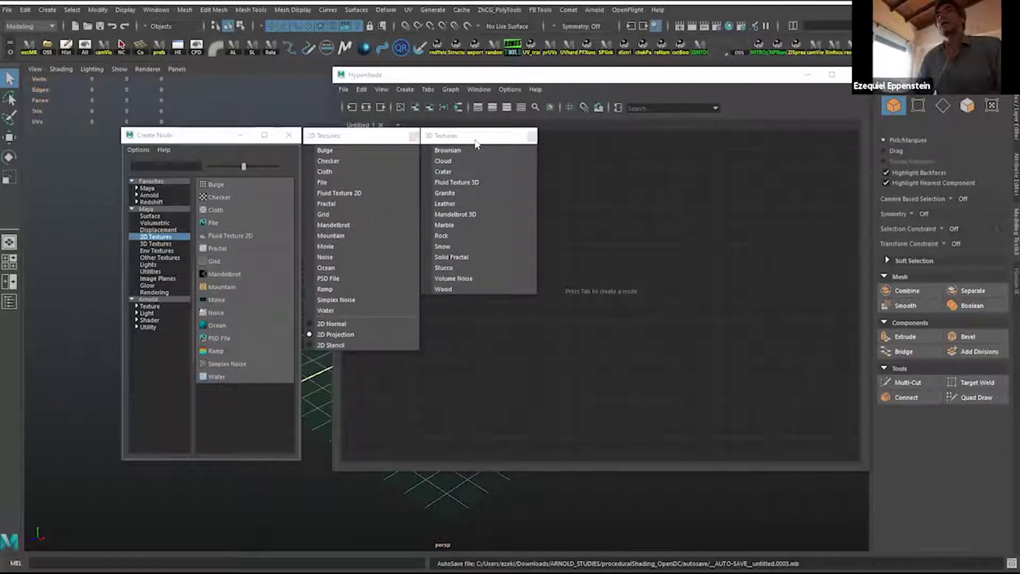
left_click_drag(476, 143, 485, 142)
left_click_drag(371, 140, 375, 142)
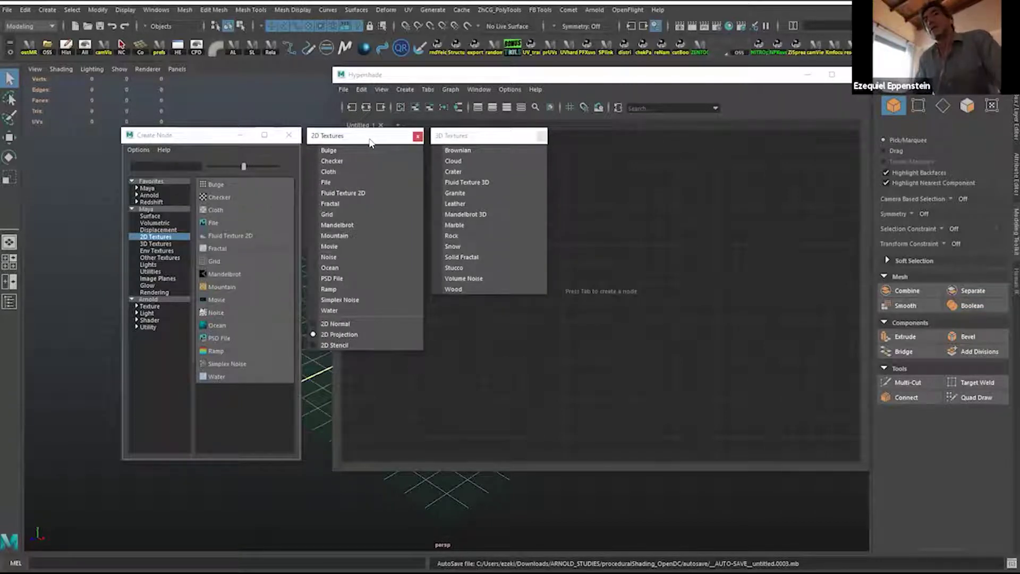
left_click_drag(374, 141, 378, 141)
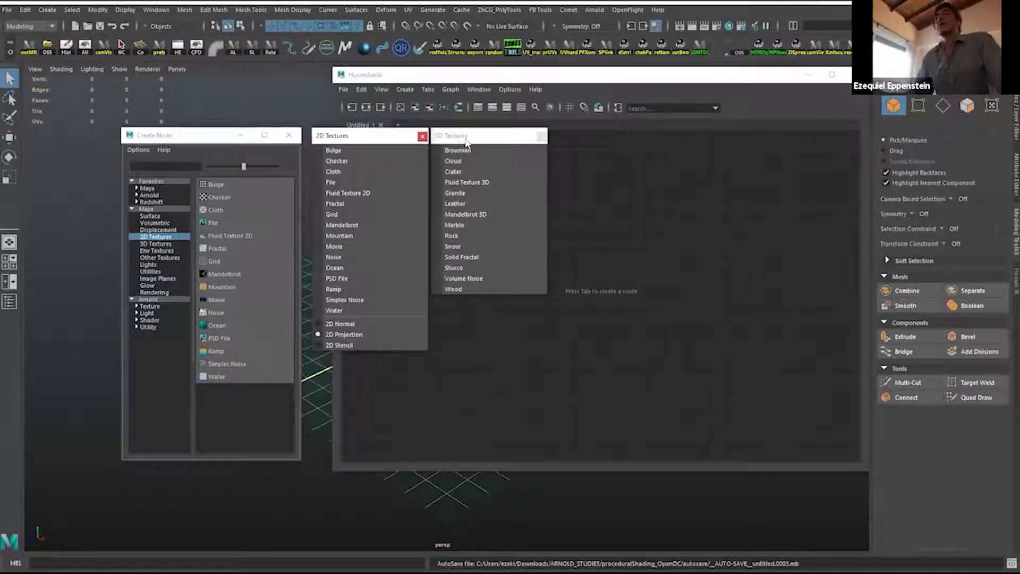
left_click_drag(459, 139, 468, 138)
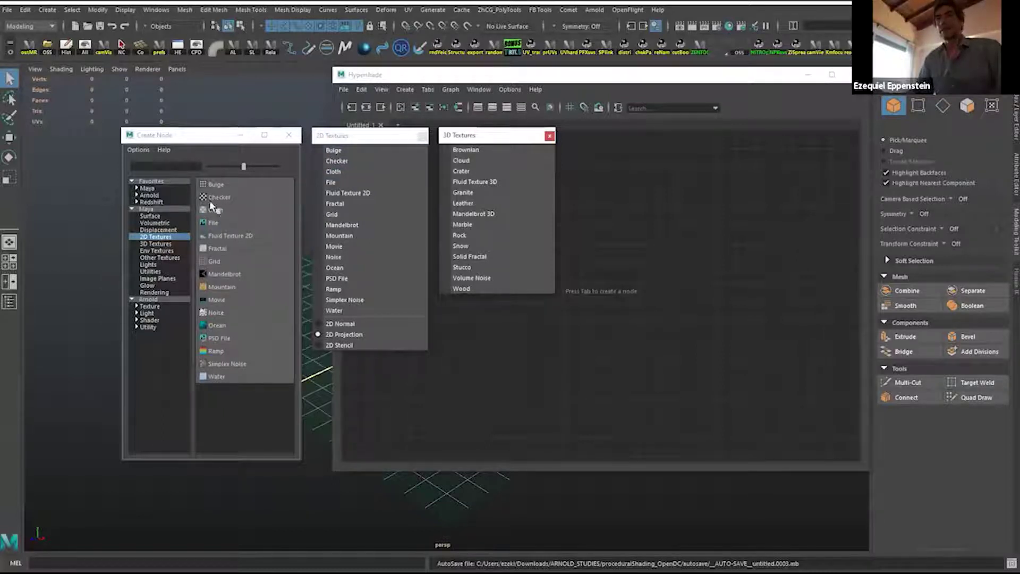
left_click(168, 250)
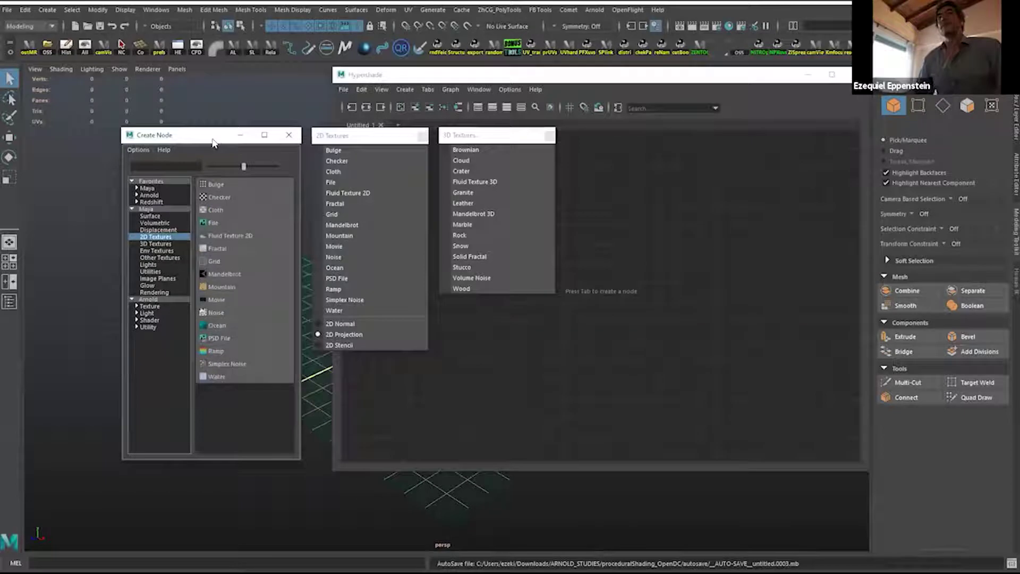
left_click_drag(214, 140, 220, 141)
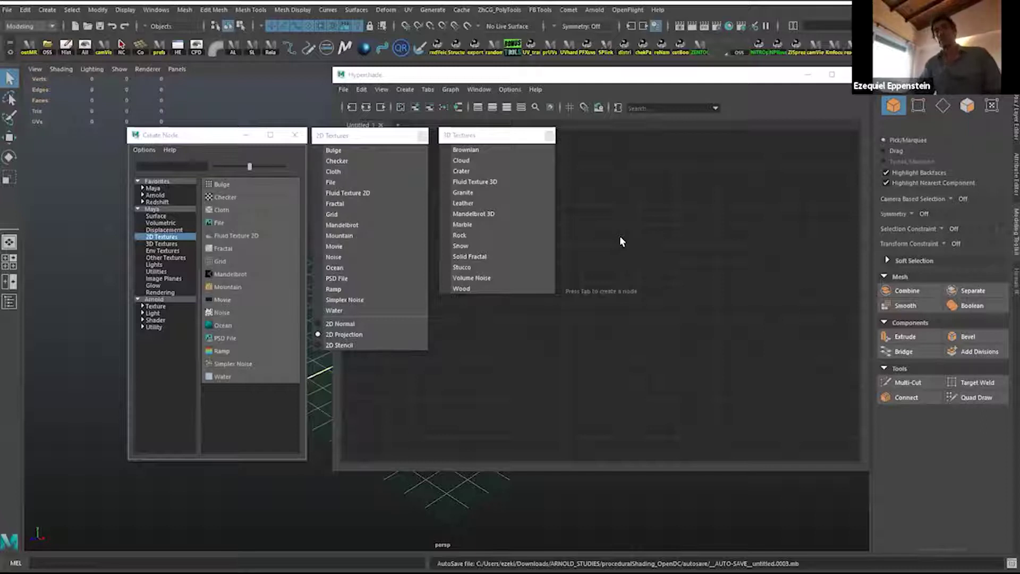
Close the floating 3D Textures and 2D Textures lists and the Create Node window.
left_click(550, 136)
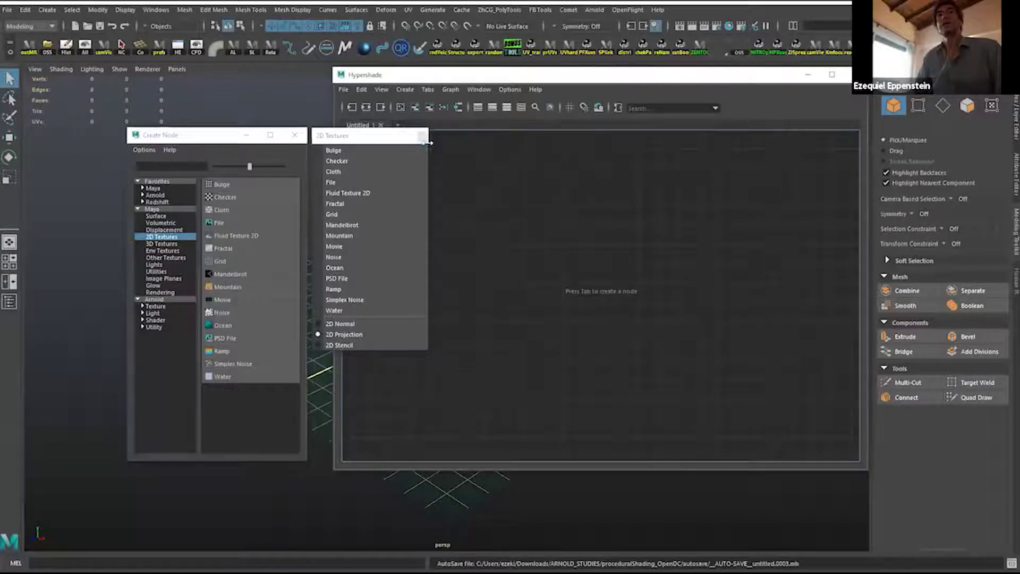
left_click(421, 137)
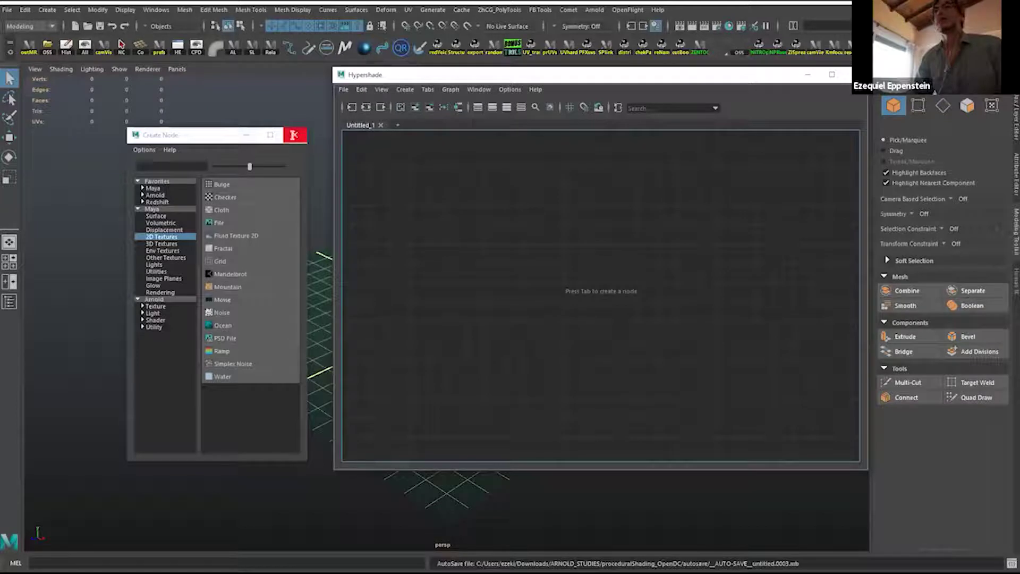
left_click(295, 135)
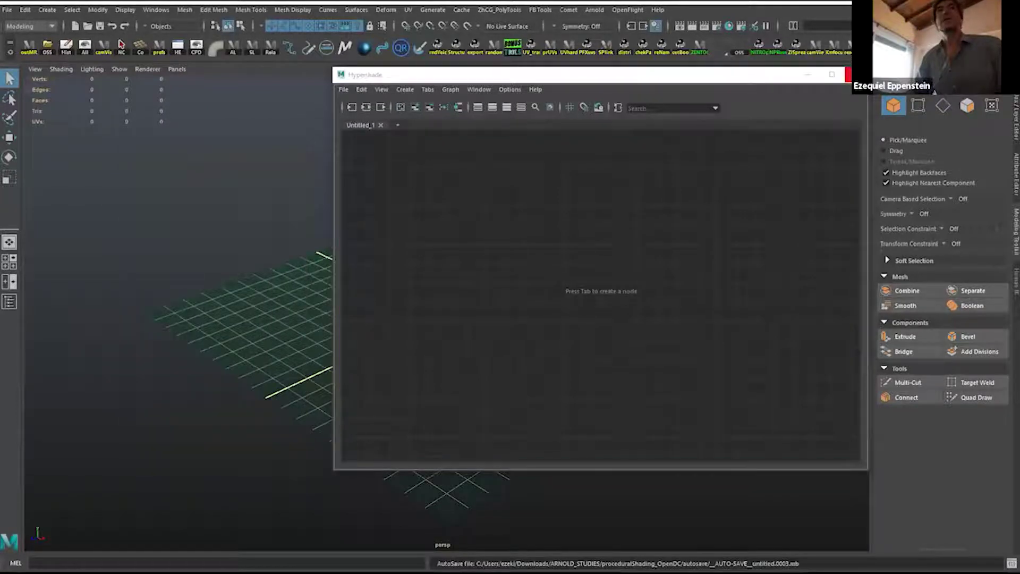
Open the scene proceduralFresnetShader.mb from the project's scenes folder.
left_click(7, 10)
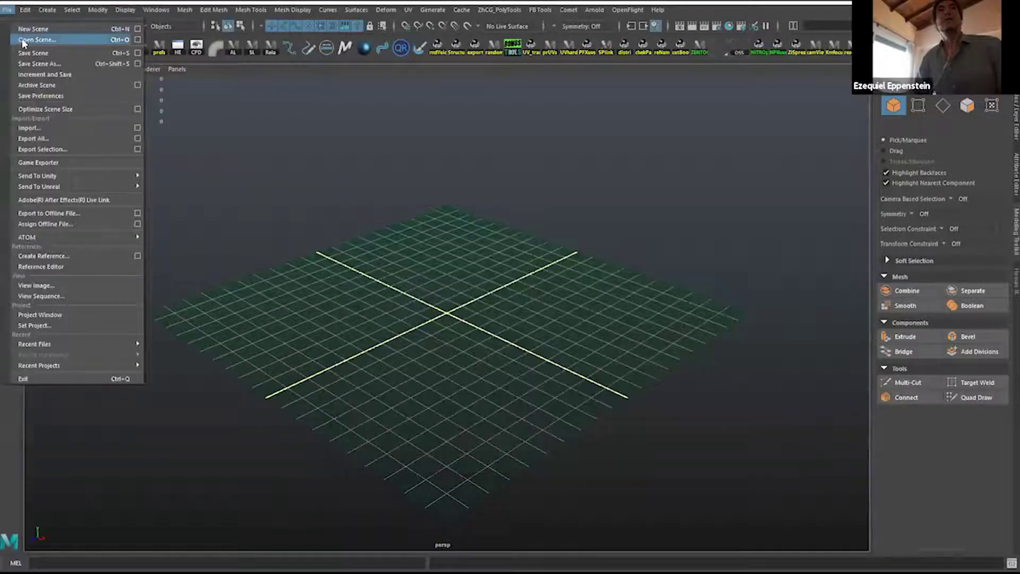
left_click(23, 41)
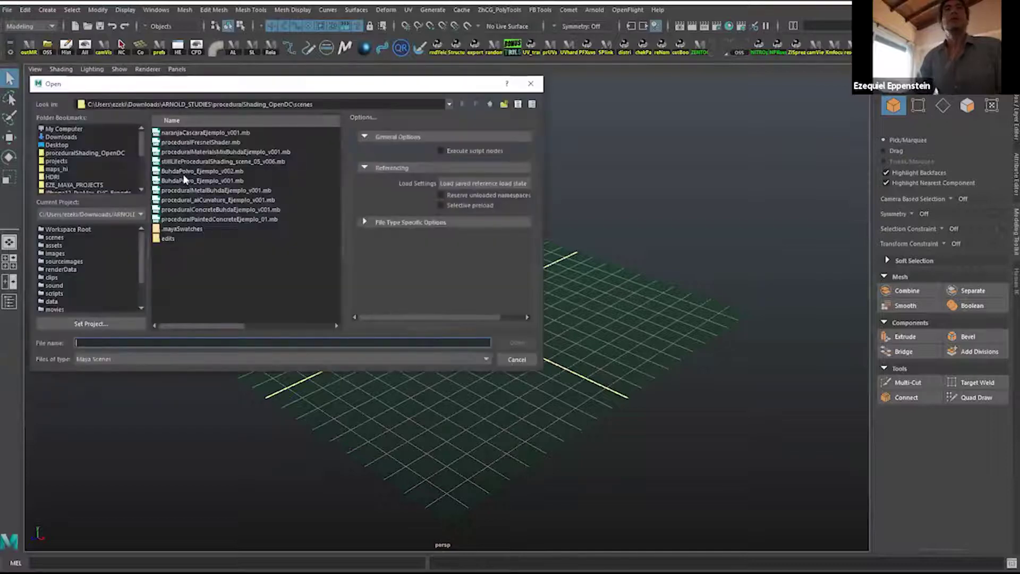
left_click(182, 143)
left_click(520, 343)
left_click(520, 293)
right_click_drag(633, 362, 446, 259, "alt")
left_click_drag(452, 262, 379, 252, "alt")
scroll(383, 256, "up", 2)
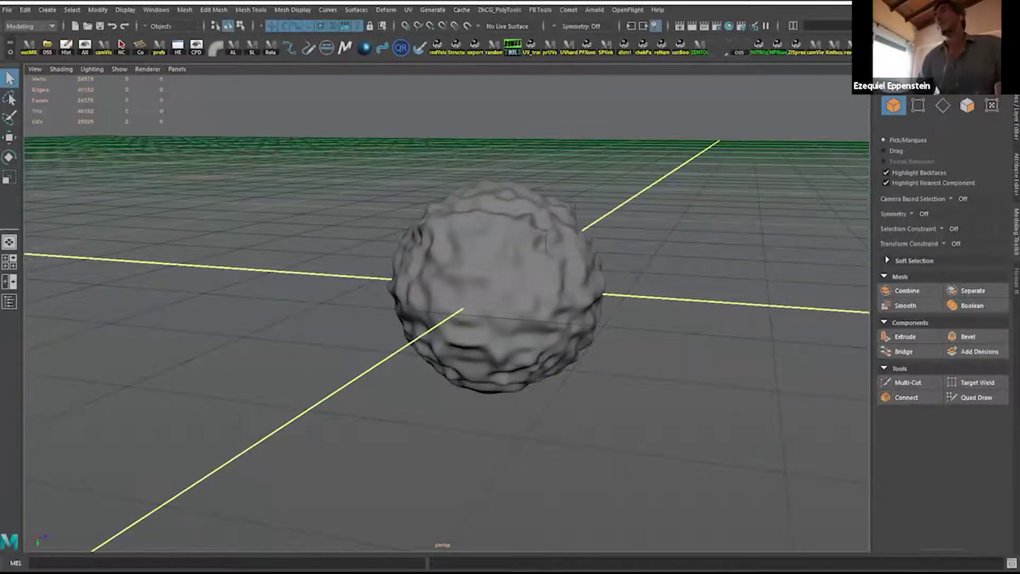
Switch to the workspace with Arnold RenderView beside the viewport and Hypershade, and close its Property Editor - Render Setup pane.
left_click(972, 26)
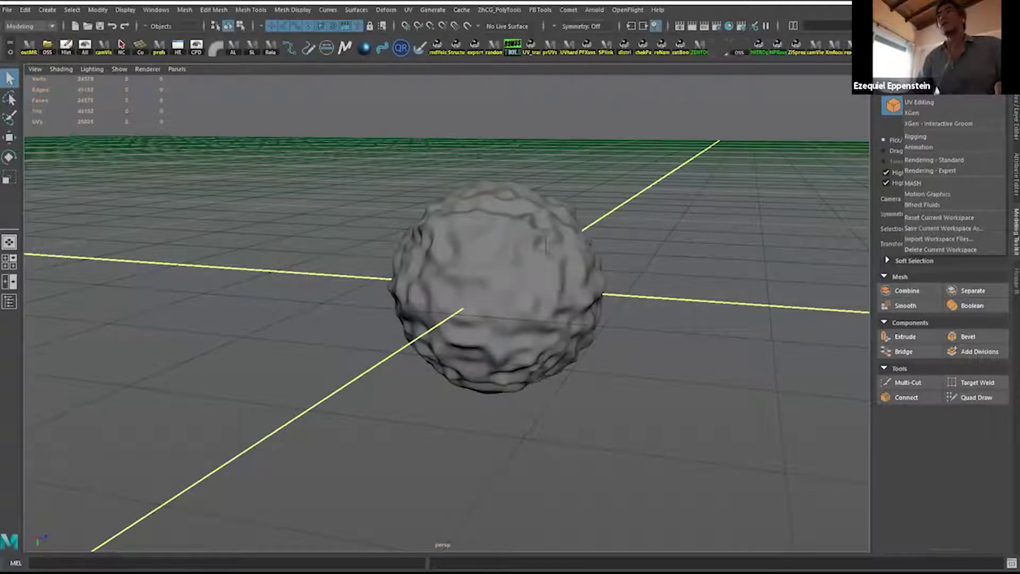
left_click(925, 80)
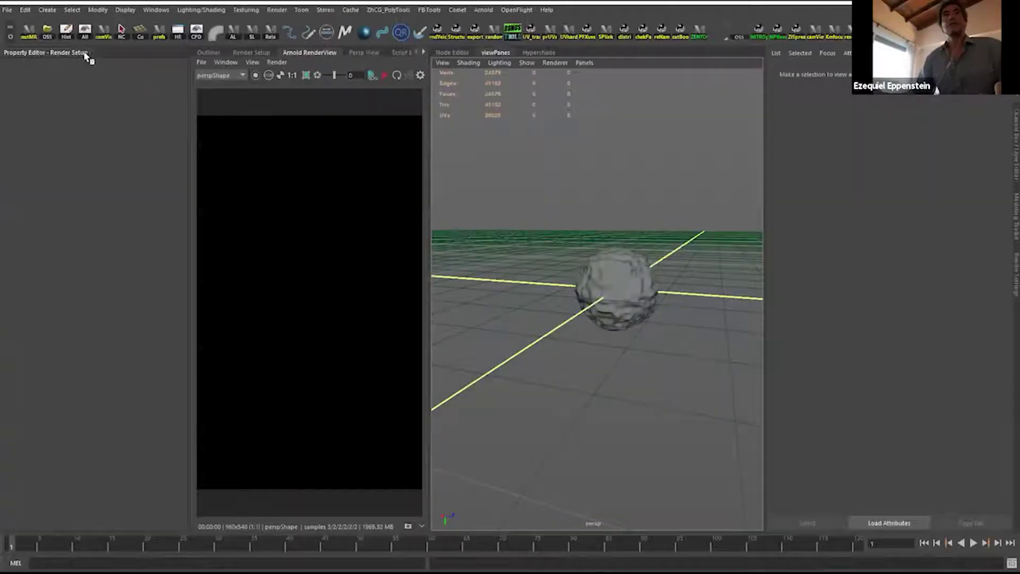
right_click(86, 55)
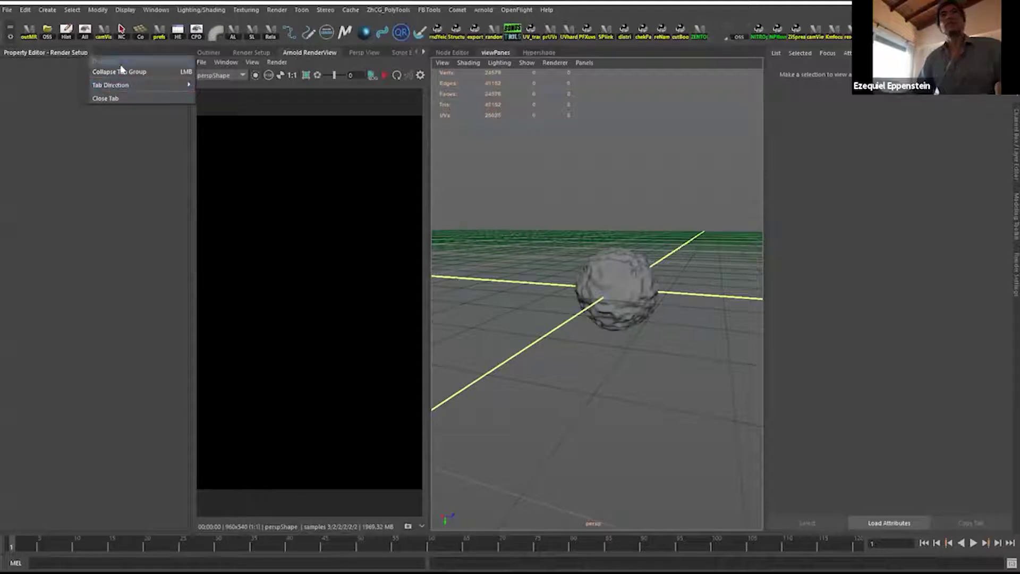
left_click(106, 98)
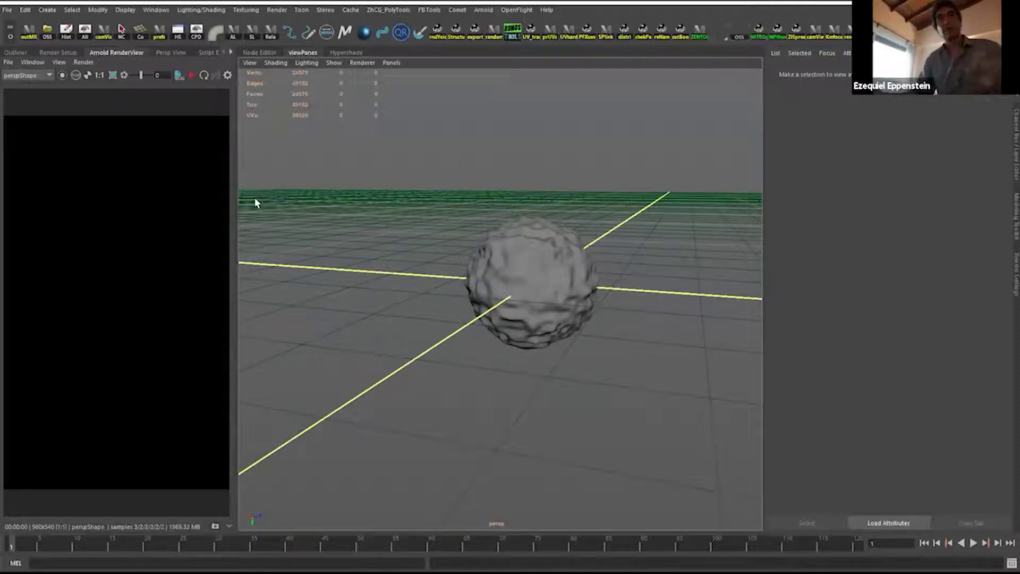
left_click_drag(236, 205, 245, 205)
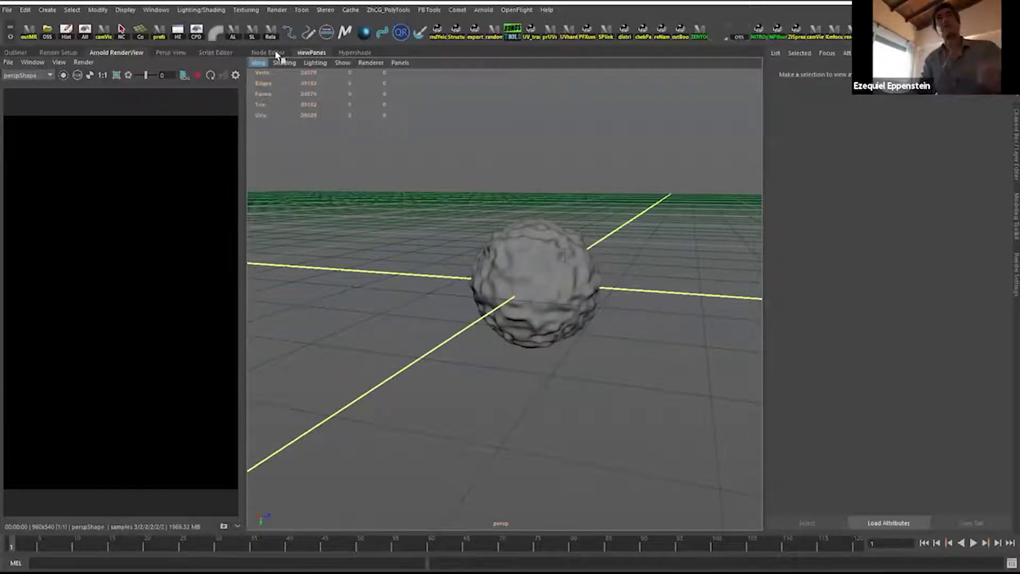
Show the cell_aiStandard shader network at a readable size in Hypershade.
left_click(360, 53)
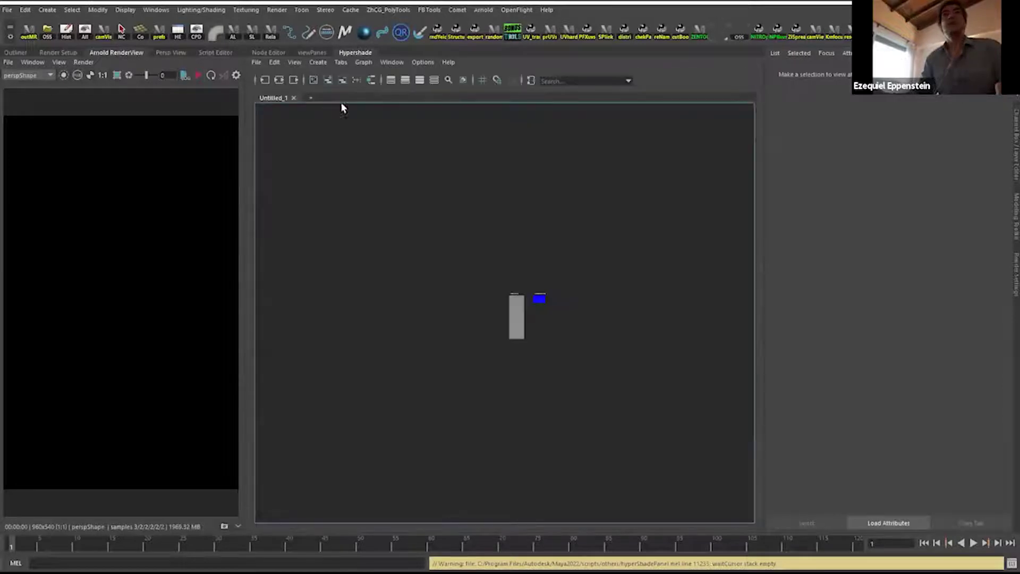
right_click_drag(419, 232, 536, 371, "alt")
middle_click_drag(537, 372, 461, 294, "alt")
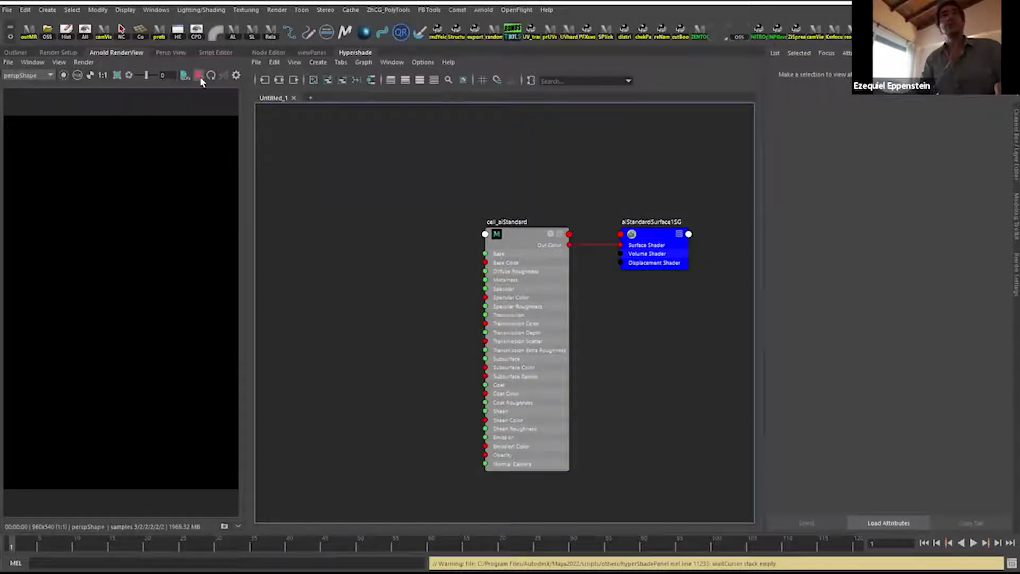
Update the full scene in Arnold RenderView and widen the render pane slightly.
left_click(84, 61)
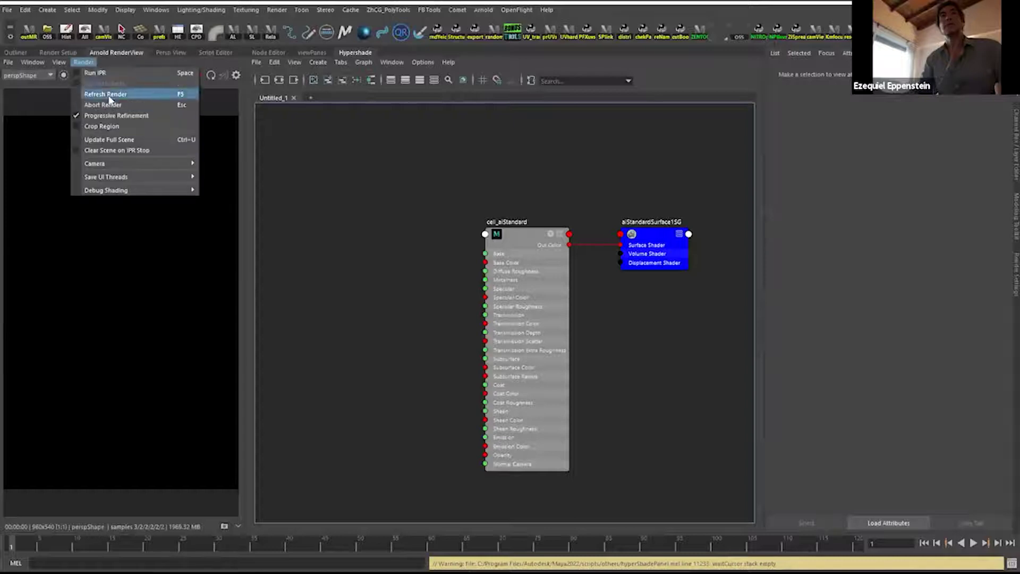
left_click(139, 142)
left_click_drag(248, 223, 261, 222)
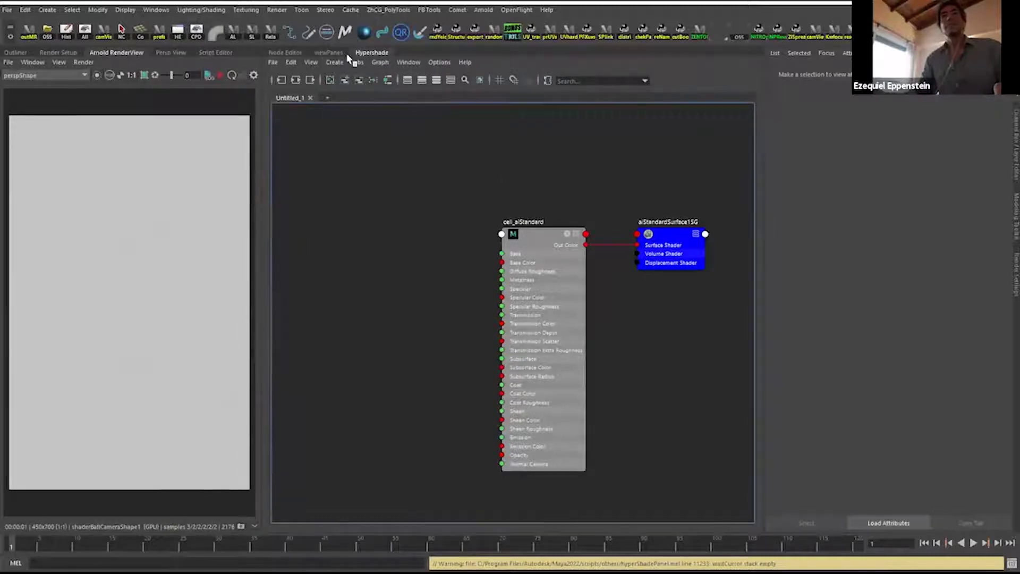
Select the bumpy sphere in the perspective viewport and start the interactive Arnold render.
left_click(327, 53)
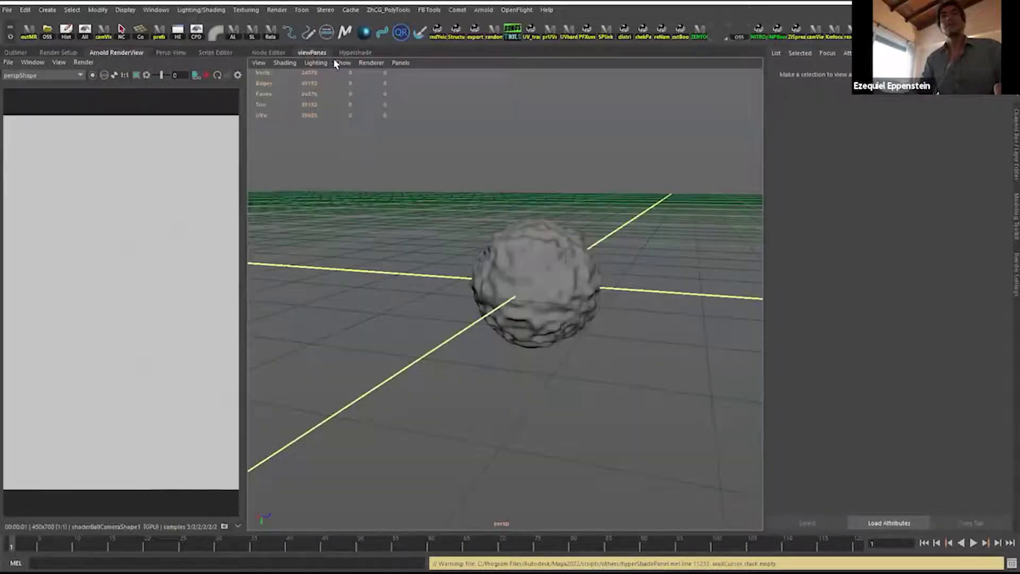
left_click(498, 243)
left_click(401, 63)
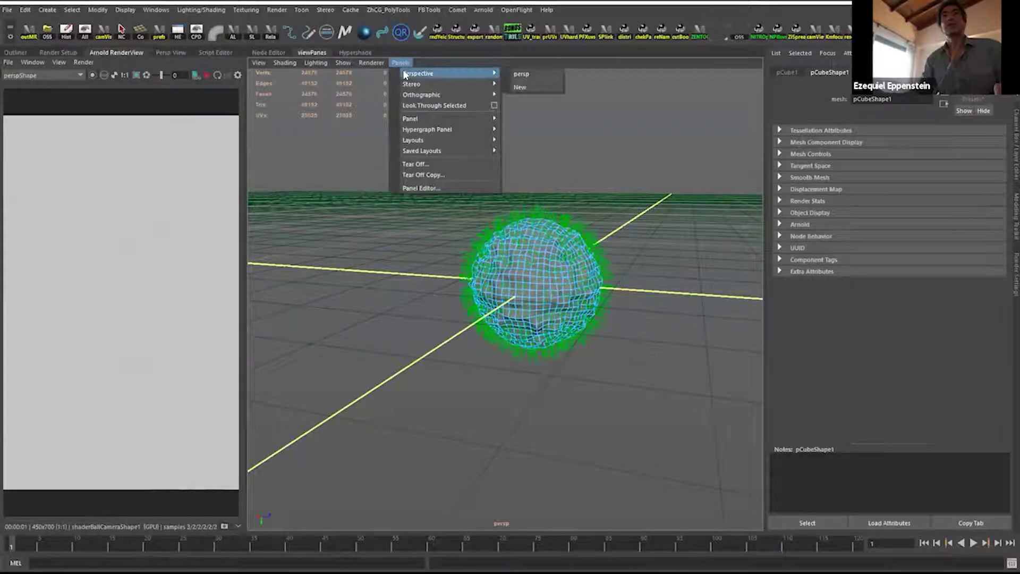
left_click(266, 84)
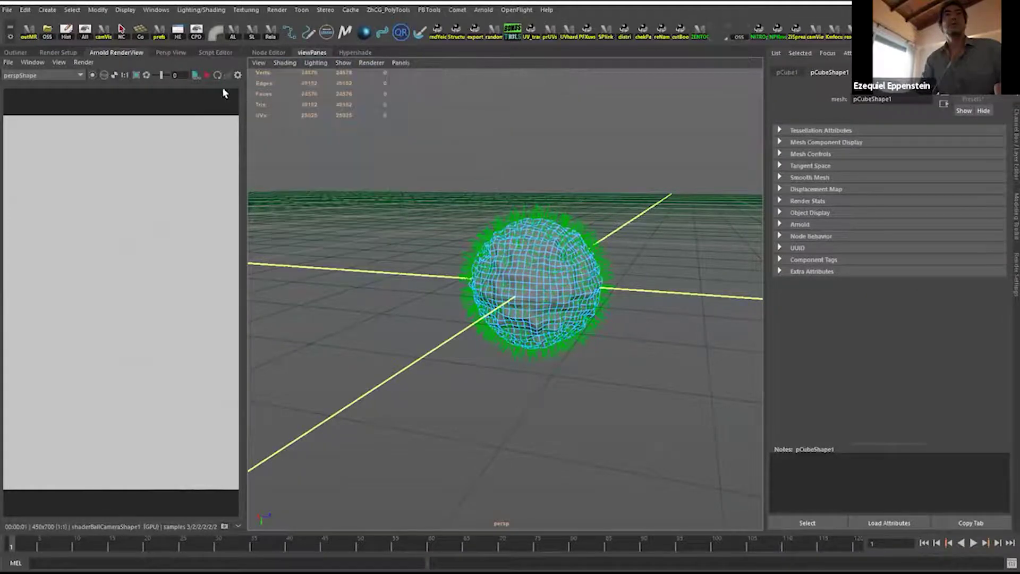
left_click(206, 75)
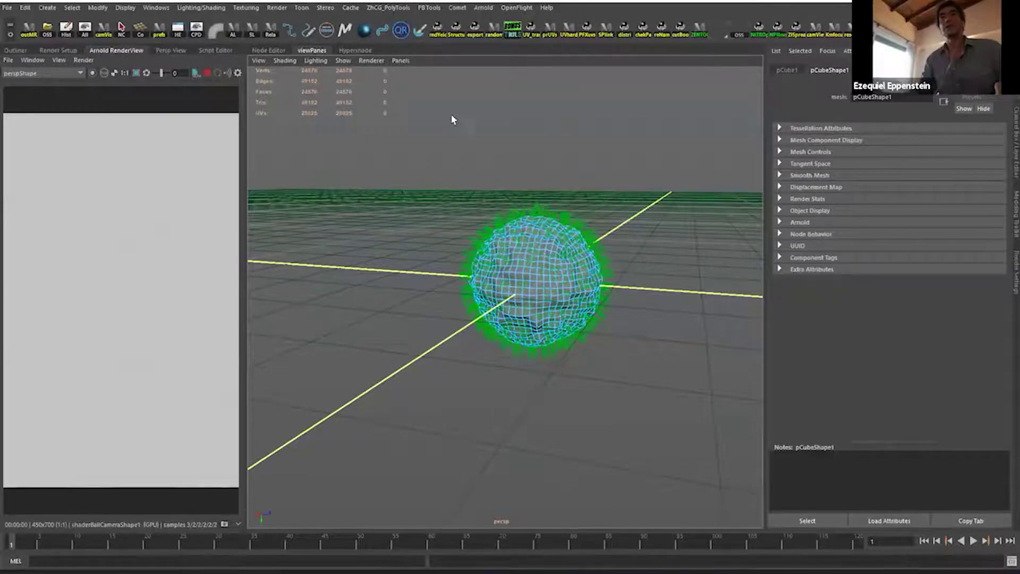
Darken the Base Color of the cell_aiStandard material to a mid grey.
left_click(357, 53)
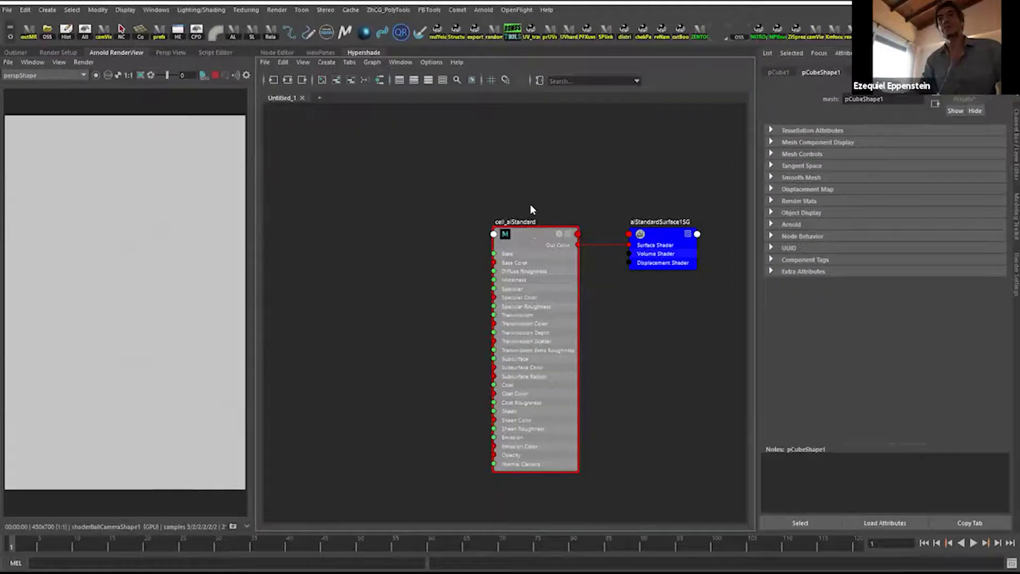
left_click(524, 232)
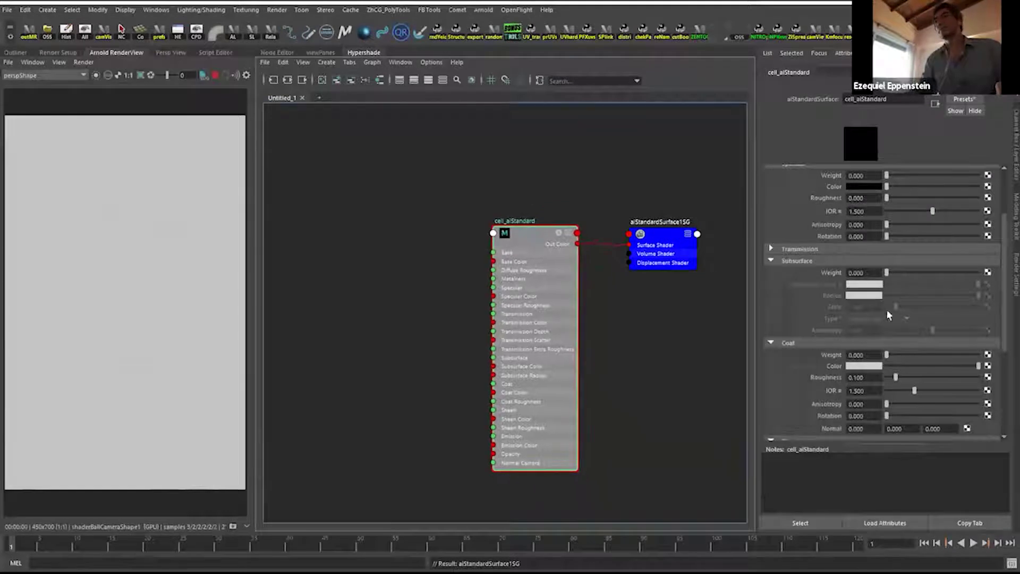
scroll(887, 315, "up", 3)
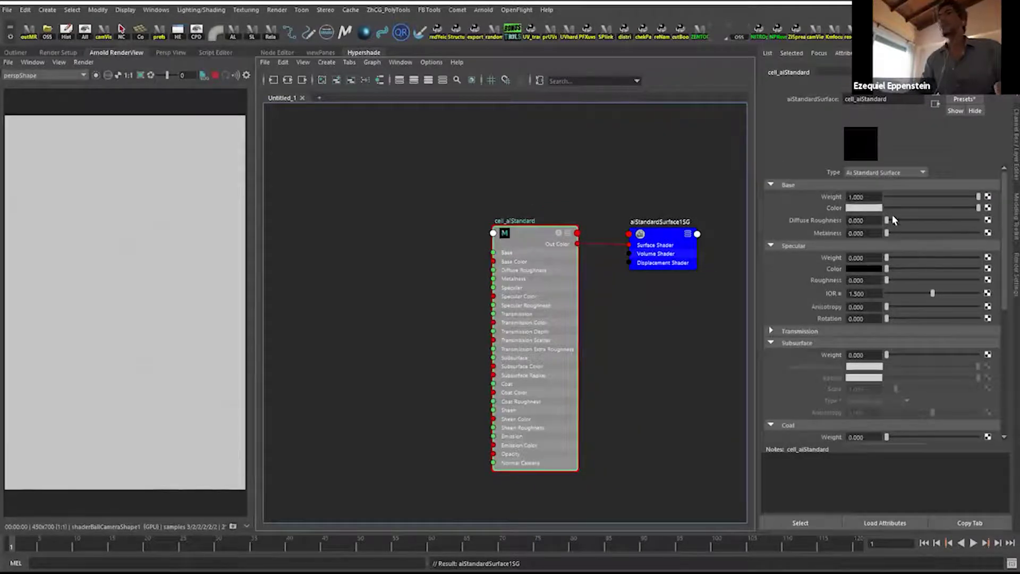
left_click(909, 208)
left_click(917, 208)
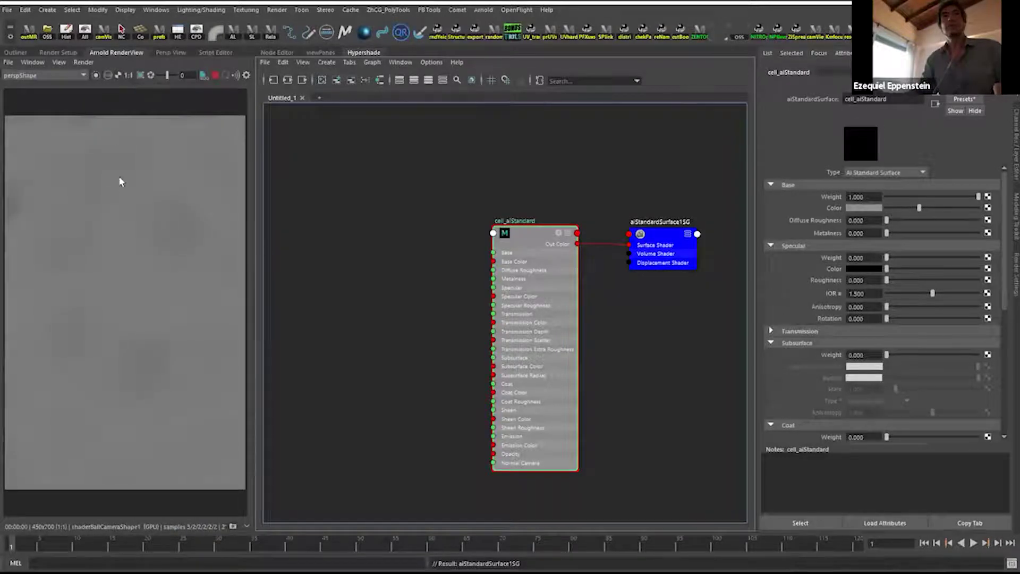
Pick the mesh in the render, show it in the perspective viewport and display its cell_aiStandard material attributes.
left_click(24, 65)
left_click(154, 286)
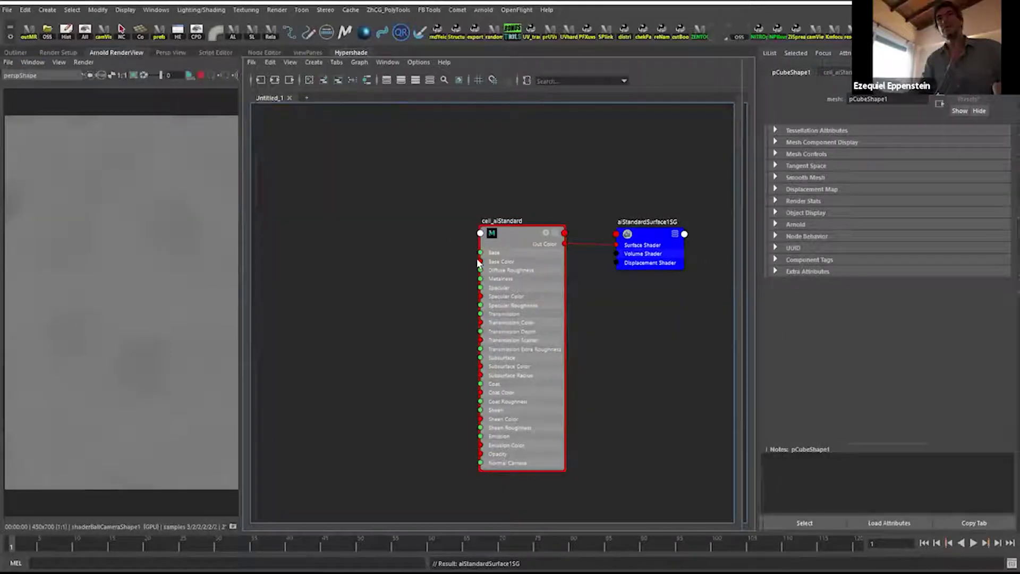
left_click(322, 52)
mouse_move(563, 298)
left_mouse_down("alt")
mouse_move(583, 339)
mouse_move(579, 308)
mouse_move(596, 305)
mouse_move(552, 321)
mouse_move(496, 312)
mouse_move(554, 280)
mouse_move(525, 285)
mouse_move(557, 279)
left_mouse_up("alt")
left_click(825, 71)
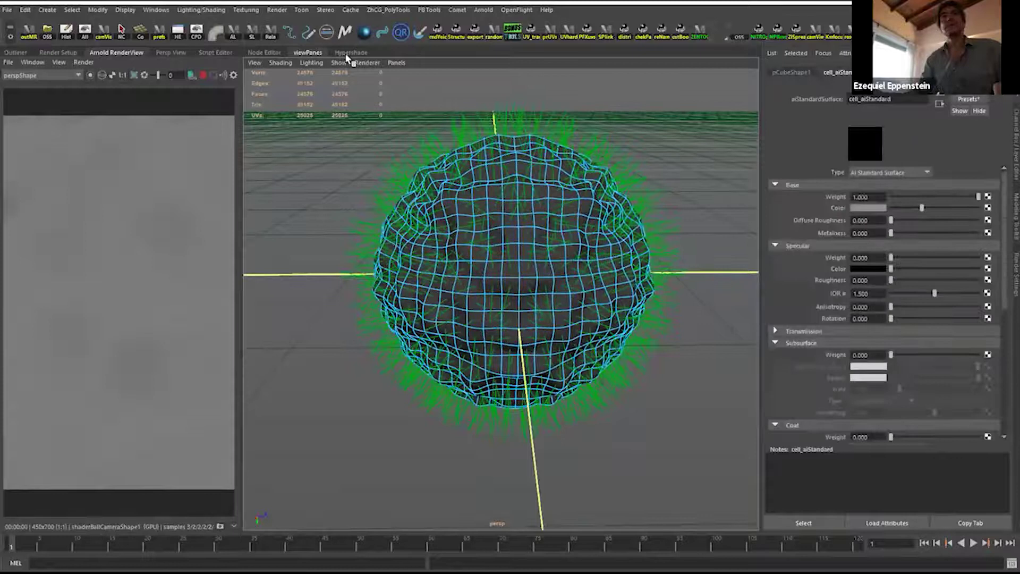
Enlarge the render pane next to the viewport and update the full scene in the Arnold render again.
left_click(202, 75)
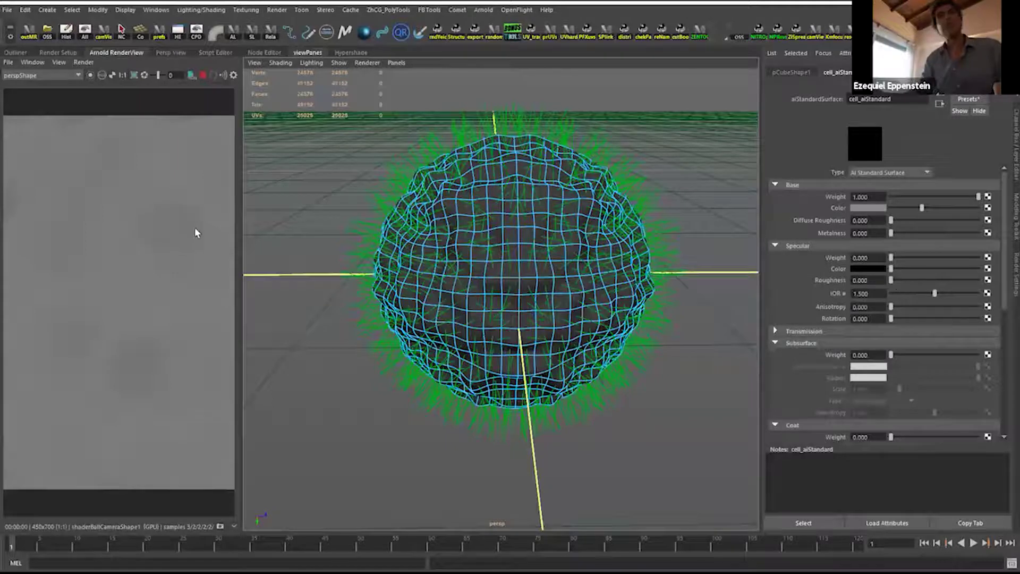
left_click_drag(241, 236, 276, 239)
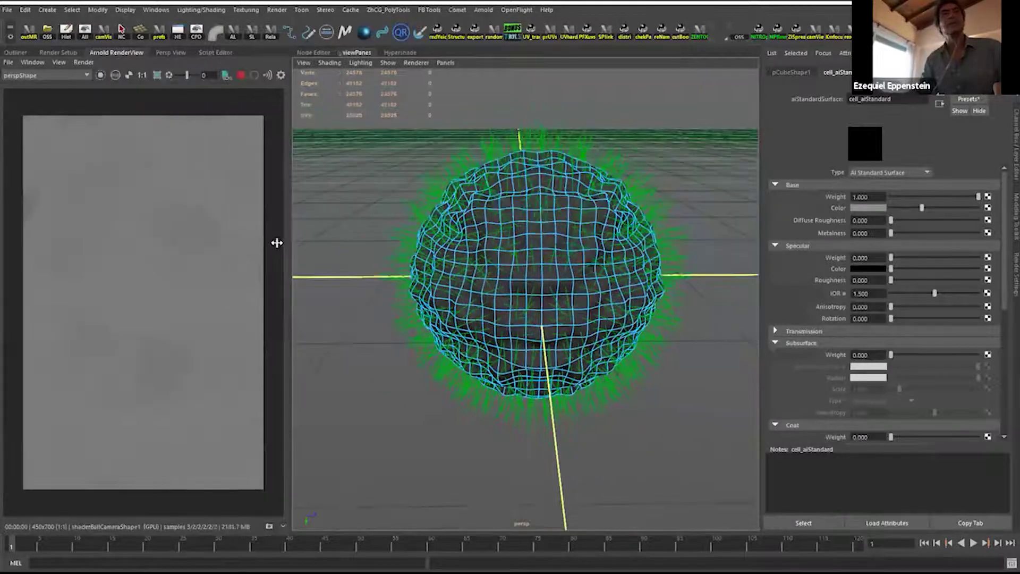
right_click_drag(572, 310, 236, 91, "alt")
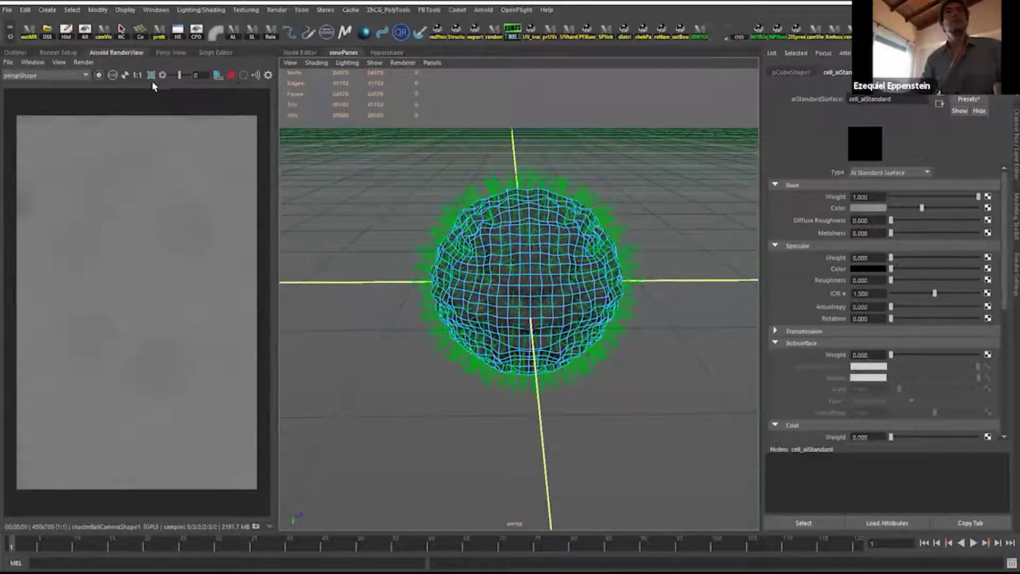
left_click(83, 62)
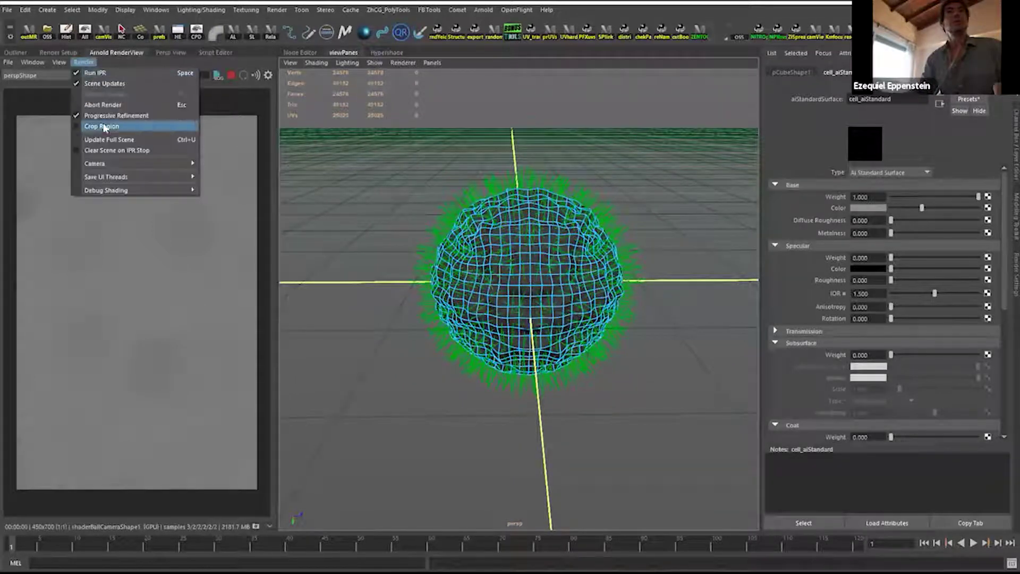
left_click(109, 140)
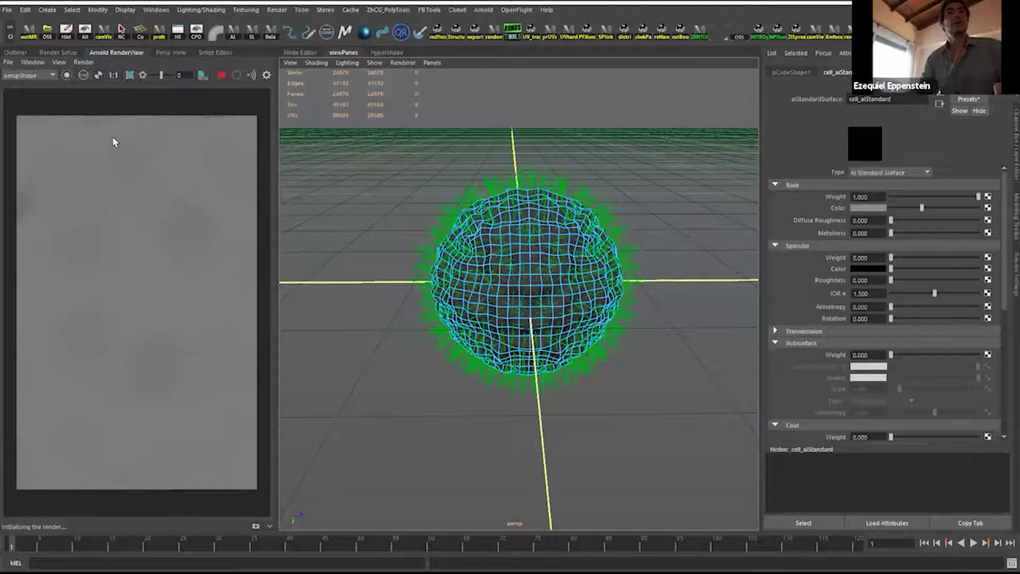
Frame the bumpy sphere larger in the perspective viewport and orbit around it to update the Arnold render's view.
scroll(526, 230, "up", 2)
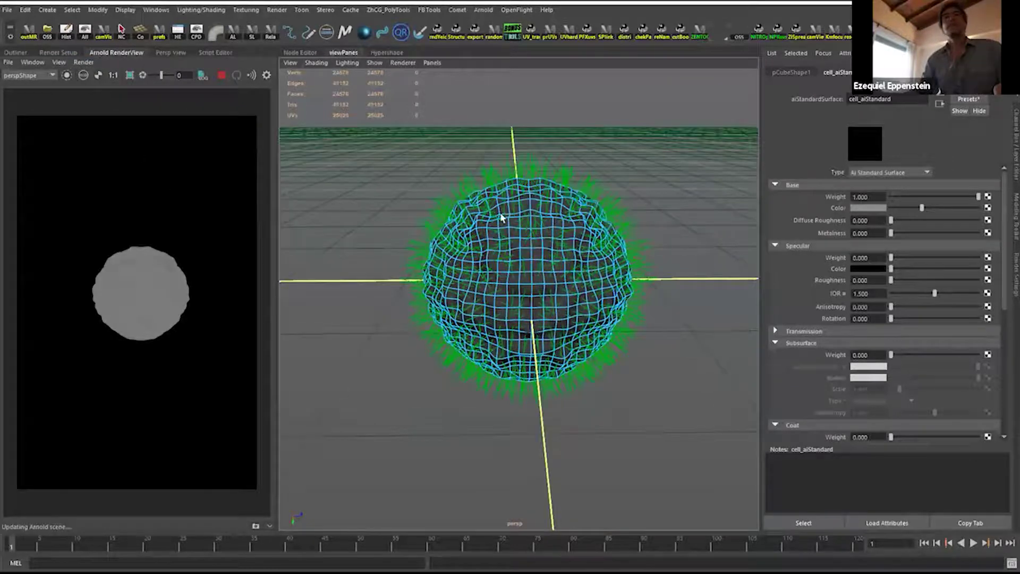
scroll(501, 218, "up", 3)
key("f")
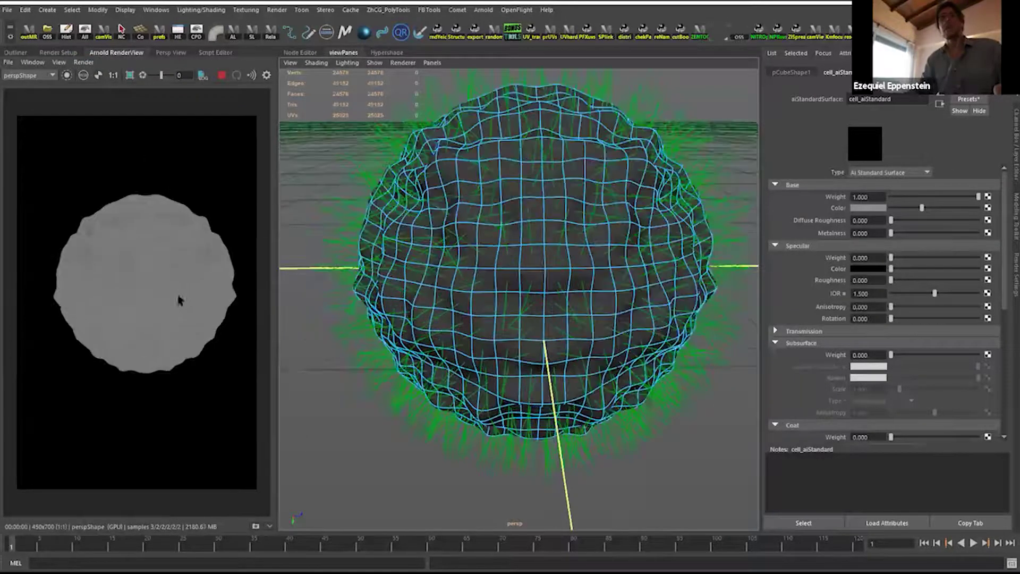
left_click_drag(383, 265, 472, 272, "alt")
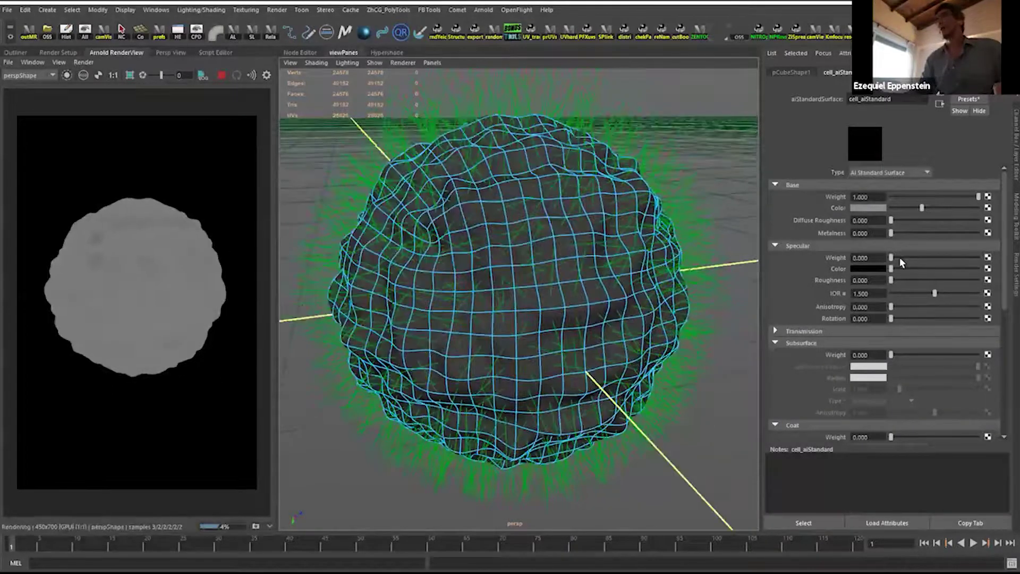
Try a Specular Weight of 1.000 with a white Specular Color on cell_aiStandard, and restore zero weight and black.
left_click_drag(898, 256, 977, 256)
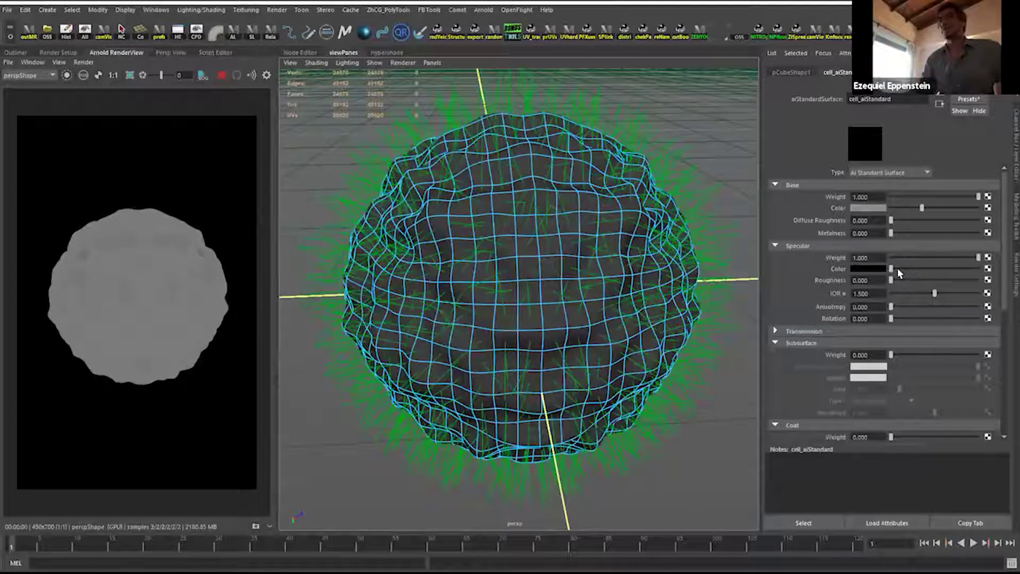
left_click_drag(897, 268, 979, 268)
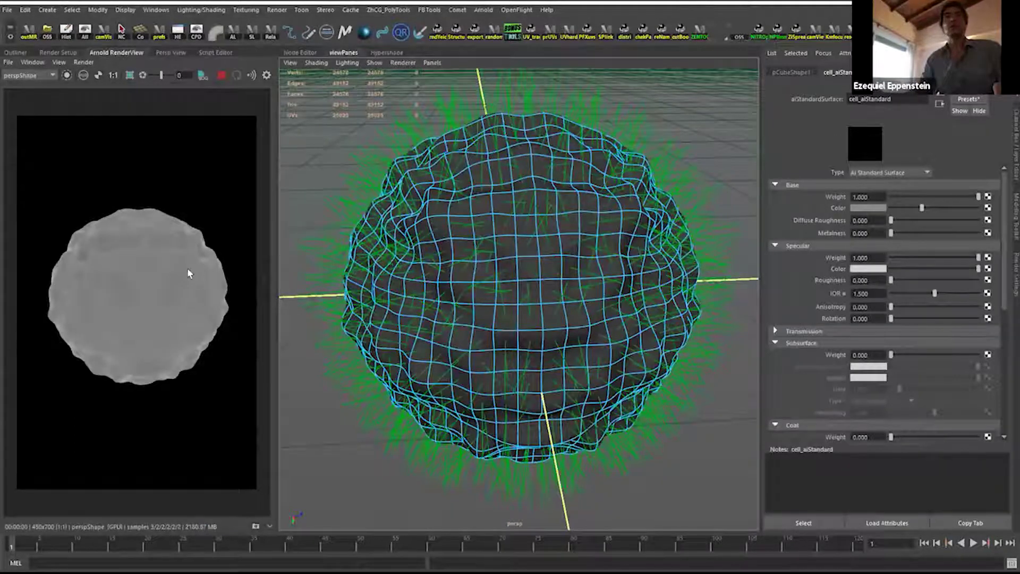
left_click_drag(457, 333, 483, 319, "alt")
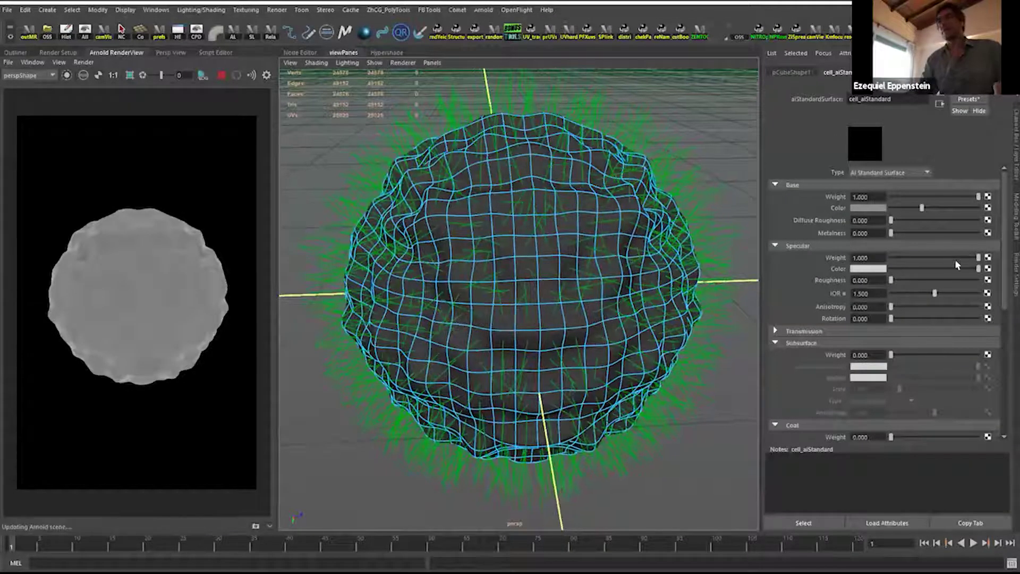
left_click_drag(977, 257, 894, 268)
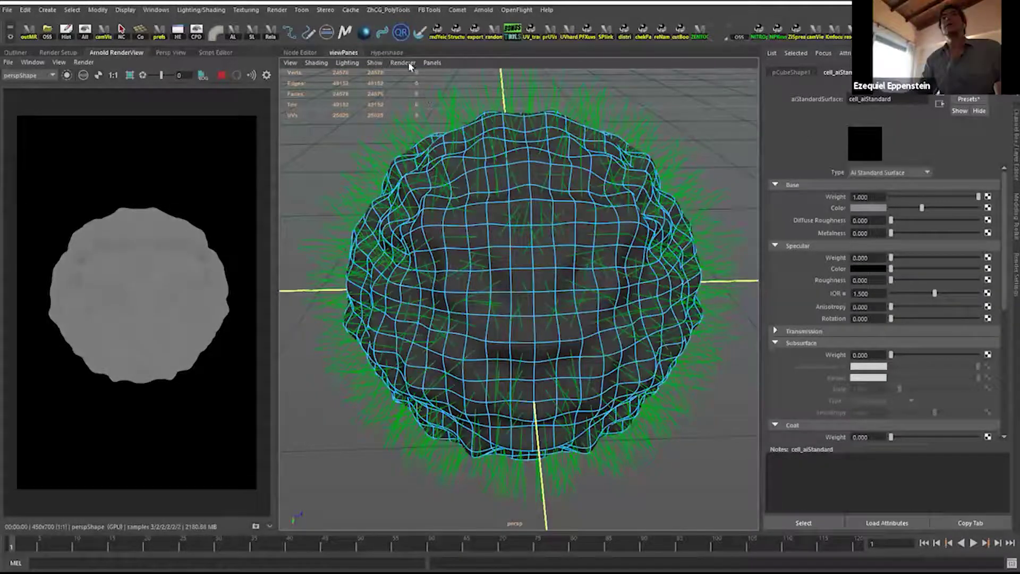
Create a ramp texture node beside the cell_aiStandard network in the Hypershade.
left_click(383, 53)
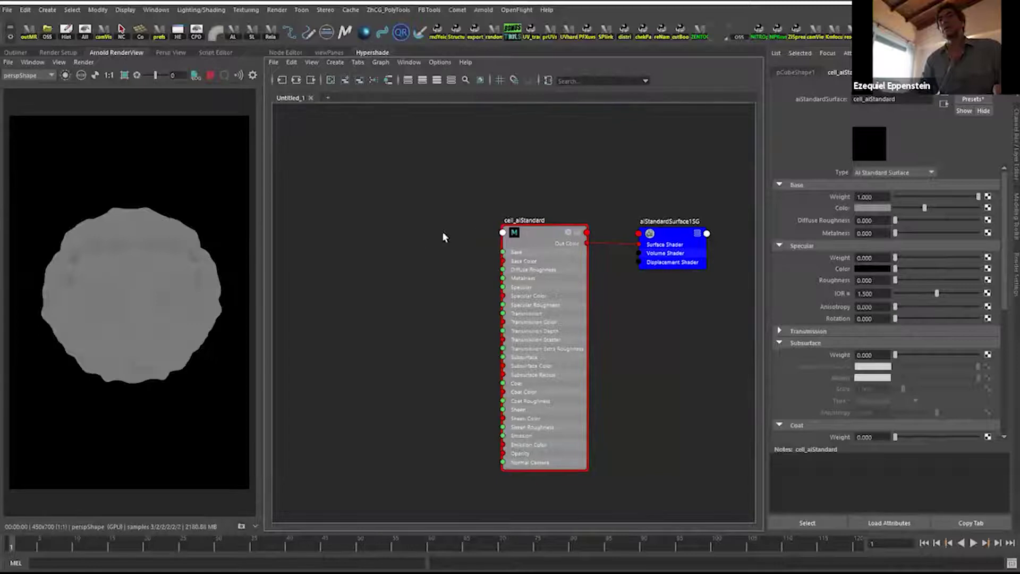
scroll(458, 230, "down", 3)
scroll(390, 255, "up", 1)
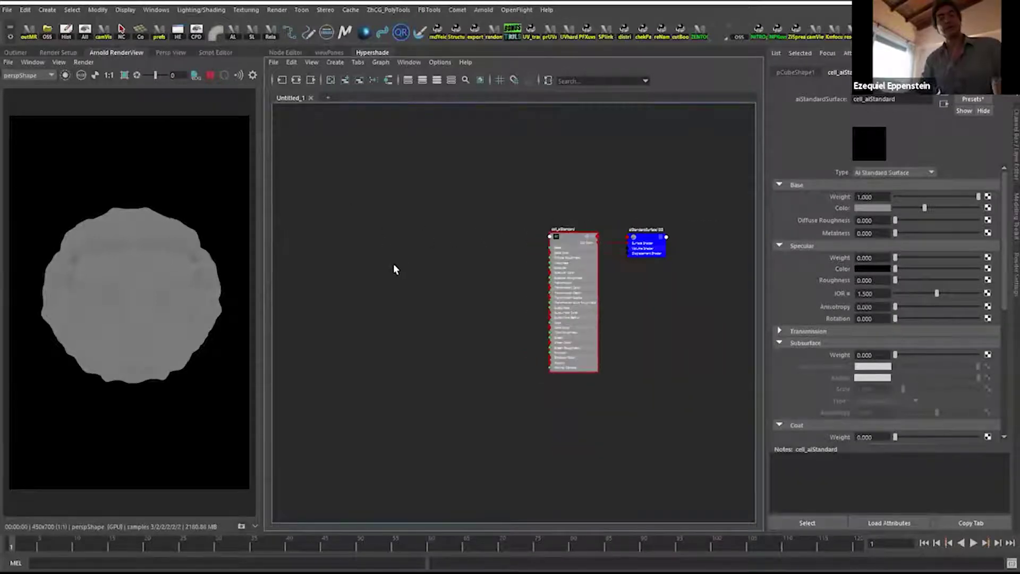
key("Tab")
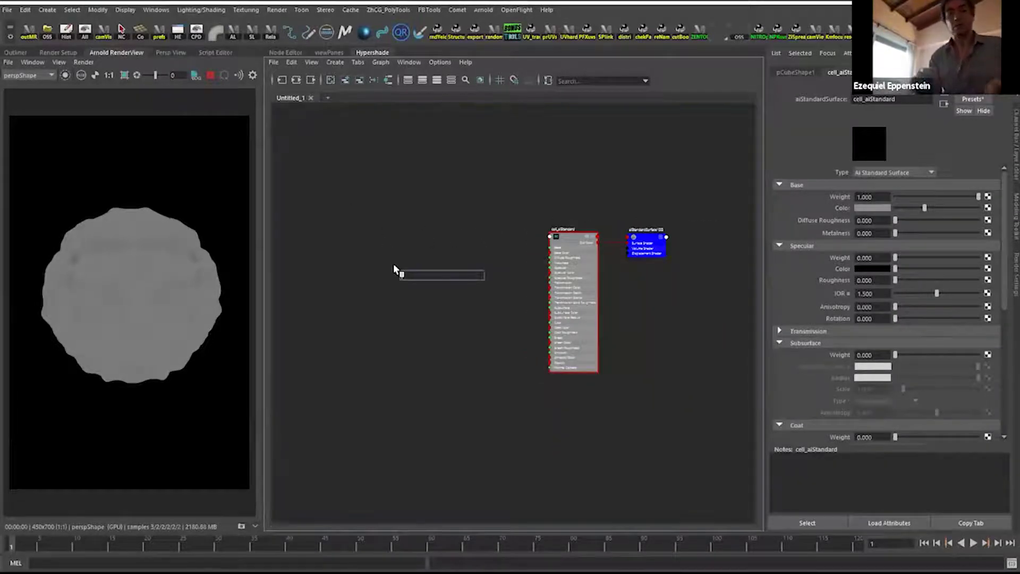
type("ramp")
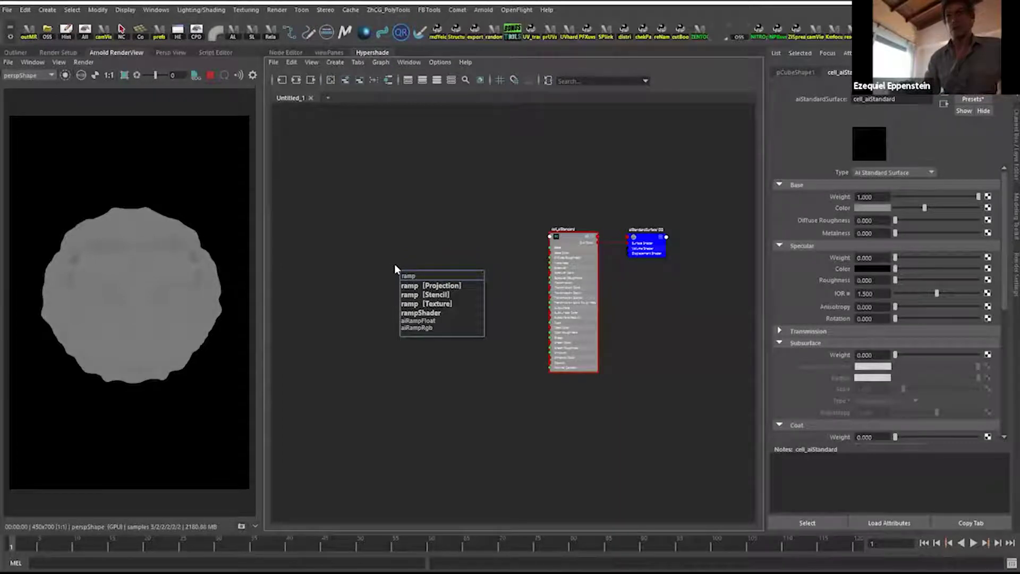
key("Down")
key("Down")
key("Down")
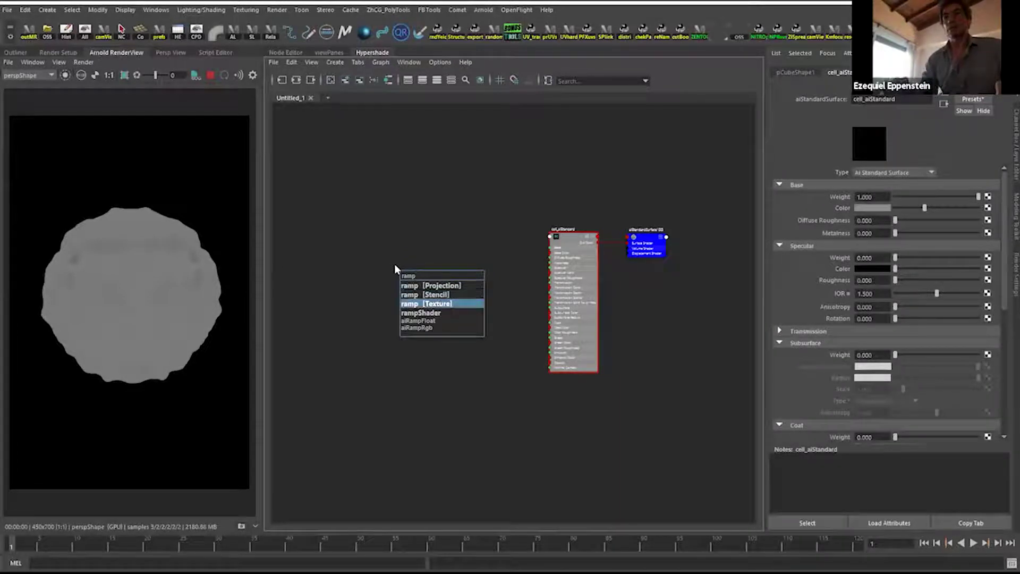
key("Return")
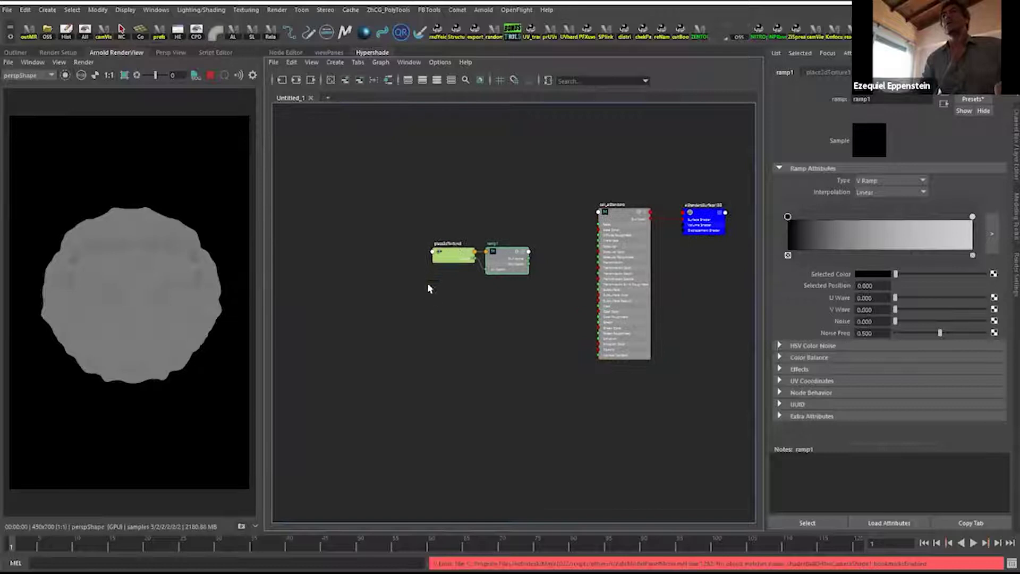
key("Tab")
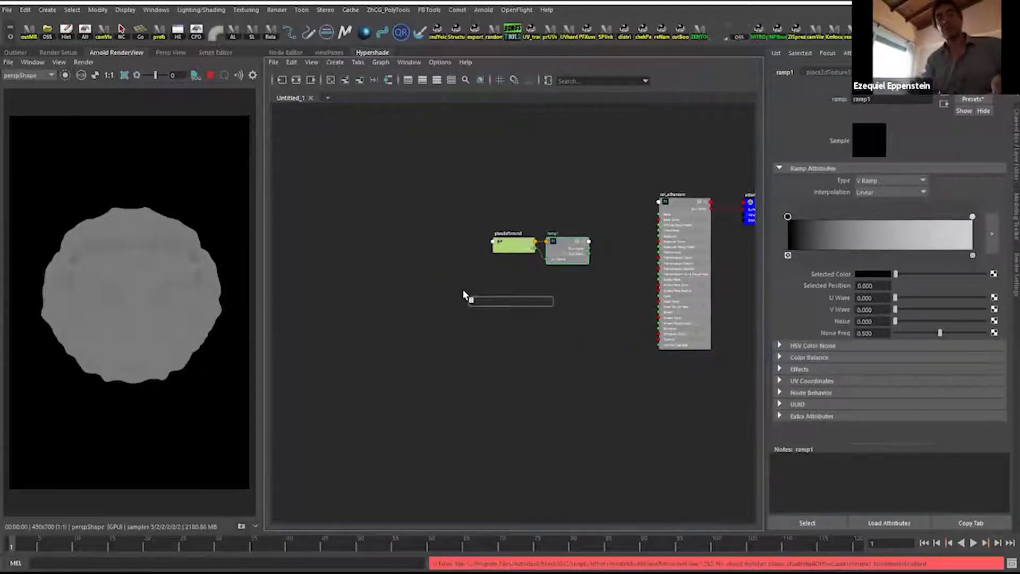
type("ai")
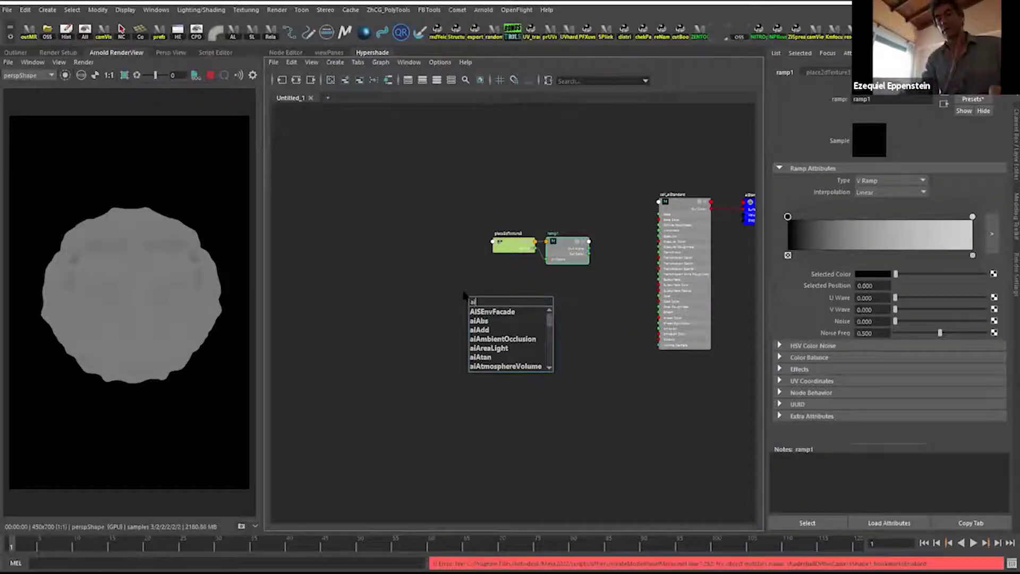
key("BackSpace")
key("BackSpace")
type("sampler")
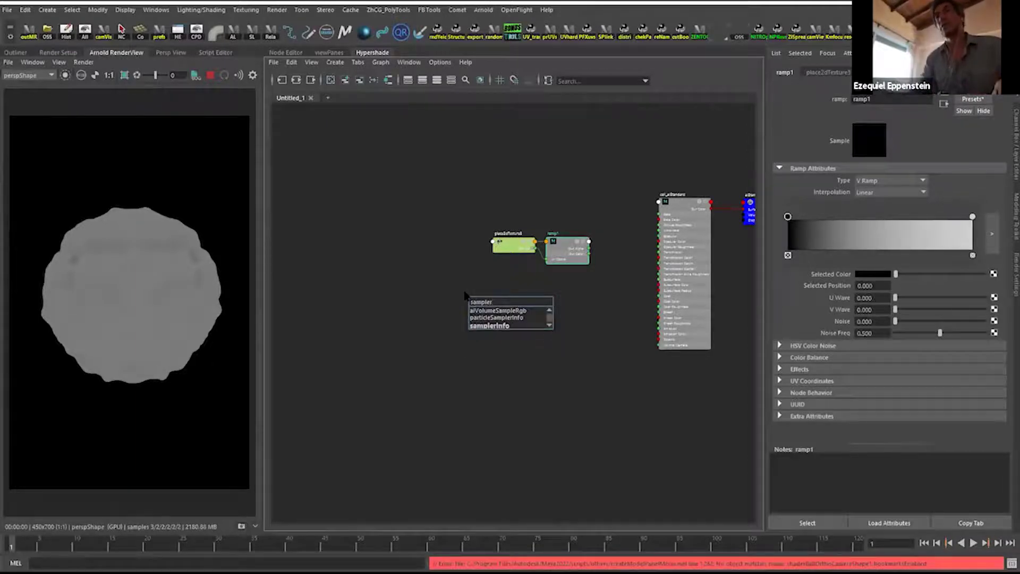
left_click(489, 318)
scroll(457, 318, "up", 2)
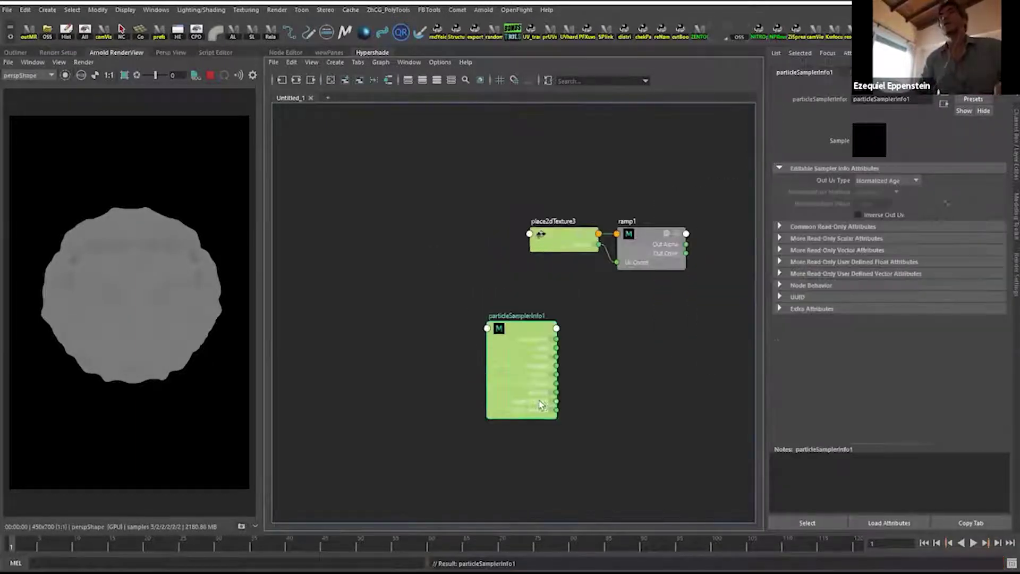
scroll(499, 282, "up", 2)
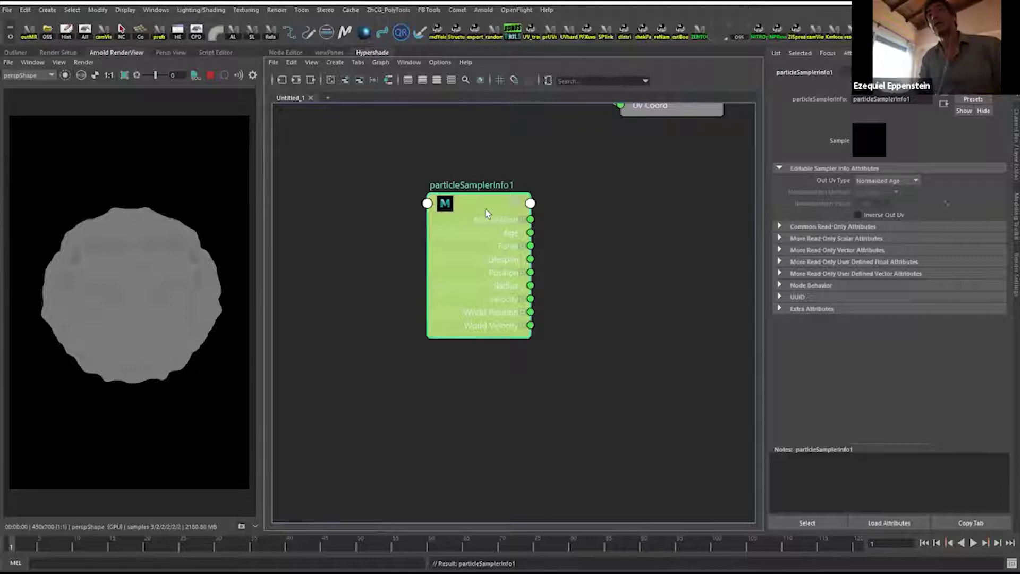
middle_click_drag(604, 333, 594, 430, "alt")
right_click_drag(587, 316, 562, 319, "alt")
right_click_drag(561, 361, 629, 439, "alt")
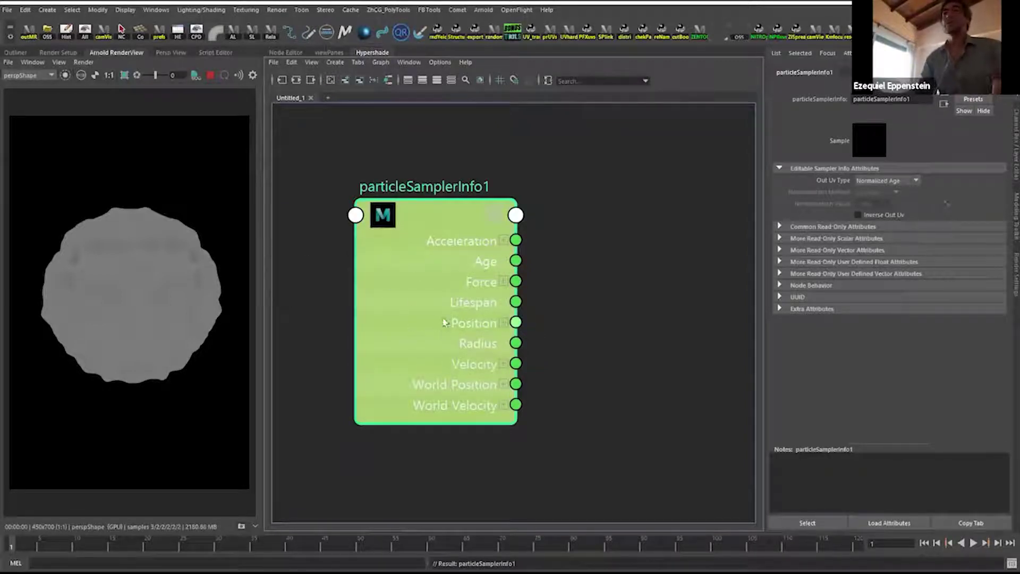
right_click_drag(553, 294, 458, 320, "alt")
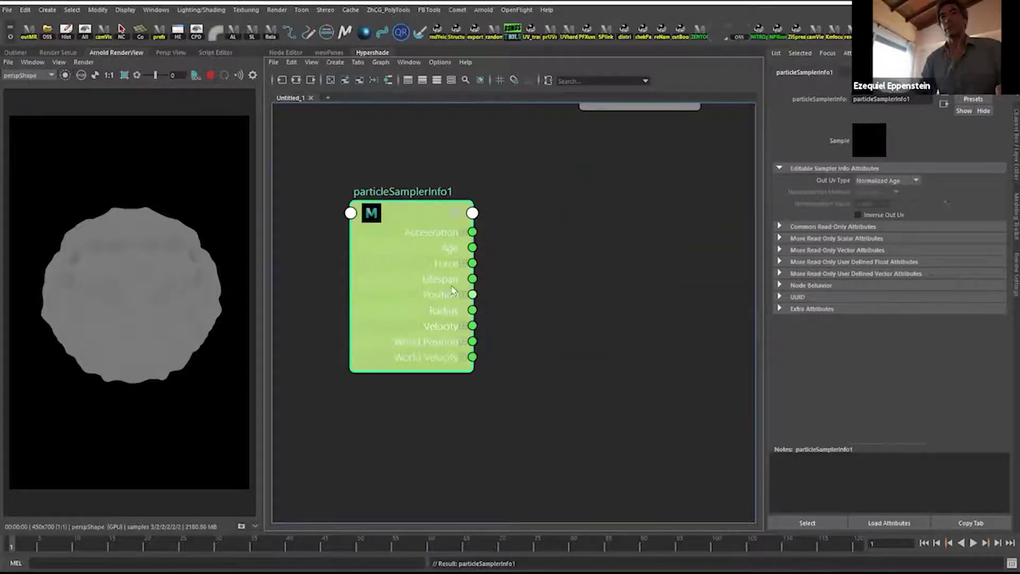
left_click_drag(406, 216, 433, 238)
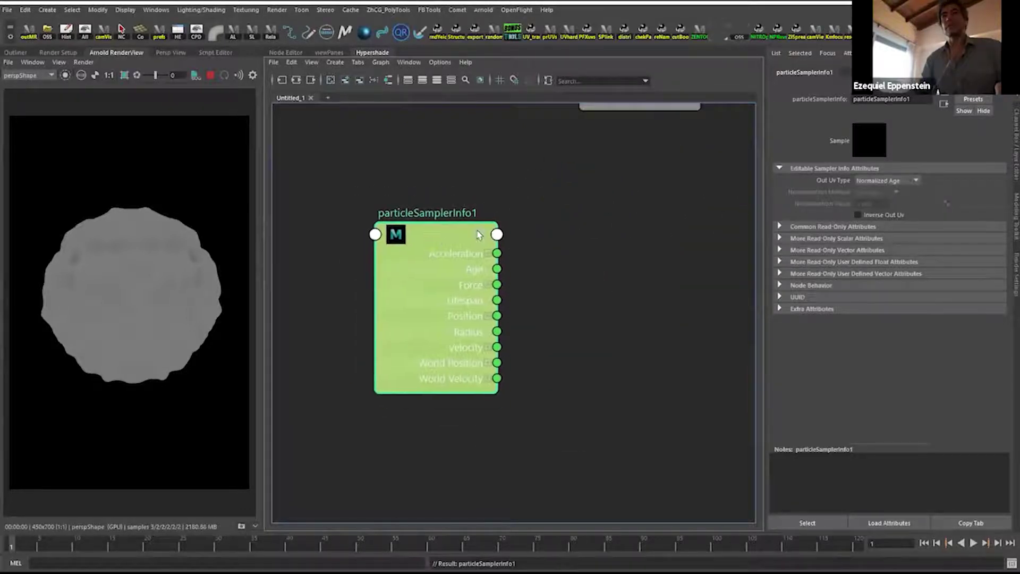
key("Delete")
Create a samplerInfo node in the Hypershade graph and place it near the ramp nodes.
key("Tab")
type("sa")
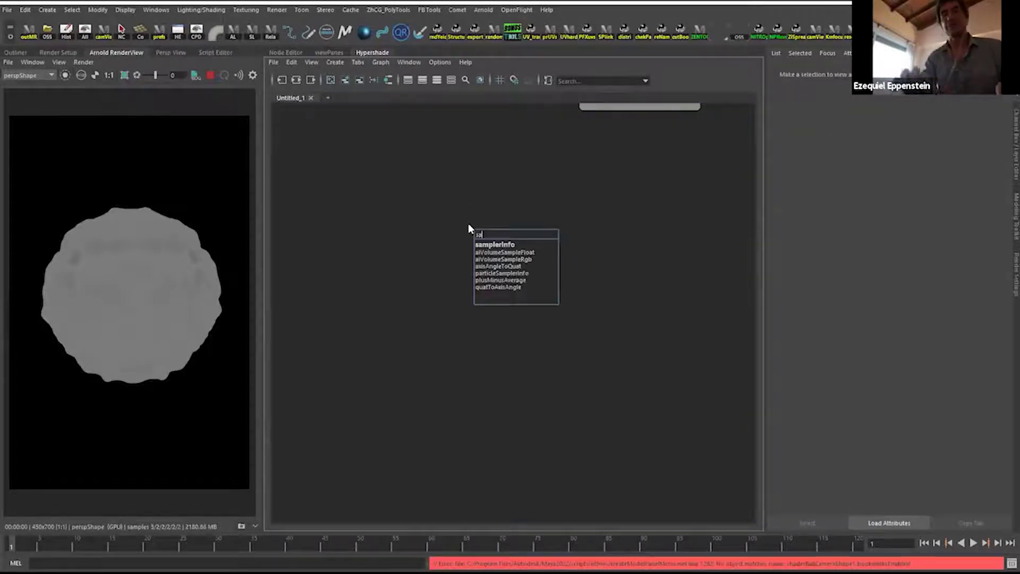
type("mp")
left_click(495, 245)
left_click_drag(523, 245, 405, 147)
scroll(474, 196, "down", 2)
middle_click_drag(491, 222, 433, 312, "alt")
scroll(461, 236, "up", 1)
Disconnect the place2dTexture3 node from ramp1 and delete it from the graph.
left_click_drag(426, 165, 394, 145)
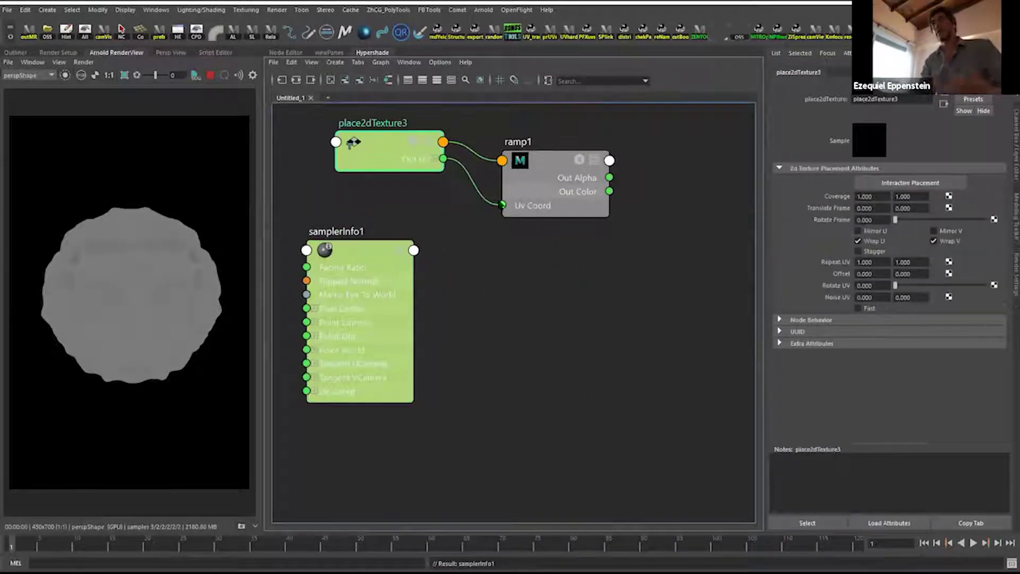
scroll(480, 207, "down", 2)
left_click_drag(503, 177, 494, 241, "ctrl+shift")
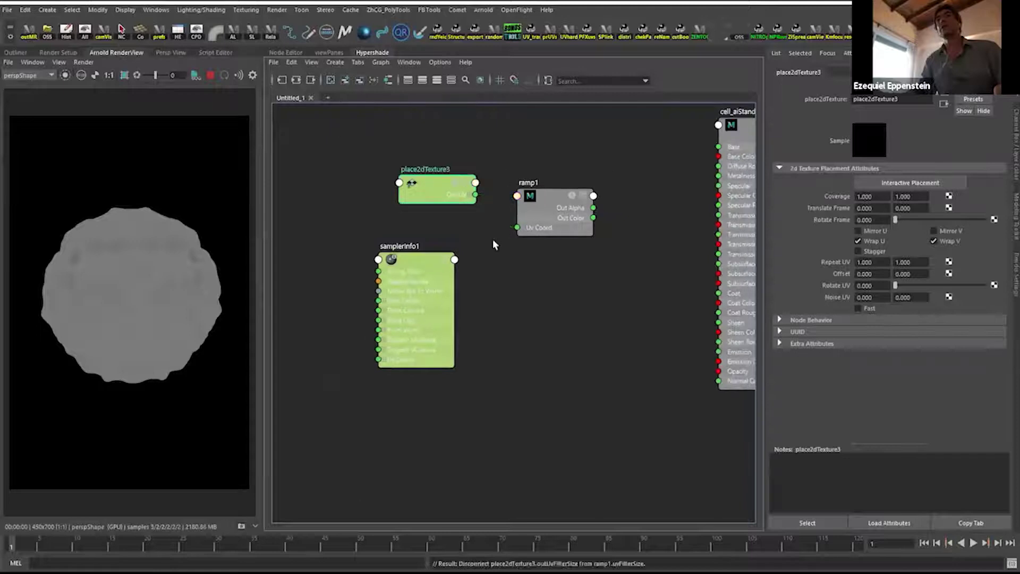
left_click_drag(454, 190, 441, 165)
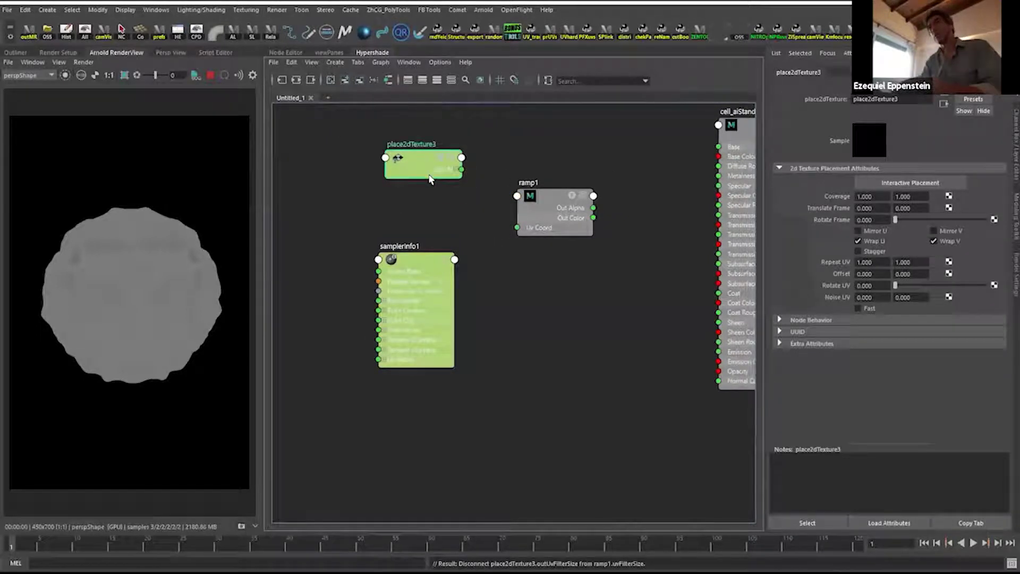
key("Delete")
Arrange the graph with samplerInfo1 feeding side first, ramp1 in the middle and cell_aiStandard at the end.
left_click_drag(415, 260, 413, 233)
left_click_drag(548, 222, 535, 195)
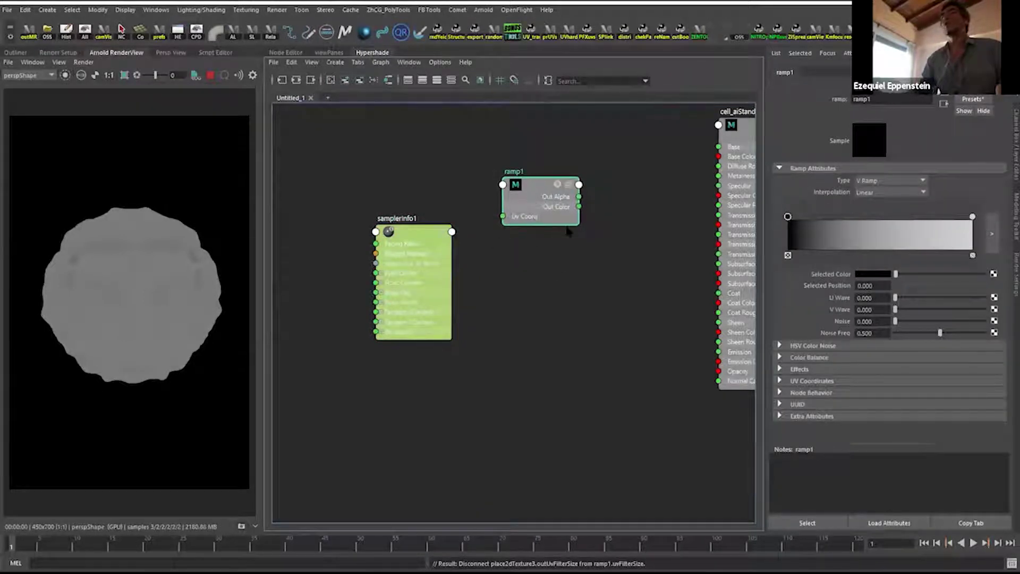
key("a")
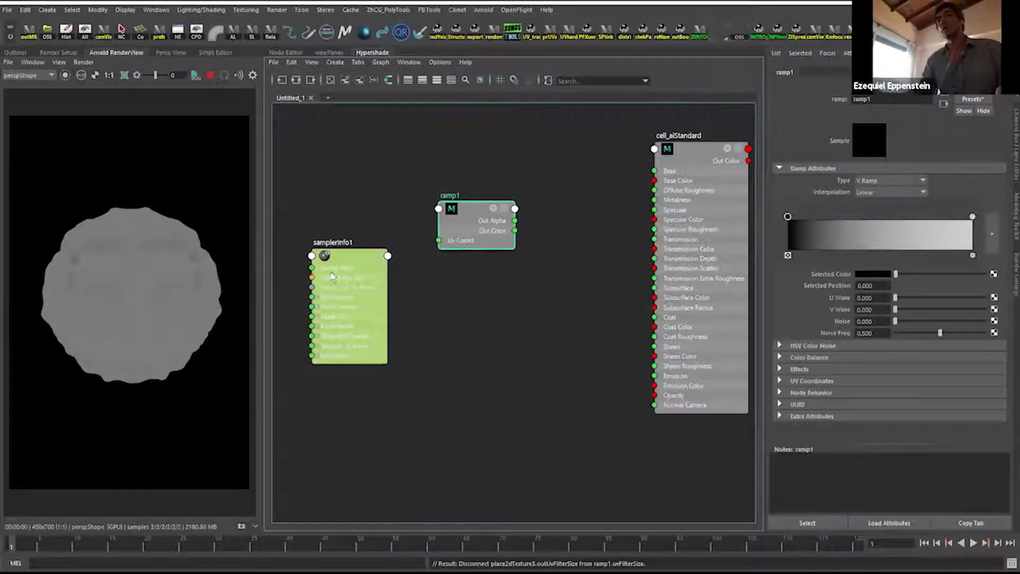
left_click_drag(696, 170, 676, 175)
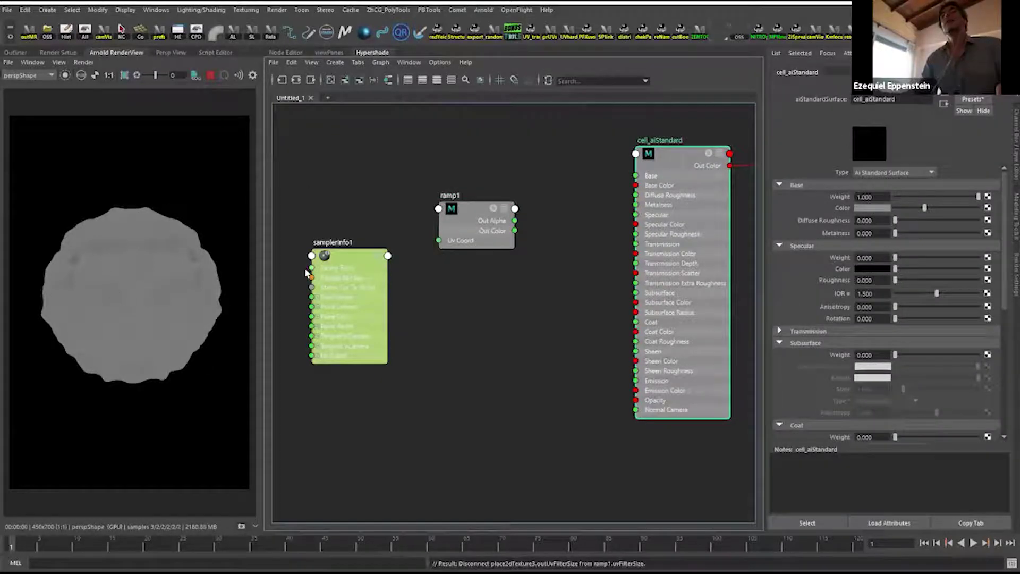
left_click_drag(513, 215, 523, 209)
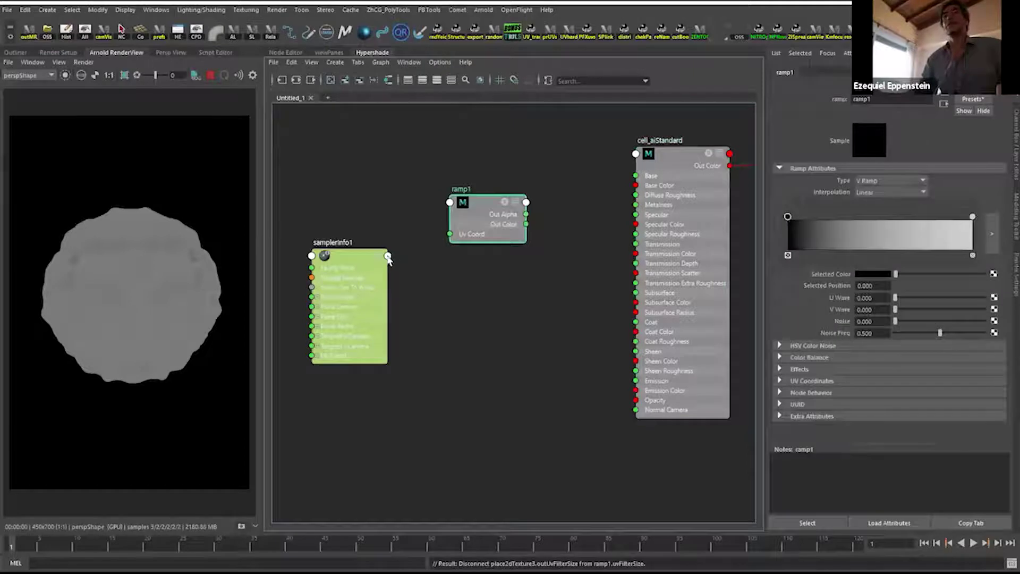
Connect the Facing Ratio of samplerInfo1 to the vCoord input of ramp1.
left_click(388, 257)
left_click(438, 262)
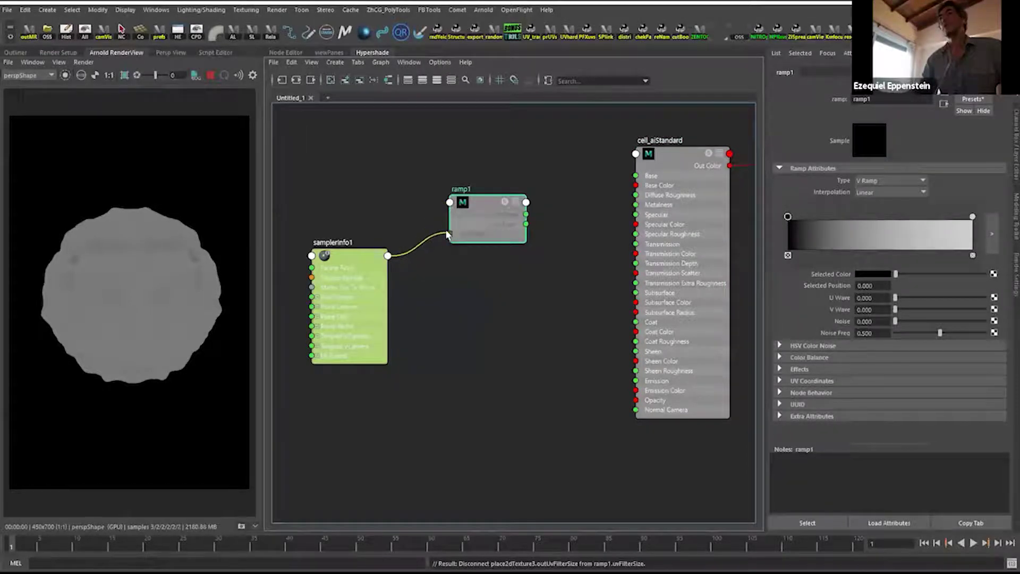
left_click(458, 206)
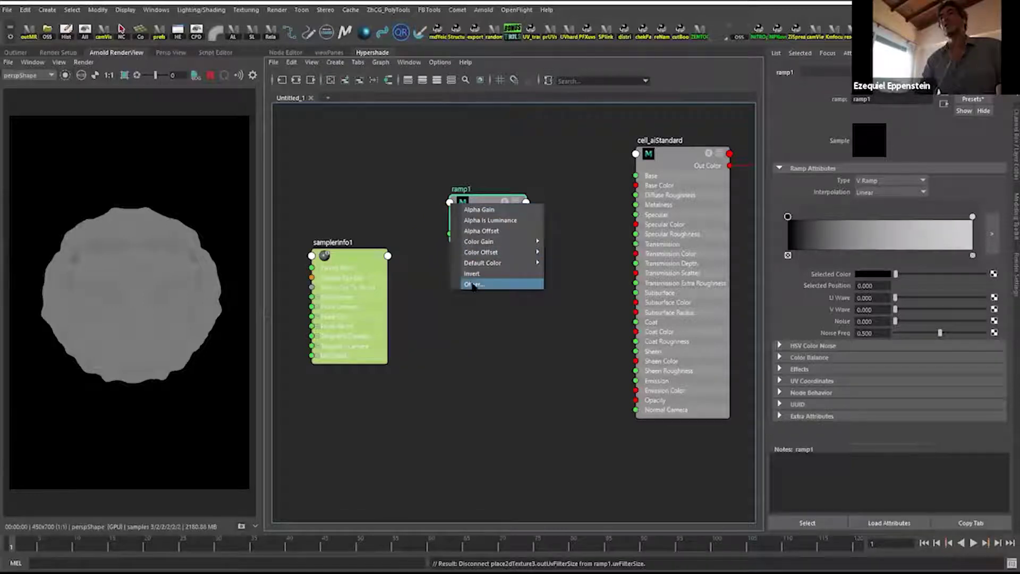
left_click(489, 282)
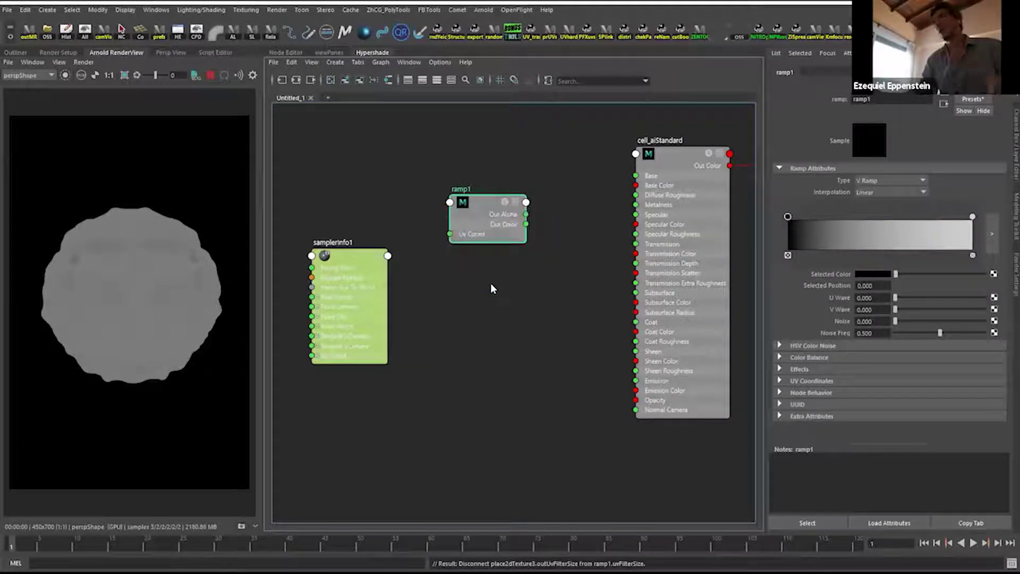
left_click(613, 232)
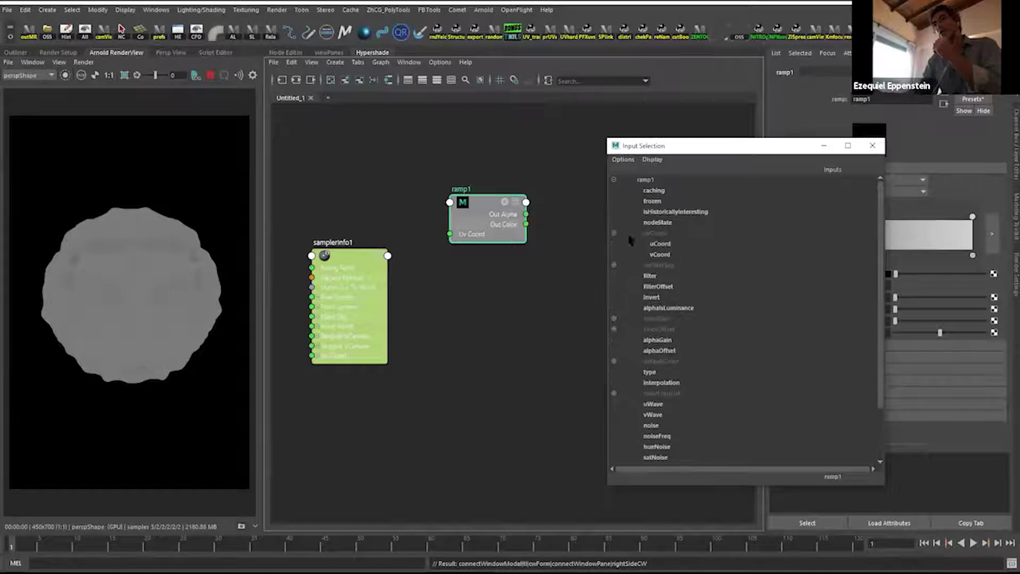
left_click_drag(744, 145, 640, 226)
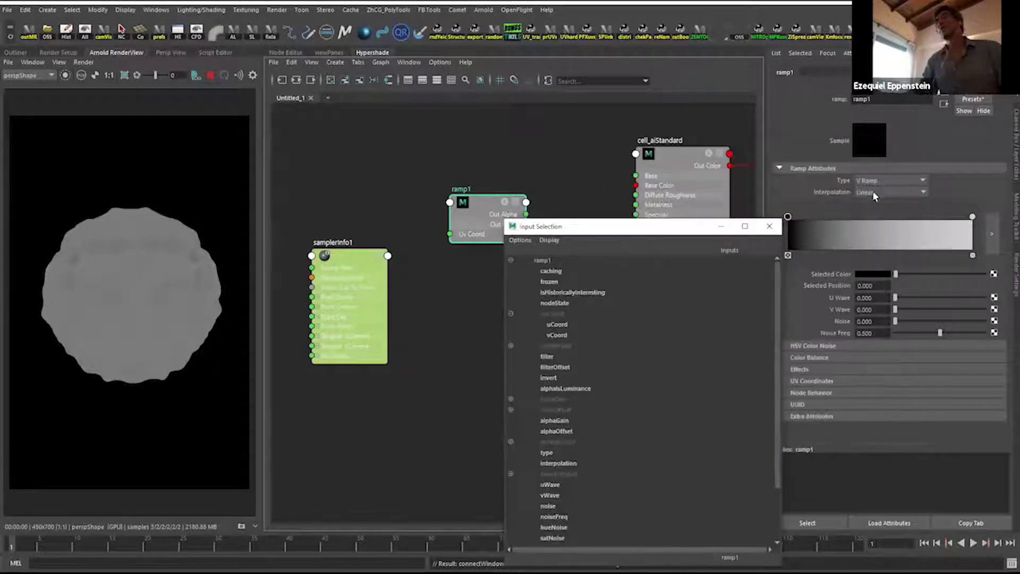
left_click(556, 335)
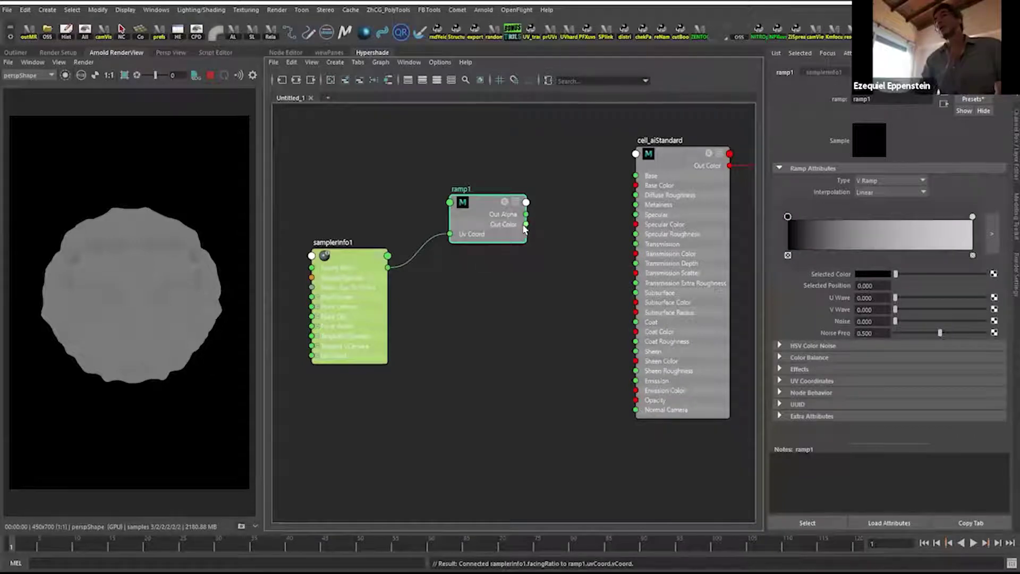
Connect the Out Color of ramp1 to the Base Color of cell_aiStandard and move the material closer to the ramp.
left_click_drag(679, 159, 676, 178)
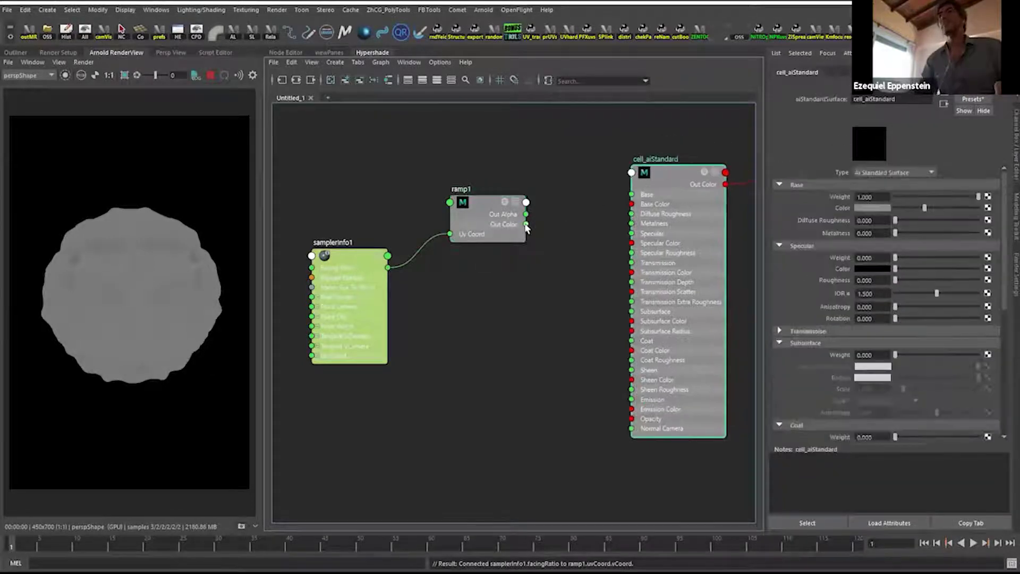
left_click_drag(525, 225, 671, 179)
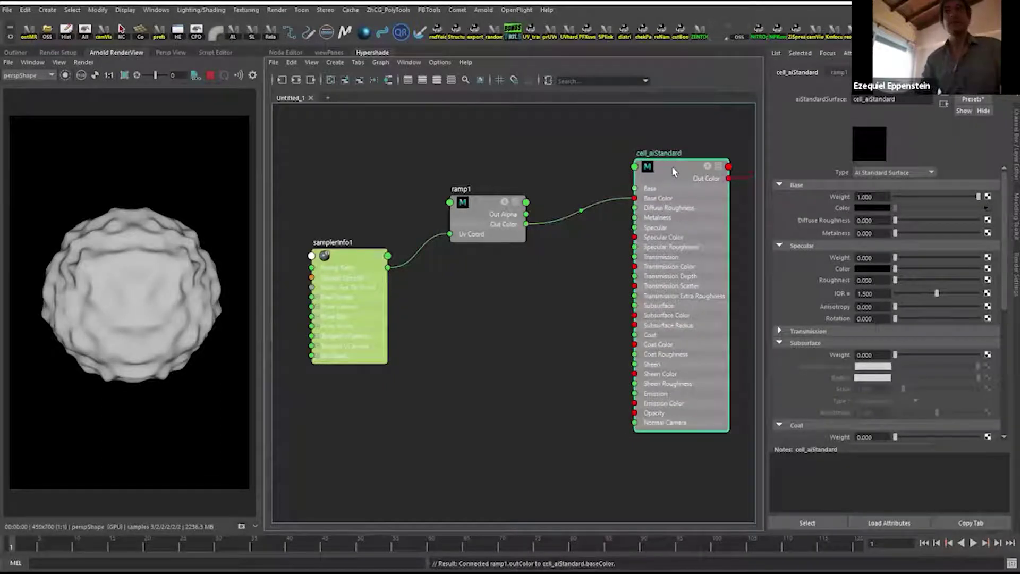
left_click_drag(679, 215, 657, 217)
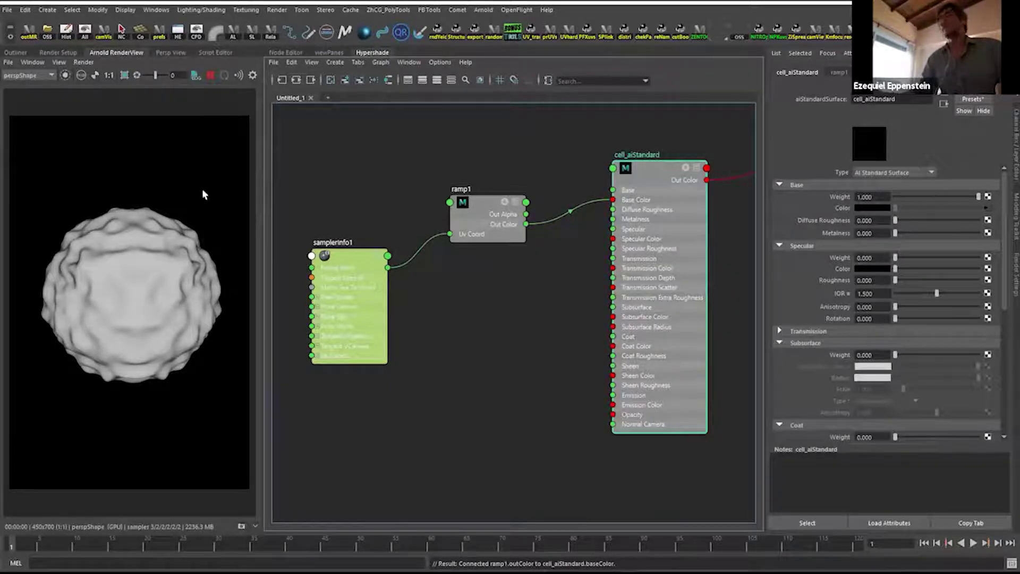
Narrow the gradient of ramp1 by moving the black stop inward and the white stop to about 0.824.
left_click(464, 204)
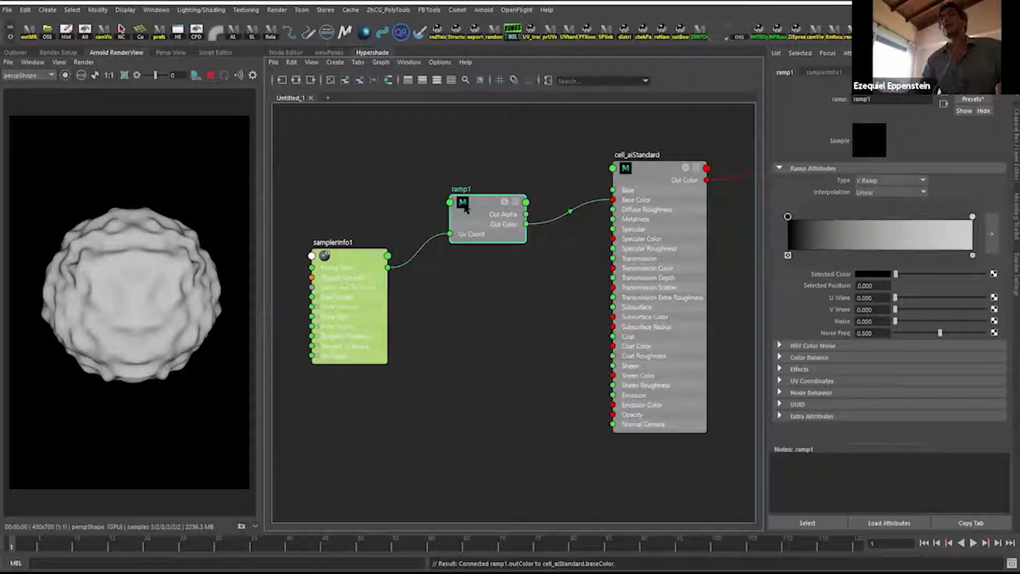
left_click_drag(787, 219, 846, 216)
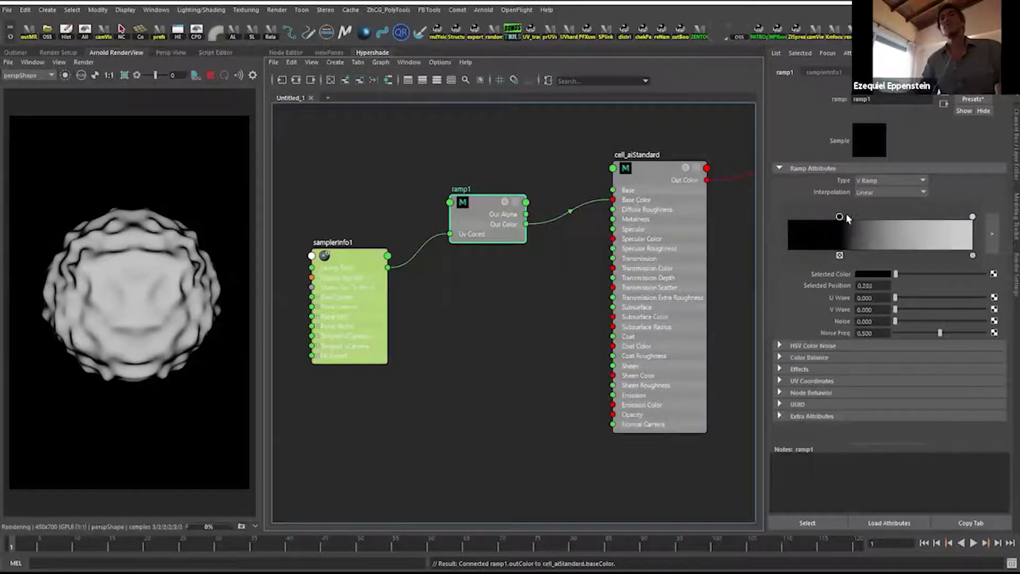
left_click_drag(972, 217, 939, 217)
left_click_drag(111, 274, 267, 262, "alt")
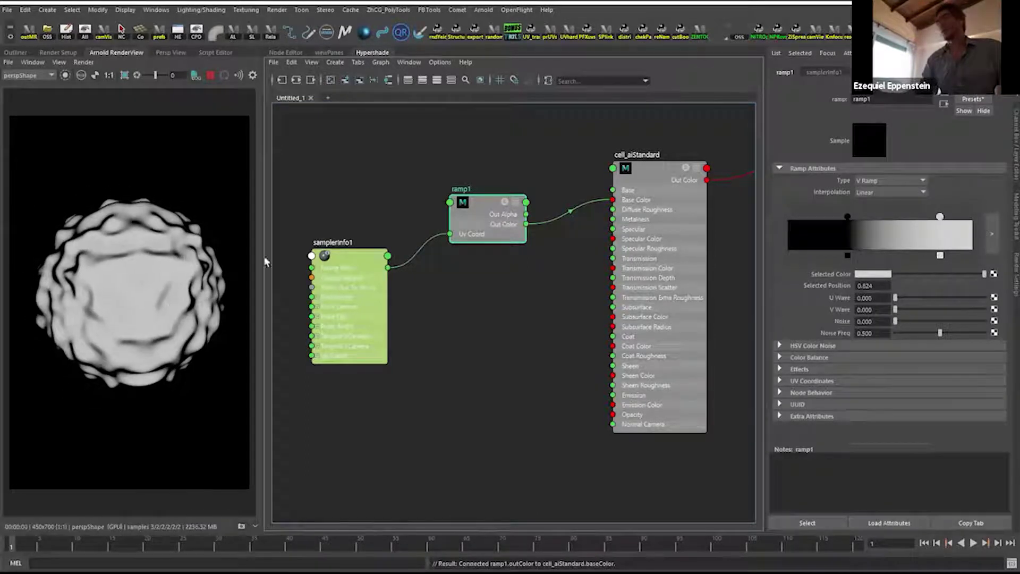
Tighten the black-to-white transition of ramp1, ending with the white stop at about 0.379 and the black stop just before it.
left_click_drag(939, 217, 853, 218)
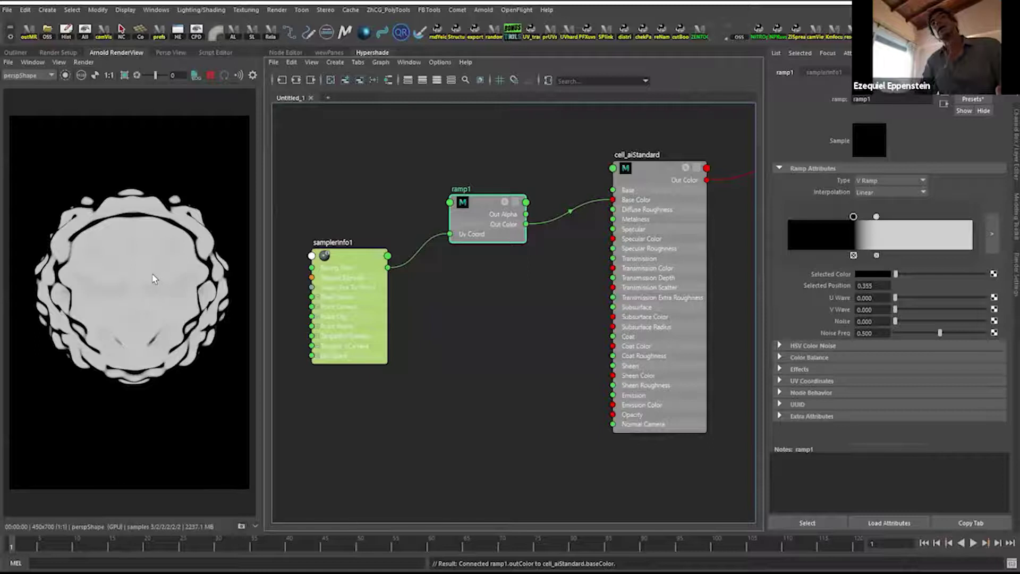
left_click_drag(877, 218, 888, 218)
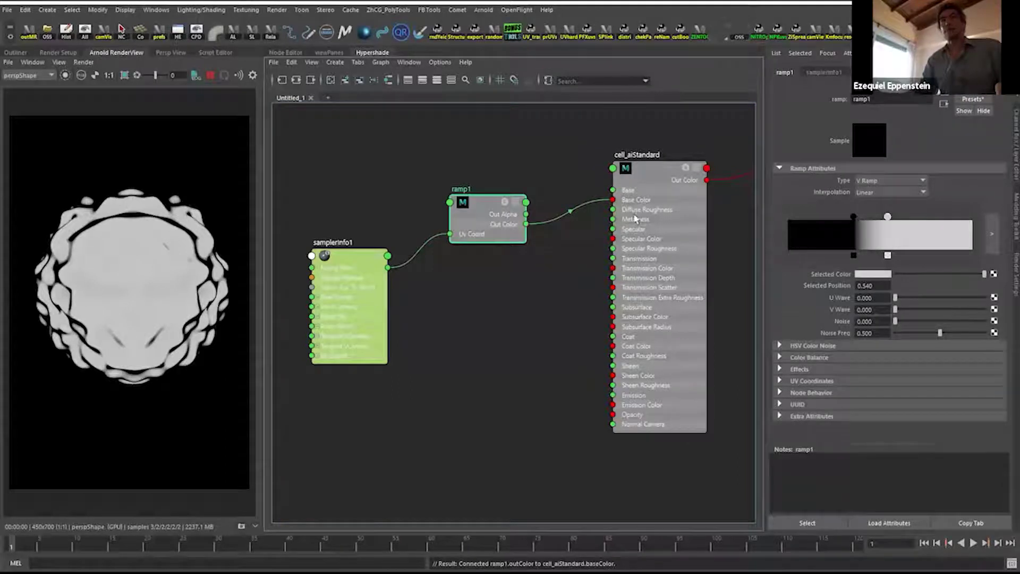
left_click_drag(146, 213, 129, 182, "alt")
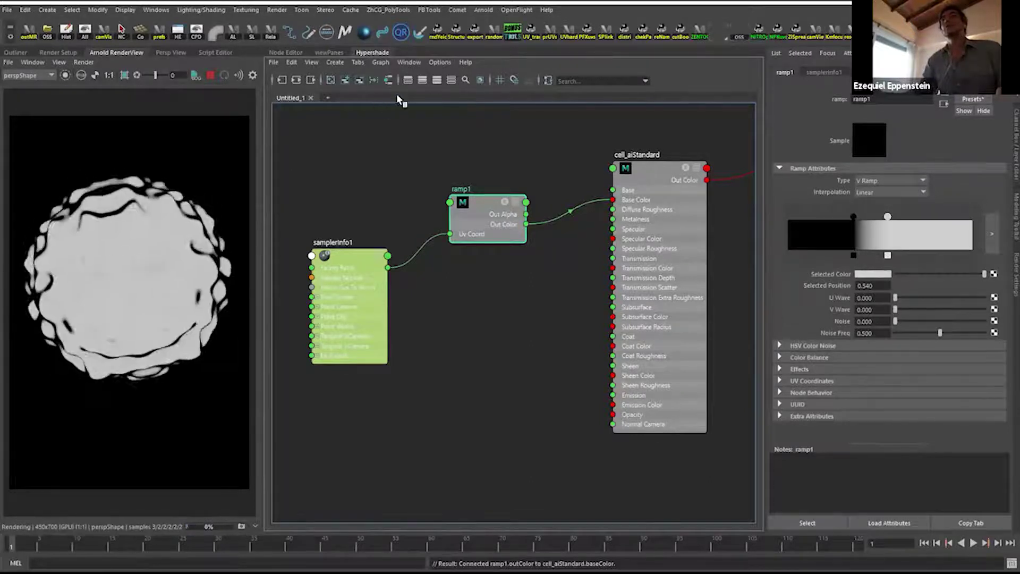
left_click_drag(102, 226, 101, 250, "alt")
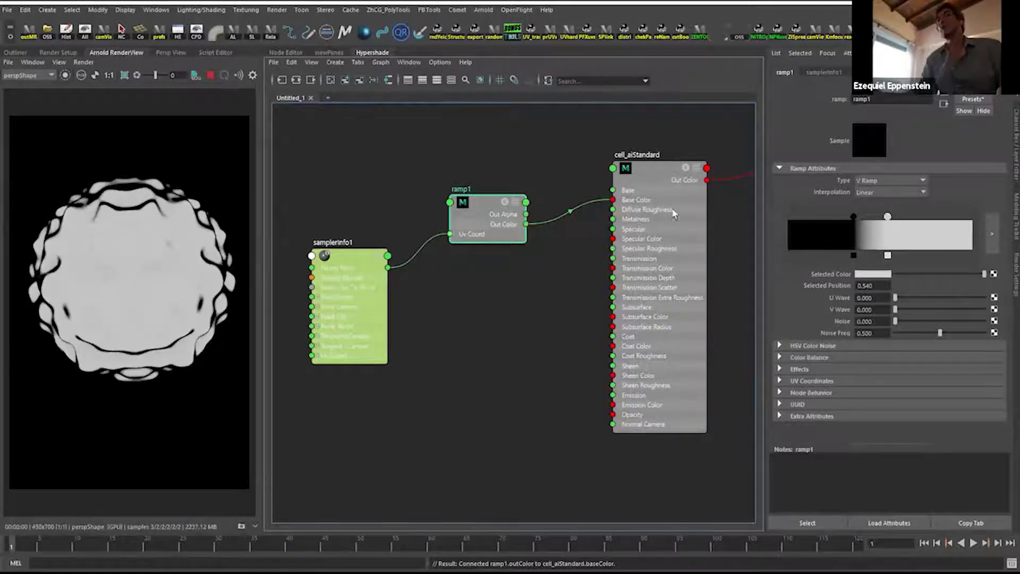
mouse_move(854, 215)
left_mouse_down()
mouse_move(842, 216)
mouse_move(869, 218)
mouse_move(835, 218)
mouse_move(857, 222)
left_mouse_up()
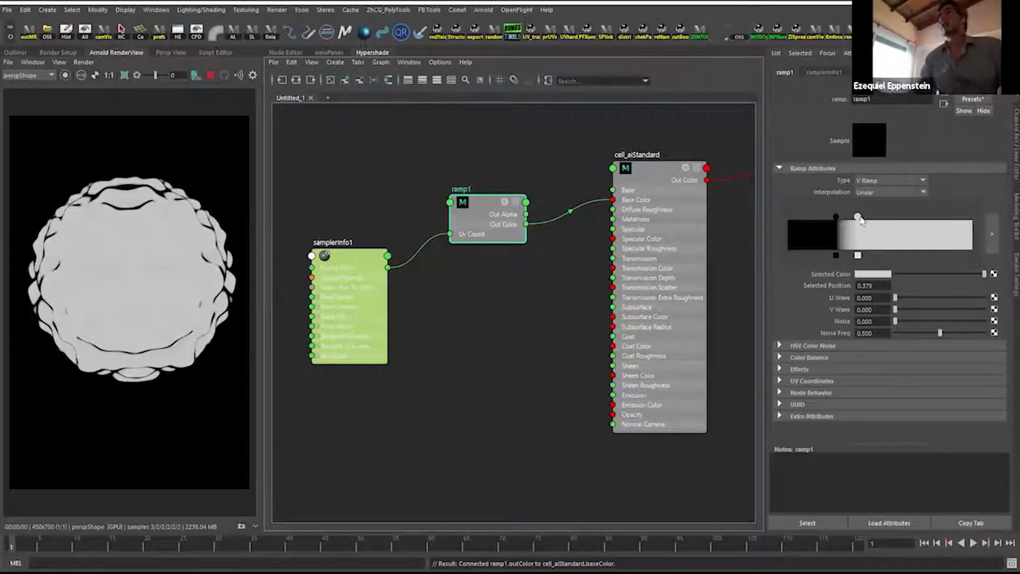
Invert ramp1 by placing the white stop ahead of the black one, and turn the black stop grey at about 0.512.
left_click_drag(860, 218, 826, 219)
left_click_drag(895, 216, 832, 215)
left_click_drag(57, 258, 79, 255, "alt")
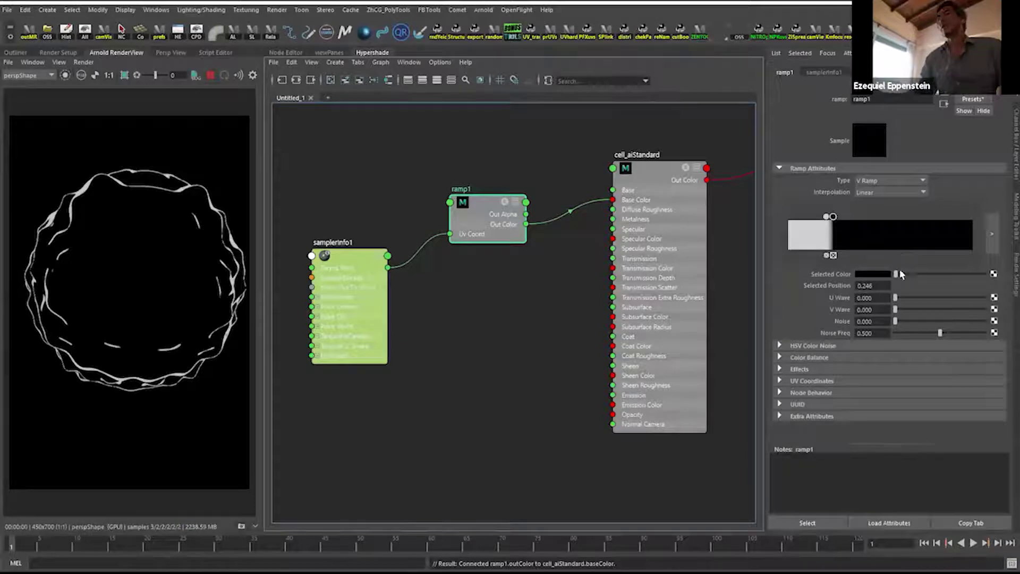
left_click_drag(919, 275, 911, 274)
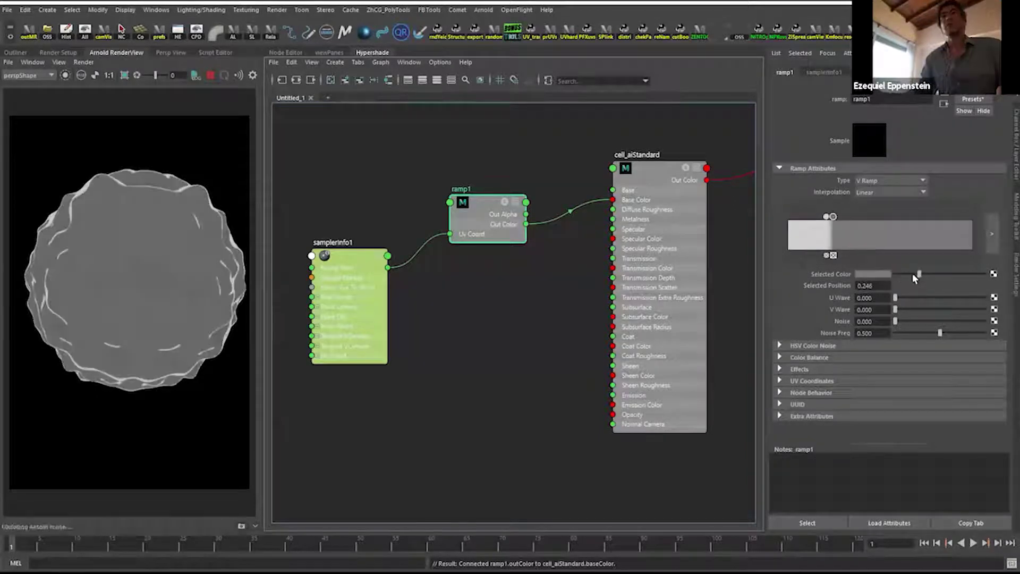
left_click_drag(832, 217, 882, 217)
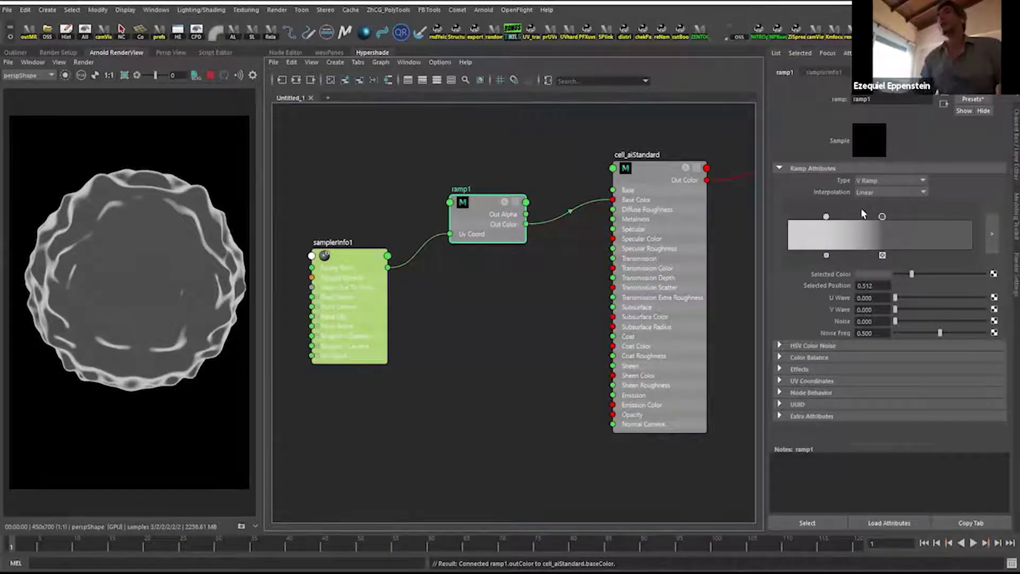
Add a red stop to ramp1 between the white and grey stops, and move the white stop to about 0.145.
left_click(803, 237)
left_click_drag(904, 274, 870, 276)
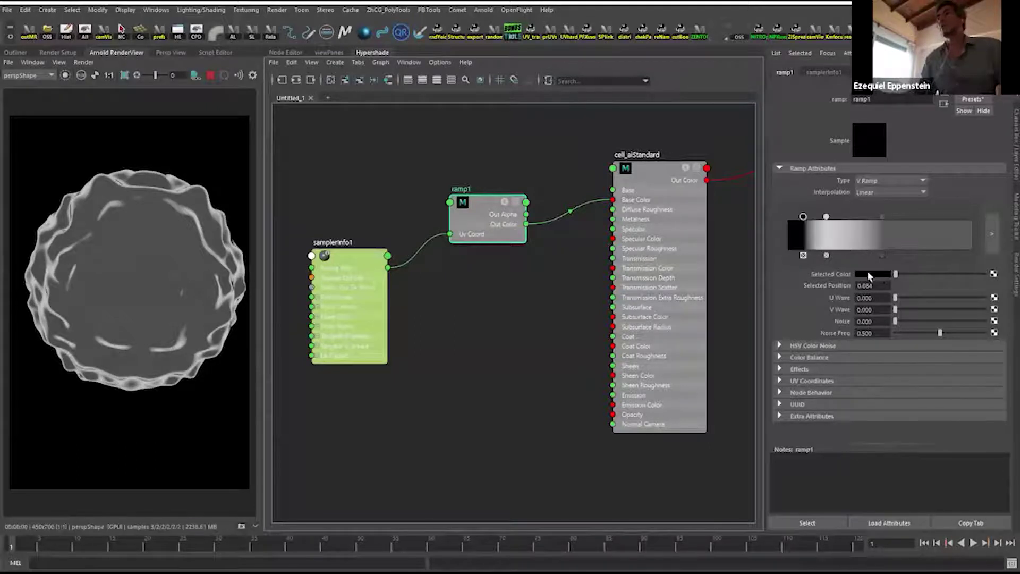
left_click(878, 273)
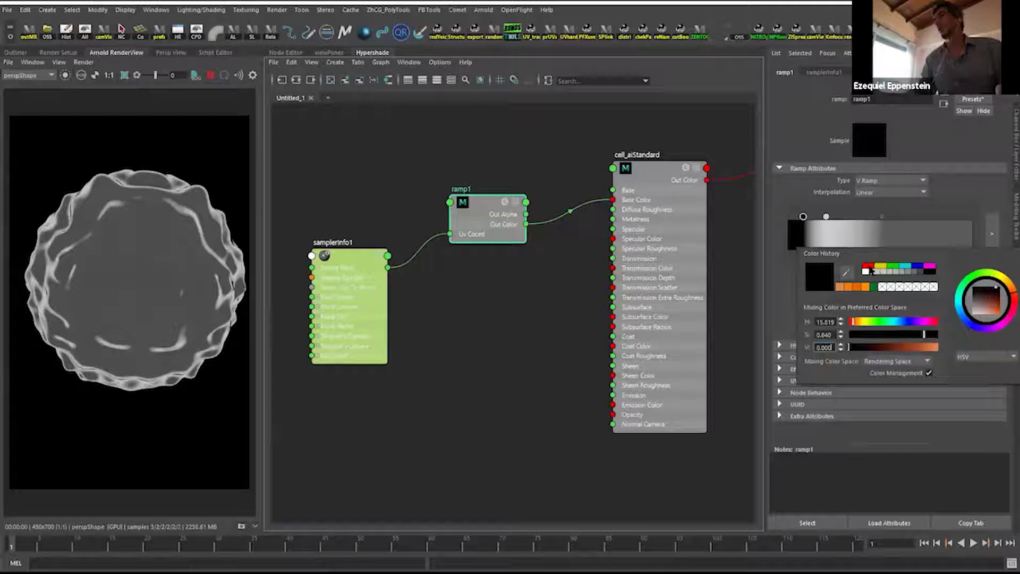
left_click(868, 266)
mouse_move(803, 217)
left_mouse_down()
mouse_move(843, 217)
mouse_move(815, 217)
left_mouse_up()
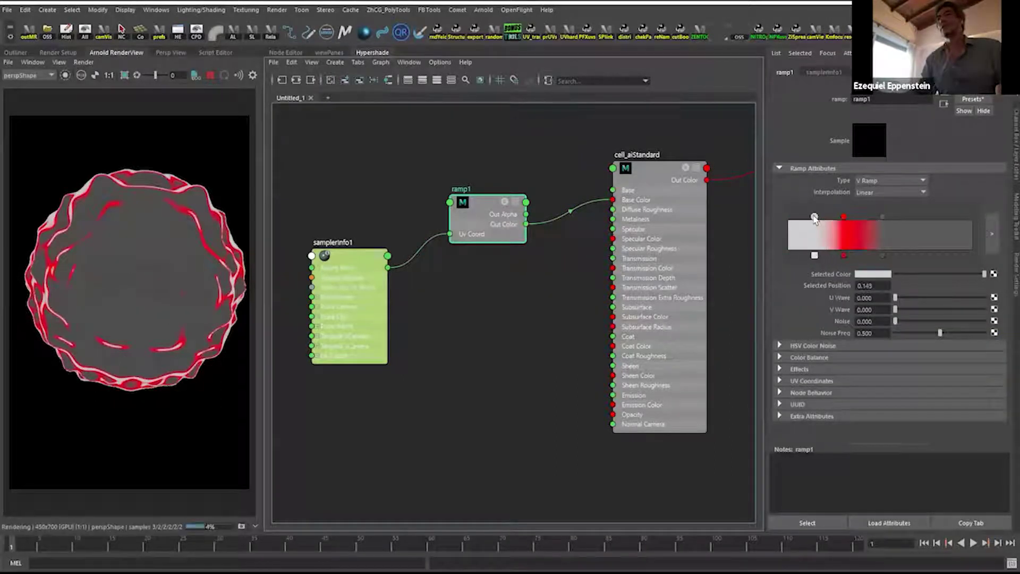
Recolour the white stop of ramp1 green, place it between red and grey, and move the grey stop to about 0.653.
left_click(878, 276)
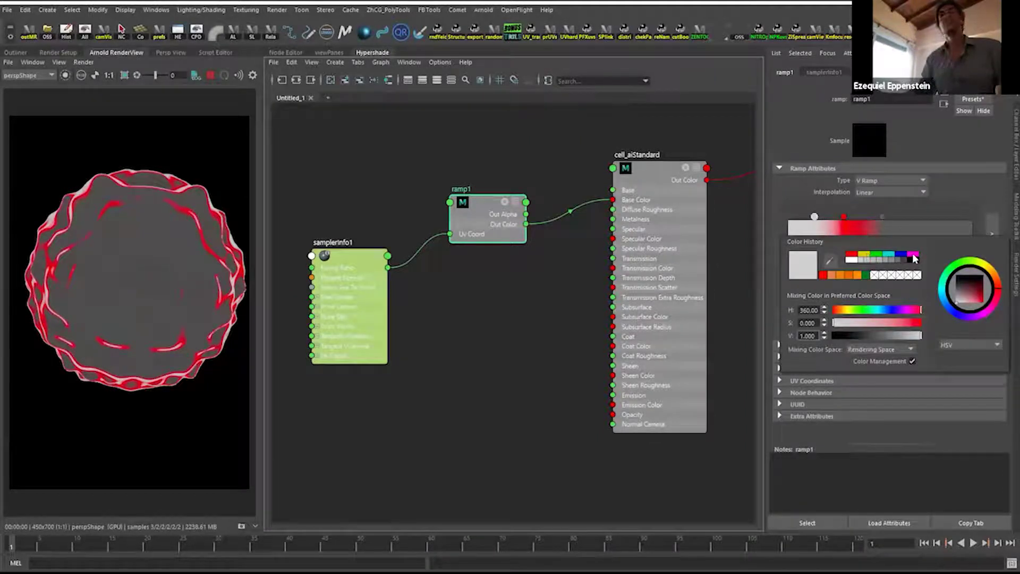
left_click(877, 256)
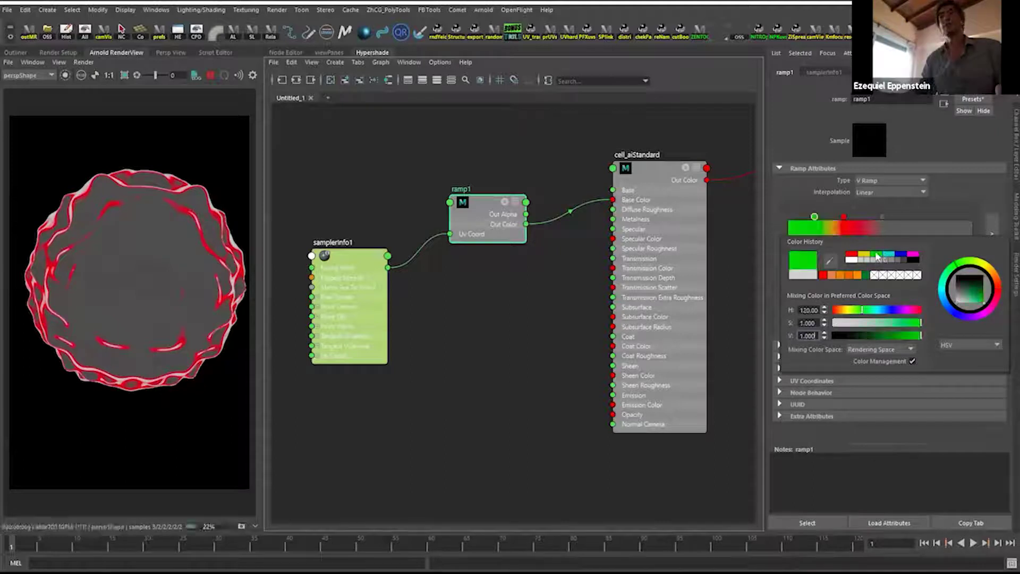
left_click_drag(814, 216, 909, 216)
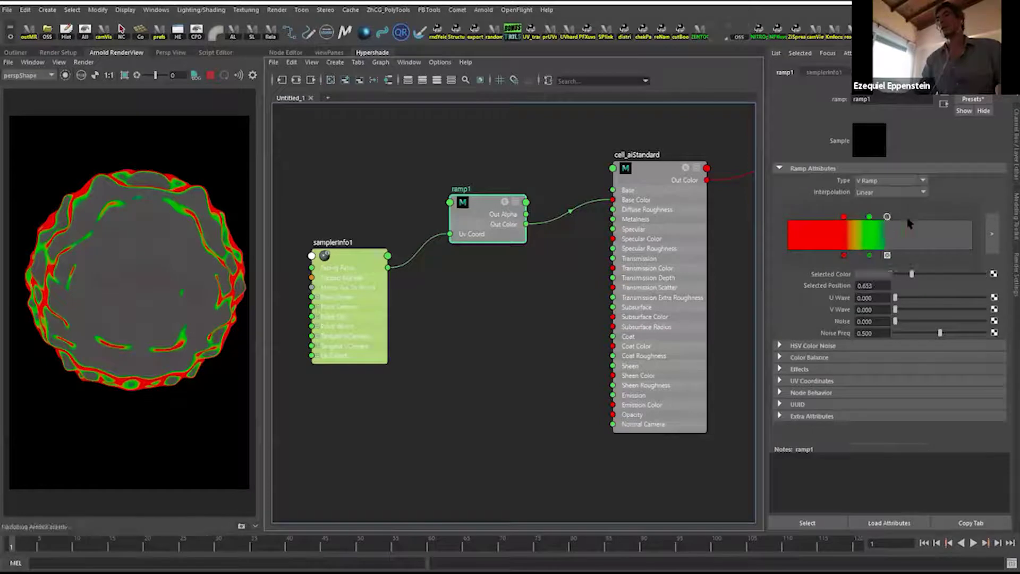
Recolour the grey stop of ramp1 blue and spread the stops, with blue at about 0.876 and green at about 0.306.
left_click(873, 274)
left_click(892, 244)
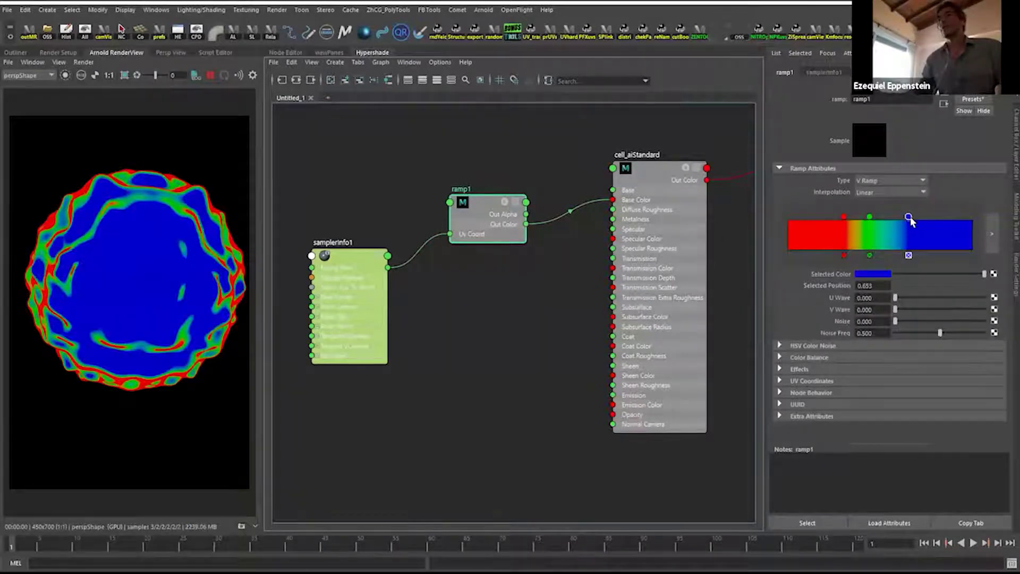
left_click_drag(908, 218, 950, 217)
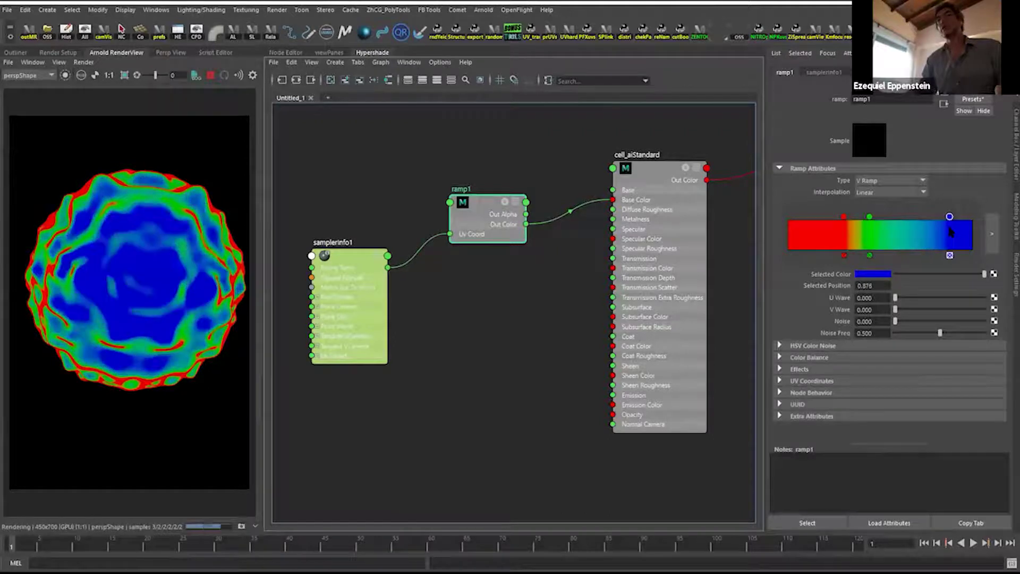
left_click_drag(869, 218, 845, 224)
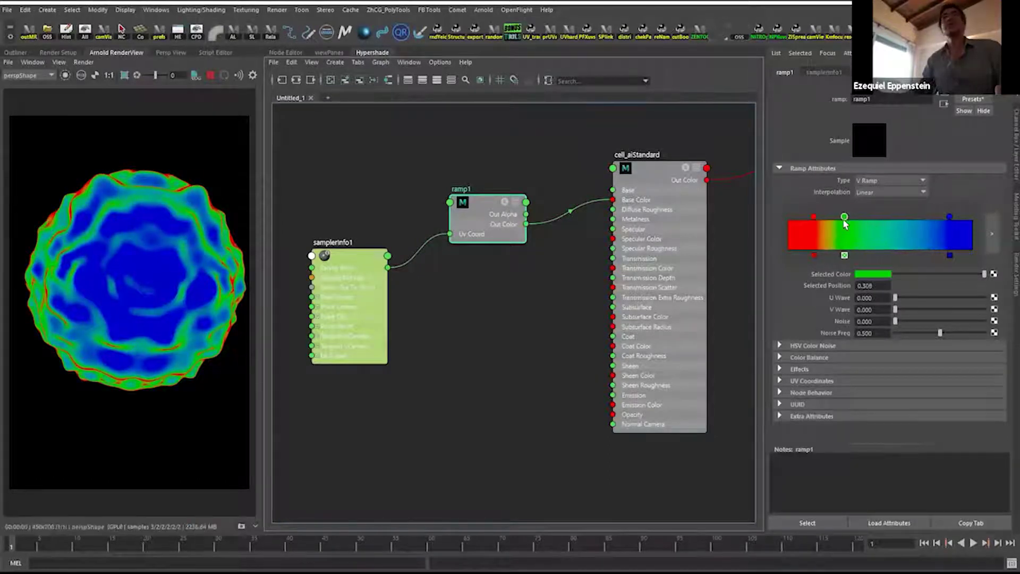
Try the None, Exponential Up and Exponential Down interpolations on ramp1 in the live render.
left_click(878, 192)
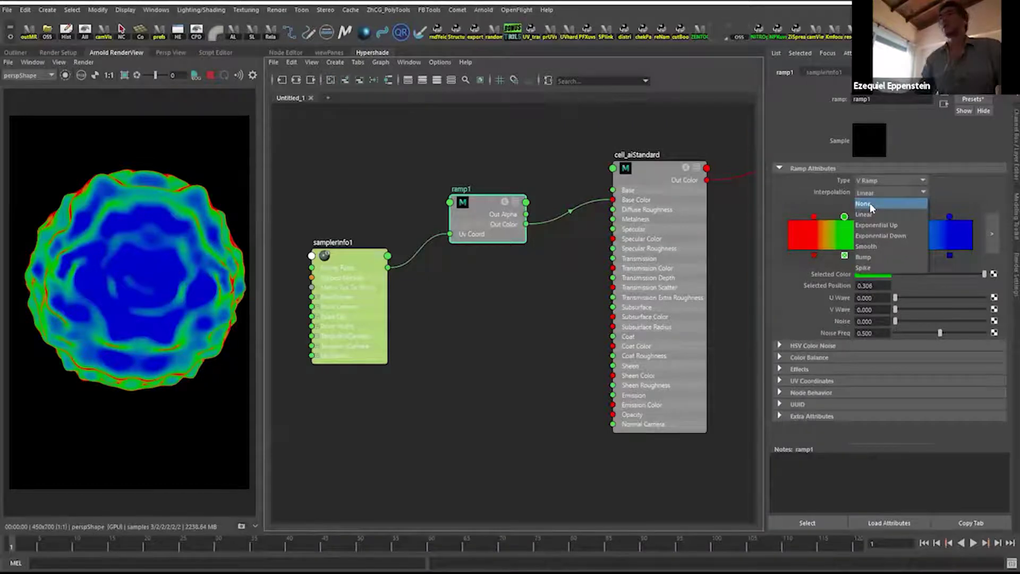
left_click(869, 203)
left_click_drag(121, 268, 119, 316, "alt")
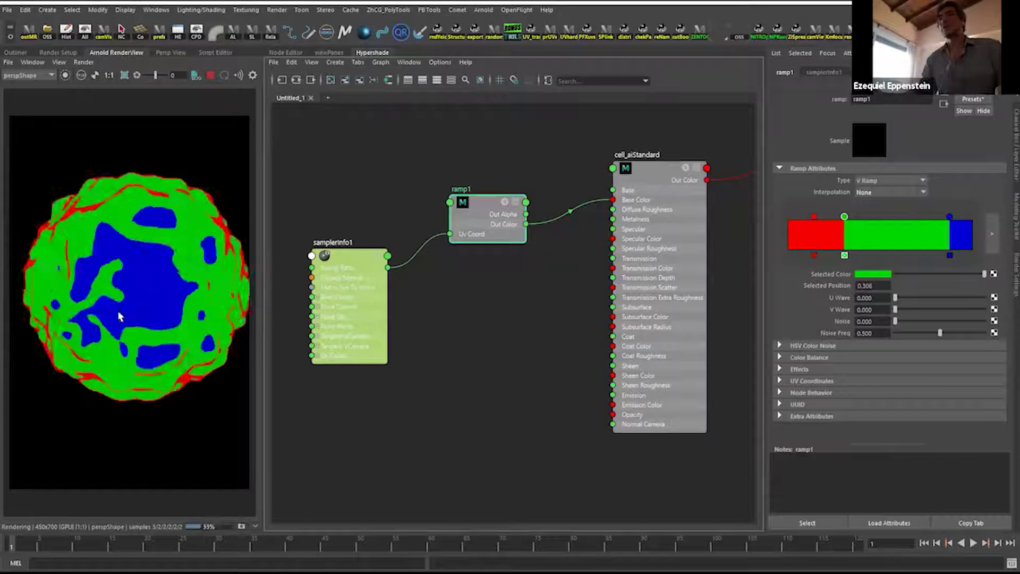
left_click(891, 194)
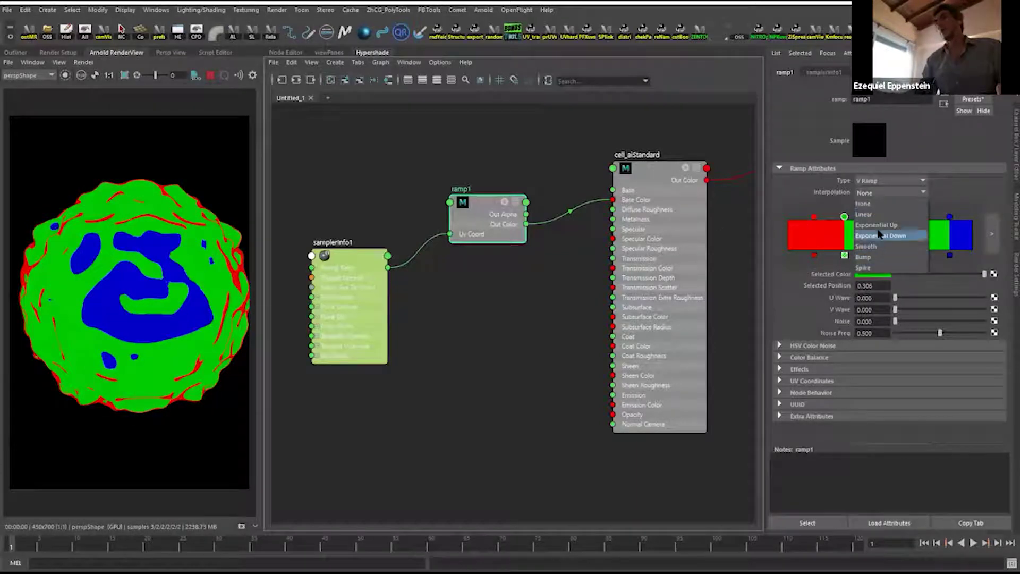
left_click(876, 224)
left_click(883, 193)
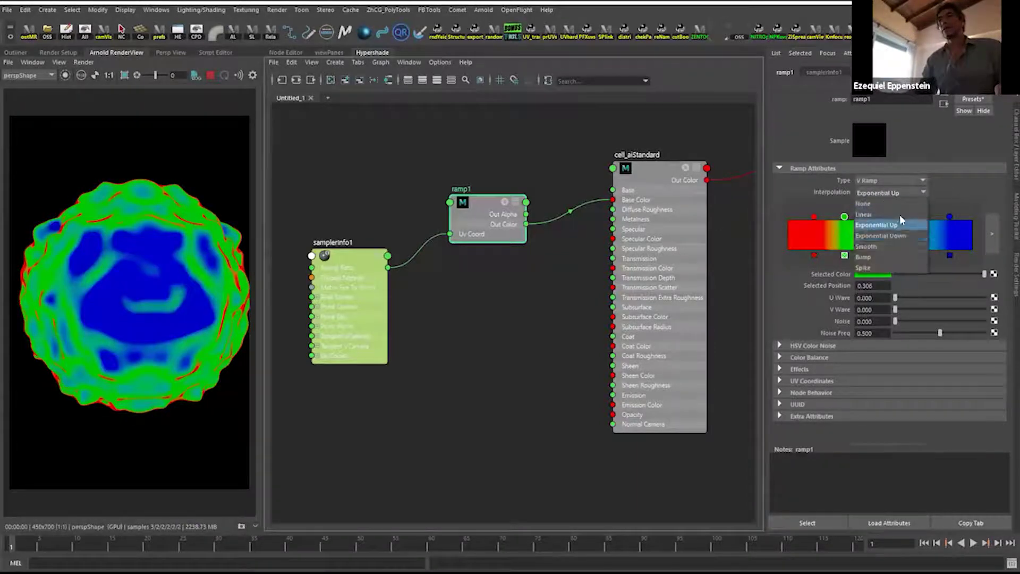
left_click(896, 236)
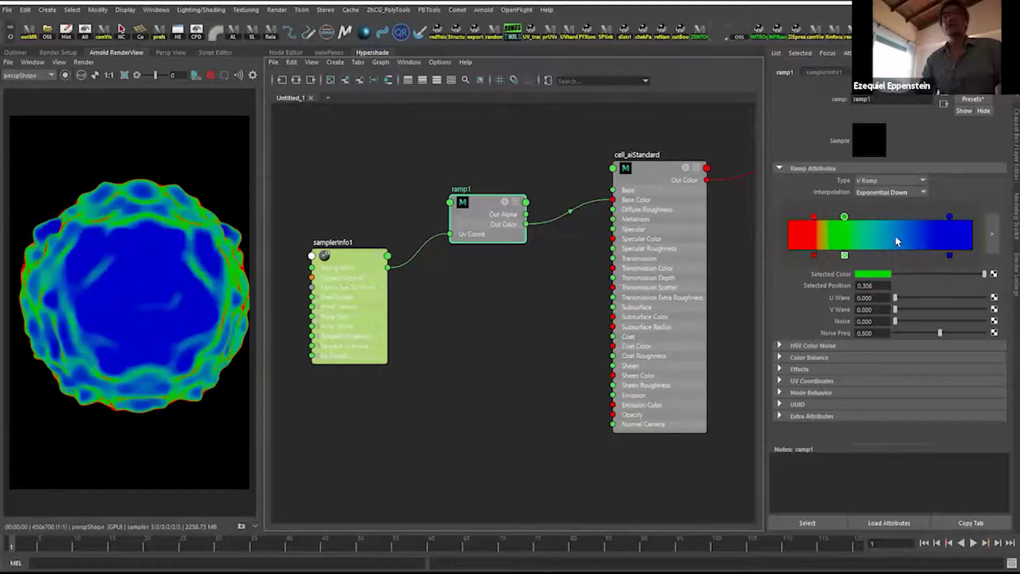
Set the interpolation of ramp1 to Bump.
left_click(881, 192)
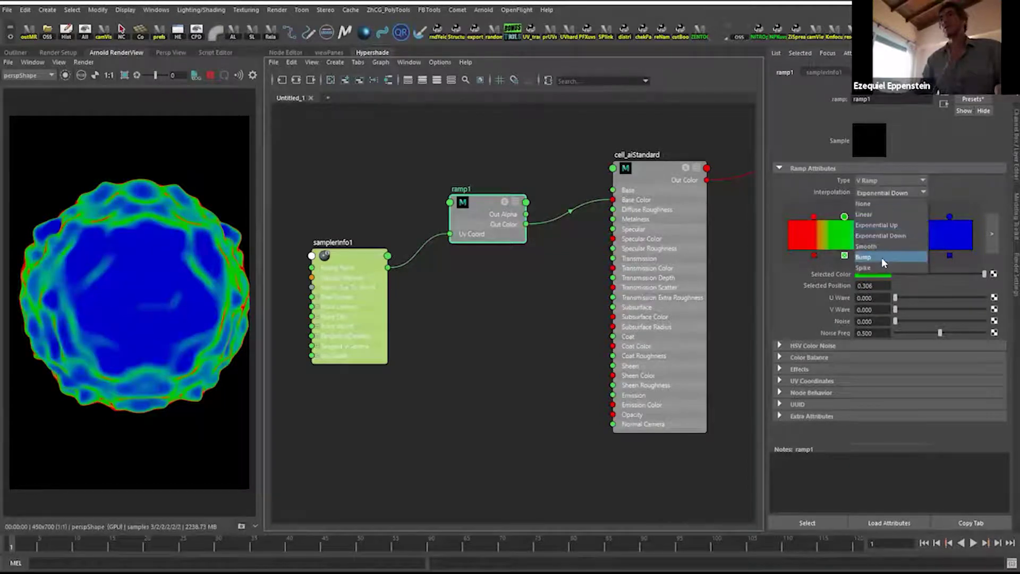
left_click(881, 257)
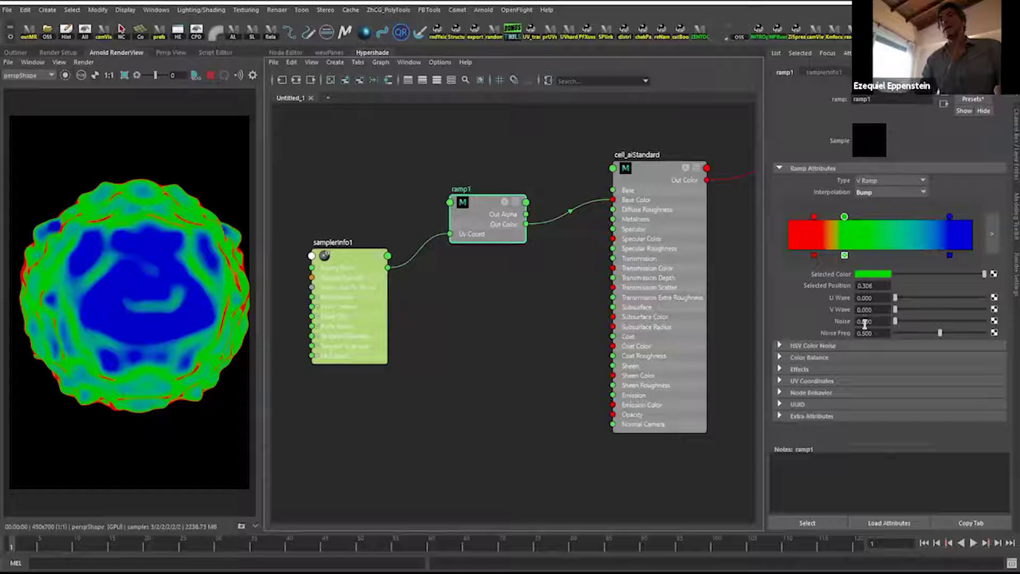
left_click_drag(881, 324, 835, 325, "ctrl")
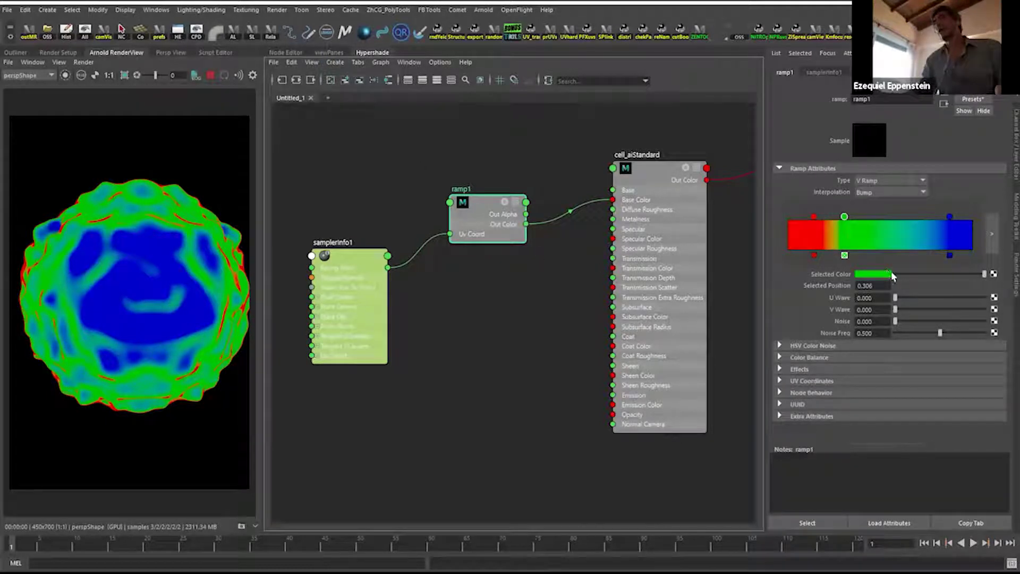
Move the samplerInfo1 and ramp1 nodes slightly lower in the graph, keeping them in order before cell_aiStandard, and select ramp1.
mouse_move(344, 245)
left_mouse_down()
mouse_move(360, 239)
mouse_move(351, 241)
left_mouse_up()
left_click_drag(483, 215, 484, 217)
left_click(462, 302)
left_click(378, 295)
left_click_drag(364, 274, 369, 274)
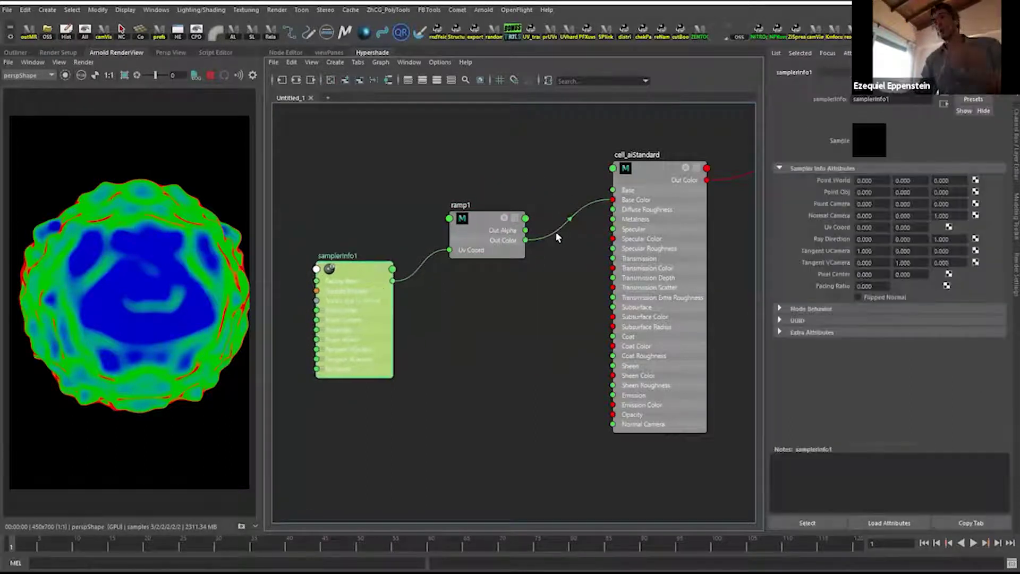
left_click_drag(531, 229, 529, 228)
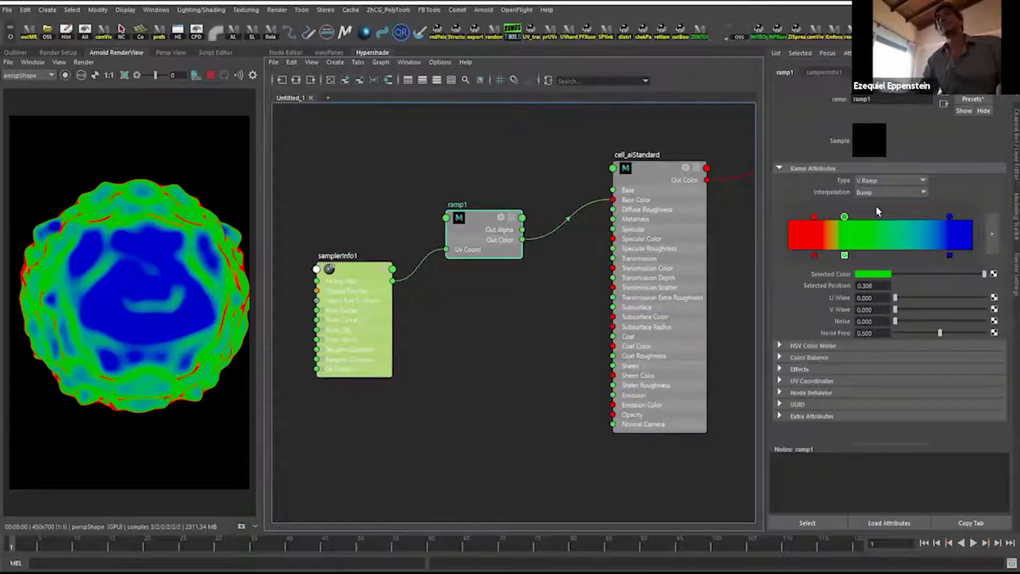
Widen the red band of ramp1, moving the blue stop to about 0.708 and the green stop to about 0.382.
left_click_drag(814, 217, 846, 216)
left_click_drag(949, 217, 918, 233)
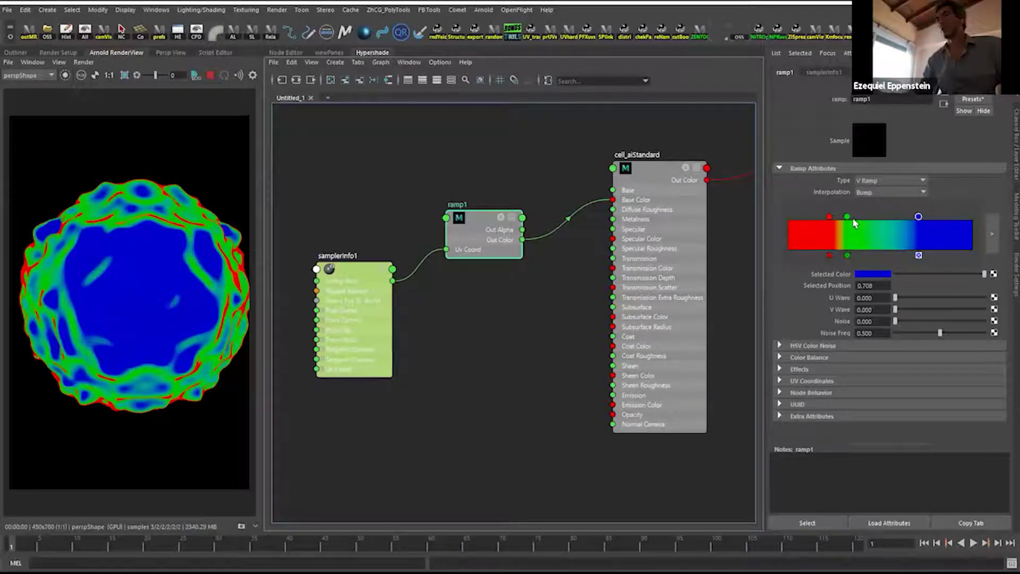
left_click_drag(847, 218, 857, 216)
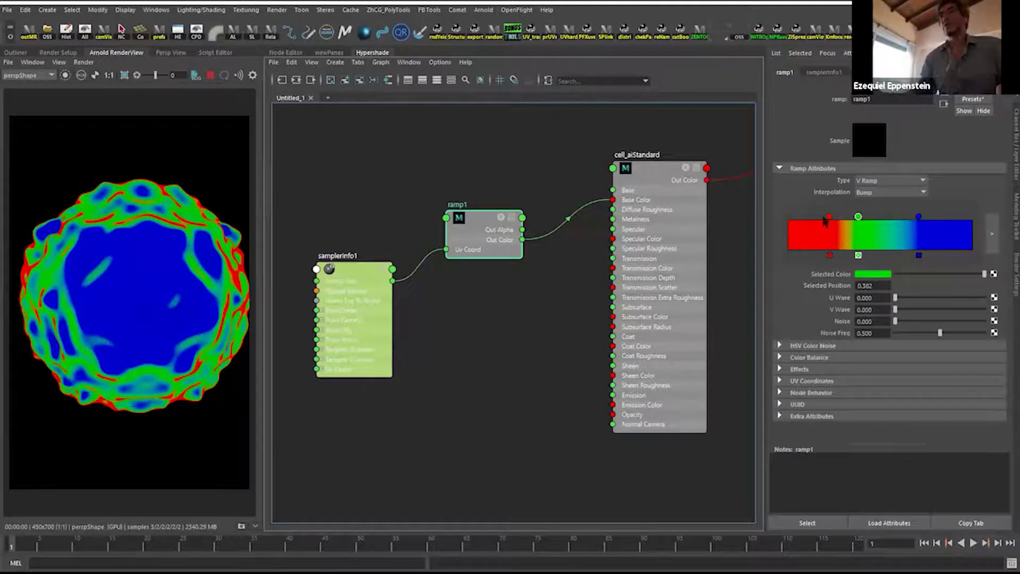
Move ramp1's red stop past the green one to about 0.335, and add a yellow stop at the ramp's start.
left_click_drag(829, 217, 850, 223)
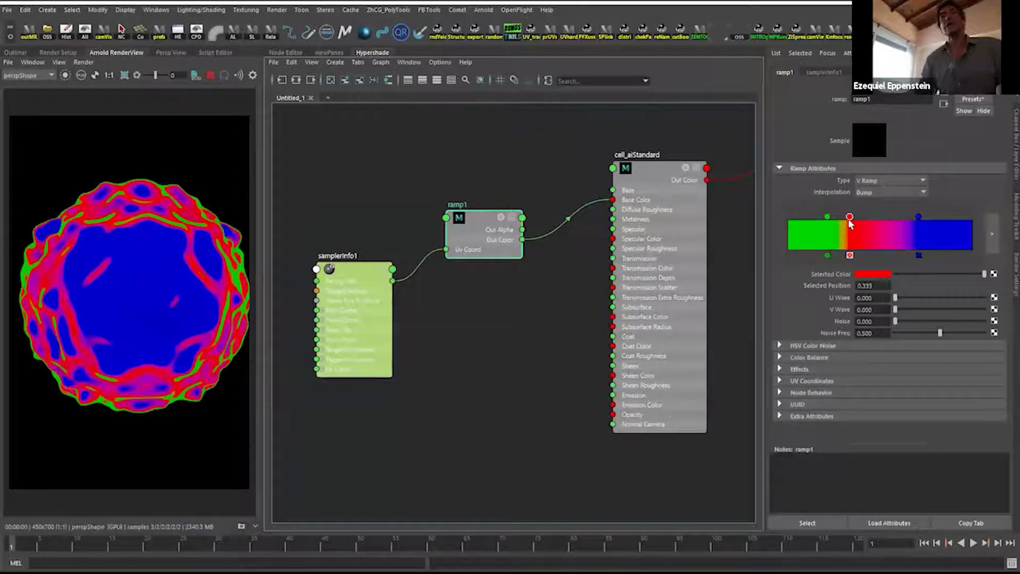
left_click(885, 235)
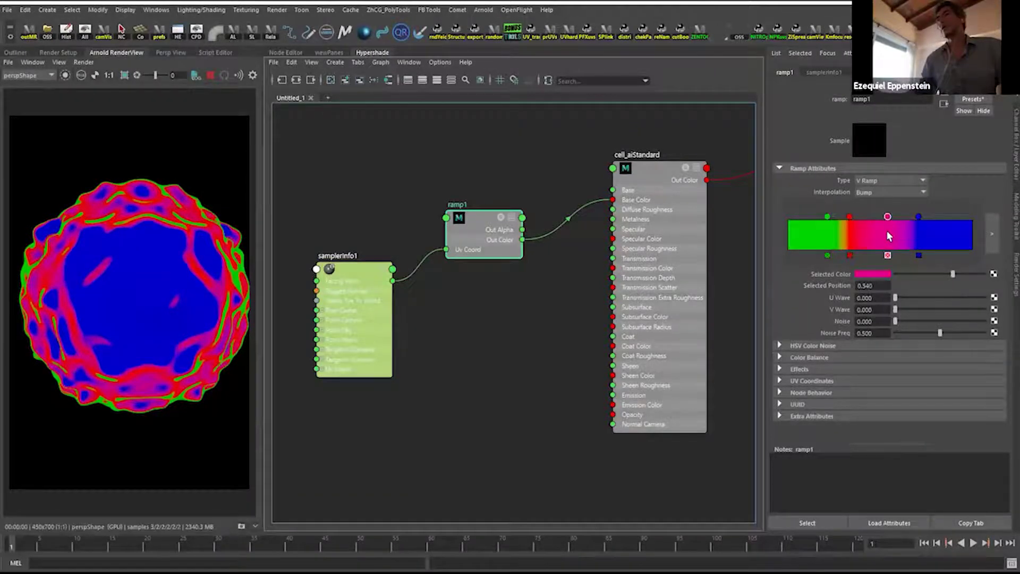
left_click(872, 276)
left_click(847, 250)
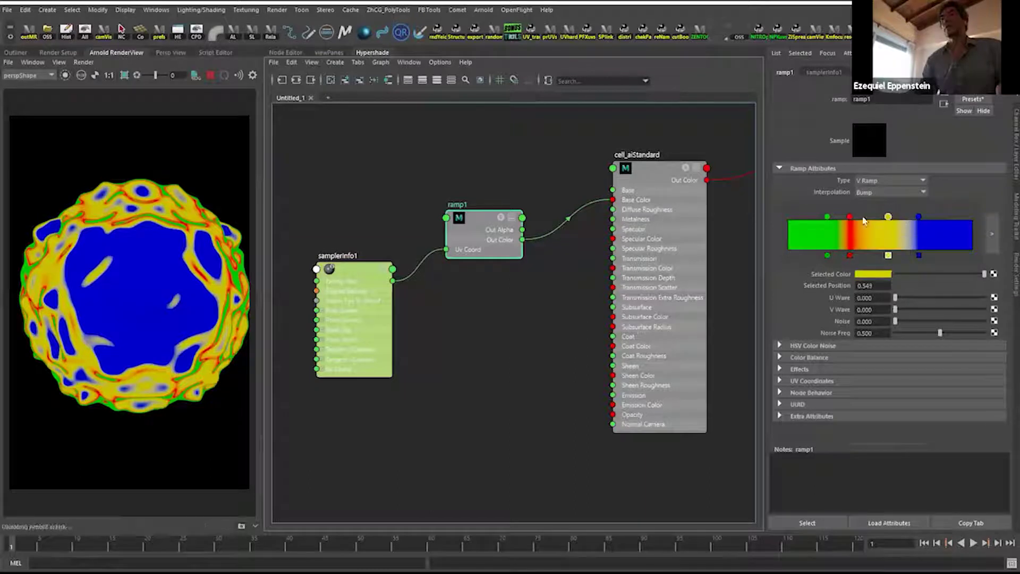
left_click_drag(887, 217, 792, 217)
mouse_move(919, 218)
left_mouse_down()
mouse_move(953, 233)
mouse_move(926, 224)
mouse_move(918, 233)
left_mouse_up()
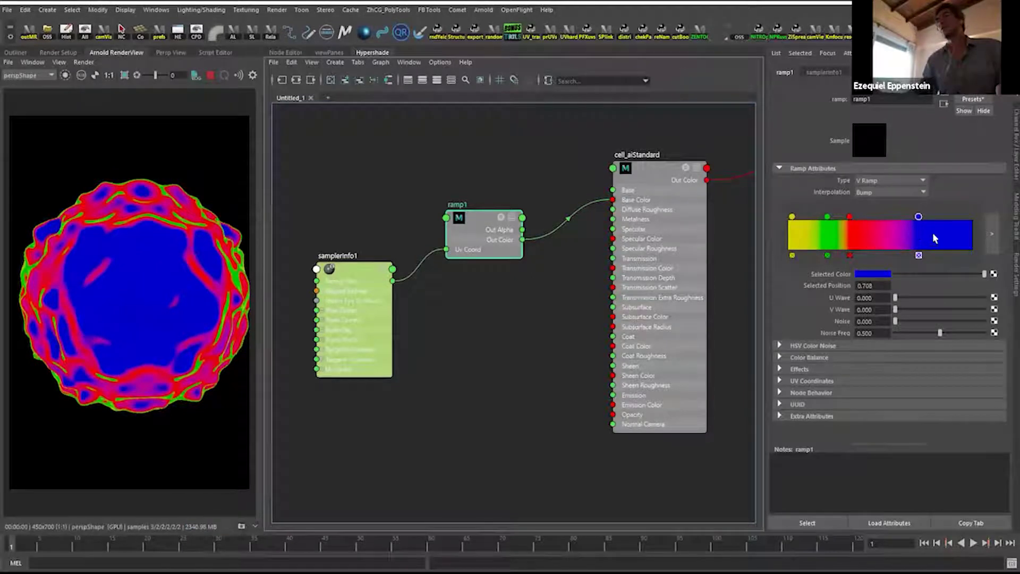
Open ramp1 in the enlarged ramp editor and shift the yellow and green stops slightly inward, checking the live render.
left_click(991, 234)
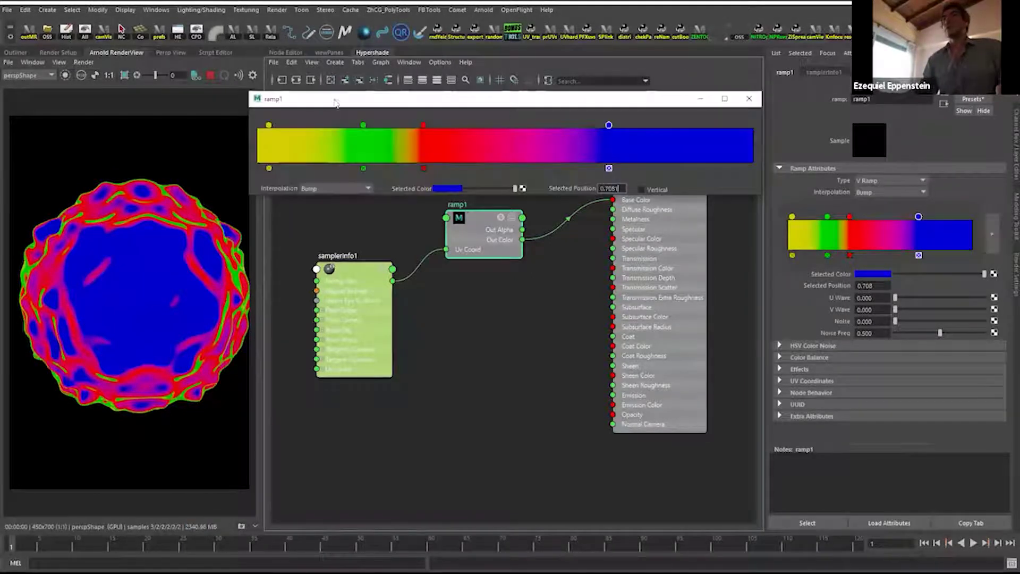
left_click_drag(339, 97, 363, 87)
mouse_move(292, 116)
left_mouse_down()
mouse_move(340, 115)
mouse_move(305, 115)
left_mouse_up()
mouse_move(387, 116)
left_mouse_down()
mouse_move(423, 115)
mouse_move(410, 116)
left_mouse_up()
left_click(192, 277)
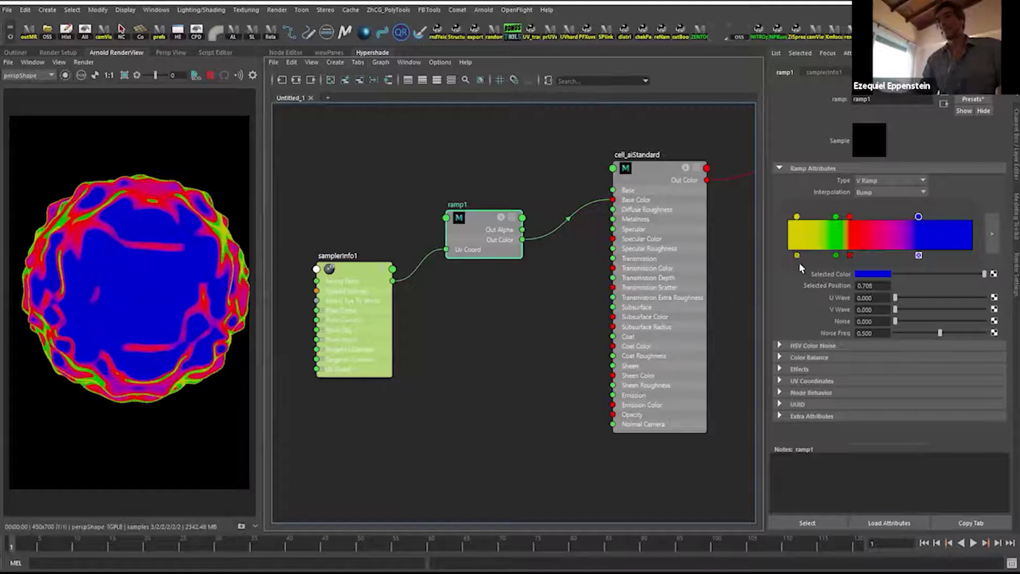
Apply the black-to-white preset to ramp1 and reverse its stops, placing white nearer the start and black at about 0.509.
left_click(971, 100)
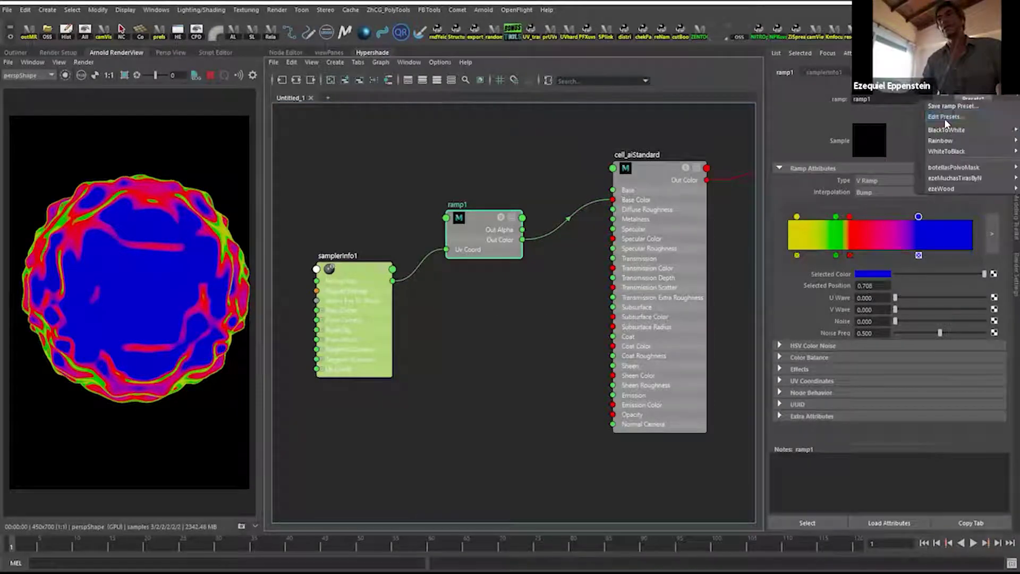
mouse_move(954, 141)
left_click(837, 129)
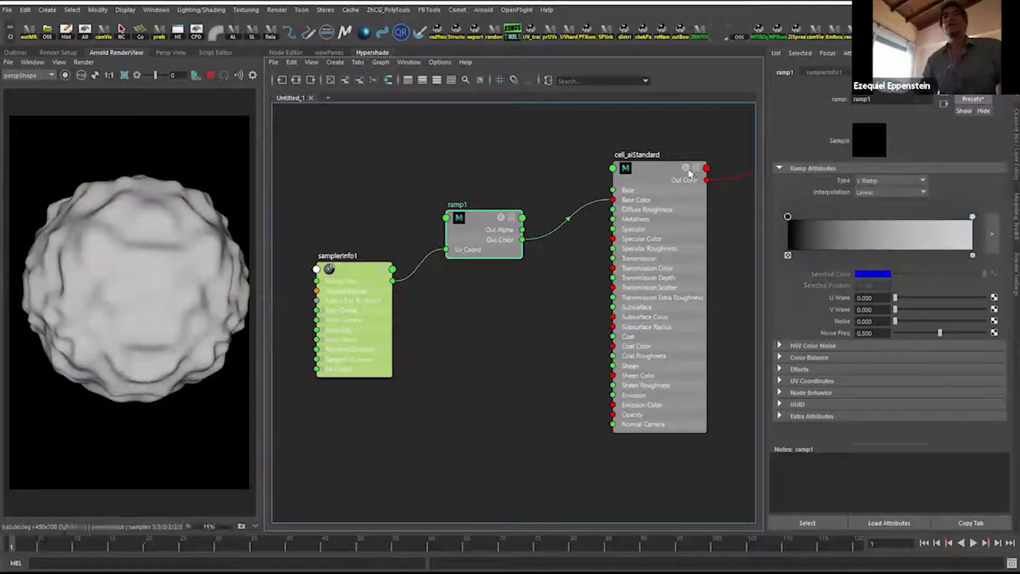
left_click_drag(787, 217, 837, 217)
left_click_drag(972, 217, 819, 217)
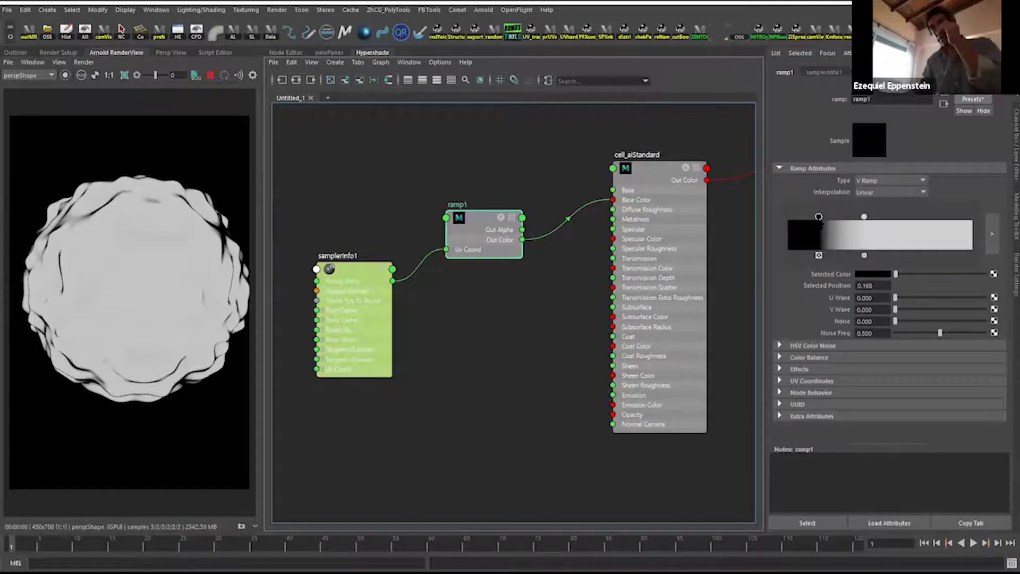
left_click_drag(818, 217, 881, 217)
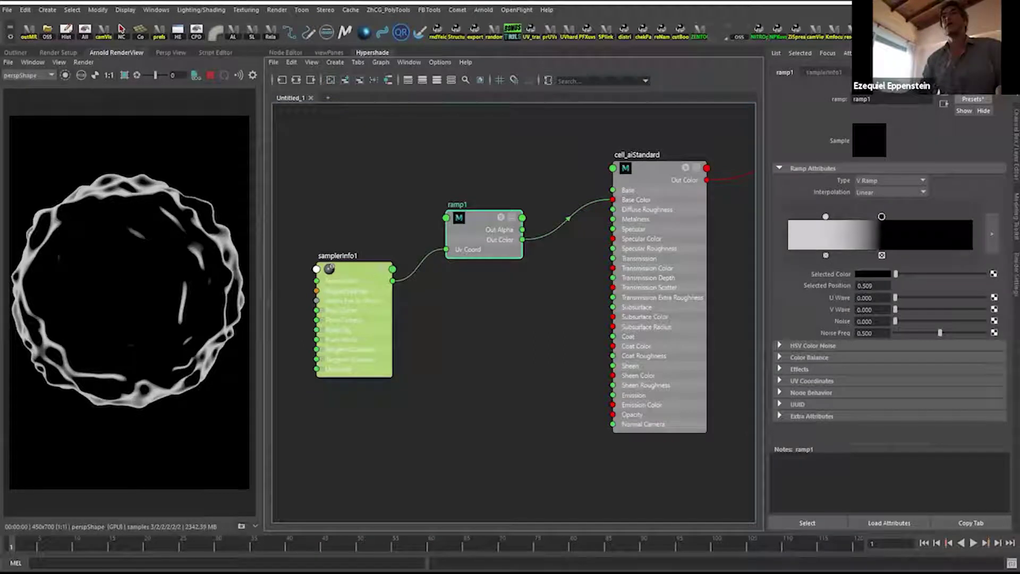
Raise samplerInfo1 and ramp1 slightly in the graph and create an aiFacingRatio node below ramp1.
scroll(111, 276, "down", 1)
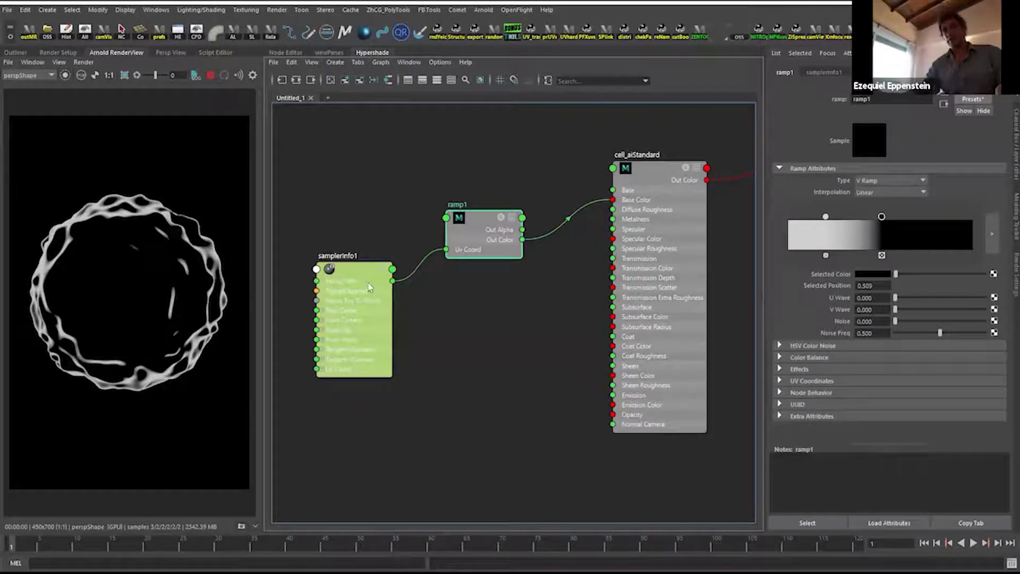
left_click_drag(369, 287, 368, 273)
left_click_drag(476, 247, 475, 227)
left_click(436, 305)
key("Tab")
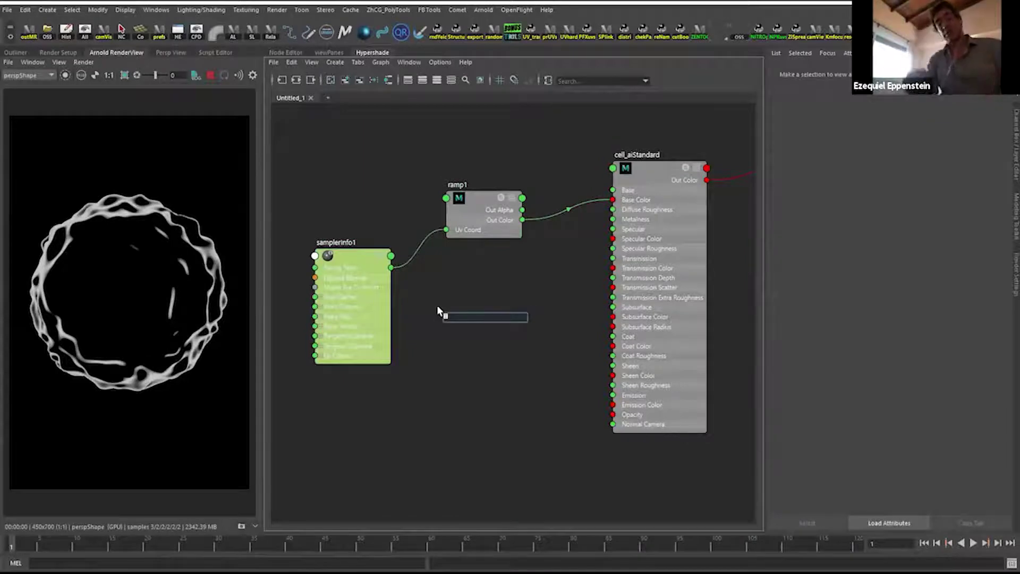
type("ai")
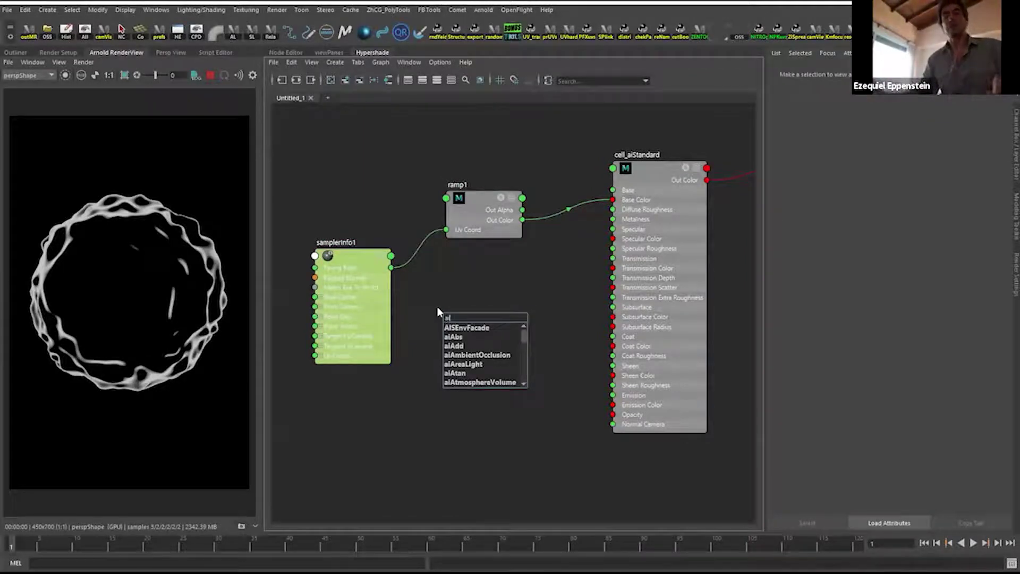
type("facing")
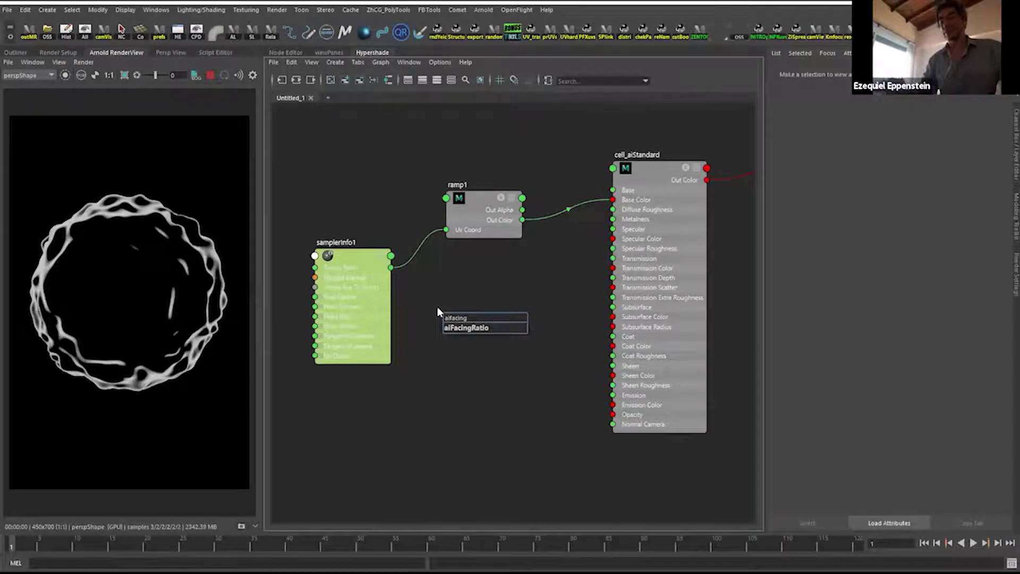
key("Return")
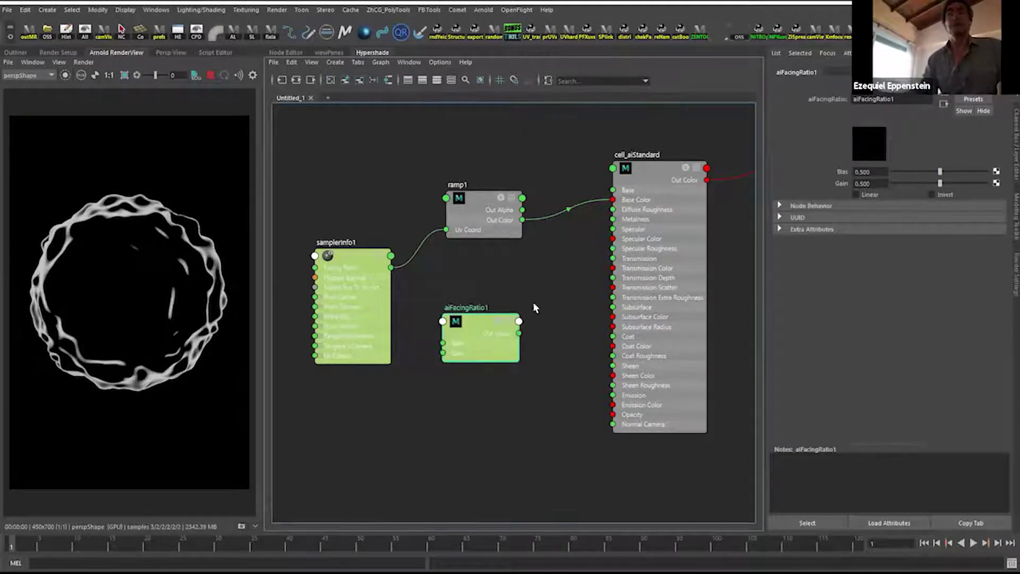
Arrange the graph so samplerInfo1 sits beside ramp1, with aiFacingRatio1 unconnected below them.
left_click_drag(457, 333, 460, 333)
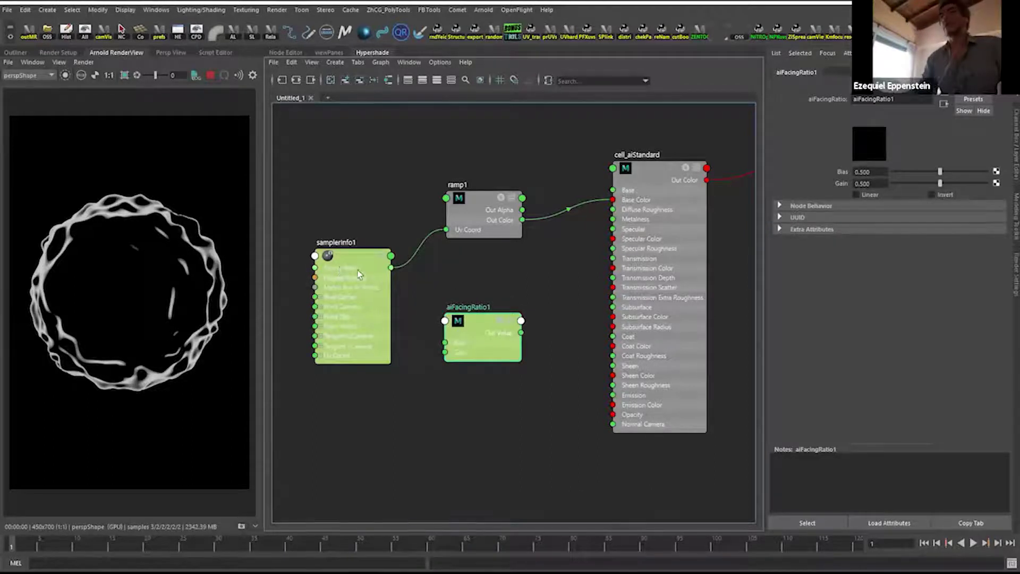
left_click_drag(487, 339, 479, 321)
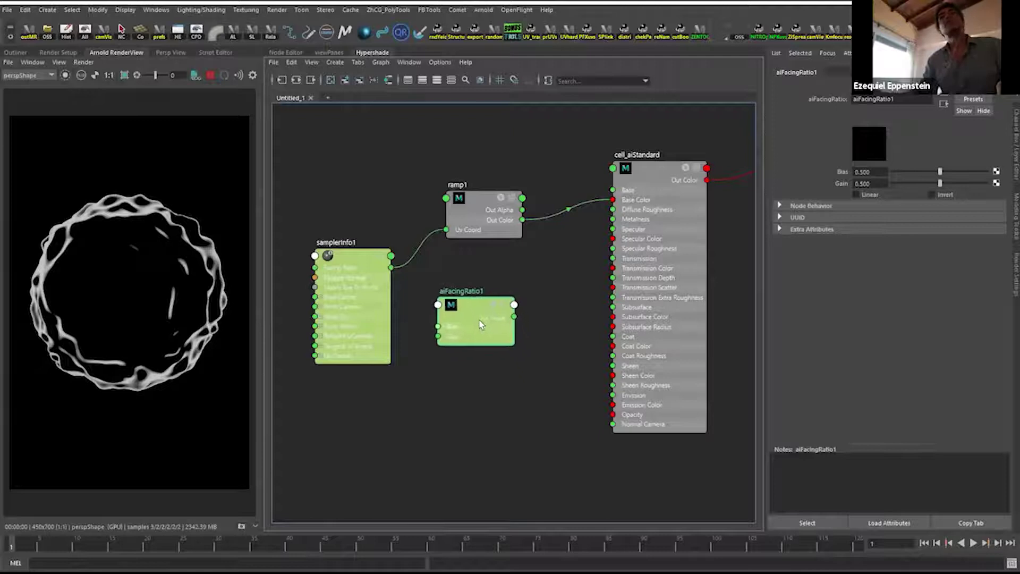
left_click_drag(478, 205, 487, 199)
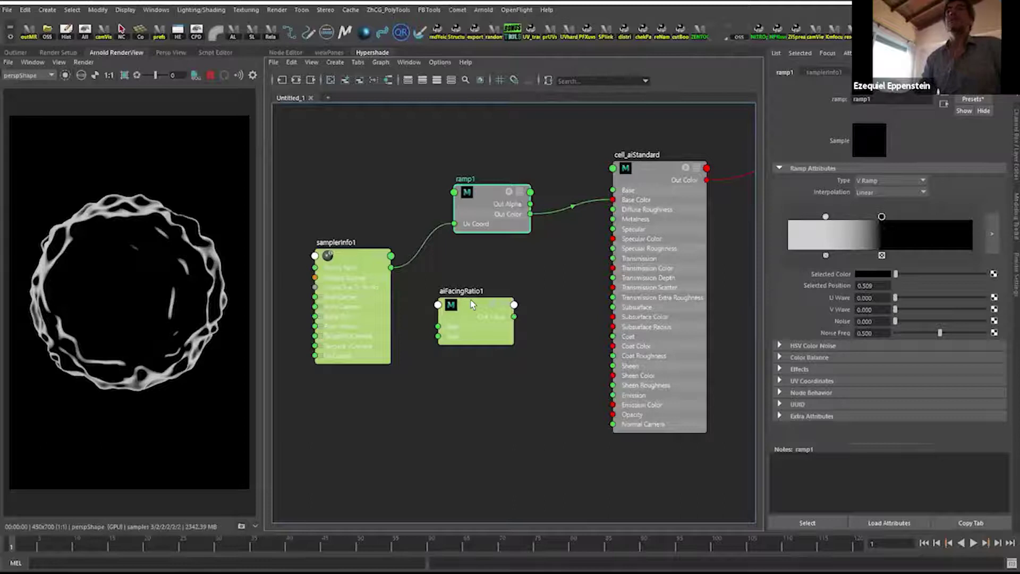
left_click_drag(340, 260, 343, 252)
left_click_drag(476, 314, 461, 317)
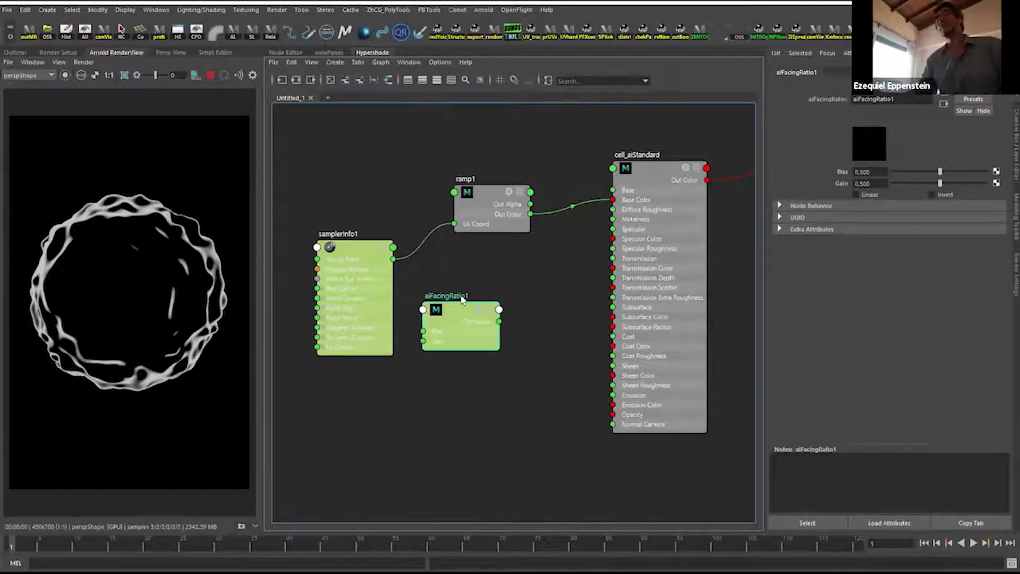
left_click_drag(345, 250, 376, 248)
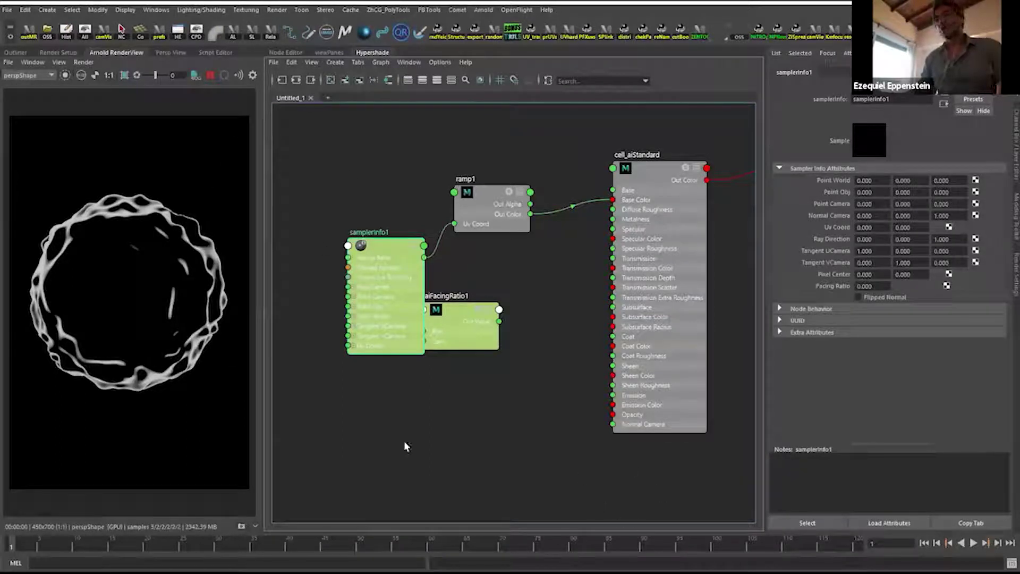
left_click_drag(173, 237, 139, 253, "alt")
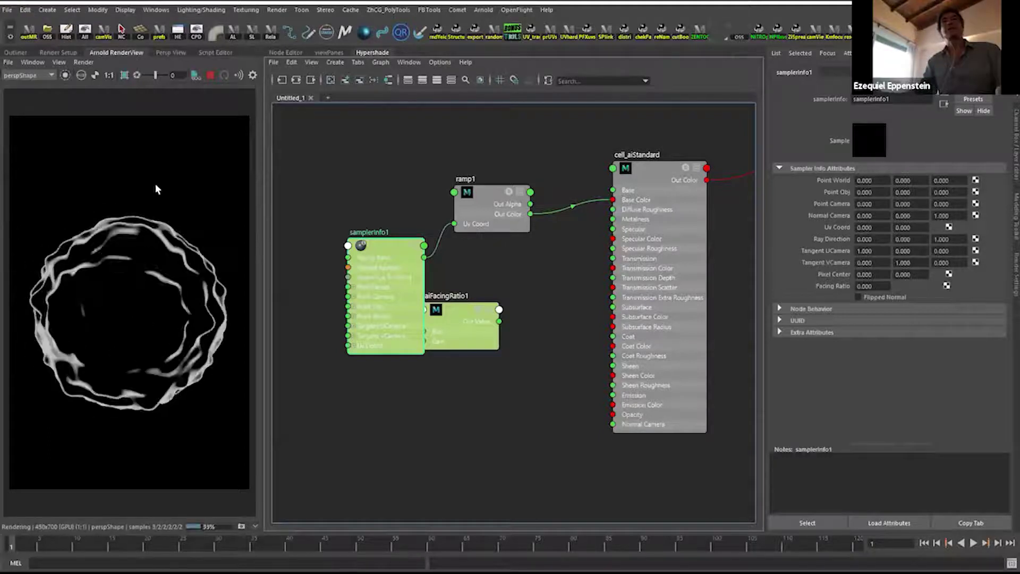
left_click_drag(370, 269, 358, 232)
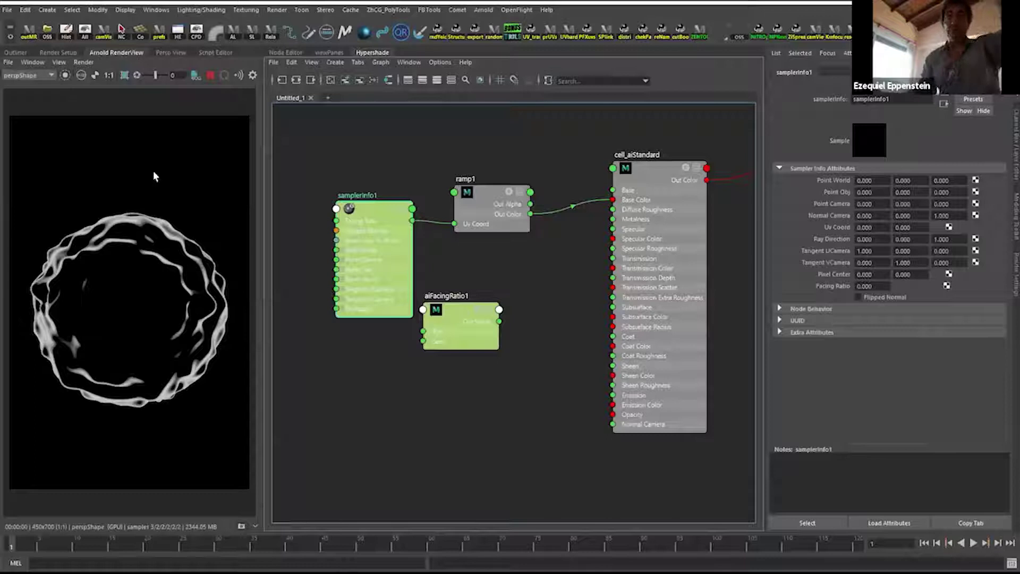
Open the scene BuhdaPolvo_Ejemplo_v001.mb from the proceduralShading_OpenDC scenes folder.
left_click(7, 10)
left_click(23, 9)
left_click(23, 9)
left_click(7, 10)
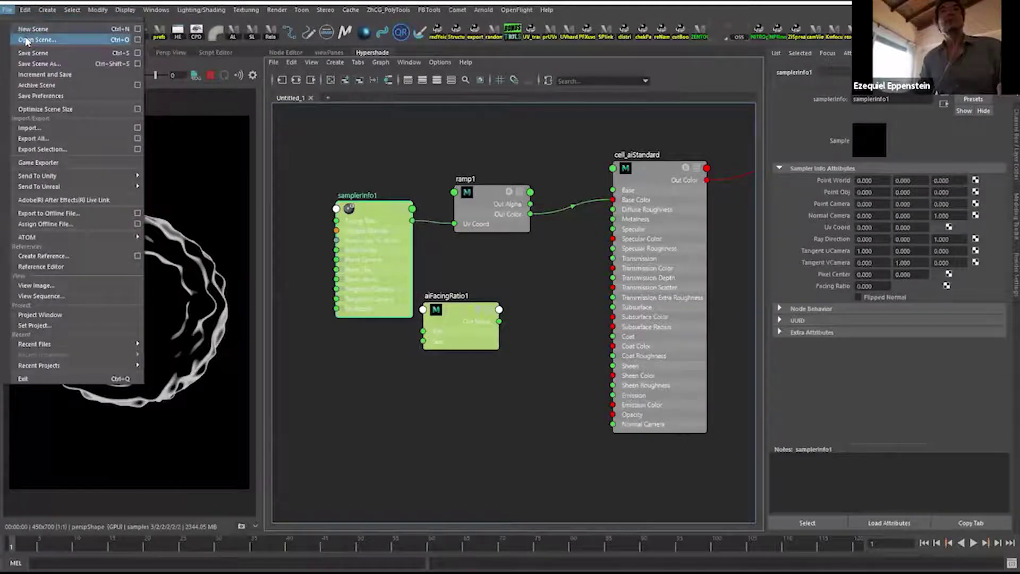
left_click(25, 40)
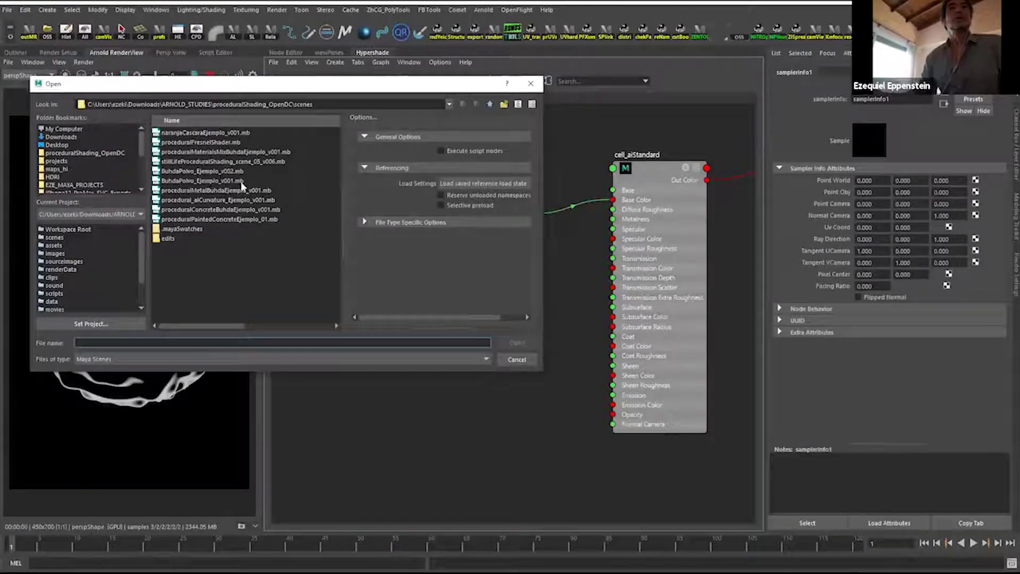
left_click(224, 181)
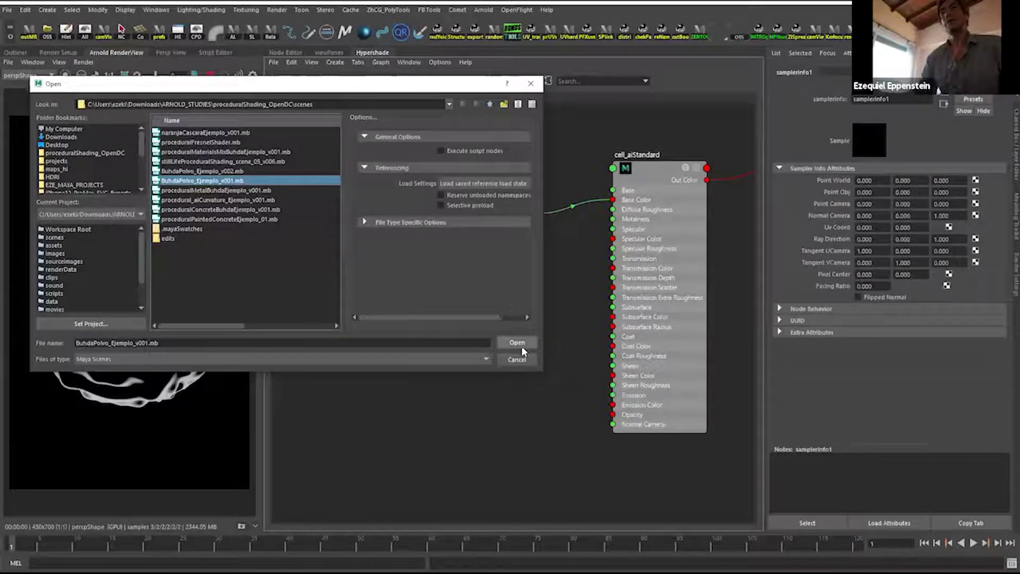
key("Return")
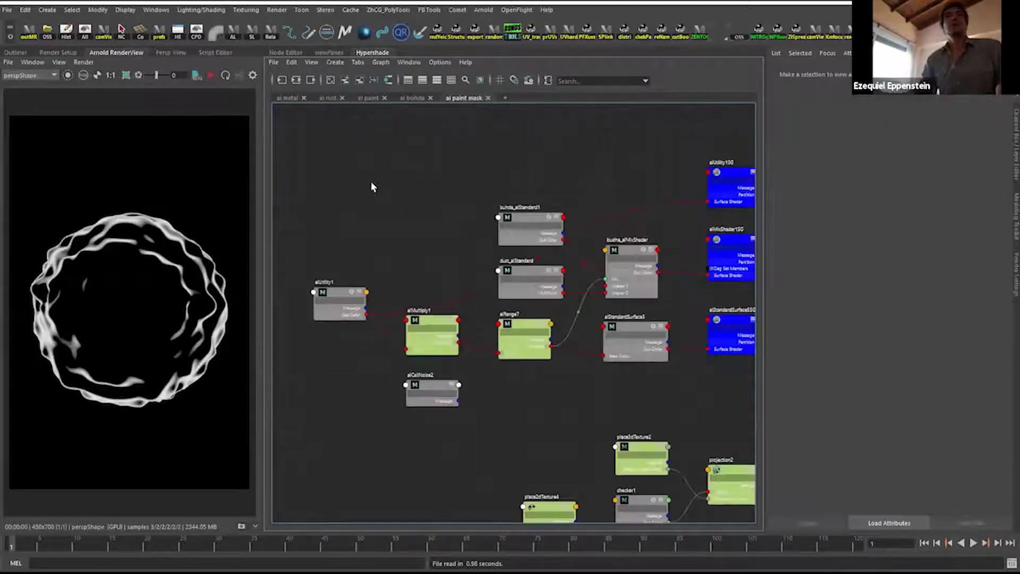
Start the live Arnold render of the Buddha scene and frame the statue's body more closely.
scroll(558, 390, "up", 6)
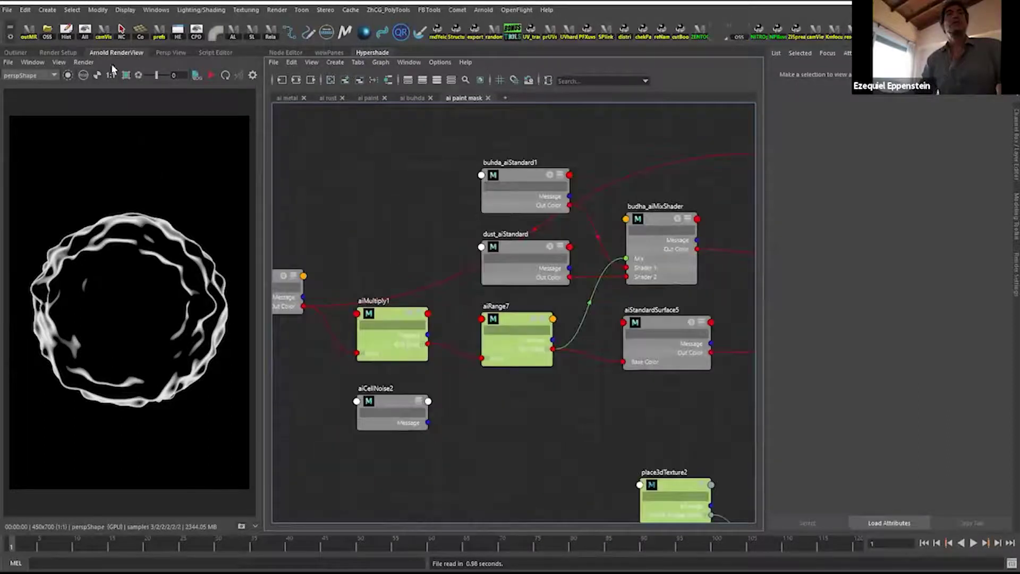
left_click(83, 61)
left_click(103, 143)
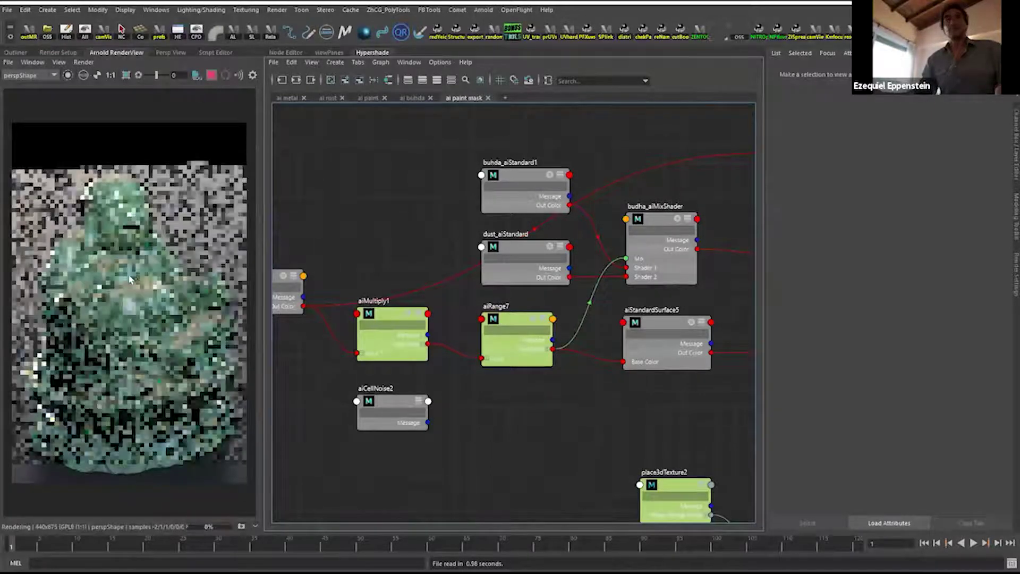
left_click_drag(191, 380, 168, 288, "alt")
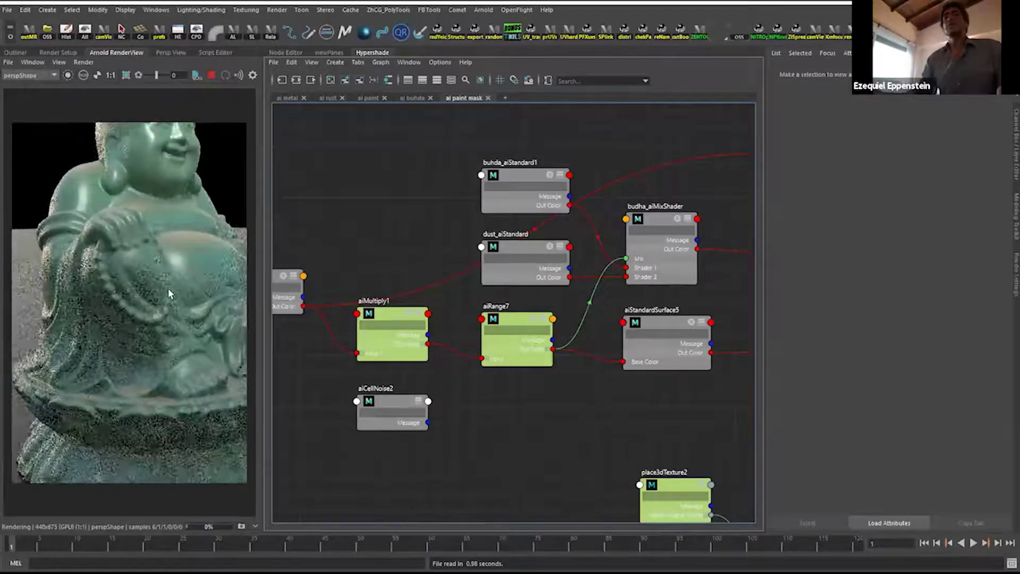
Examine how budha_aiMixShader blends buhda_aiStandard1 with dust_aiStandard through aiRange7, and inspect the dust on the rendered statue.
middle_click_drag(501, 361, 406, 293, "alt")
scroll(600, 293, "down", 3)
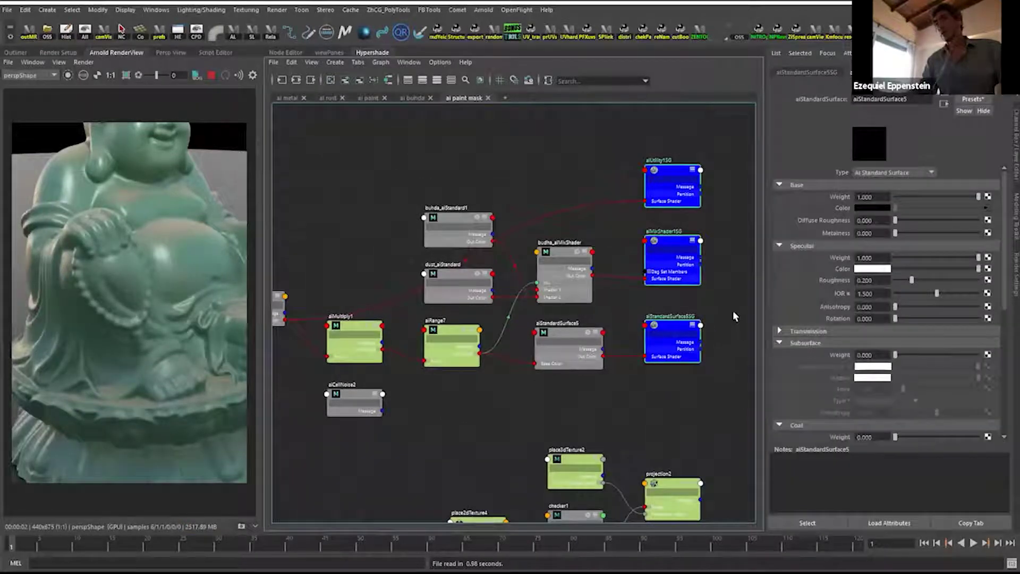
left_click(671, 245)
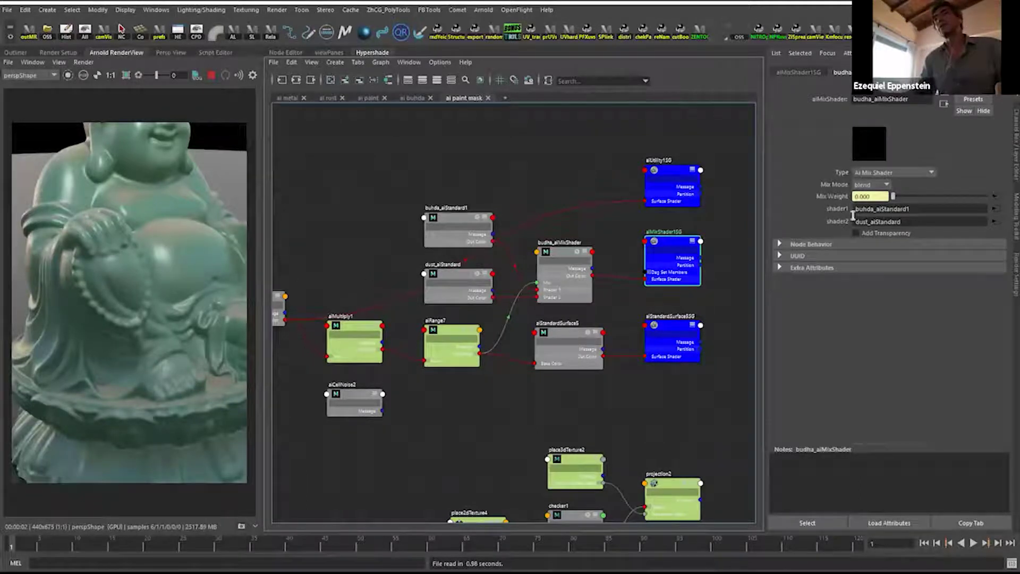
middle_click_drag(535, 315, 509, 302, "alt")
right_click_drag(176, 234, 189, 271, "alt")
mouse_move(161, 374)
right_mouse_down("alt")
mouse_move(162, 383)
mouse_move(79, 383)
mouse_move(154, 380)
right_mouse_up("alt")
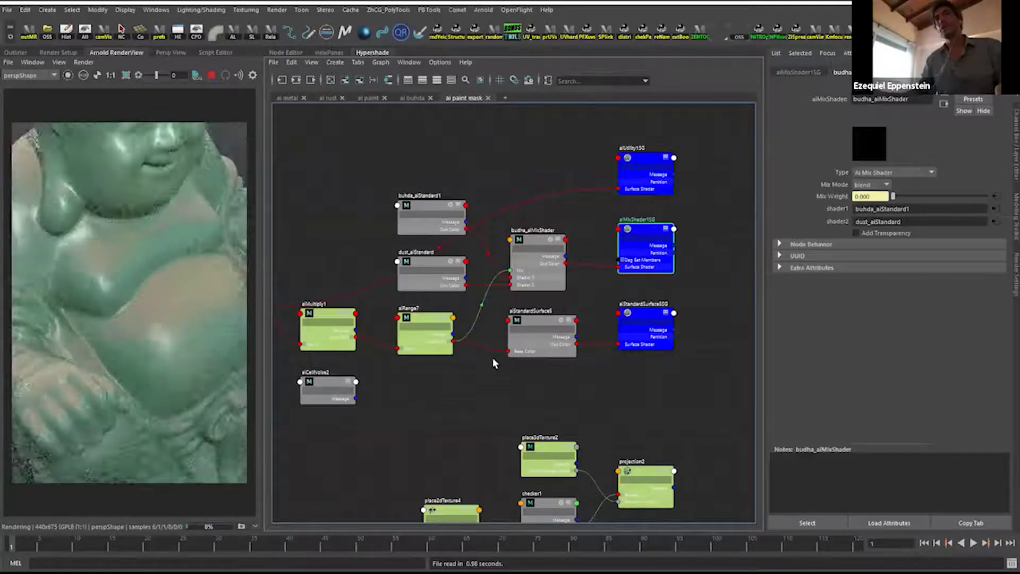
left_click_drag(642, 229, 656, 229)
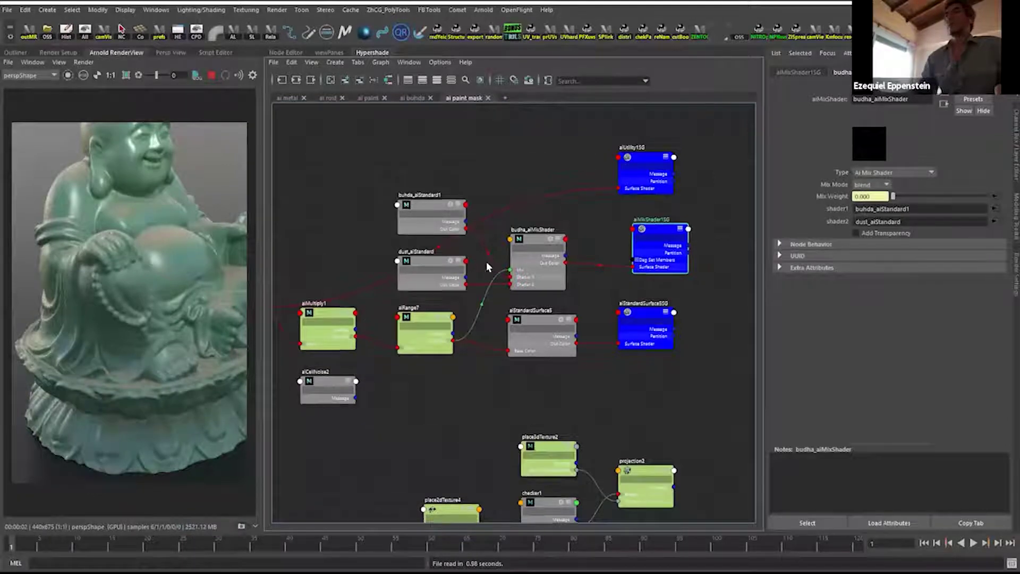
middle_click_drag(486, 261, 581, 246, "alt")
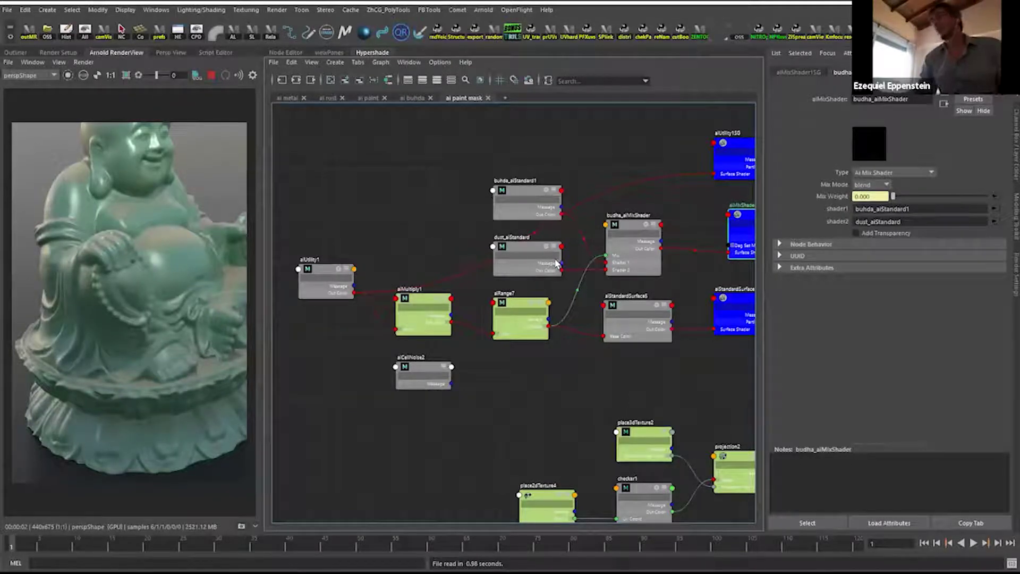
left_click_drag(142, 199, 181, 247, "alt")
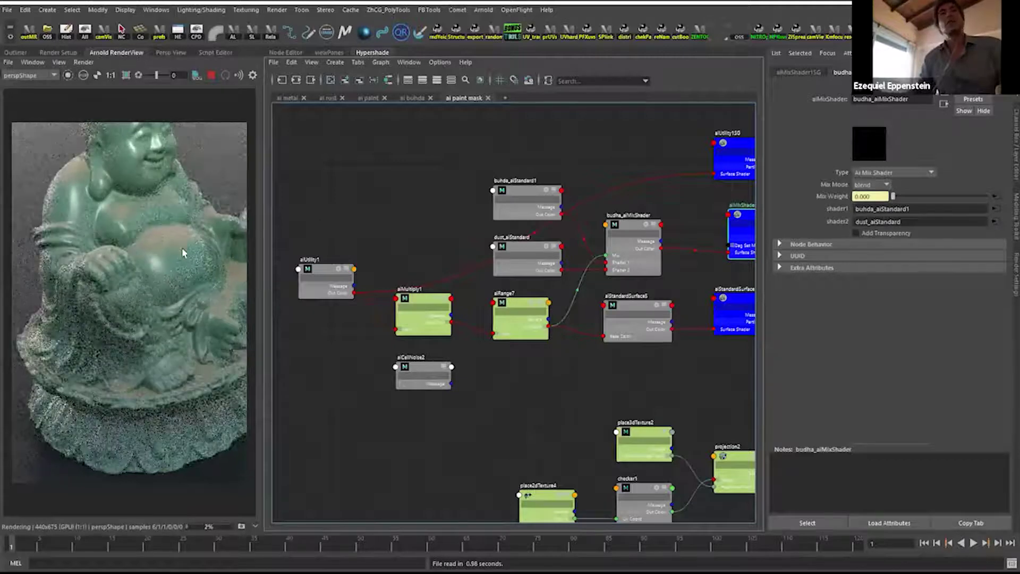
Enable isolated rendering of the selected node and compare the dust_aiStandard and buhda_aiStandard1 shaders on the Buddha.
scroll(144, 250, "up", 4)
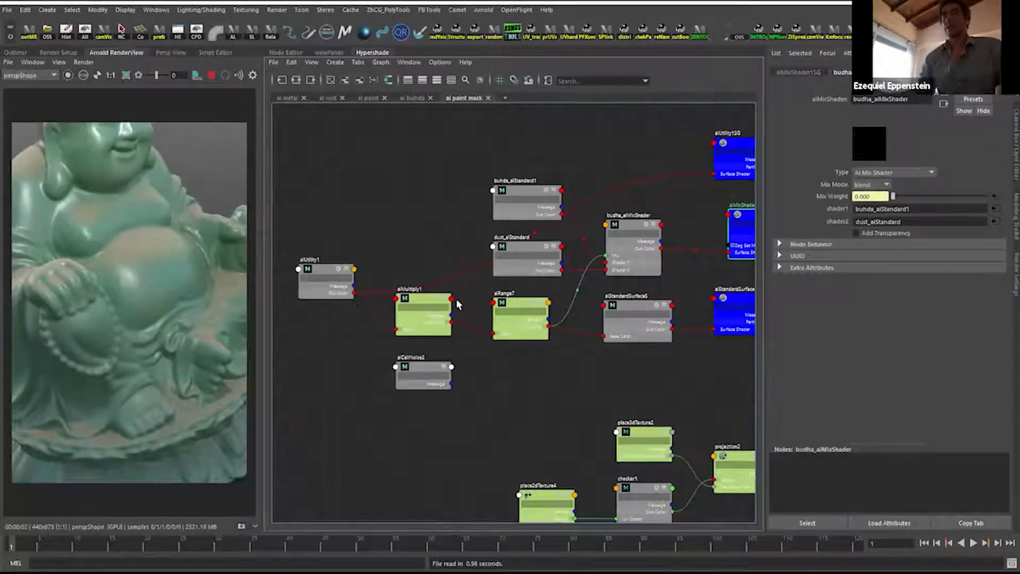
middle_click_drag(677, 290, 631, 293, "alt")
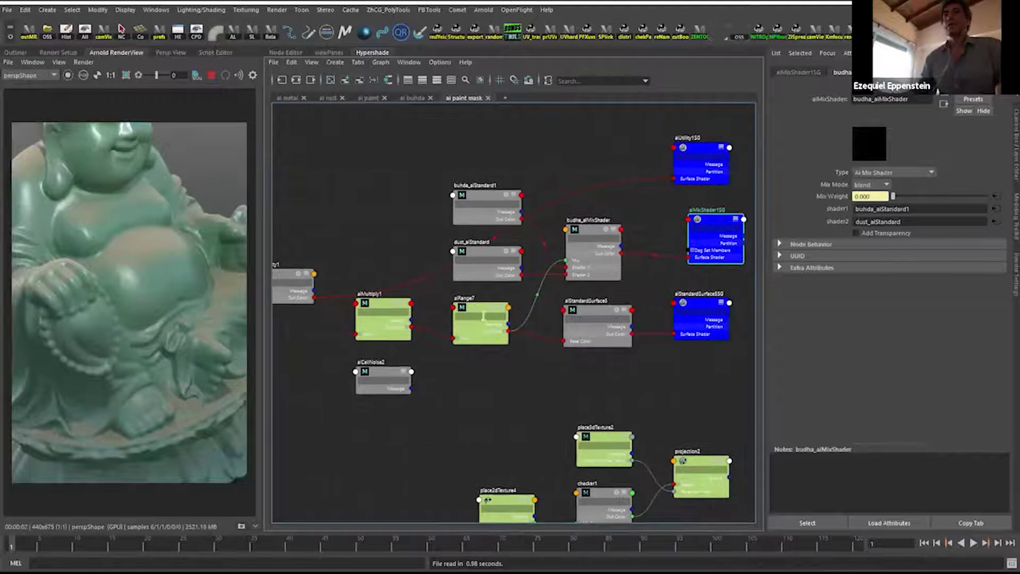
left_click(67, 76)
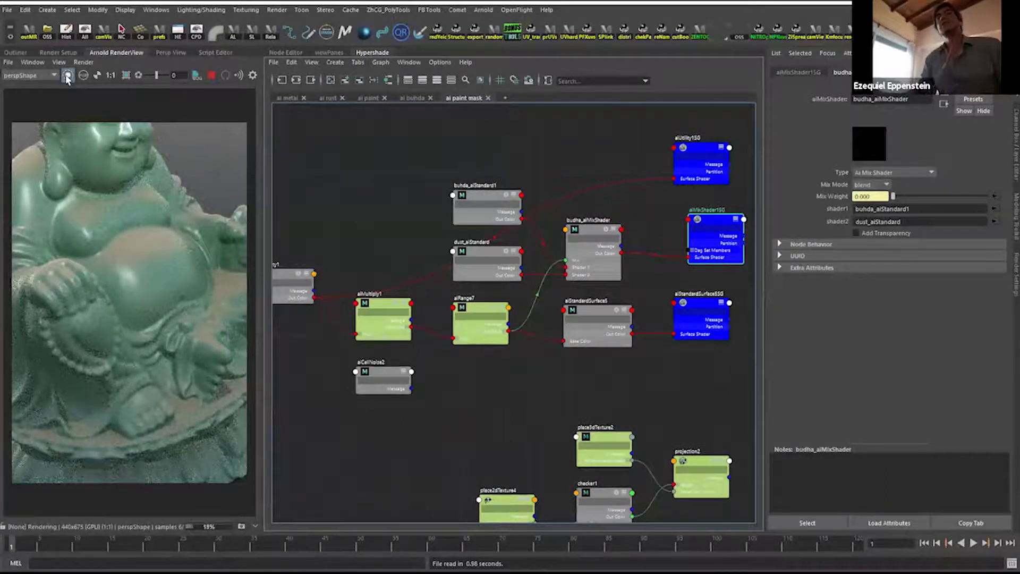
left_click_drag(261, 181, 253, 181)
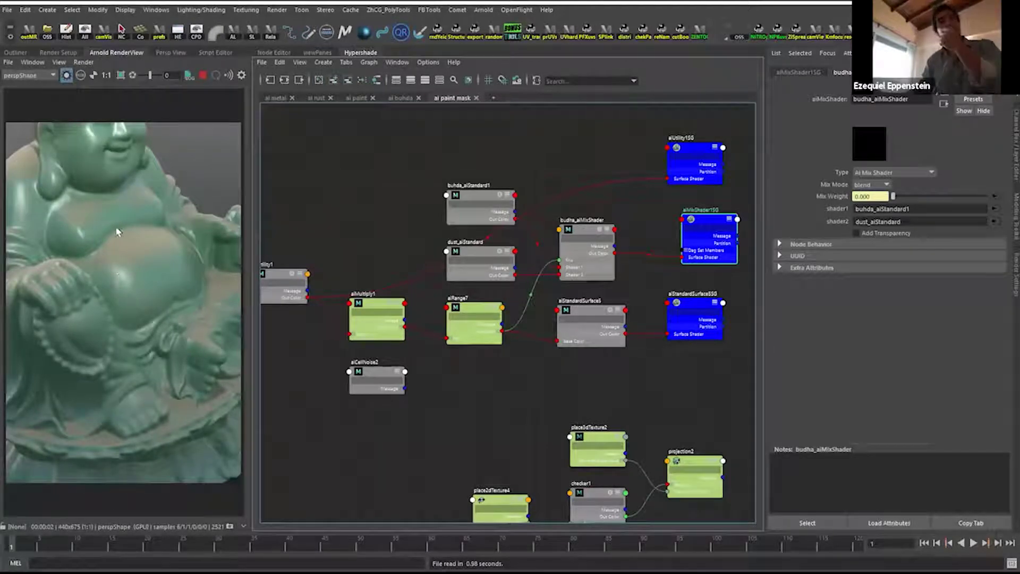
left_click_drag(589, 238, 593, 234)
left_click(476, 257)
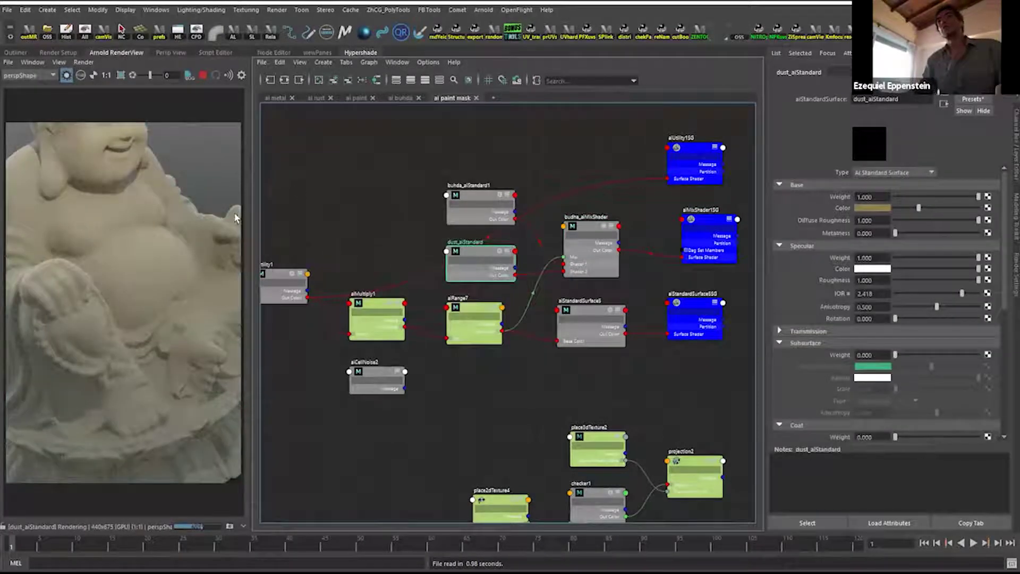
left_click(475, 201)
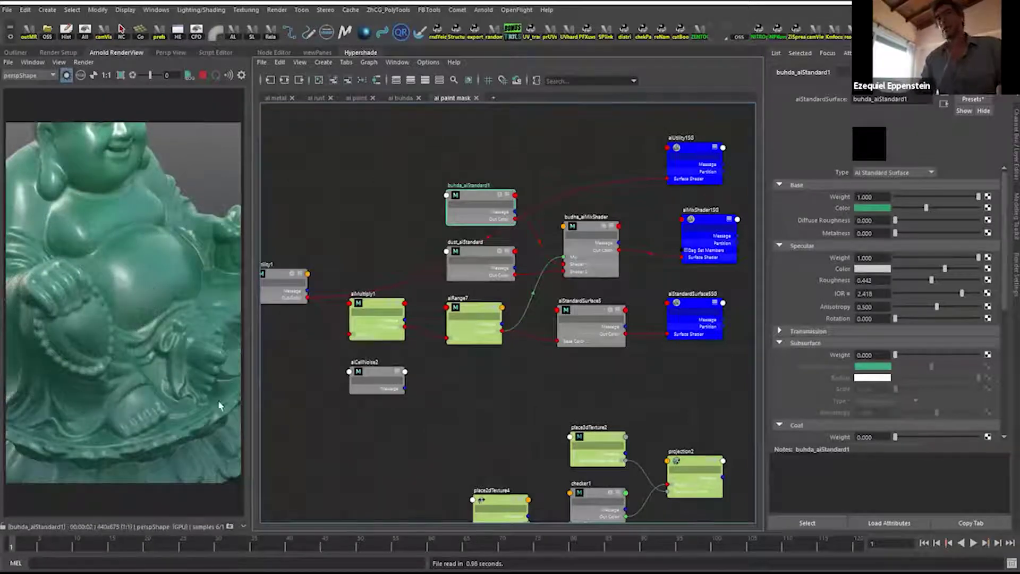
Preview the mask nodes aiRange7, aiMultiply1 and aiUtility1 in isolation on the rendered Buddha.
middle_click_drag(361, 375, 420, 366, "alt")
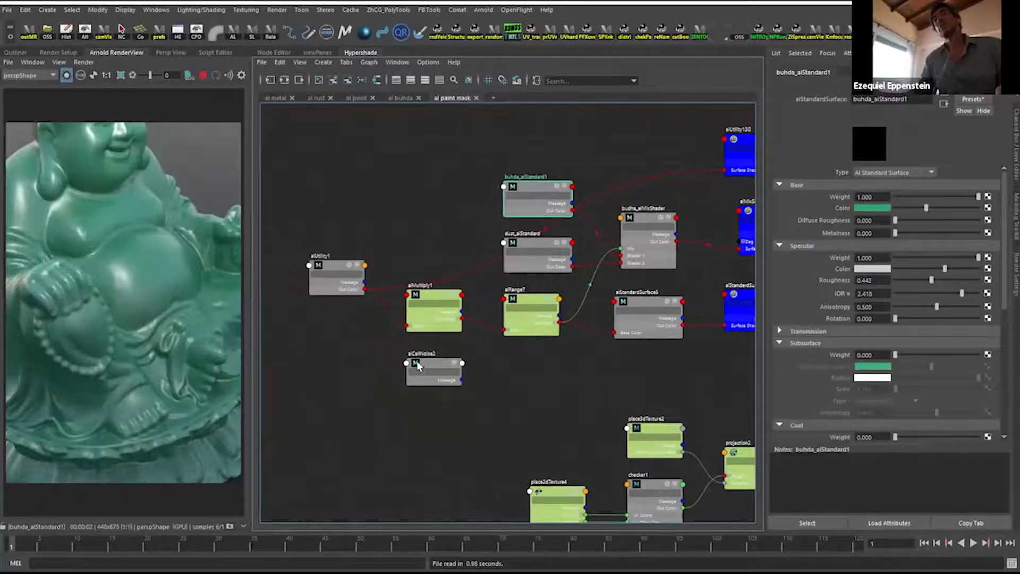
left_click(524, 303)
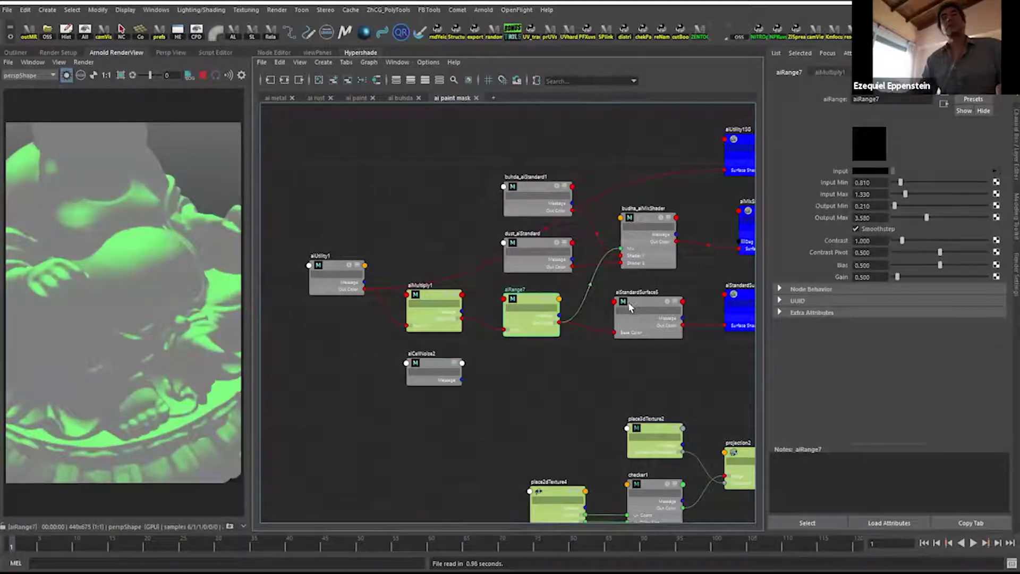
left_click(441, 304)
left_click(323, 268)
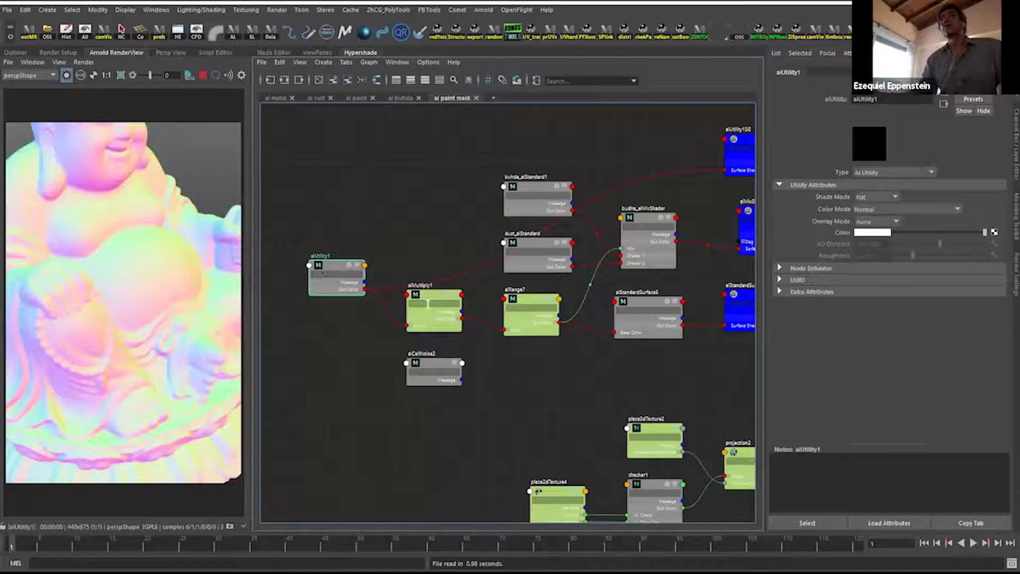
Delete the unused checker1, projection2, place2dTexture4, place3dTexture2 and aiCellNoise1 nodes below the Buddha shading network.
middle_click_drag(570, 438, 469, 287, "alt")
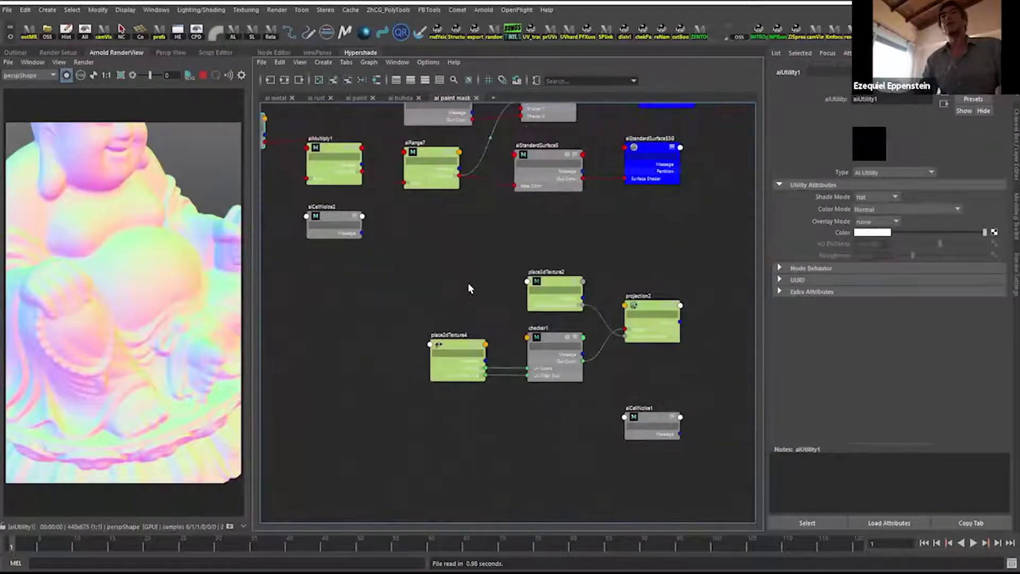
scroll(351, 282, "down", 3)
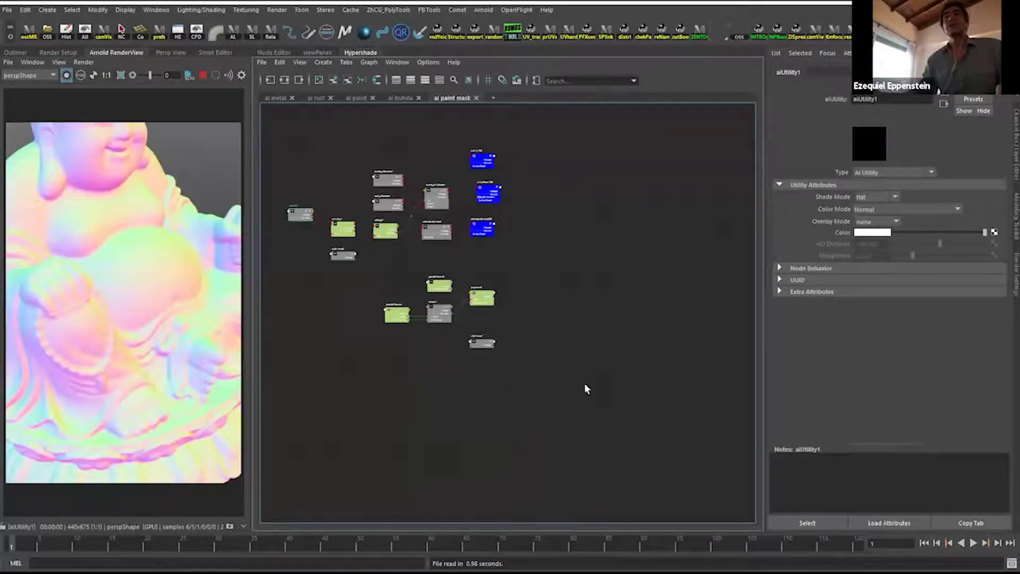
left_click_drag(586, 389, 583, 386)
key("Delete")
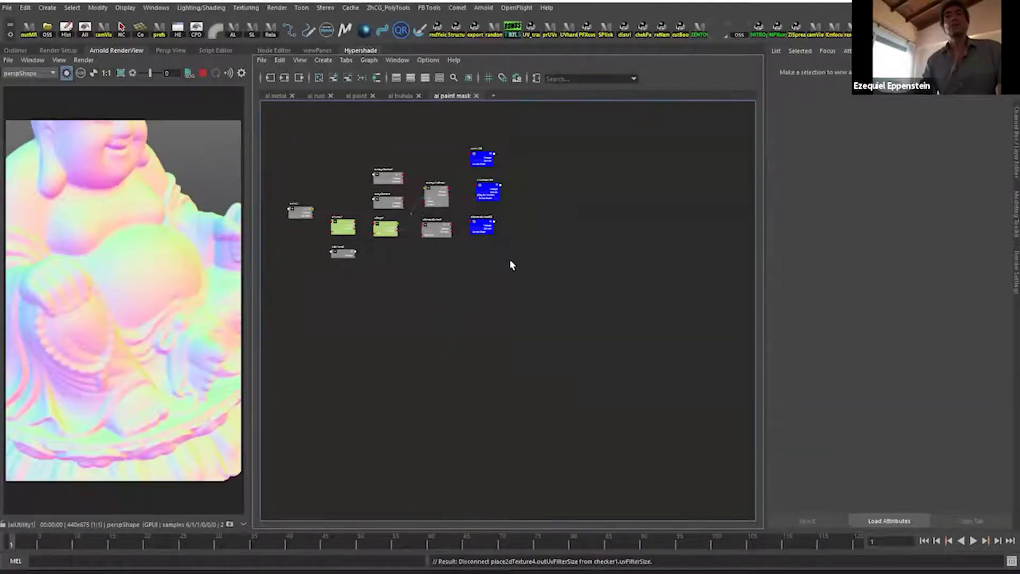
Select the Buddha sculpture and assign a new aiStandardSurface material to it from the favorite materials.
left_click(426, 153)
left_click(157, 191)
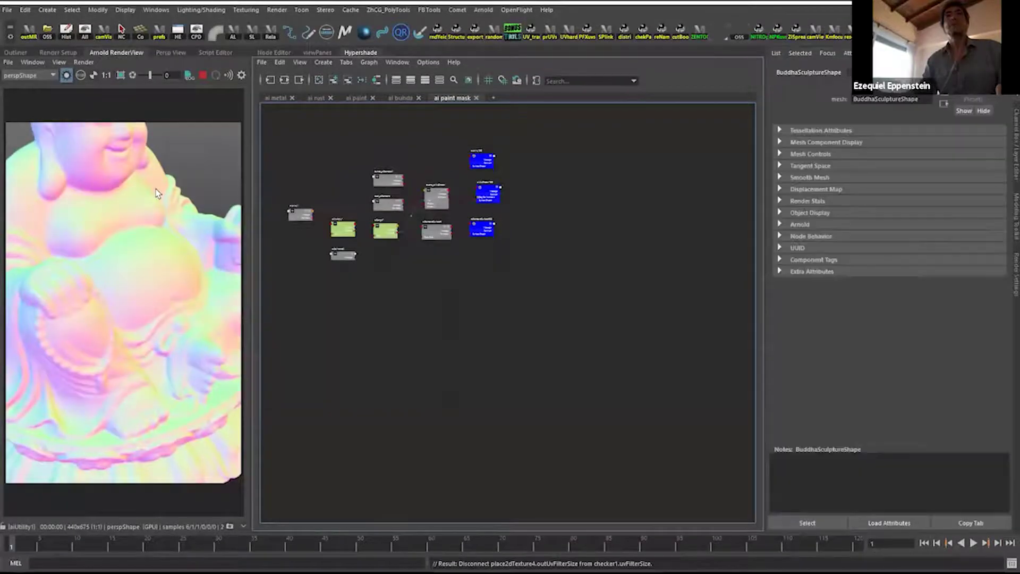
right_click(570, 271)
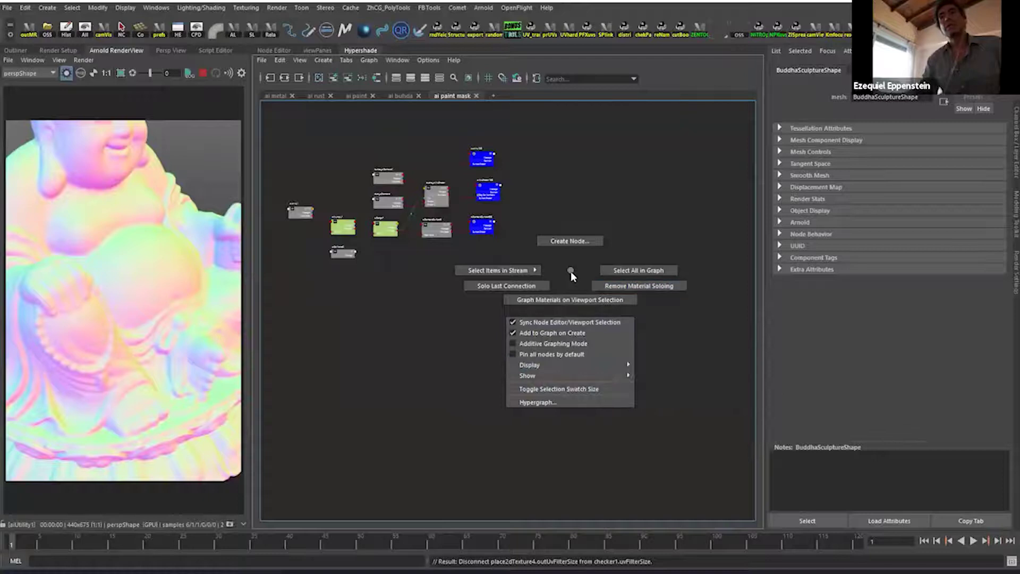
left_click(275, 138)
left_click(317, 52)
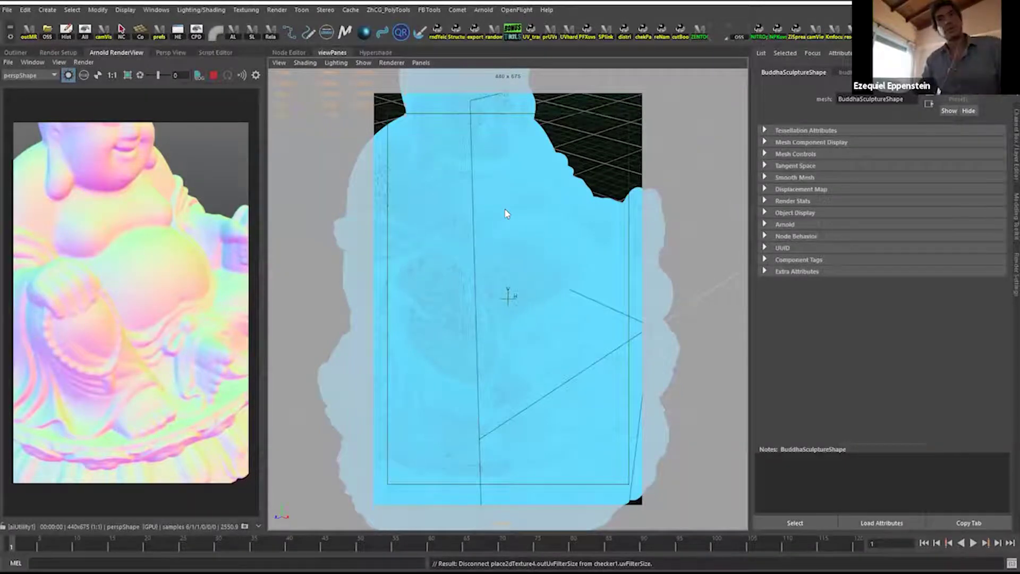
right_click(505, 210)
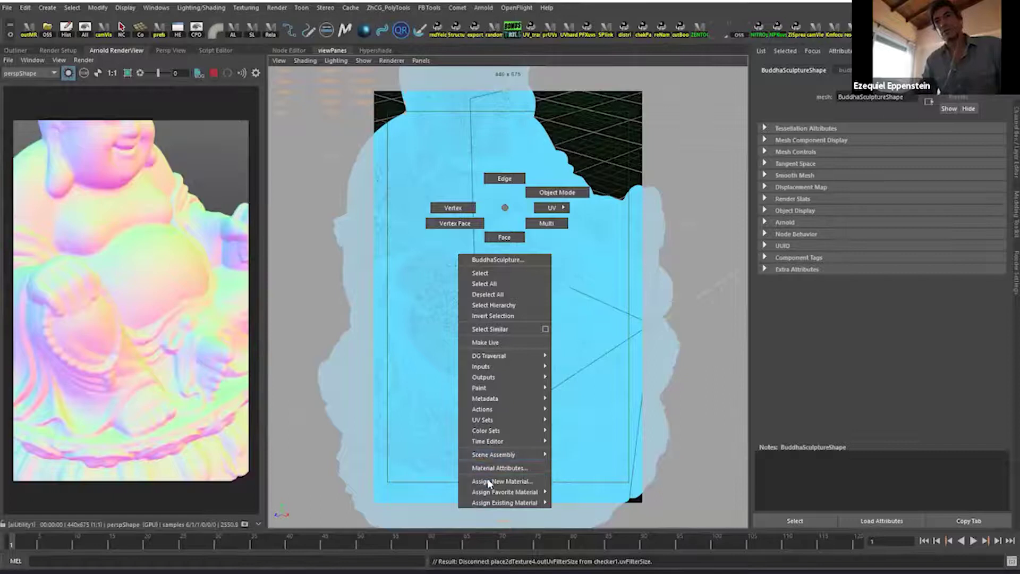
mouse_move(504, 492)
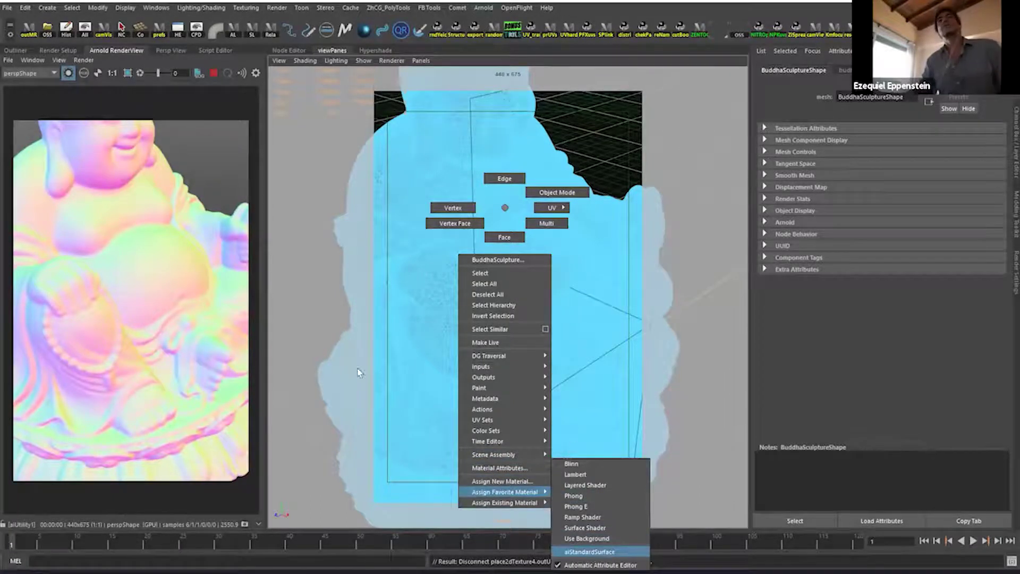
left_click(590, 552)
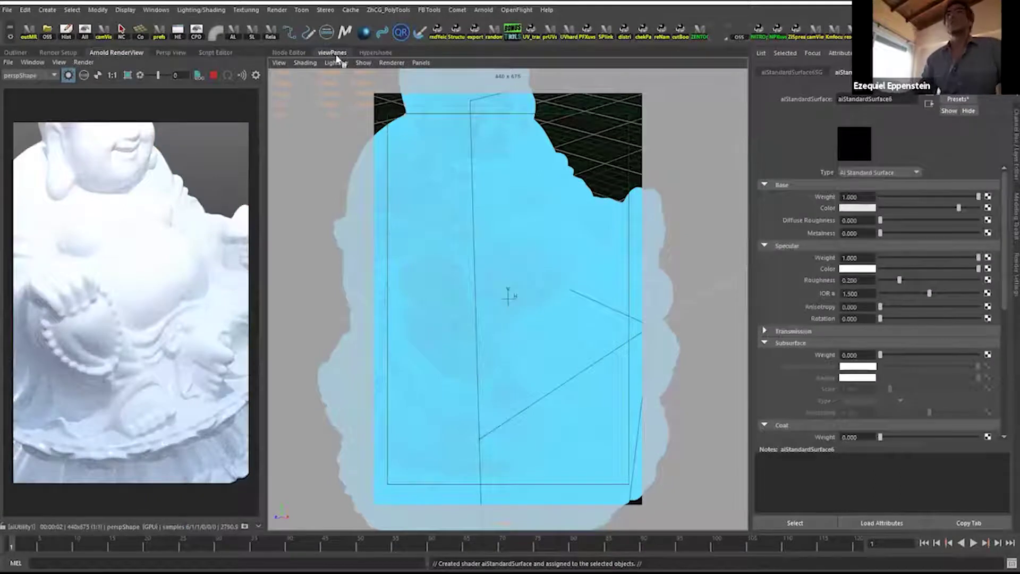
Graph only the new aiStandardSurface6 material and its shading group in the Hypershade.
left_click(375, 52)
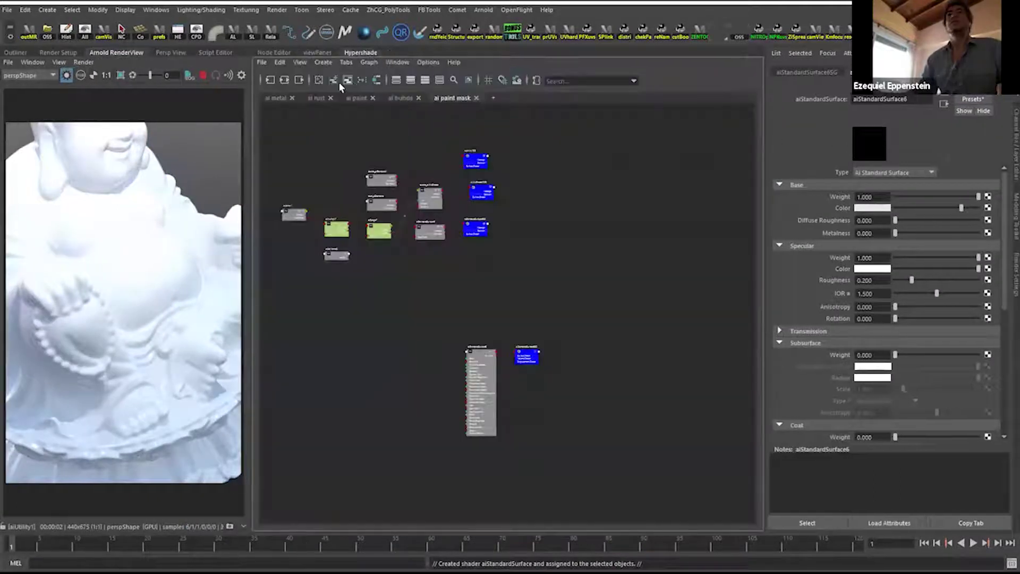
left_click(285, 80)
scroll(416, 224, "up", 1)
scroll(534, 312, "down", 2)
middle_click_drag(438, 313, 535, 303, "alt")
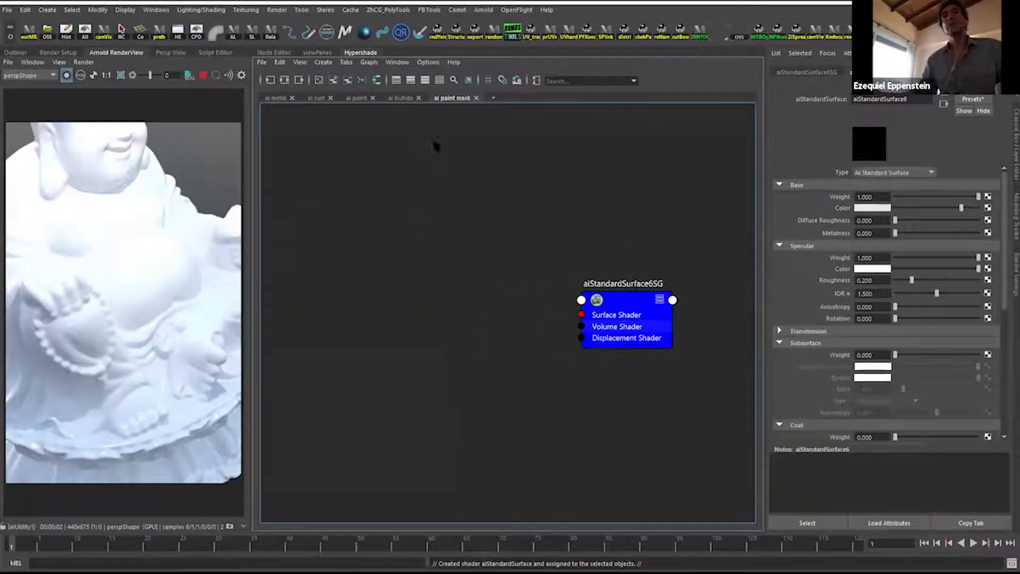
left_click(624, 288)
left_click(270, 80)
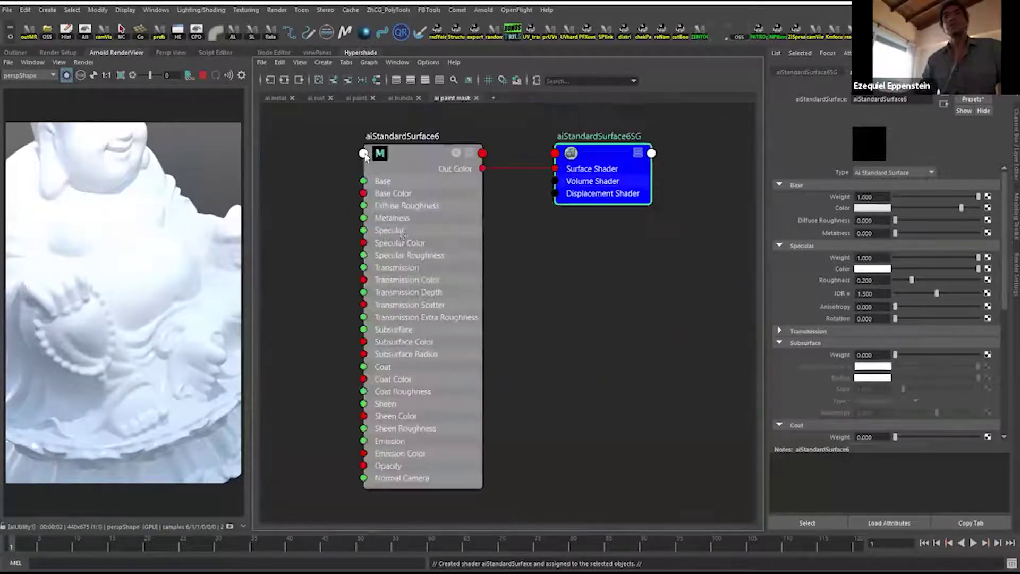
Create an aiMixShader node beside aiStandardSurface6 and move its shading group clear of the surface shader.
middle_click_drag(543, 240, 480, 259, "alt")
scroll(473, 221, "down", 1)
key("Tab")
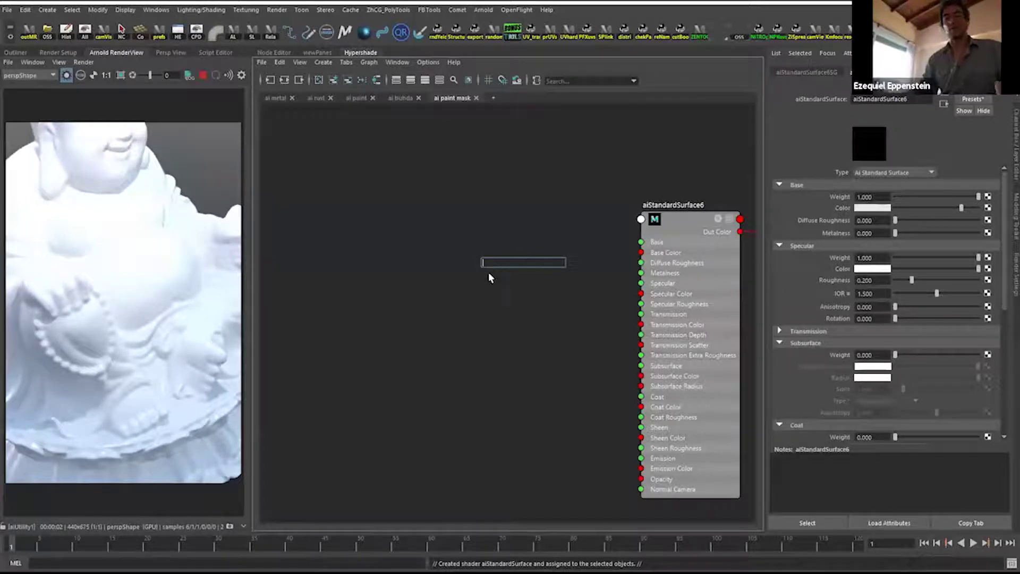
type("aim")
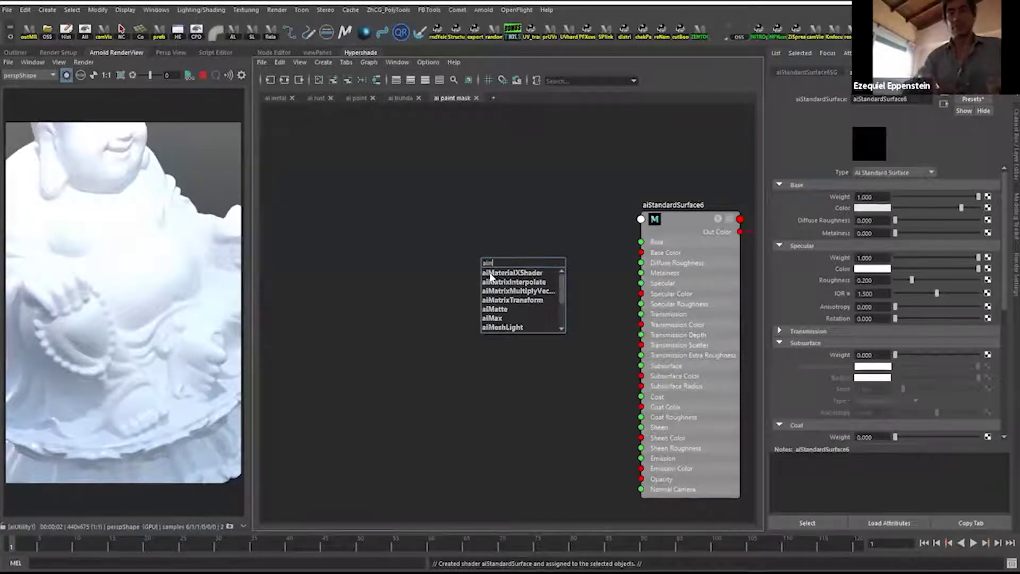
type("ix")
key("Return")
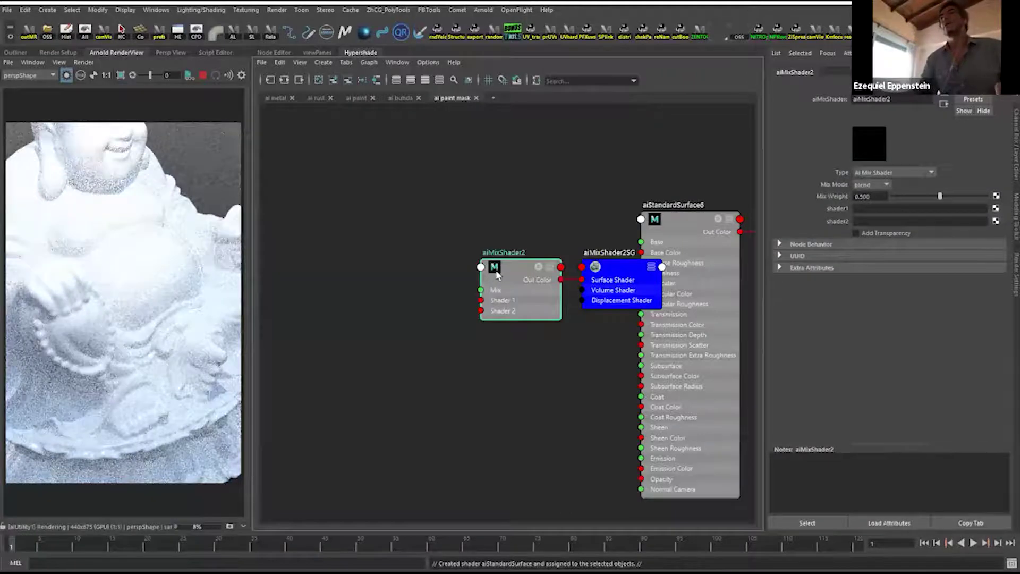
left_click(611, 268)
left_click_drag(610, 267, 560, 190)
Select the Buddha sculpture and assign the aiMixShader2 material to it.
middle_click_drag(558, 277, 515, 281)
middle_click_drag(444, 279, 479, 272)
left_click(395, 279)
left_click(328, 274)
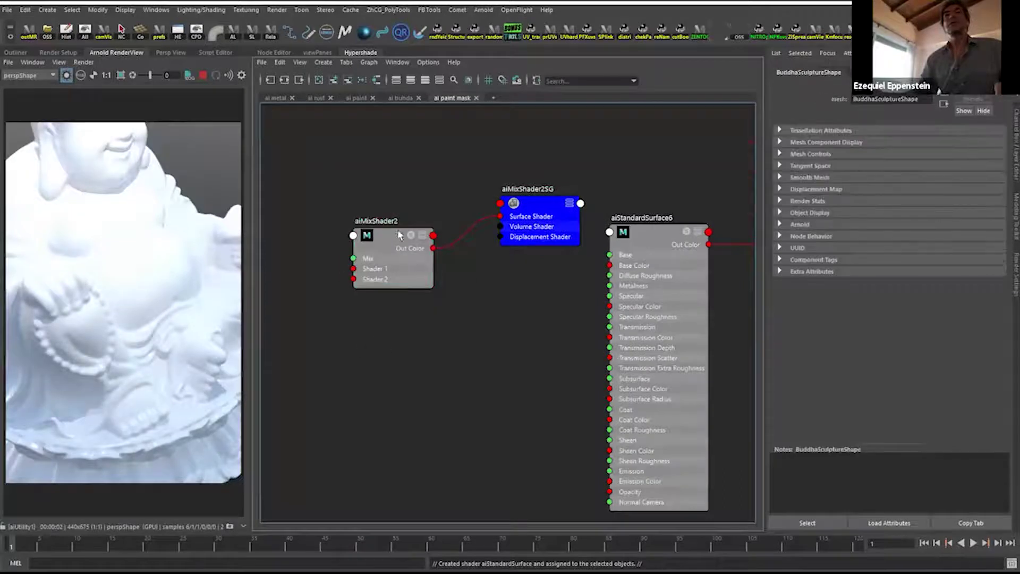
right_click_drag(386, 240, 387, 215)
middle_click_drag(408, 314, 555, 319, "alt")
middle_click_drag(391, 290, 451, 330, "alt")
left_click(414, 320)
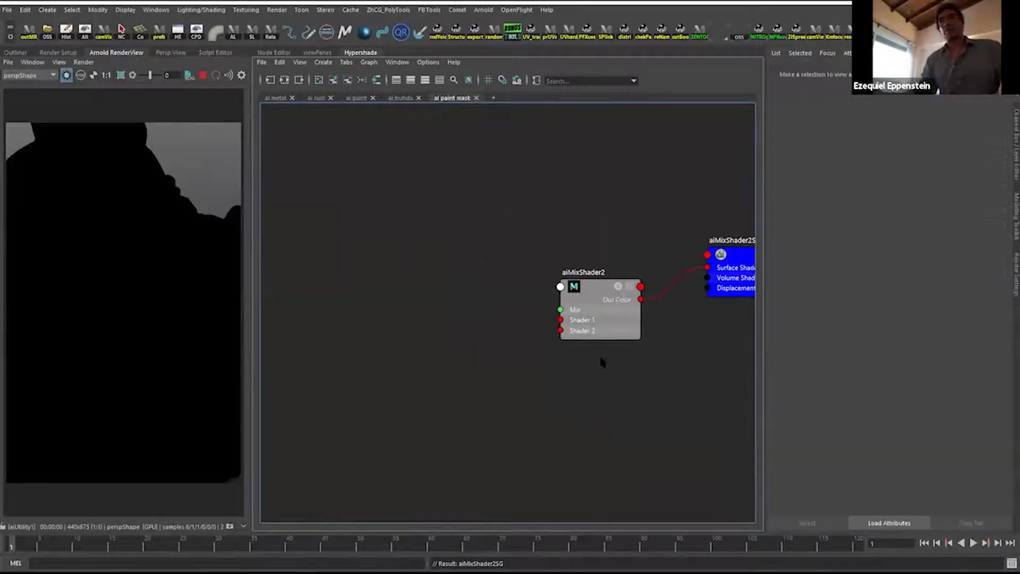
Place aiStandardSurface6 on the input side of aiMixShader2 and delete its leftover shading group aiStandardSurface6SG.
middle_click_drag(604, 358, 543, 340, "alt")
left_click_drag(720, 255, 310, 166)
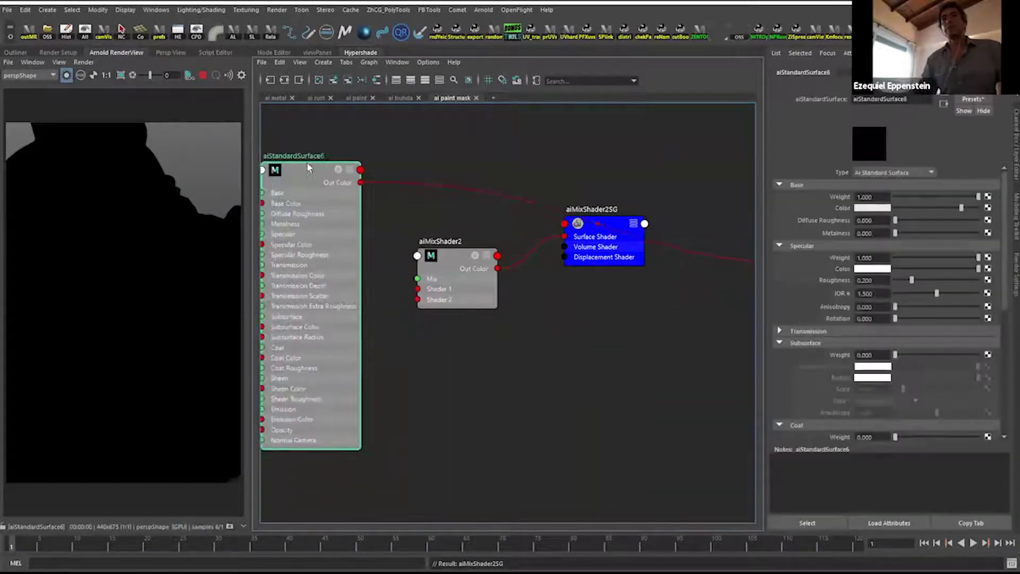
scroll(438, 362, "down", 3)
left_click_drag(627, 343, 620, 301)
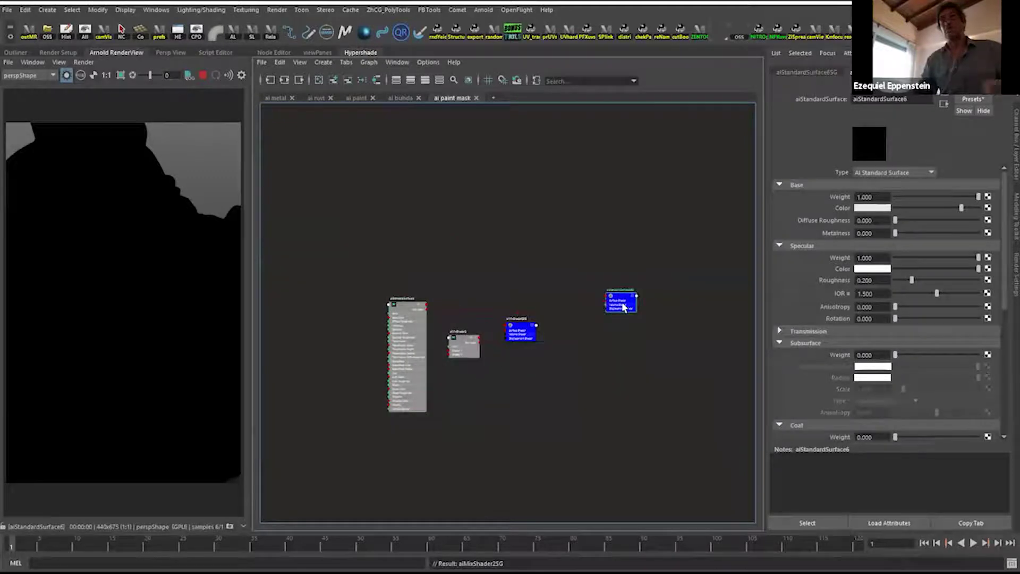
key("Delete")
scroll(459, 301, "up", 3)
middle_click_drag(417, 411, 521, 398, "alt")
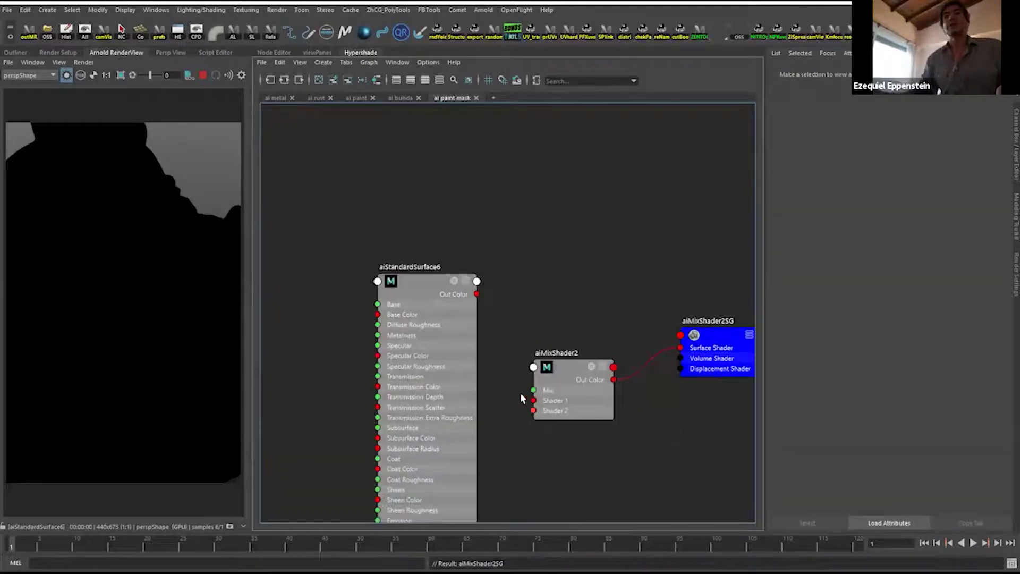
middle_click_drag(464, 362, 496, 298, "alt")
Rename the aiStandardSurface6 shader as polvoaiStandard.
double_click(437, 201)
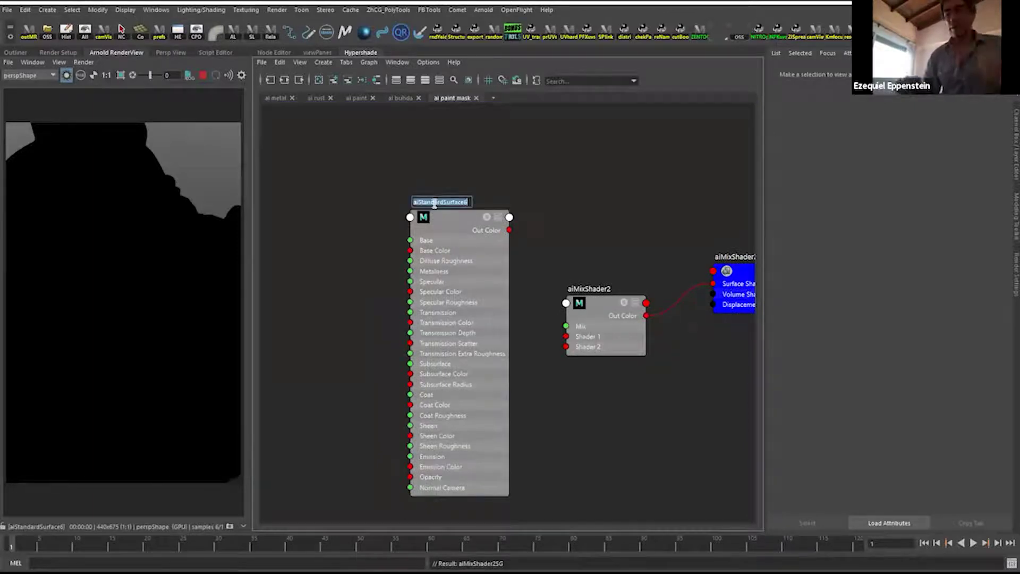
key("End")
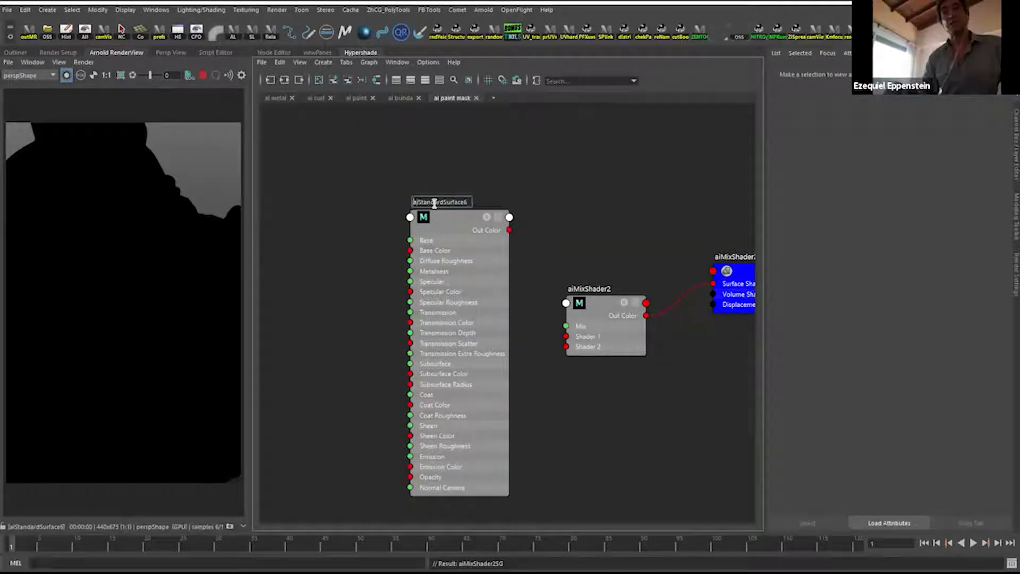
key("Home")
type("polvo")
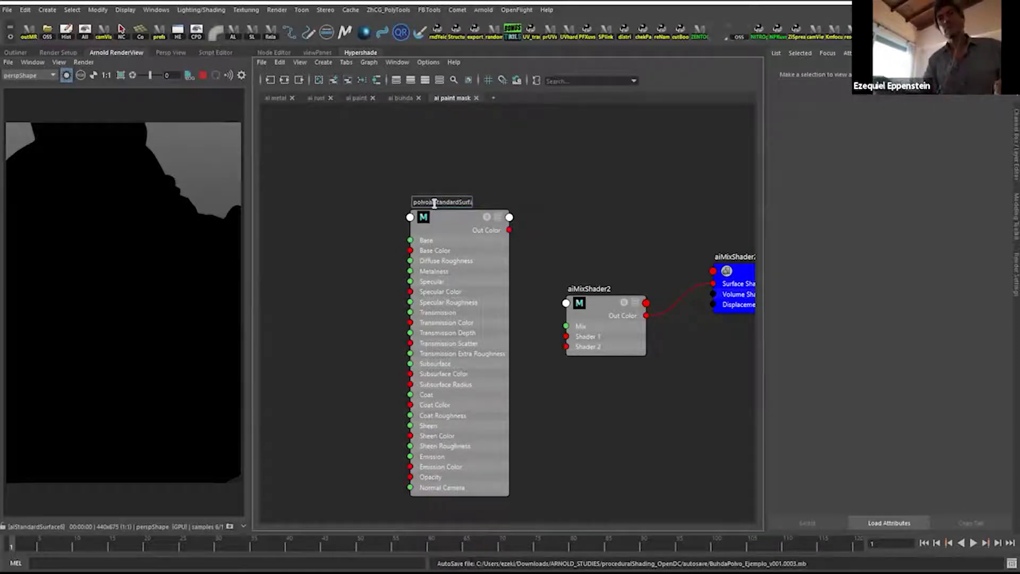
left_click_drag(449, 202, 502, 205)
left_click(444, 202)
key("shift+End")
key("Delete")
key("Return")
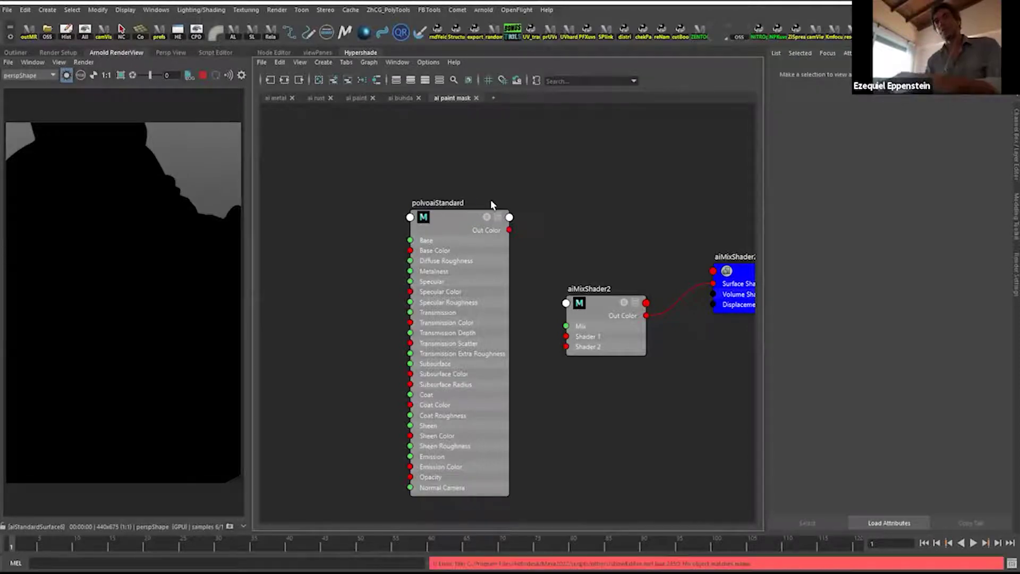
Duplicate the polvoaiStandard shader to get a second surface shader for the mix.
middle_click_drag(460, 341, 461, 249, "alt")
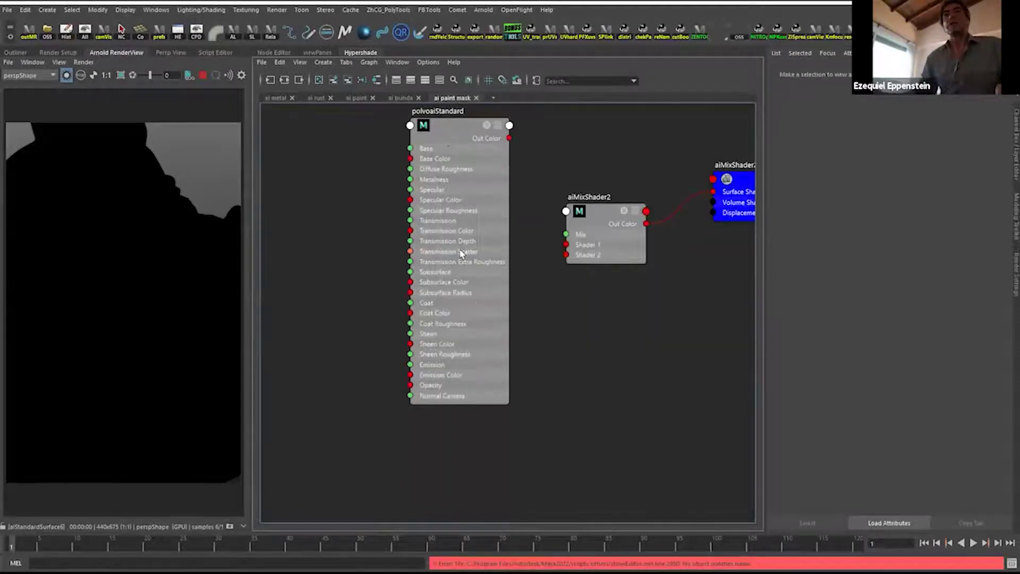
left_click(460, 250)
key("ctrl+d")
middle_click_drag(653, 319, 741, 239, "alt")
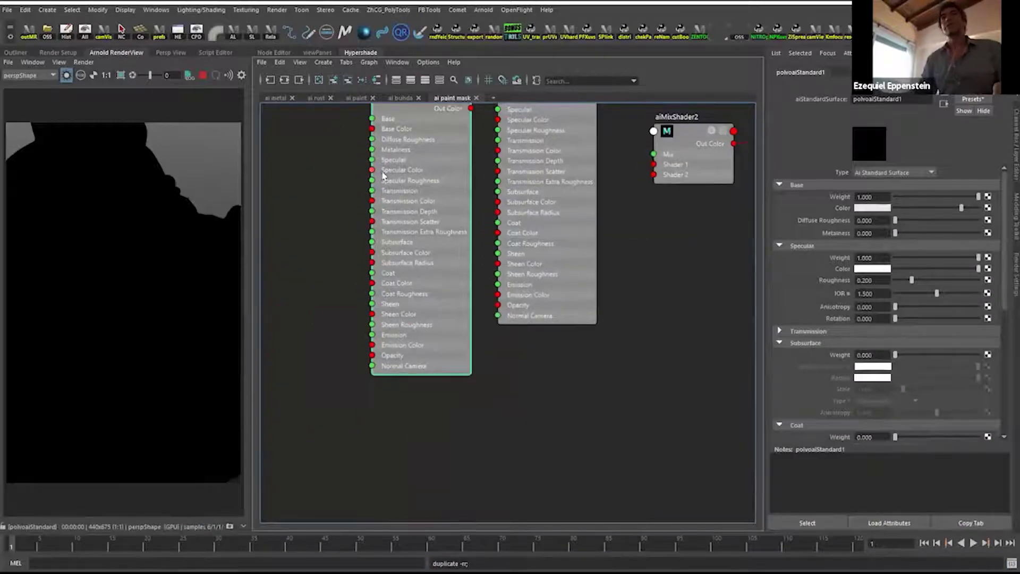
Place the duplicated surface shader below polvoaiStandard in the graph and rename it as jadeaiStandard.
left_click_drag(402, 173, 529, 429)
double_click(531, 353)
left_click_drag(520, 348, 446, 341)
type("jadeaiStandard")
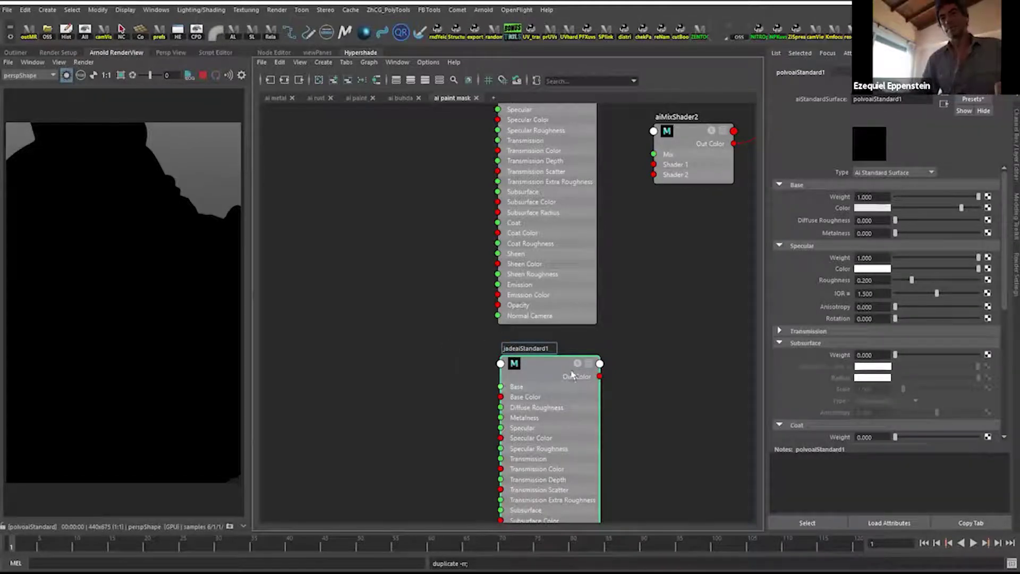
key("Return")
Connect the polvoaiStandard output to shader 1 of aiMixShader2 and the jadeaiStandard output to shader 2.
right_click_drag(579, 370, 550, 350, "alt")
mouse_move(499, 308)
middle_mouse_down("alt")
mouse_move(471, 294)
mouse_move(469, 328)
middle_mouse_up("alt")
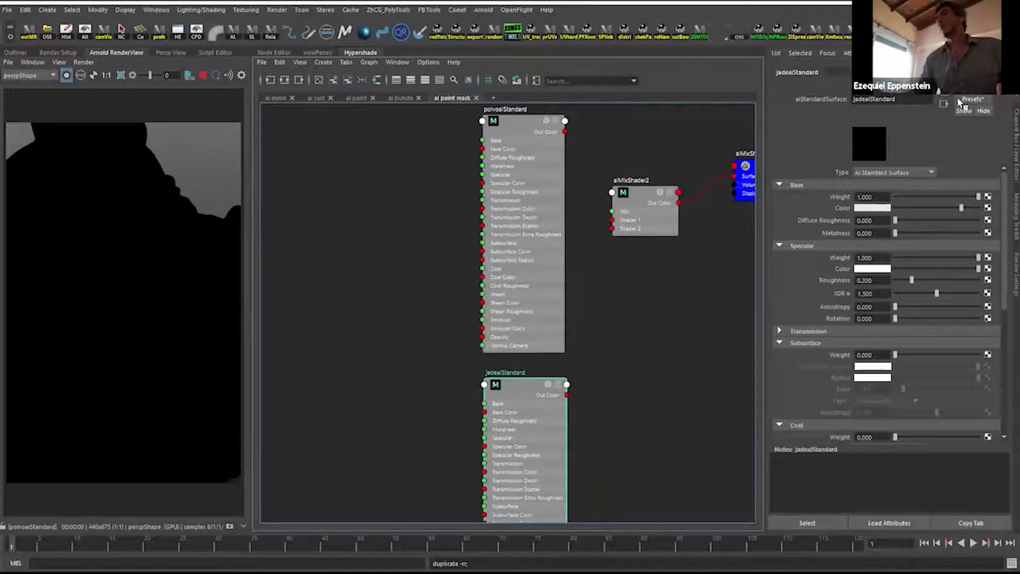
middle_click_drag(654, 260, 596, 255, "alt")
right_click_drag(596, 255, 631, 367, "alt")
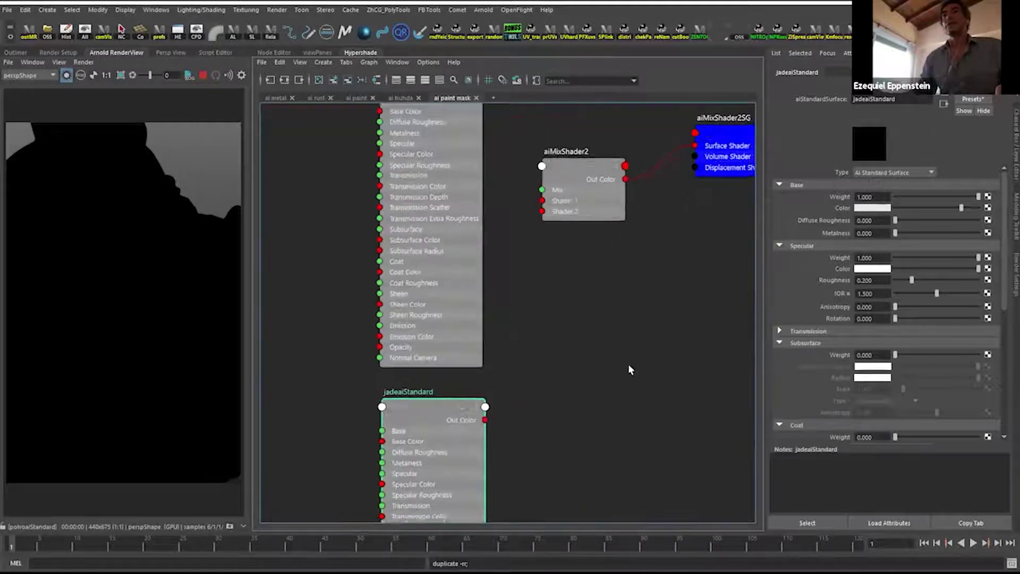
left_click_drag(485, 423, 541, 210)
middle_click_drag(435, 210, 366, 291, "alt")
left_click_drag(413, 169, 472, 282)
left_click(508, 248)
middle_click_drag(494, 299, 488, 267, "alt")
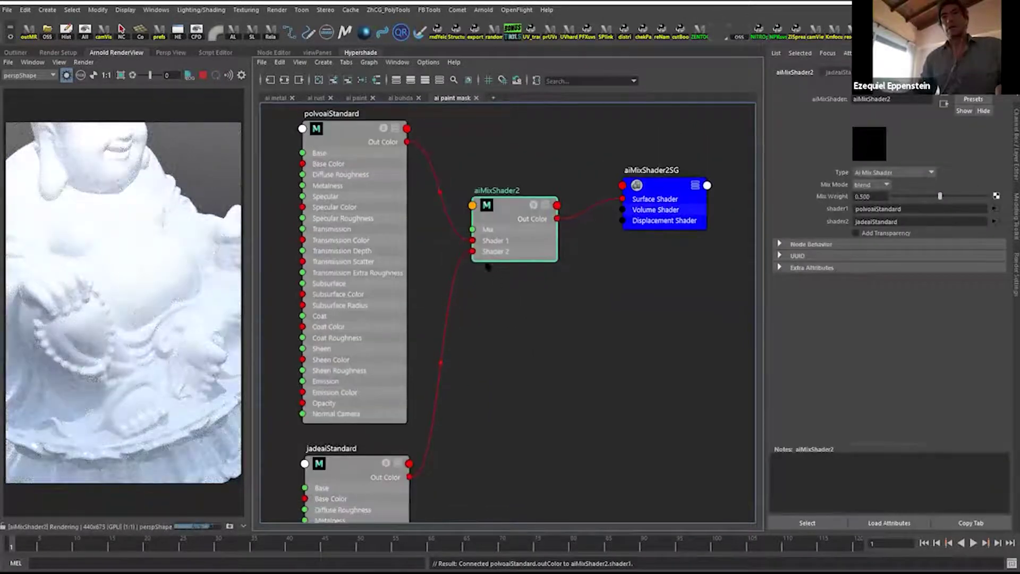
Swap the aiMixShader2 inputs, feeding jadeaiStandard into shader 1 and polvoaiStandard into shader 2.
left_click_drag(470, 241, 472, 251)
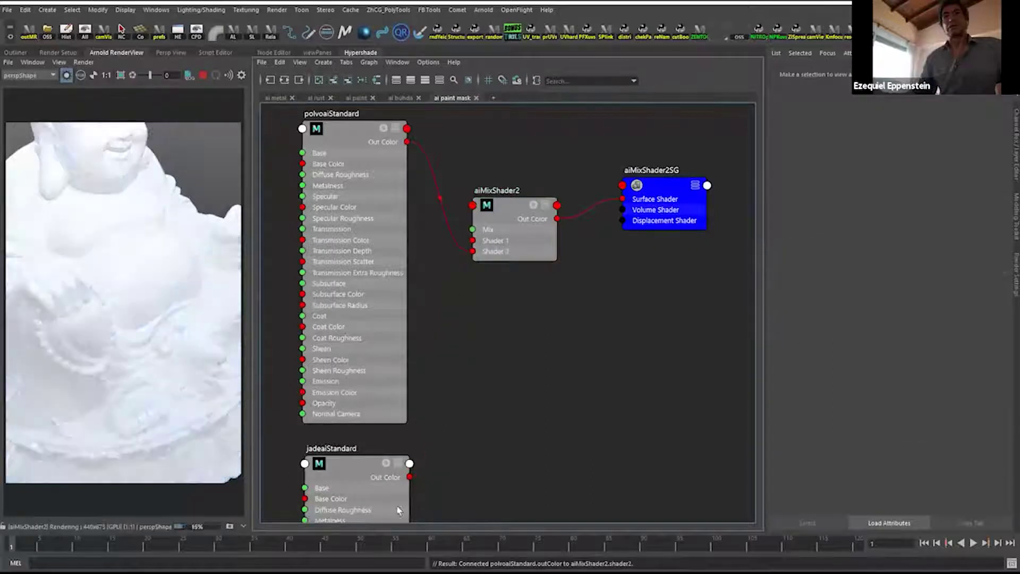
left_click_drag(410, 481, 509, 214)
scroll(537, 357, "down", 2)
middle_click_drag(537, 358, 573, 358, "alt")
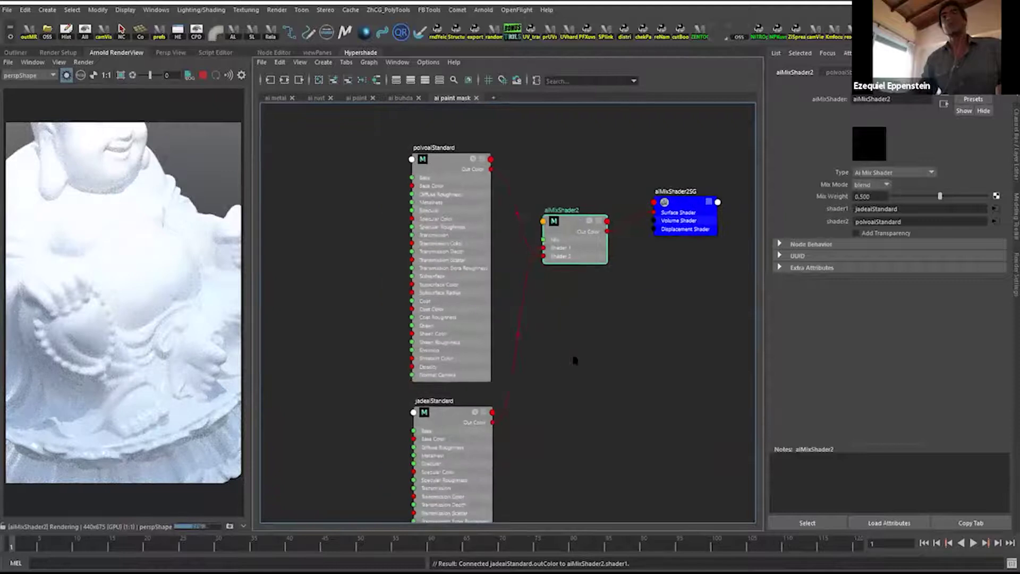
scroll(572, 377, "up", 1)
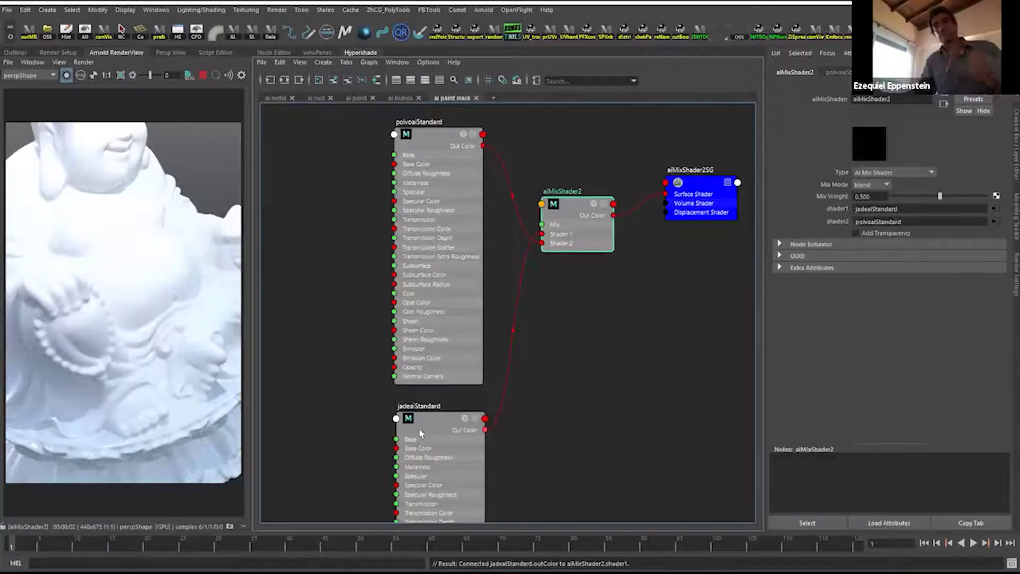
Rearrange the two surface shader nodes so jadeaiStandard sits above polvoaiStandard, matching the mix input order.
left_click_drag(428, 410, 307, 167)
left_click_drag(436, 136, 441, 459)
left_click(315, 171)
left_click_drag(457, 149, 459, 154)
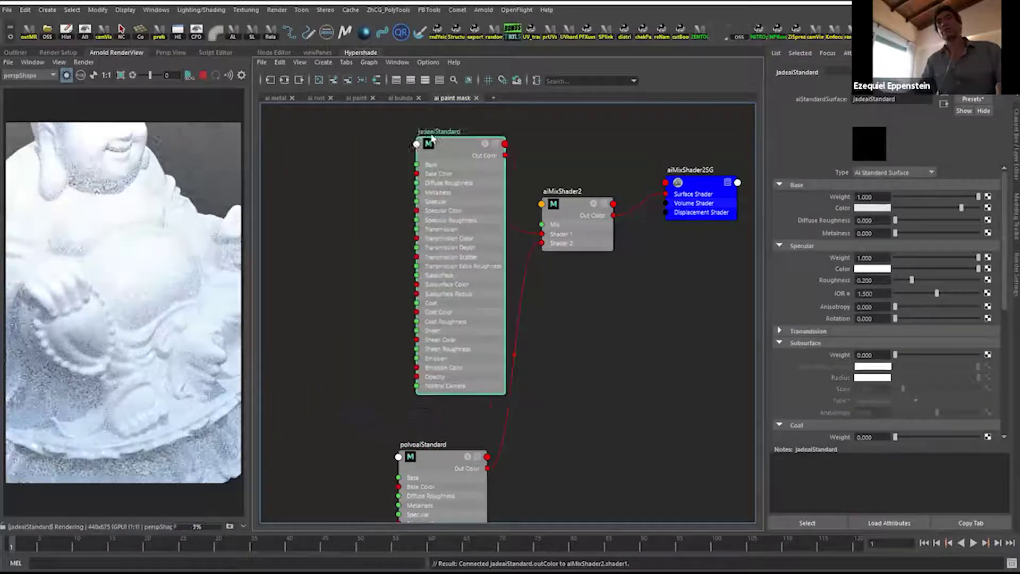
Apply the Jade preset to the jadeaiStandard shader.
middle_click_drag(610, 301, 596, 294, "alt")
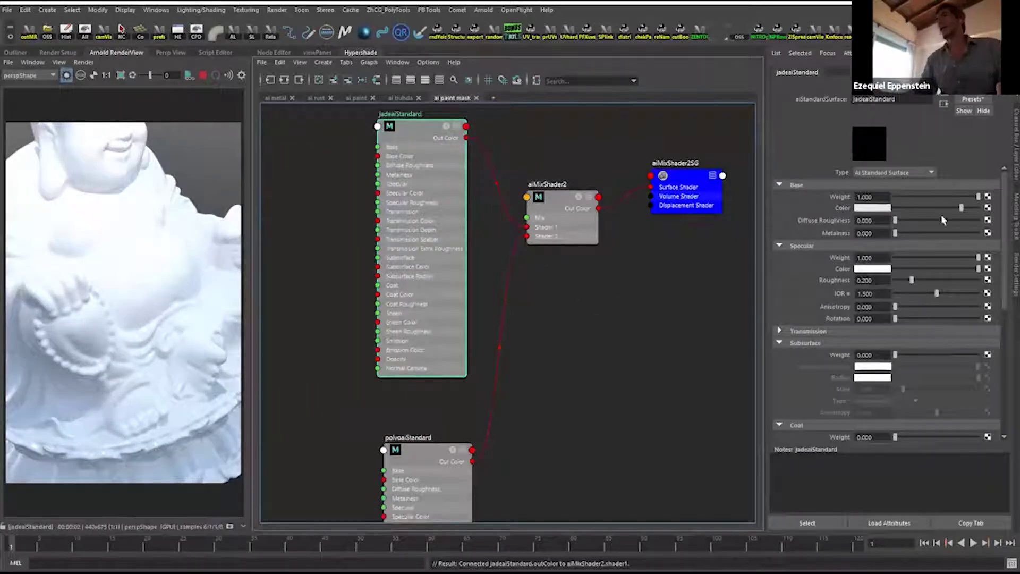
left_click(959, 102)
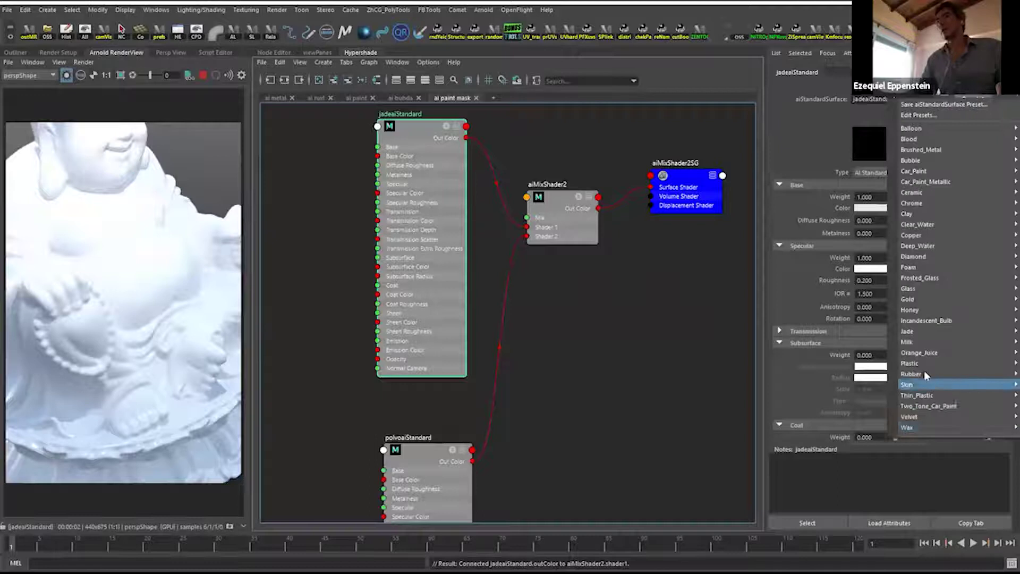
mouse_move(918, 333)
left_click(828, 331)
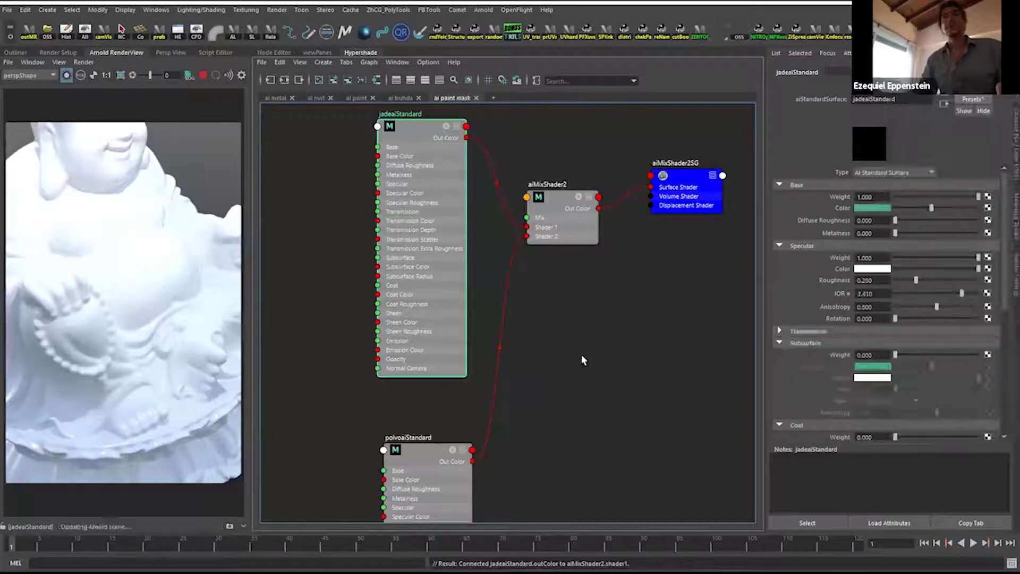
Give the polvoaiStandard shader a muted pinkish-brown base color and set its specular roughness to 1.
scroll(401, 387, "down", 5)
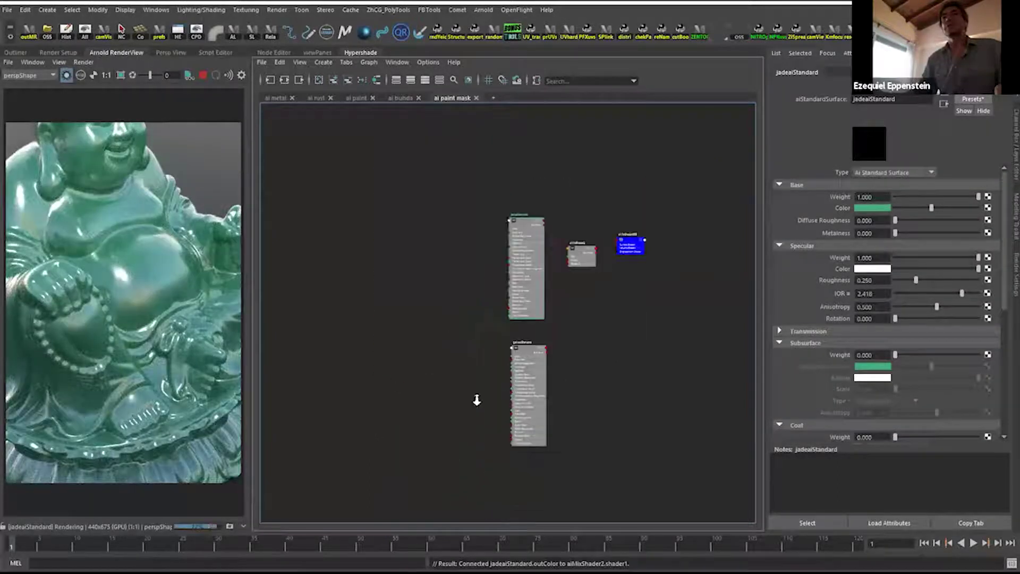
scroll(475, 401, "up", 2)
left_click(569, 370)
left_click_drag(569, 370, 562, 354)
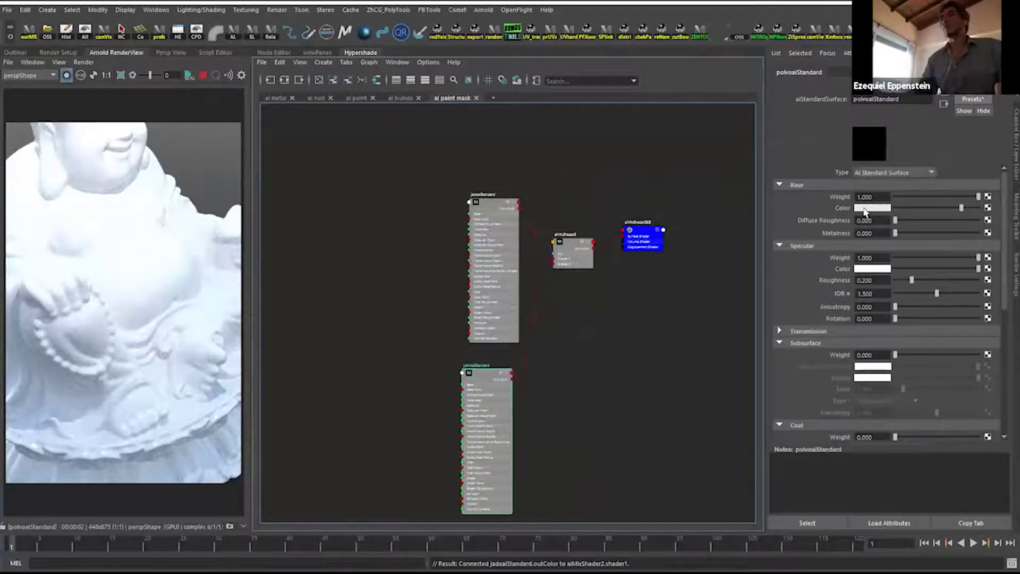
left_click(864, 212)
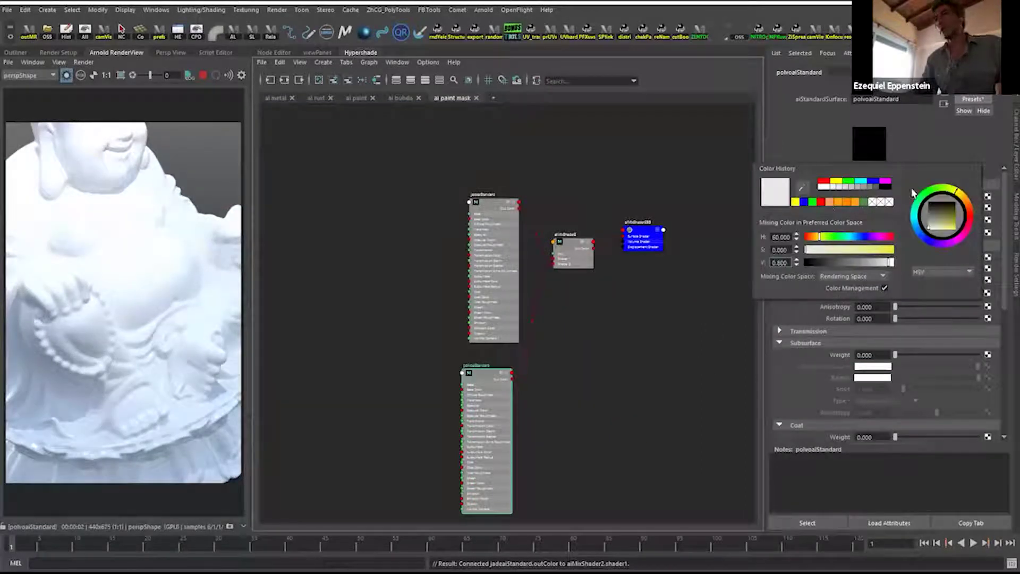
left_click(875, 208)
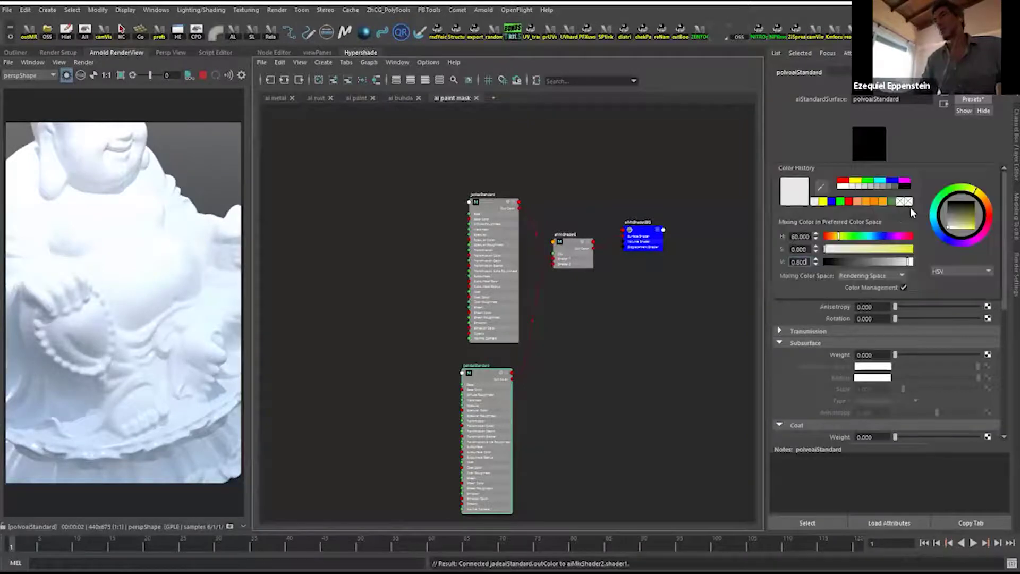
left_click(865, 201)
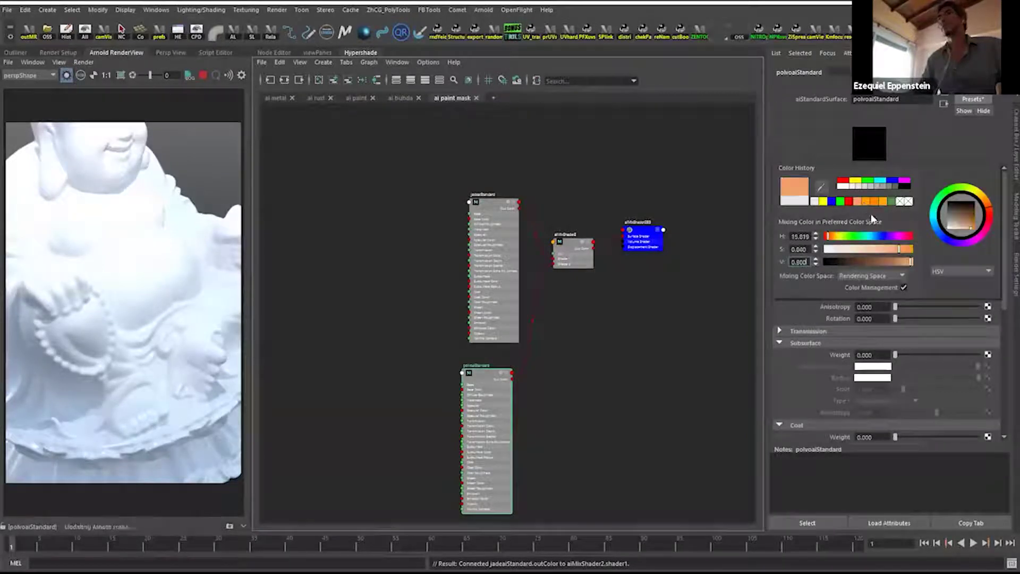
left_click_drag(888, 260, 875, 265)
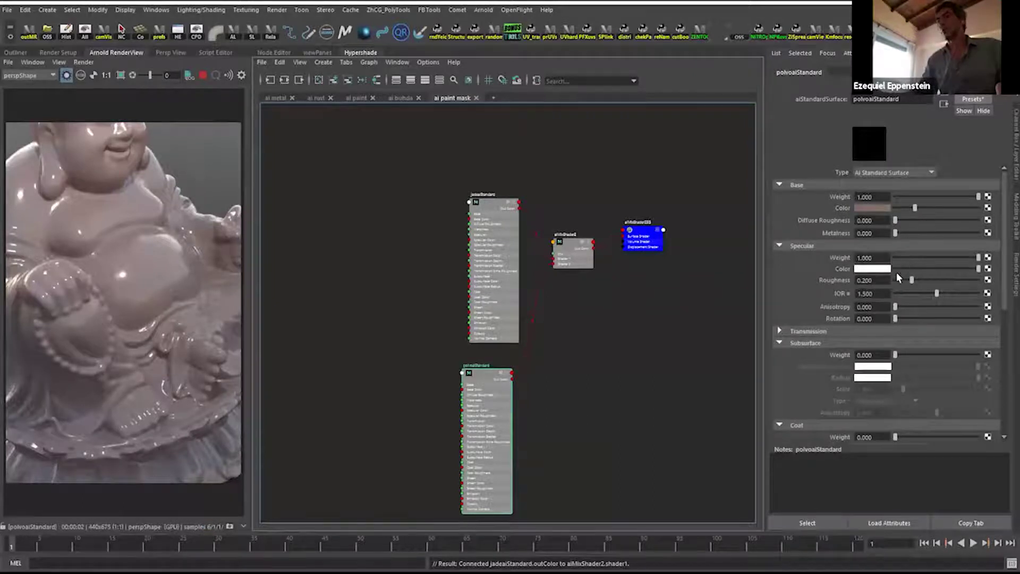
left_click_drag(911, 282, 982, 280)
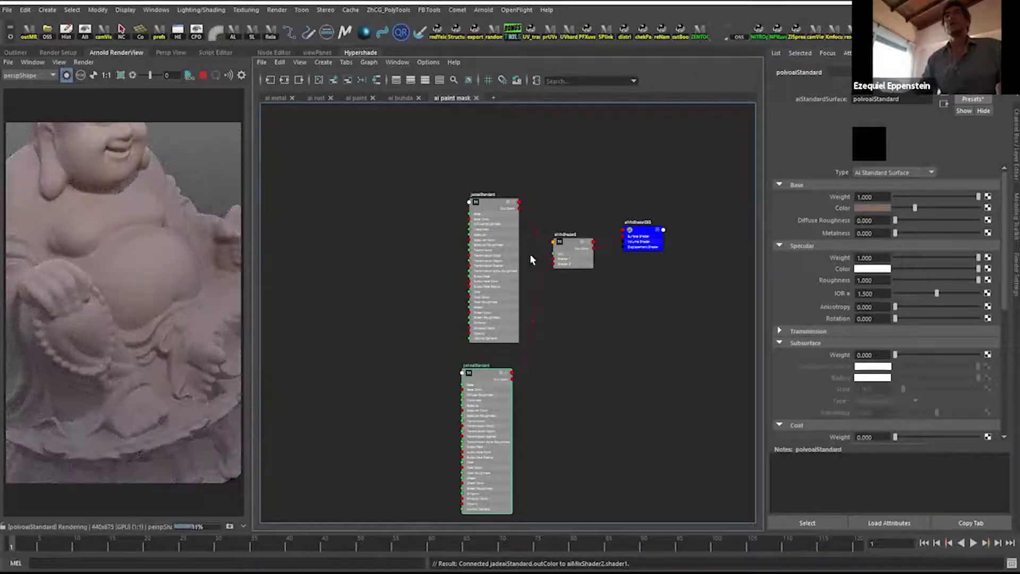
Shift the polvoaiStandard base color to a lighter sandy beige and set its diffuse roughness to 1.
left_click_drag(914, 207, 926, 211)
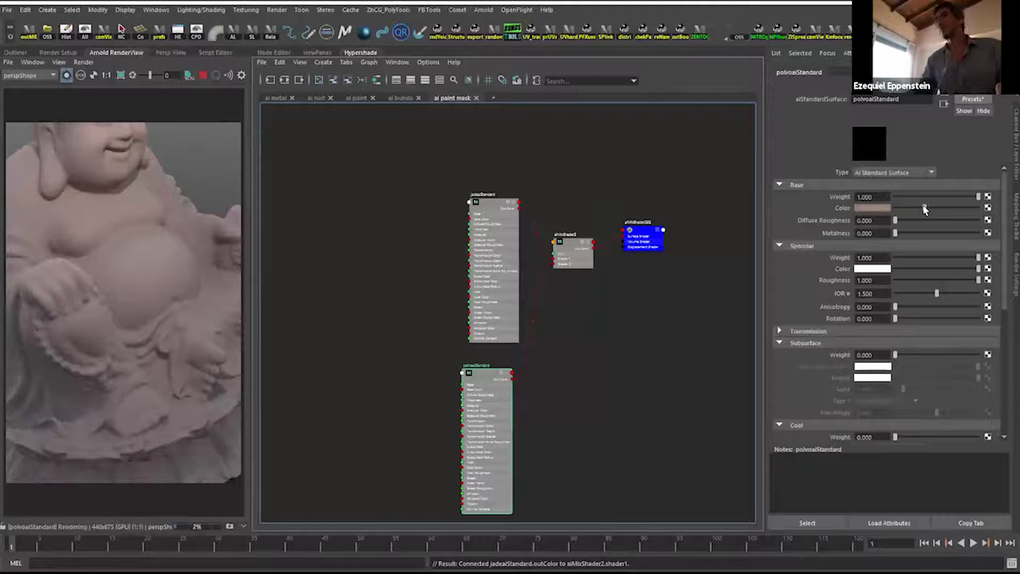
left_click(875, 208)
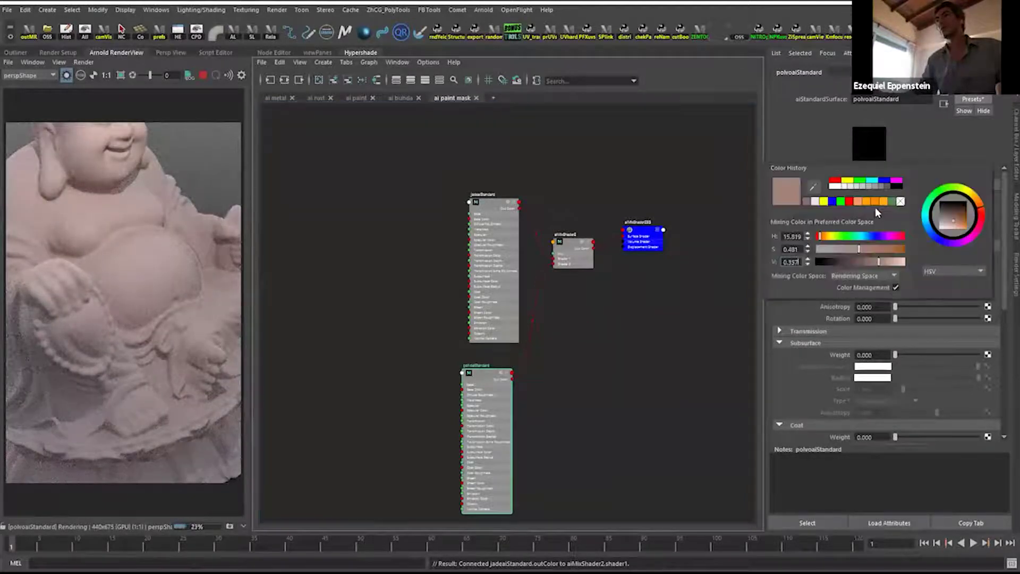
left_click_drag(915, 219, 967, 219)
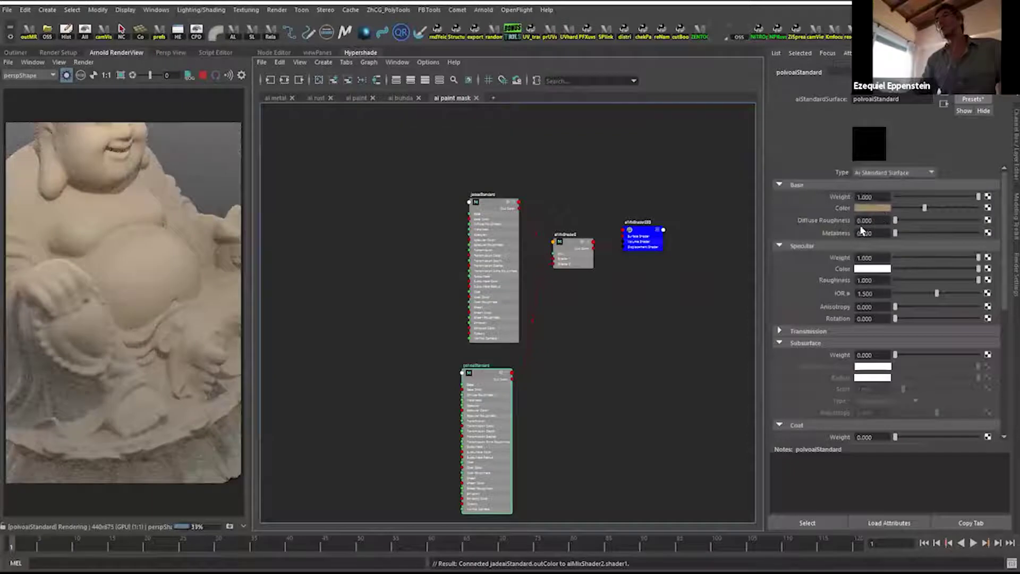
left_click_drag(896, 220, 980, 219)
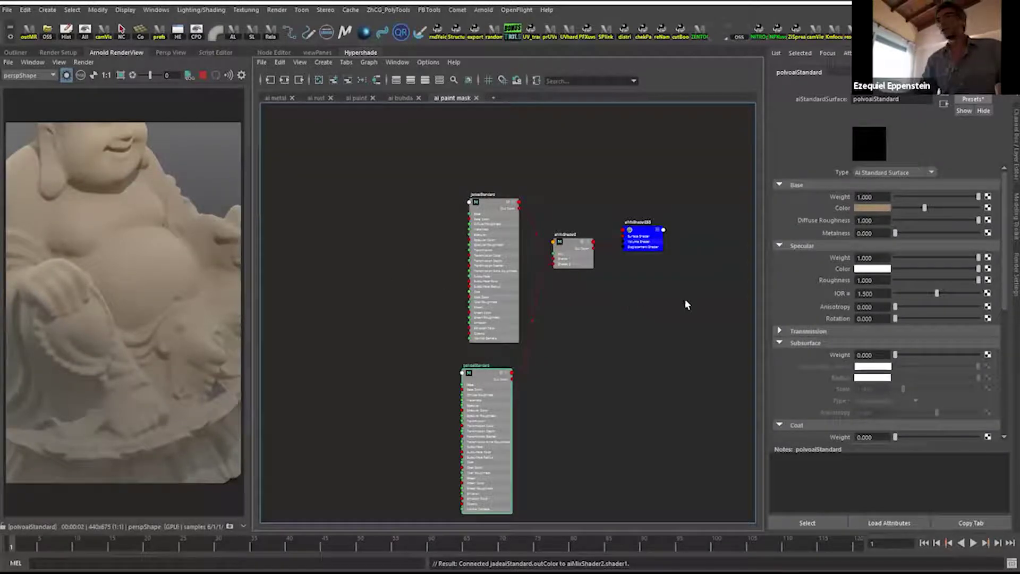
Collapse the Subsurface, Coat and Sheen attribute sections of the polvoaiStandard shader.
middle_click_drag(521, 299, 520, 316, "alt")
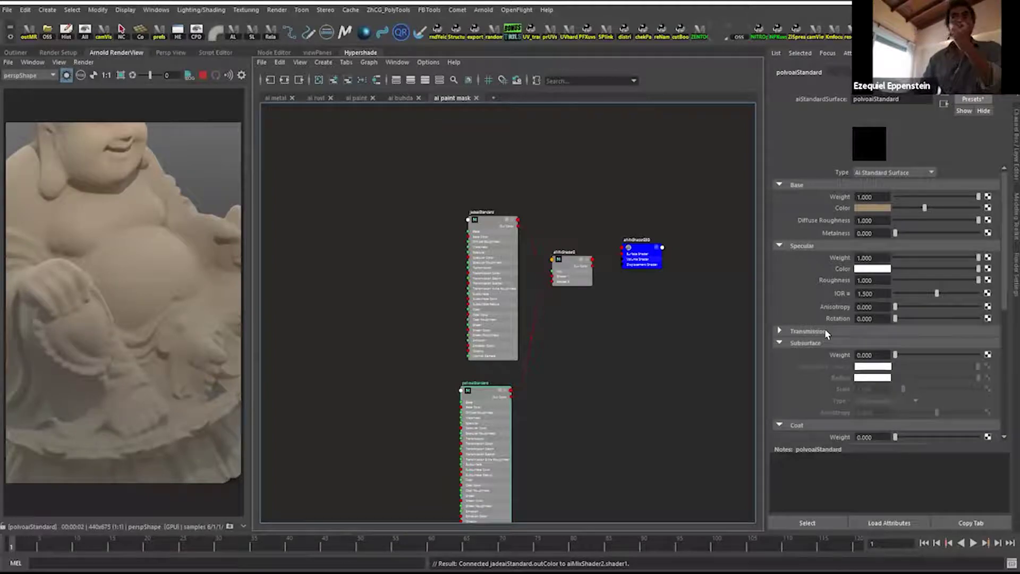
left_click(876, 296)
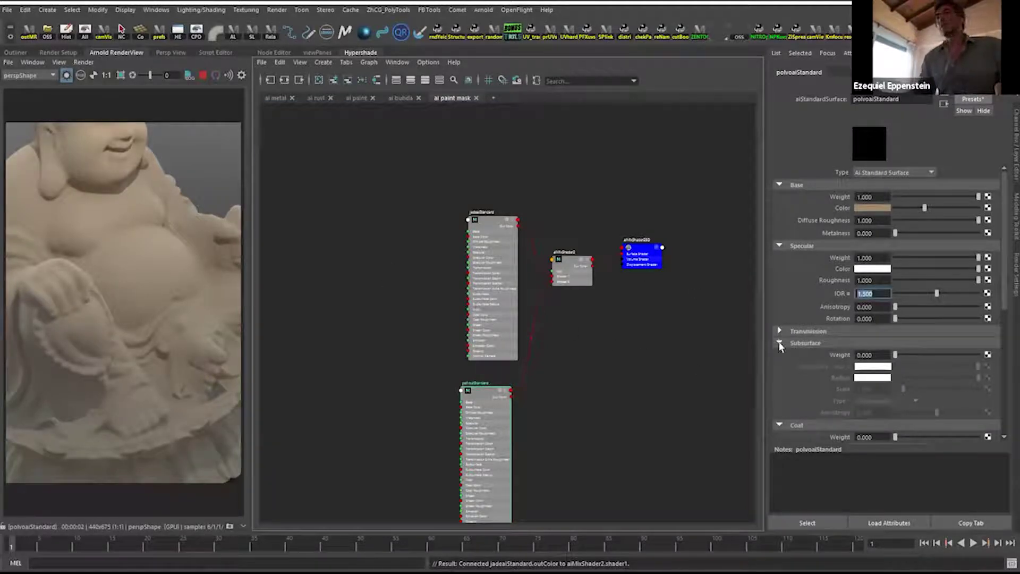
left_click(780, 344)
left_click(797, 356)
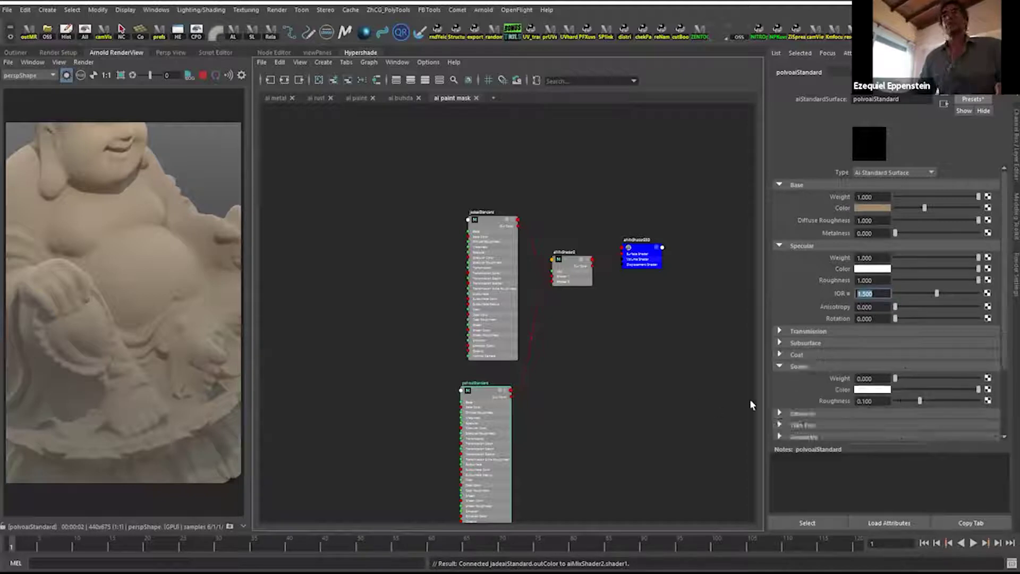
Create an aiUtility node in the shading graph on the input side of the two surface shaders.
mouse_move(579, 343)
middle_mouse_down("alt")
mouse_move(619, 410)
mouse_move(432, 335)
mouse_move(412, 313)
mouse_move(351, 316)
mouse_move(407, 294)
middle_mouse_up("alt")
scroll(375, 288, "up", 1)
middle_click_drag(643, 263, 604, 271, "alt")
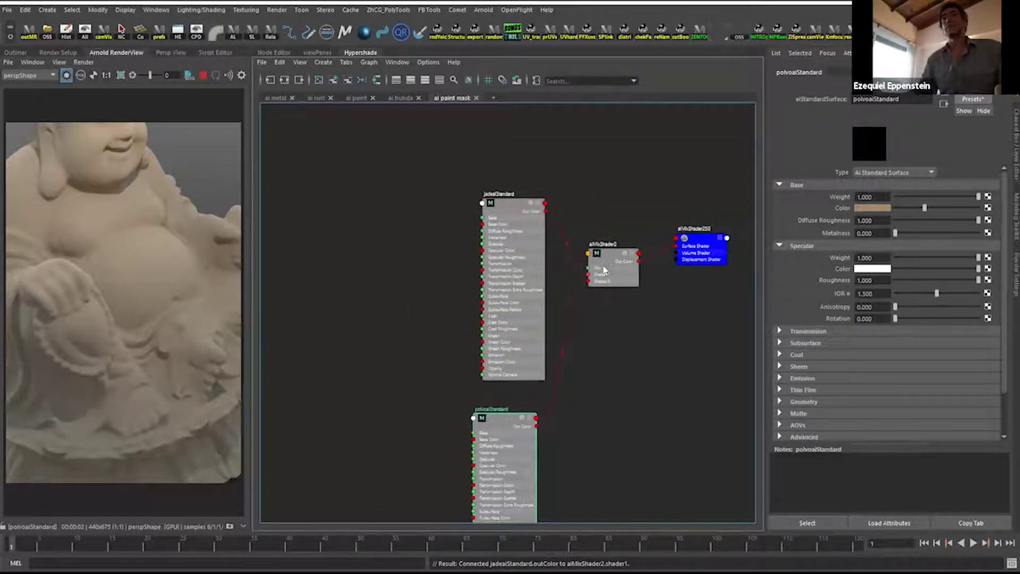
middle_click_drag(408, 304, 430, 294, "alt")
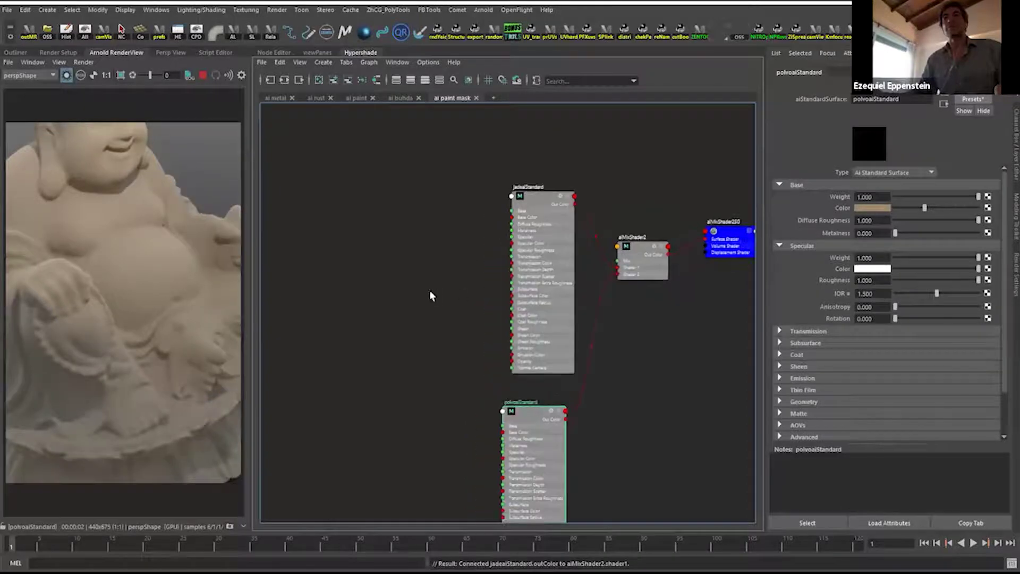
key("Tab")
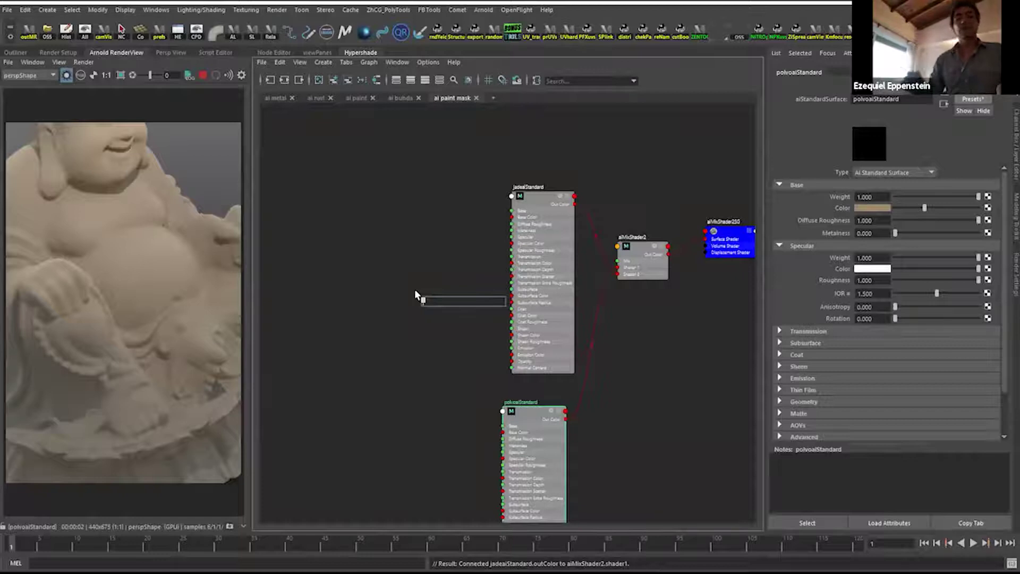
type("aiu")
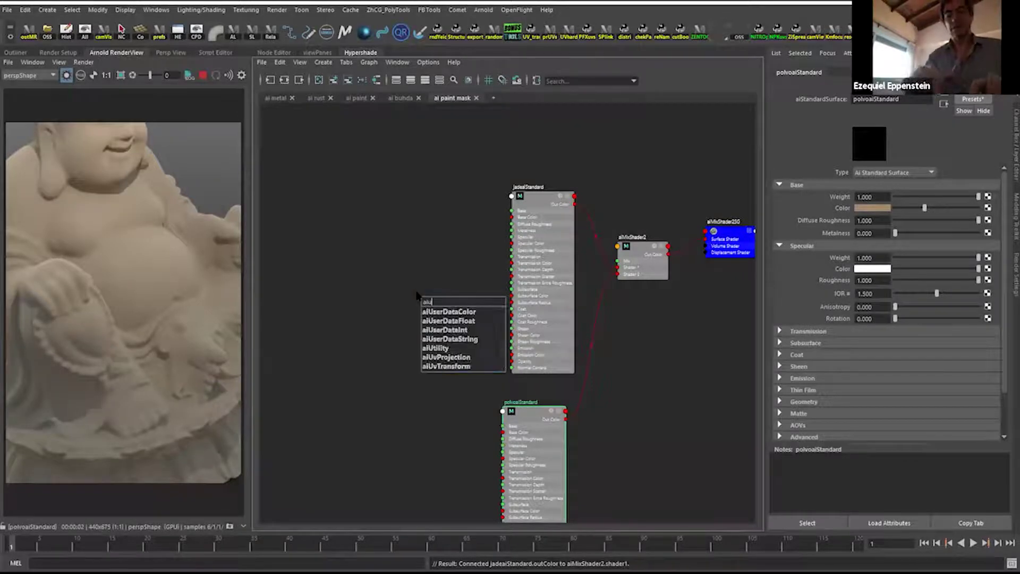
type("til")
key("Down")
key("Return")
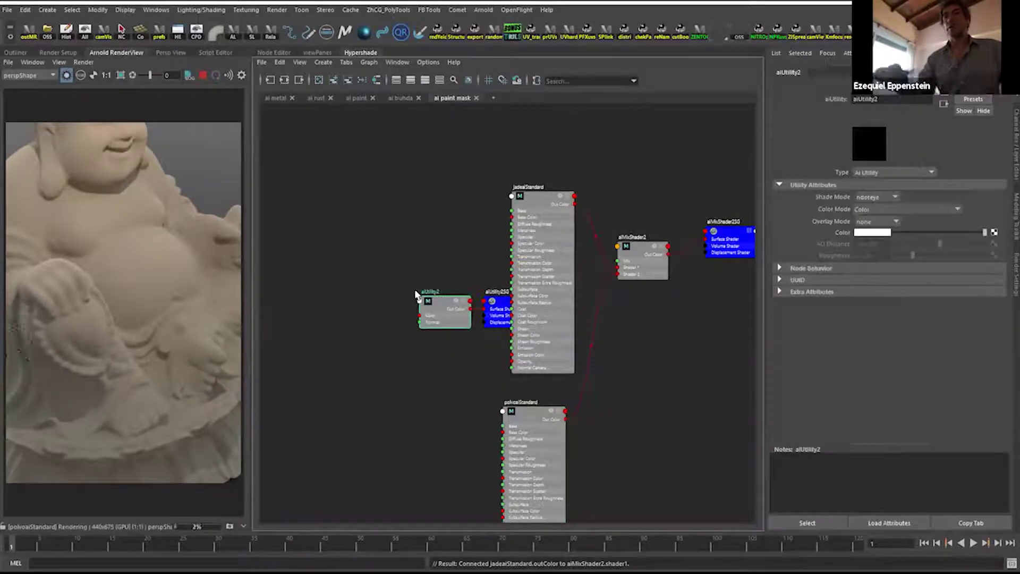
Move the aiUtility node and its shading group clear of the surface shaders, with the shading group above the node.
left_click_drag(416, 294, 294, 273)
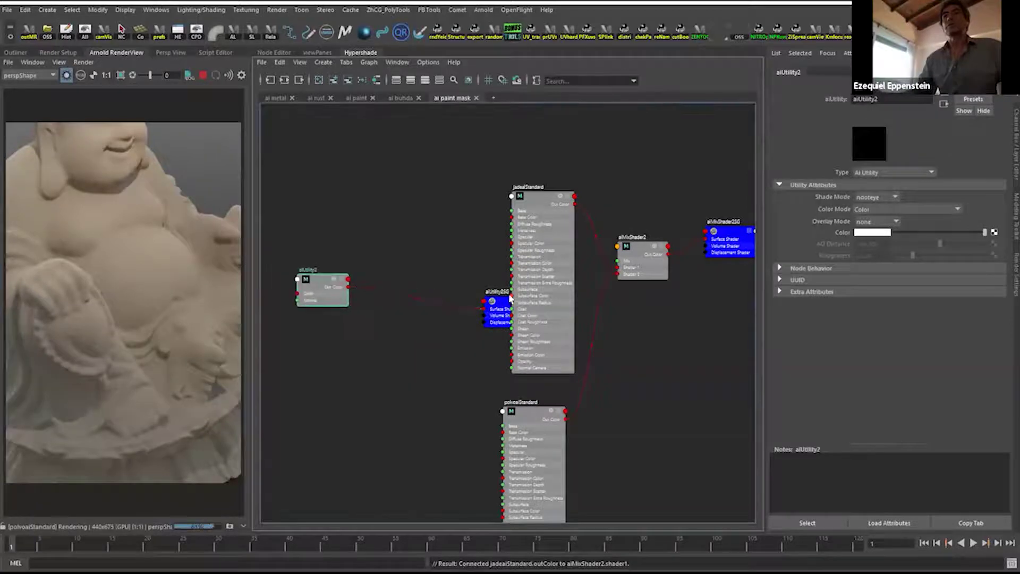
left_click_drag(491, 301, 377, 192)
scroll(385, 313, "up", 3)
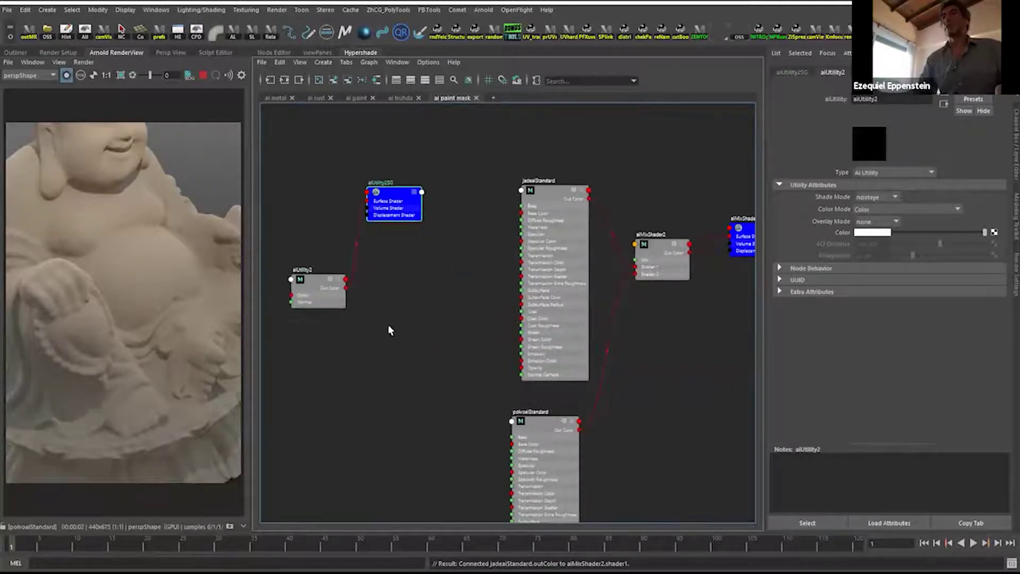
middle_click_drag(507, 347, 392, 320, "alt")
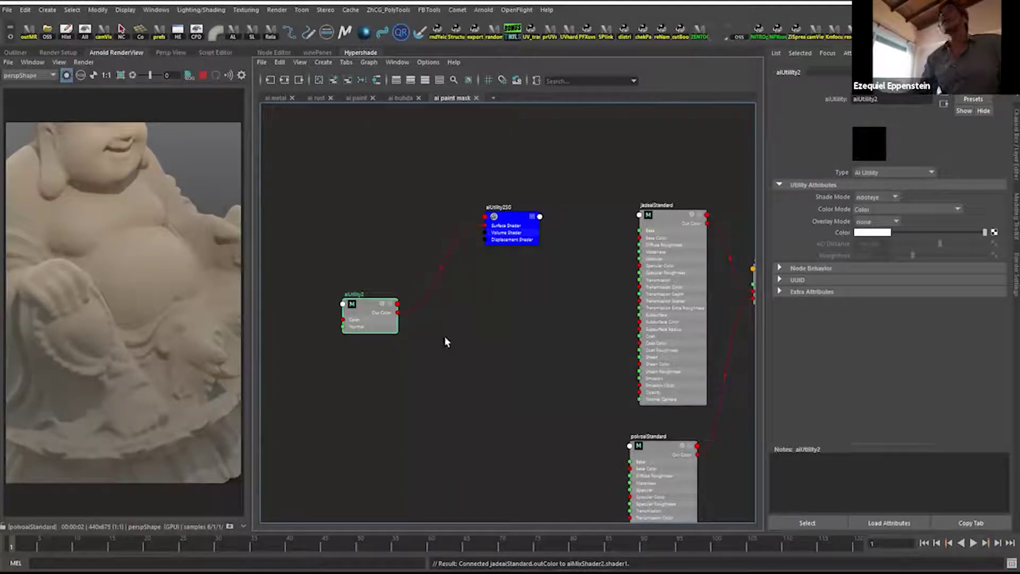
left_click_drag(387, 322, 388, 337)
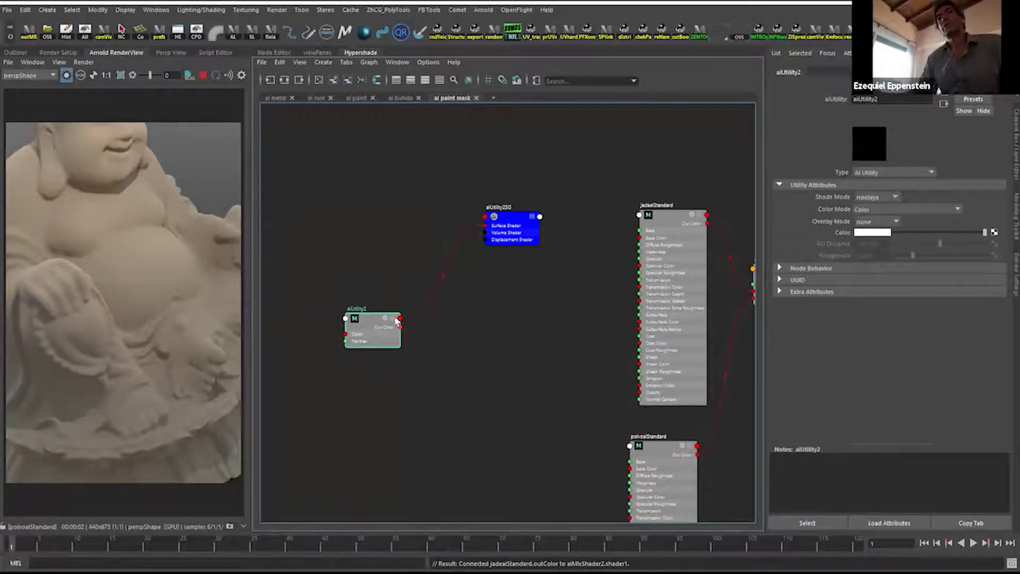
left_click_drag(364, 337, 371, 331)
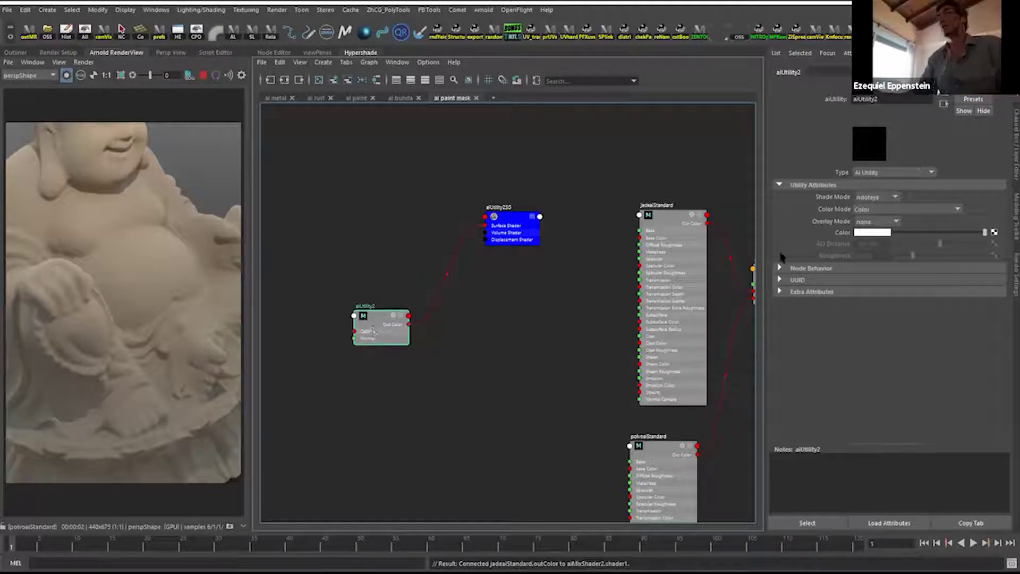
Set the aiUtility2 node's shade mode to flat and its color mode to Normal.
left_click(877, 197)
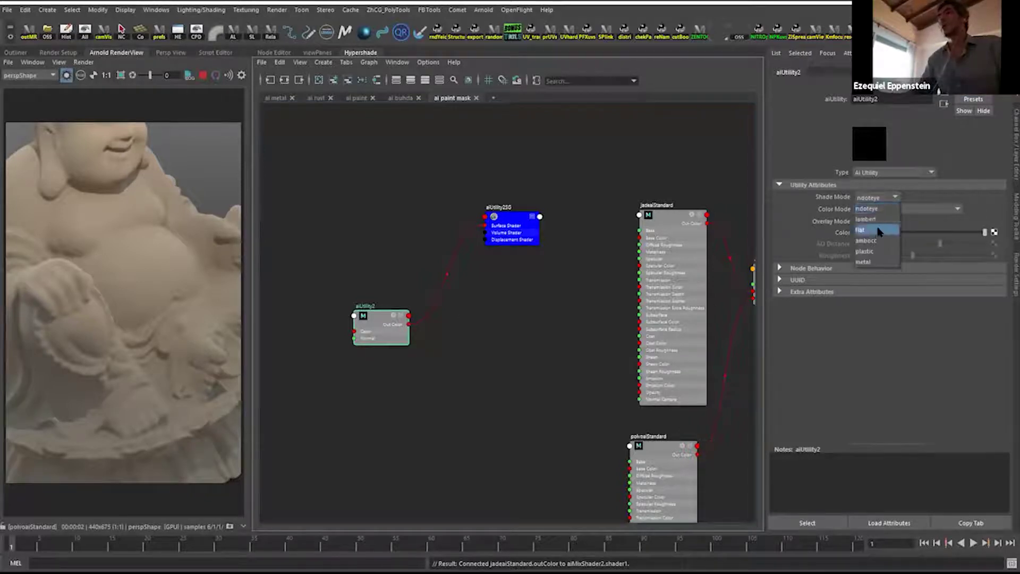
left_click(826, 186)
left_click(865, 173)
left_click(834, 187)
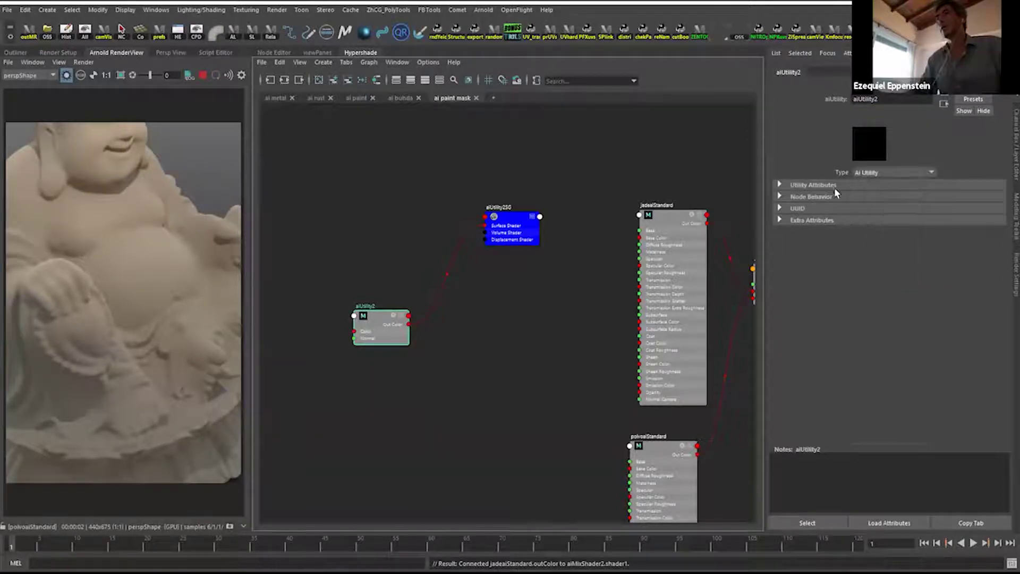
left_click(834, 186)
left_click(876, 197)
left_click(861, 230)
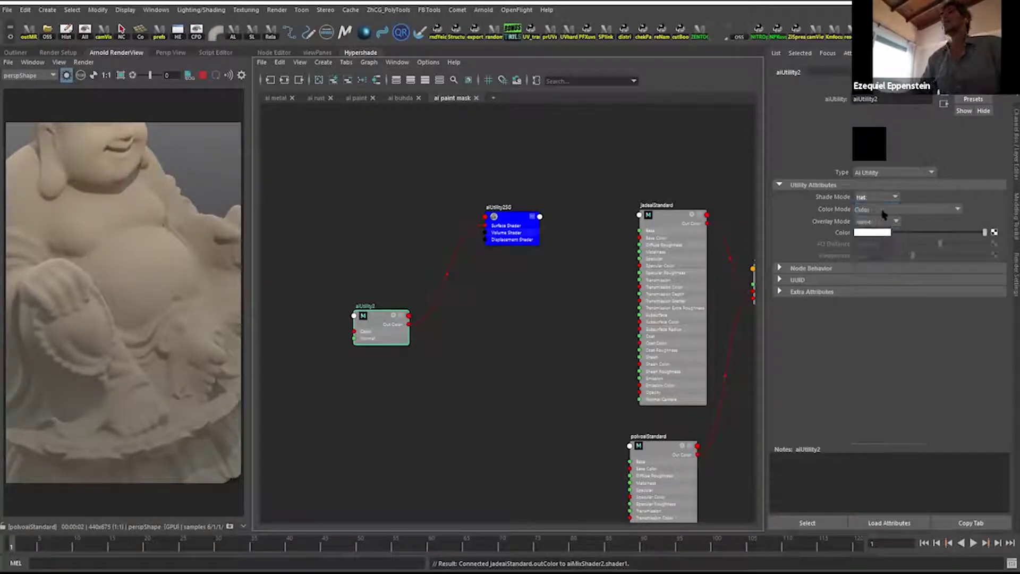
left_click(881, 211)
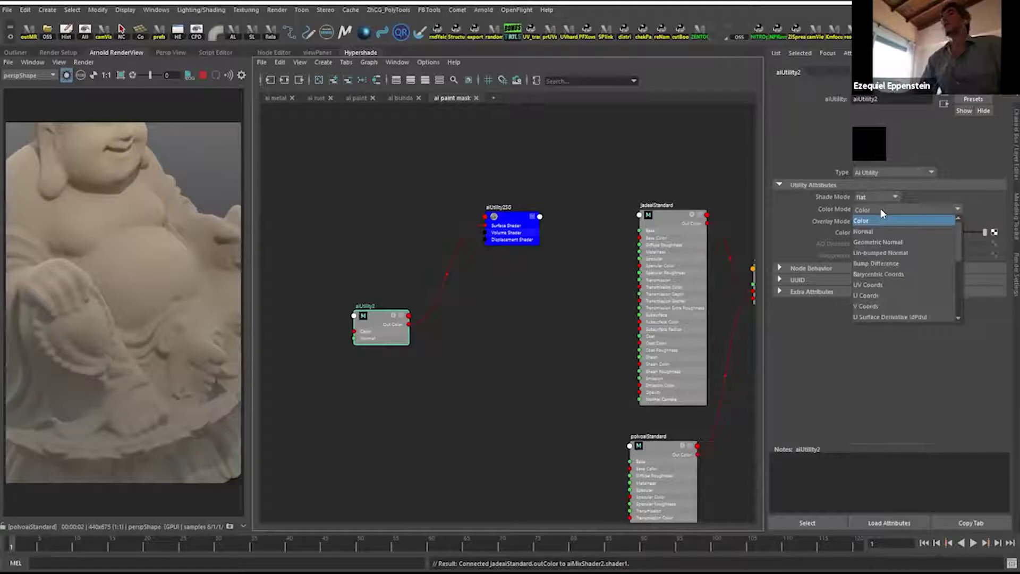
left_click(877, 232)
Delete the aiUtility2SG shading group node from the shading graph.
middle_click_drag(542, 302, 494, 253, "alt")
left_click_drag(470, 190, 449, 337)
middle_click_drag(436, 273, 439, 246, "alt")
right_click_drag(439, 246, 500, 317, "alt")
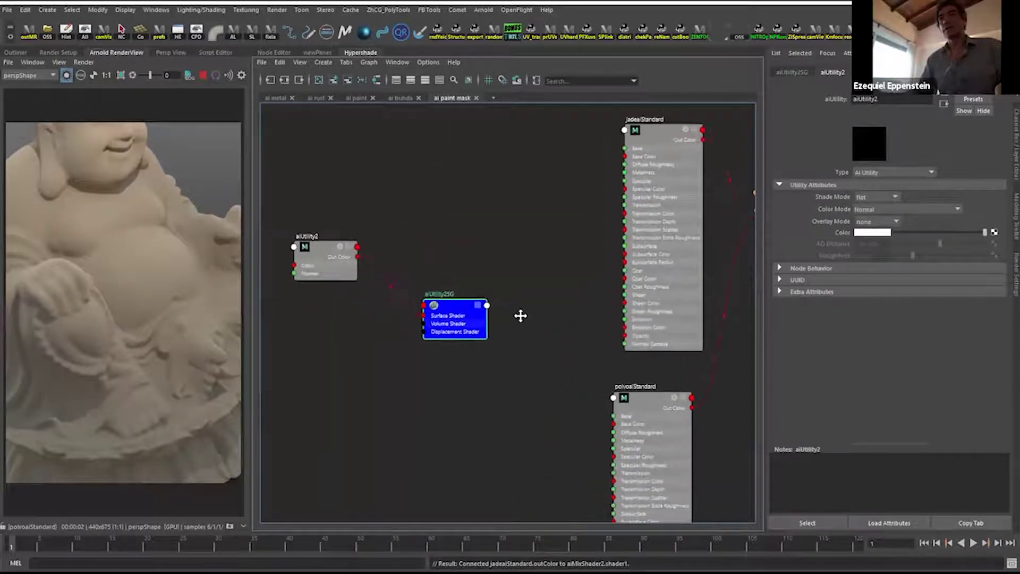
middle_click_drag(520, 314, 509, 319, "alt")
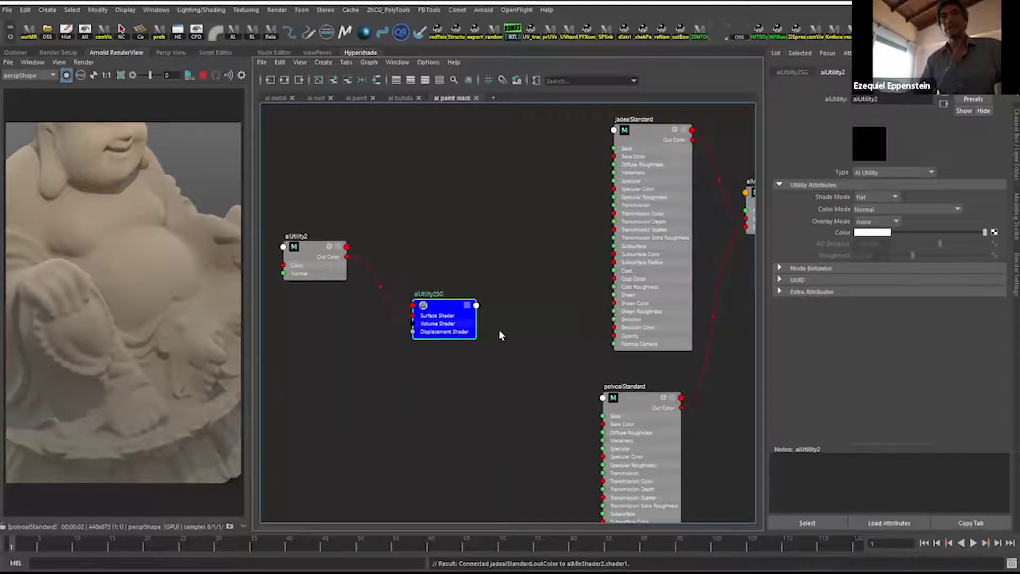
scroll(510, 337, "down", 3)
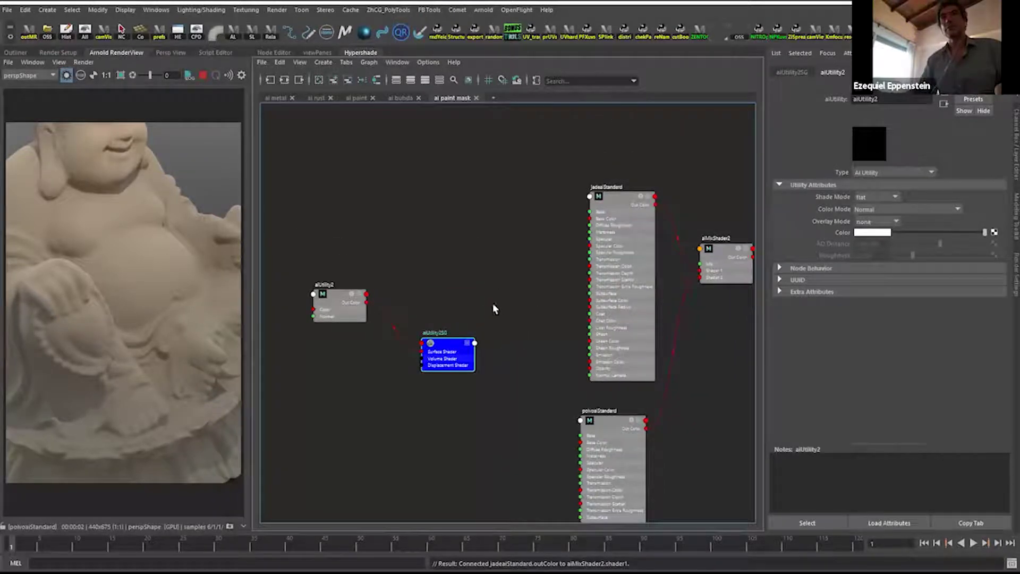
middle_click_drag(493, 304, 523, 253, "alt")
left_click_drag(492, 305, 492, 219)
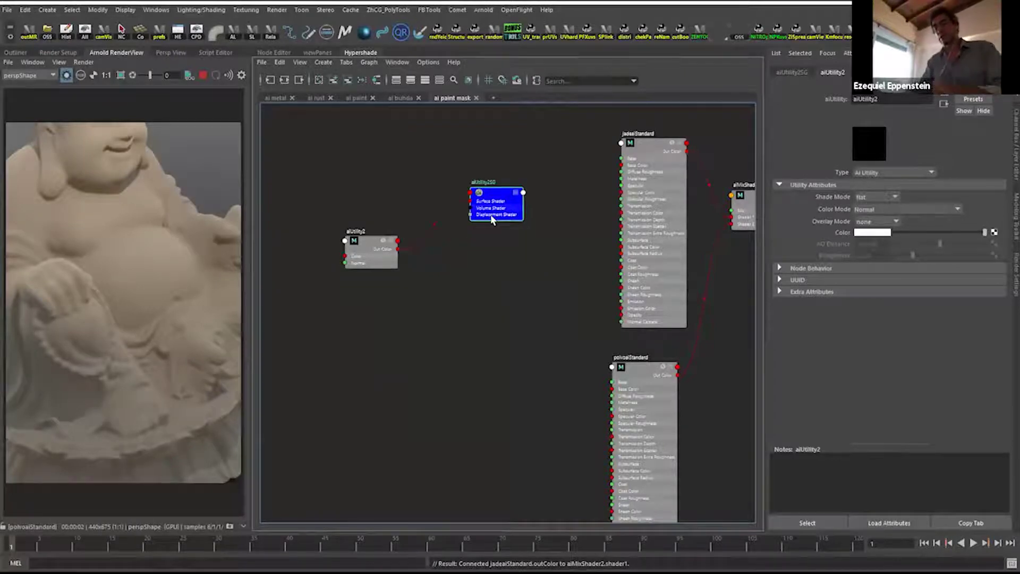
key("Delete")
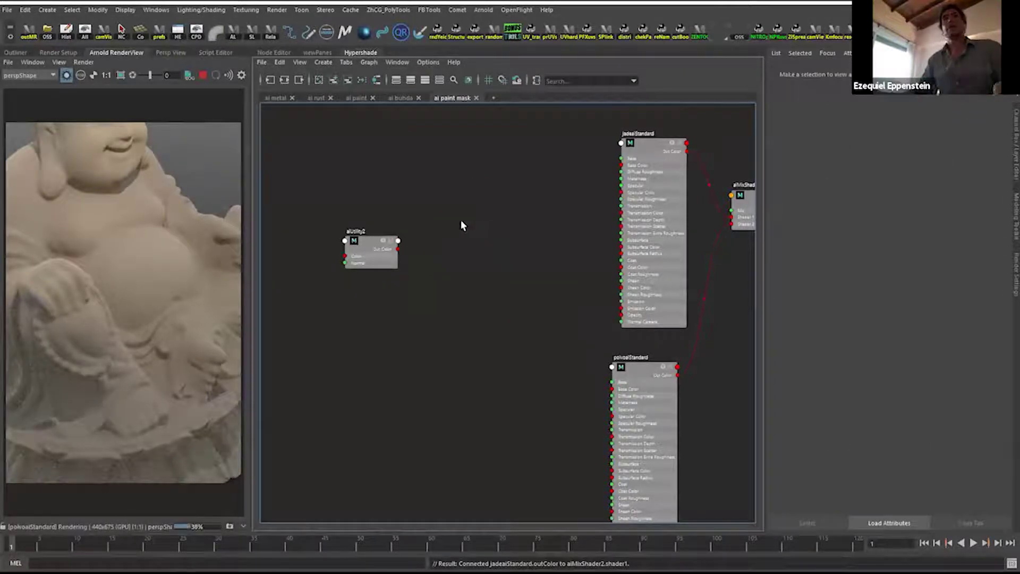
Create an aiMultiply node in the graph between aiUtility2 and the surface shaders.
right_click_drag(460, 219, 460, 289, "alt")
key("Tab")
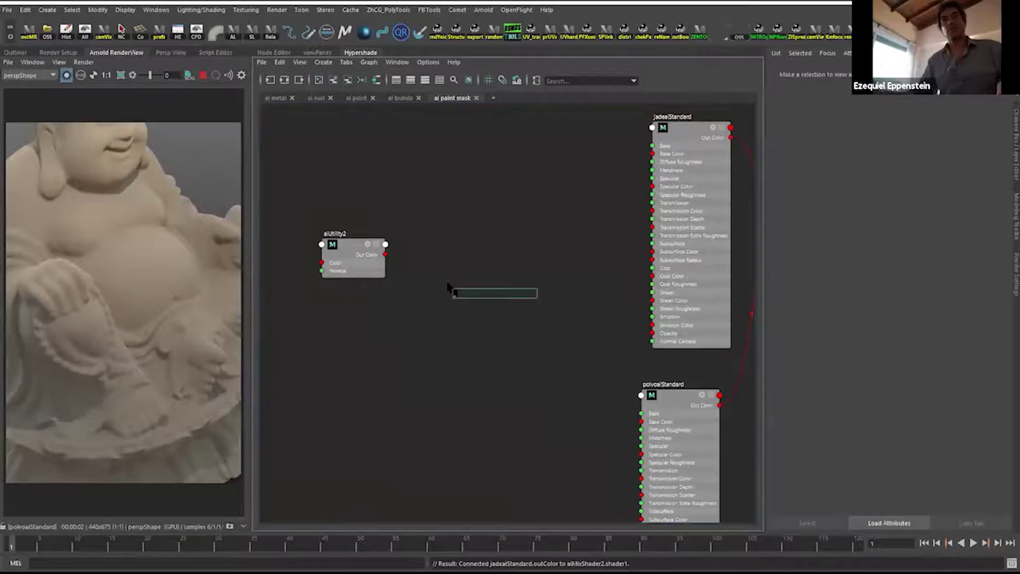
type("mult")
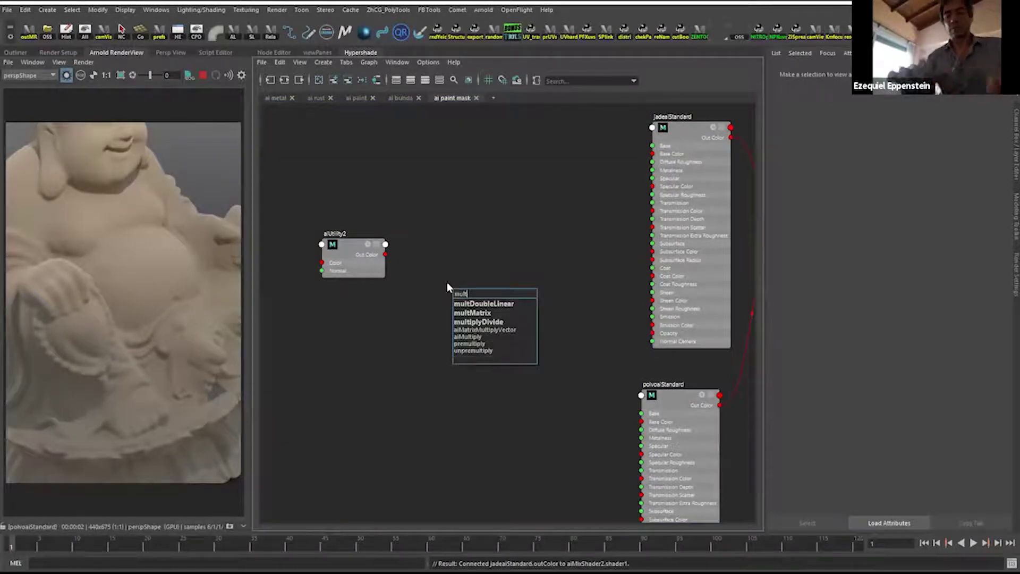
type("iply")
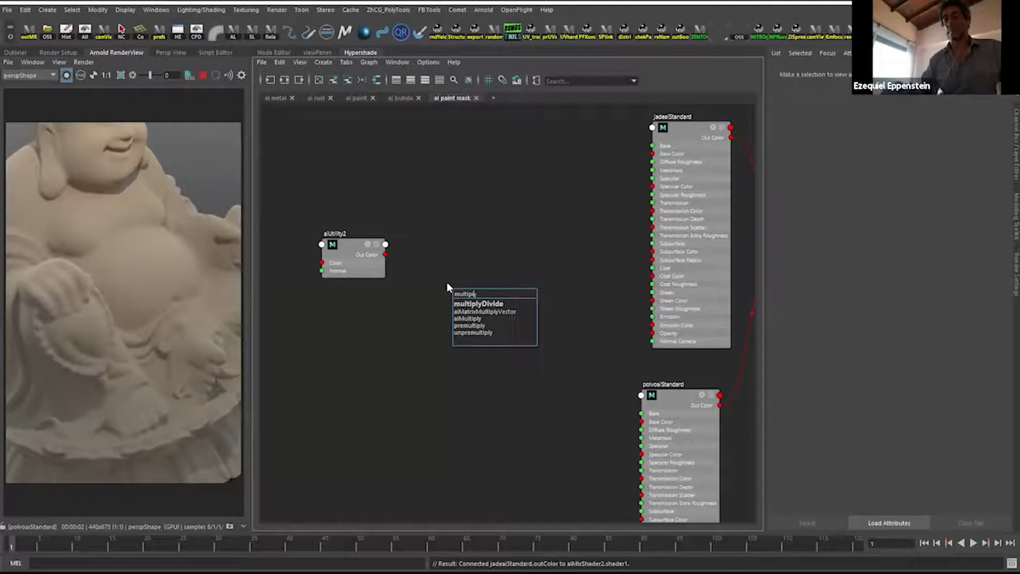
key("Return")
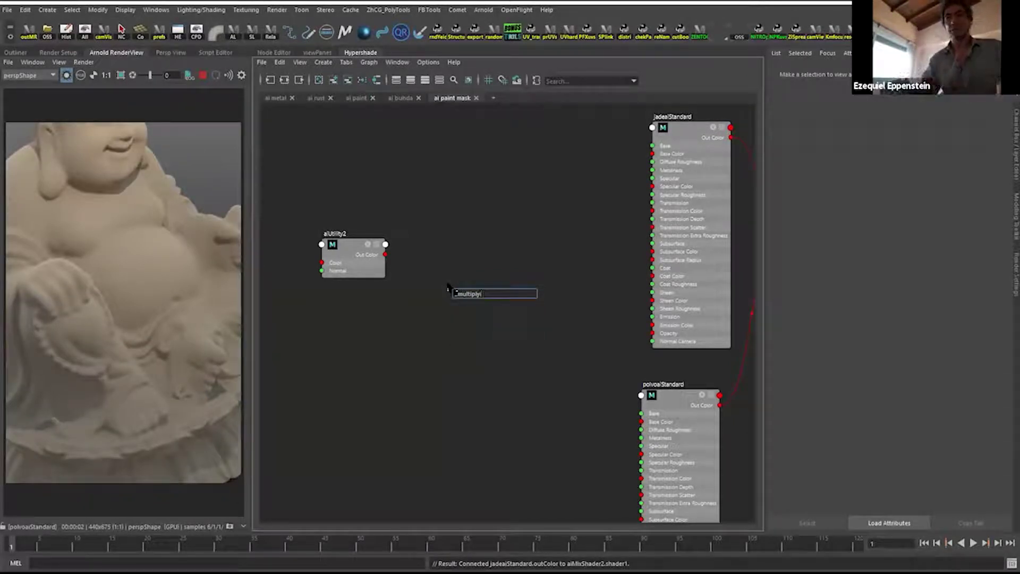
double_click(487, 294)
type("aiMul")
key("Return")
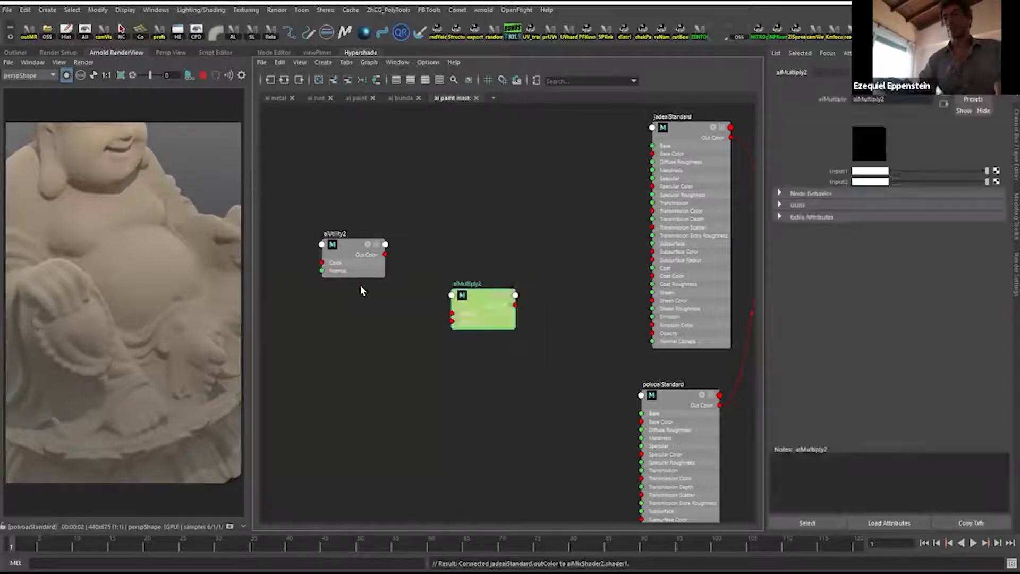
Assign the aiUtility2 material to the Buddha sculpture and examine its normal colors in the render from several angles.
scroll(380, 293, "up", 2)
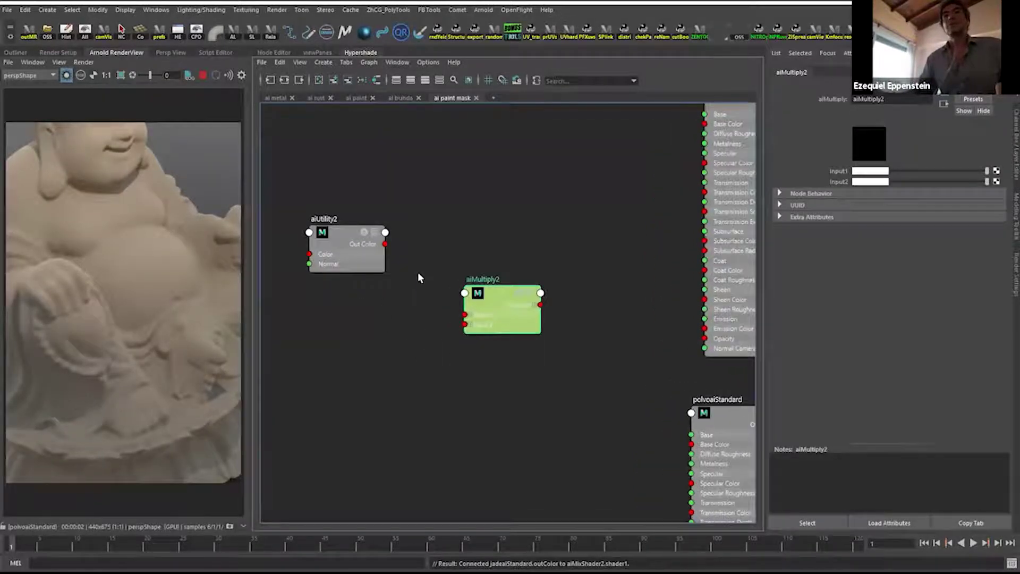
left_click(356, 243)
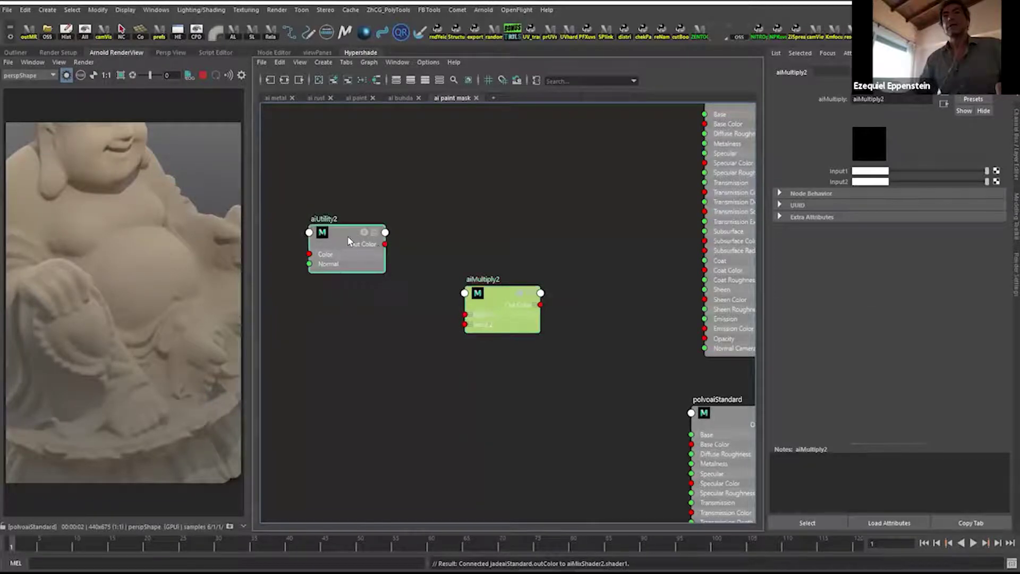
left_click_drag(350, 242, 355, 268)
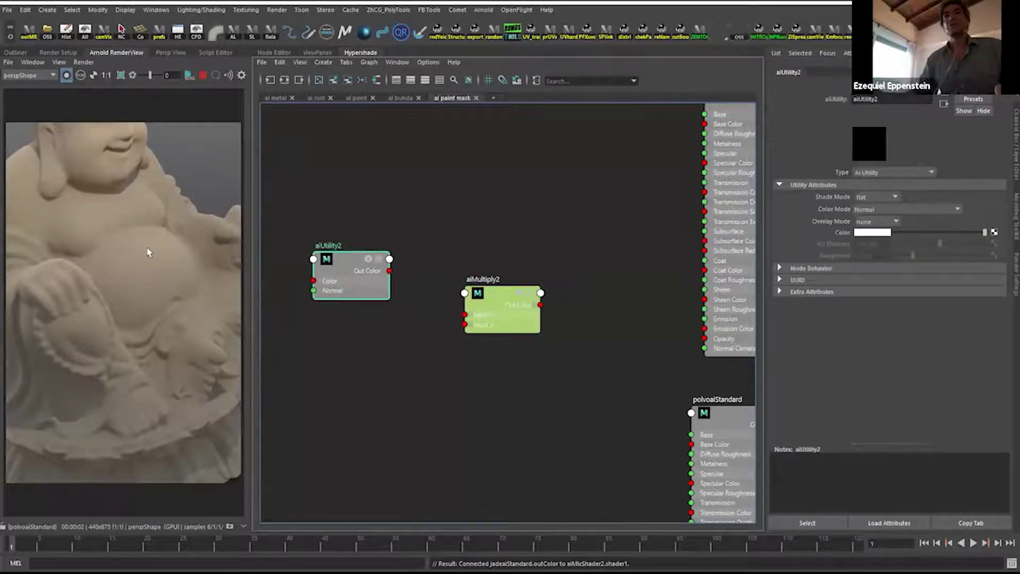
left_click(149, 252)
right_click_drag(341, 239, 341, 228)
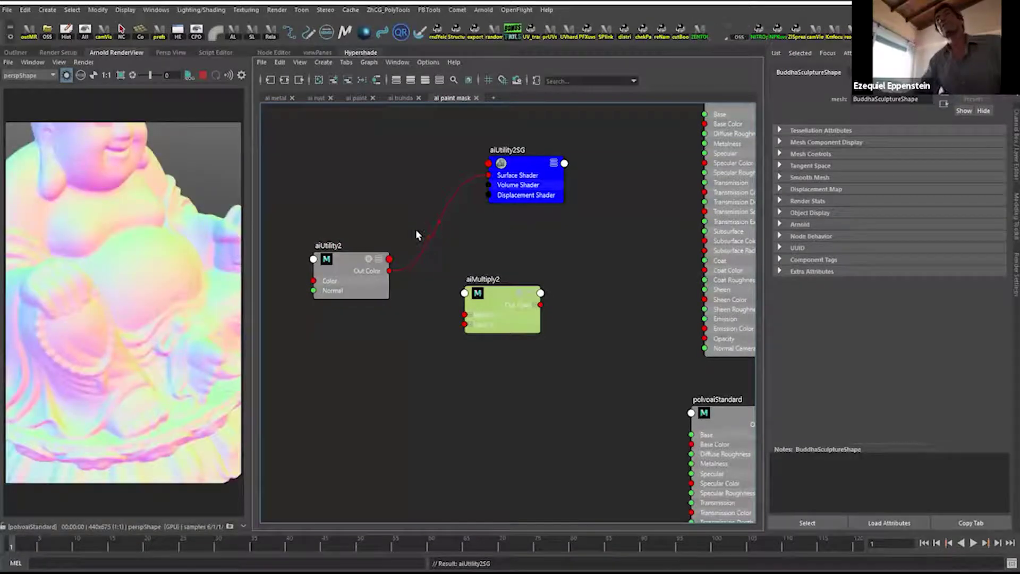
right_click_drag(172, 301, 151, 270, "alt")
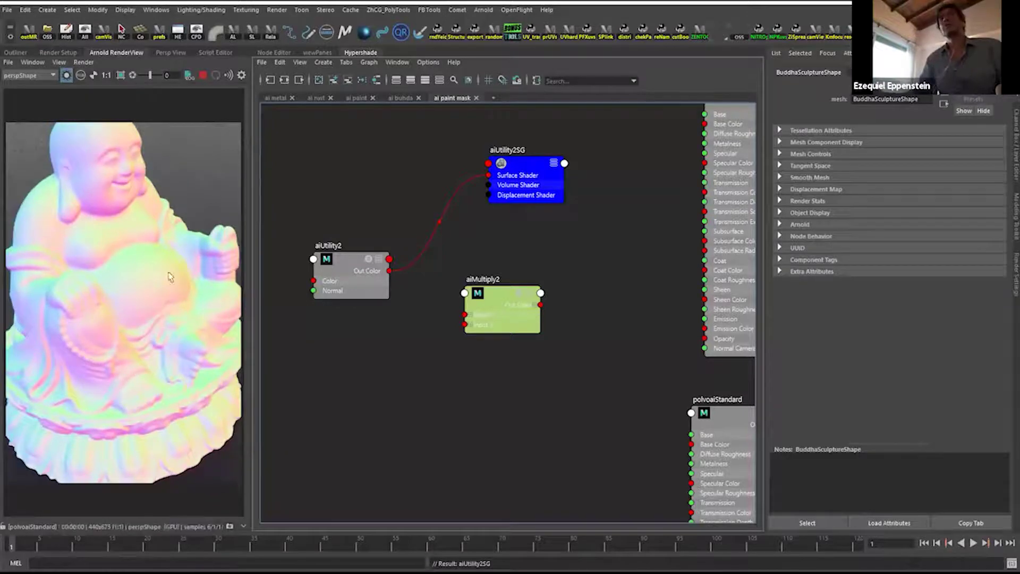
mouse_move(171, 281)
left_mouse_down("alt")
mouse_move(163, 268)
mouse_move(148, 271)
mouse_move(170, 277)
left_mouse_up("alt")
right_click_drag(131, 272, 159, 302, "alt")
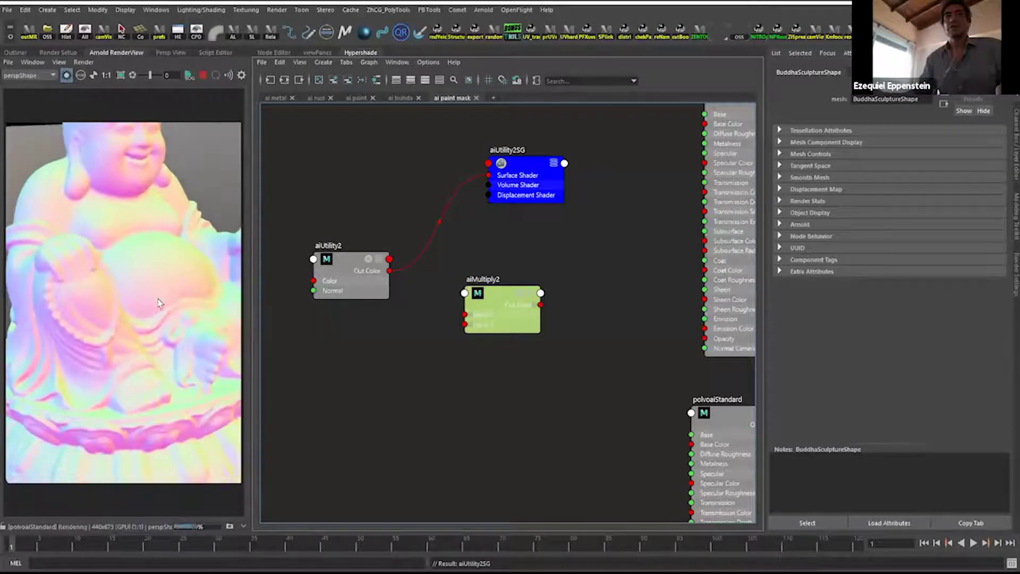
left_click_drag(149, 263, 125, 282, "alt")
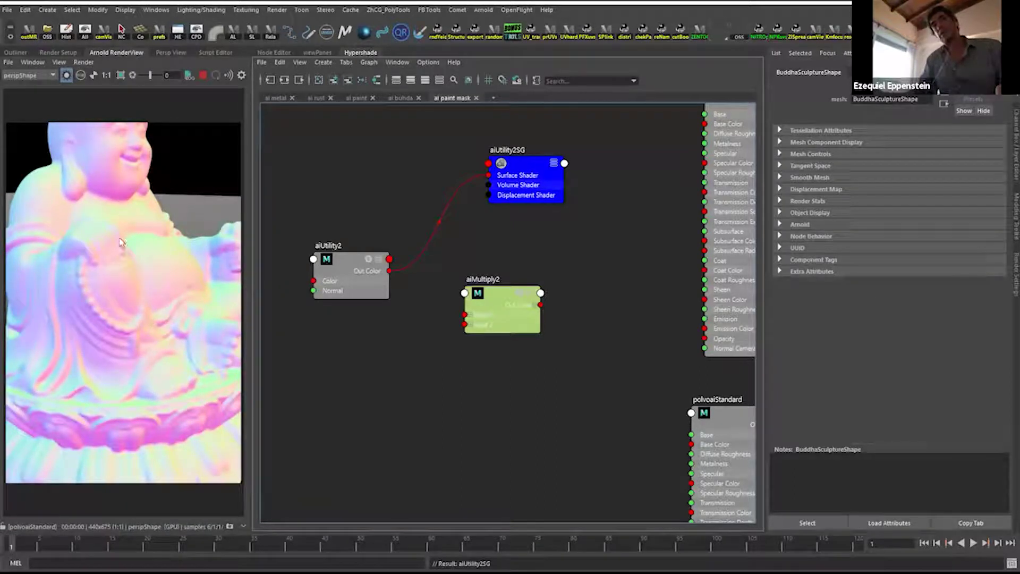
left_click_drag(176, 249, 156, 259, "alt")
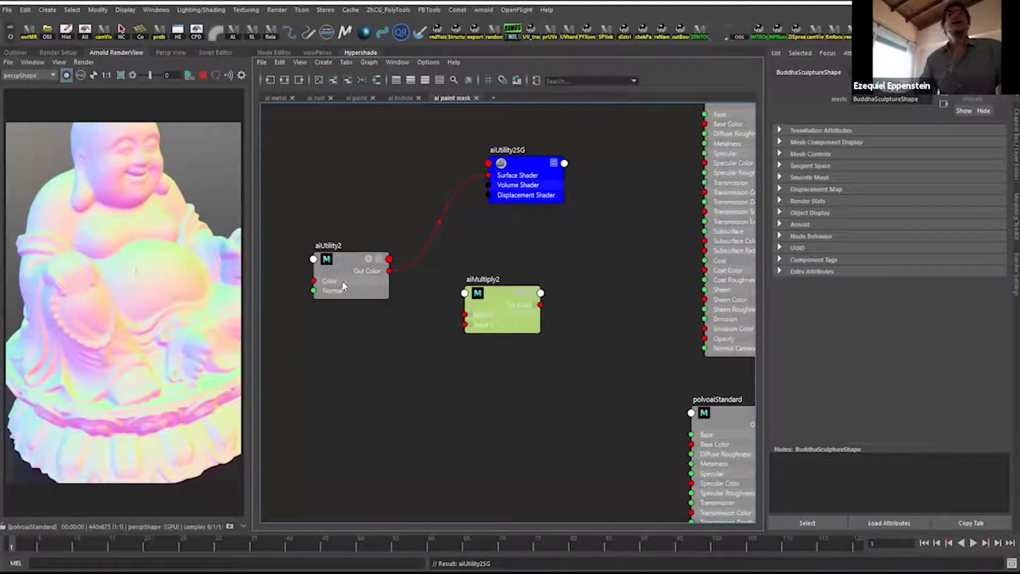
Connect the aiUtility2 out color to Input 1 of aiMultiply2 and set Input 2 to pure green.
left_click_drag(343, 264, 326, 265)
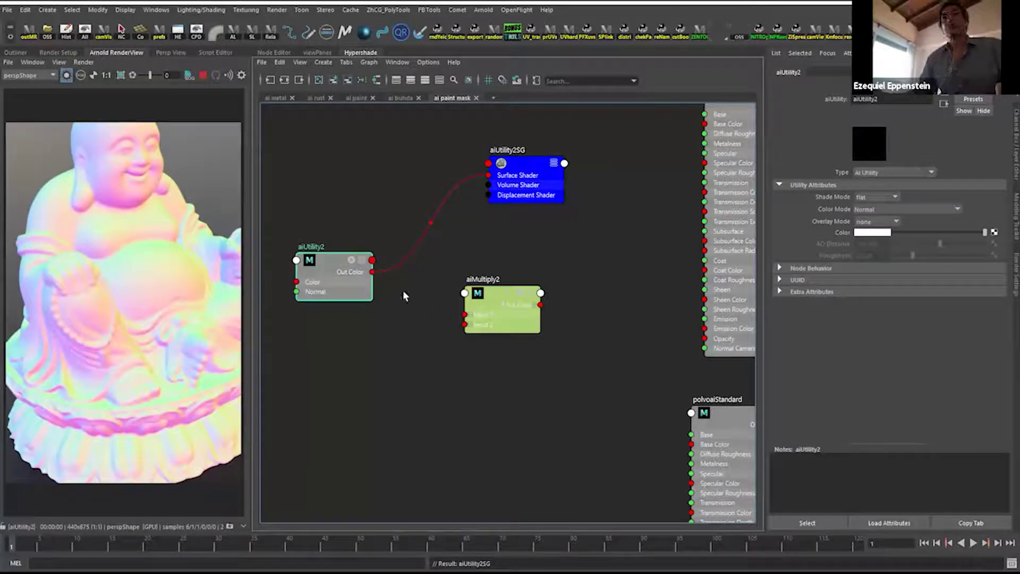
left_click_drag(372, 273, 465, 314)
left_click(491, 296)
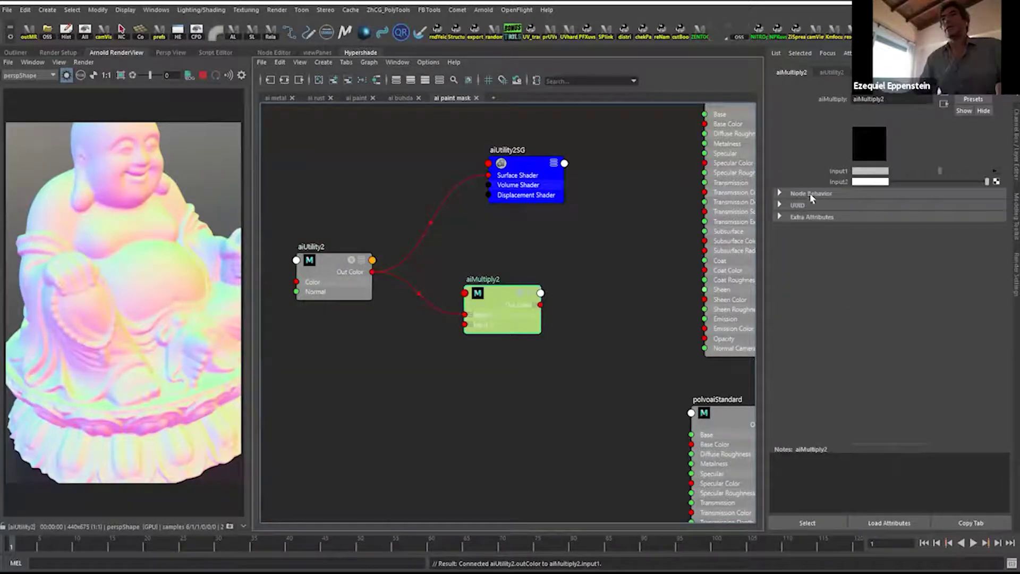
left_click(879, 182)
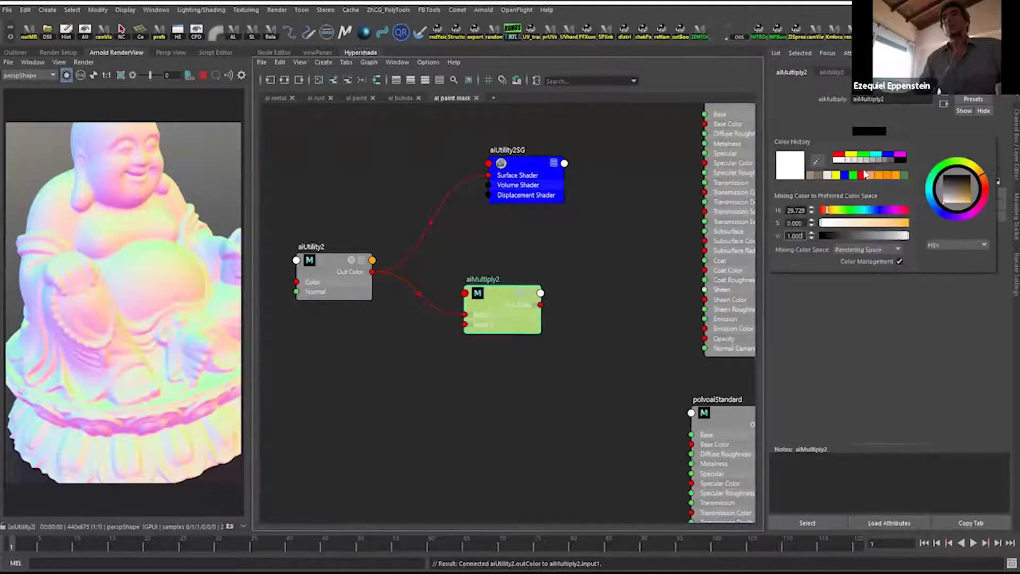
left_click(864, 155)
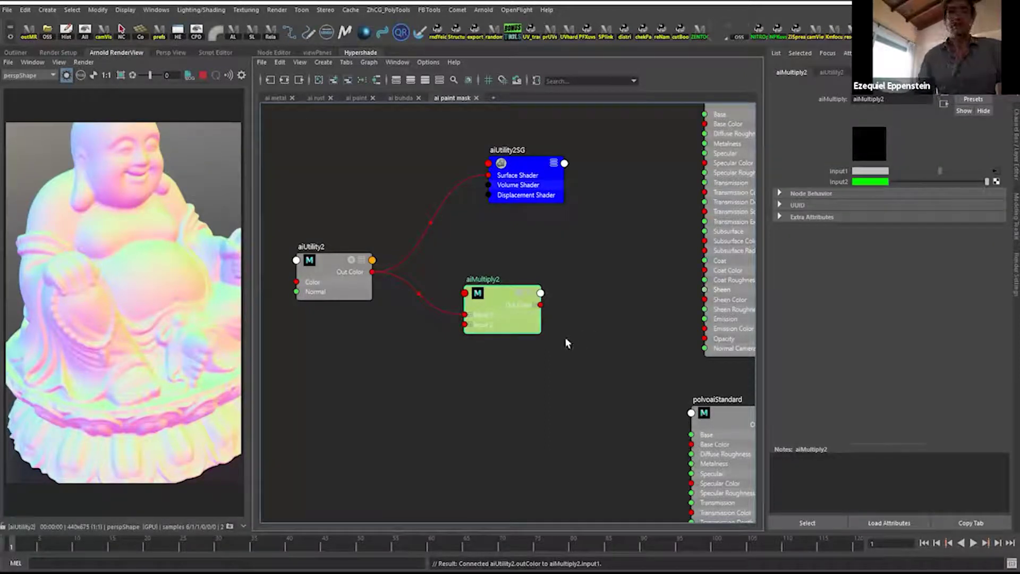
left_click_drag(495, 298, 509, 300)
Create an aiRange node beside aiMultiply2 and connect the aiMultiply2 out color to its input.
middle_click_drag(573, 353, 550, 376, "alt")
scroll(552, 374, "down", 3)
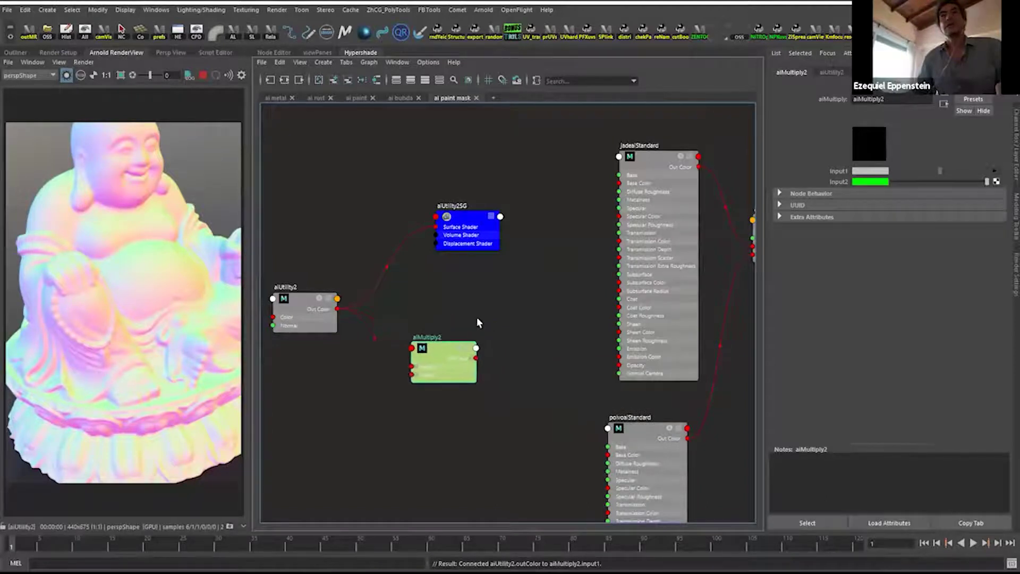
scroll(526, 369, "up", 2)
middle_click_drag(499, 376, 488, 385, "alt")
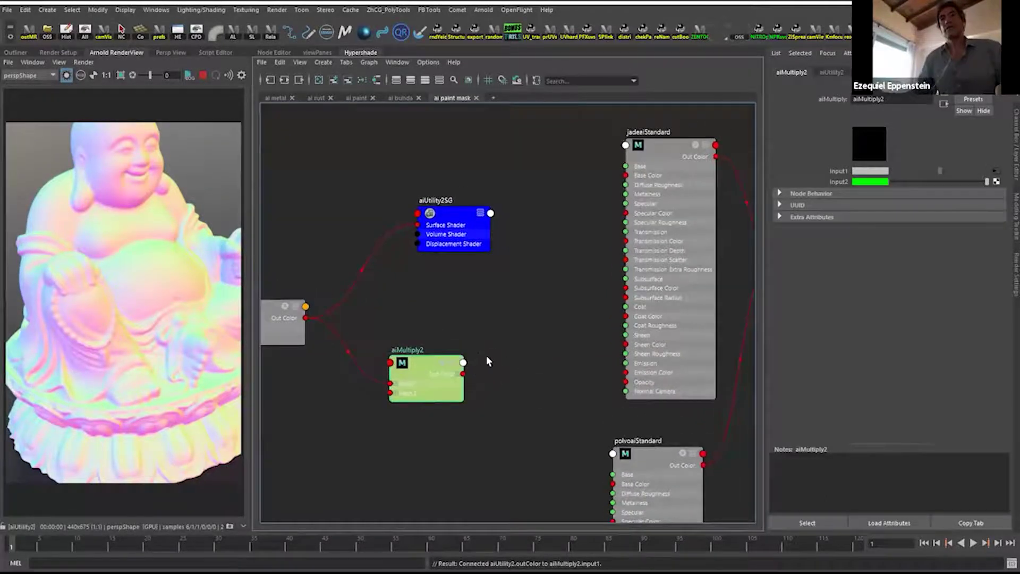
key("Tab")
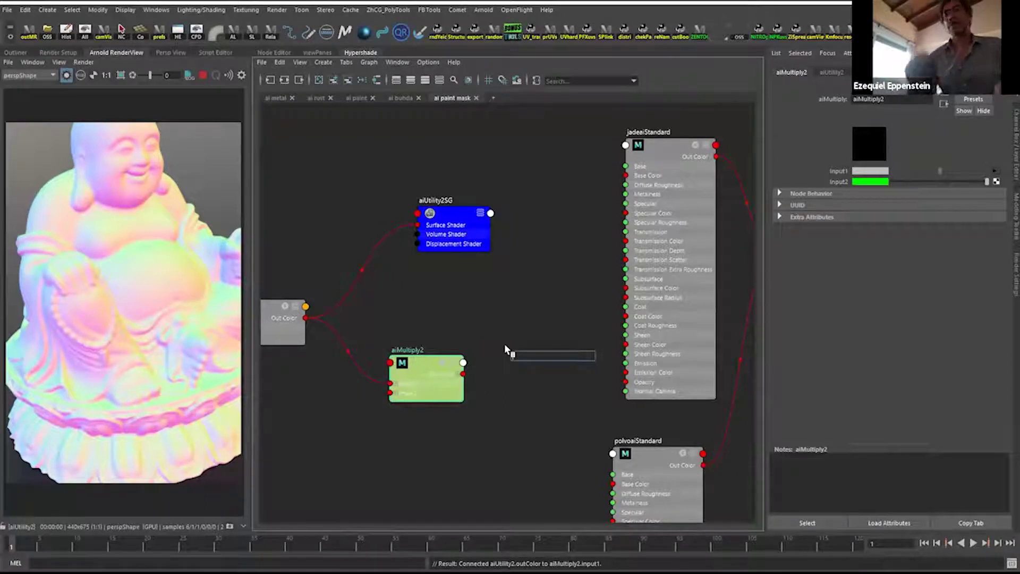
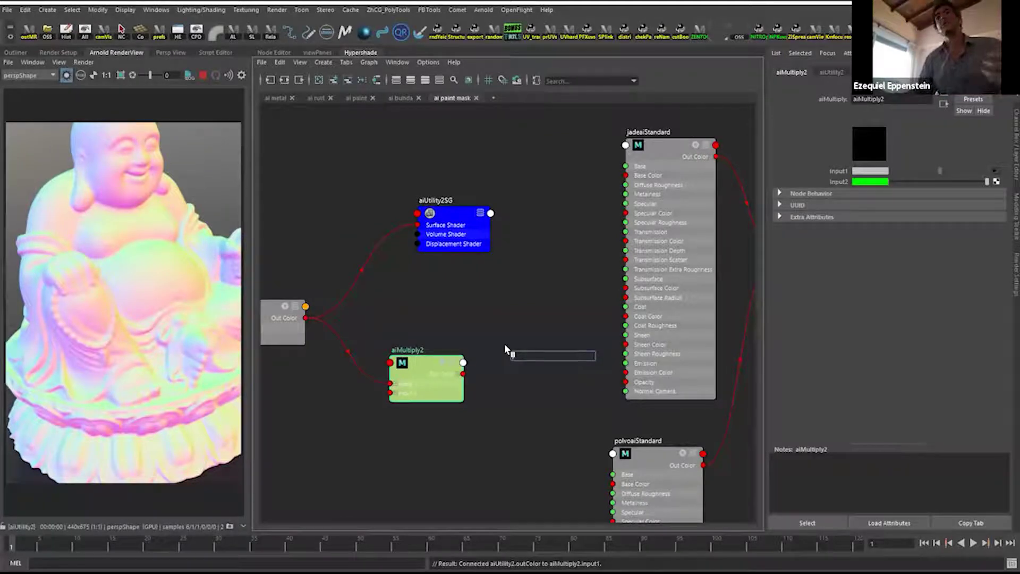
type("ai")
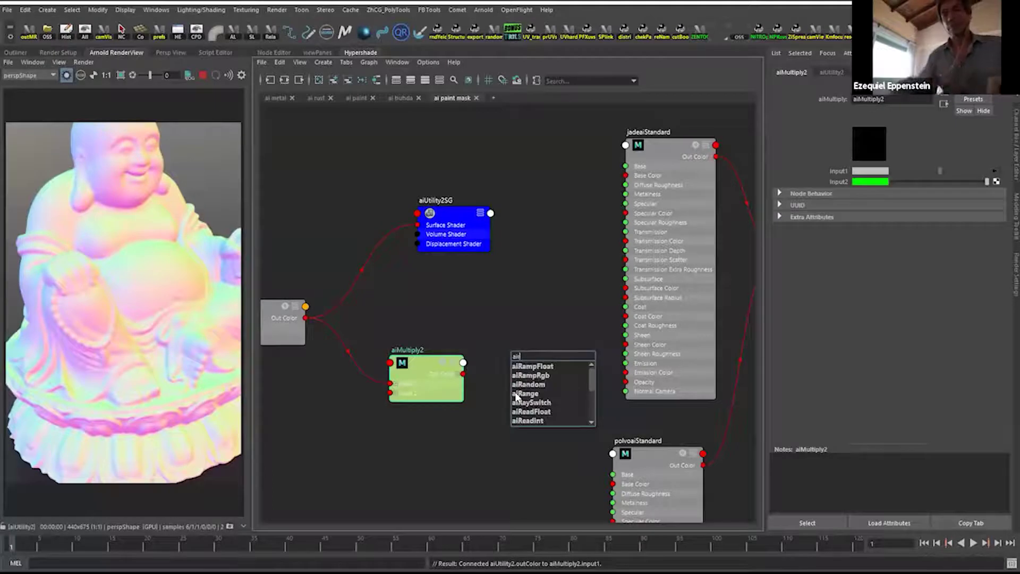
left_click(517, 394)
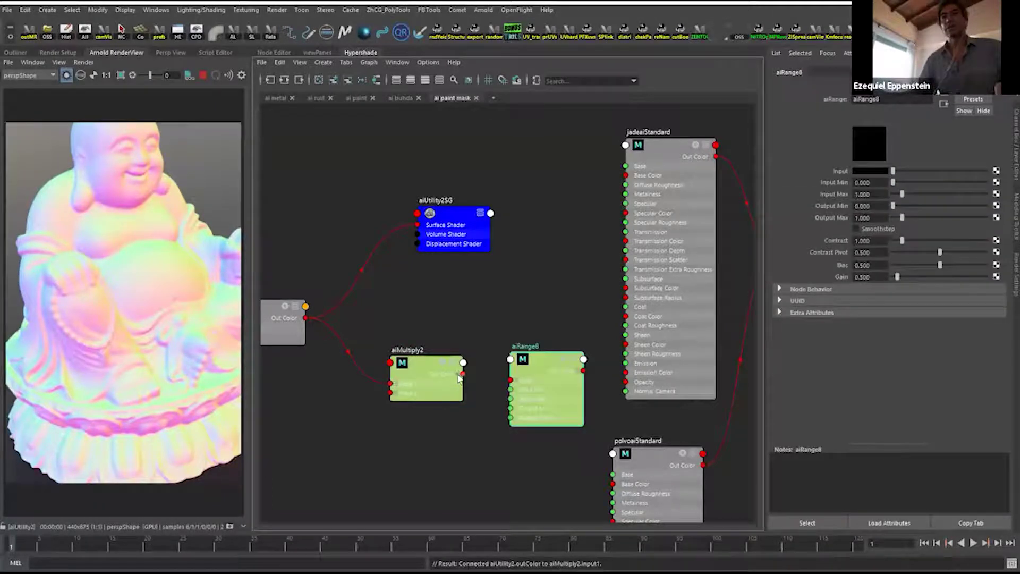
left_click_drag(462, 375, 512, 320)
Move the aiRange node farther from aiMultiply2, toward the surface shaders.
middle_click_drag(550, 348, 466, 327, "alt")
scroll(482, 359, "up", 2)
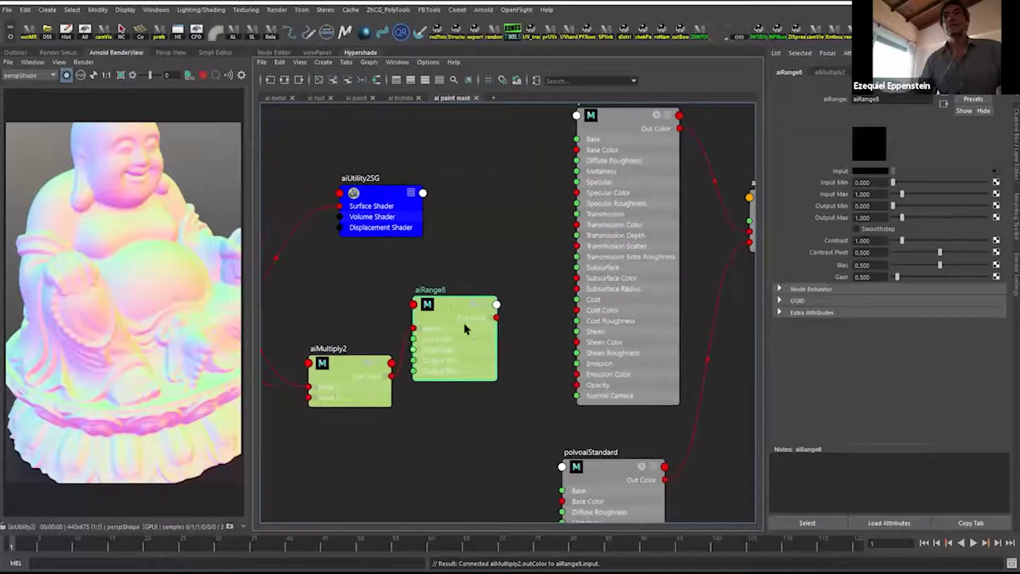
left_click_drag(467, 326, 494, 326)
key("f")
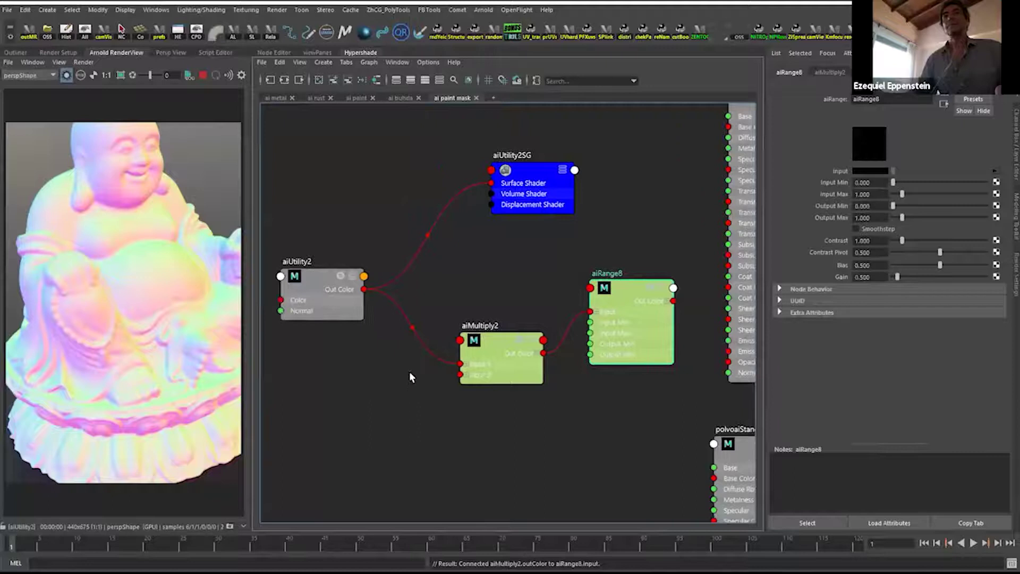
key("f")
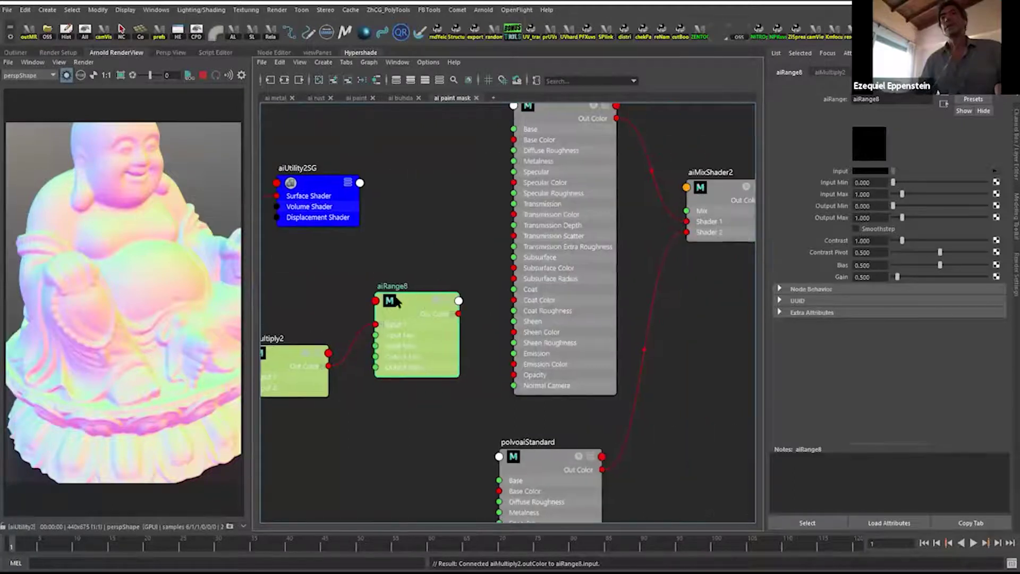
Connect the green channel of aiRange8's out color to the Mix input of aiMixShader2.
middle_click_drag(396, 302, 416, 332, "alt")
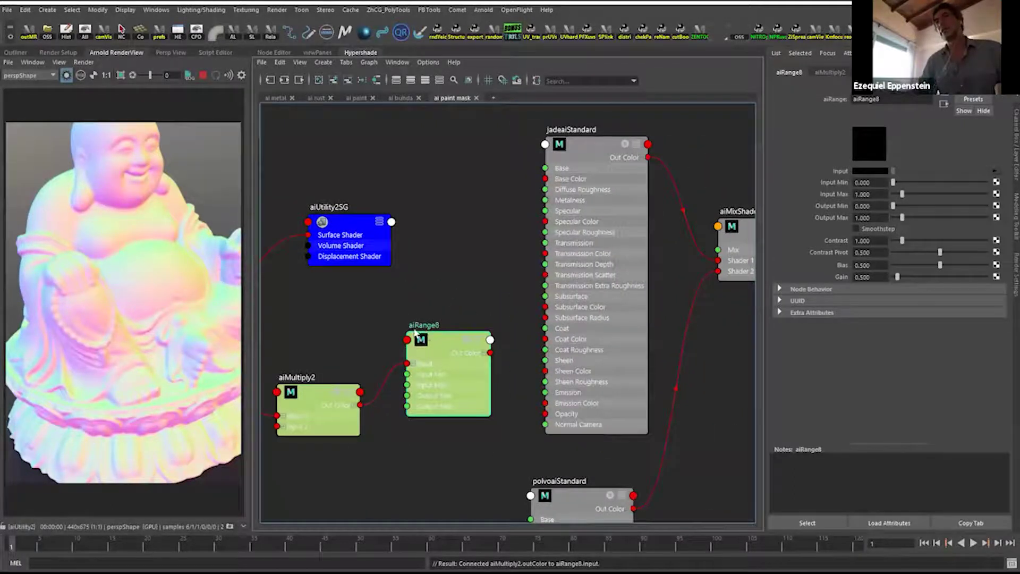
left_click(484, 352)
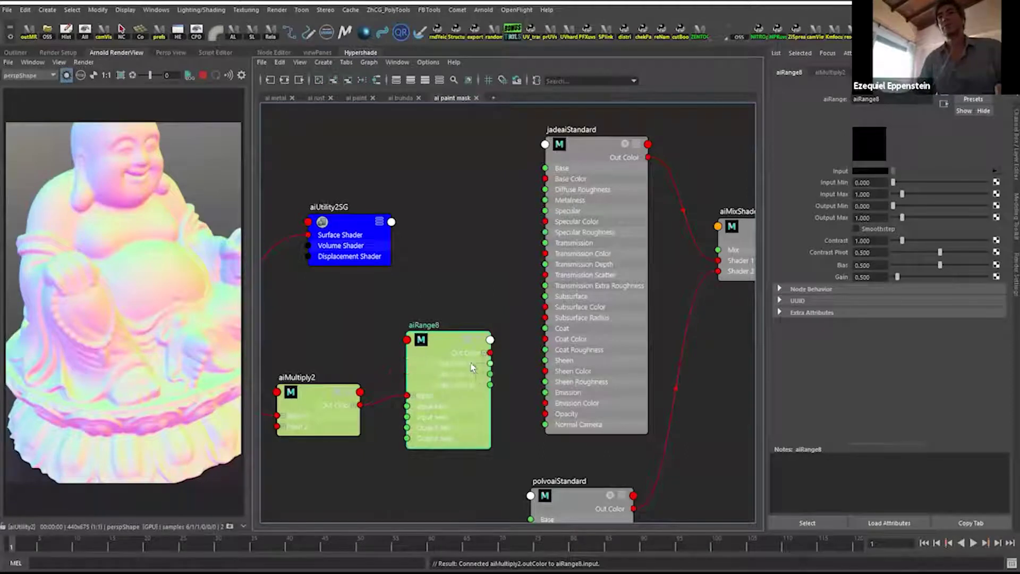
middle_click_drag(471, 374, 374, 380, "alt")
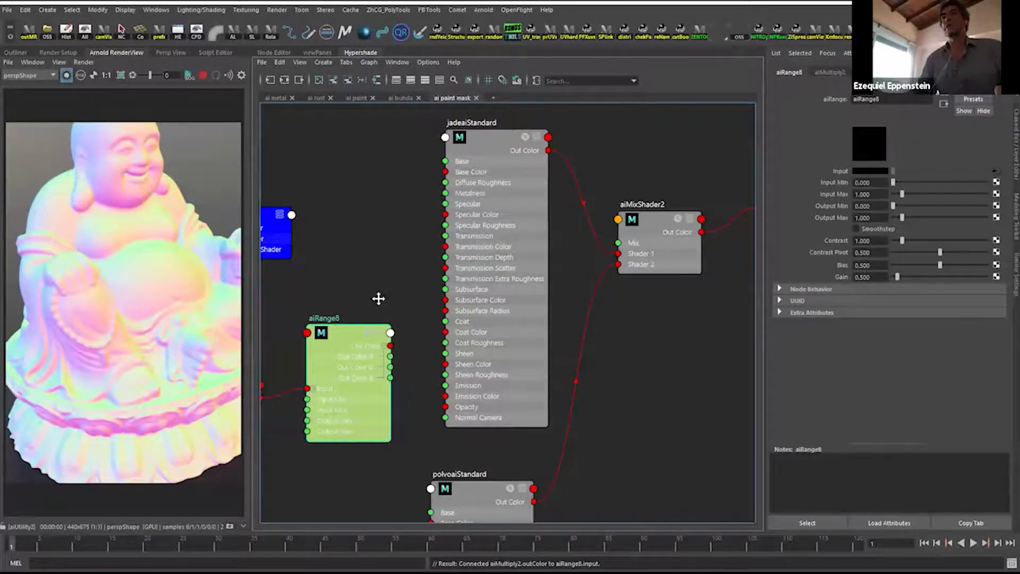
middle_click_drag(378, 299, 411, 303, "alt")
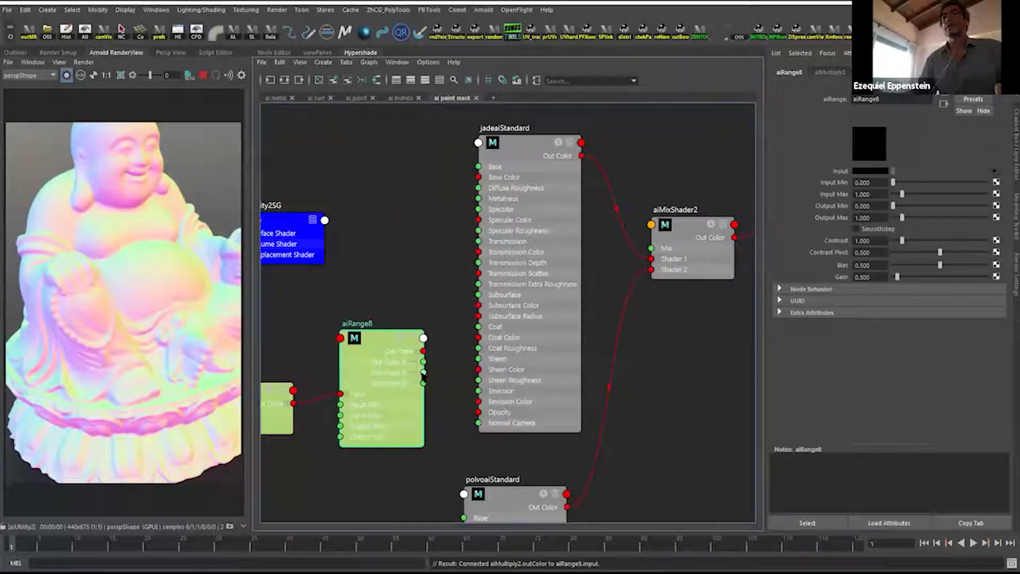
left_click_drag(423, 373, 683, 254)
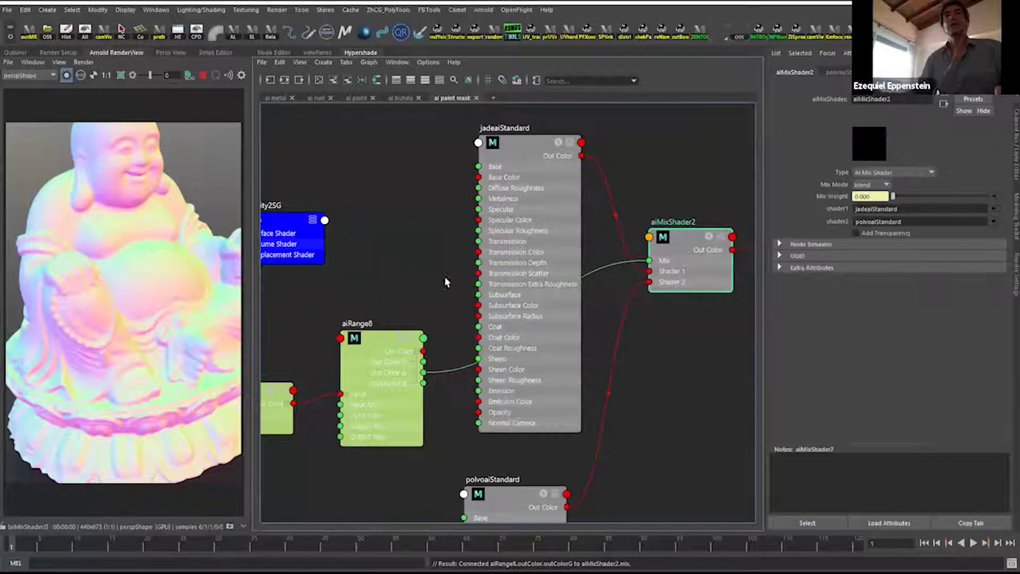
Tidy the graph by slightly repositioning the polvoaiStandard, aiRange8, aiMultiply2 and aiMixShader2 nodes.
scroll(445, 281, "down", 2)
middle_click_drag(487, 425, 512, 372, "alt")
left_click_drag(518, 389, 536, 380)
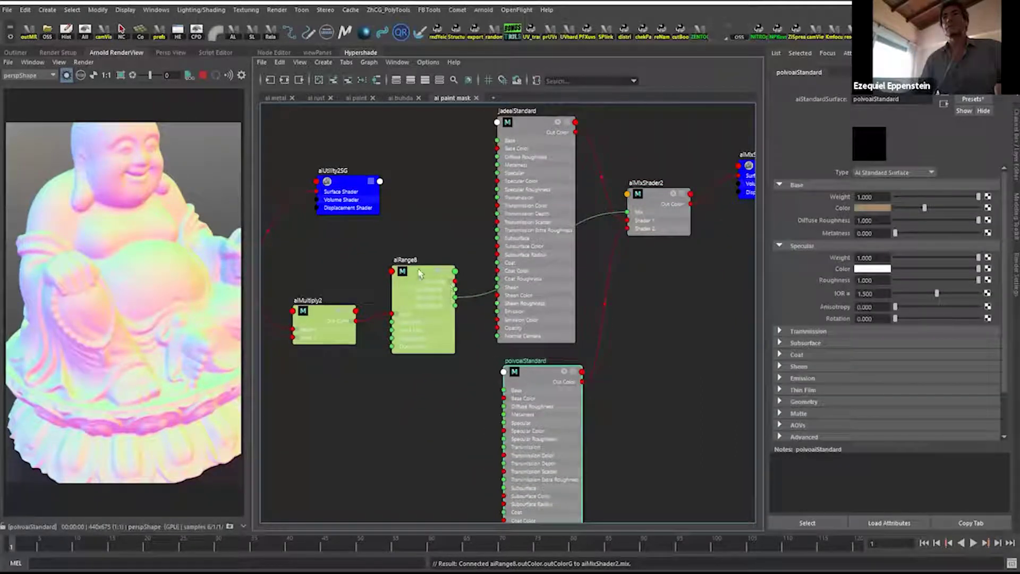
left_click_drag(424, 297, 423, 307)
left_click_drag(335, 319, 343, 322)
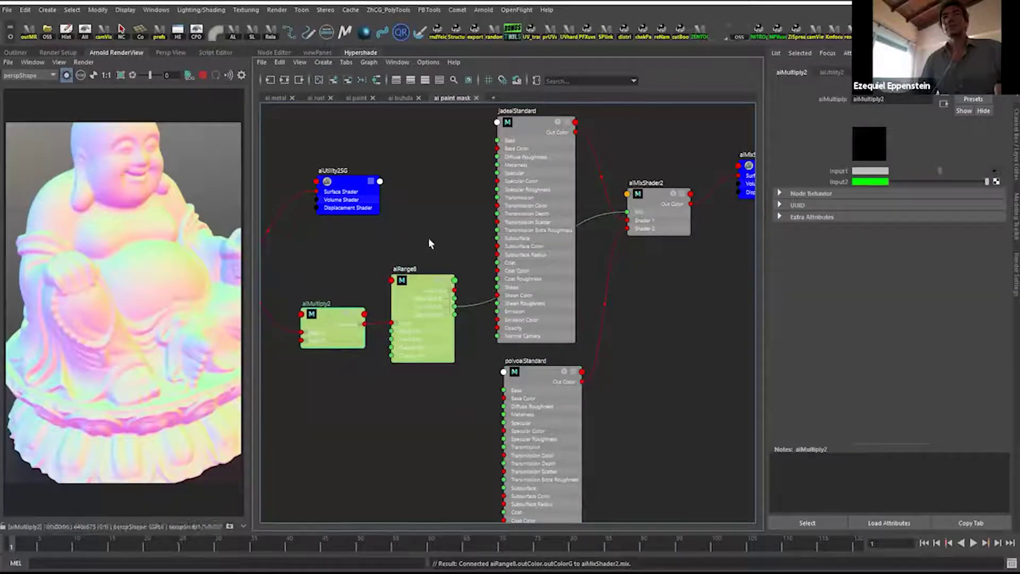
left_click_drag(667, 204, 661, 221)
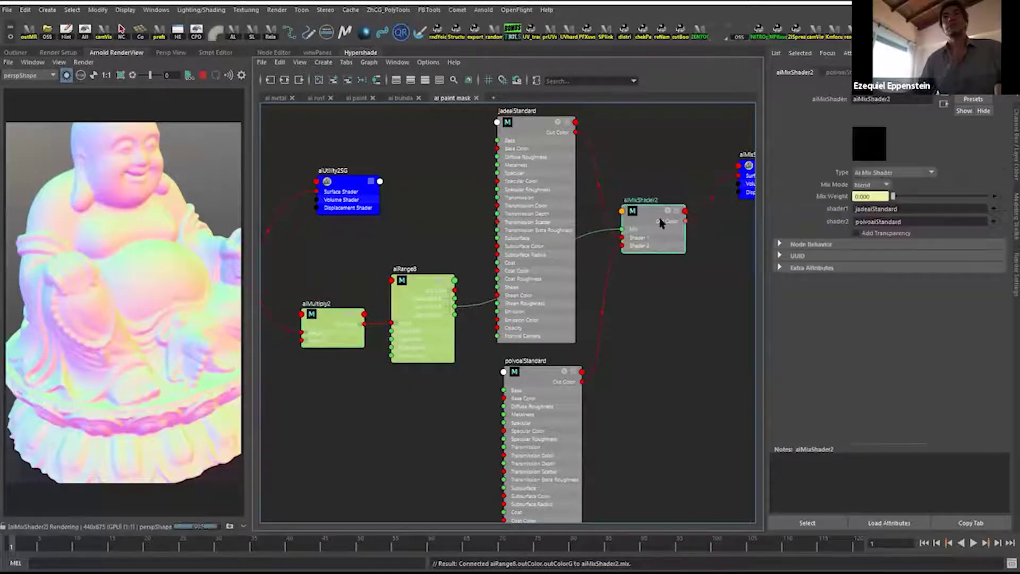
Assign aiMixShader2 to the Buddha sculpture and examine the mixed material in the render up close.
middle_click_drag(632, 291, 548, 341, "alt")
left_click(528, 251)
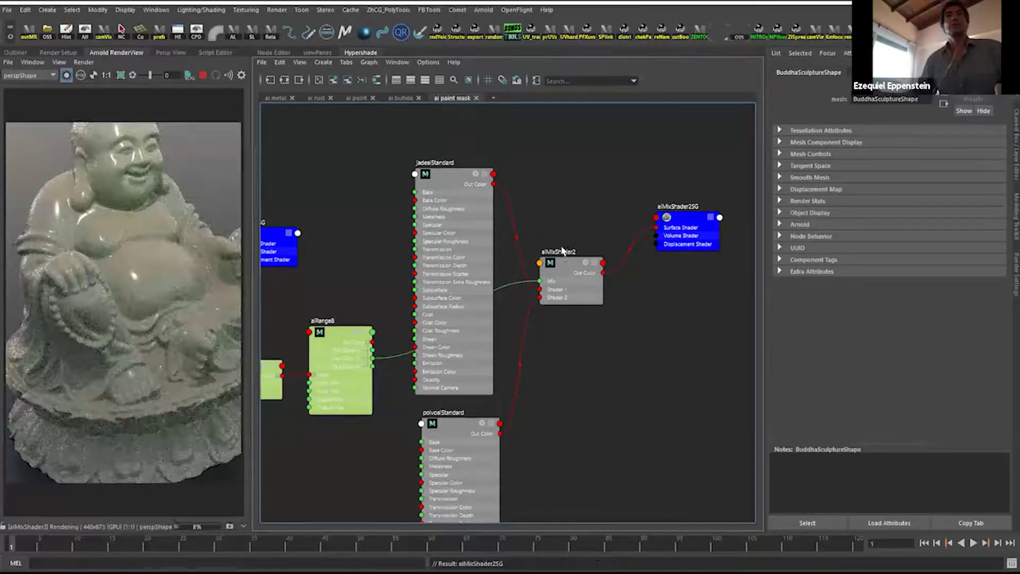
left_click_drag(126, 301, 94, 305, "alt")
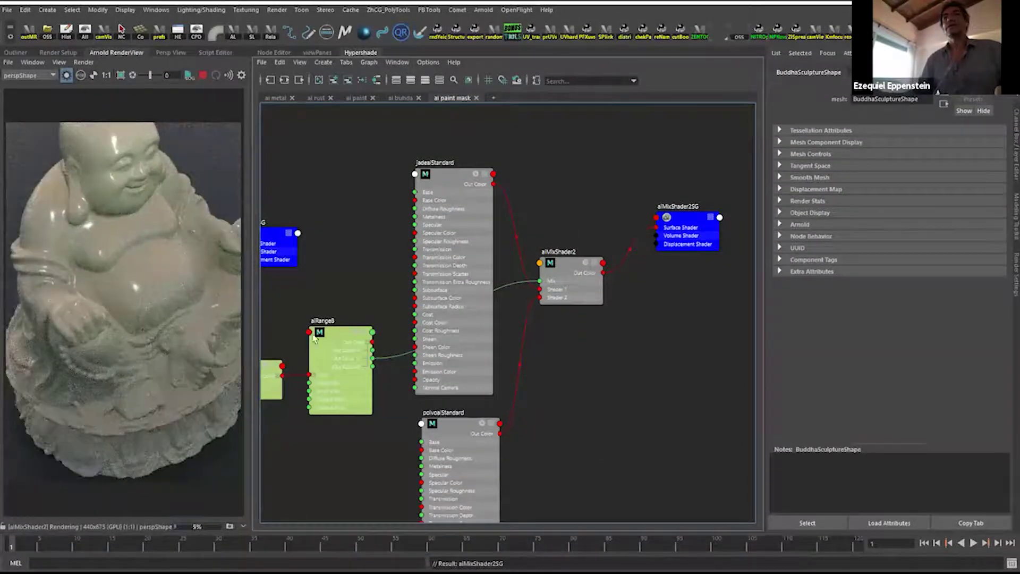
scroll(102, 287, "up", 3)
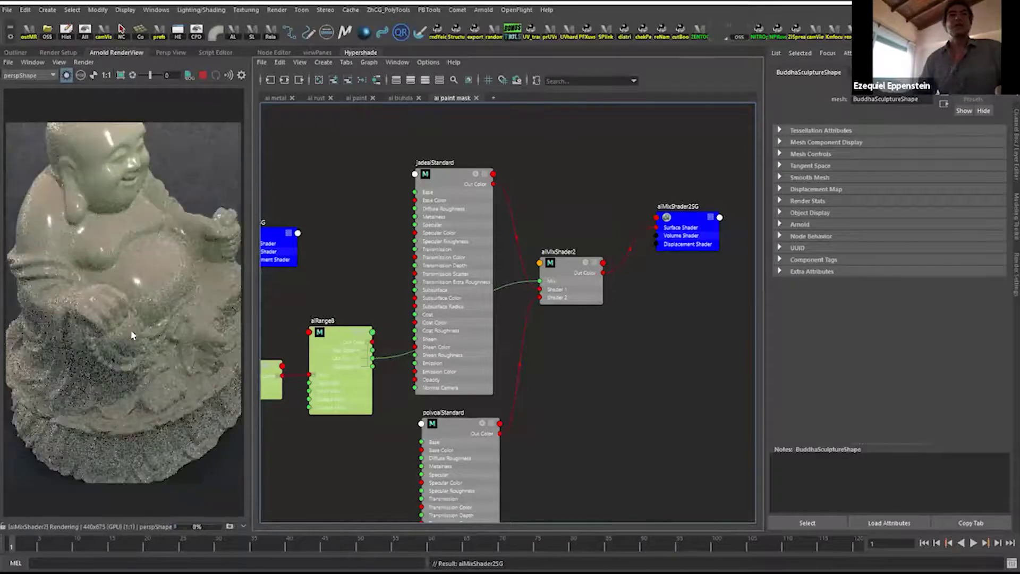
Spread aiMultiply2 and aiRange8 apart in the graph, with aiRange8 placed lower than aiMultiply2.
middle_click_drag(375, 379, 503, 335, "alt")
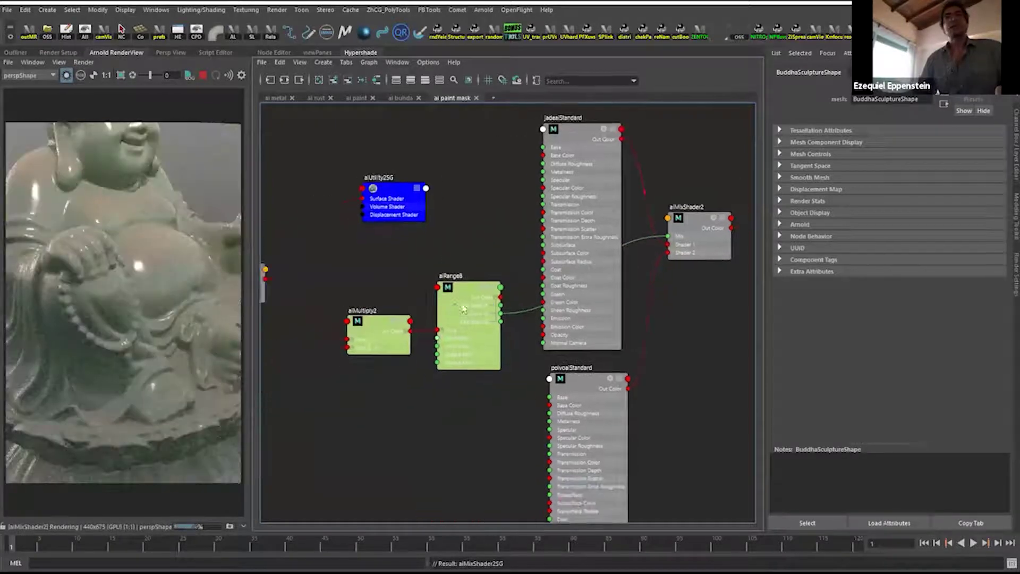
left_click_drag(461, 311, 385, 326)
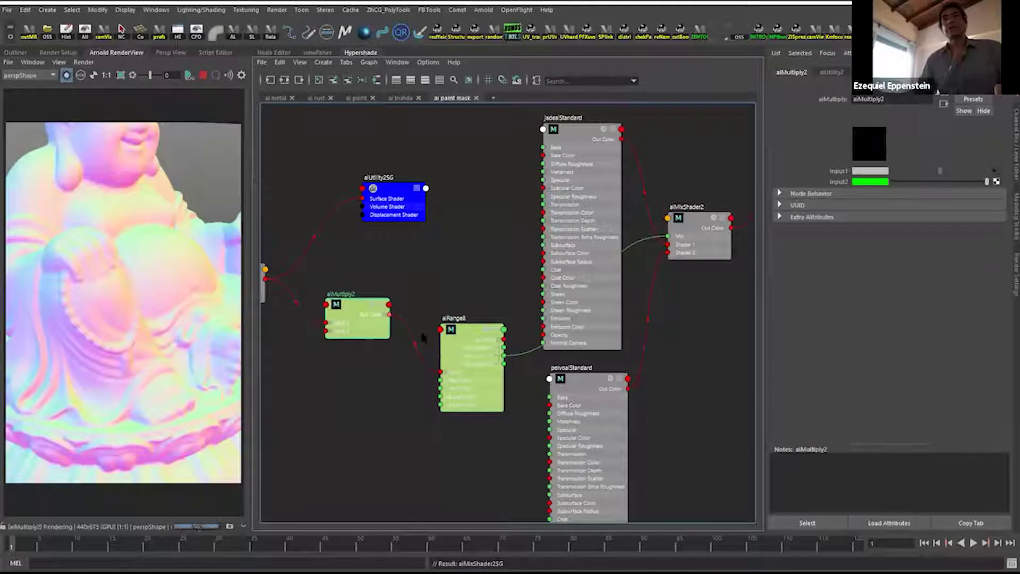
left_click_drag(463, 336, 455, 350)
left_click_drag(390, 313, 430, 386)
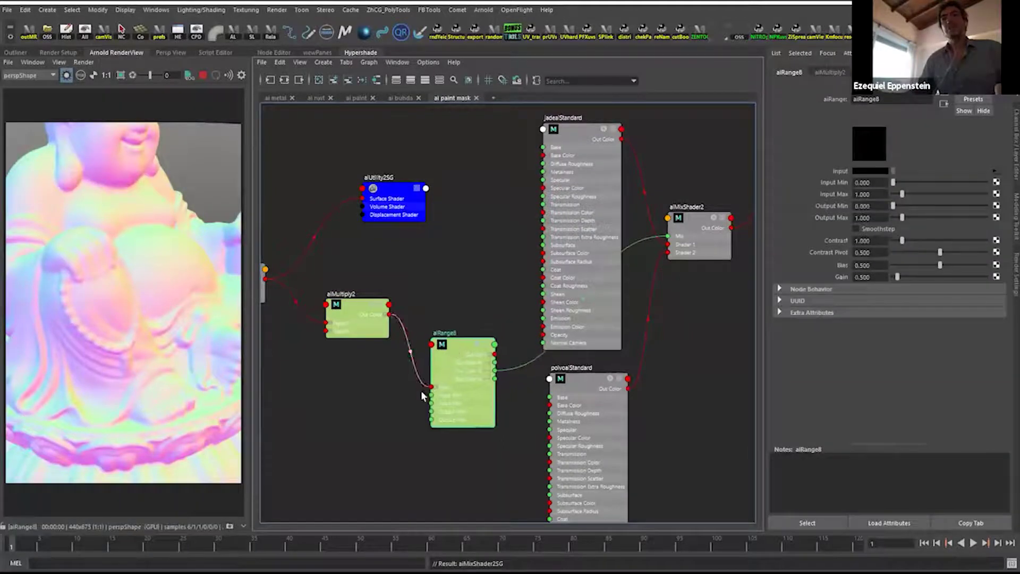
Connect the green channel of aiMultiply2's out color directly to the Mix input of aiMixShader2.
left_click(384, 314)
left_click(384, 316)
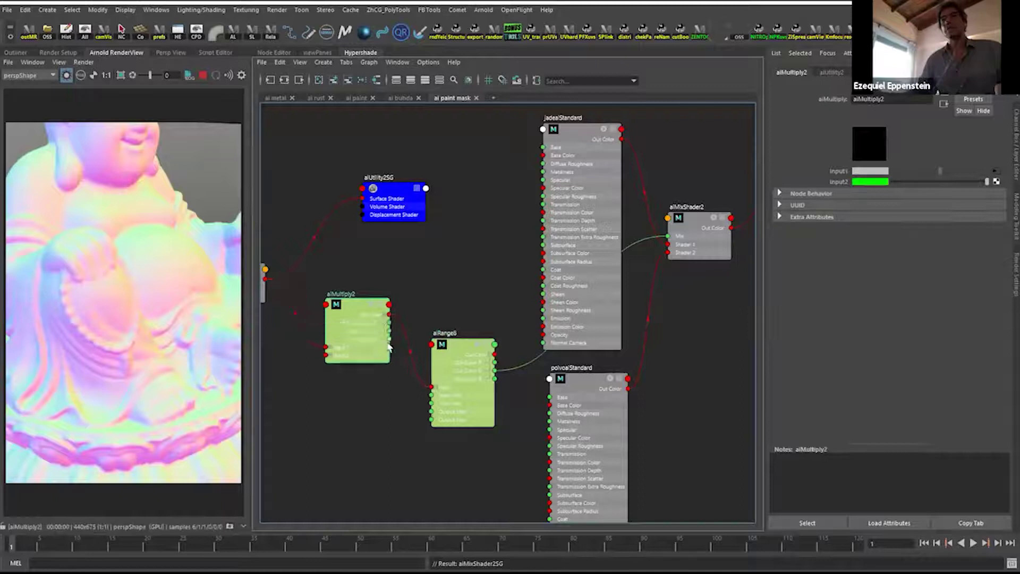
left_click_drag(389, 331, 682, 224)
middle_click_drag(487, 244, 323, 266, "alt")
mouse_move(538, 257)
left_mouse_down()
mouse_move(532, 273)
mouse_move(535, 260)
left_mouse_up()
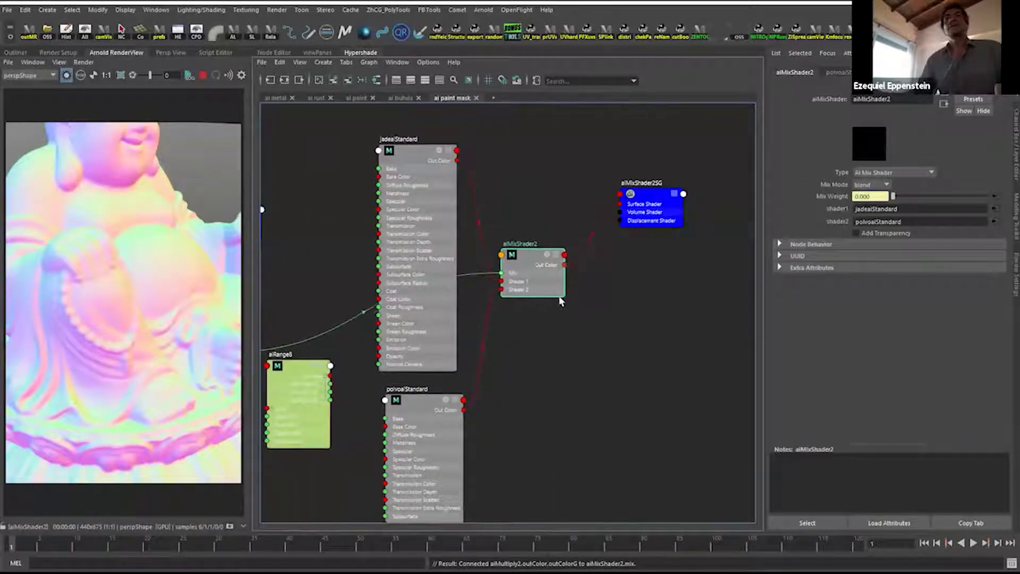
Try to assign aiMixShader2 to the Buddha sculpture.
left_click(598, 342)
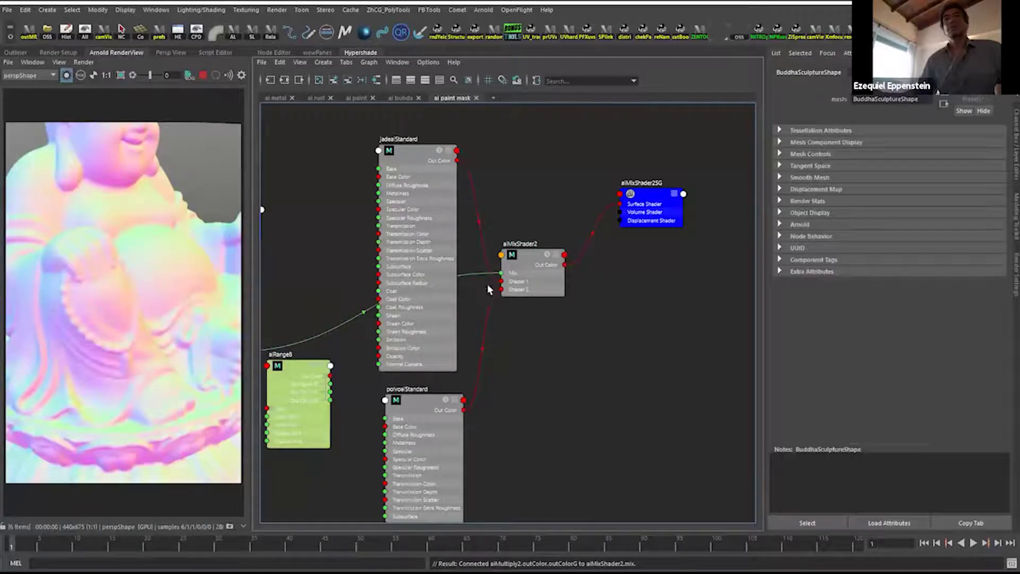
left_click(525, 255)
right_click_drag(525, 255, 518, 231)
middle_click_drag(531, 350, 687, 316, "alt")
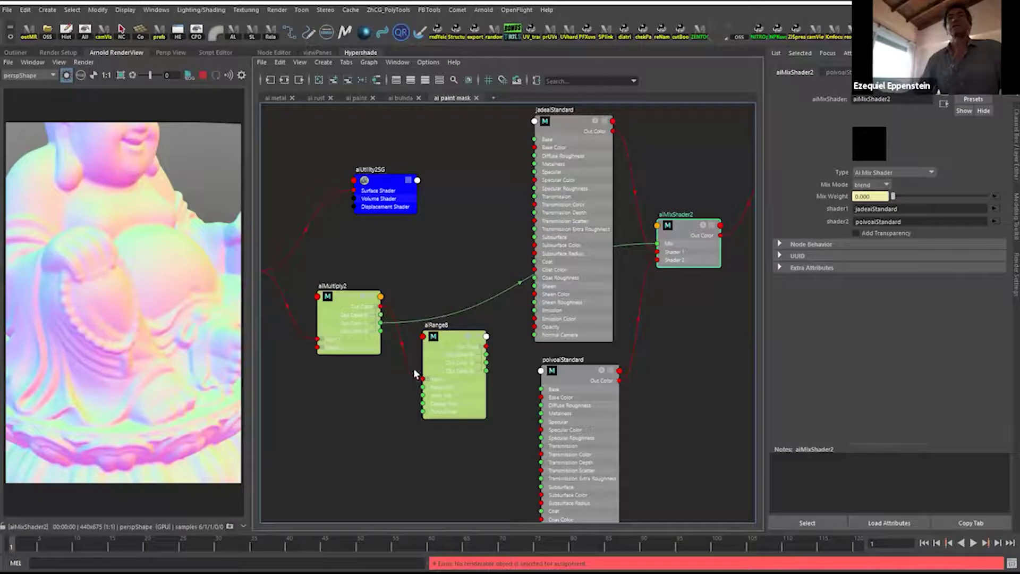
Remove the direct aiMultiply2 link to the mix and reconnect aiRange8's green out color to aiMixShader2's Mix input.
left_click(484, 301)
key("Delete")
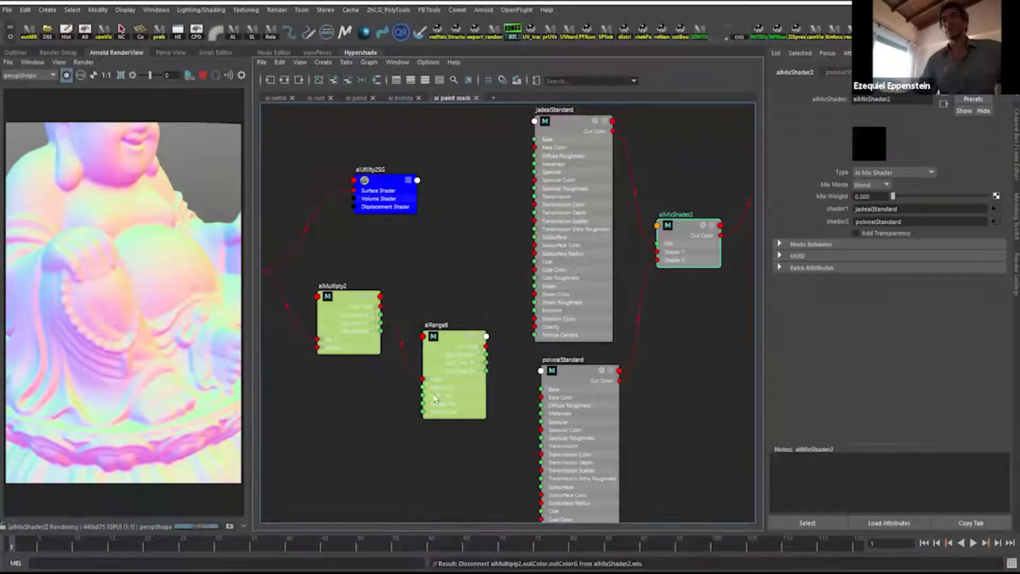
left_click_drag(455, 354, 656, 243)
middle_click_drag(693, 348, 551, 371, "alt")
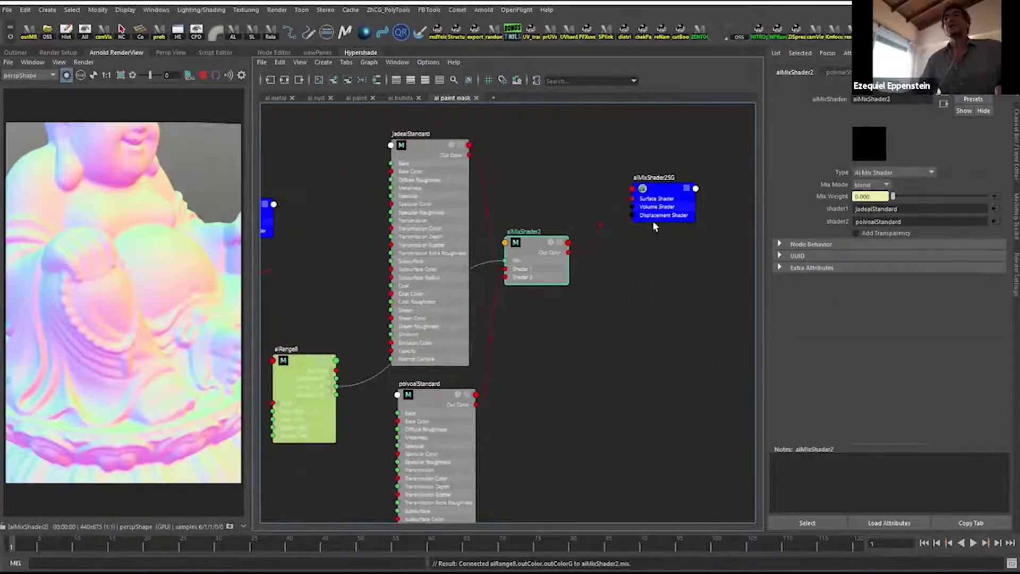
Reassign aiMixShader2 to the Buddha sculpture and restart the Arnold render.
left_click(658, 196)
left_click_drag(536, 250, 563, 242)
left_click(173, 205)
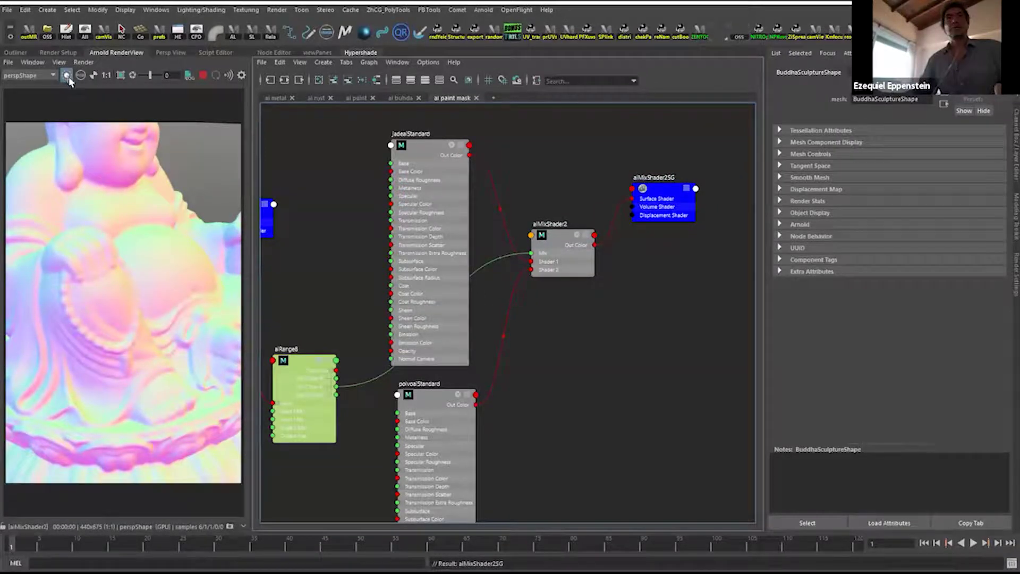
left_click(203, 75)
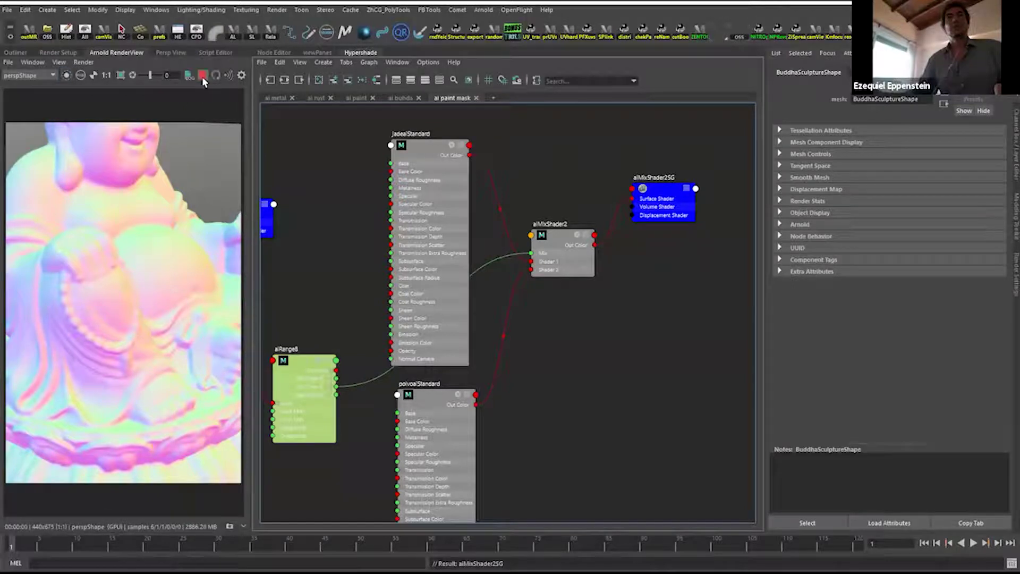
left_click(85, 63)
left_click(106, 140)
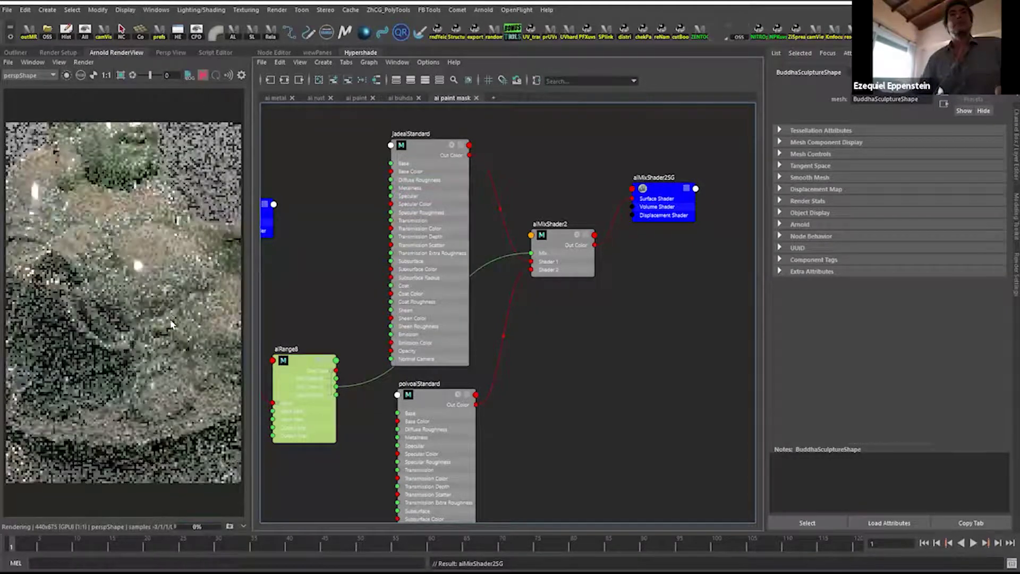
Set aiRange8's Output Min to 0.170 and enable Smoothstep.
middle_click_drag(498, 314, 627, 297, "alt")
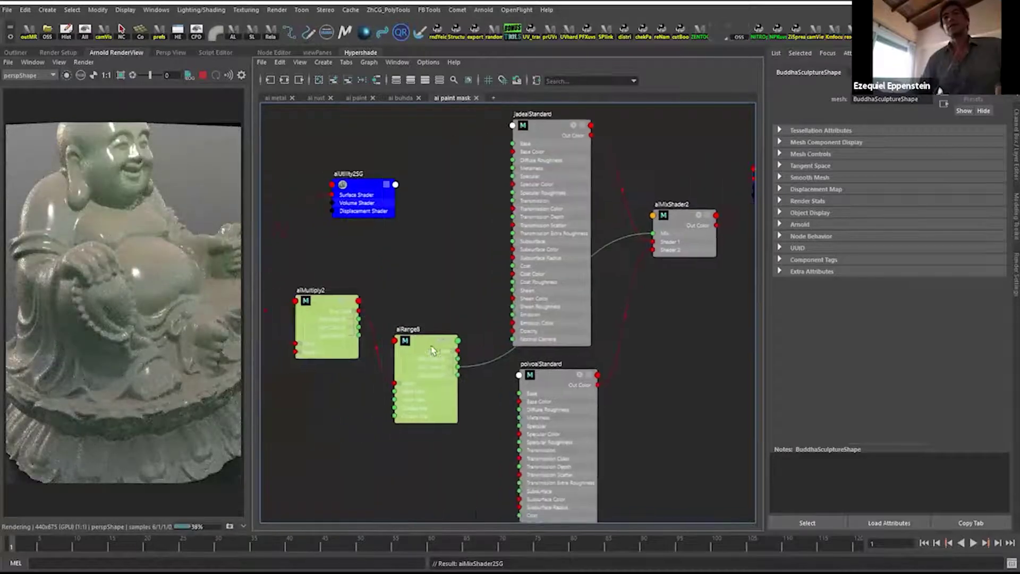
left_click_drag(424, 367, 443, 345)
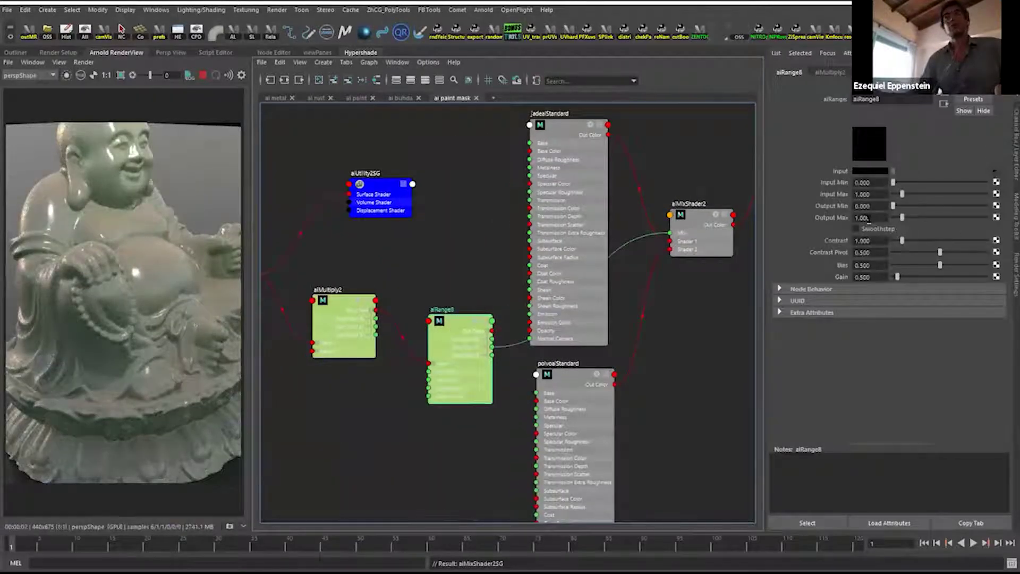
right_click_drag(103, 261, 127, 287, "alt")
left_click_drag(862, 206, 883, 206, "ctrl")
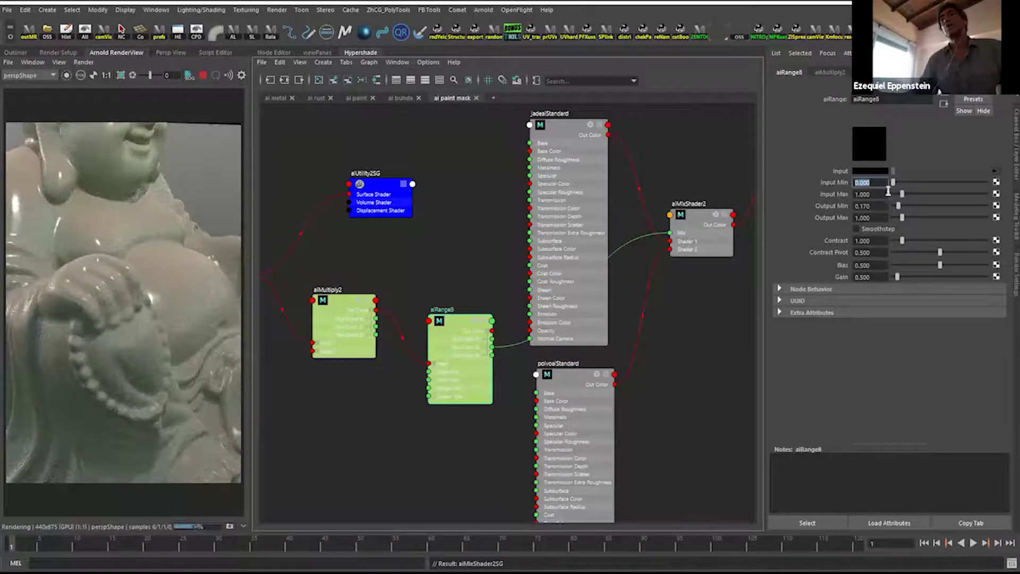
double_click(876, 206)
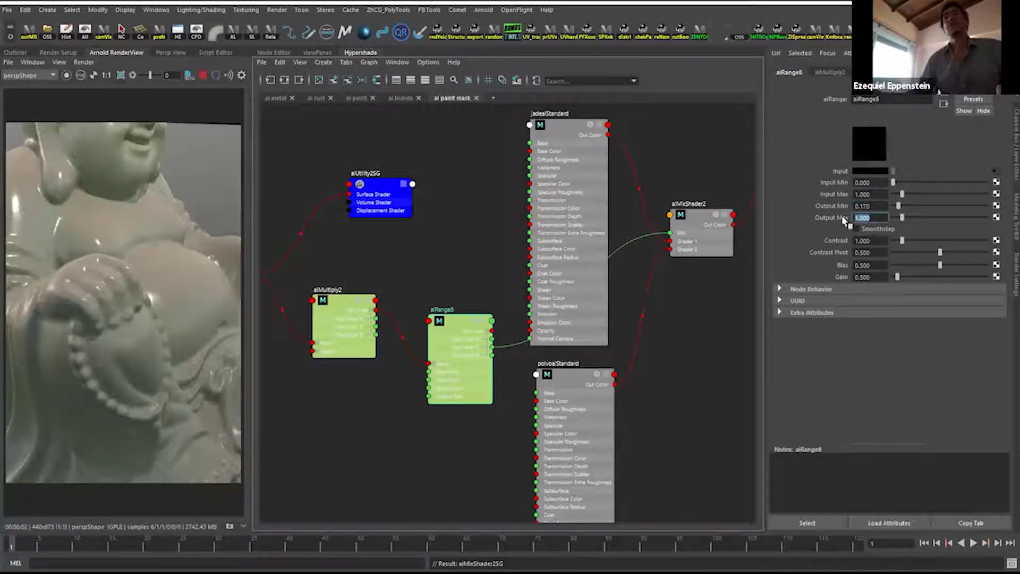
double_click(876, 193)
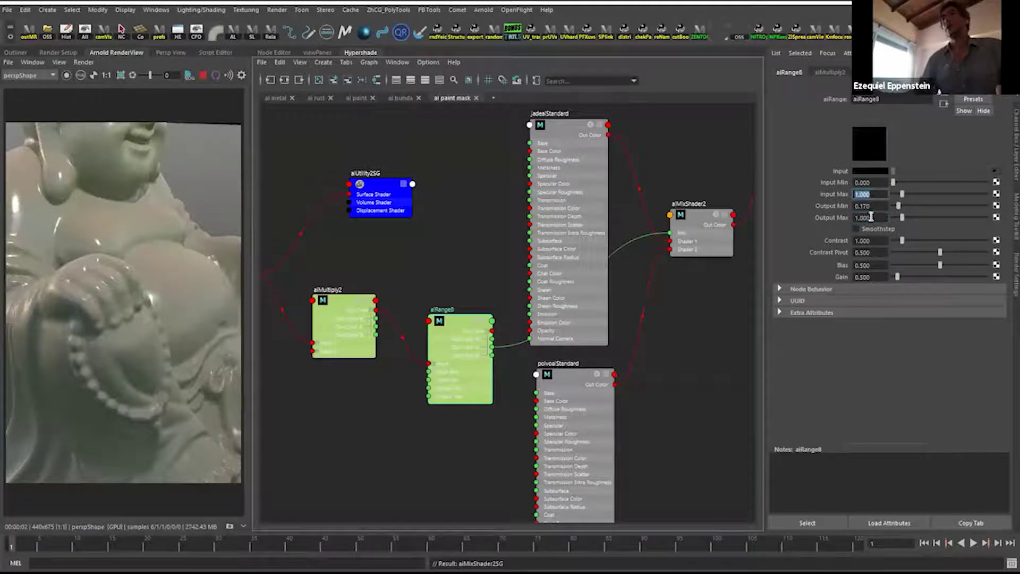
left_click(869, 229)
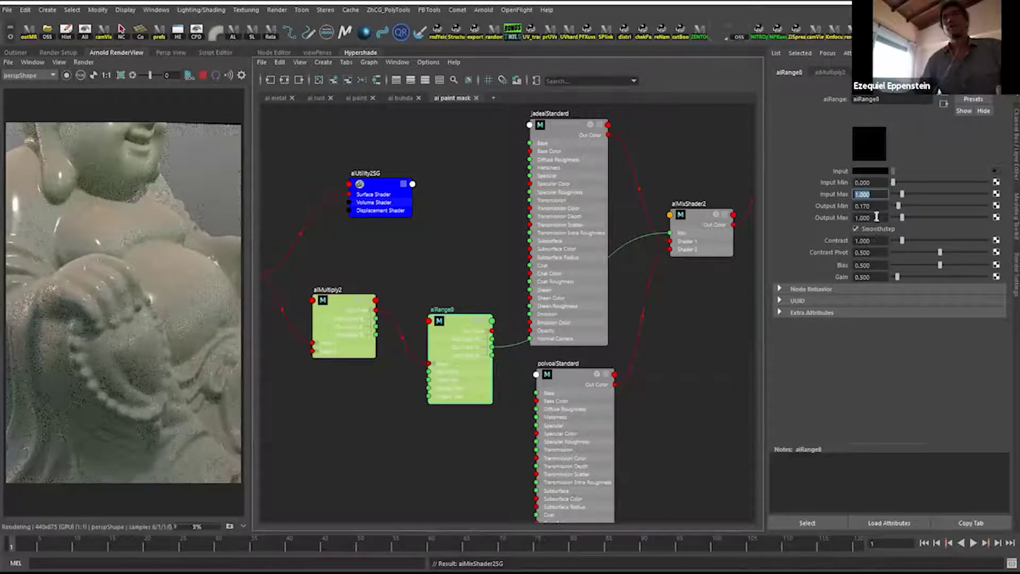
Set aiRange8's Output Max to 0.750, Output Min to 0 and Input Max to 1.290.
left_click_drag(873, 218, 829, 220, "ctrl")
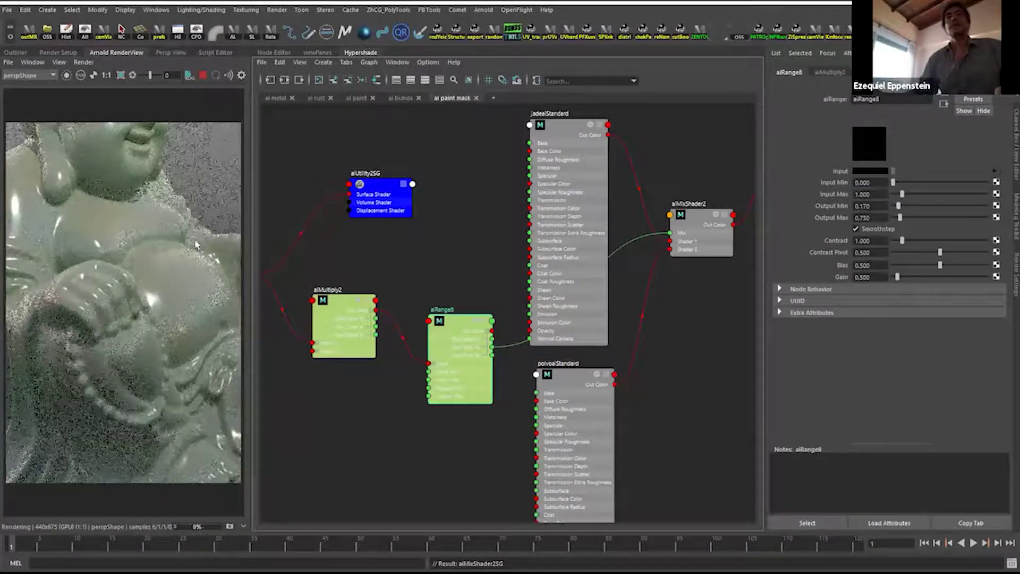
mouse_move(843, 212)
left_mouse_down("ctrl")
mouse_move(868, 210)
mouse_move(832, 203)
left_mouse_up("ctrl")
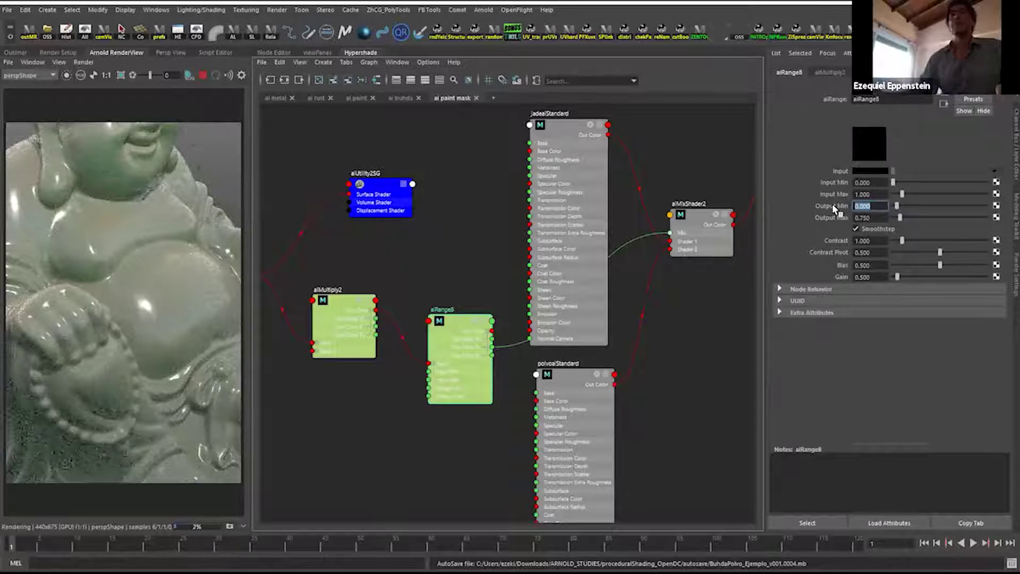
left_click_drag(884, 195, 886, 196, "ctrl")
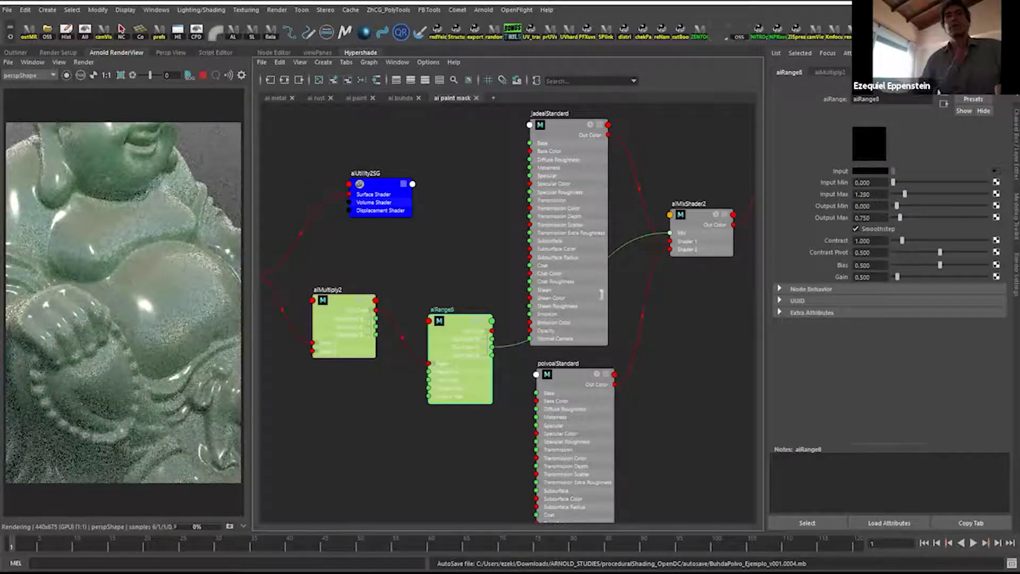
Set aiRange8's Contrast to 1.260, Bias to 0.240 and Output Max to 1.240, checking the dust on the Buddha.
left_click_drag(869, 240, 856, 276, "ctrl")
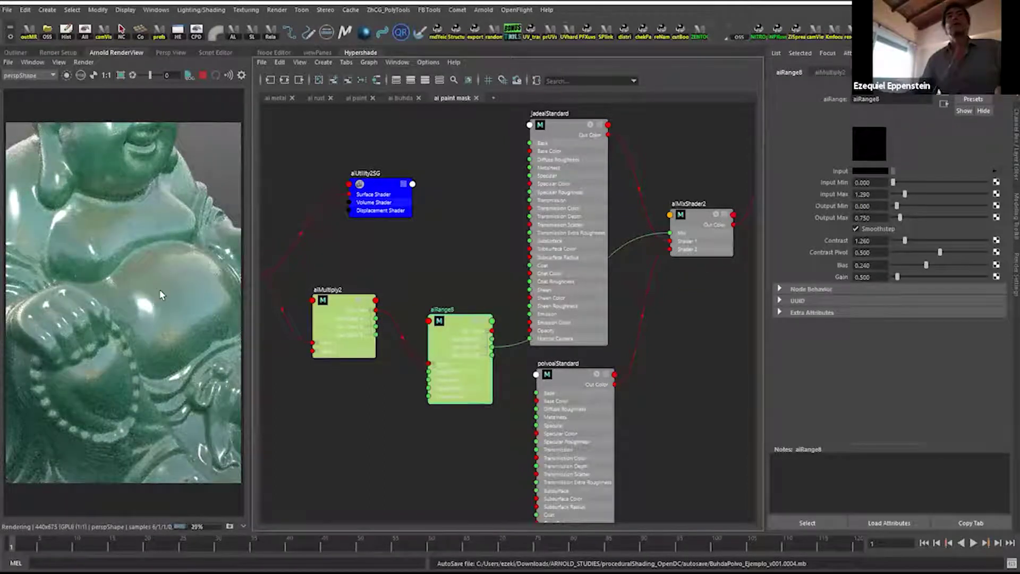
left_click_drag(124, 304, 115, 286, "alt")
left_click_drag(900, 217, 904, 218)
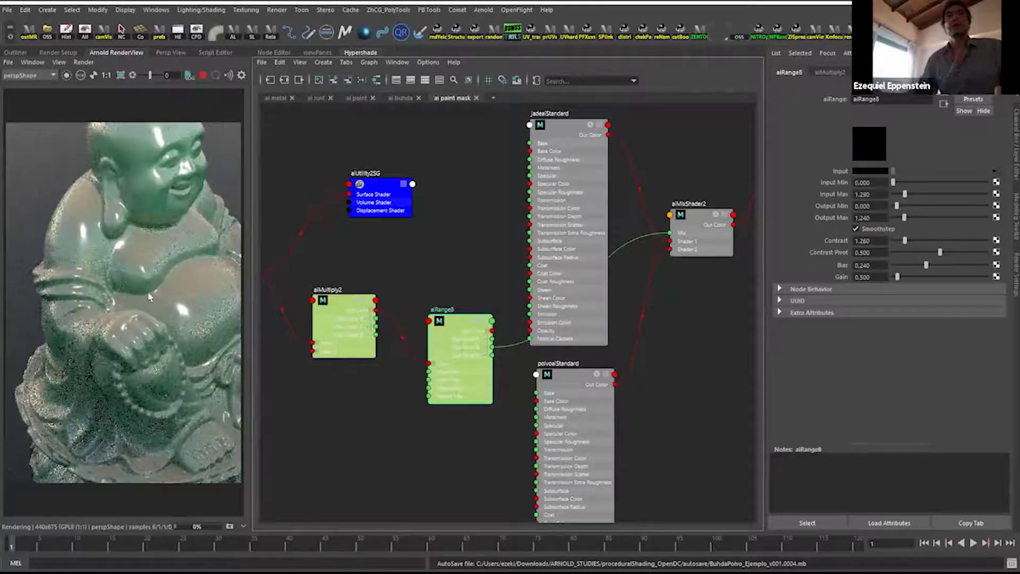
scroll(151, 298, "up", 3)
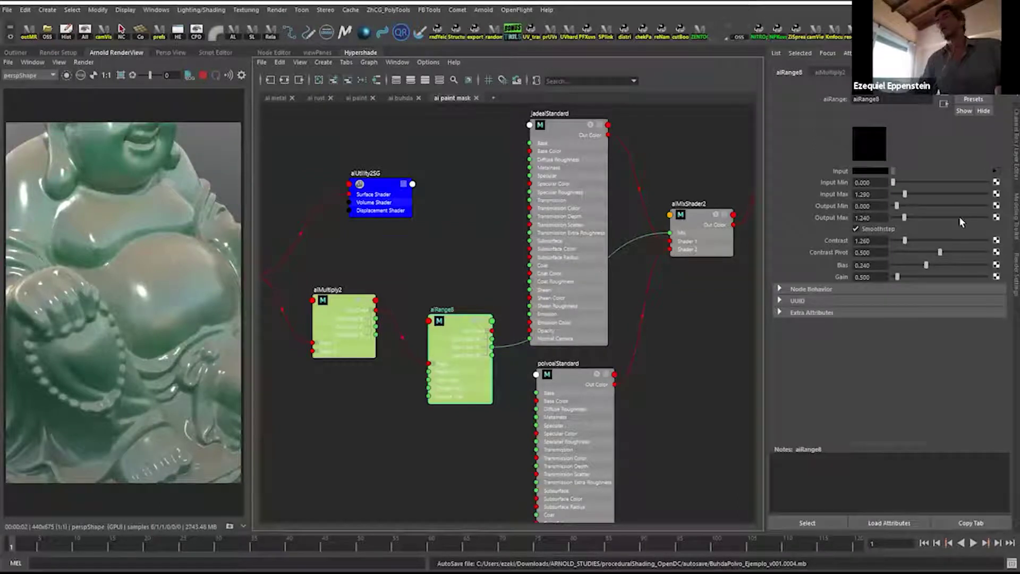
Set aiRange8's Gain to 0.717 and Contrast to 1.
double_click(866, 279)
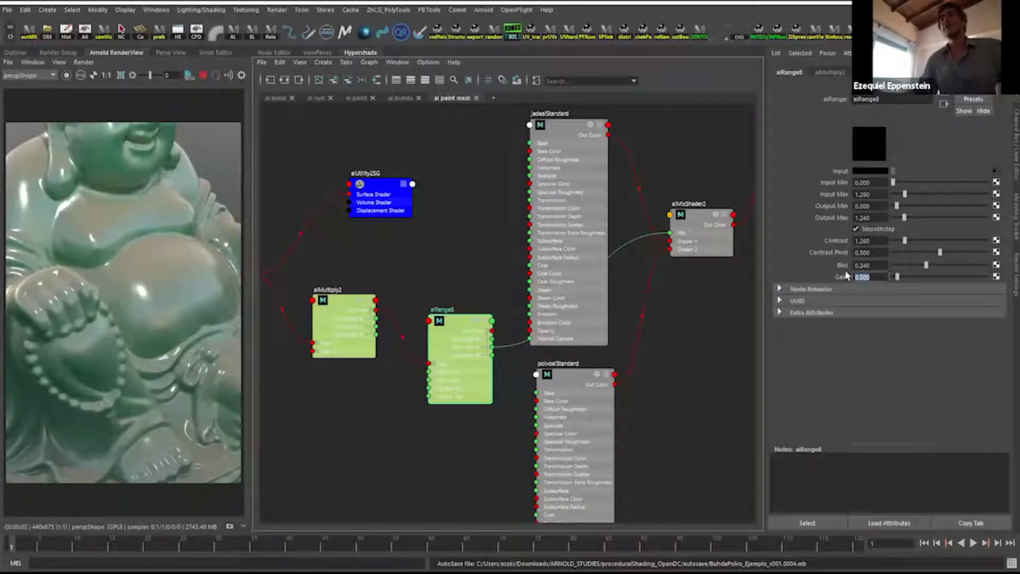
left_click_drag(896, 276, 855, 280)
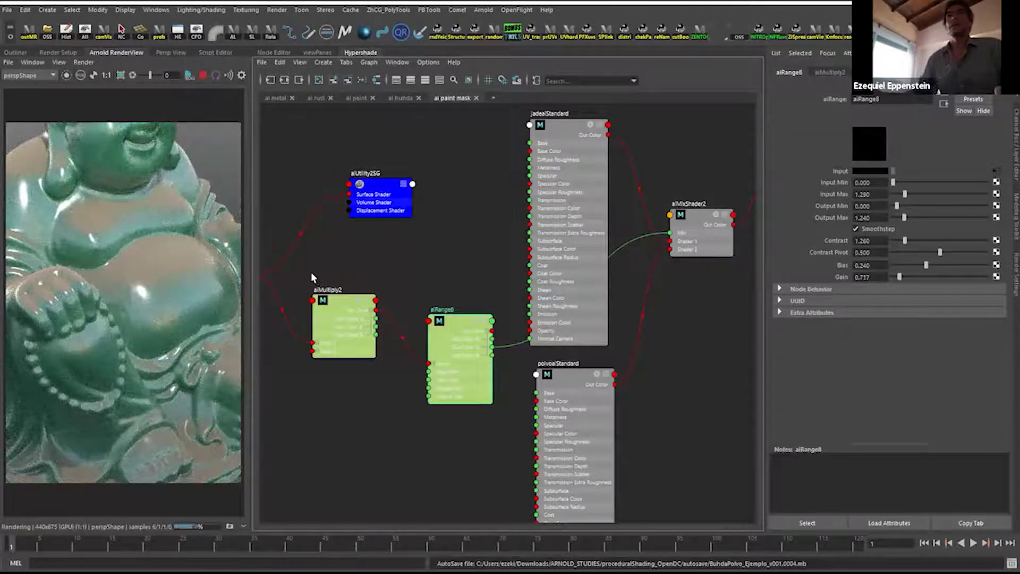
middle_click_drag(400, 289, 437, 288, "alt")
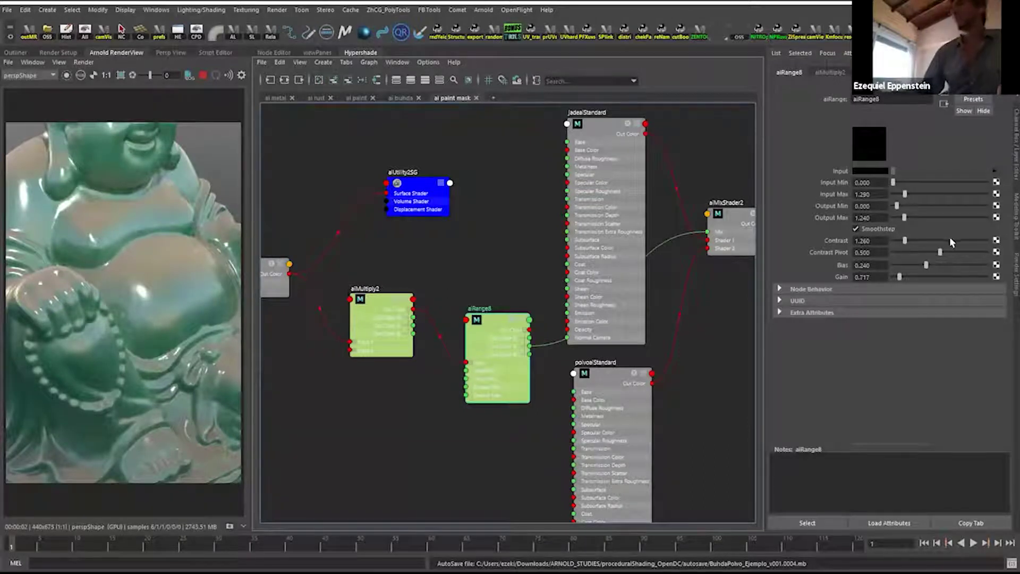
left_click(877, 243)
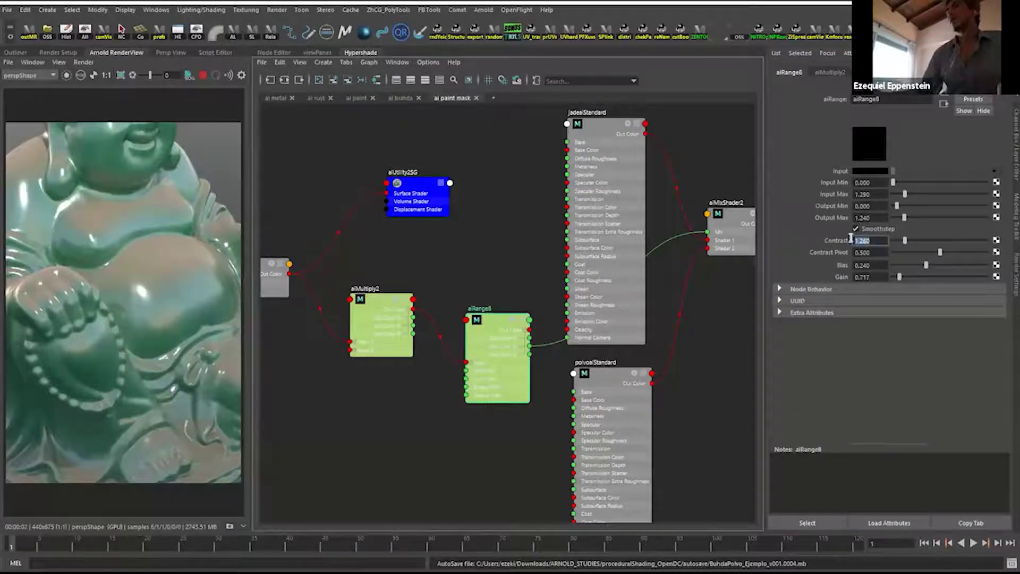
type("1")
key("Return")
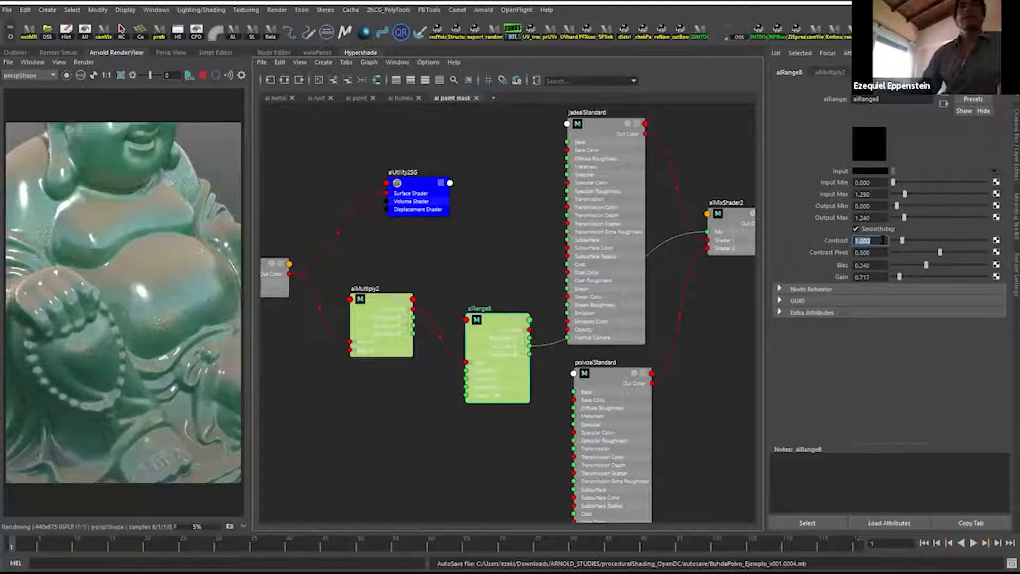
Change aiMultiply2's Input2 color to pure blue to isolate the blue channel of the utility normal.
left_click(427, 289)
middle_click_drag(425, 285, 510, 279)
scroll(147, 315, "down", 3)
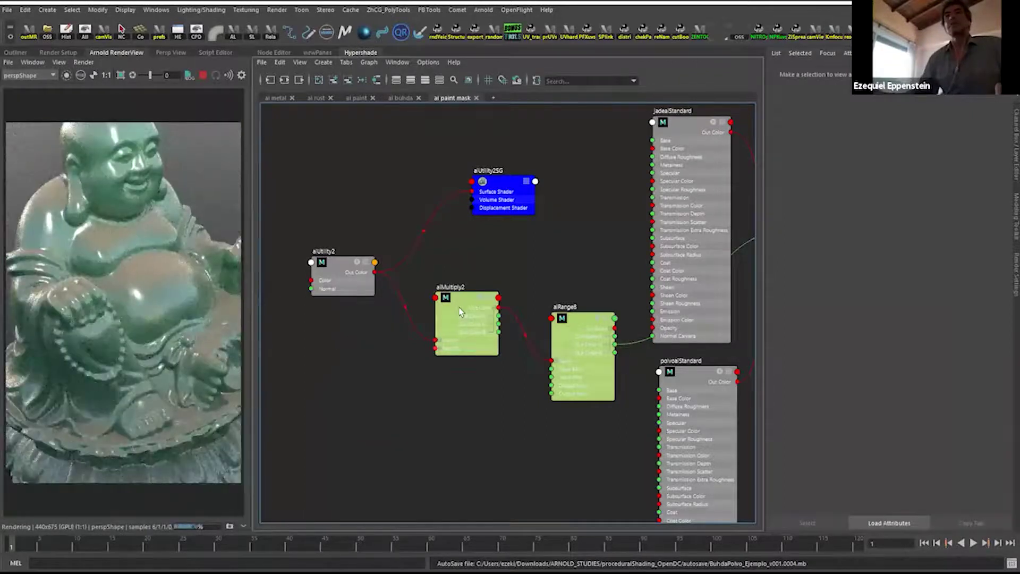
left_click(446, 342)
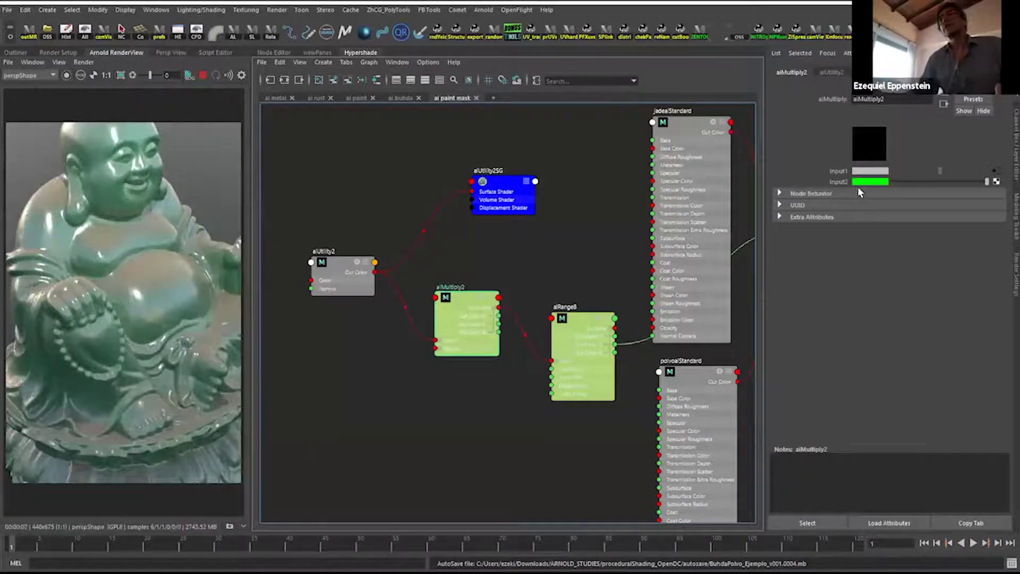
left_click(871, 182)
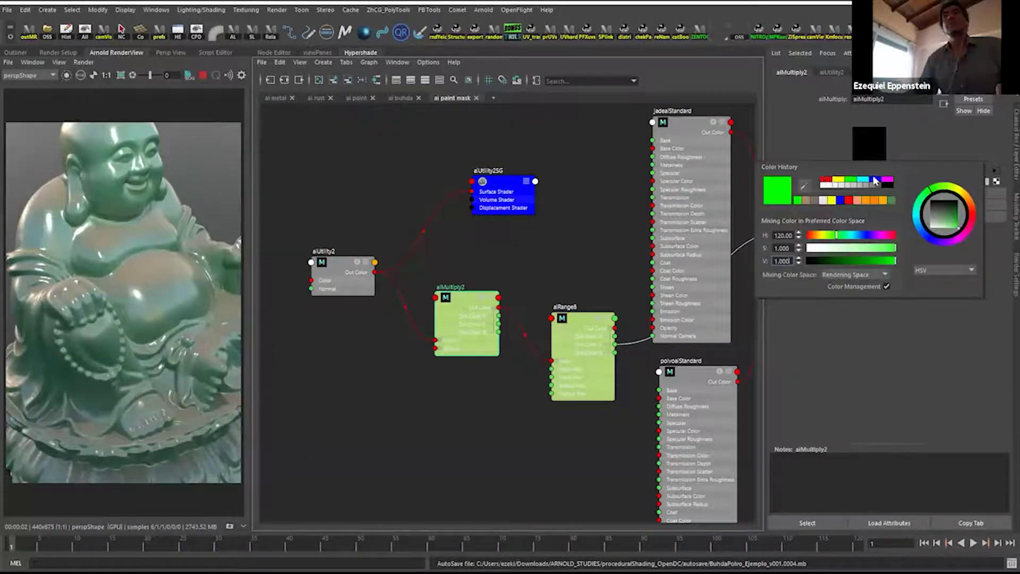
left_click(877, 182)
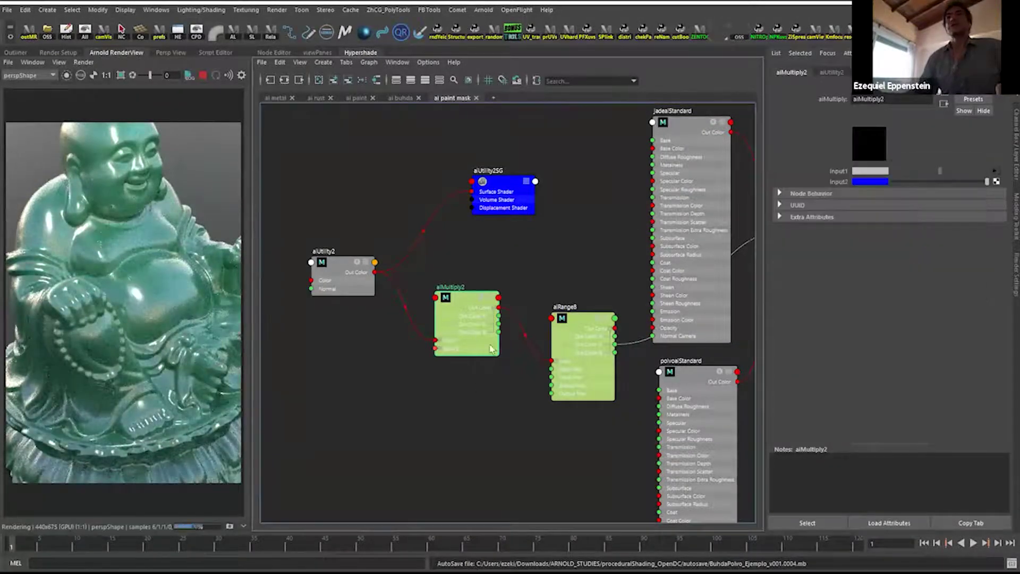
Connect aiRange8's Out Color B to the Mix input of aiMixShader2.
scroll(441, 426, "up", 3)
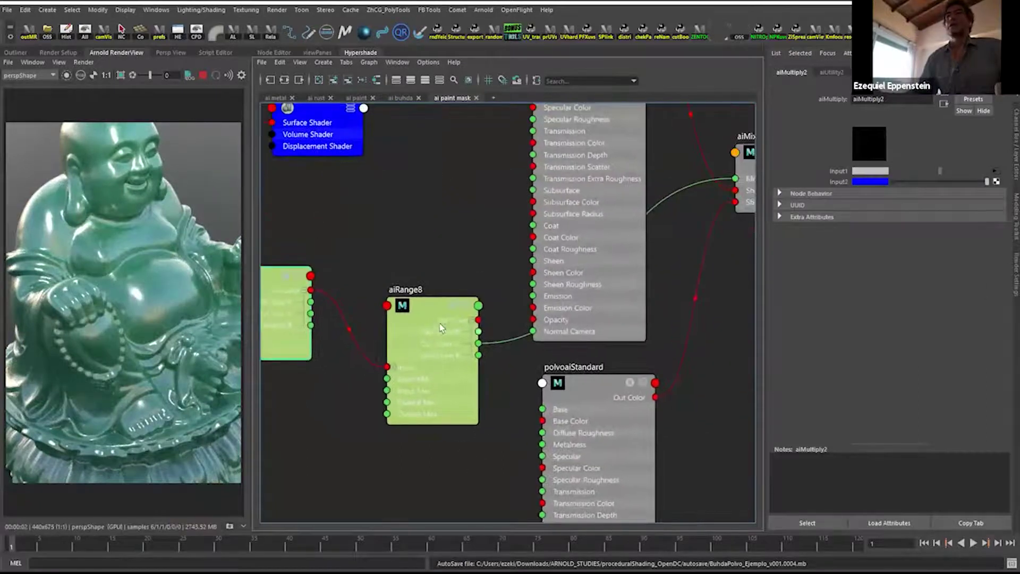
left_click(459, 364)
middle_click_drag(484, 345, 410, 365, "alt")
left_click_drag(419, 390, 683, 204)
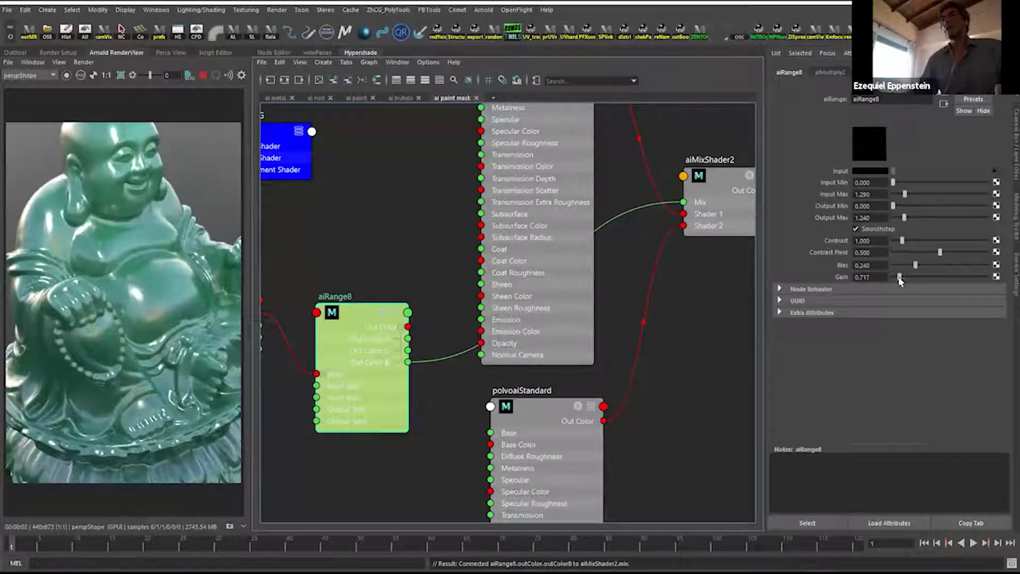
Set aiRange8's Gain to 0.857 and raise its Output Max to about 2.9, checking the dust in the render.
type("0.857")
key("Return")
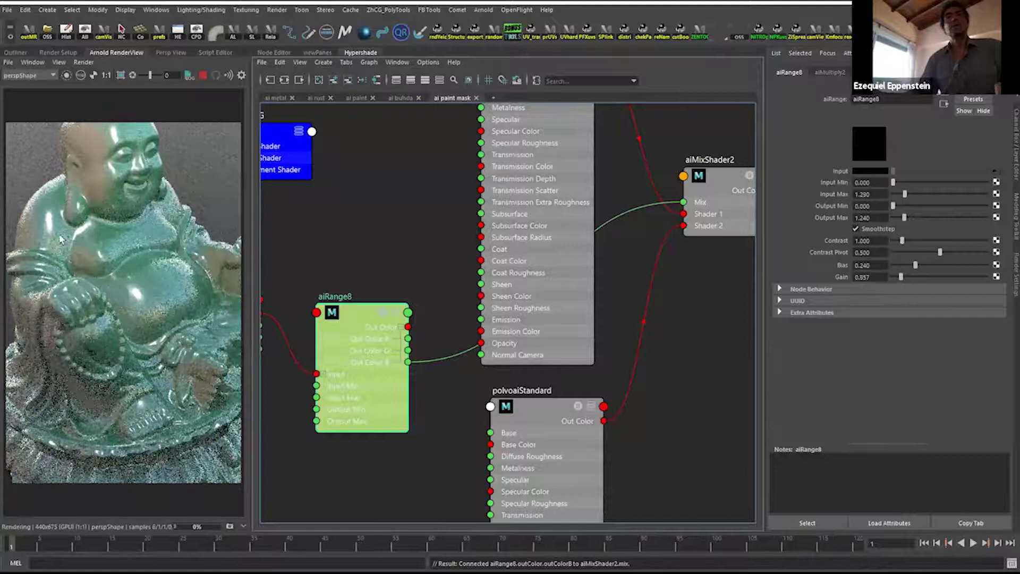
left_click_drag(114, 266, 81, 192, "alt")
left_click_drag(128, 273, 250, 269, "alt")
left_click_drag(904, 218, 898, 218)
left_click(922, 218)
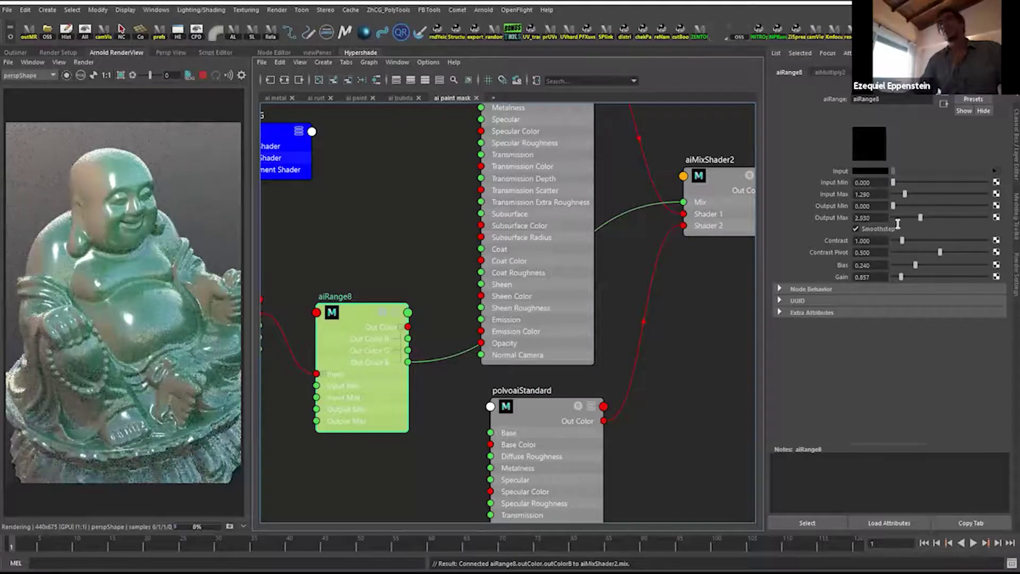
left_click(917, 217)
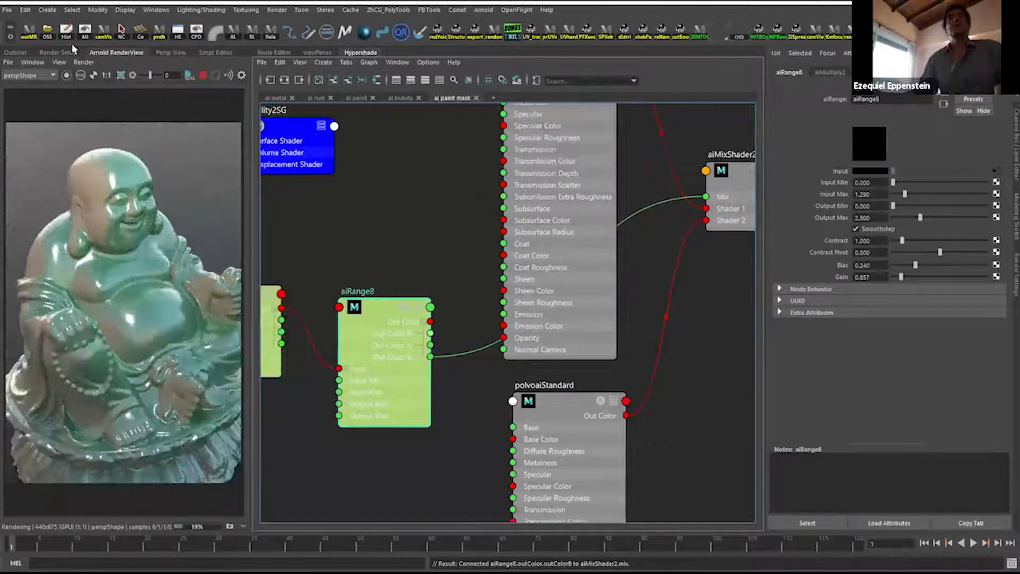
Open the scene BuhdaPolvo_Ejemplo_v002.mb from the project's scenes folder.
left_click(7, 9)
left_click(416, 241)
right_click_drag(417, 240, 285, 230, "alt")
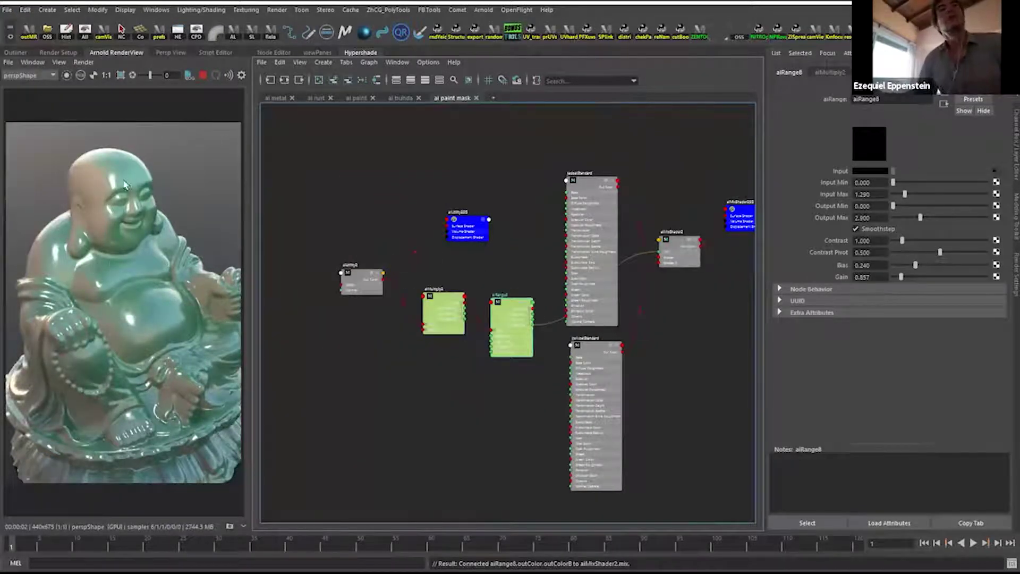
left_click(6, 11)
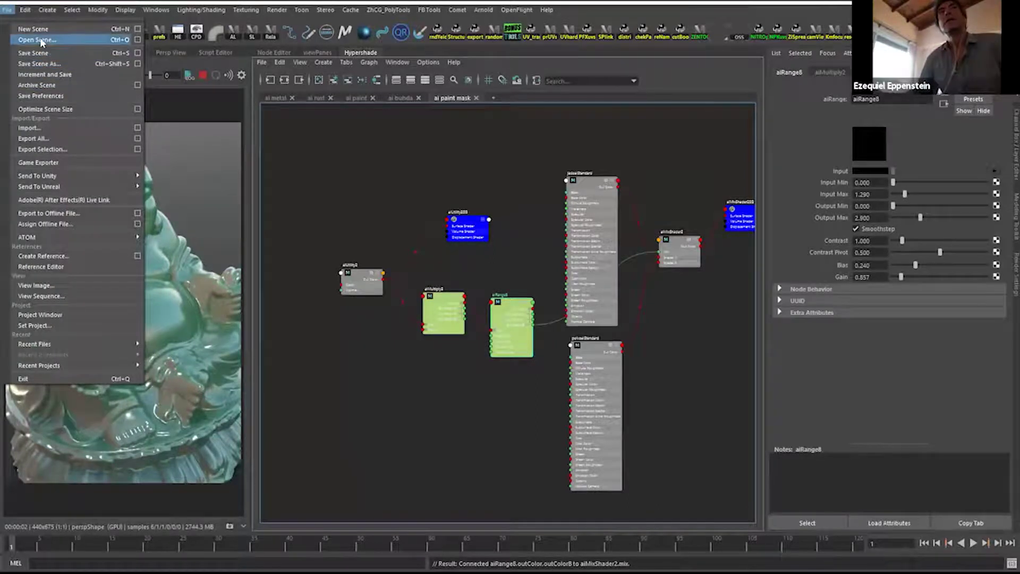
key("Escape")
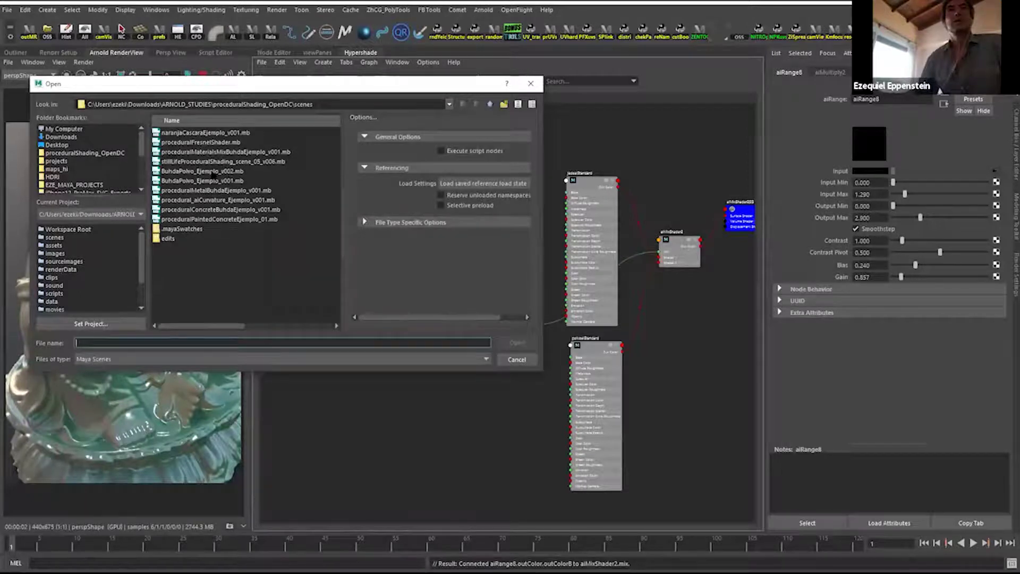
left_click(213, 171)
left_click(514, 343)
left_click(473, 297)
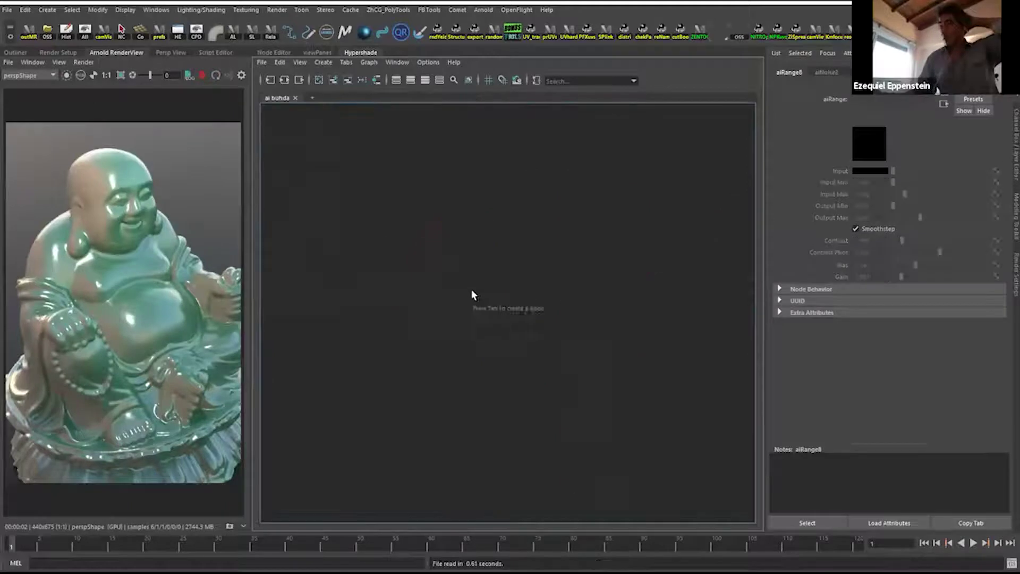
Start the Arnold render of the opened scene and frame the Buddha's hand up close.
left_click(93, 65)
left_click(136, 139)
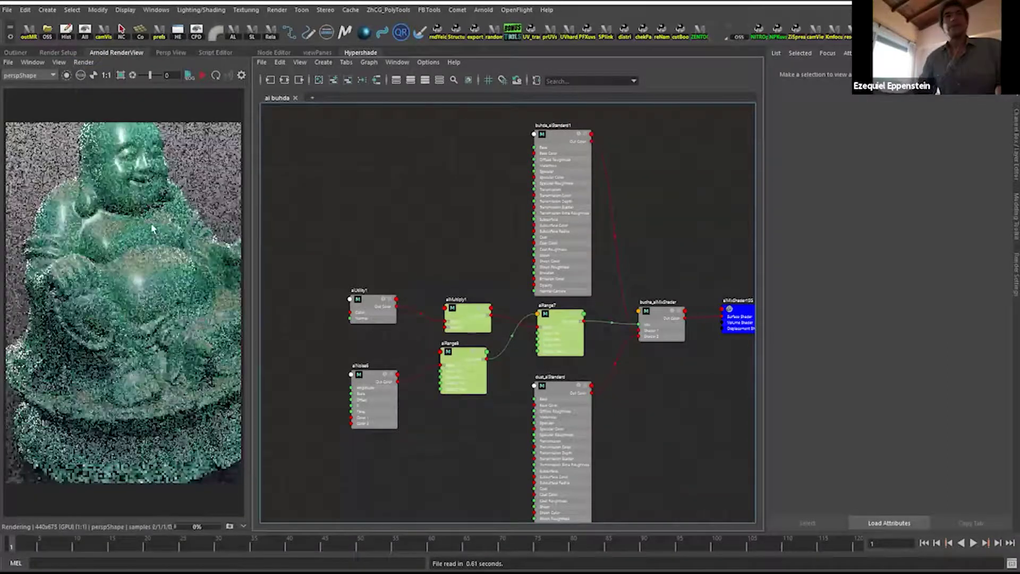
left_click(199, 76)
left_click_drag(137, 327, 170, 364, "alt")
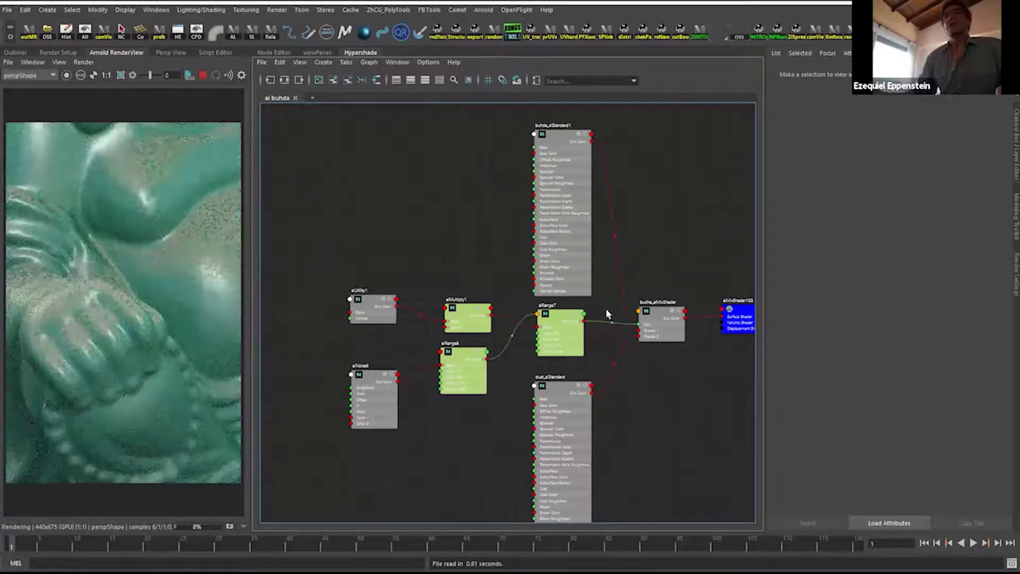
Inspect the settings of budha_aiMixShader and aiRange7 alongside a close view of the rendered dust.
left_click_drag(661, 322, 680, 312)
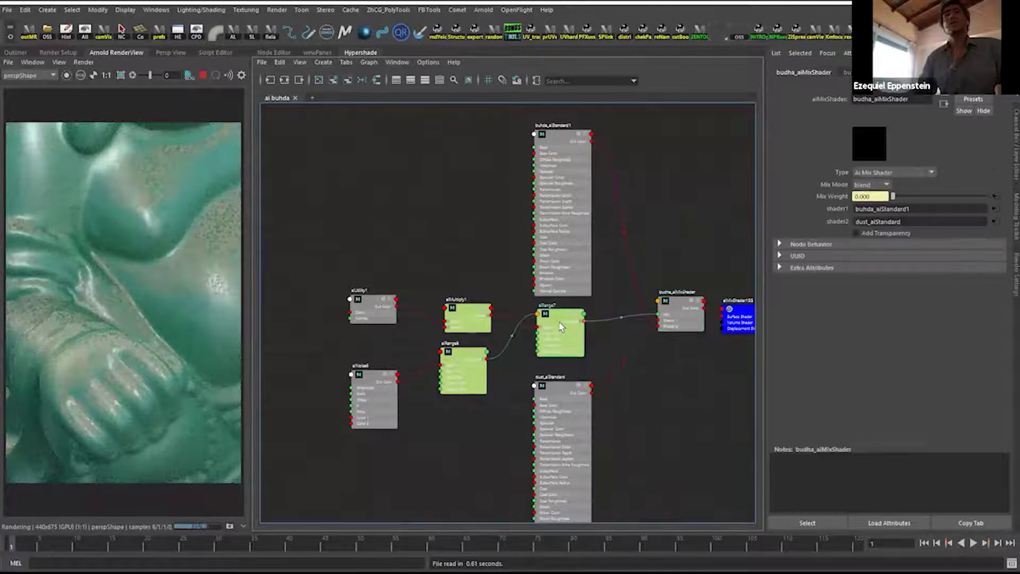
left_click(560, 326)
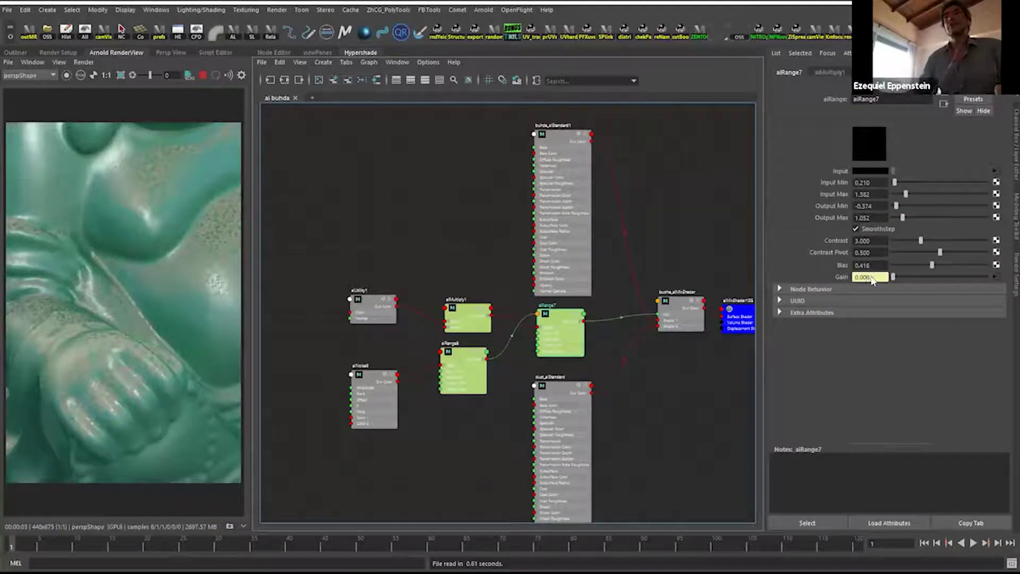
mouse_move(130, 308)
left_mouse_down("alt")
mouse_move(69, 314)
mouse_move(110, 313)
left_mouse_up("alt")
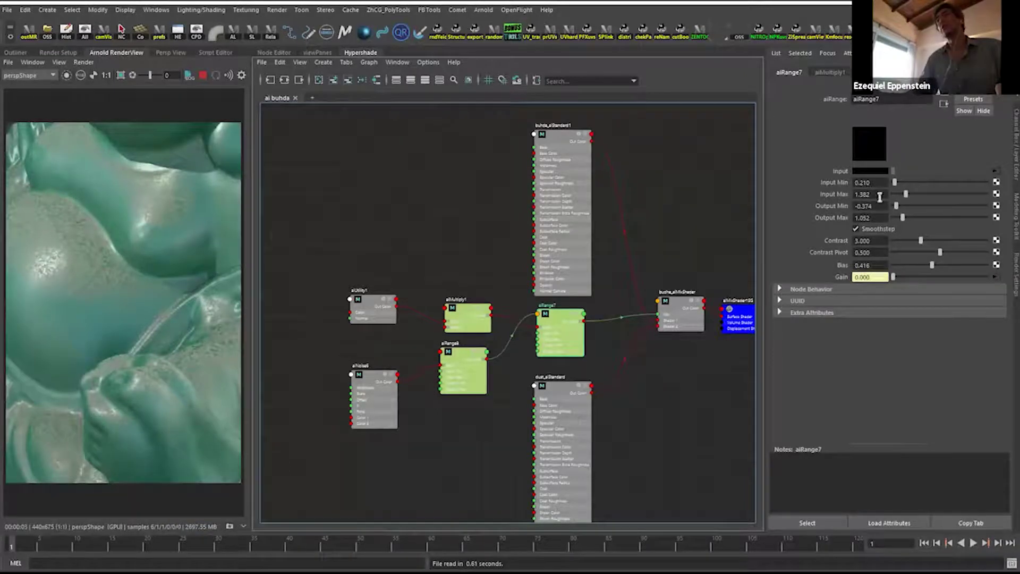
Compare aiRange7 with Smoothstep off and on, keep it enabled, and set Bias to 0.536.
left_click(870, 227)
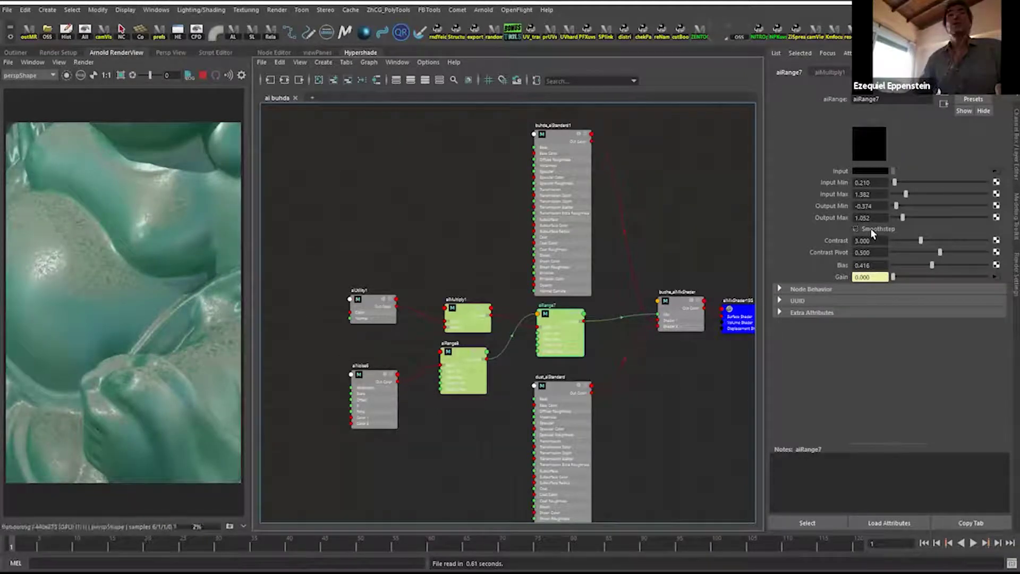
left_click(870, 228)
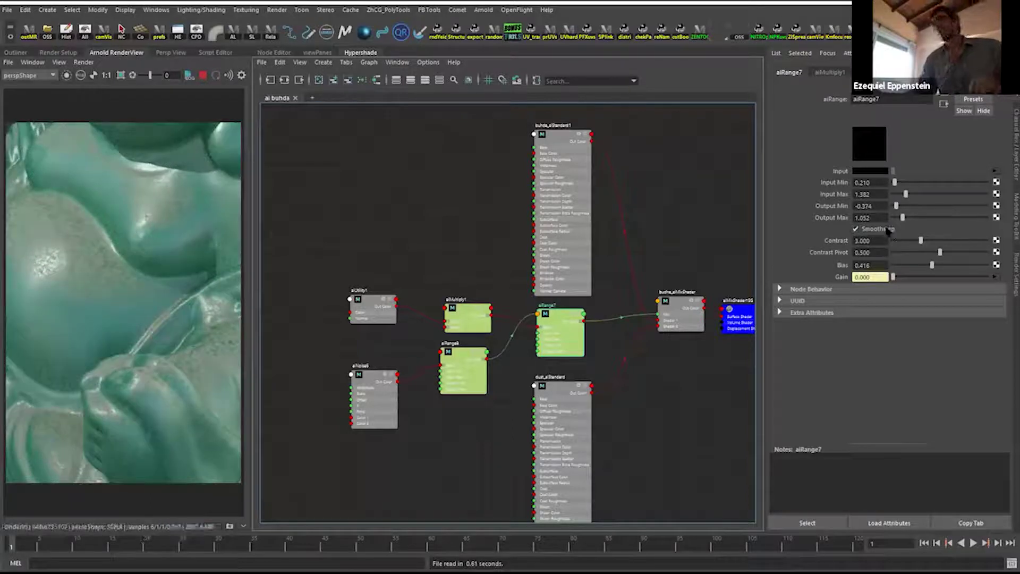
left_click_drag(871, 267, 884, 267, "ctrl")
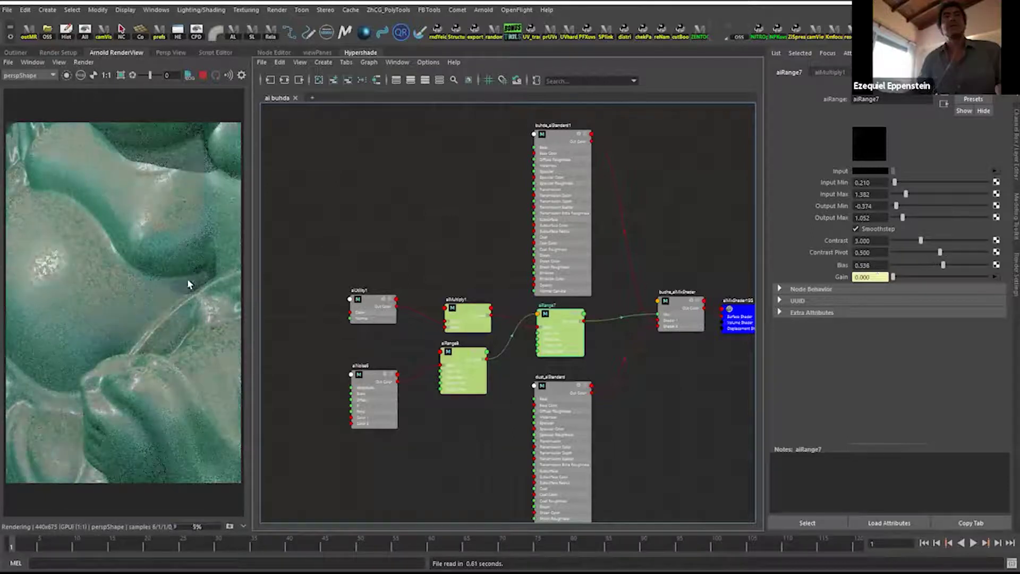
Examine the dust coverage on the Buddha's belly, feet, base and head from several angles, and frame the whole shader network.
left_click_drag(260, 282, 75, 251, "alt")
scroll(178, 306, "down", 5)
left_click_drag(177, 306, 172, 279, "alt")
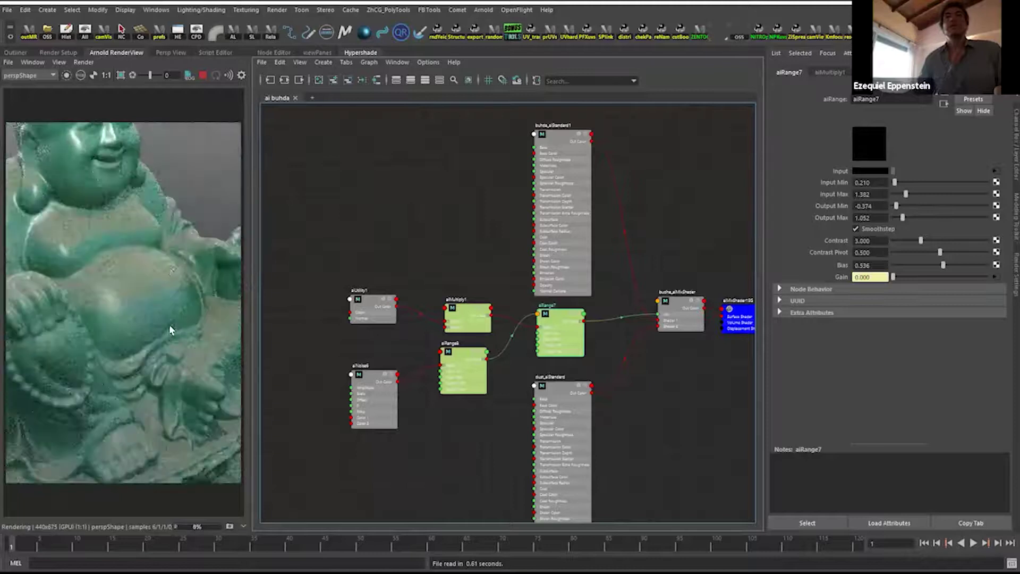
scroll(172, 280, "up", 8)
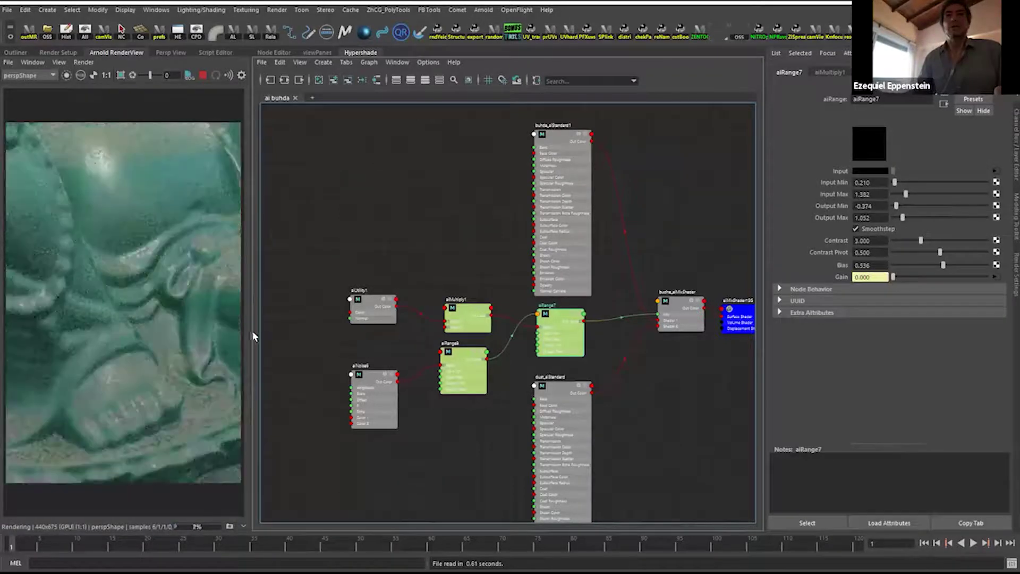
left_click_drag(75, 192, 128, 243, "alt")
scroll(109, 228, "down", 5)
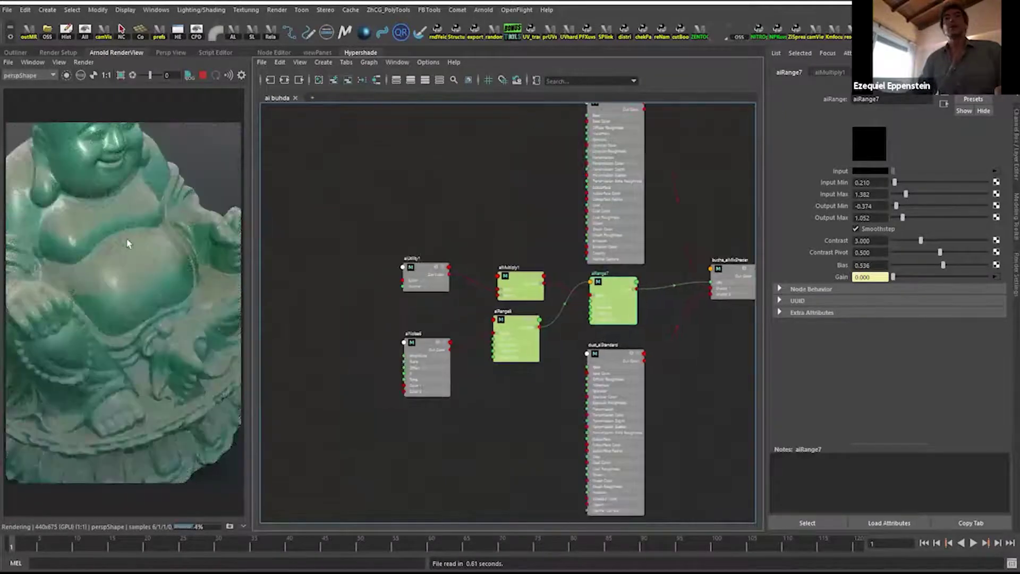
left_click_drag(132, 203, 133, 183, "alt")
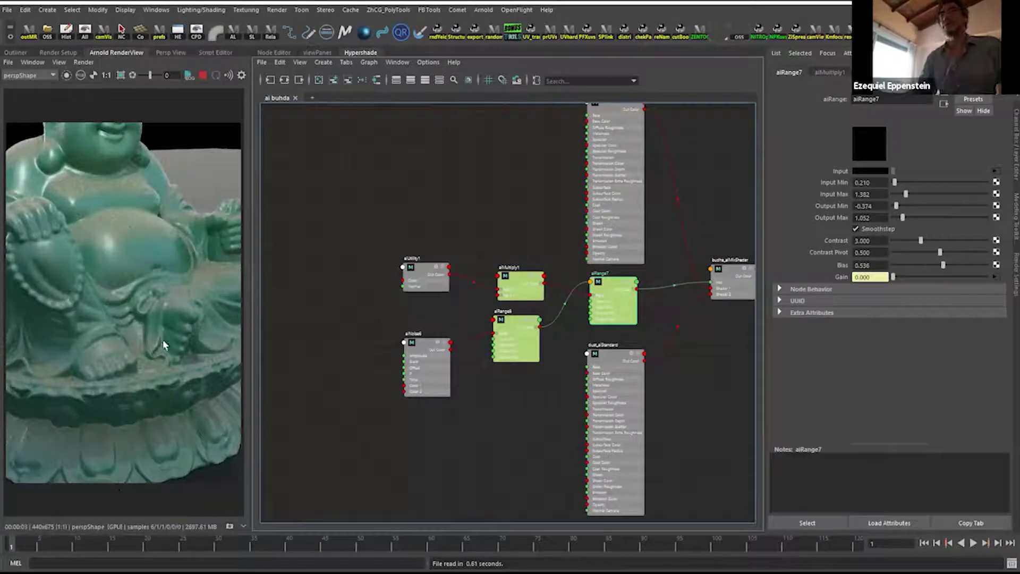
left_click(149, 257)
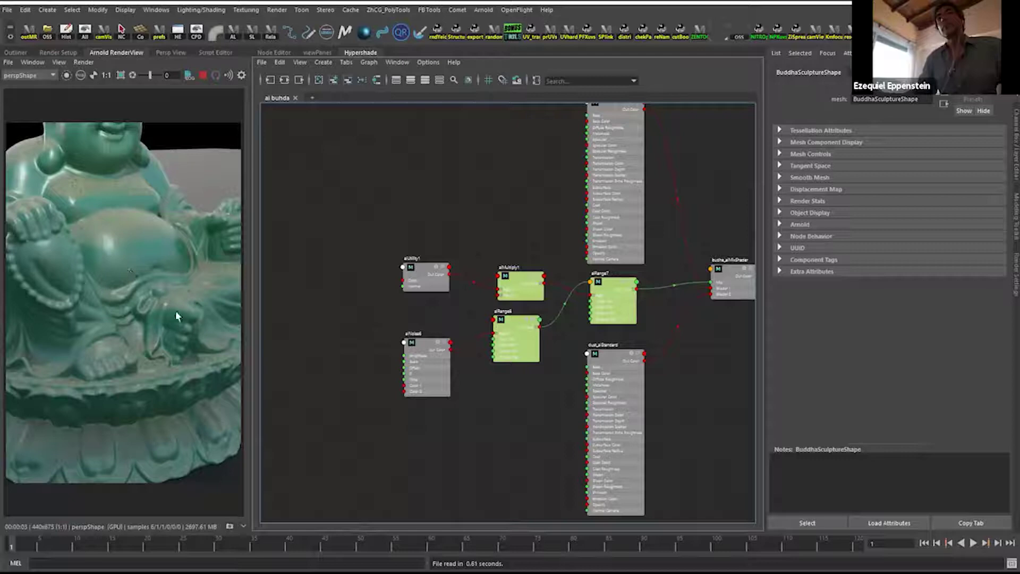
left_click(140, 227)
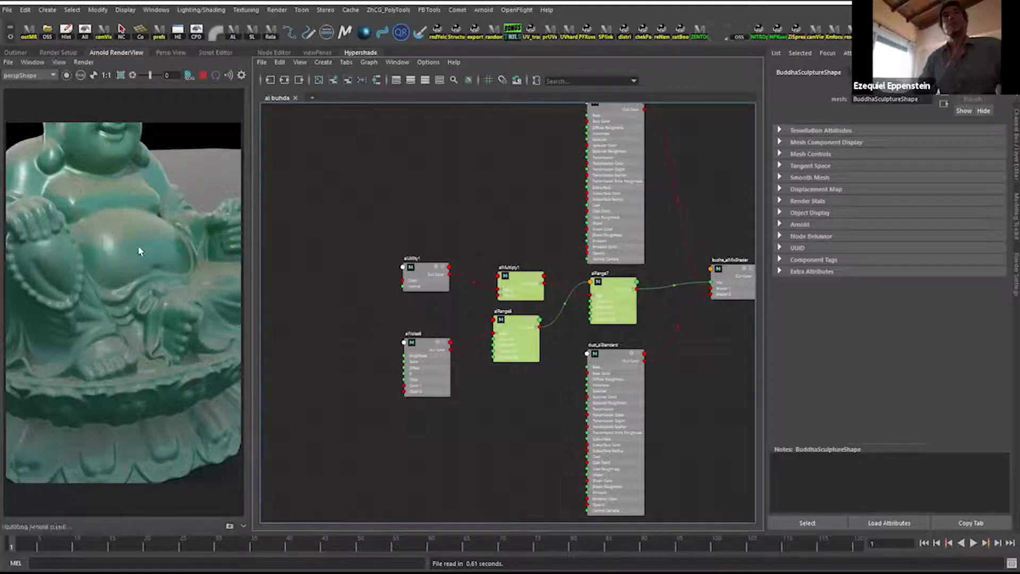
left_click_drag(140, 233, 210, 299, "alt")
middle_click_drag(170, 186, 191, 274, "alt")
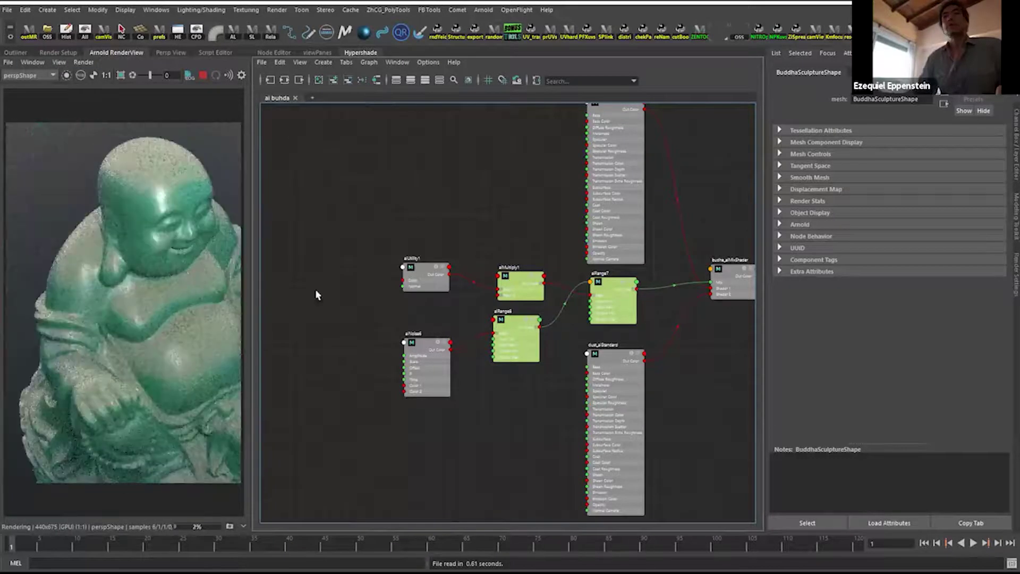
key("a")
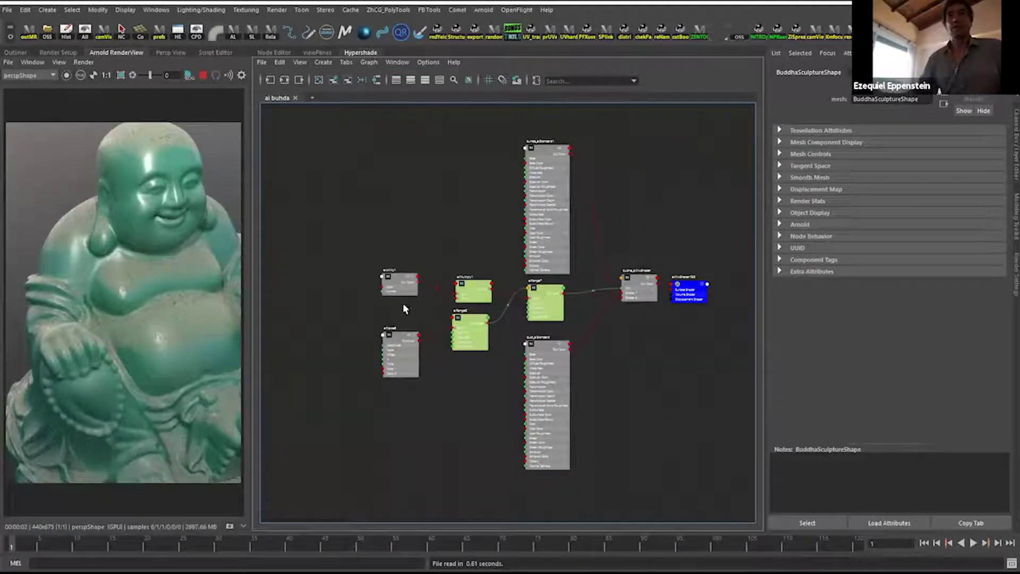
right_click_drag(398, 341, 449, 376, "alt")
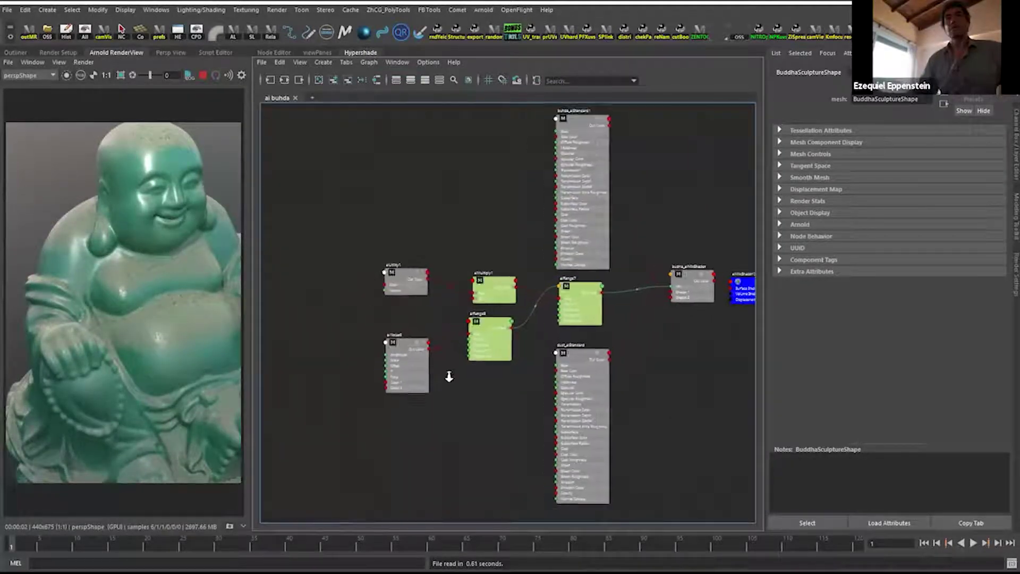
Stop the live Arnold render, clear the selection and frame the whole dust shader network.
scroll(409, 325, "up", 3)
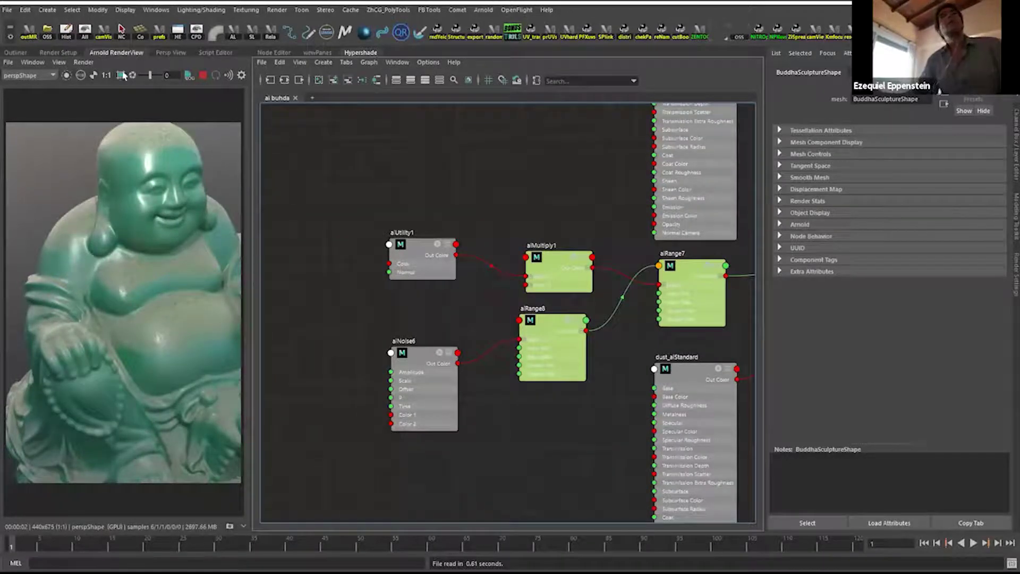
left_click(202, 76)
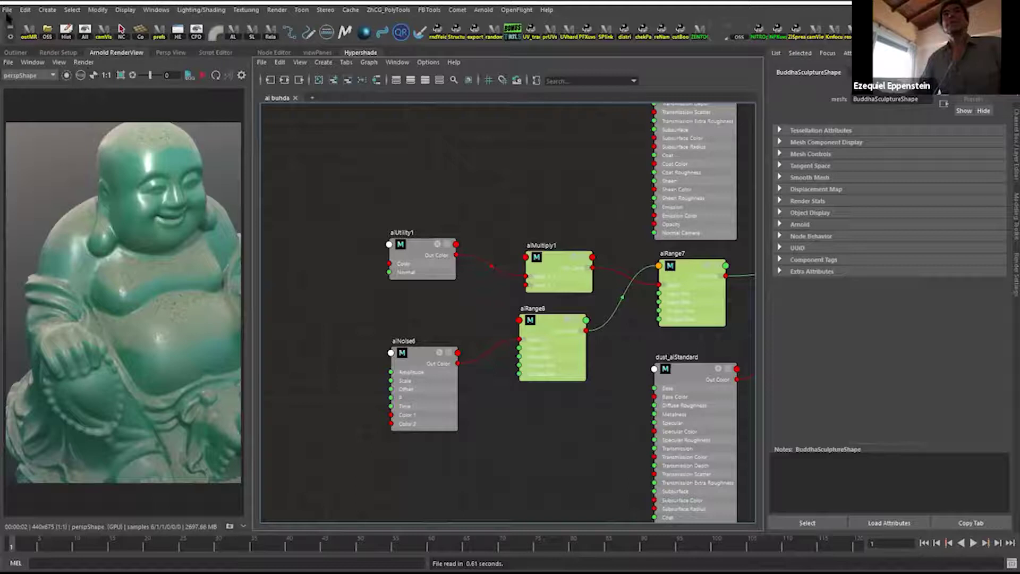
left_click(7, 10)
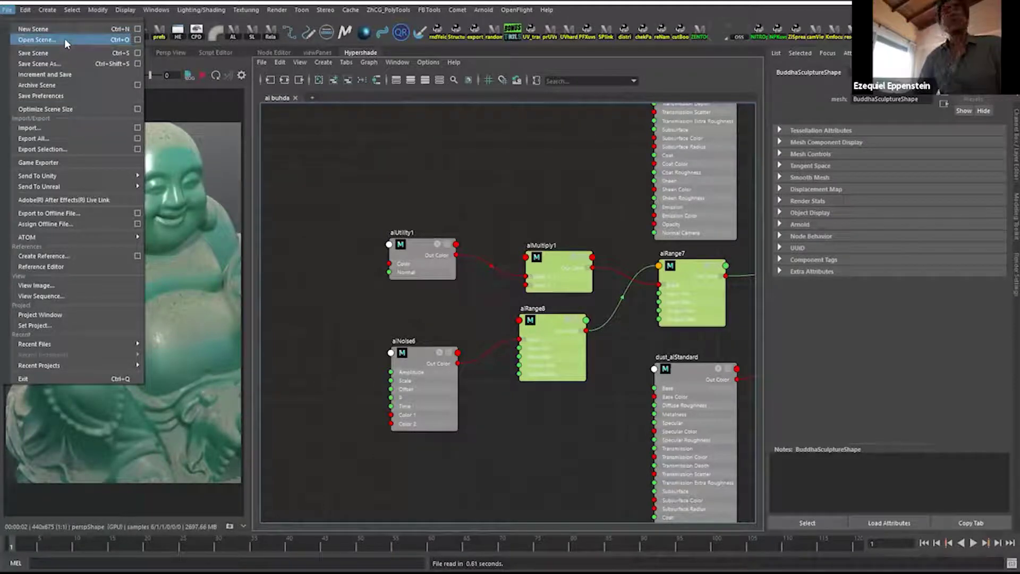
left_click(361, 182)
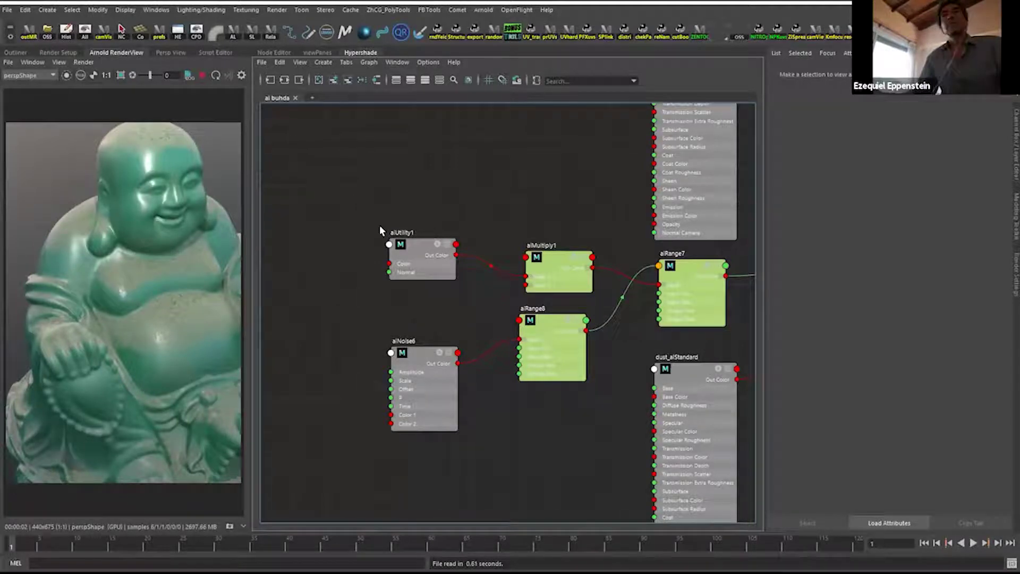
right_click_drag(379, 224, 431, 291, "alt")
middle_click_drag(431, 291, 398, 229, "alt")
right_click_drag(398, 228, 462, 244, "alt")
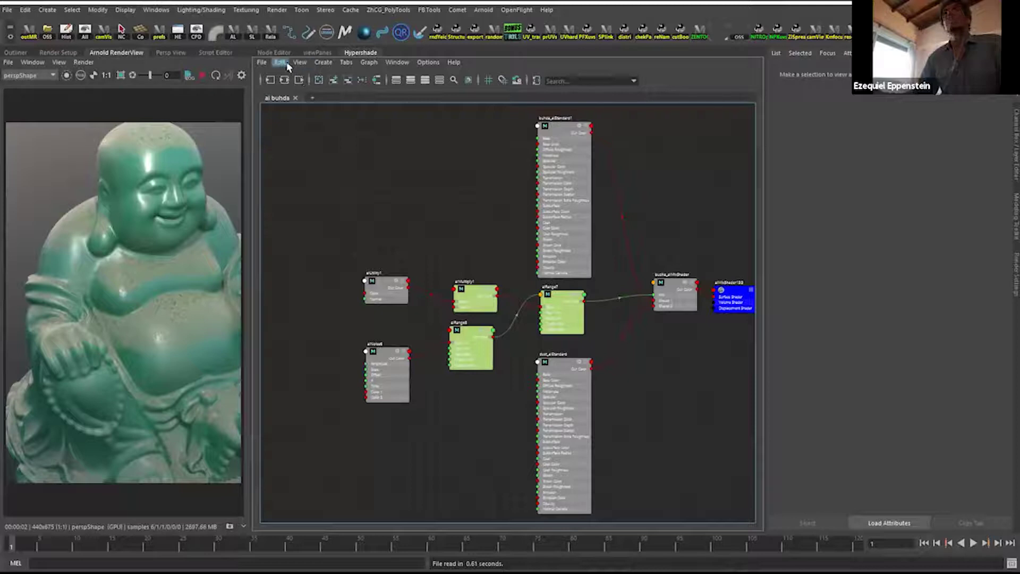
left_click(323, 62)
mouse_move(380, 108)
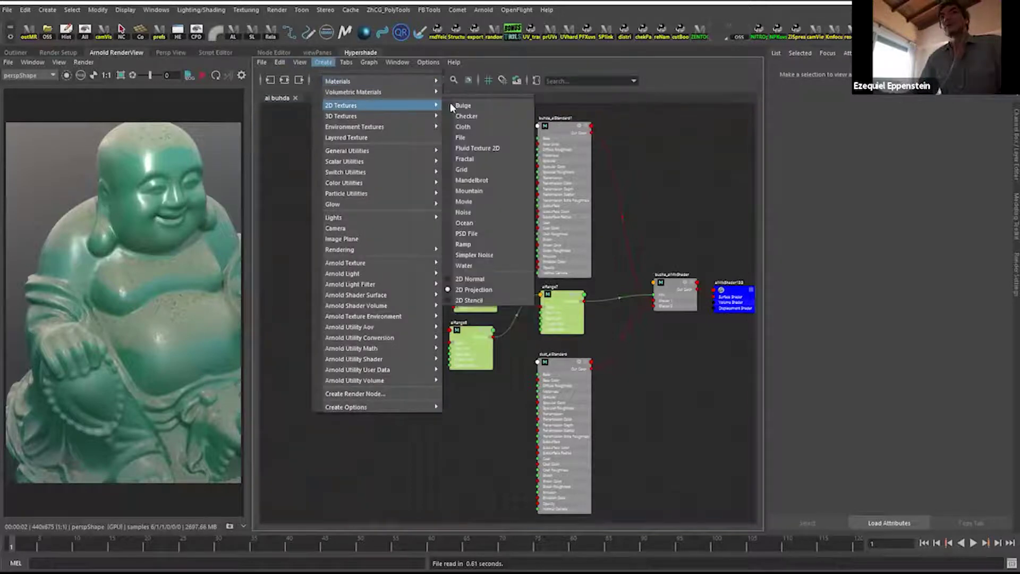
mouse_move(420, 120)
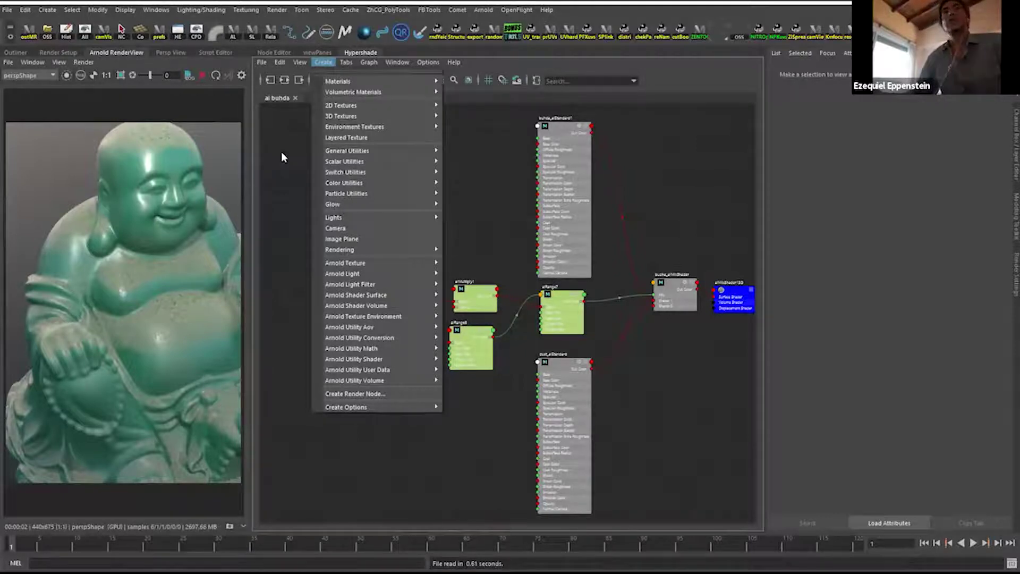
left_click(282, 153)
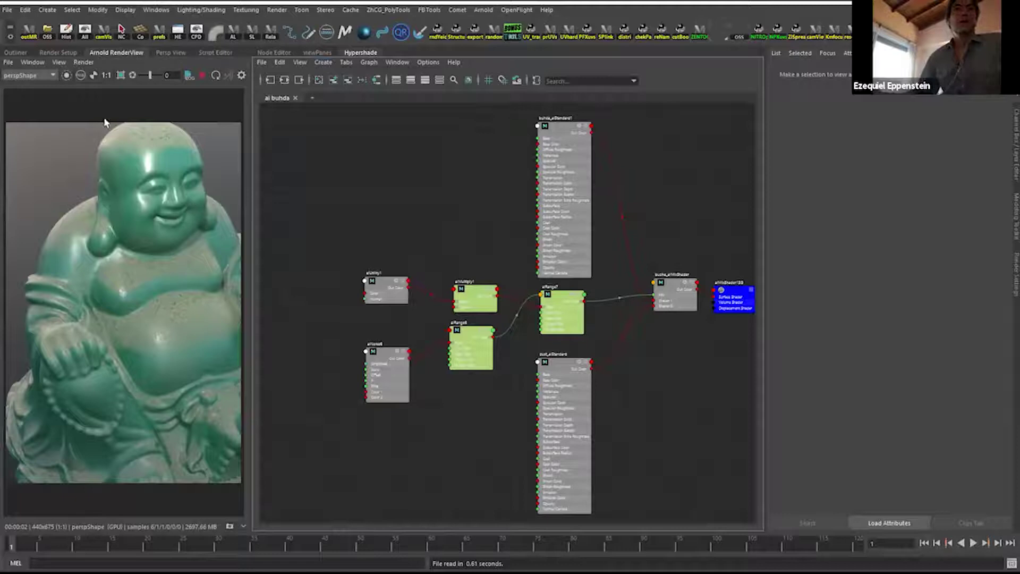
Open the scene procedural_aiCurvature_Ejemplo_v001.mb from the project's scenes folder.
left_click(8, 9)
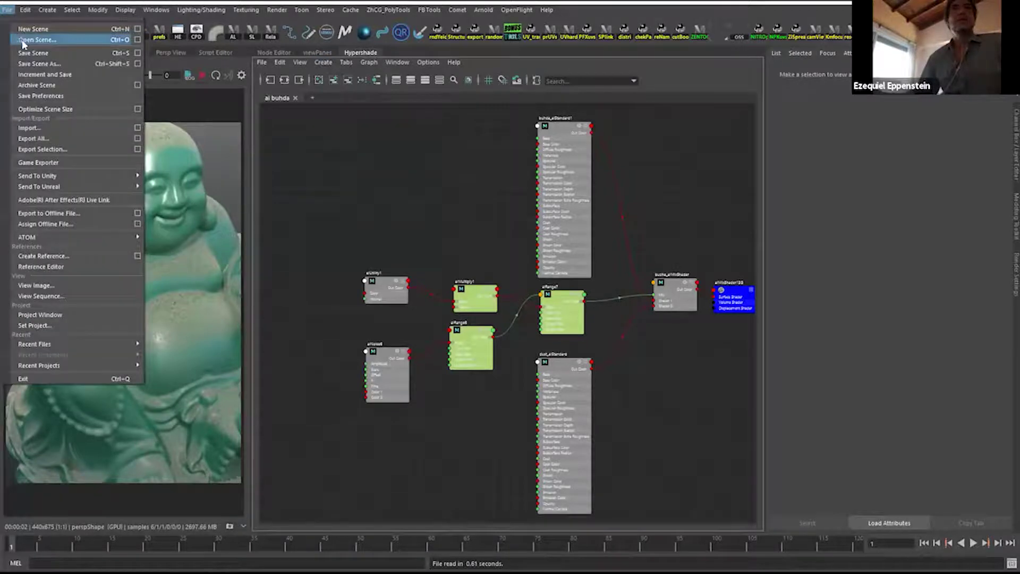
left_click(22, 42)
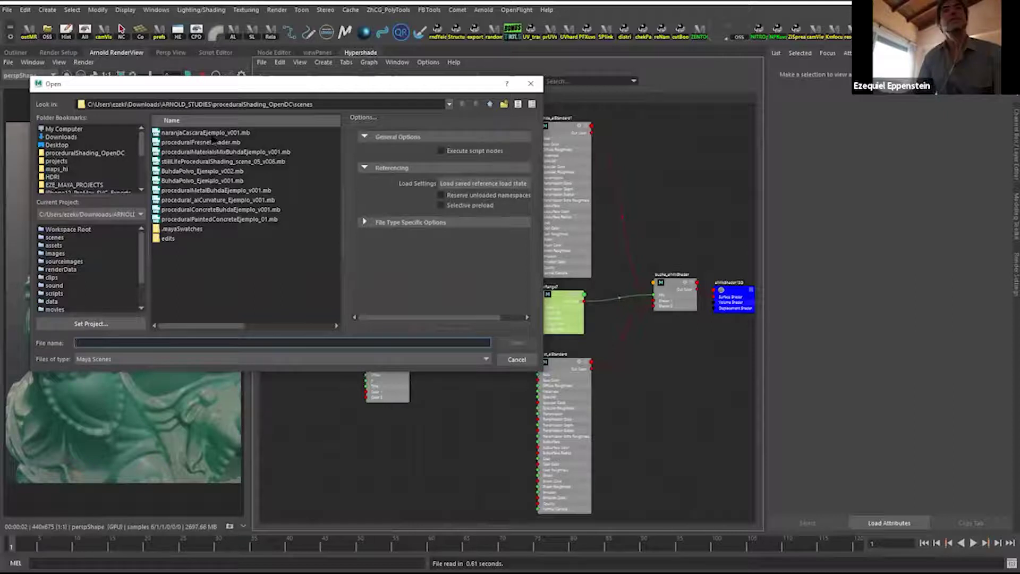
left_click(215, 199)
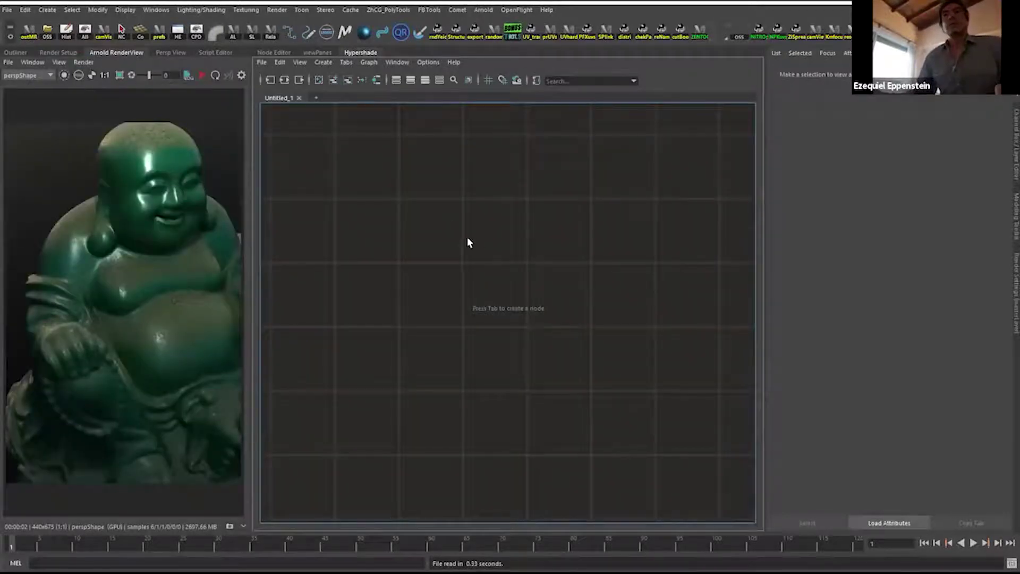
left_click(83, 62)
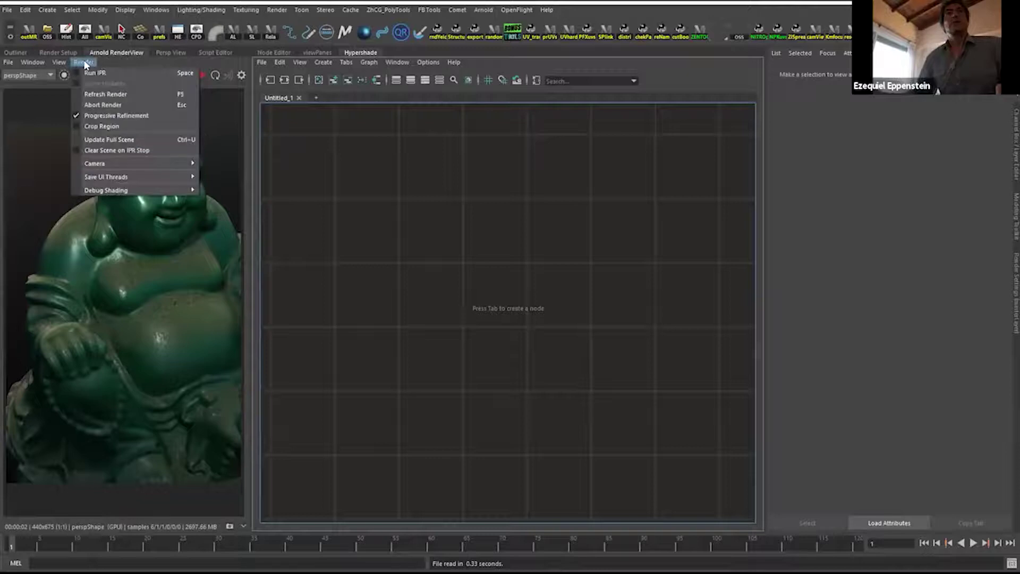
left_click(389, 150)
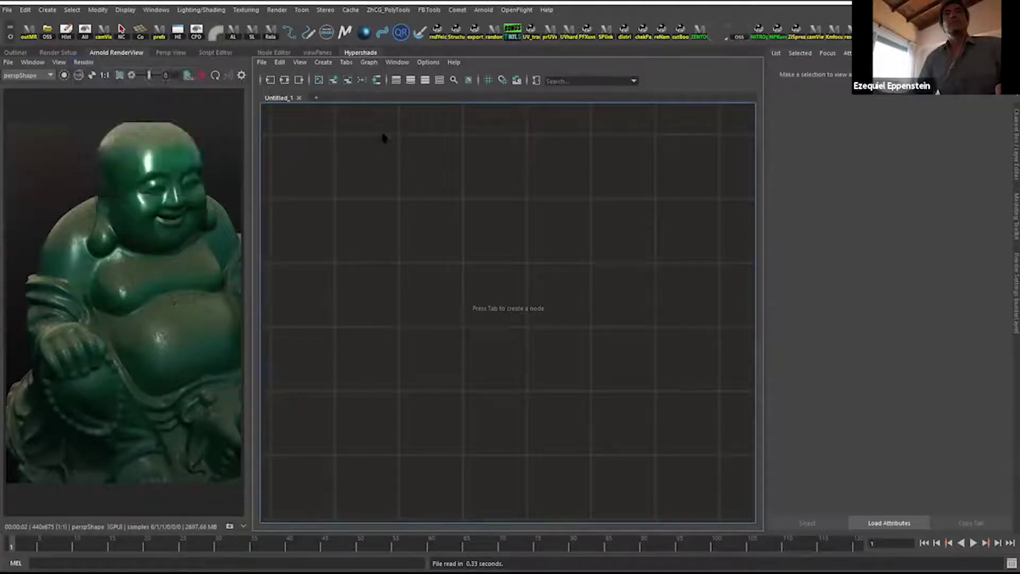
Display the walker robot in the perspective viewport and update the full scene in the Arnold render view.
left_click(323, 53)
left_click_drag(435, 269, 361, 247, "alt")
left_click(374, 268)
left_click_drag(453, 276, 514, 229, "alt")
scroll(514, 229, "up", 3)
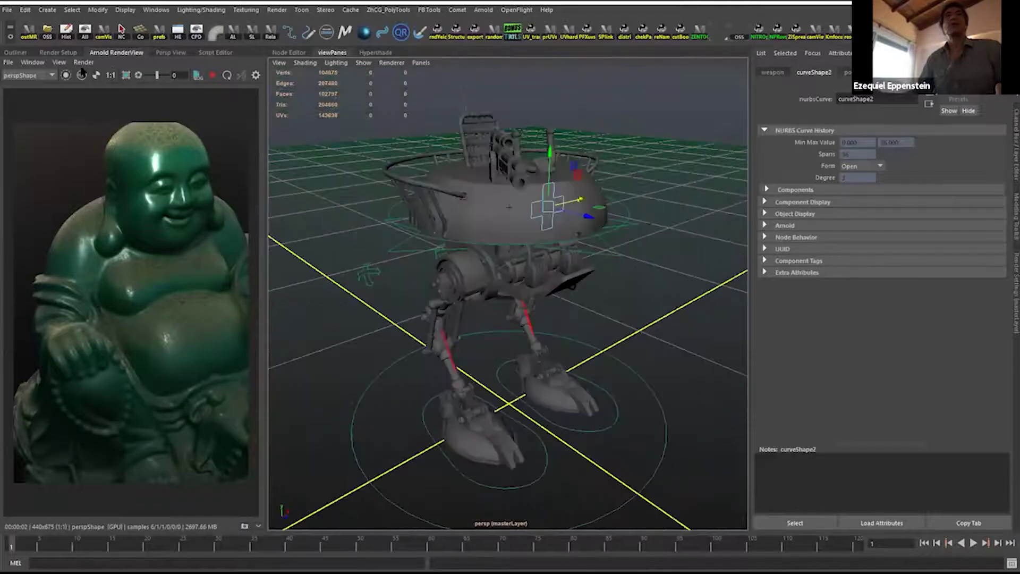
left_click(82, 62)
left_click(118, 142)
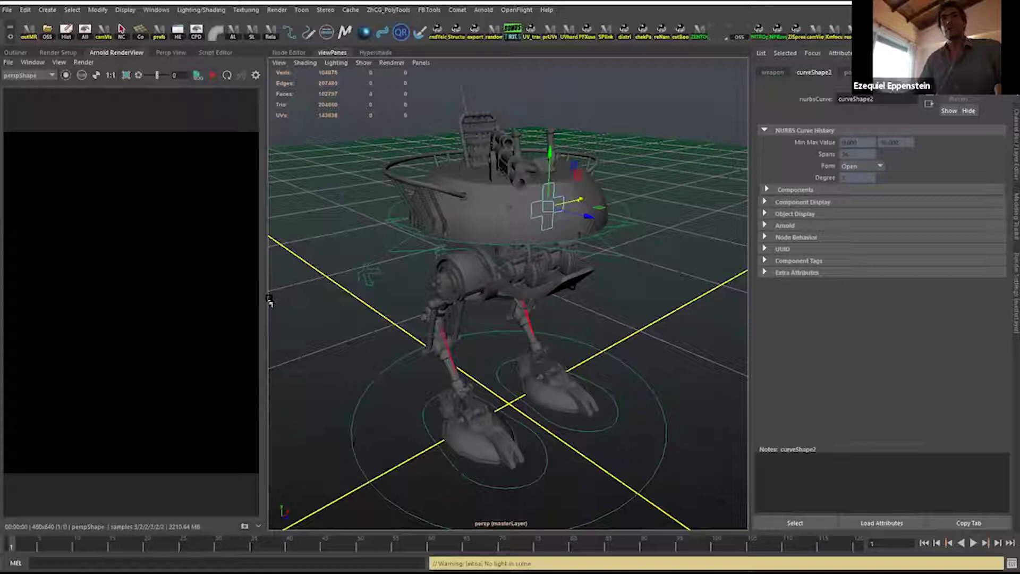
left_click_drag(265, 298, 271, 298)
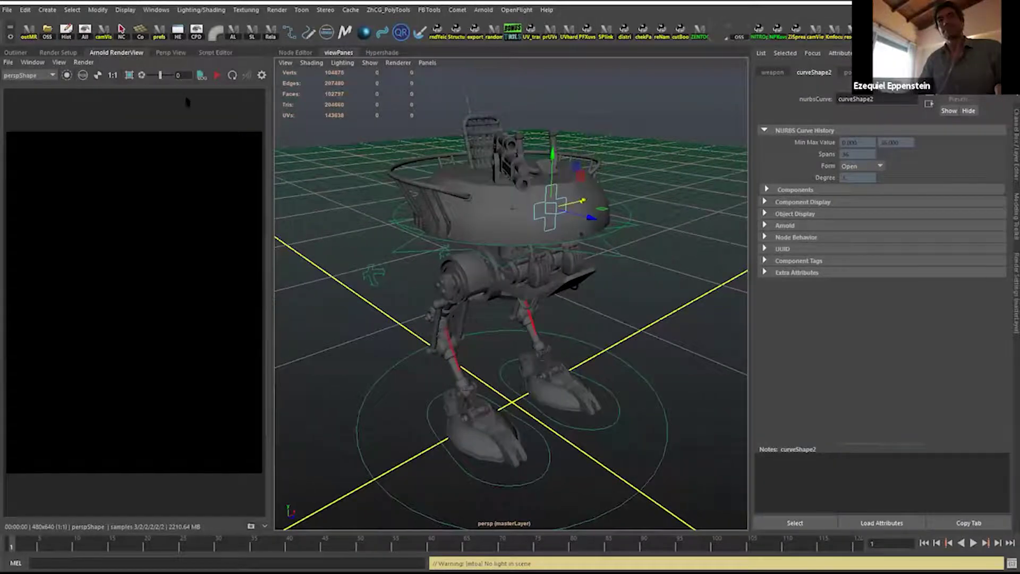
left_click(83, 62)
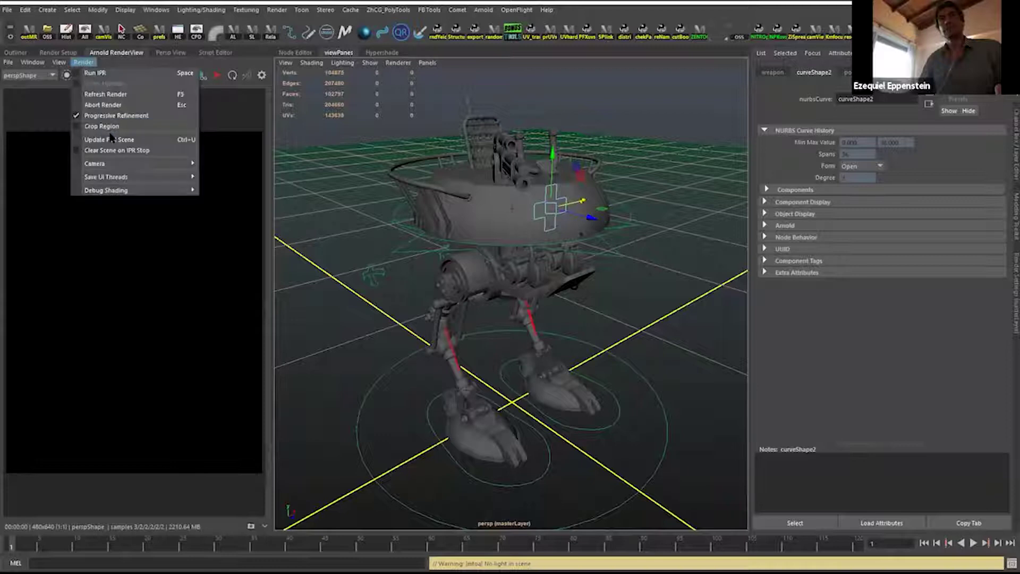
left_click(110, 139)
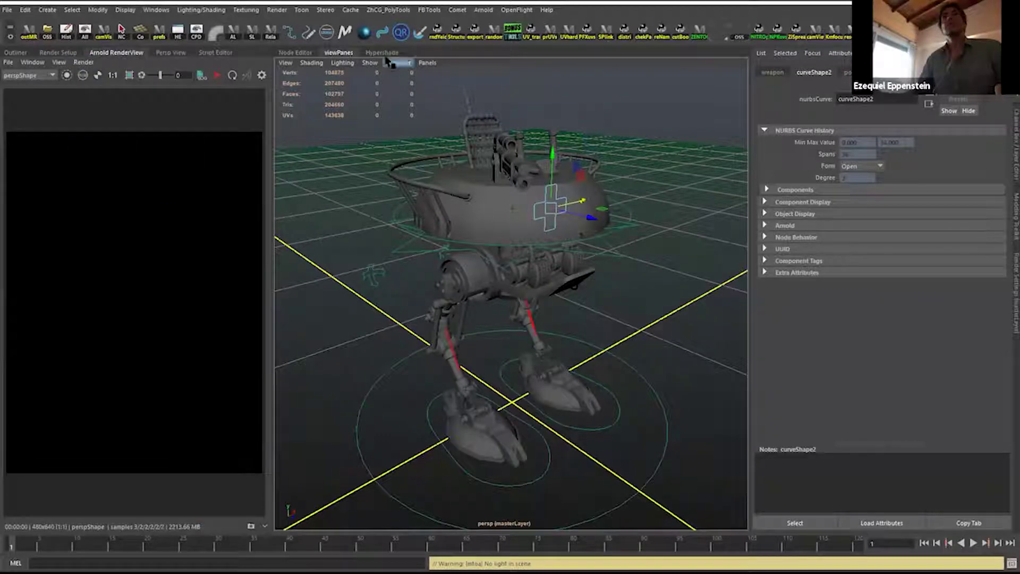
Check the scene's perspective cameras, clear the selection and show the channel box in place of the attributes.
left_click(427, 62)
mouse_move(449, 73)
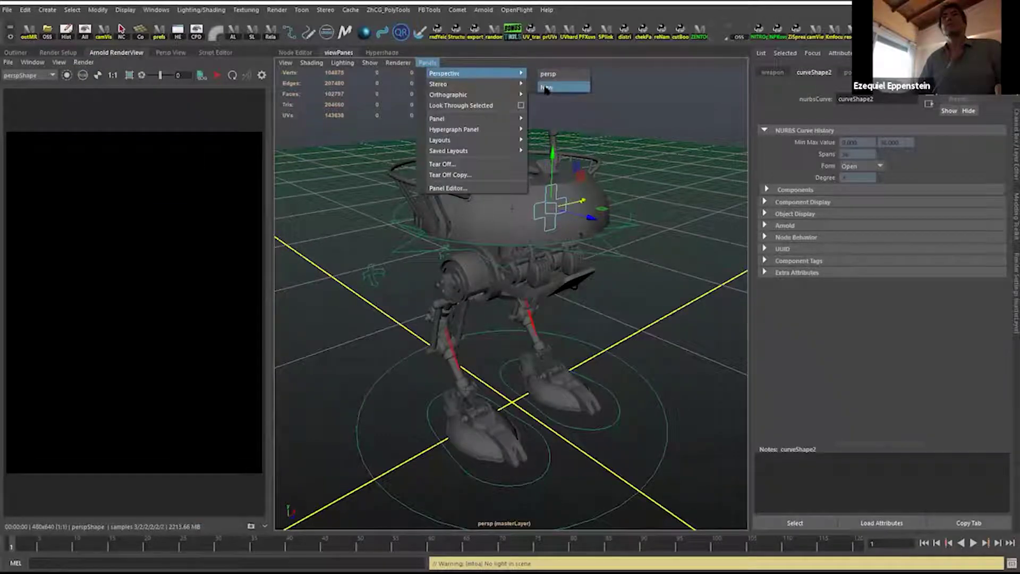
left_click(643, 133)
key("ctrl+a")
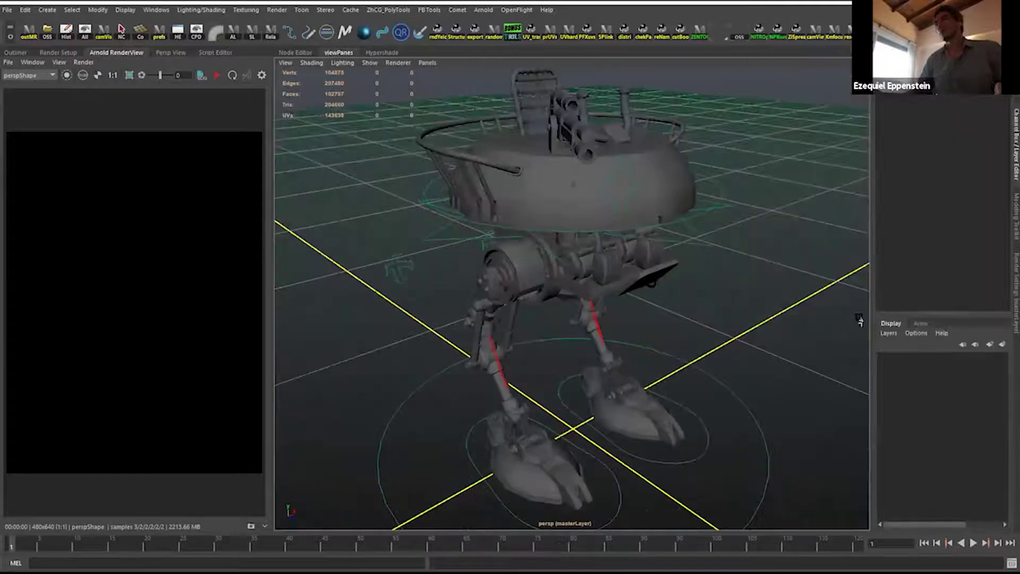
Examine the scene's object list alongside the perspective view for existing lights and geometry groups.
left_click(15, 52)
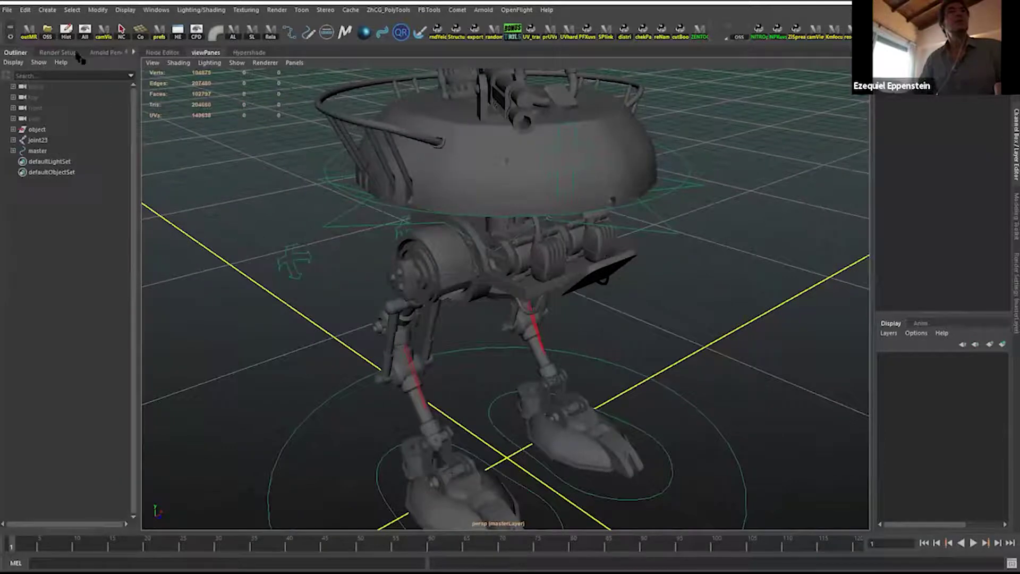
left_click(103, 52)
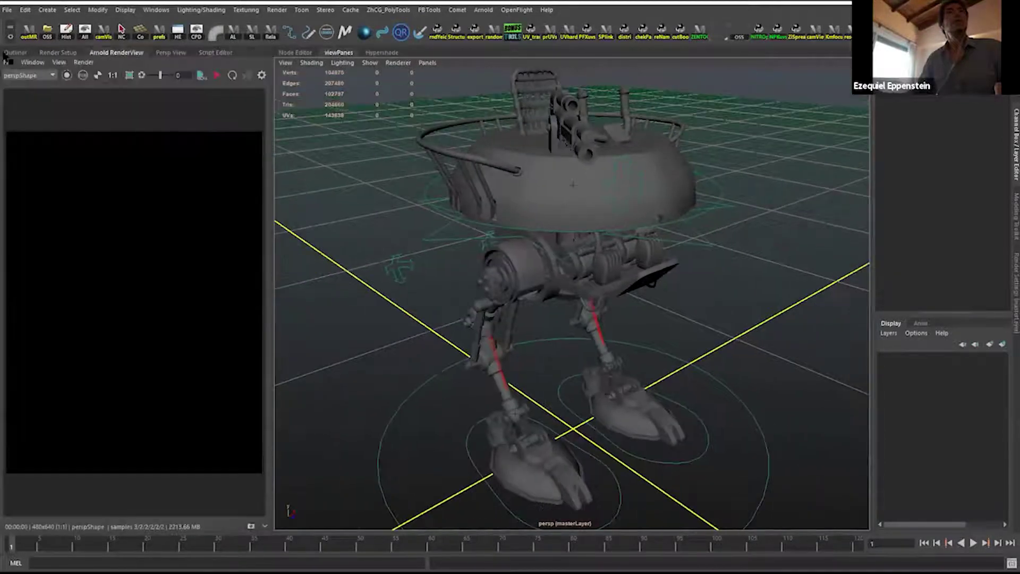
left_click(16, 52)
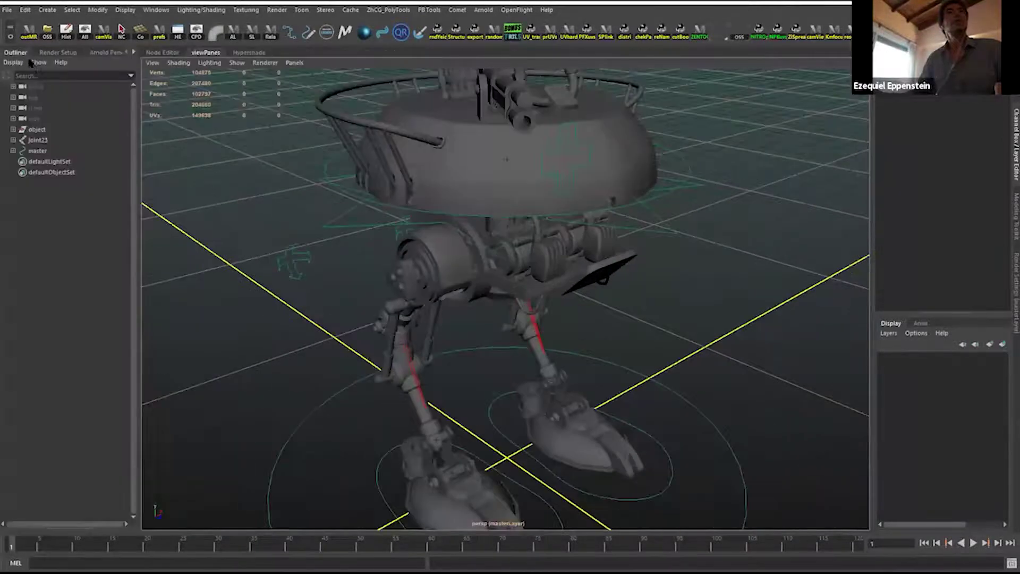
left_click(109, 52)
left_click(166, 52)
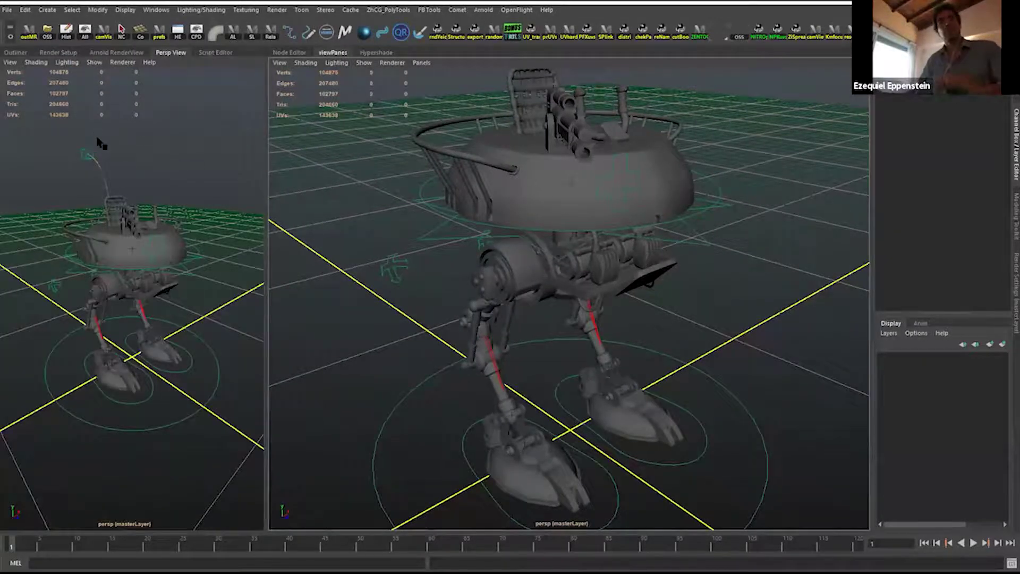
left_click(15, 52)
left_click(13, 130, "shift")
left_click(13, 130)
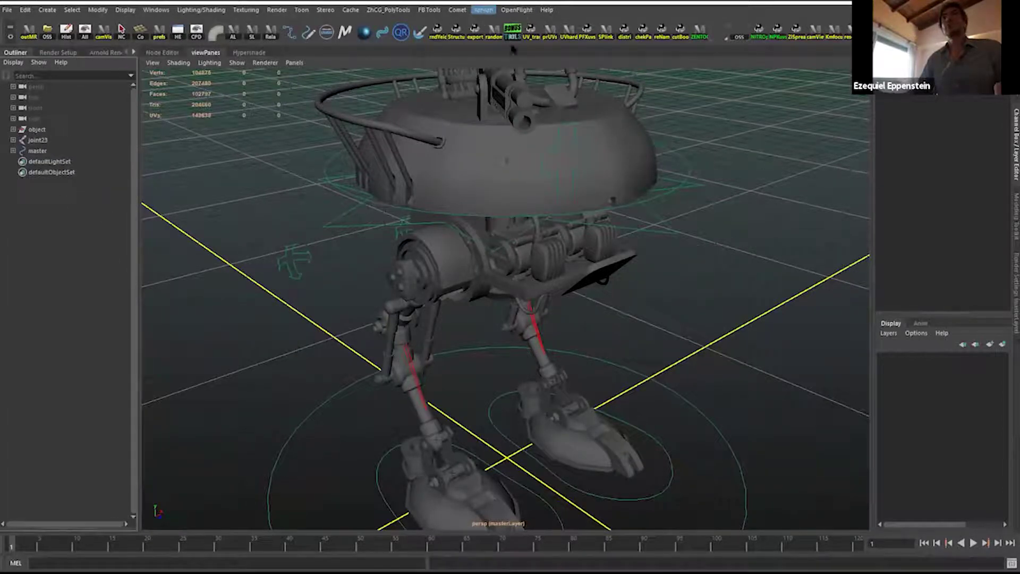
Add an Arnold Skydome Light to the scene and unhide all hidden objects.
left_click(483, 10)
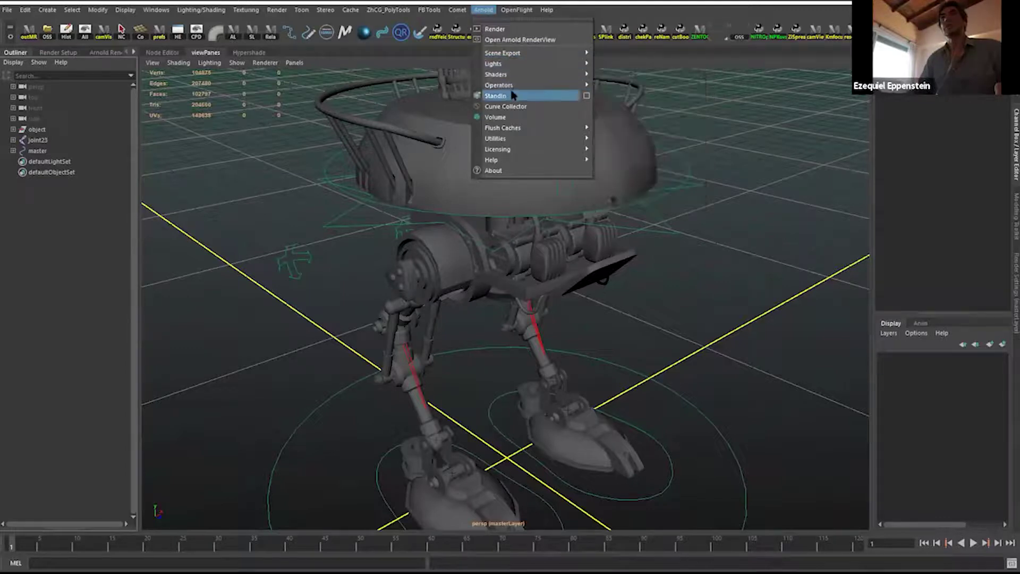
mouse_move(510, 64)
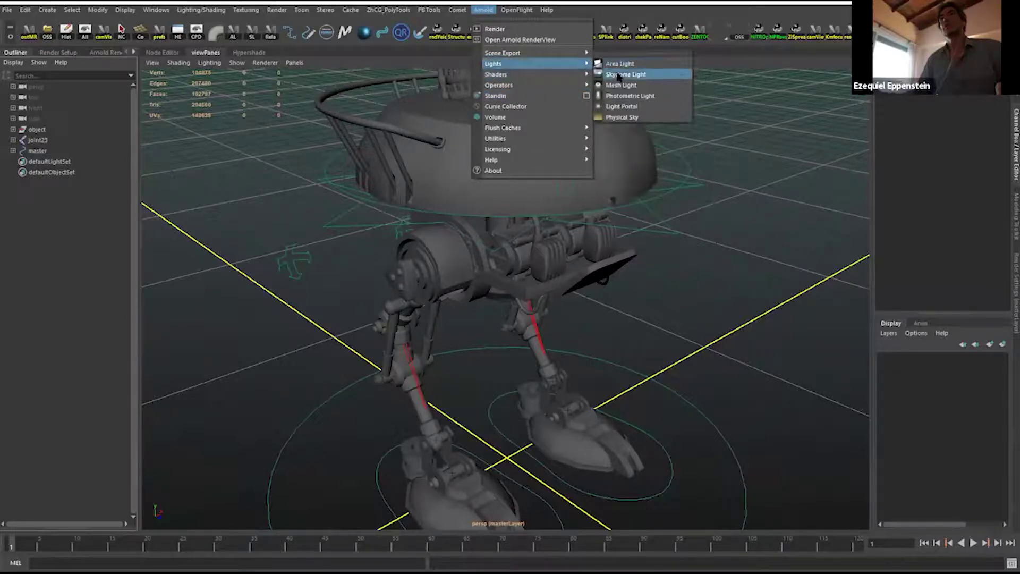
left_click(621, 74)
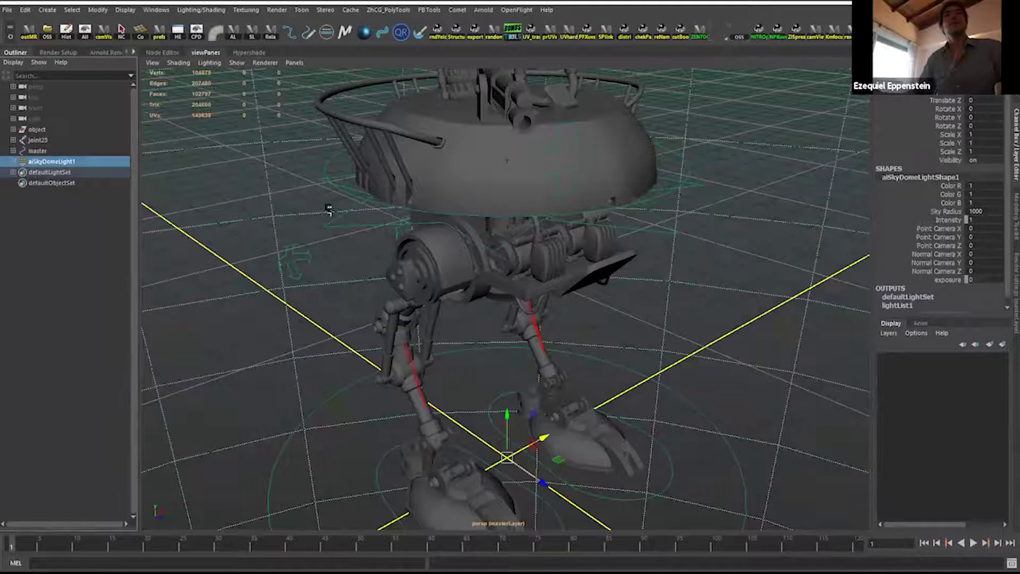
scroll(314, 191, "down", 4)
left_click_drag(330, 221, 478, 308, "alt")
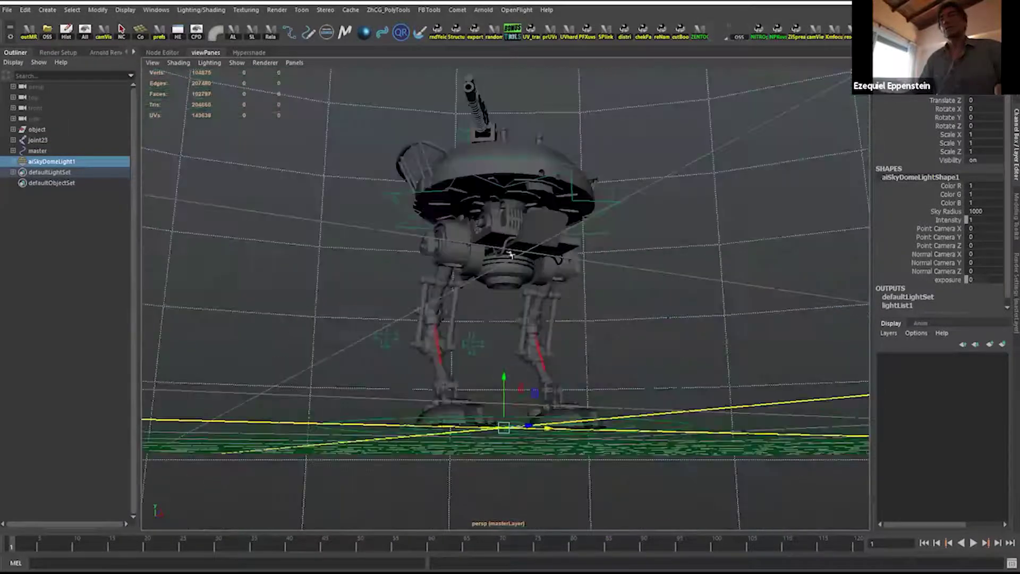
left_click(85, 32)
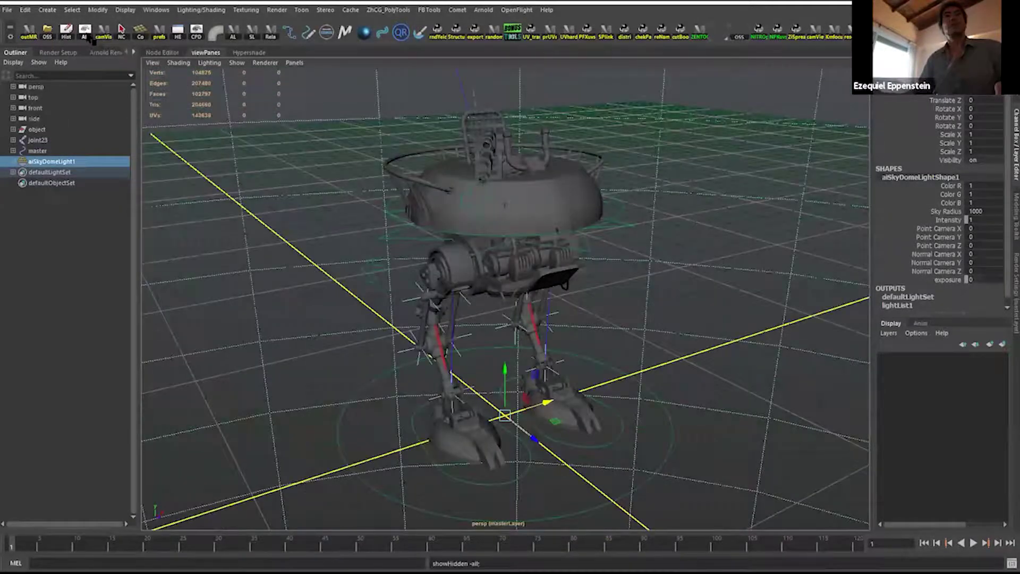
Create a polygon plane under the walker robot and scale it uniformly to 80.392 as the ground.
left_click_drag(342, 234, 310, 159, "alt")
right_click_drag(327, 197, 313, 236, "shift")
key("r")
middle_click_drag(313, 236, 520, 236)
scroll(605, 247, "down", 5)
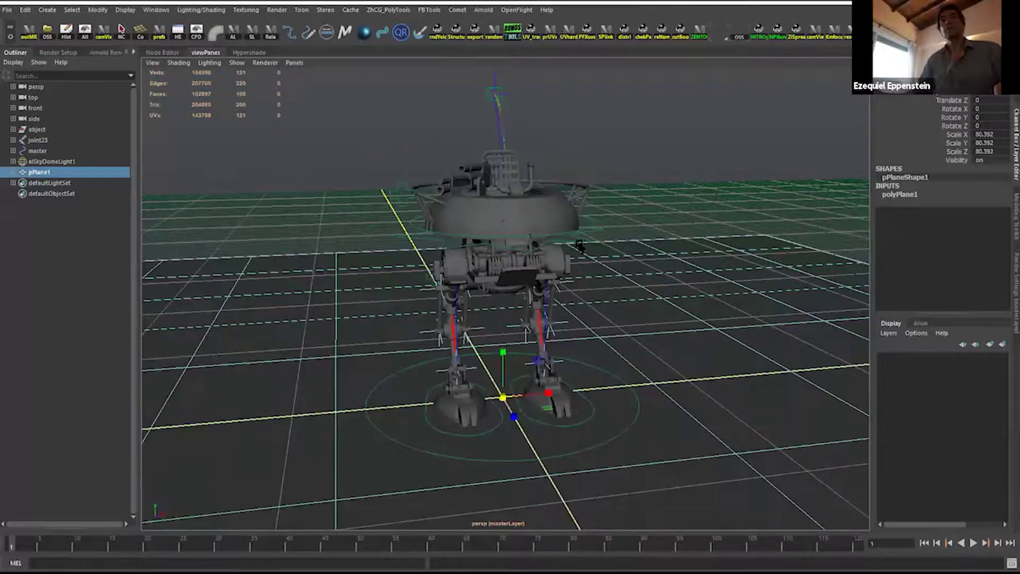
Examine the walker robot and ground from several angles and select the ground plane.
left_click_drag(713, 298, 649, 248, "alt")
scroll(649, 248, "up", 8)
right_click_drag(677, 252, 706, 224)
scroll(640, 246, "down", 5)
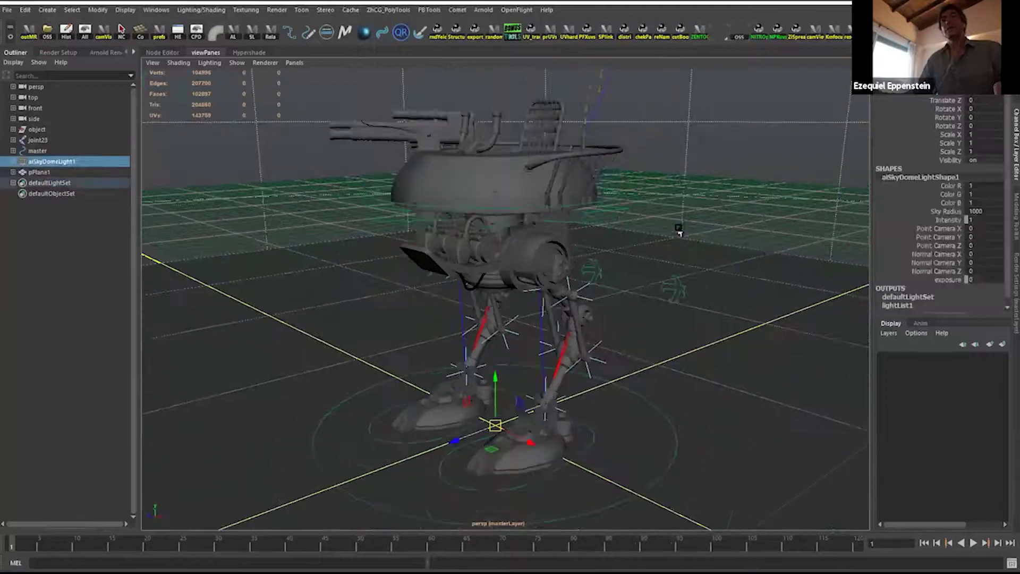
left_click_drag(677, 231, 628, 234, "alt")
left_click(615, 239)
scroll(494, 257, "down", 2)
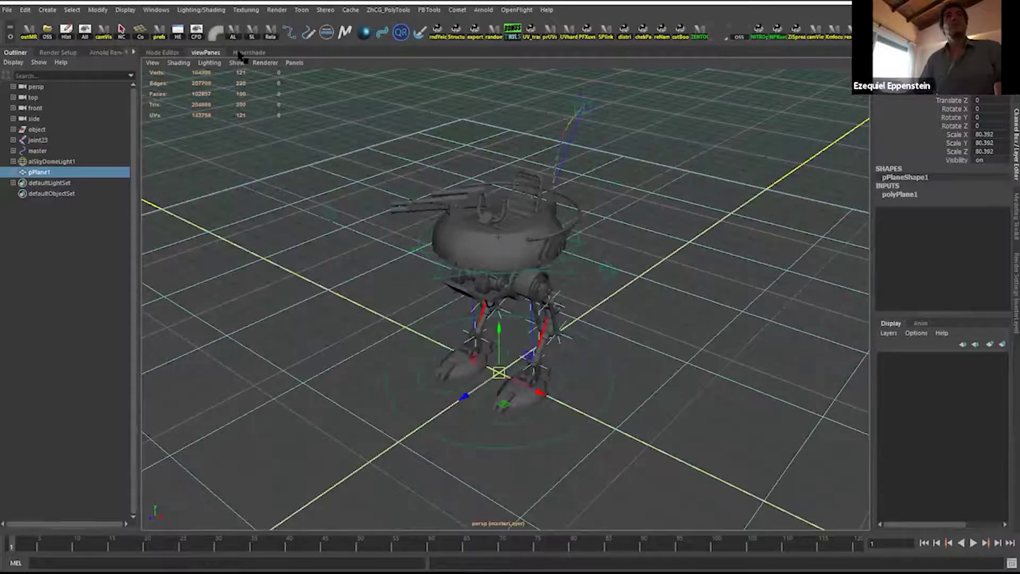
Show the shader network editor and fit the skydome light node in a wider view.
left_click(244, 53)
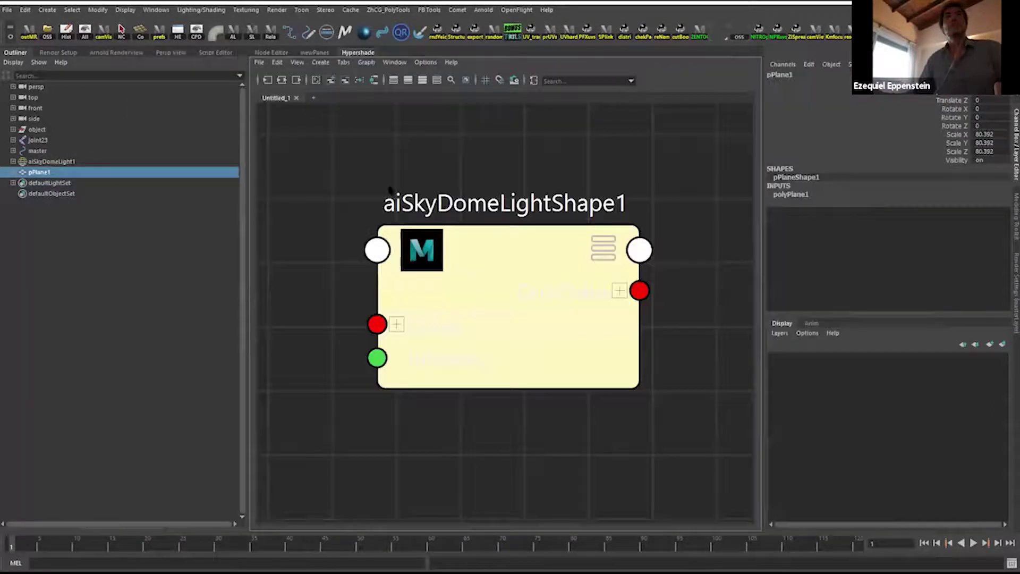
scroll(455, 273, "down", 5)
middle_click_drag(484, 256, 434, 242)
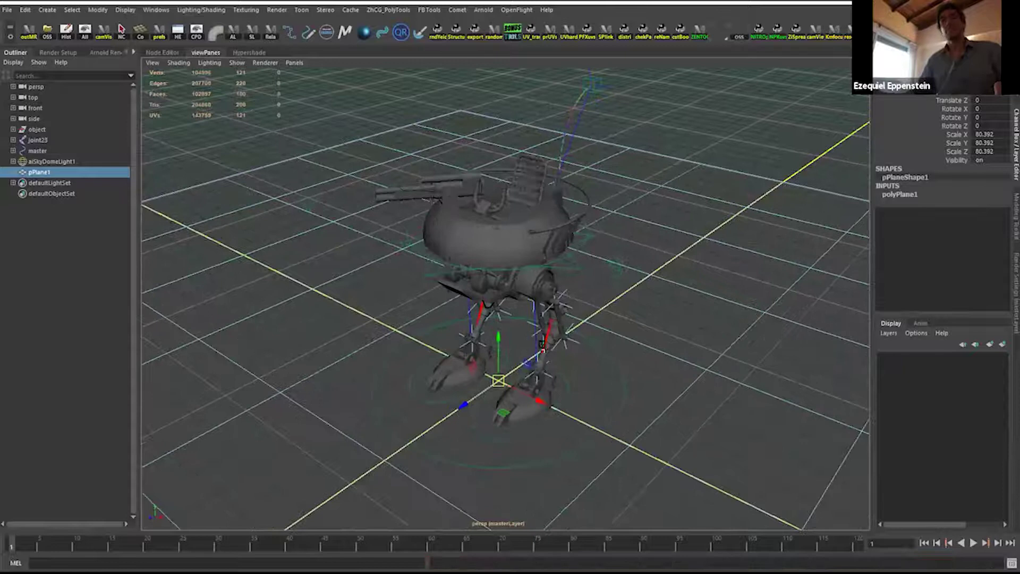
Assign a new aiStandardSurface material to the ground plane and darken its base color.
left_click_drag(550, 374, 656, 367, "alt")
scroll(656, 367, "down", 3)
right_click_drag(668, 272, 738, 552)
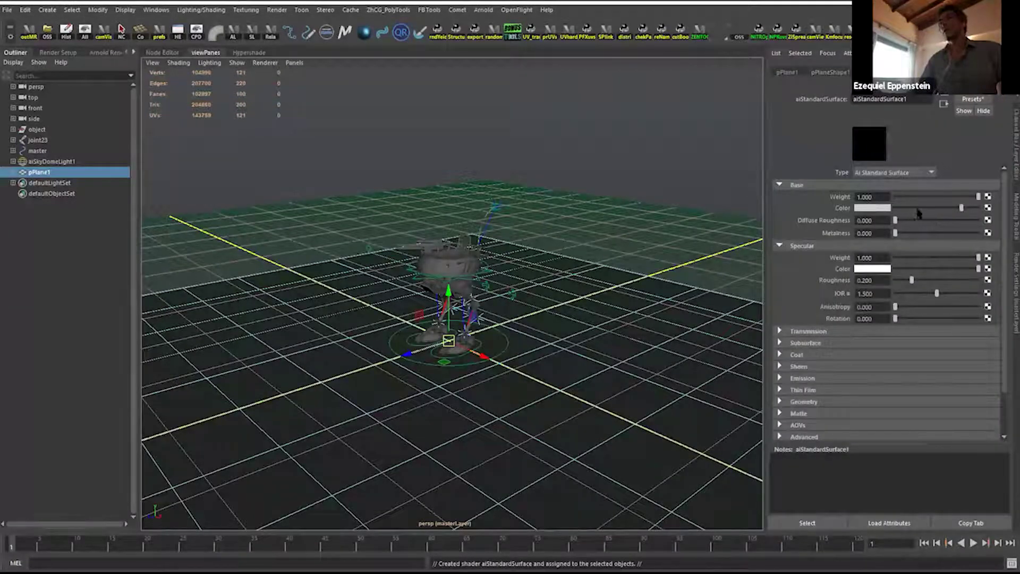
left_click(917, 210)
scroll(557, 141, "up", 3)
scroll(507, 246, "up", 4)
scroll(490, 255, "down", 8)
Select all the robot's geometry, leaving out the ground plane, and examine the favorite materials offered for it.
left_click(447, 159)
left_click_drag(593, 396, 461, 234, "alt")
scroll(462, 233, "up", 4)
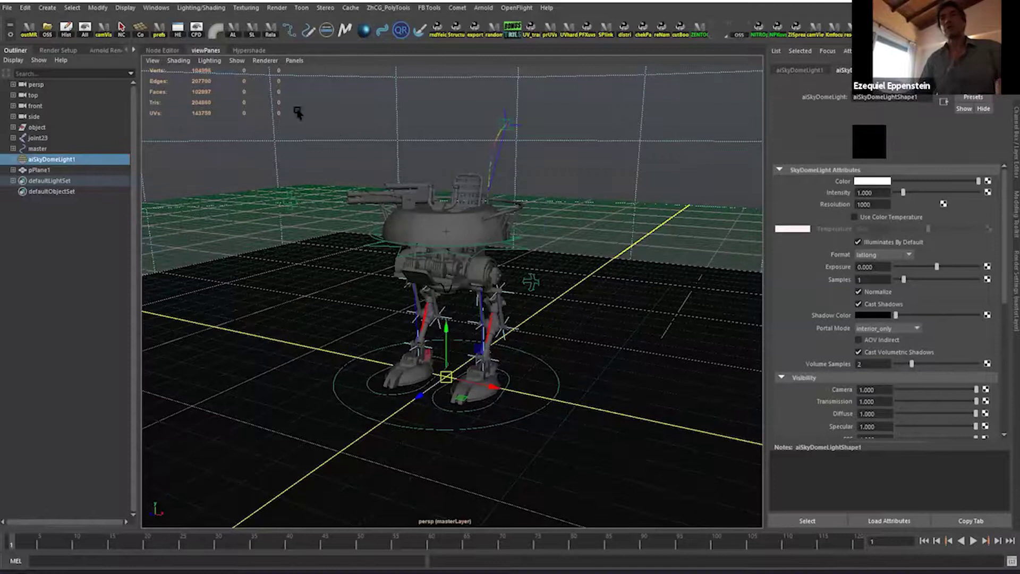
key("Right")
key("4")
scroll(594, 350, "down", 5)
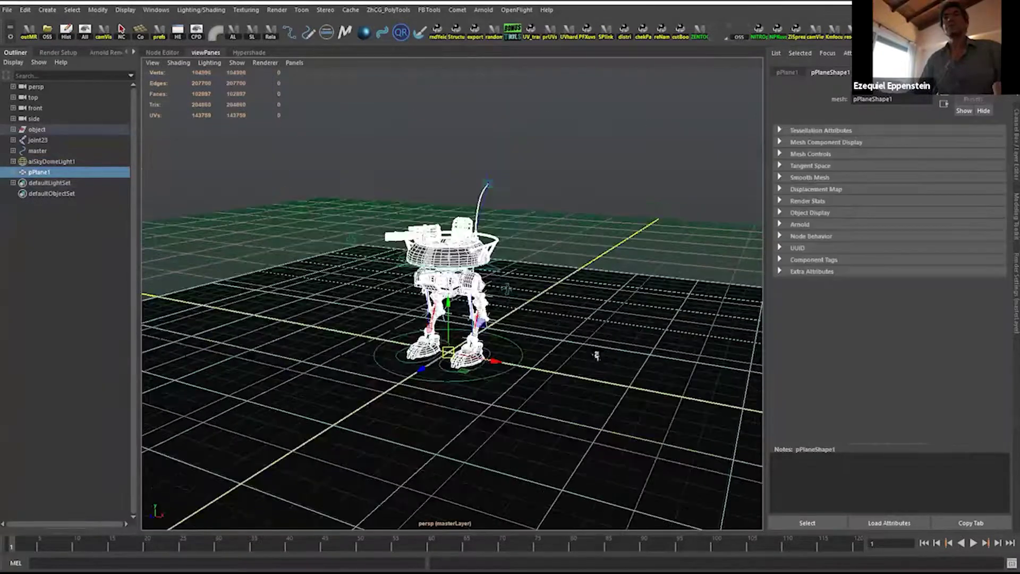
left_click(594, 417, "shift")
scroll(605, 372, "up", 5)
scroll(580, 471, "up", 1)
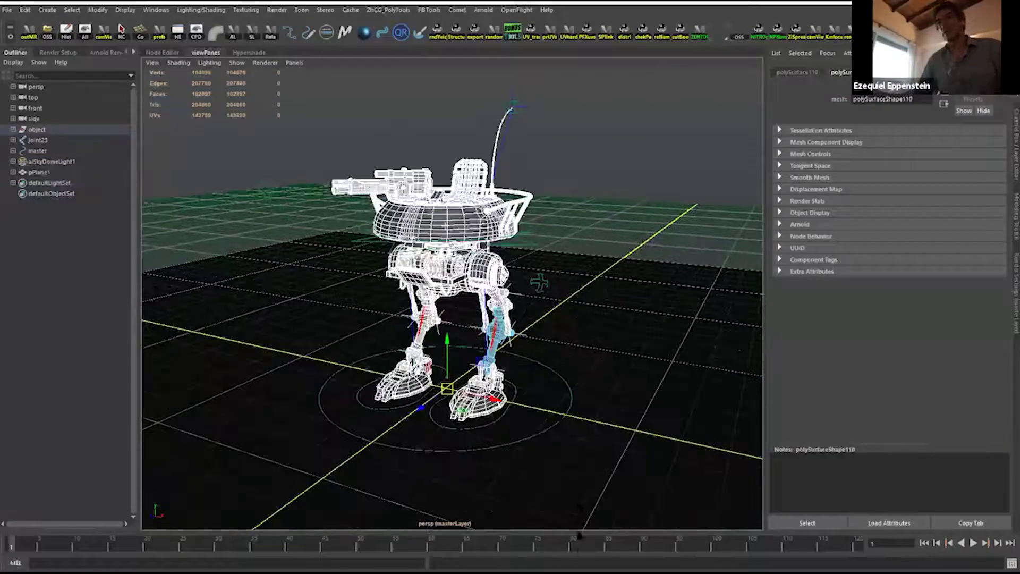
right_click_drag(578, 272, 579, 556)
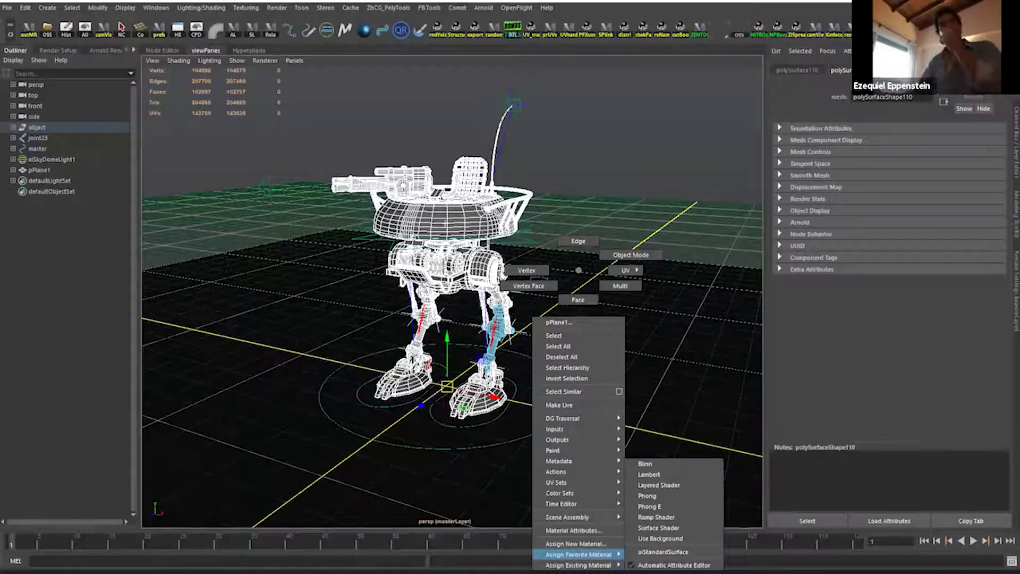
right_click_drag(579, 555, 713, 314)
Create an aiMixShader node in the Hypershade network.
left_click(249, 53)
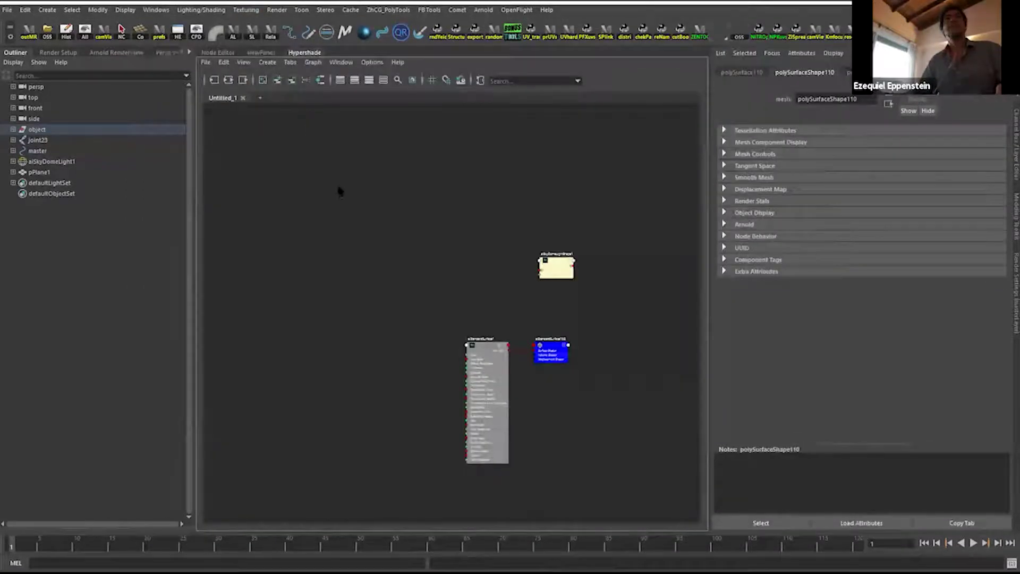
key("Tab")
type("aim")
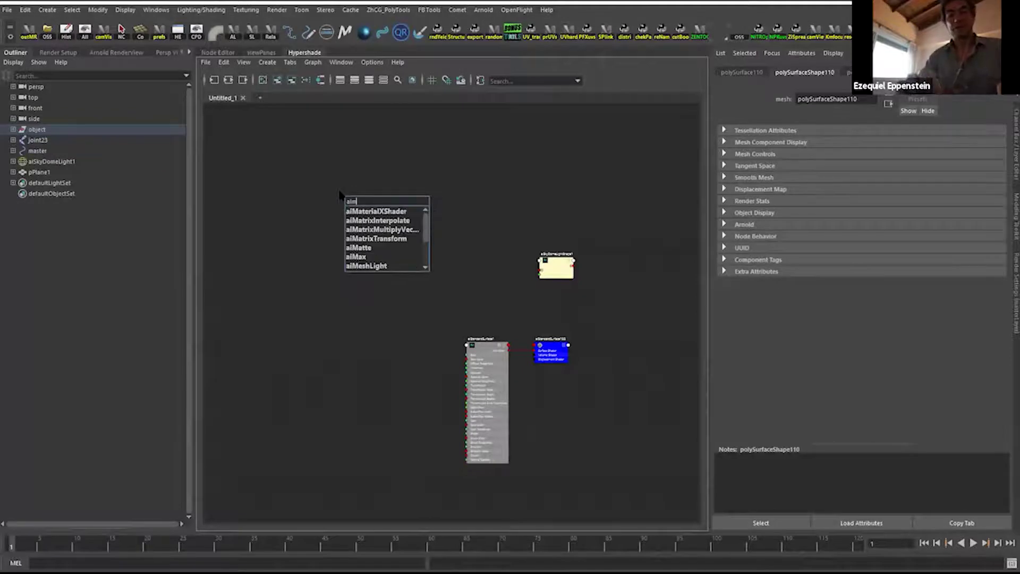
type("ix")
key("Return")
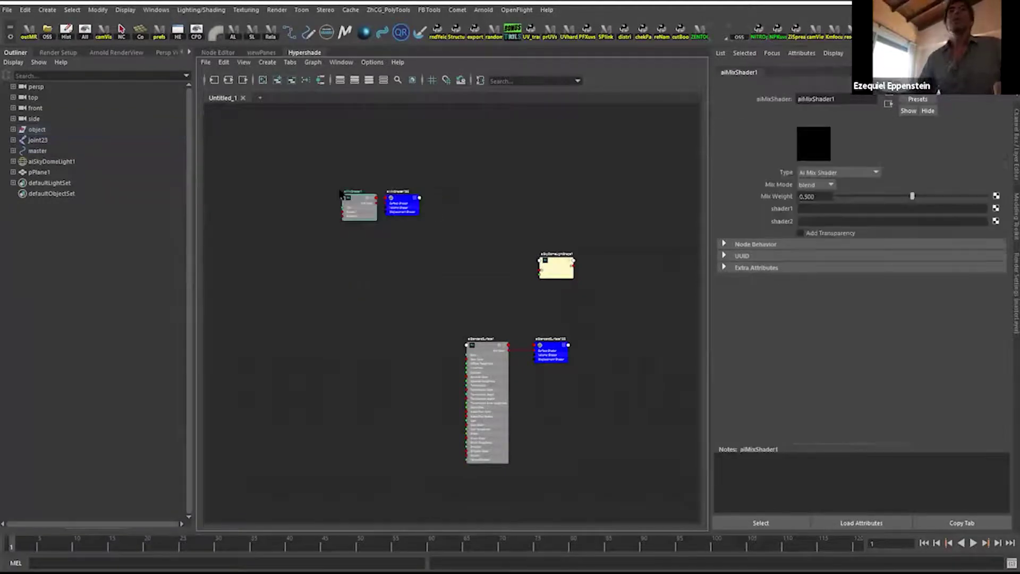
scroll(384, 243, "up", 2)
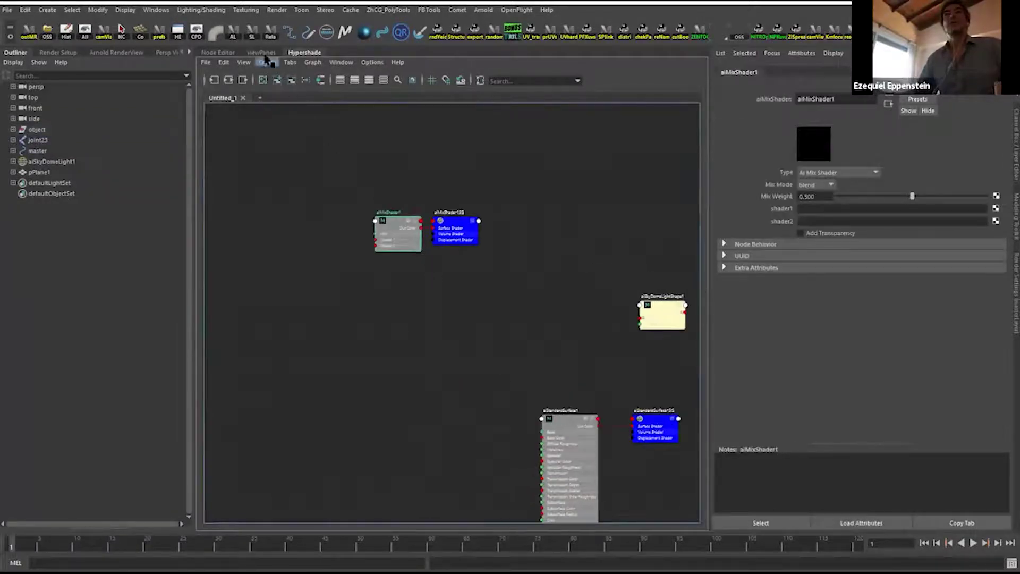
Return to the scene view and select all the robot's geometry again, leaving out the skydome light and ground plane.
left_click(264, 52)
left_click_drag(301, 94, 625, 478)
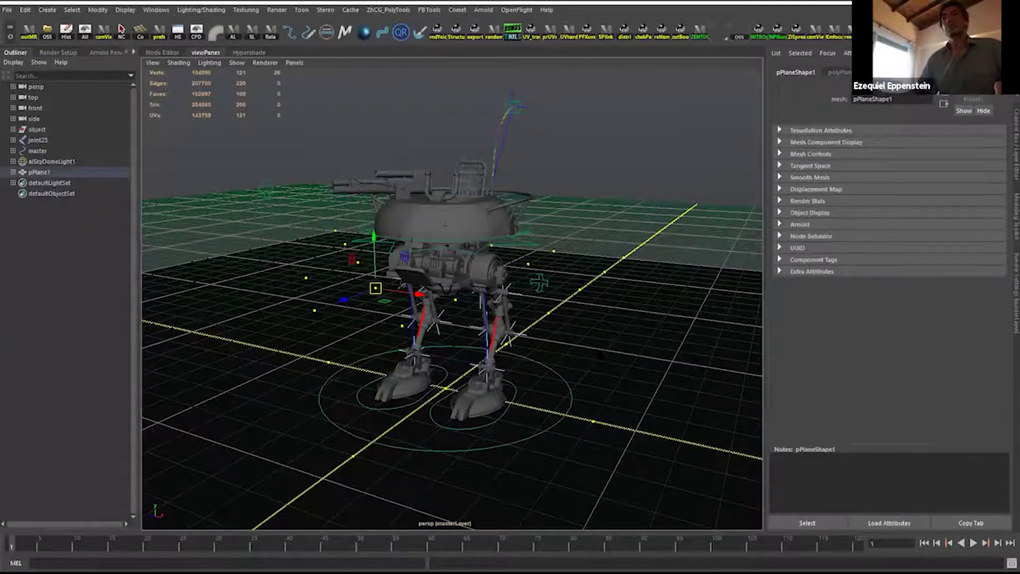
left_click(619, 204)
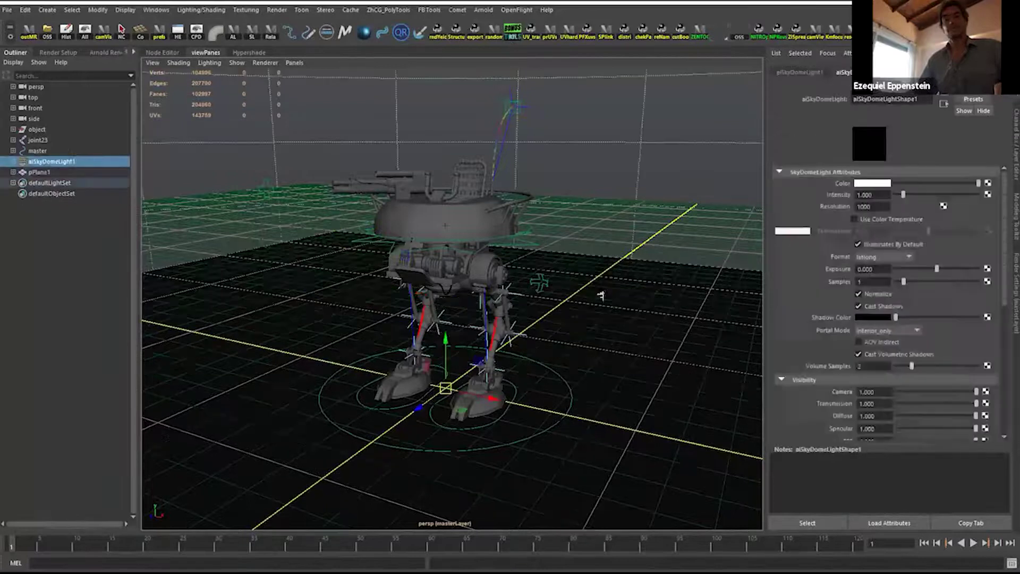
right_click_drag(602, 291, 652, 292)
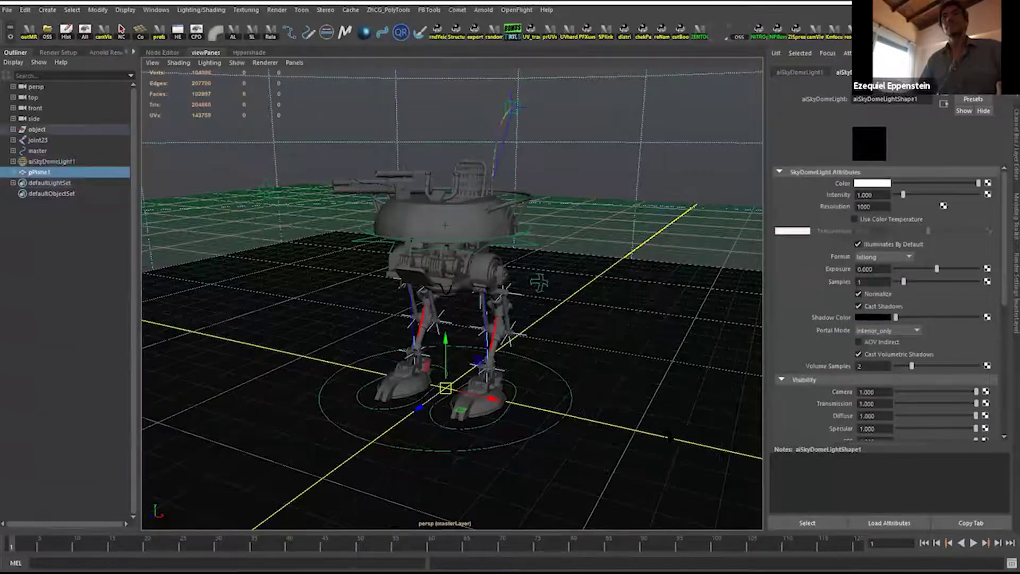
left_click(664, 382, "ctrl")
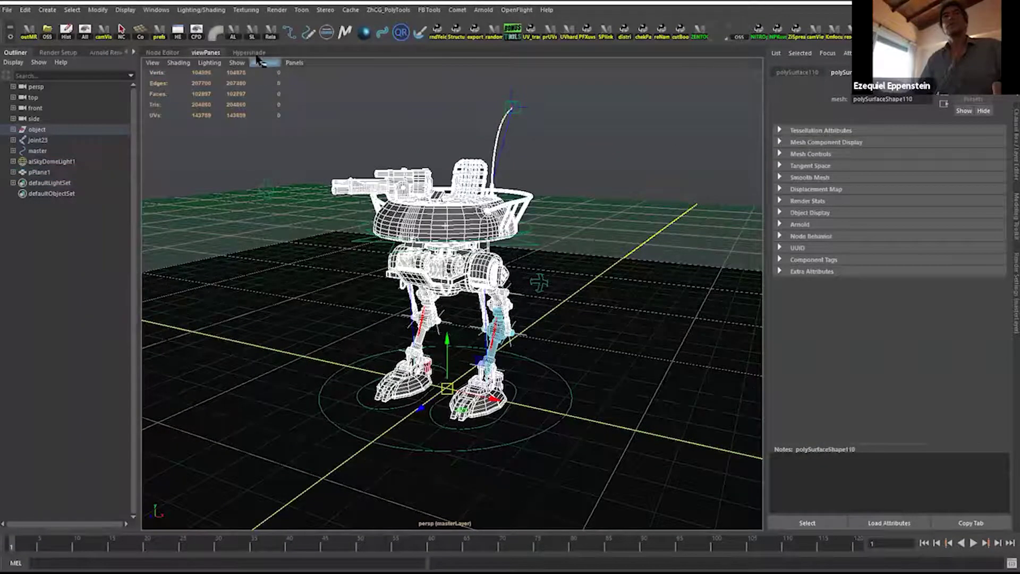
Assign the existing mix shader to the selected robot geometry and bring its node into close view in the Hypershade.
mouse_move(258, 52)
left_mouse_down()
mouse_move(266, 48)
mouse_move(266, 64)
left_mouse_up()
right_click_drag(449, 228, 524, 519)
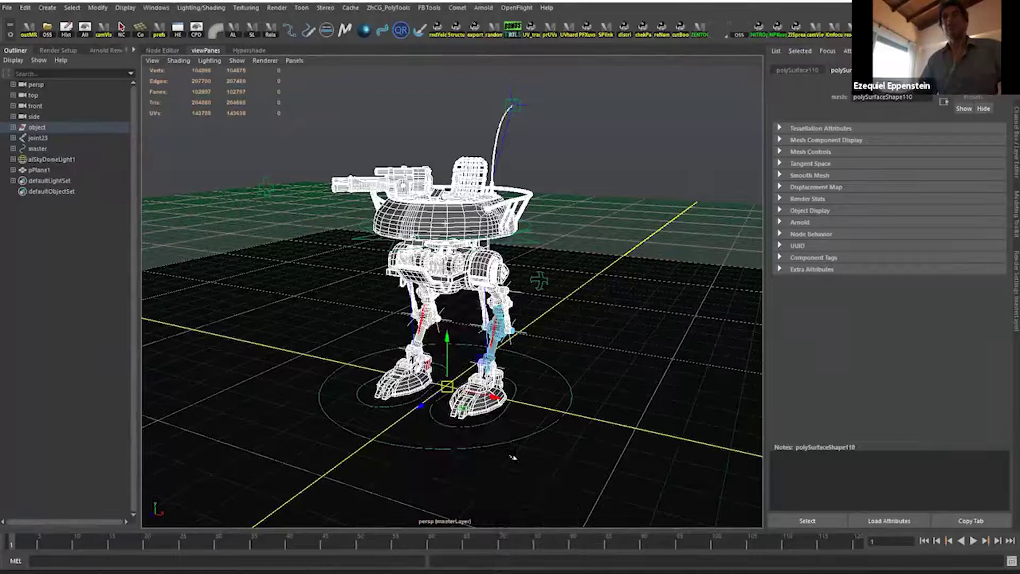
left_click_drag(525, 519, 247, 57, "alt")
left_click(249, 52)
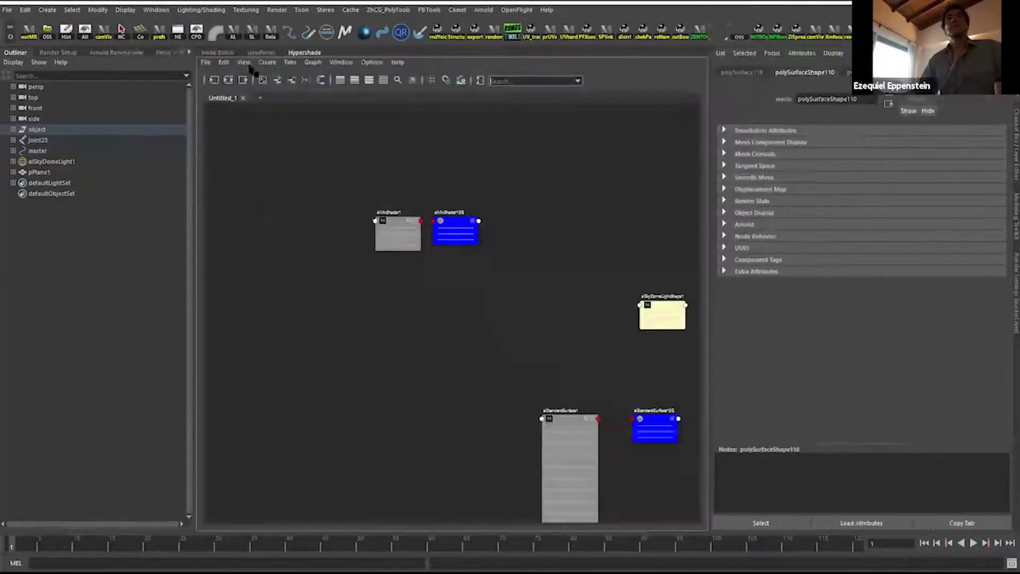
scroll(311, 310, "up", 3)
middle_click_drag(375, 320, 366, 345, "alt")
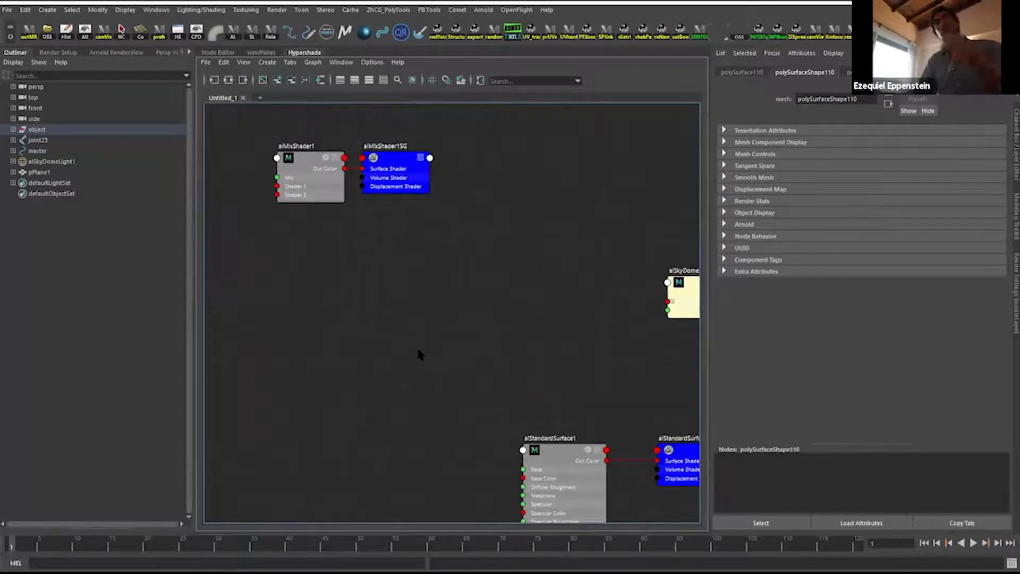
Move the aiStandardSurface1 node up closer to the sky dome light node and widen the node graph area beside the Outliner.
middle_click_drag(464, 334, 398, 238, "alt")
left_click_drag(494, 366, 481, 308)
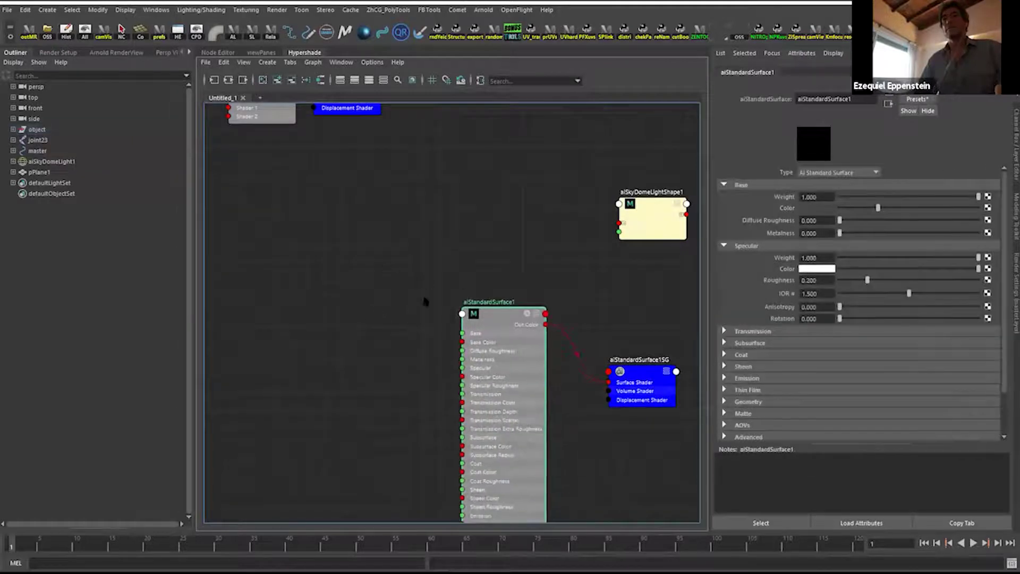
middle_click_drag(384, 312, 416, 319, "alt")
left_click_drag(528, 325, 512, 308)
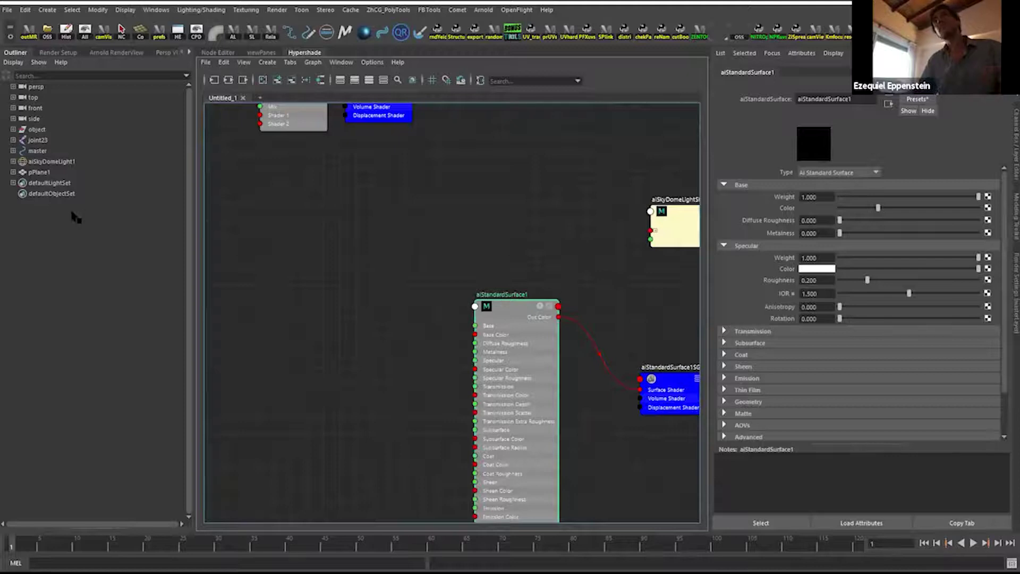
left_click_drag(194, 220, 157, 220)
middle_click_drag(291, 261, 326, 277, "alt")
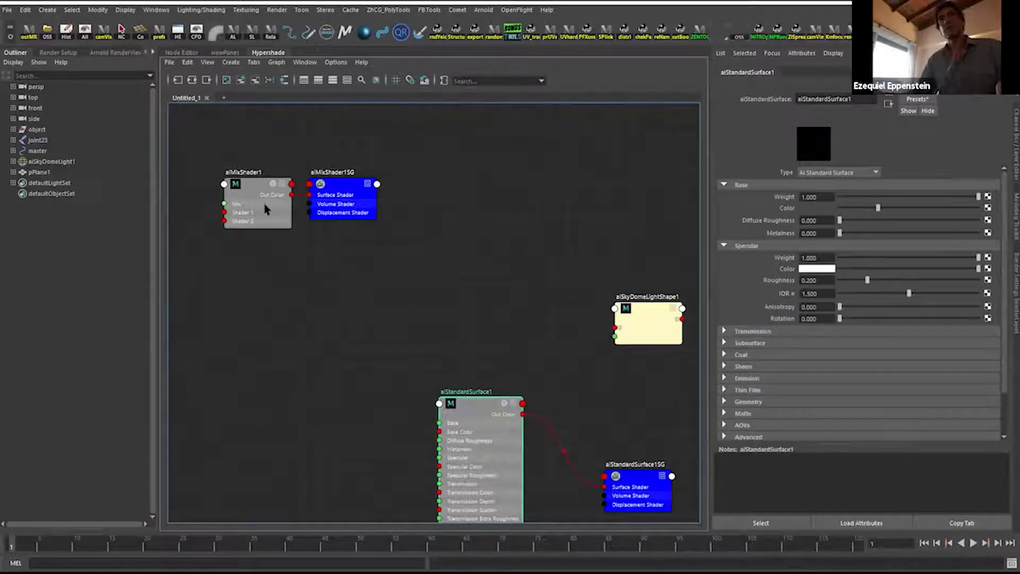
Rename the aiMixShader1 node as robot_aiMixShader.
middle_click_drag(265, 209, 455, 296, "alt")
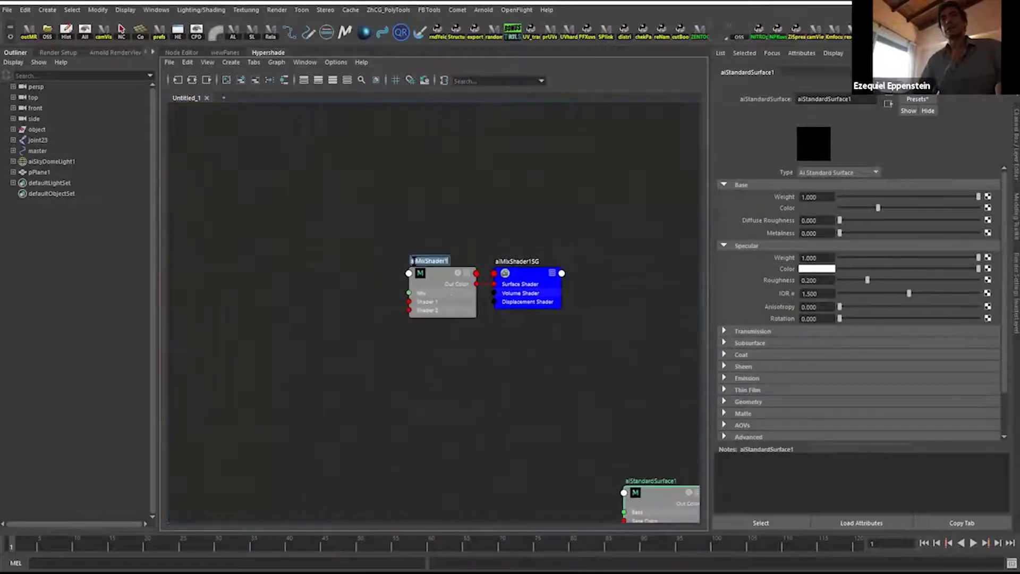
key("Home")
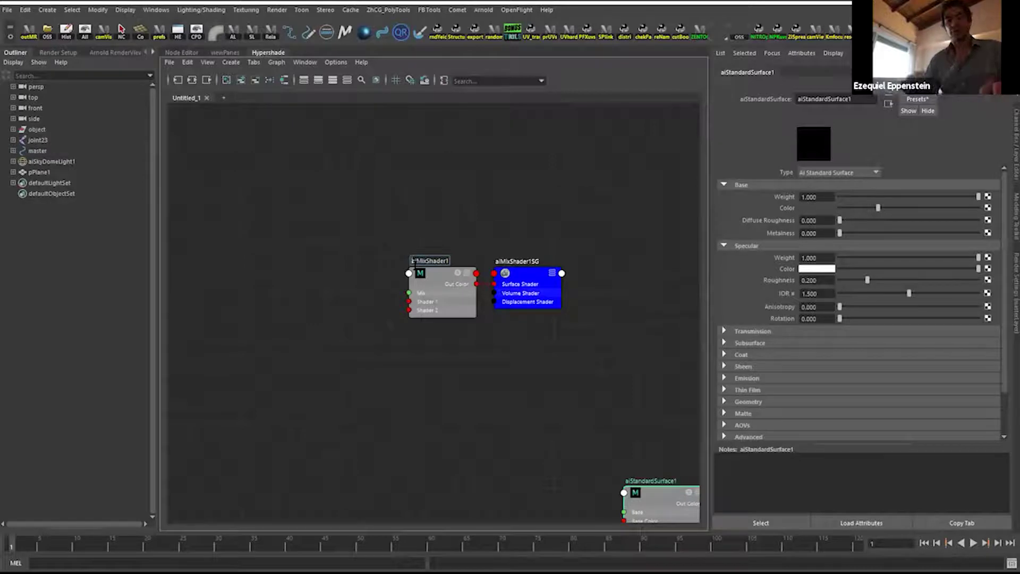
type("r-bo")
type("t_")
mouse_move(446, 264)
left_mouse_down()
mouse_move(456, 267)
mouse_move(451, 260)
left_mouse_up()
key("BackSpace")
key("Return")
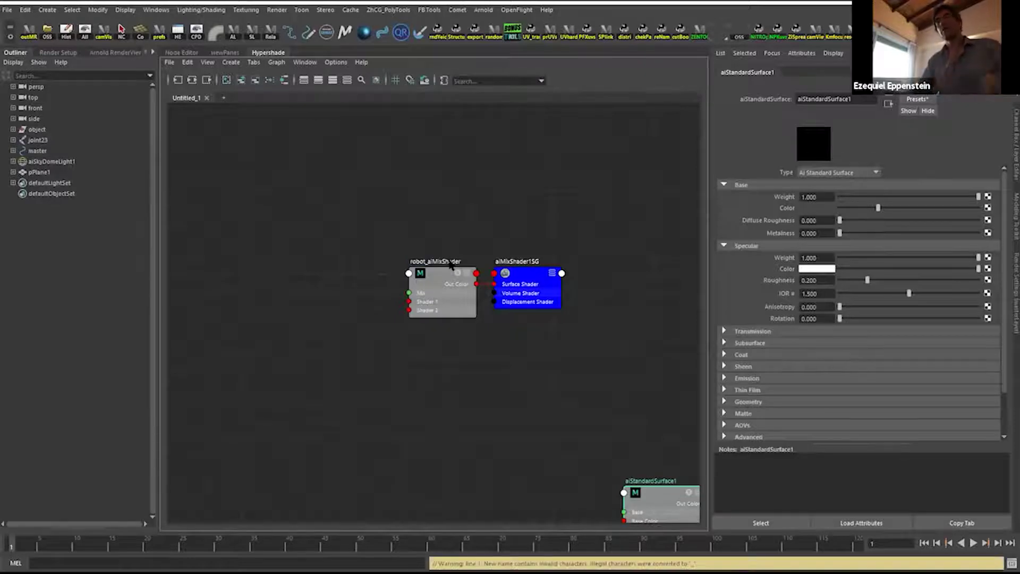
Add the prefix piso_ to the name of the aiStandardSurface1 node.
key("3")
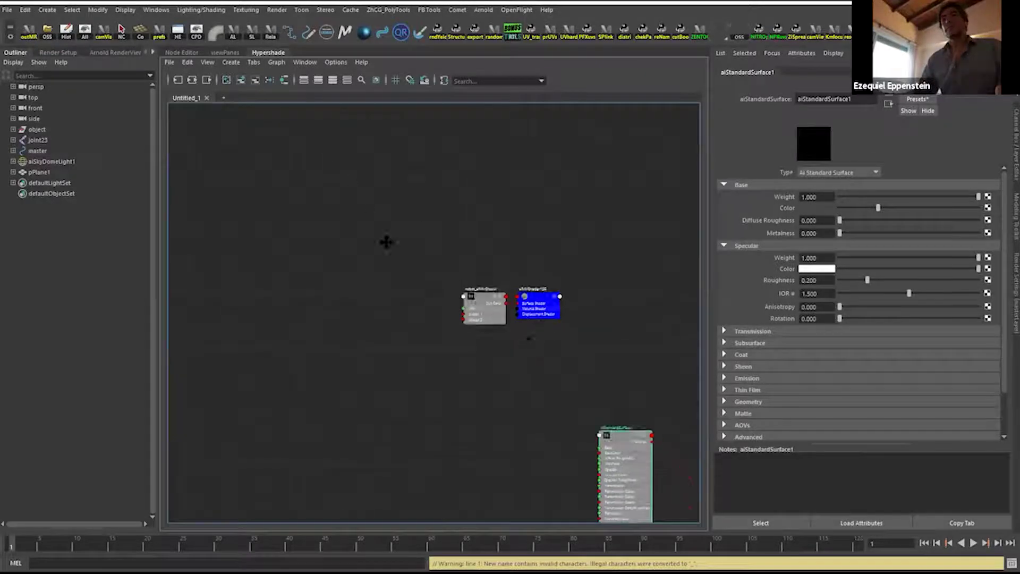
scroll(465, 369, "up", 5)
double_click(478, 283)
key("Home")
type("piso_")
key("Return")
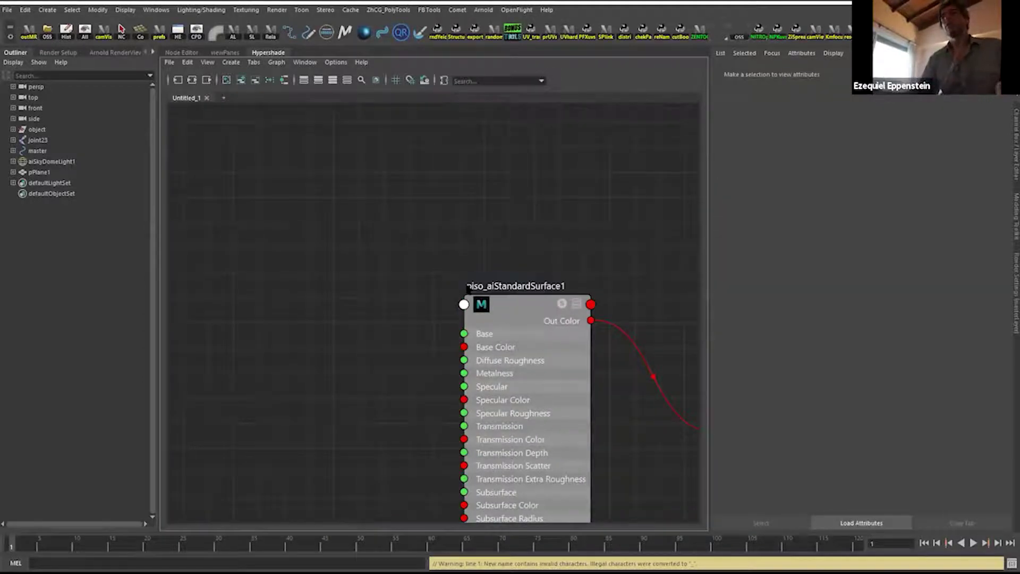
Create a new aiStandardSurface node and place it in the empty graph area in front of the robot_aiMixShader inputs.
scroll(439, 291, "down", 5)
middle_click_drag(376, 230, 491, 284, "alt")
middle_click_drag(435, 339, 501, 319, "alt")
key("Tab")
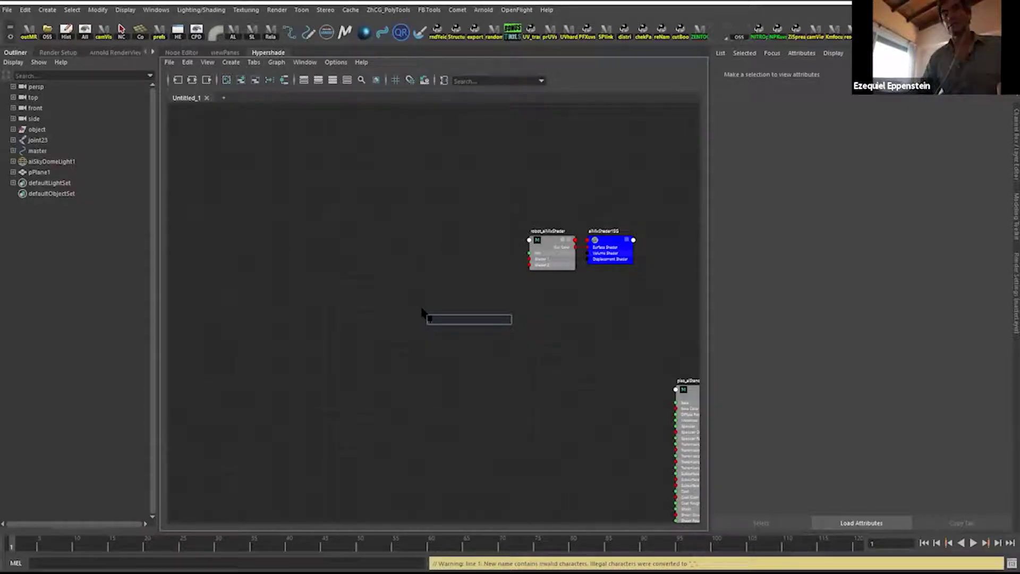
type("aista")
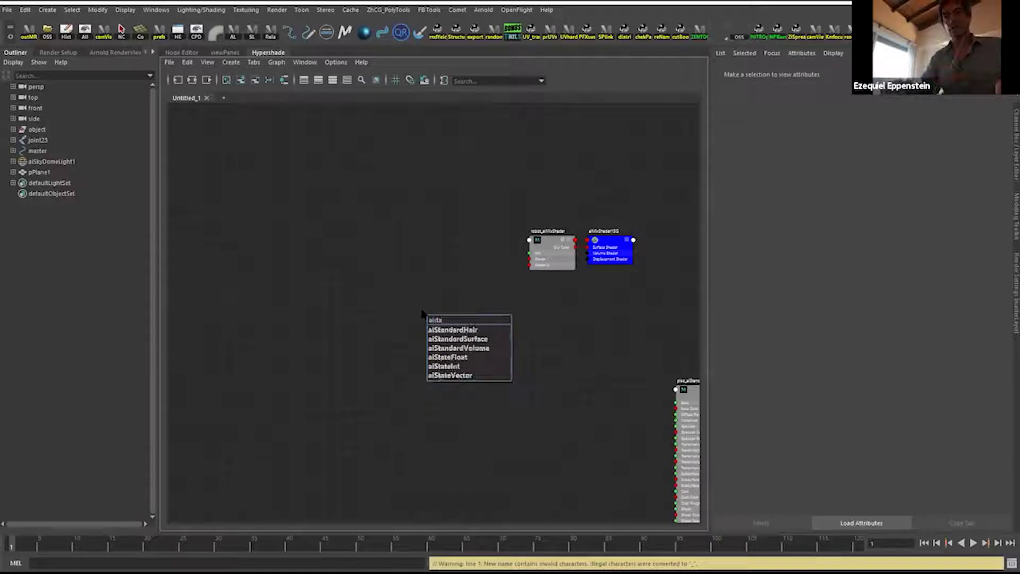
key("Down")
key("Down")
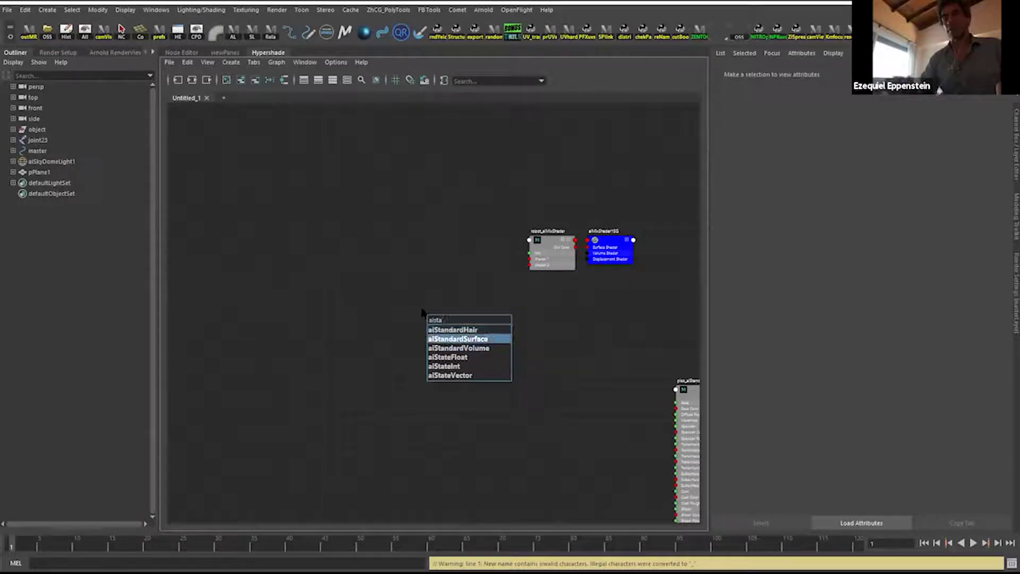
key("Return")
left_click(526, 357)
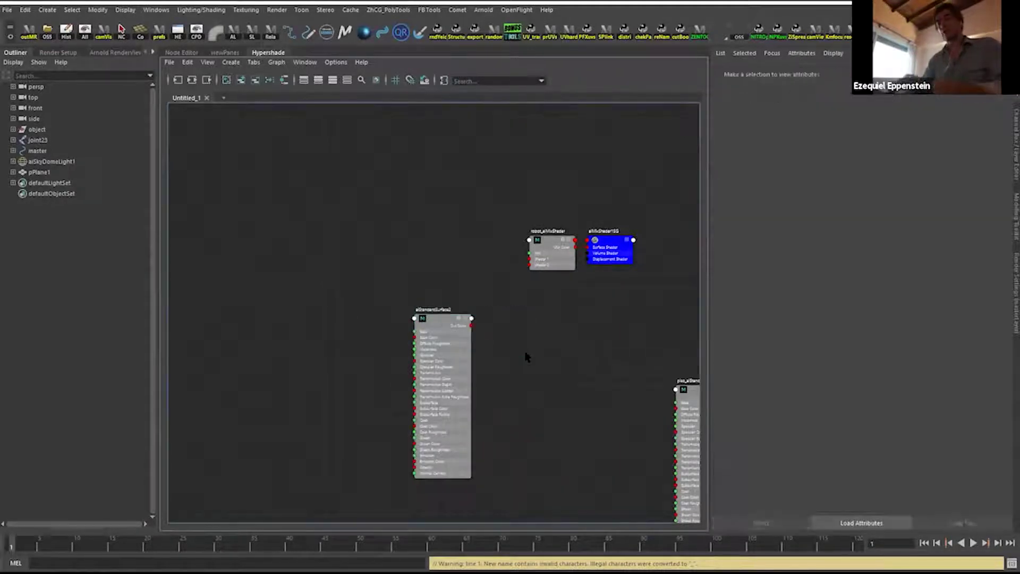
left_click_drag(442, 329, 429, 197)
scroll(423, 229, "up", 1)
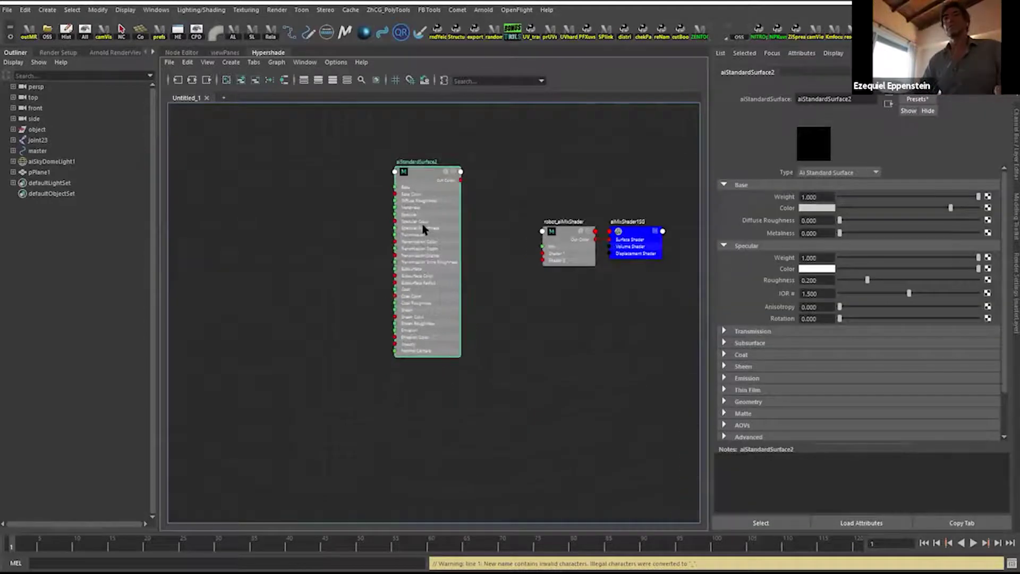
Duplicate the new aiStandardSurface node, place the copy below the original and select both.
key("ctrl+d")
left_click_drag(266, 215, 418, 392)
left_click_drag(329, 194, 471, 419)
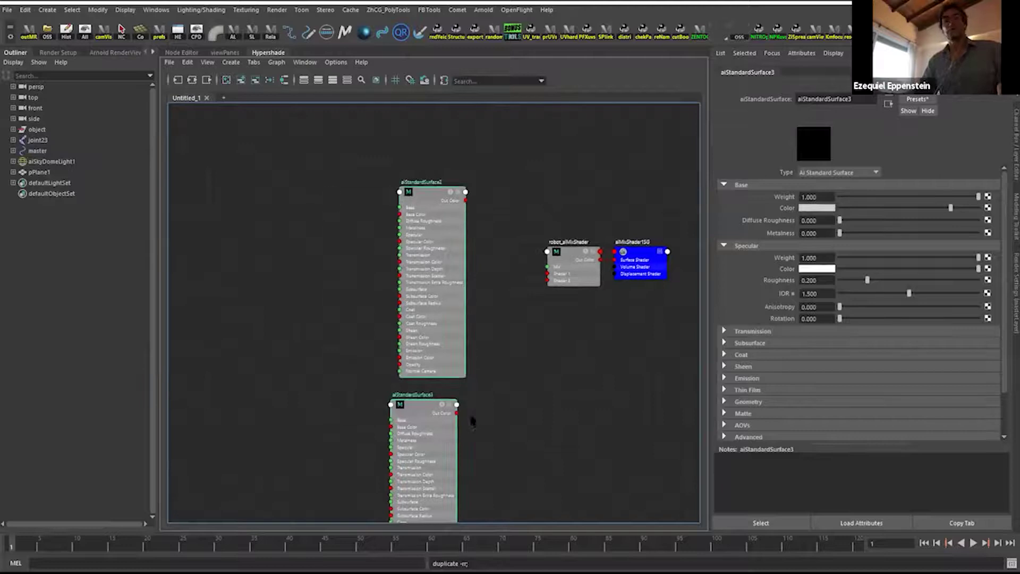
Collapse the two new surface nodes to their compact display and rename the upper one as oro_aiStandardSurface2.
key("1")
double_click(420, 182)
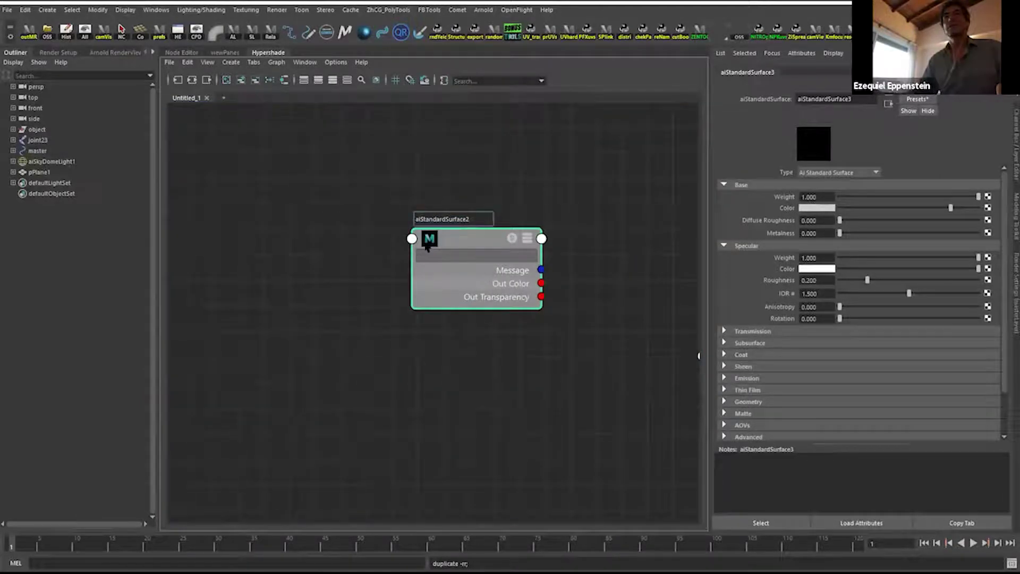
type("oro")
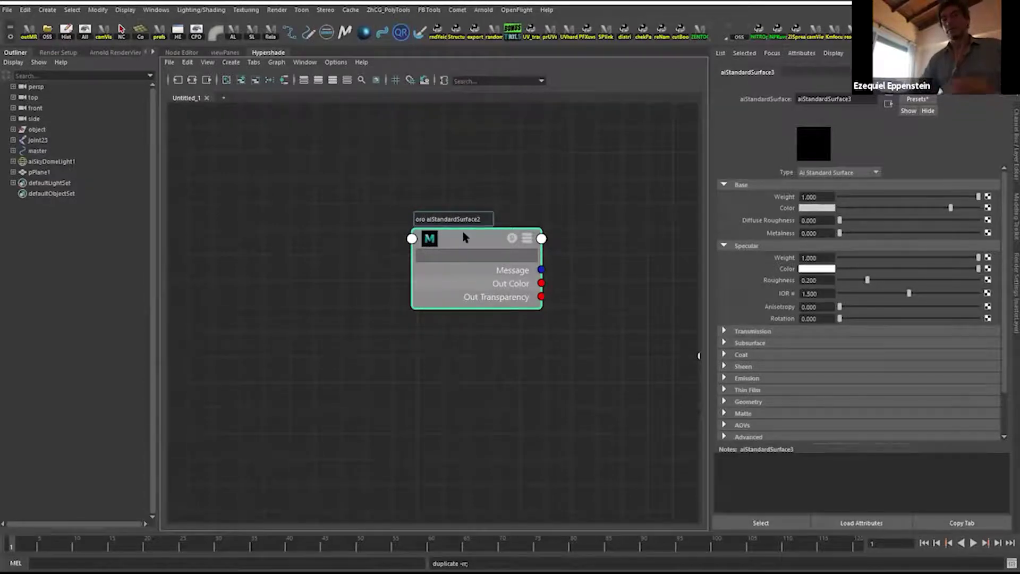
key("Return")
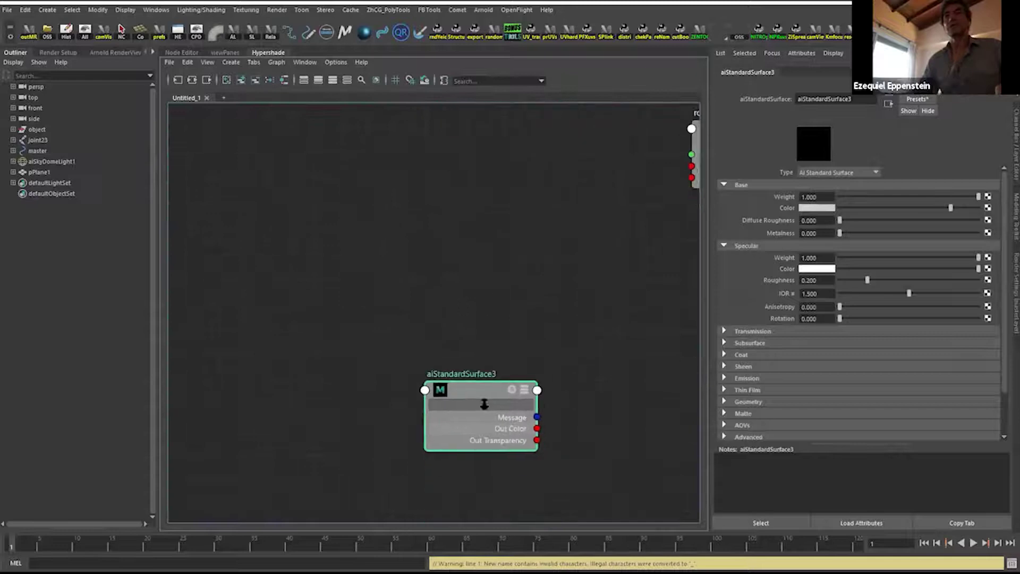
Rename the duplicated aiStandardSurface3 node as cuerpo_aiStandardSurface3.
double_click(473, 385)
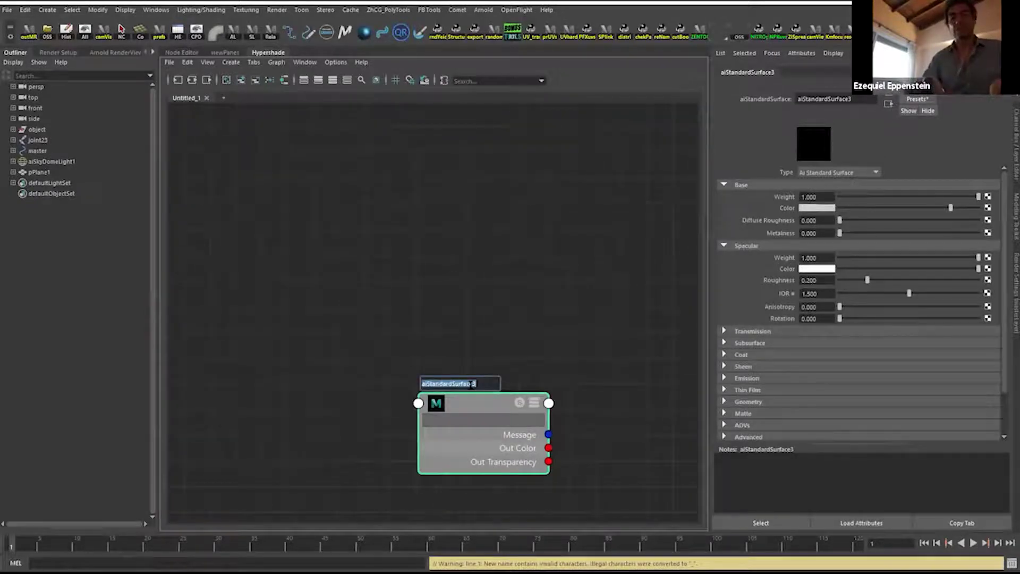
left_click(473, 383)
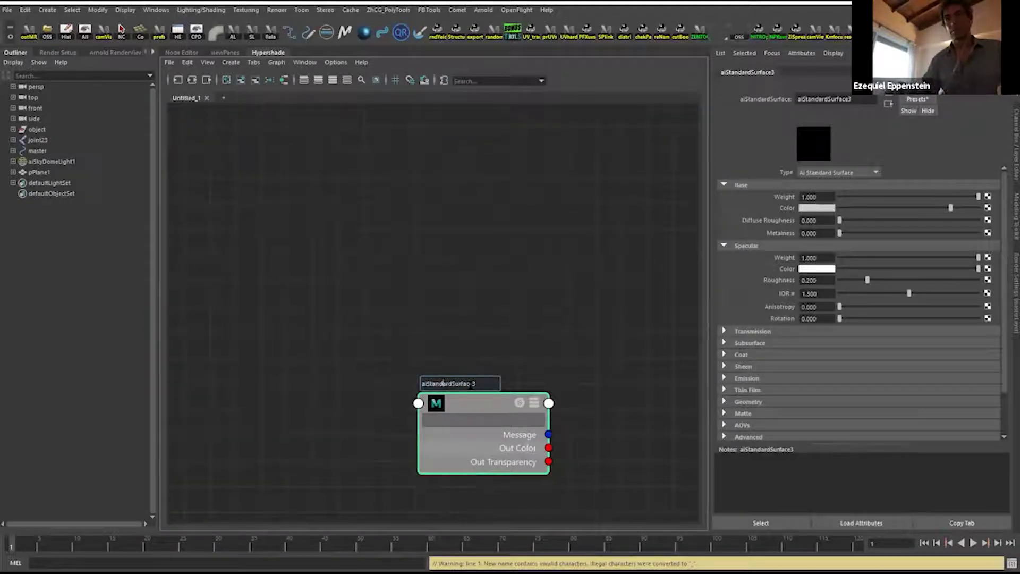
type("m")
key("BackSpace")
type("cuerpo")
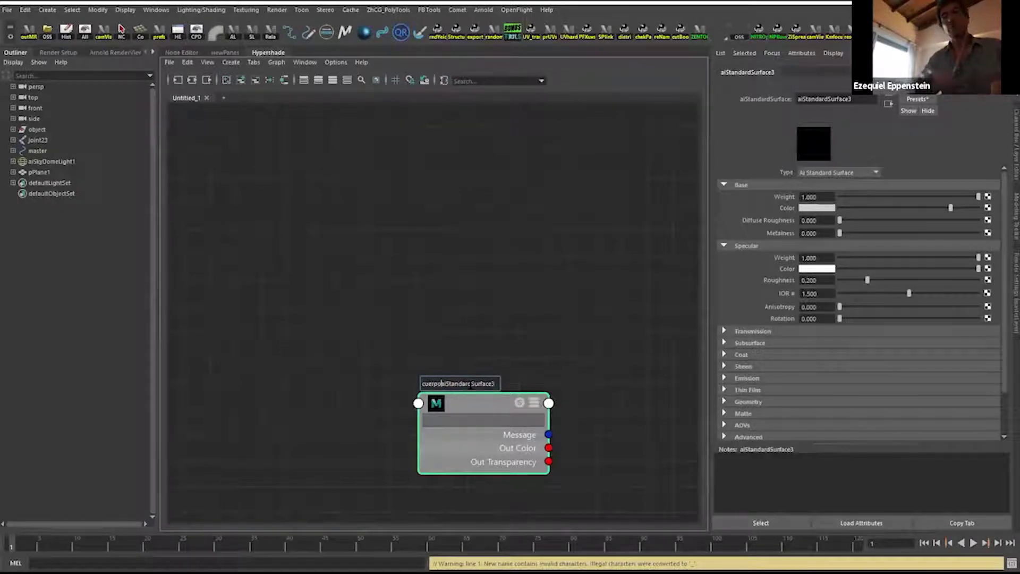
type("_")
key("Return")
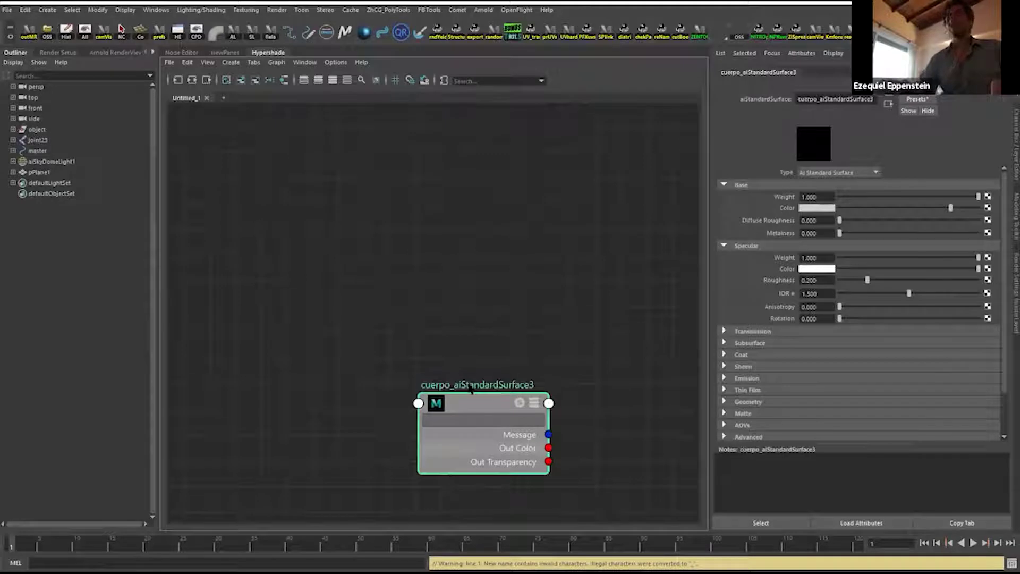
Connect the Out Color of oro_aiStandardSurface2 to the Shader 2 input of robot_aiMixShader.
scroll(596, 326, "down", 5)
scroll(496, 269, "up", 6)
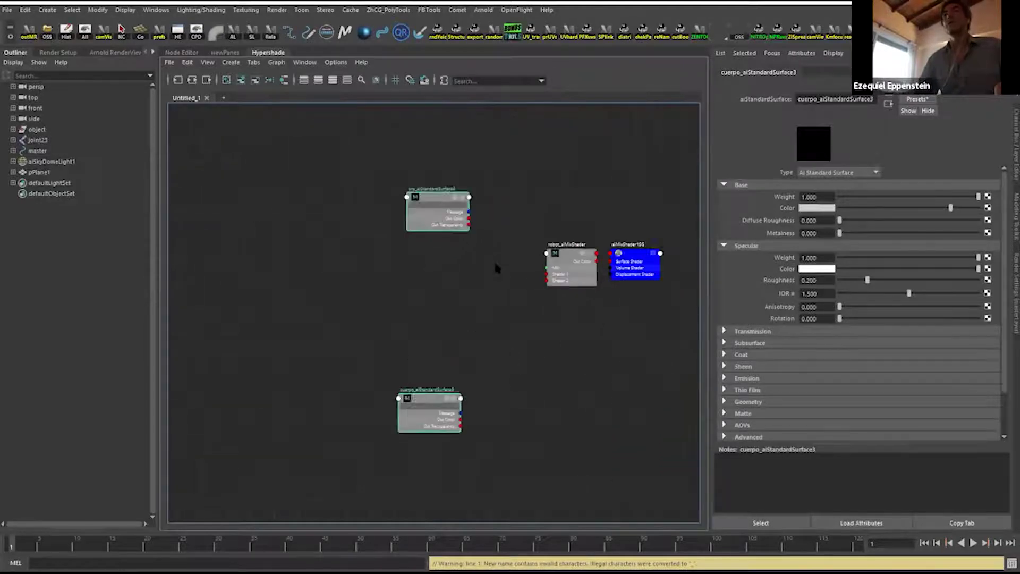
left_click_drag(375, 193, 548, 375)
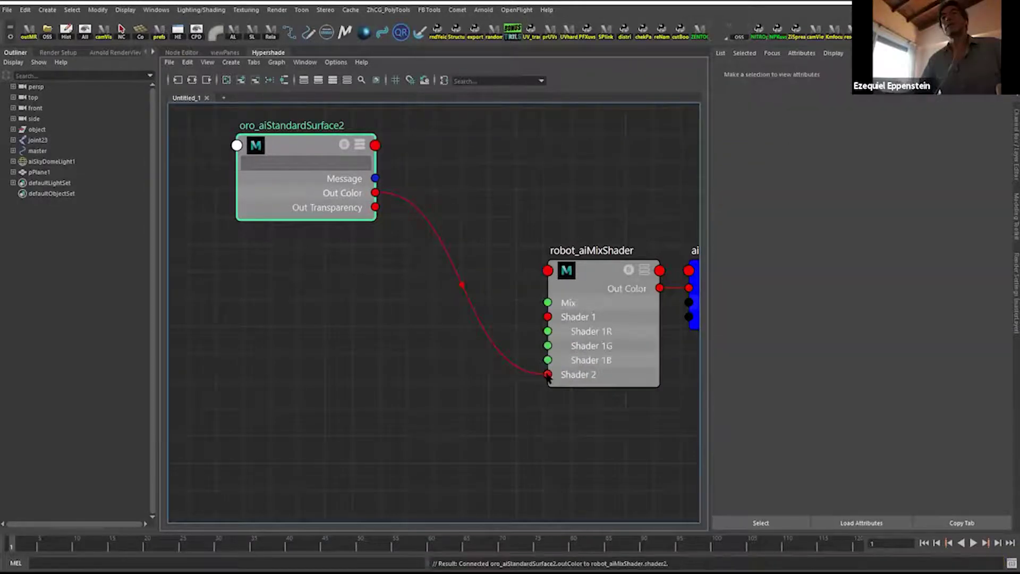
scroll(425, 393, "down", 4)
scroll(489, 330, "up", 2)
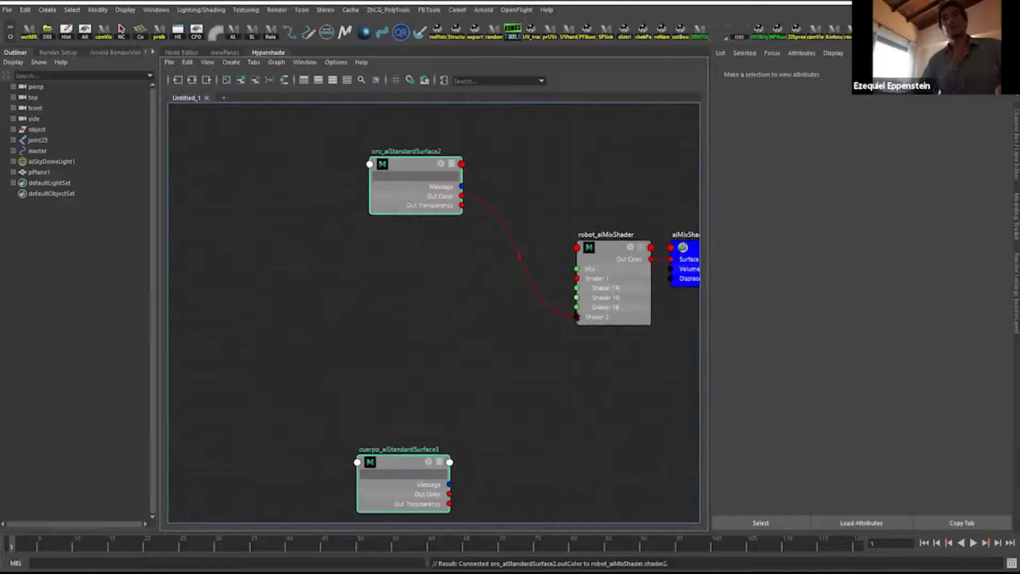
Rearrange the graph so the oro node sits just above the cuerpo node near Shader 2, and widen the graph area.
left_click_drag(408, 458, 427, 420)
left_click(428, 183)
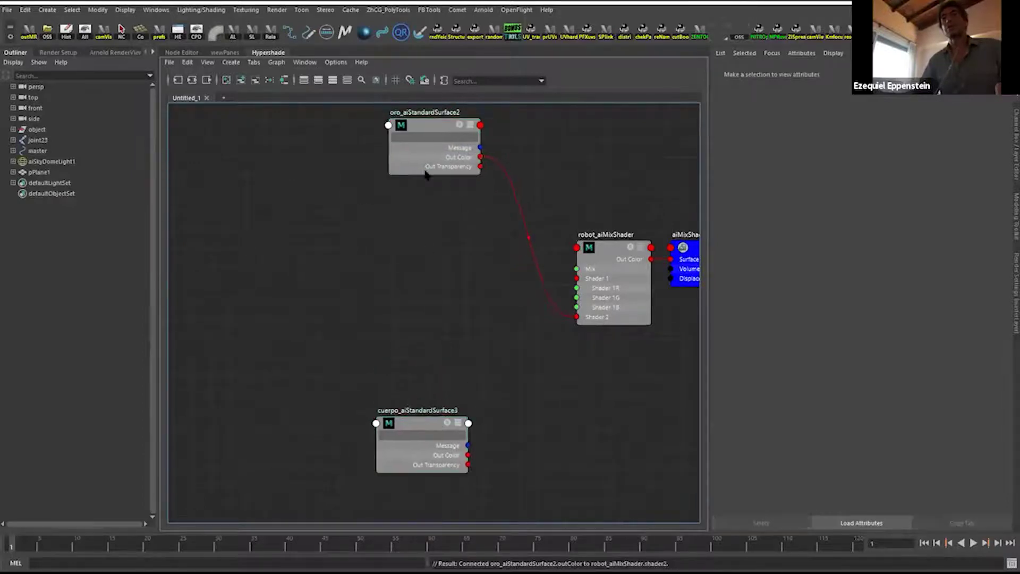
left_click_drag(428, 130, 457, 335)
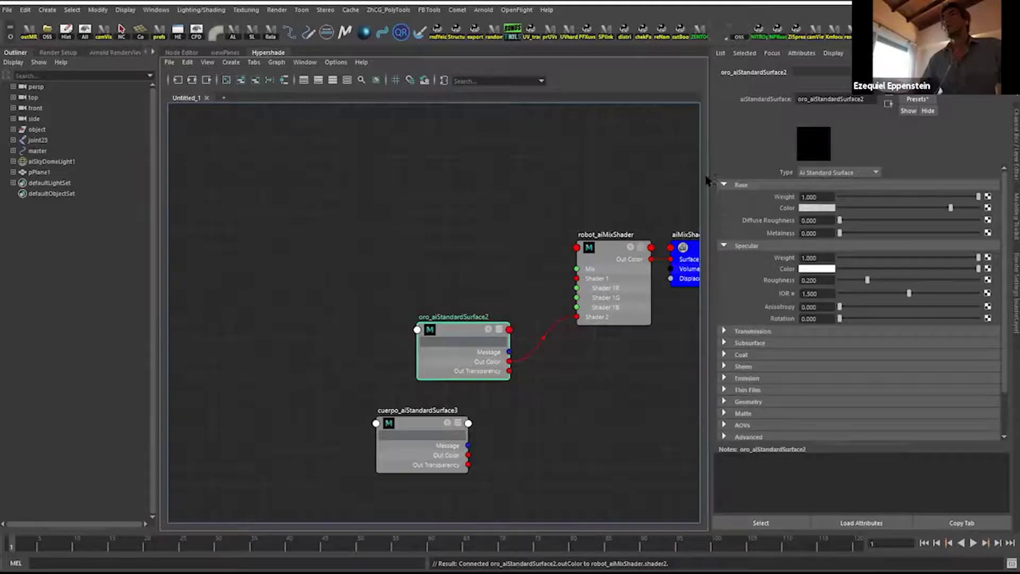
left_click_drag(711, 179, 765, 179)
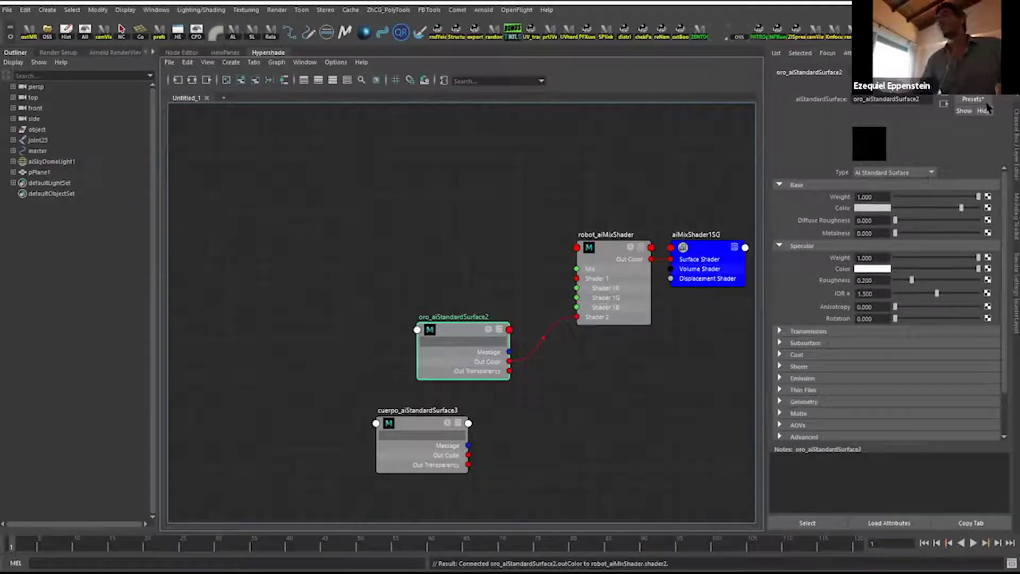
Apply the Gold preset to oro_aiStandardSurface2, replacing its current settings.
left_click(971, 99)
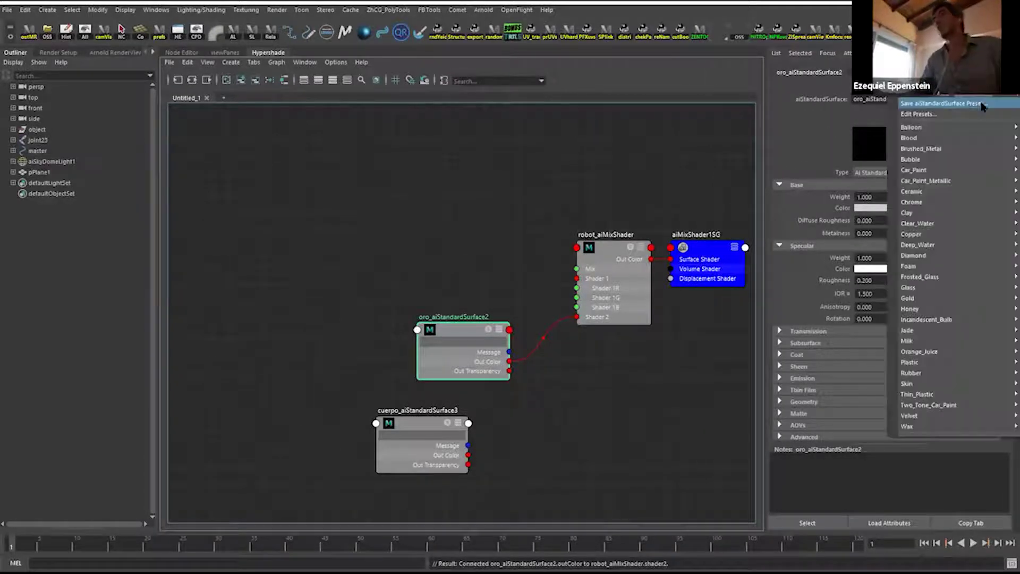
mouse_move(925, 346)
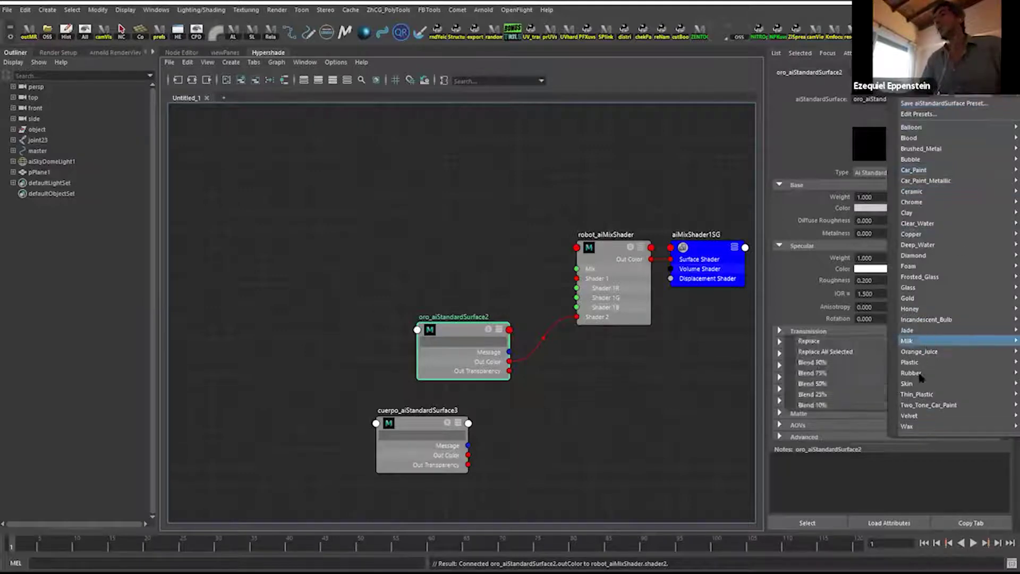
mouse_move(930, 235)
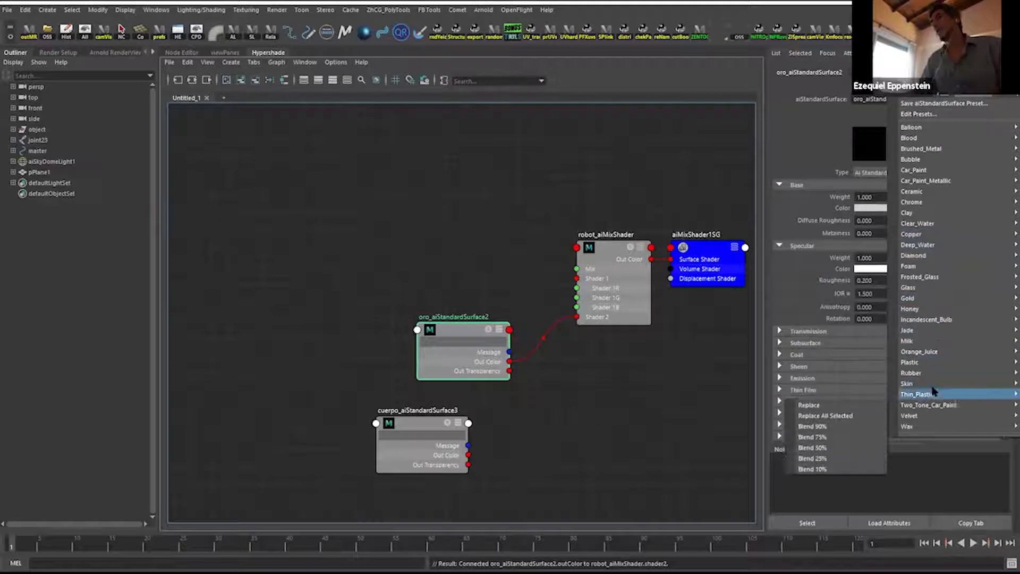
mouse_move(910, 214)
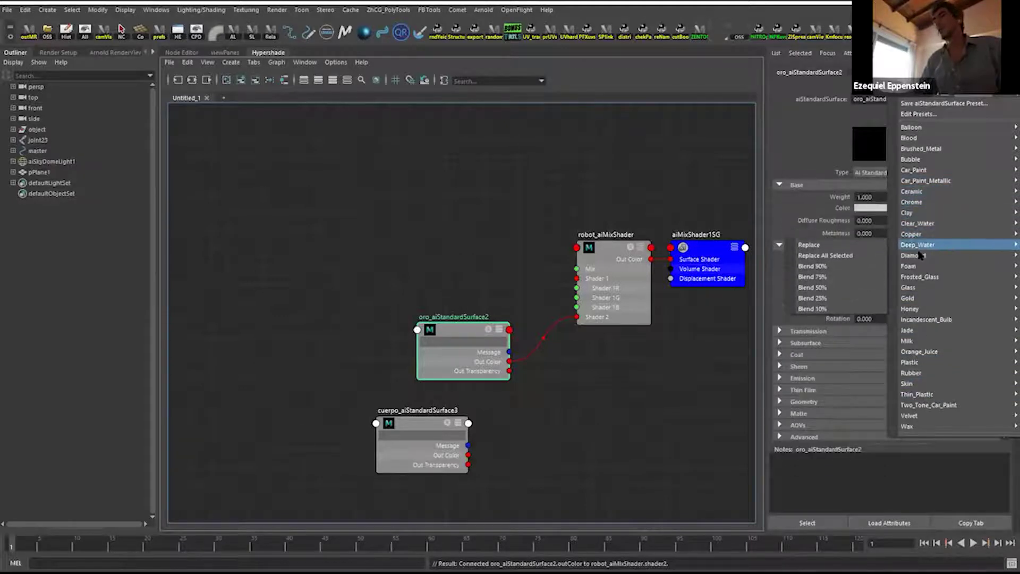
mouse_move(922, 301)
left_click(852, 297)
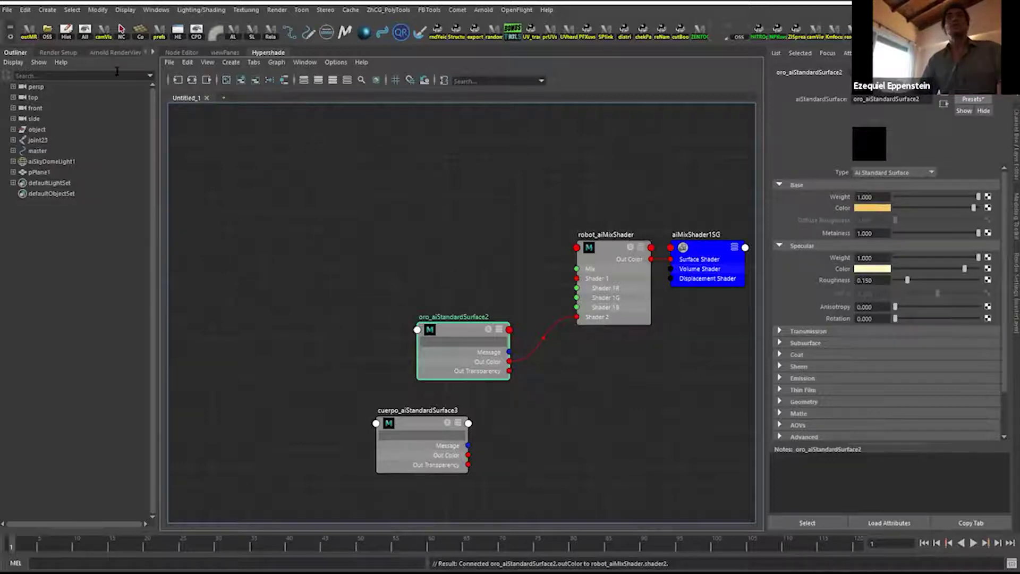
Render the perspective view in Arnold RenderView to preview the gold material on the robot, keeping the shader nodes in view.
left_click(115, 53)
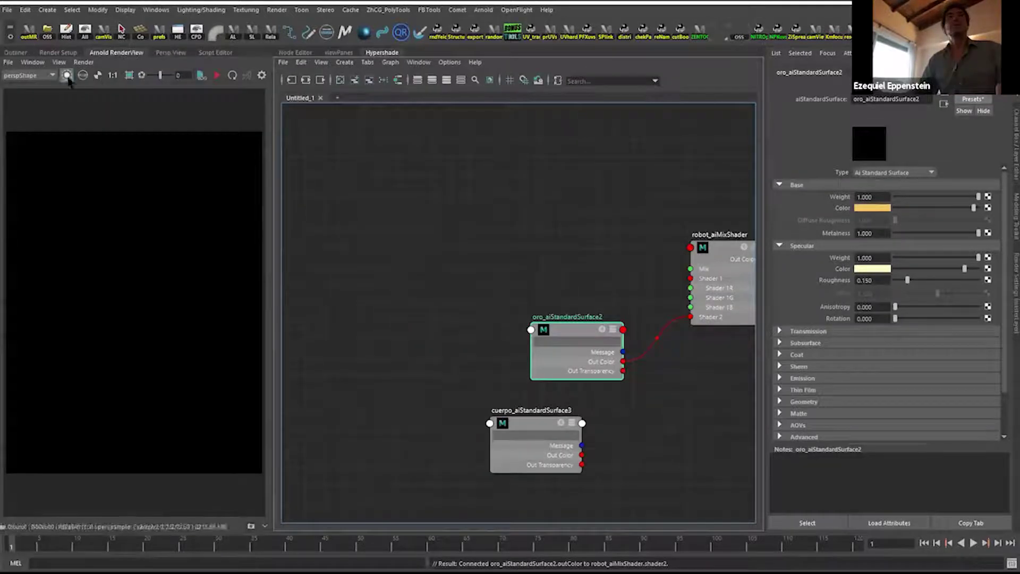
middle_click_drag(586, 276, 375, 252, "alt")
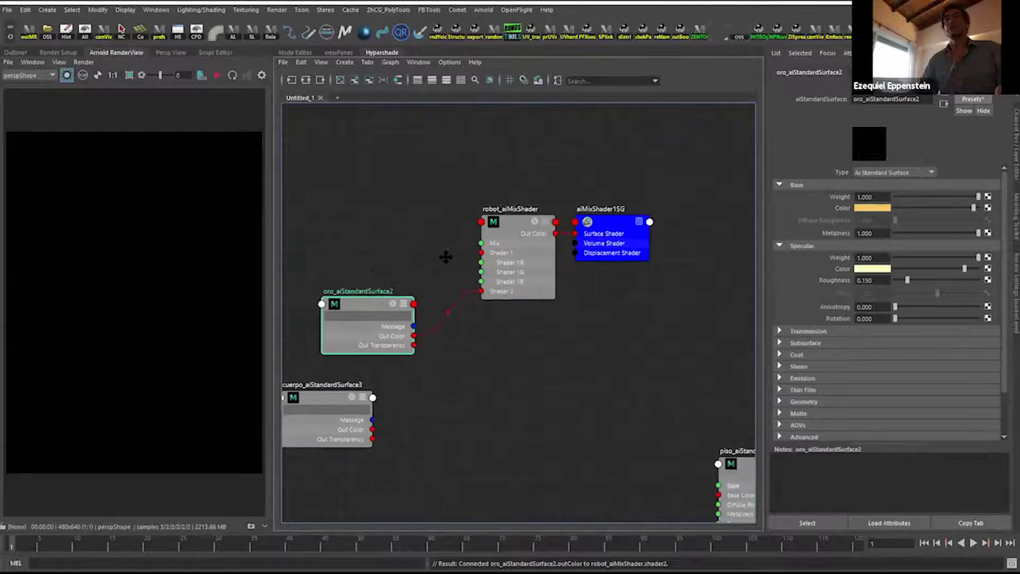
middle_click_drag(446, 256, 561, 234, "alt")
left_click(83, 62)
left_click(122, 139)
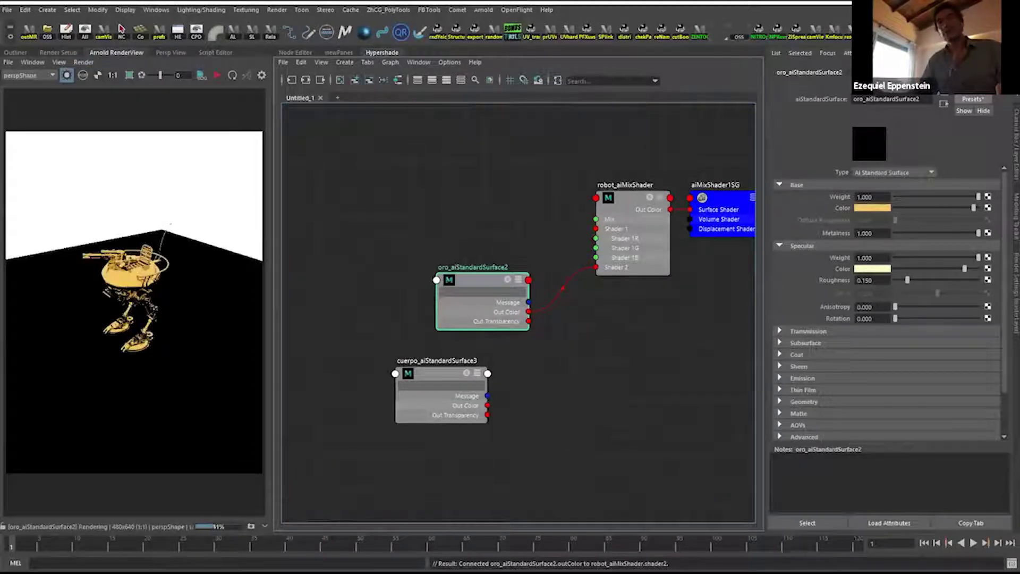
Refresh the Arnold render and orbit closer around the robot to examine the gold material from several angles.
left_click(217, 76)
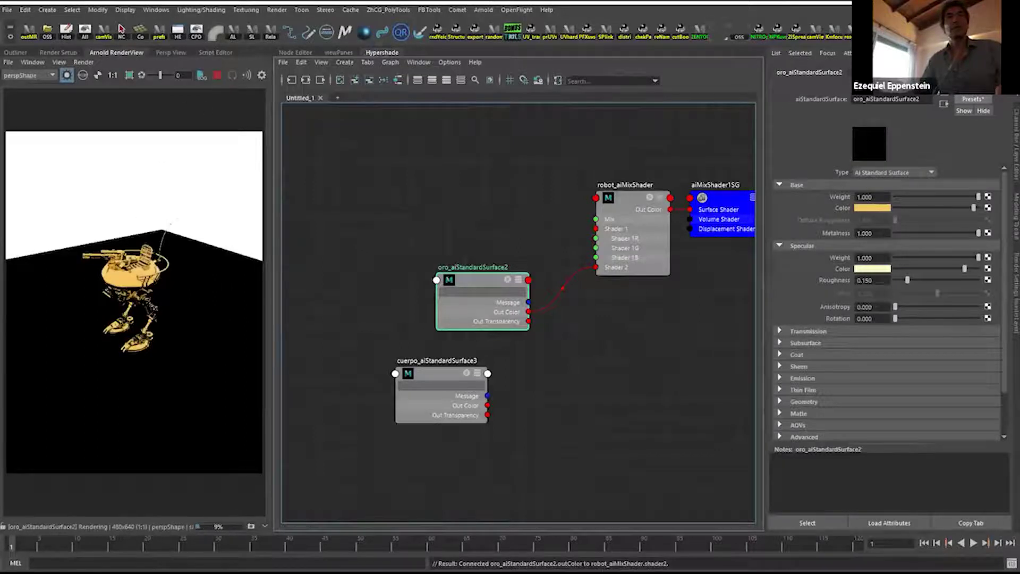
left_click_drag(143, 239, 183, 286, "alt")
right_click_drag(183, 287, 229, 292, "alt")
left_click_drag(144, 298, 185, 231, "alt")
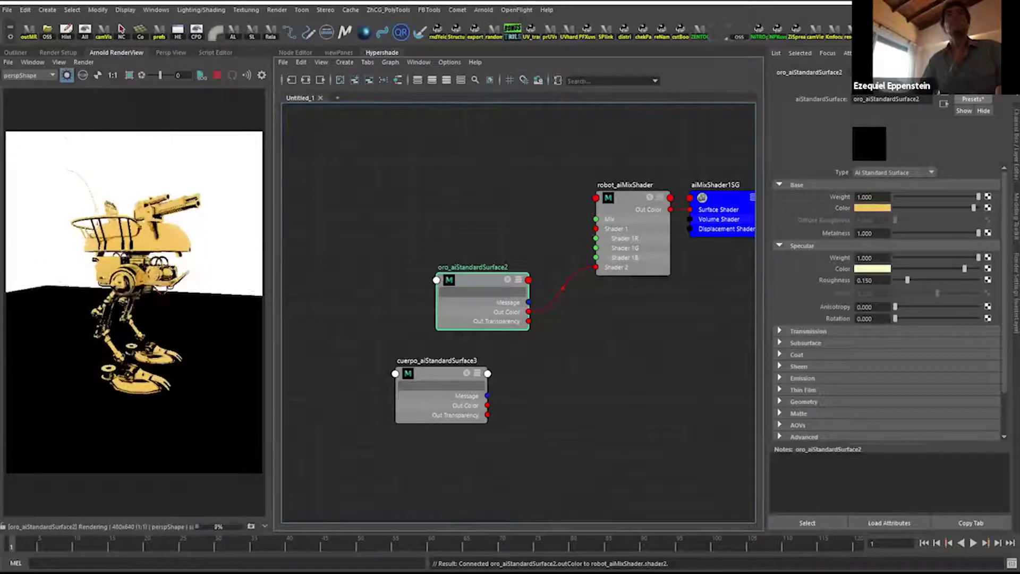
right_click_drag(186, 231, 223, 234, "alt")
middle_click_drag(223, 233, 223, 255, "alt")
left_click_drag(160, 255, 466, 383, "alt")
Apply a preset with specular roughness 0.6 and IOR 1.52 to cuerpo_aiStandardSurface3, and darken its base color to near black.
middle_click_drag(327, 361, 346, 363, "alt")
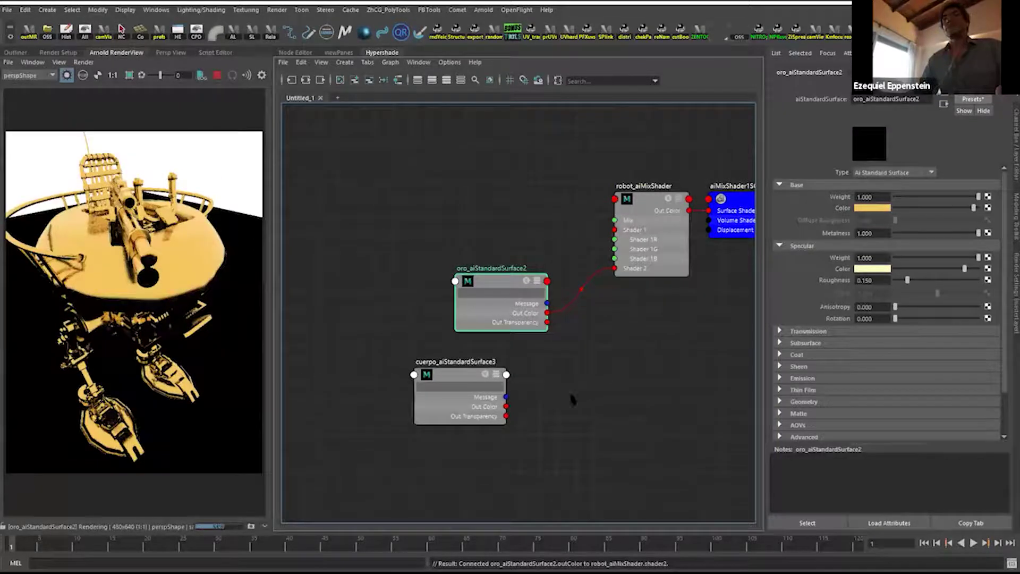
scroll(569, 398, "down", 1)
middle_click_drag(443, 375, 449, 348, "alt")
left_click_drag(481, 355, 513, 379)
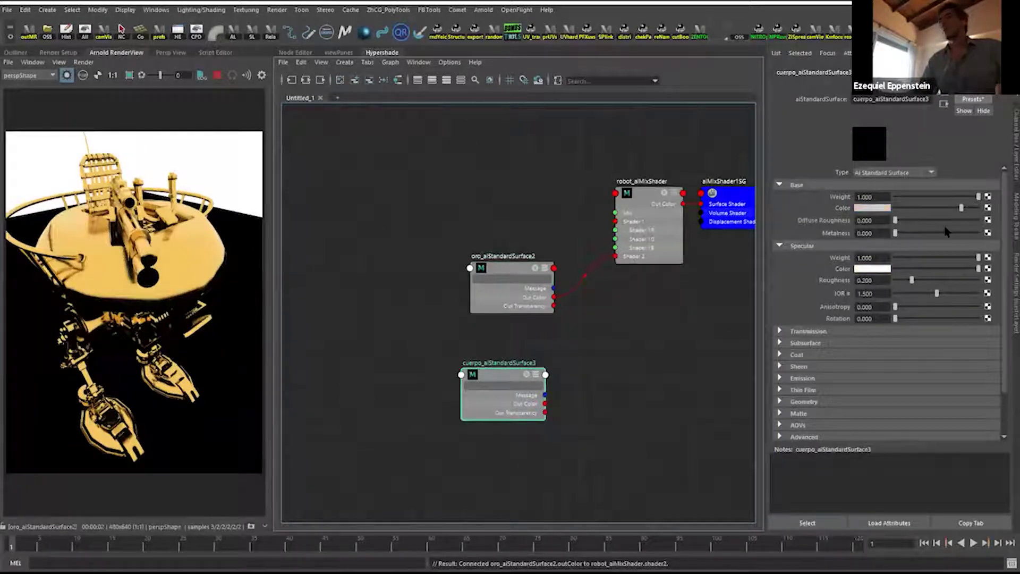
left_click(903, 207)
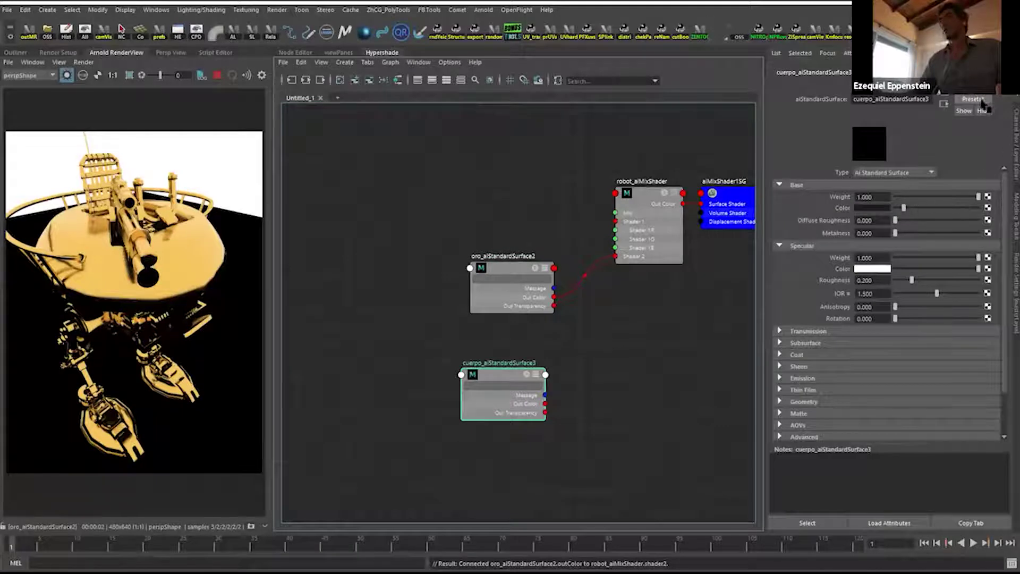
left_click(981, 101)
mouse_move(925, 376)
left_click(862, 378)
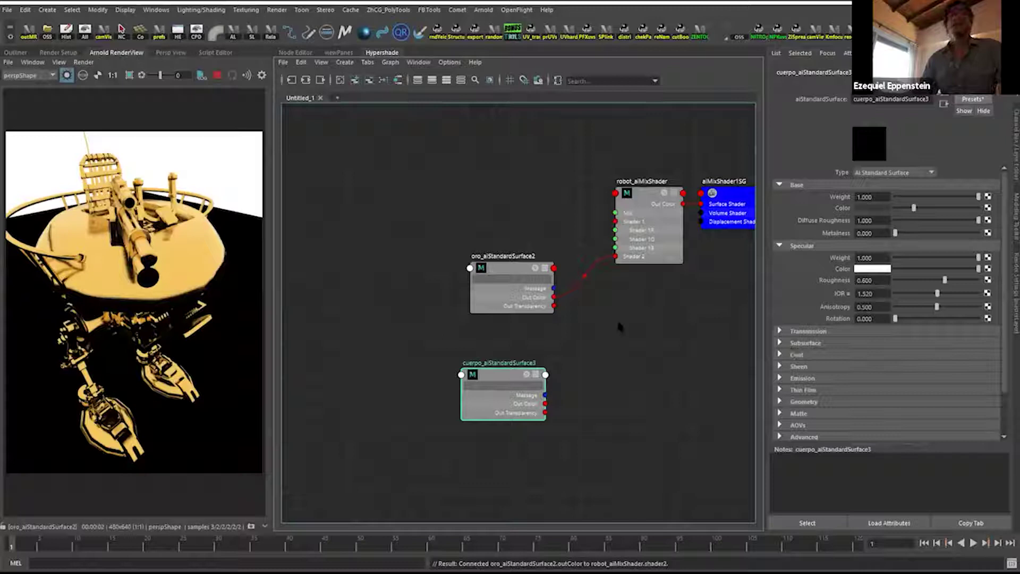
left_click(906, 209)
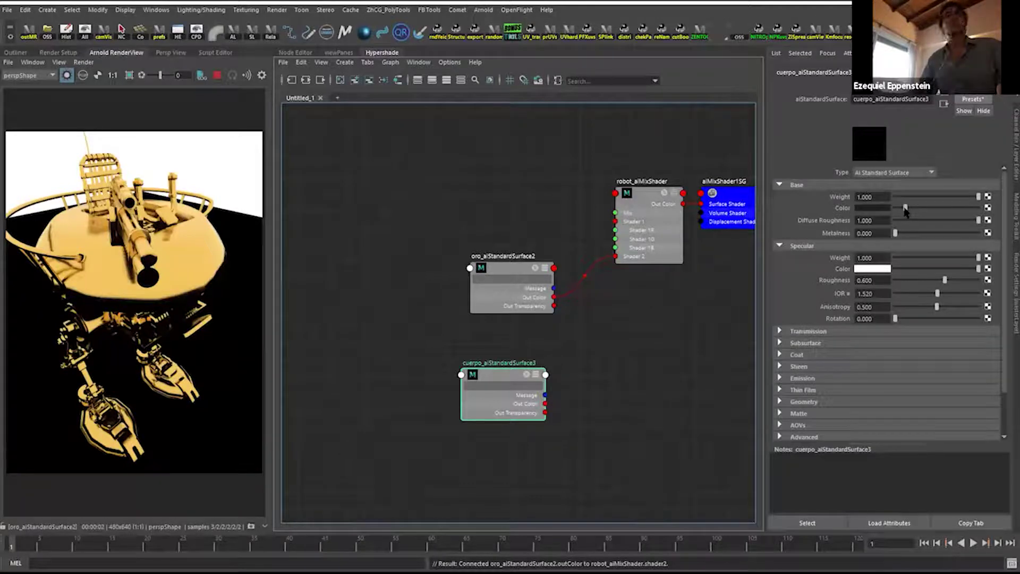
Connect the Out Color of cuerpo_aiStandardSurface3 to Shader 1 of robot_aiMixShader, and place the cuerpo node above the oro node.
scroll(615, 349, "down", 2)
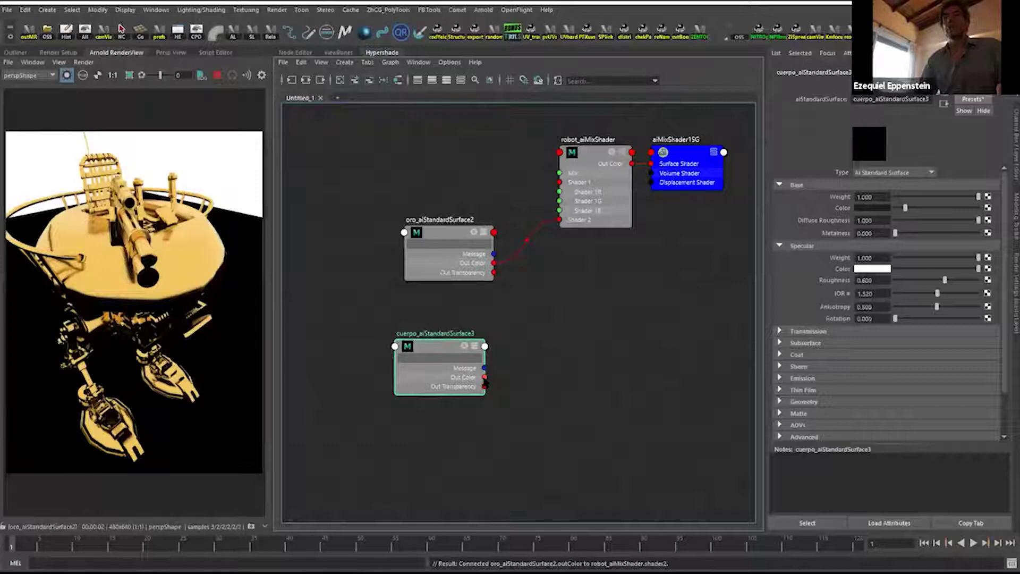
left_click_drag(484, 377, 559, 182)
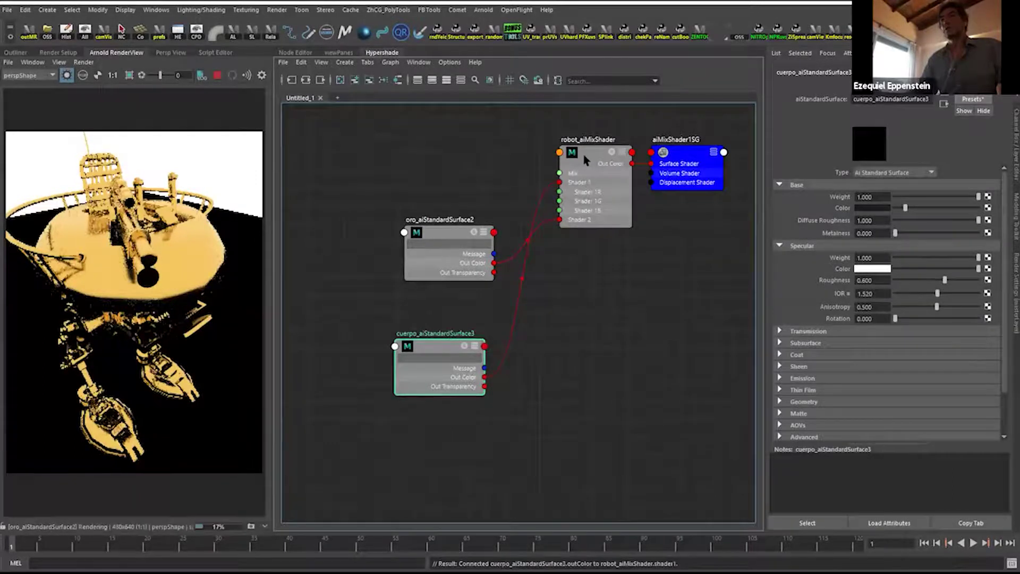
left_click_drag(428, 380, 439, 178)
left_click_drag(620, 207, 610, 209)
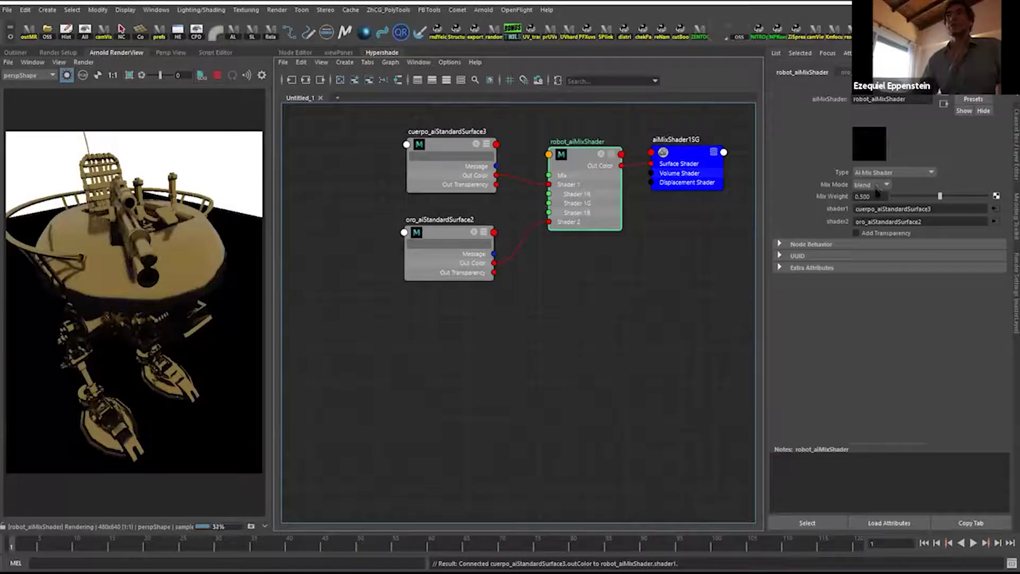
Try the add mix mode on robot_aiMixShader and return it to blend.
left_click(871, 184)
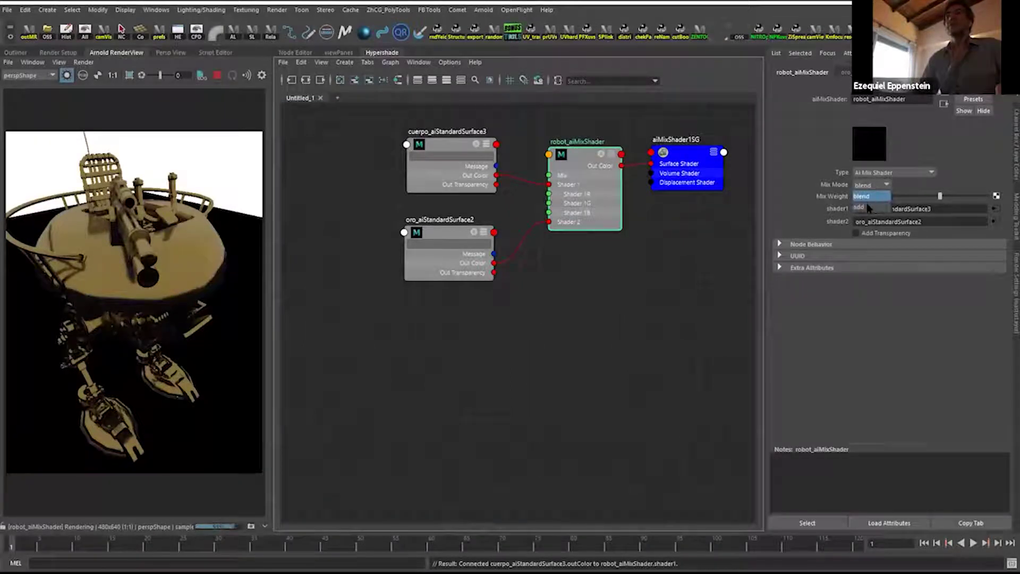
left_click(867, 207)
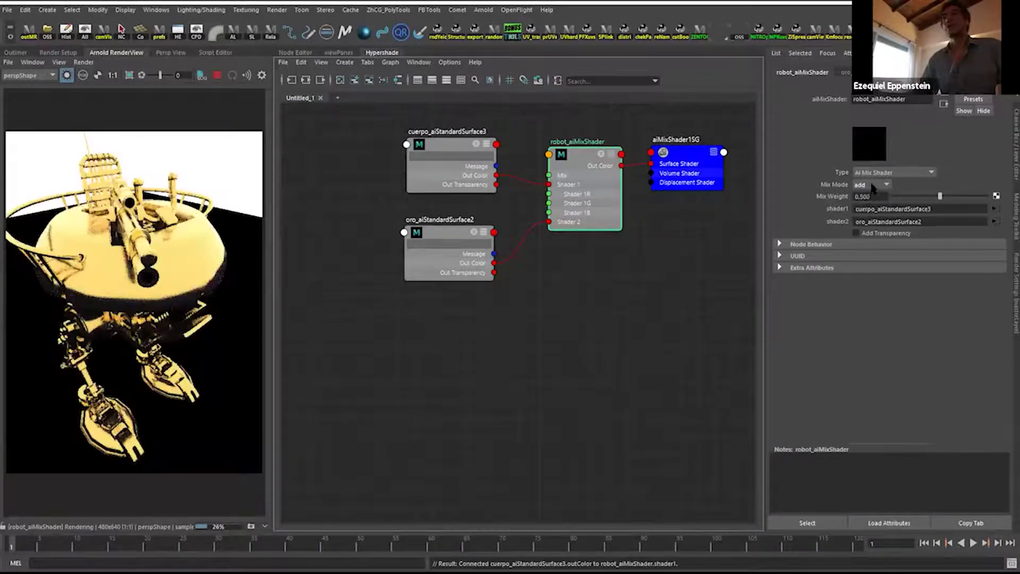
left_click(872, 186)
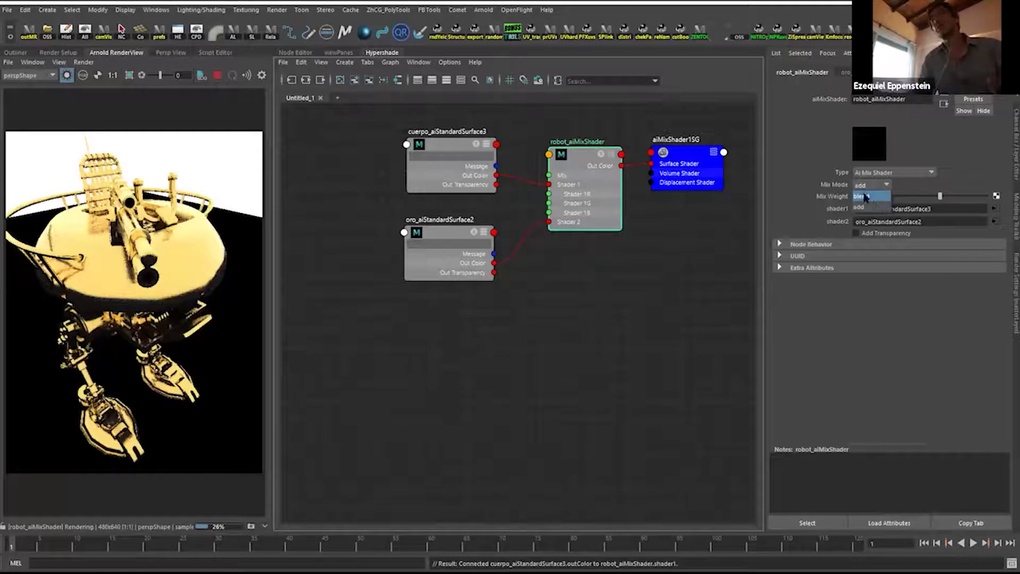
left_click(866, 206)
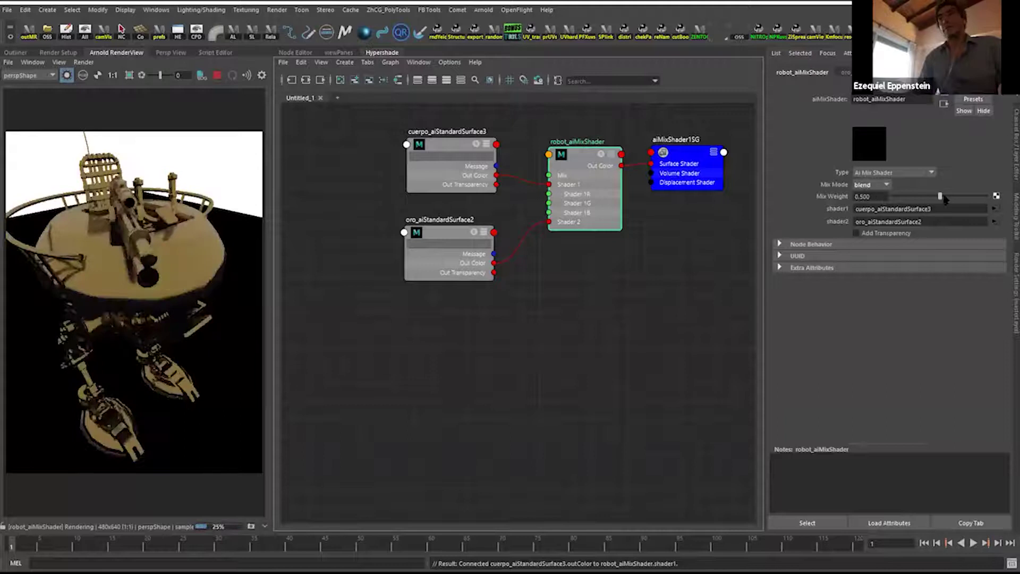
Test robot_aiMixShader's mix weight at 1, set it to 0, and move the oro node above the cuerpo node.
left_click_drag(942, 196, 986, 196)
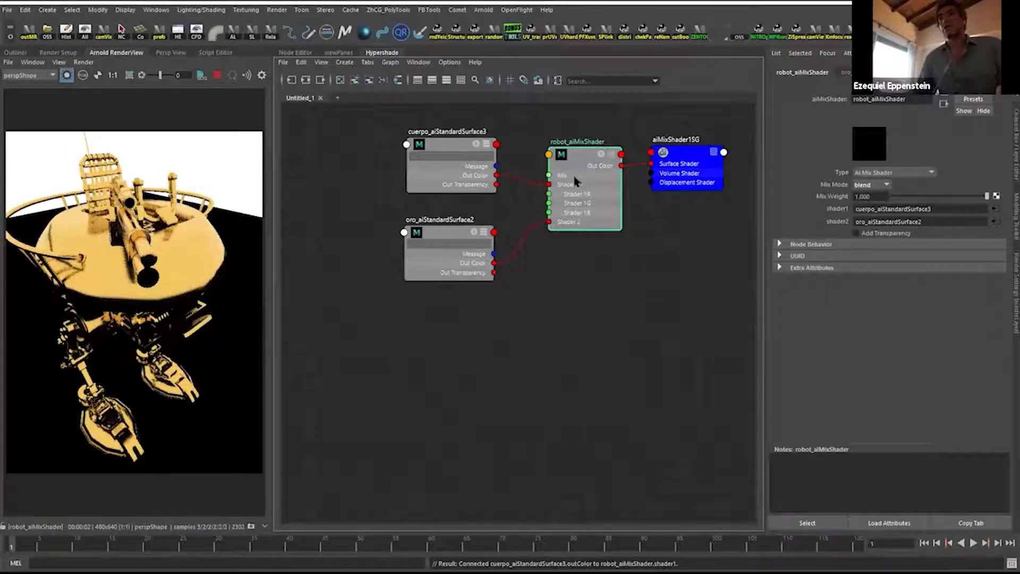
left_click_drag(987, 196, 785, 181)
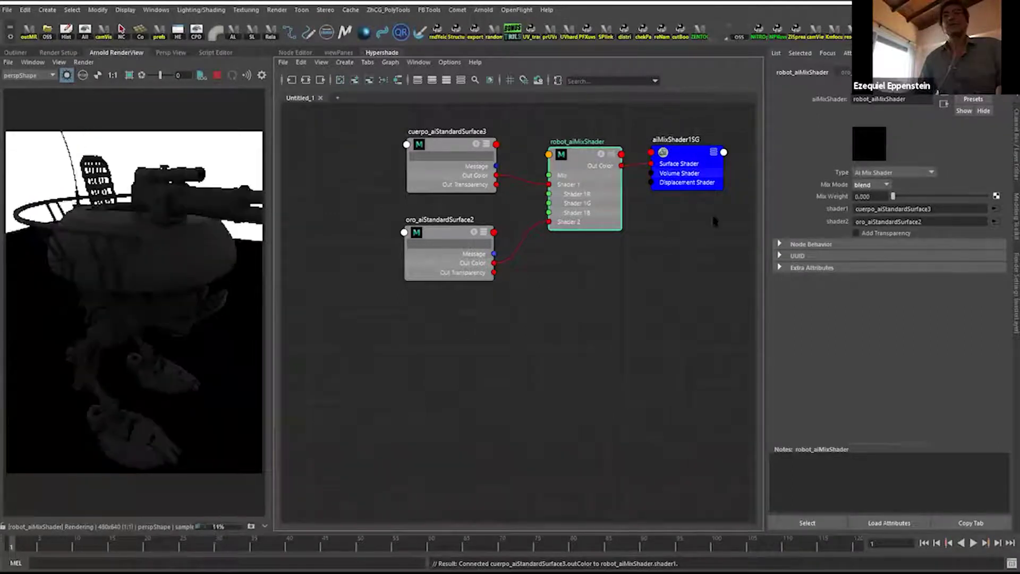
left_click(425, 232)
left_click_drag(425, 233, 438, 128)
left_click_drag(414, 177, 430, 245)
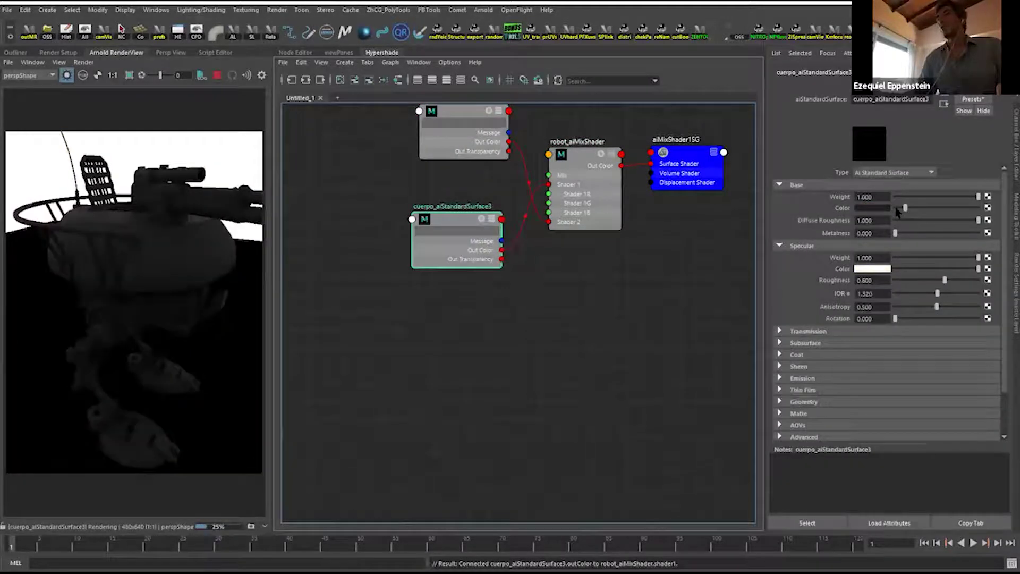
Darken the base color of cuerpo_aiStandardSurface3 slightly more and set its specular roughness to 0.45, checking the render from another angle.
left_click_drag(905, 208, 900, 208)
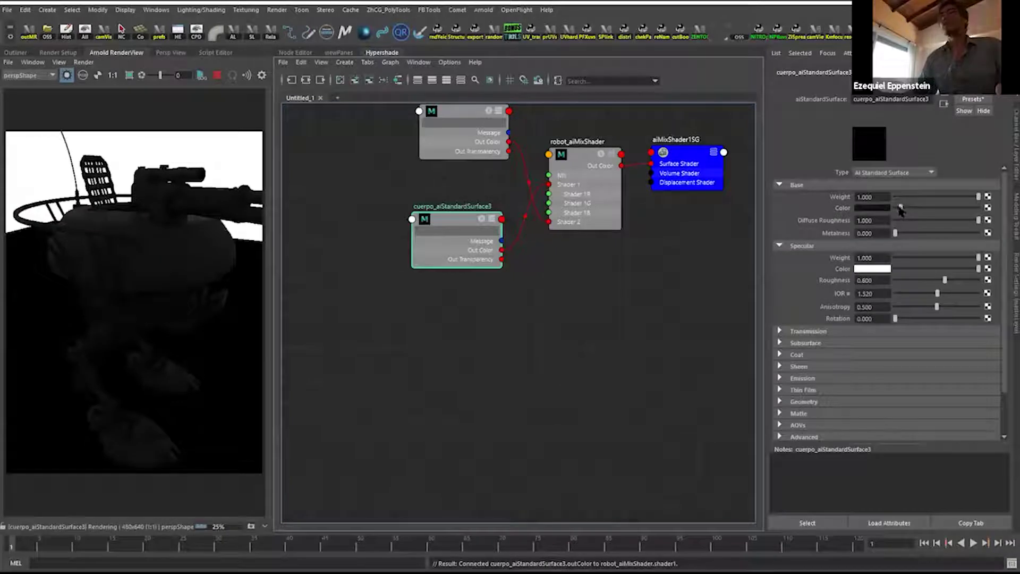
left_click(915, 279)
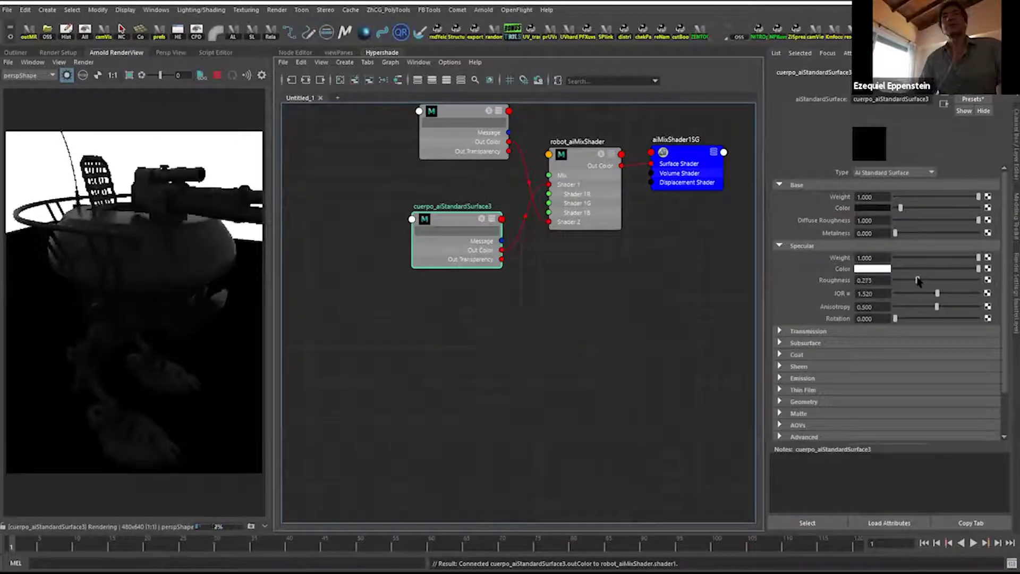
middle_click_drag(528, 333, 526, 345, "alt")
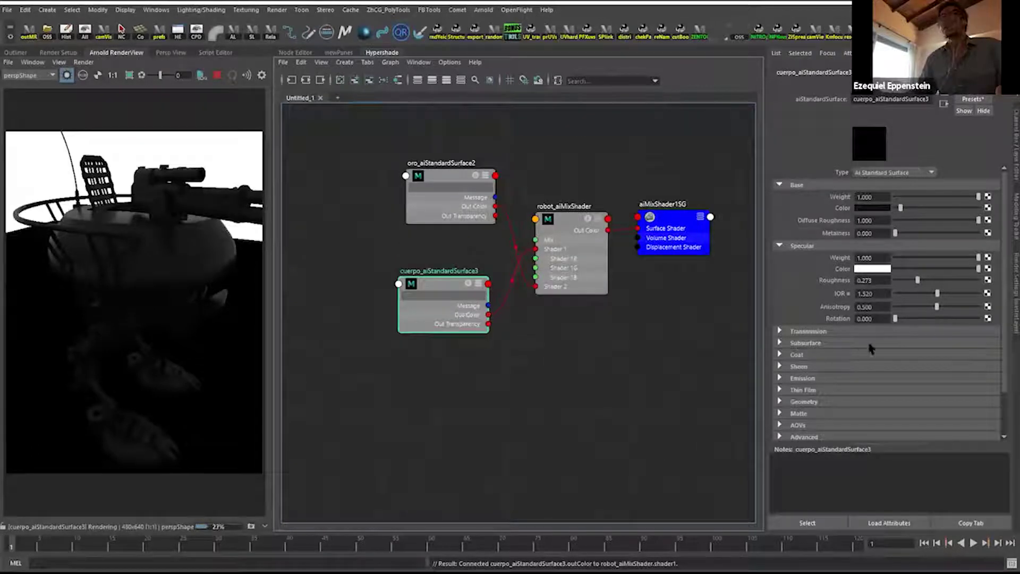
left_click_drag(158, 262, 187, 280, "alt")
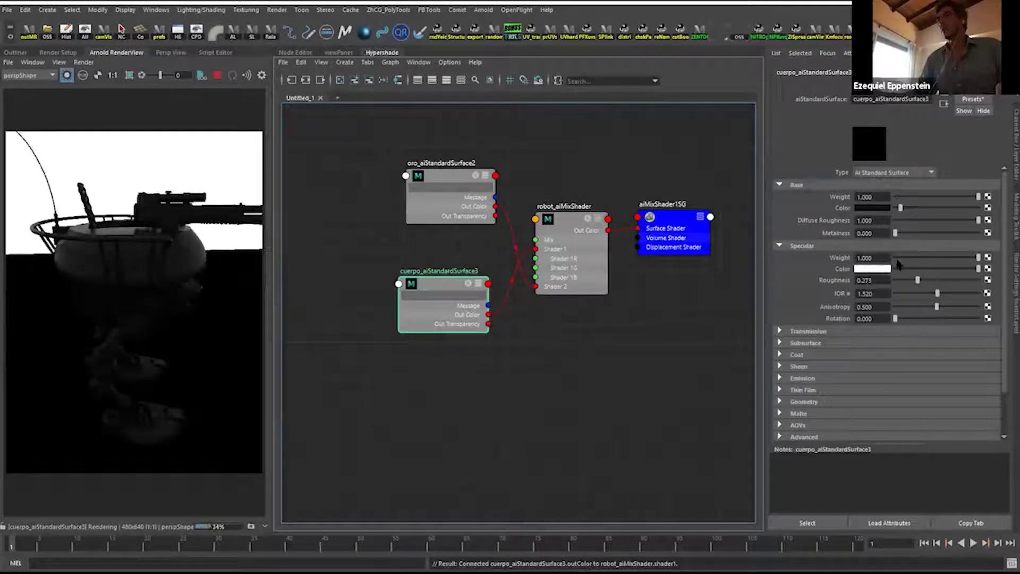
left_click_drag(922, 284, 932, 281)
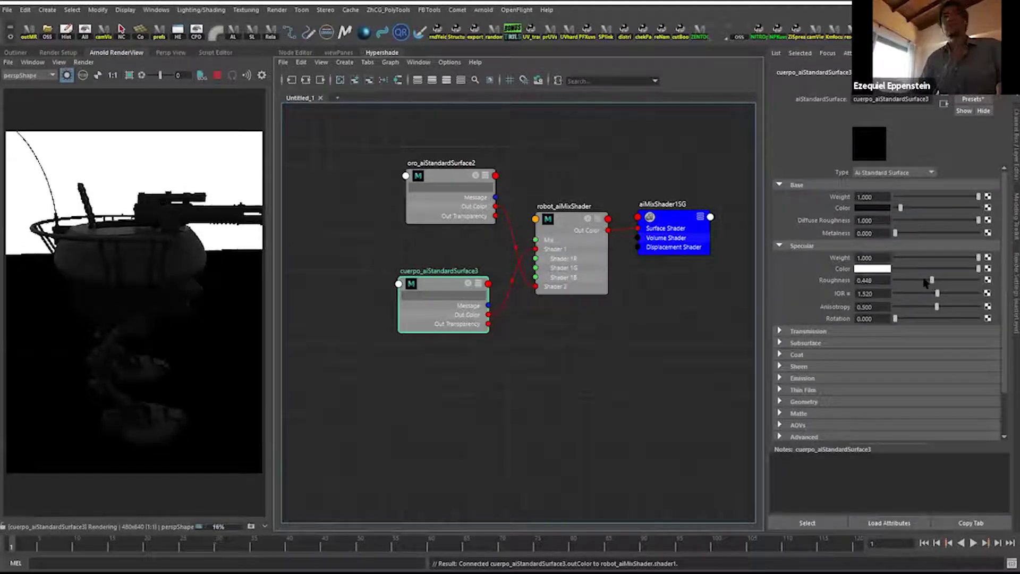
double_click(881, 280)
type("0.45")
key("Return")
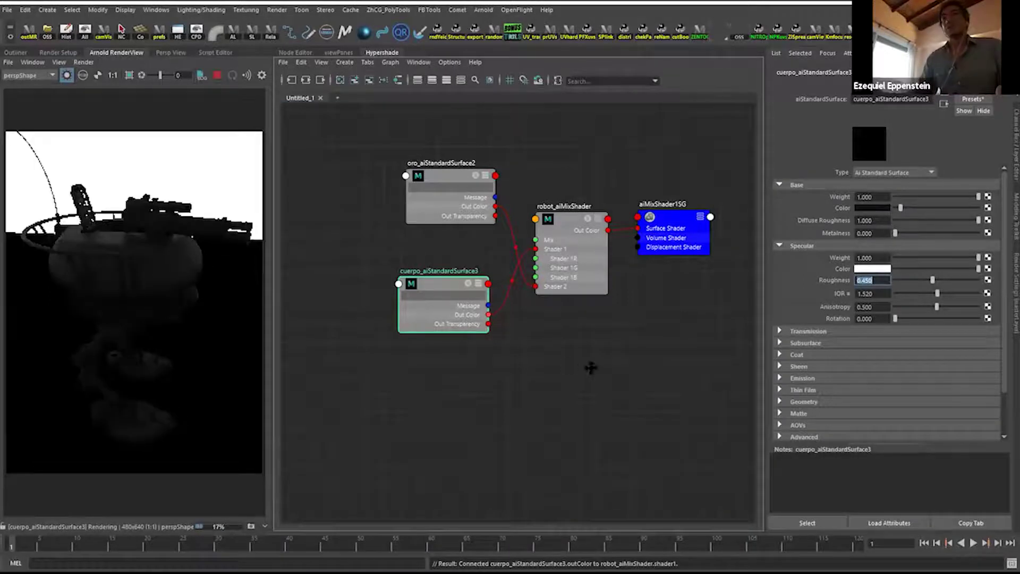
Create an aiCurvature node in the empty graph area beside the two standard surface nodes.
middle_click_drag(515, 346, 512, 318, "alt")
scroll(499, 355, "up", 1)
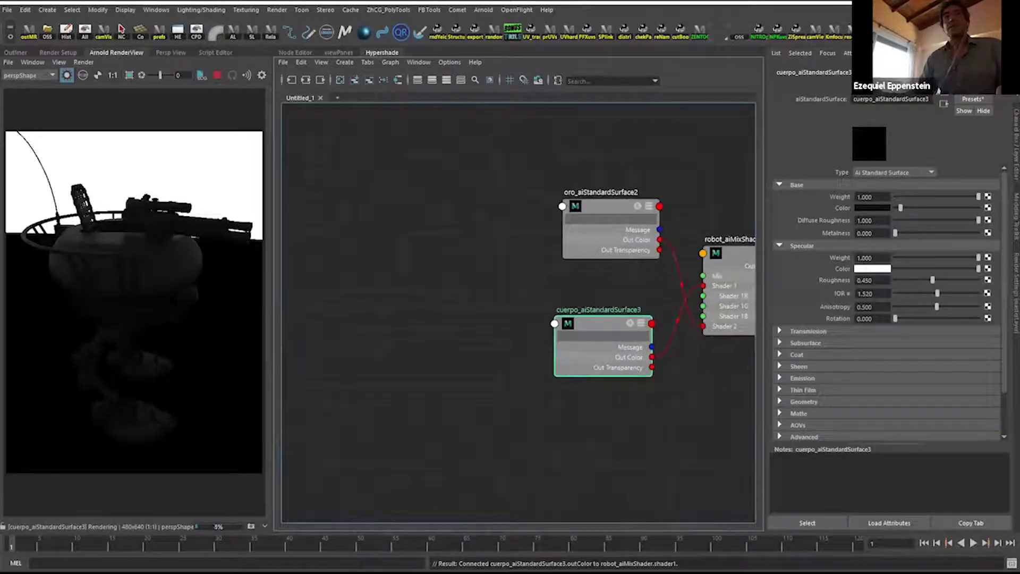
middle_click_drag(391, 332, 439, 348, "alt")
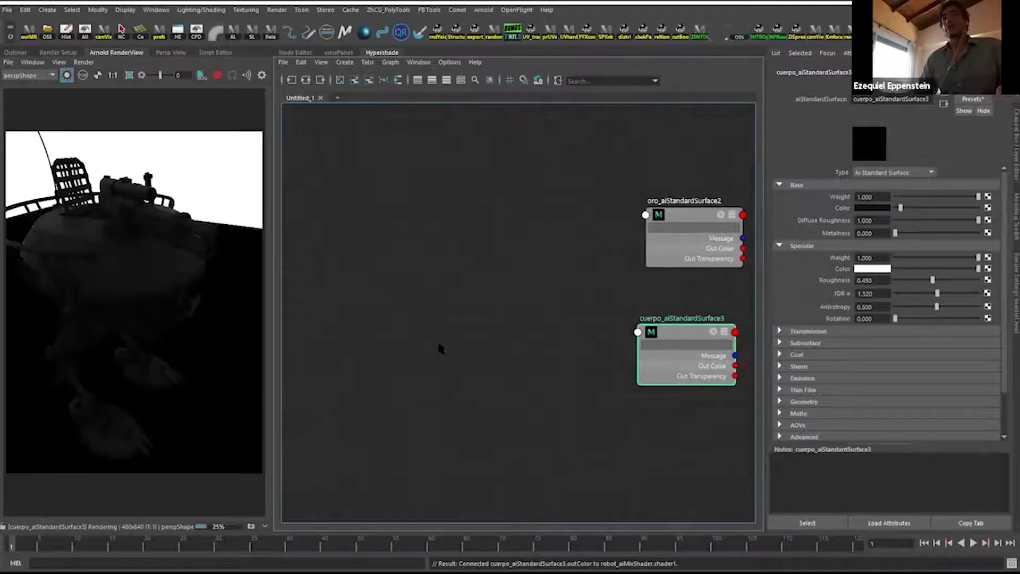
left_click(416, 296)
key("Tab")
type("ai")
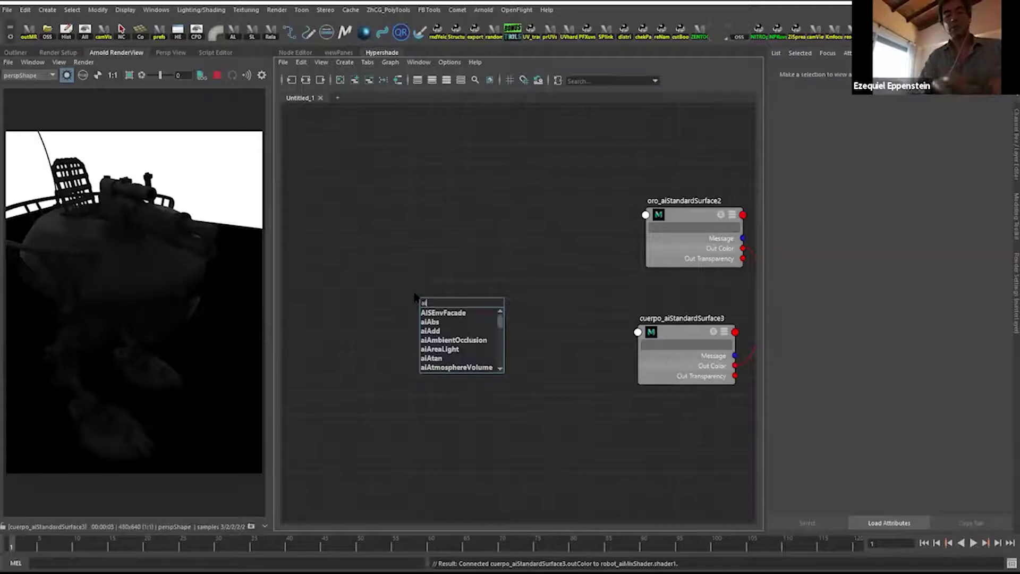
type("curvature")
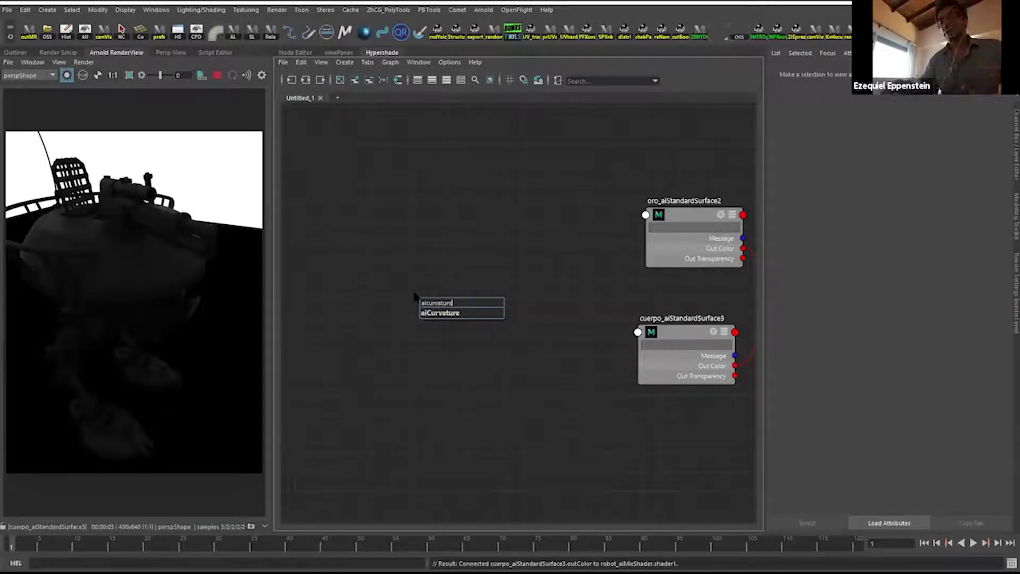
key("Return")
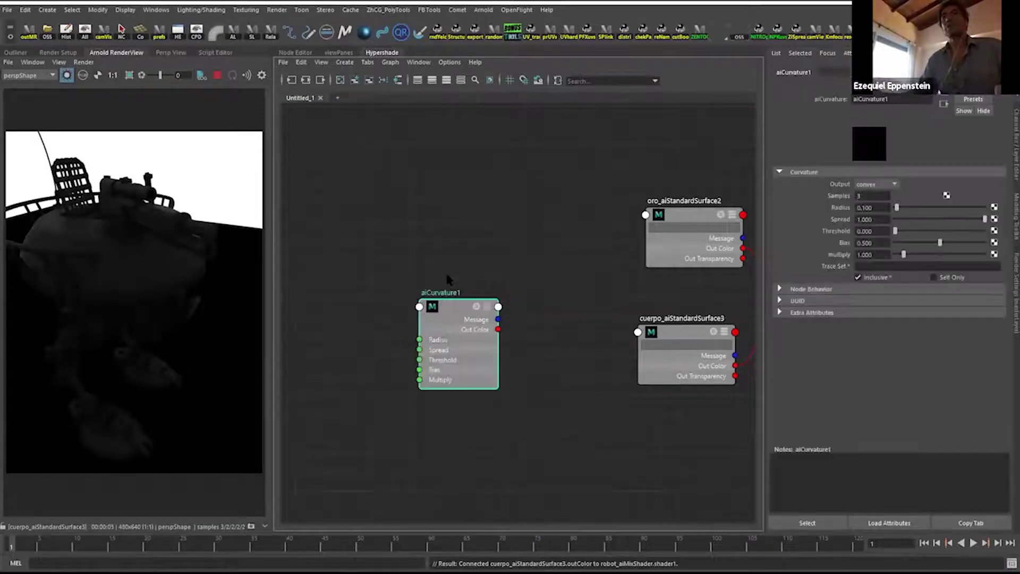
Create an aiRange node between the aiCurvature node and the surface shaders.
scroll(481, 343, "up", 1)
scroll(486, 311, "down", 2)
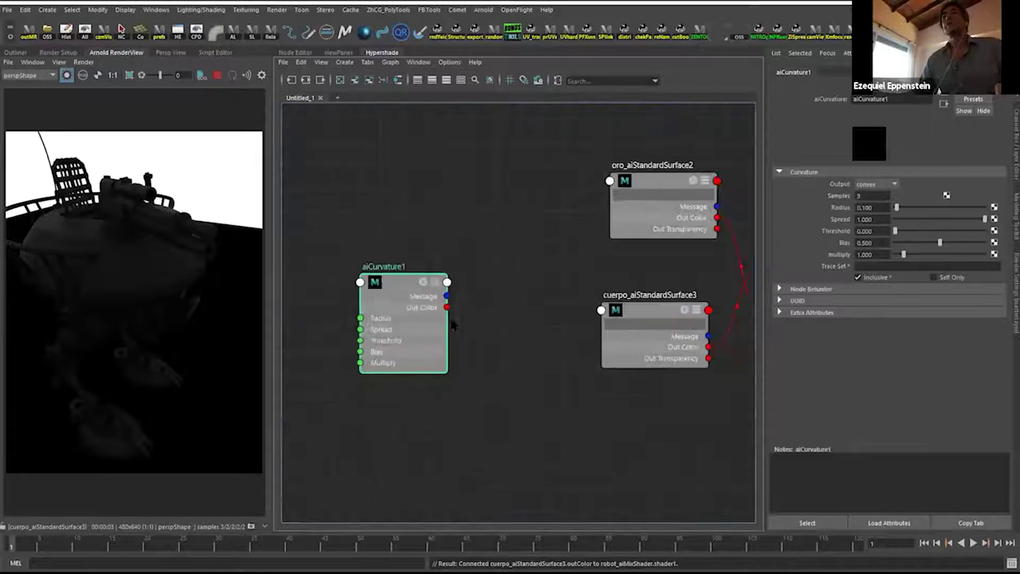
middle_click_drag(387, 279, 379, 261, "alt")
scroll(491, 345, "up", 1)
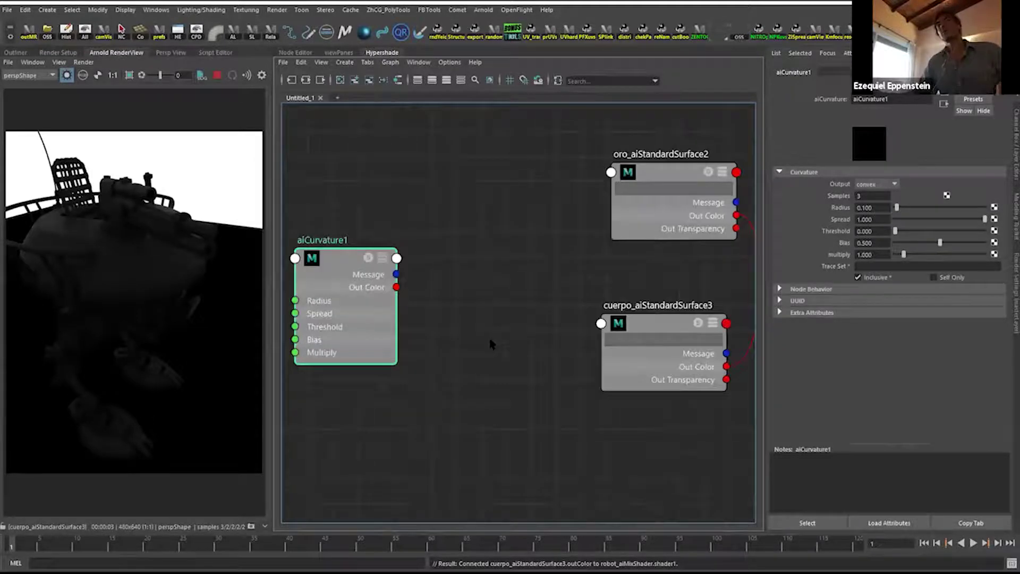
key("Tab")
type("ai")
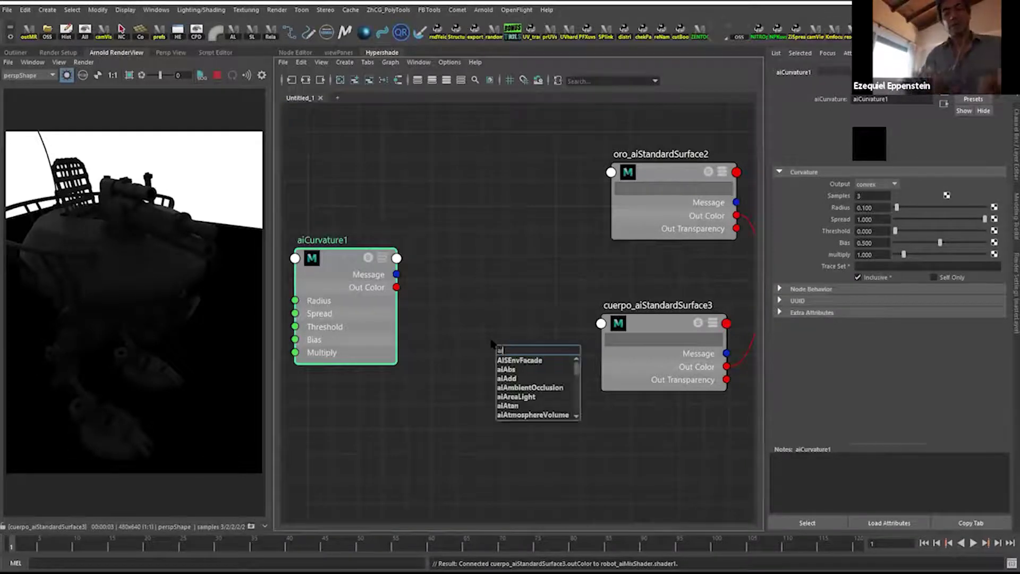
type("range")
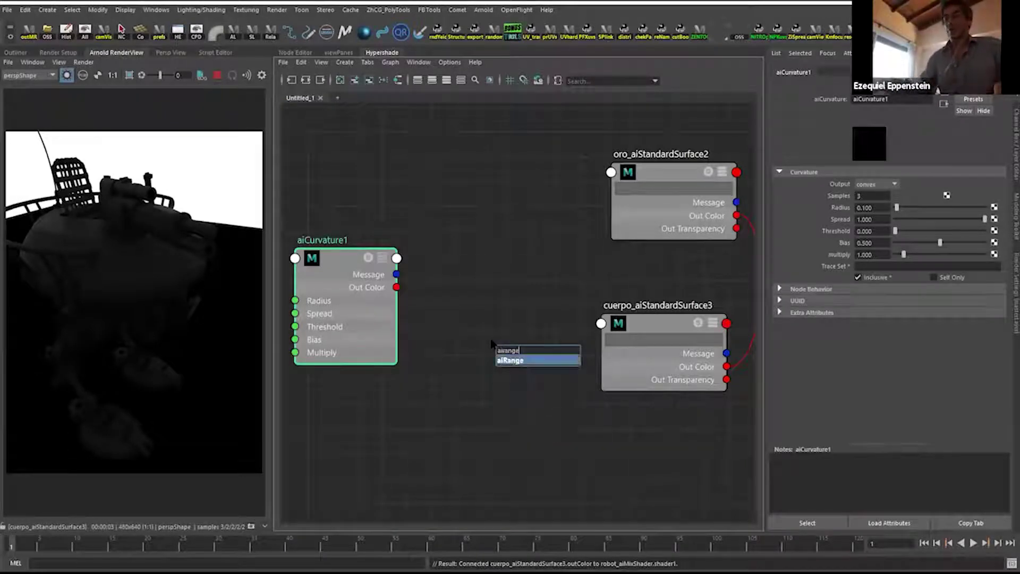
key("Return")
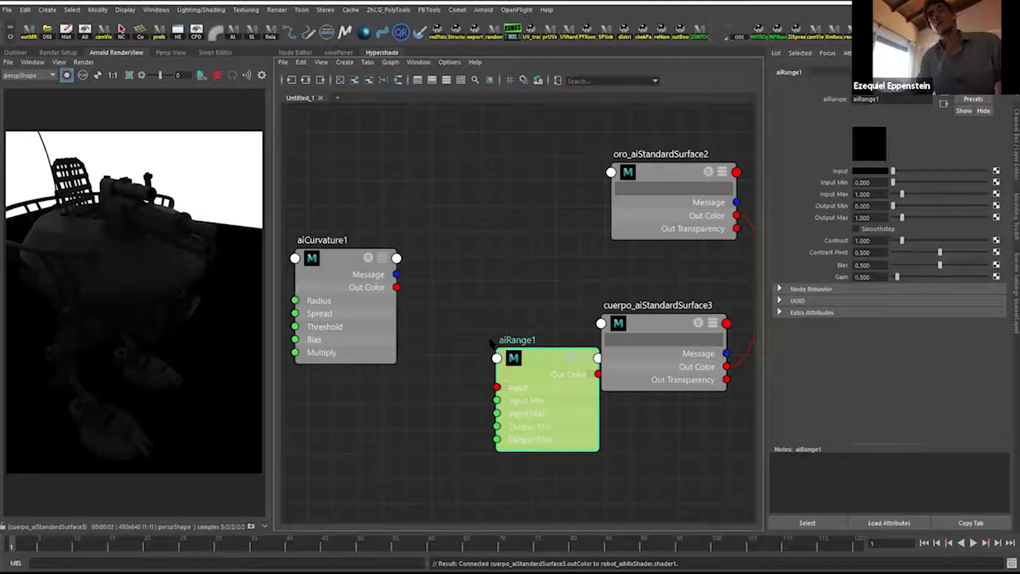
Line up aiRange1 beside aiCurvature1 and connect the curvature's Out Color to the range's Input.
left_click_drag(528, 373, 483, 232)
scroll(465, 326, "down", 1)
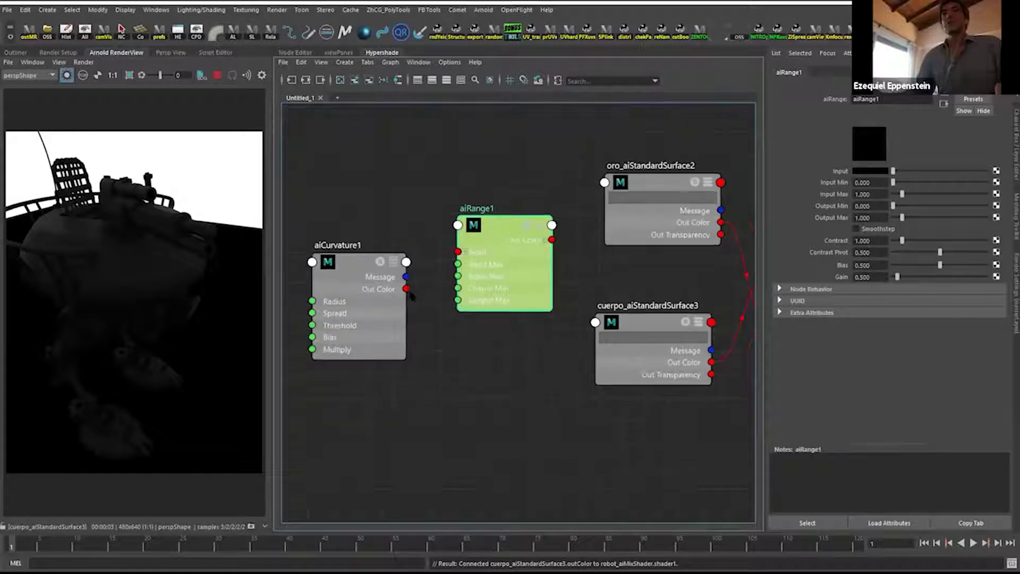
left_click_drag(406, 288, 492, 258)
left_click_drag(349, 258, 351, 253)
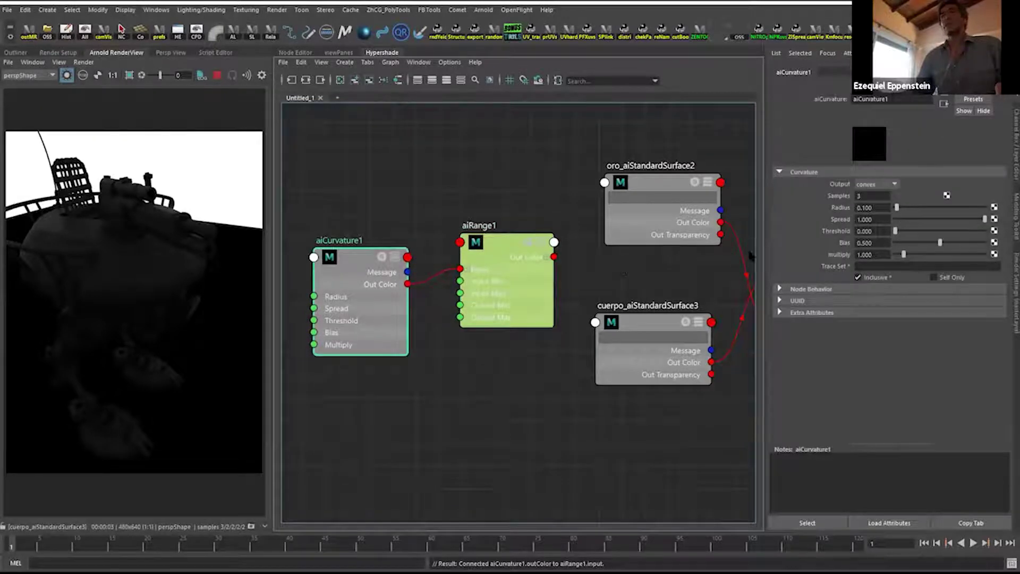
Connect aiRange1's Out Color R to the Mix input of robot_aiMixShader.
middle_click_drag(611, 314, 466, 319, "alt")
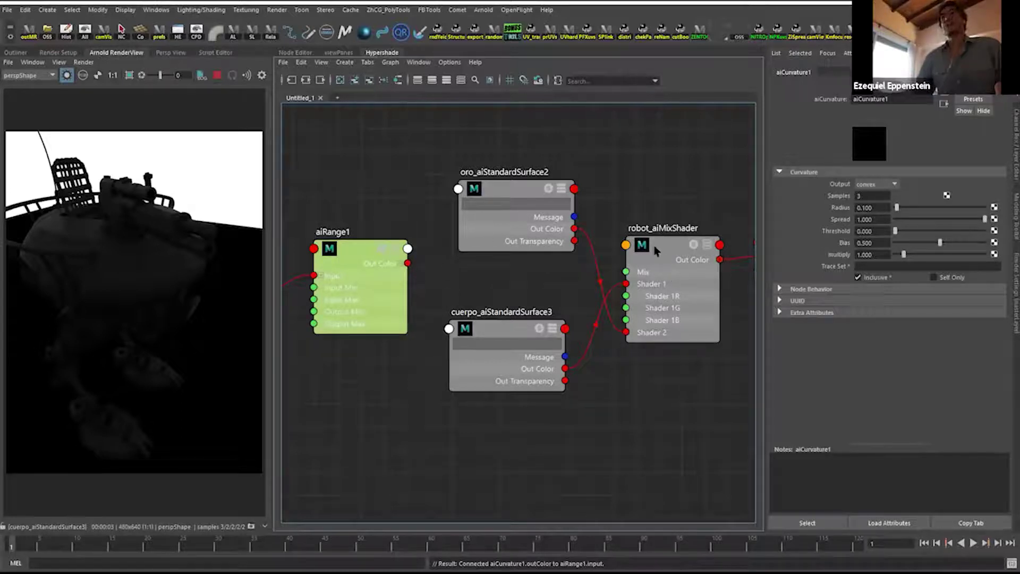
left_click(642, 255)
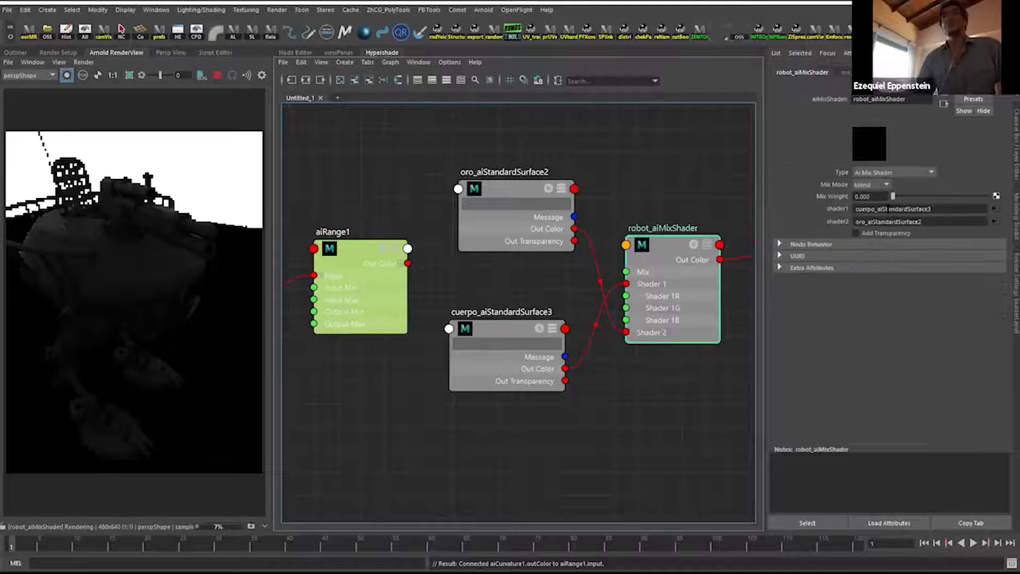
double_click(862, 196)
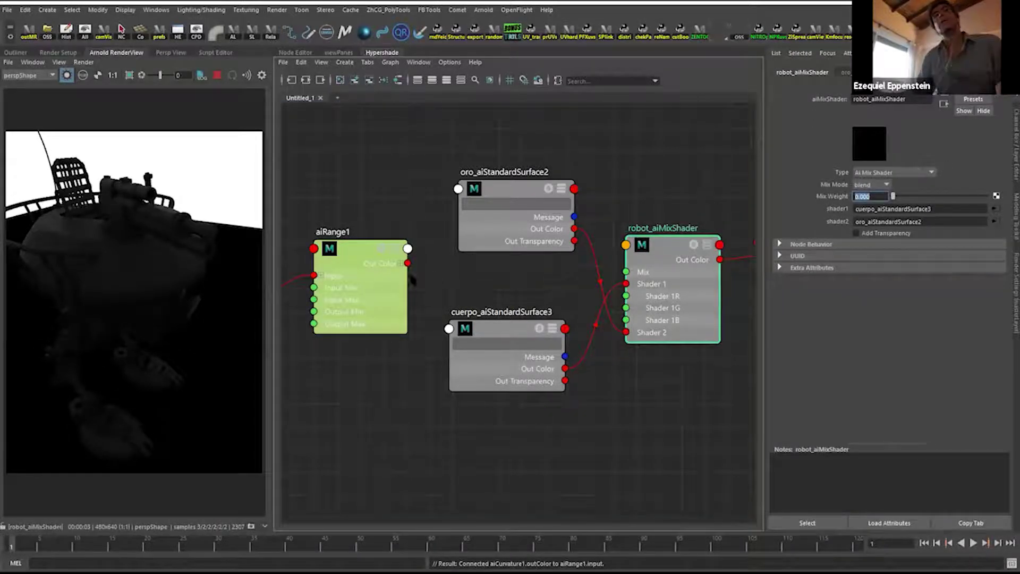
left_click(403, 264)
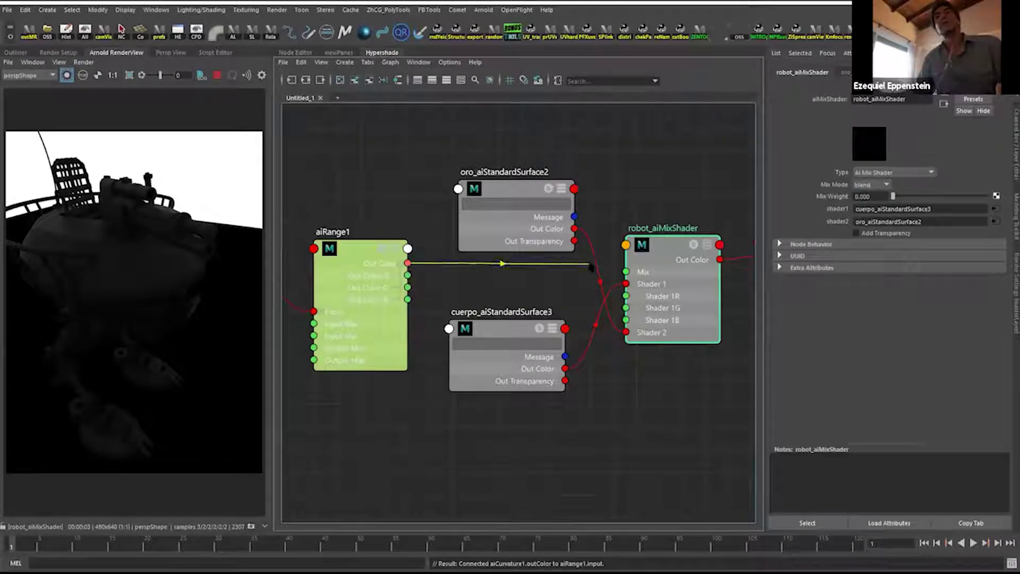
left_click(615, 272)
left_click(408, 263)
left_click(625, 271)
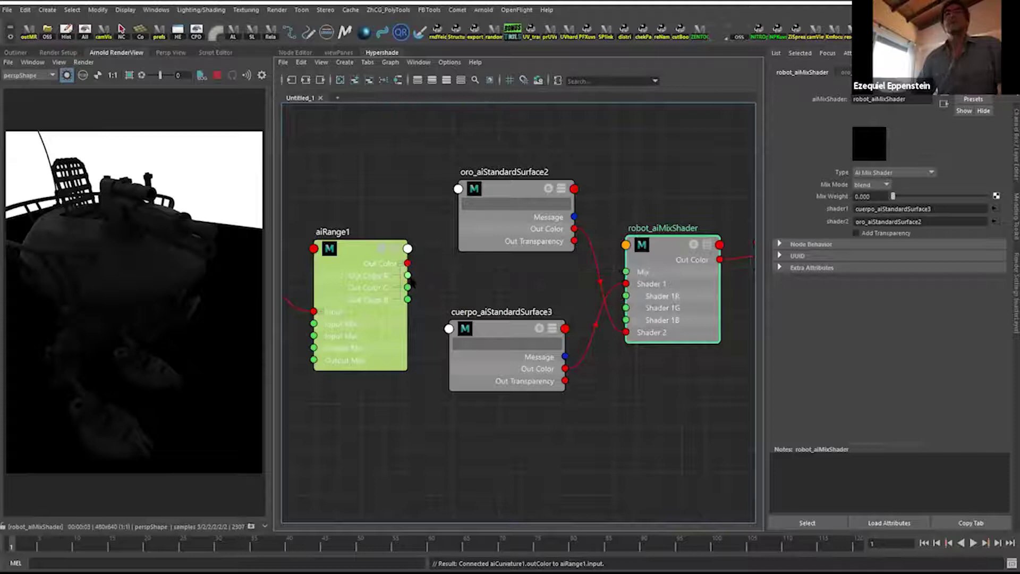
left_click(408, 275)
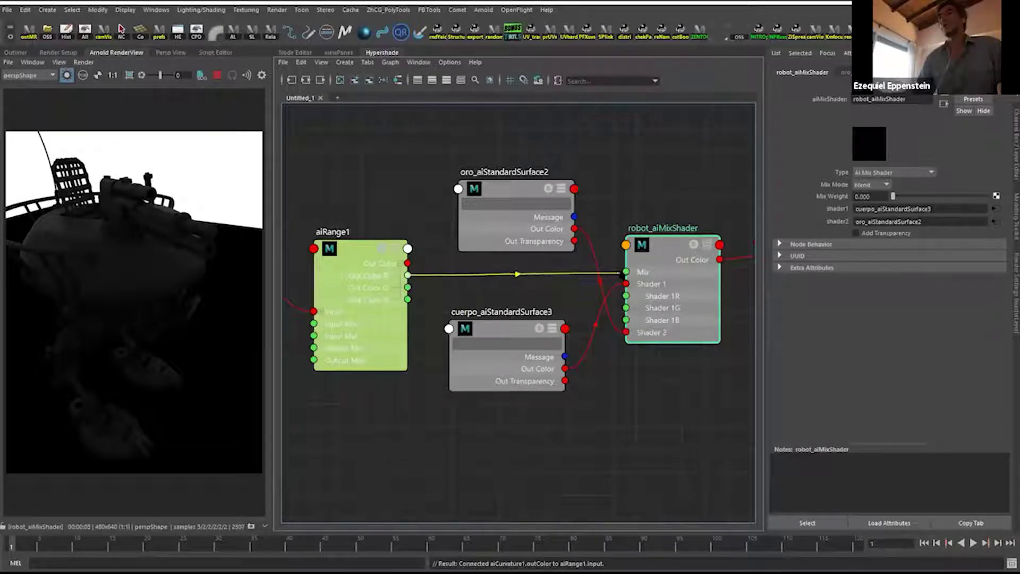
left_click(626, 272)
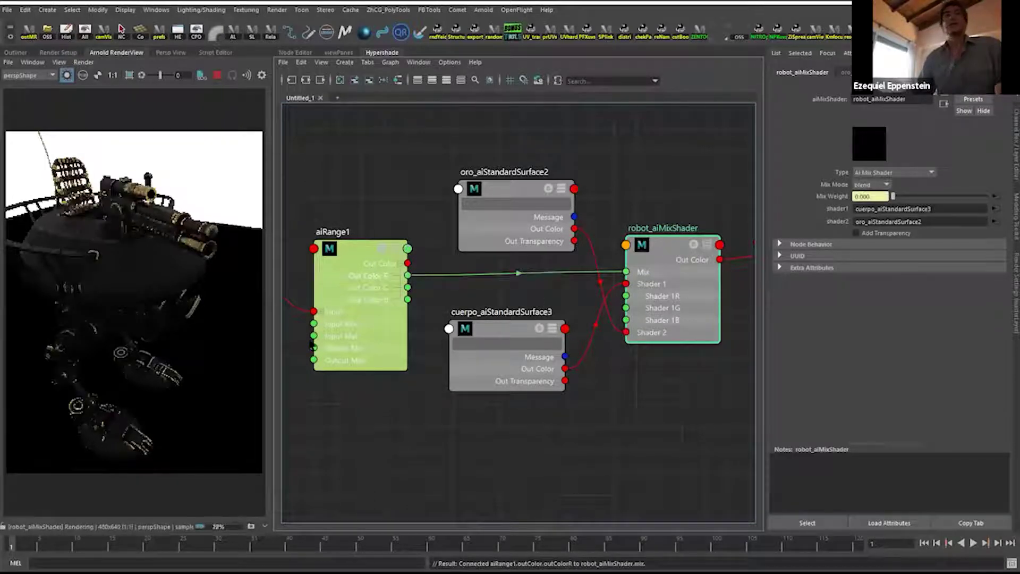
Move aiCurvature1 lower beside aiRange1 and preview each node's output on its own in the render.
middle_click_drag(344, 362, 563, 364, "alt")
left_click(423, 281)
left_click_drag(423, 288, 424, 314)
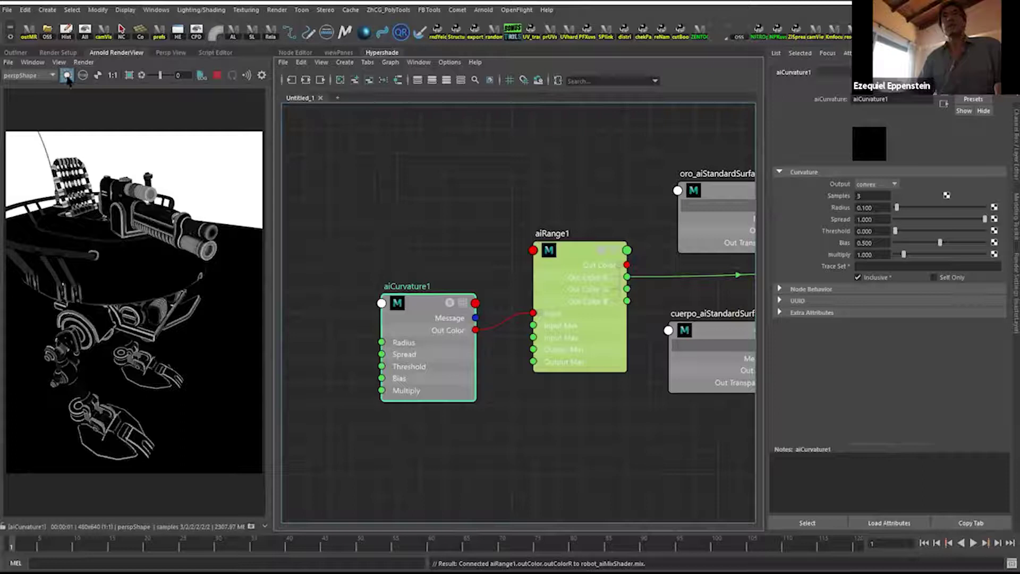
left_click(66, 74)
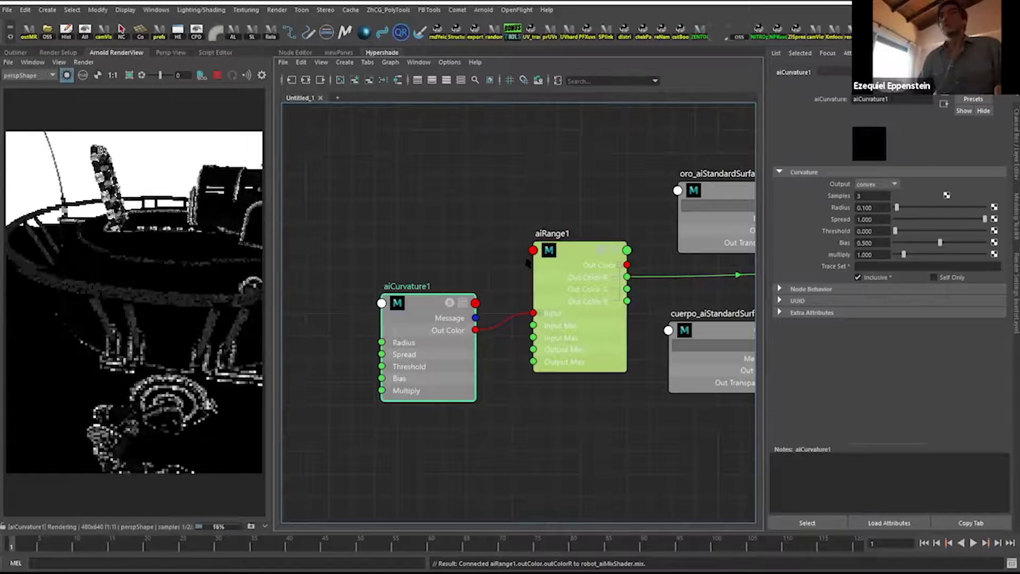
left_click(571, 261)
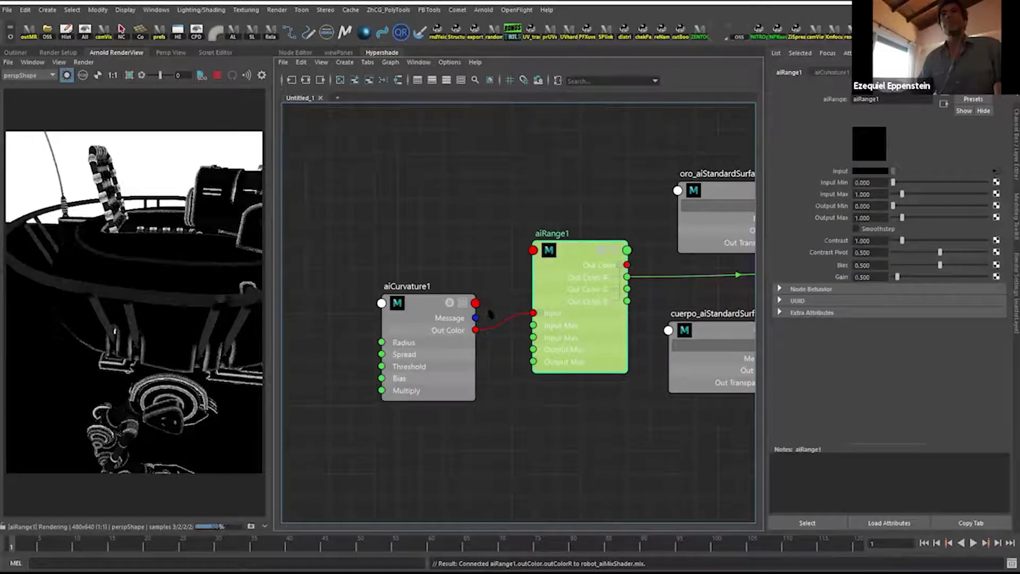
Show aiCurvature1's attributes while aiRange1 stays selected, and nudge the aiCurvature1 node slightly lower in the graph.
left_click(827, 53)
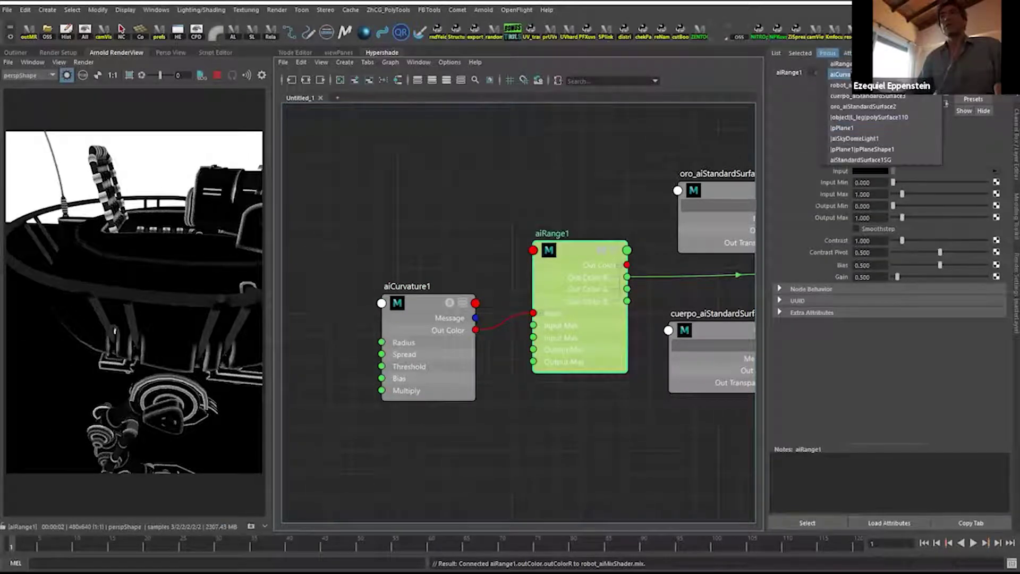
left_click(848, 64)
left_click(829, 54)
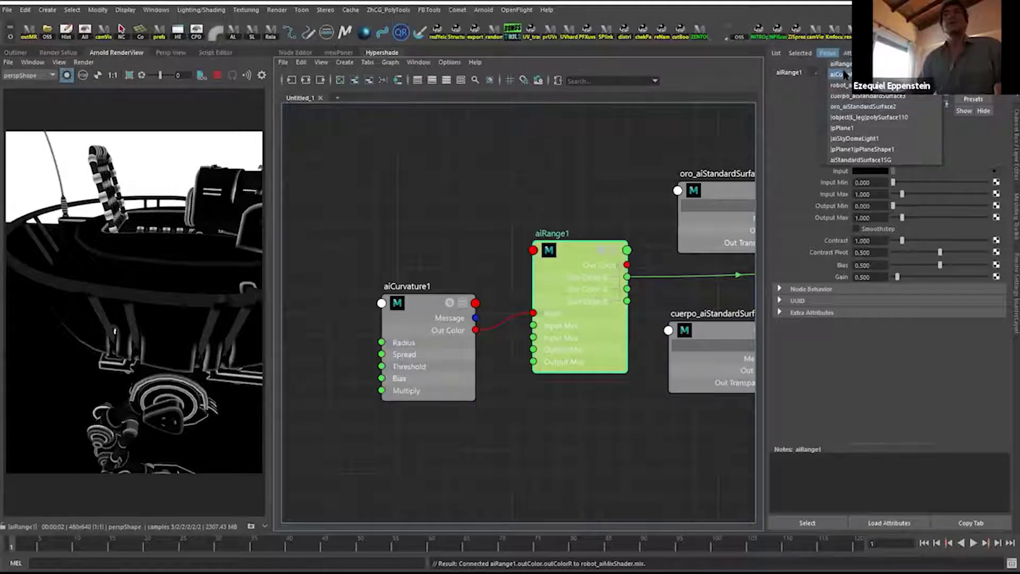
left_click(843, 74)
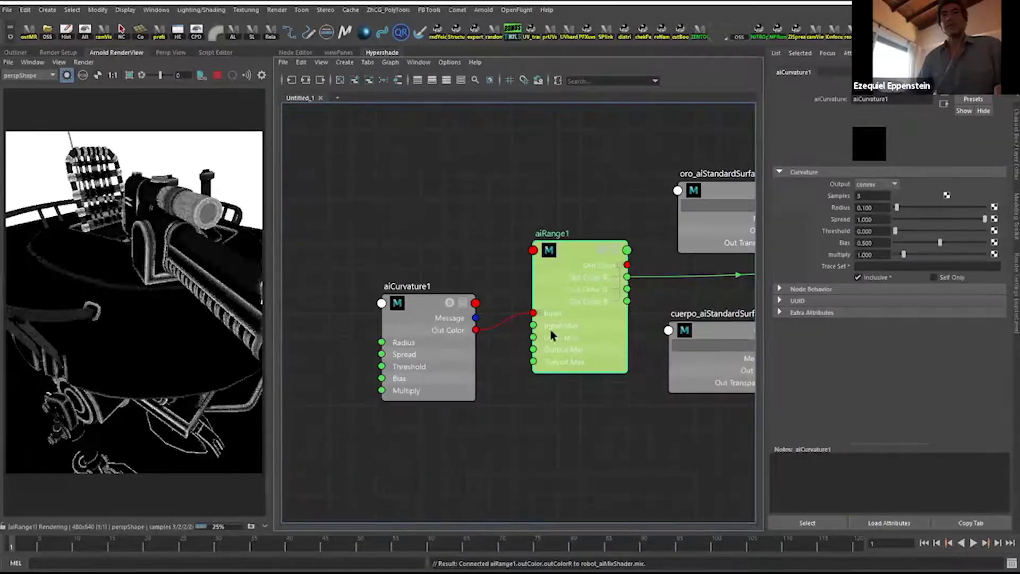
left_click_drag(432, 341, 436, 348)
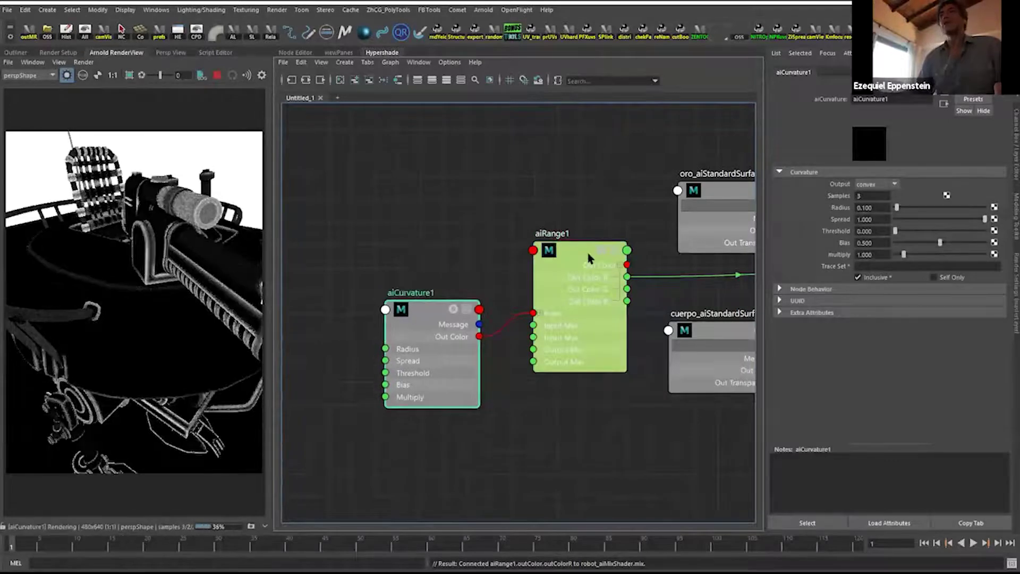
Render robot_aiMixShader by selecting it, and bring up aiCurvature1's attributes while keeping the mix shader selected.
middle_click_drag(643, 261, 443, 270, "alt")
left_click(691, 297)
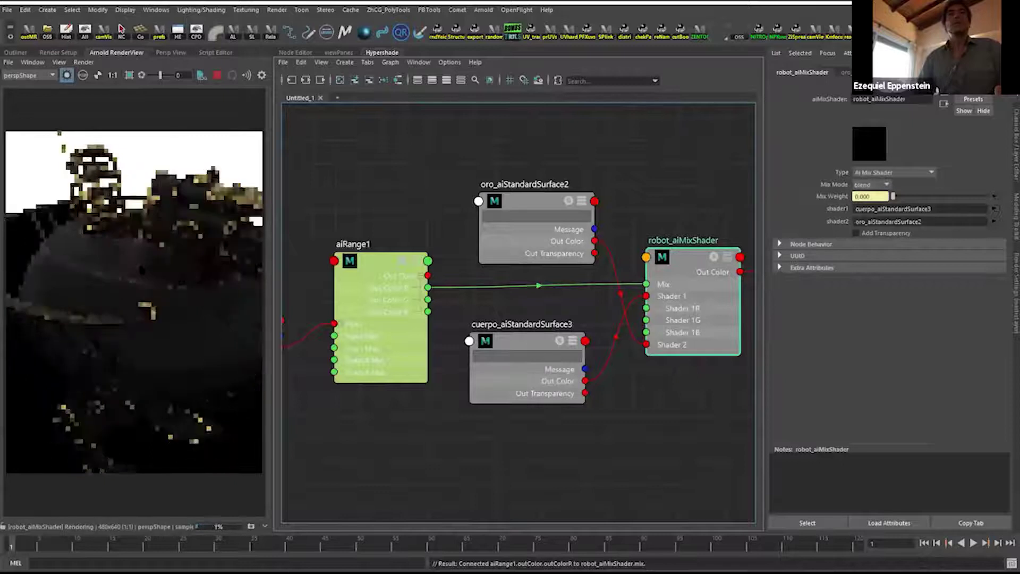
middle_click_drag(405, 321, 476, 322, "alt")
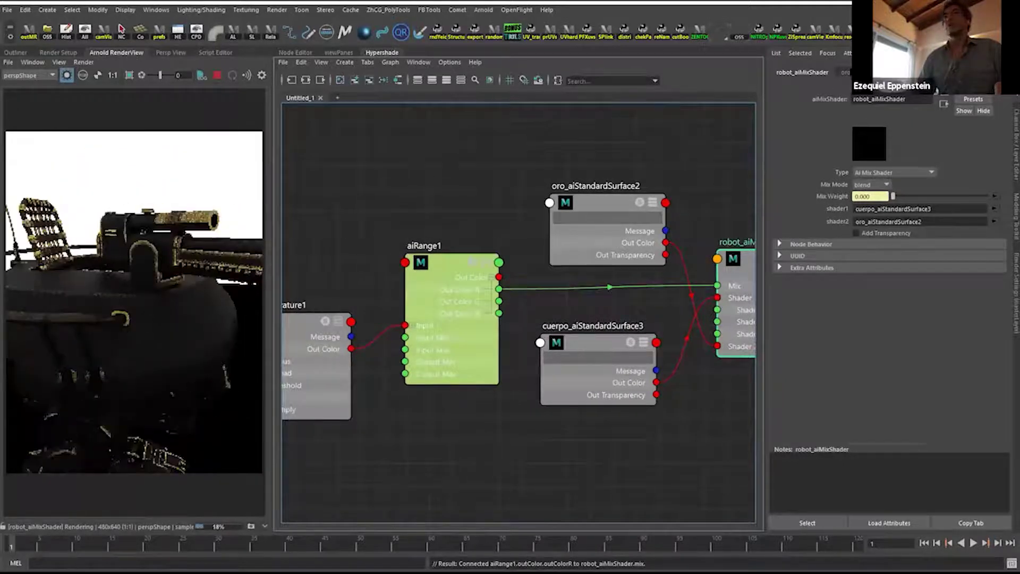
left_click(827, 52)
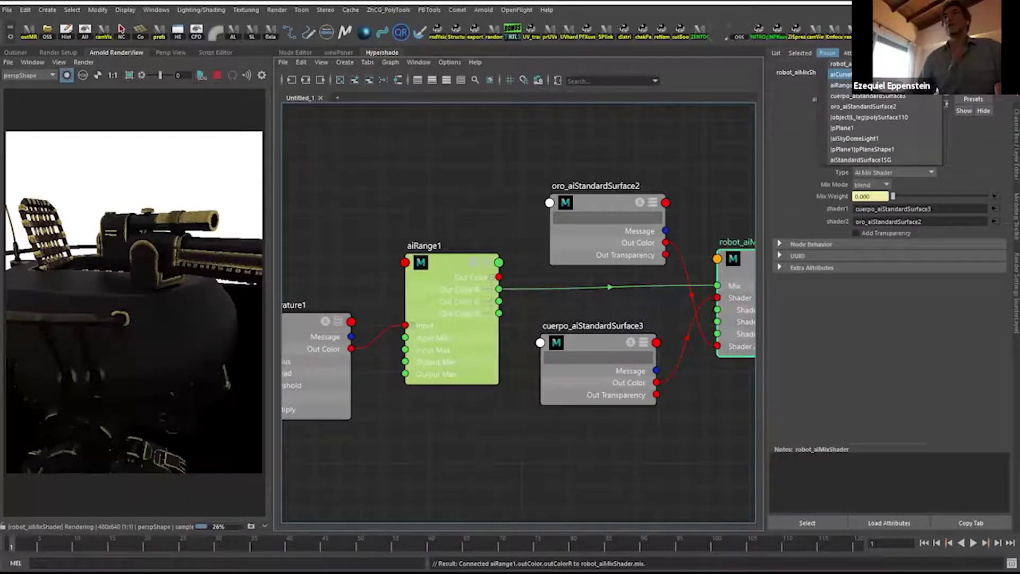
left_click(842, 75)
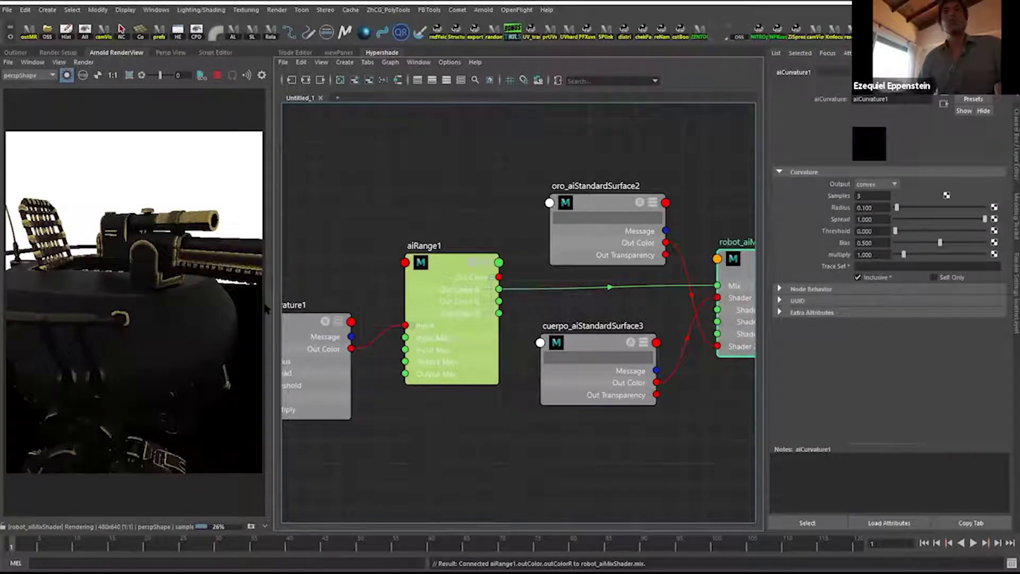
Examine the gold edge wear on the robot's body and gun in the render from several angles and distances.
left_click_drag(154, 329, 174, 319, "alt")
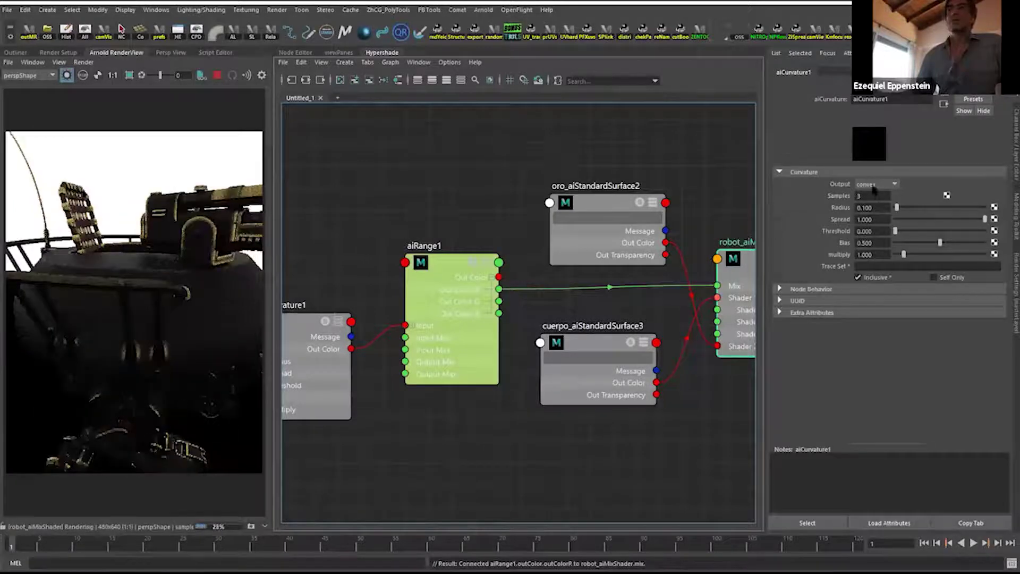
mouse_move(195, 307)
left_mouse_down("alt")
mouse_move(185, 337)
mouse_move(183, 317)
left_mouse_up("alt")
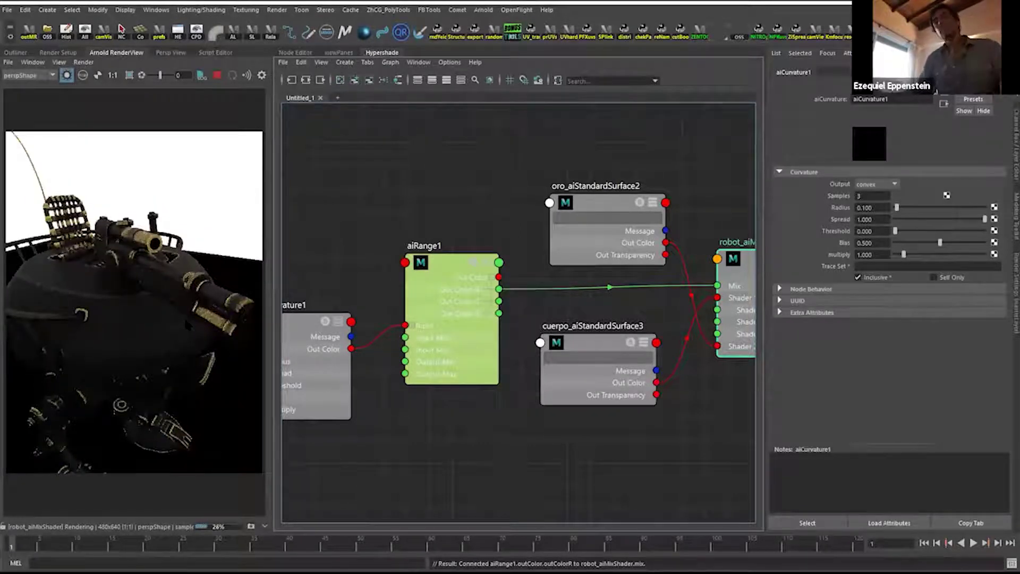
left_click_drag(183, 316, 98, 242, "alt")
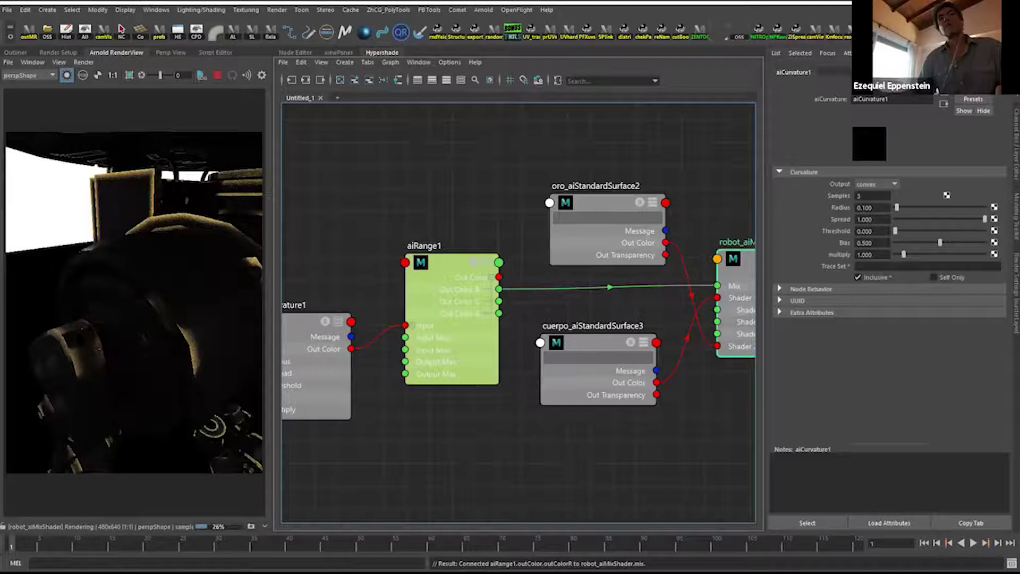
left_click_drag(158, 348, 162, 363, "alt")
right_click_drag(162, 363, 74, 467, "alt")
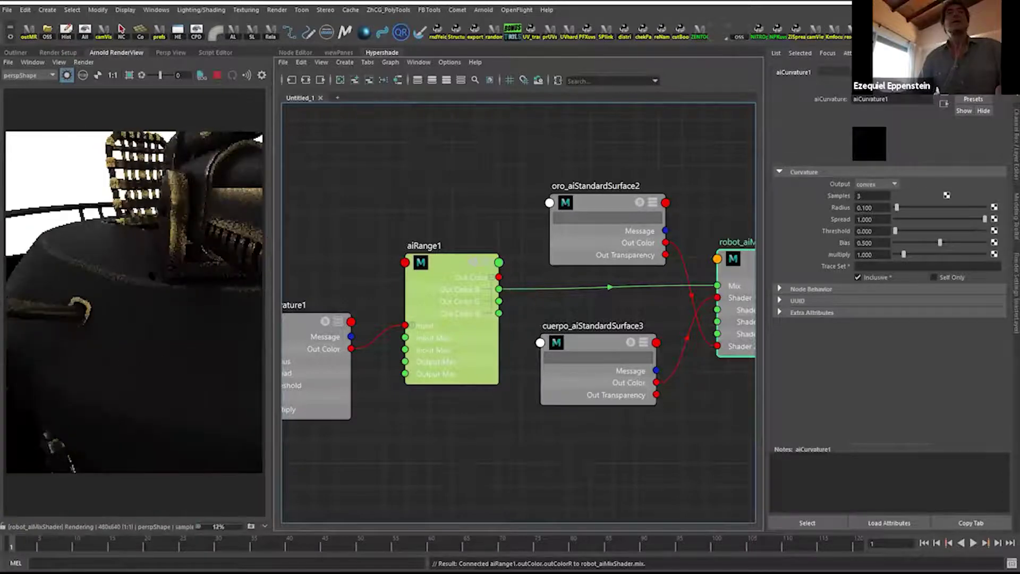
left_click_drag(74, 467, 90, 446, "alt")
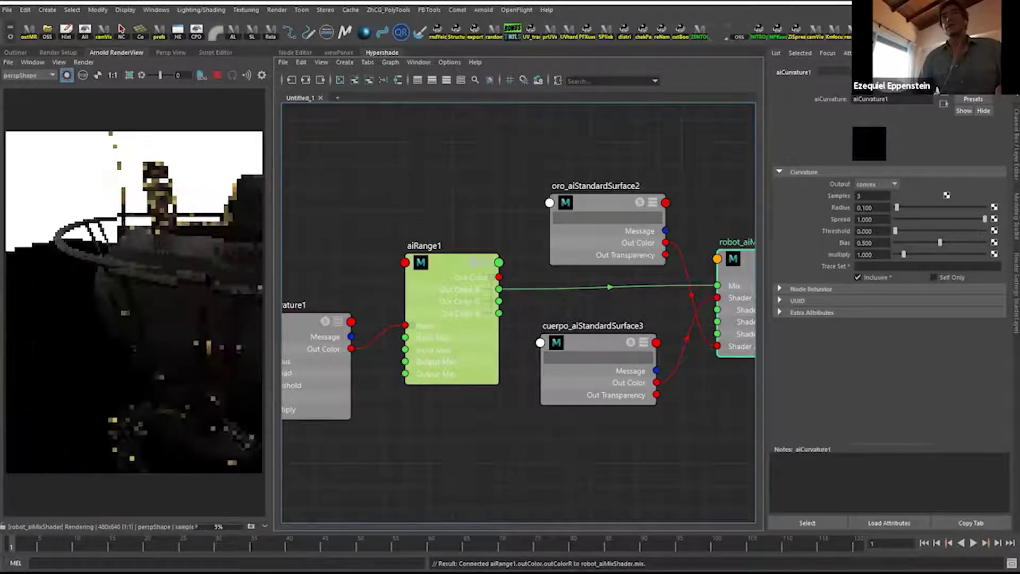
left_click_drag(161, 287, 177, 300, "alt")
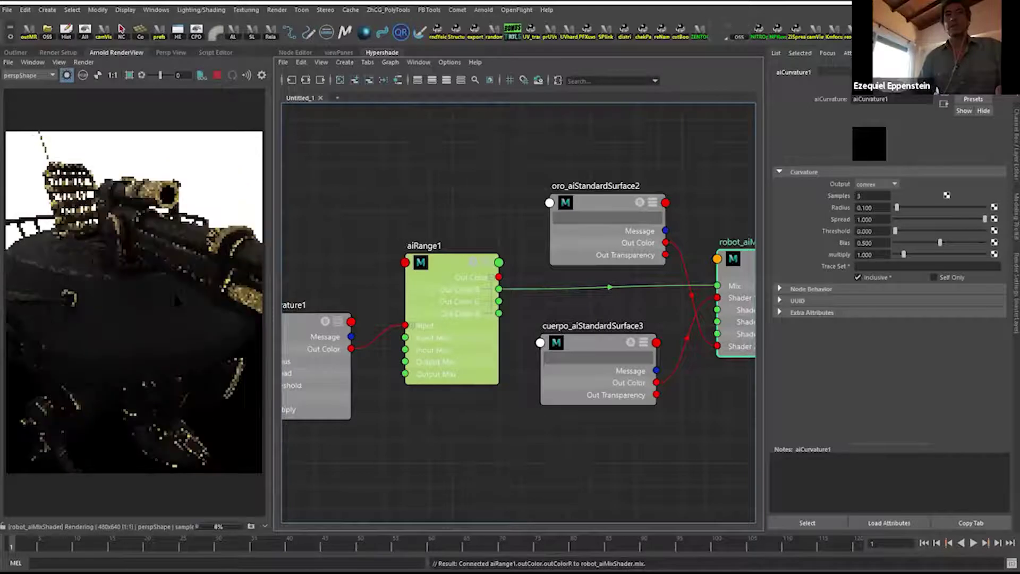
Compare aiCurvature1's concave and convex Output modes on the gun barrel, and leave Output set to concave.
left_click(877, 184)
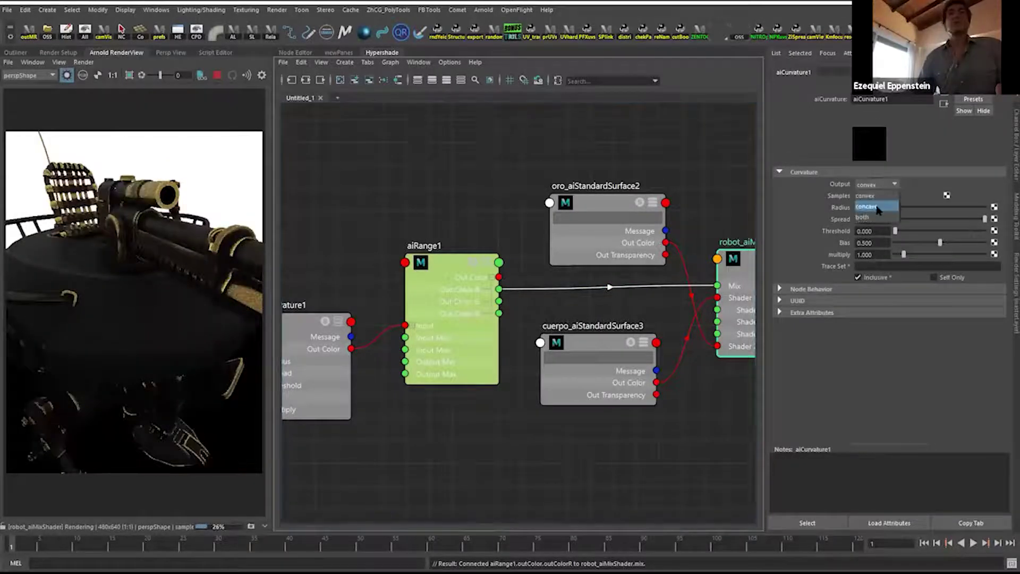
left_click(877, 206)
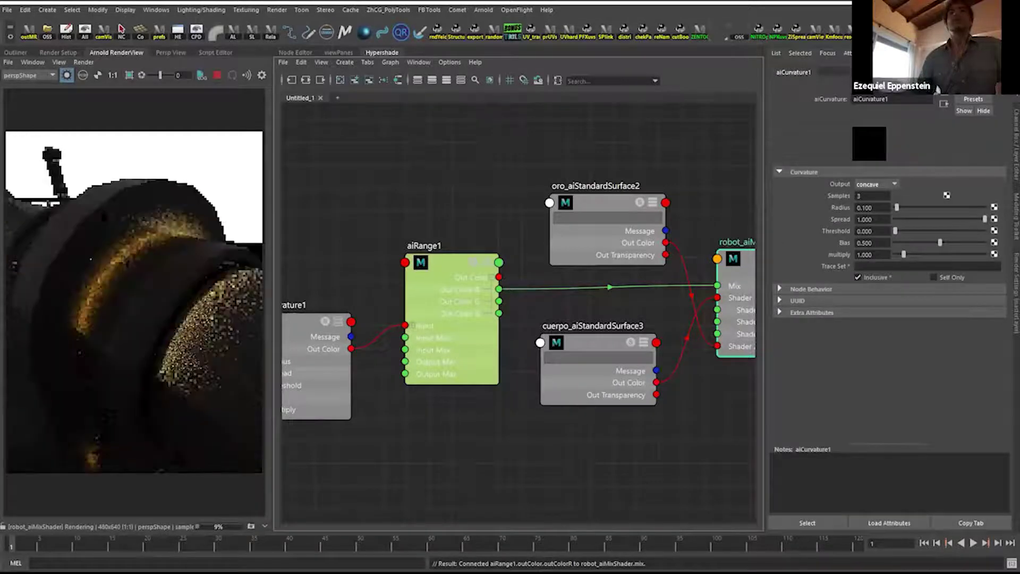
left_click(866, 184)
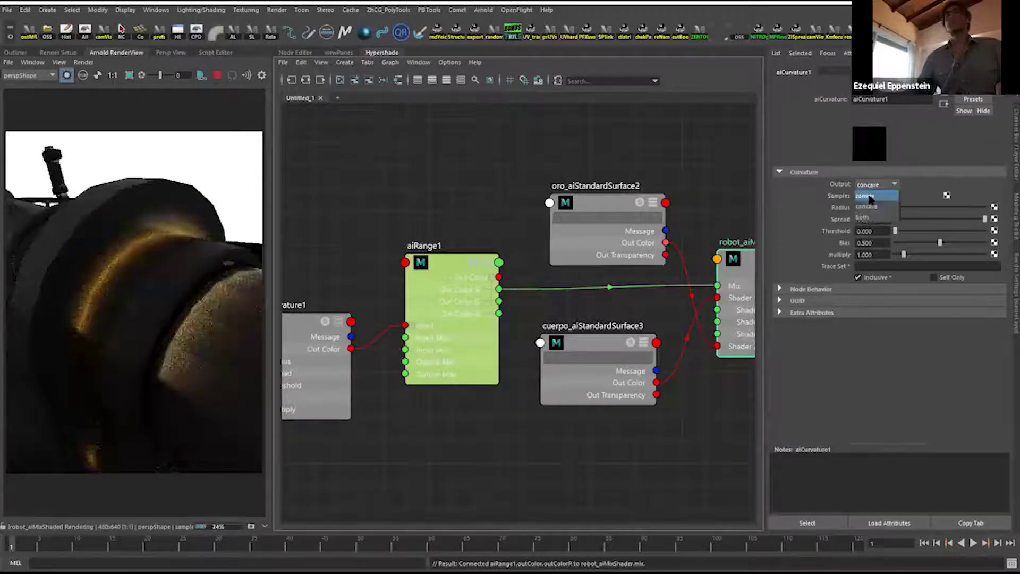
left_click(869, 195)
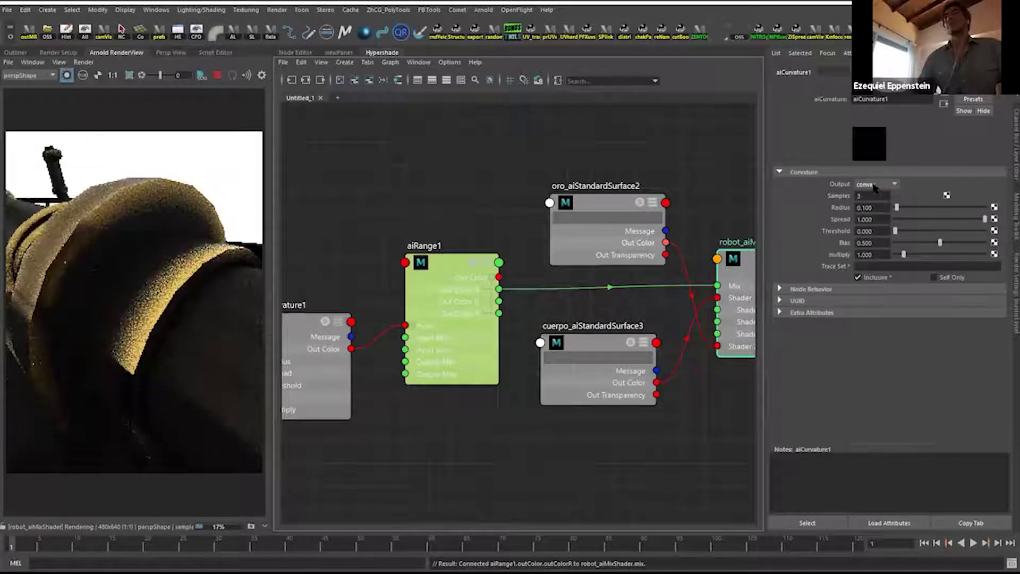
left_click(875, 184)
left_click(871, 206)
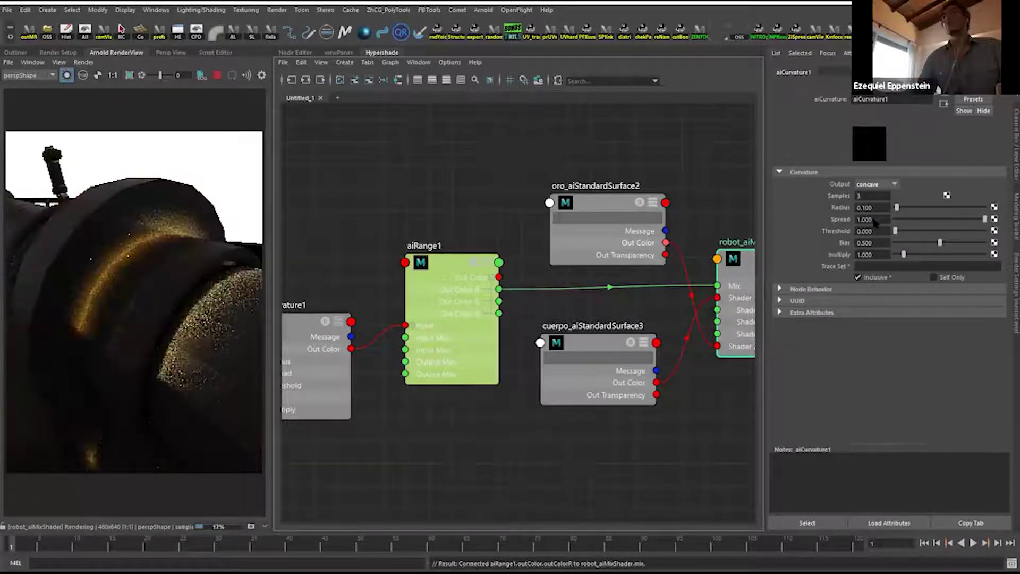
left_click(875, 184)
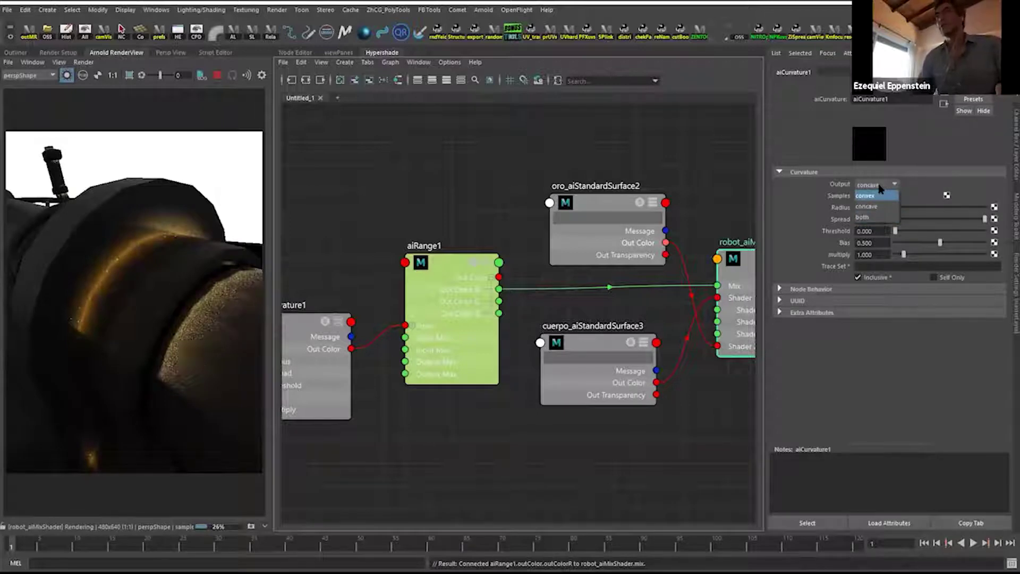
left_click(877, 185)
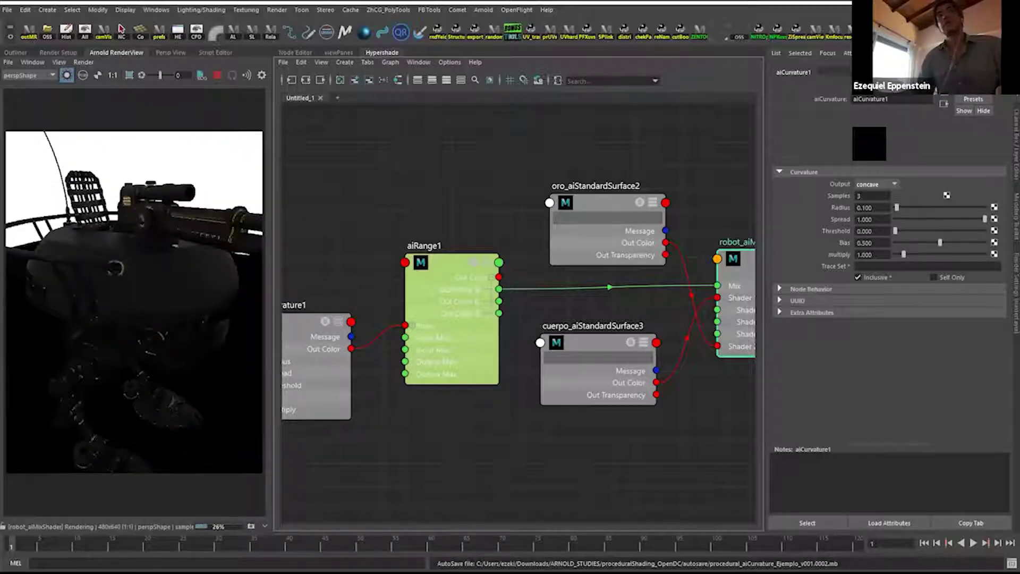
scroll(589, 381, "down", 2)
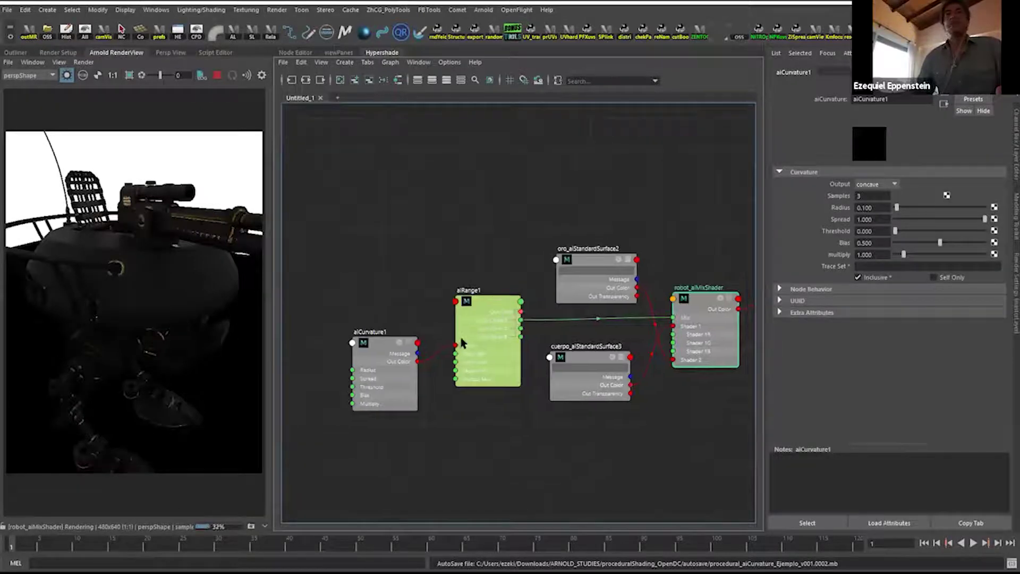
middle_click_drag(642, 171, 539, 212, "alt")
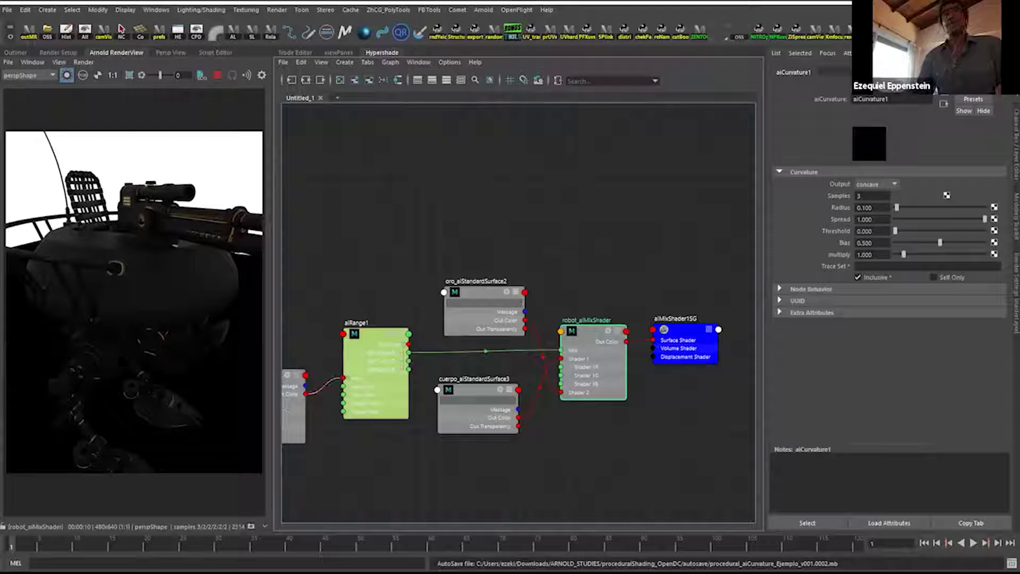
scroll(481, 396, "up", 1)
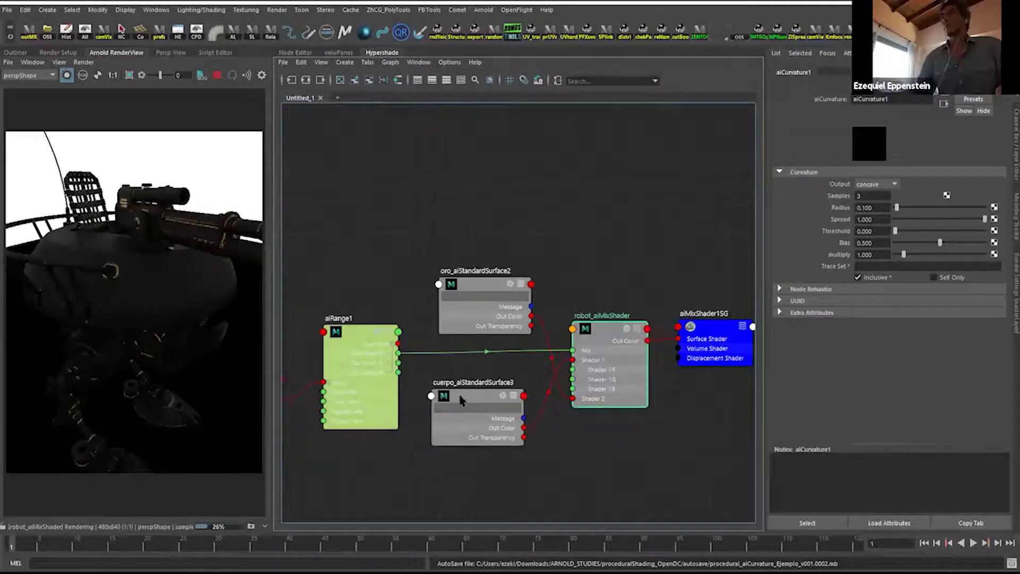
middle_click_drag(504, 357, 592, 334, "alt")
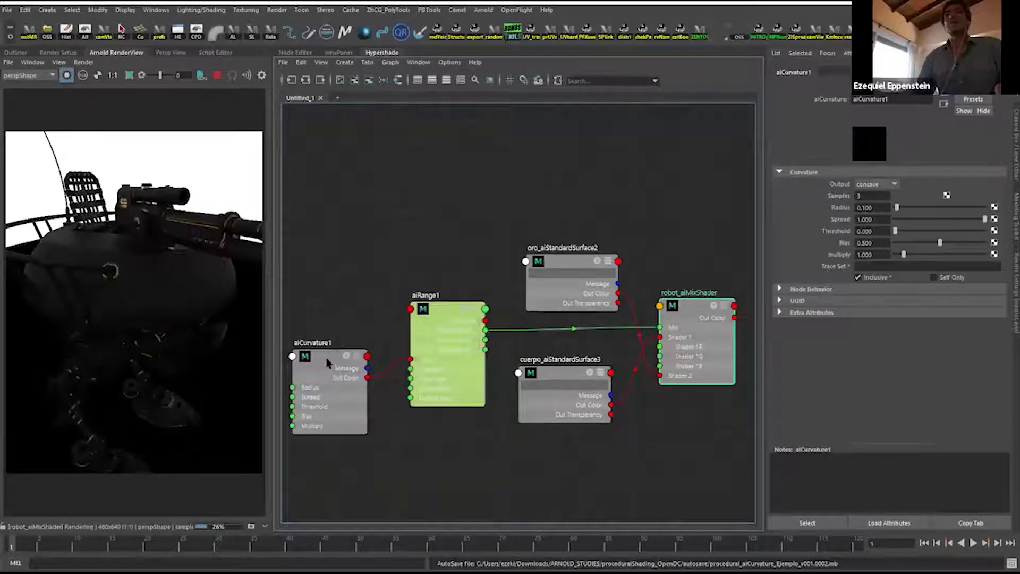
Render aiCurvature1 on its own by selecting it, and set its Radius to 0.41.
left_click(329, 362)
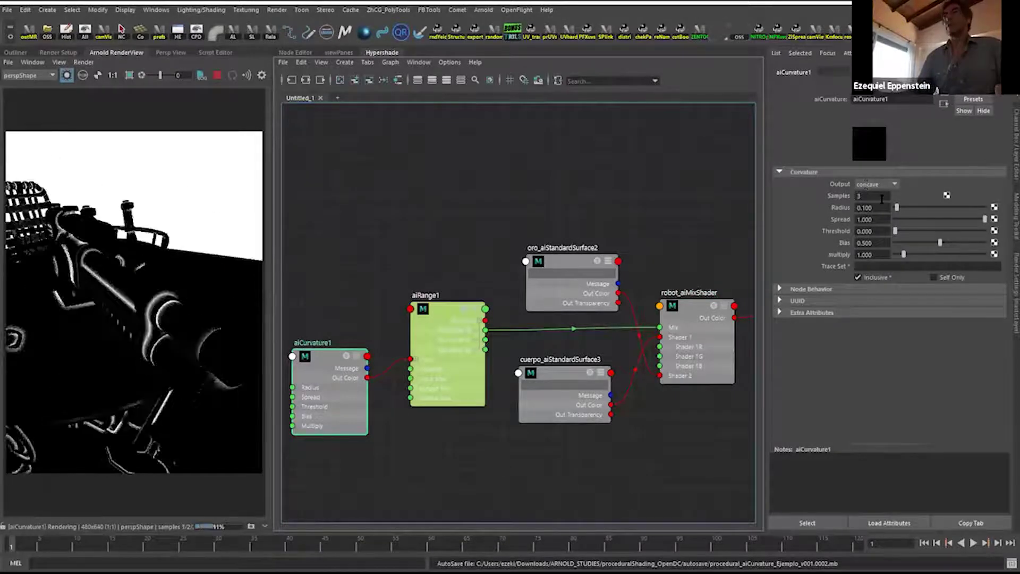
double_click(864, 195)
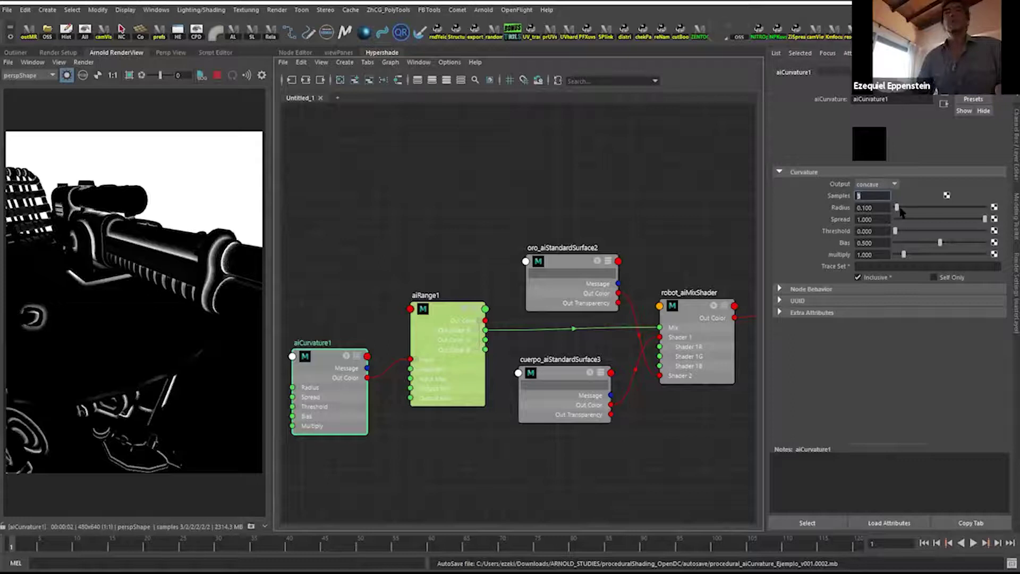
left_click_drag(900, 208, 902, 208)
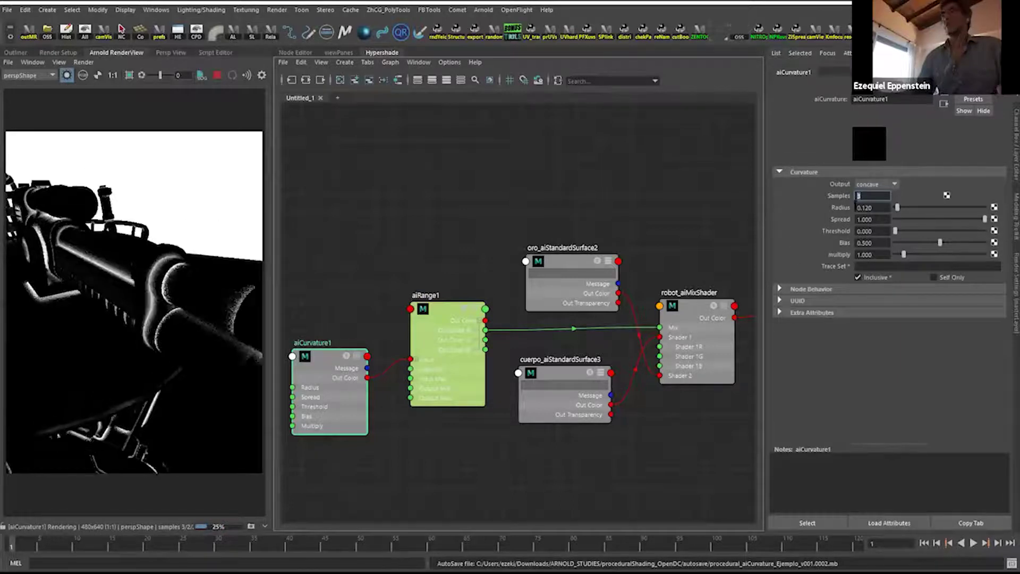
left_click(876, 207)
type("0.41")
key("Return")
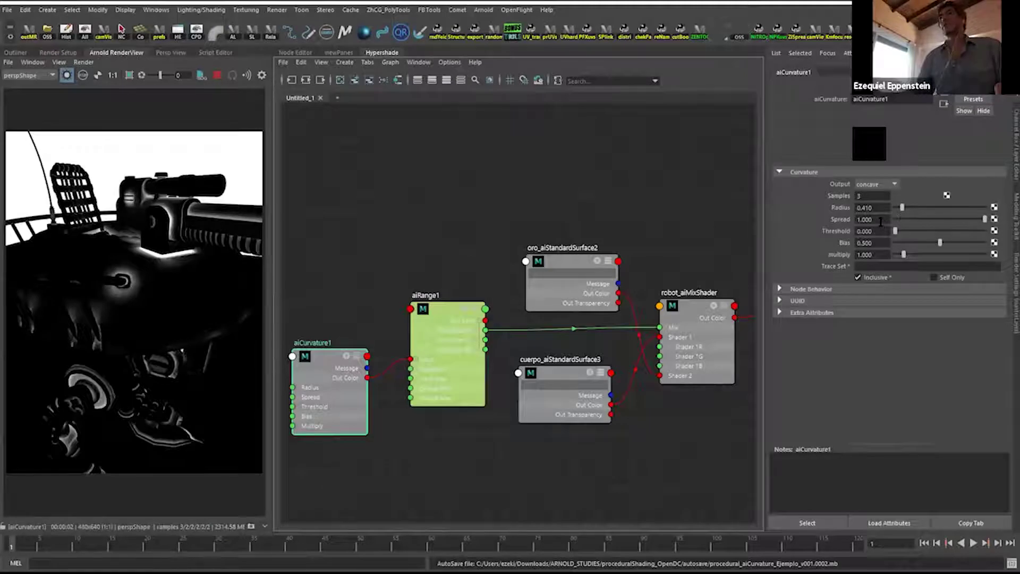
Try a Spread of 0.253 on aiCurvature1, and settle on Spread 0.886 with Radius 0.090, checking the edges around the gun.
left_click_drag(973, 221, 917, 219)
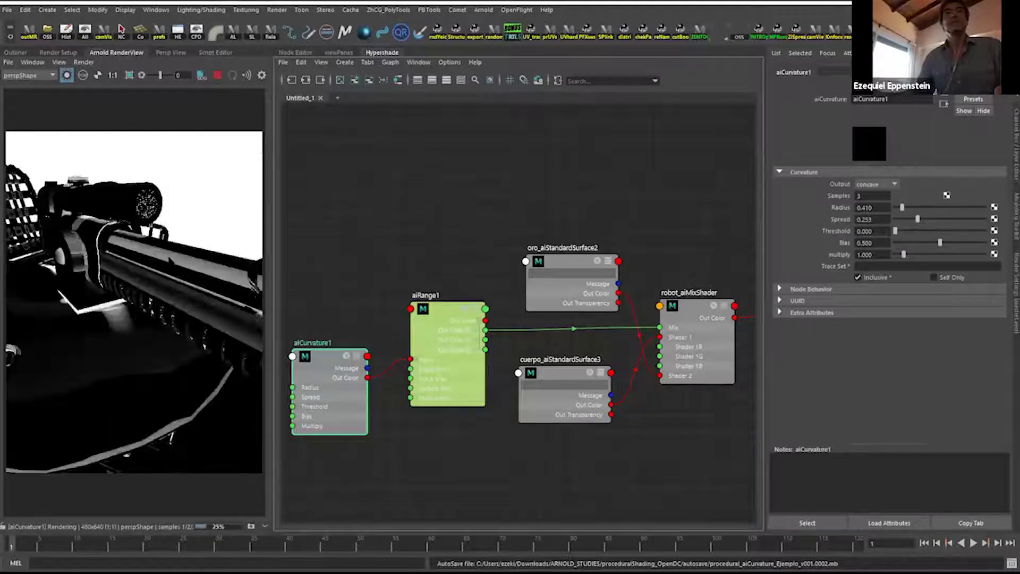
left_click_drag(902, 207, 974, 220)
left_click_drag(908, 208, 892, 211)
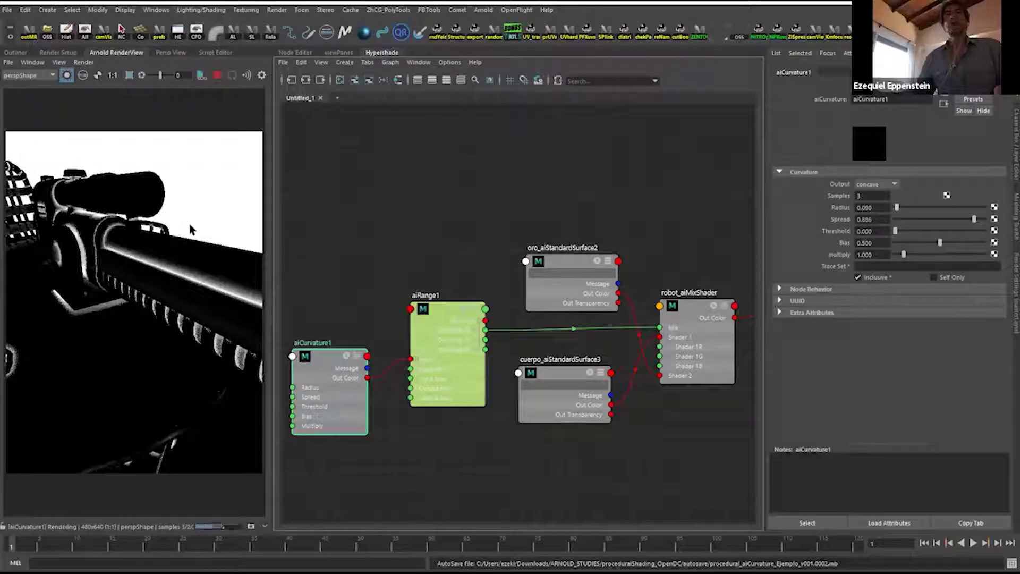
scroll(199, 224, "down", 3)
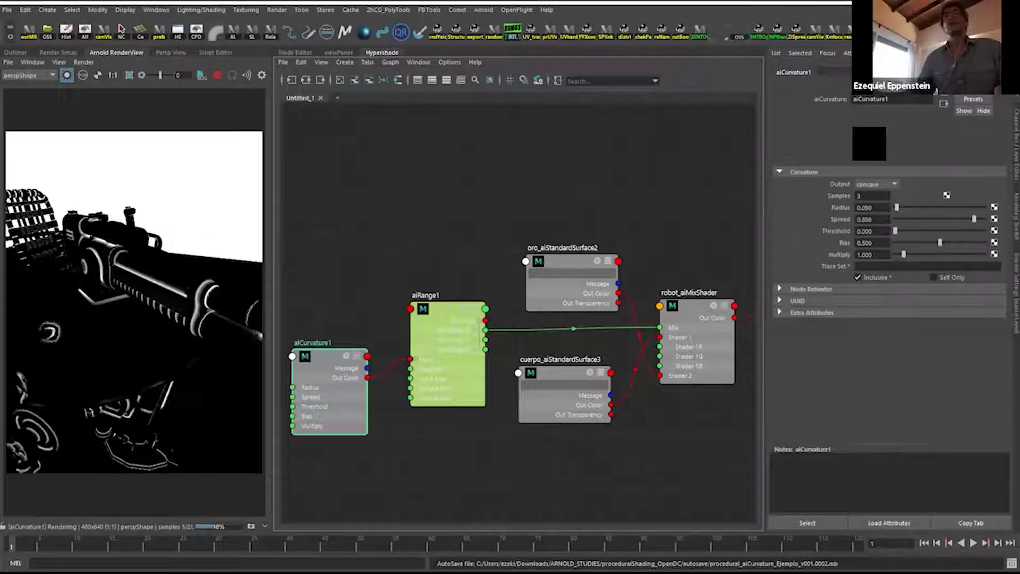
scroll(133, 302, "down", 2)
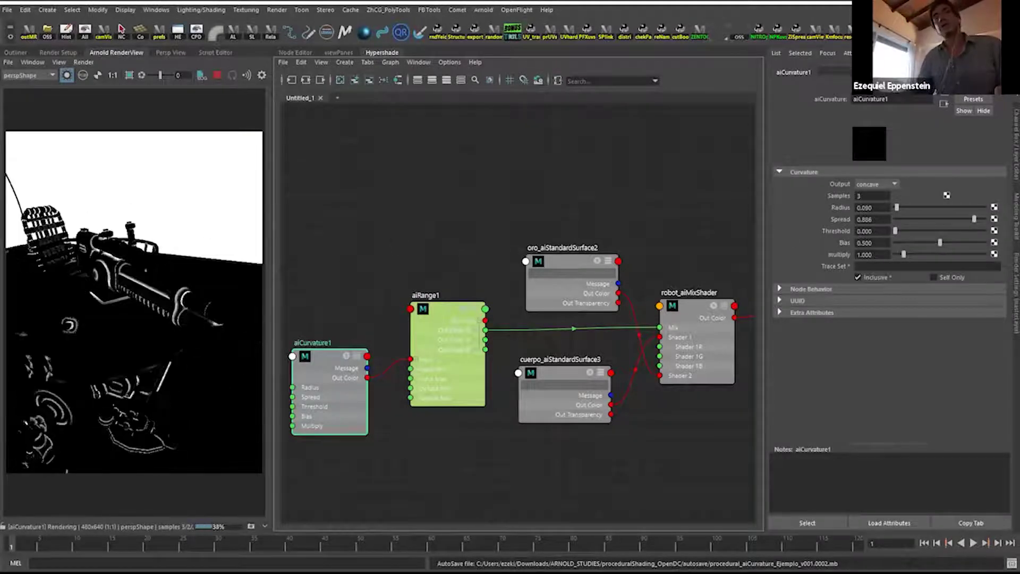
left_click_drag(134, 314, 173, 292, "alt")
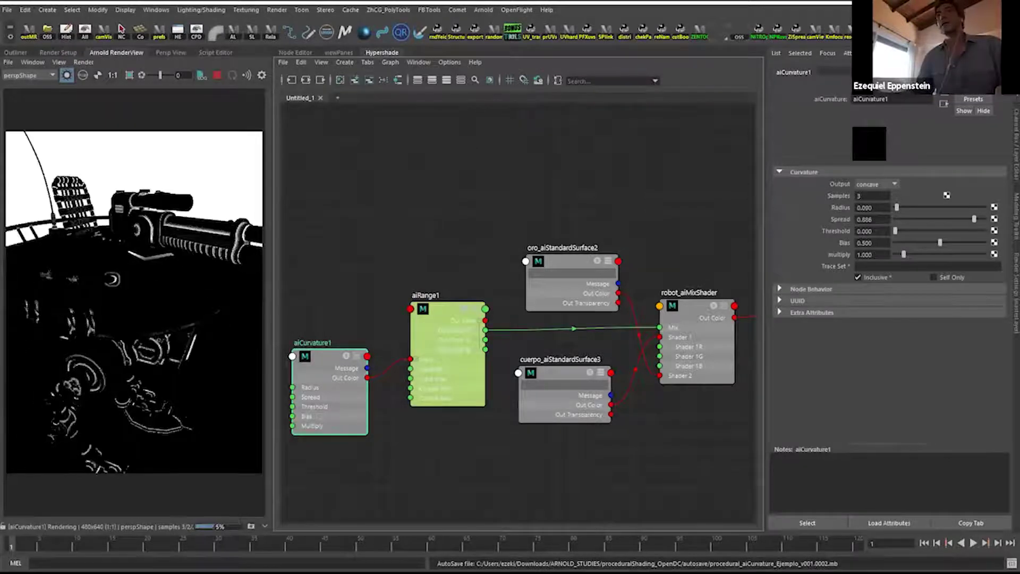
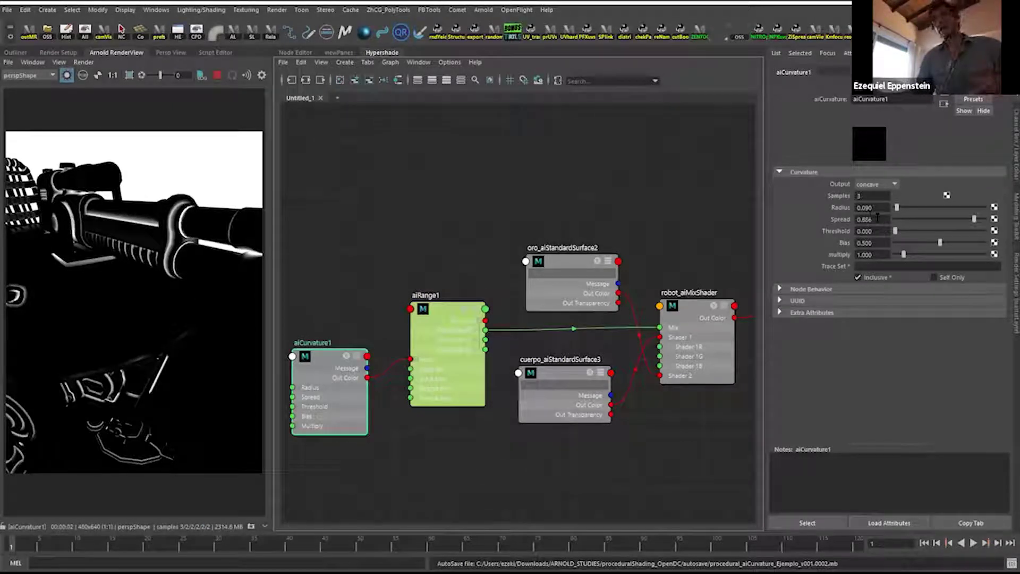
Set aiCurvature1's Spread to 0.705, keeping the current Radius.
left_click(874, 208)
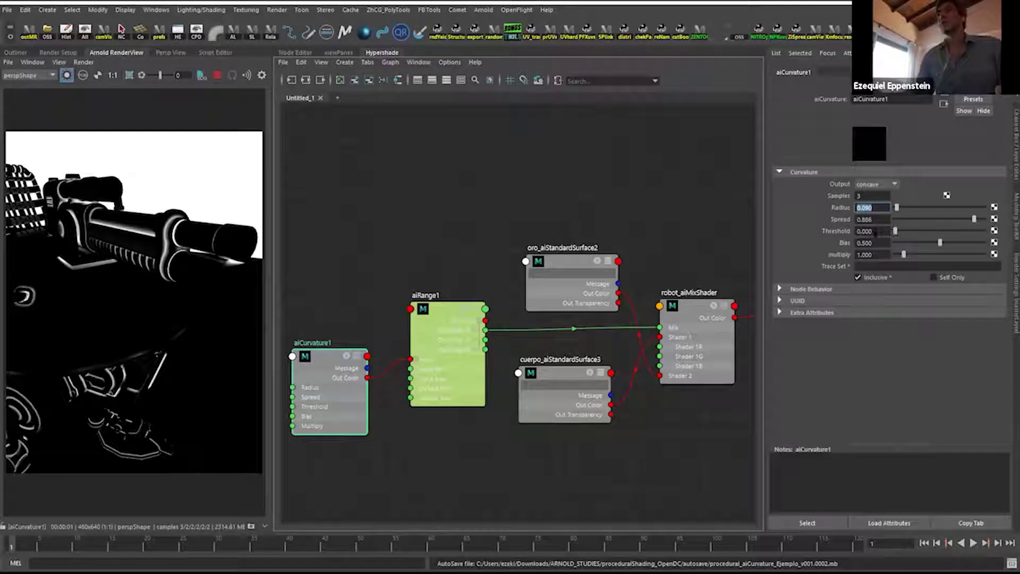
key("Tab")
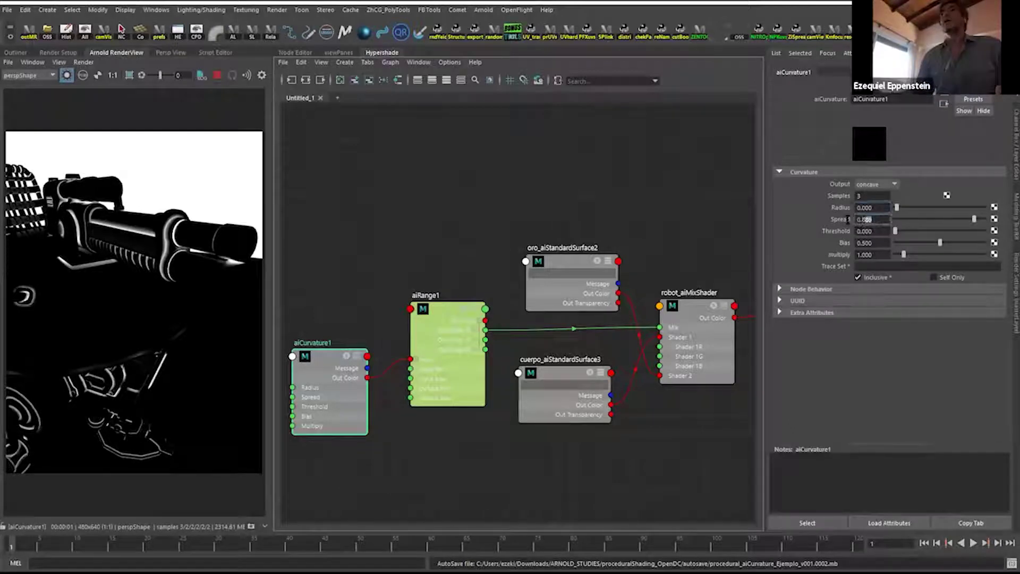
left_click_drag(973, 220, 955, 229)
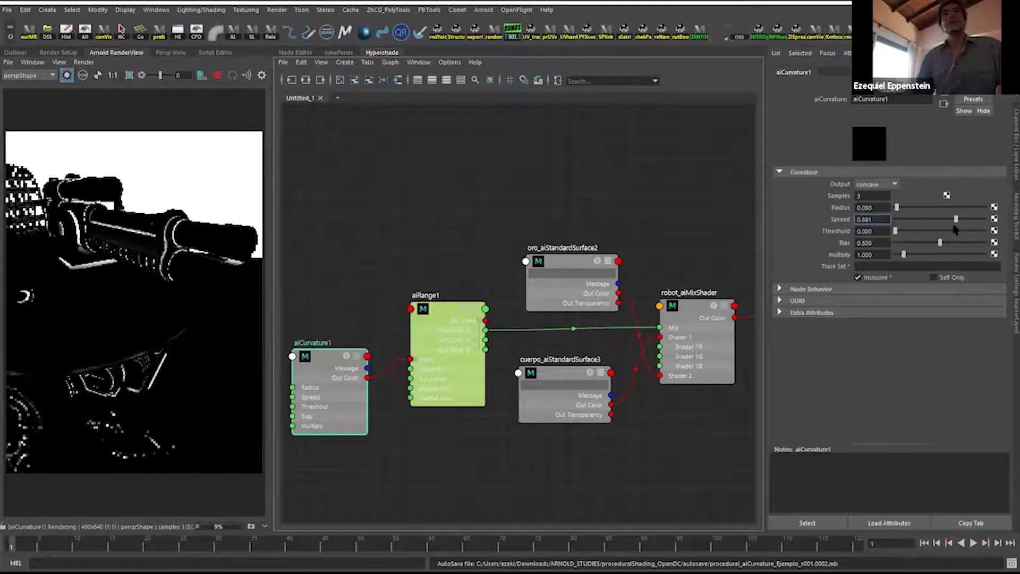
type("0.705")
key("Return")
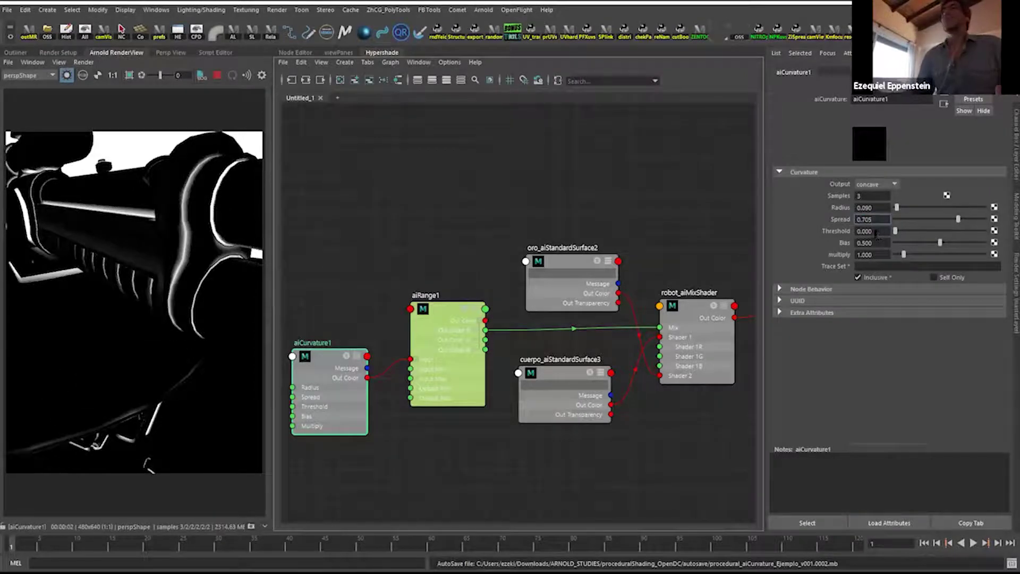
Raise aiCurvature1's Threshold to 0.367 and its Spread to 0.759, judging the thin edges from another angle.
left_click_drag(896, 234, 927, 232)
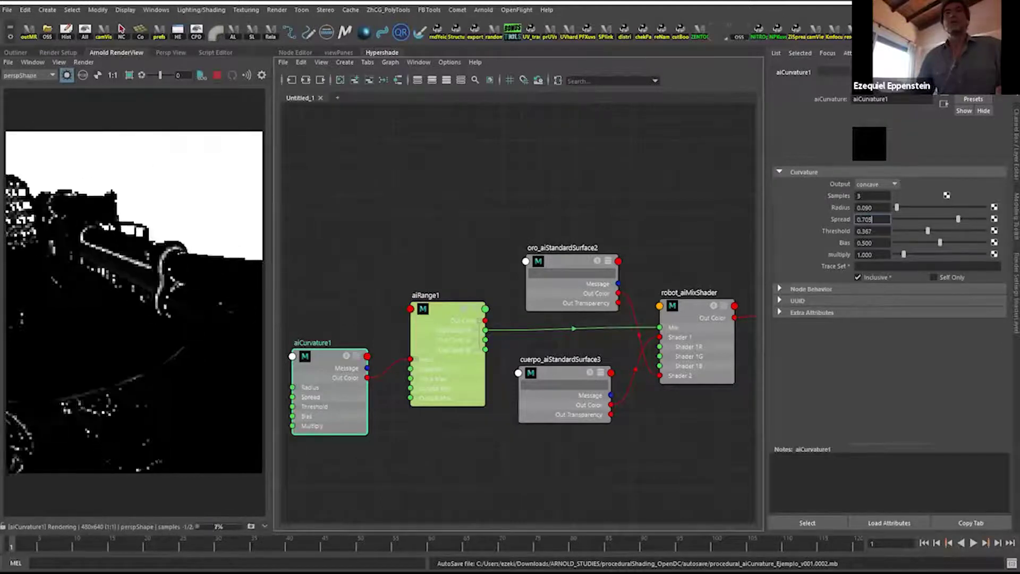
left_click_drag(161, 217, 137, 229, "alt")
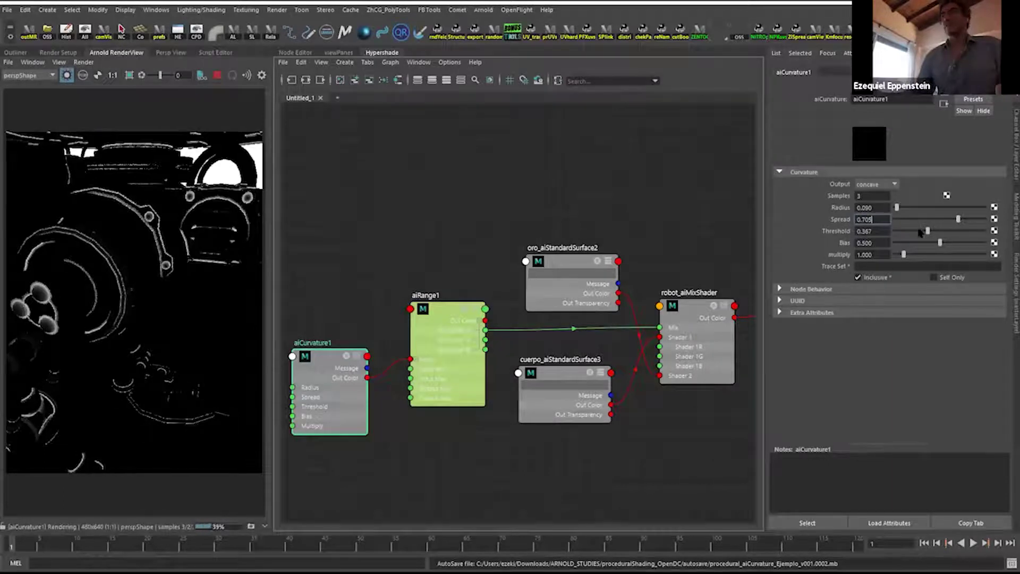
left_click_drag(958, 219, 964, 222)
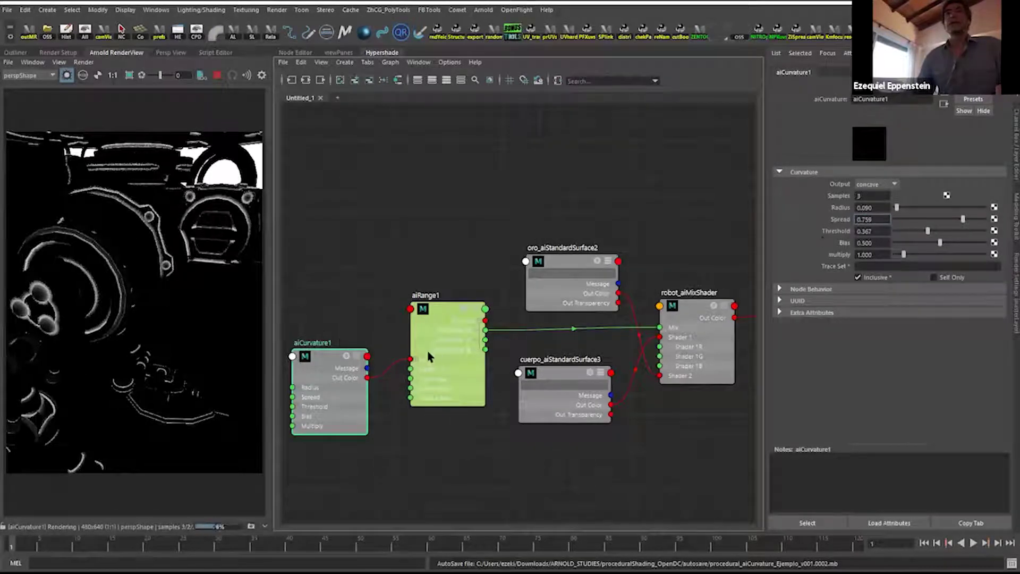
Nudge aiRange1 and aiCurvature1 slightly upward, and set aiCurvature1's Bias to 0.470 after testing lower and higher values.
left_click_drag(441, 316, 445, 311)
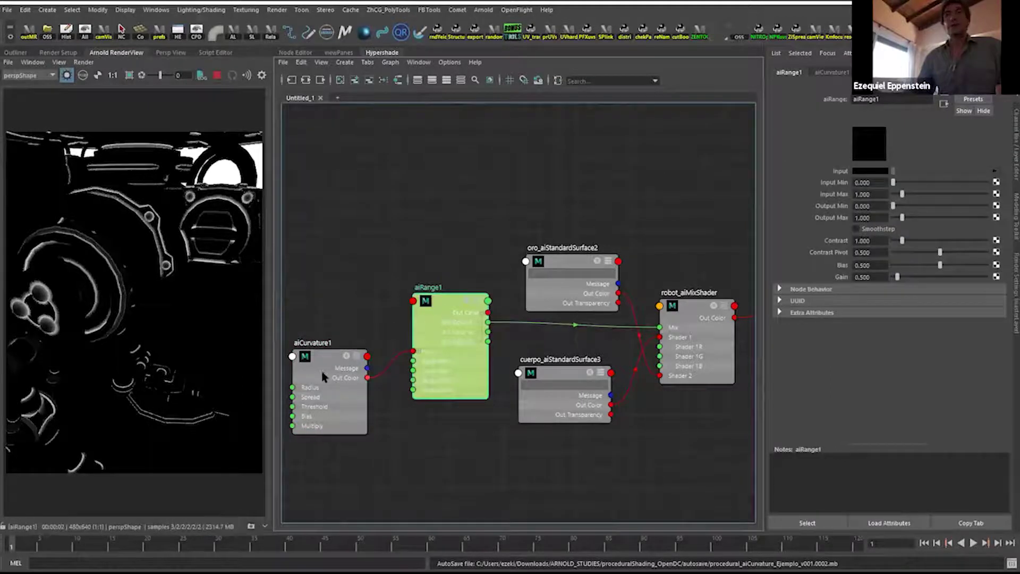
left_click_drag(327, 367, 330, 355)
mouse_move(939, 242)
left_mouse_down()
mouse_move(901, 253)
mouse_move(971, 256)
mouse_move(897, 264)
mouse_move(903, 243)
mouse_move(959, 257)
mouse_move(936, 259)
left_mouse_up()
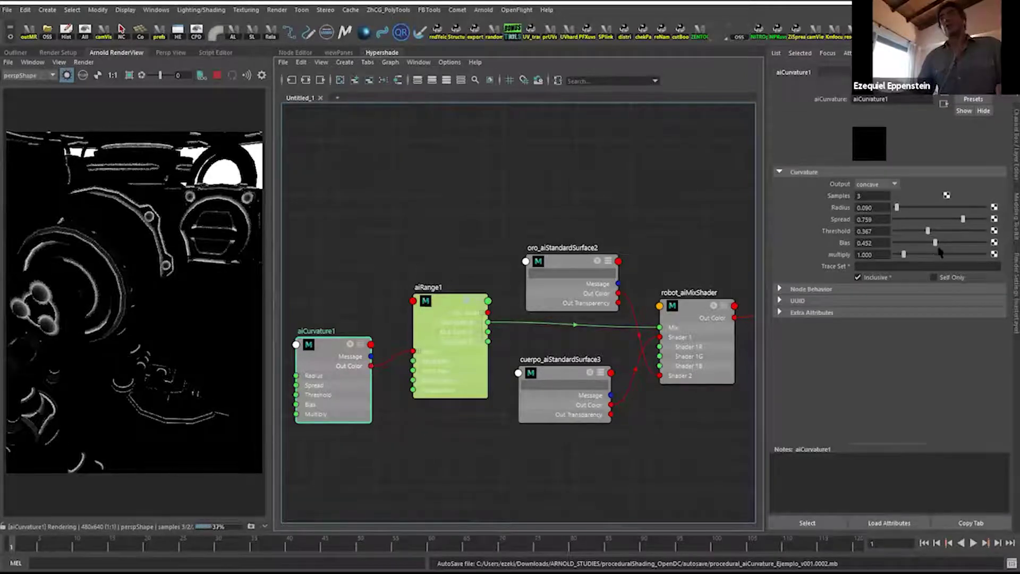
left_click_drag(928, 246, 979, 251)
left_click_drag(967, 247, 969, 247)
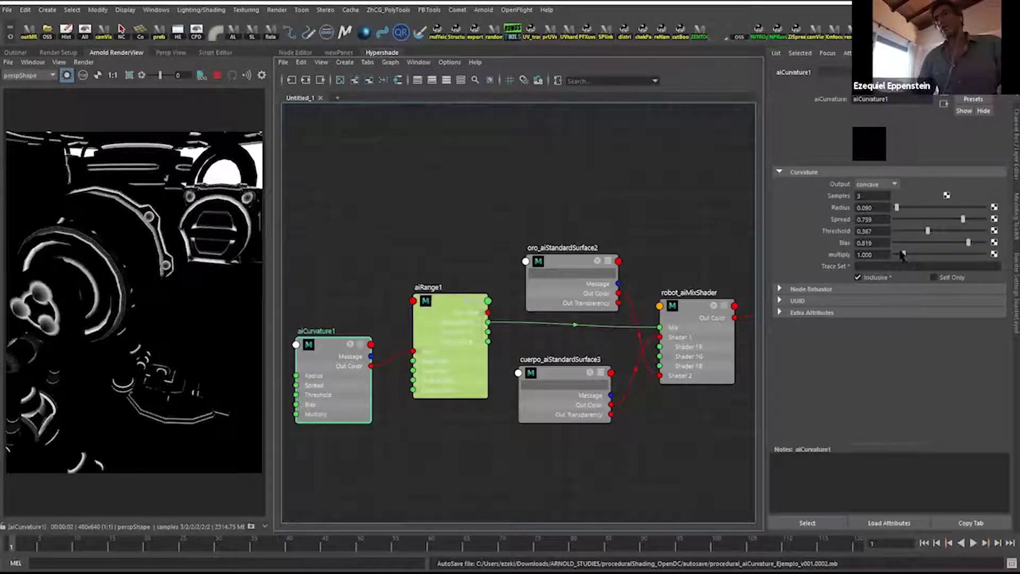
left_click(937, 243)
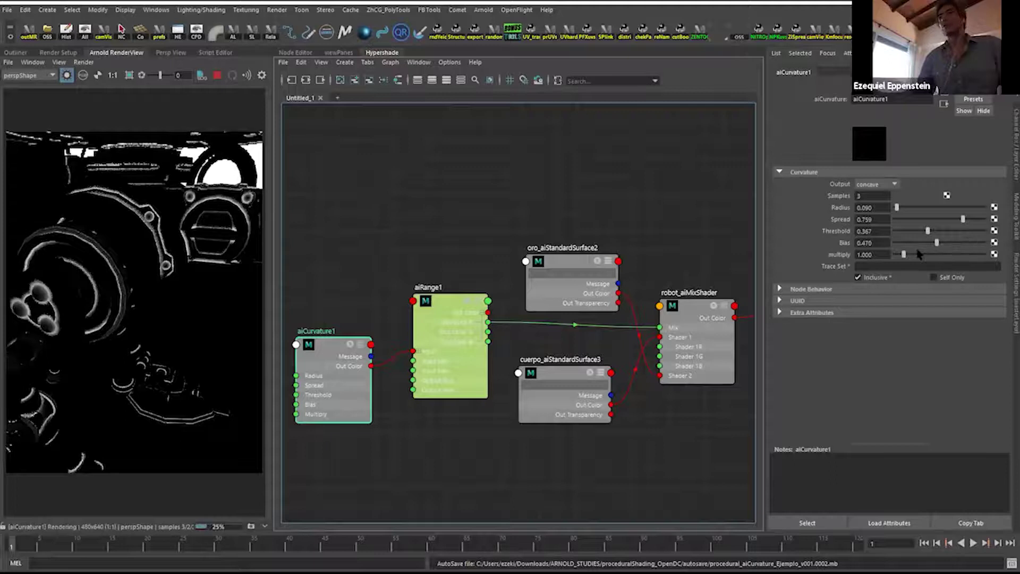
Set aiCurvature1's Multiply to 10 and check the strengthened edges from a wider view of the robot.
left_click(871, 254)
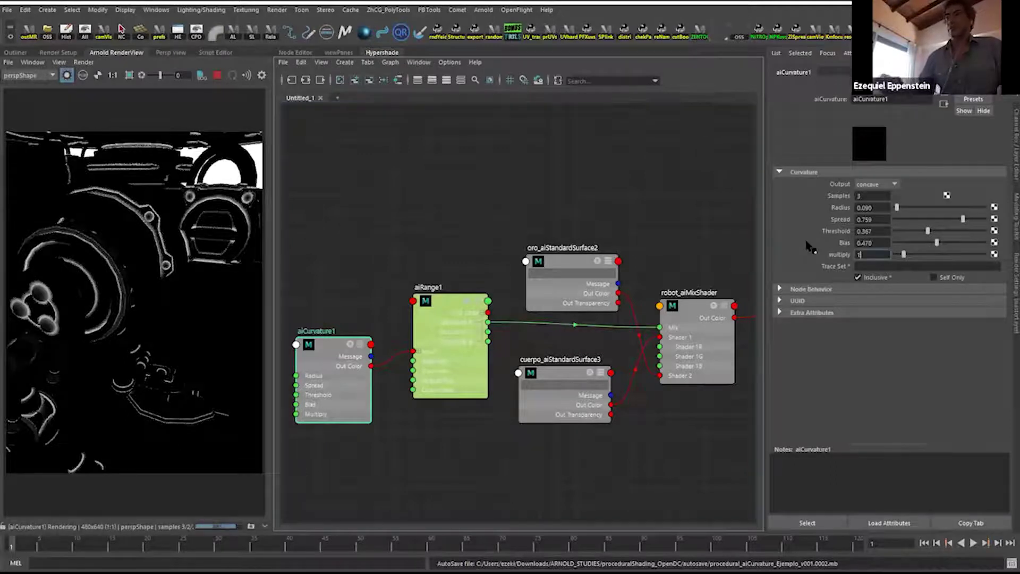
type("0")
key("Return")
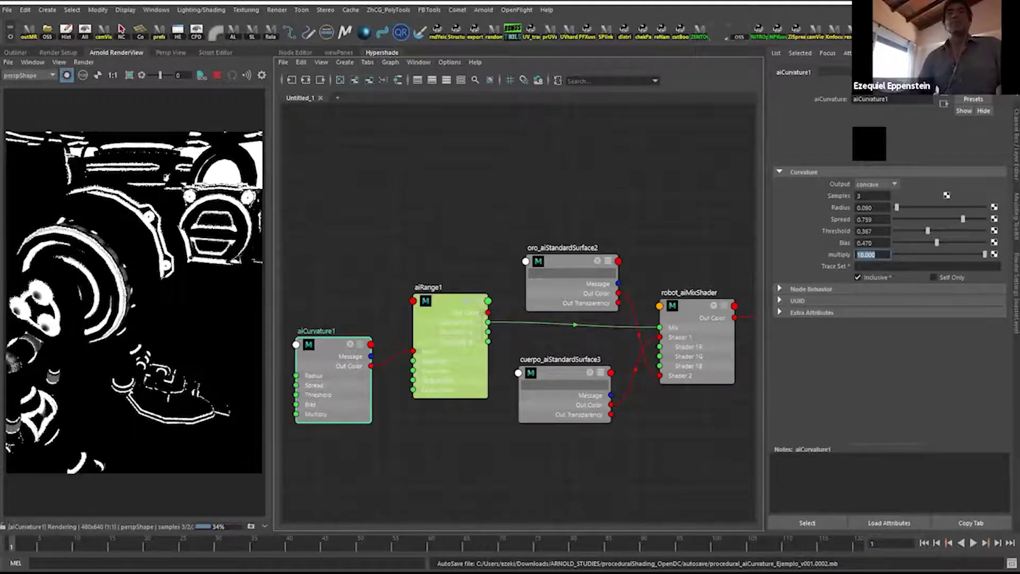
right_click_drag(160, 298, 95, 298, "alt")
left_click_drag(154, 266, 107, 303, "alt")
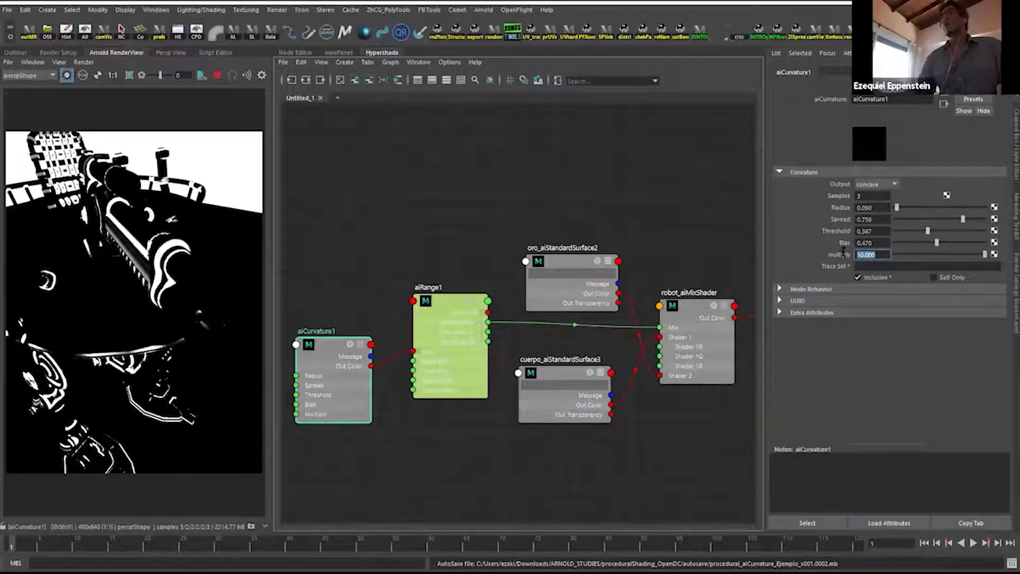
key("shift+Tab")
left_click(888, 207)
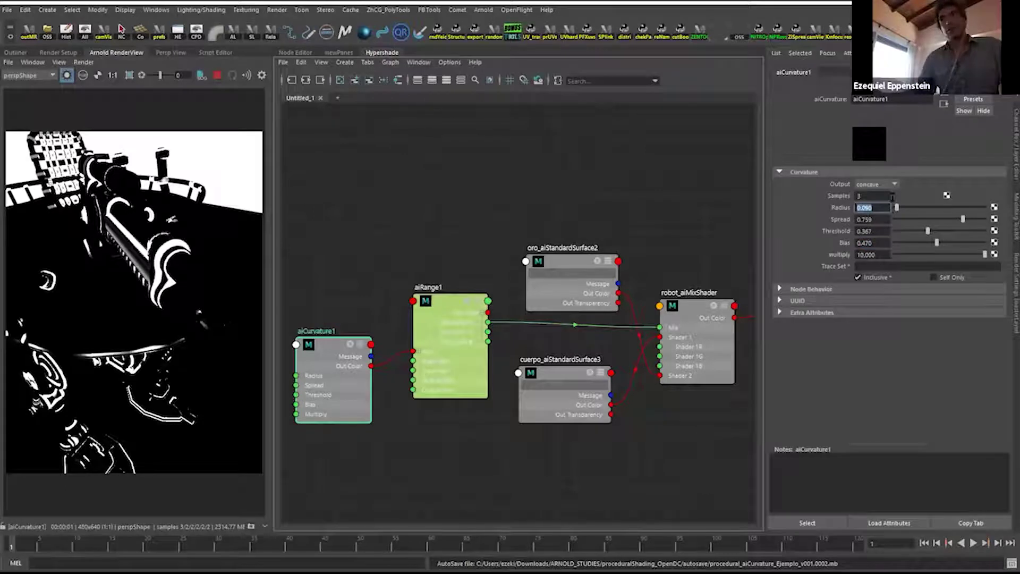
left_click(861, 196)
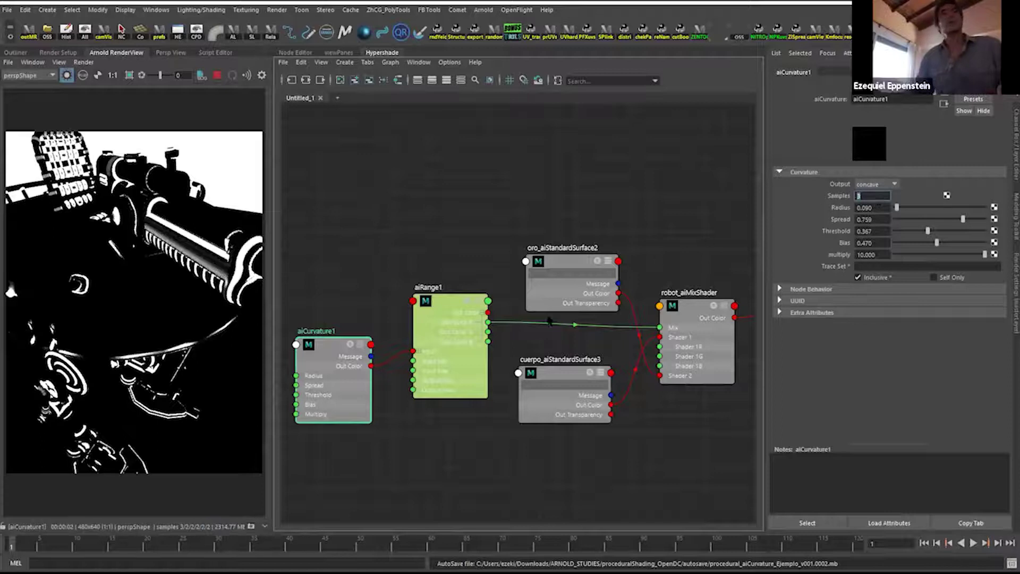
Render robot_aiMixShader, and space the oro_aiStandardSurface2 and cuerpo_aiStandardSurface3 nodes slightly farther apart in the graph.
left_click(696, 310)
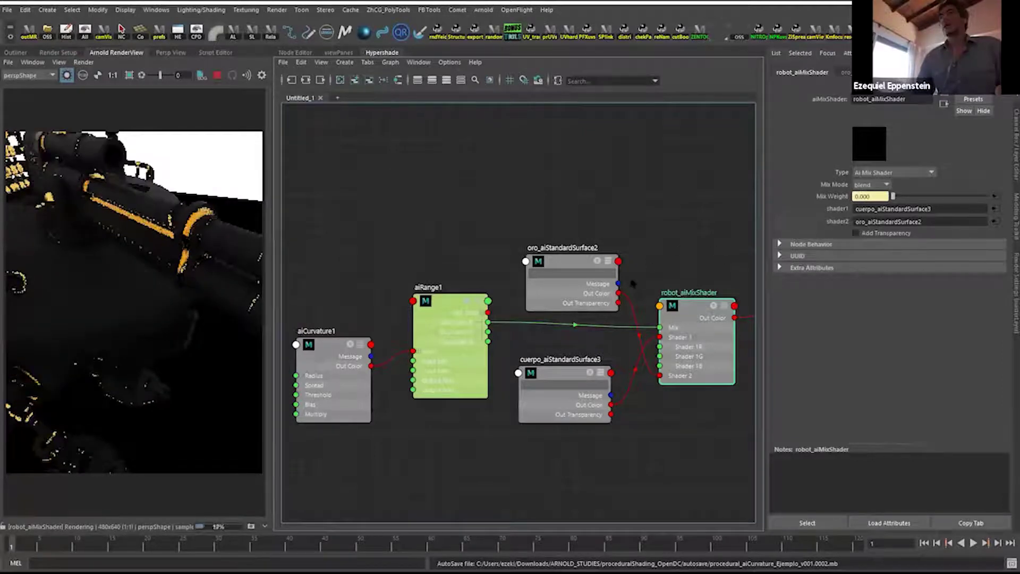
left_click_drag(576, 261, 576, 255)
left_click_drag(563, 374, 566, 382)
left_click_drag(682, 313, 686, 309)
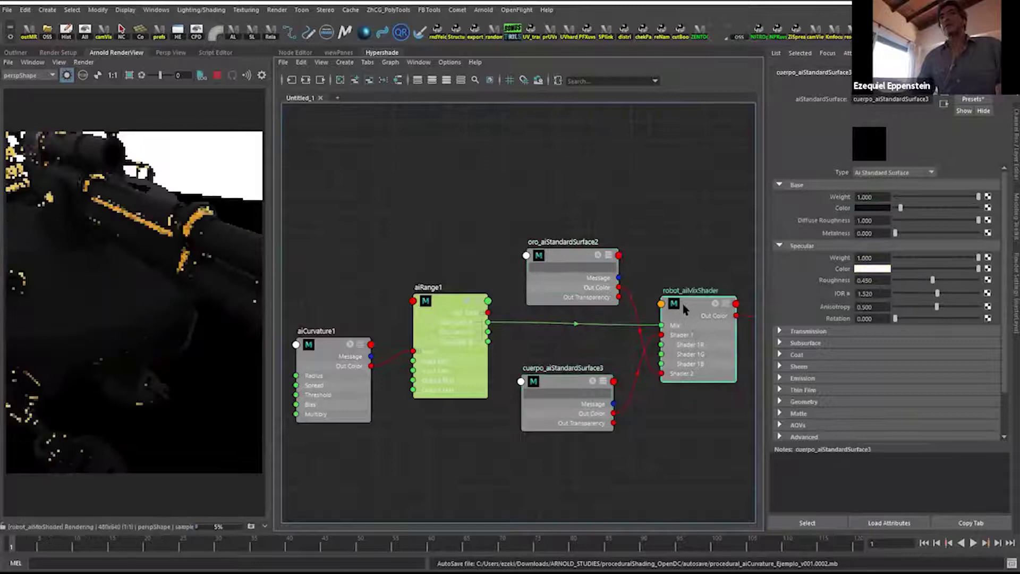
Switch the render back to aiCurvature1, and create an aiNoise node in the empty area below aiRange1.
left_click_drag(336, 353, 339, 345)
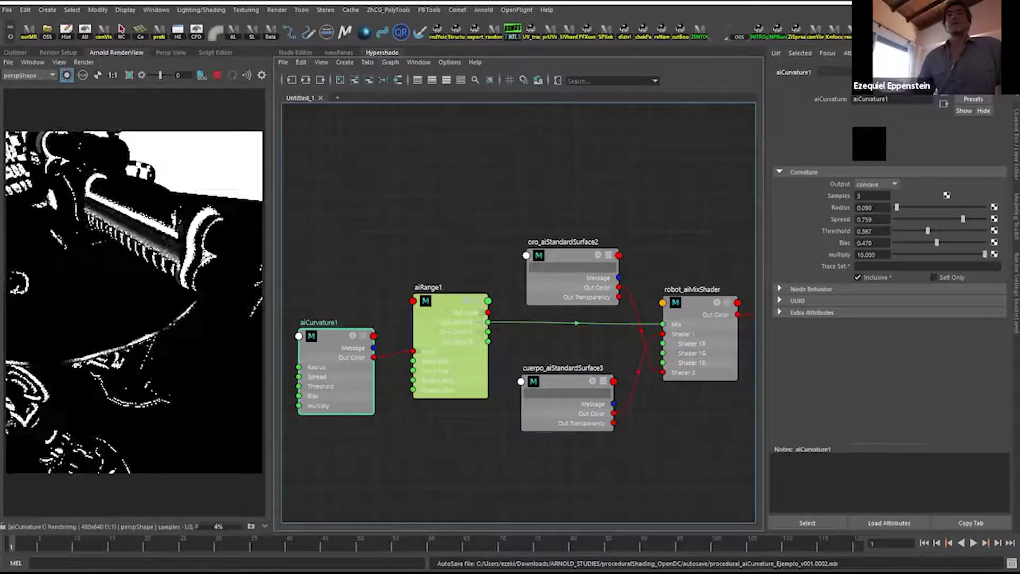
middle_click_drag(389, 468, 439, 413, "alt")
key("Tab")
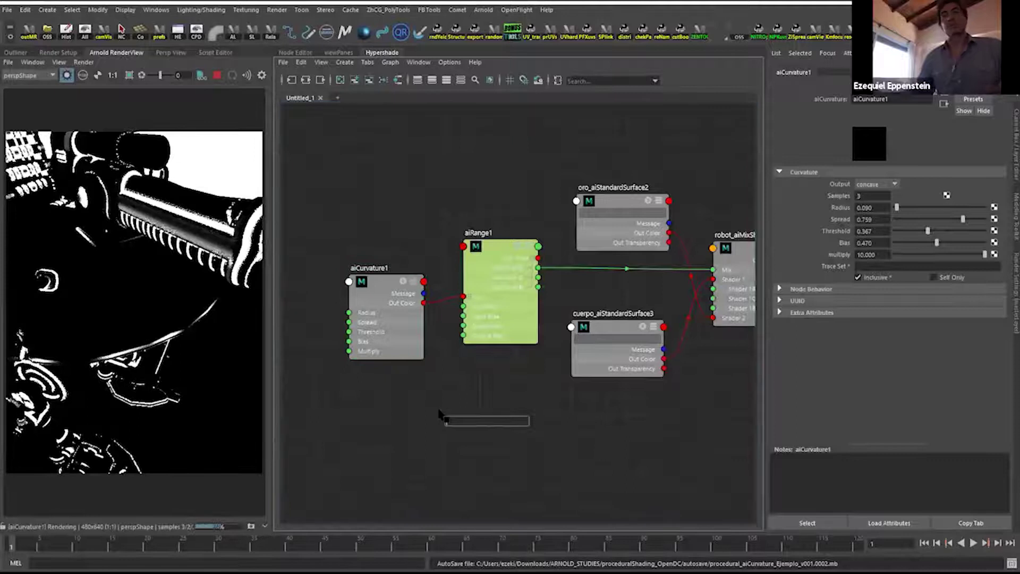
type("ai")
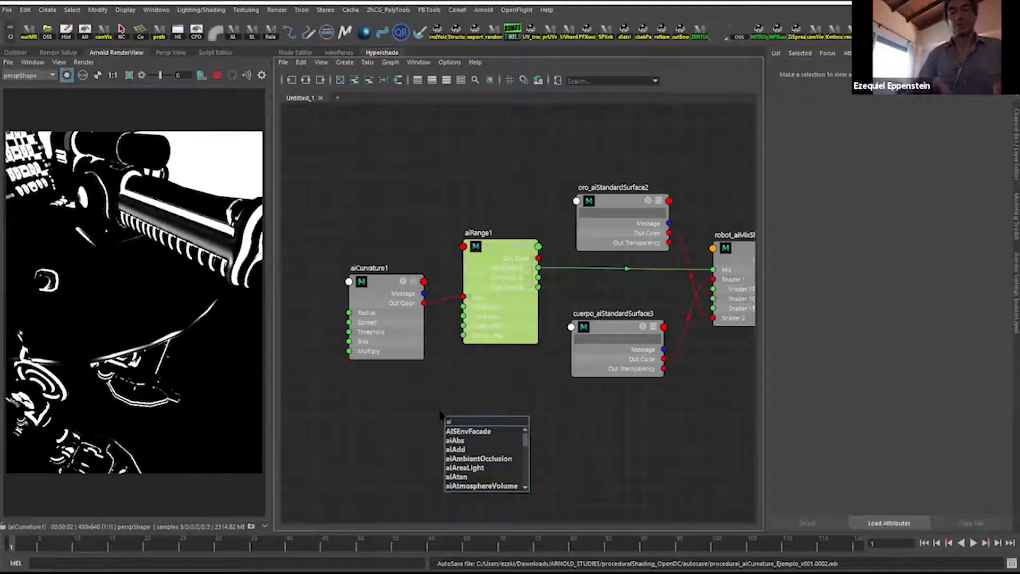
type("noise")
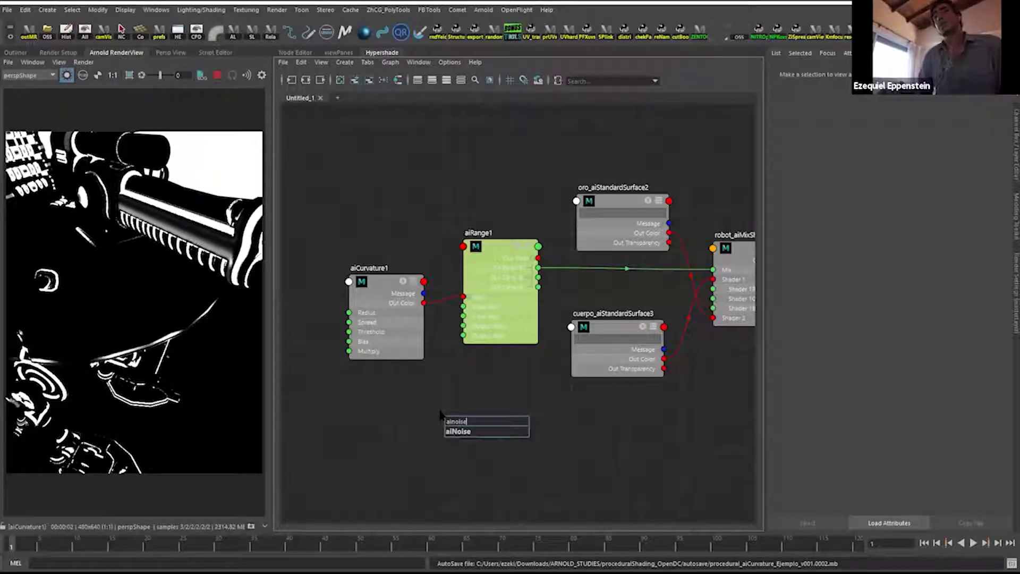
key("Down")
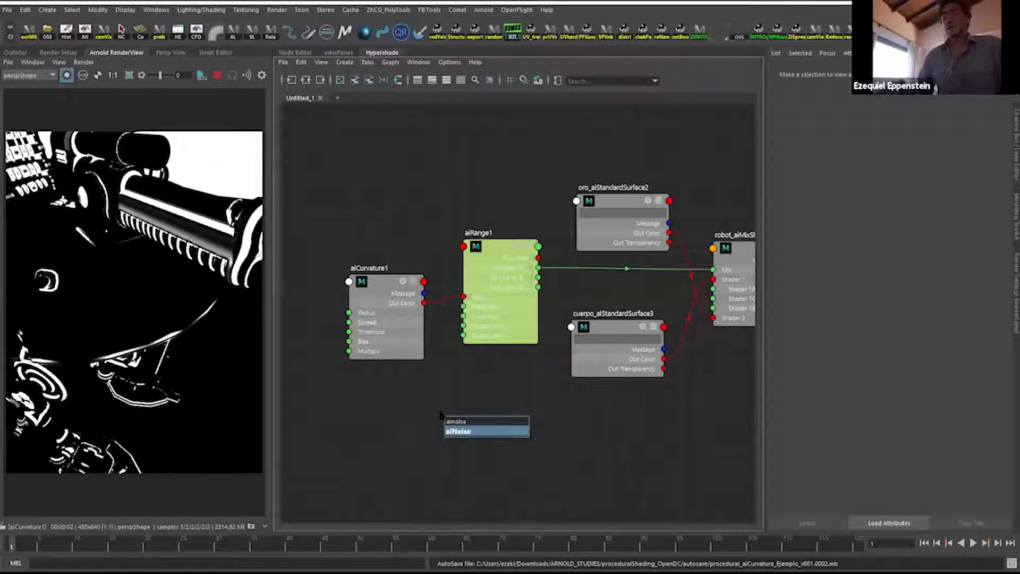
key("Return")
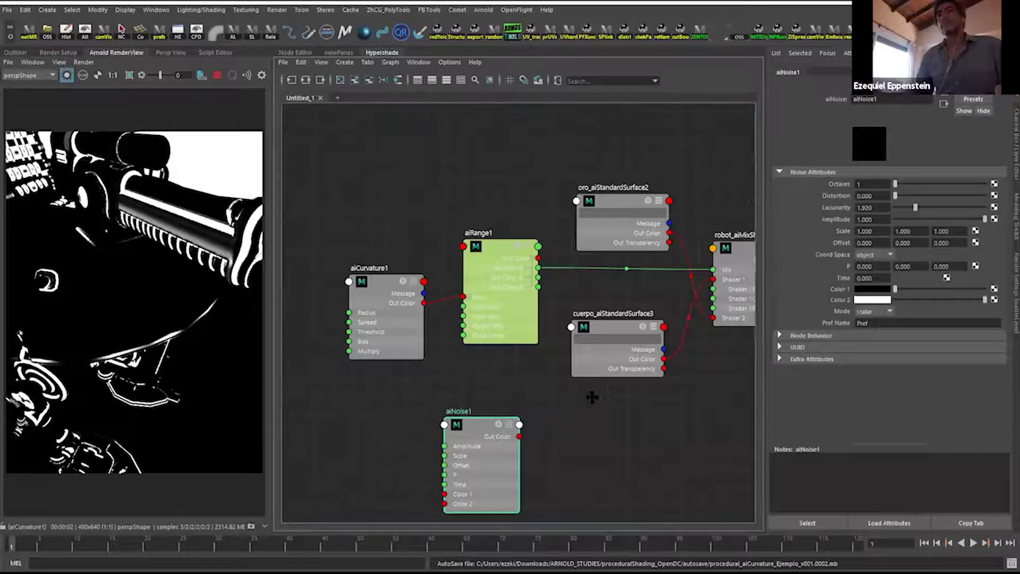
Set aiNoise1's Octaves to 3.
middle_click_drag(592, 395, 595, 367, "alt")
left_click(903, 173)
left_click(855, 173)
left_click_drag(907, 185, 930, 188)
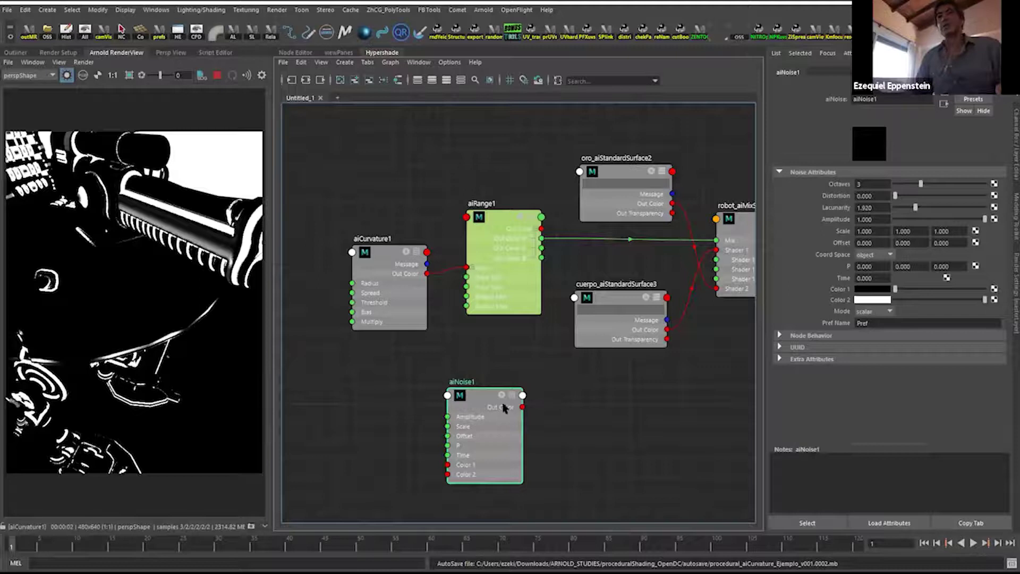
Duplicate aiRange1, connect aiNoise1's Out Color to the duplicate's Input, and arrange both nodes below the curvature nodes.
left_click_drag(503, 407, 505, 393)
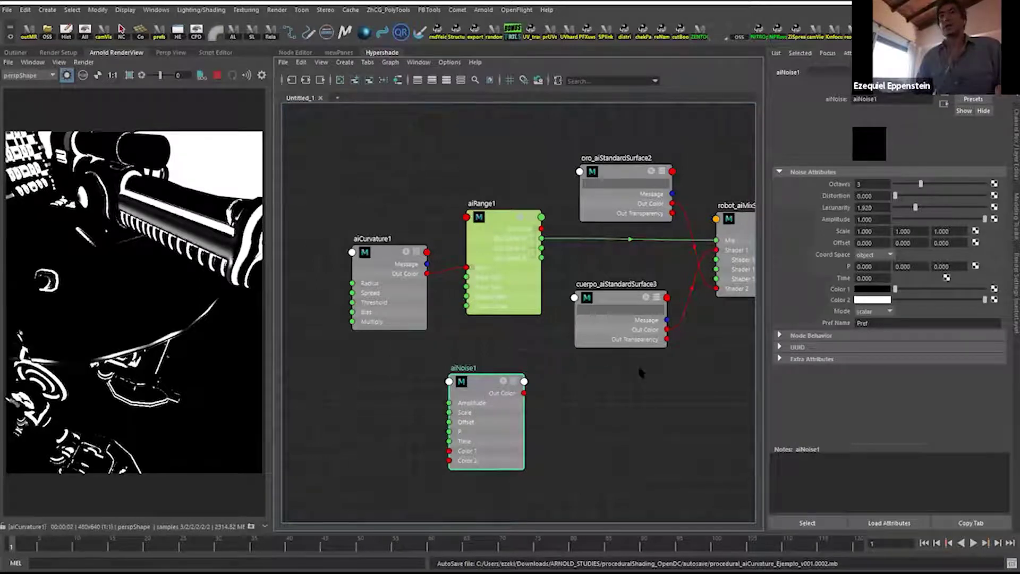
left_click_drag(491, 383, 462, 387)
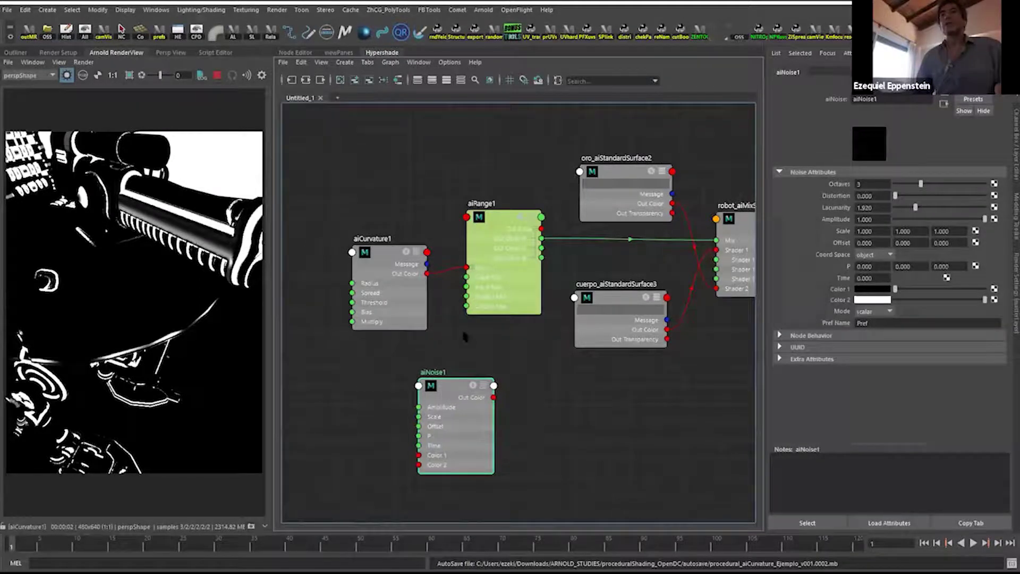
middle_click_drag(599, 356, 545, 354, "alt")
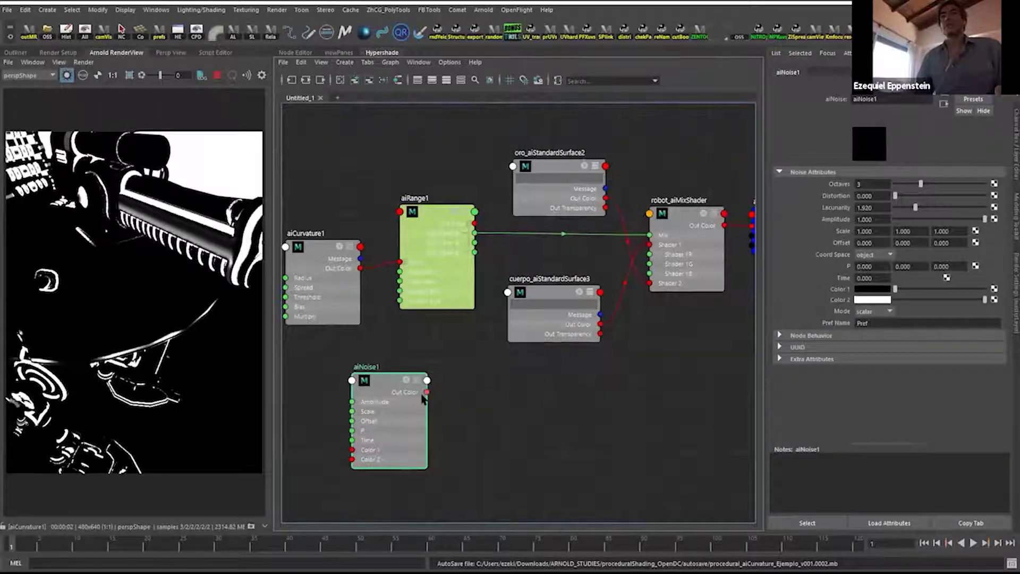
left_click(428, 215)
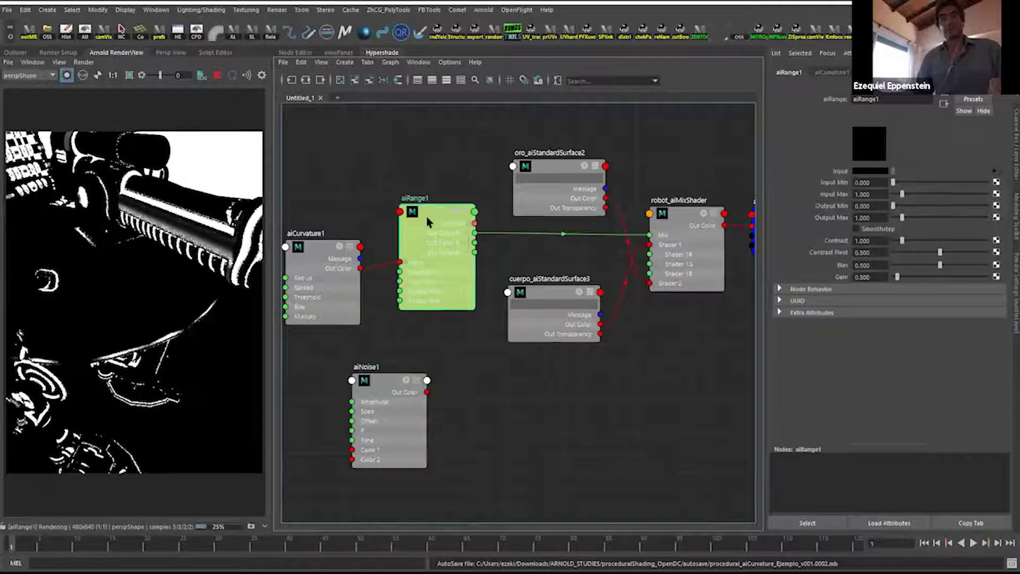
key("ctrl+d")
left_click_drag(427, 392, 512, 396)
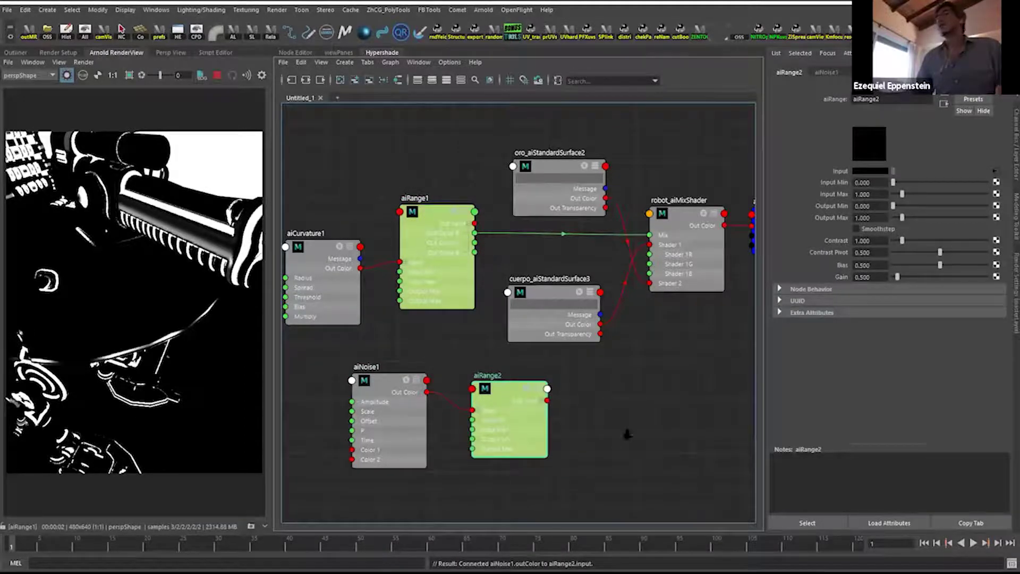
scroll(626, 434, "up", 2)
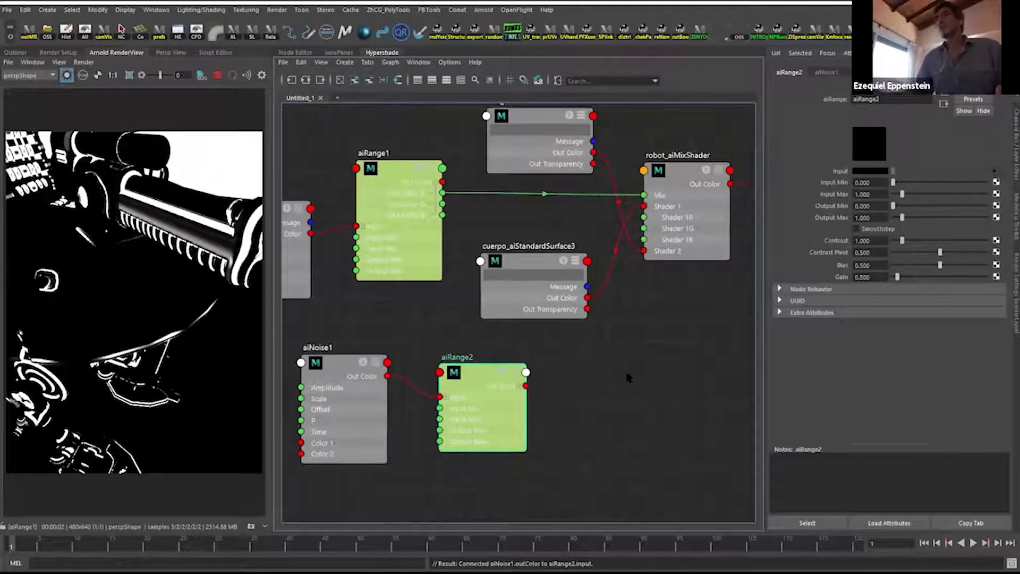
left_click_drag(495, 368, 483, 370)
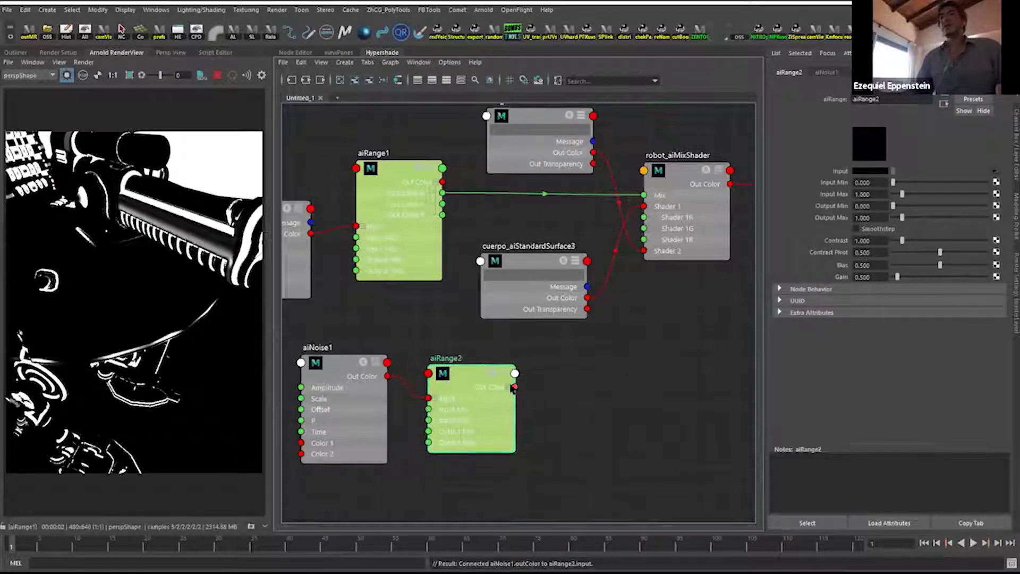
Expand aiRange2's Out Color and connect its Out Color R to aiCurvature1's Bias.
left_click(513, 387)
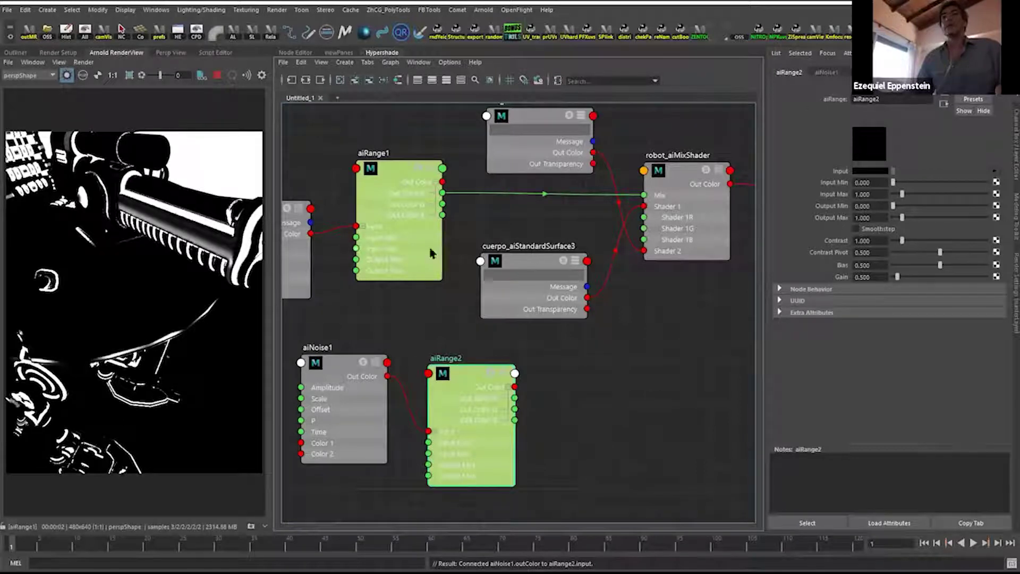
middle_click_drag(242, 232, 287, 234, "alt")
left_click(306, 212)
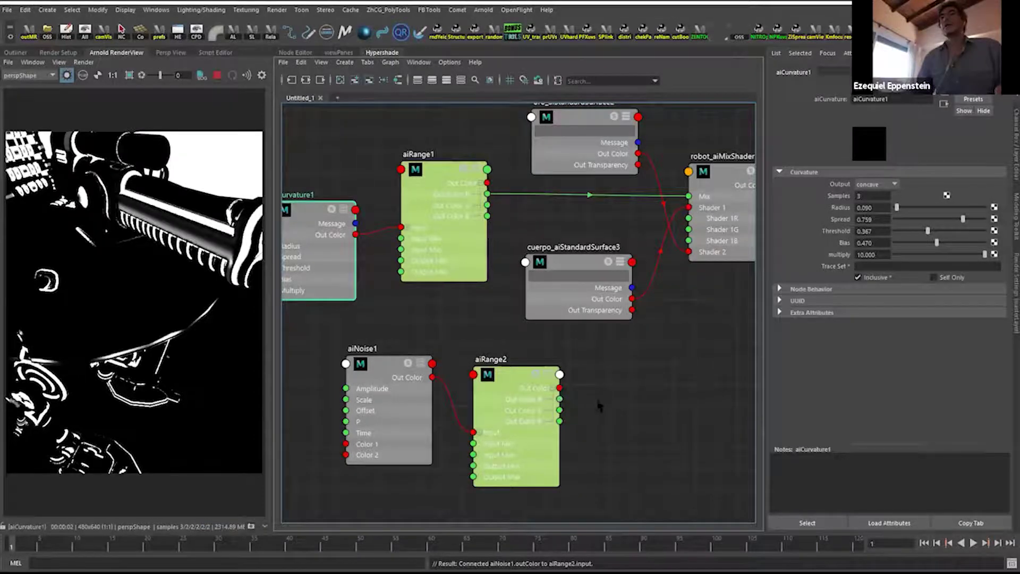
middle_click_drag(599, 406, 759, 404, "alt")
left_click_drag(723, 399, 431, 208)
left_click(442, 215)
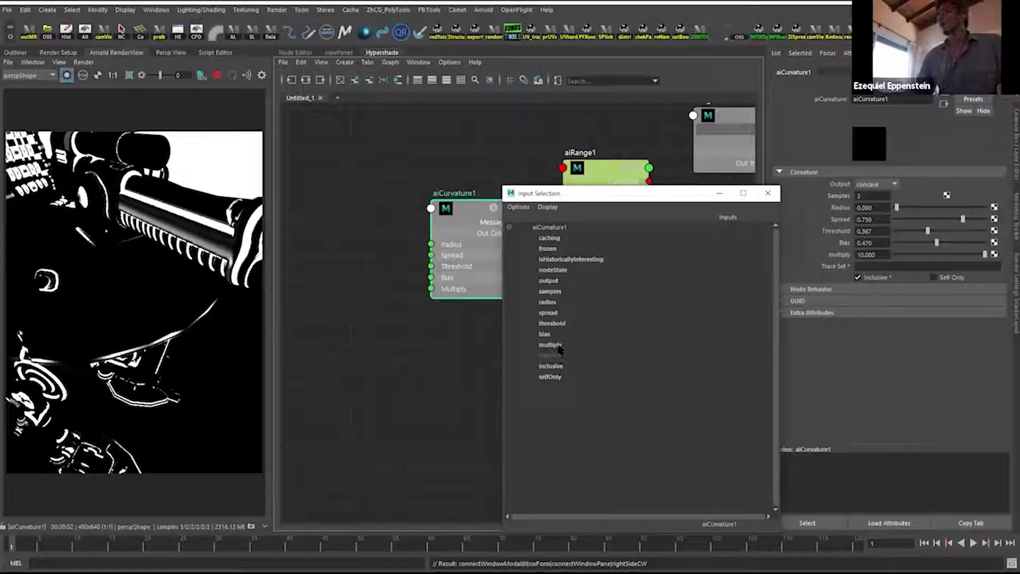
left_click(548, 335)
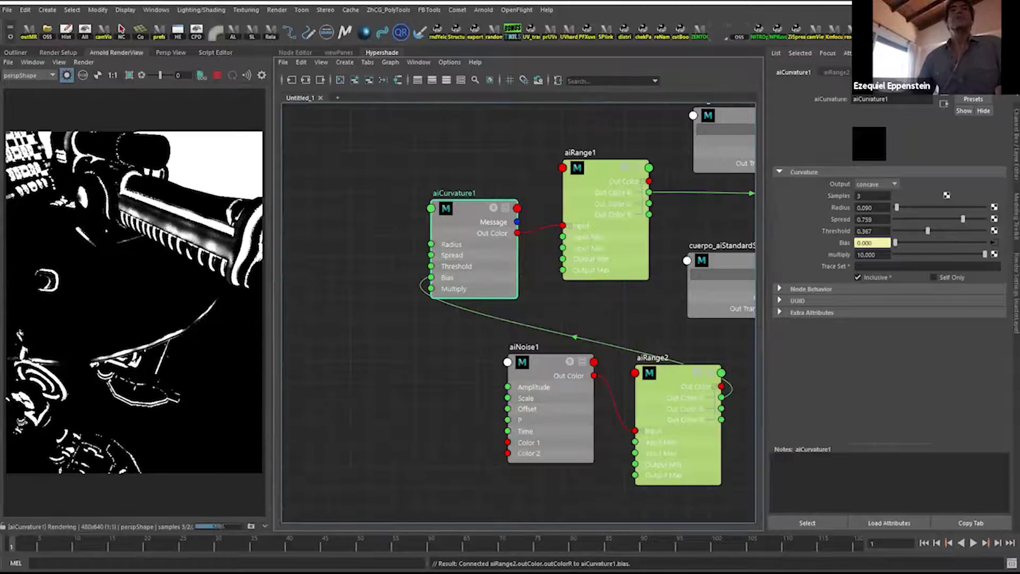
left_click_drag(138, 302, 117, 290, "alt")
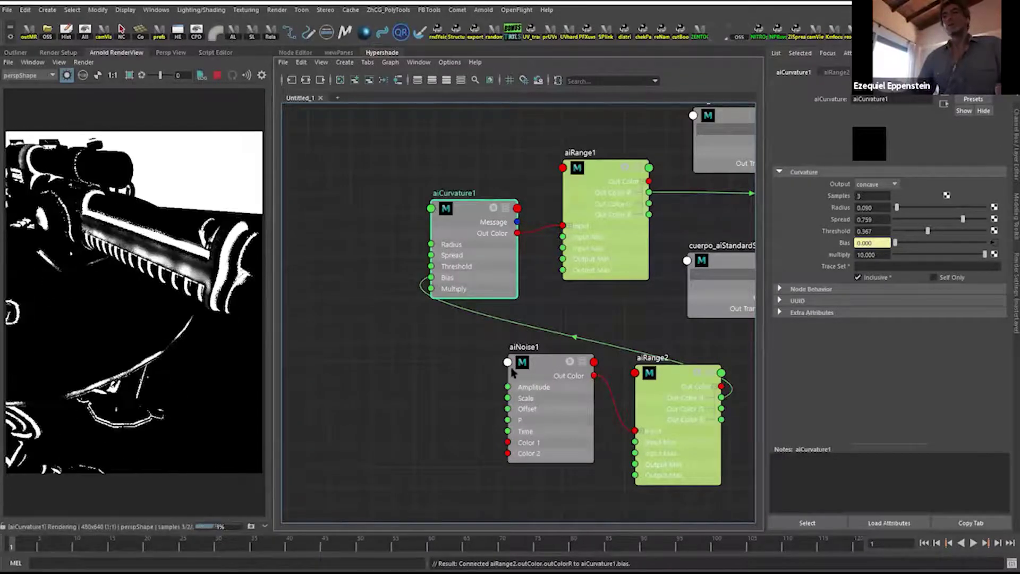
Compare the aiNoise1 and aiCurvature1 renders, moving aiNoise1 and aiRange2 slightly within the graph.
left_click_drag(555, 366, 508, 373)
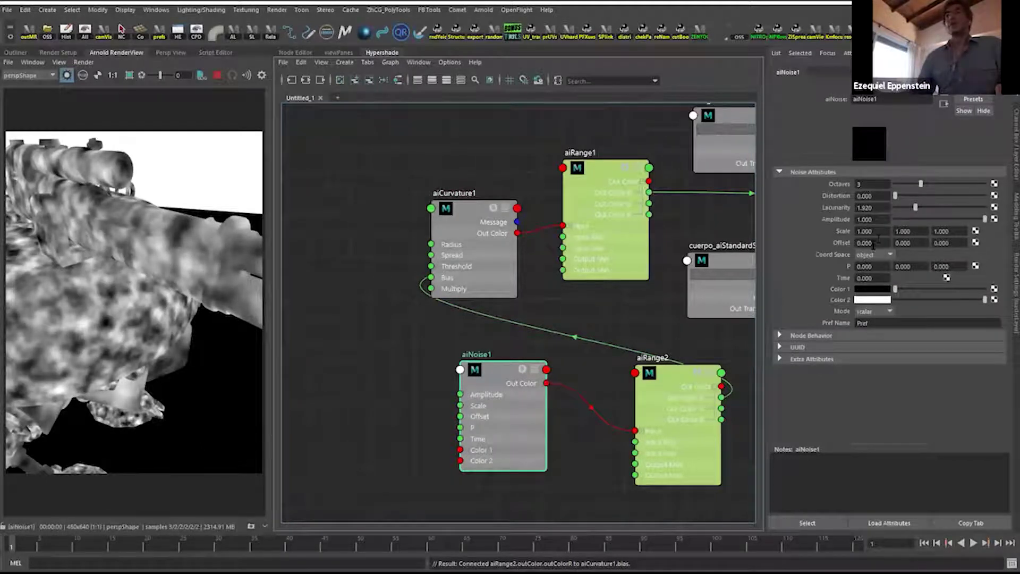
left_click(879, 232)
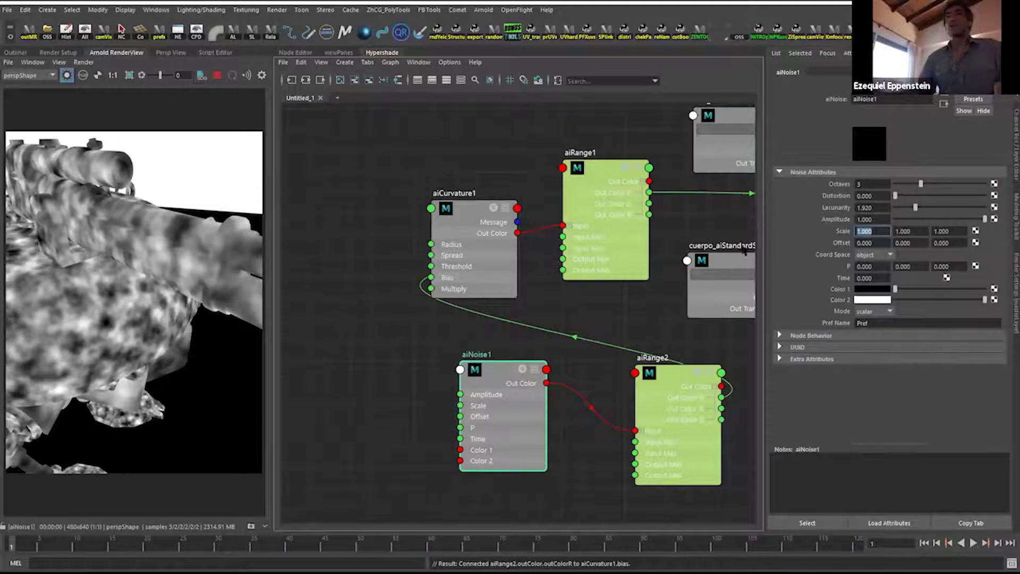
left_click_drag(655, 369, 614, 353)
middle_click_drag(608, 313, 574, 316, "alt")
left_click(447, 221)
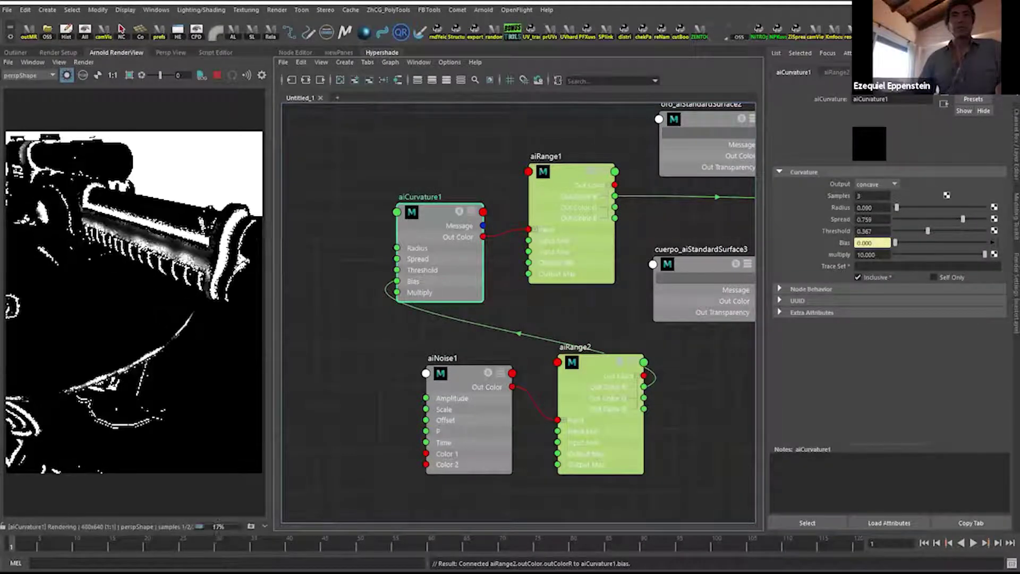
Set aiNoise1's Scale to 10 on all three axes.
left_click_drag(480, 366, 471, 368)
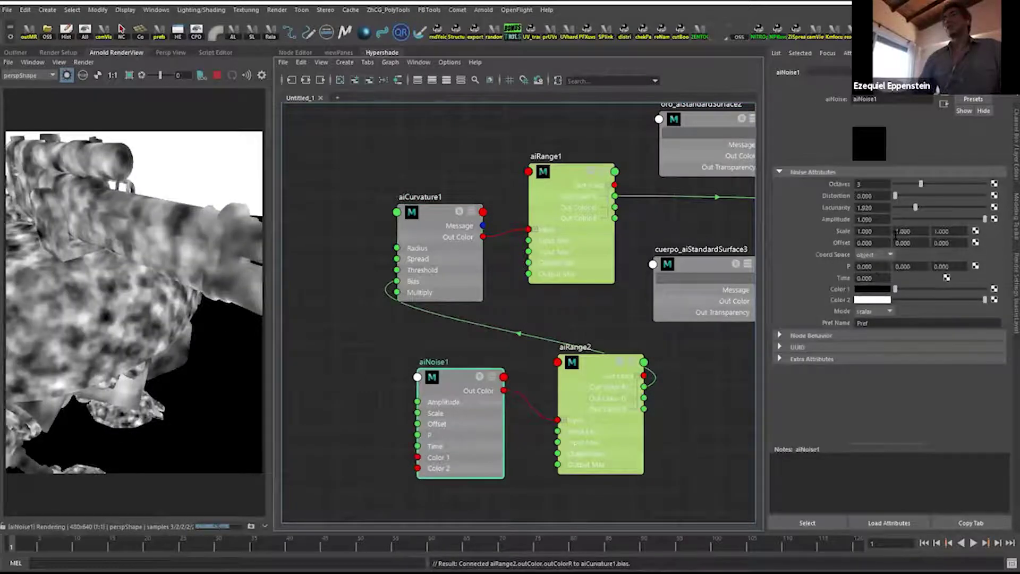
left_click(871, 231)
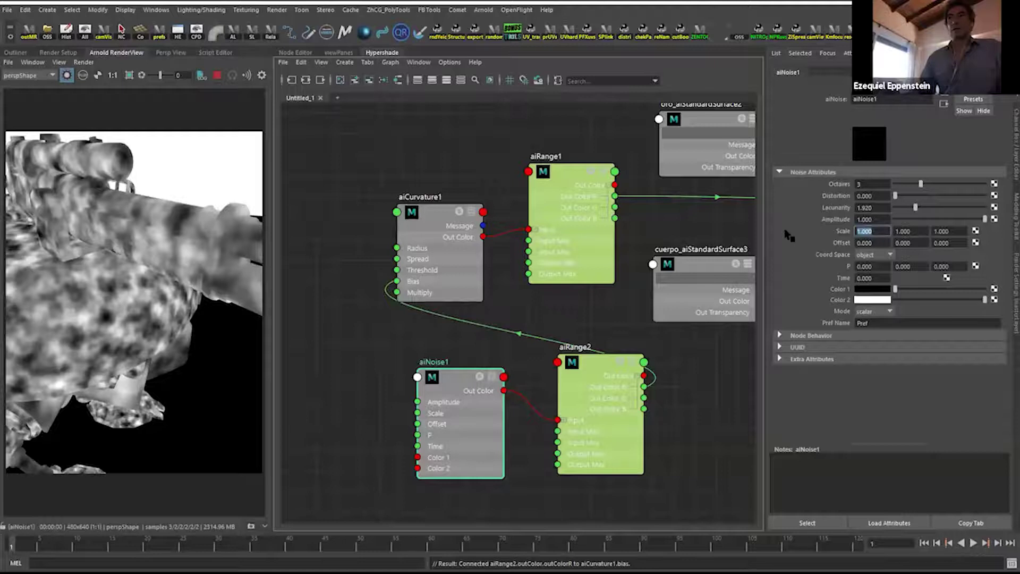
type("10")
key("Tab")
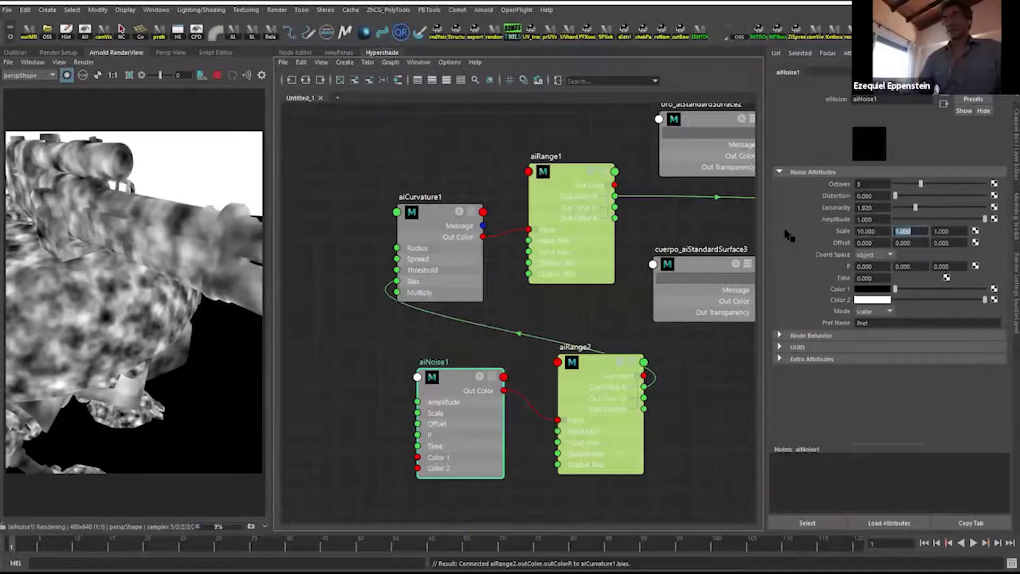
type("10")
key("Tab")
type("10")
key("Return")
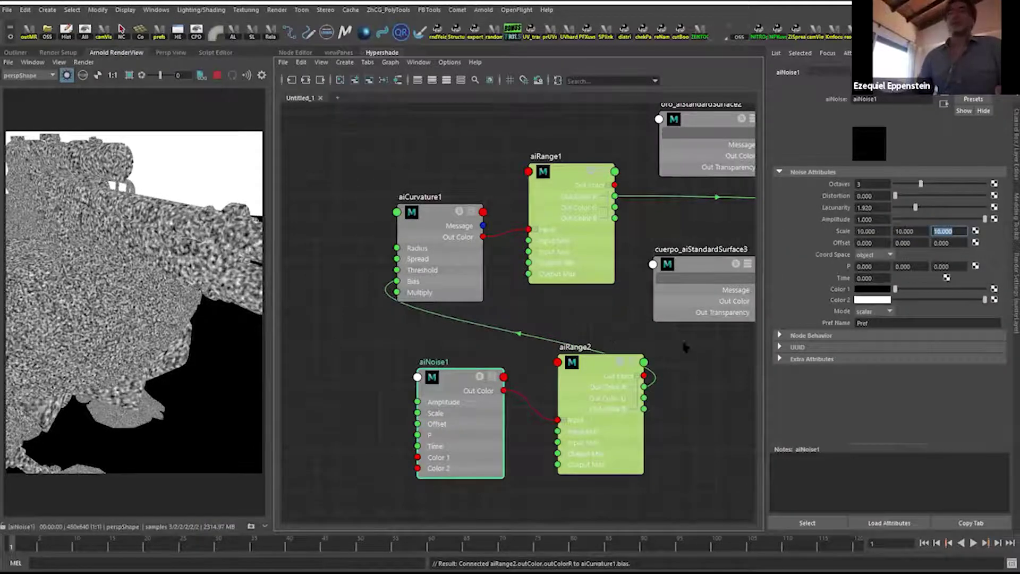
Set aiNoise1's Distortion to 1.386 and Lacunarity to 2.036, checking the pattern in a close-up render.
left_click_drag(605, 373, 599, 369)
left_click_drag(453, 383, 424, 386)
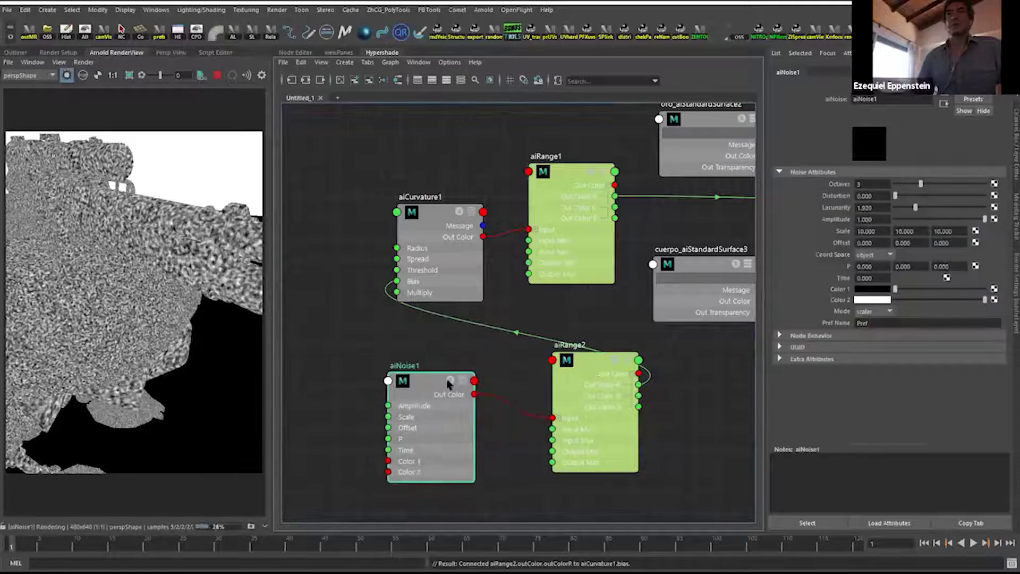
left_click_drag(896, 196, 908, 196)
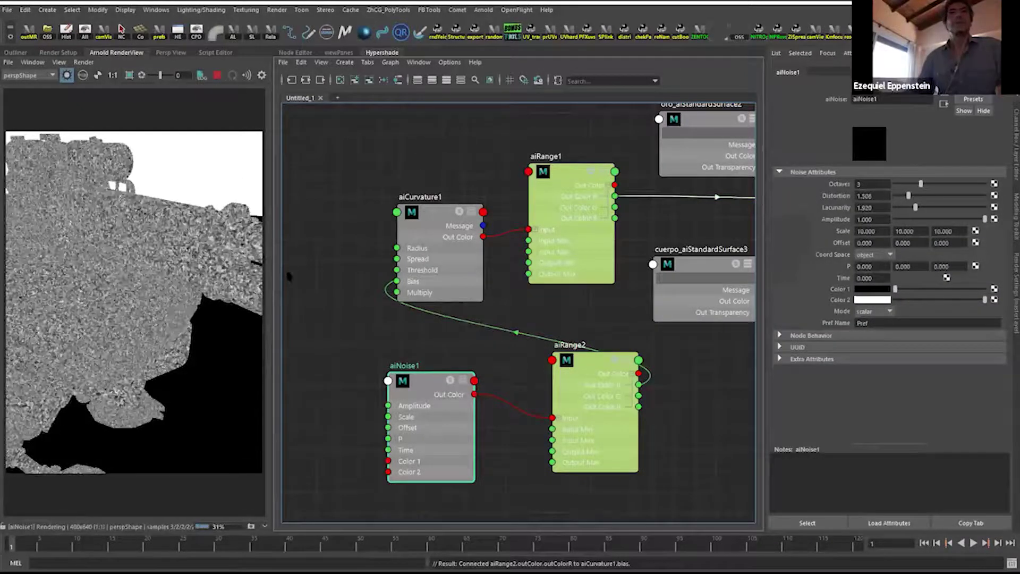
right_click_drag(174, 208, 196, 249, "alt")
middle_click_drag(127, 340, 197, 249, "alt")
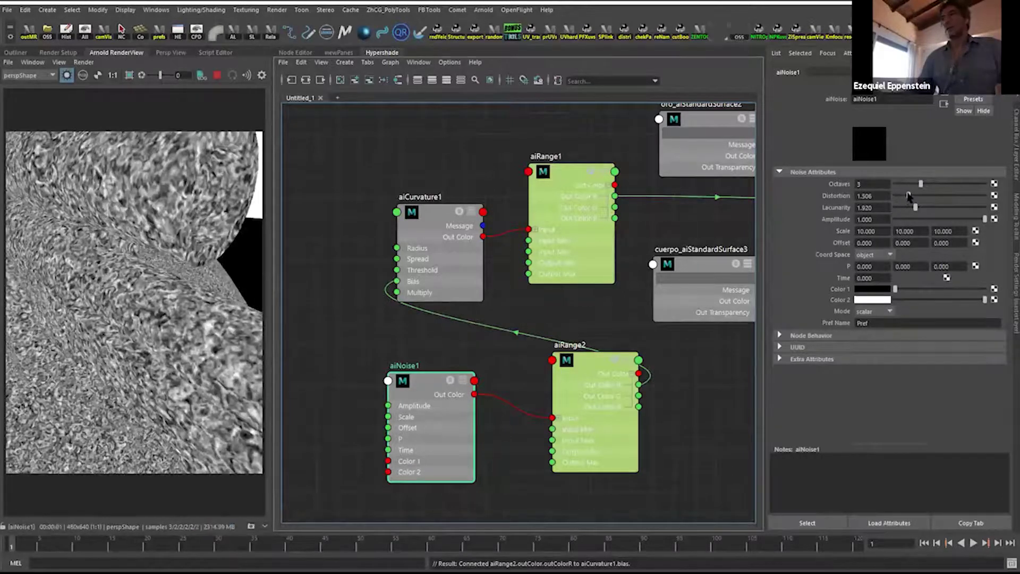
left_click_drag(908, 196, 918, 196)
left_click(907, 196)
left_click(915, 207)
left_click_drag(917, 210, 919, 212)
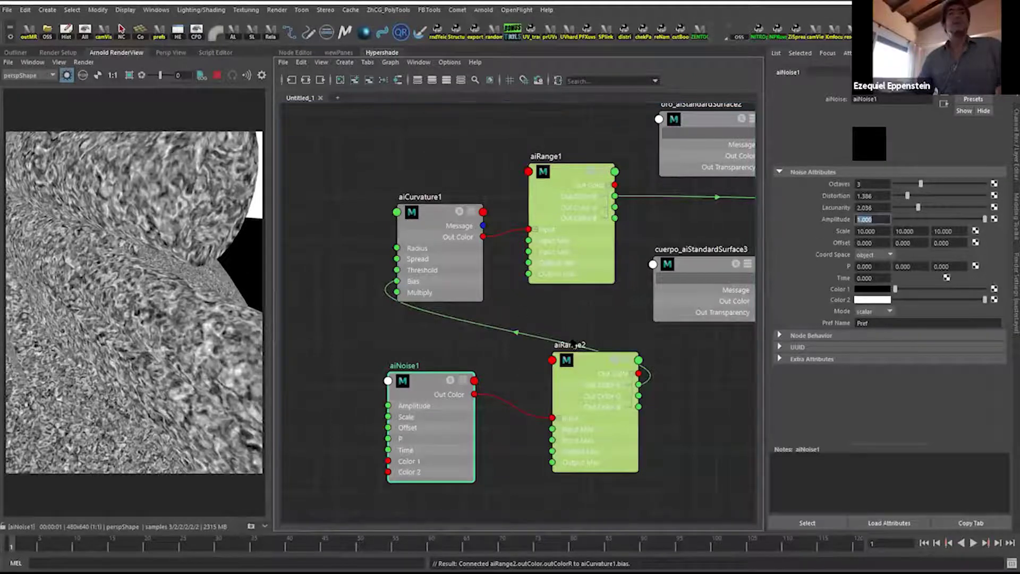
Try an Amplitude of 2 on aiNoise1 and return it to 1.
scroll(545, 334, "down", 1)
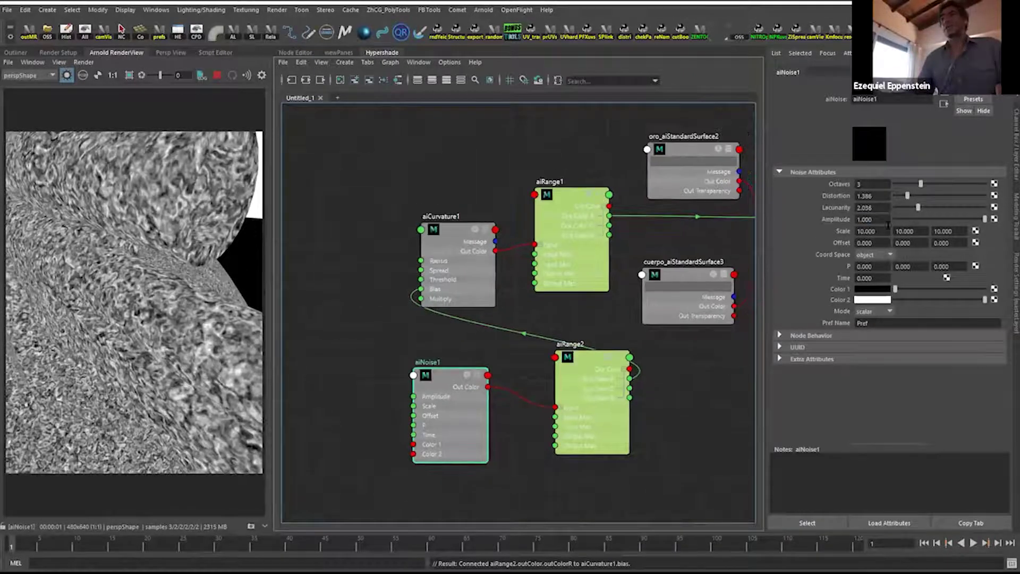
left_click(874, 219)
type("2")
key("Return")
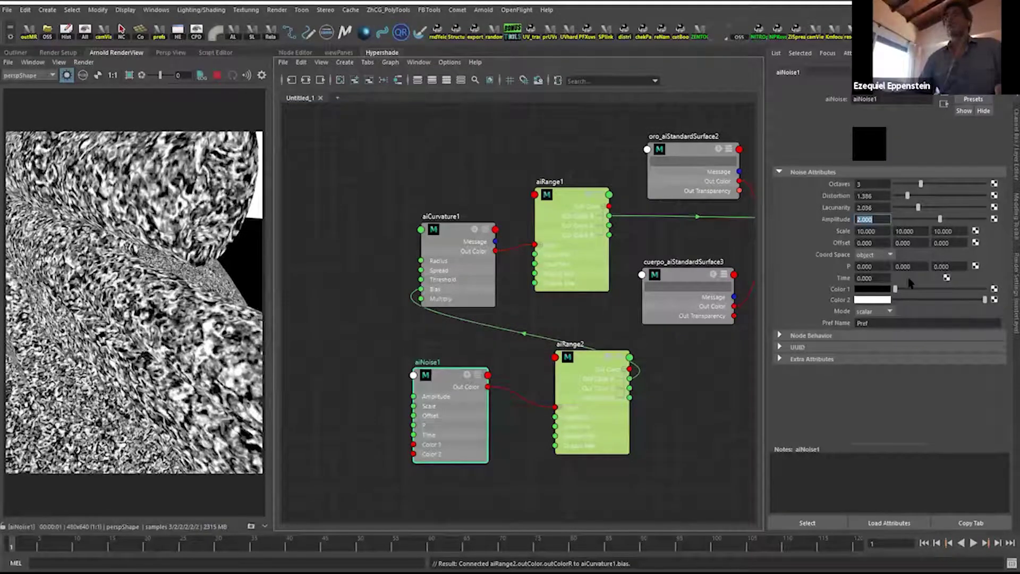
type("1")
key("Return")
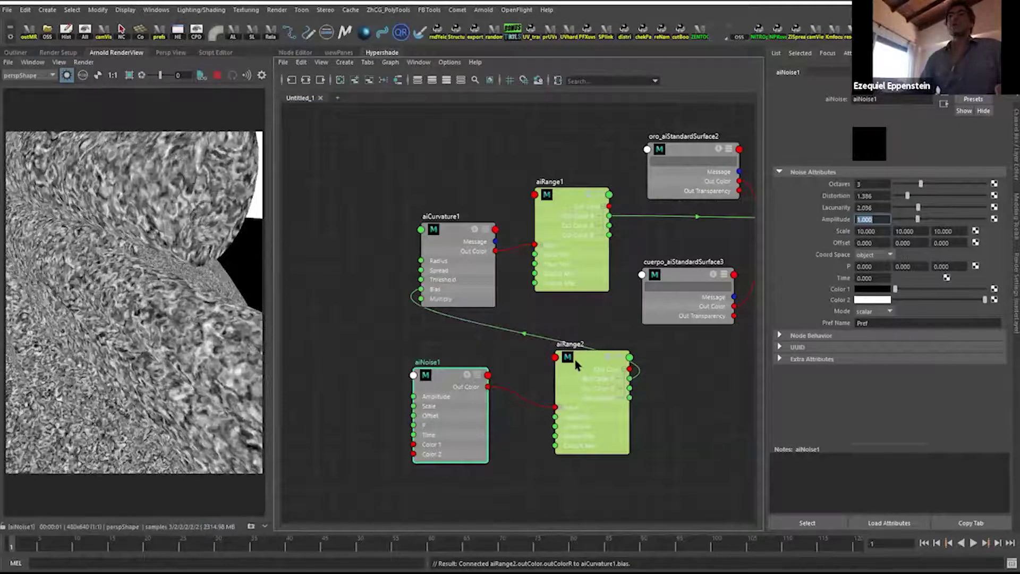
Render aiRange2, enable its Smoothstep, and set Input Max to 0.830 and Output Max to 1.370.
left_click_drag(579, 366, 579, 369)
left_click(873, 230)
left_click_drag(902, 218, 864, 197)
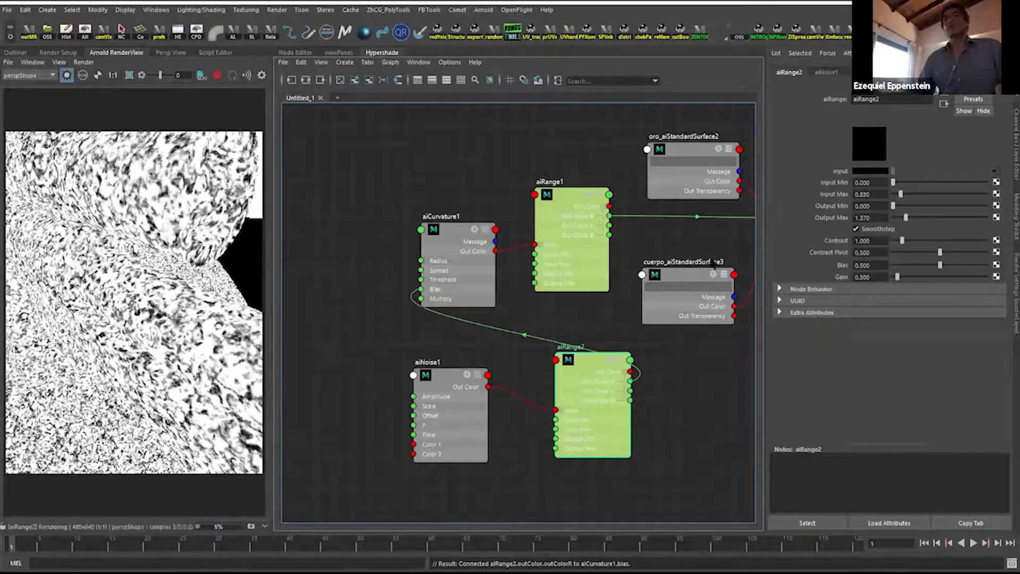
scroll(664, 292, "down", 3)
scroll(679, 293, "up", 4)
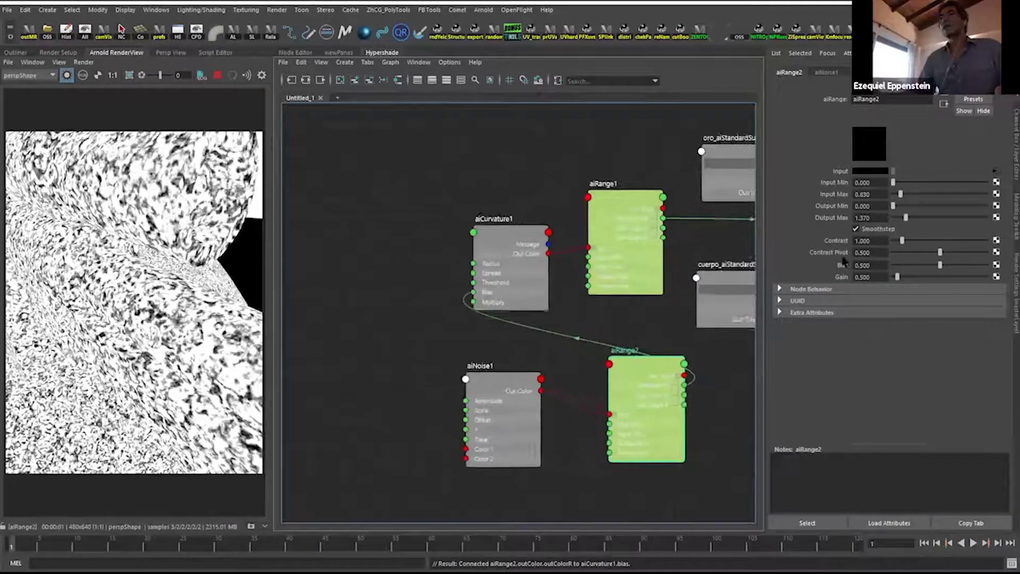
Try several Input Max values on aiRange2 and settle on 0.670.
left_click_drag(862, 194, 874, 194, "ctrl")
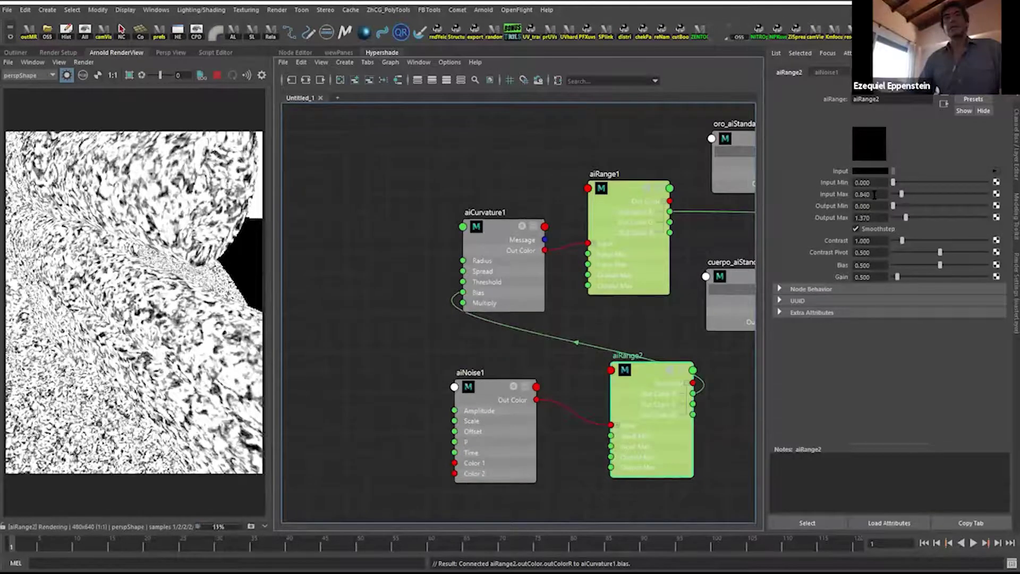
key("ctrl+z")
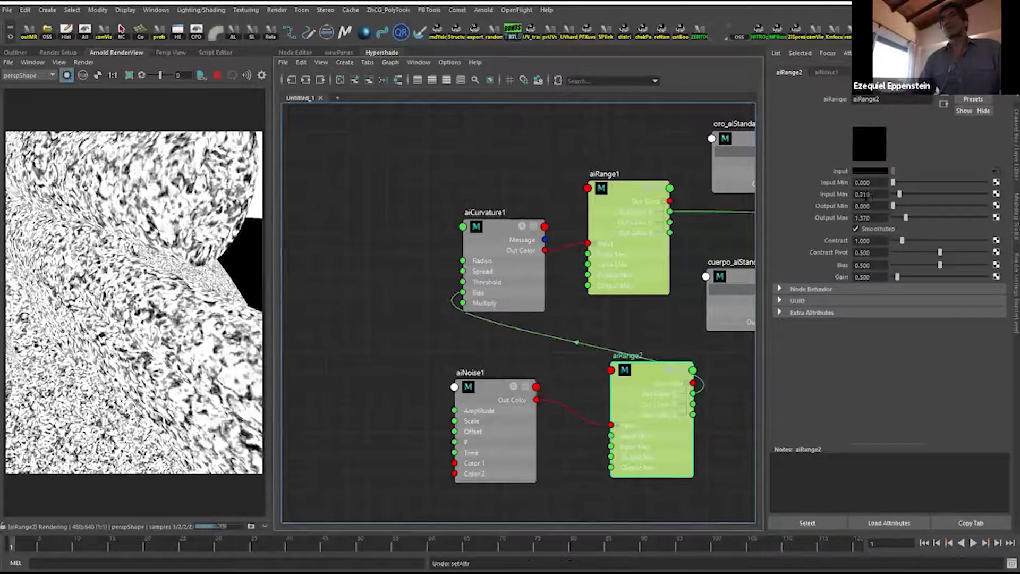
key("ctrl+z")
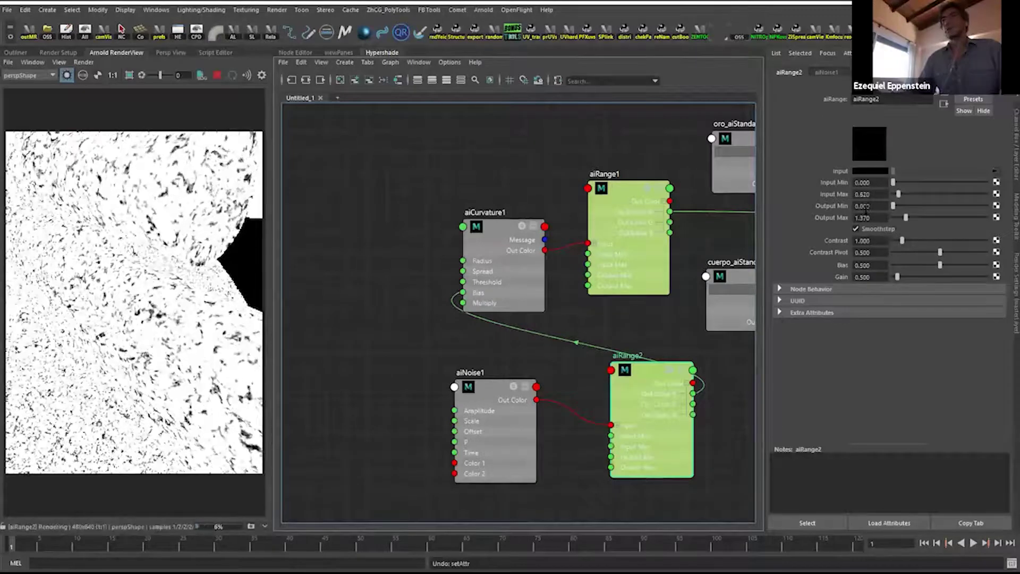
key("ctrl+z")
key("ctrl+z")
key("ctrl+z")
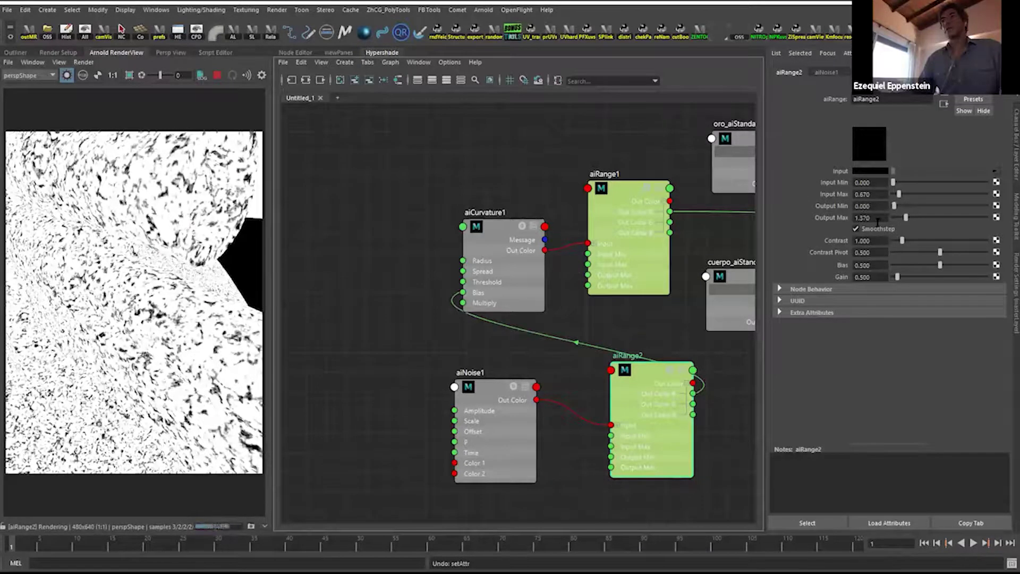
Set aiRange2's Output Max to 1 and its Contrast to 1.5.
key("ctrl+z")
key("ctrl+z")
key("ctrl+z")
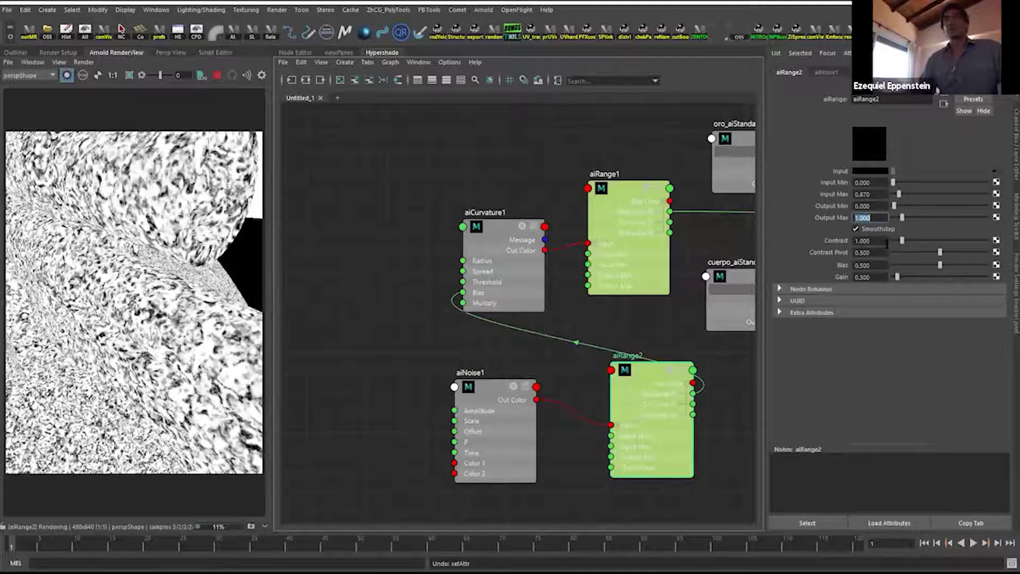
key("ctrl+z")
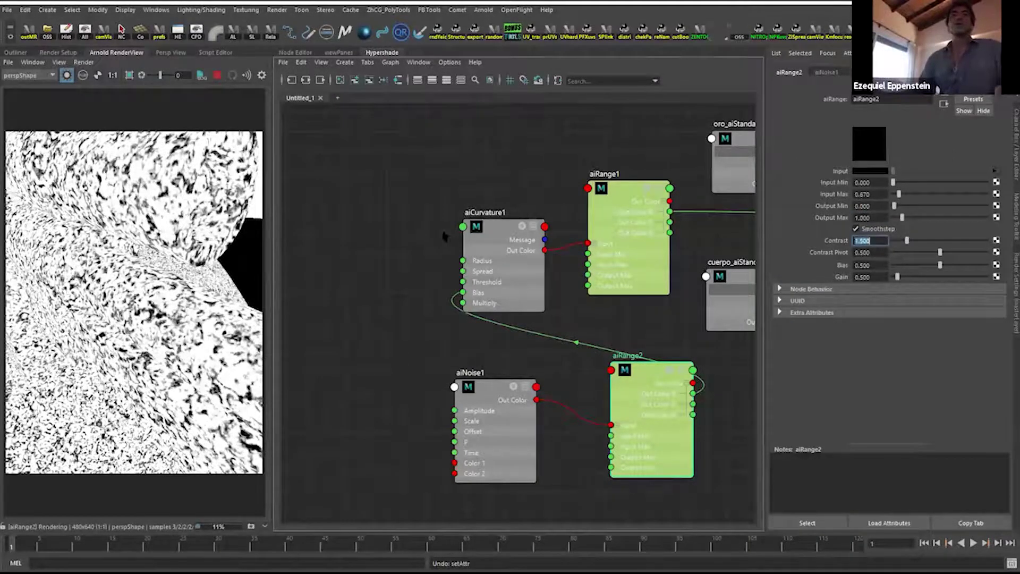
middle_click_drag(583, 259, 523, 259, "alt")
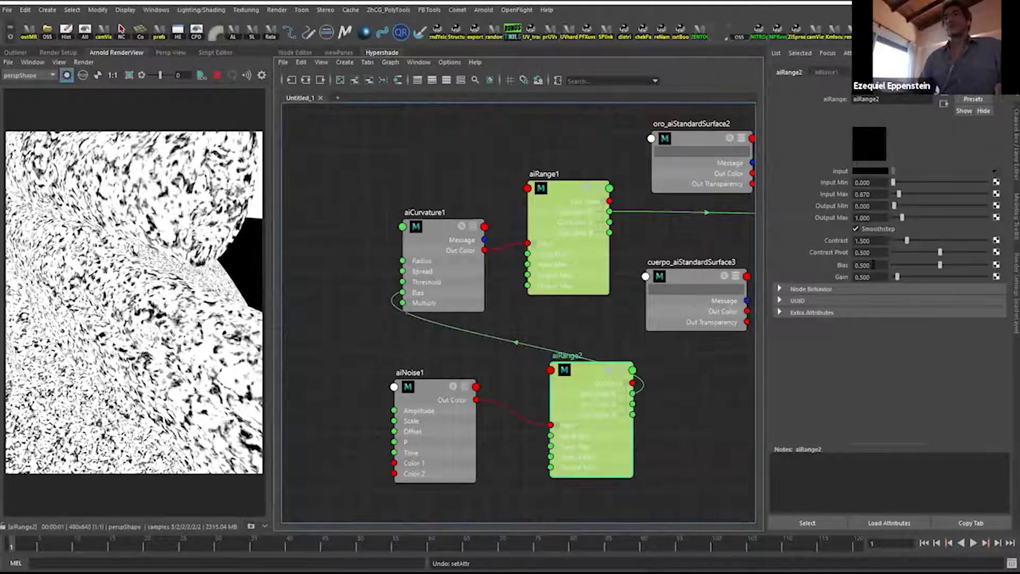
Set aiRange2's Bias to 0.160 and render aiCurvature1 to check the mask on the model.
left_click_drag(877, 265, 859, 270, "ctrl")
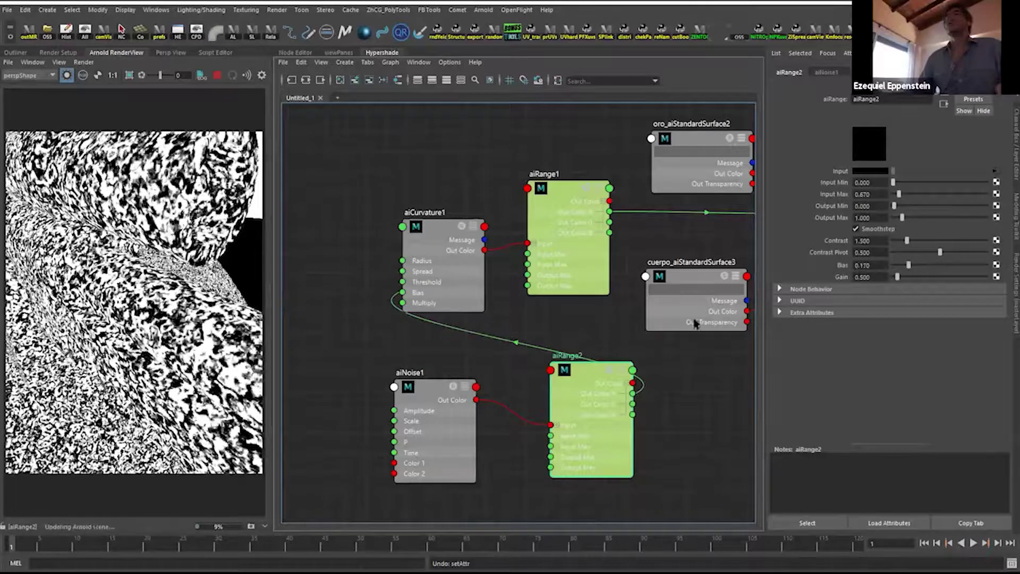
middle_click_drag(461, 298, 534, 341, "alt")
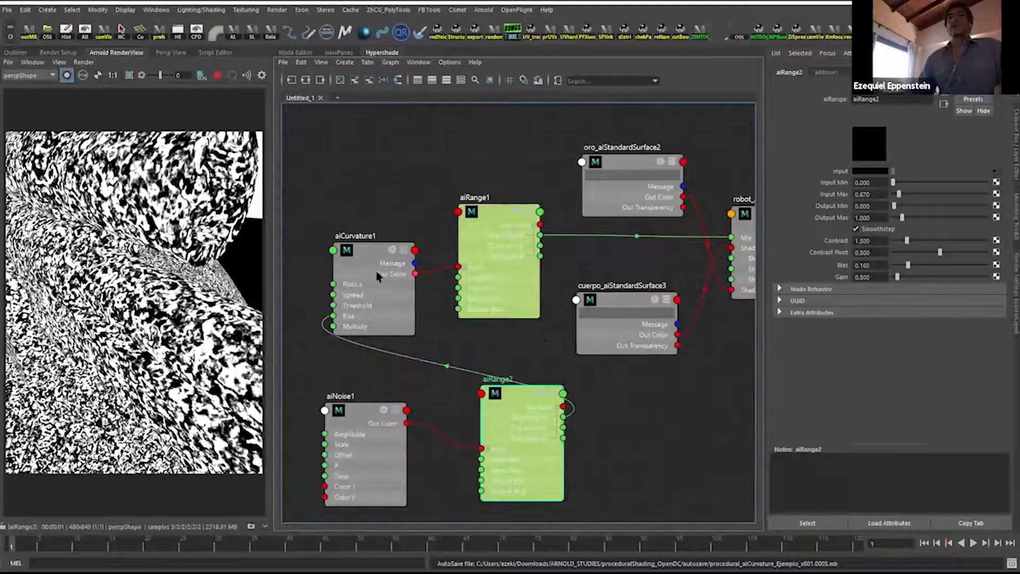
middle_click_drag(647, 338, 405, 266, "alt")
left_click(405, 266)
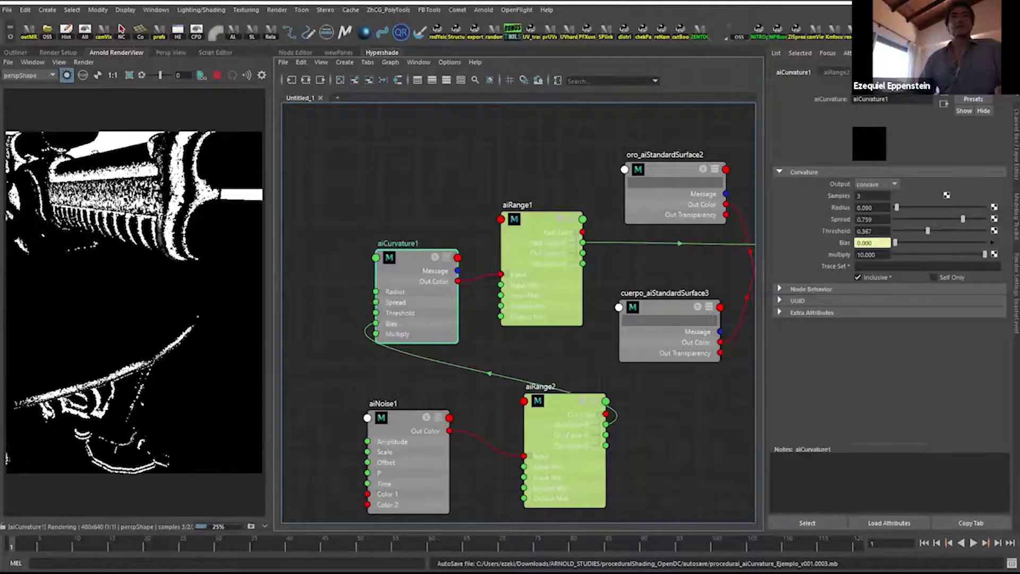
left_click_drag(159, 276, 114, 292, "alt")
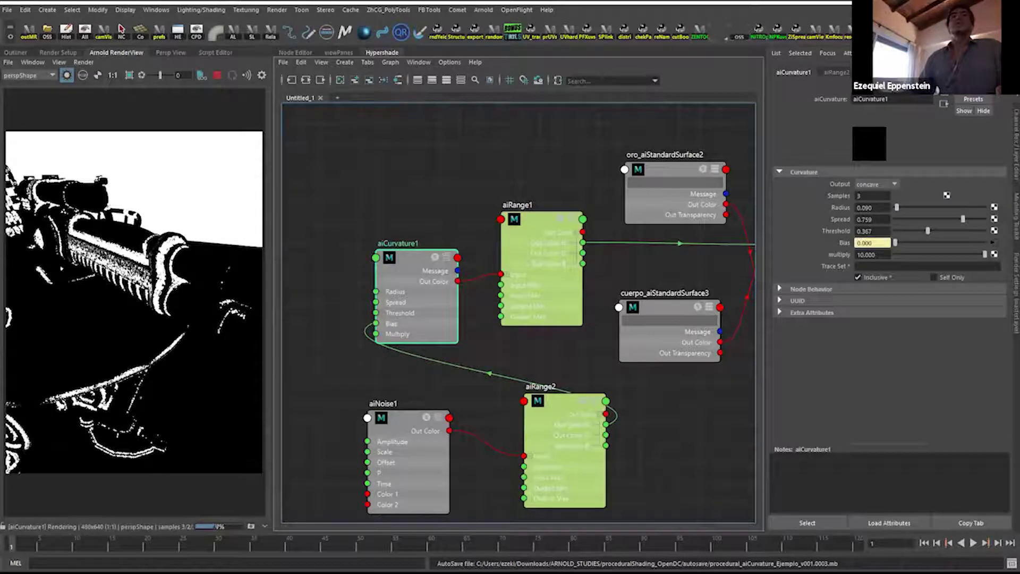
Move aiNoise1 and aiRange2 ahead of aiCurvature1 in the node graph and render aiCurvature1.
scroll(553, 365, "down", 2)
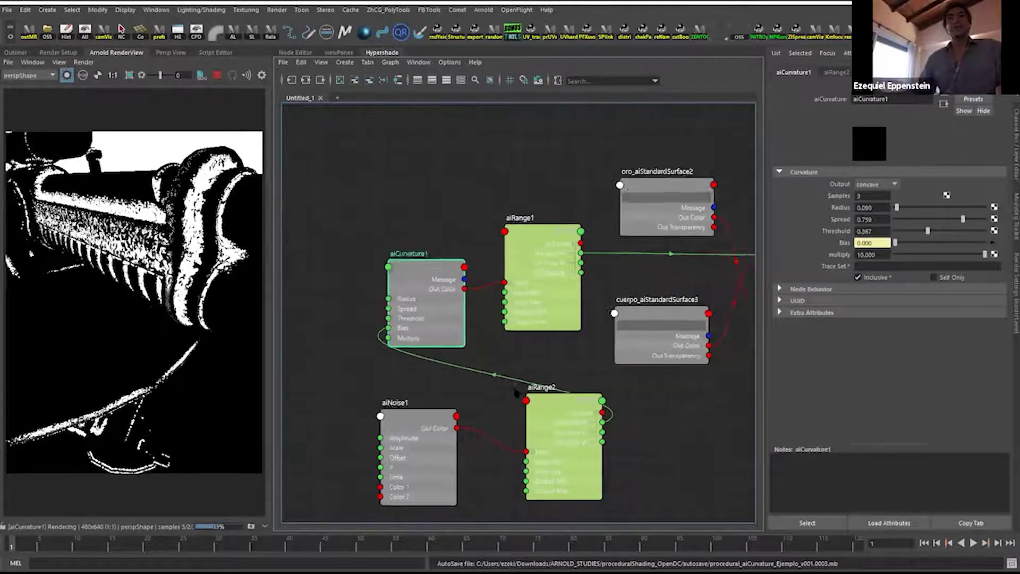
middle_click_drag(430, 366, 481, 314, "alt")
left_click(478, 404)
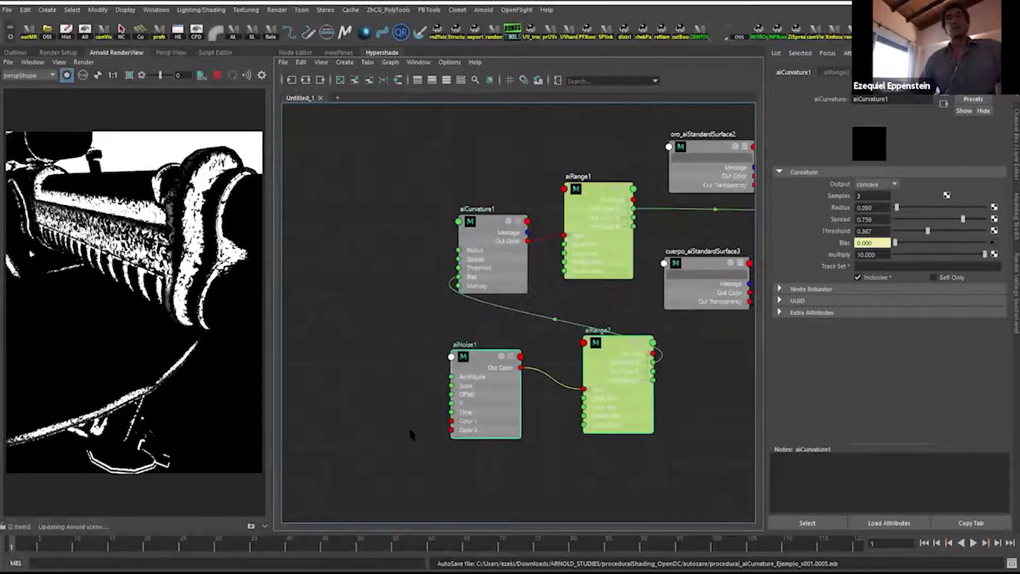
left_click_drag(461, 406, 251, 424)
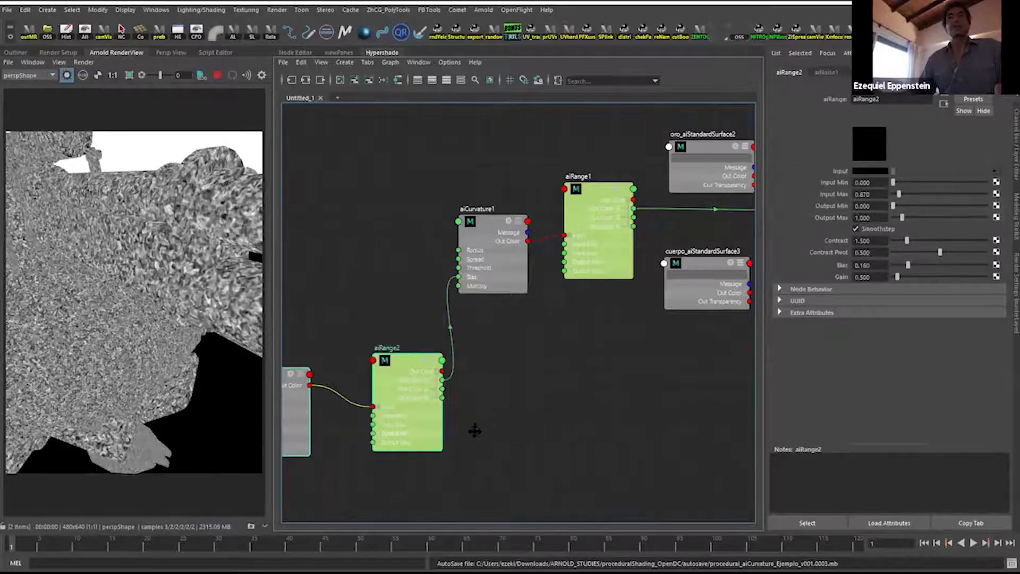
middle_click_drag(404, 357, 474, 422, "alt")
left_click_drag(568, 344, 573, 362)
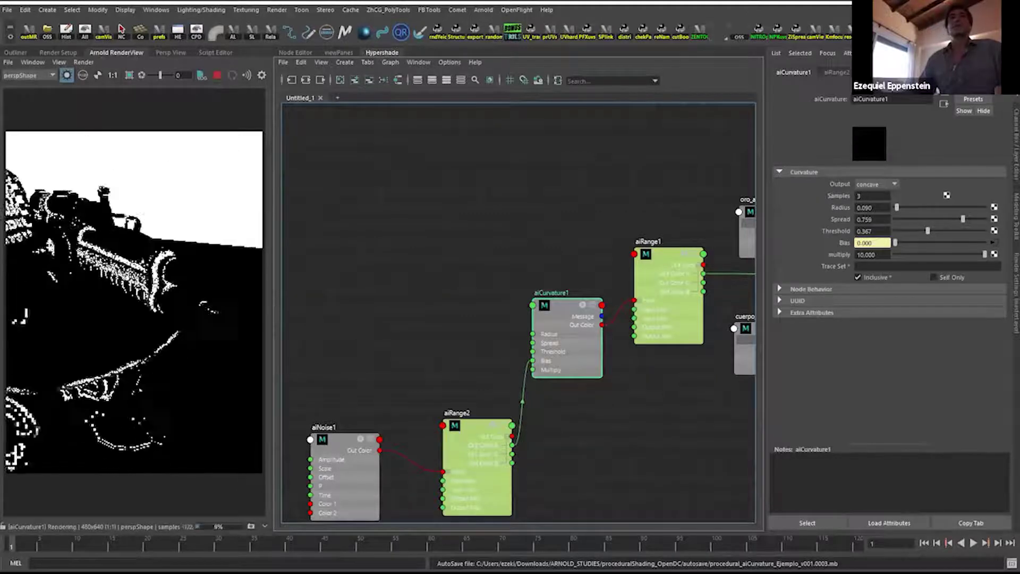
Render robot_aiMixShader to check the gold distribution, and compare it with aiRange2's noise.
middle_click_drag(492, 346, 396, 357, "alt")
middle_click_drag(728, 276, 644, 274, "alt")
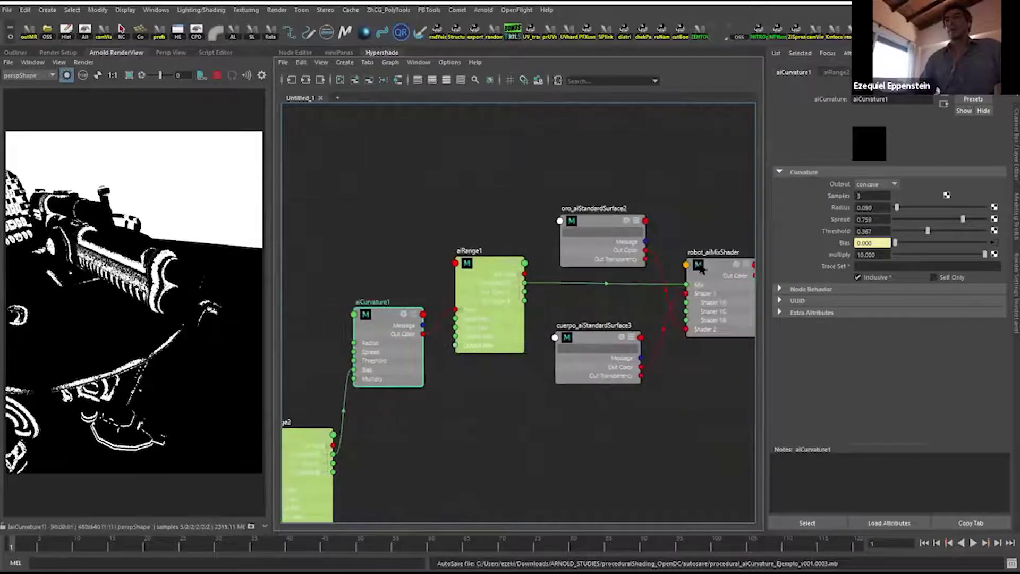
left_click(701, 270)
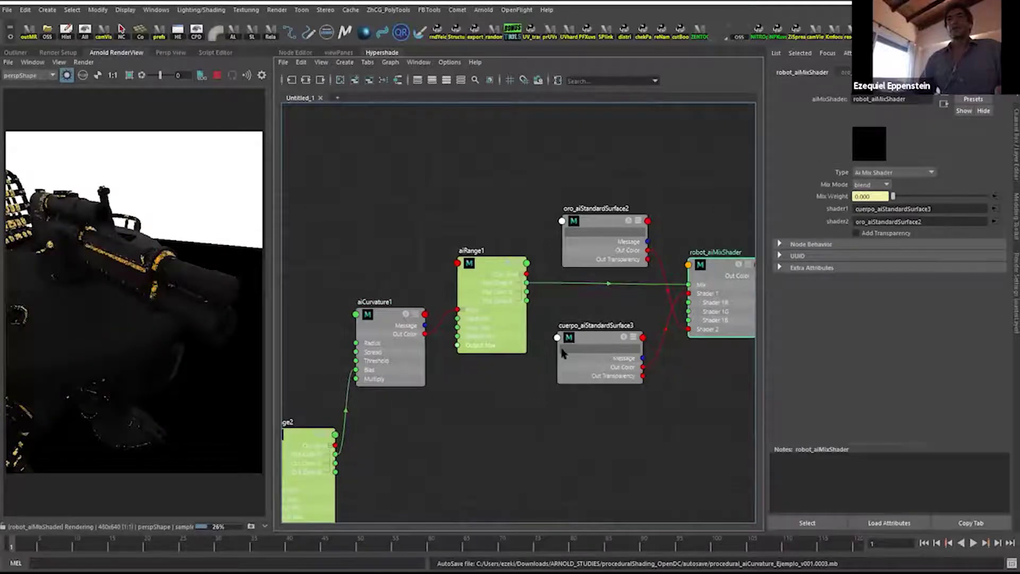
middle_click_drag(504, 349, 588, 346, "alt")
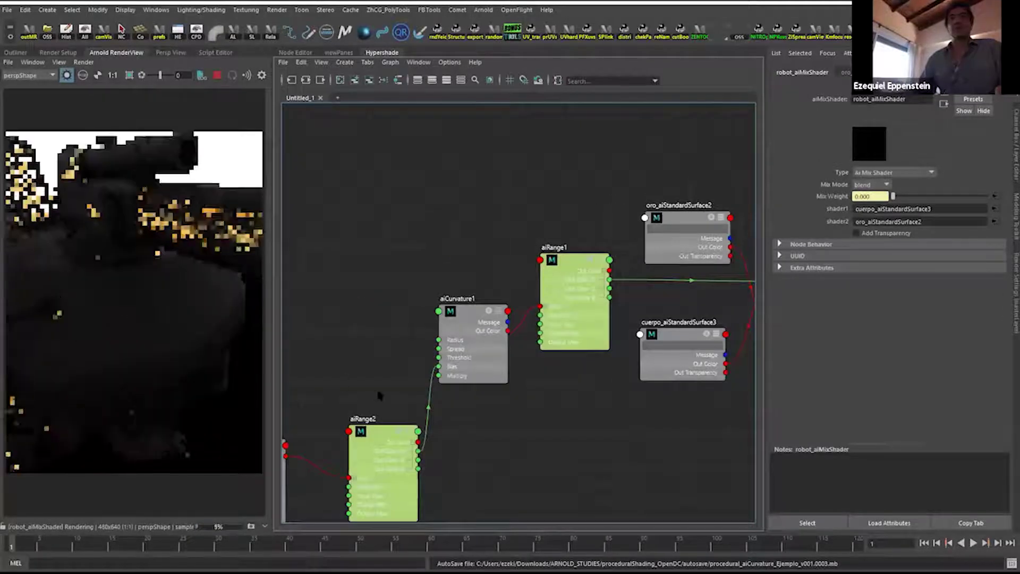
middle_click_drag(382, 402, 449, 341, "alt")
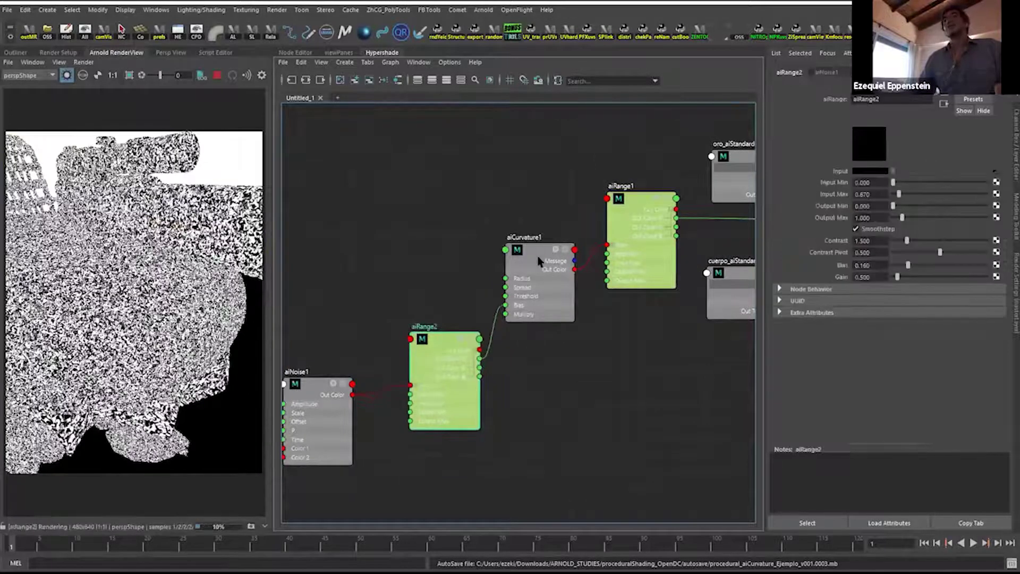
Set aiCurvature1's Multiply to 2 and render robot_aiMixShader to check the gold edges.
left_click(538, 260)
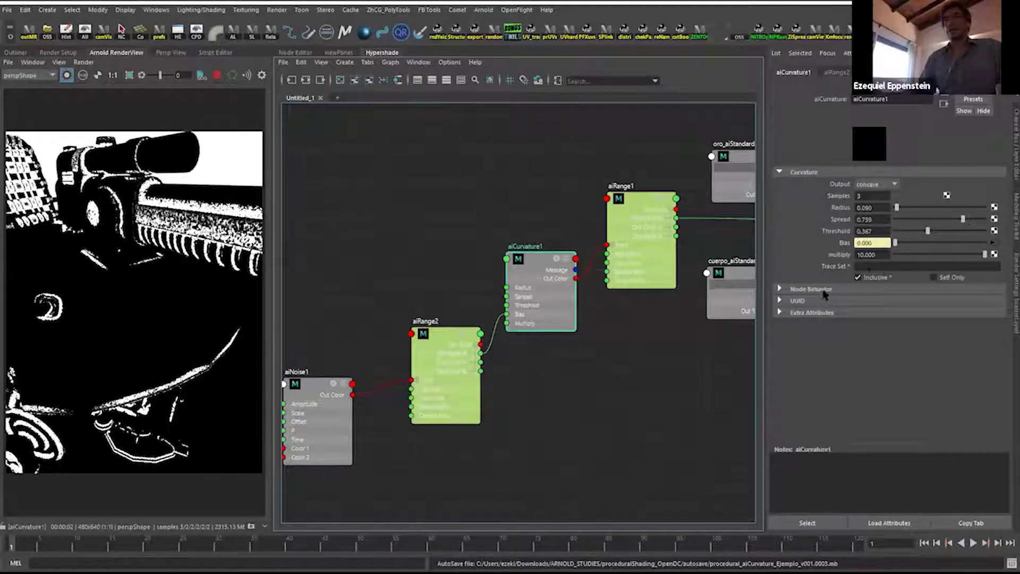
left_click(881, 255)
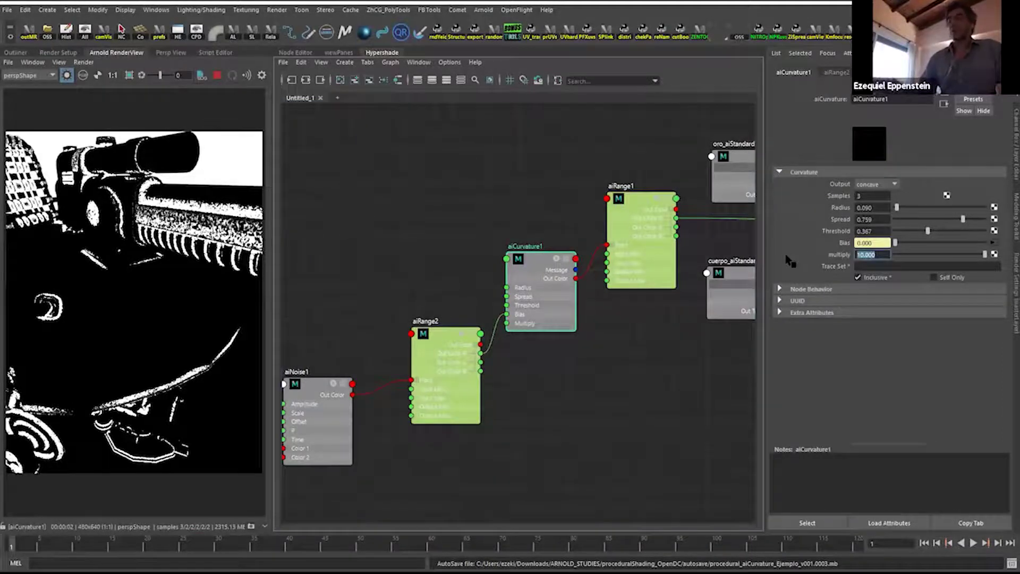
type("2")
key("Return")
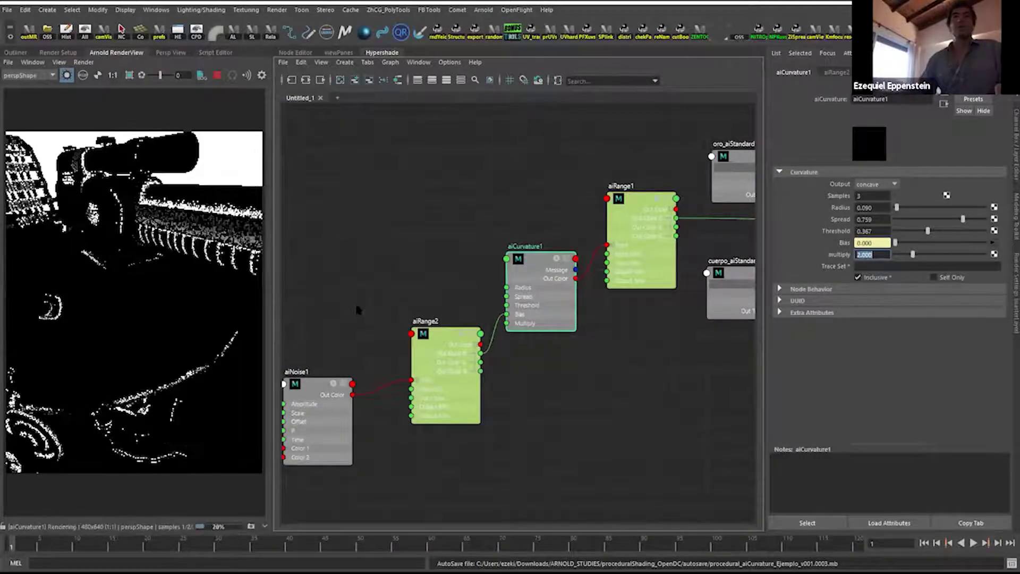
middle_click_drag(654, 318, 506, 362, "alt")
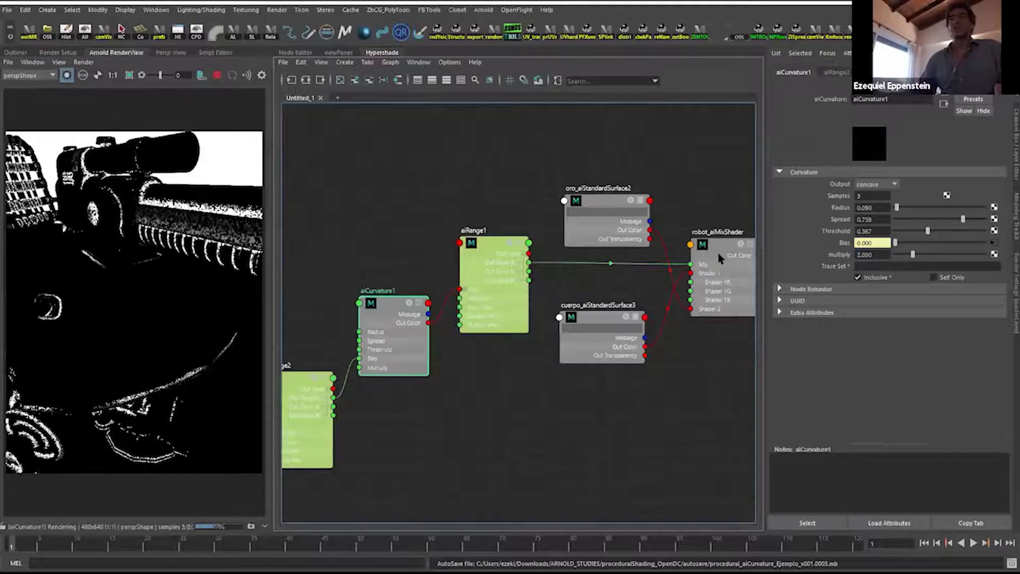
left_click(719, 249)
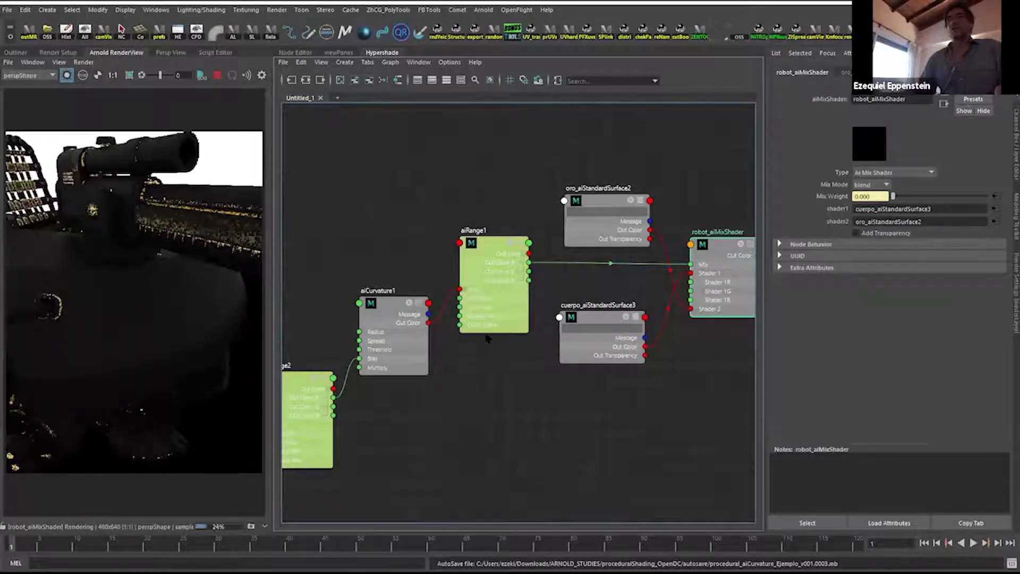
Set aiCurvature1's Spread to 0.994 and Radius to 0.05, and render robot_aiMixShader.
middle_click_drag(437, 332, 503, 322, "alt")
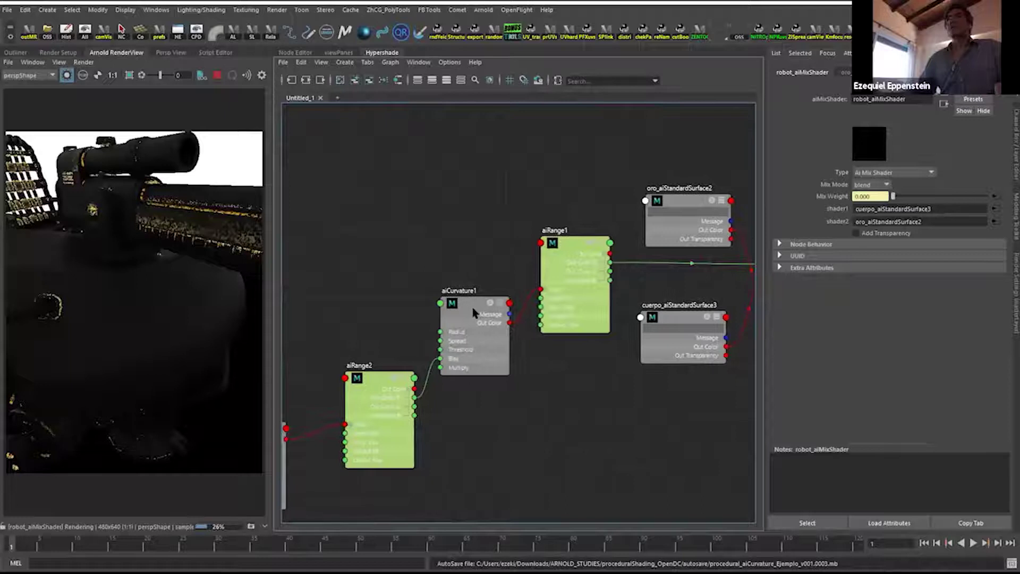
left_click(475, 312)
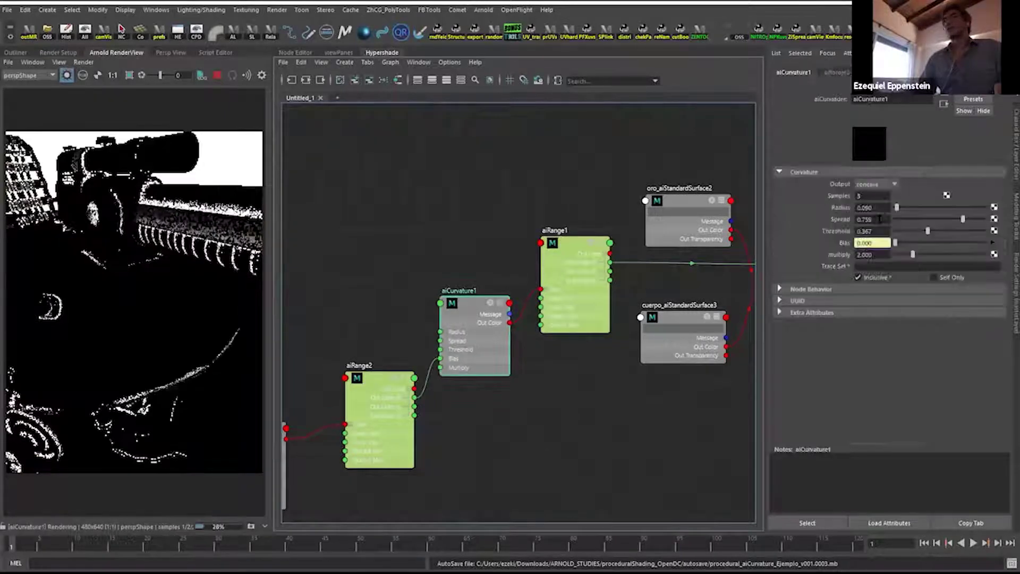
left_click_drag(962, 219, 983, 219)
double_click(883, 208)
type("0.05")
key("Return")
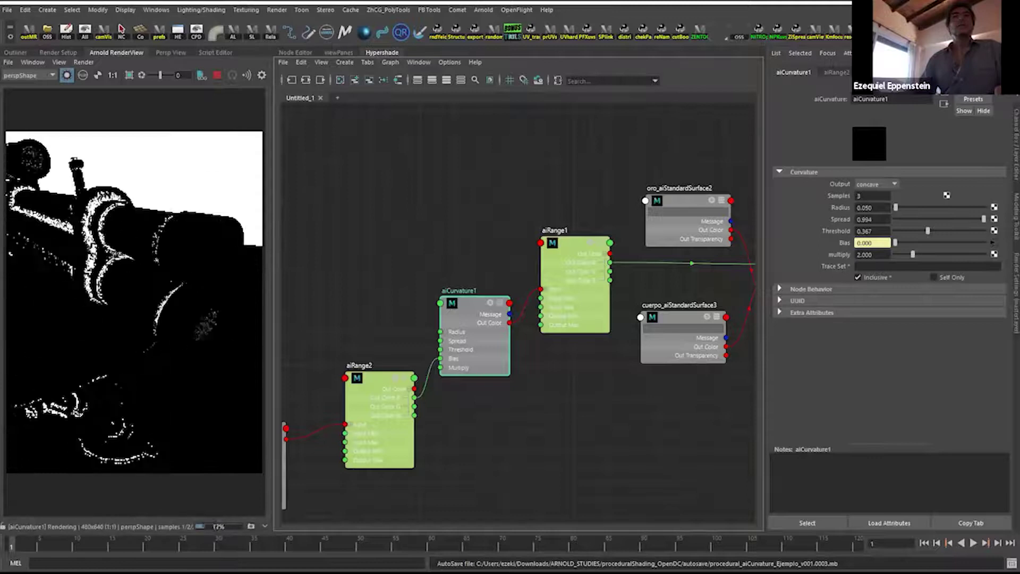
middle_click_drag(641, 353, 537, 368, "alt")
left_click(695, 286)
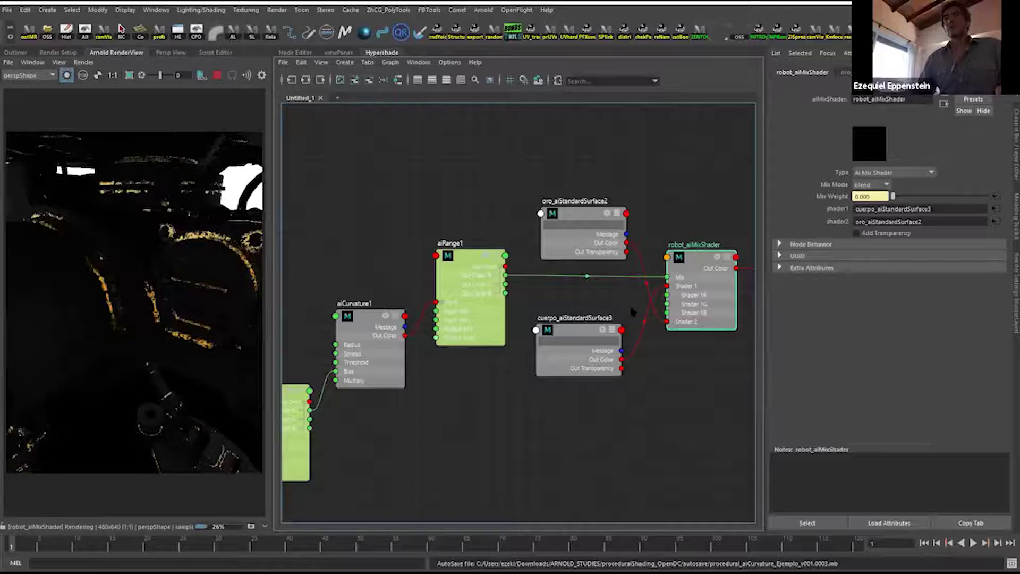
Render aiNoise1 up close and set its Offset to 1.280, -3.050 and -4.370.
middle_click_drag(429, 319, 605, 292, "alt")
middle_click_drag(456, 368, 529, 313, "alt")
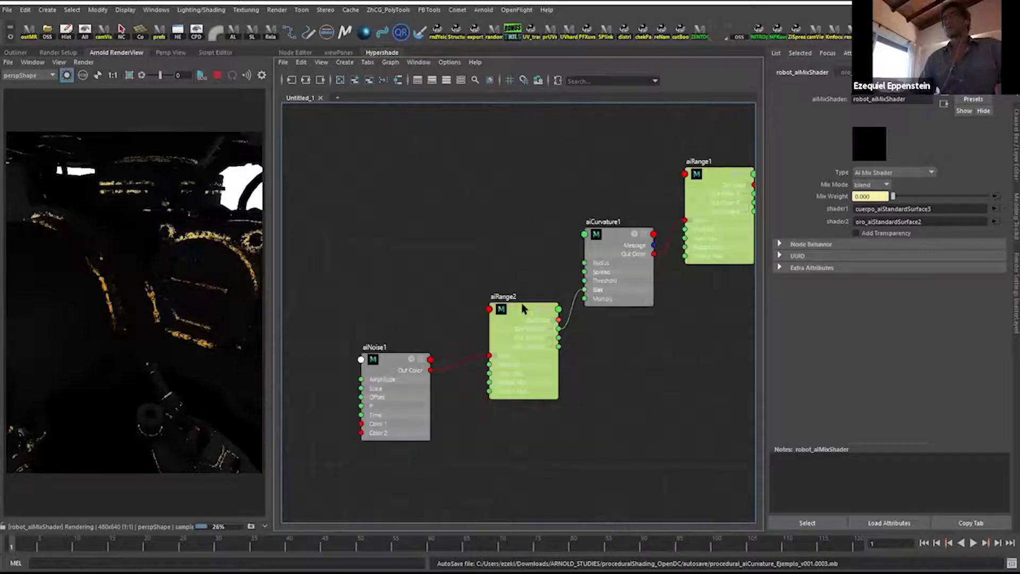
left_click_drag(523, 308, 512, 293)
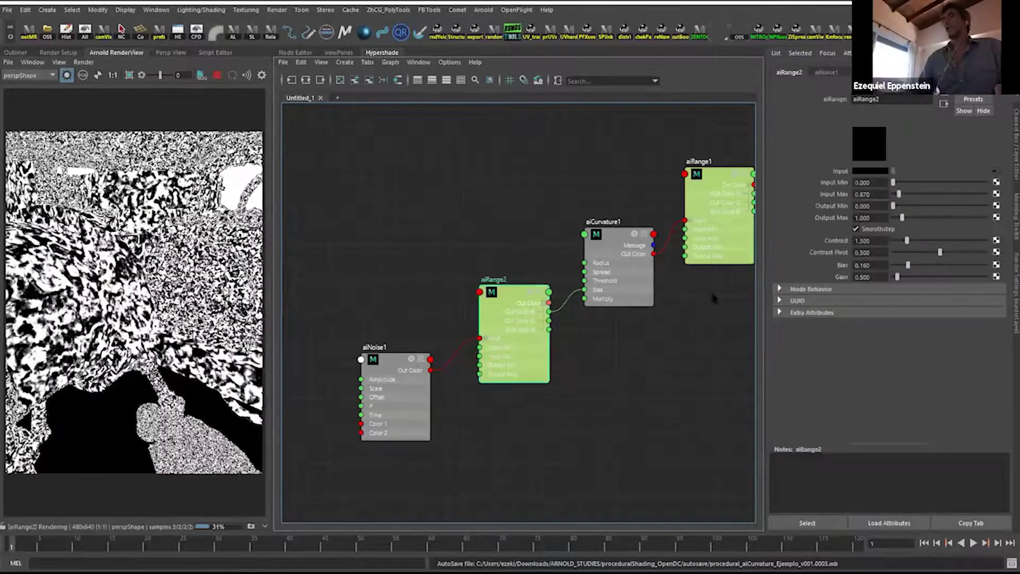
left_click(390, 374)
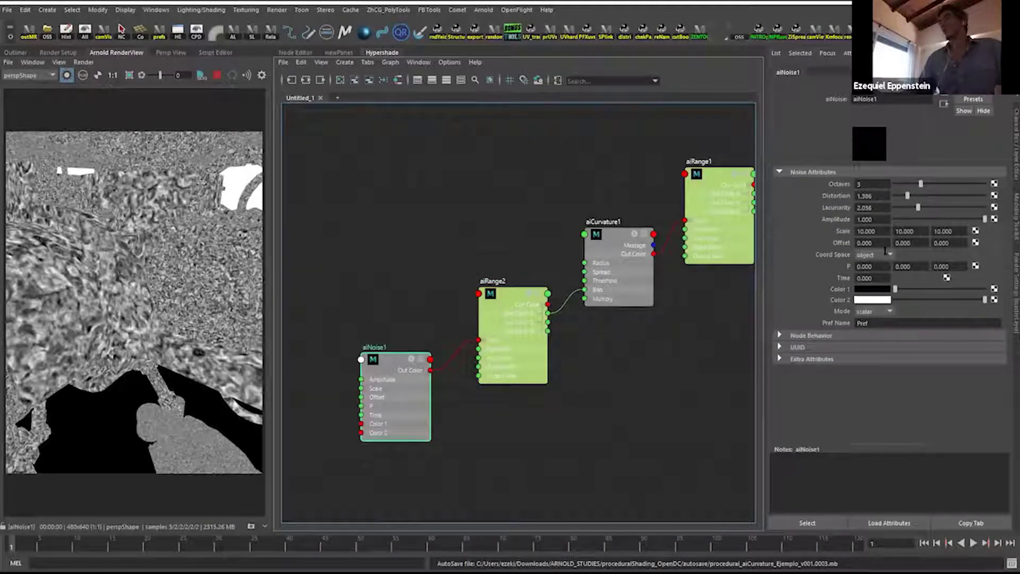
right_click_drag(220, 262, 190, 295, "alt")
left_click_drag(876, 245, 758, 256, "ctrl")
left_click_drag(949, 258, 802, 250, "ctrl")
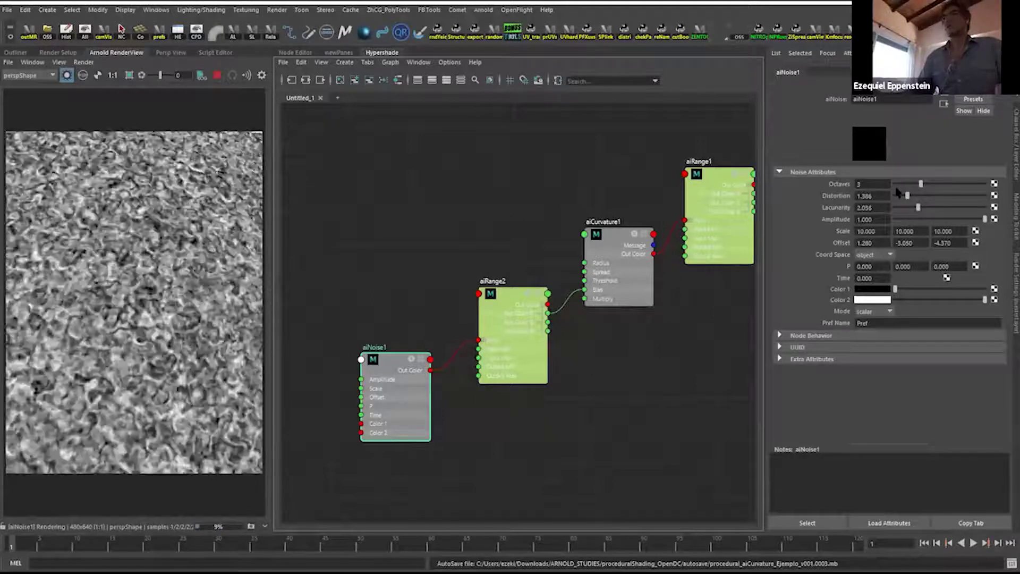
Render aiRange2, aiCurvature1 and aiRange1 in turn to examine each stage of the mask.
scroll(512, 352, "down", 1)
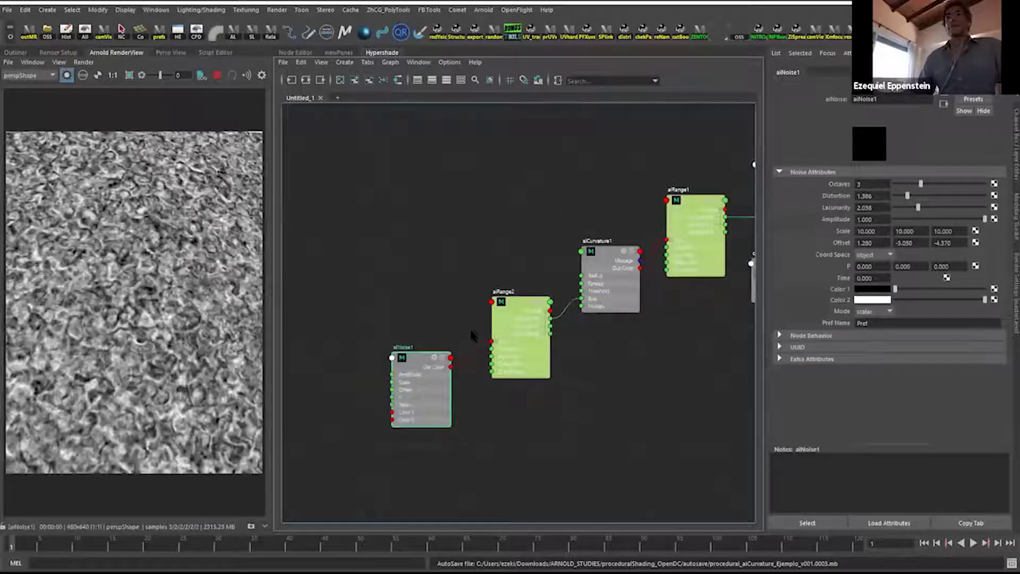
left_click(531, 301)
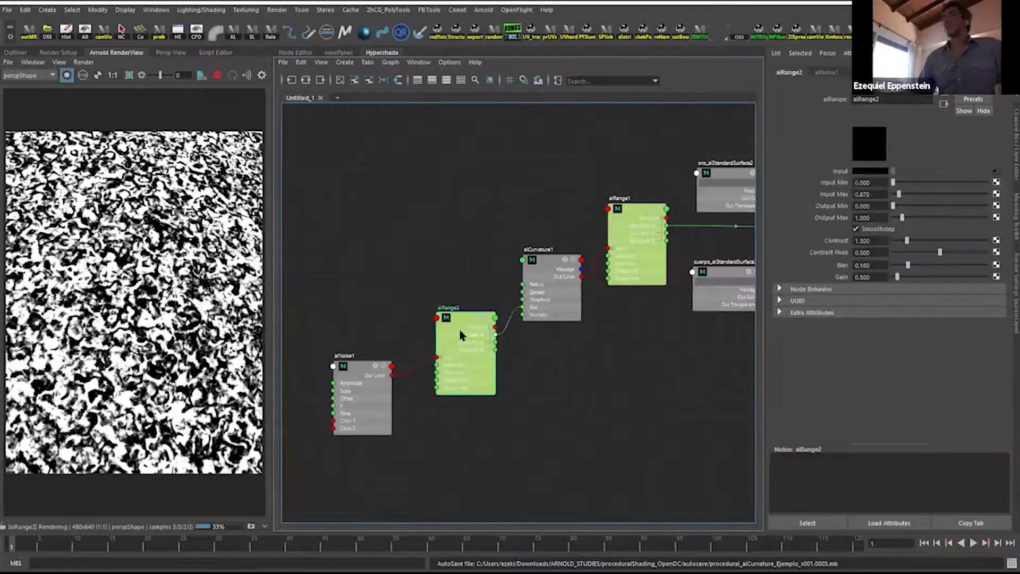
middle_click_drag(445, 409, 307, 451, "alt")
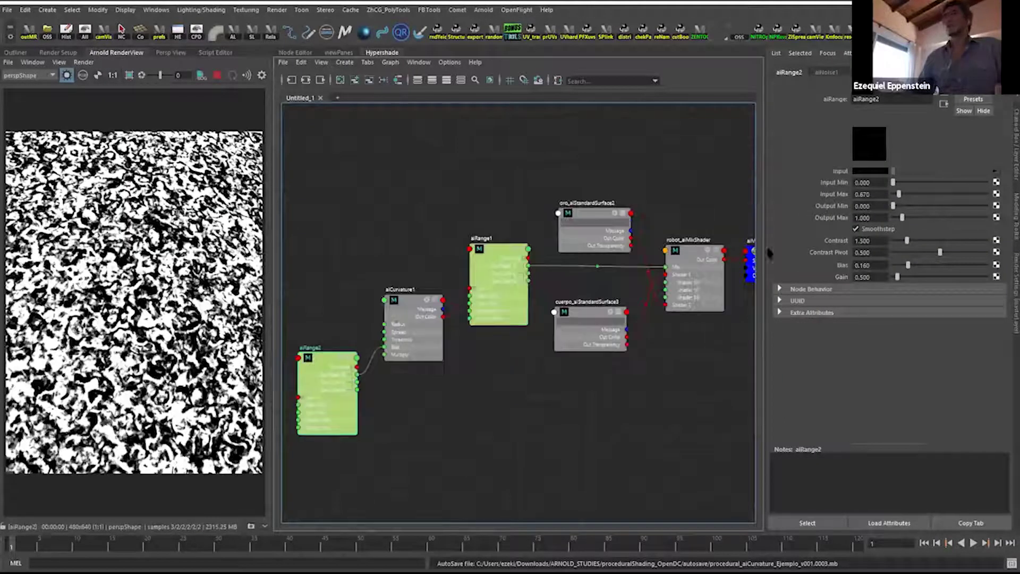
left_click(875, 229)
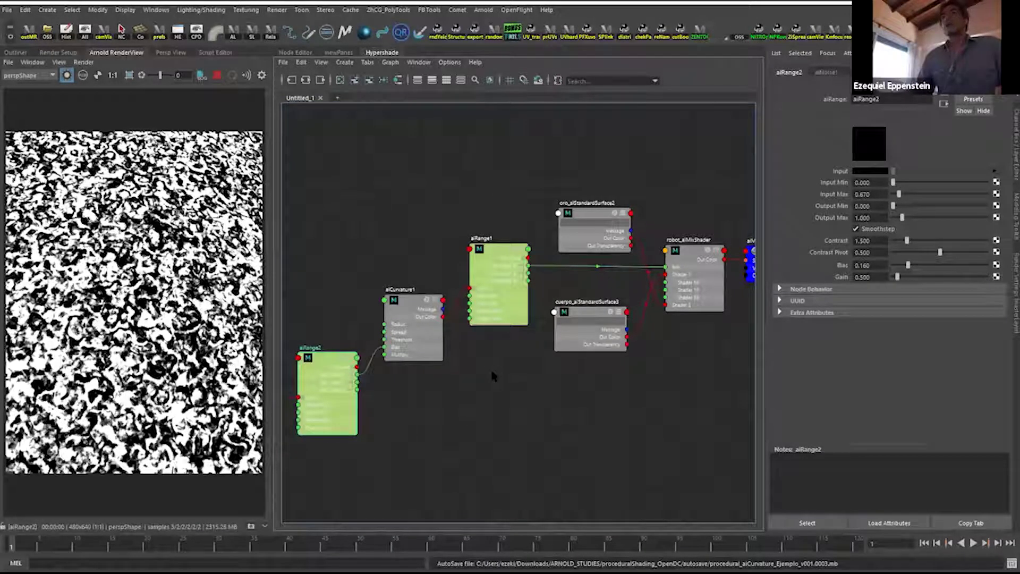
scroll(411, 348, "up", 2)
left_click(411, 347)
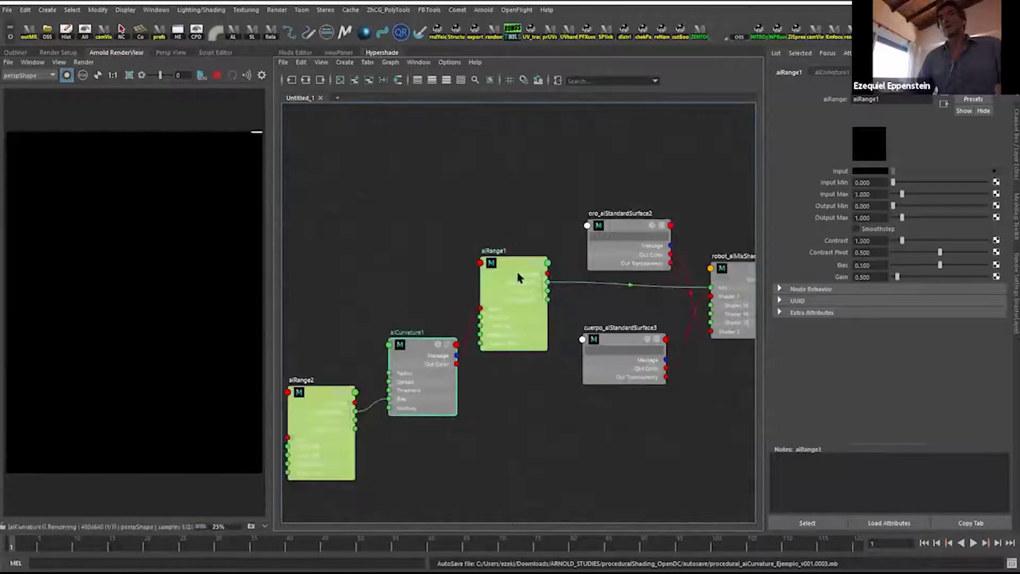
left_click_drag(541, 279, 529, 289)
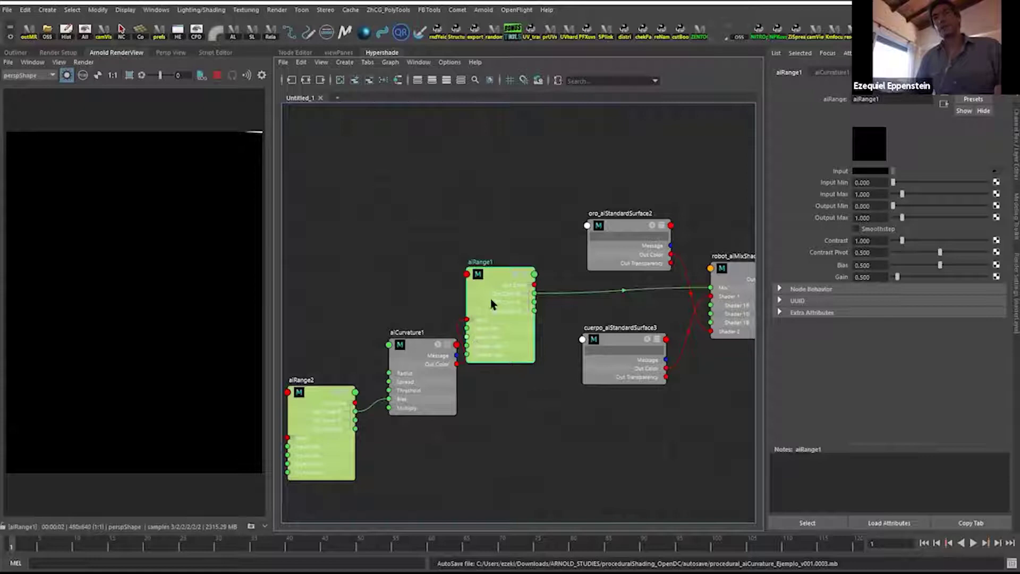
left_click_drag(533, 292, 559, 296)
middle_click_drag(499, 346, 425, 368, "alt")
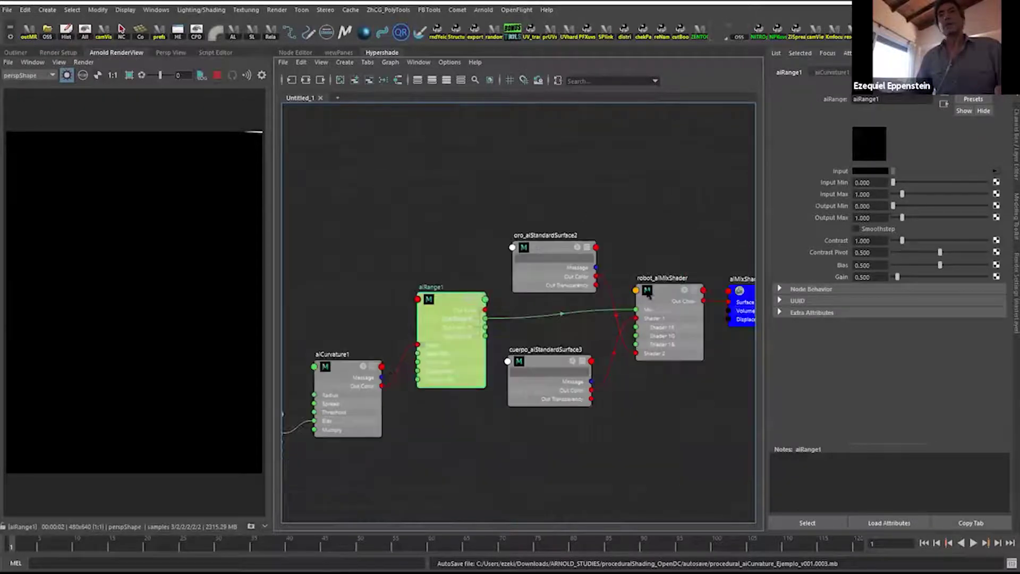
Compare the renders of cuerpo_aiStandardSurface3, robot_aiMixShader and the aiRange1 mask that drives the mix.
left_click_drag(550, 389, 555, 413)
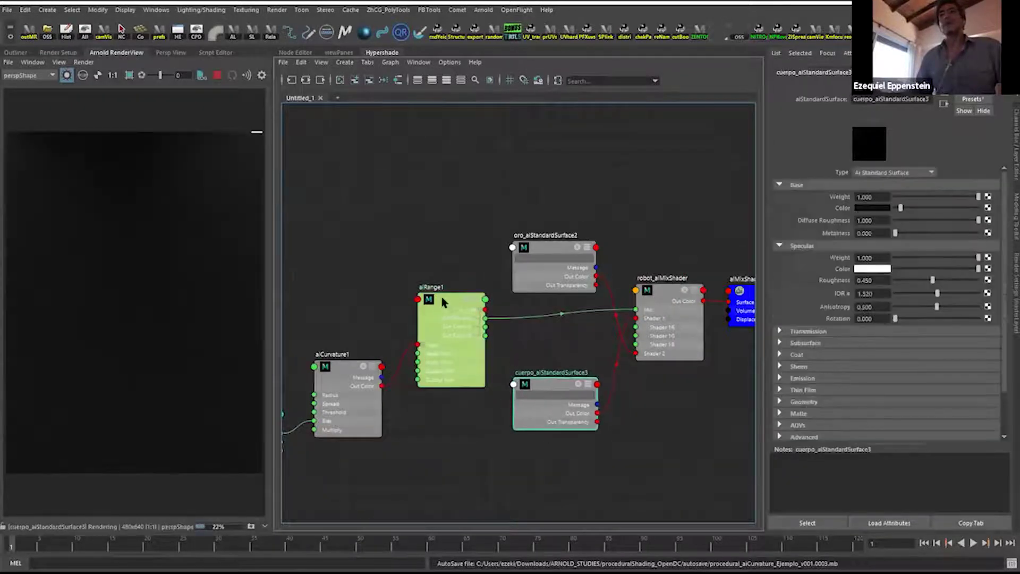
left_click_drag(442, 302, 441, 310)
left_click_drag(672, 304, 668, 303)
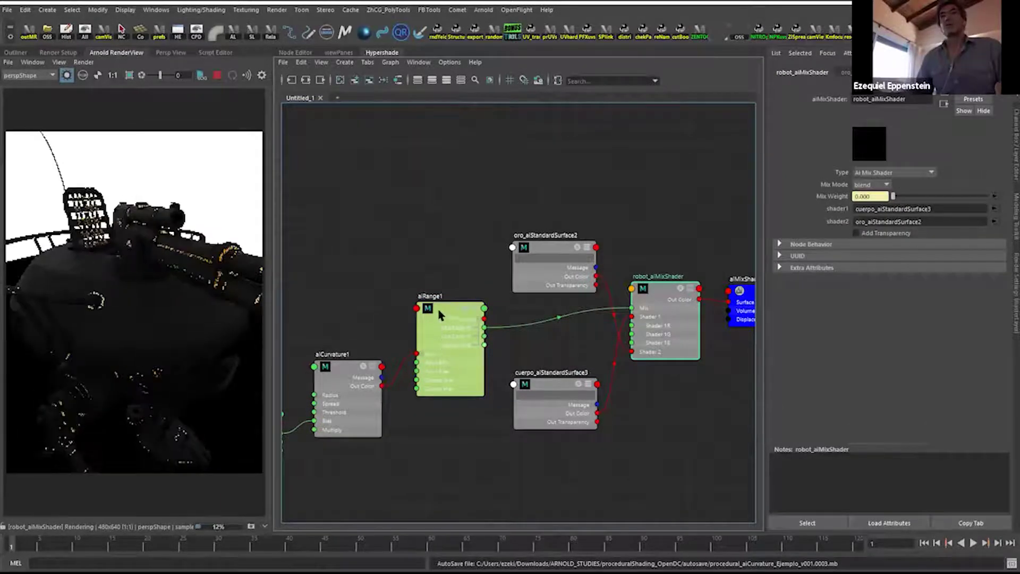
left_click(466, 371)
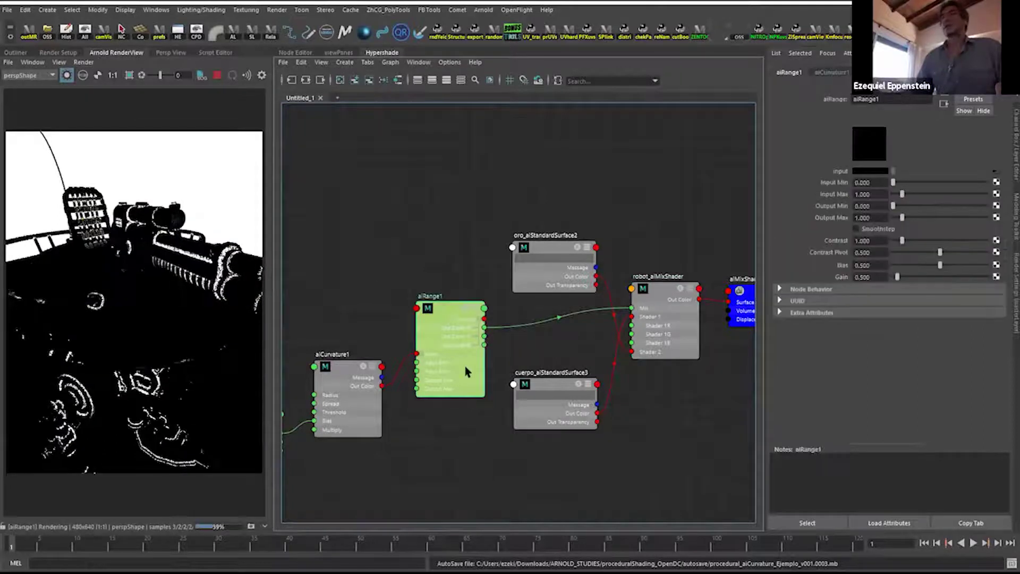
Invert the mask by setting aiRange1's Output Max to -1 and Output Min to 1.
left_click(659, 297)
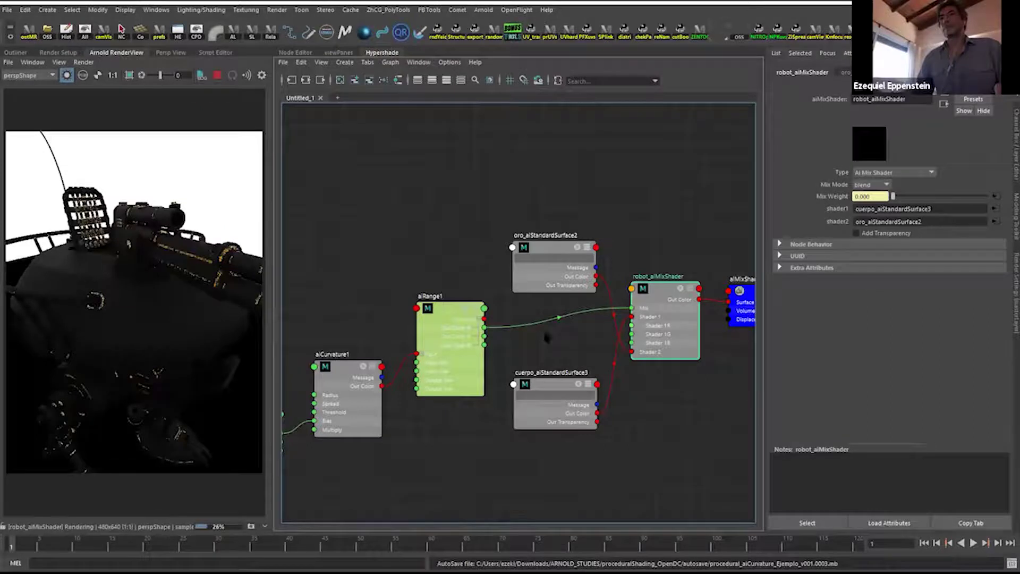
left_click(449, 314)
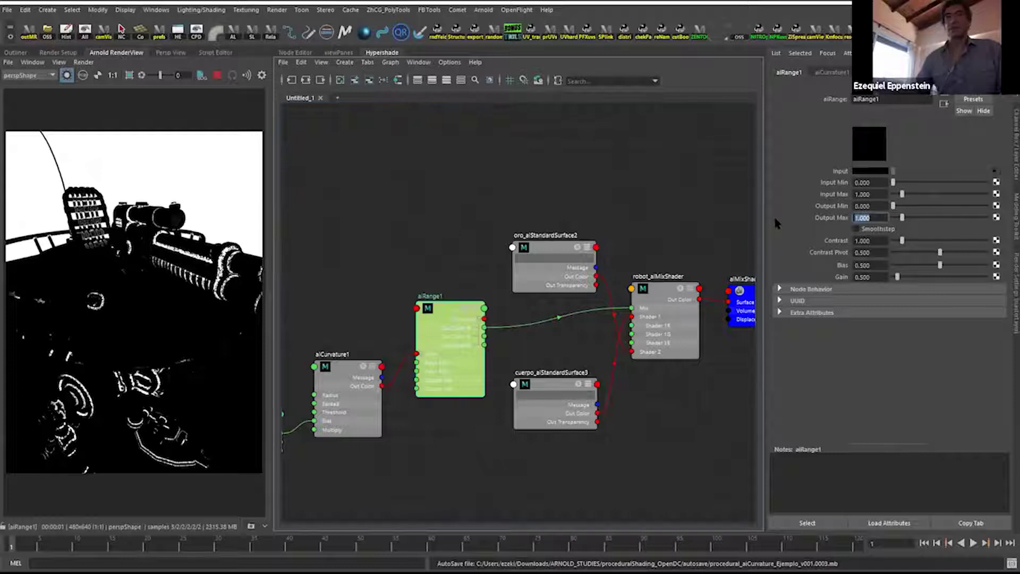
double_click(862, 217)
type("-1")
double_click(862, 206)
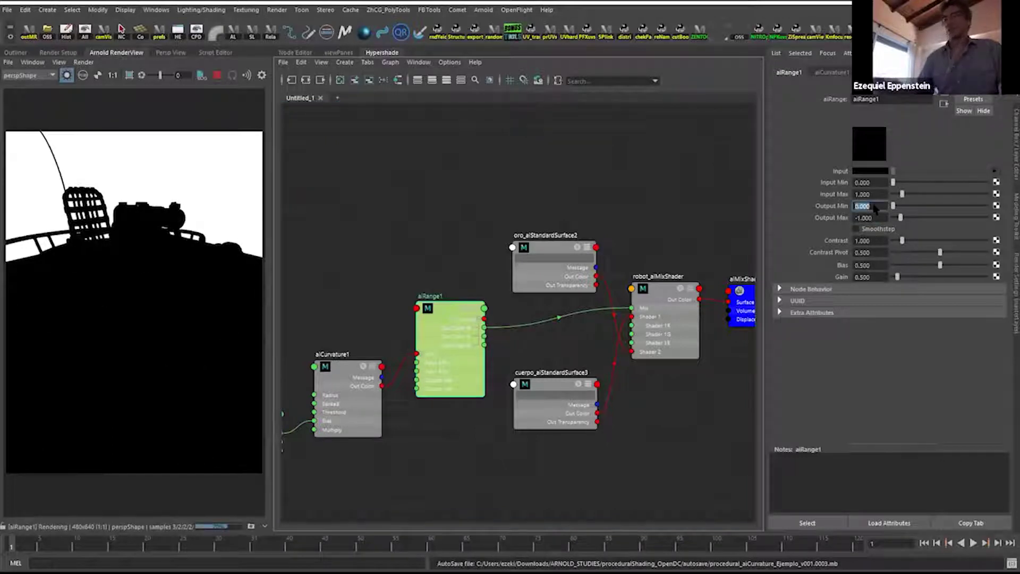
type("1")
key("Return")
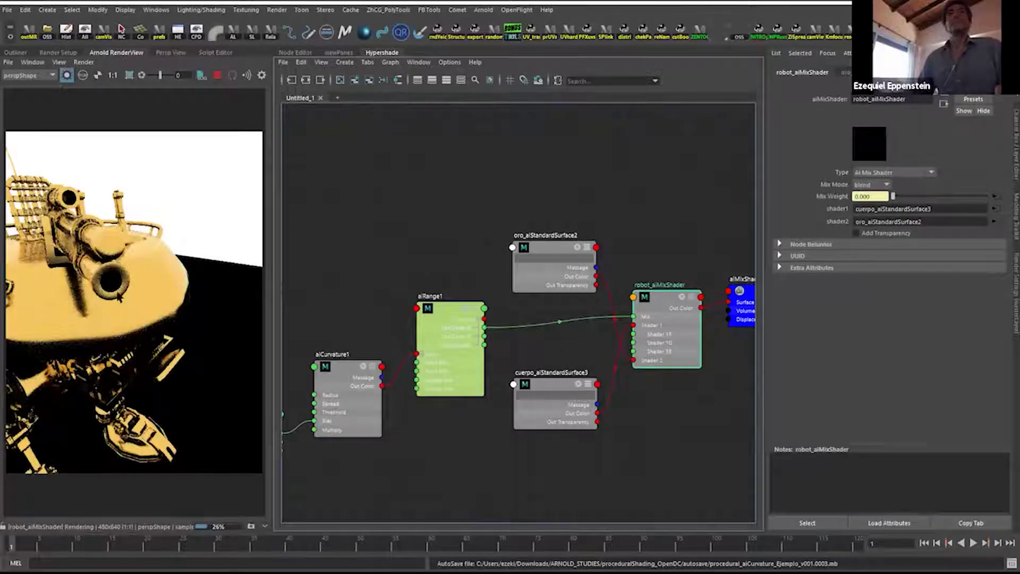
Compare the renders of robot_aiMixShader and the aiRange1 mask around the robot's gun.
scroll(119, 296, "up", 3)
scroll(119, 296, "down", 3)
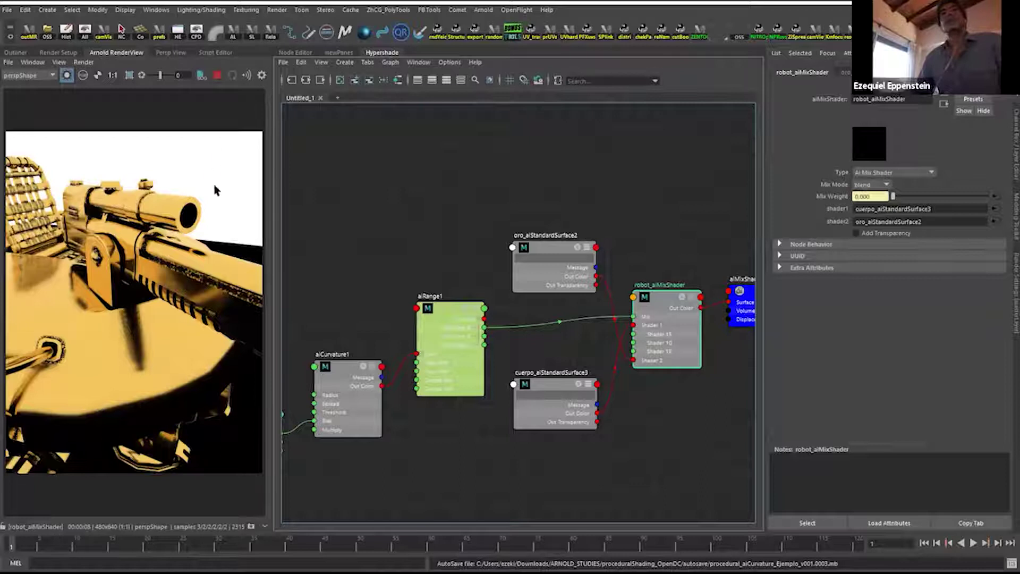
scroll(533, 308, "up", 3)
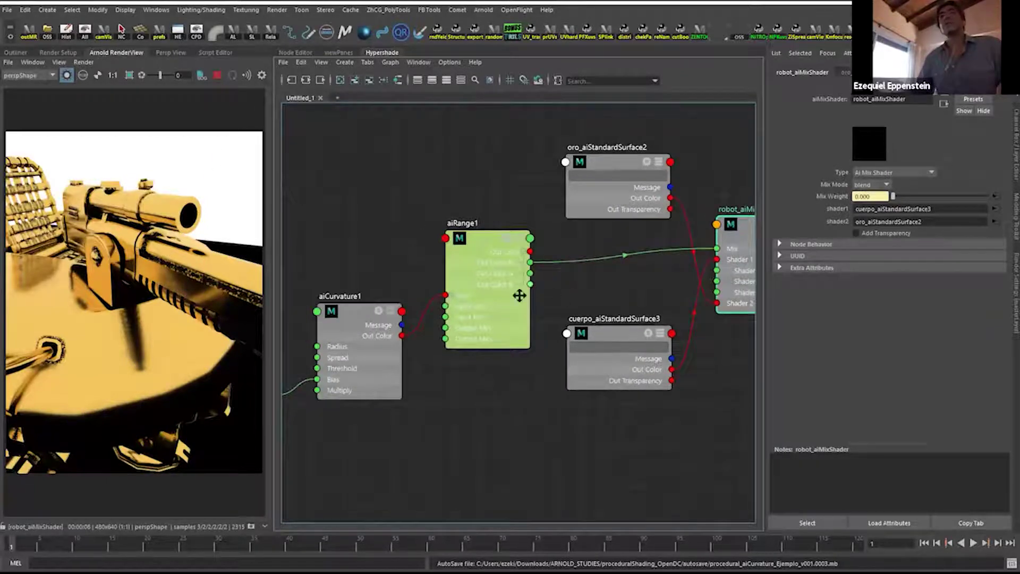
middle_click_drag(519, 291, 377, 281)
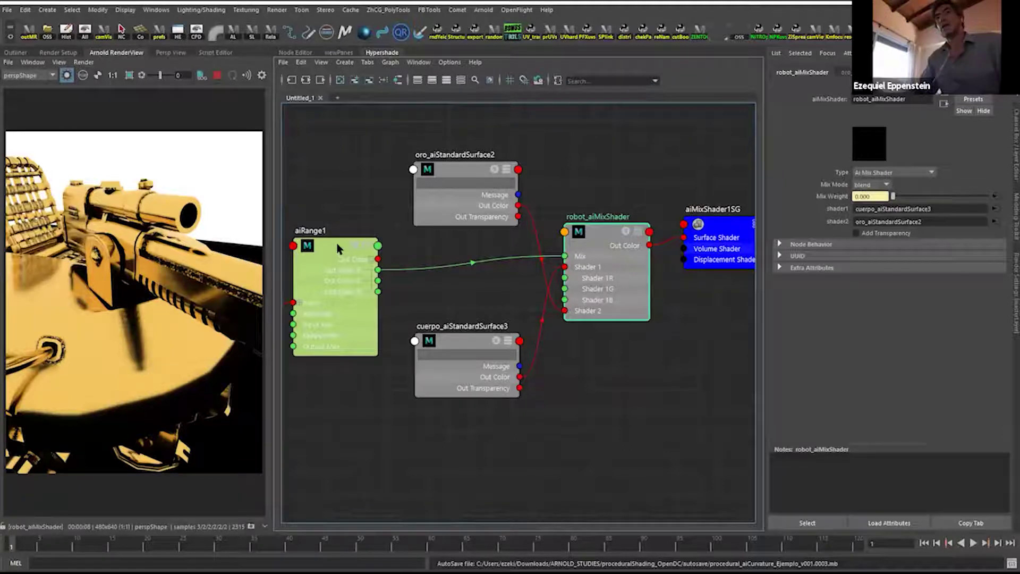
left_click_drag(337, 248, 338, 252)
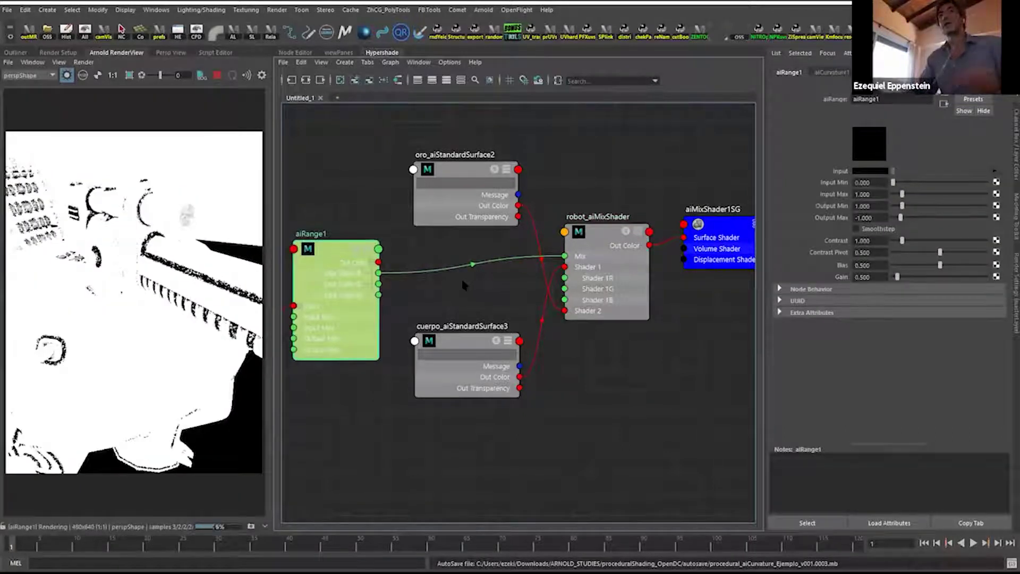
mouse_move(466, 287)
left_mouse_down()
mouse_move(563, 297)
mouse_move(469, 291)
left_mouse_up()
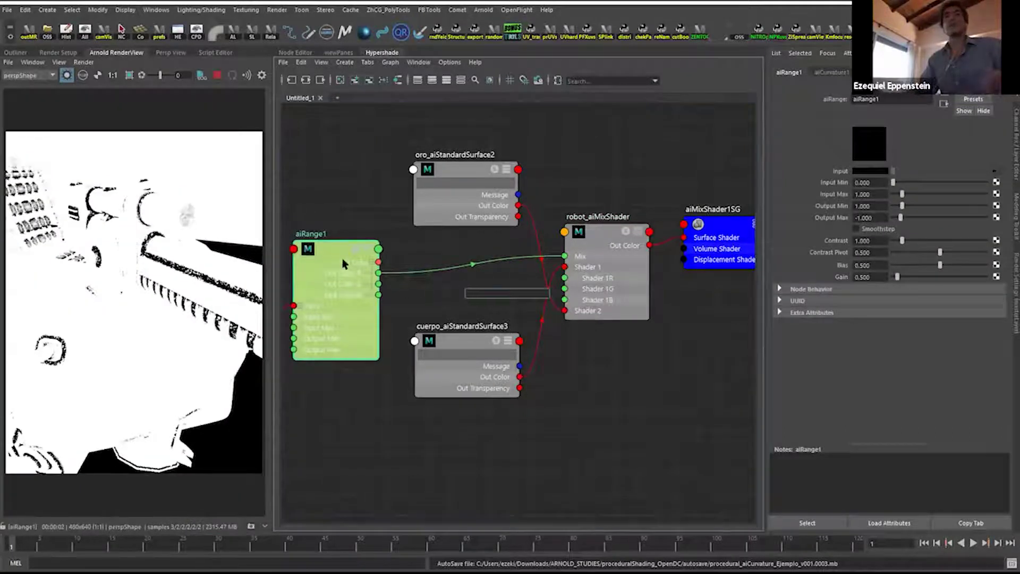
left_click_drag(343, 256, 358, 263)
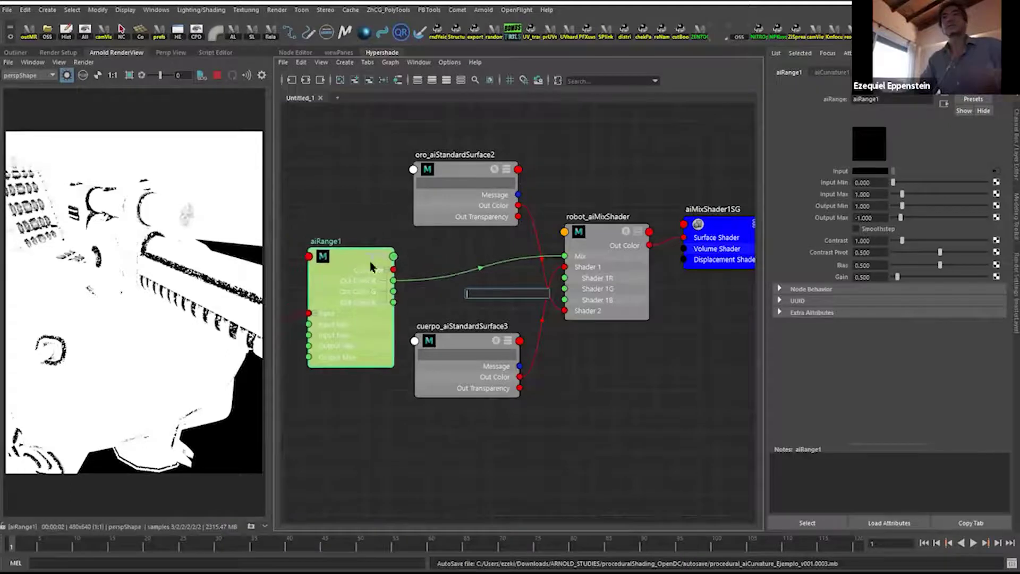
left_click(604, 243)
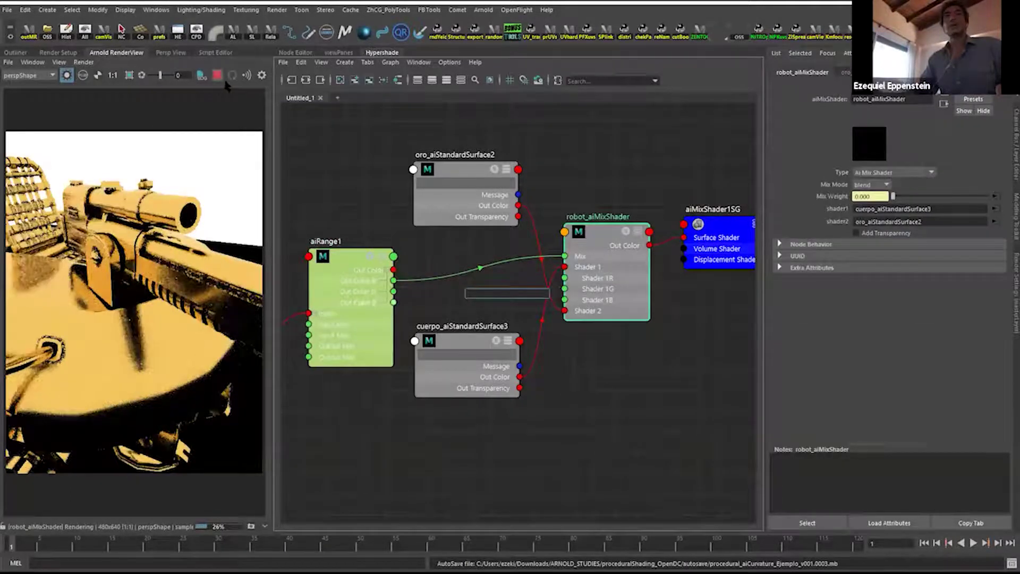
Inspect the pixel colour values of the robot_aiMixShader render in the render view's pixel read-out.
left_click(262, 76)
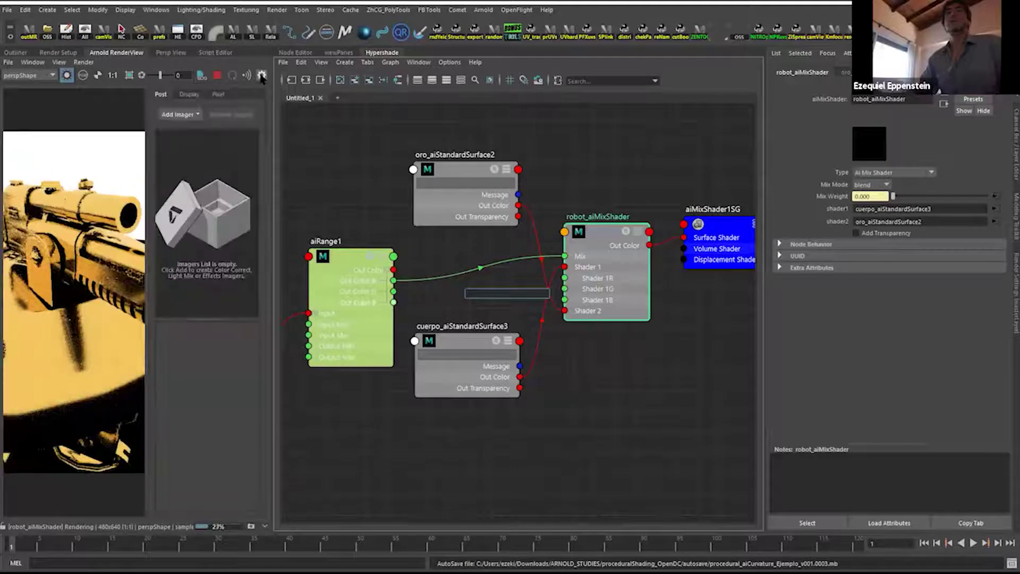
left_click(189, 94)
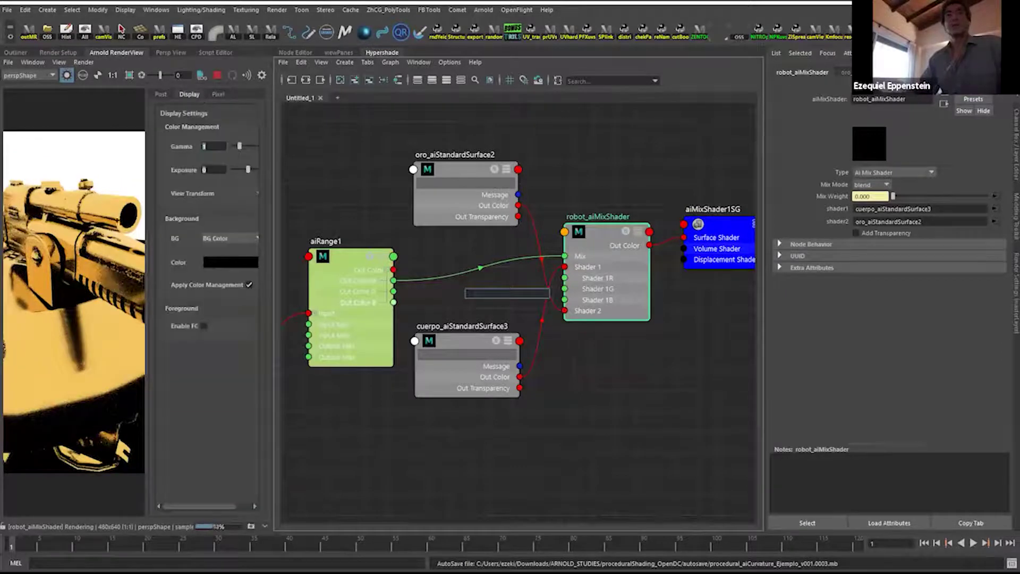
left_click(216, 95)
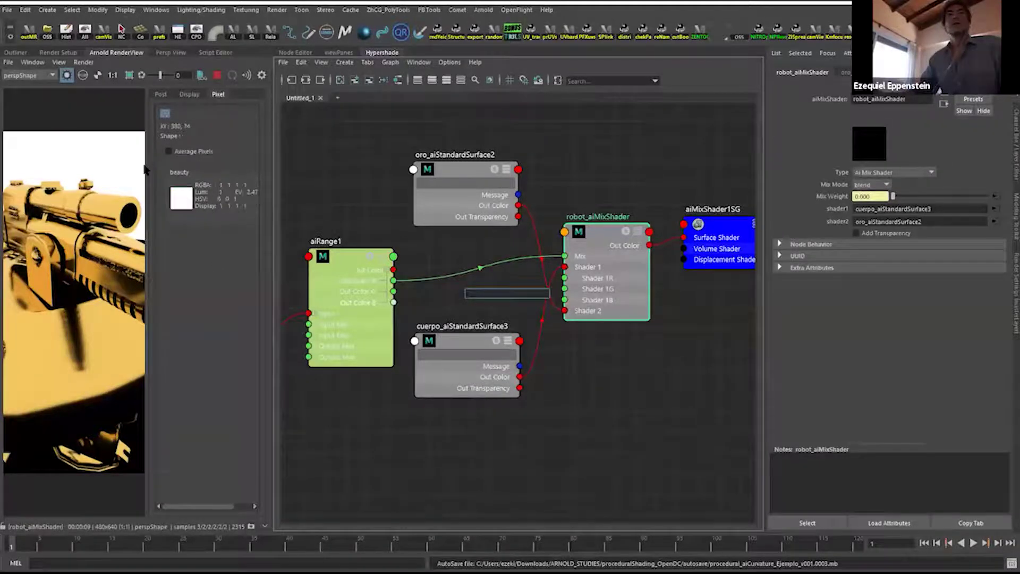
left_click_drag(149, 170, 96, 162)
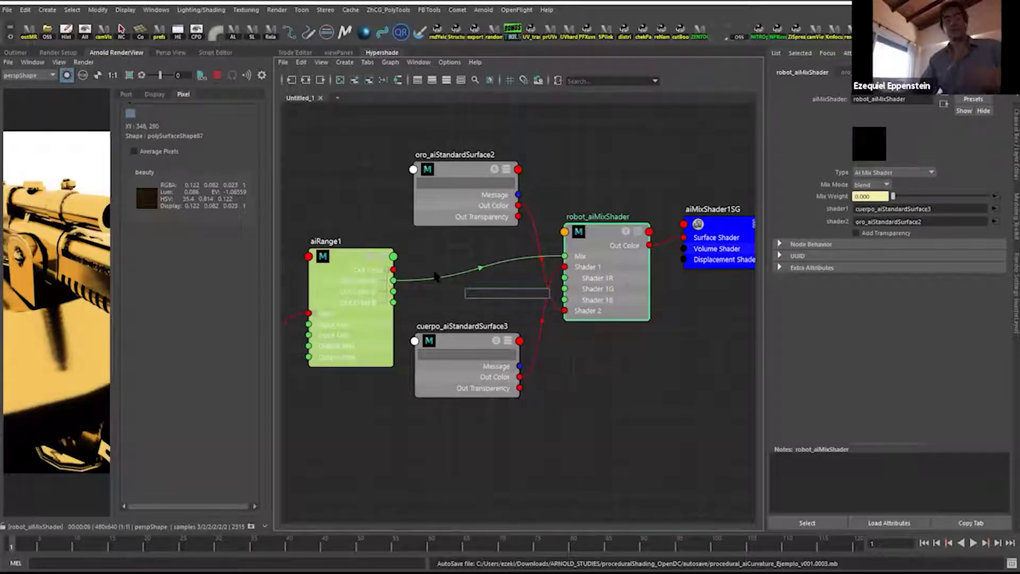
type("aiclamp")
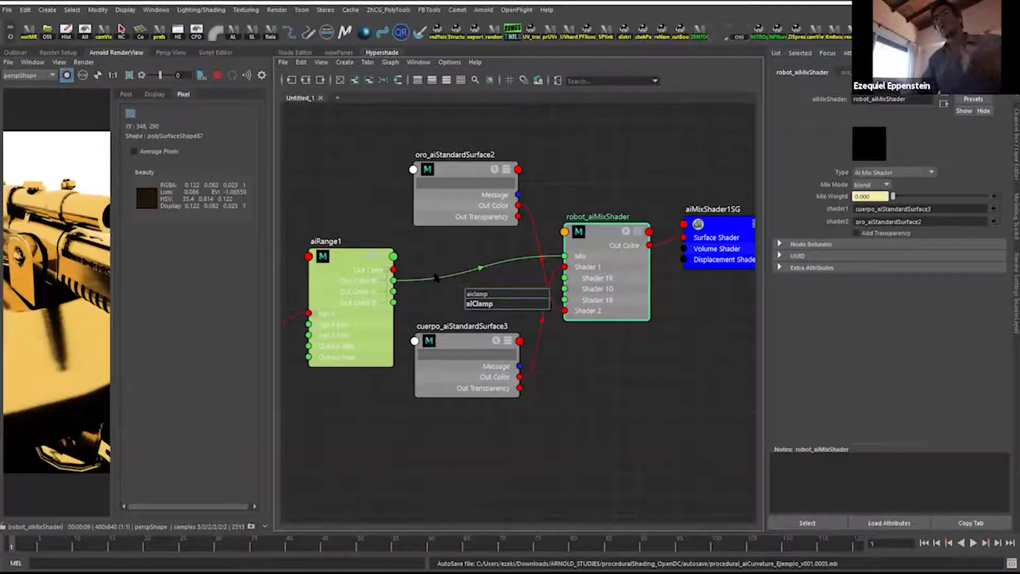
key("Escape")
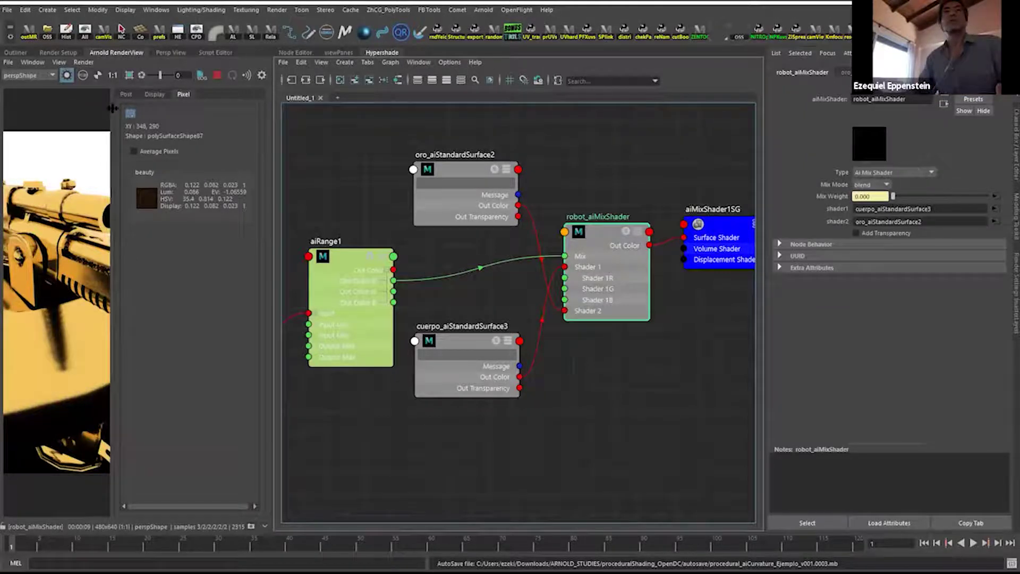
left_click_drag(114, 113, 237, 186)
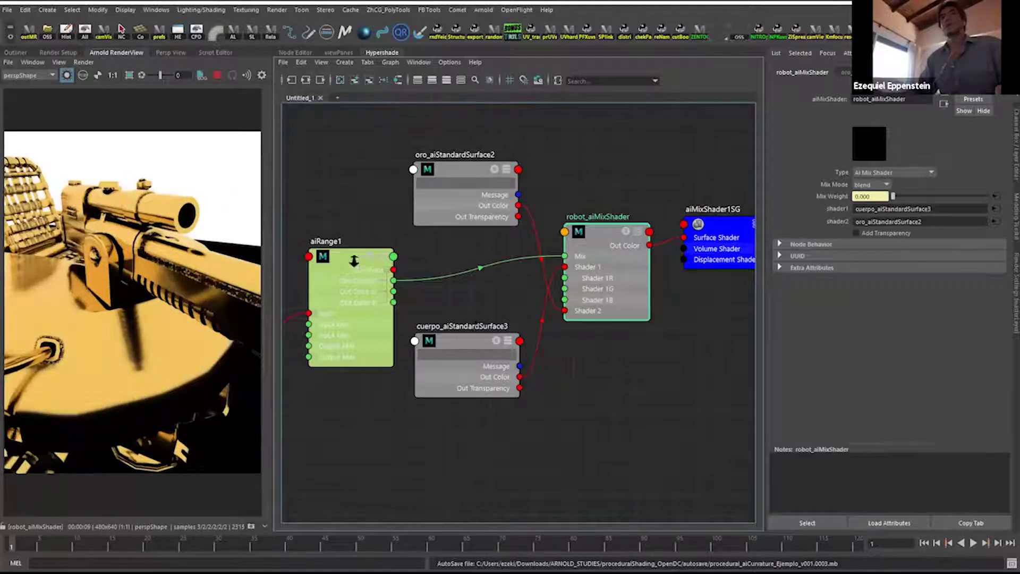
scroll(474, 321, "down", 4)
scroll(437, 330, "up", 2)
middle_click_drag(438, 330, 472, 292, "alt")
scroll(580, 332, "up", 2)
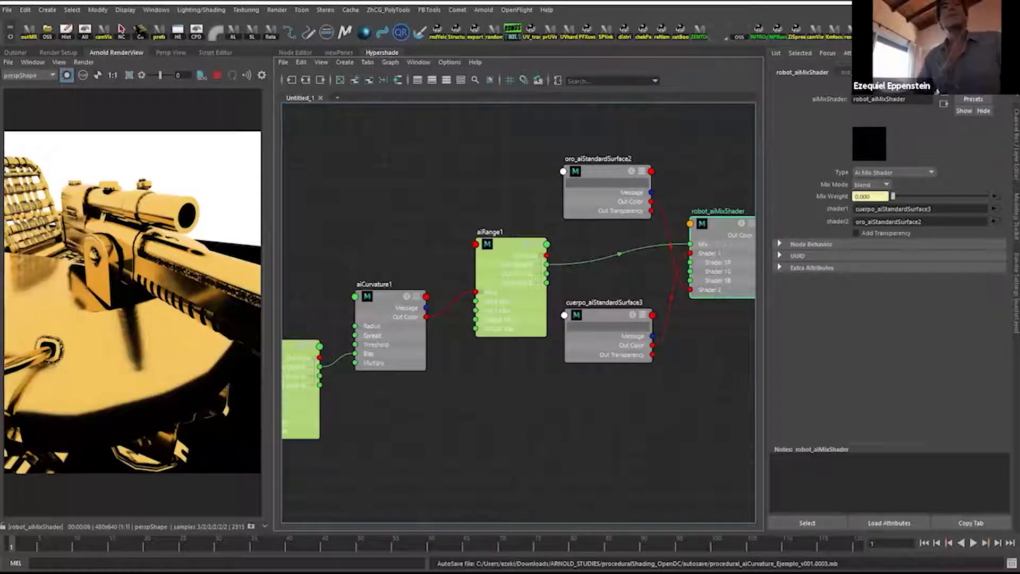
Open the scene naranjaCascaraEjemplo_v001.mb without saving the changes to the current scene.
left_click(8, 11)
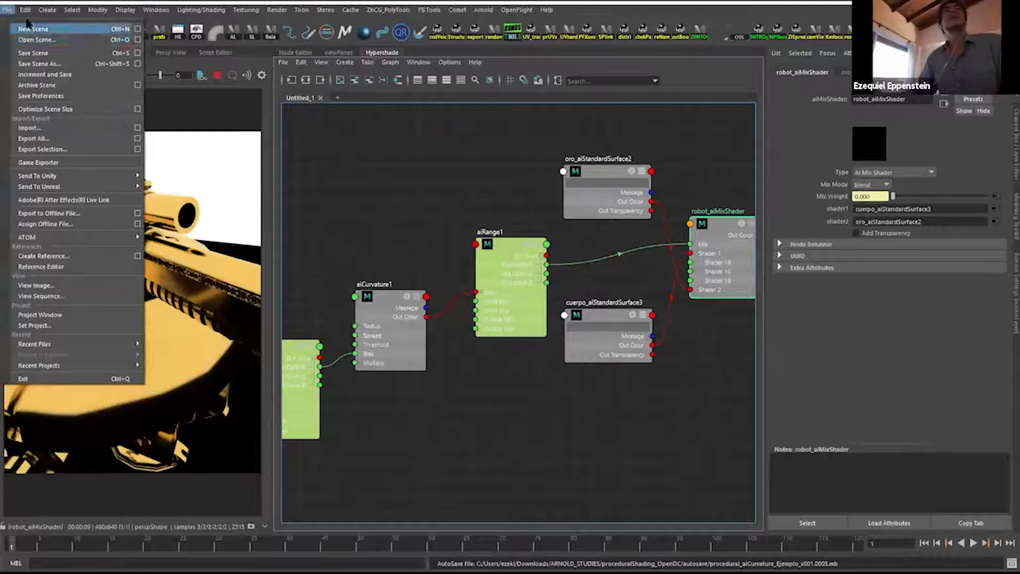
left_click(32, 40)
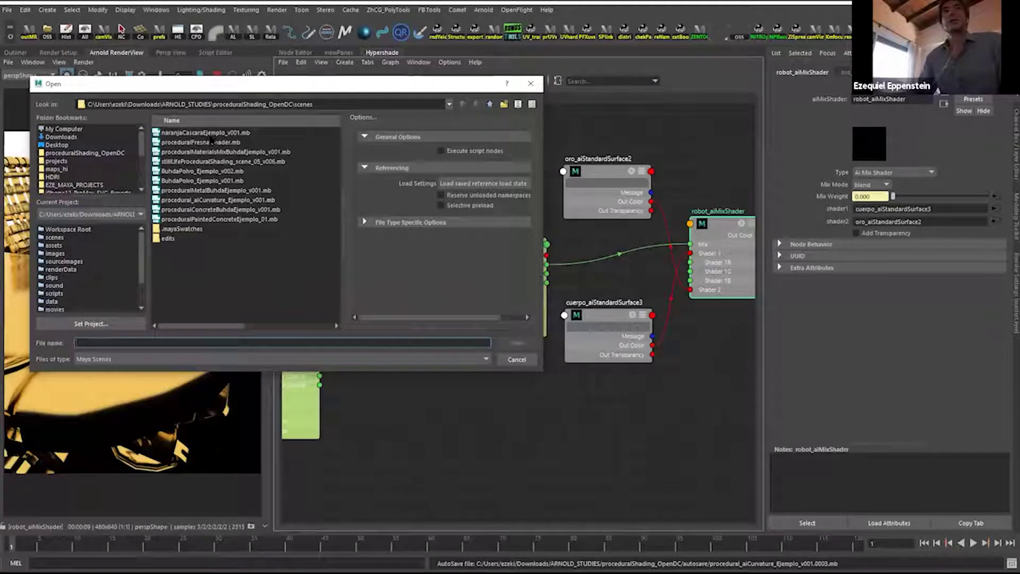
left_click(223, 132)
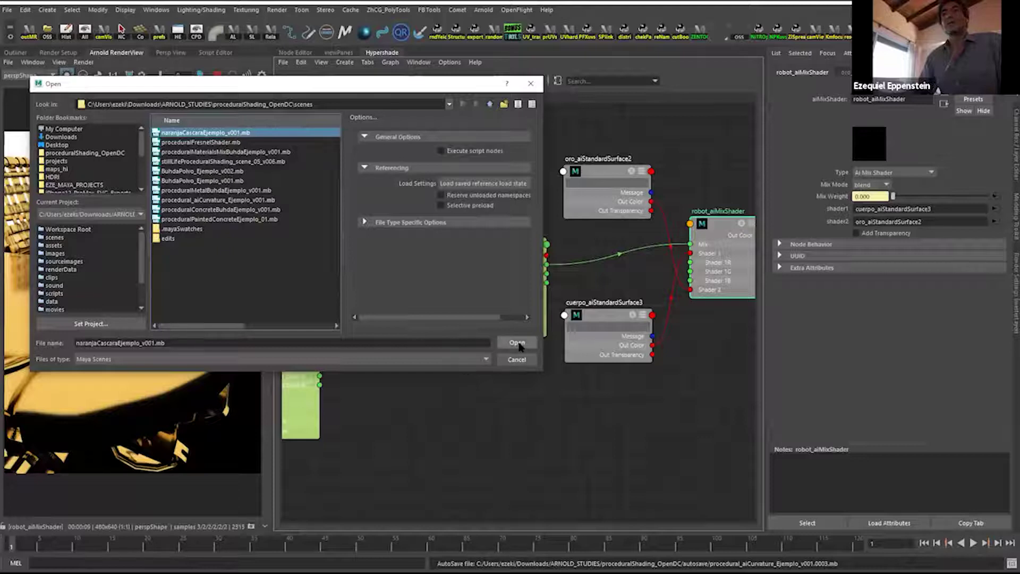
key("Return")
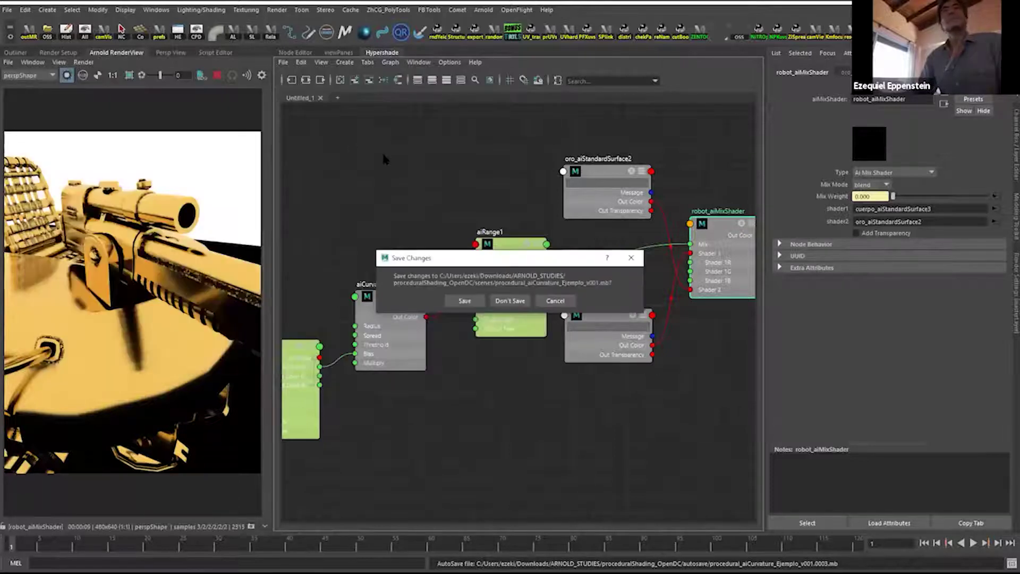
left_click(510, 300)
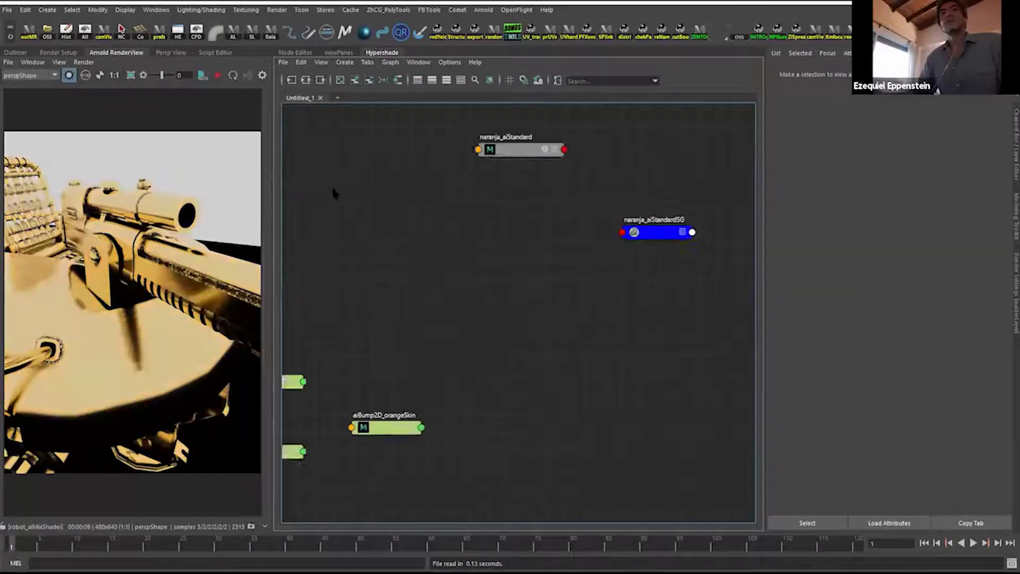
Update the full scene in the Arnold RenderView and render the orange up close.
left_click(83, 62)
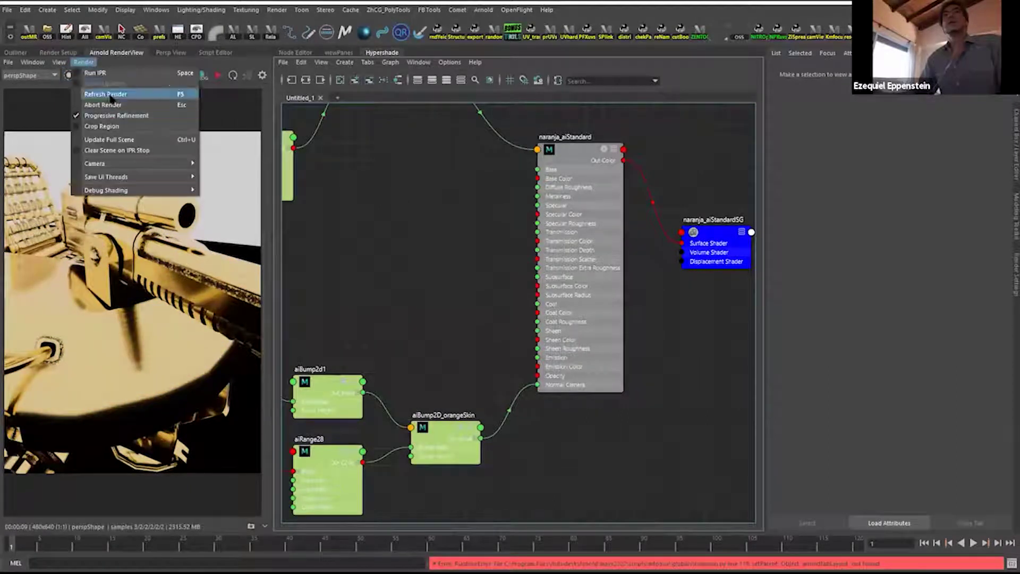
left_click(113, 141)
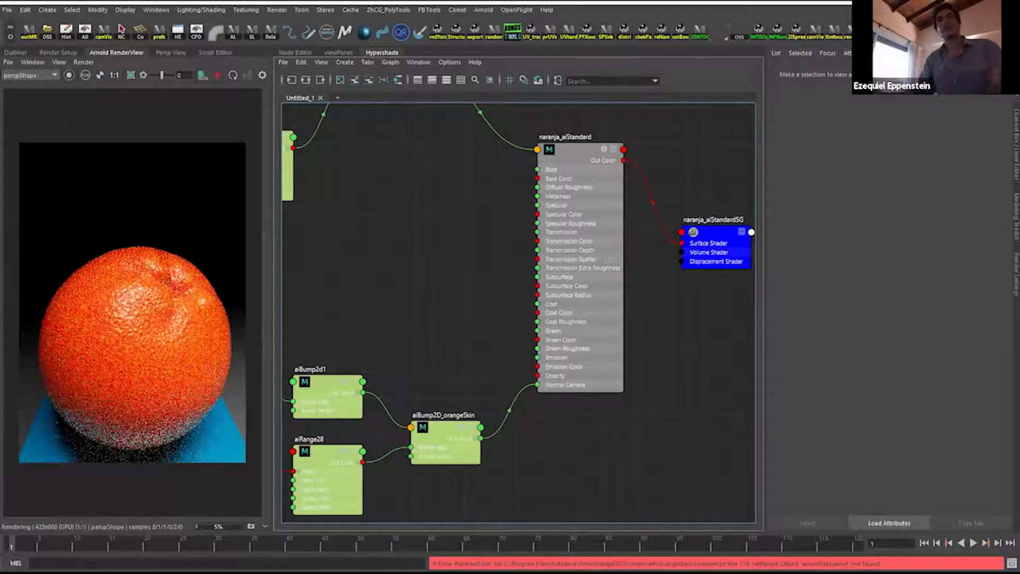
middle_click_drag(389, 311, 481, 292, "alt")
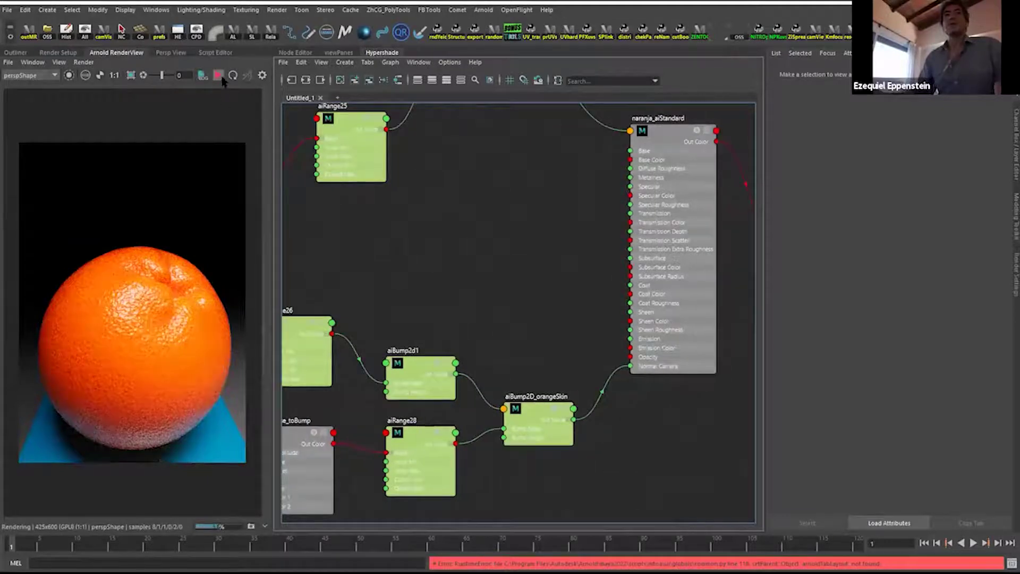
scroll(183, 340, "up", 2)
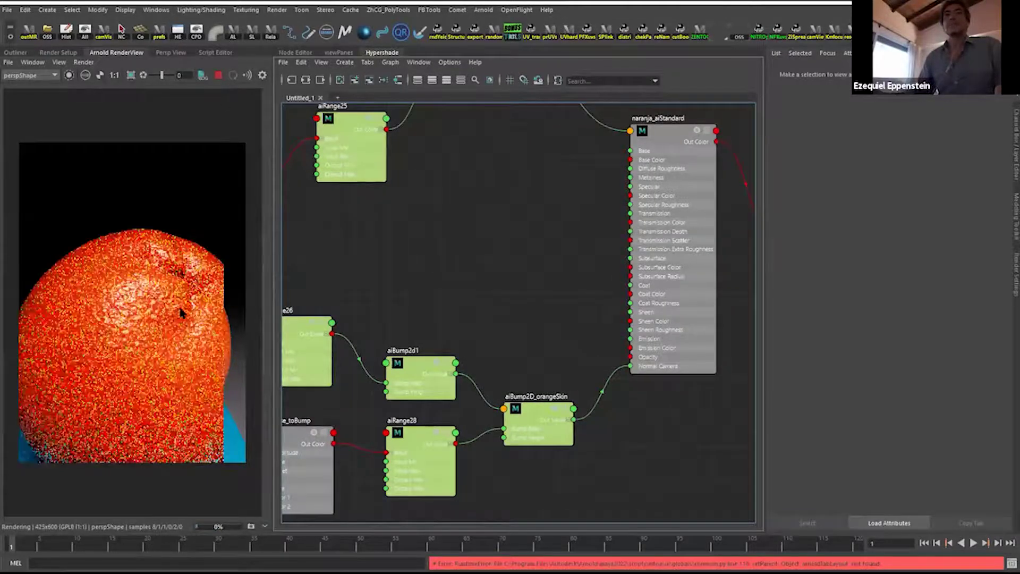
scroll(181, 313, "up", 2)
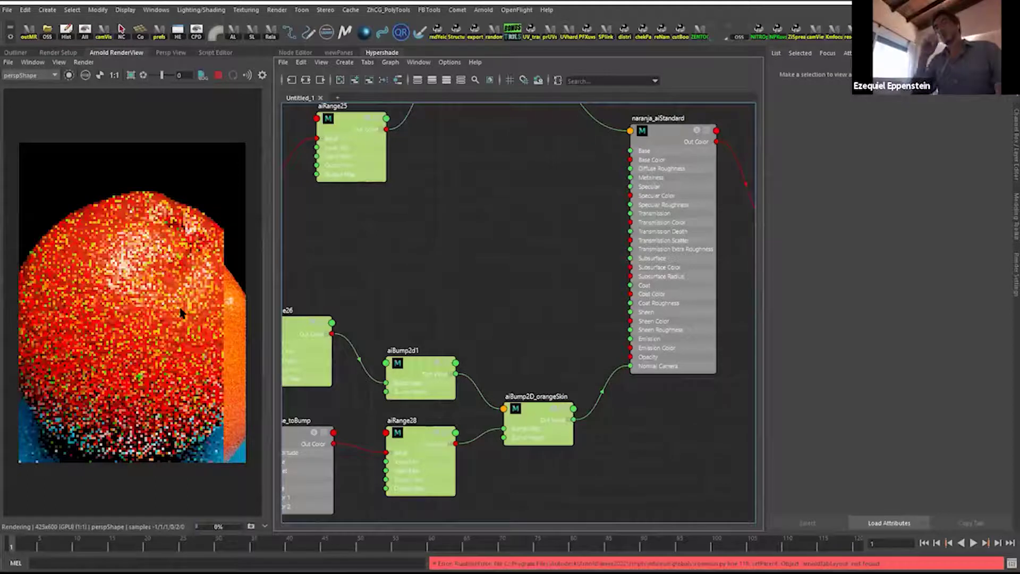
left_click_drag(189, 334, 136, 271, "alt")
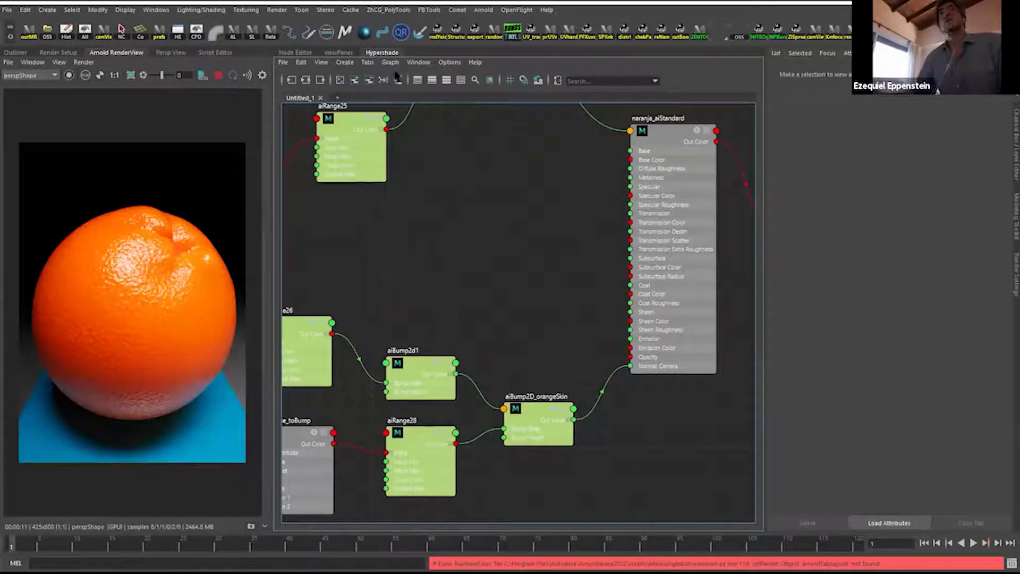
Examine the orange scene's lighting layout in the viewport, select the Arnold area light, and return to the Hypershade.
left_click(344, 62)
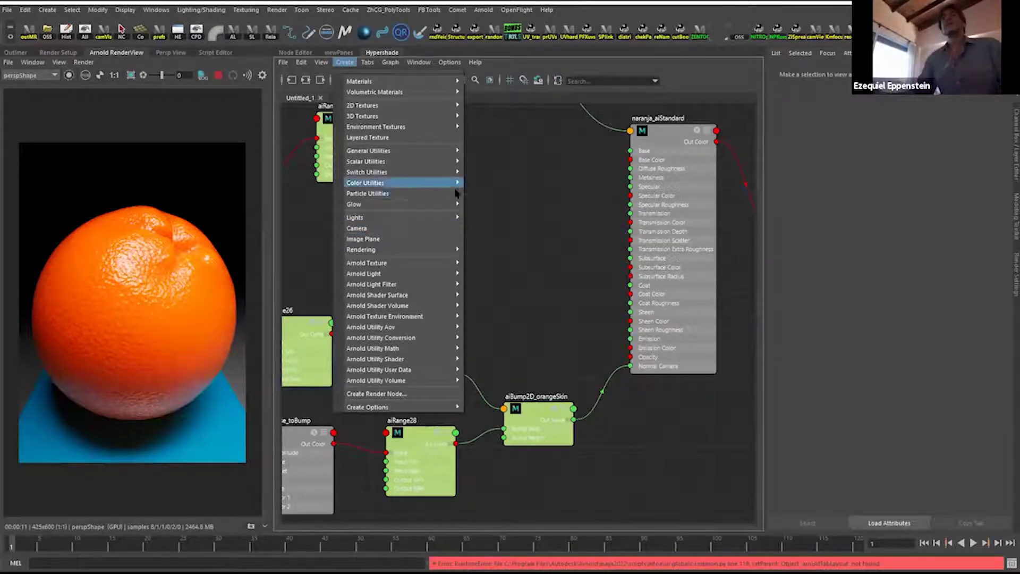
left_click(509, 193)
left_click(338, 52)
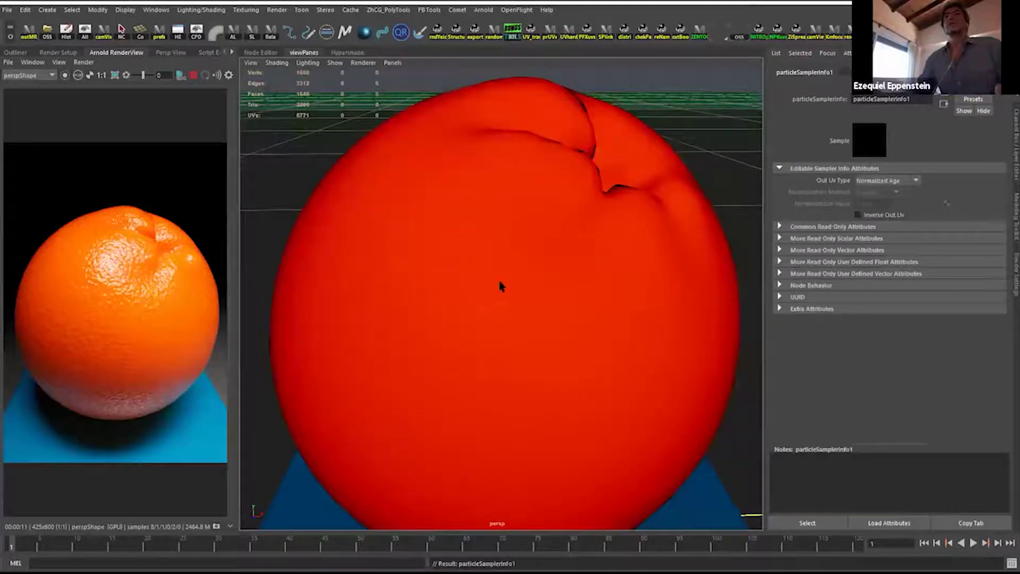
scroll(393, 218, "down", 10)
left_click_drag(476, 246, 467, 218, "alt")
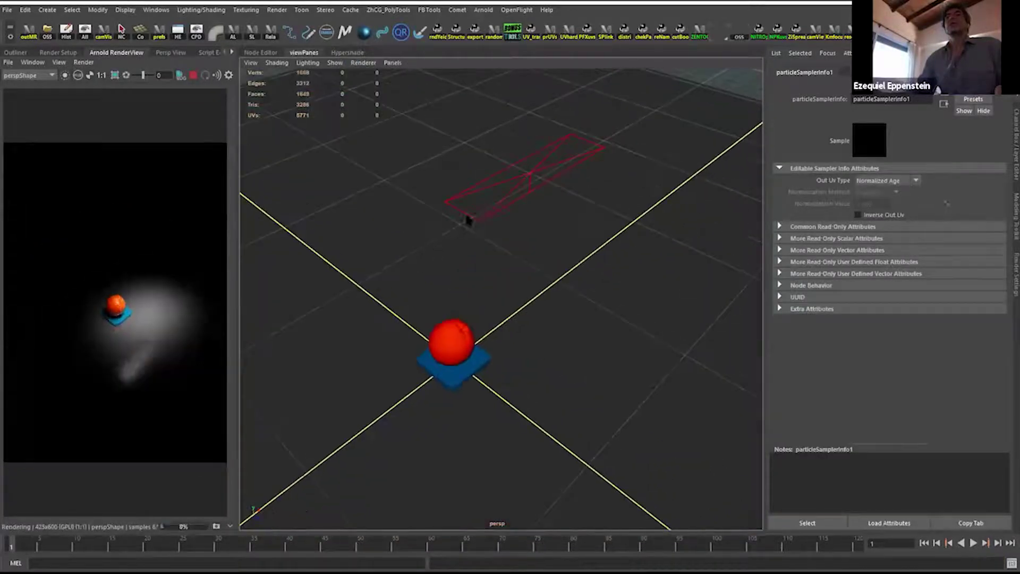
left_click_drag(349, 296, 504, 210, "alt")
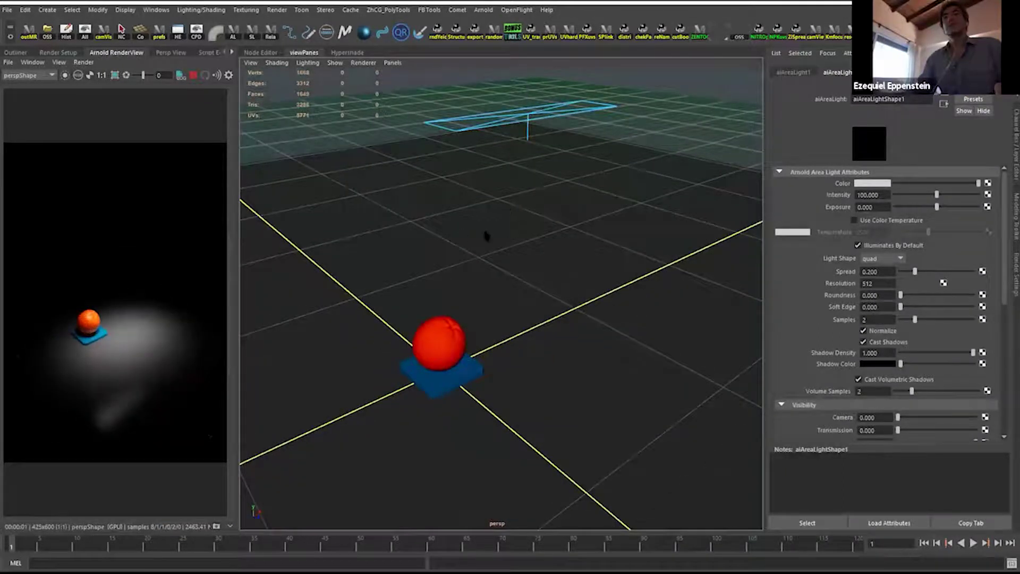
left_click(347, 52)
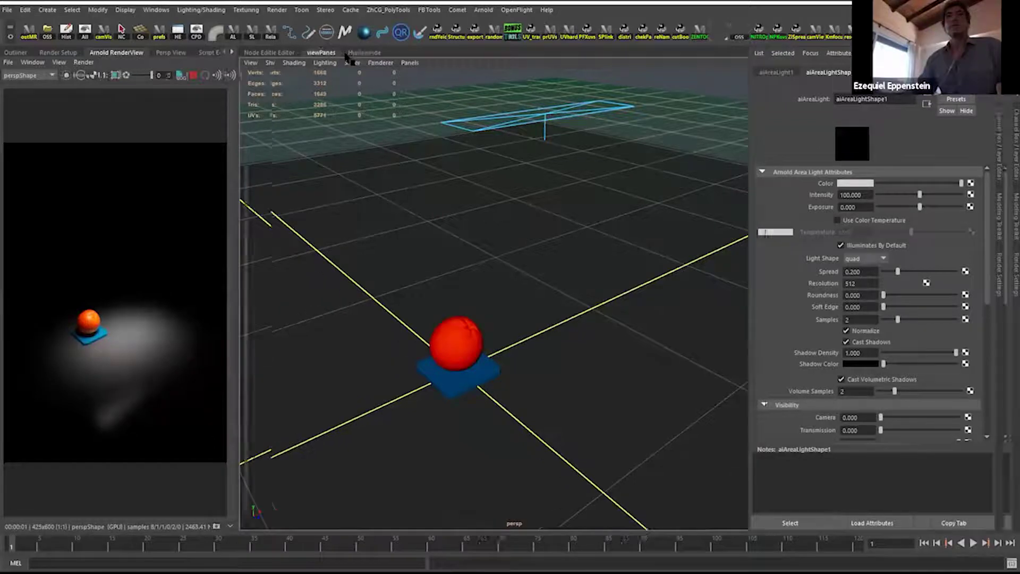
Render the orange from closer in the Arnold RenderView and graph its material network in the Hypershade.
left_click(98, 322)
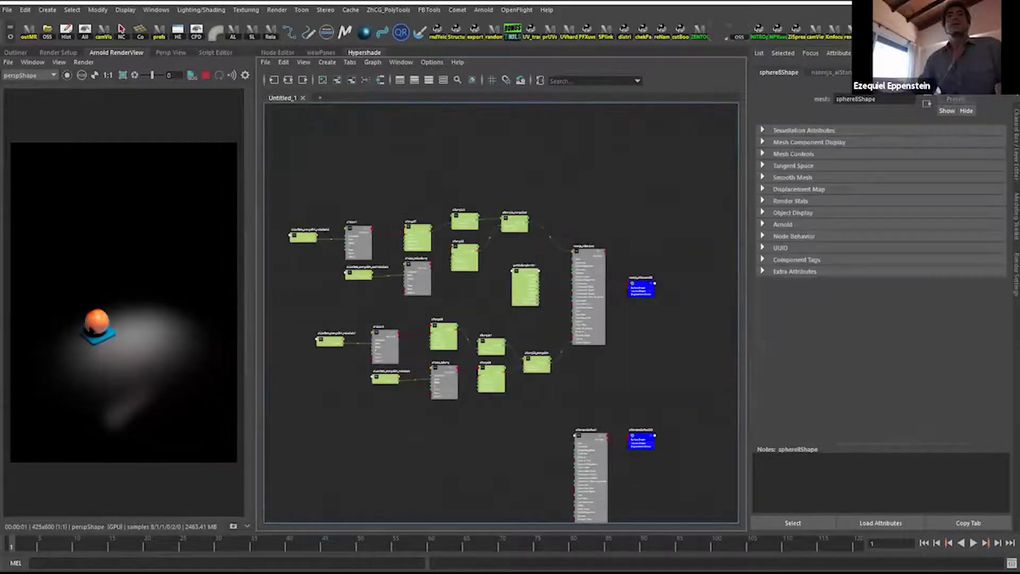
right_click_drag(118, 338, 129, 383, "alt")
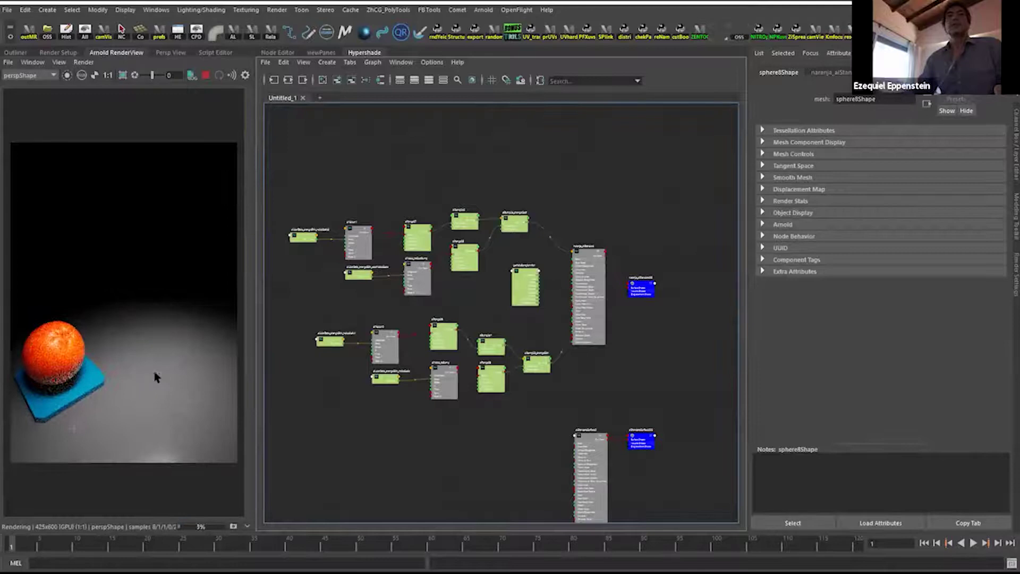
left_click_drag(154, 375, 111, 370, "alt")
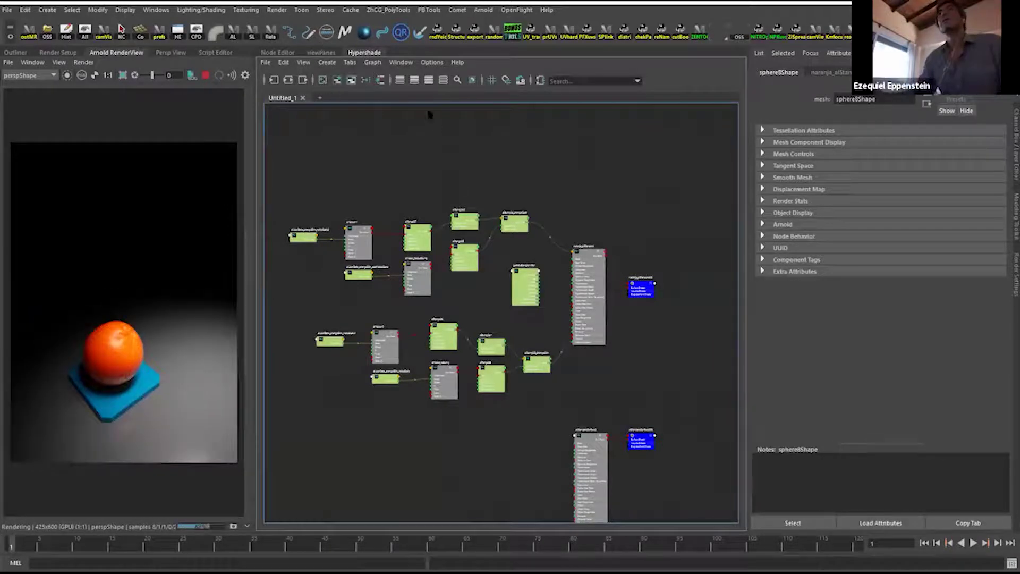
left_click(381, 81)
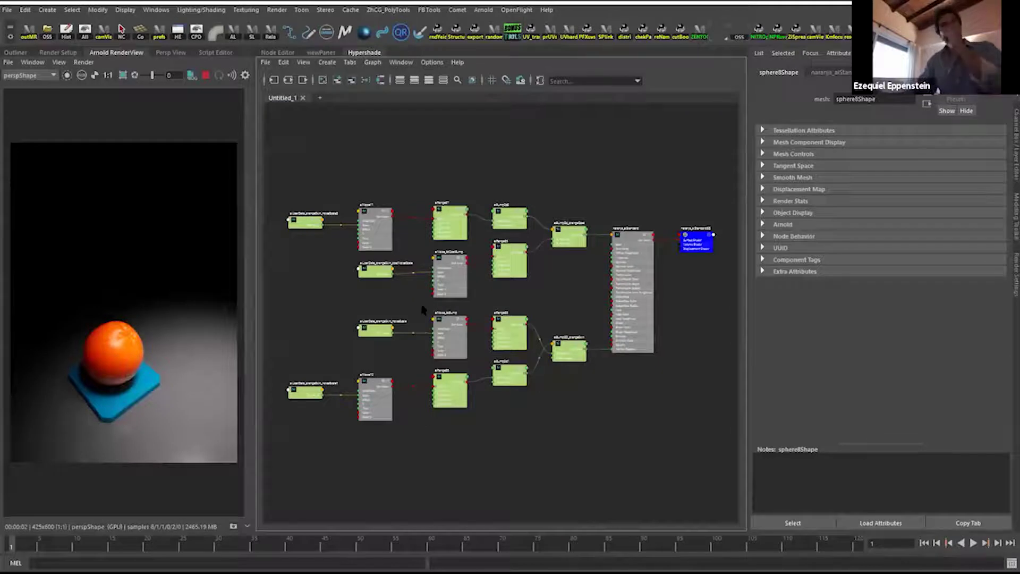
Inspect the naranja_aiStandard material and its bump inputs, and bring the persp view close to the orange's stem area.
left_click(585, 330)
scroll(586, 330, "up", 8)
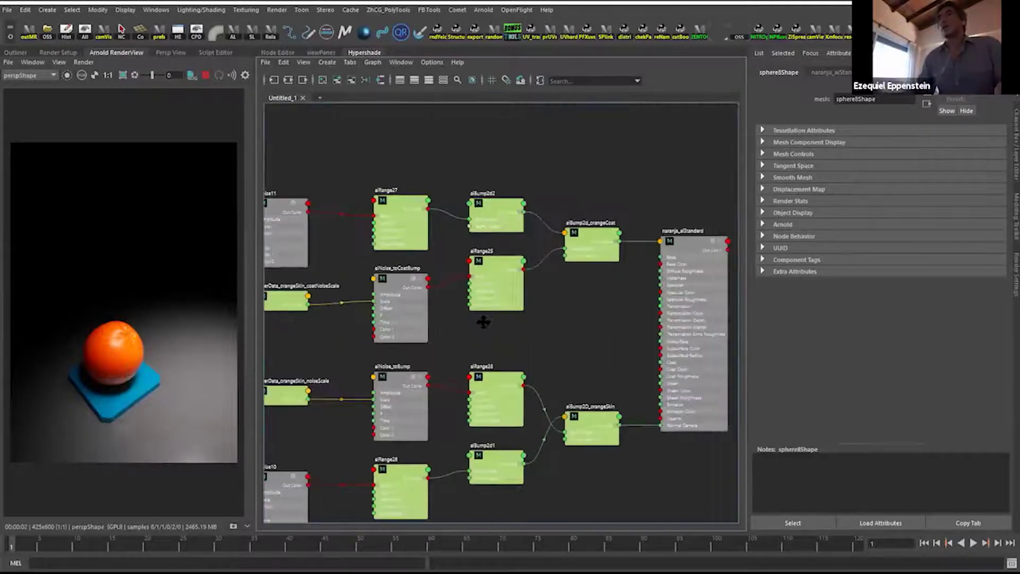
left_click_drag(612, 255, 614, 245)
middle_click_drag(501, 331, 515, 317, "alt")
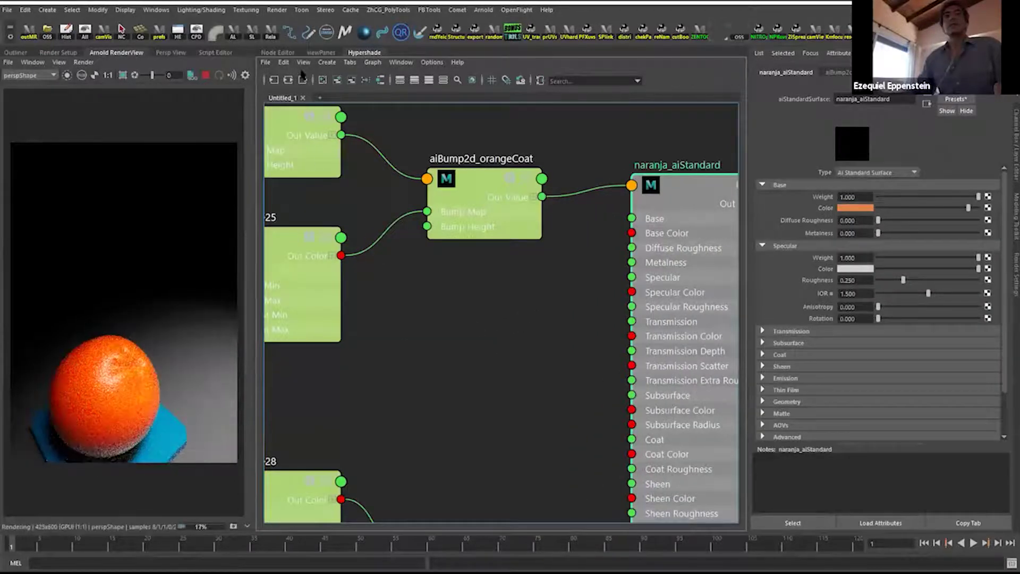
left_click(321, 52)
left_click(250, 63)
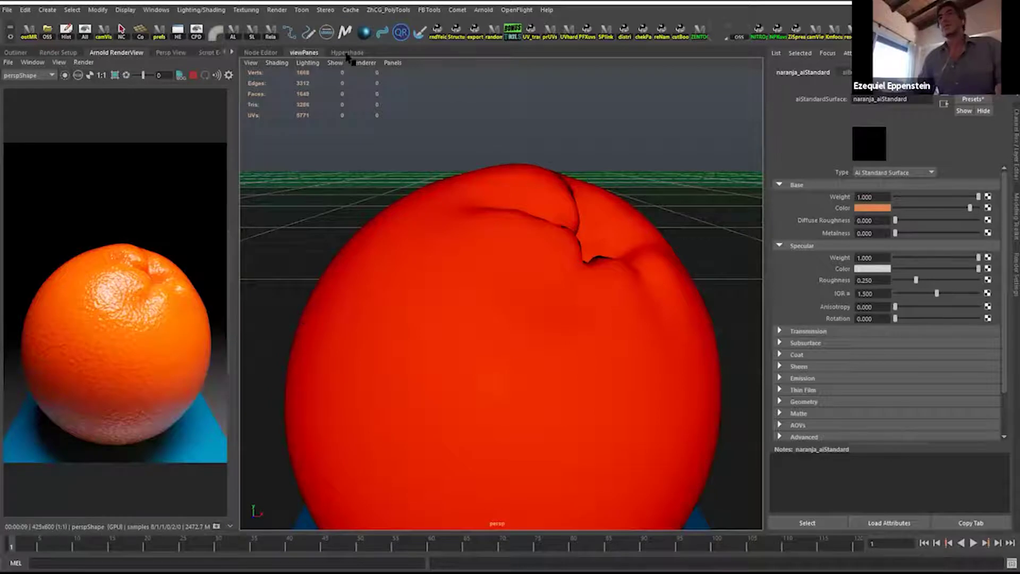
left_click(348, 53)
Create an aiStandardSurface node in the empty graph area below the orange's existing shading network.
scroll(571, 270, "down", 6)
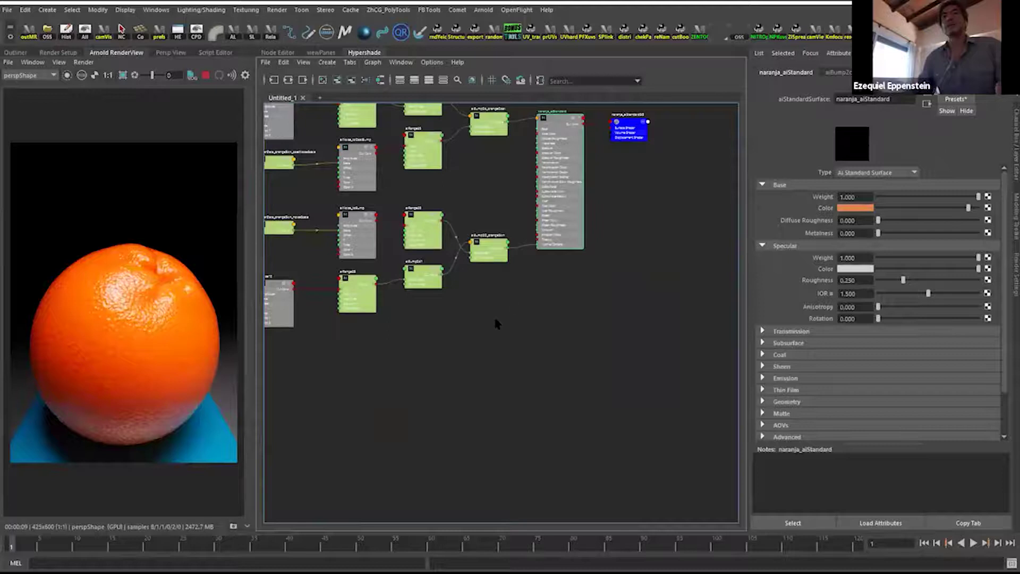
left_click(494, 316)
right_click(513, 300)
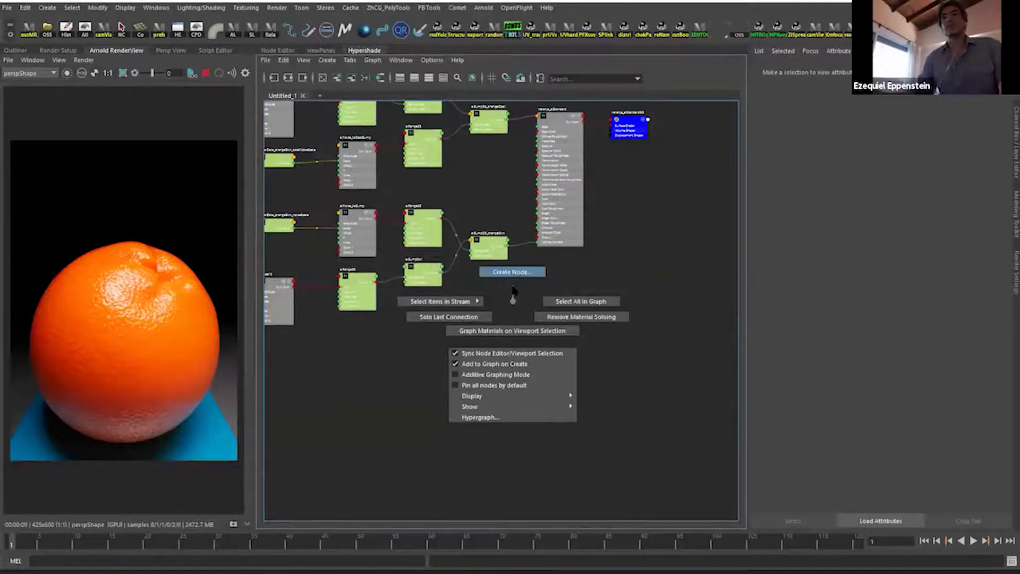
key("Tab")
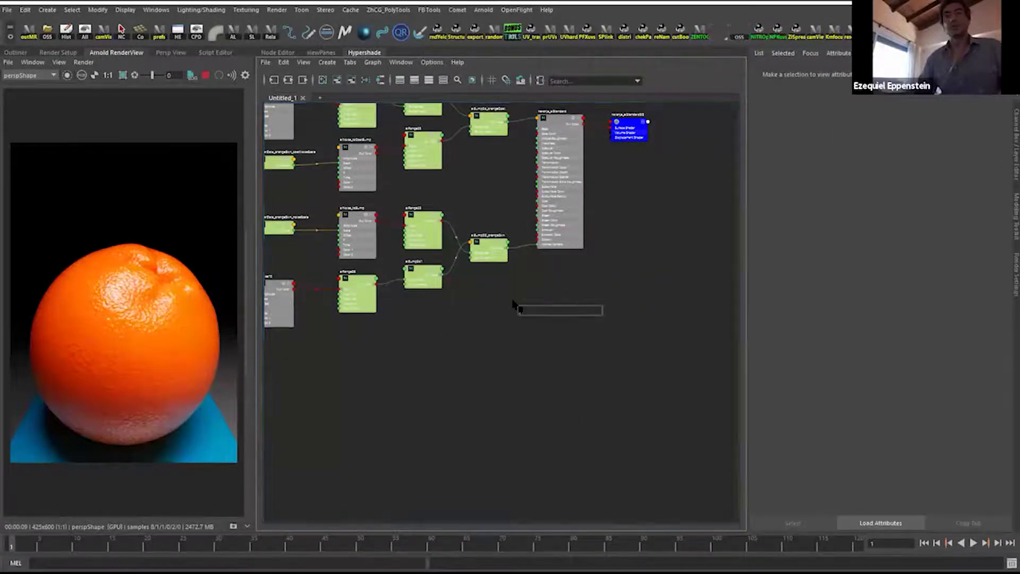
type("ais")
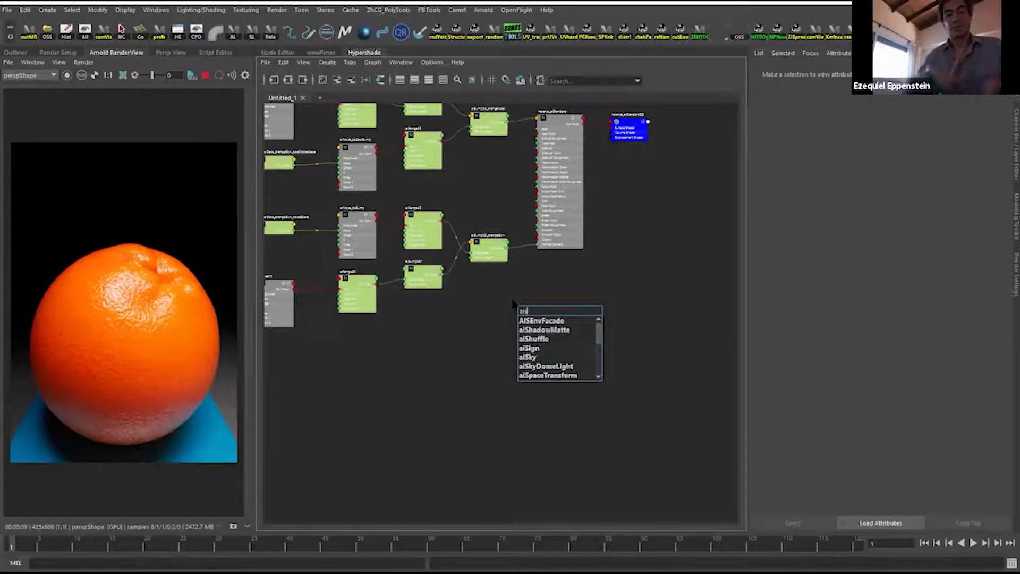
type("tandar")
key("Down")
key("Down")
key("Down")
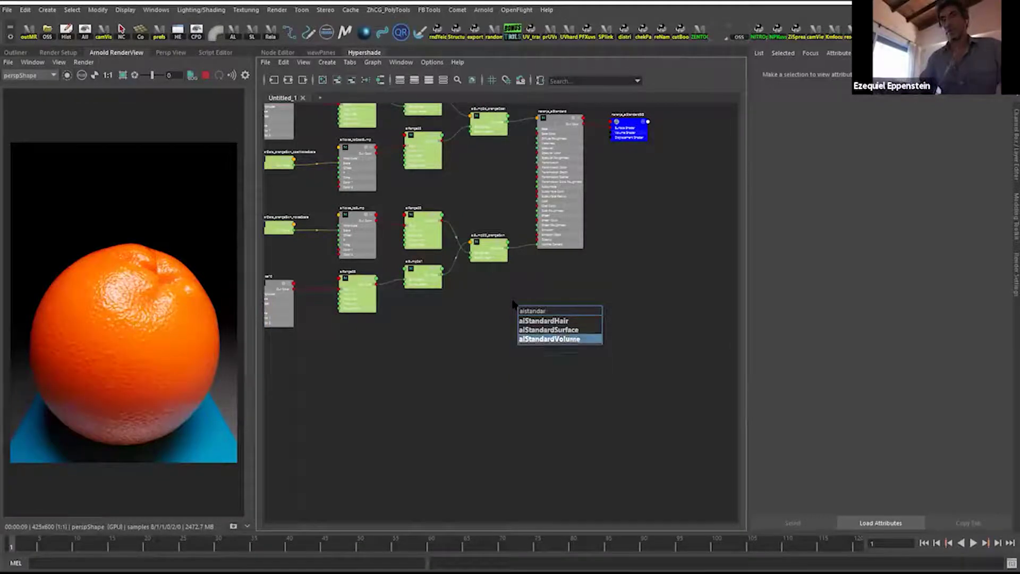
key("Up")
key("Return")
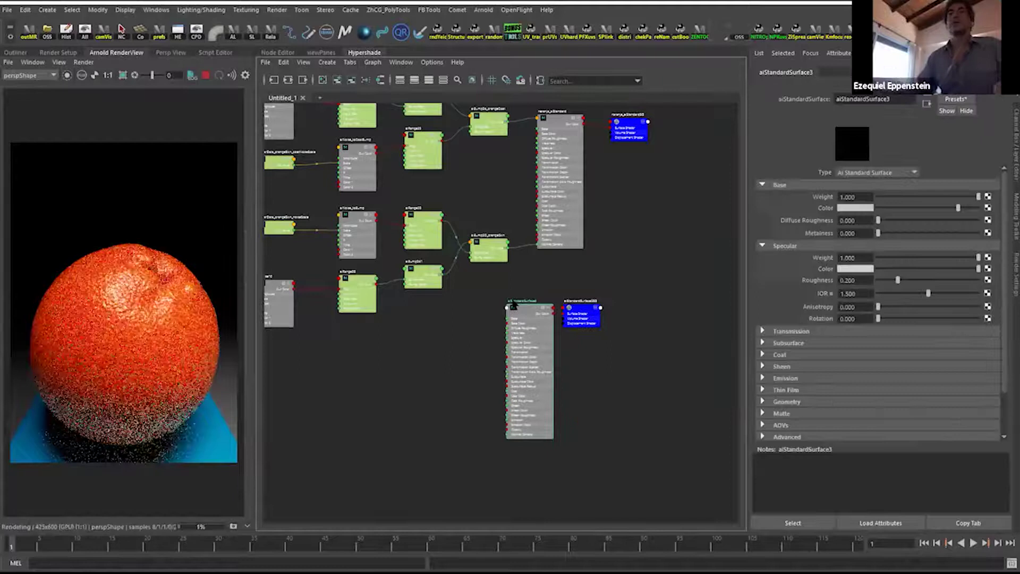
Assign the new aiStandardSurface material to the orange and space its shader and shading group nodes apart in the graph.
left_click(82, 296)
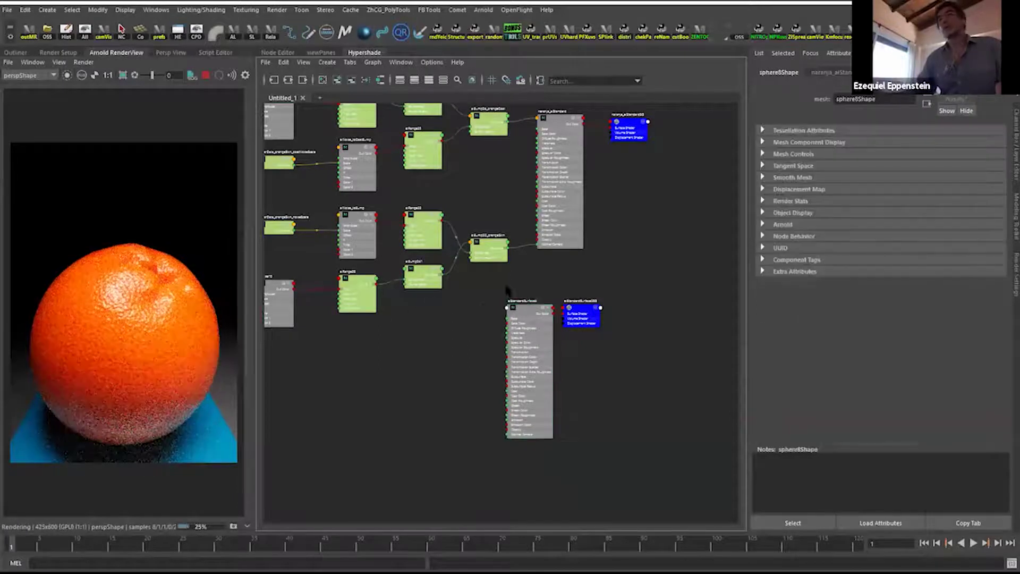
right_click_drag(528, 304, 563, 313)
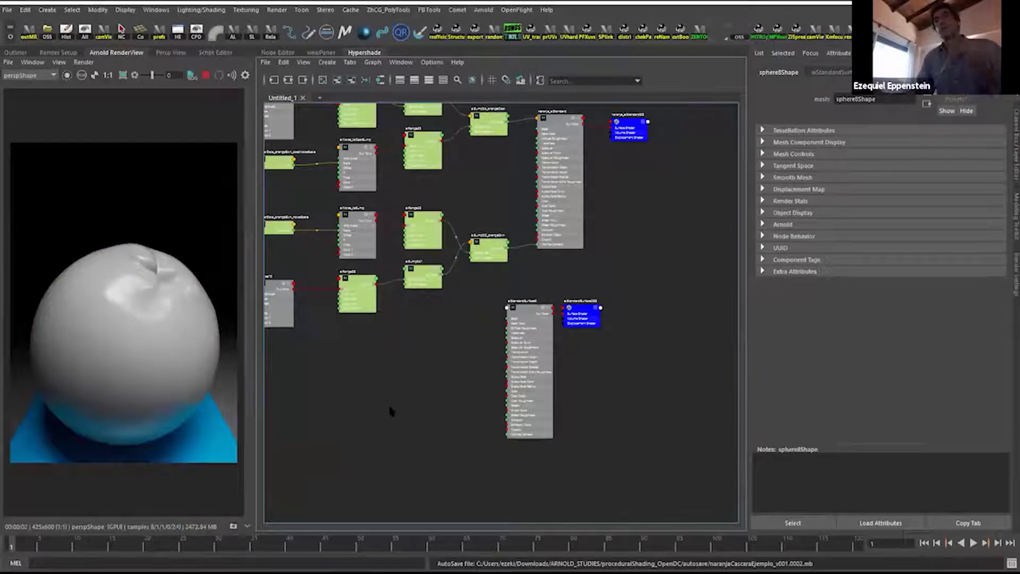
right_click_drag(401, 388, 531, 372, "alt")
left_click(571, 325)
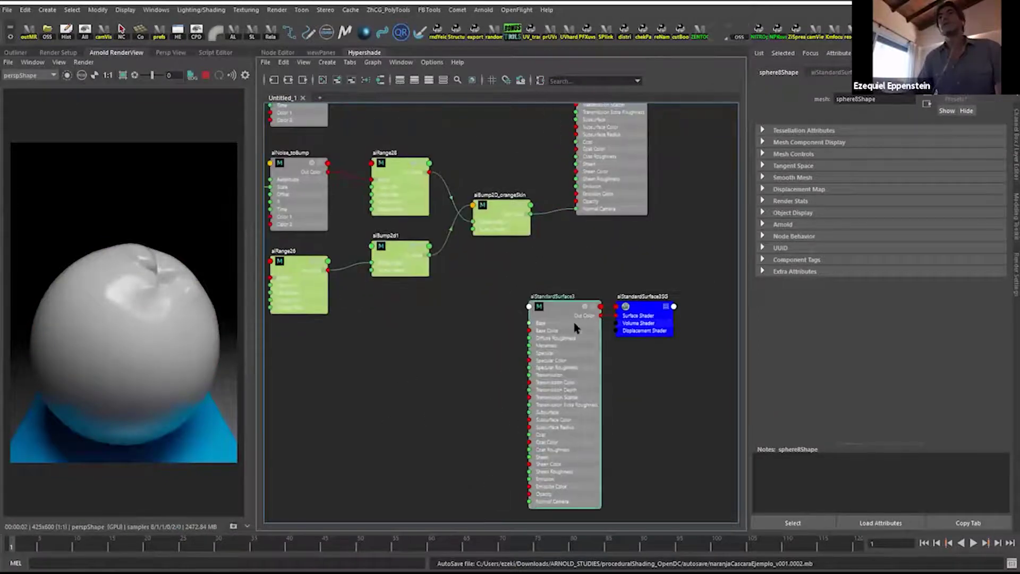
left_click_drag(561, 326, 562, 352)
middle_click_drag(398, 368, 382, 384, "alt")
left_click_drag(626, 305, 654, 322)
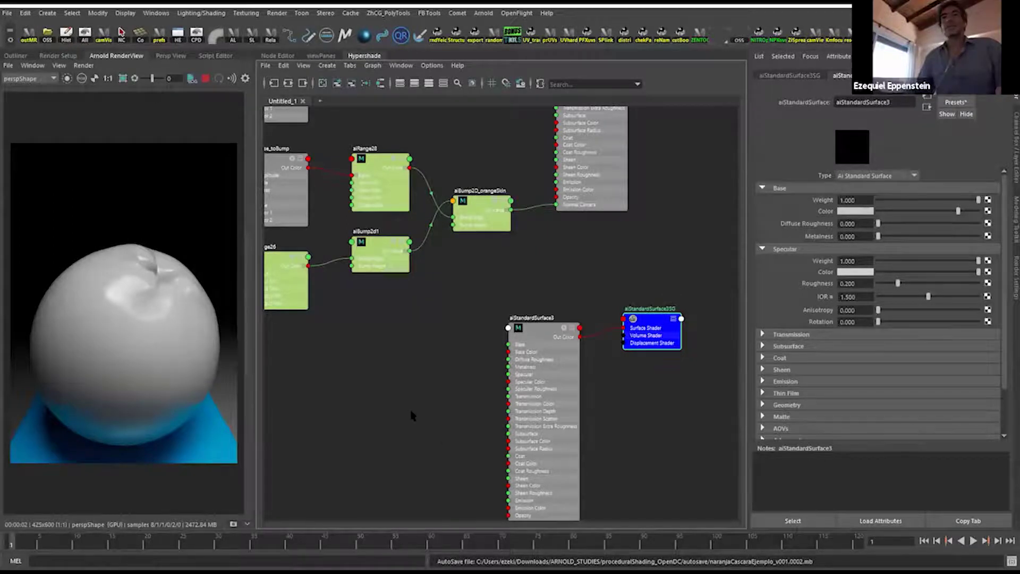
middle_click_drag(413, 416, 523, 368, "alt")
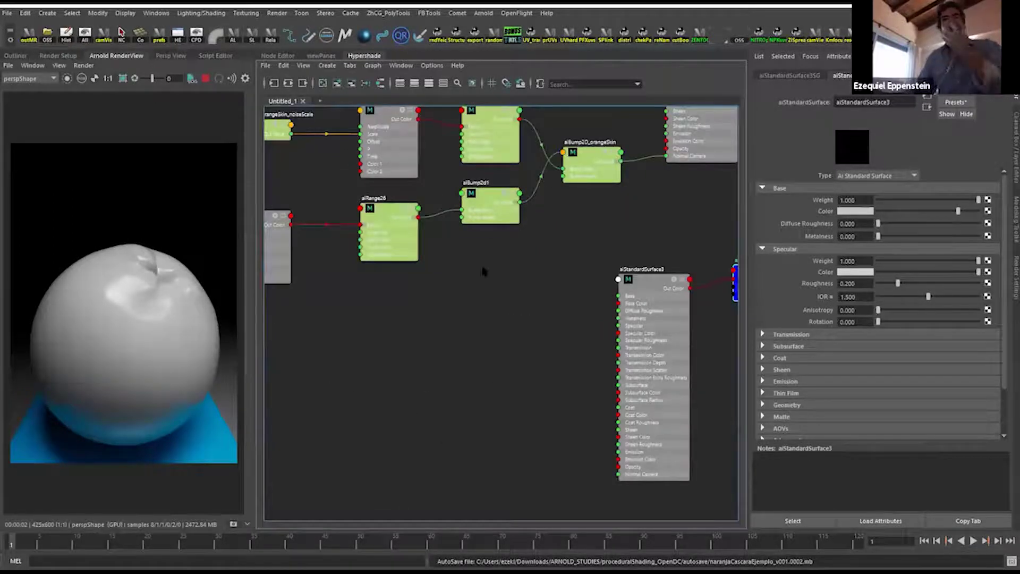
middle_click_drag(544, 322, 525, 331, "alt")
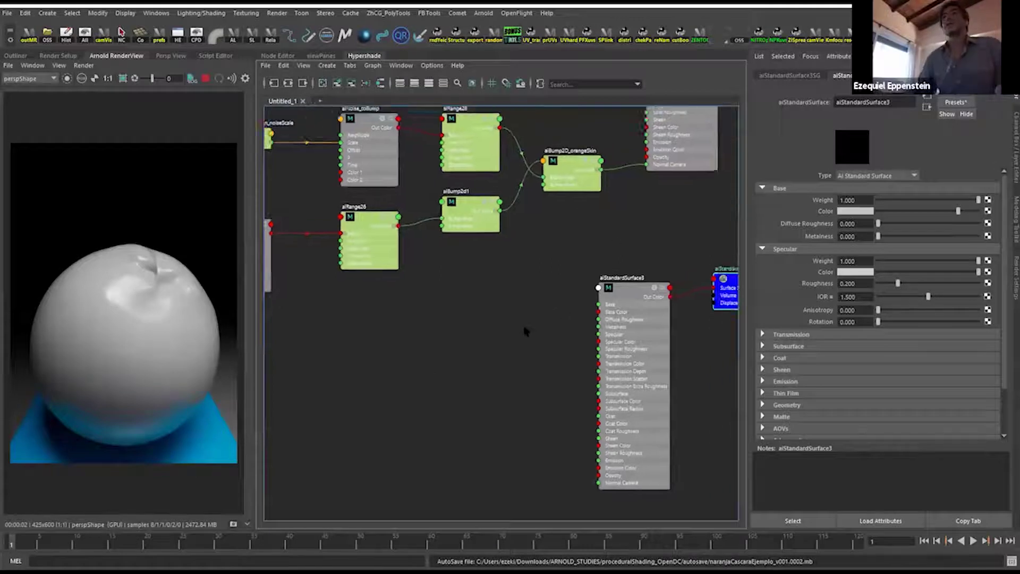
left_click_drag(627, 321, 622, 341)
scroll(534, 335, "up", 2)
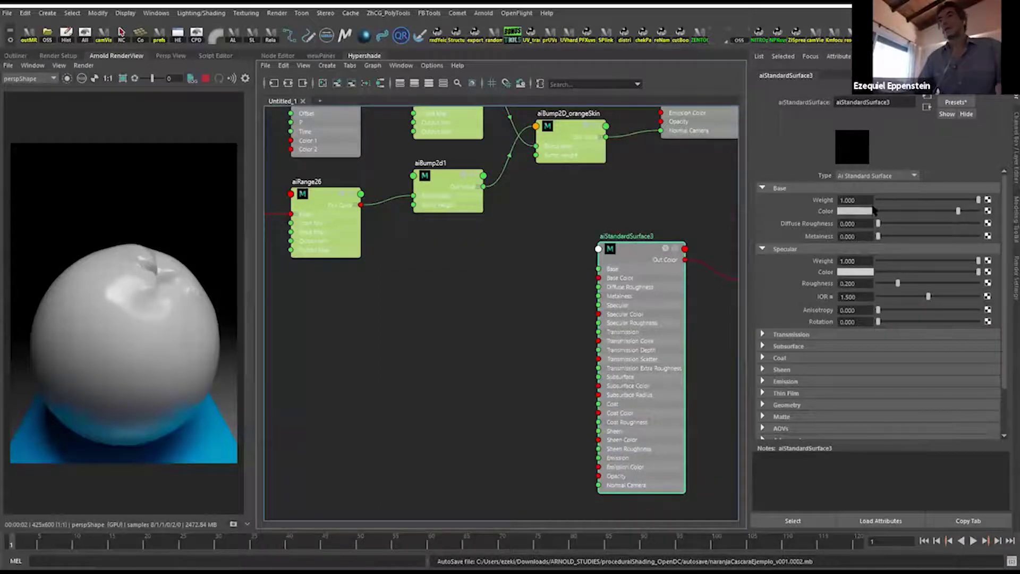
Set the base colour of aiStandardSurface3 to a dark grey with value 0.134.
left_click(846, 213)
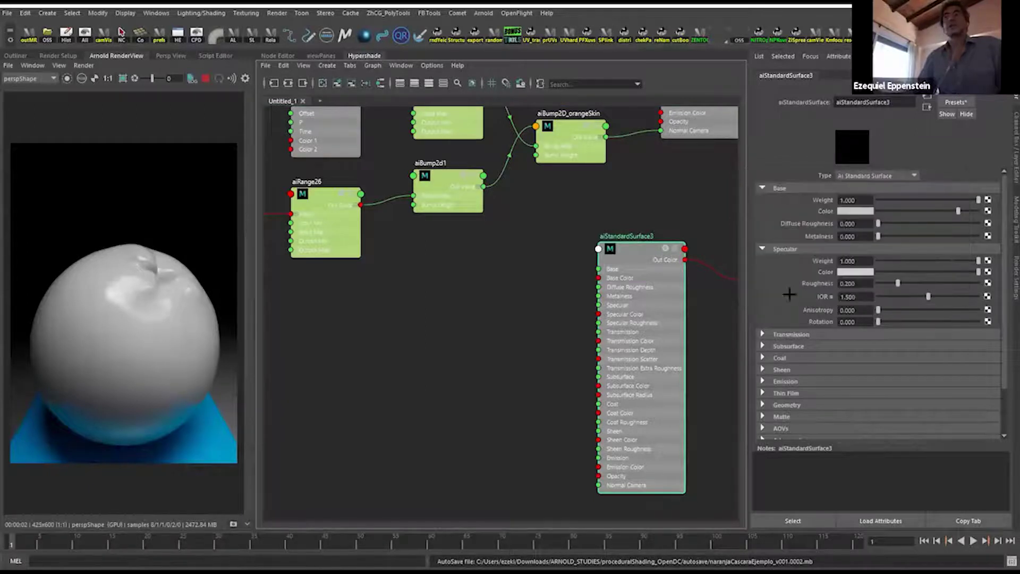
left_click(849, 215)
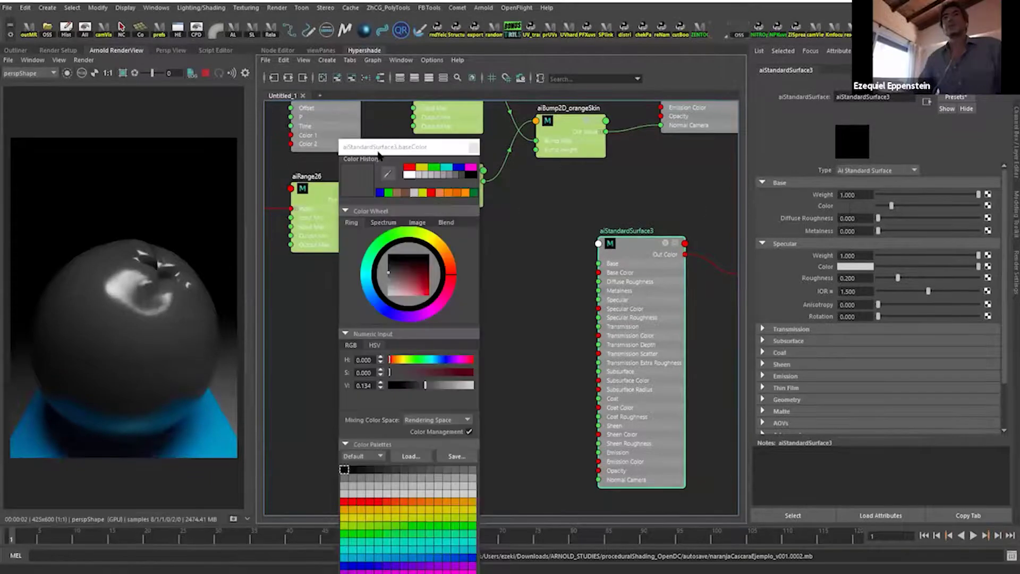
left_click_drag(377, 147, 499, 110)
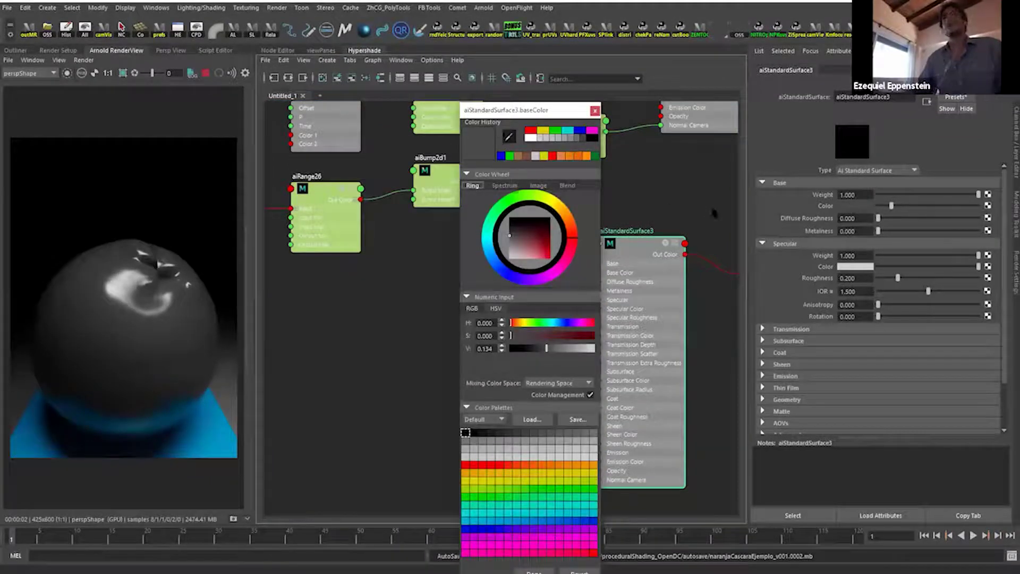
left_click(594, 112)
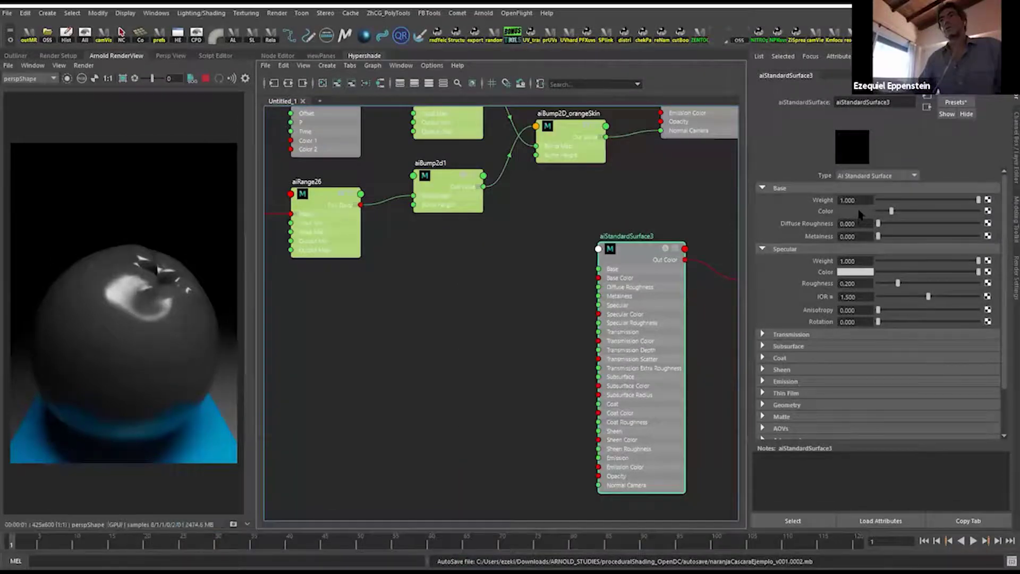
Sample a bright orange (H 17.065, S 0.968, V 1.876) as the base colour of aiStandardSurface3, and lower its brightness slightly.
left_click(858, 212)
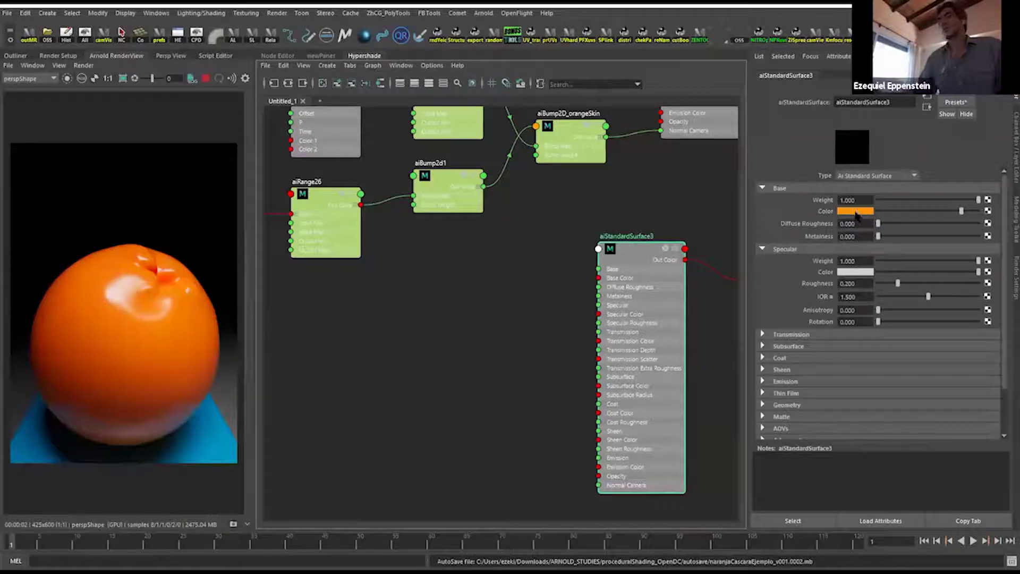
left_click(852, 213)
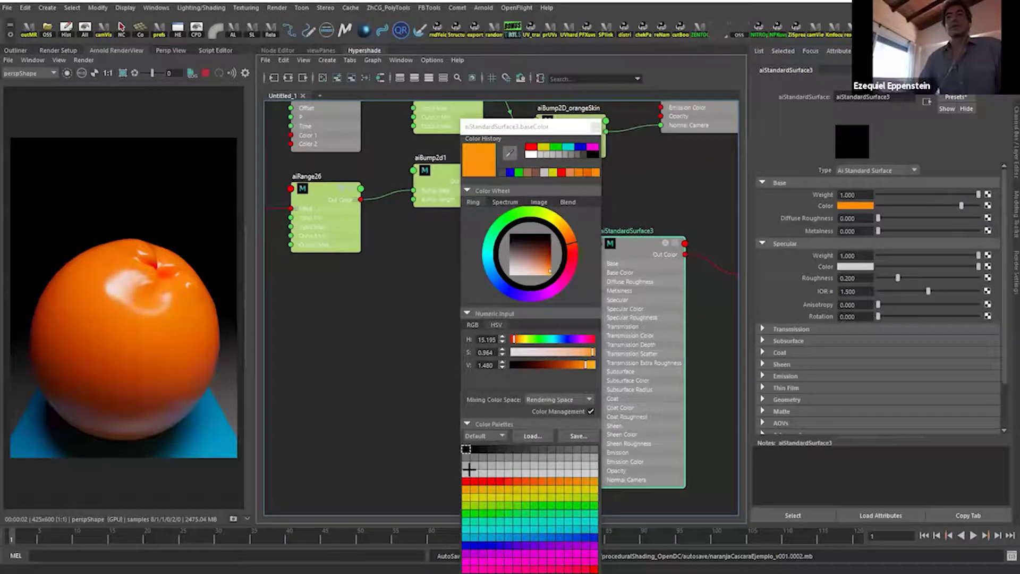
left_click(509, 153)
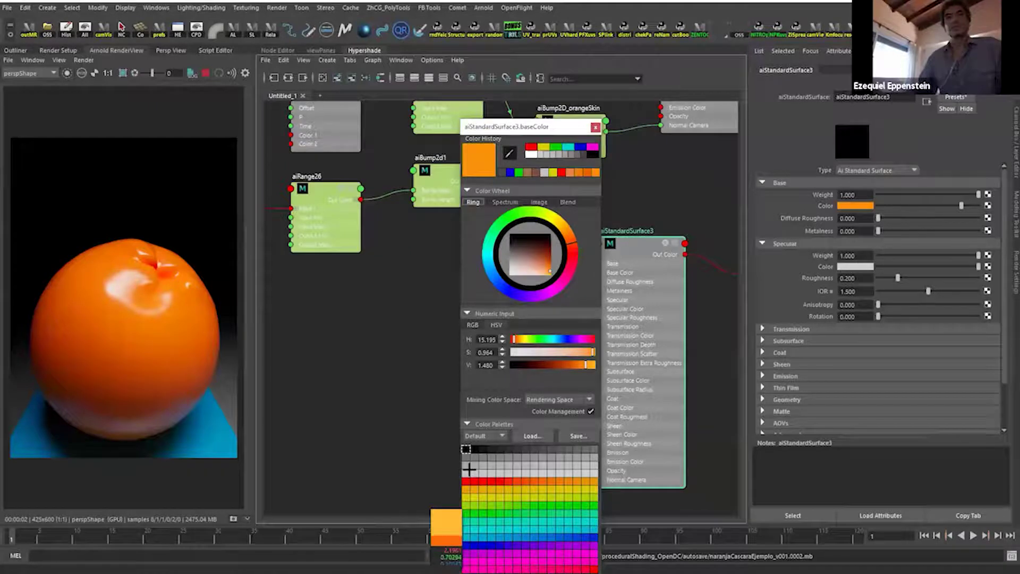
left_click(468, 468)
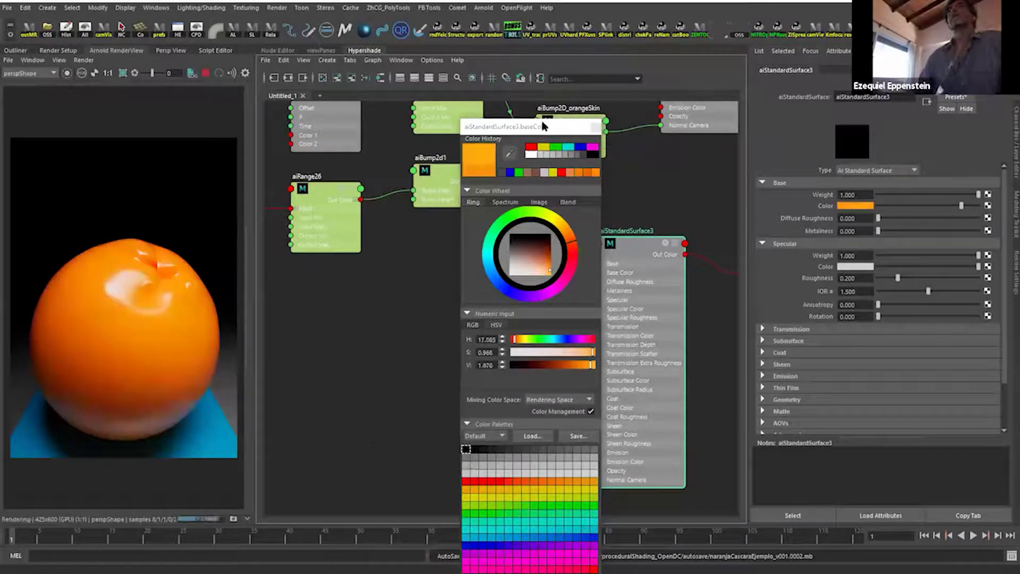
left_click_drag(596, 130, 639, 133)
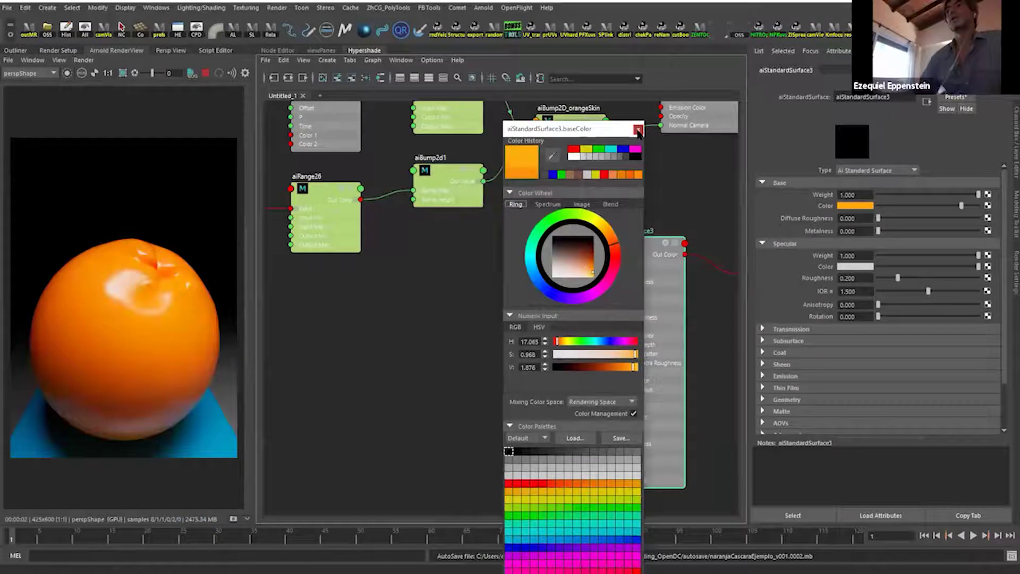
left_click(638, 130)
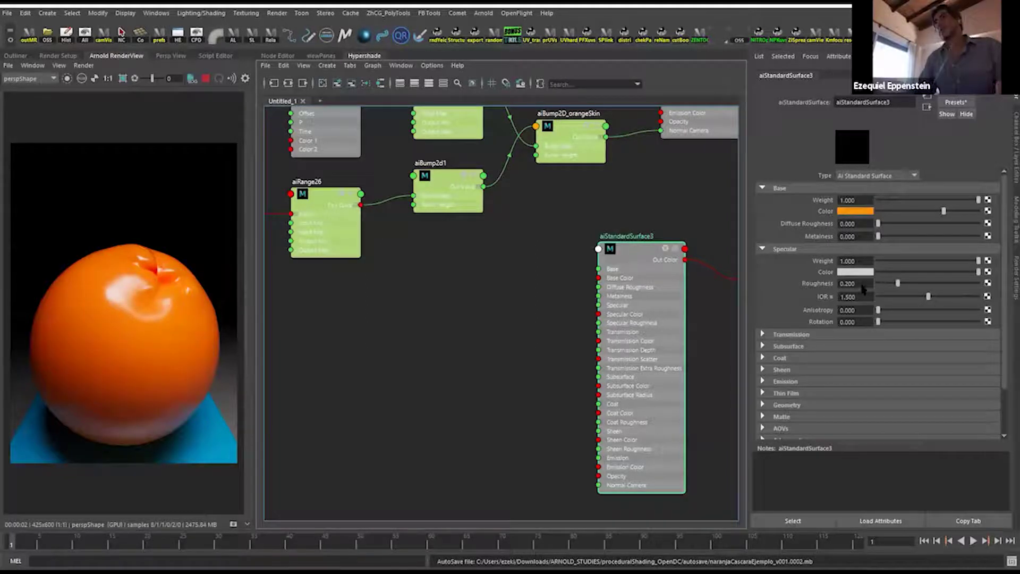
Set the specular roughness of aiStandardSurface3 to 0.25.
left_click_drag(851, 283, 874, 284)
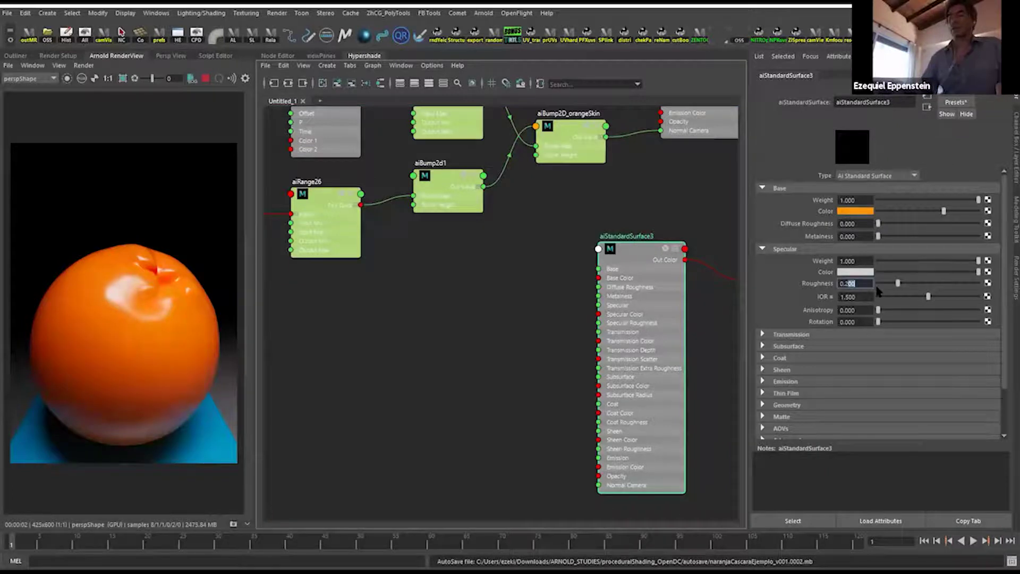
type("5")
key("Return")
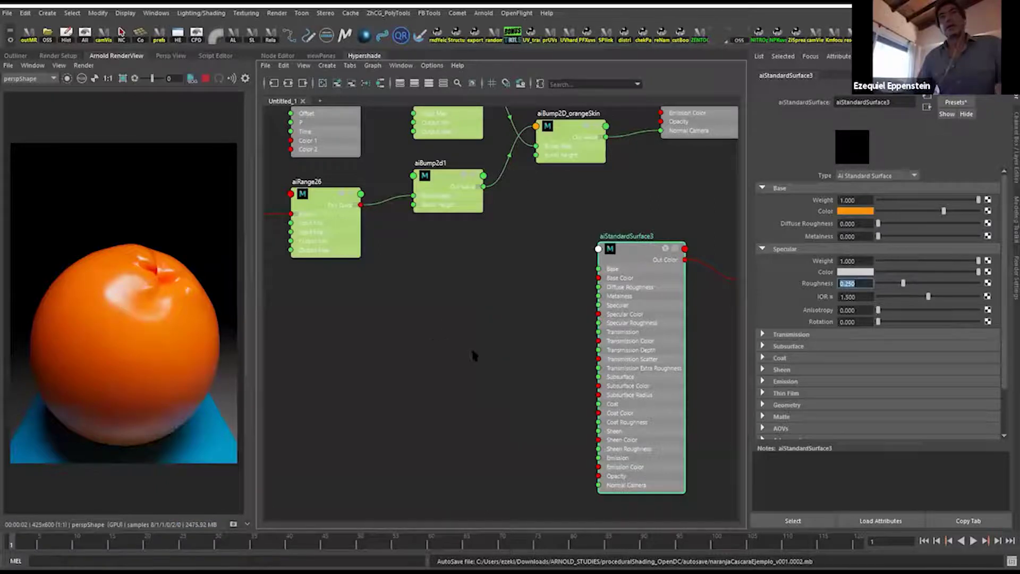
Review the image output, Arnold camera sampling and adaptive sampling values in the render settings.
scroll(492, 318, "down", 2)
middle_click_drag(491, 319, 530, 319, "alt")
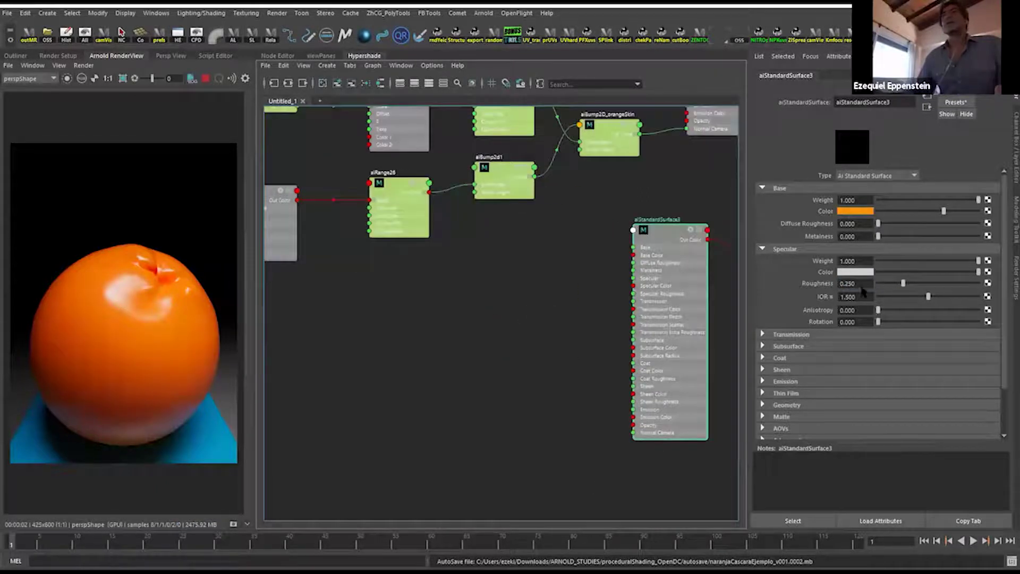
left_click(1013, 271)
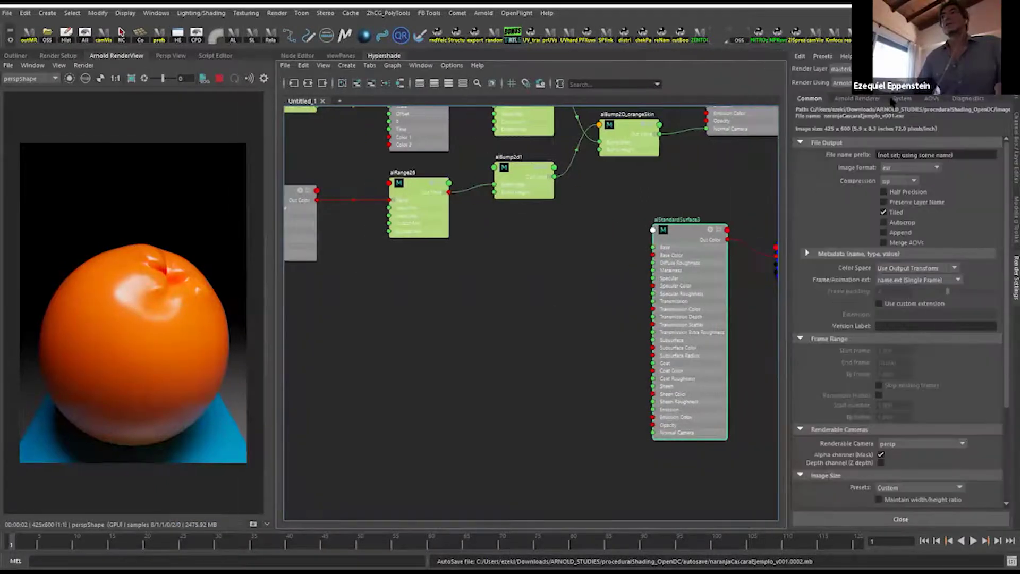
left_click(900, 99)
left_click(856, 99)
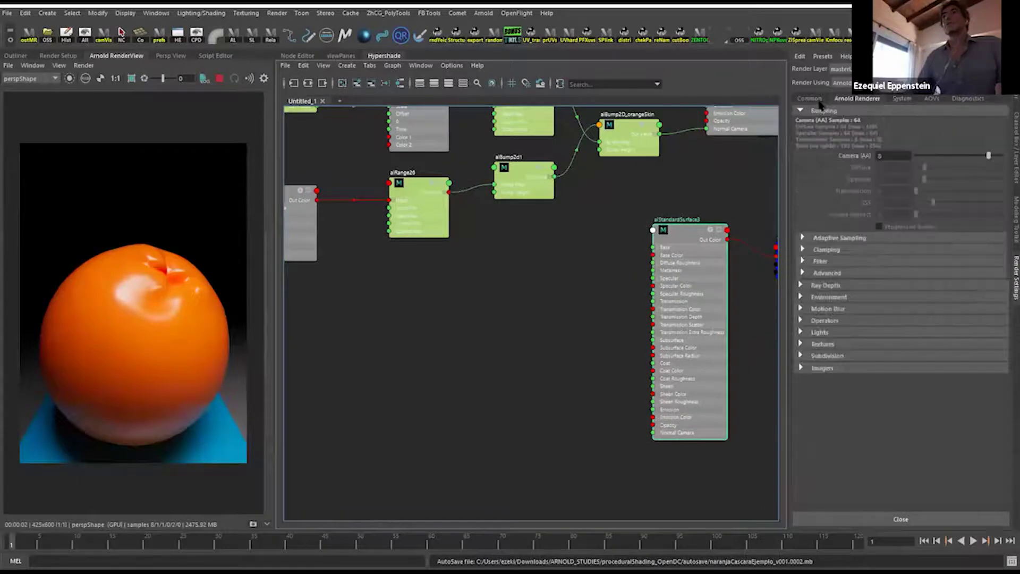
left_click(822, 238)
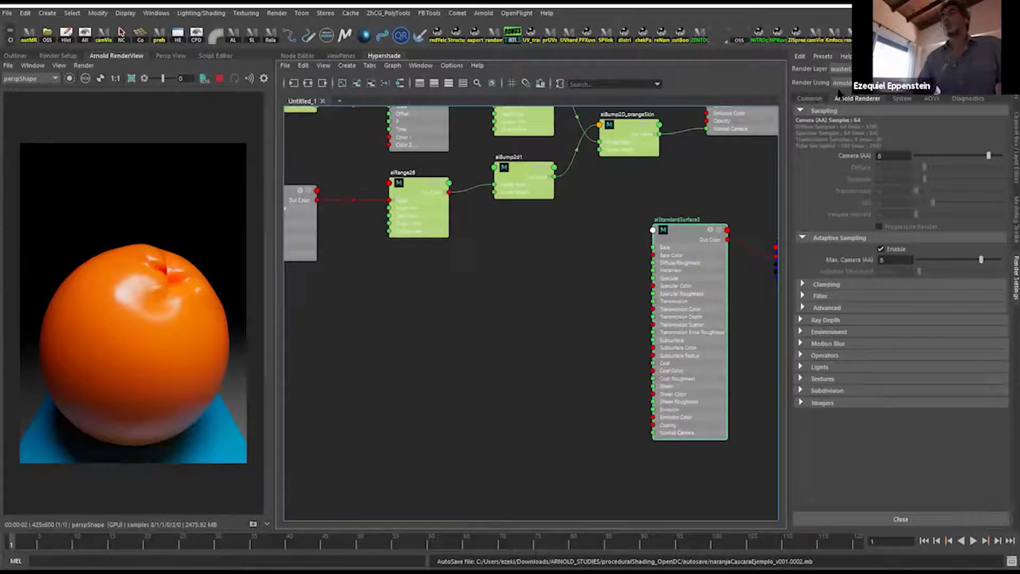
left_click(811, 99)
middle_click_drag(622, 312, 594, 311, "alt")
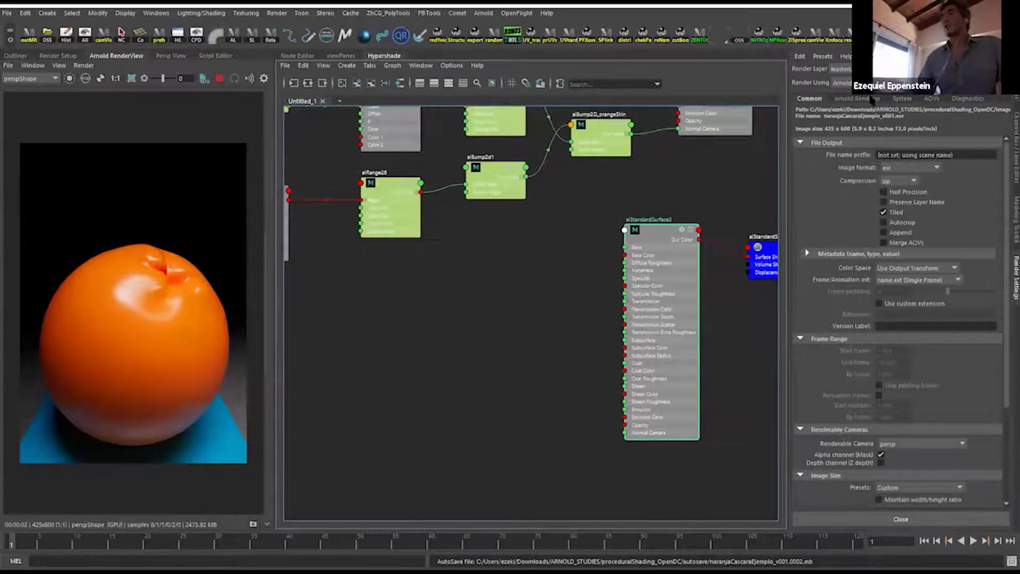
left_click(872, 99)
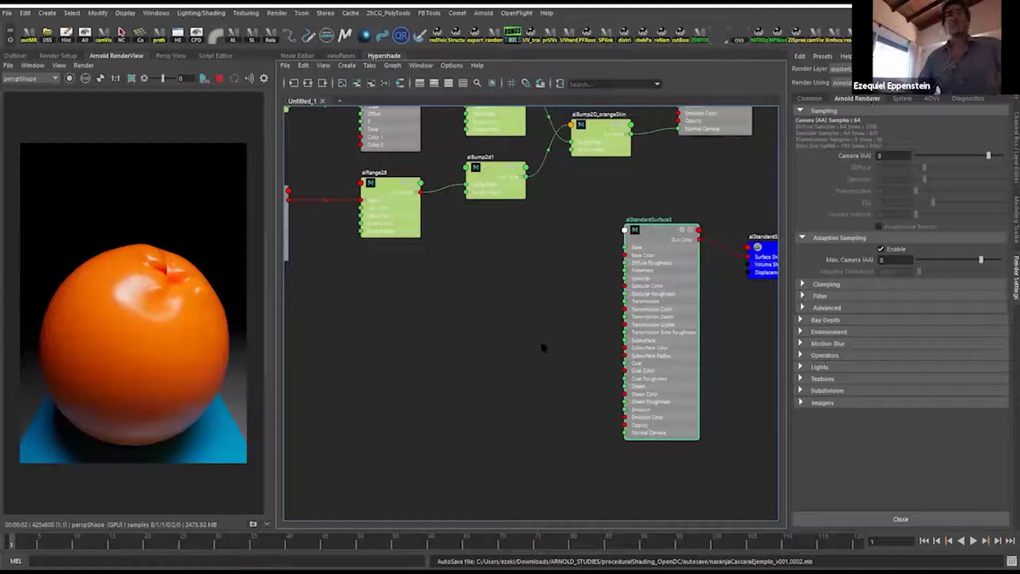
Create an aiNoise node in the empty graph area beside aiStandardSurface3.
scroll(505, 319, "up", 1)
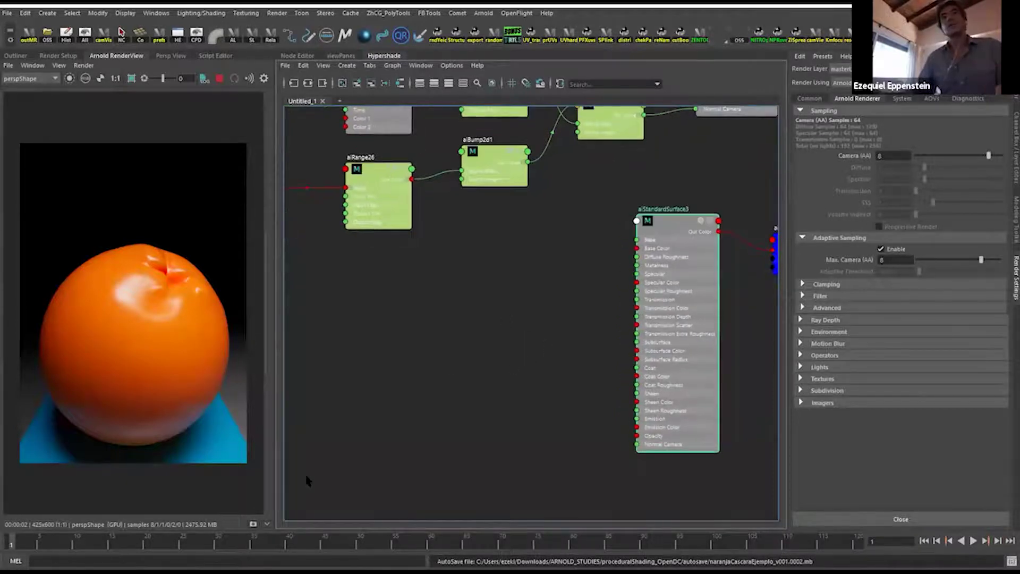
middle_click_drag(460, 382, 521, 314, "alt")
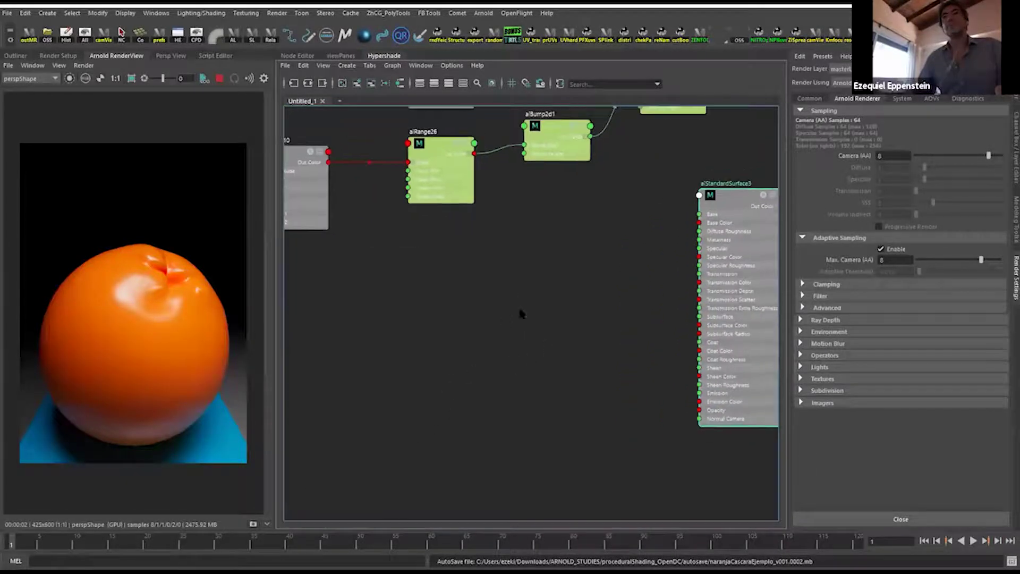
key("Tab")
type("ai")
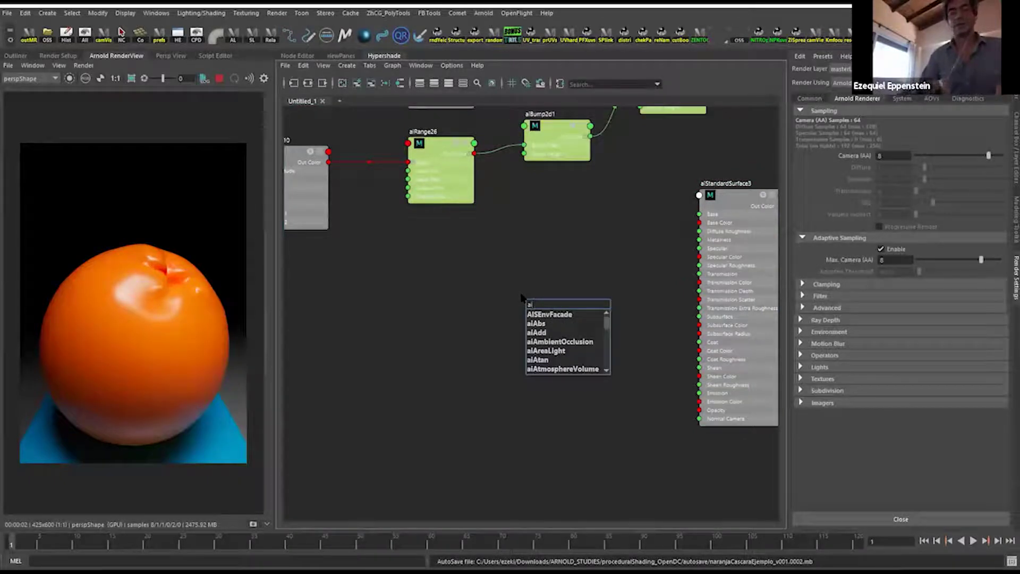
type("noise")
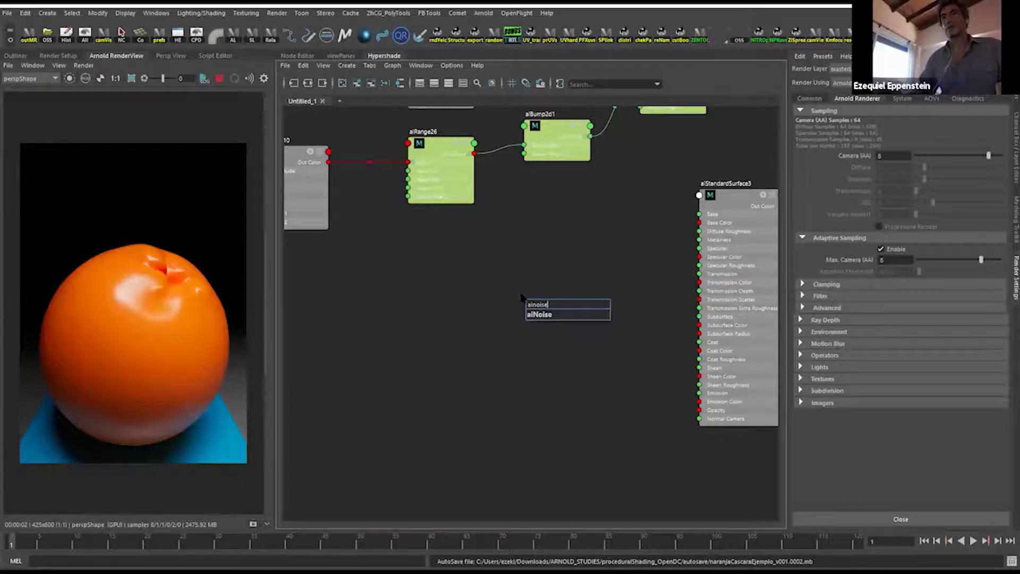
key("Return")
Arrange the new aiNoise node and aiStandardSurface3 side by side in the graph with space between them.
scroll(520, 307, "up", 1)
left_click_drag(563, 315, 534, 325)
middle_click_drag(631, 367, 560, 320, "alt")
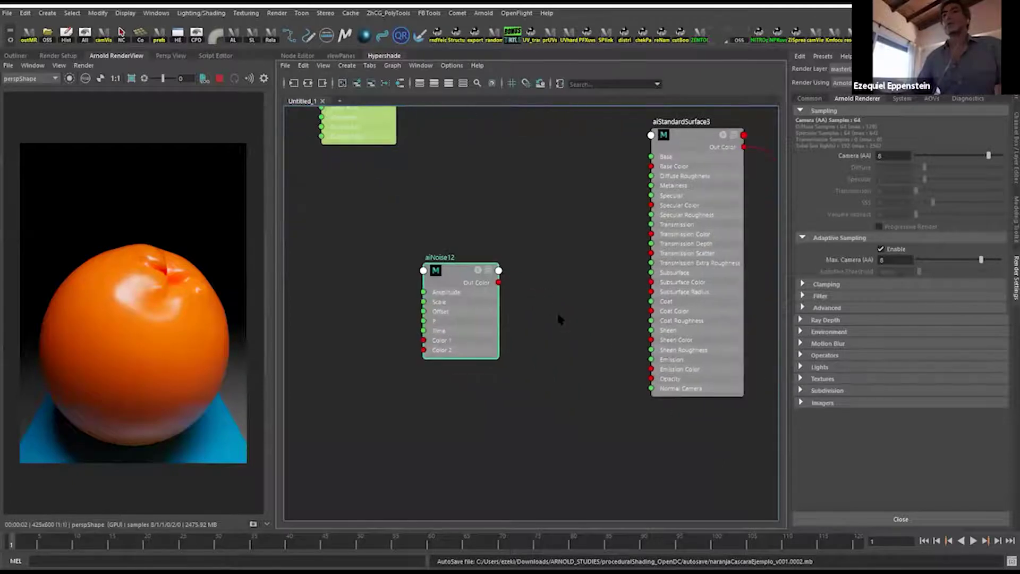
left_click(685, 271)
left_click_drag(485, 321, 476, 349)
left_click_drag(662, 346, 655, 363)
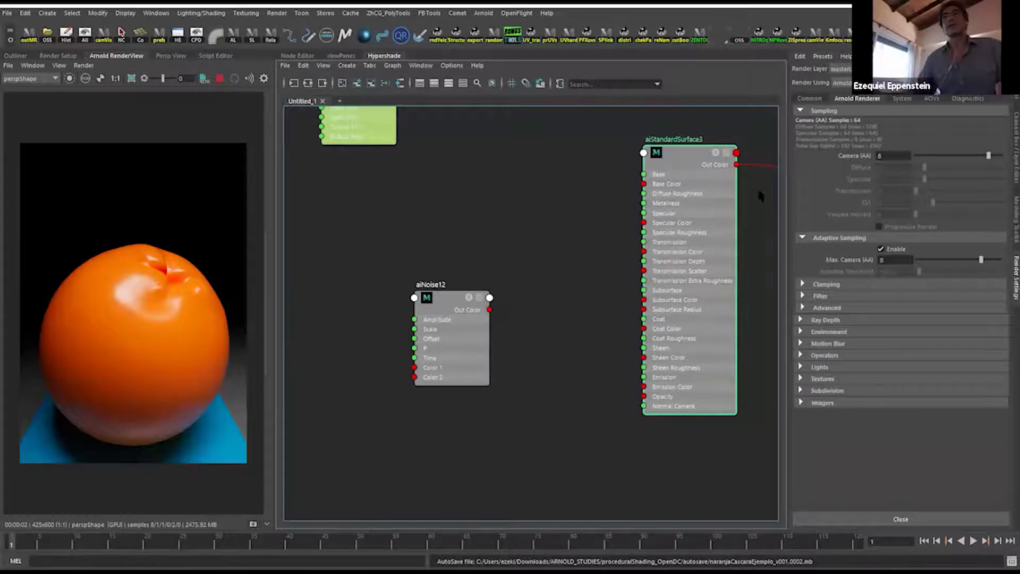
Show the geometry attributes of aiStandardSurface3 and connect aiNoise12 to its Bump Mapping.
key("ctrl+a")
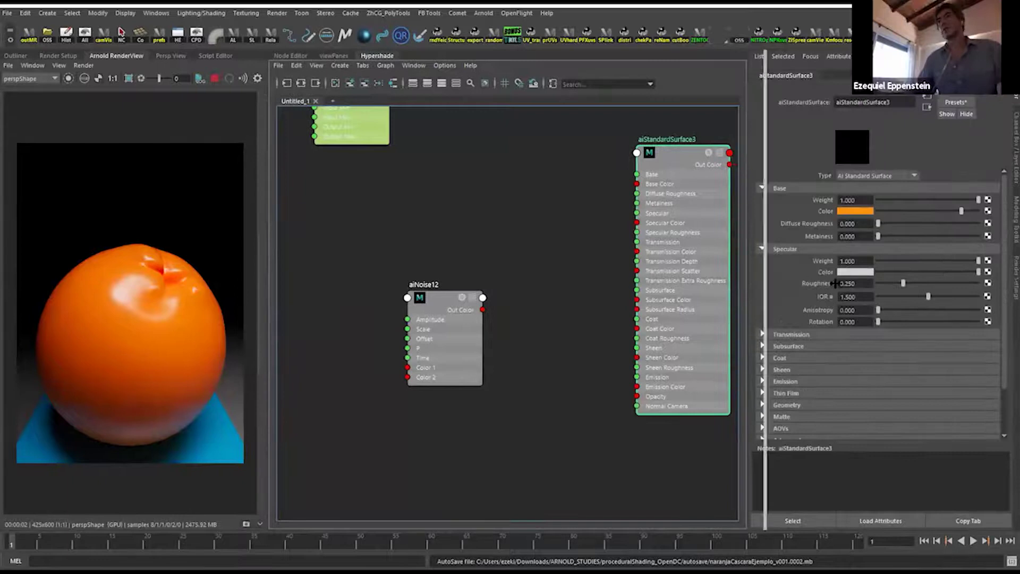
scroll(851, 410, "down", 3)
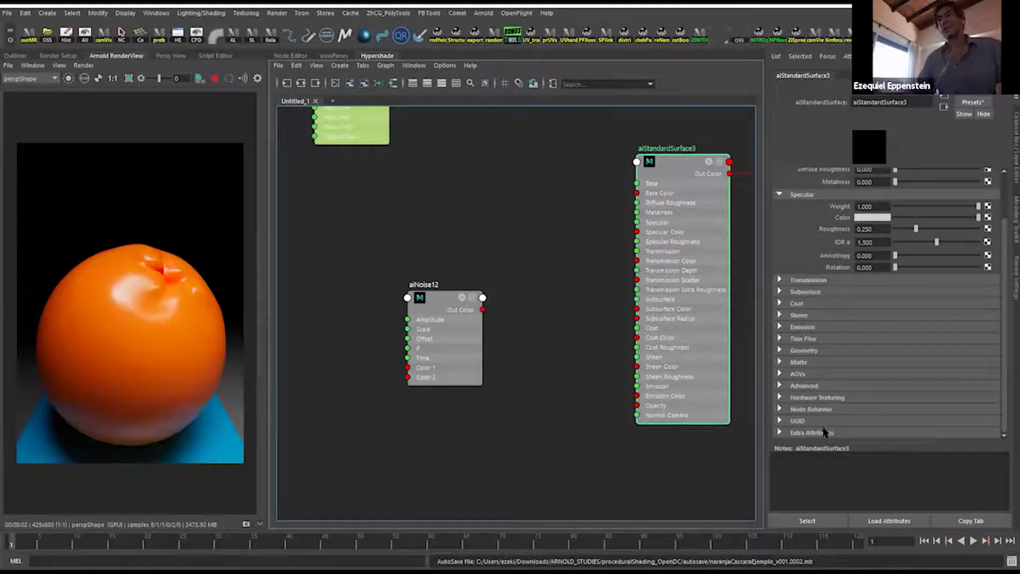
scroll(827, 432, "up", 2)
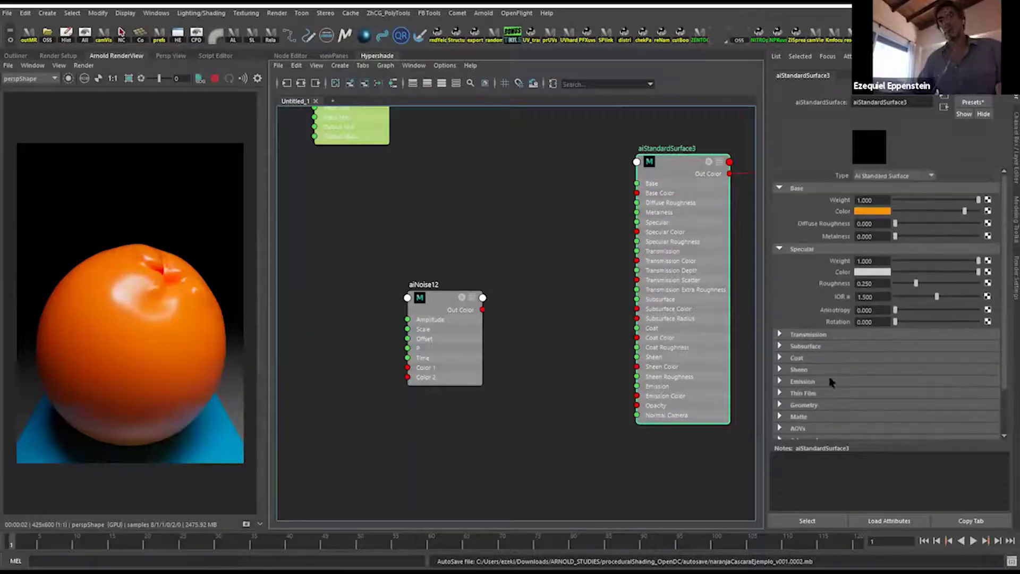
scroll(826, 392, "down", 2)
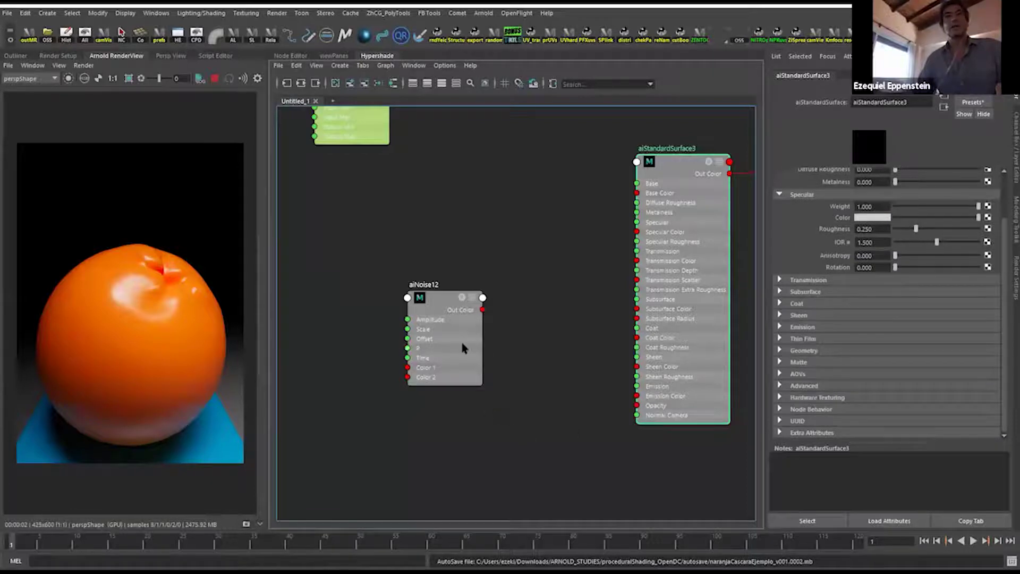
left_click_drag(462, 346, 464, 358)
left_click(673, 328)
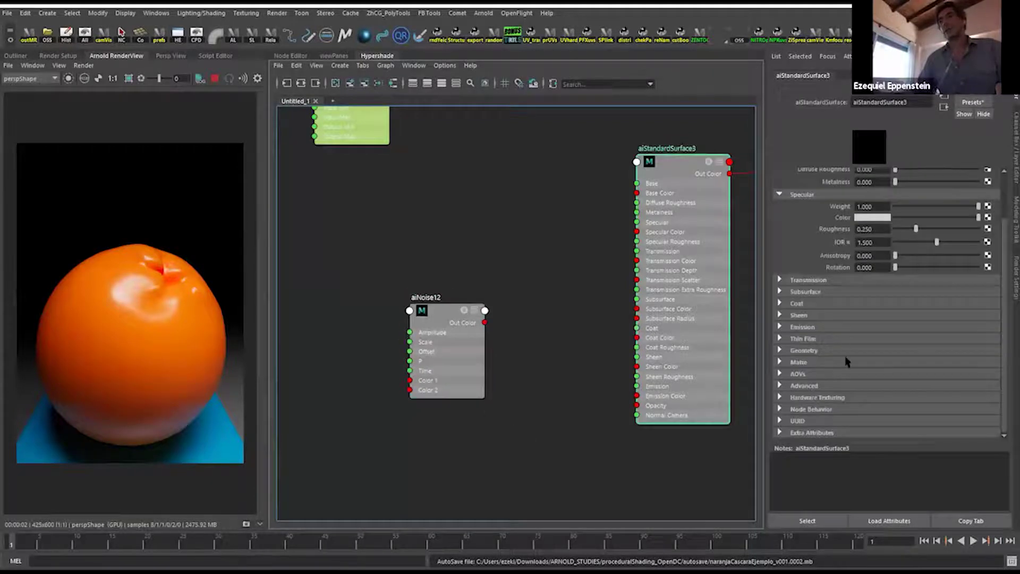
left_click(815, 351)
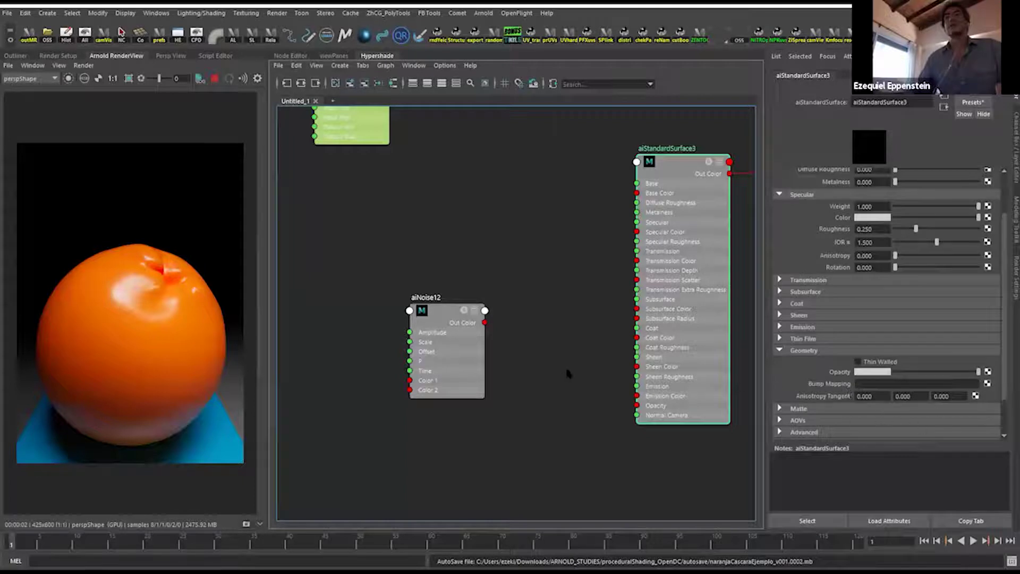
middle_click_drag(543, 377, 568, 347, "alt")
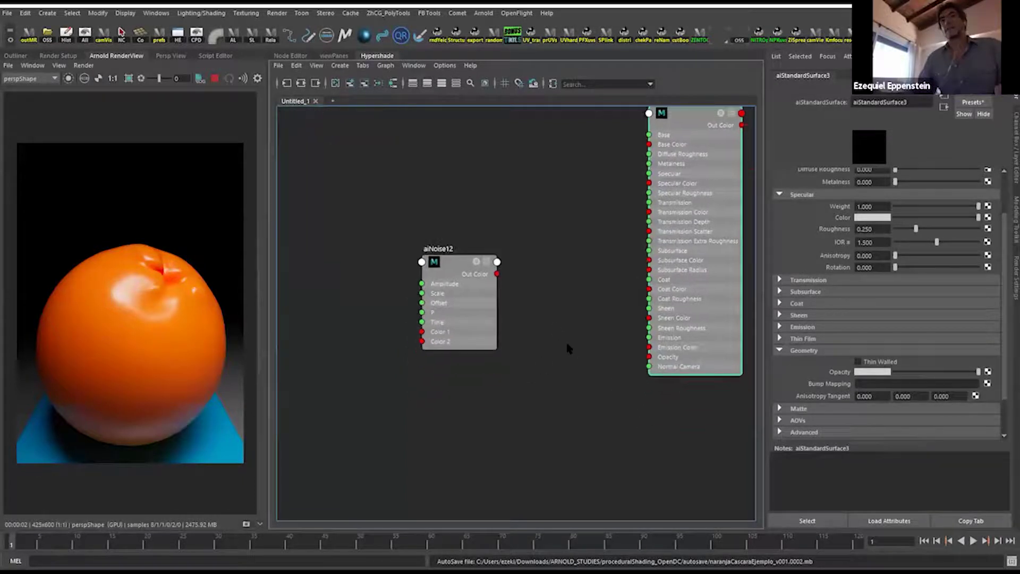
middle_click_drag(451, 263, 836, 389)
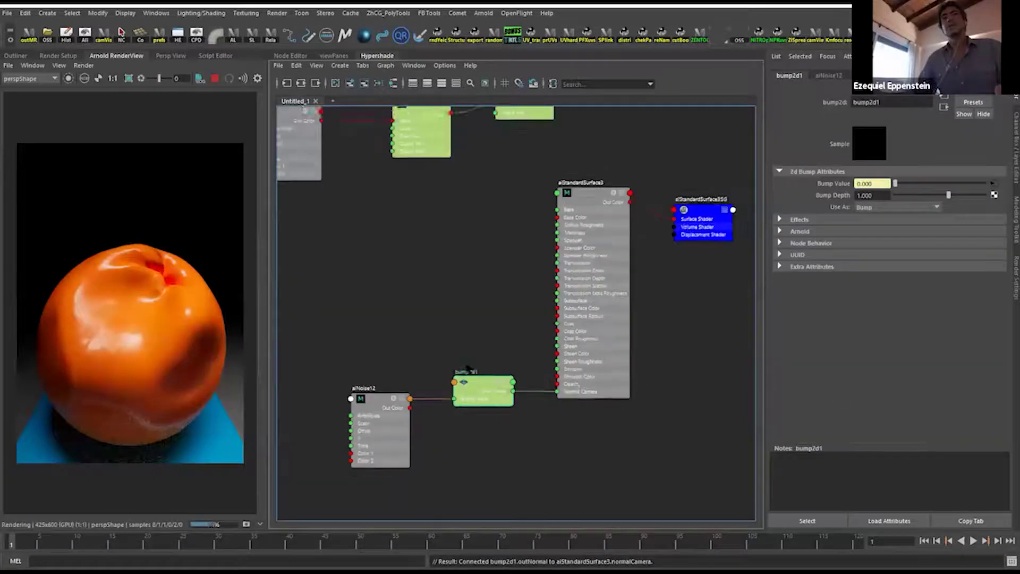
Line up aiNoise12 and bump2d1 in the graph ahead of the material's Normal Camera input.
left_click_drag(467, 348, 438, 307)
scroll(561, 335, "up", 2)
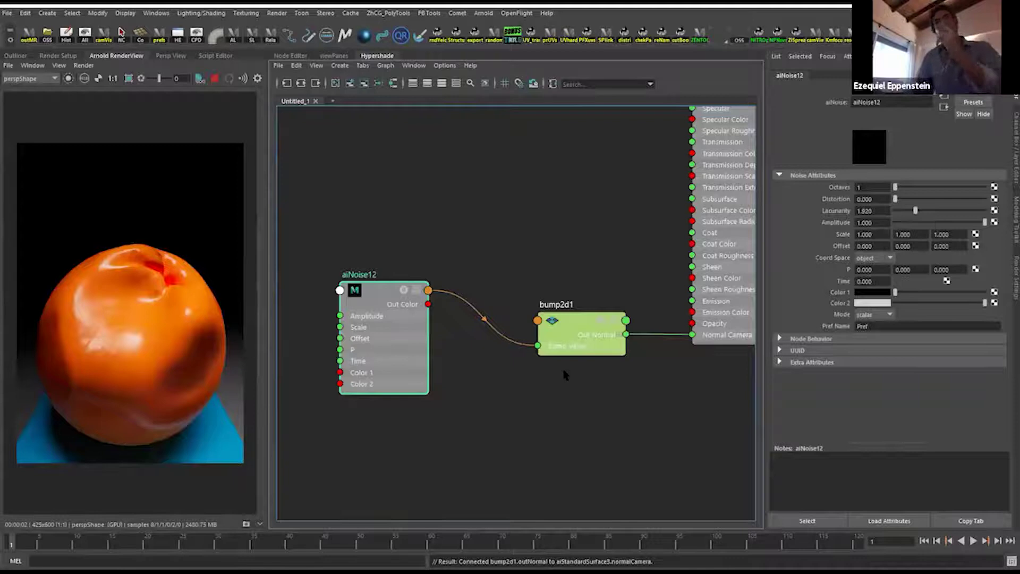
left_click_drag(589, 329, 574, 301)
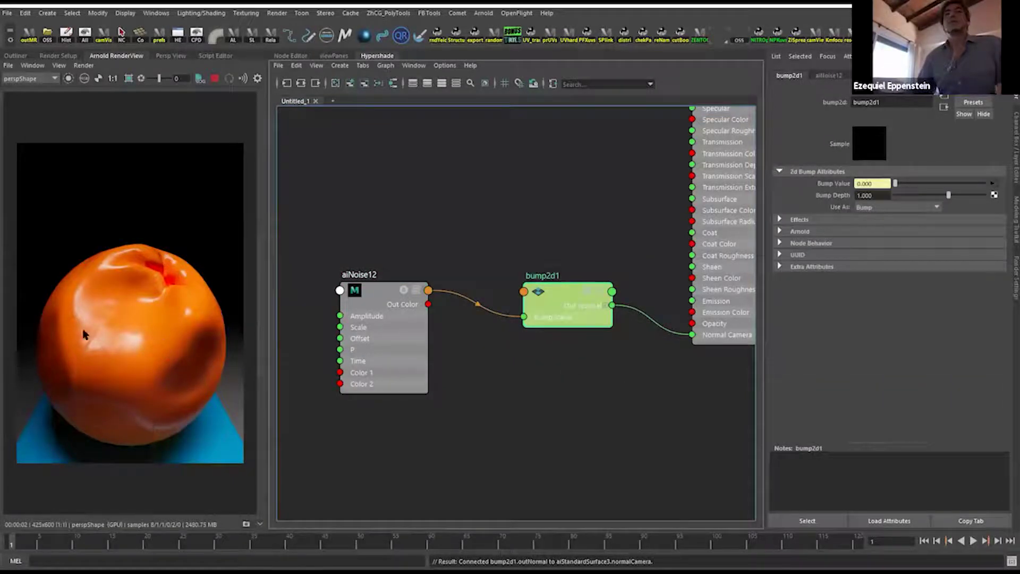
Switch the render's debug shading to Wireframe to examine the orange's mesh.
left_click(84, 65)
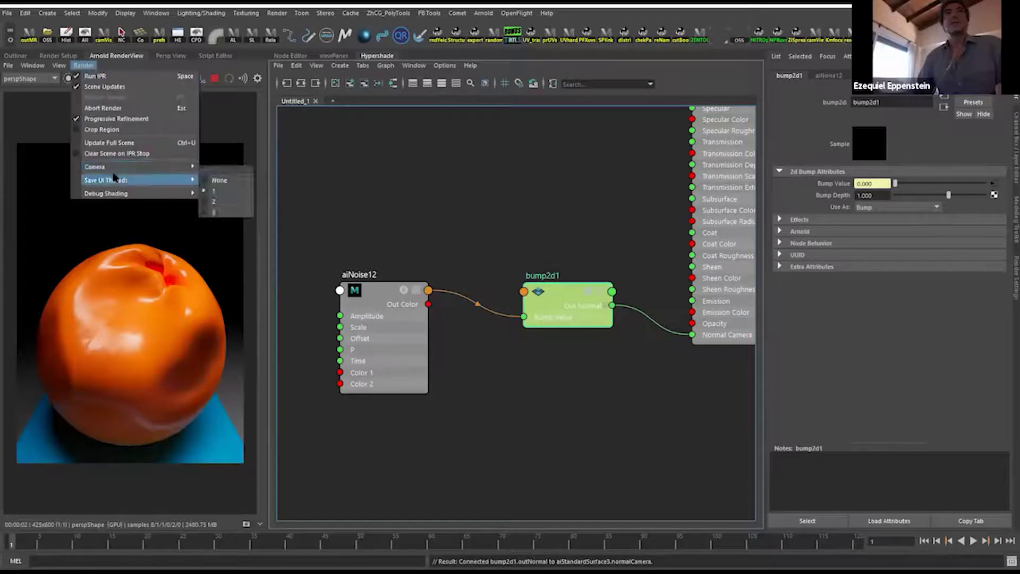
mouse_move(114, 195)
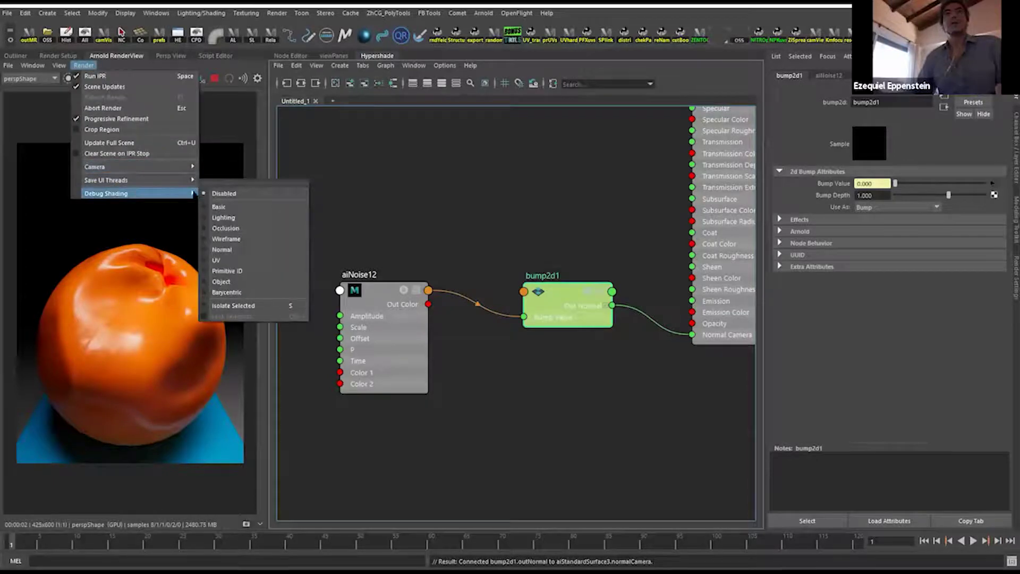
left_click(241, 239)
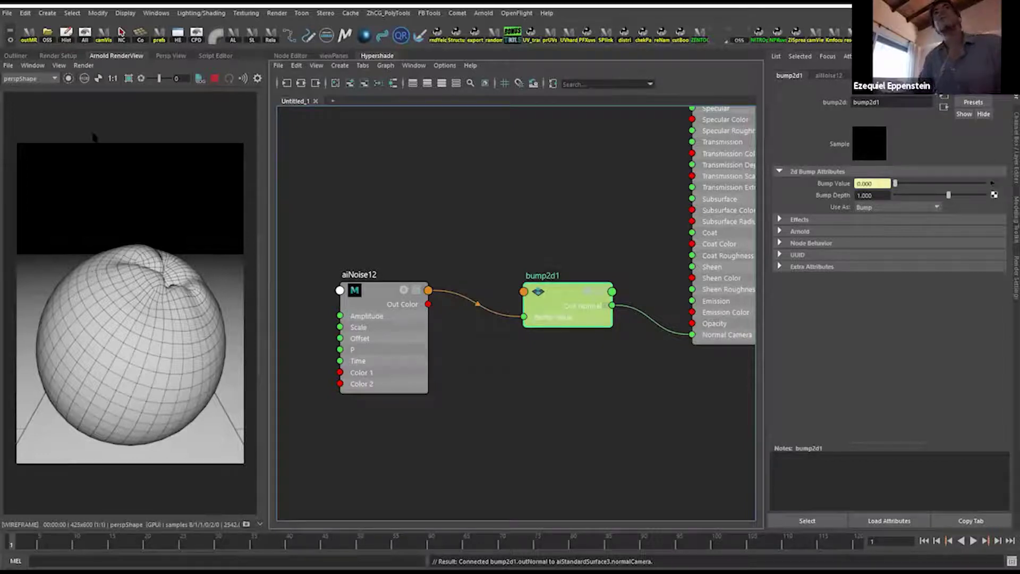
Set the render's debug shading back to Disabled.
left_click(83, 66)
left_click(85, 68)
left_click(85, 67)
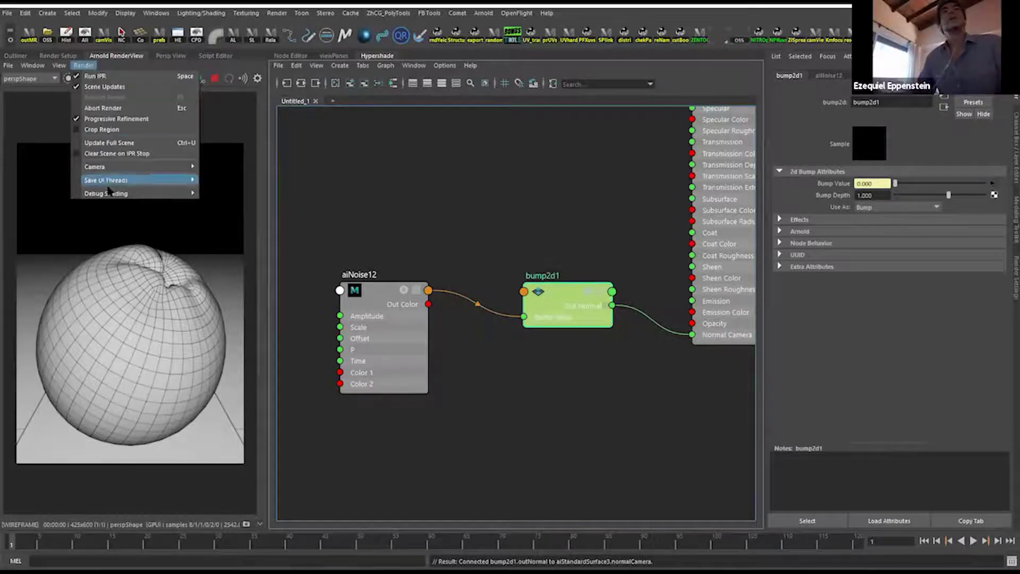
mouse_move(175, 193)
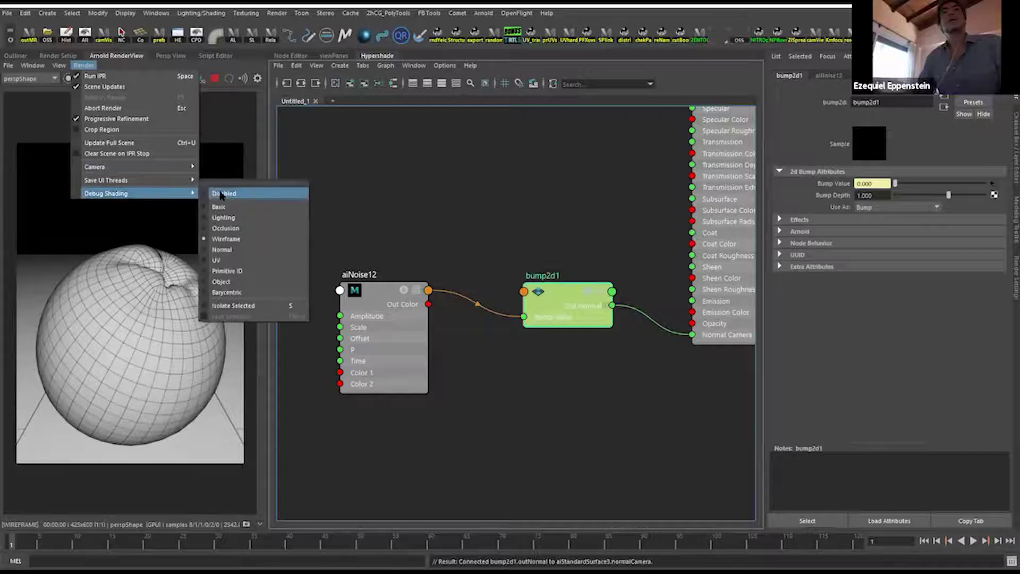
left_click(221, 194)
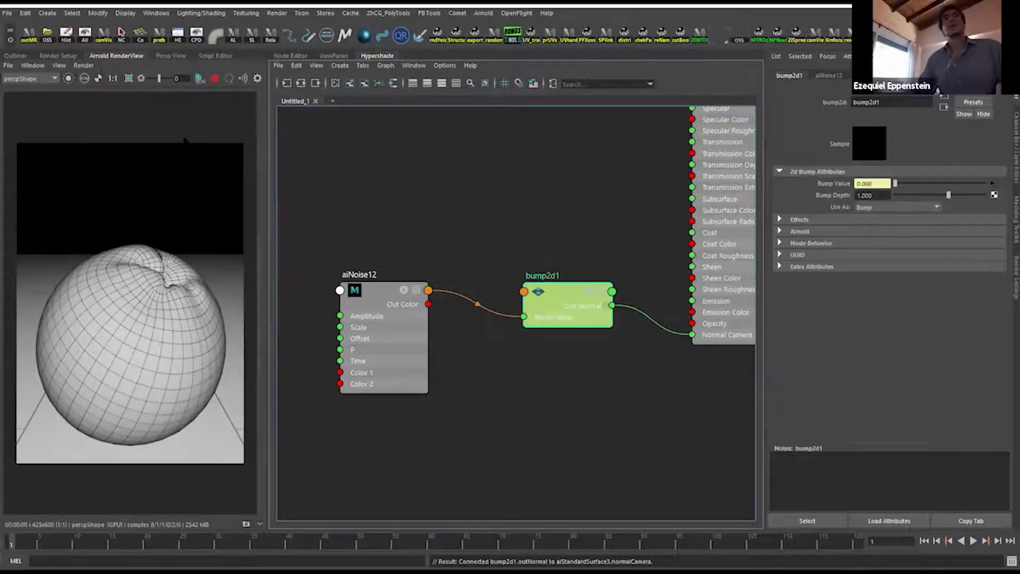
left_click(83, 65)
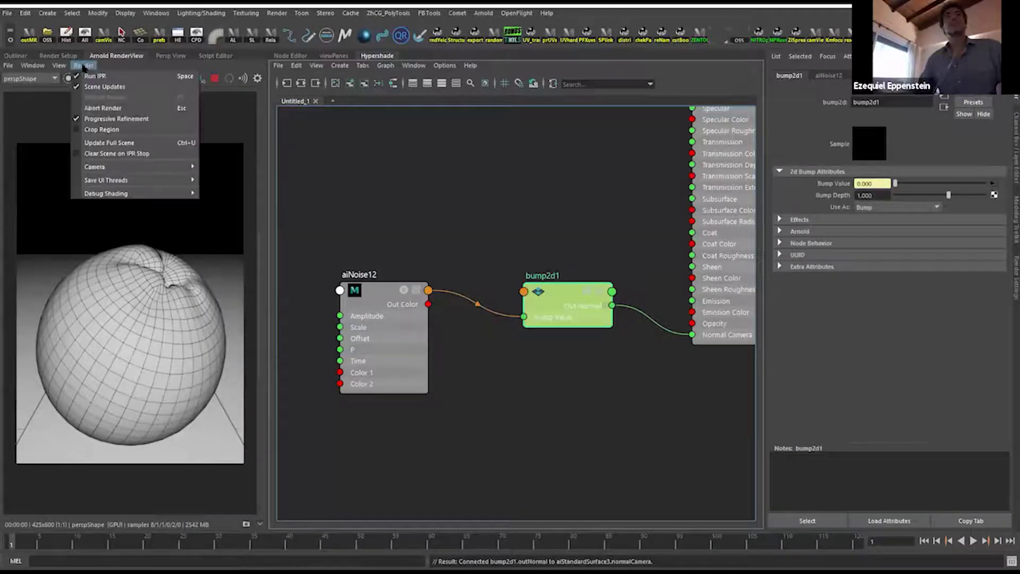
mouse_move(109, 192)
left_click(221, 192)
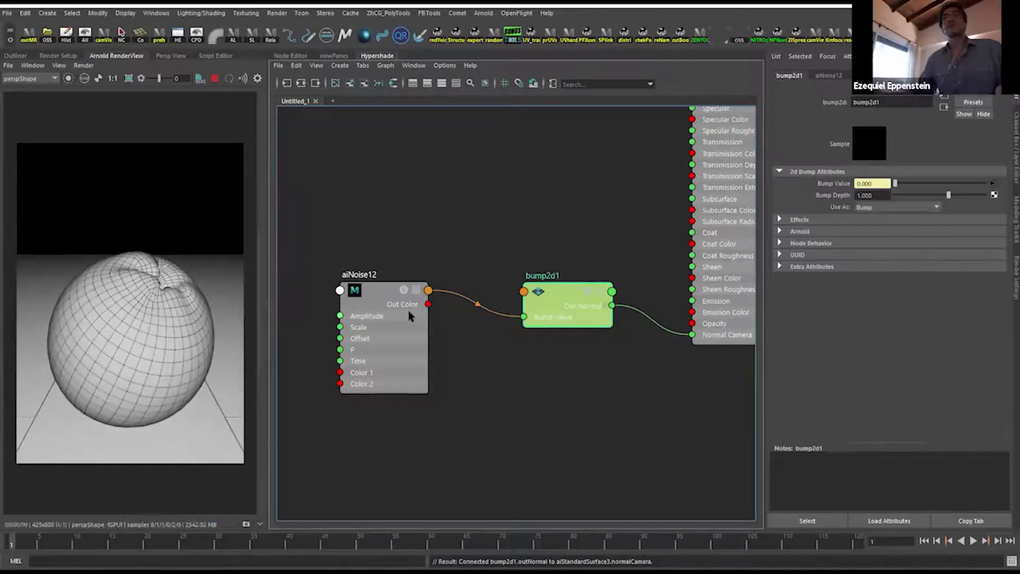
Select the orange mesh, assign aiStandardSurface3 to it again, and force a full scene update of the render.
left_click_drag(412, 314, 410, 328)
middle_click_drag(642, 361, 607, 399, "alt")
left_click(699, 310)
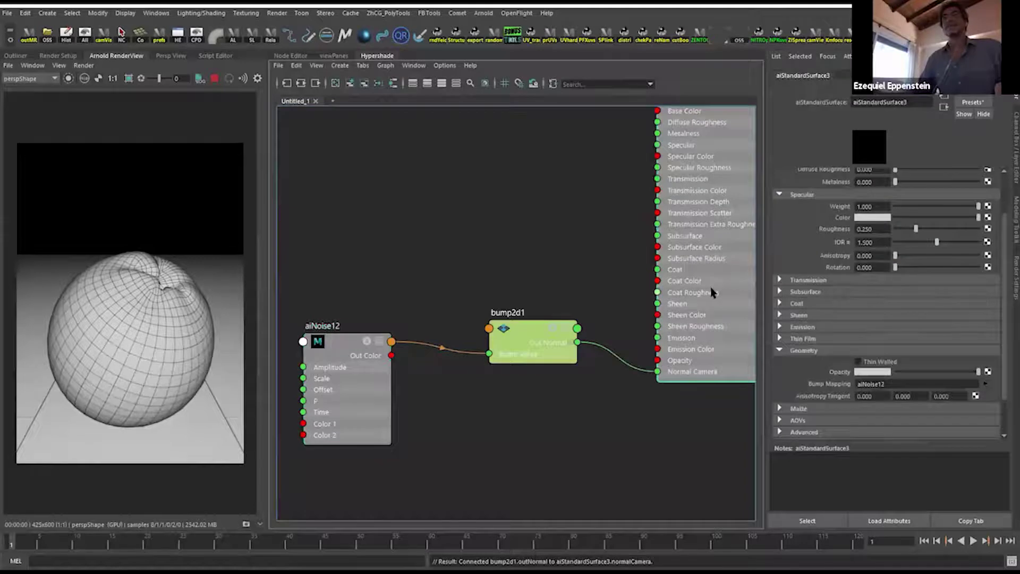
left_click(186, 344)
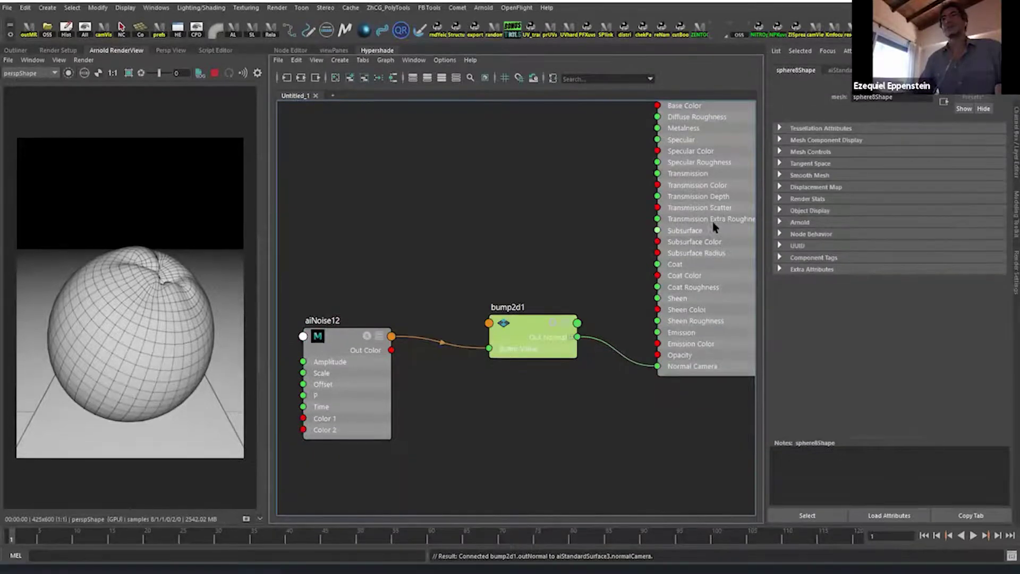
middle_click_drag(693, 281, 654, 465, "alt")
right_click_drag(669, 260, 668, 234)
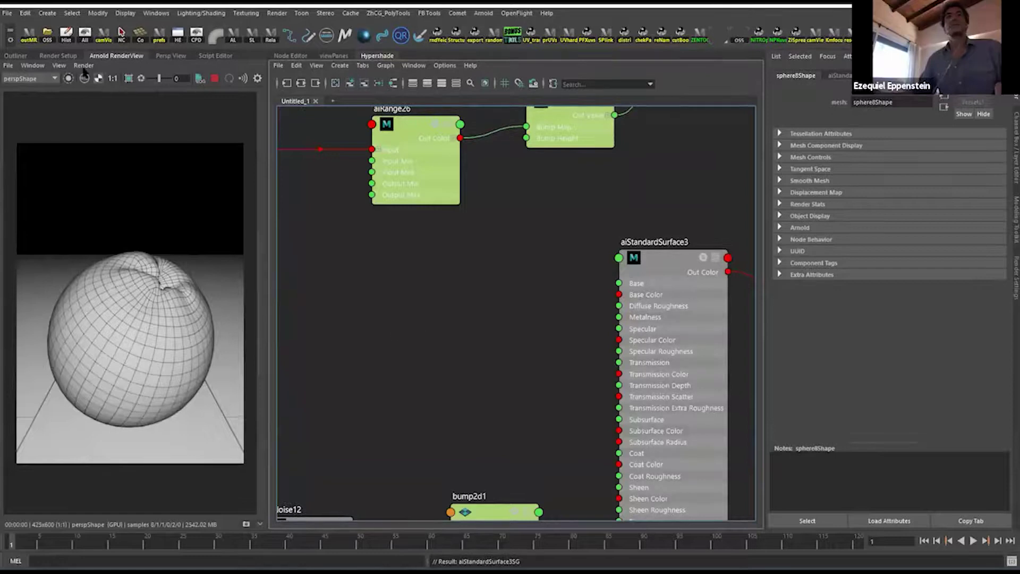
left_click(83, 67)
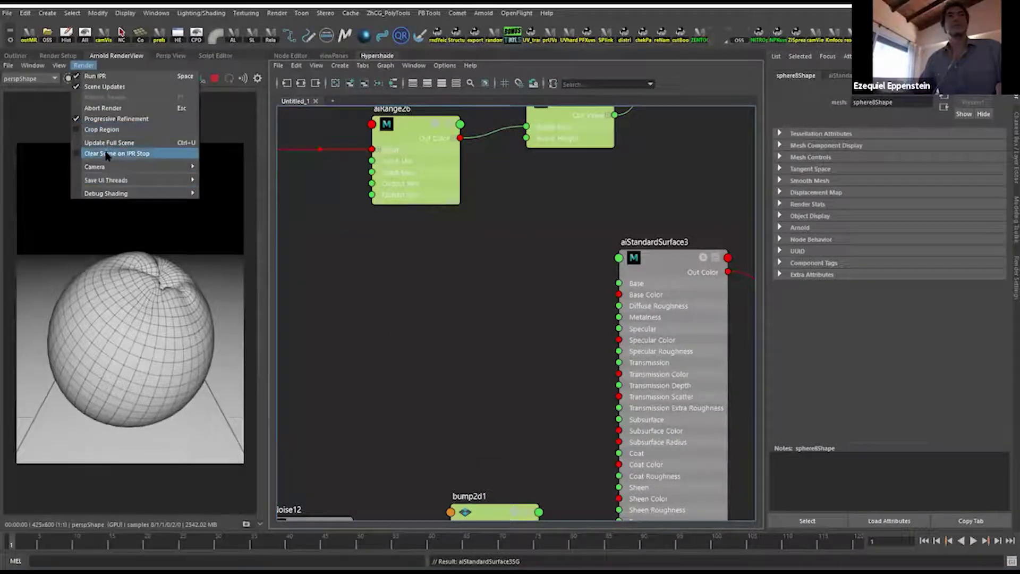
left_click(106, 142)
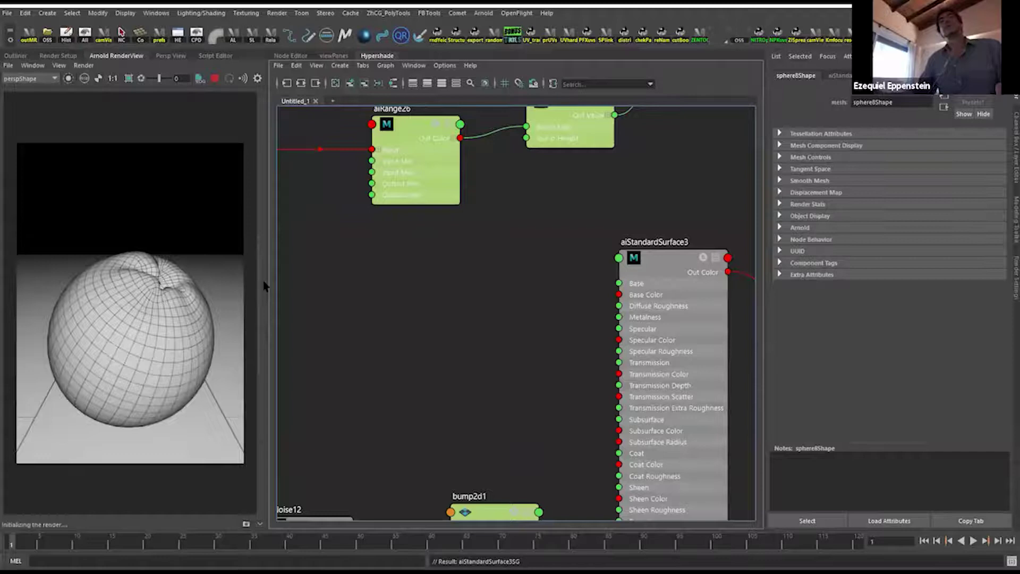
Set the Scale of aiNoise12 to 30 on all three axes.
left_click_drag(266, 283, 252, 285)
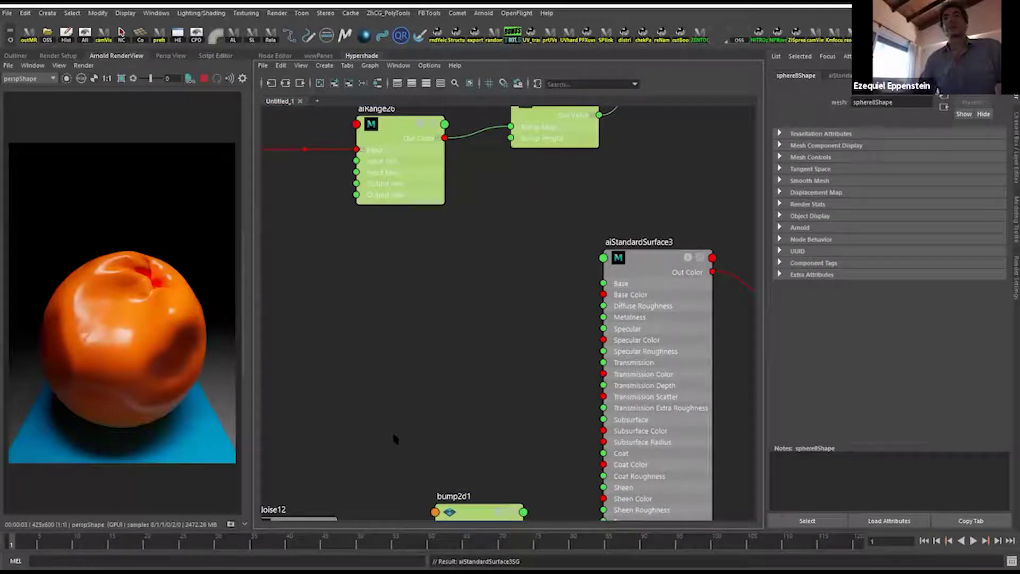
middle_click_drag(412, 432, 595, 366)
left_click(409, 372)
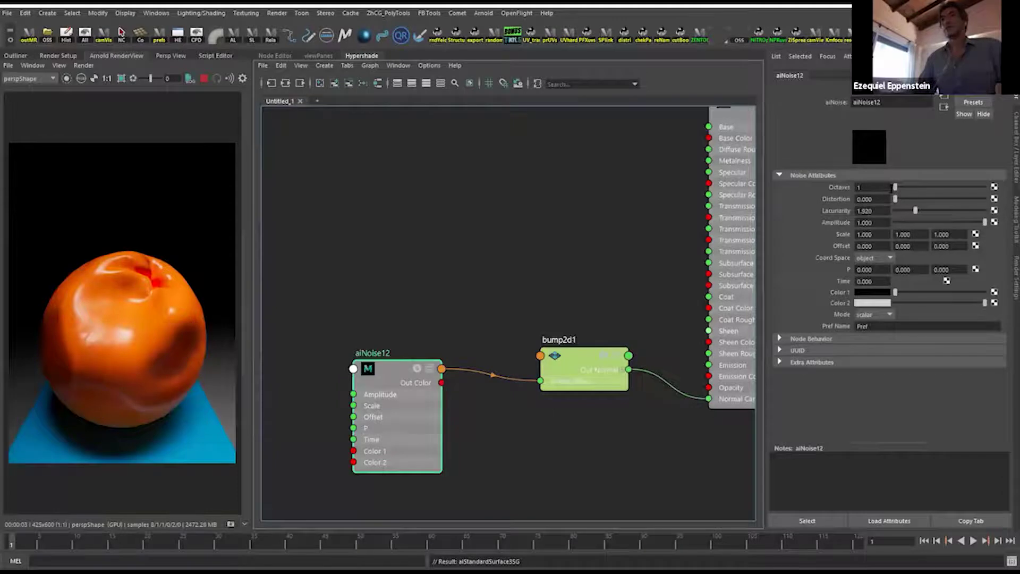
middle_click_drag(529, 348, 571, 215, "alt")
left_click(864, 233)
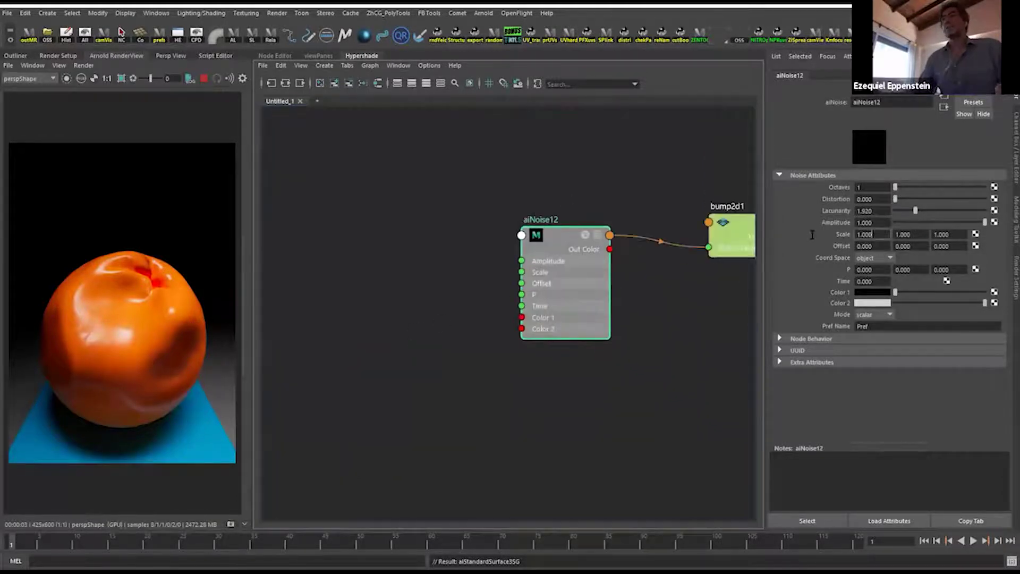
key("Tab")
key("shift+Tab")
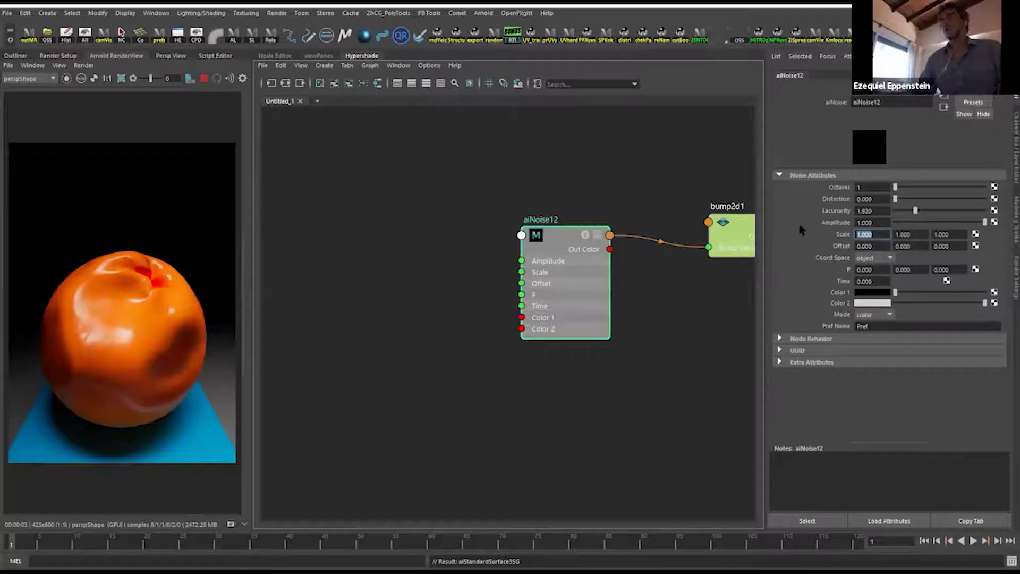
type("1")
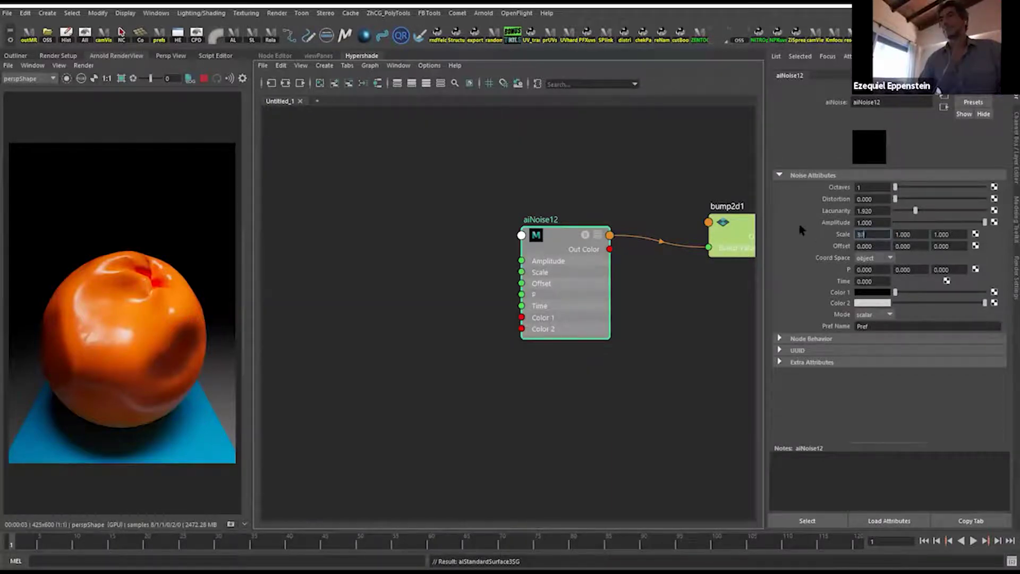
key("Tab")
type("30")
key("Tab")
type("30")
key("Return")
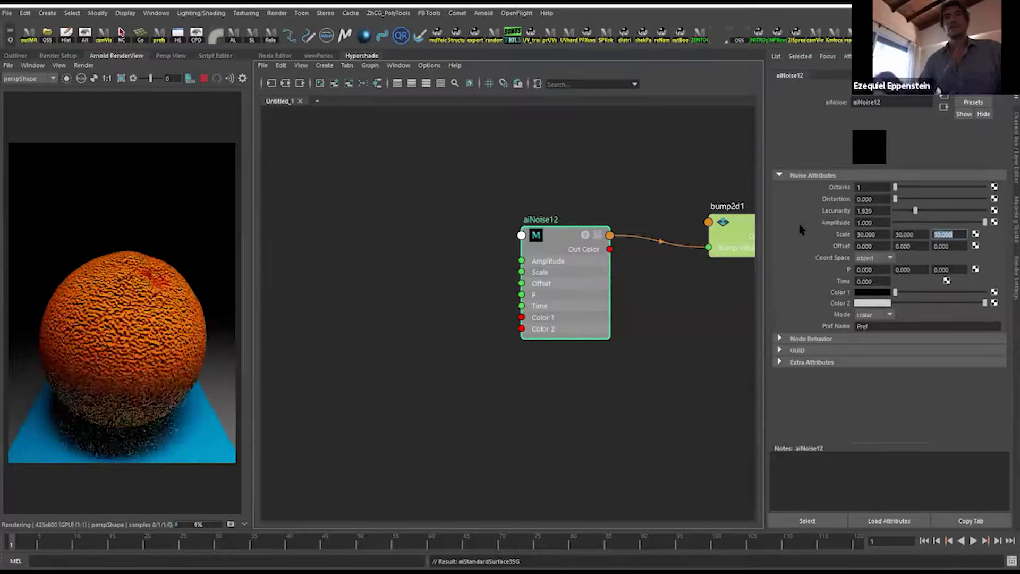
Select bump2d1 and reduce its Bump Depth to 0.1.
middle_click_drag(582, 344, 417, 366)
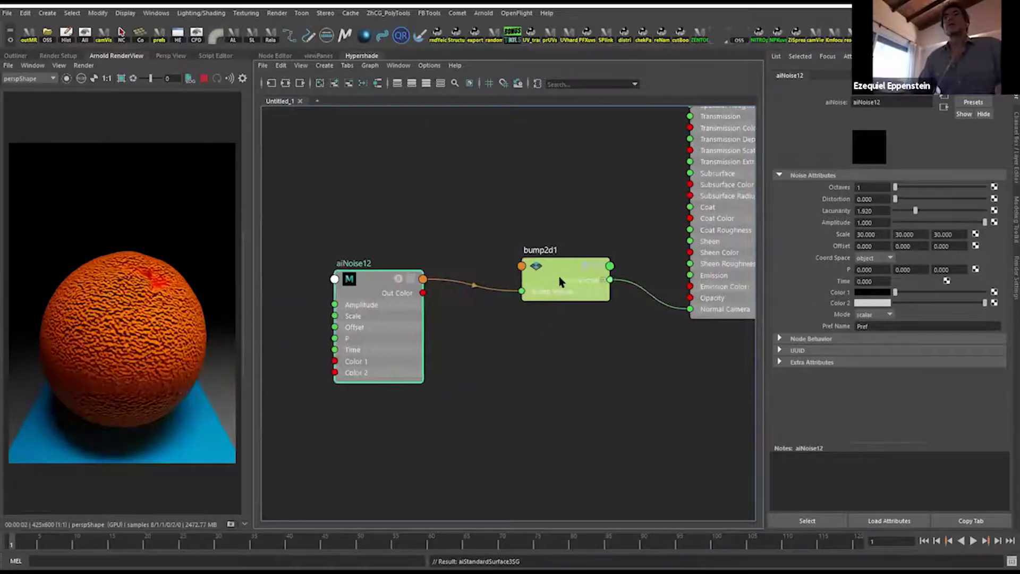
left_click(562, 286)
middle_click_drag(600, 353, 520, 369)
scroll(587, 369, "down", 2)
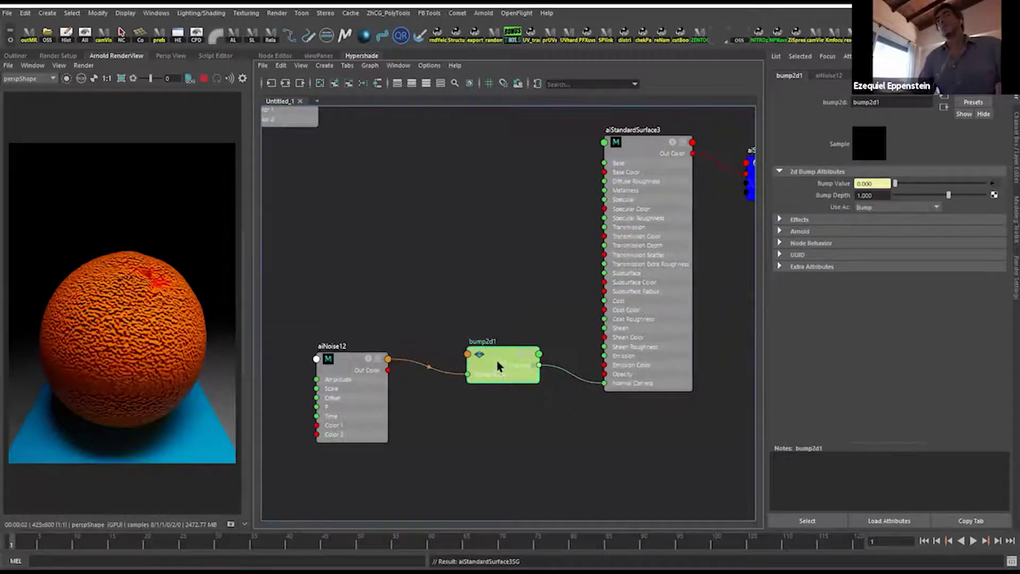
left_click_drag(504, 369, 503, 367)
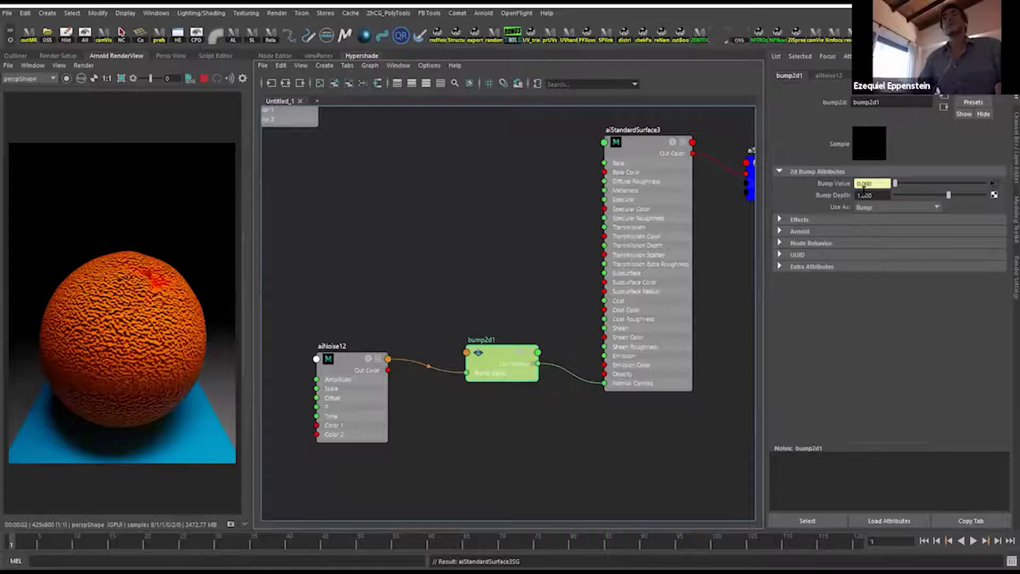
left_click(871, 195)
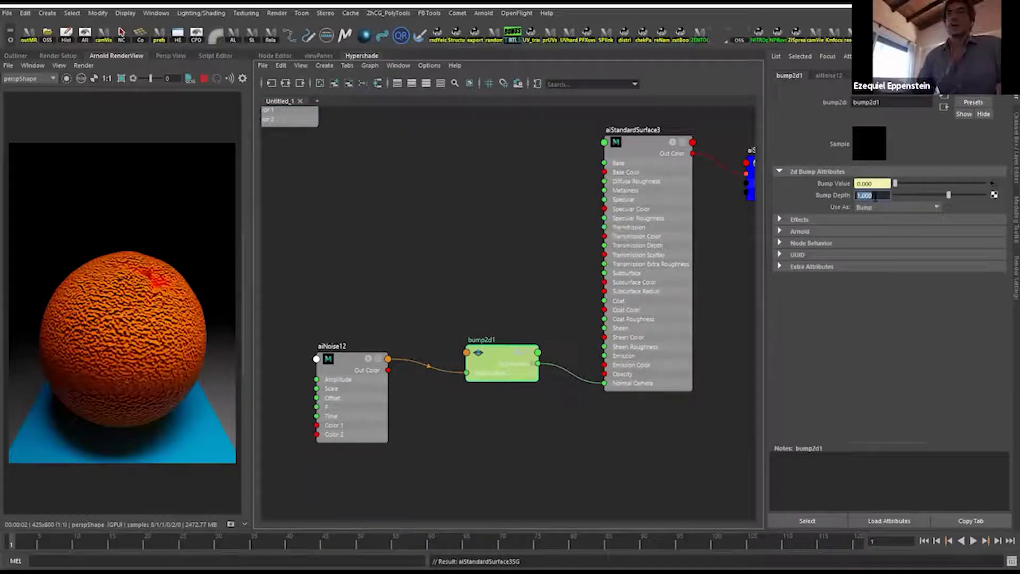
left_click_drag(947, 195, 945, 196)
left_click_drag(938, 197, 943, 196)
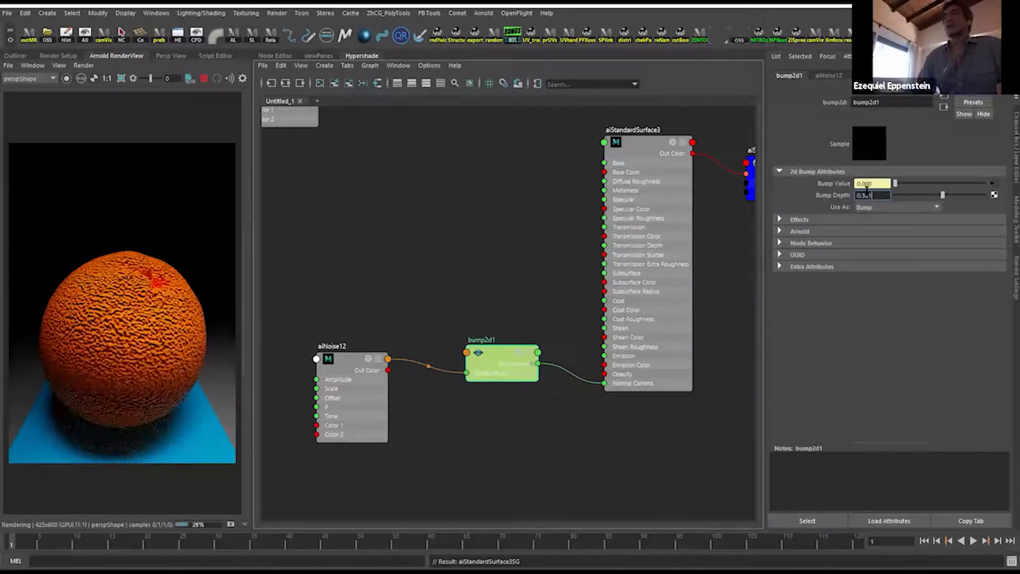
key("BackSpace")
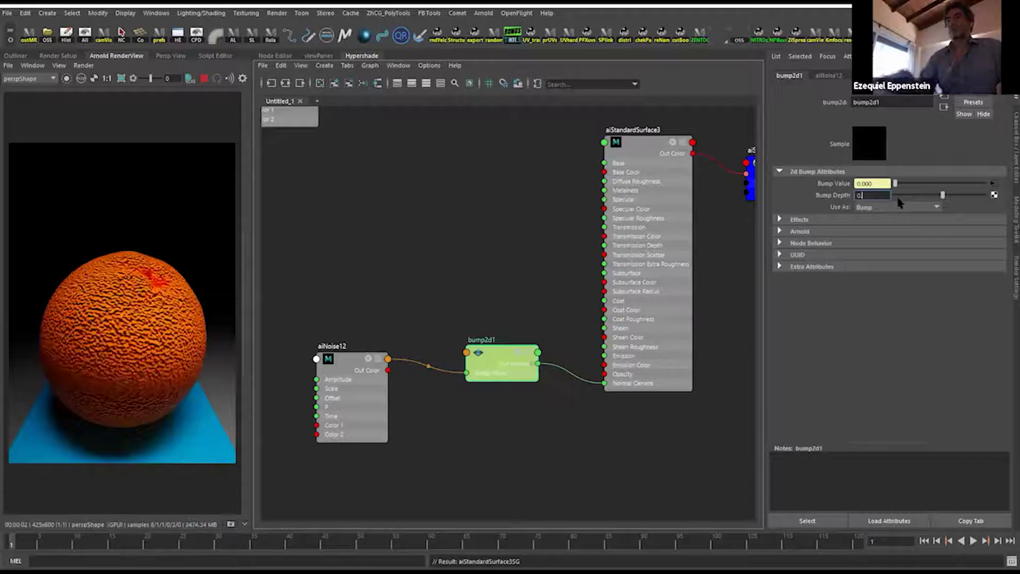
type("1")
key("Return")
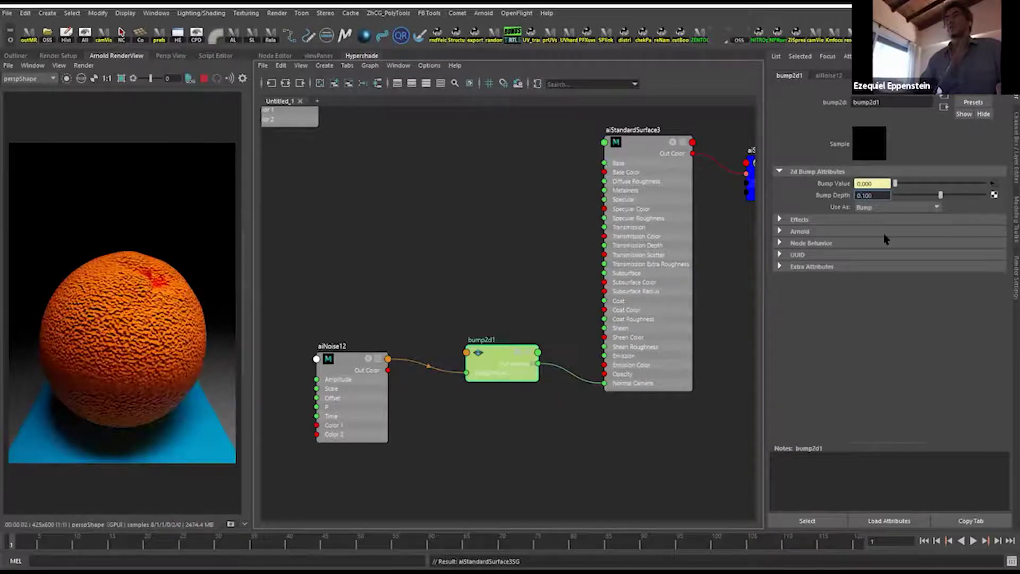
Set bump2d1's Bump Depth to 0.01 and bring the render camera closer to the orange.
key("Return")
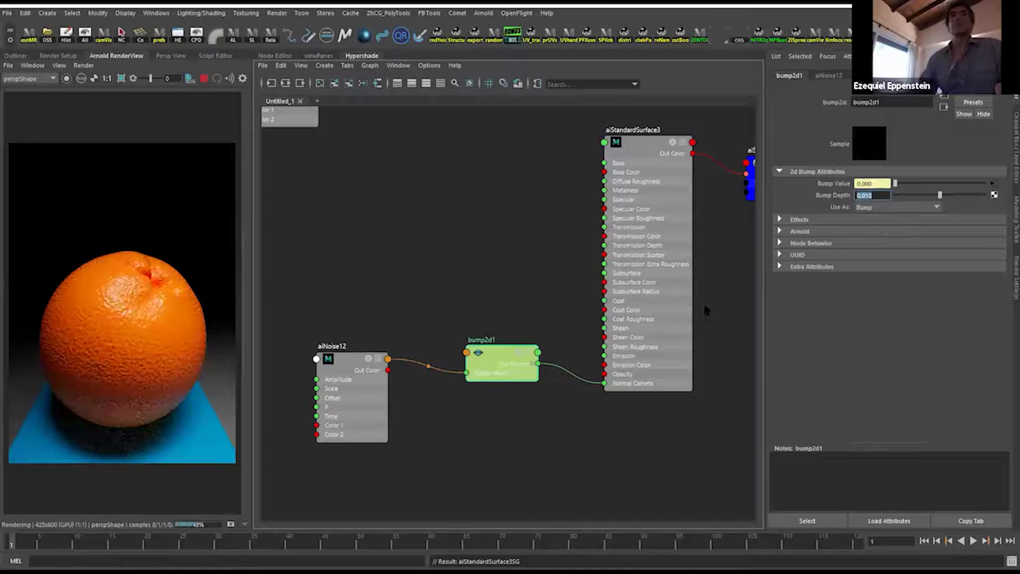
right_click_drag(113, 312, 168, 358, "alt")
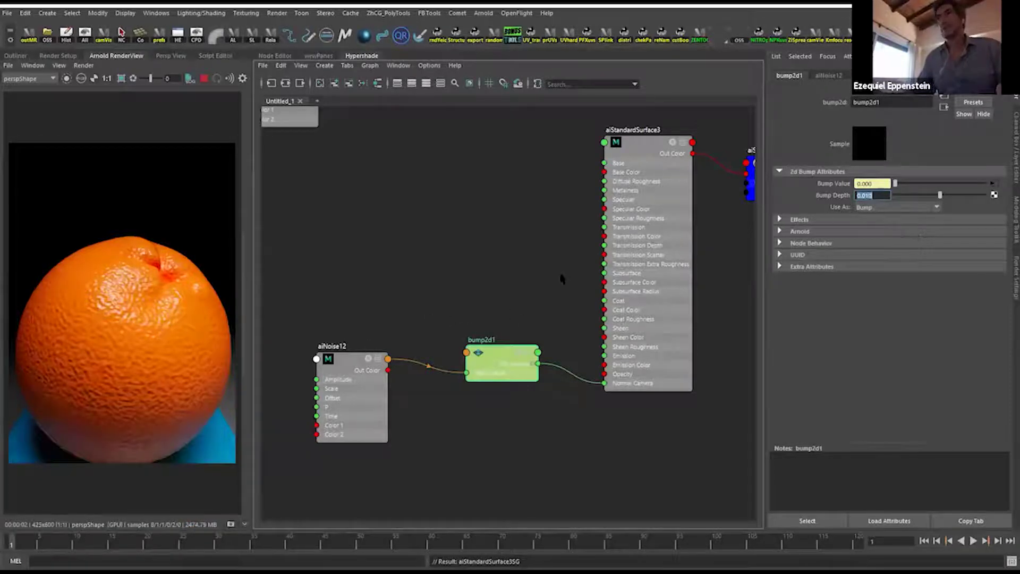
middle_click_drag(448, 291, 480, 240, "alt")
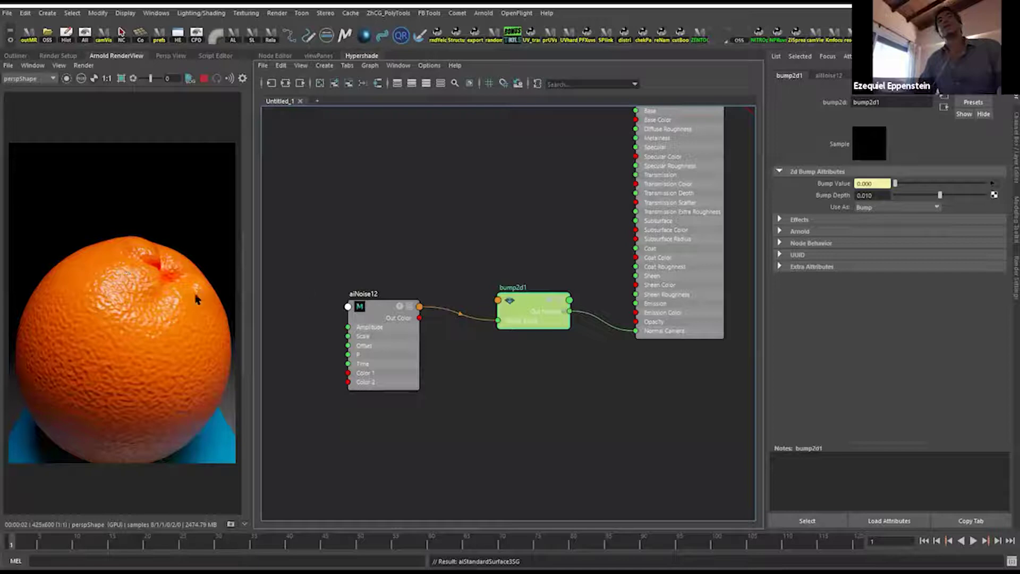
Set bump2d1's Bump Depth to 0.005.
middle_click_drag(417, 338, 427, 335)
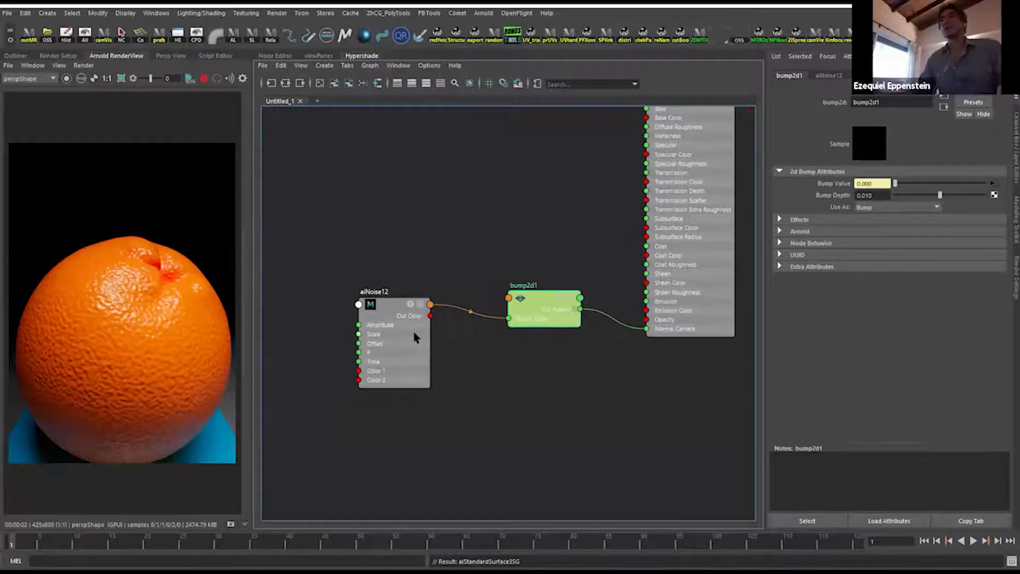
double_click(864, 195)
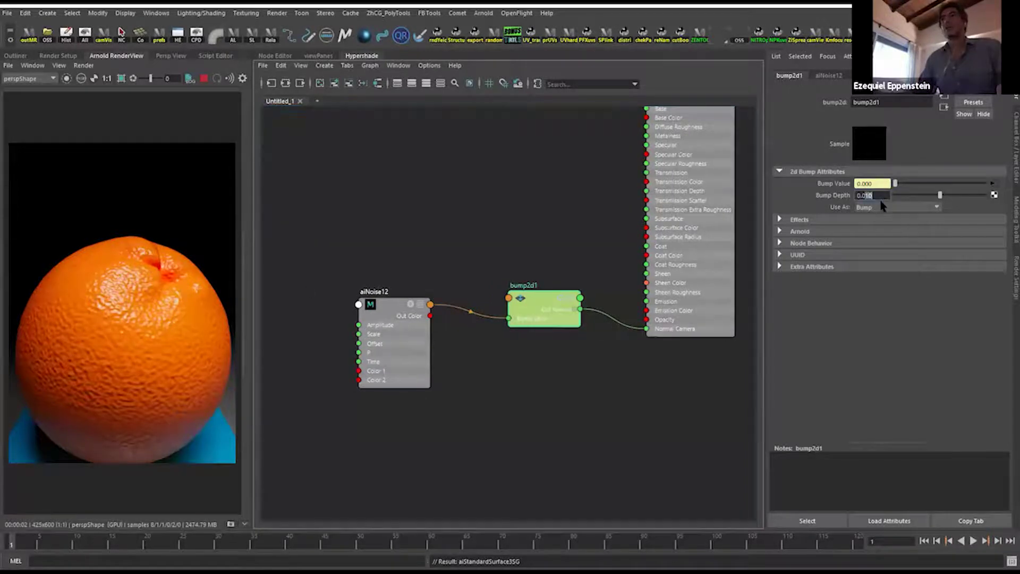
type("0.005")
key("Return")
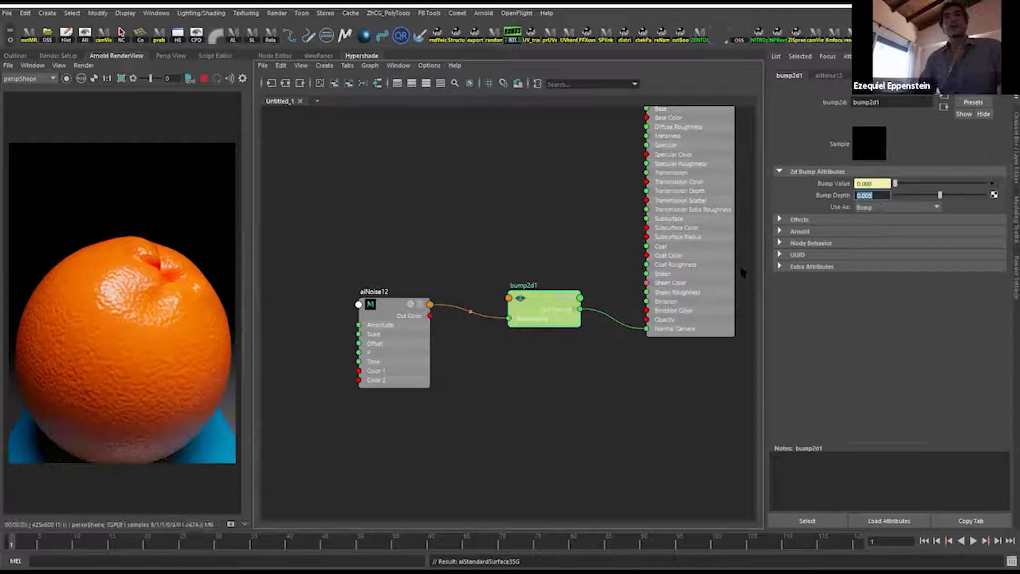
Make room after aiNoise12 and add an aiRange node fed by its Out Color, placed just before bump2d1.
scroll(569, 311, "down", 2)
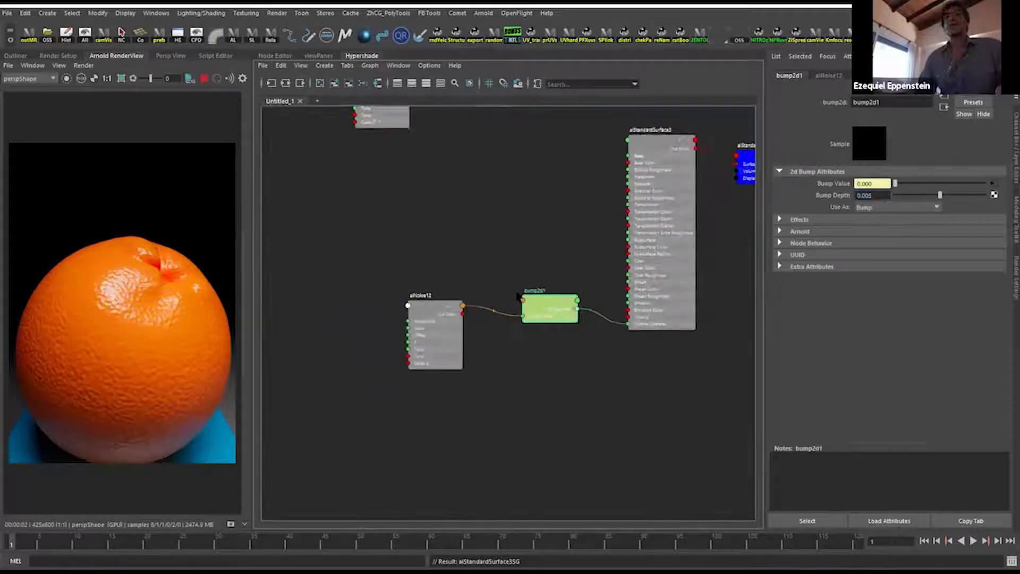
left_click_drag(449, 327, 378, 351)
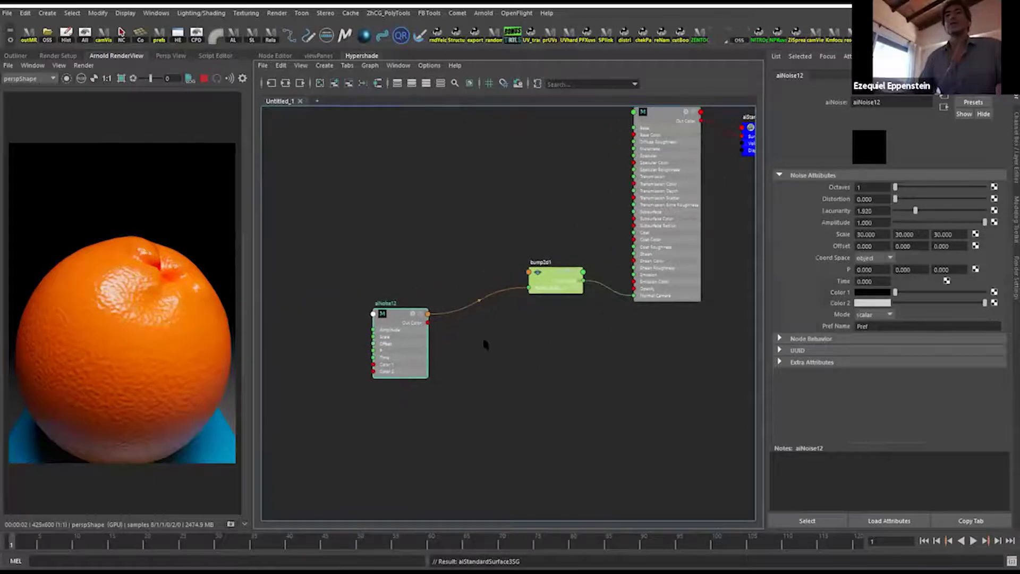
middle_click_drag(485, 341, 547, 346, "alt")
left_click_drag(467, 343, 413, 361)
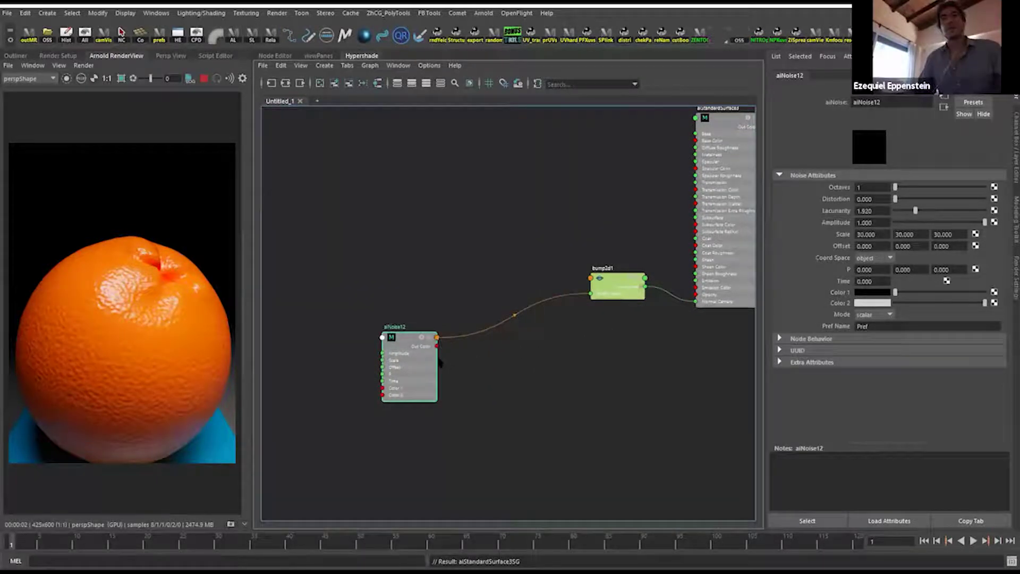
left_click_drag(436, 346, 513, 373)
type("air")
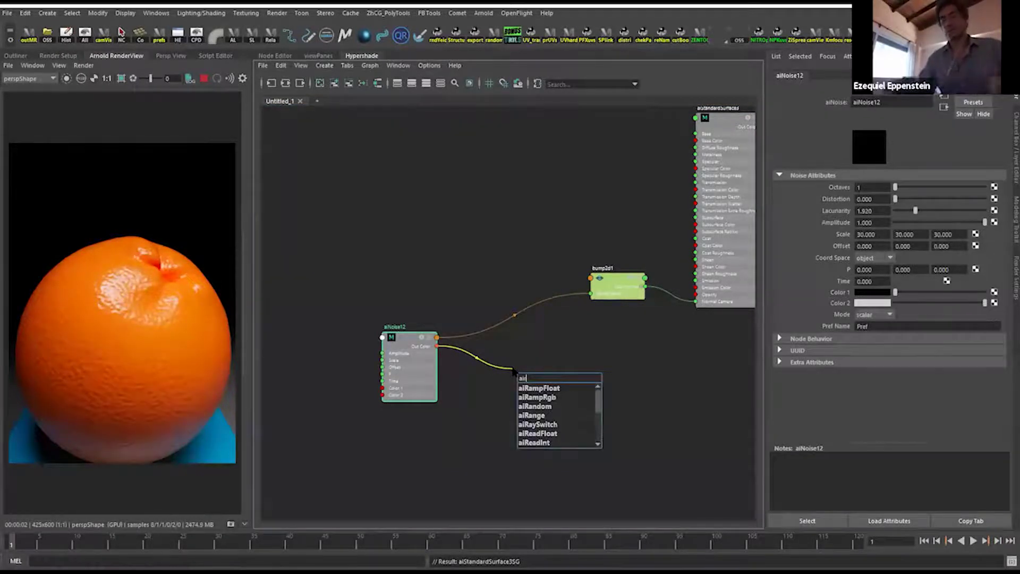
type("ange")
key("Return")
left_click_drag(518, 394, 488, 370)
scroll(594, 367, "up", 1)
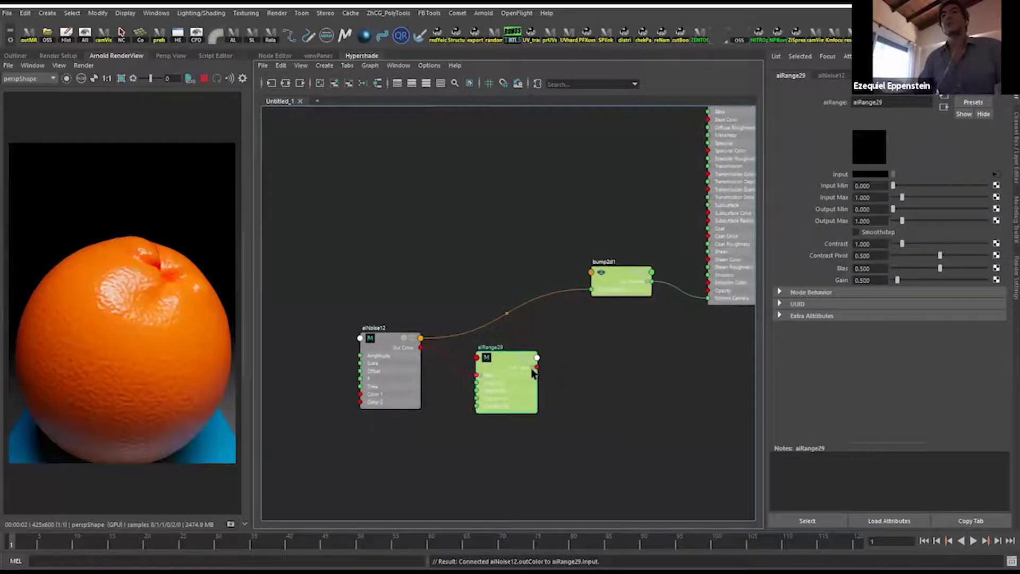
Expand the new aiRange node's outputs and connect its Out Color R to bump2d1's Bump Value.
key("3")
left_click_drag(538, 379, 591, 291)
left_click_drag(571, 360, 628, 281)
left_click(628, 282)
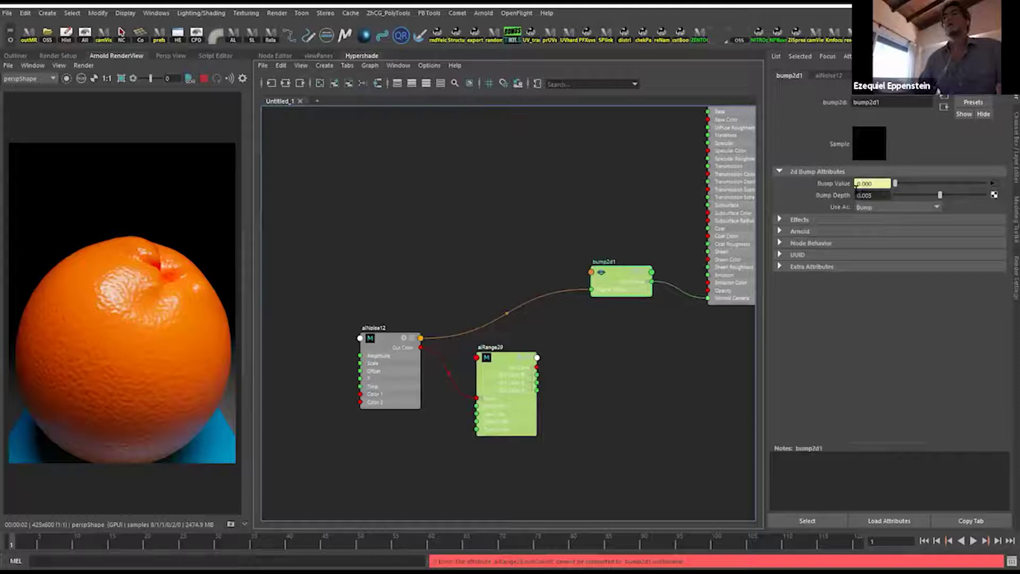
left_click_drag(537, 378, 606, 278)
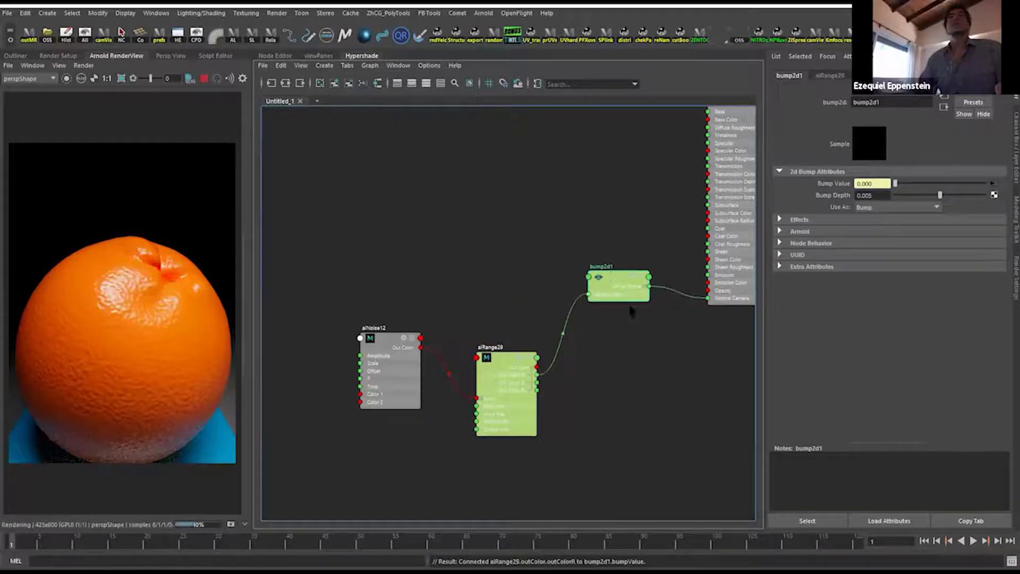
Arrange bump2d1 and aiNoise12 around the aiRange node so the bump chain reads clearly.
middle_click_drag(624, 290, 580, 311, "alt")
left_click_drag(581, 311, 575, 321)
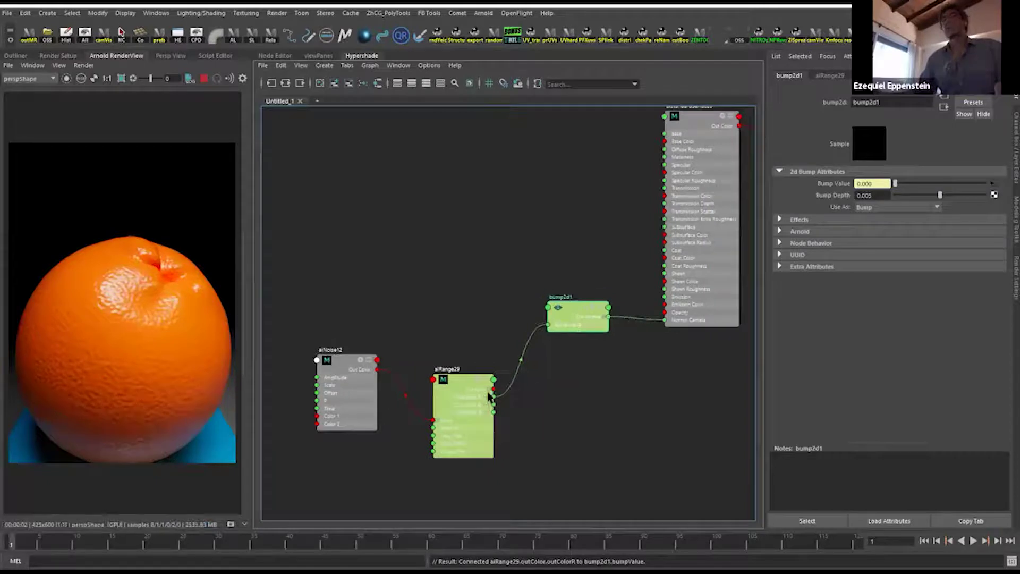
middle_click_drag(574, 396, 616, 374, "alt")
left_click(497, 367)
left_click_drag(619, 296, 618, 306)
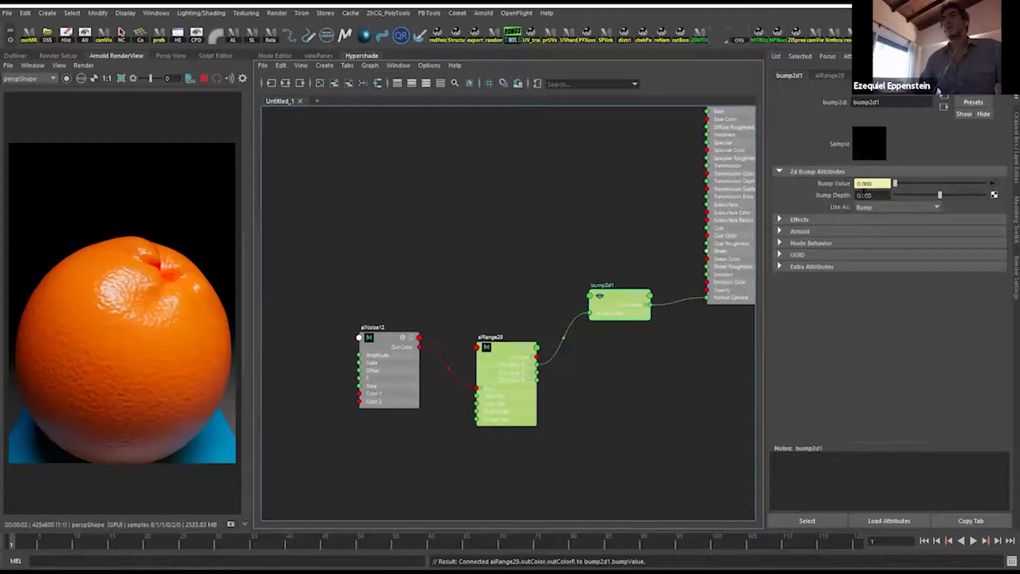
left_click(857, 195)
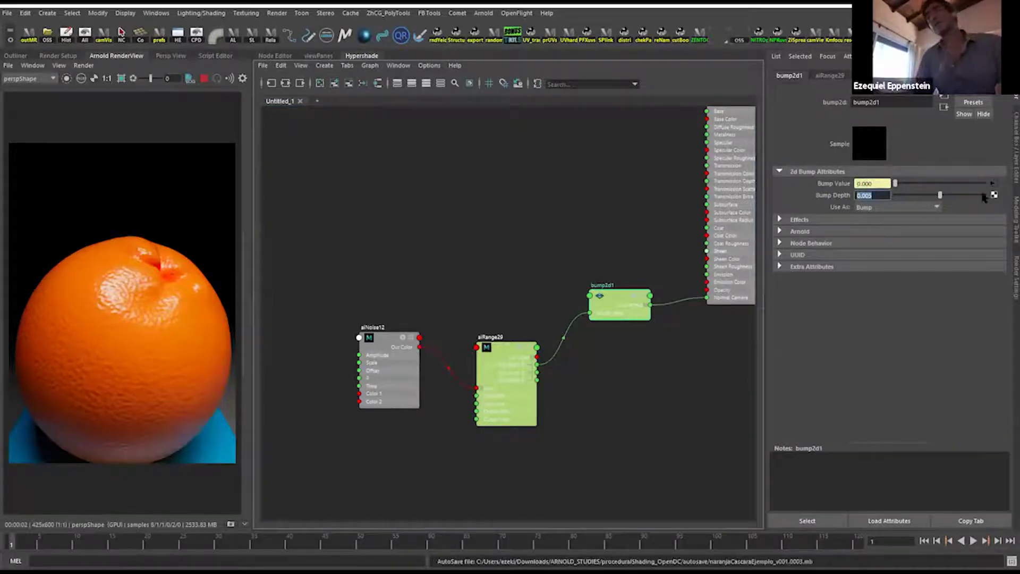
left_click_drag(390, 342, 390, 362)
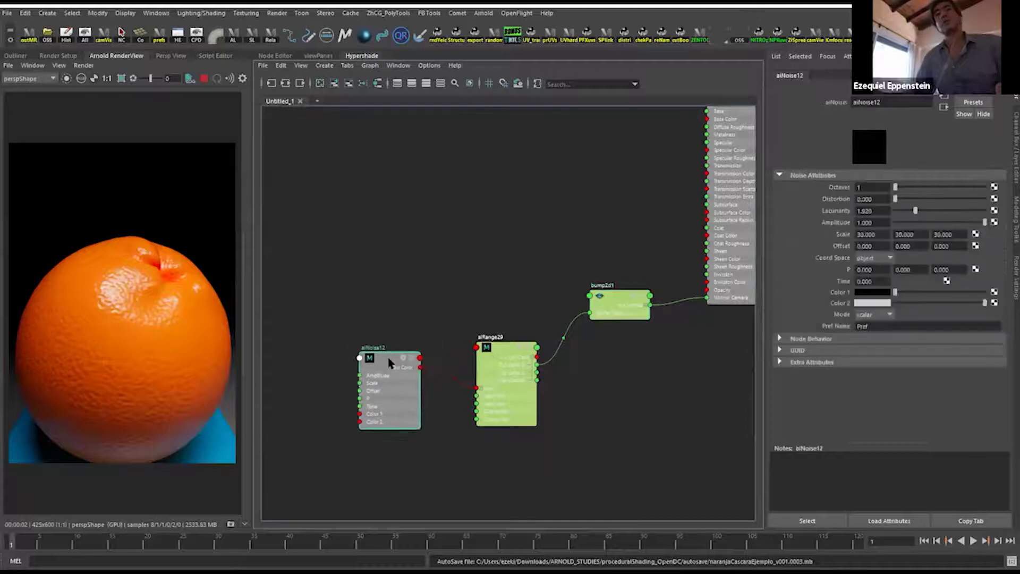
middle_click_drag(460, 406, 502, 371, "alt")
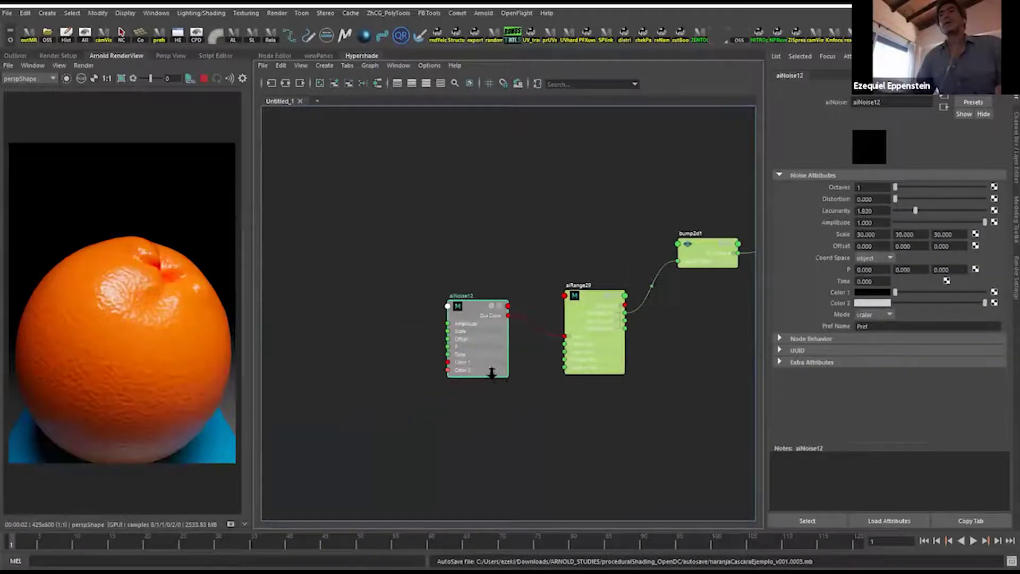
scroll(518, 396, "up", 1)
left_click(871, 234)
key("Tab")
key("Tab")
left_click(483, 302)
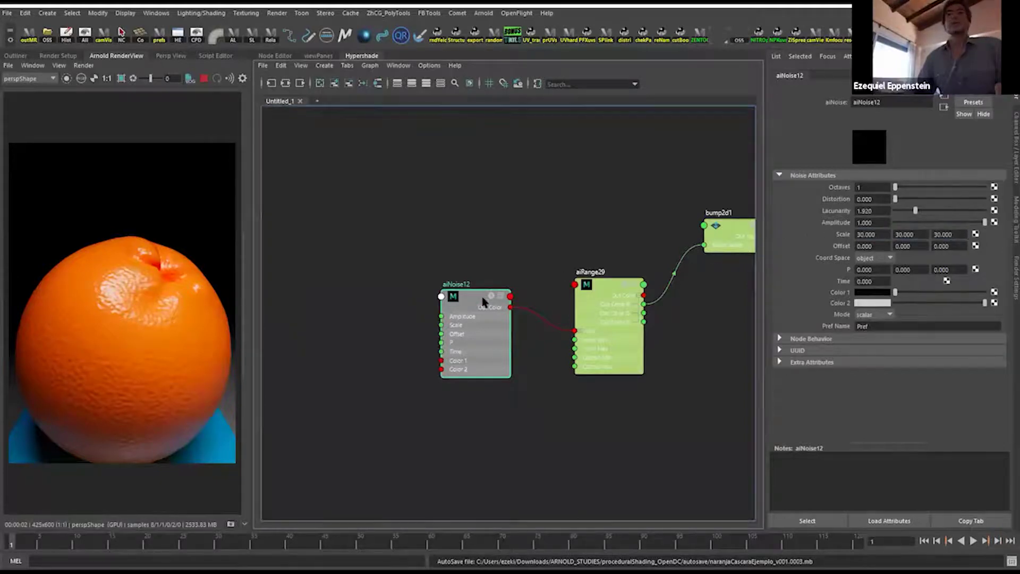
Add an aiUserDataFloat node to the graph and place it ahead of aiNoise12.
key("f")
key("Tab")
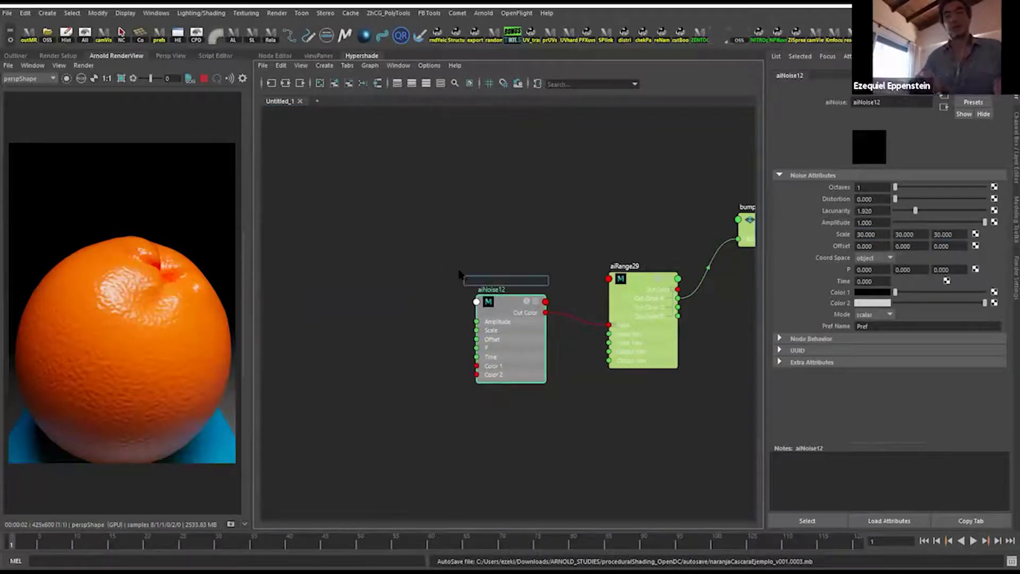
type("aidata")
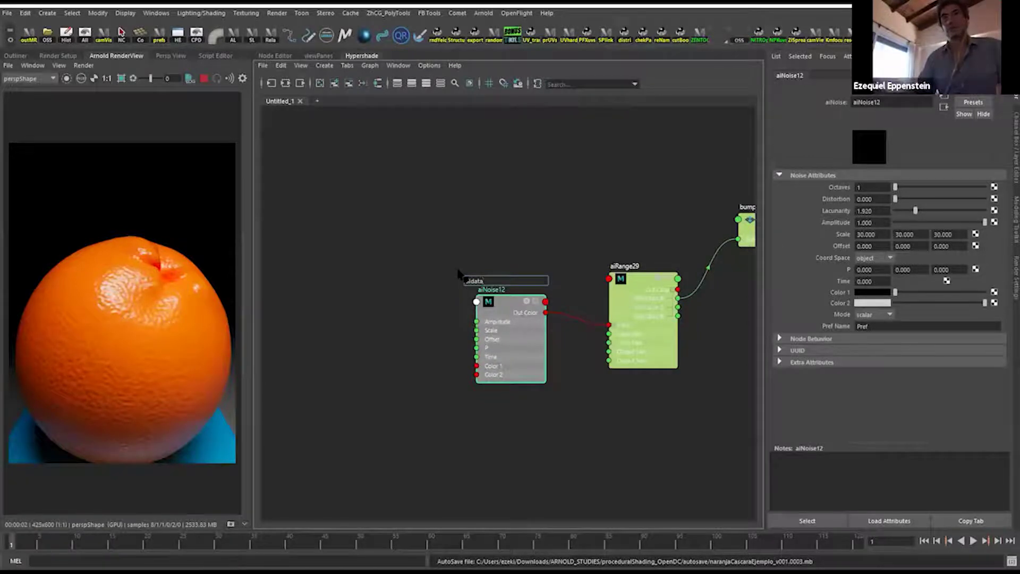
key("BackSpace")
key("BackSpace")
key("BackSpace")
key("BackSpace")
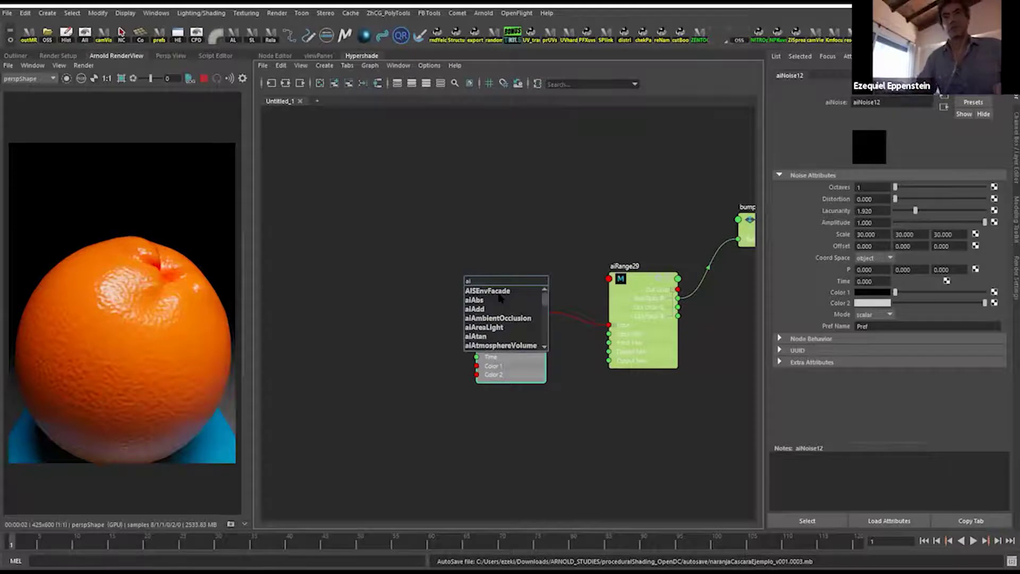
type("user")
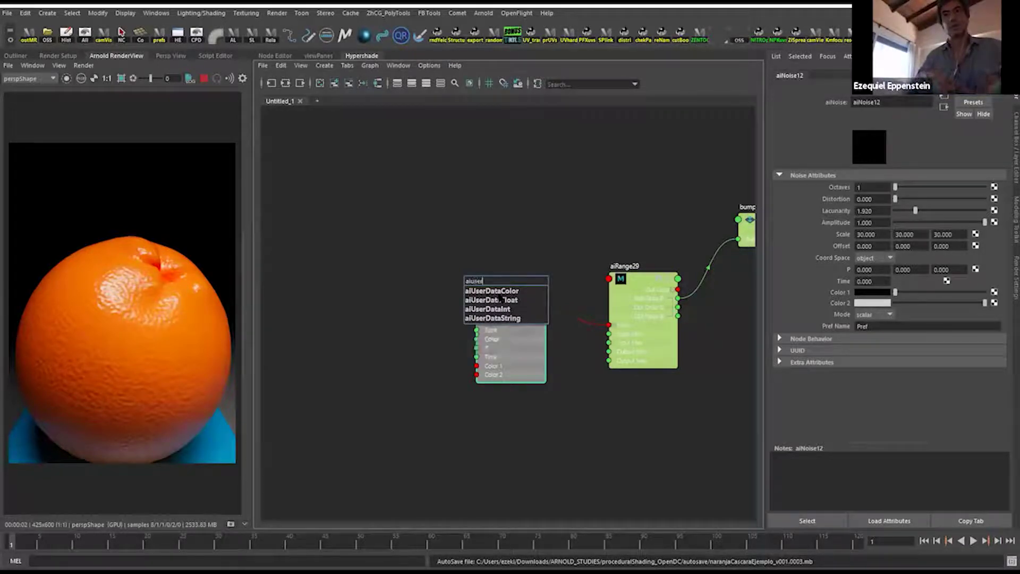
left_click(503, 300)
left_click_drag(494, 290, 353, 340)
scroll(431, 370, "up", 3)
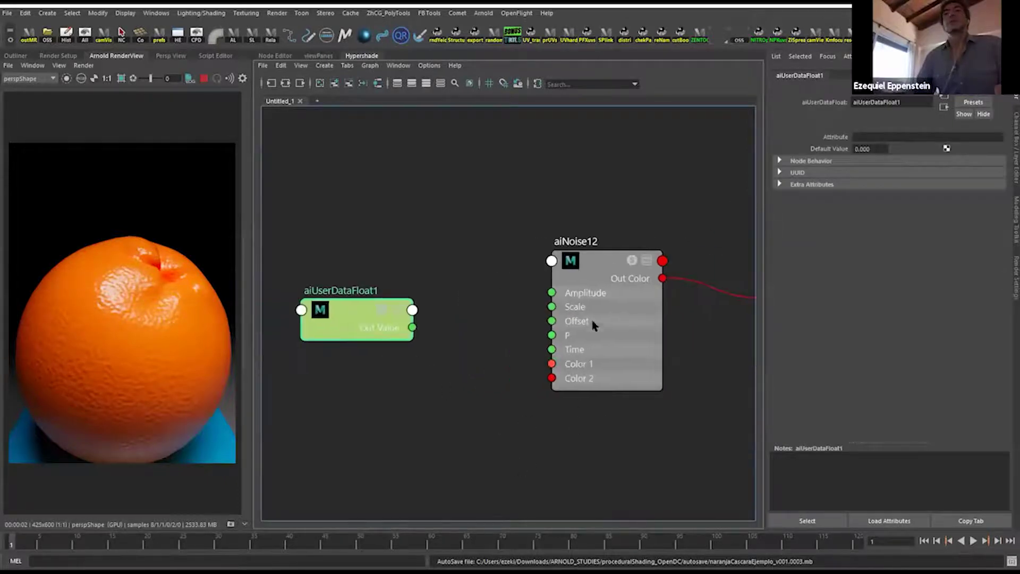
Expand aiNoise12's Scale and connect the aiUserDataFloat node's Out Value to Scale X, Scale Y and Scale Z.
left_click(562, 307)
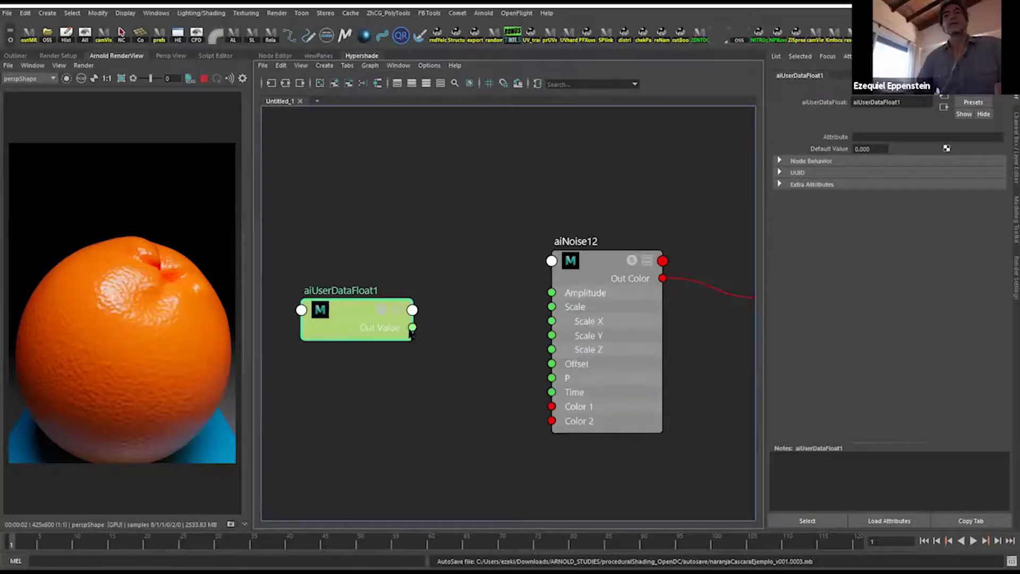
left_click_drag(387, 324, 402, 334)
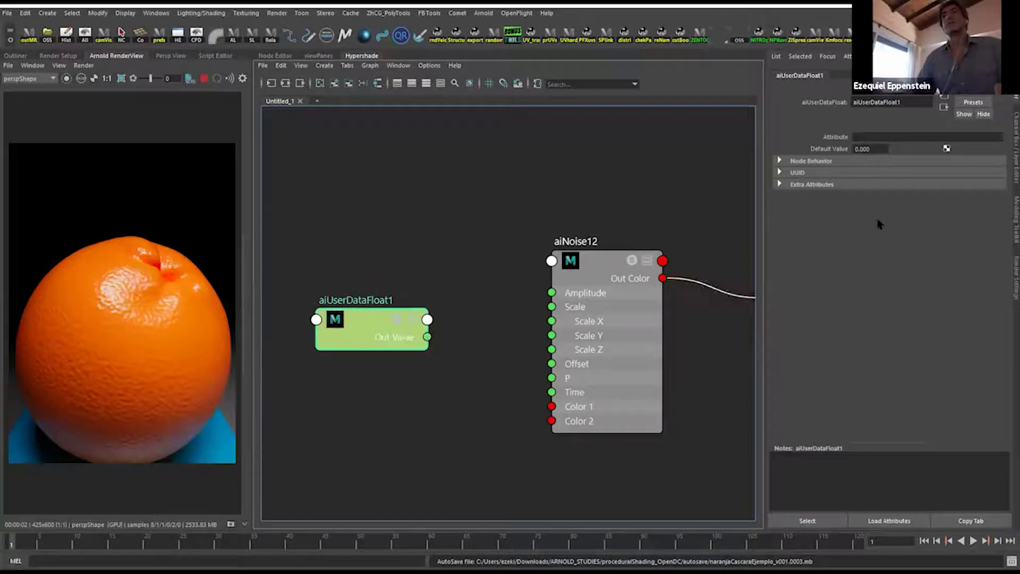
left_click(871, 149)
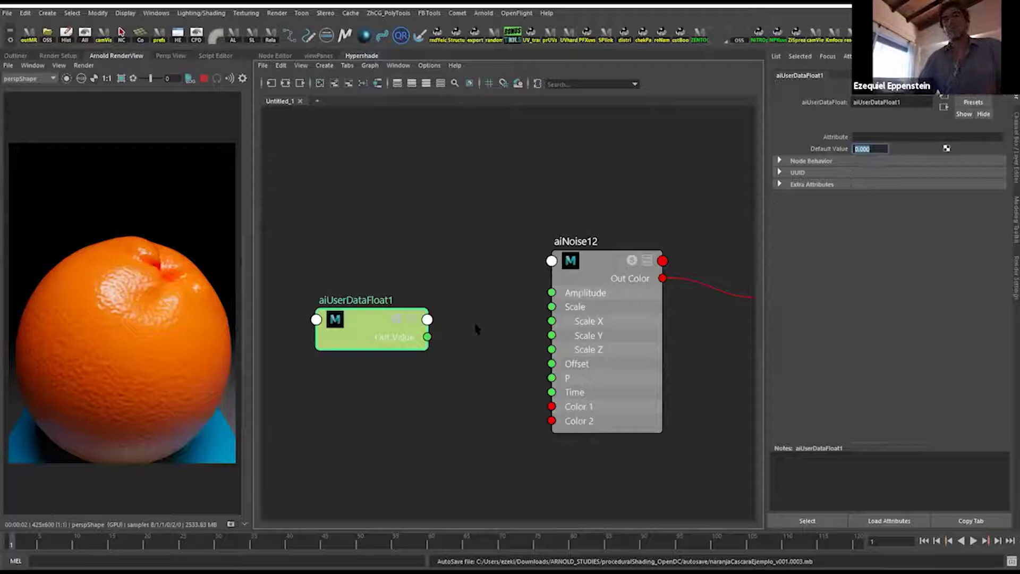
left_click_drag(427, 336, 551, 321)
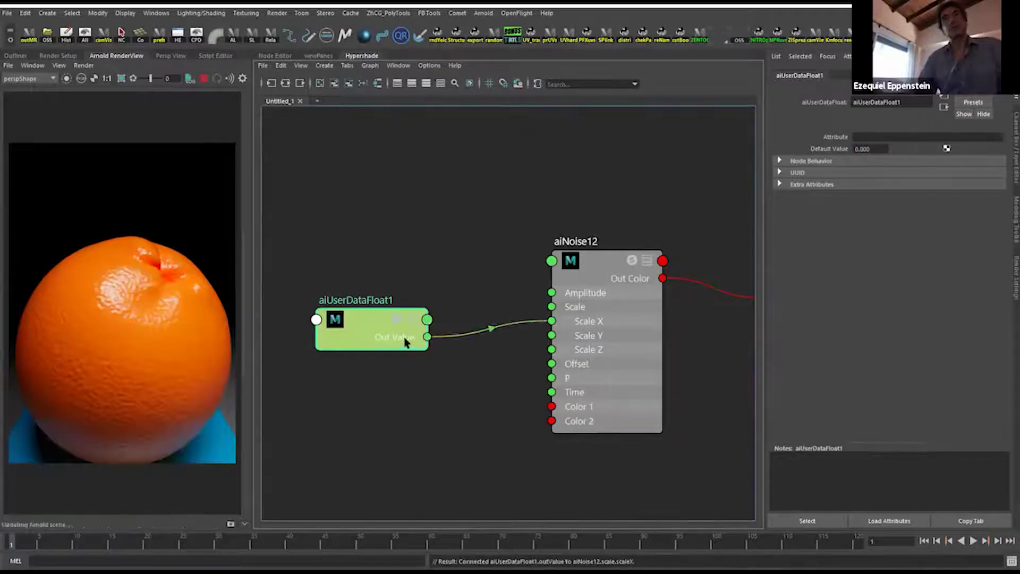
left_click_drag(427, 337, 551, 335)
left_click_drag(427, 337, 551, 349)
mouse_move(374, 322)
left_mouse_down()
mouse_move(390, 338)
mouse_move(390, 327)
left_mouse_up()
Set the aiUserDataFloat node's Default Value to 30.
left_click_drag(875, 149, 752, 133)
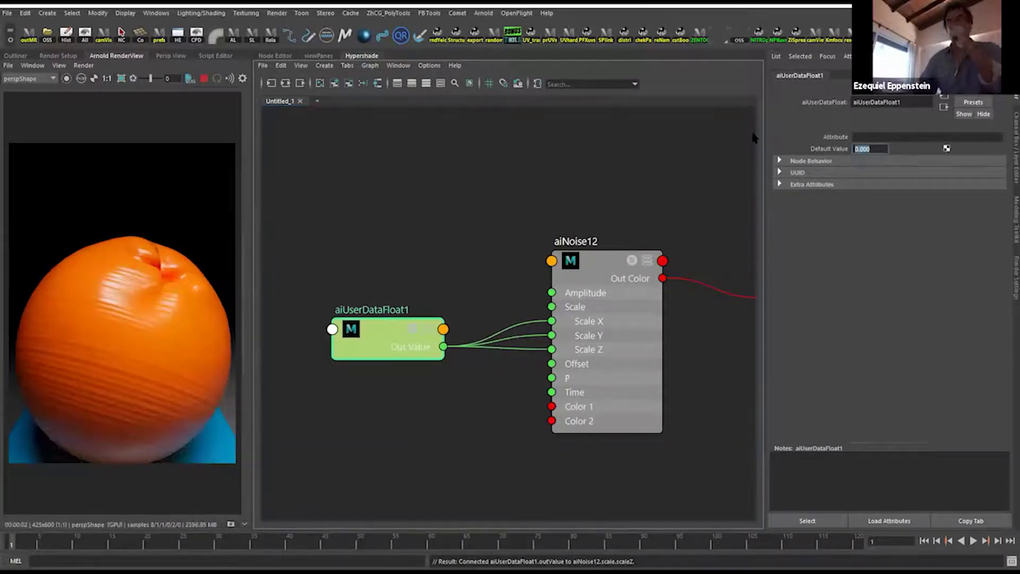
type("30")
key("Return")
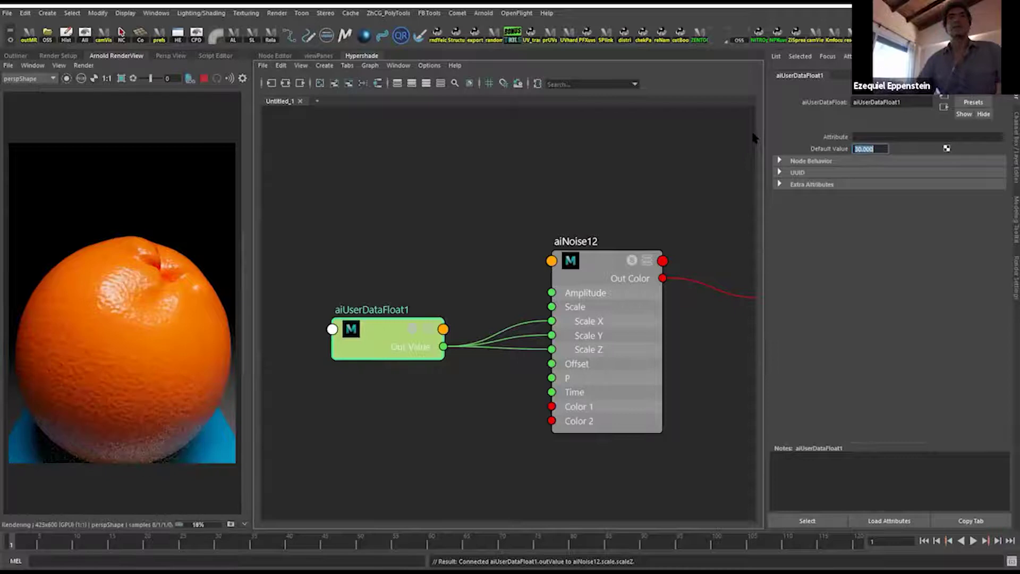
Show the attributes of aiStandardSurface3 and collapse its Geometry section.
scroll(471, 301, "down", 2)
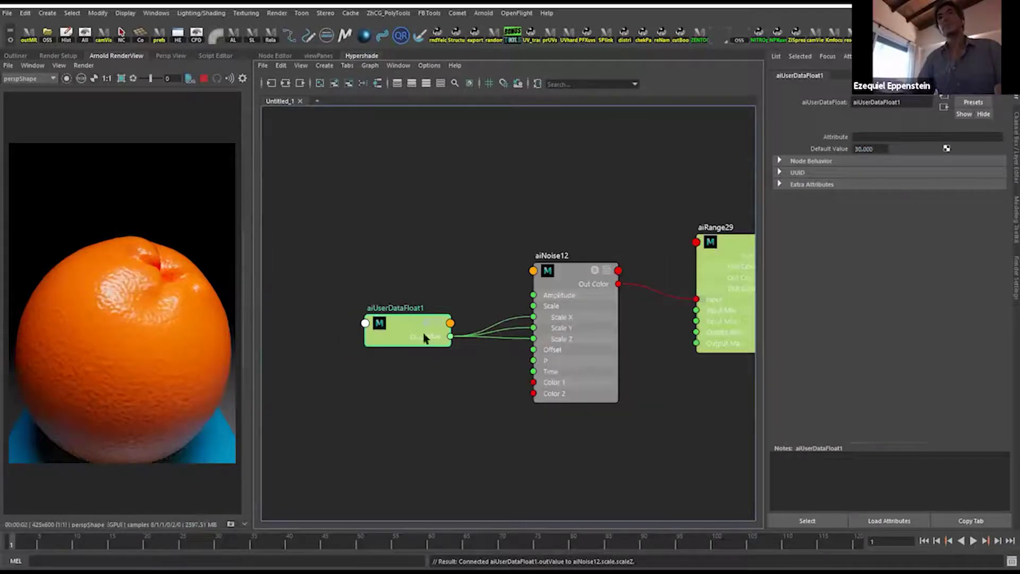
middle_click_drag(510, 257, 418, 333, "alt")
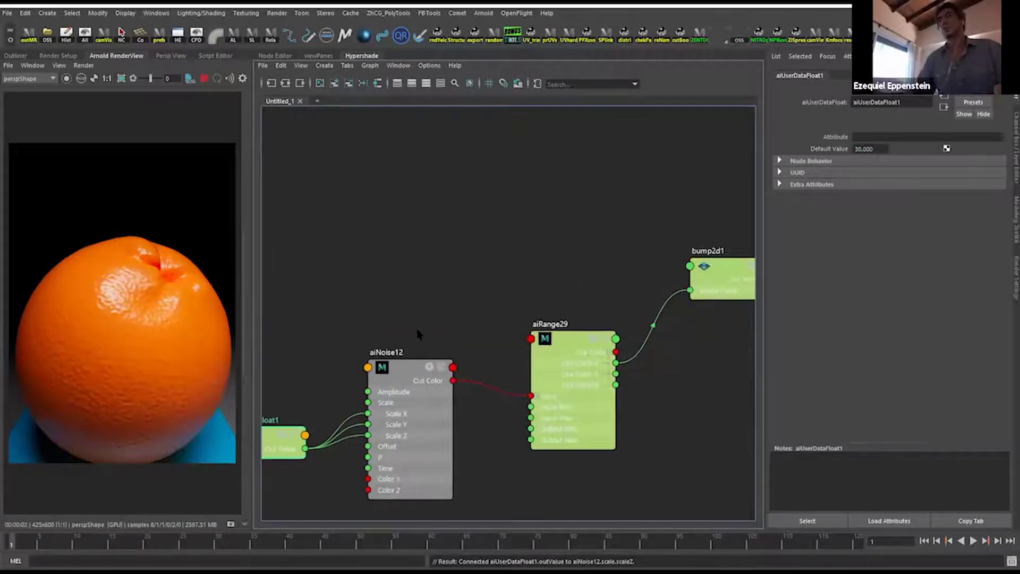
middle_click_drag(513, 311, 428, 321, "alt")
scroll(427, 322, "down", 3)
mouse_move(578, 337)
middle_mouse_down("alt")
mouse_move(526, 371)
mouse_move(568, 428)
middle_mouse_up("alt")
scroll(544, 401, "up", 1)
left_click(641, 241)
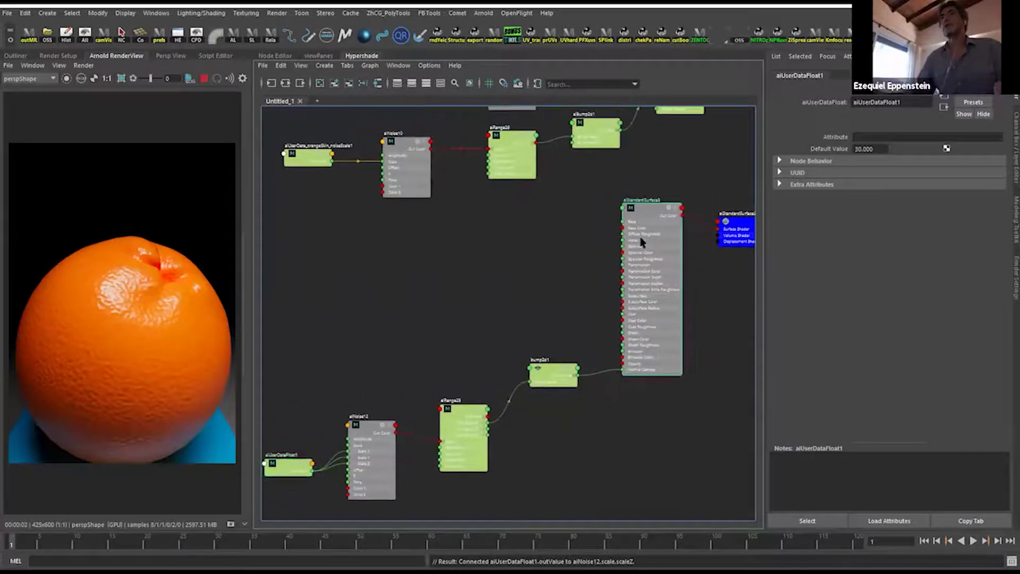
key("ctrl+a")
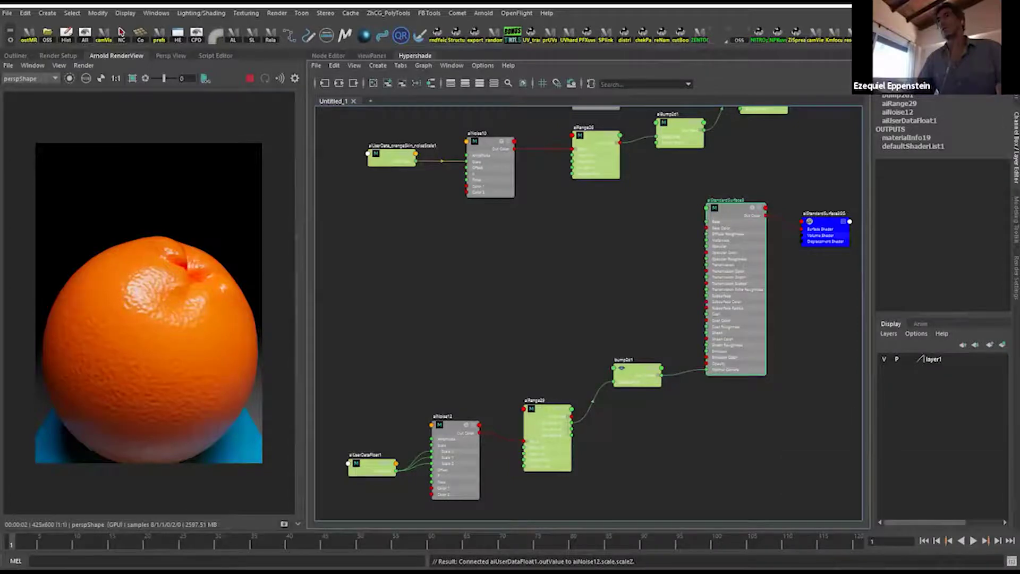
key("ctrl+a")
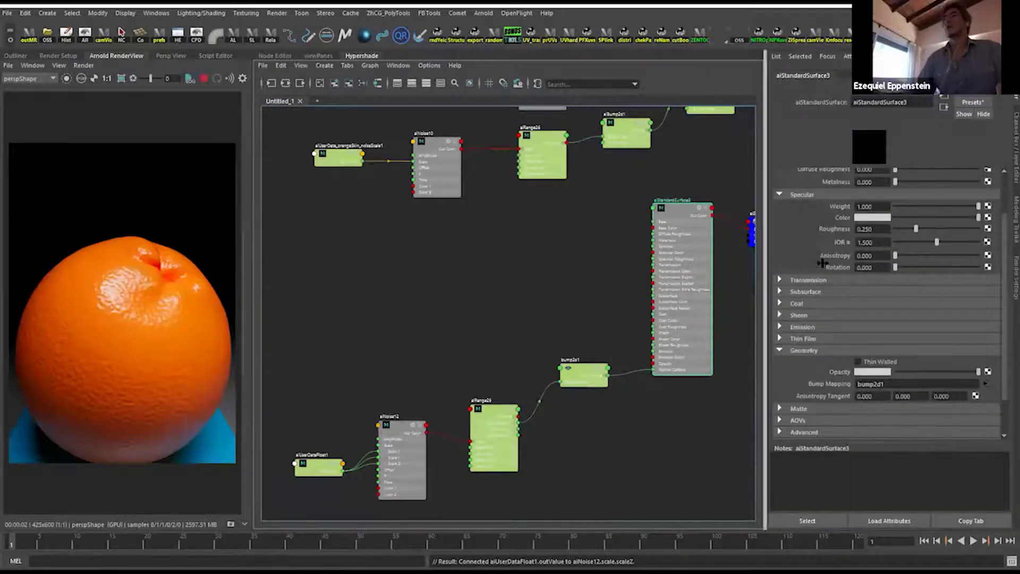
left_click(820, 352)
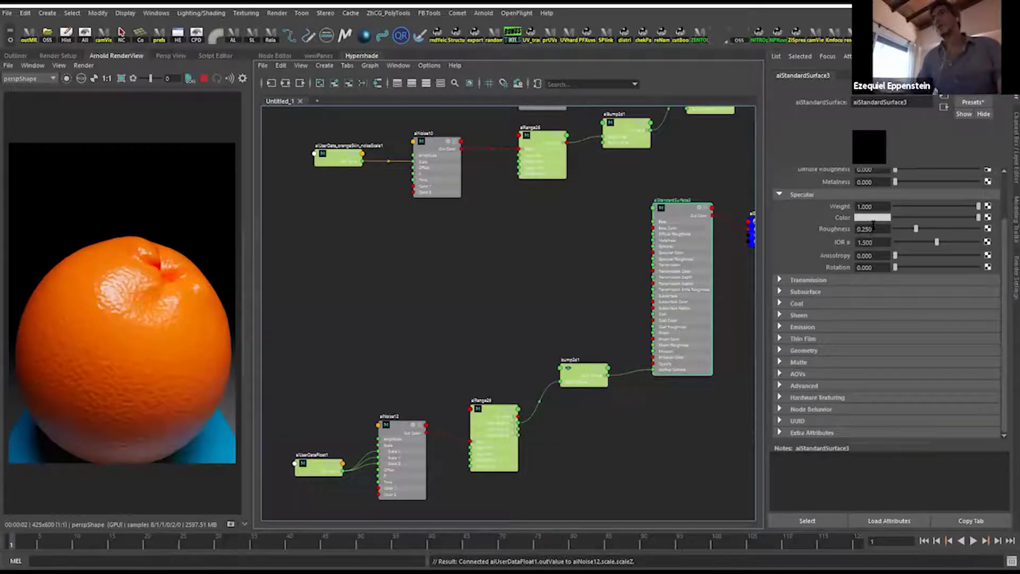
Try a Coat Weight of 1 on aiStandardSurface3 and return it to 0.
scroll(872, 224, "up", 2)
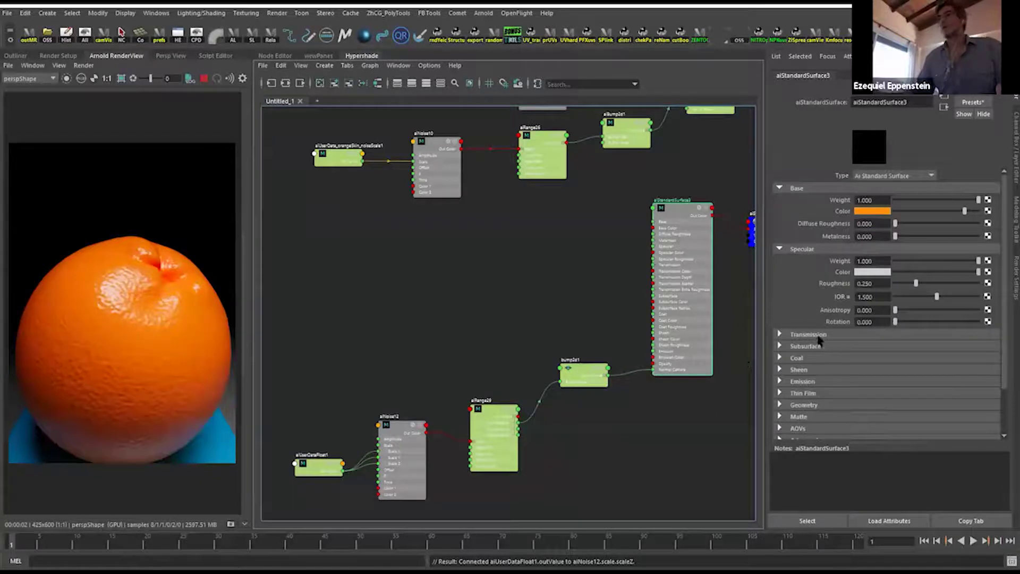
scroll(817, 342, "down", 2)
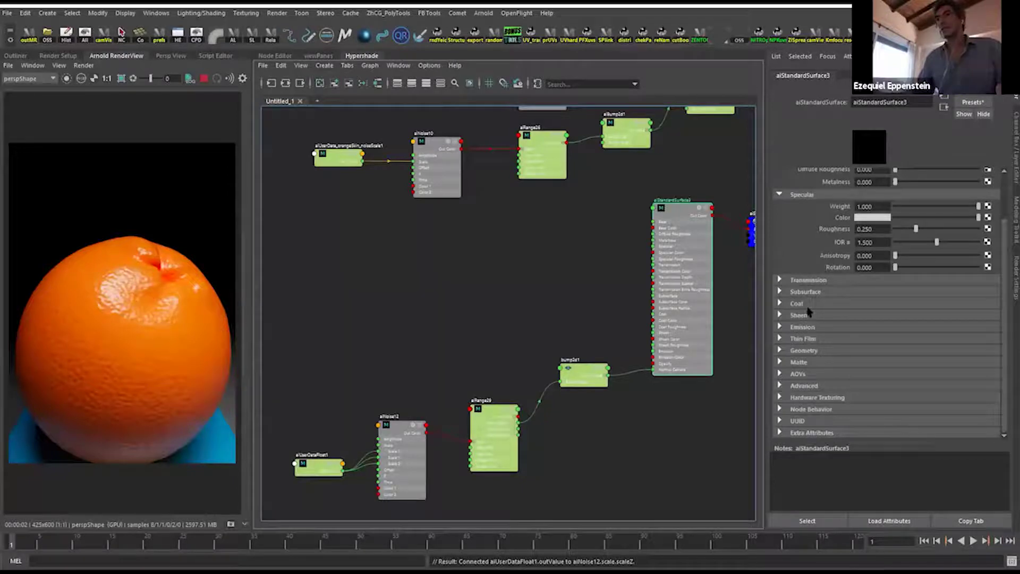
left_click(808, 306)
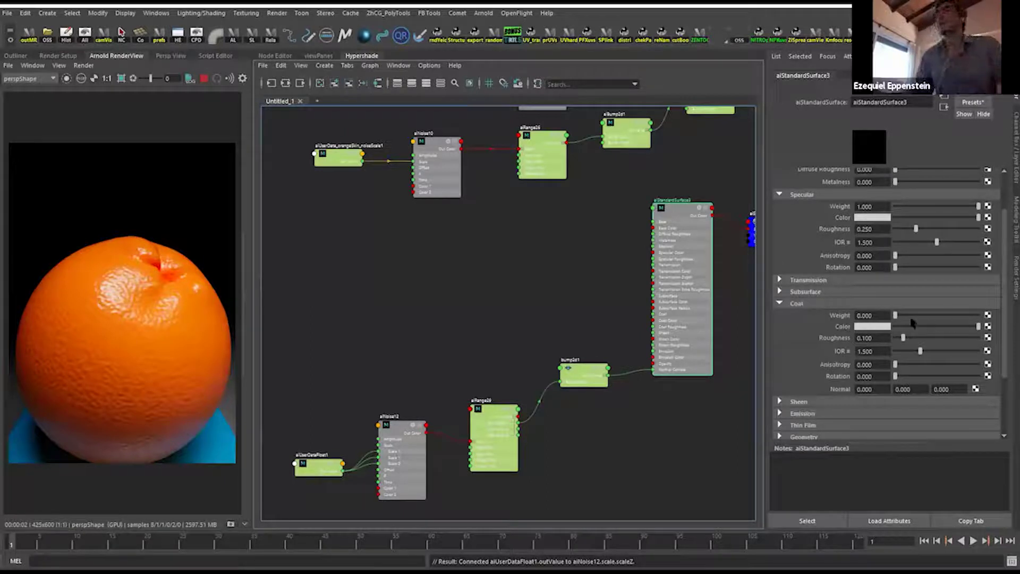
left_click_drag(894, 315, 1002, 317)
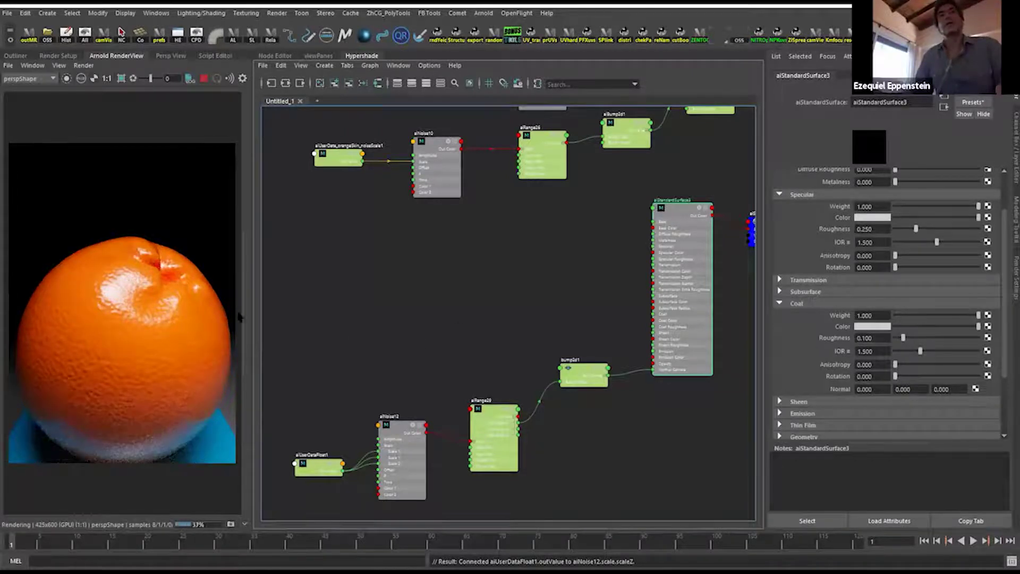
left_click_drag(978, 318, 895, 317)
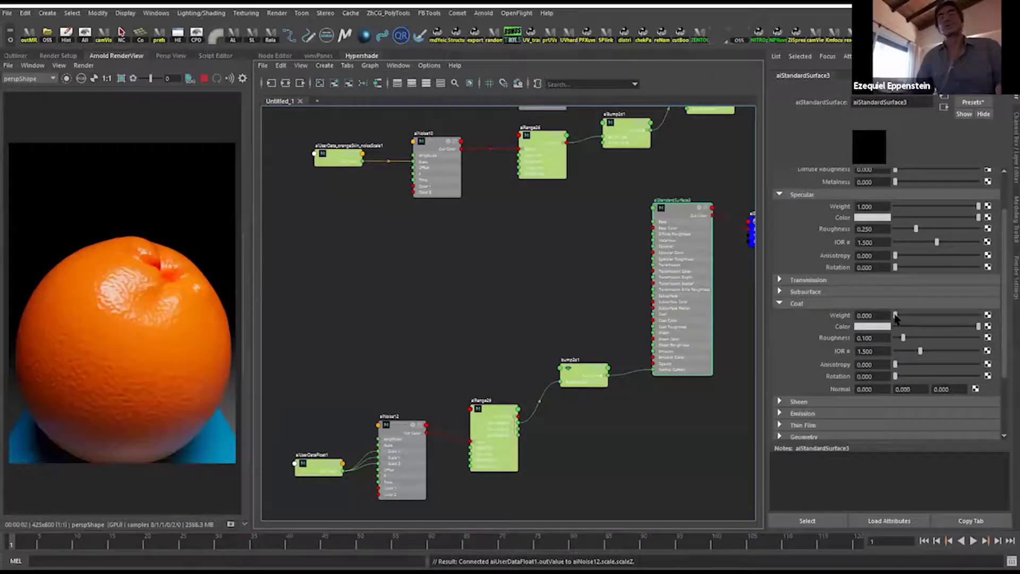
Set the coat weight of aiStandardSurface3 to 1 and its coat roughness to 0.12.
left_click_drag(894, 317, 978, 318)
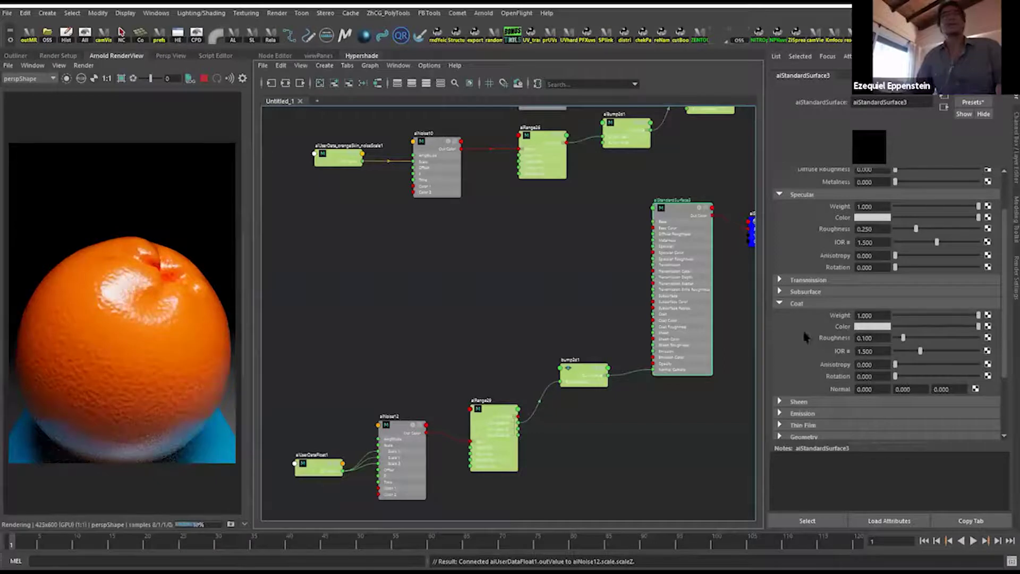
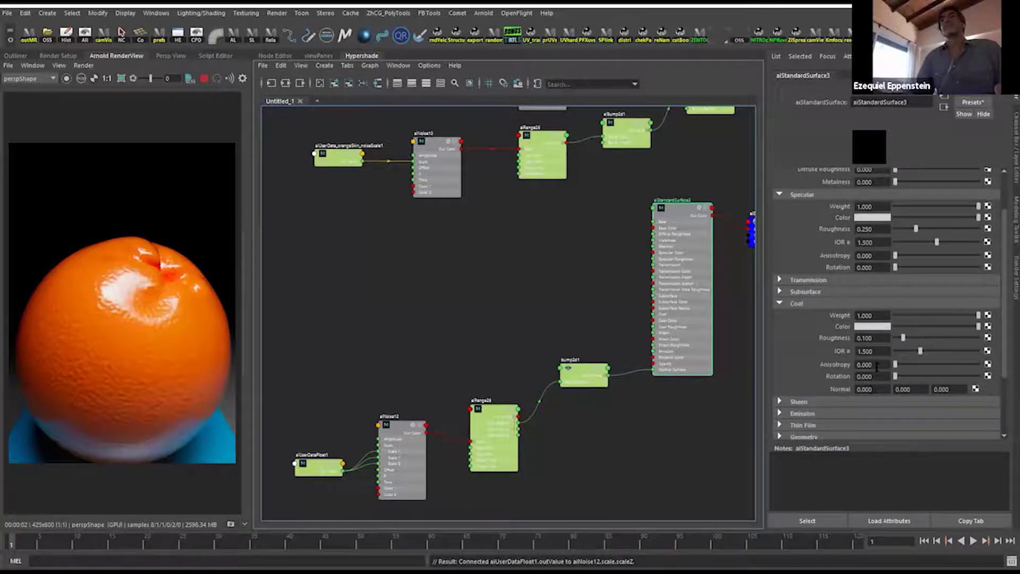
scroll(847, 405, "down", 1)
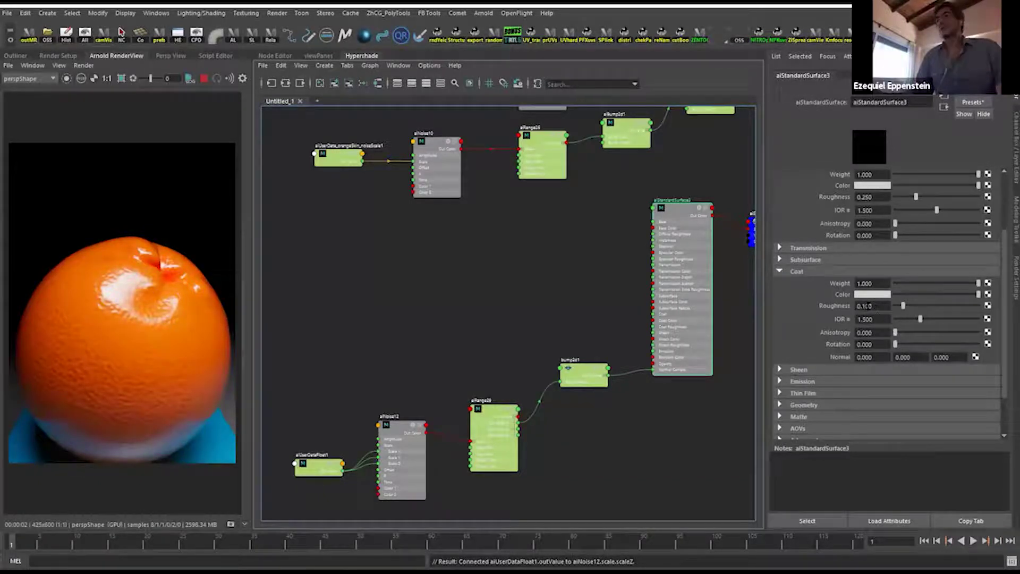
left_click(863, 305)
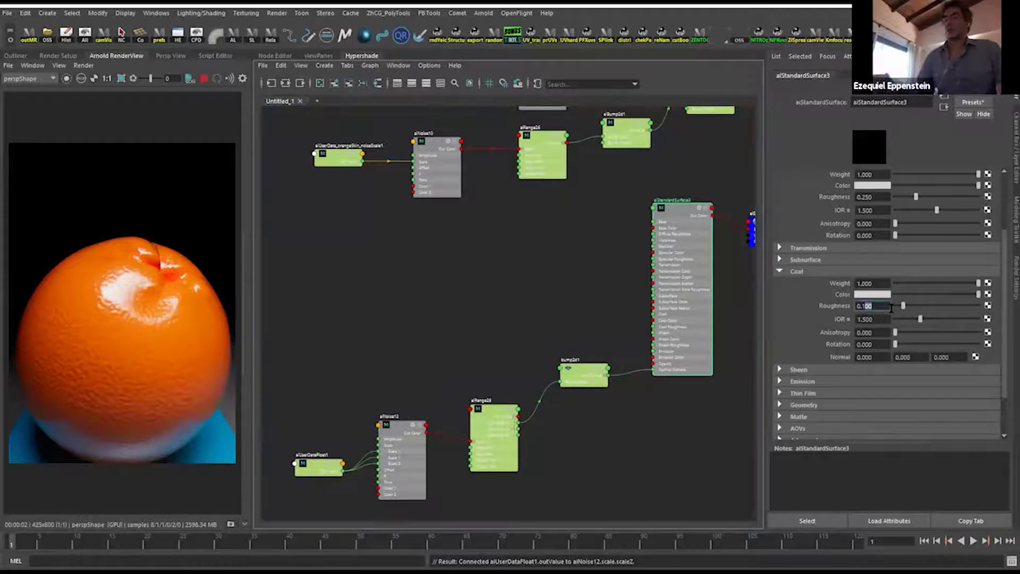
type("2")
key("Return")
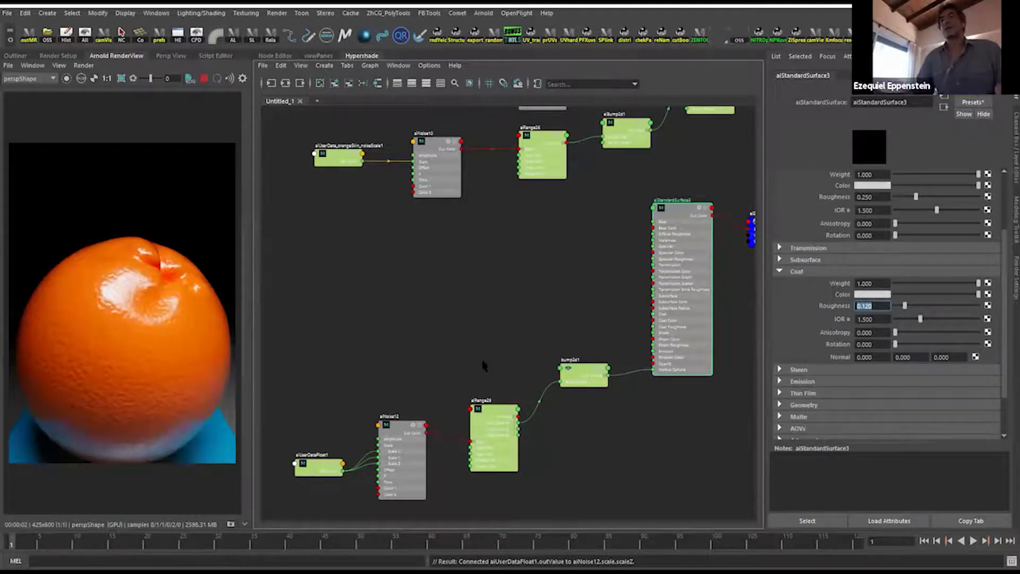
Examine the aiRange29 and bump2d1 nodes feeding aiStandardSurface3, along with each node's attributes.
middle_click_drag(483, 365, 500, 326, "alt")
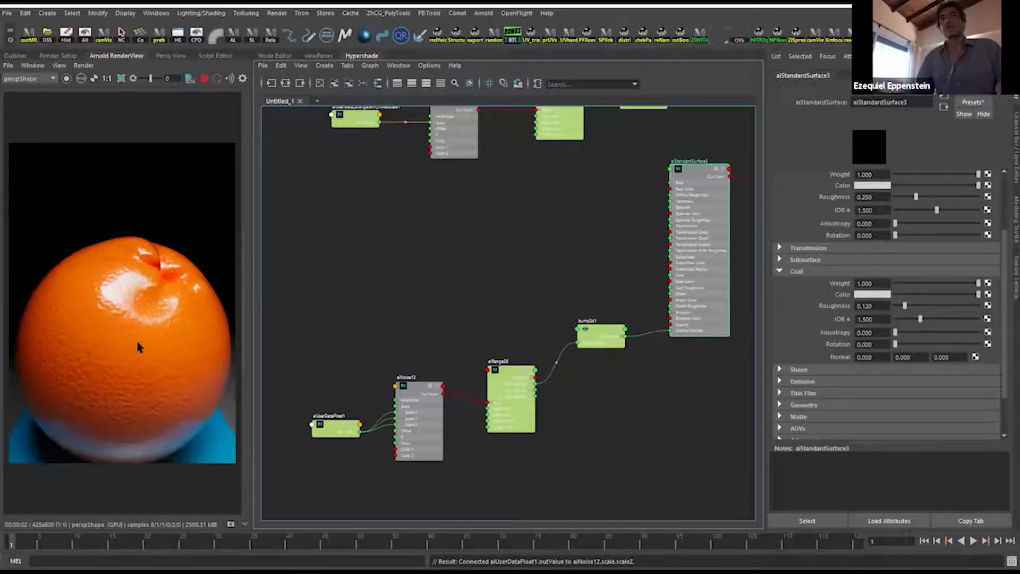
middle_click_drag(599, 379, 537, 412, "alt")
middle_click_drag(444, 417, 515, 412, "alt")
left_click(505, 400)
left_click_drag(505, 400, 503, 395)
left_click(594, 373)
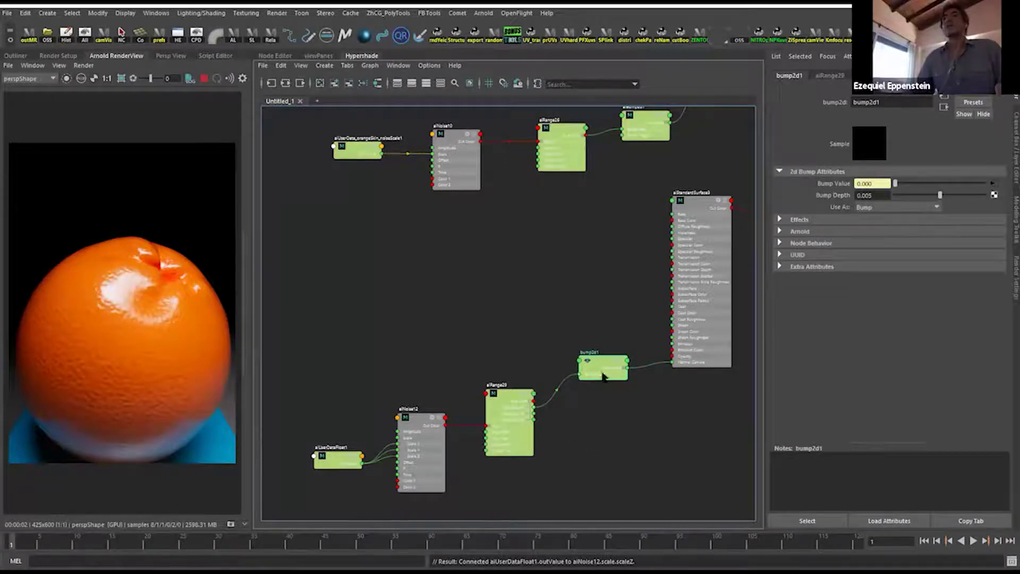
left_click_drag(601, 373, 598, 371)
left_click_drag(505, 400, 508, 402)
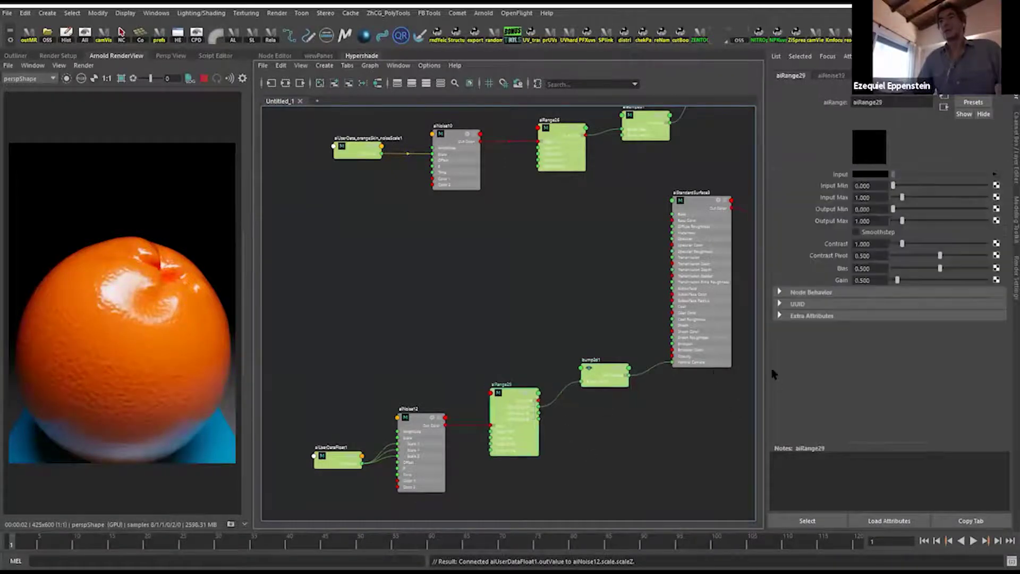
left_click(673, 268)
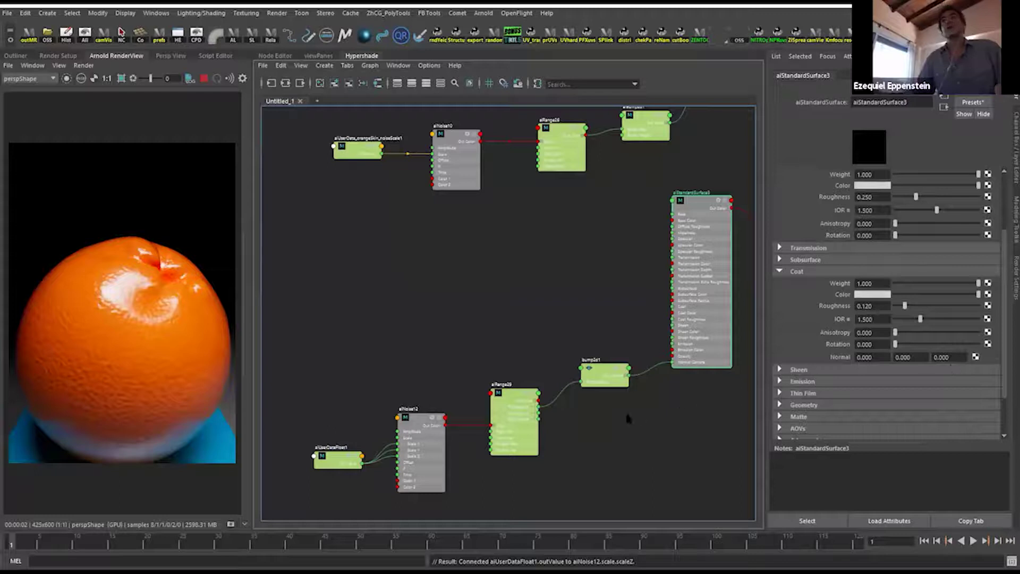
middle_click_drag(626, 418, 615, 394, "alt")
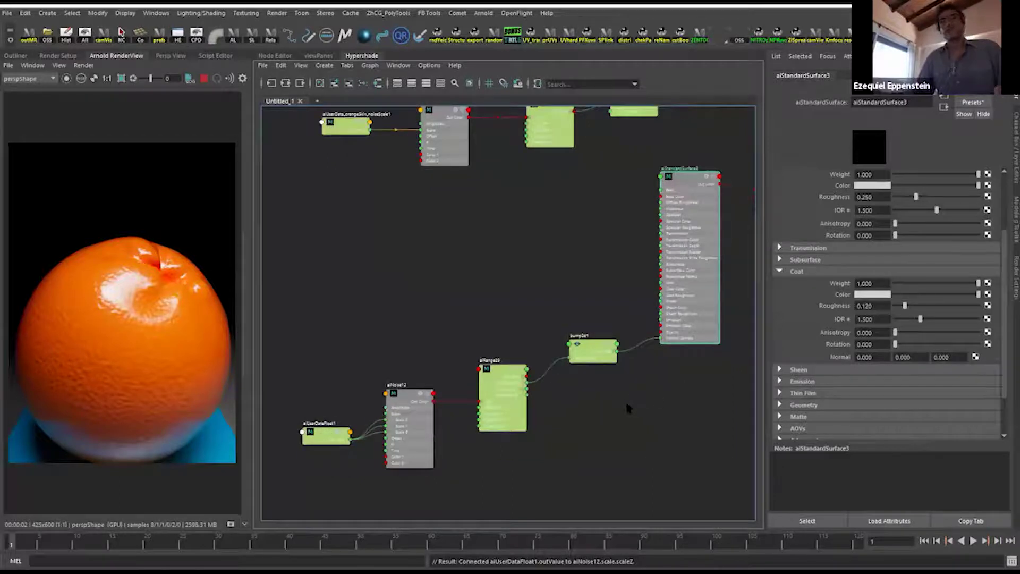
right_click_drag(587, 388, 620, 449, "alt")
middle_click_drag(609, 431, 604, 382, "alt")
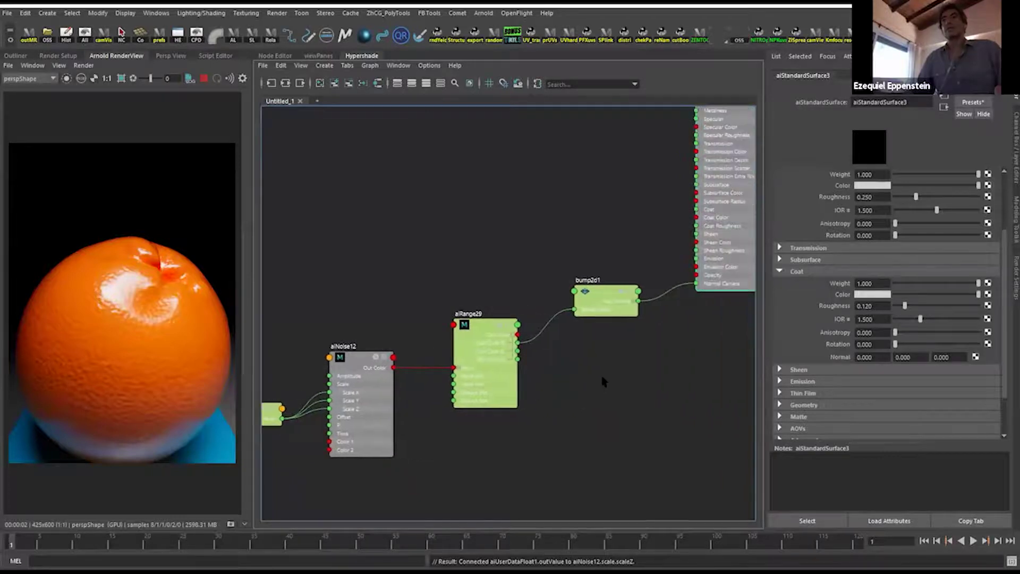
Duplicate the bump2d1 node with its complete shading network and place the copied chain below the original.
left_click(612, 312)
scroll(619, 393, "down", 2)
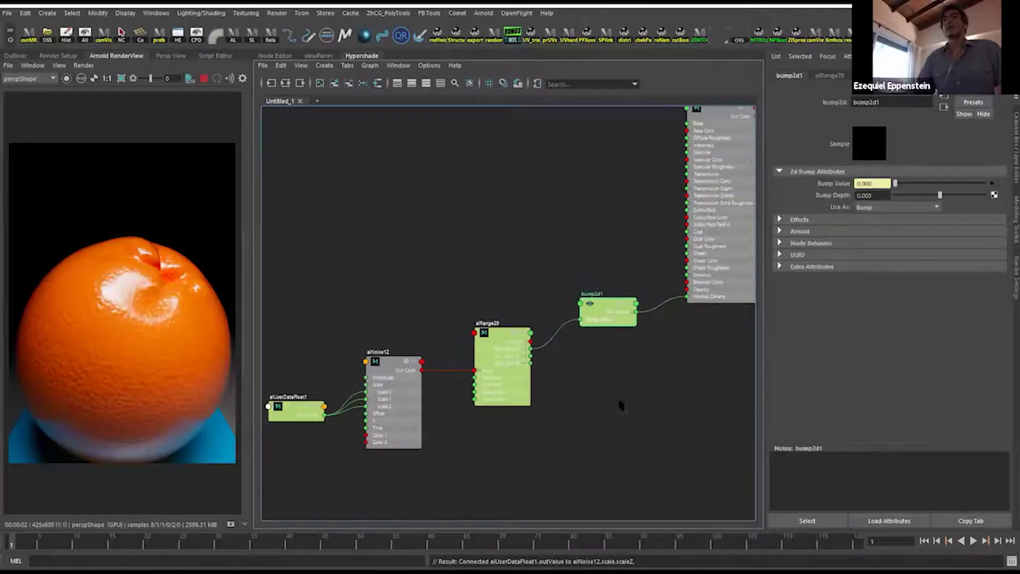
middle_click_drag(582, 314, 615, 307, "alt")
left_click_drag(632, 267, 634, 269)
left_click(280, 65)
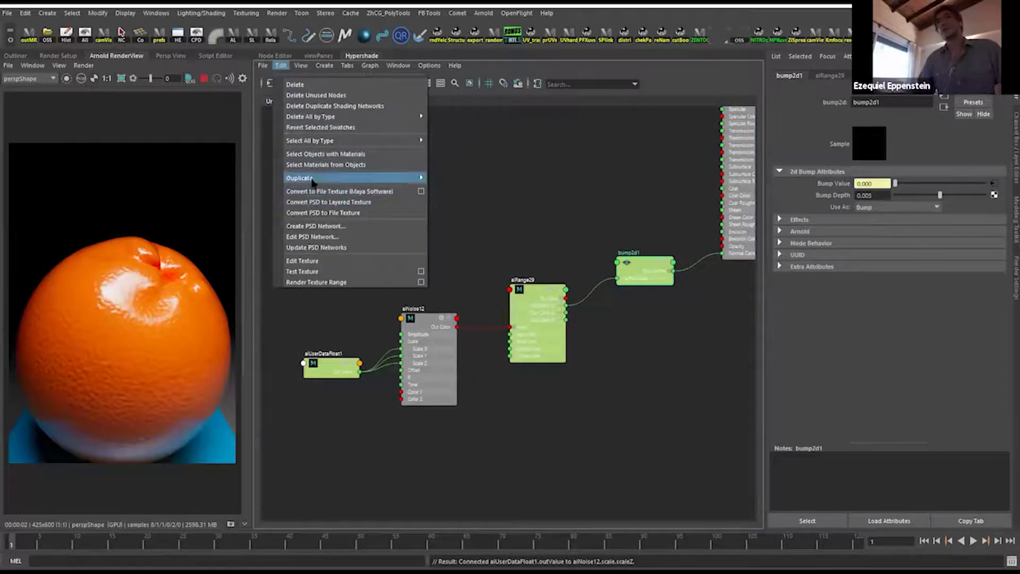
mouse_move(413, 178)
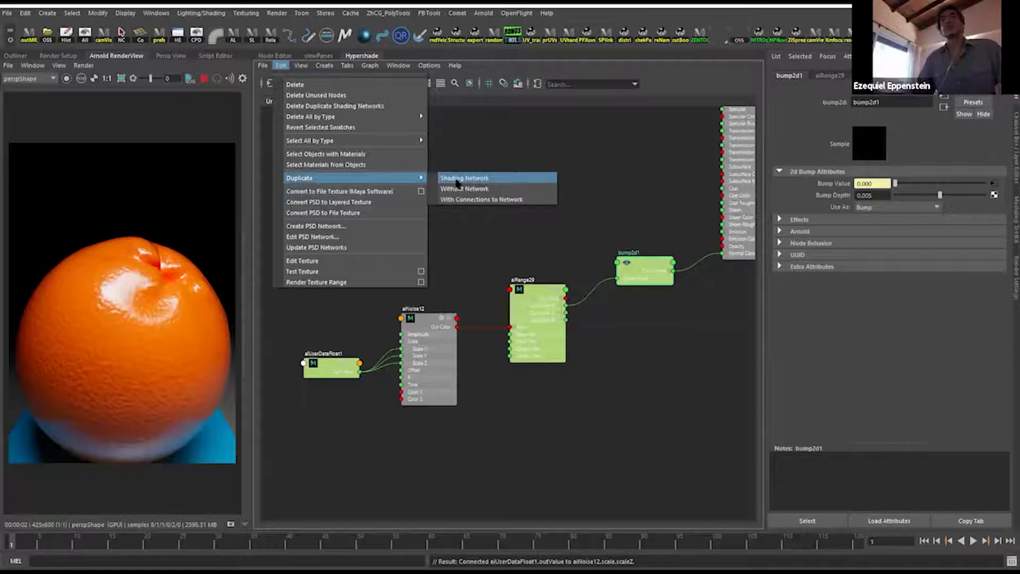
left_click(458, 180)
left_click_drag(339, 124, 628, 202)
middle_click_drag(628, 202, 555, 257)
scroll(556, 257, "up", 2)
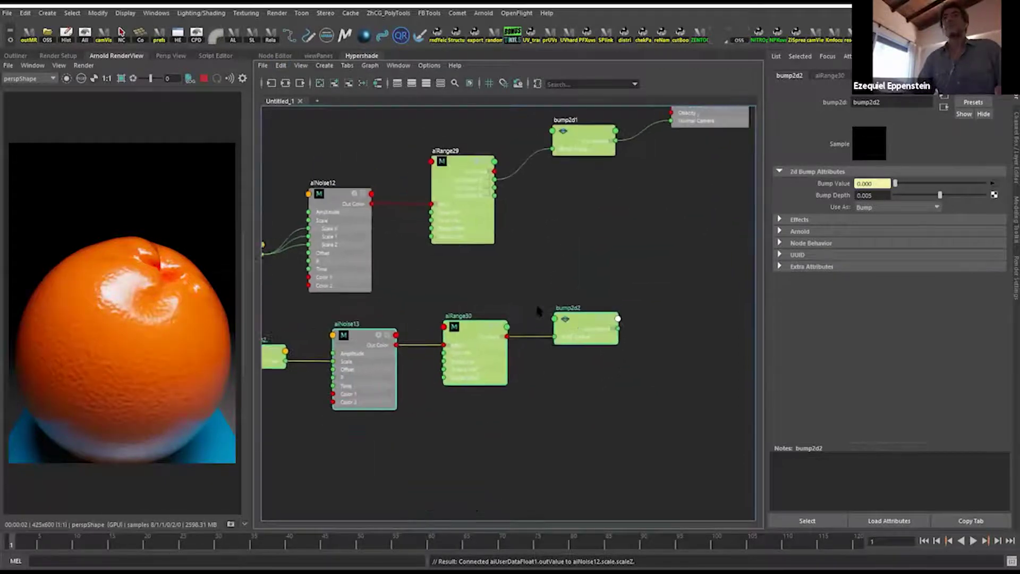
middle_click_drag(540, 307, 551, 334)
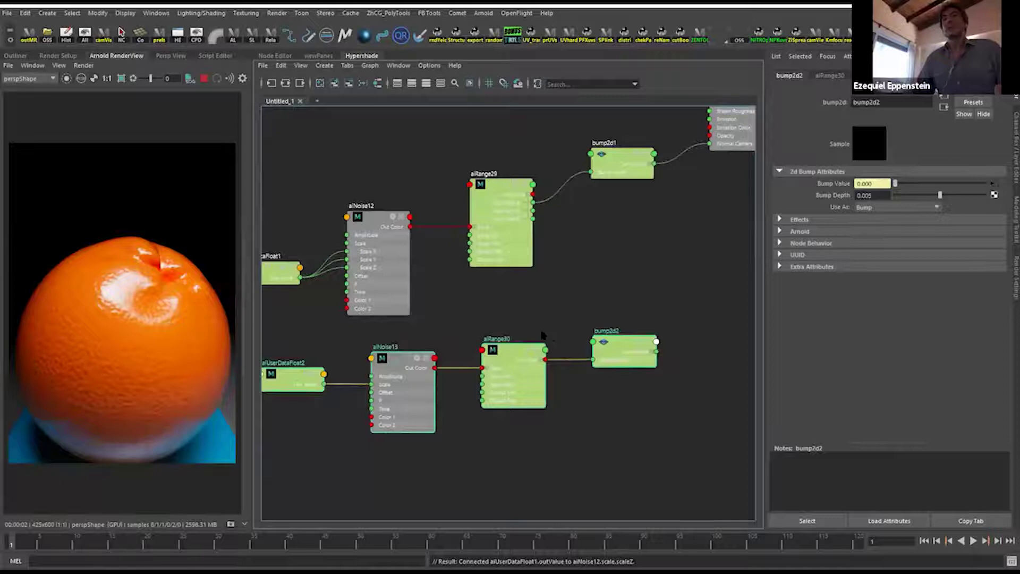
Raise the duplicated bump2d2 node above its chain and connect its output to the Coat Normal of aiStandardSurface3.
left_click_drag(623, 352, 619, 297)
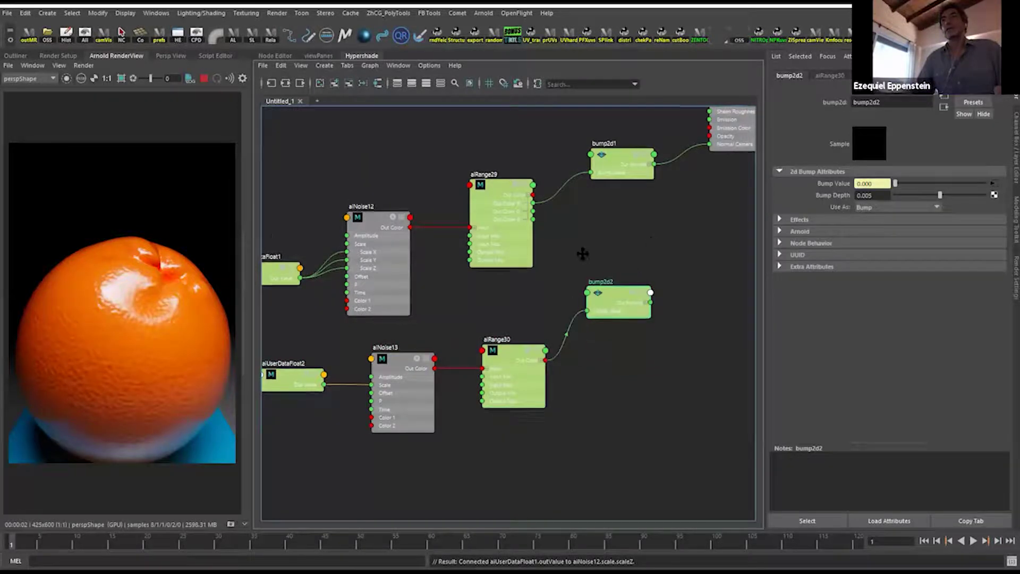
middle_click_drag(582, 255, 510, 274)
left_click(696, 147)
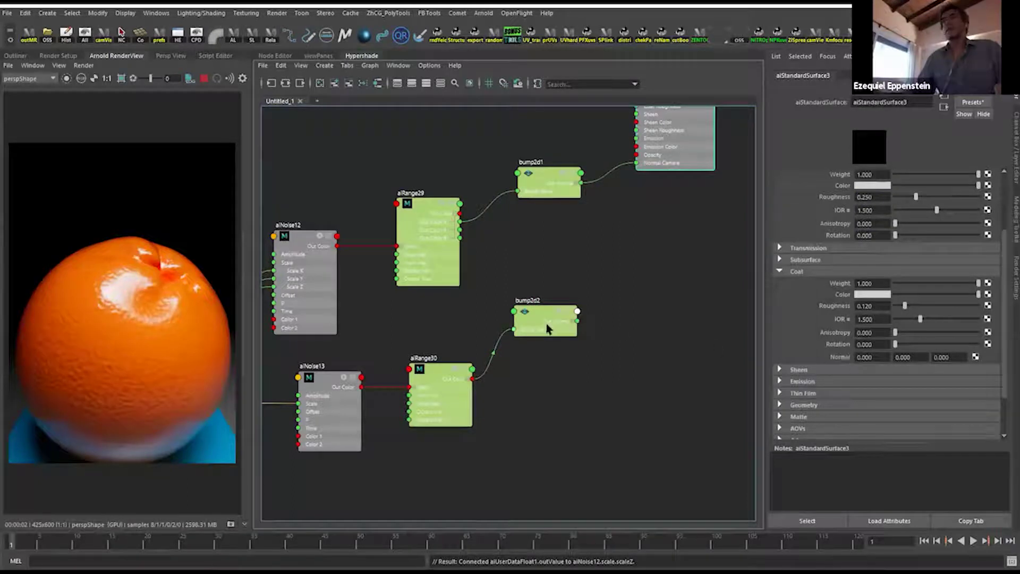
middle_click_drag(538, 314, 833, 357)
key("a")
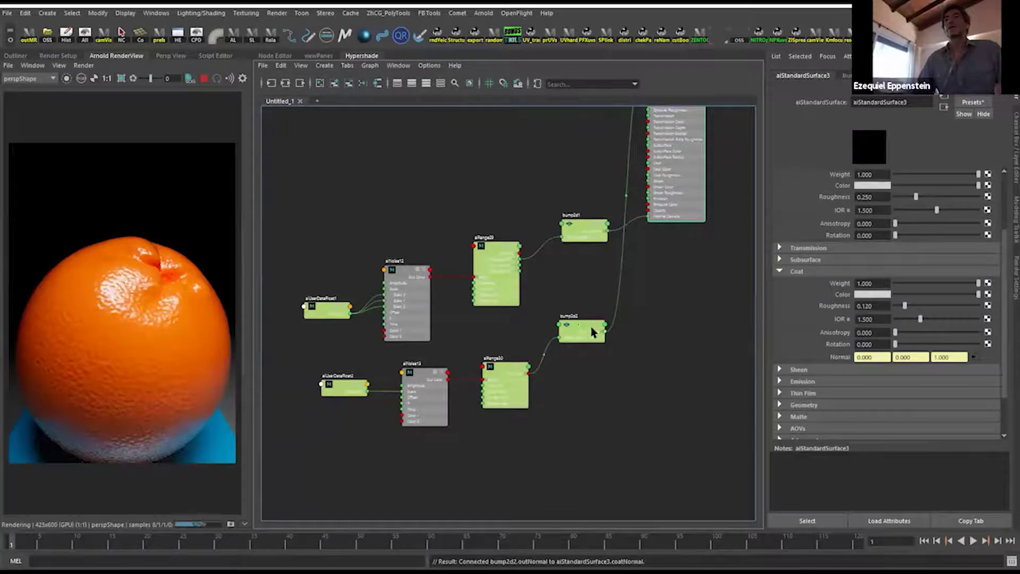
key("a")
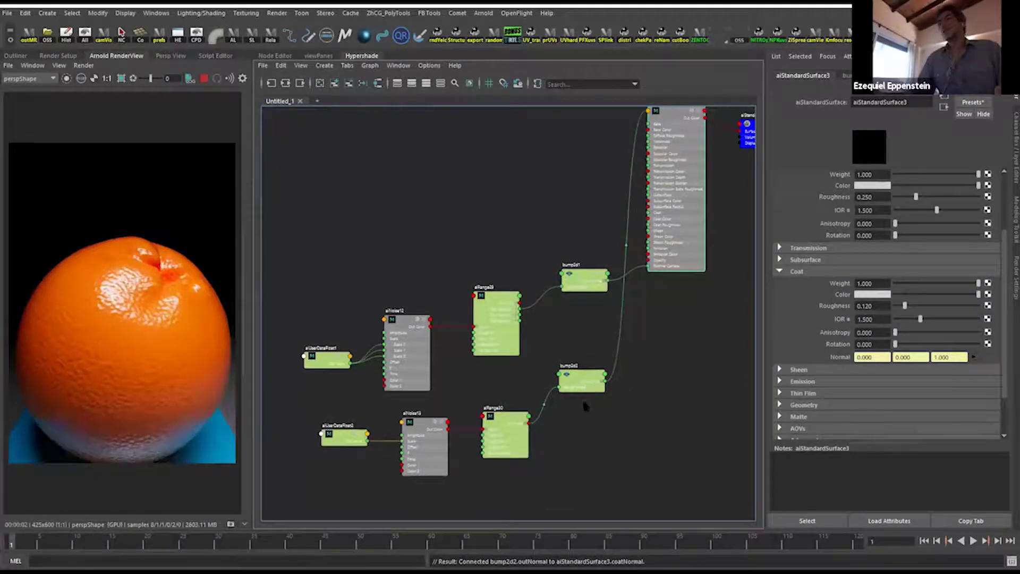
Delete the duplicated bump2d2 node that feeds the coat normal.
left_click(579, 379)
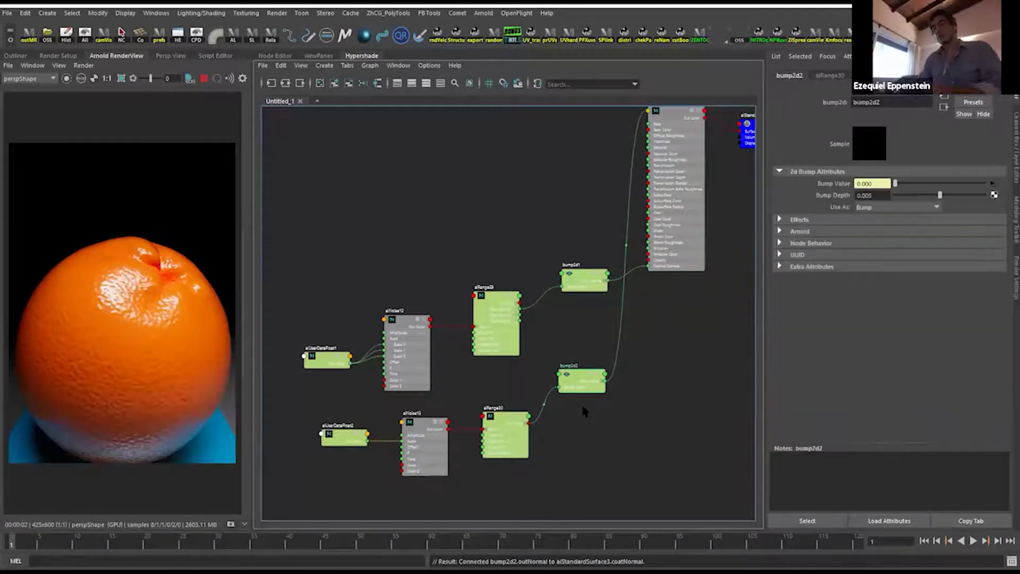
key("Delete")
left_click(683, 236)
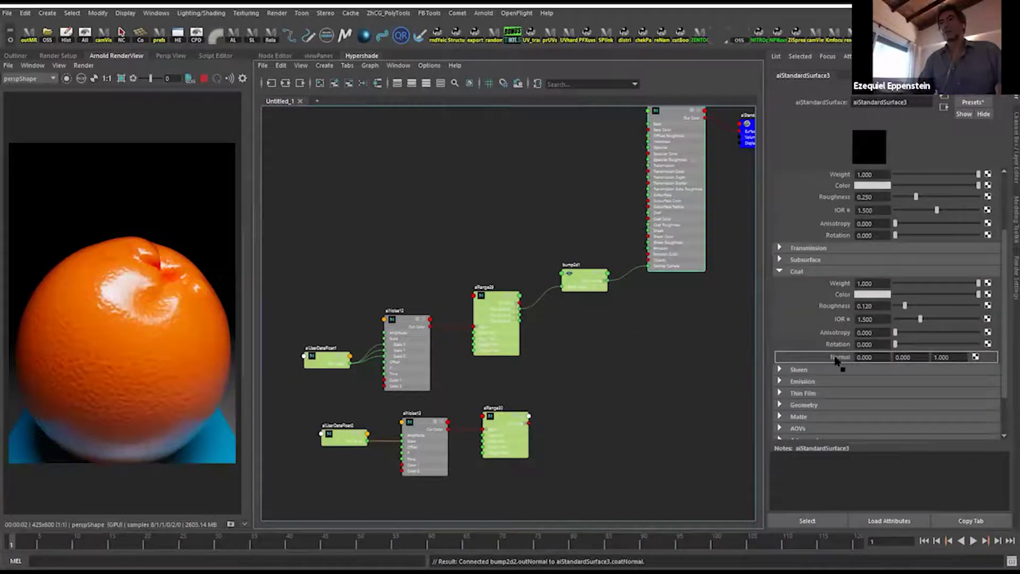
middle_click_drag(649, 264, 649, 265)
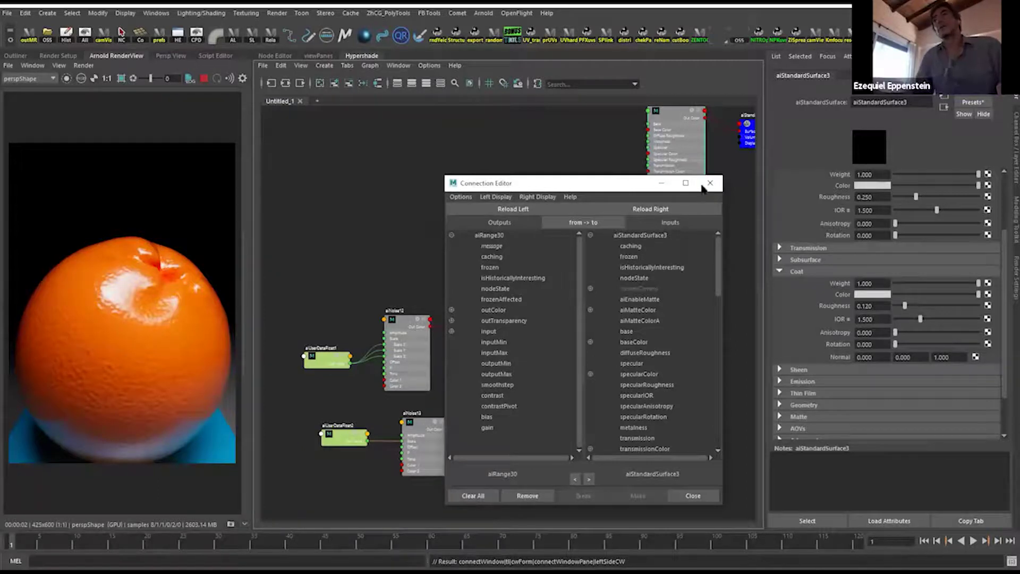
left_click(708, 184)
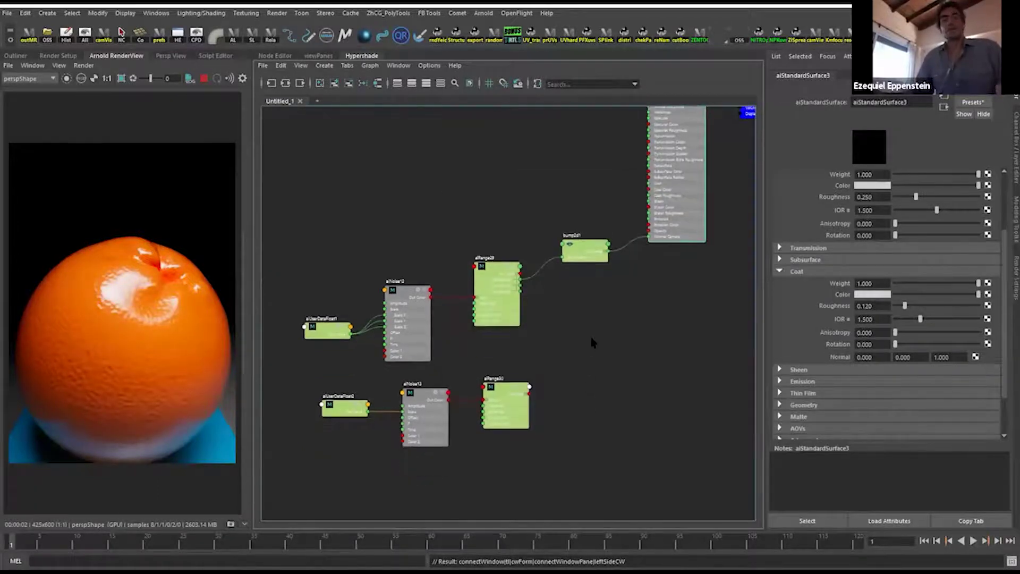
Create a new bump2d node in the empty graph area near aiRange30.
left_click(593, 343)
key("Tab")
type("a")
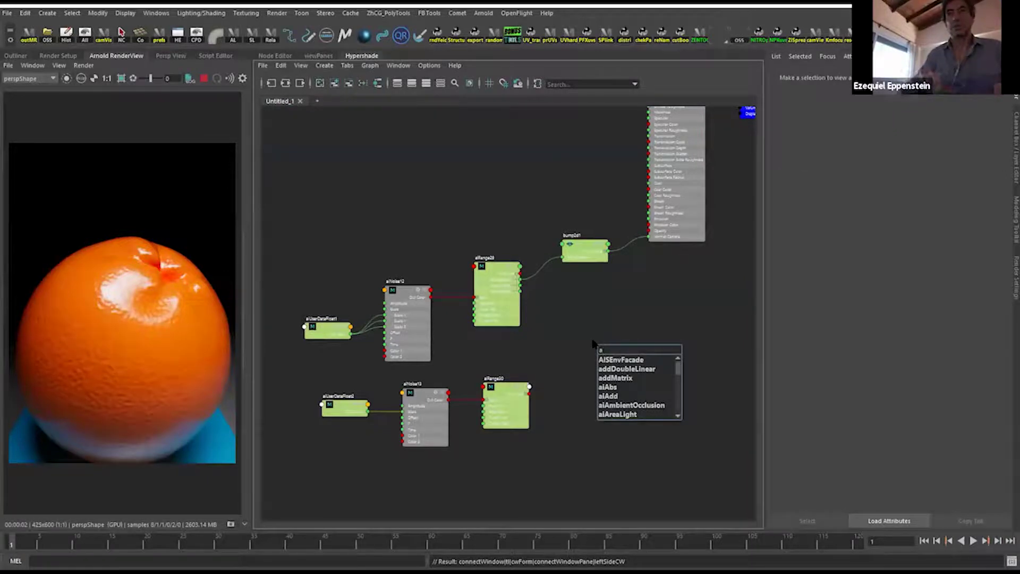
key("BackSpace")
type("bu")
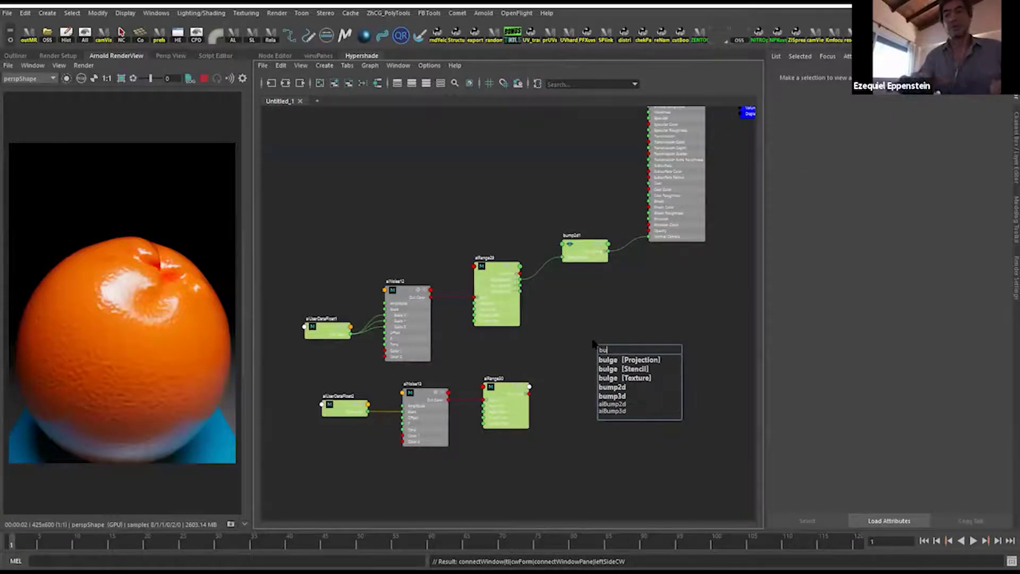
type("mp")
key("Down")
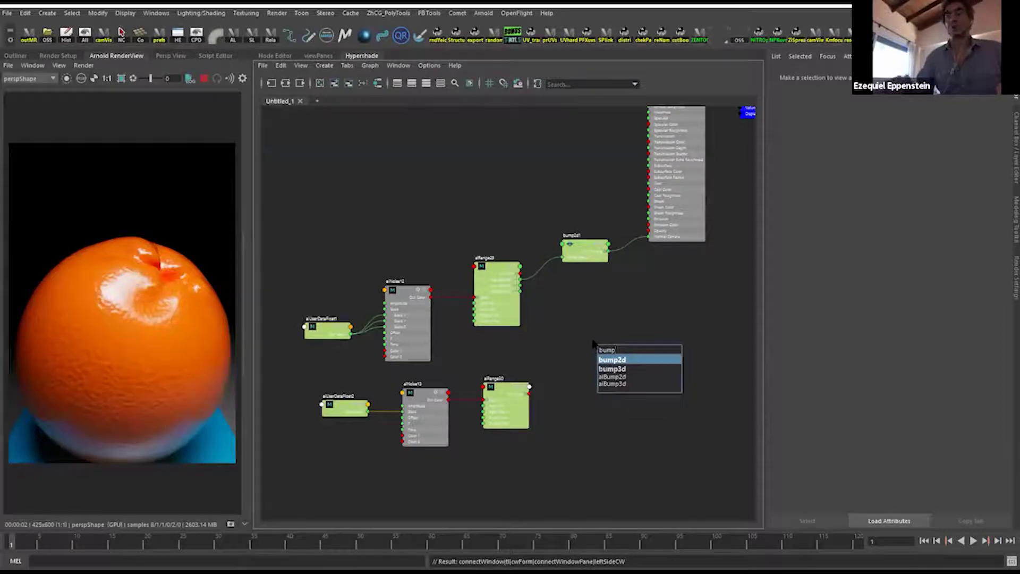
key("Return")
Place the new bump2d node beside aiRange30 and connect the range's Out Color R to its Bump Value.
scroll(635, 412, "up", 3)
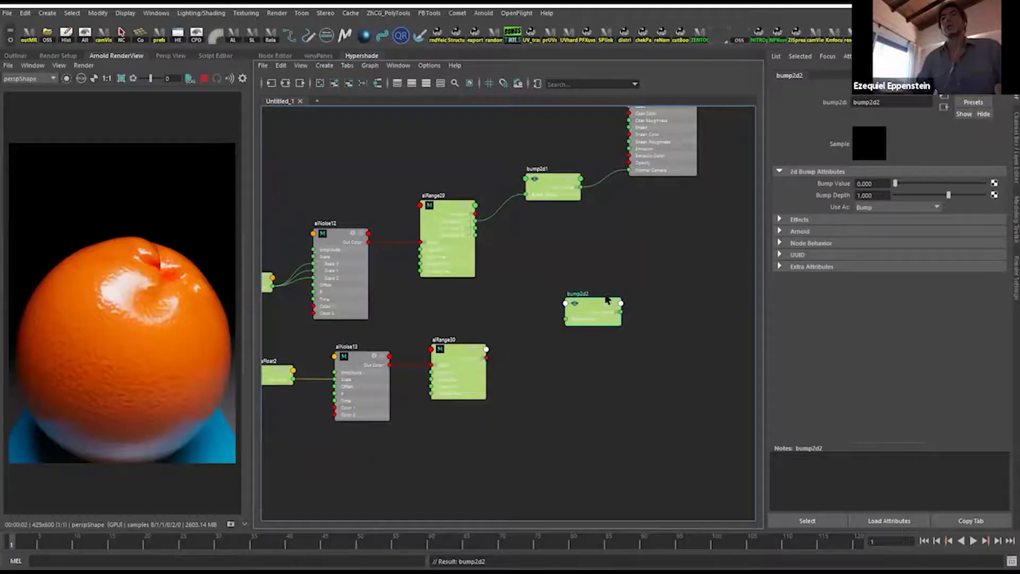
left_click_drag(605, 299, 545, 327)
left_click_drag(481, 363, 528, 321)
scroll(624, 382, "up", 1)
scroll(600, 366, "up", 1)
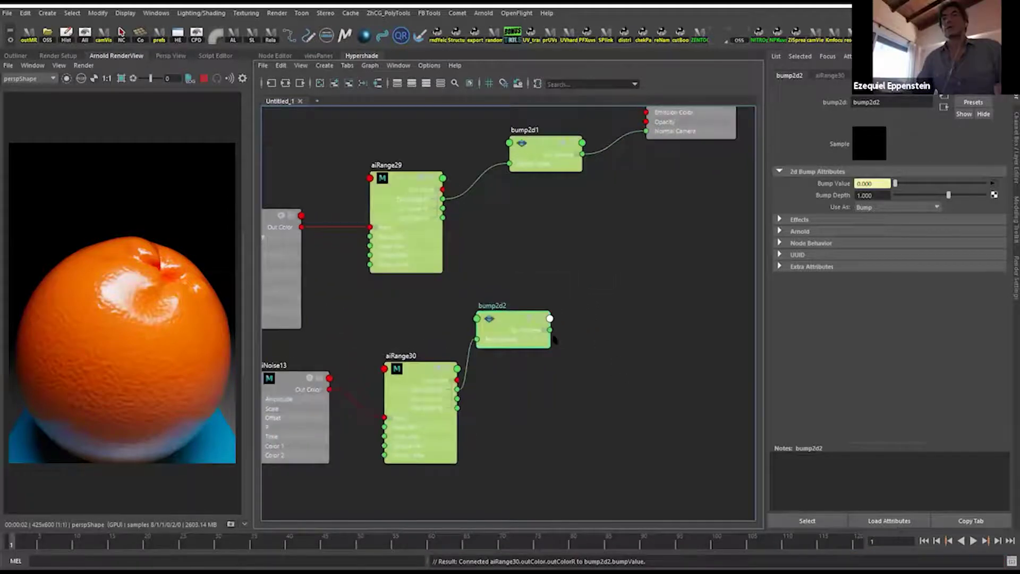
Connect the outNormal of bump2d2 to the coatNormal input of aiStandardSurface3.
middle_click_drag(647, 222, 601, 336, "alt")
scroll(613, 306, "down", 1)
left_click(649, 212)
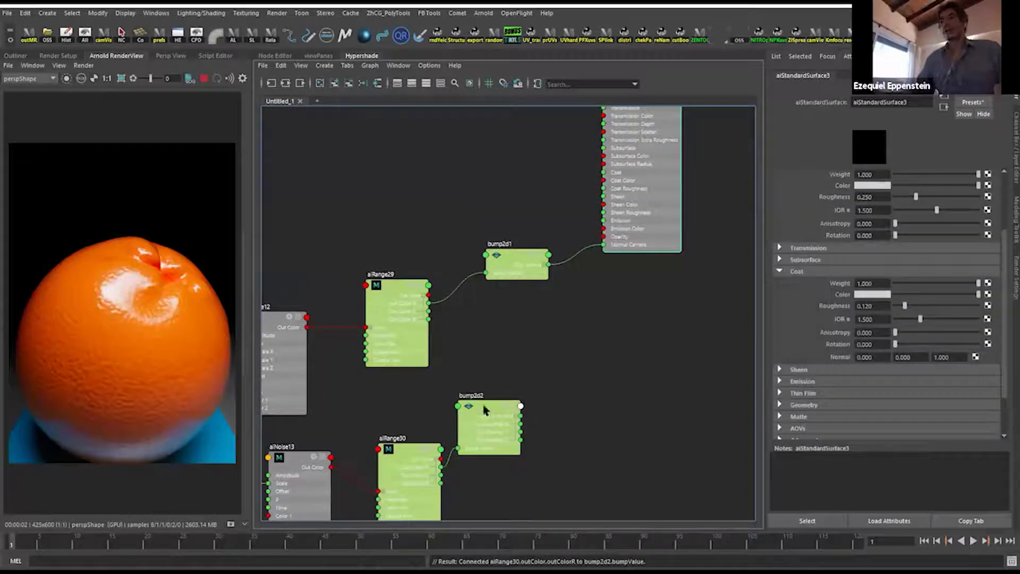
middle_click_drag(544, 364, 520, 481, "alt")
left_click_drag(532, 343, 563, 295)
left_click(579, 297)
scroll(570, 292, "down", 5)
scroll(581, 338, "down", 3)
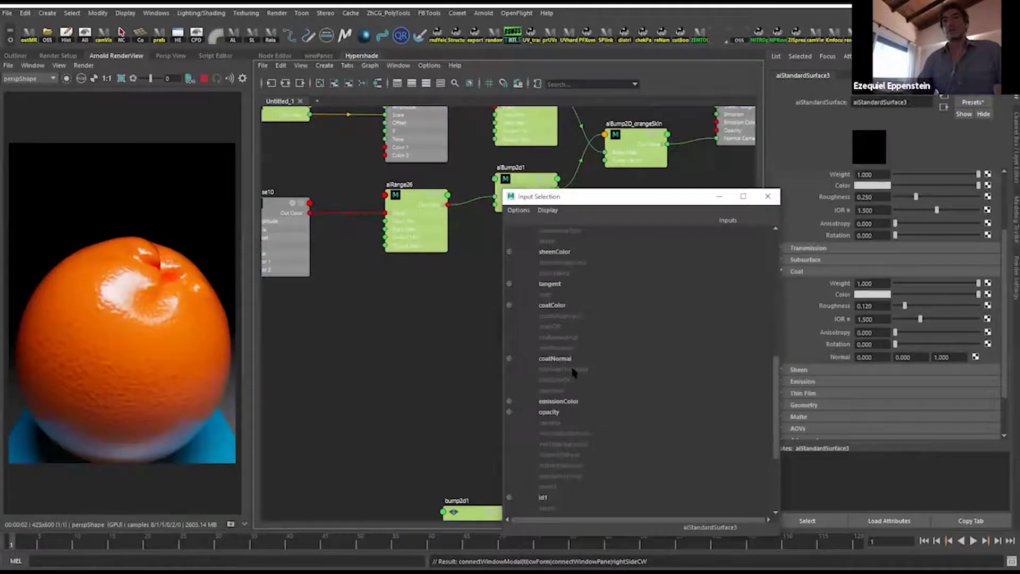
left_click(562, 359)
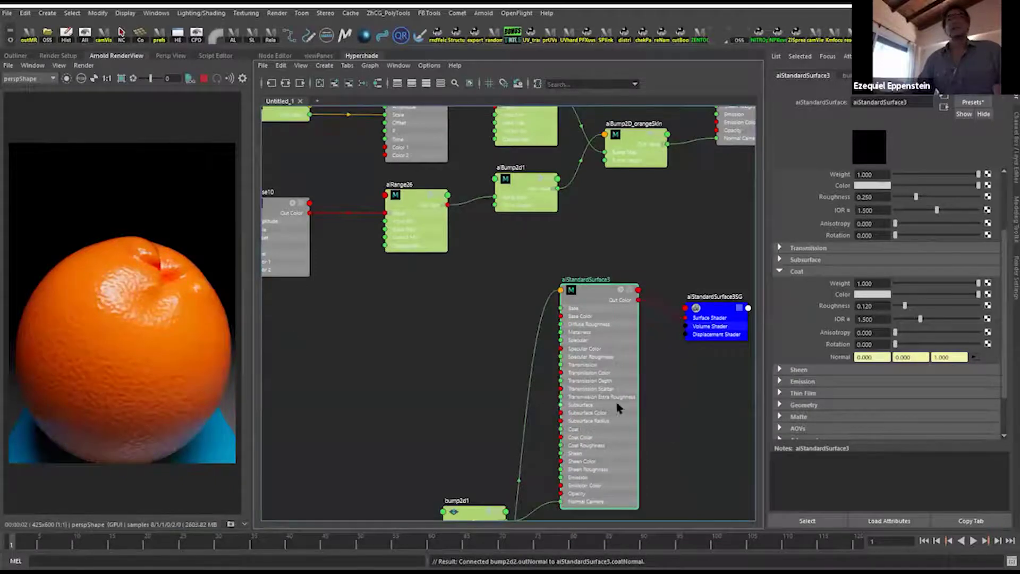
Cut the bump2d2 connection to the coat normal of aiStandardSurface3 and move the shader node slightly lower.
middle_click_drag(726, 435, 663, 383, "alt")
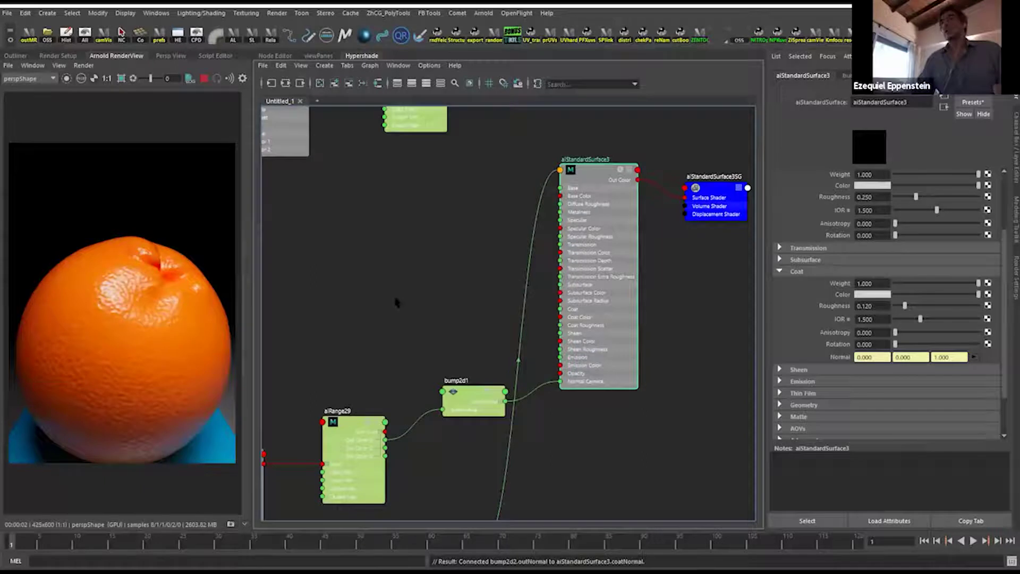
left_click_drag(513, 268, 535, 292, "ctrl+alt+shift")
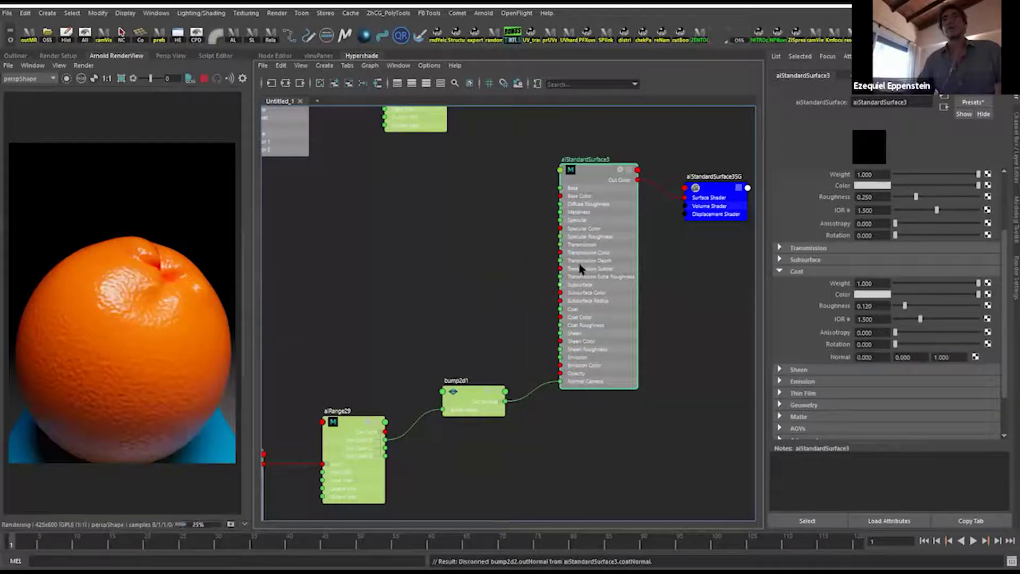
left_click_drag(579, 265, 579, 286)
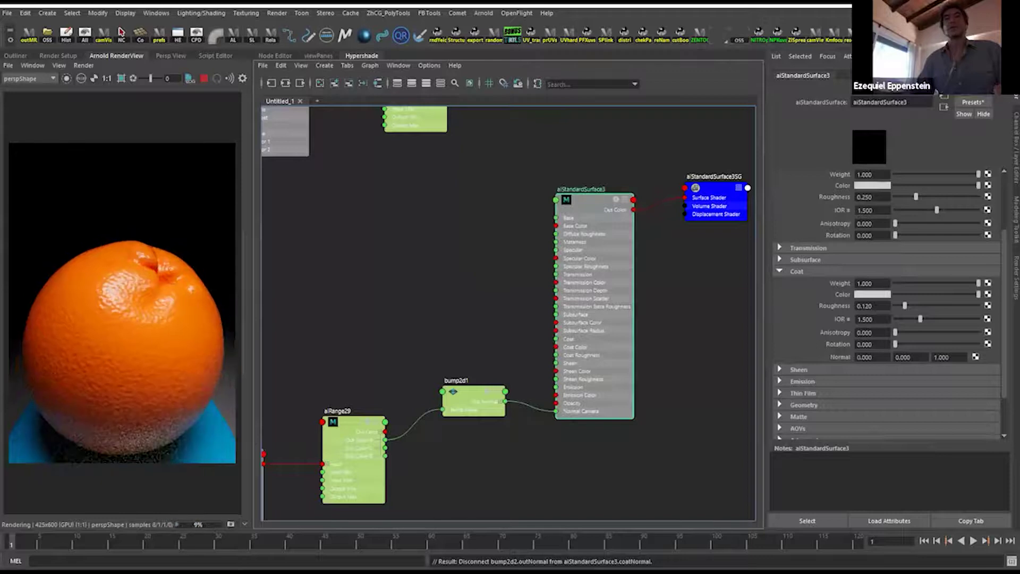
Refresh the Arnold render and set the third component of aiStandardSurface3's coat Normal to 0.
left_click(85, 65)
left_click(93, 144)
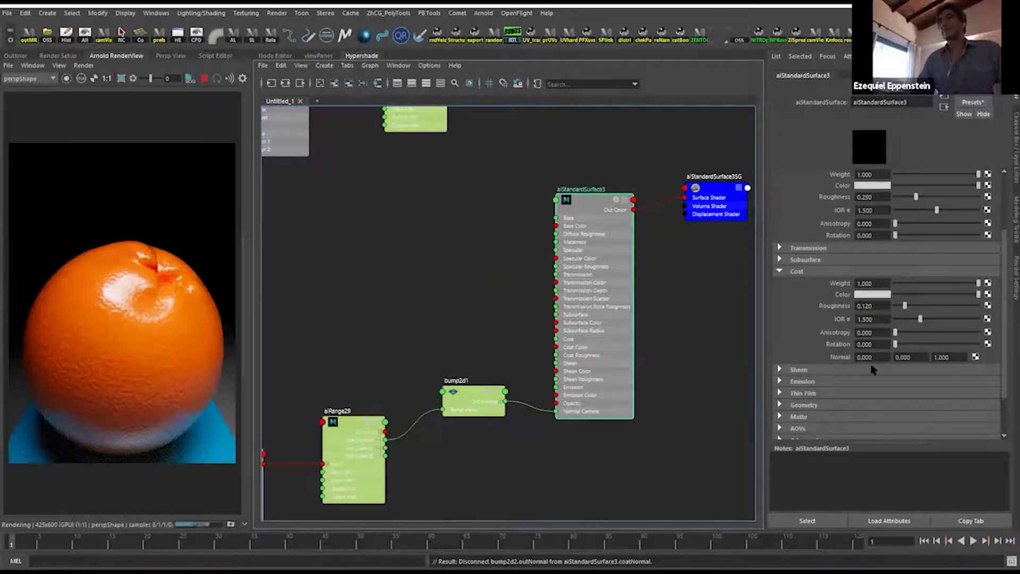
left_click_drag(950, 357, 896, 357)
type("0")
key("Return")
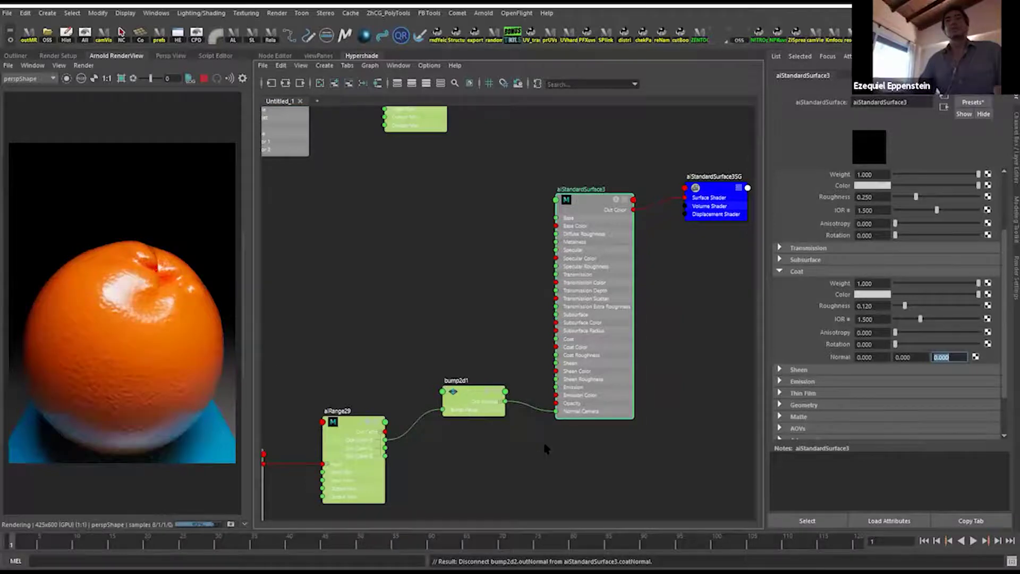
Connect the bump2d2 node to the coat Normal of aiStandardSurface3.
middle_click_drag(545, 446, 556, 322, "alt")
middle_click_drag(455, 432, 830, 360)
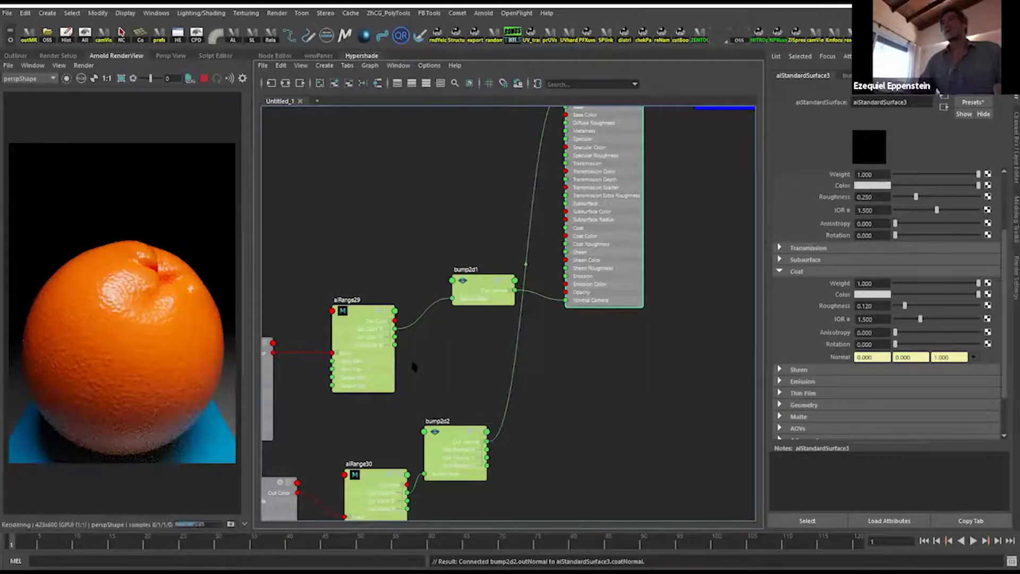
Try a Bump Depth of 0.002 on bump2d2 and raise it to 0.004.
middle_click_drag(668, 292, 696, 193, "alt")
left_click(466, 336)
double_click(871, 195)
type(".00")
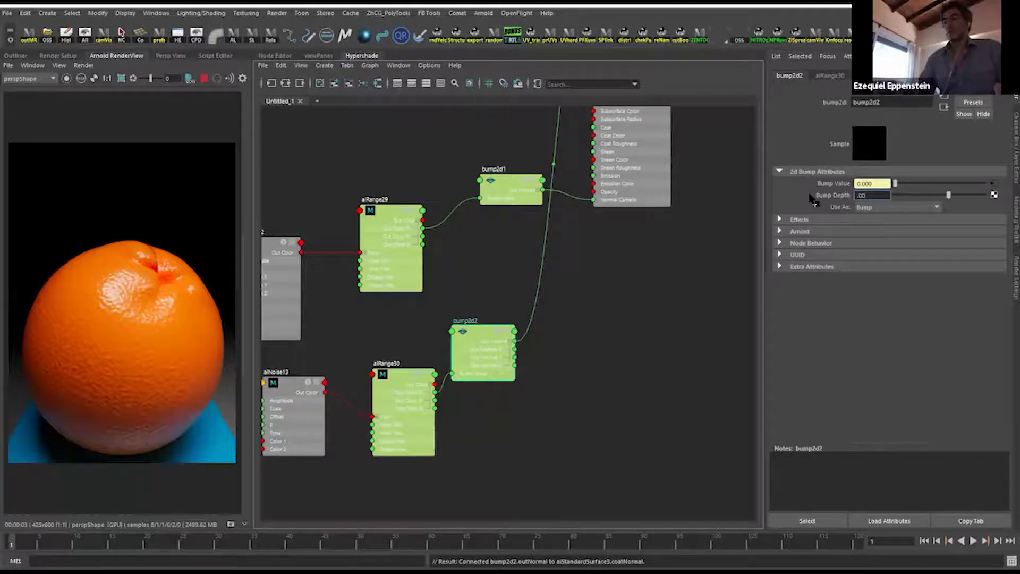
type("2")
key("Return")
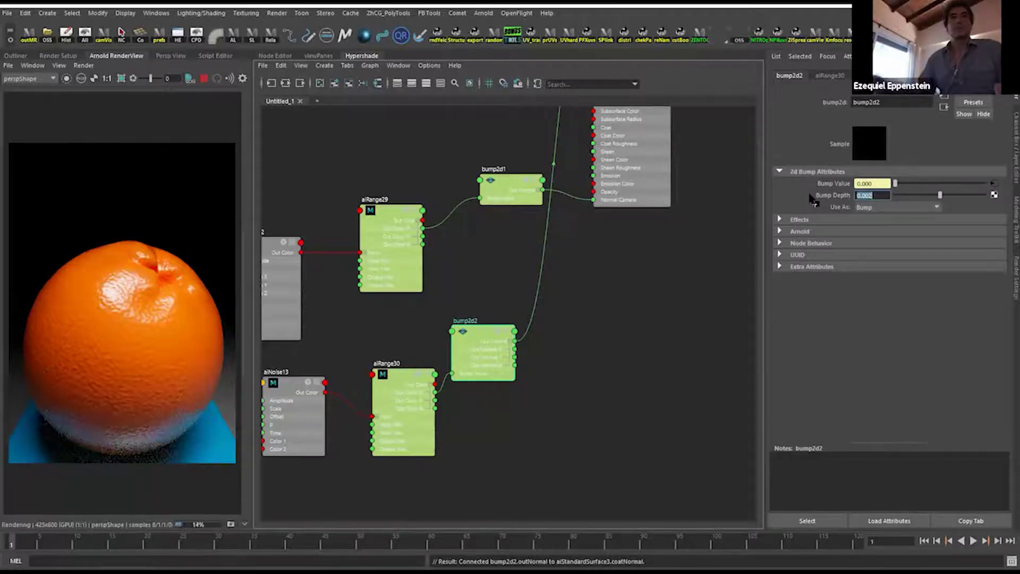
left_click(869, 195)
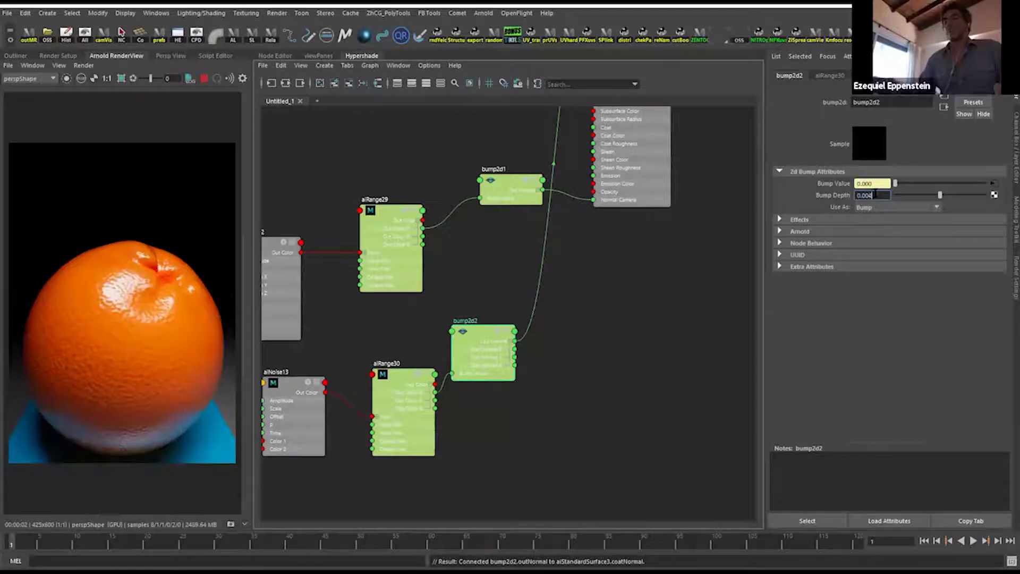
key("Return")
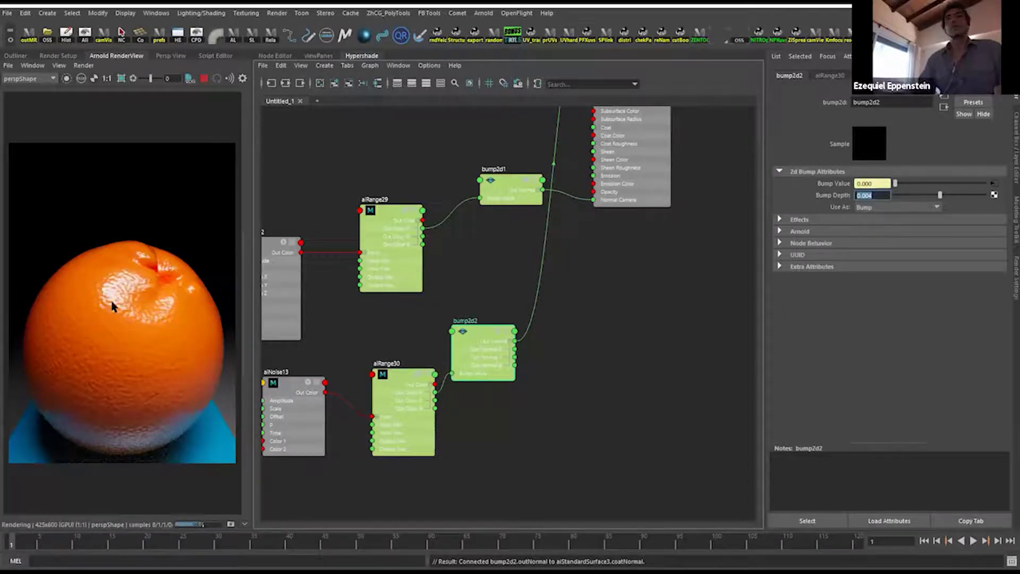
Raise the Output Max of aiRange30 to above 1.6.
middle_click_drag(483, 366, 616, 315, "alt")
right_click_drag(617, 315, 593, 323, "alt")
middle_click_drag(558, 313, 547, 351, "alt")
left_click_drag(538, 366, 531, 357)
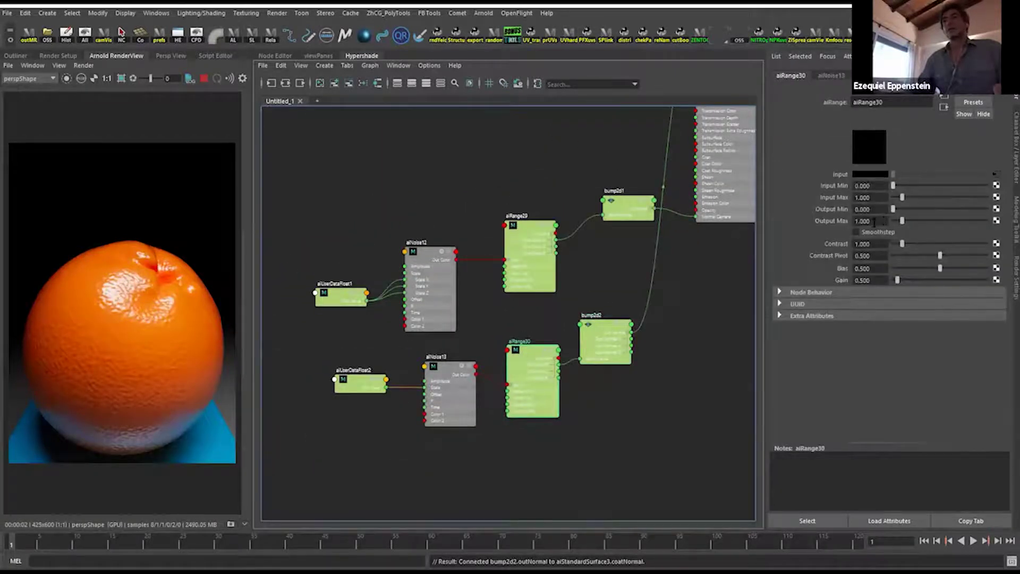
left_click_drag(901, 221, 908, 220)
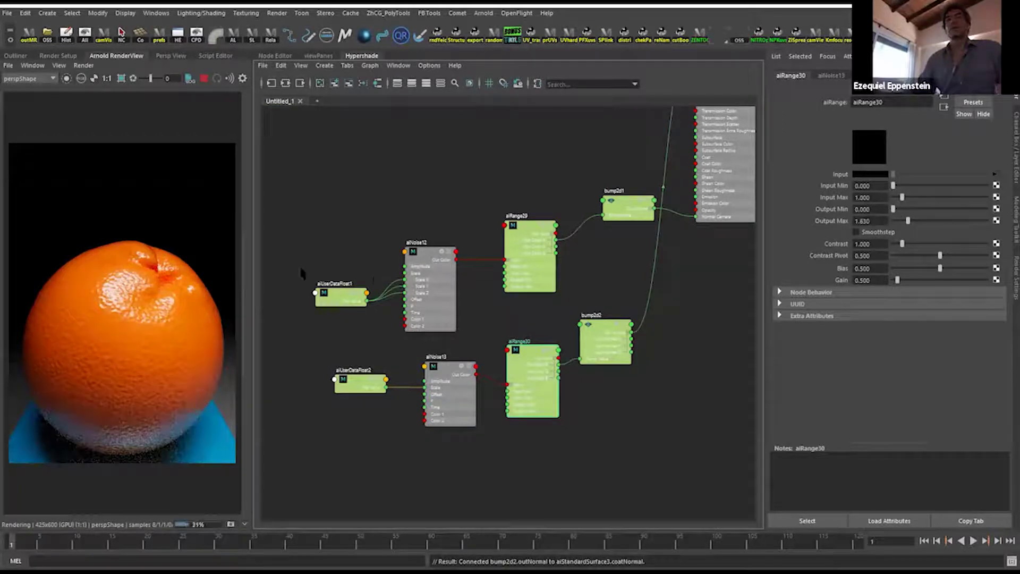
Examine the settings of aiNoise13 and aiRange30, and follow the coat bump chain through bump2d2 to the shader.
scroll(499, 369, "up", 1)
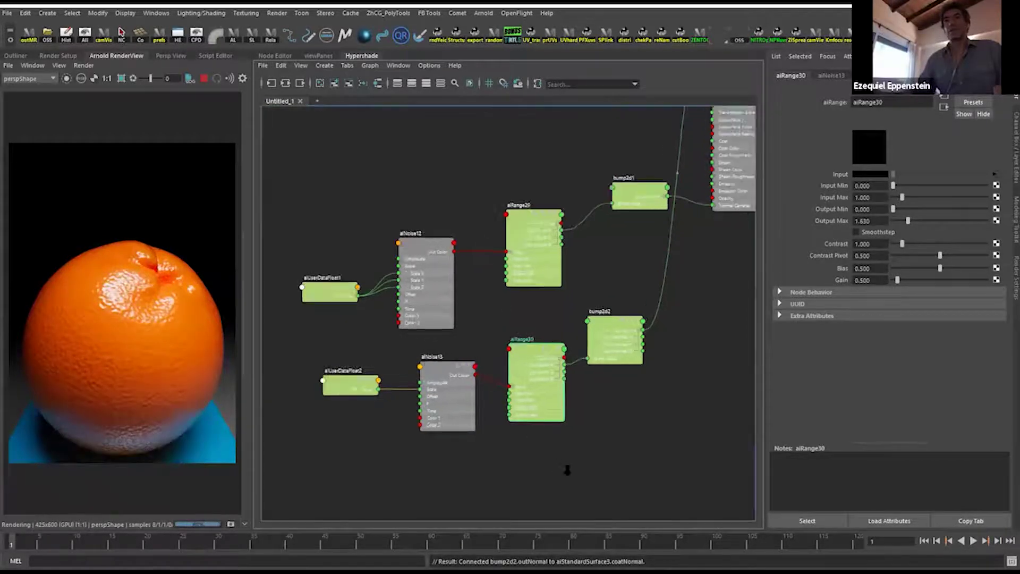
scroll(566, 470, "up", 2)
left_click(422, 375)
left_click_drag(422, 375, 422, 374)
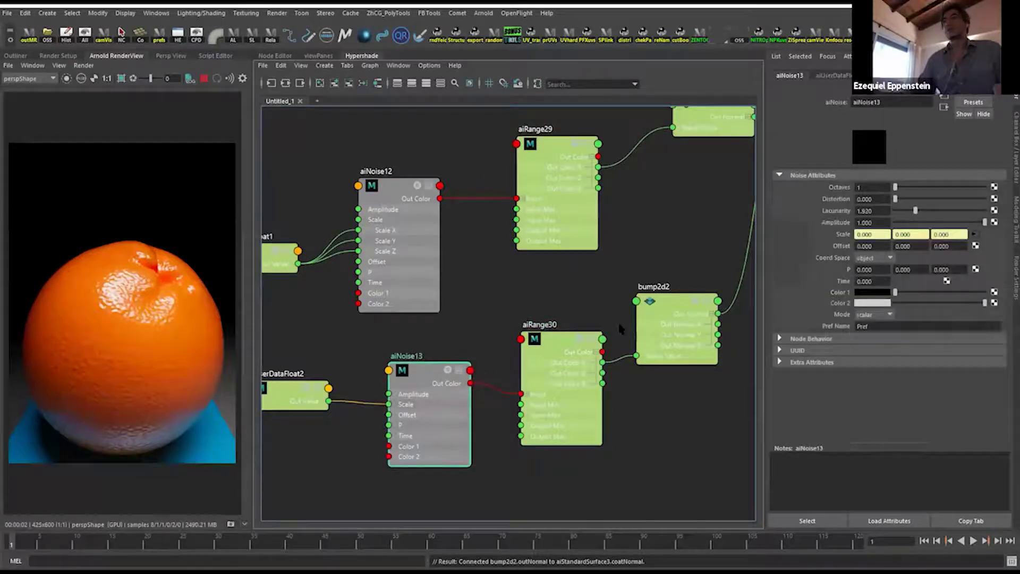
left_click(583, 337)
left_click_drag(559, 330, 560, 335)
middle_click_drag(550, 340, 597, 329, "alt")
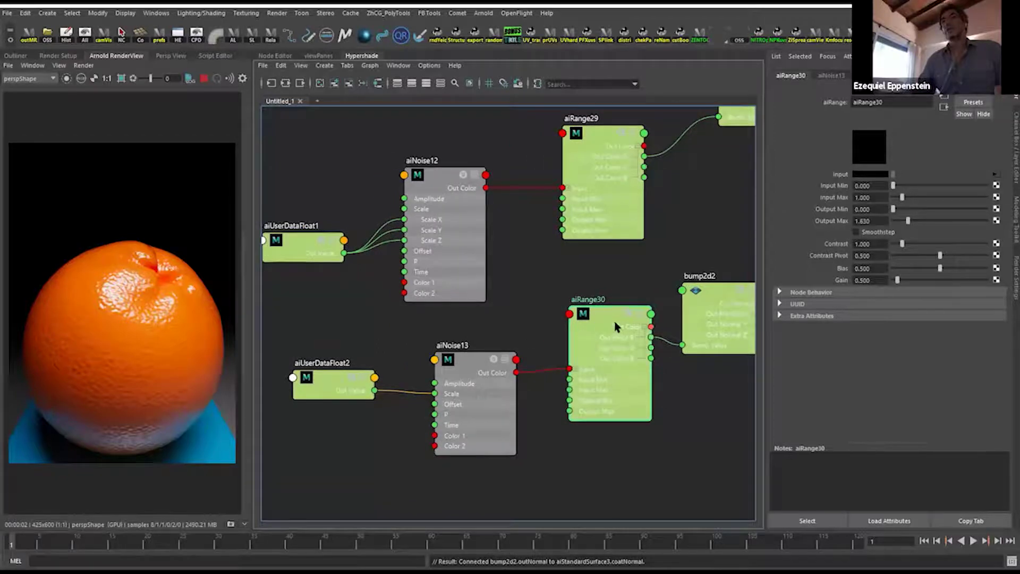
middle_click_drag(615, 322, 586, 348, "alt")
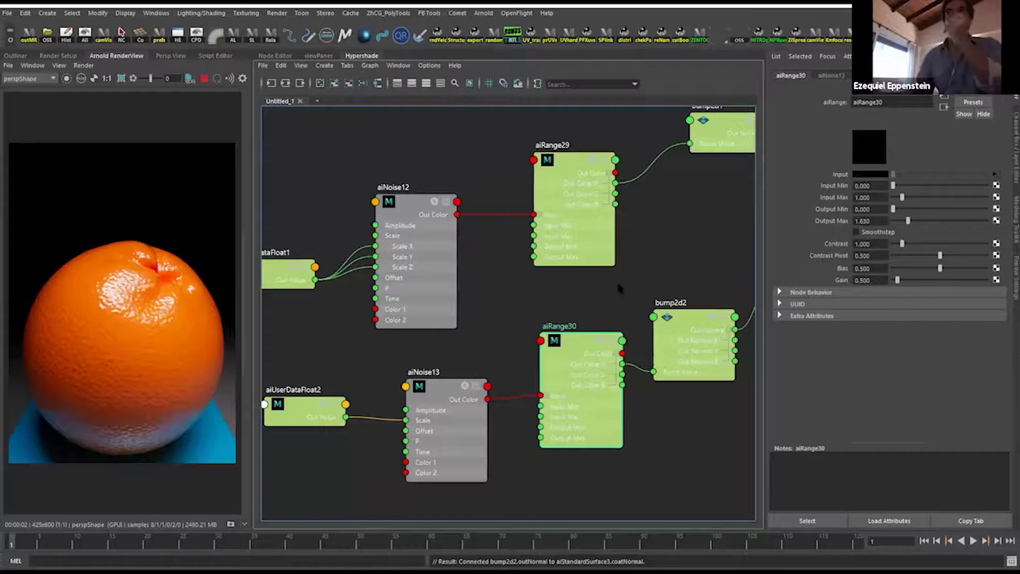
middle_click_drag(446, 392, 494, 349, "alt")
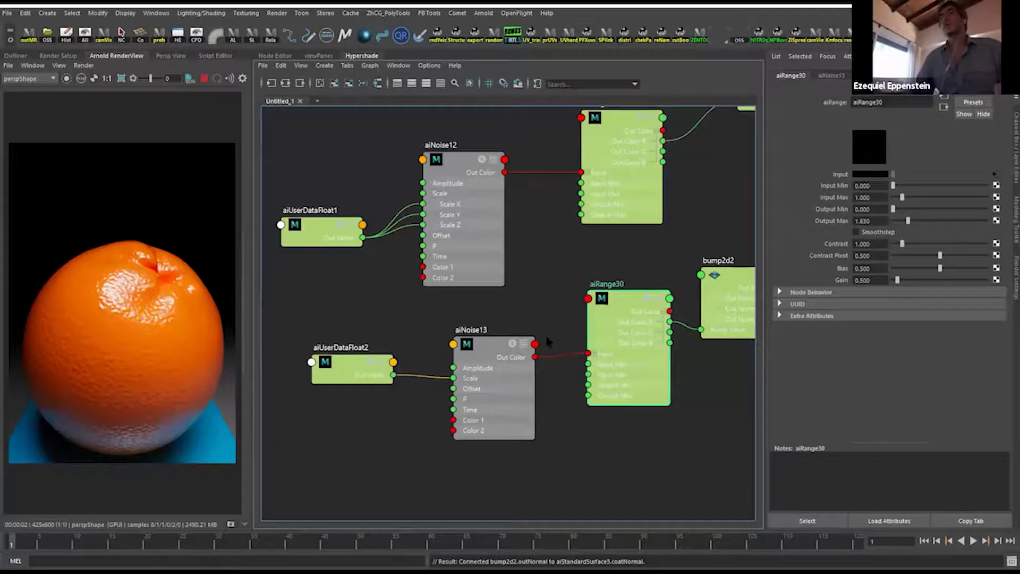
middle_click_drag(648, 308, 566, 329)
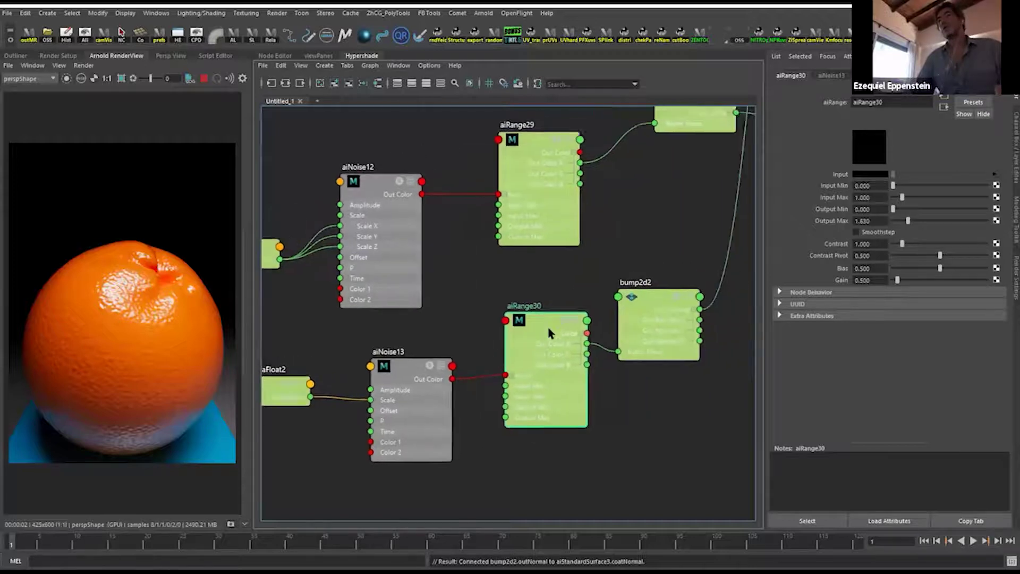
middle_click_drag(716, 295, 593, 294)
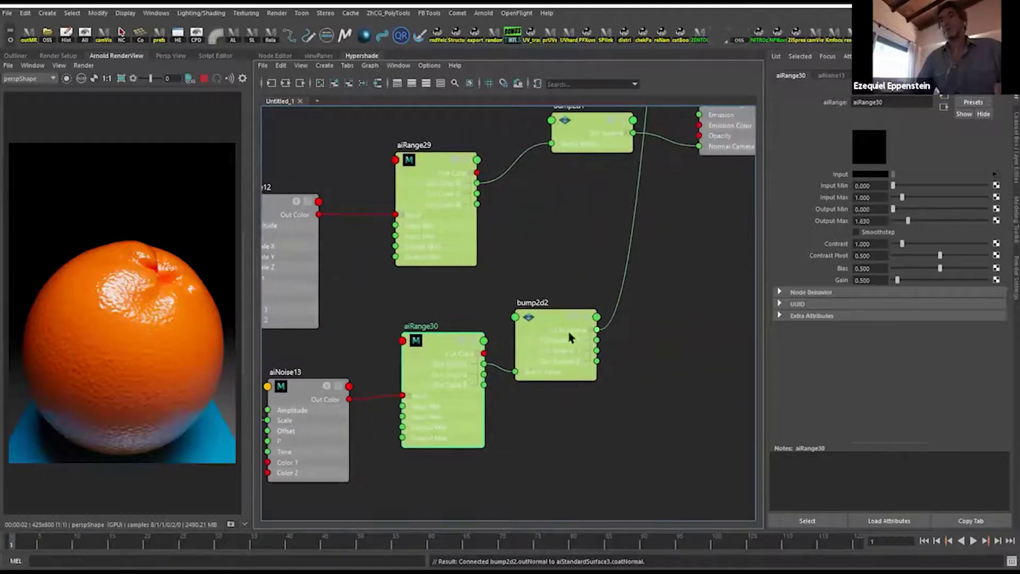
middle_click_drag(676, 237, 606, 330)
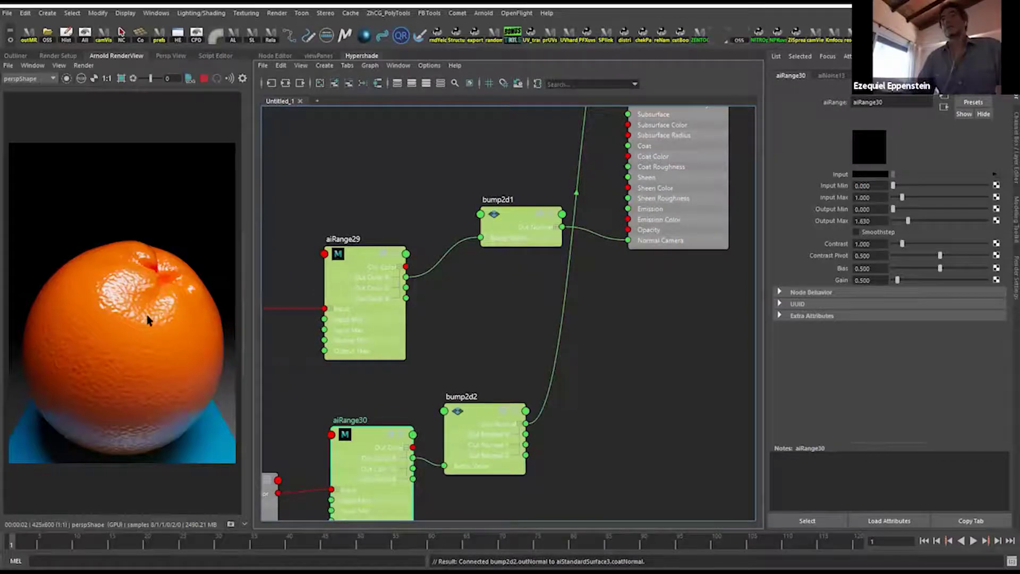
middle_click_drag(519, 382, 544, 347)
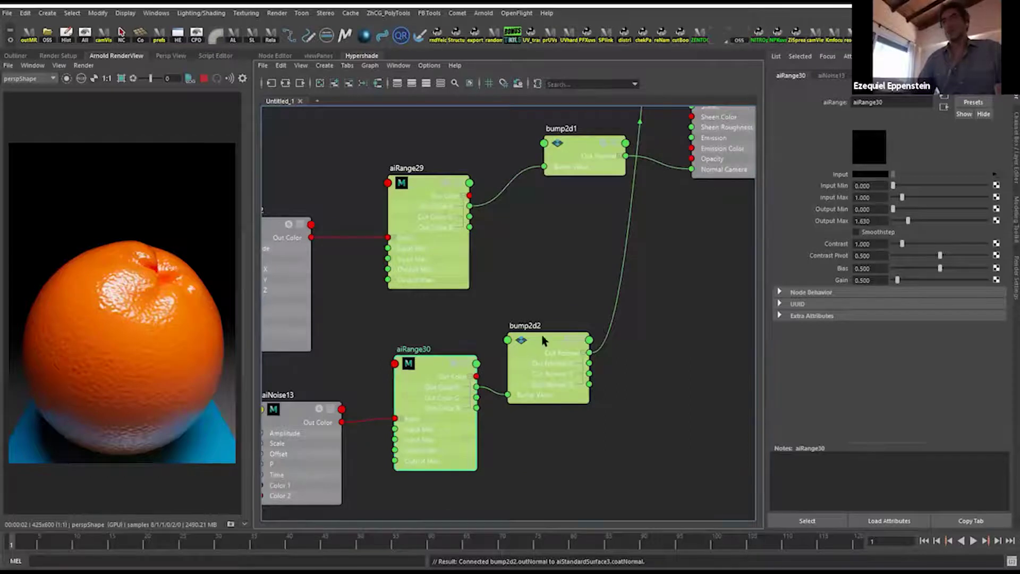
Move bump2d2 slightly away from aiRange30 and set its Bump Depth to 0.01.
left_click_drag(546, 335, 566, 293)
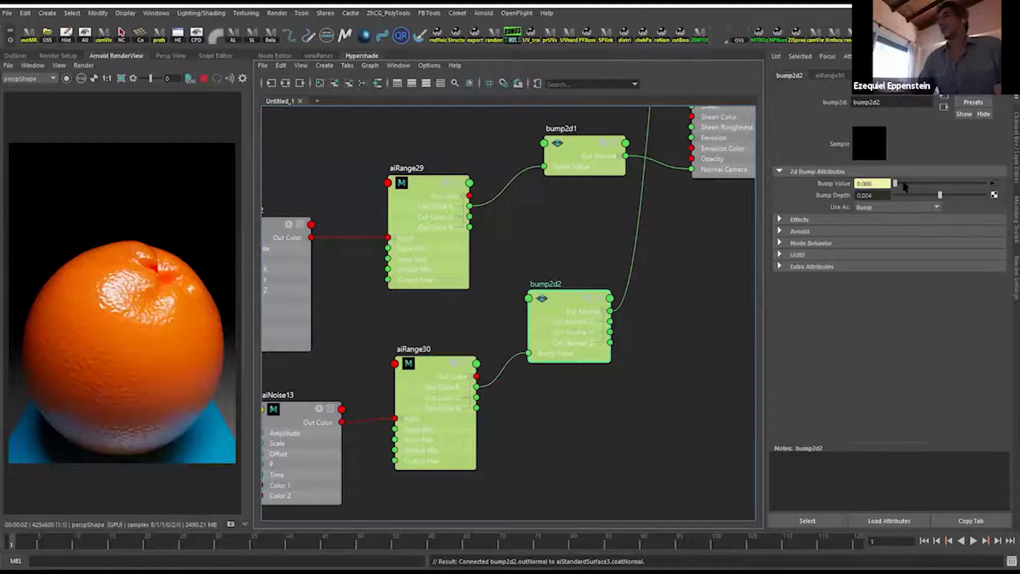
left_click(871, 196)
type("0.01")
key("Return")
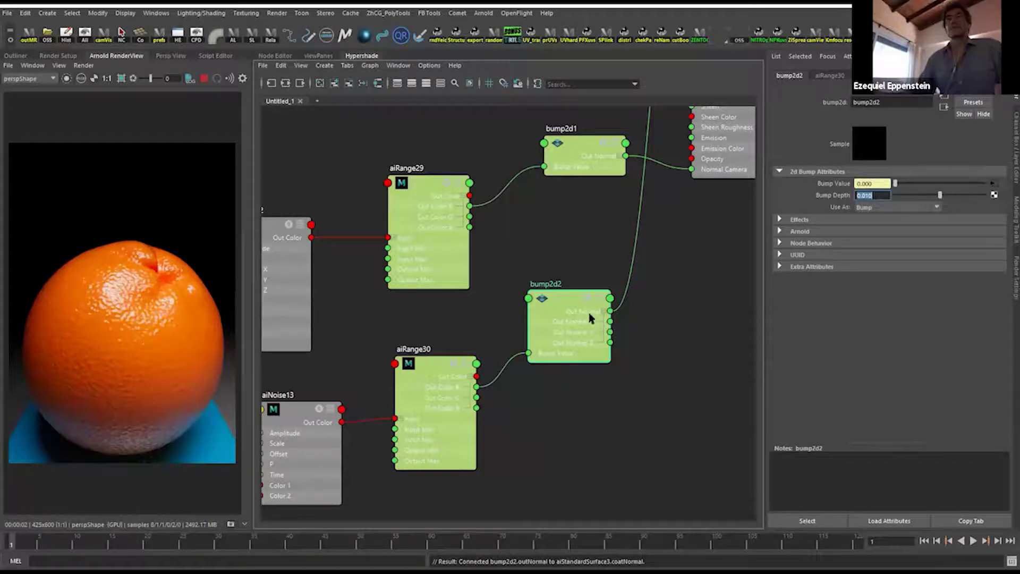
Rearrange the graph so aiUserDataFloat2, aiNoise13, aiRange30 and bump2d2 sit in a row above the aiNoise12 bump chain.
scroll(447, 374, "down", 3)
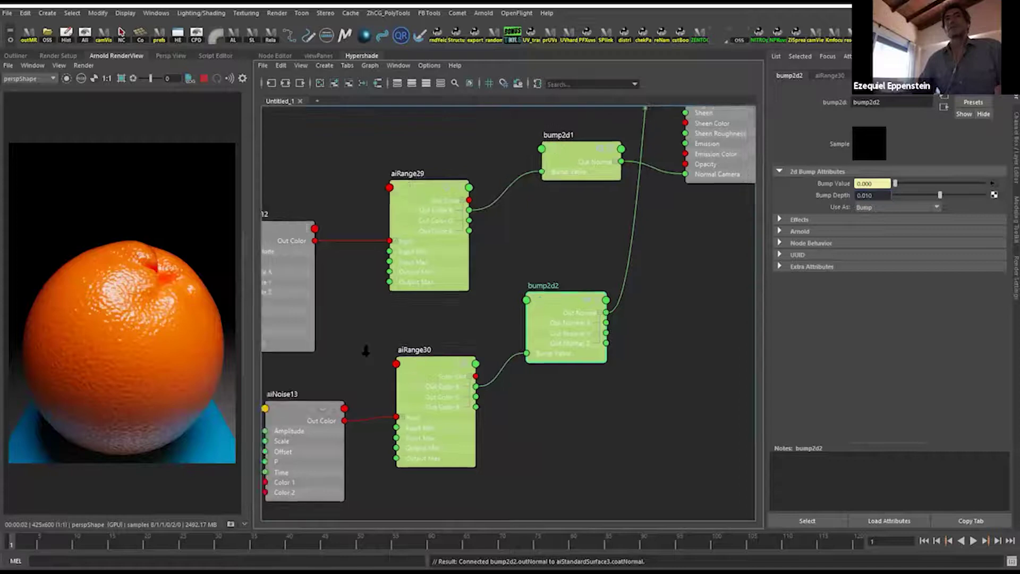
middle_click_drag(447, 402, 526, 340, "alt")
left_click_drag(334, 359, 569, 416)
left_click_drag(563, 366, 530, 122)
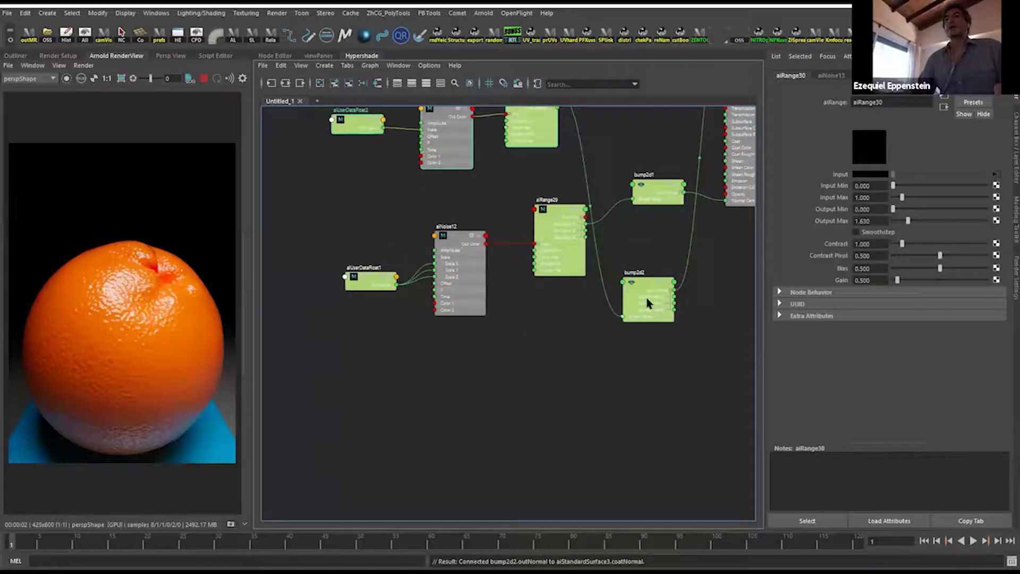
left_click_drag(647, 302, 631, 124)
middle_click_drag(625, 127, 594, 282, "alt")
left_click_drag(594, 282, 593, 248)
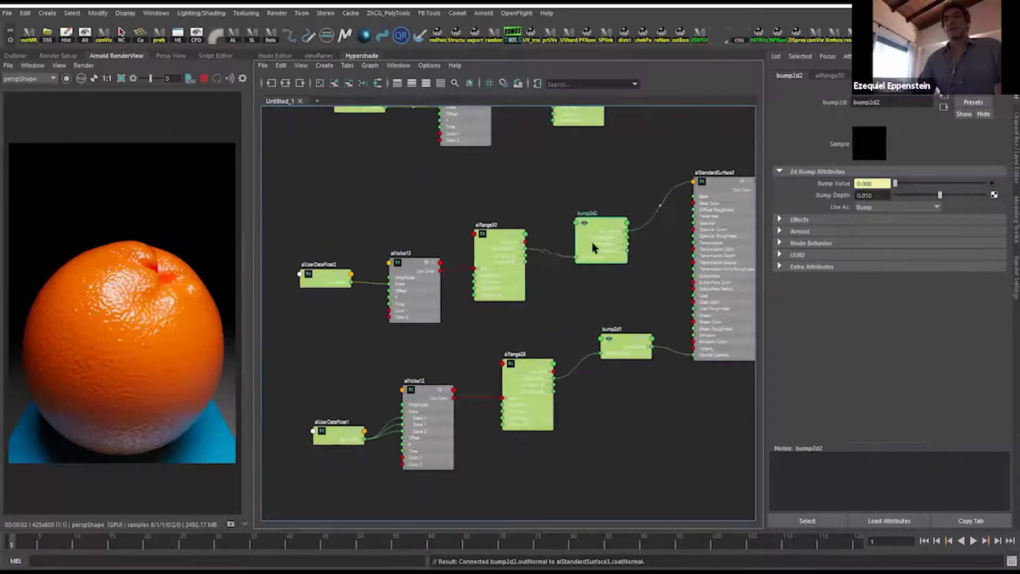
Expand the Sheen attributes of aiStandardSurface3 and set the sheen Weight to 1.
scroll(574, 346, "up", 2)
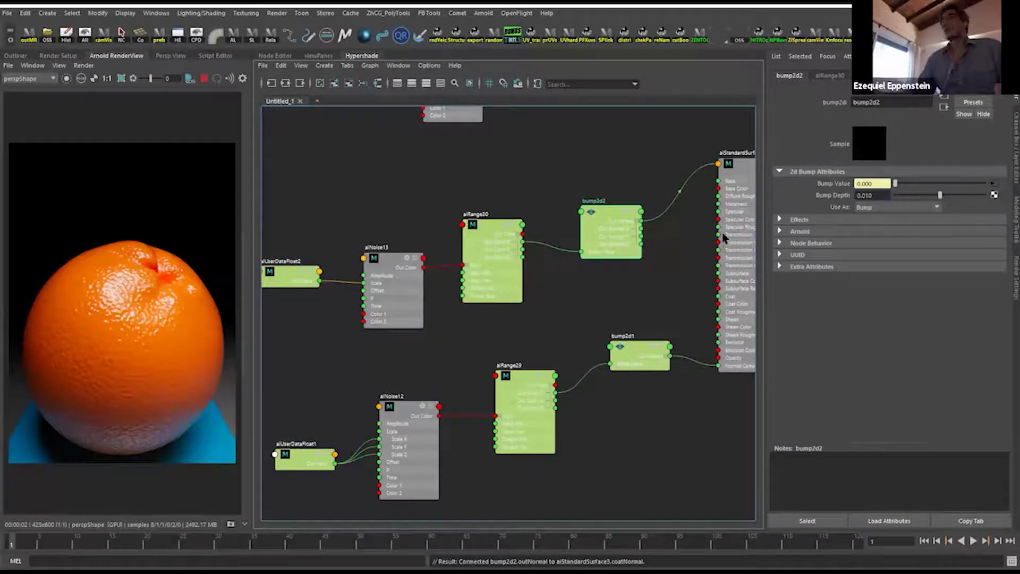
left_click(735, 232)
middle_click_drag(701, 332, 659, 325, "alt")
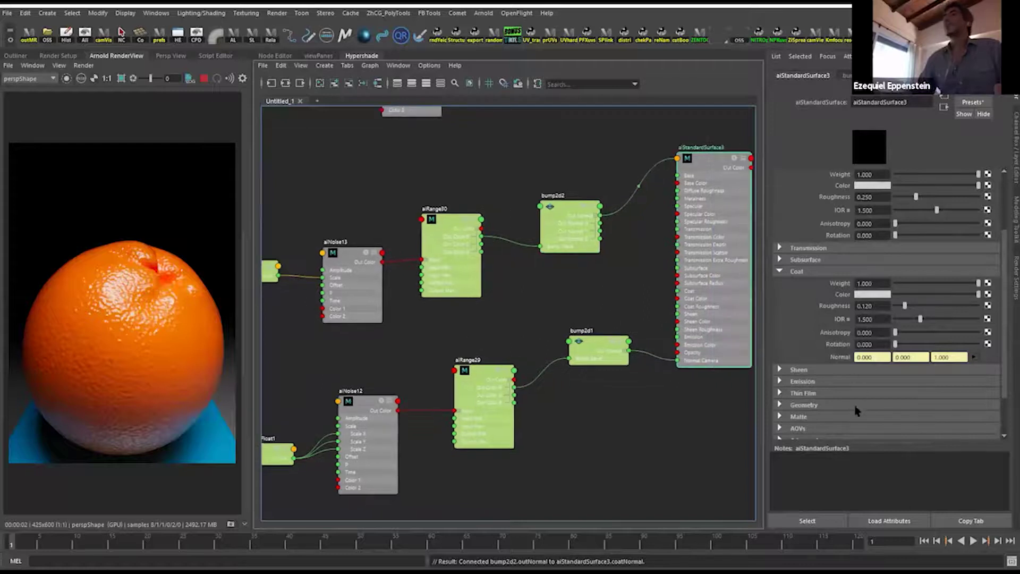
left_click(812, 369)
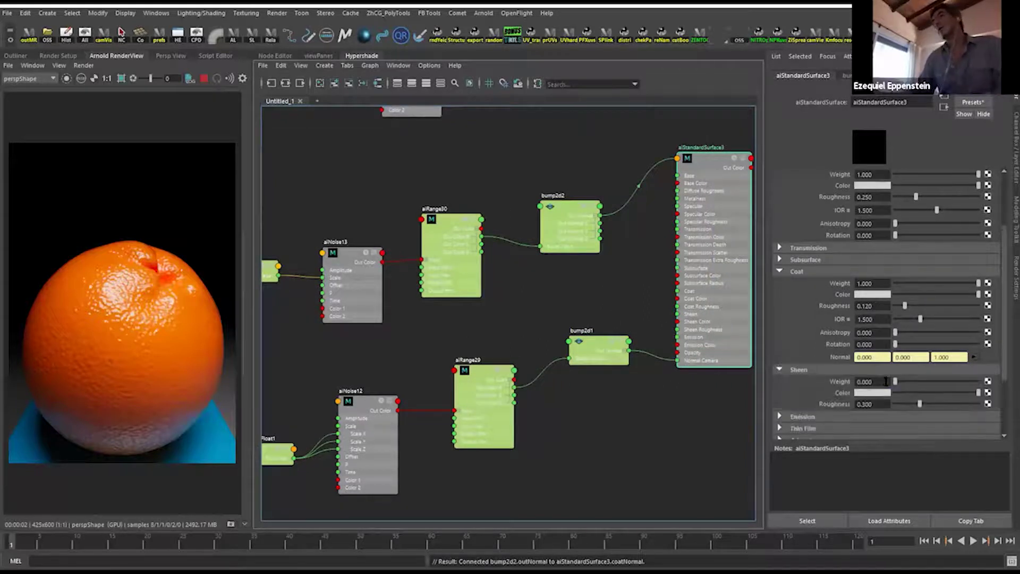
left_click_drag(895, 382, 980, 382)
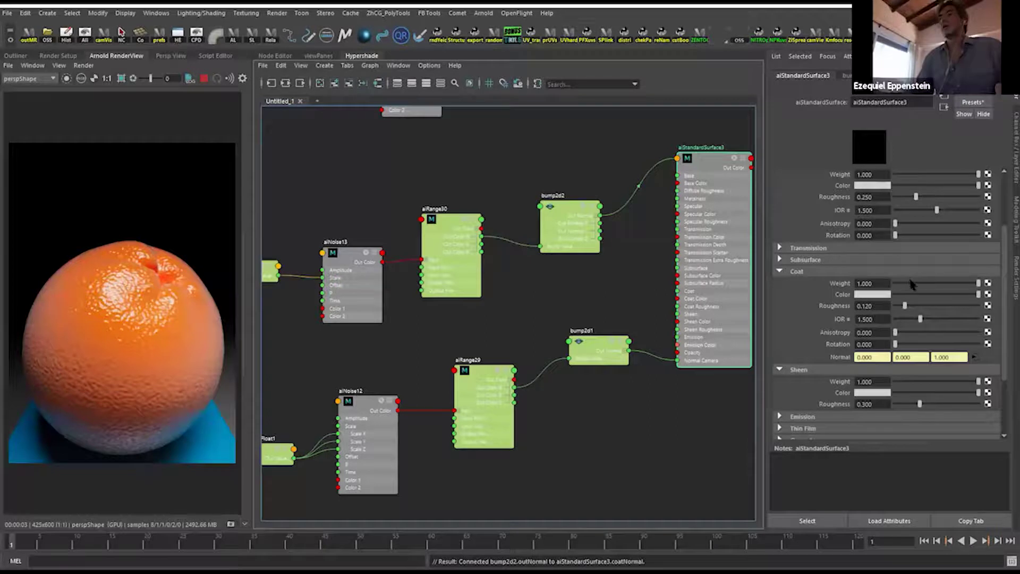
Try a coat Weight of 0.6 with a yellow coat Color on aiStandardSurface3.
left_click(877, 285)
type(".4")
key("Return")
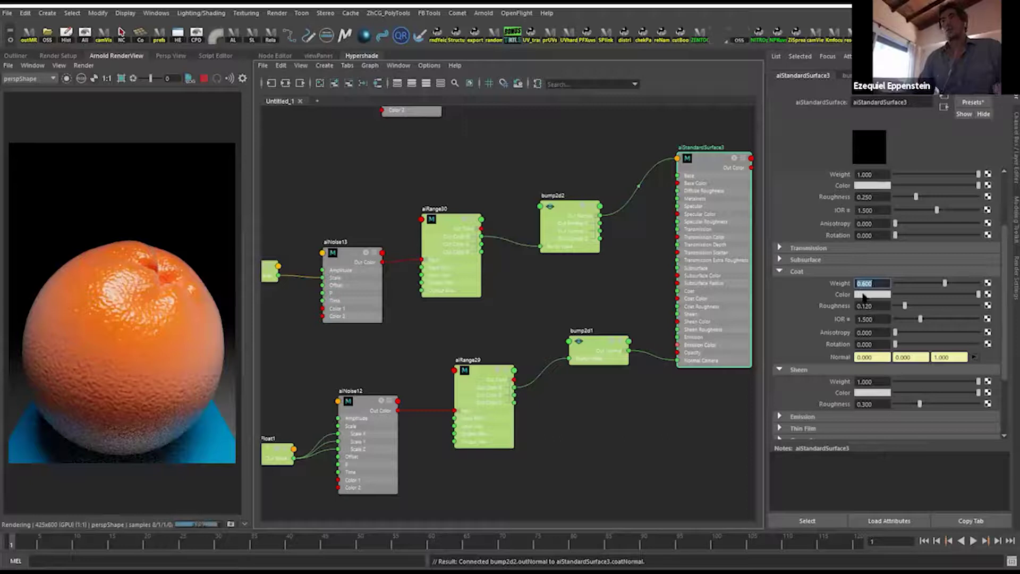
left_click(863, 295)
left_click(844, 287)
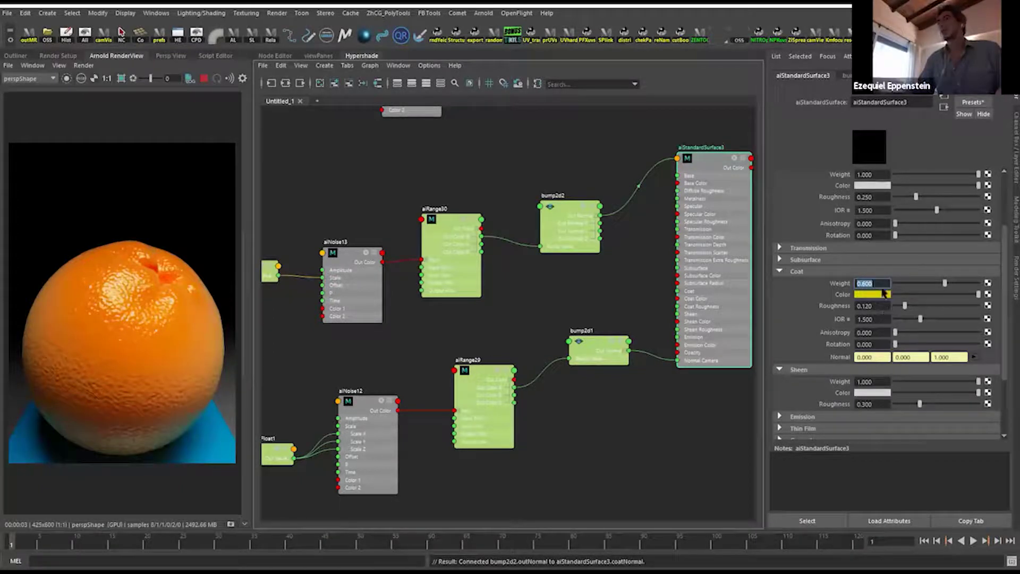
Set the coat Weight back to 1 and the coat Color back to white.
type("1")
key("Return")
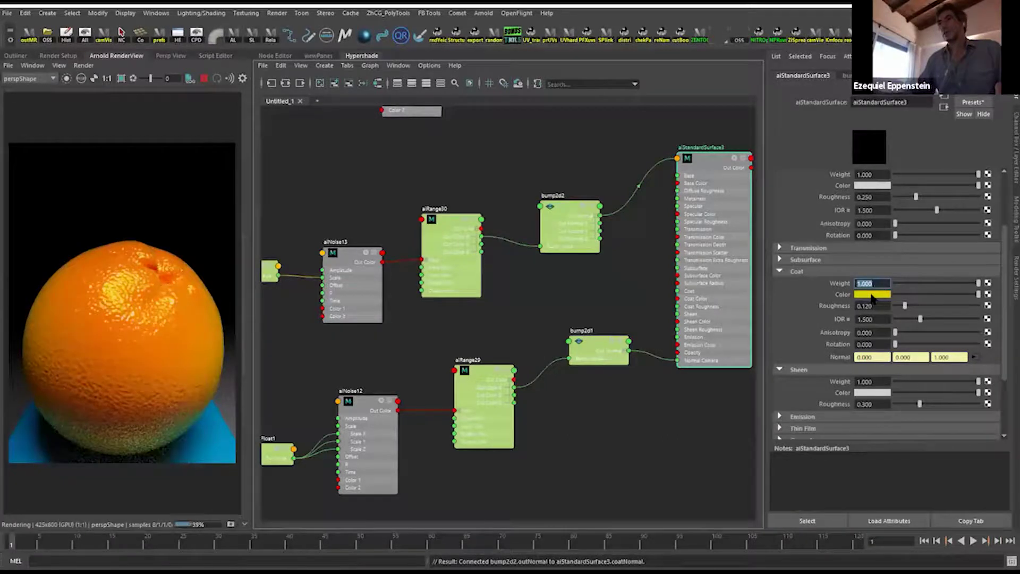
left_click(871, 295)
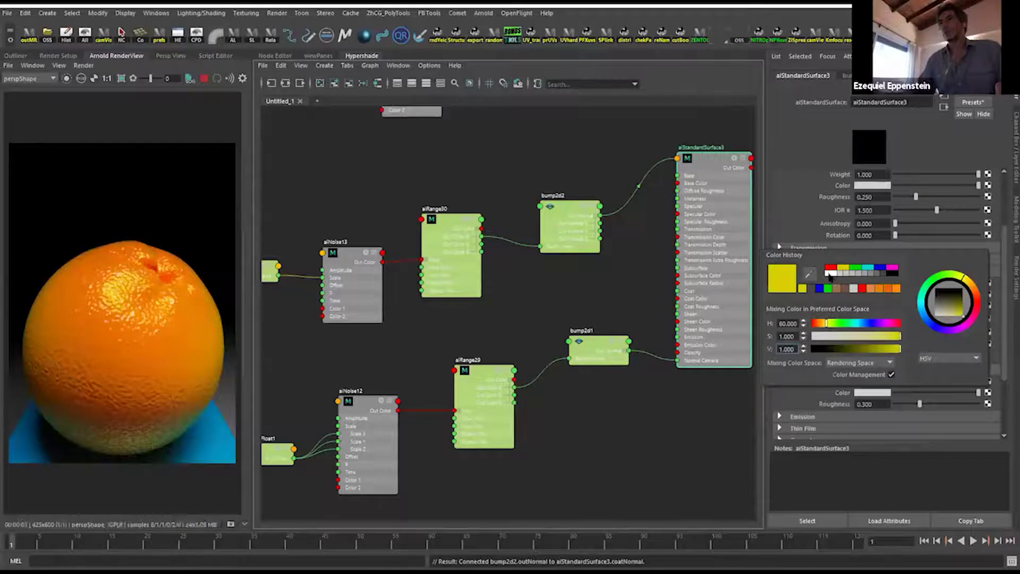
left_click(829, 274)
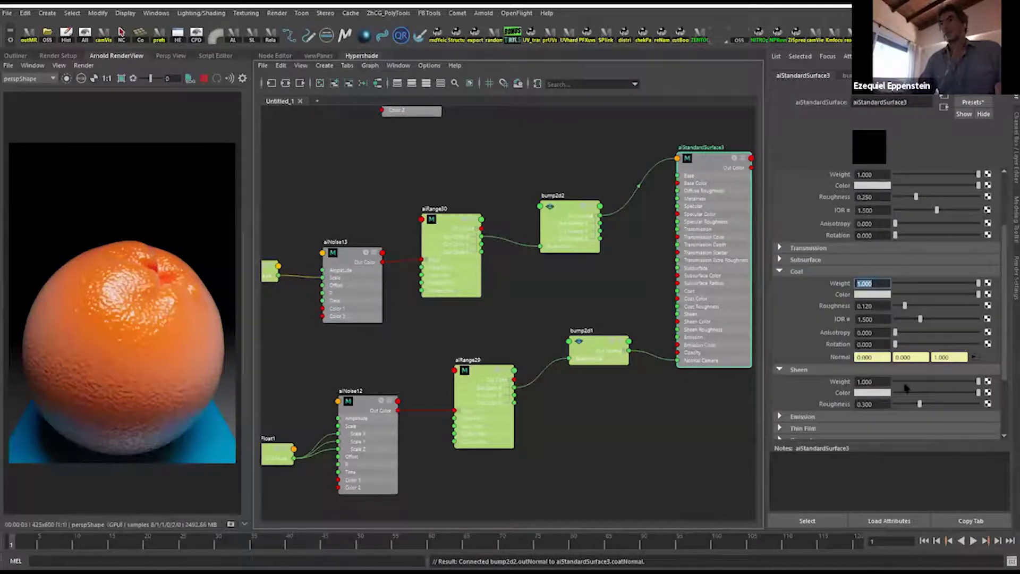
Set the sheen Color of aiStandardSurface3 to yellow.
left_click(872, 393)
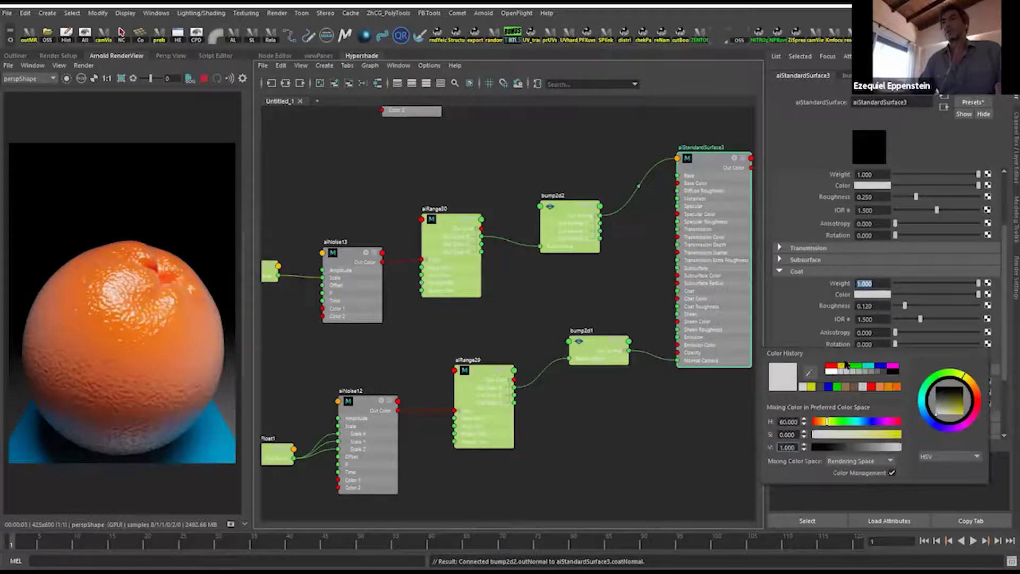
left_click(842, 367)
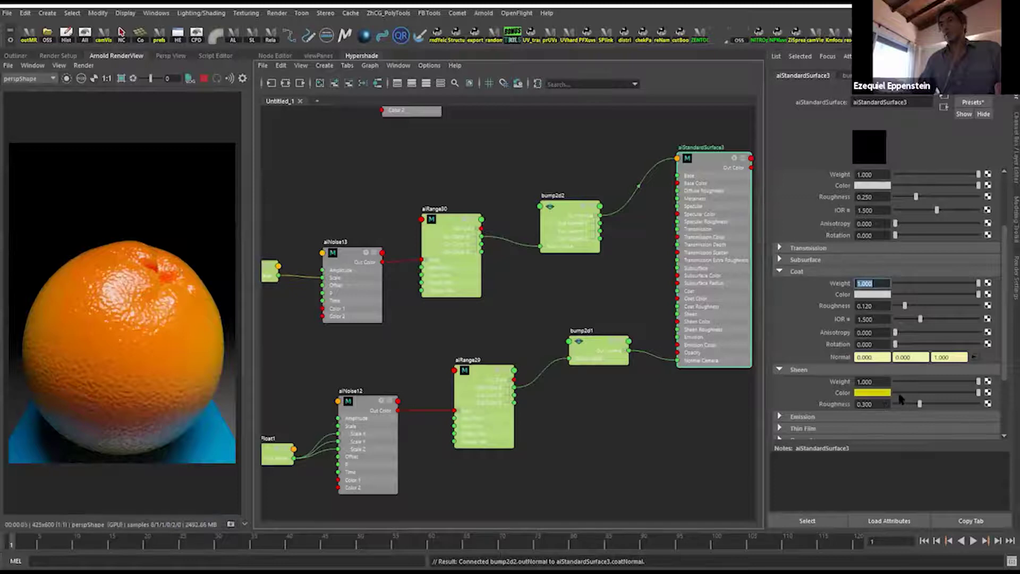
Set the sheen Weight of aiStandardSurface3 to 0.6.
double_click(885, 382)
key("BackSpace")
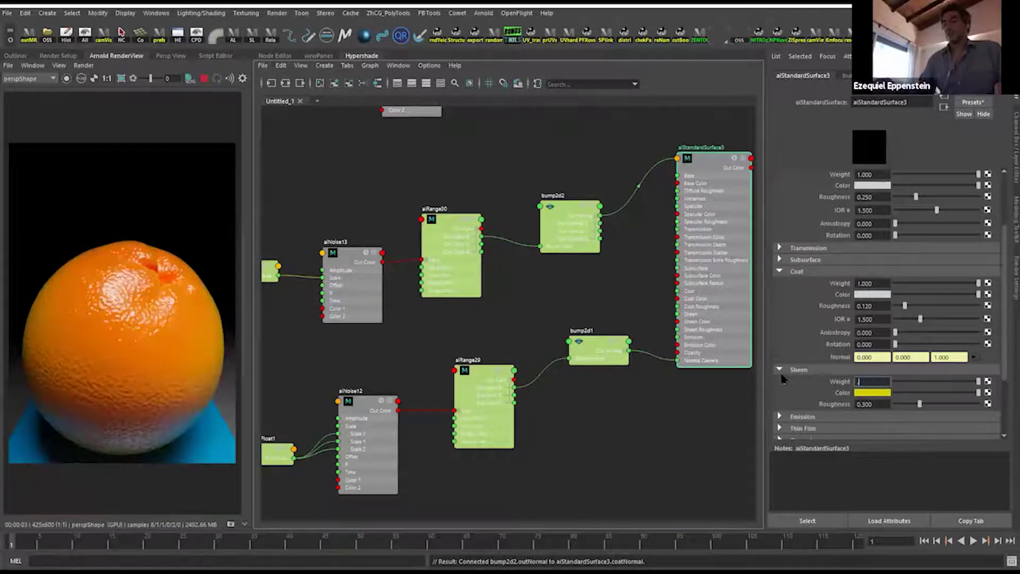
type(".6")
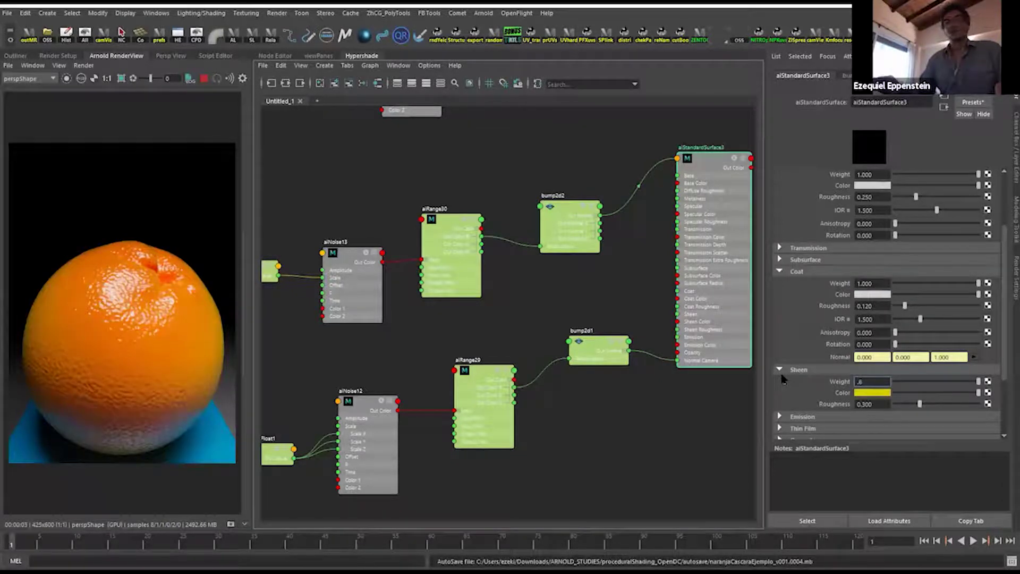
key("Return")
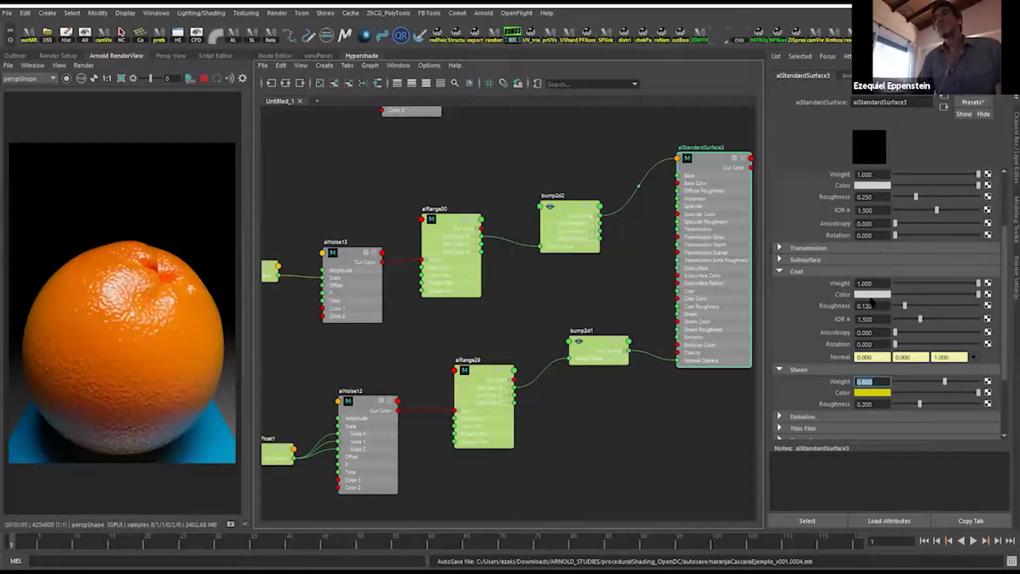
Expand the Subsurface attributes of aiStandardSurface3 and set the subsurface Weight to 0.3.
scroll(880, 355, "up", 1)
scroll(880, 355, "down", 1)
scroll(880, 355, "down", 1)
left_click(813, 228)
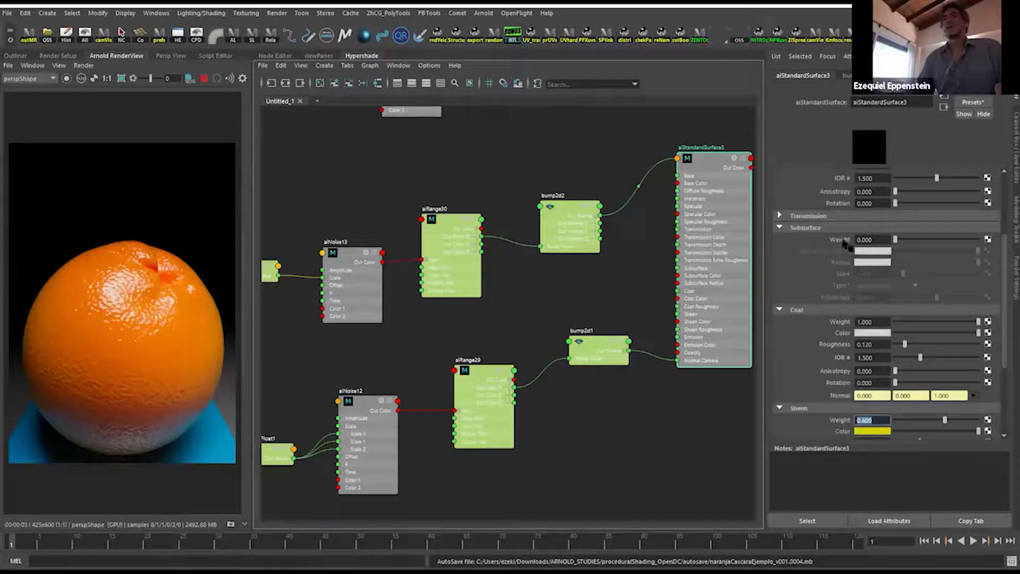
left_click(882, 240)
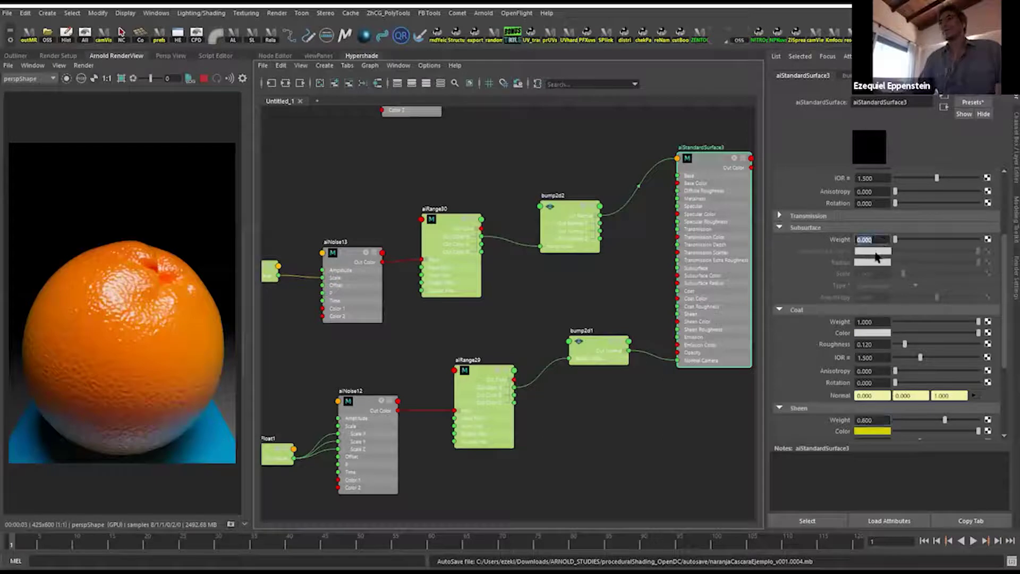
type("1")
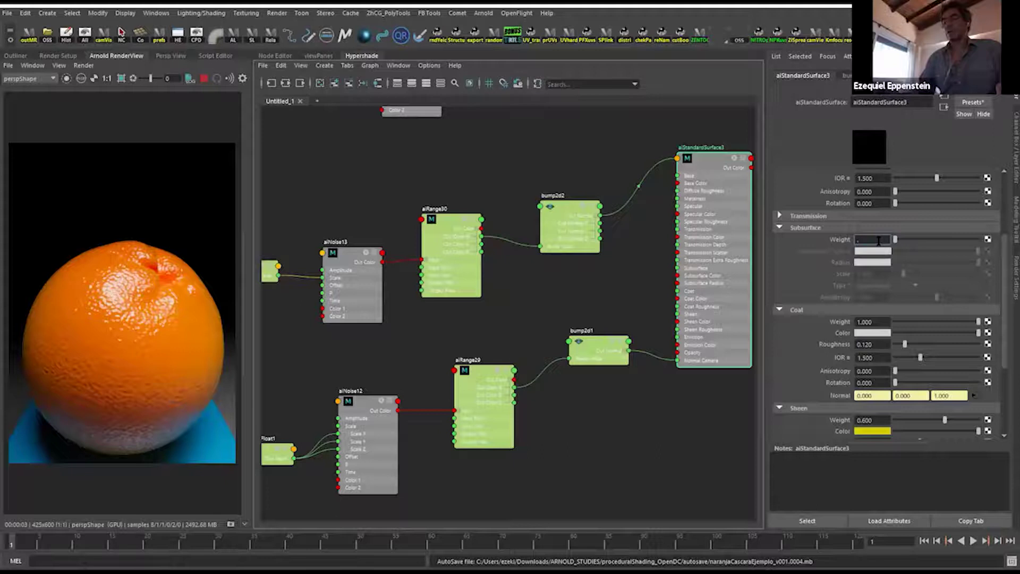
key("Return")
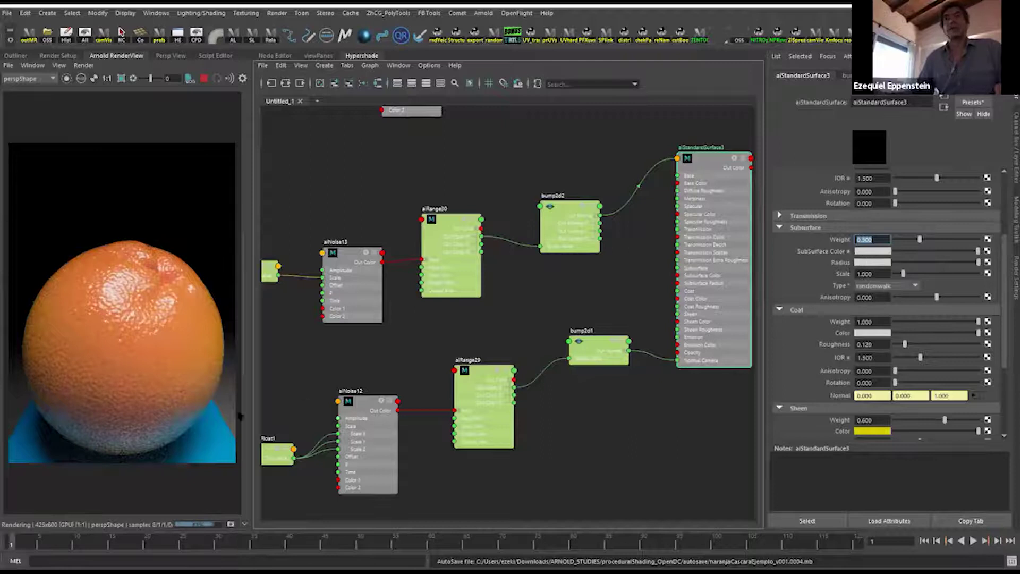
Try a subsurface Scale of 0.3 on aiStandardSurface3, and settle on 0.2.
left_click(883, 274)
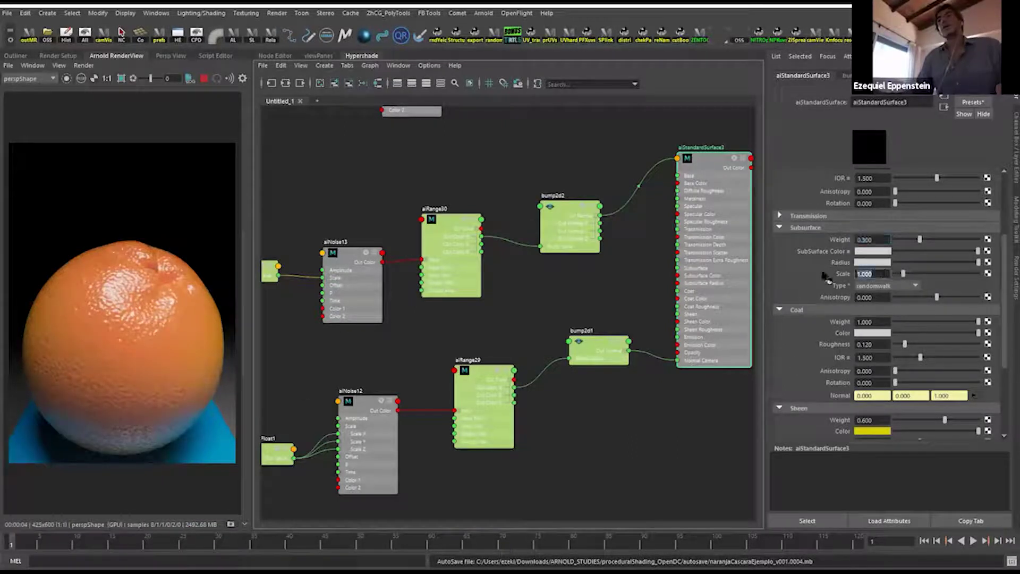
key("BackSpace")
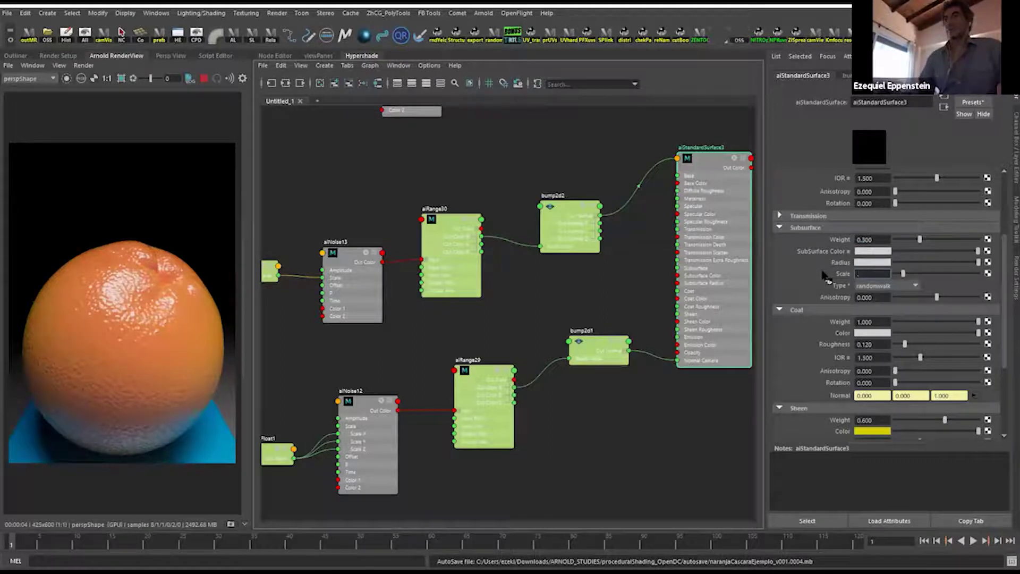
type(".3")
key("Return")
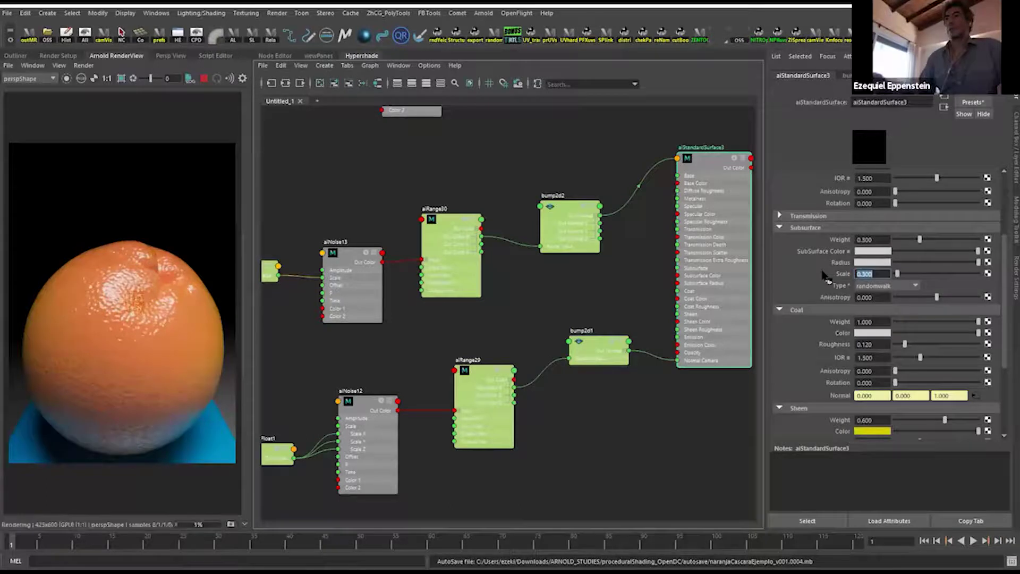
type(".2")
key("Return")
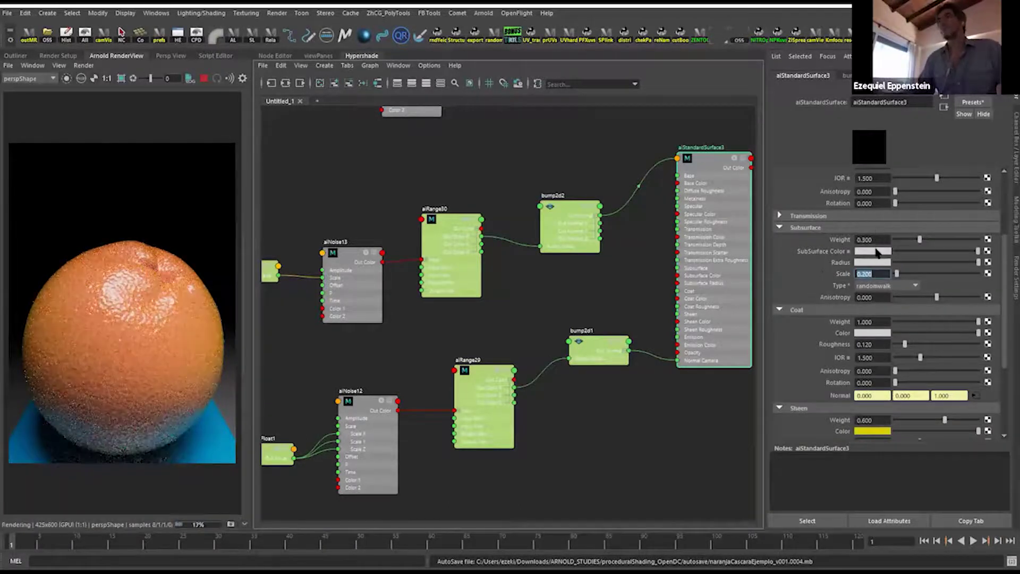
Set the SubSurface Color of aiStandardSurface3 to a fully saturated orange-yellow.
left_click(877, 250)
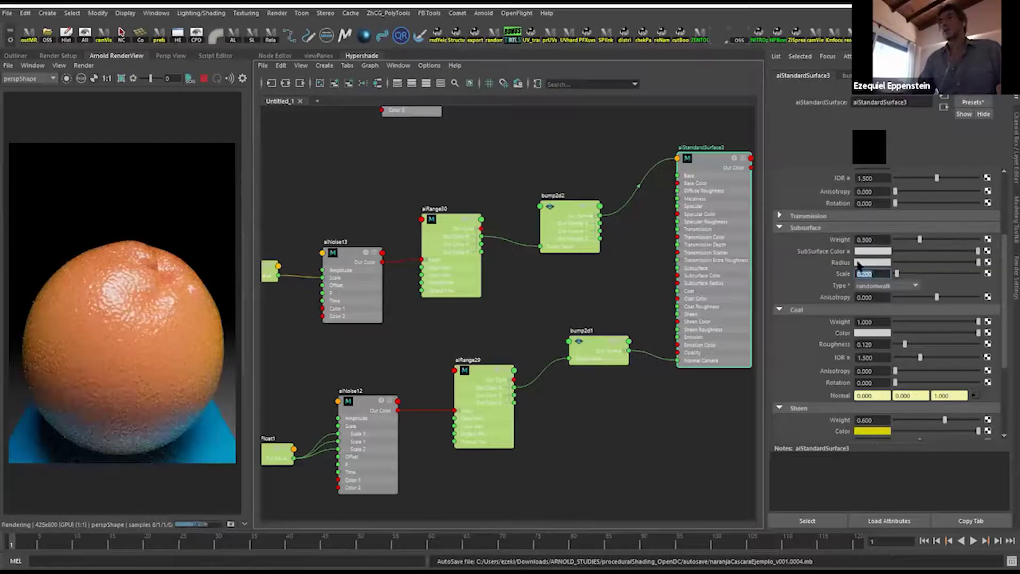
left_click(874, 252)
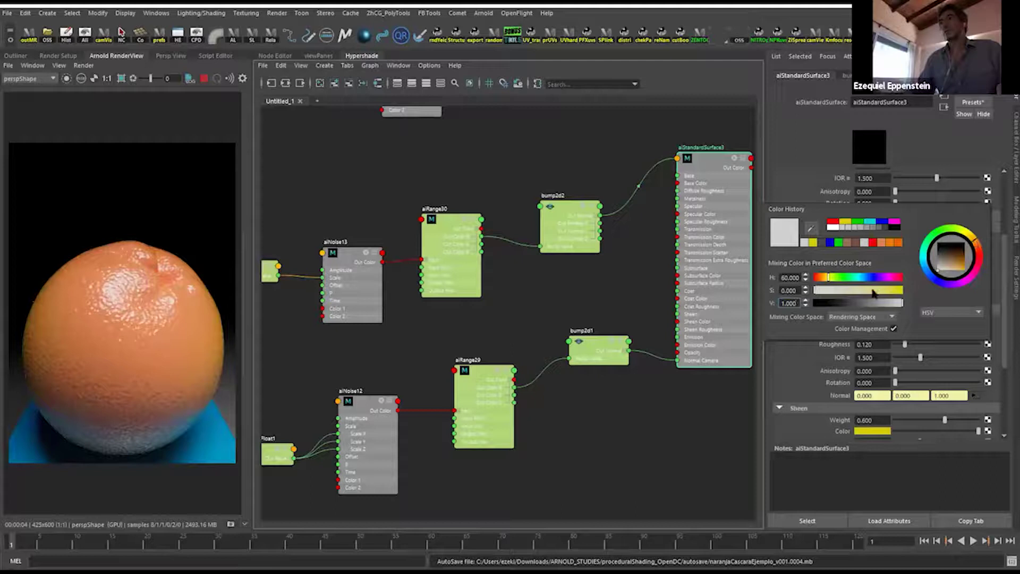
left_click_drag(873, 292, 902, 290)
left_click(975, 241)
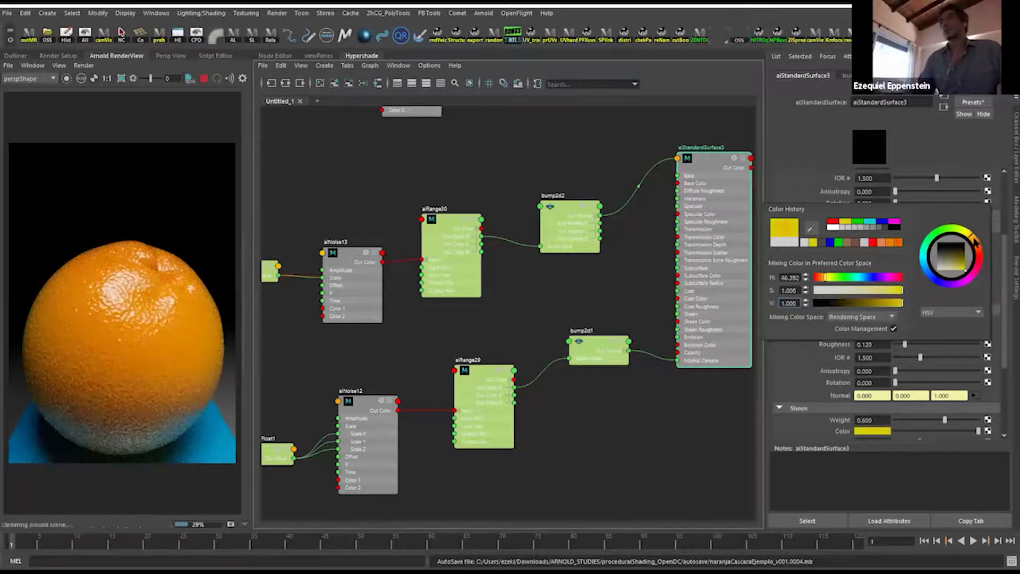
left_click_drag(975, 241, 974, 238)
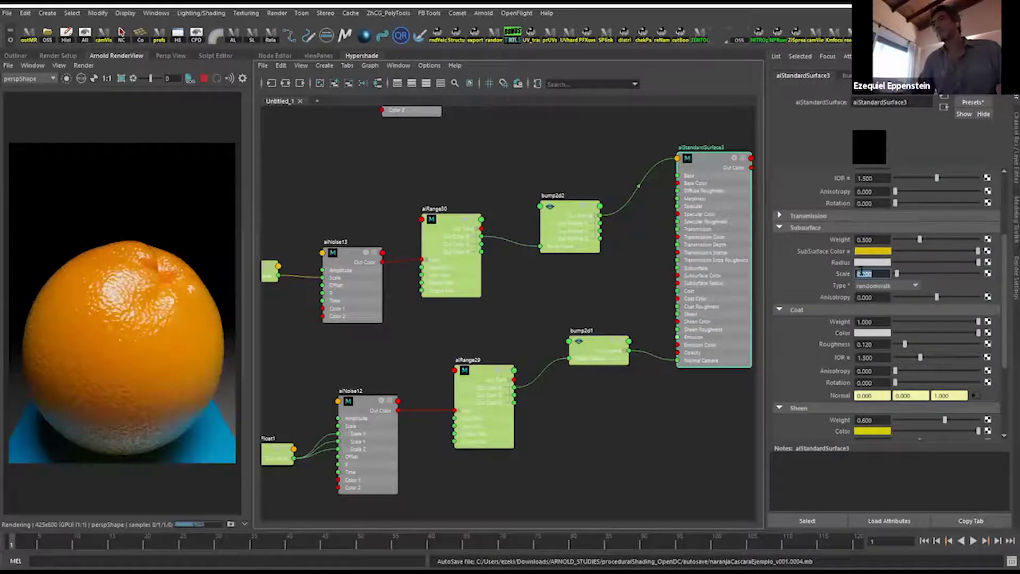
Set the subsurface Radius color to a dark green with hue 120, saturation 0.615 and value 0.191.
left_click(912, 262)
left_click_drag(915, 264, 917, 262)
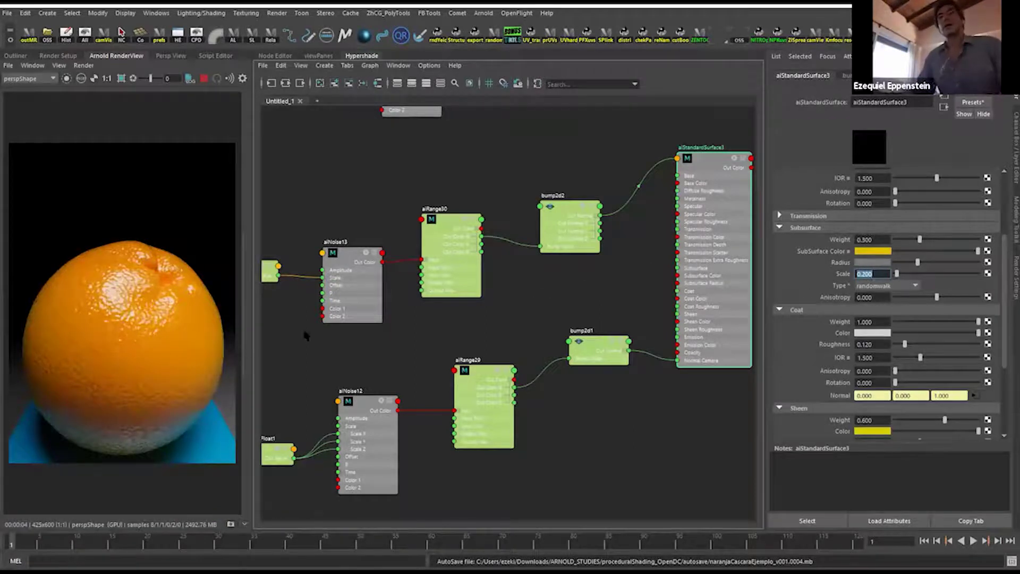
left_click(871, 262)
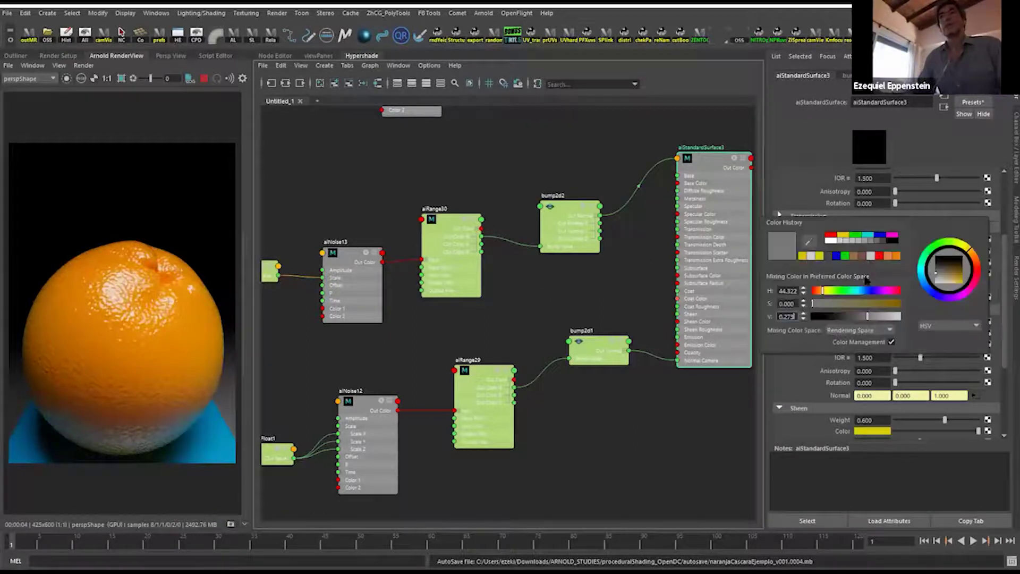
left_click(845, 256)
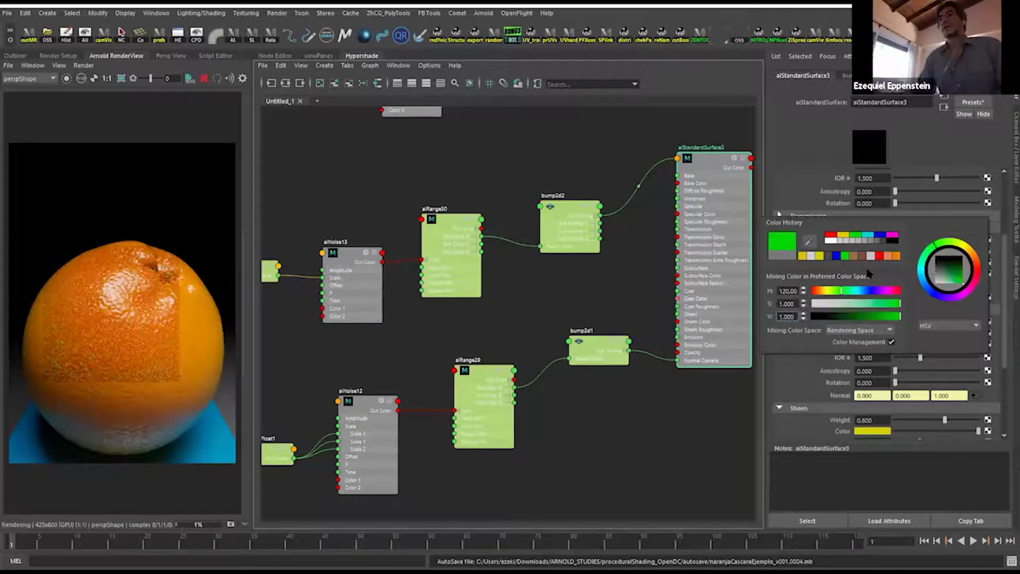
left_click(838, 307)
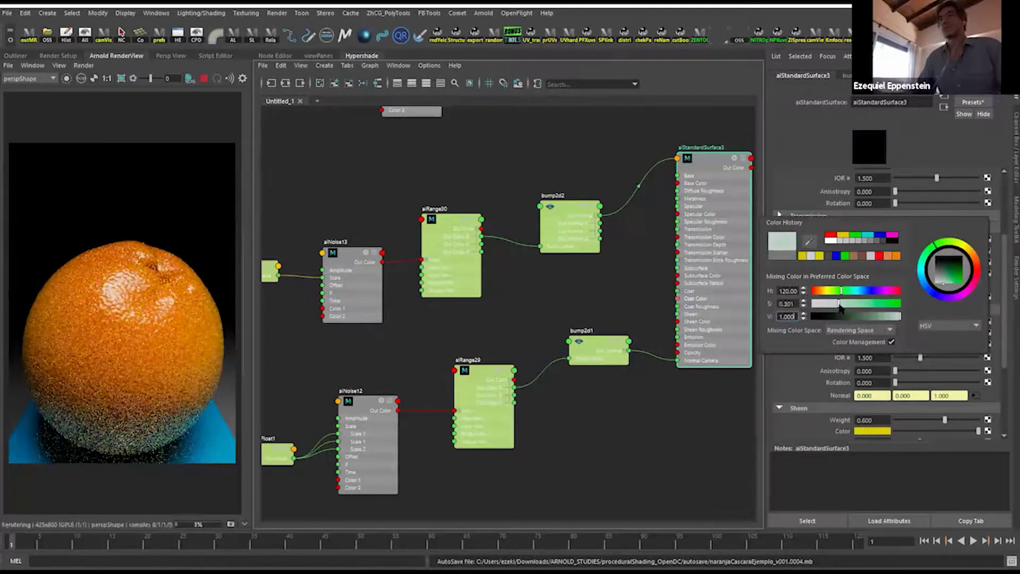
left_click_drag(839, 305, 914, 308)
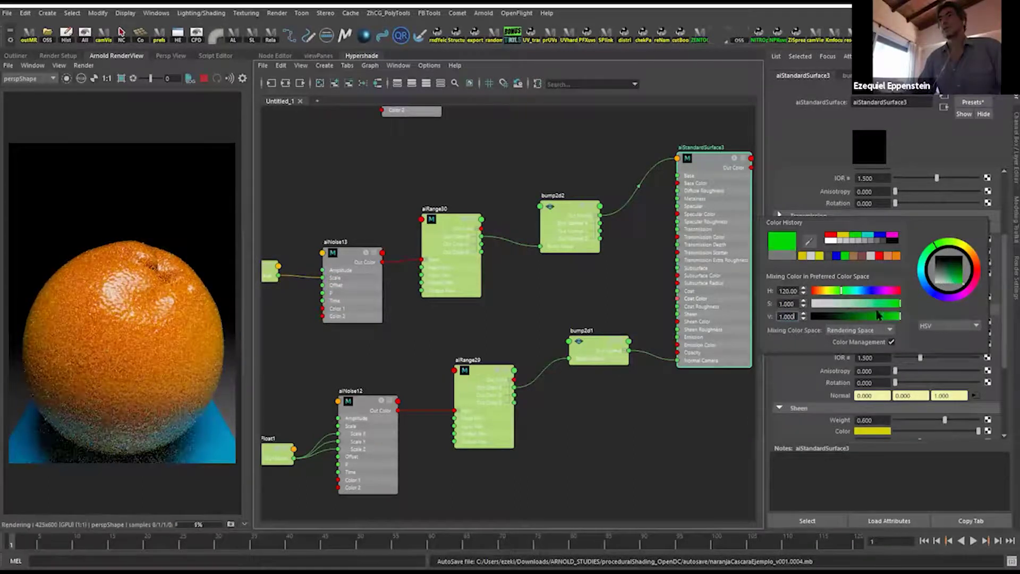
left_click(854, 316)
left_click(861, 303)
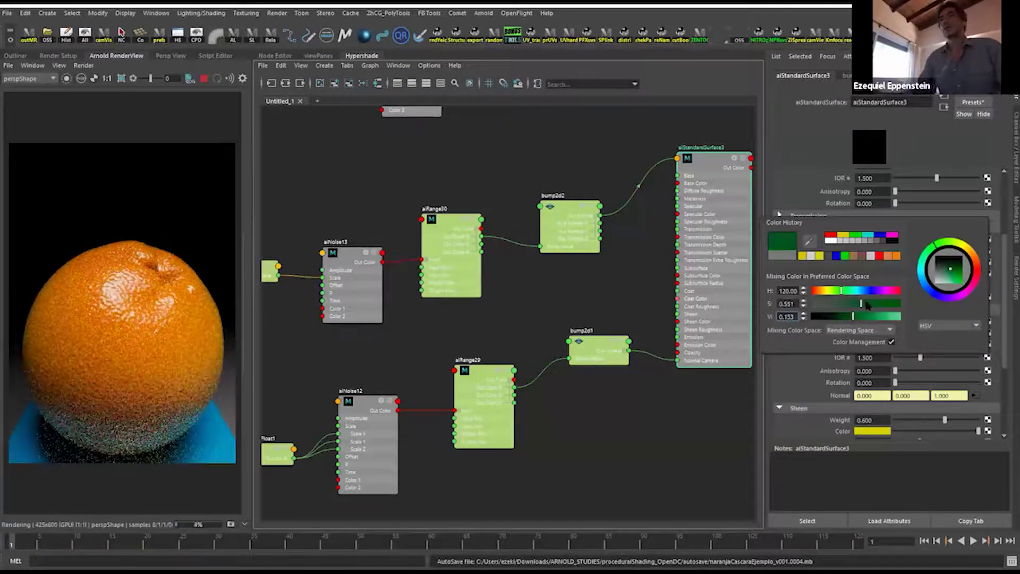
left_click(866, 303)
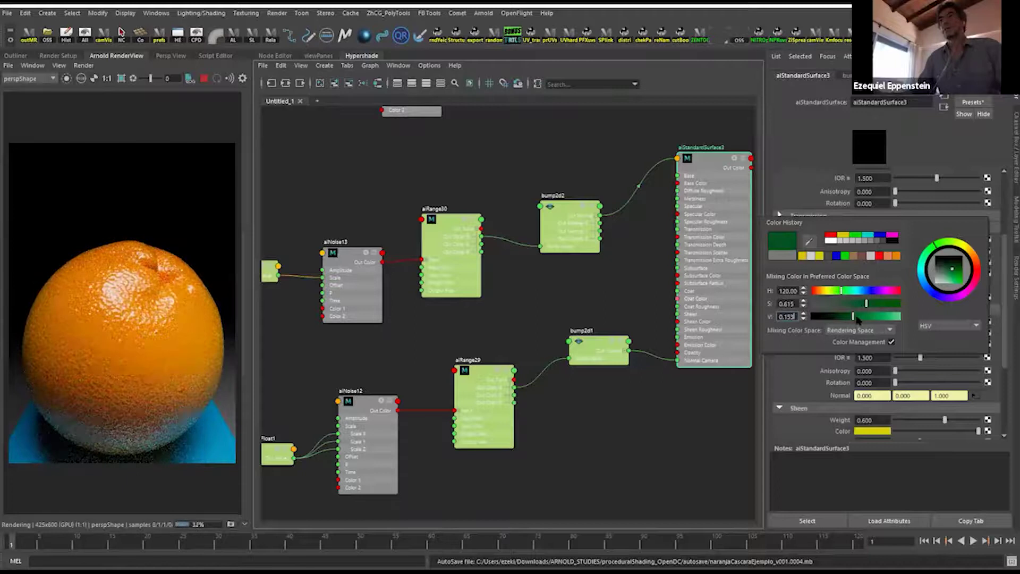
left_click(858, 316)
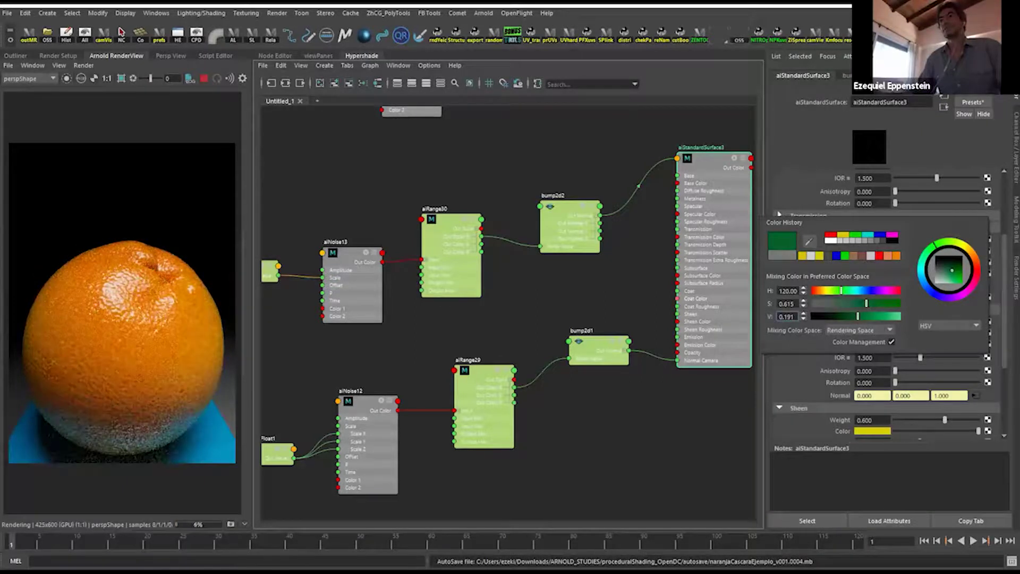
Fine-tune the brightness of the subsurface Radius color and set the subsurface Weight to 0.248.
left_click_drag(909, 263, 921, 264)
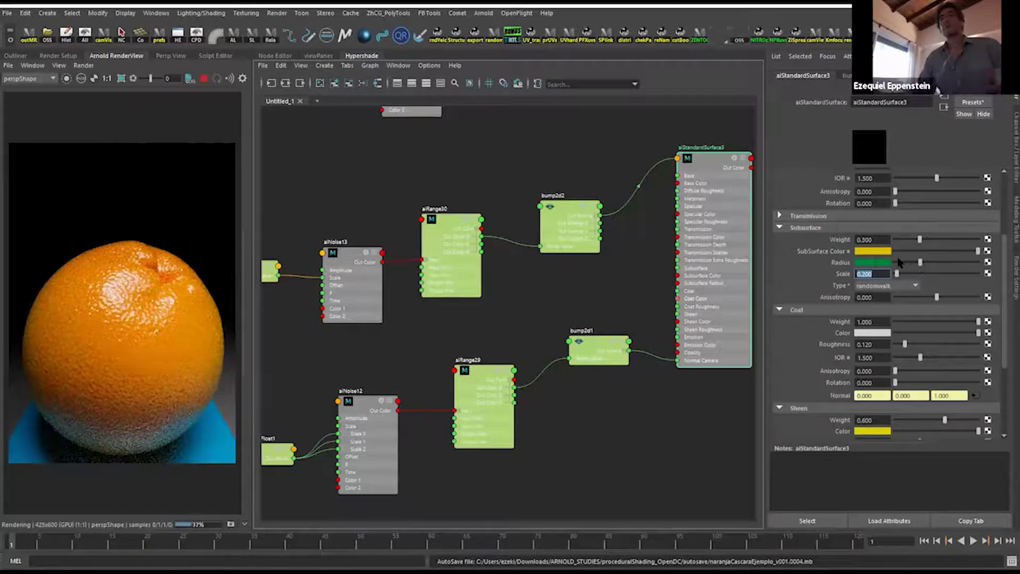
mouse_move(921, 240)
left_mouse_down()
mouse_move(951, 240)
mouse_move(926, 244)
left_mouse_up()
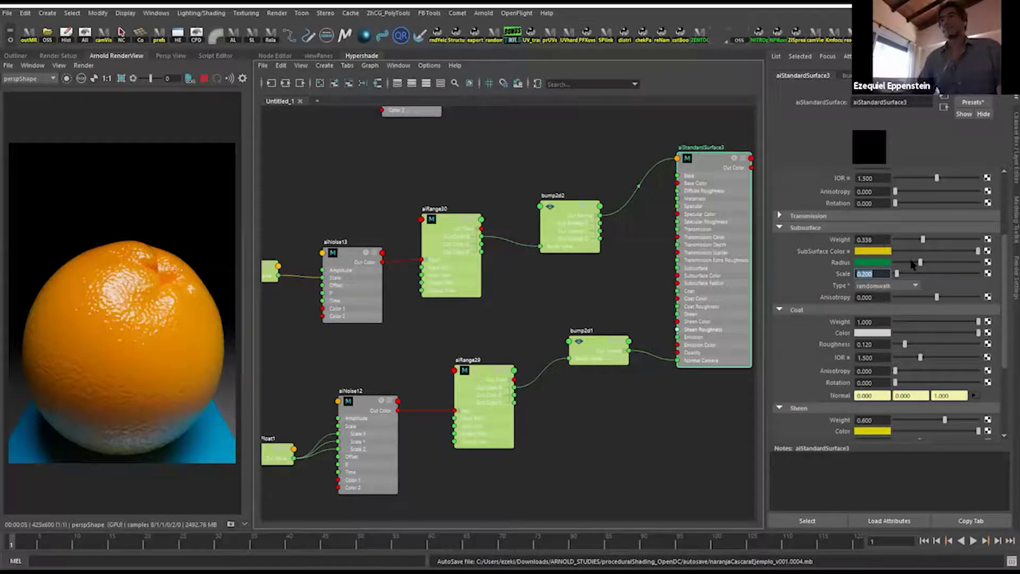
left_click_drag(870, 242, 855, 239, "ctrl")
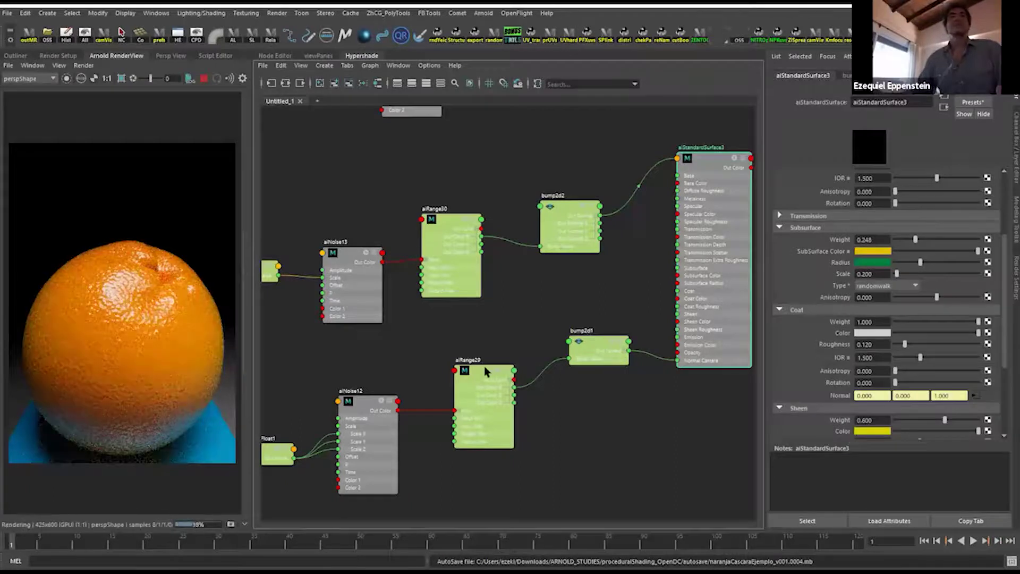
Examine the finished orange shader's noise, range and bump nodes and the default value of its aiUserData_orangeSkin_noiseScale2 node.
scroll(470, 367, "down", 2)
scroll(455, 359, "down", 1)
middle_click_drag(455, 358, 464, 483, "alt")
middle_click_drag(531, 119, 470, 259, "alt")
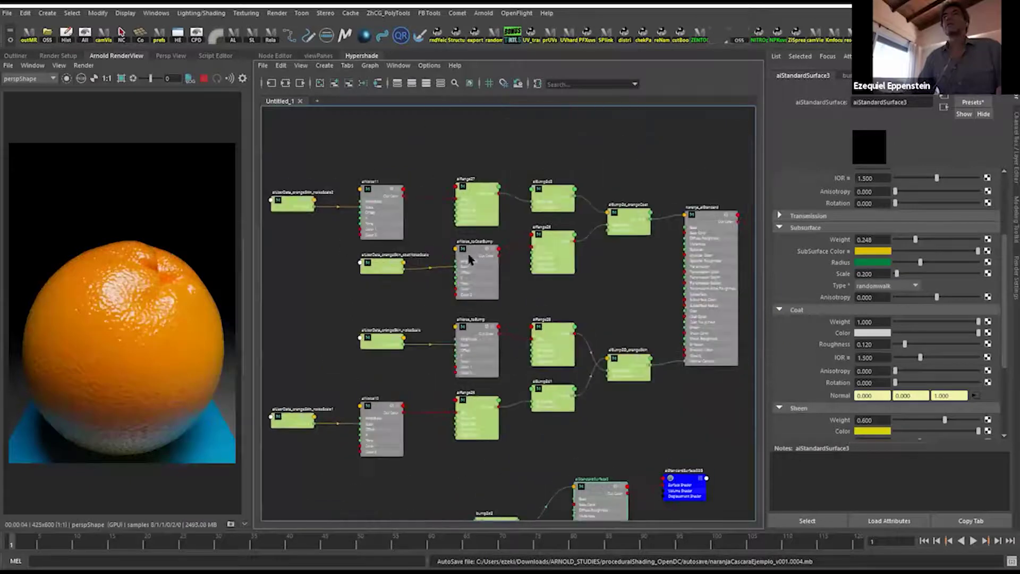
scroll(511, 283, "up", 3)
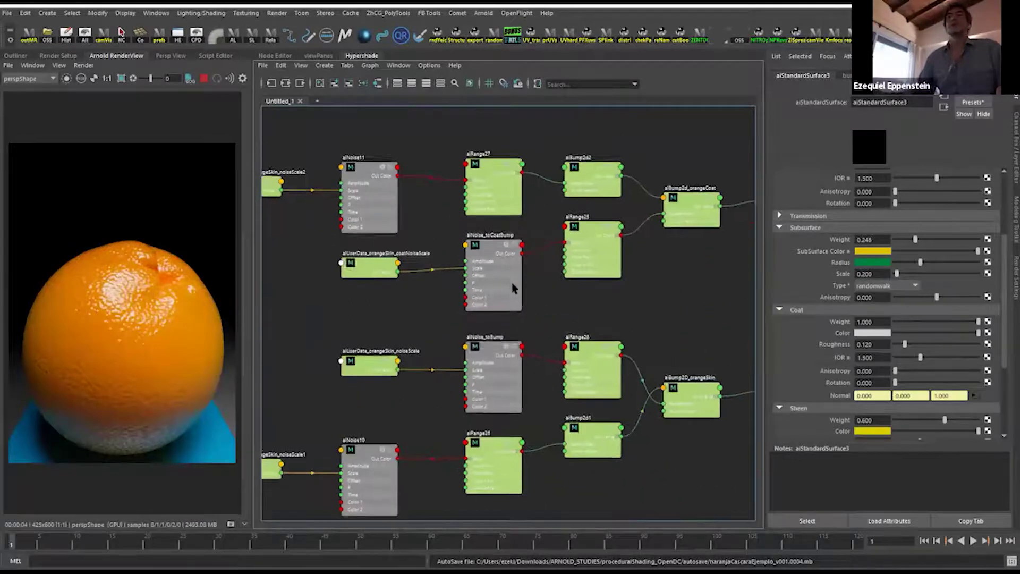
middle_click_drag(469, 322, 529, 324, "alt")
left_click(342, 220)
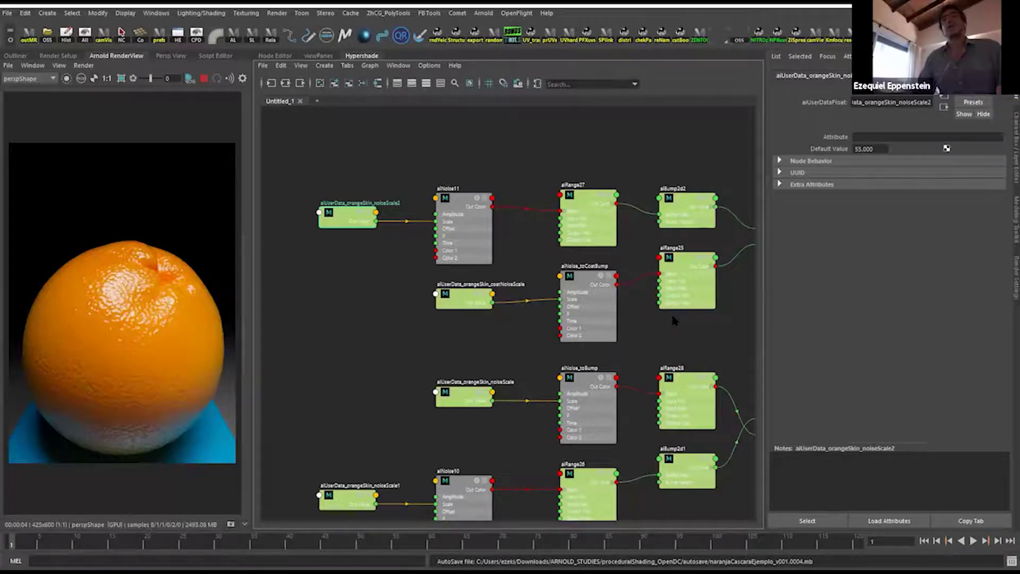
scroll(567, 397, "down", 1)
middle_click_drag(567, 397, 555, 297, "alt")
middle_click_drag(565, 364, 555, 255, "alt")
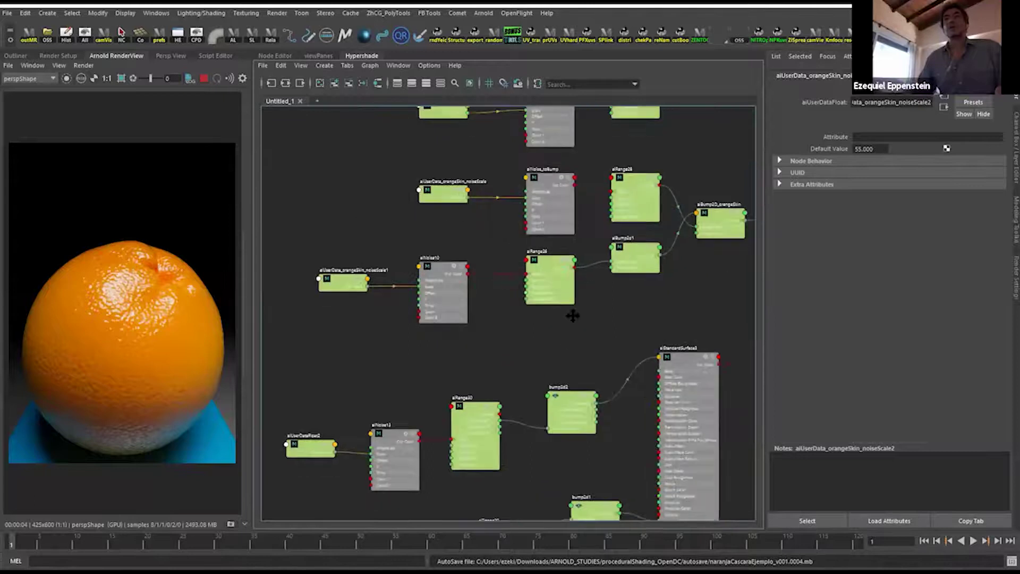
middle_click_drag(571, 314, 585, 248, "alt")
scroll(591, 425, "down", 1)
middle_click_drag(591, 425, 550, 229, "alt")
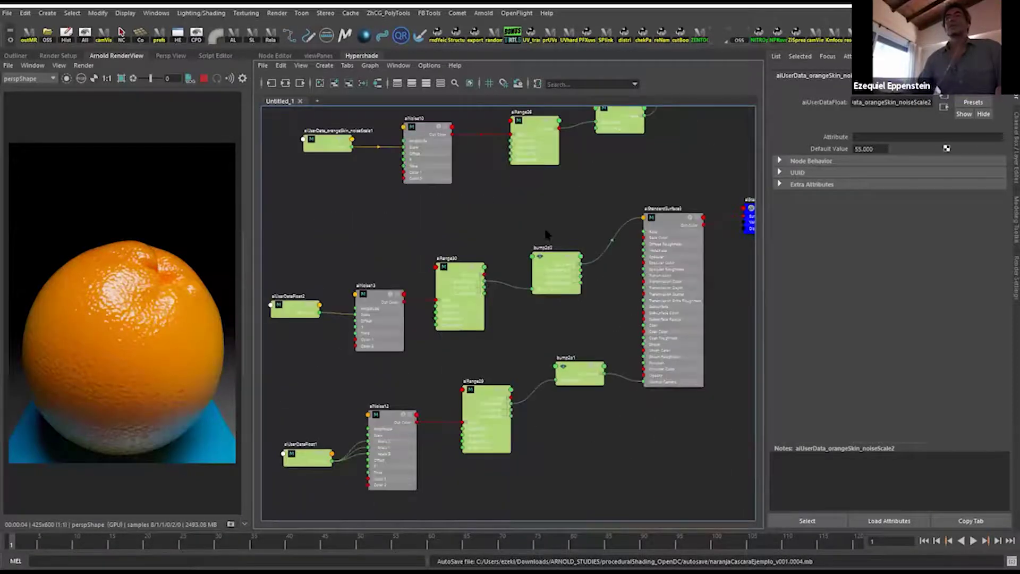
Rearrange the aiUserDataFloat2, aiNoise13, aiRange30 and bump2d2 nodes in the graph, moving them further above the aiNoise12 branch.
scroll(550, 228, "up", 2)
middle_click_drag(529, 317, 604, 286, "alt")
left_click(612, 262)
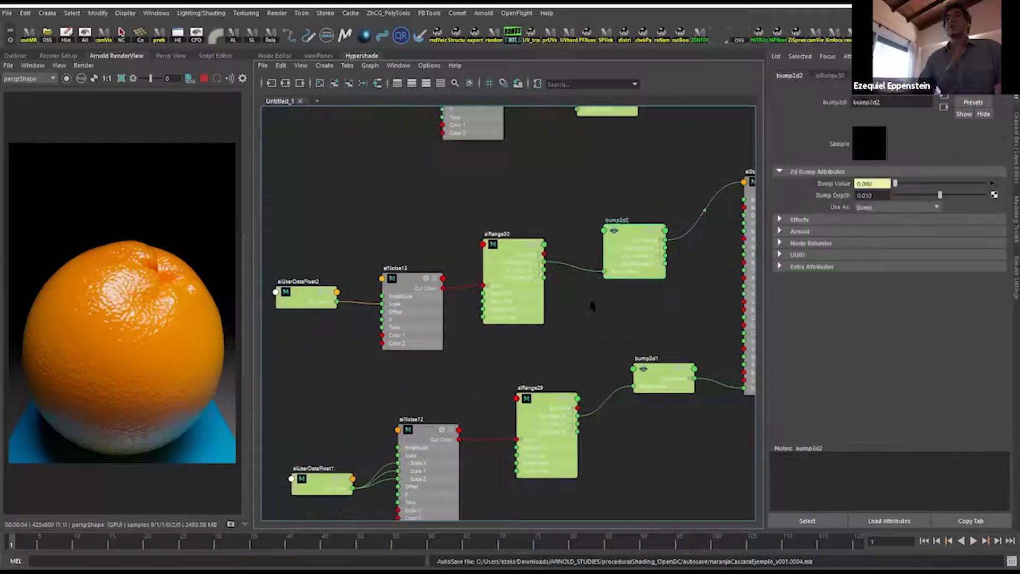
middle_click_drag(528, 318, 542, 266, "alt")
left_click_drag(364, 175, 563, 216)
left_click_drag(705, 207, 692, 190)
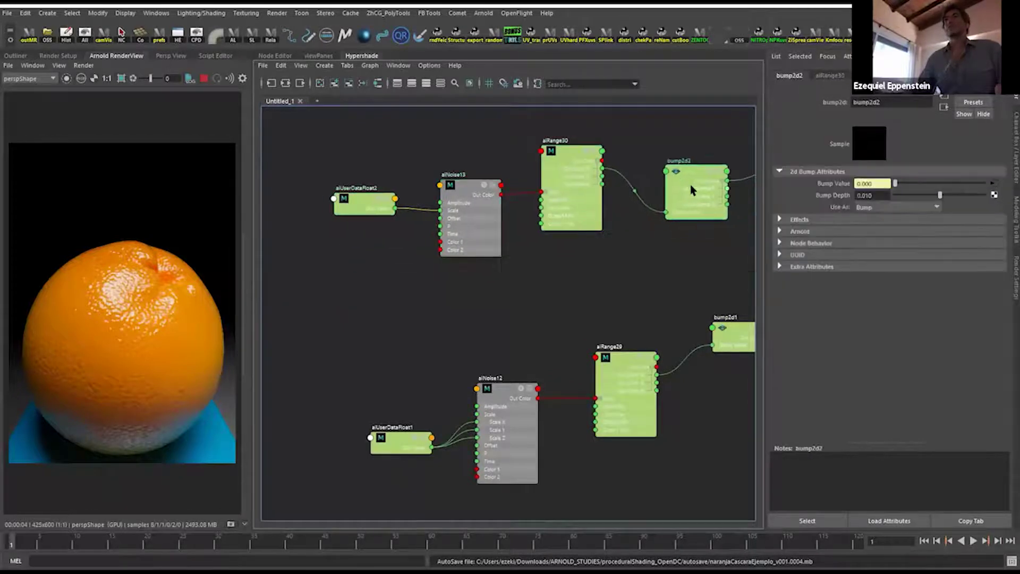
Duplicate the bump2d2 shading network, placing the copied branch between the two existing bump branches.
middle_click_drag(677, 263, 631, 244, "alt")
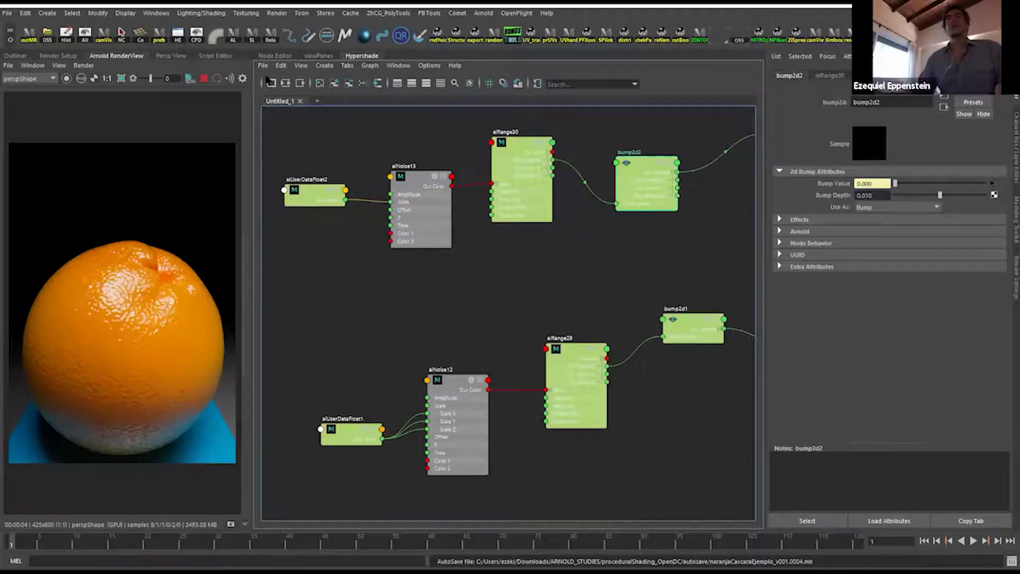
left_click(279, 65)
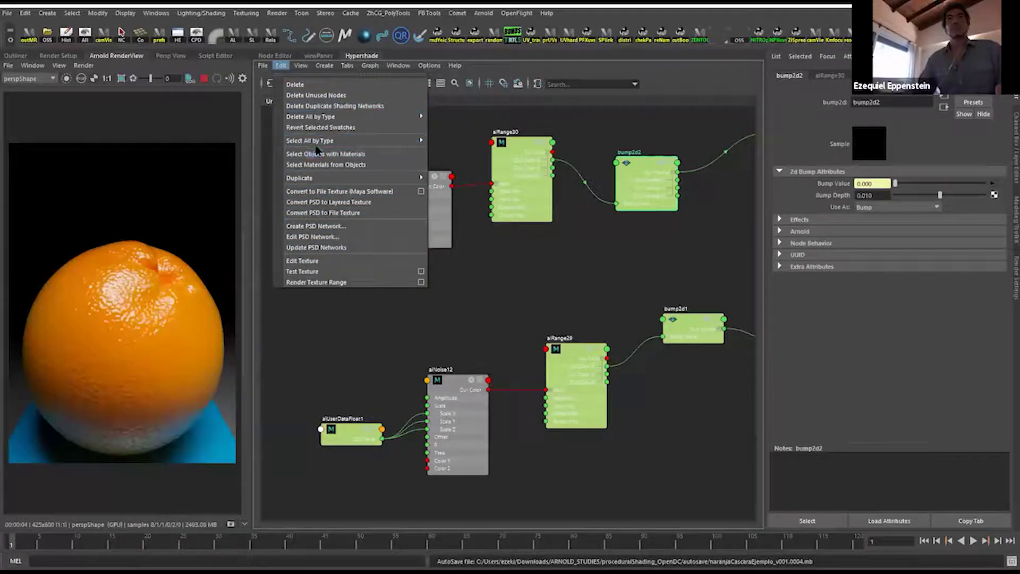
mouse_move(338, 179)
left_click(464, 178)
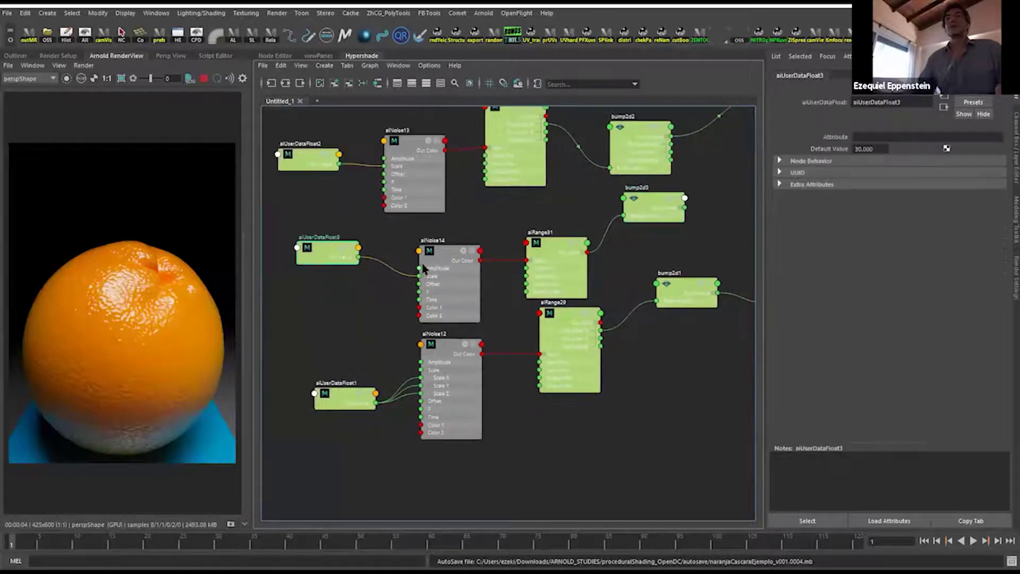
left_click(426, 247)
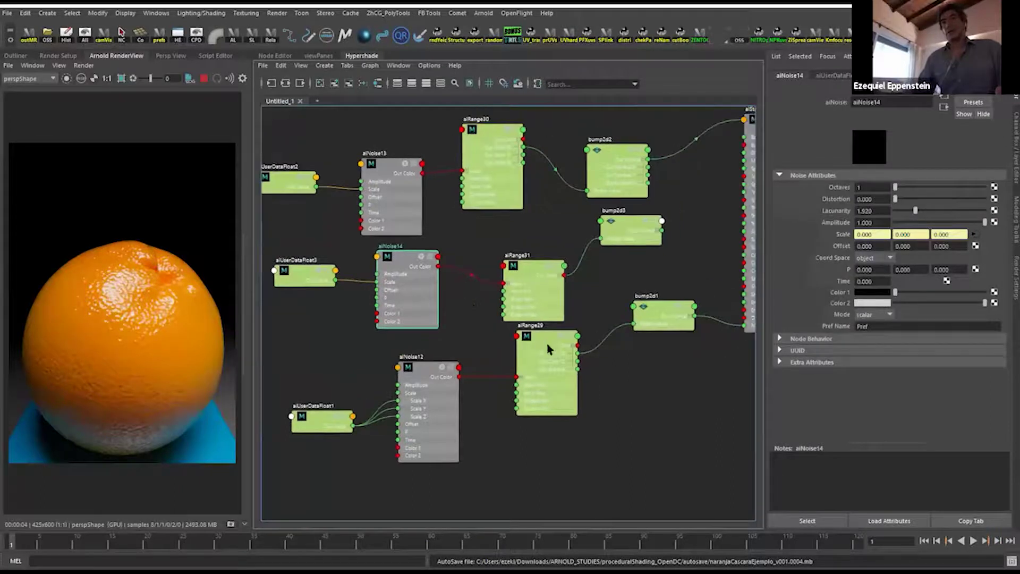
Move the aiUserDataFloat1, aiNoise12, aiRange29 and bump2d1 nodes further down to make room for the duplicated branch.
left_click_drag(306, 366, 591, 467)
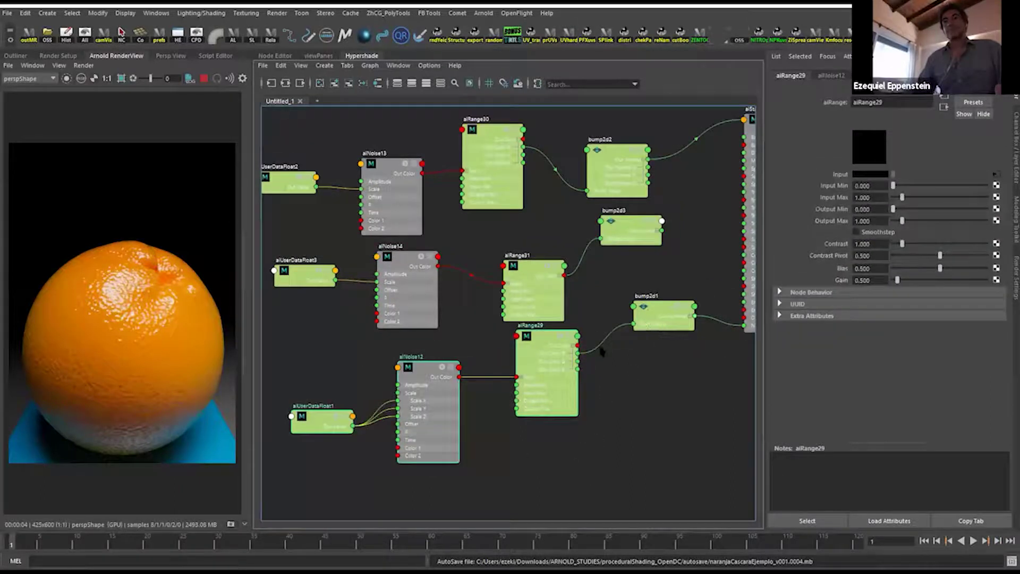
left_click(649, 326)
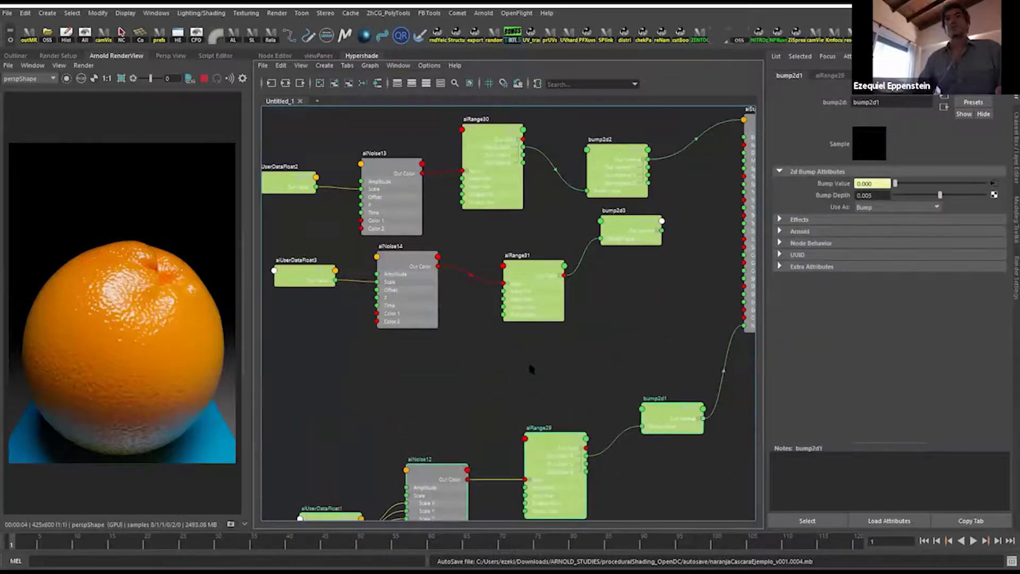
scroll(527, 359, "up", 2)
middle_click_drag(522, 364, 621, 412, "alt")
left_click(515, 328)
Set the Default Value of the duplicated aiUserDataFloat3 node to 55.
left_click(355, 312)
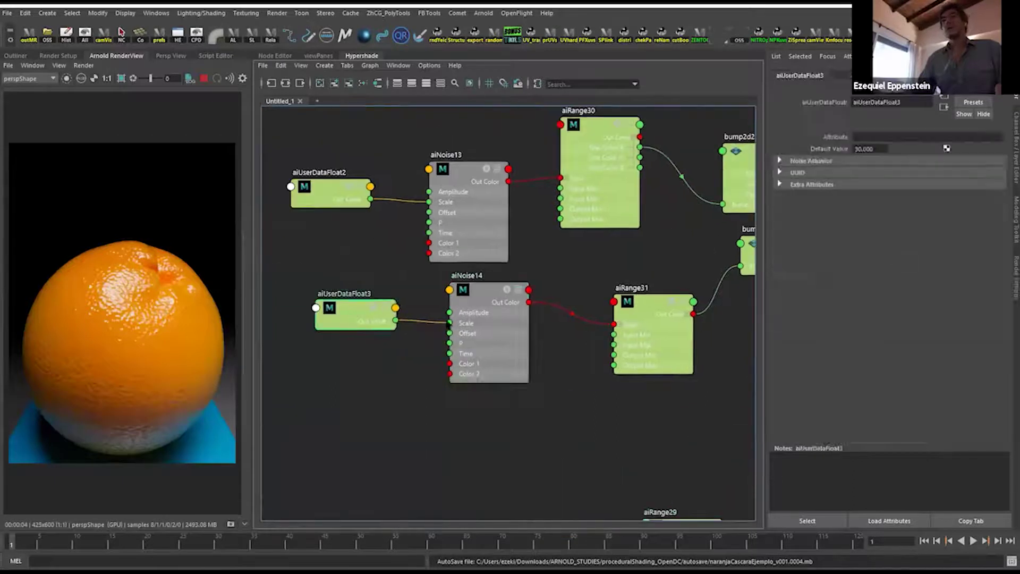
left_click(866, 149)
type("55")
key("Return")
Rearrange the duplicated aiNoise14 and aiRange31 nodes in the graph, spacing them out below the aiNoise13 branch.
middle_click_drag(675, 284, 572, 306, "alt")
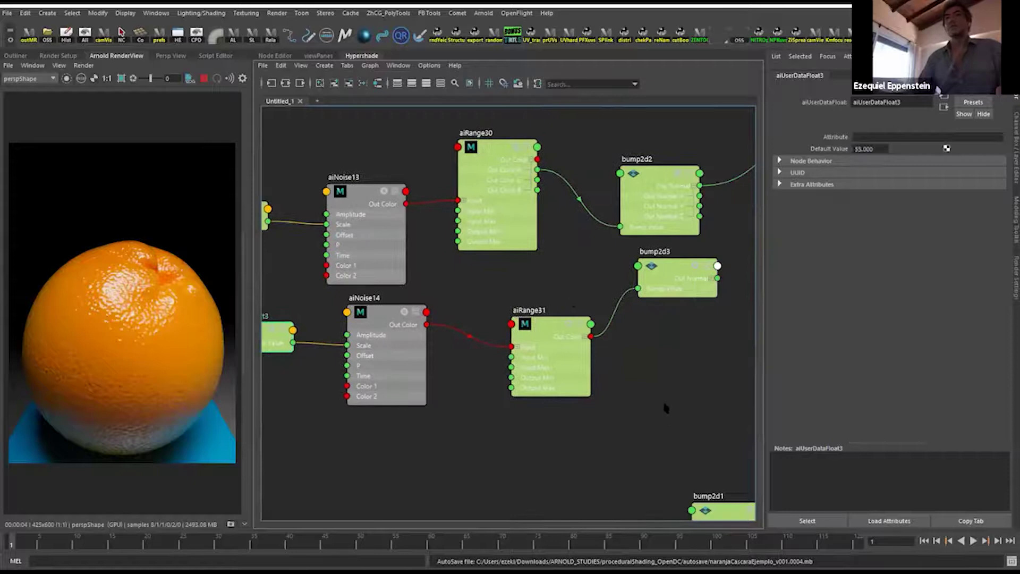
scroll(540, 346, "up", 3)
left_click_drag(540, 346, 511, 305)
middle_click_drag(671, 325, 560, 348, "alt")
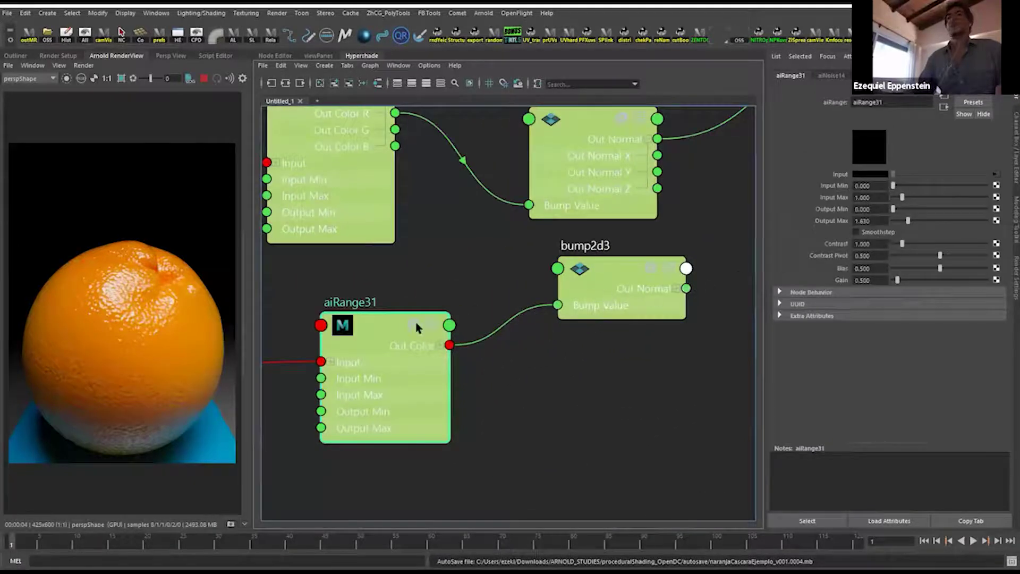
left_click_drag(417, 325, 418, 318)
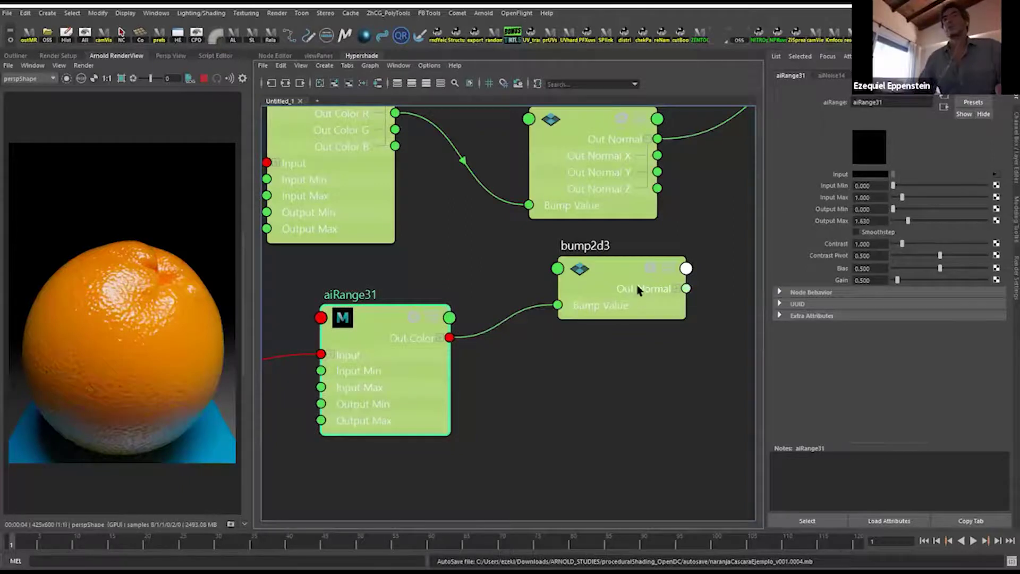
scroll(637, 297, "down", 3)
scroll(616, 329, "down", 3)
scroll(514, 346, "up", 2)
mouse_move(514, 346)
left_mouse_down()
mouse_move(506, 367)
mouse_move(520, 353)
left_mouse_up()
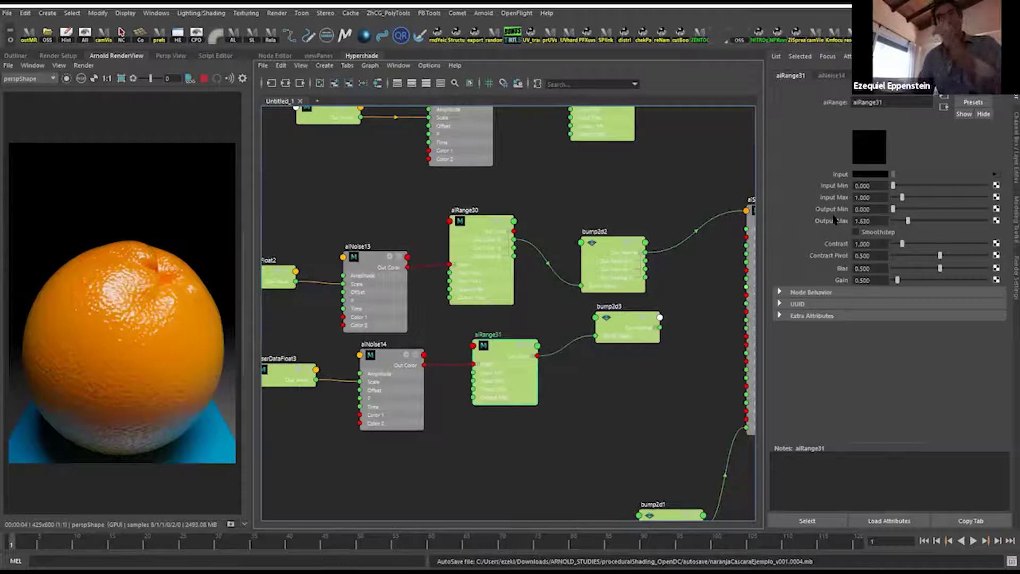
left_click_drag(391, 355, 393, 361)
left_click_drag(499, 362, 501, 355)
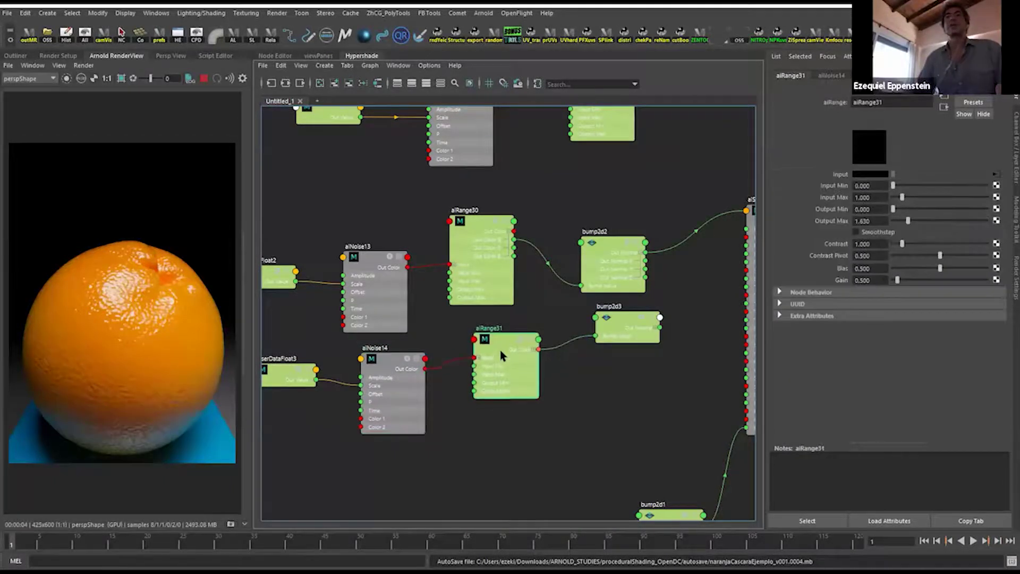
left_click_drag(367, 371, 376, 378)
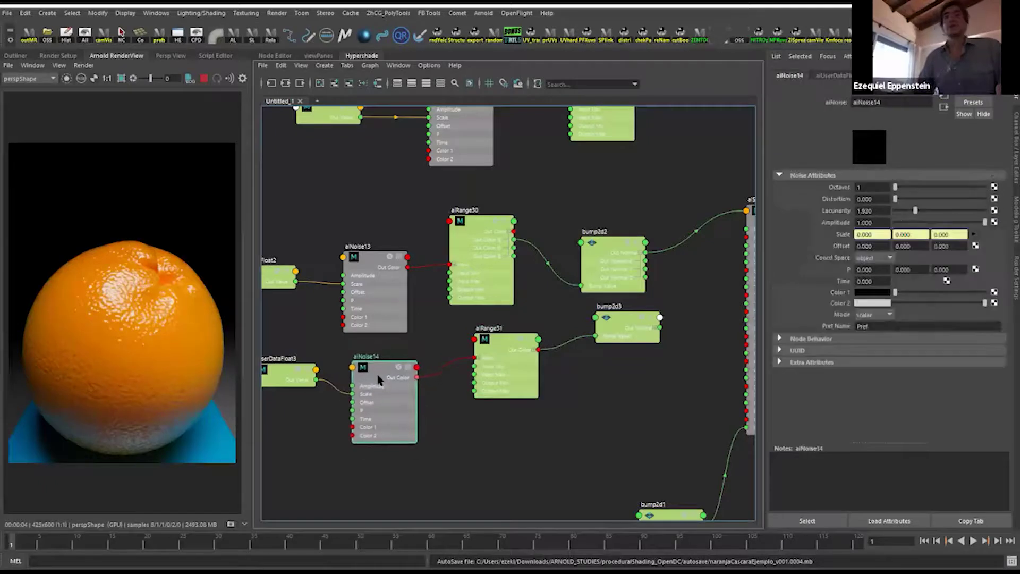
left_click_drag(511, 361, 492, 368)
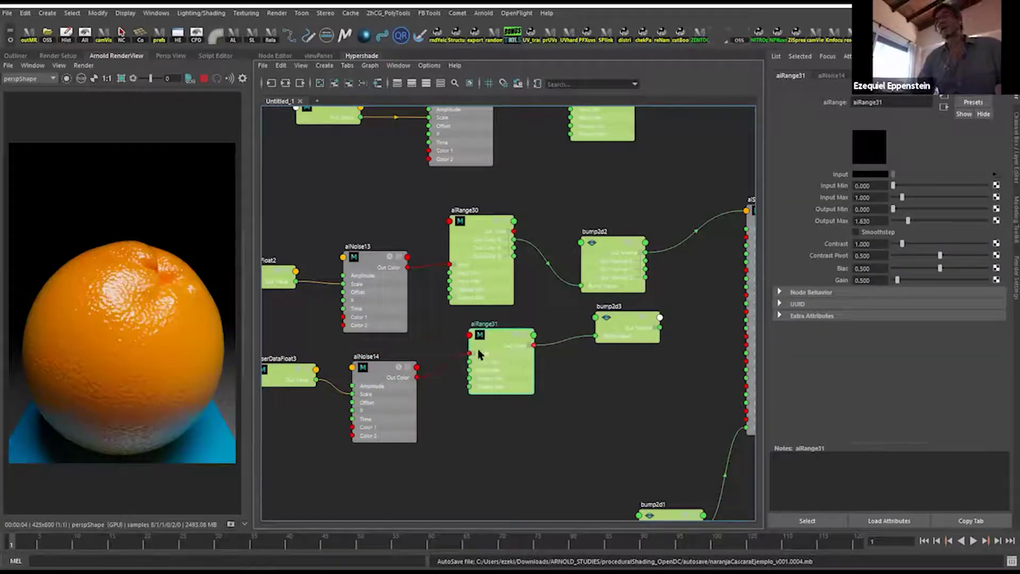
left_click(379, 386)
left_click_drag(391, 382, 392, 385)
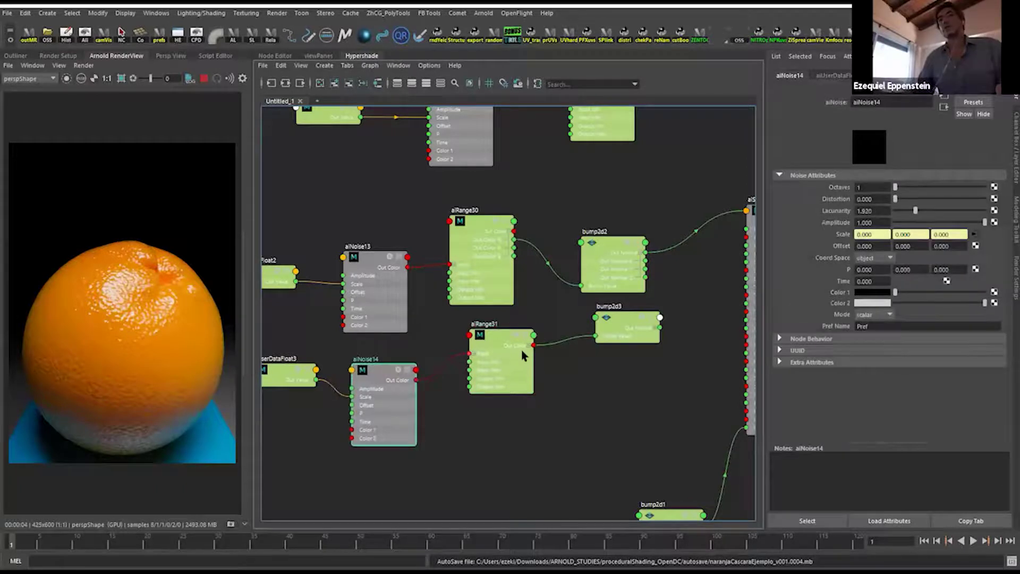
left_click_drag(523, 355, 519, 354)
Space out the bump nodes in the graph, moving bump2d3 closer to aiRange31 and bump2d2 up towards the surface shader.
left_click(618, 321)
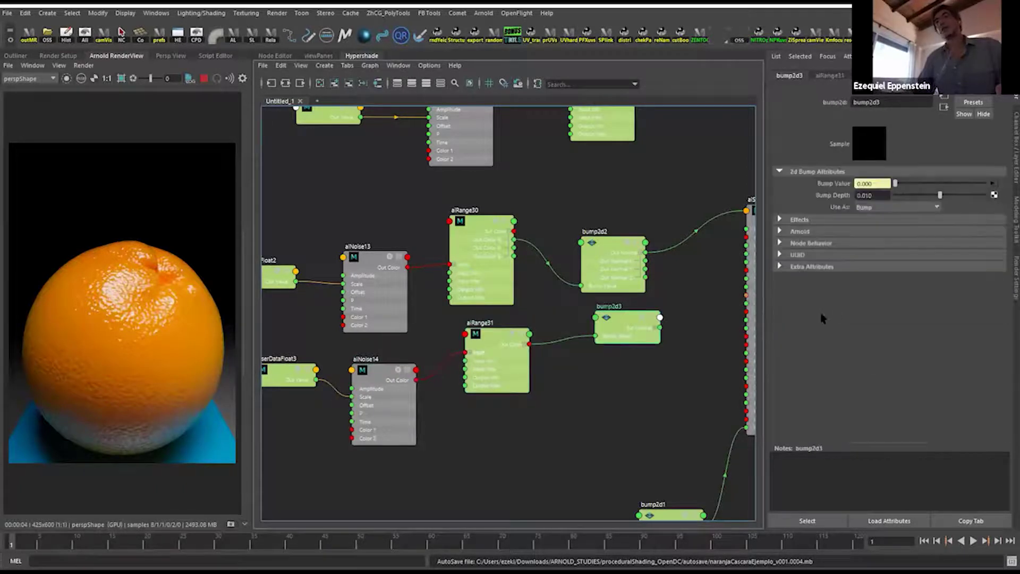
scroll(624, 321, "up", 5)
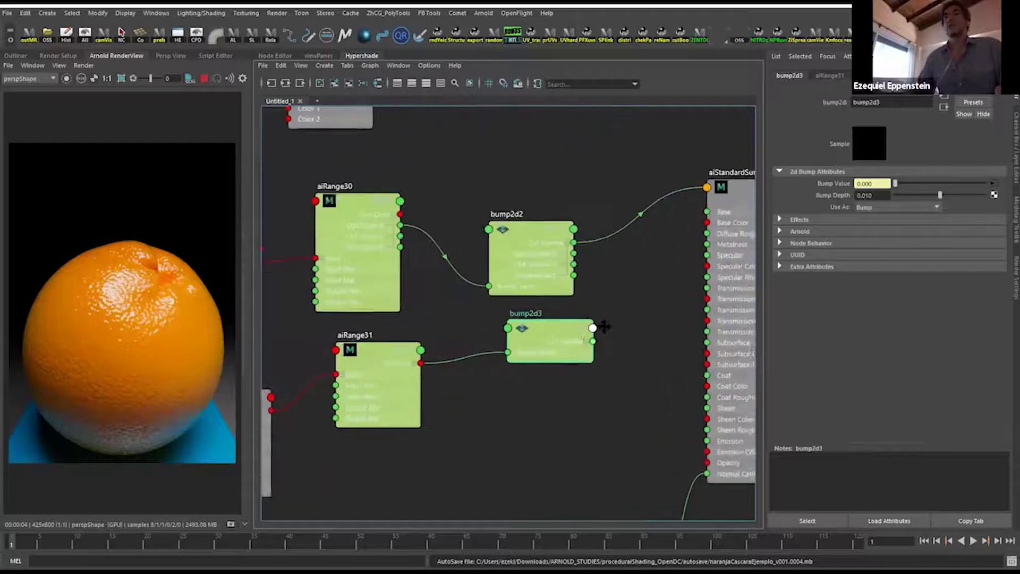
middle_click_drag(604, 326, 595, 324, "alt")
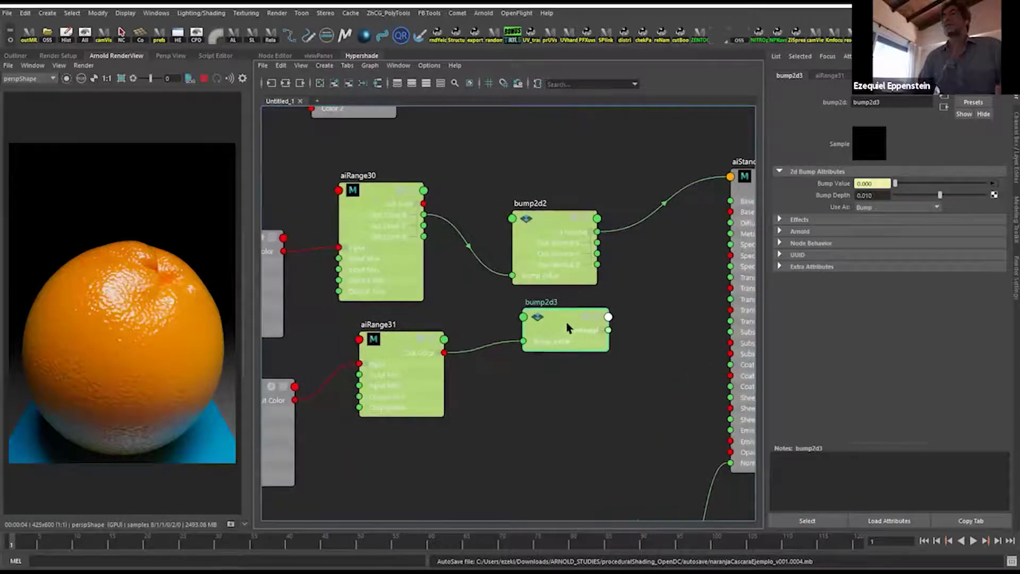
left_click_drag(566, 326, 540, 335)
left_click_drag(553, 254, 594, 242)
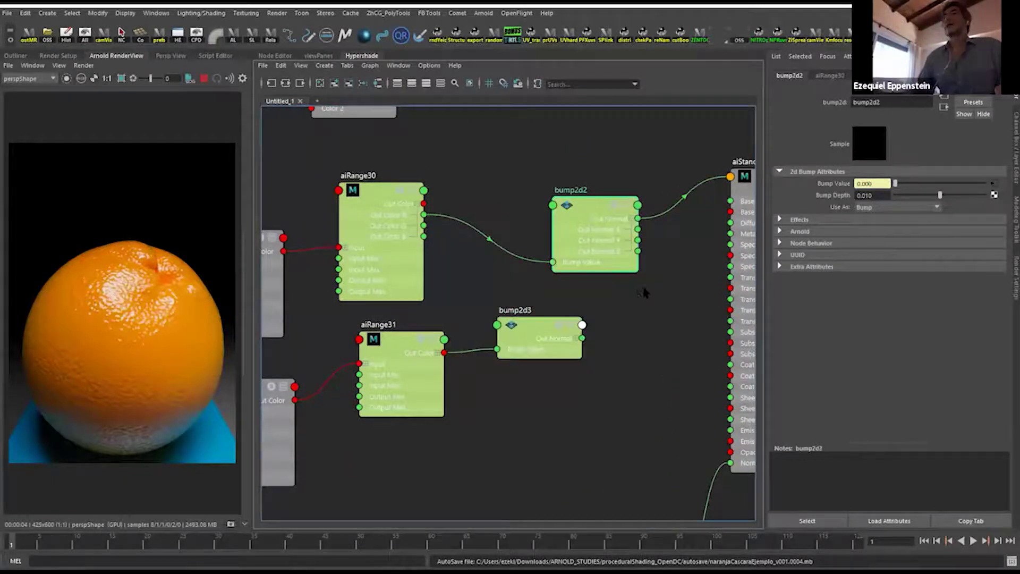
middle_click_drag(644, 293, 661, 269, "alt")
scroll(605, 307, "down", 2)
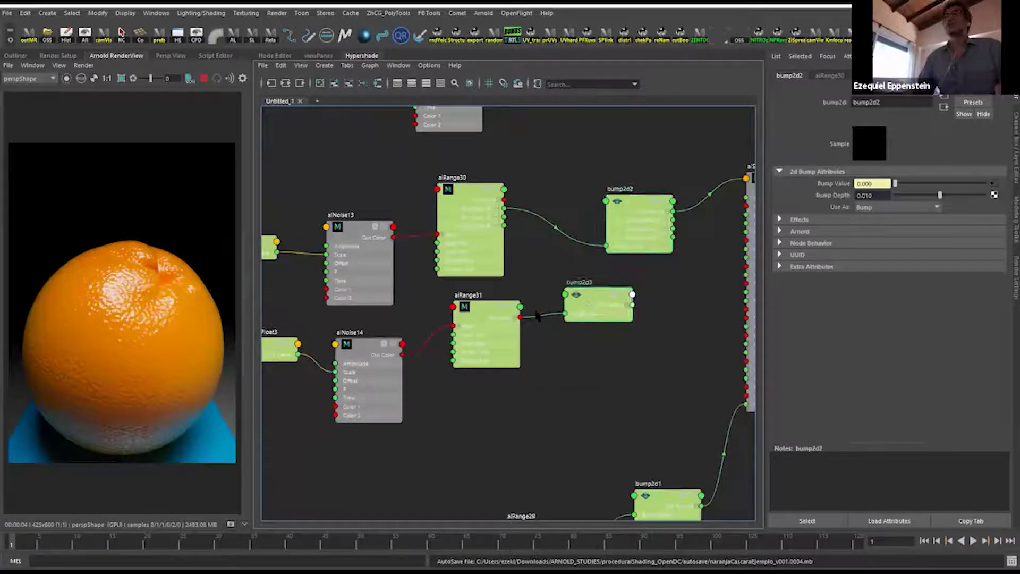
left_click(601, 308)
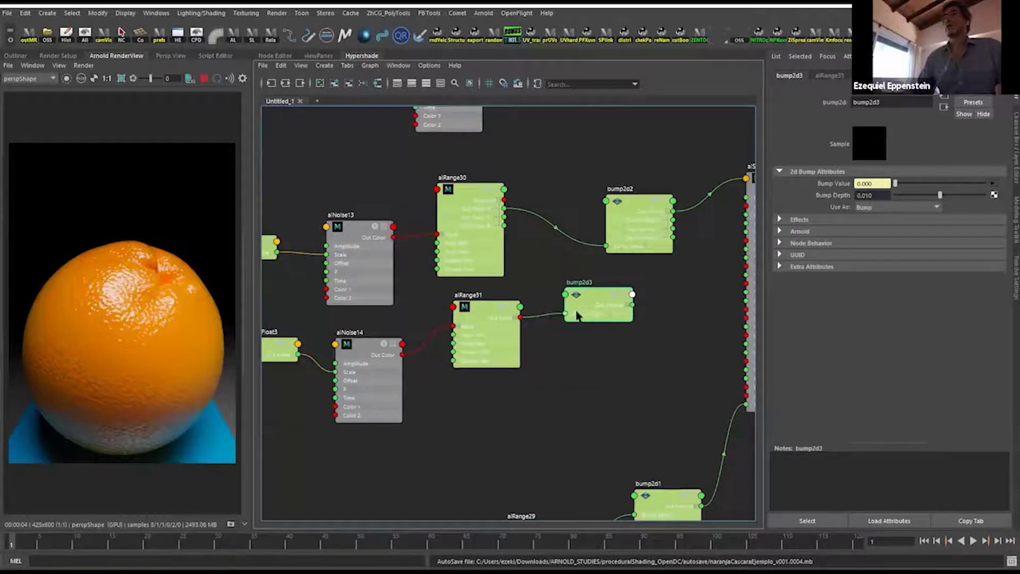
left_click_drag(640, 211, 644, 202)
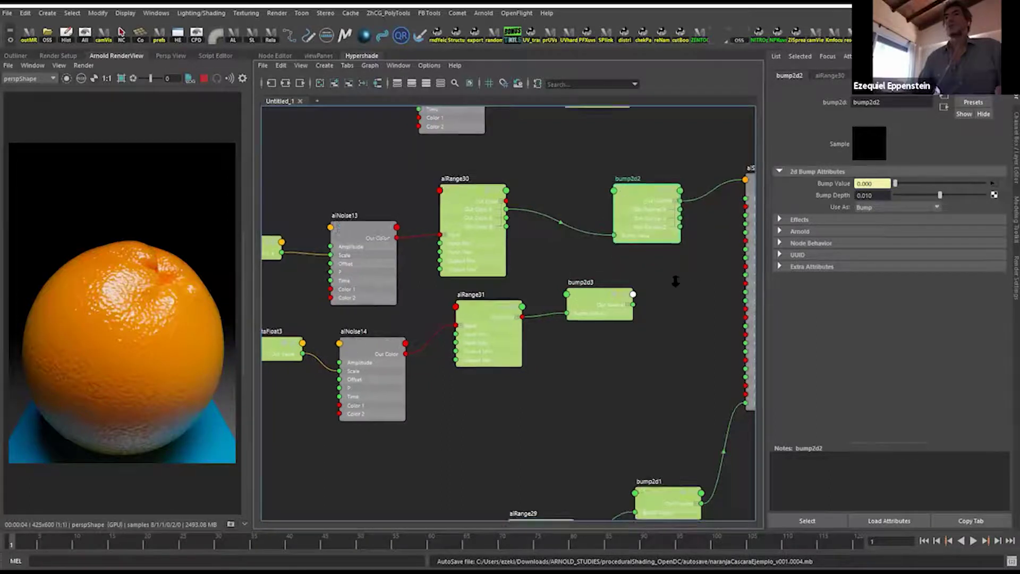
Expand the Out Normal output of bump2d3 into its X, Y and Z components, leaving bump2d2 selected.
scroll(646, 287, "down", 2)
middle_click_drag(647, 287, 603, 263, "alt")
left_click(700, 212)
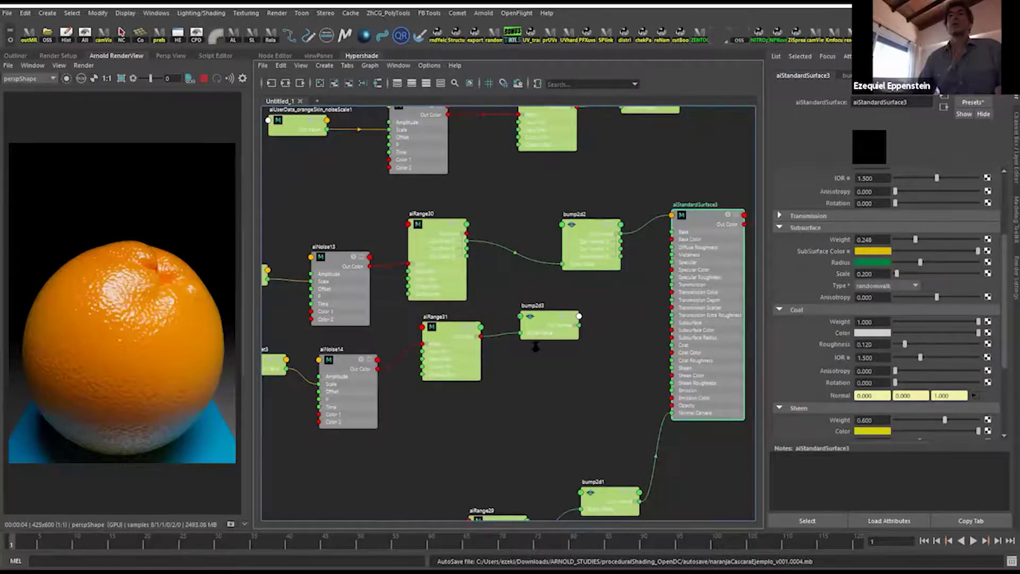
scroll(533, 333, "up", 3)
left_click(640, 218)
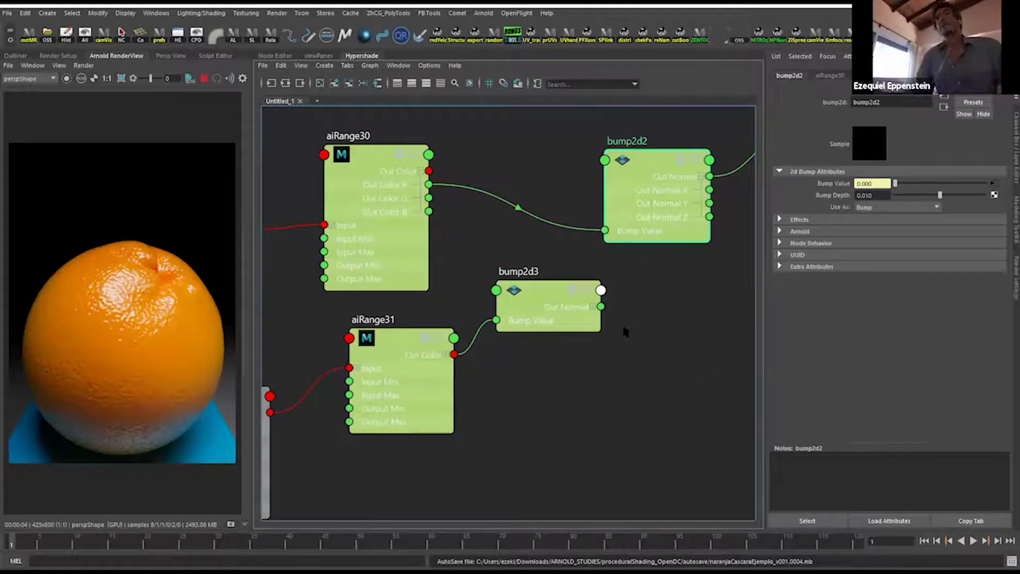
left_click(594, 307)
scroll(674, 339, "down", 3)
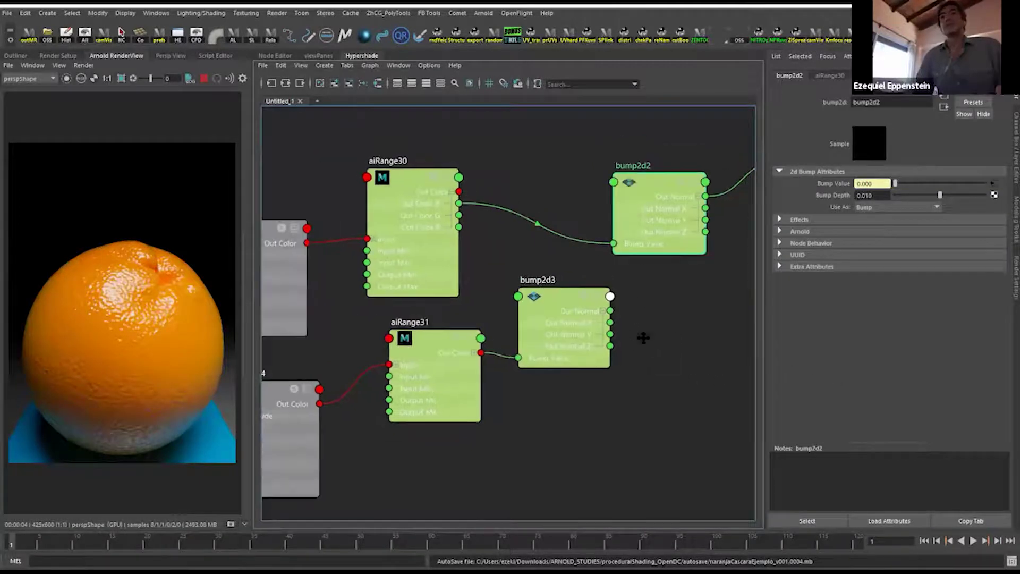
Isolate the selected bump2d2 node in the Arnold render preview.
scroll(575, 327, "up", 1)
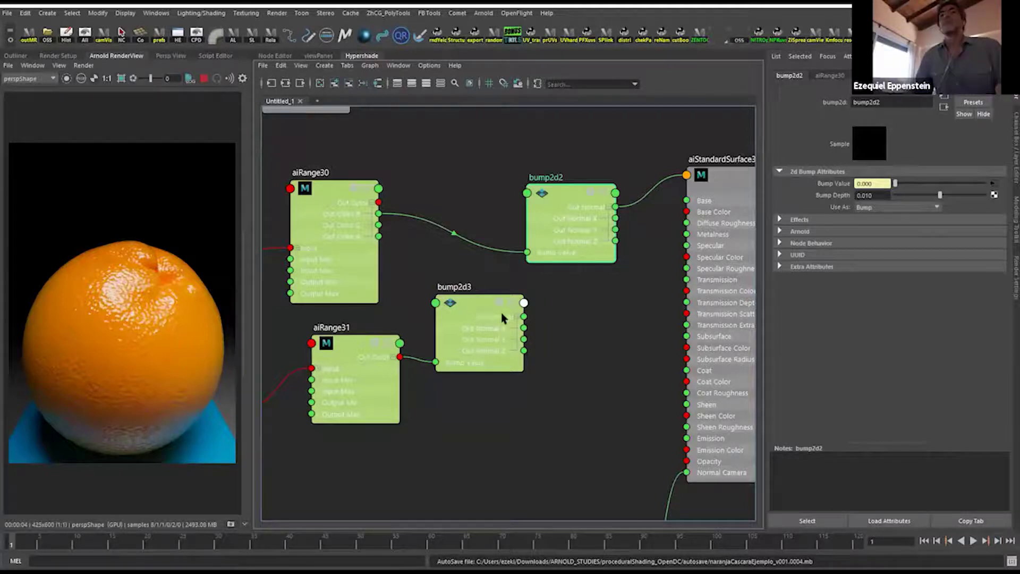
middle_click_drag(379, 323, 752, 200, "alt")
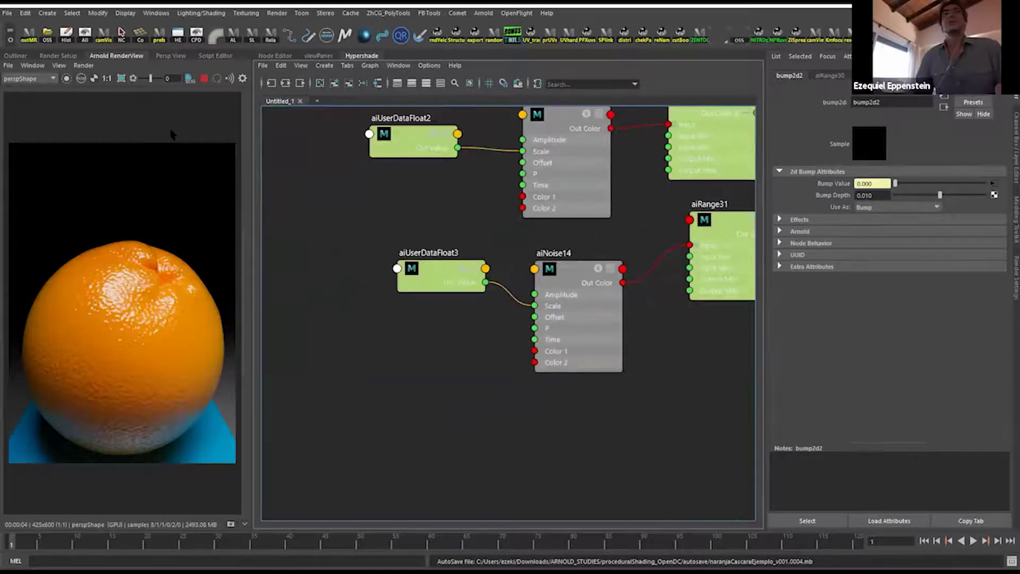
left_click(66, 79)
Reposition the aiNoise14 node between aiUserDataFloat3 and aiRange31.
left_click(552, 287)
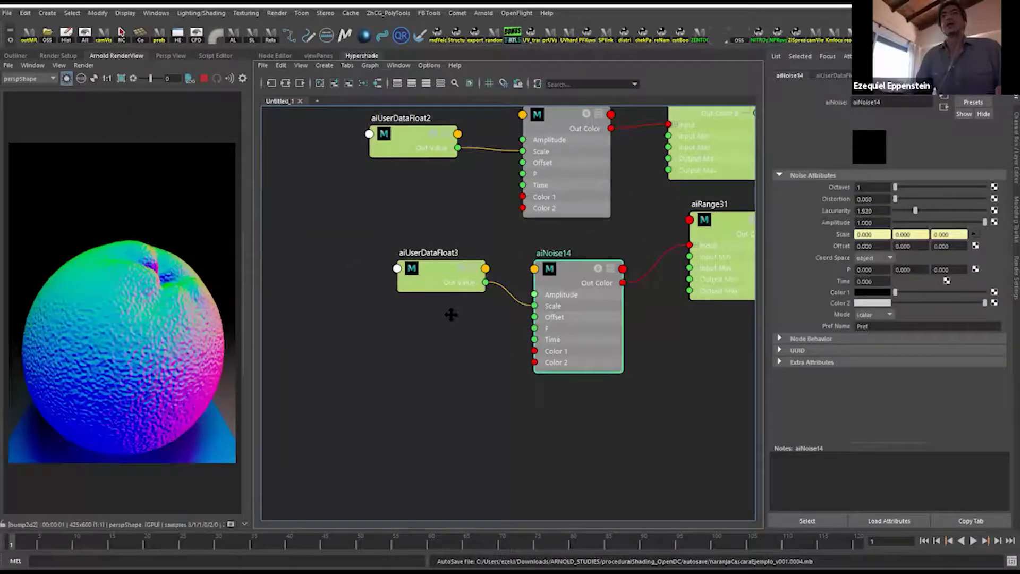
middle_click_drag(451, 314, 389, 318, "alt")
left_click_drag(400, 309, 412, 303)
left_click_drag(552, 276, 549, 286)
left_click_drag(402, 330, 418, 325)
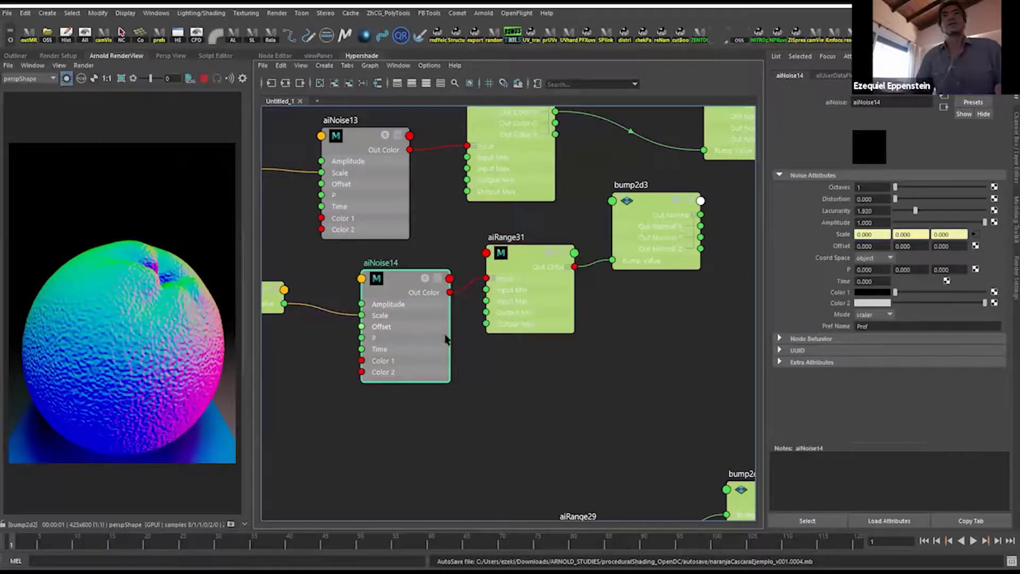
scroll(445, 340, "down", 2)
middle_click_drag(386, 286, 362, 306, "alt")
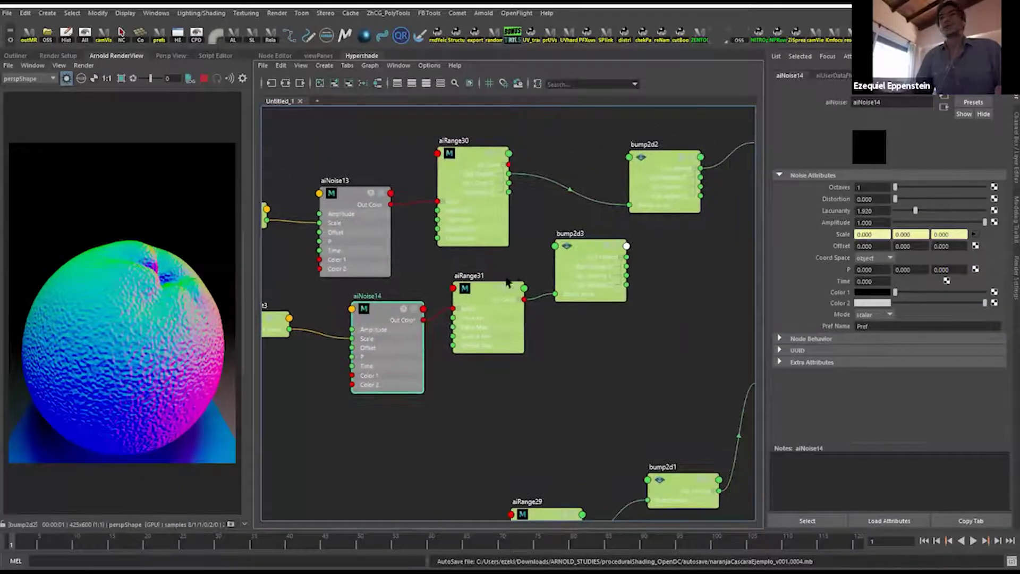
Connect the Out Normal of bump2d3 to the normalCamera input of bump2d2.
scroll(627, 268, "up", 5)
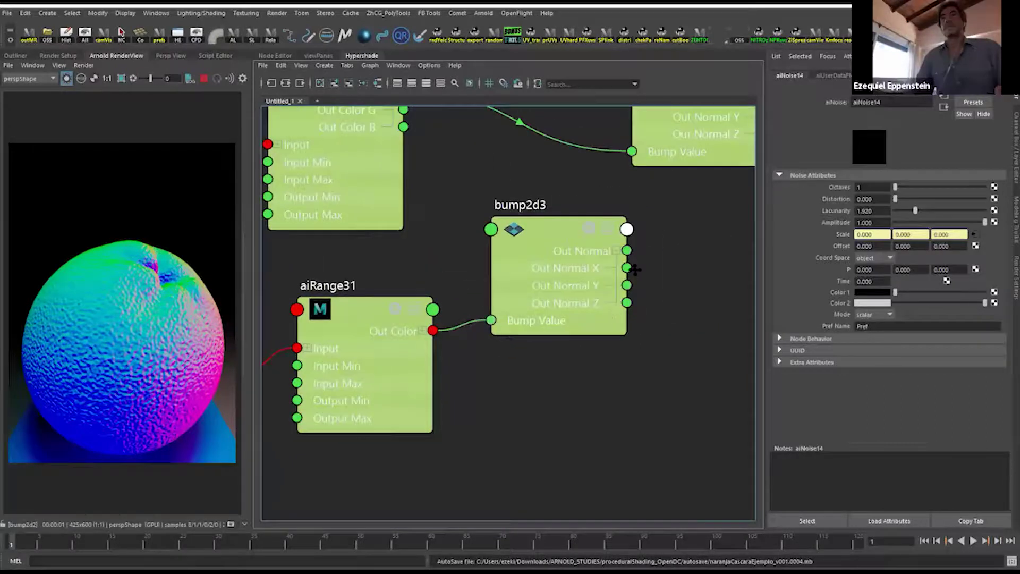
scroll(567, 337, "down", 4)
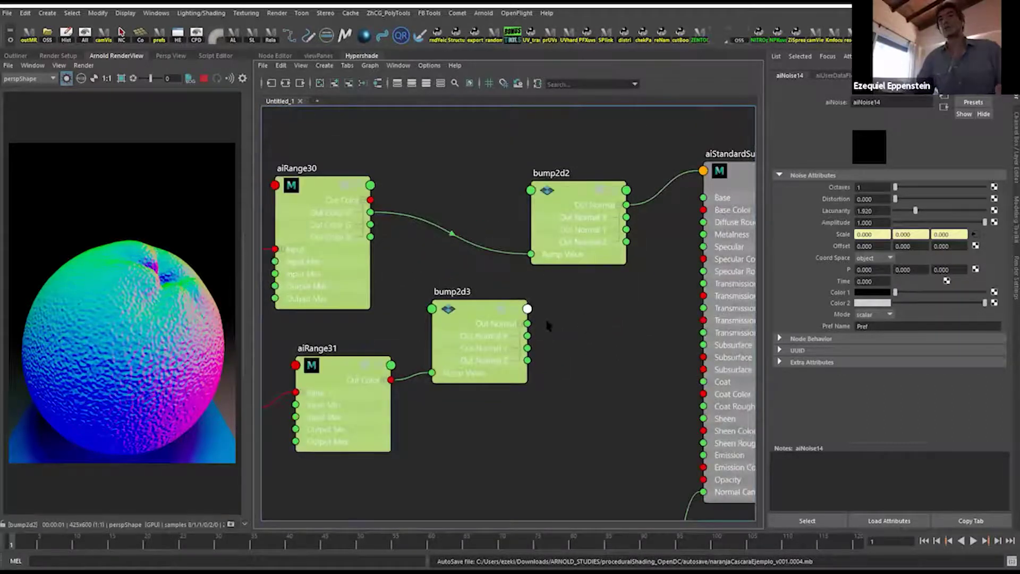
left_click_drag(528, 325, 532, 190)
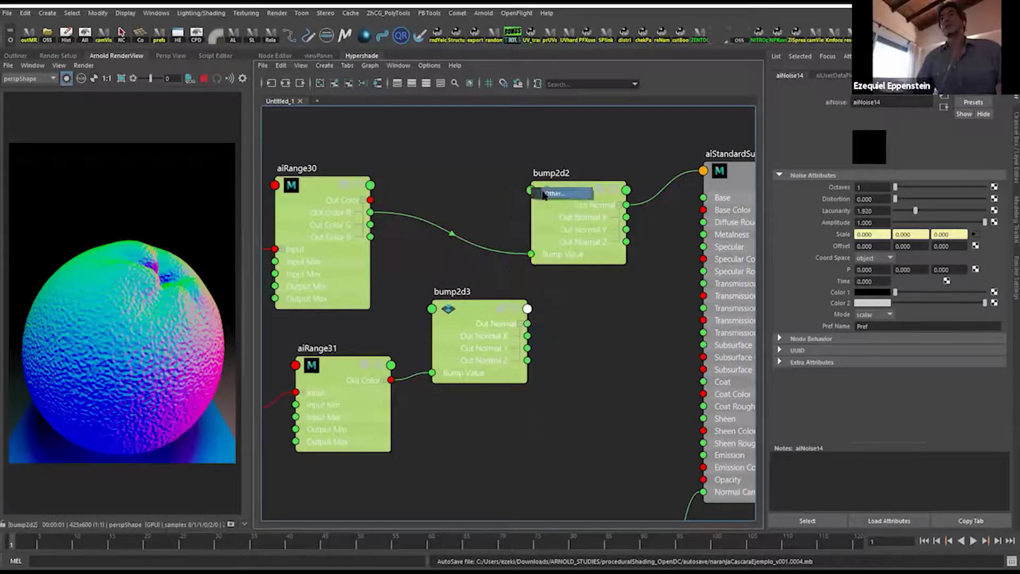
left_click(555, 193)
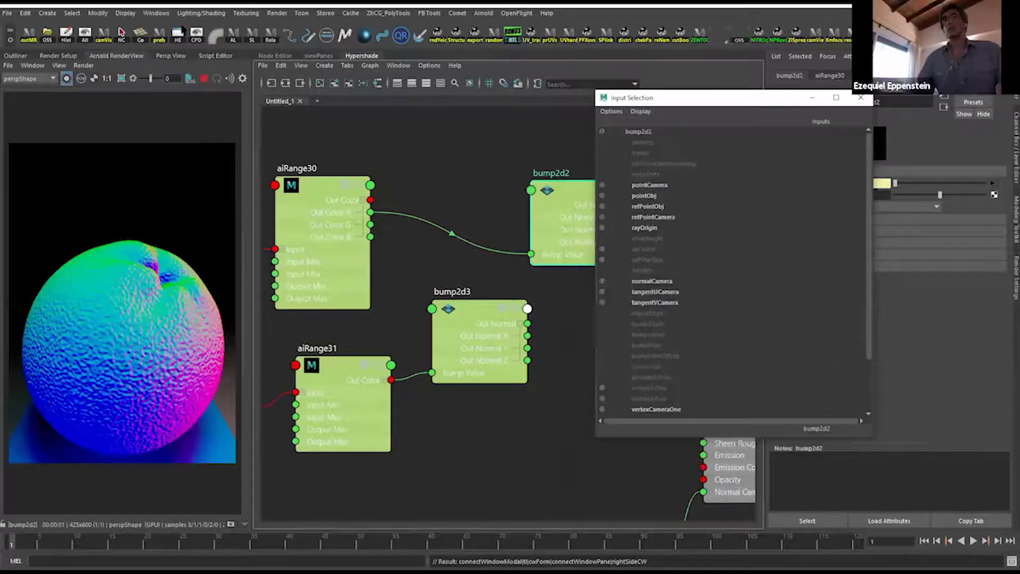
left_click(653, 281)
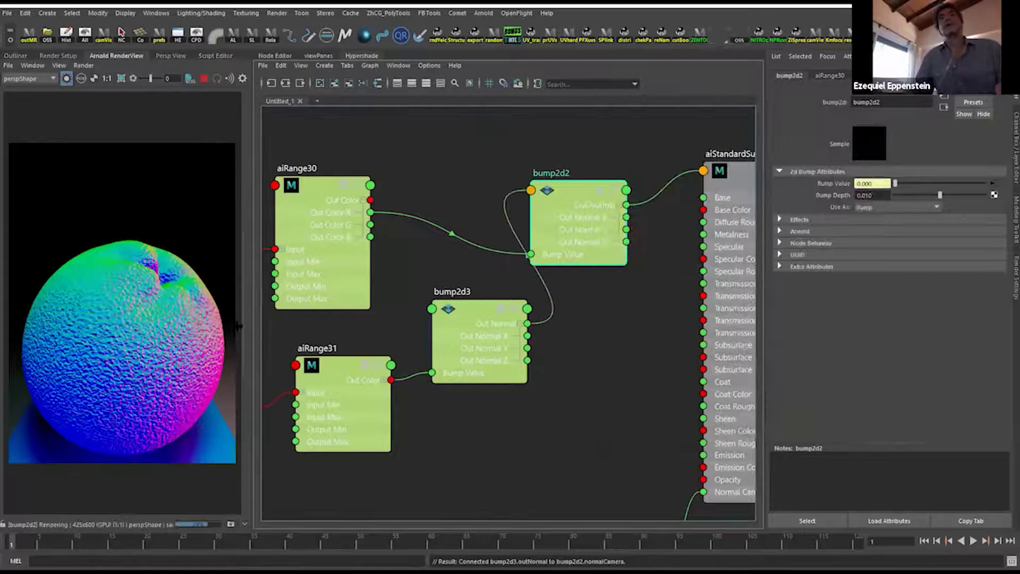
Set the bump depth of bump2d2 to 0.
right_click_drag(122, 326, 166, 364, "alt")
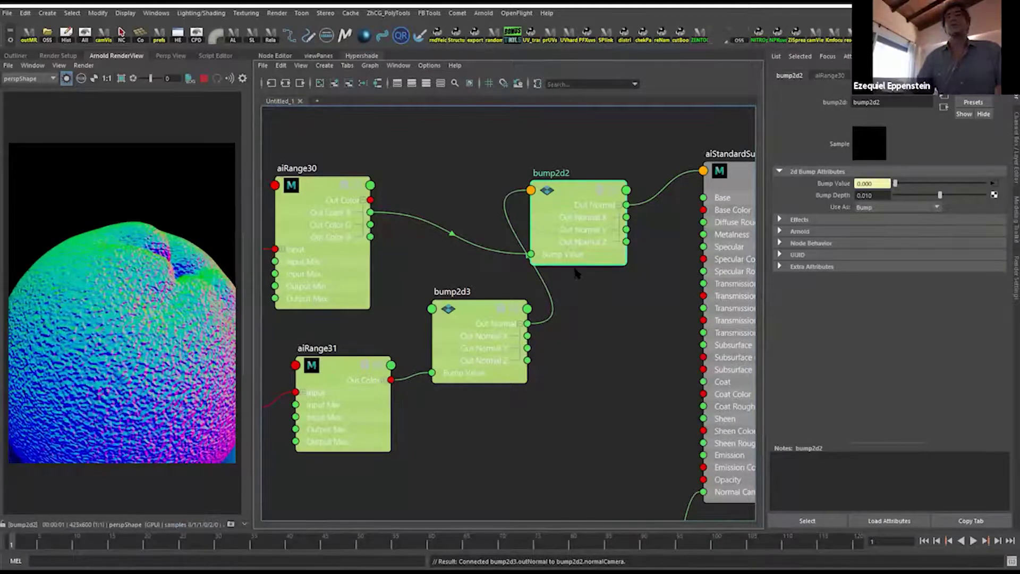
mouse_move(575, 212)
left_mouse_down()
mouse_move(586, 232)
mouse_move(582, 217)
left_mouse_up()
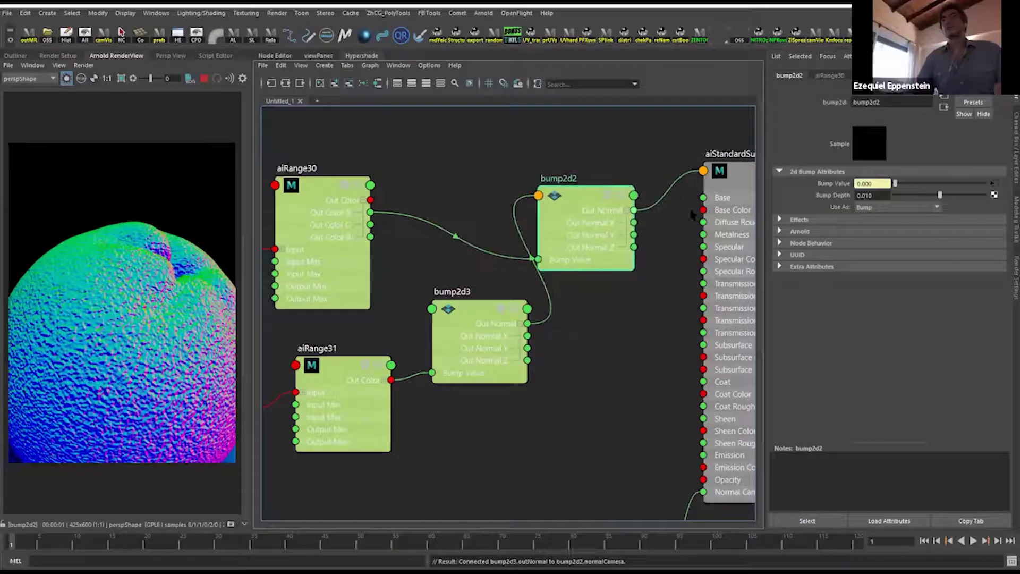
left_click(871, 195)
type("0")
key("Return")
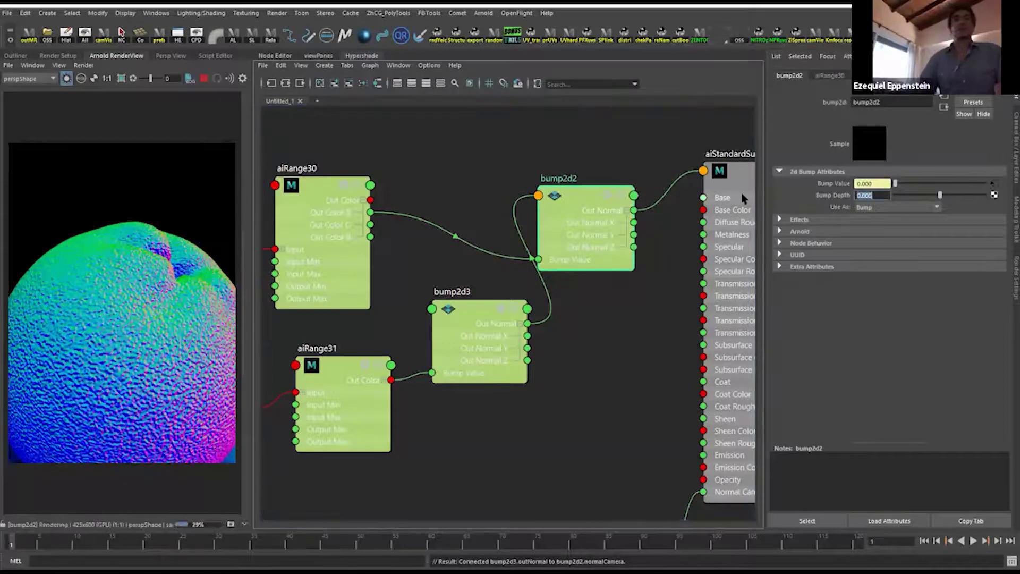
Set the bump depth of bump2d3 to 0.
left_click_drag(482, 330, 478, 332)
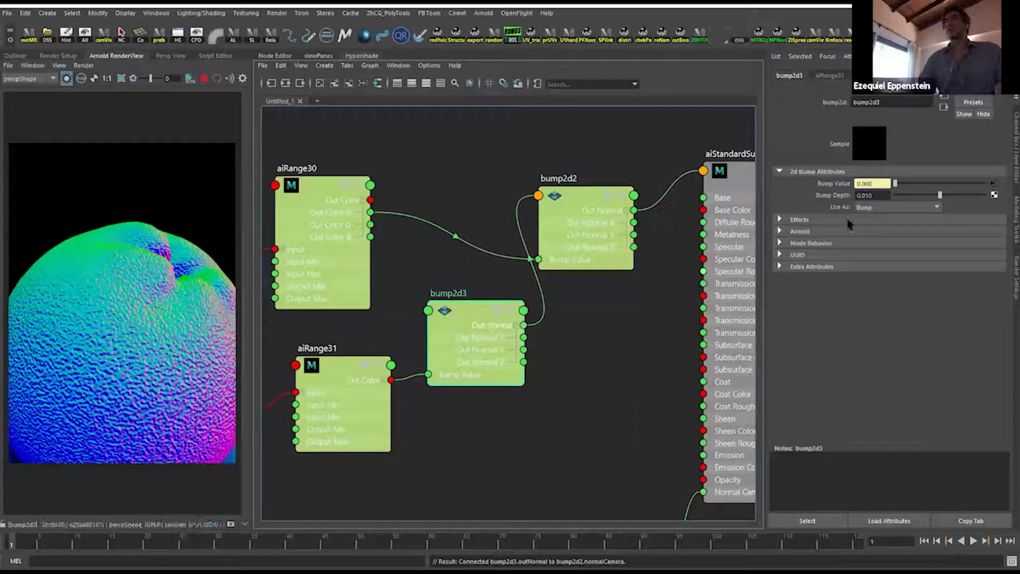
left_click(871, 195)
type("0")
key("Return")
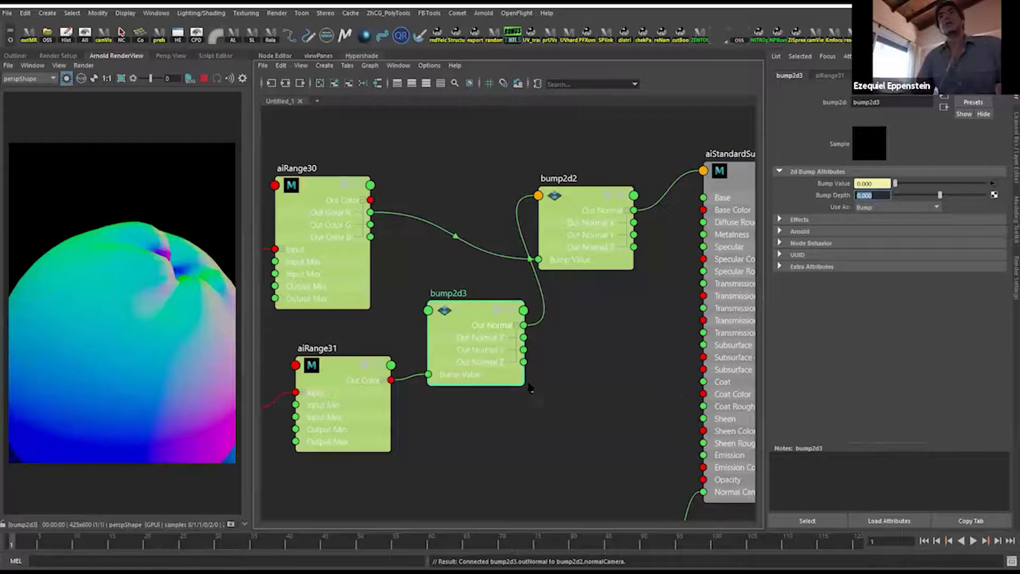
Nudge bump2d2 and bump2d3 in the node graph and set the bump depth of bump2d3 to 0.001.
left_click_drag(587, 228, 589, 228)
left_click_drag(460, 334, 460, 342)
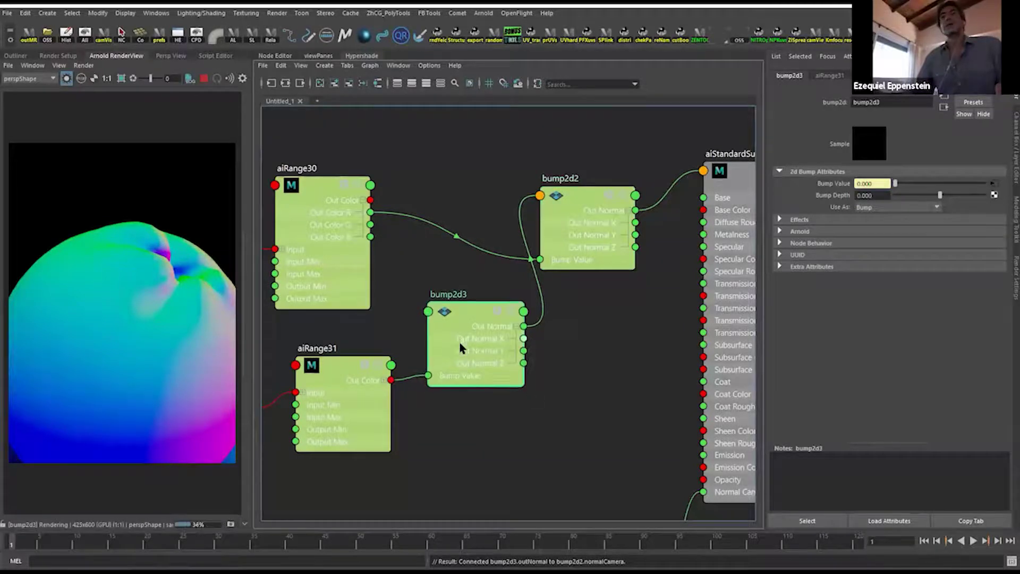
double_click(871, 195)
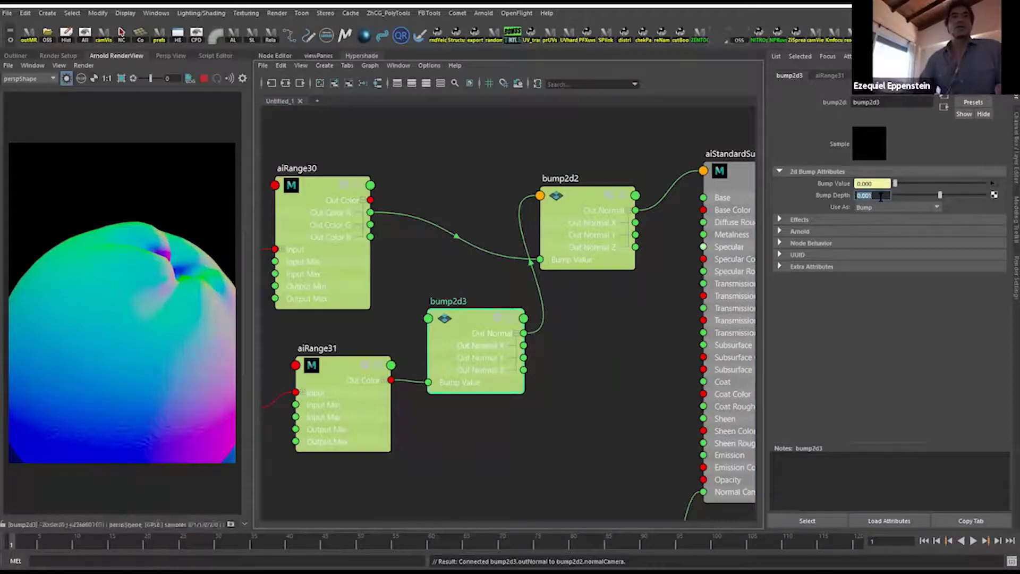
Enable Smoothstep on aiRange31 and raise its Contrast to 1.530.
middle_click_drag(509, 361, 754, 325, "alt")
middle_click_drag(513, 325, 582, 309, "alt")
left_click(650, 318)
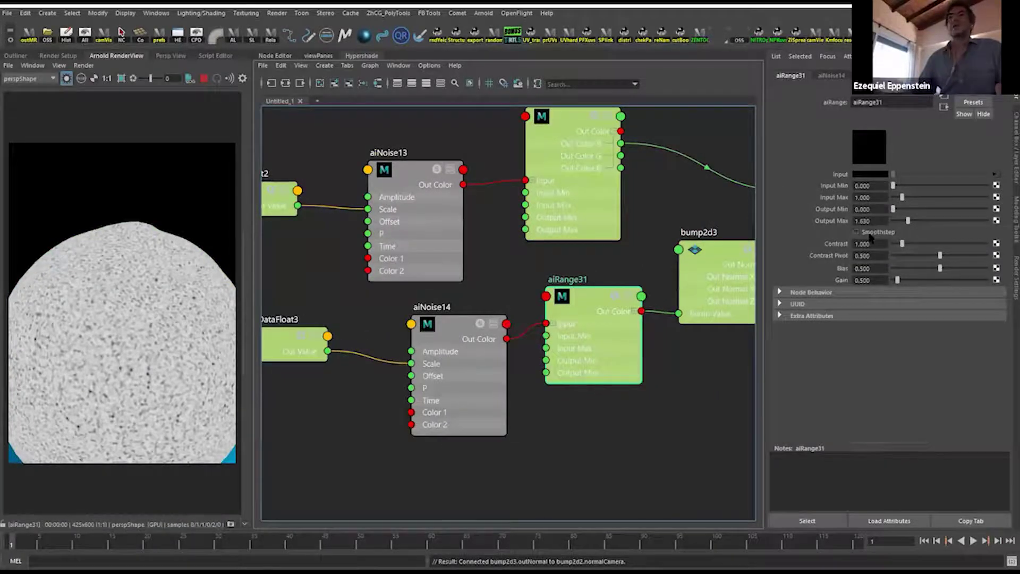
left_click_drag(871, 243, 886, 247, "ctrl")
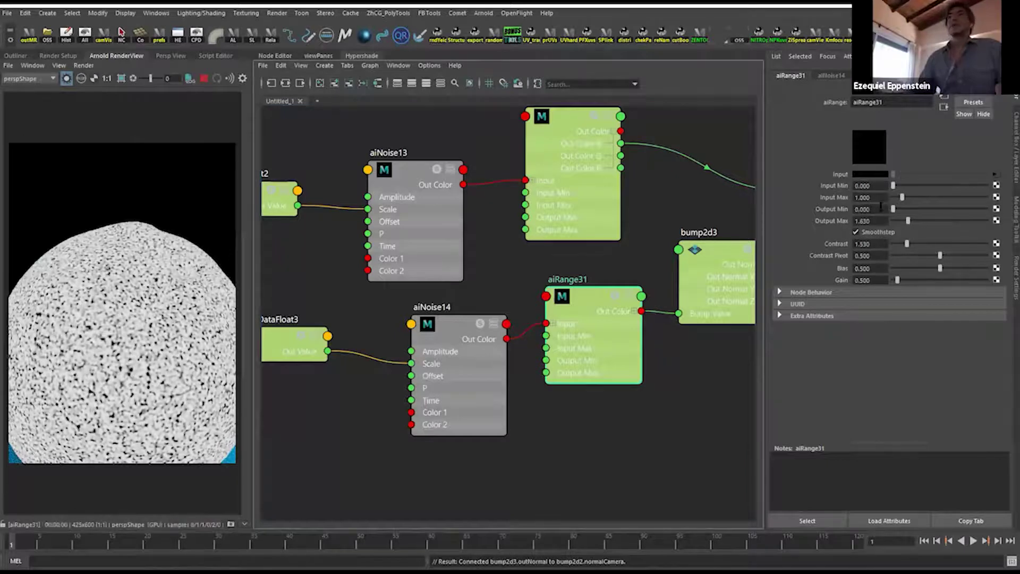
Set the default value of aiUserDataFloat3, which drives the scale of aiNoise14, to 62.
middle_click_drag(526, 289, 614, 268, "alt")
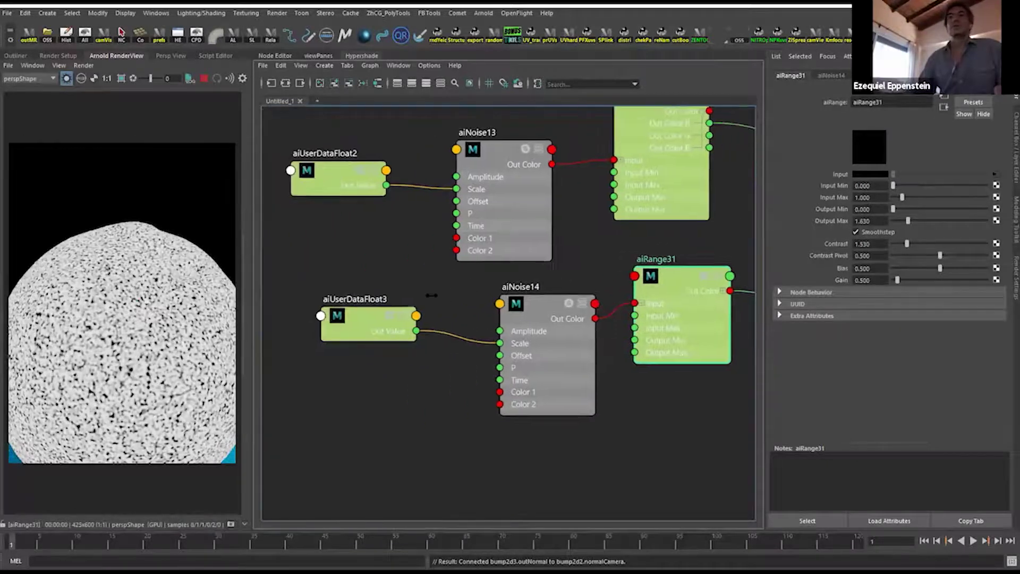
left_click(355, 327)
double_click(864, 149)
type("60")
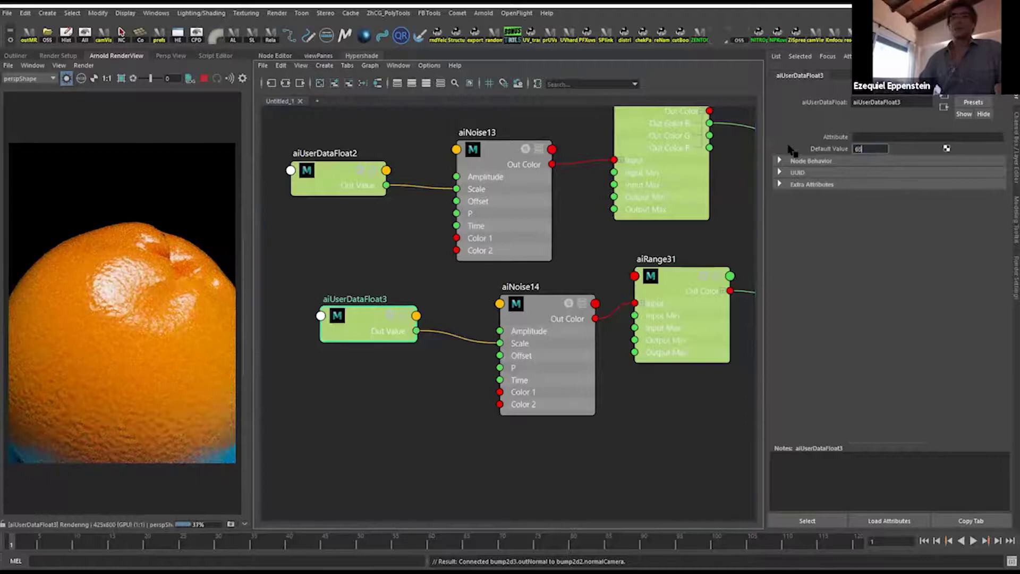
key("Return")
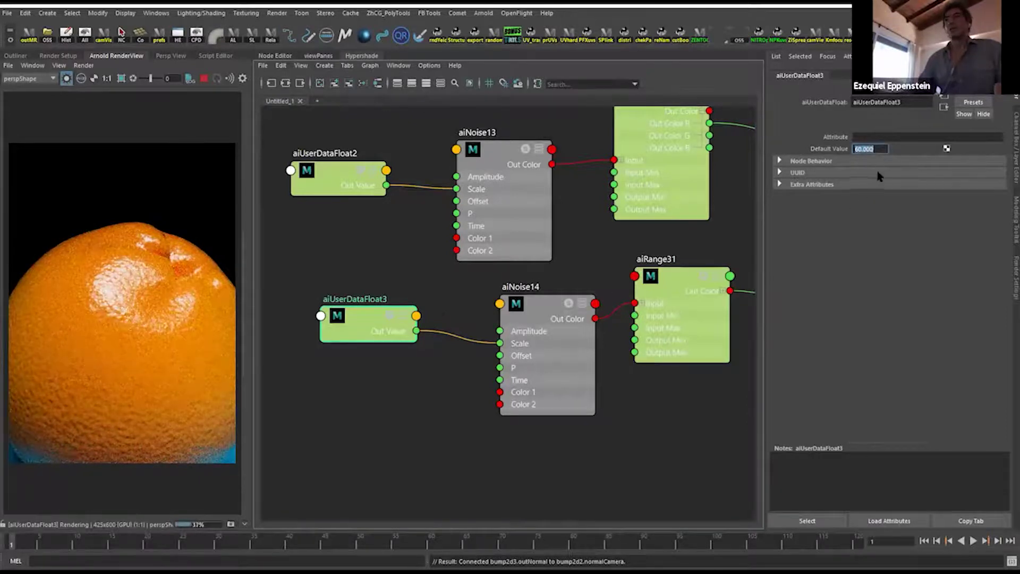
type("60")
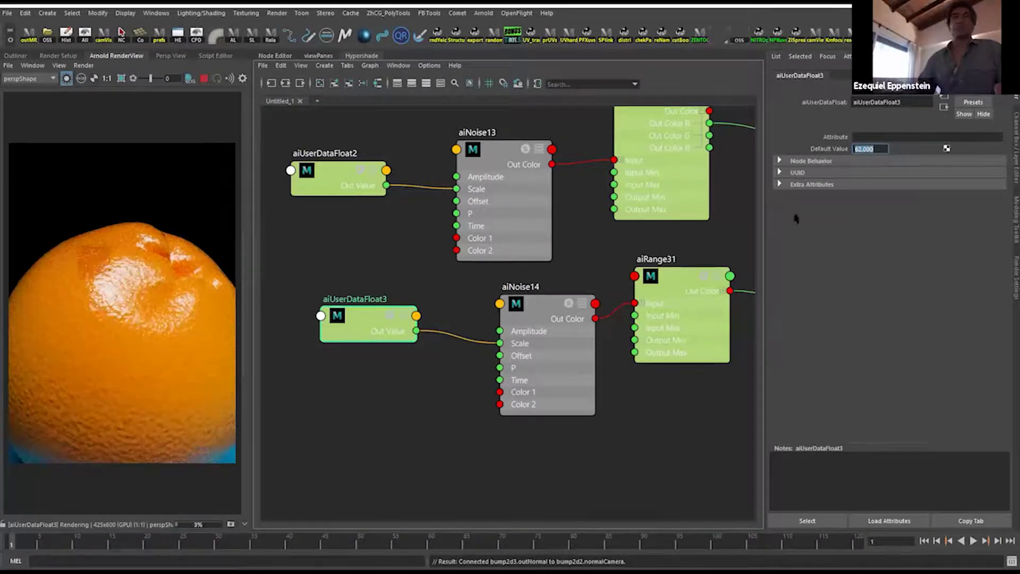
key("Return")
Narrow the input range of aiRange31 by setting Input Max to 0.890 and Input Min to 0.130.
middle_click_drag(682, 282, 605, 320, "alt")
left_click(585, 308)
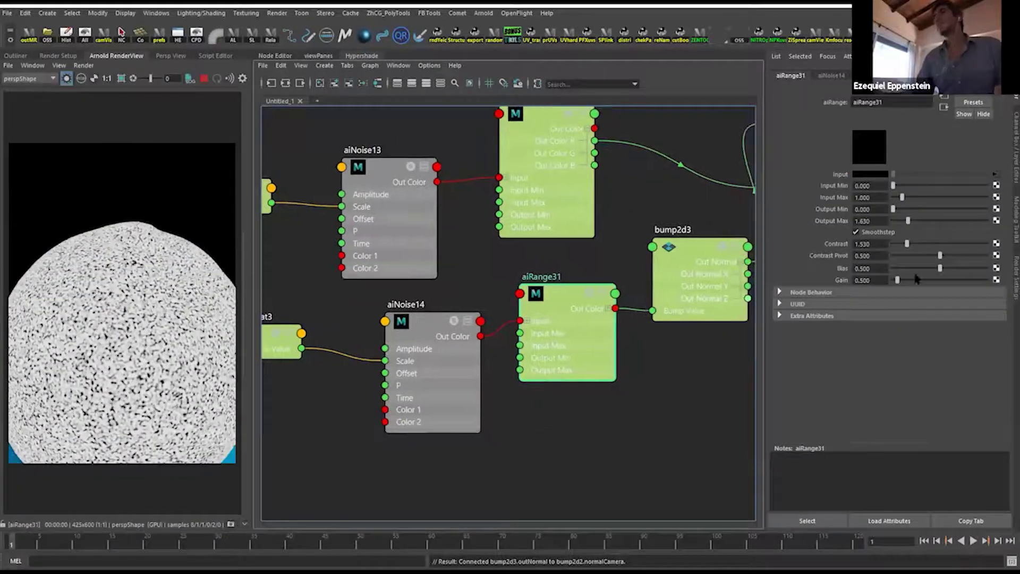
double_click(865, 198)
type("0.56")
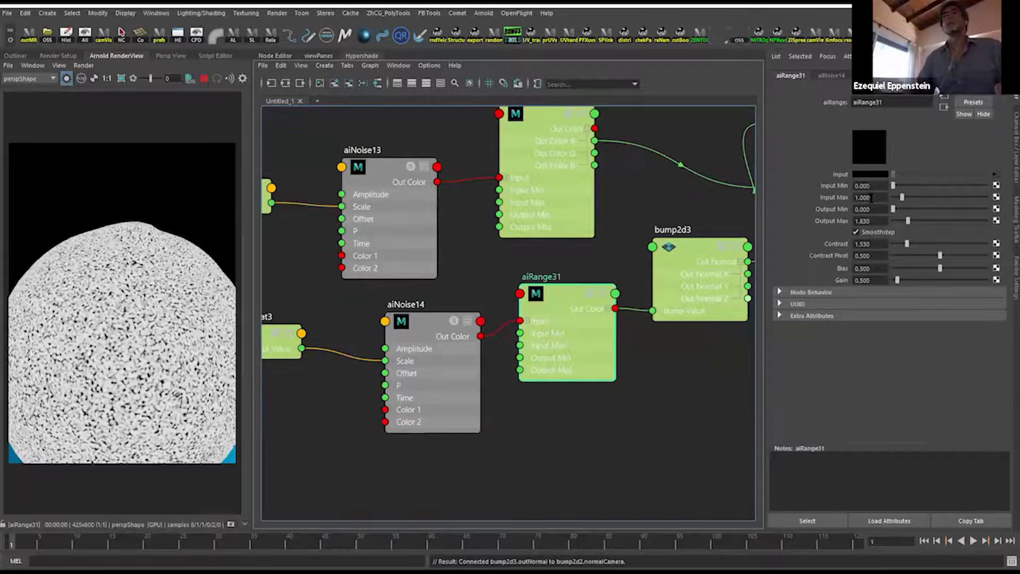
key("Return")
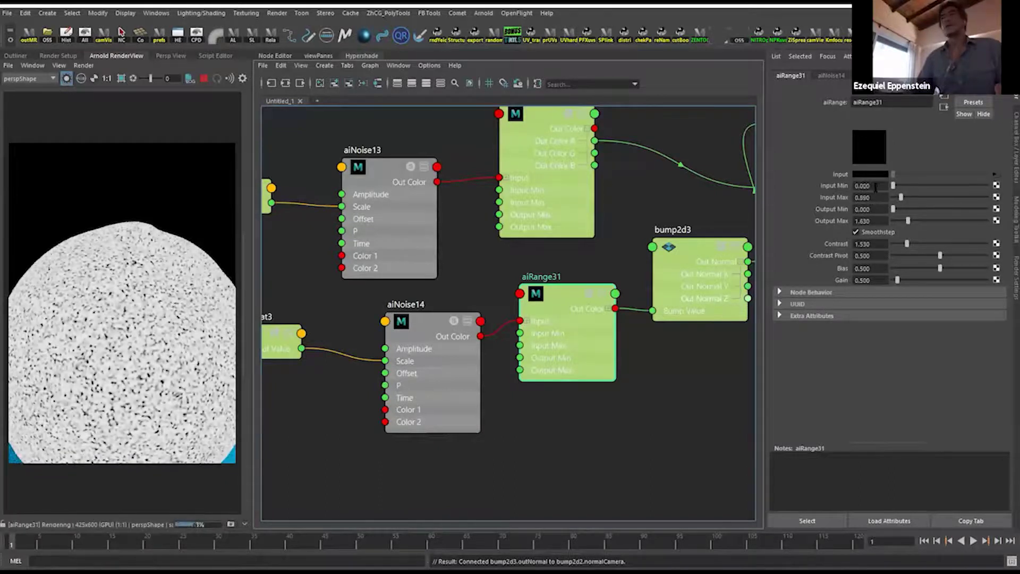
double_click(866, 185)
type("0.13")
key("Return")
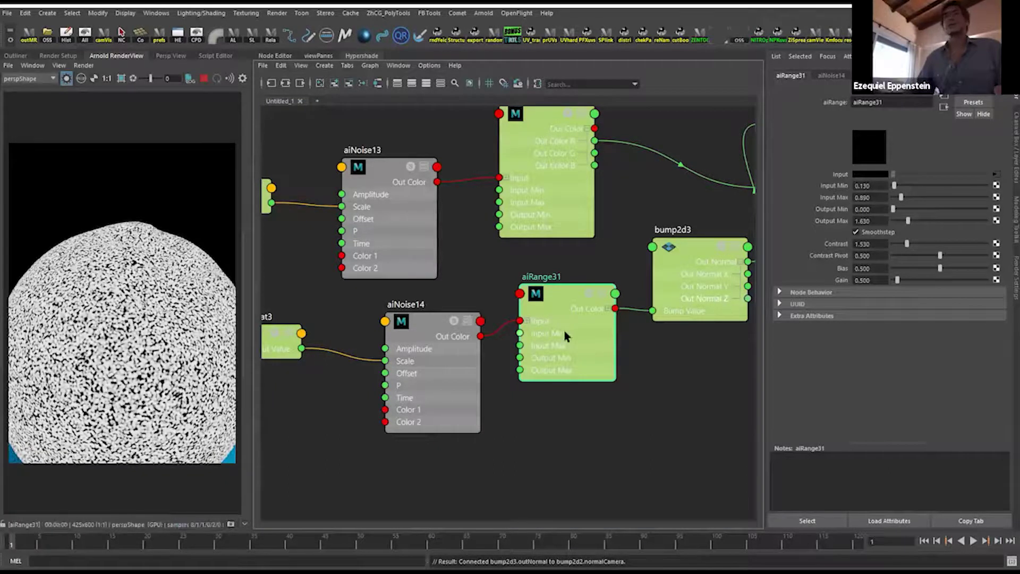
Invert the fine bump by trying bump depths of -0.001 and -0.0005 on bump2d3.
middle_click_drag(565, 336, 496, 326, "alt")
scroll(485, 352, "down", 2)
left_click_drag(624, 324, 634, 299)
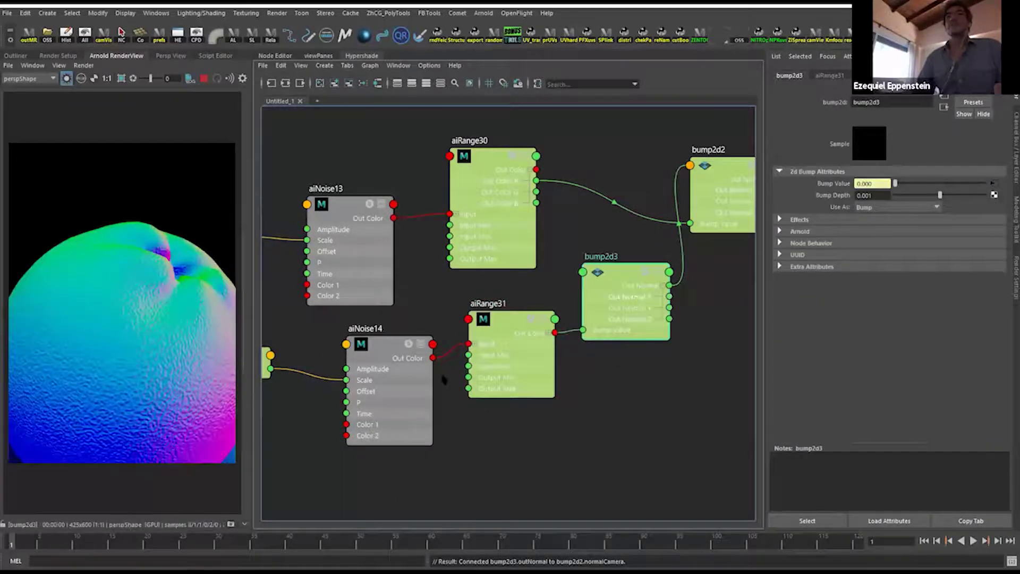
key("f")
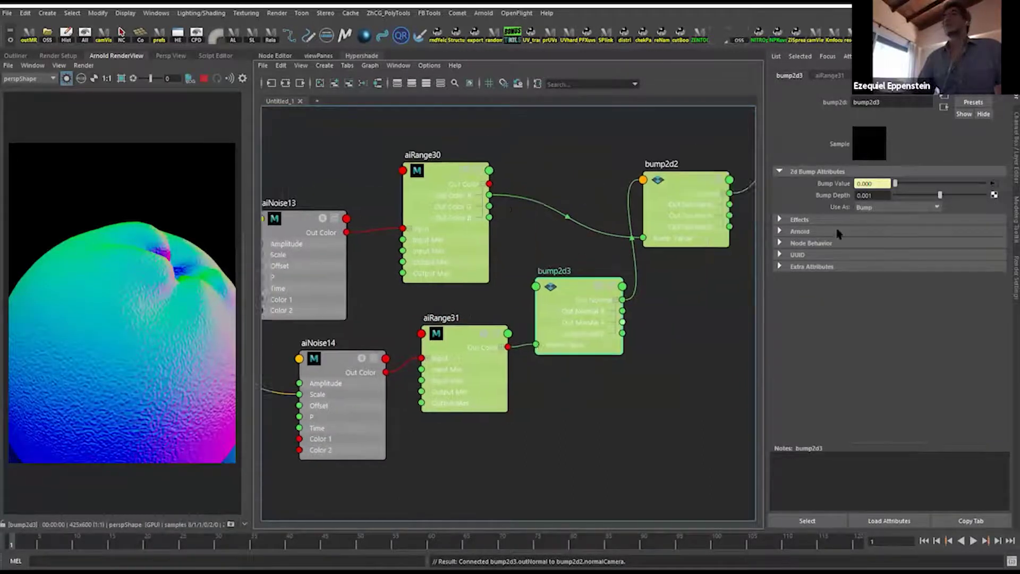
left_click(881, 195)
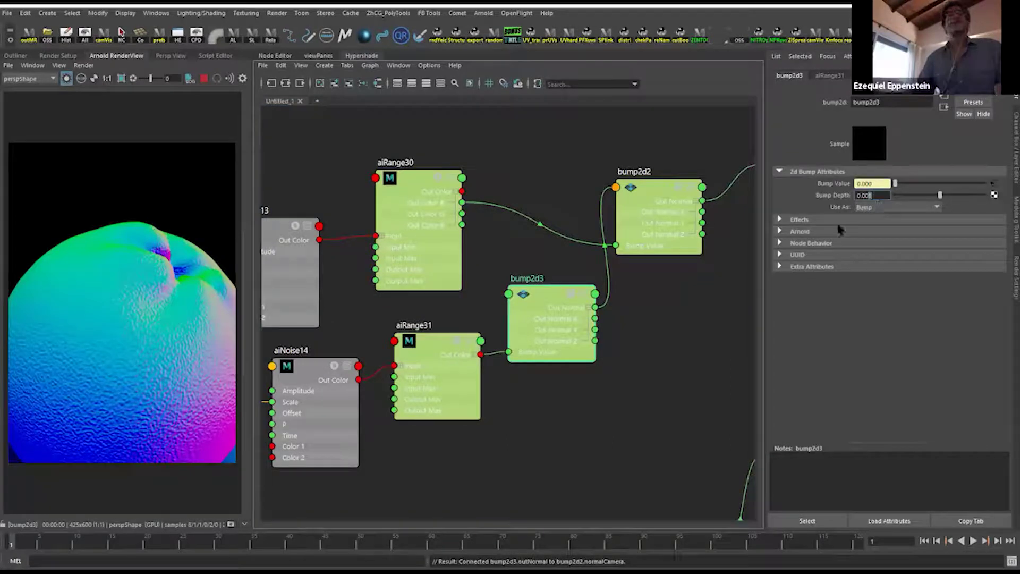
double_click(857, 195)
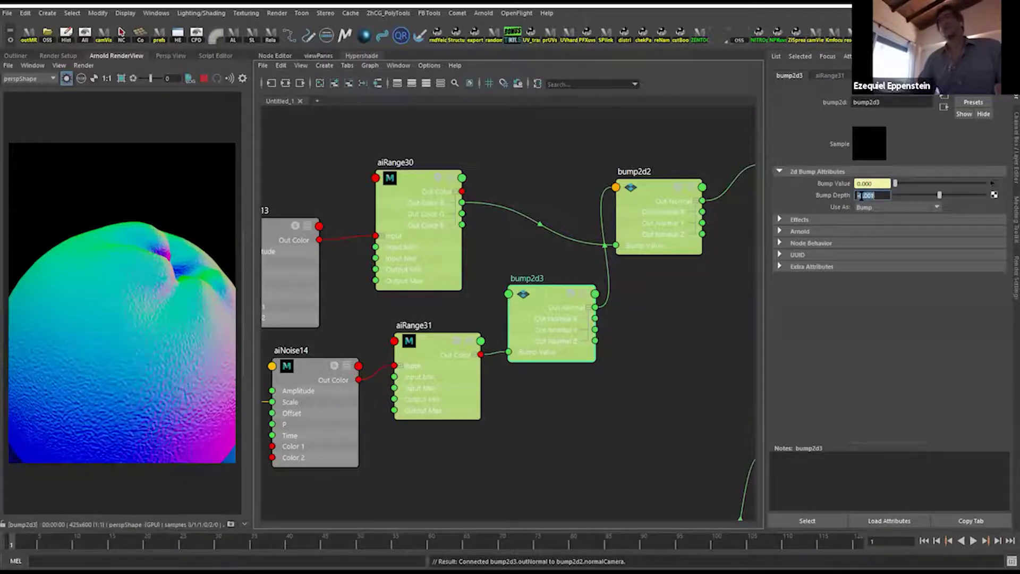
type("-0.0005")
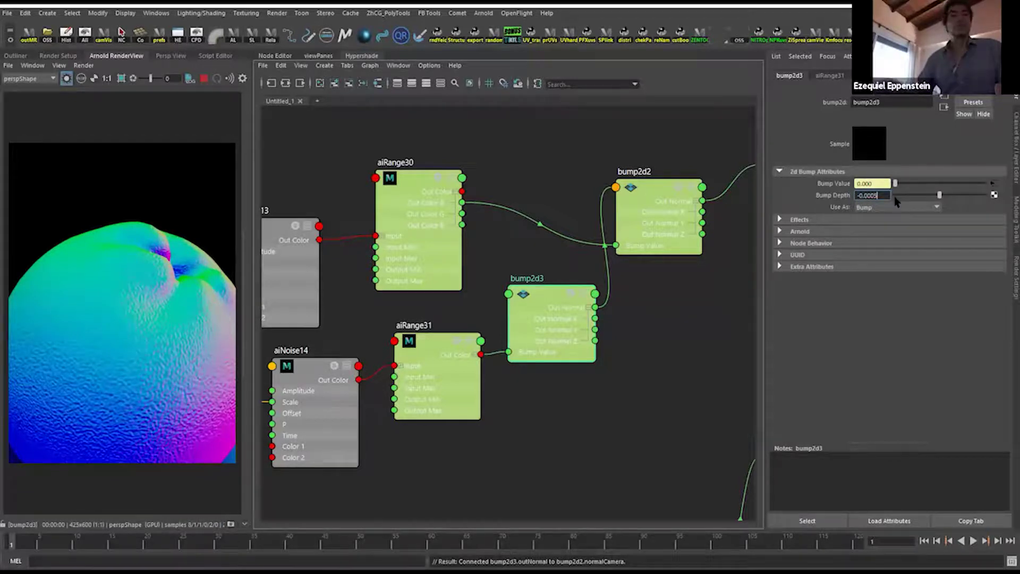
key("Return")
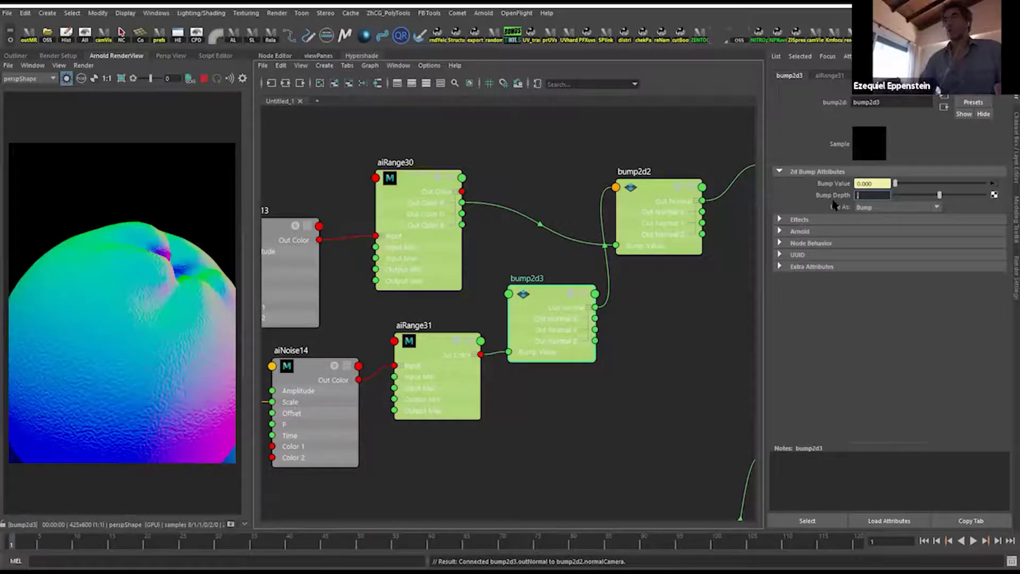
Try a stronger negative bump depth of -0.002 on bump2d3.
scroll(653, 314, "down", 2)
left_click(879, 198)
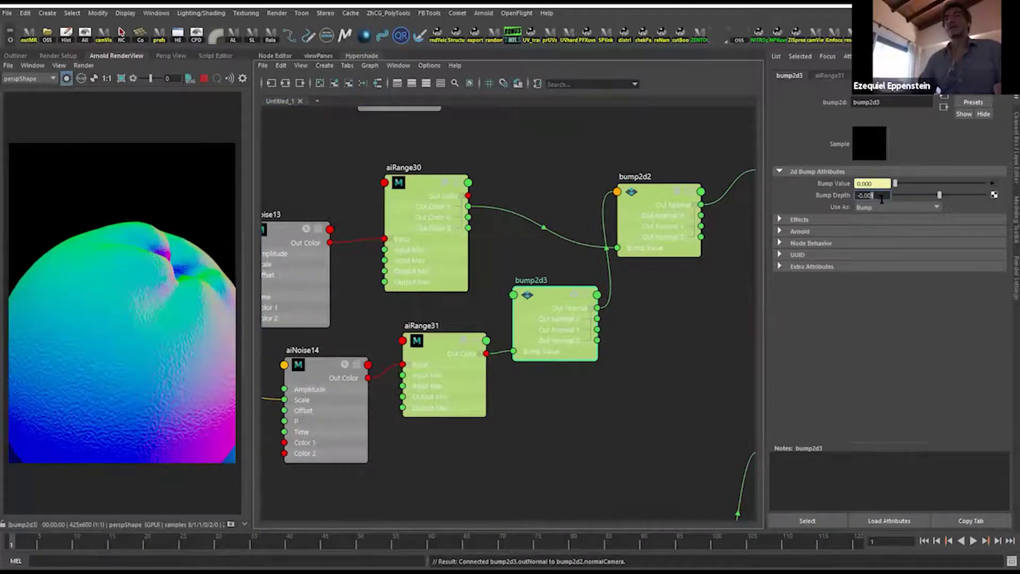
double_click(873, 199)
type("-0.001")
key("Return")
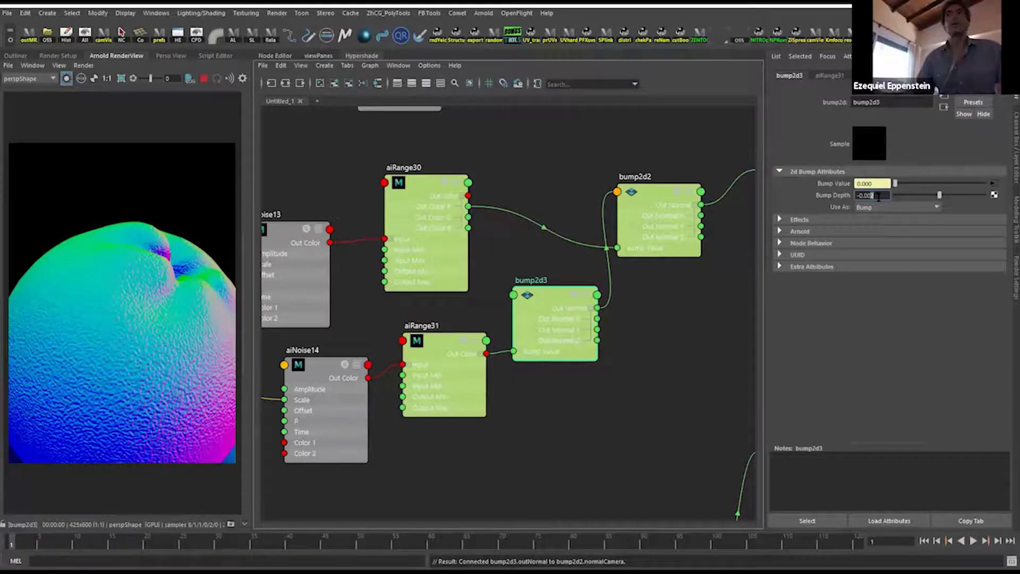
Set the bump depth of bump2d3 to -0.00125.
double_click(872, 196)
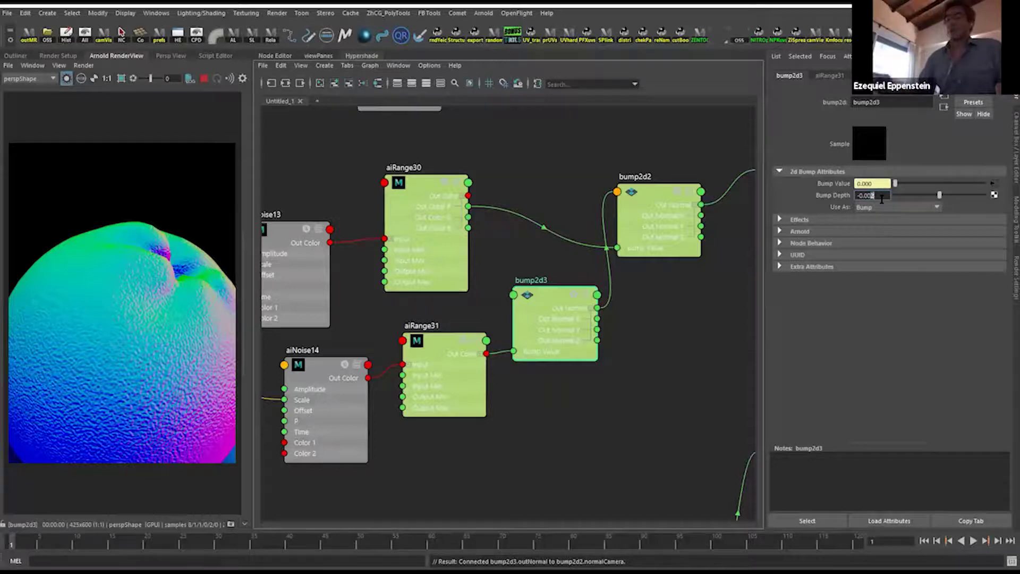
type("-0.00125")
key("Return")
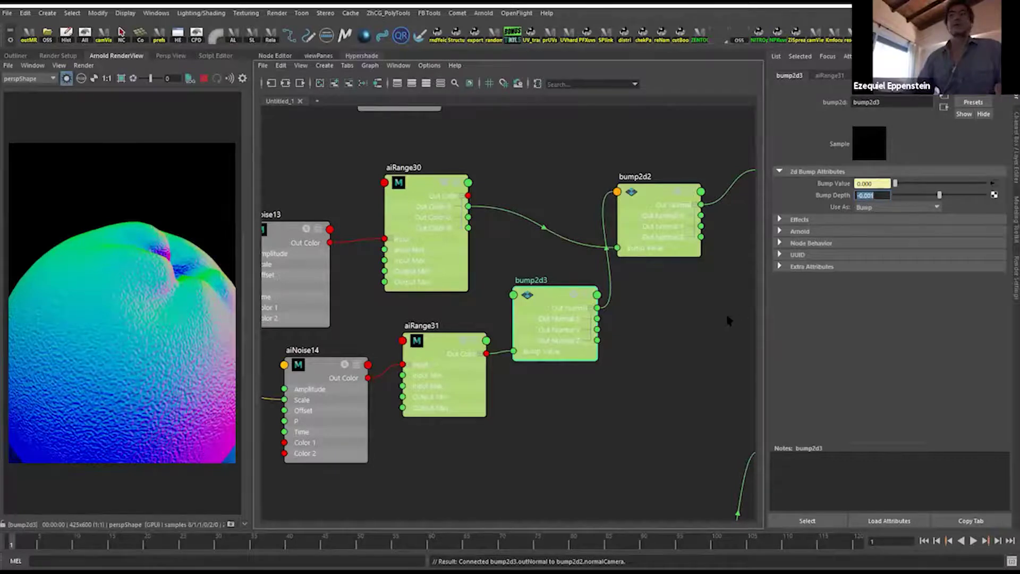
Nudge bump2d2 in the node graph and readjust the bump depth of bump2d3.
scroll(605, 374, "up", 2)
left_click(684, 184)
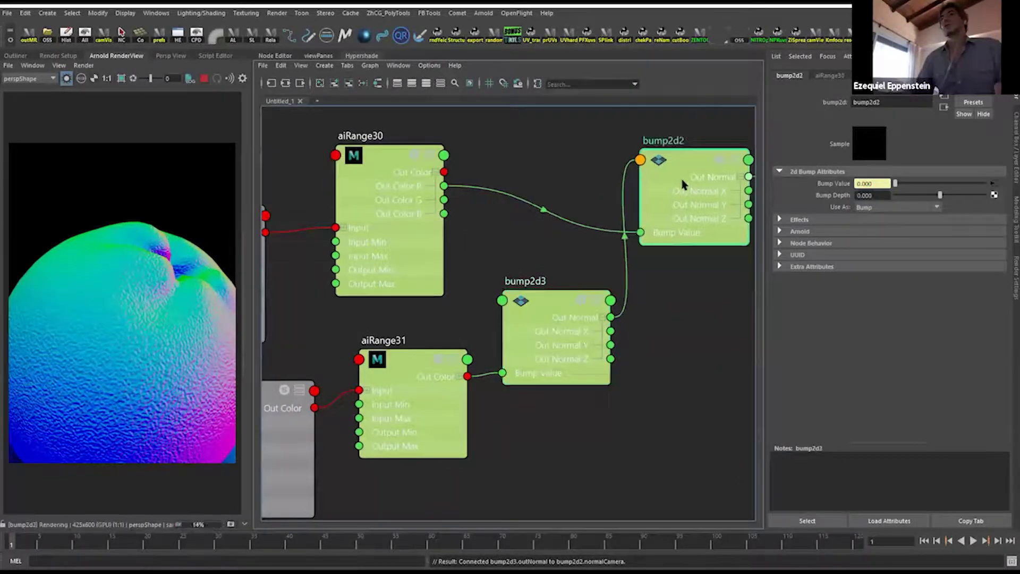
left_click_drag(681, 218, 686, 225)
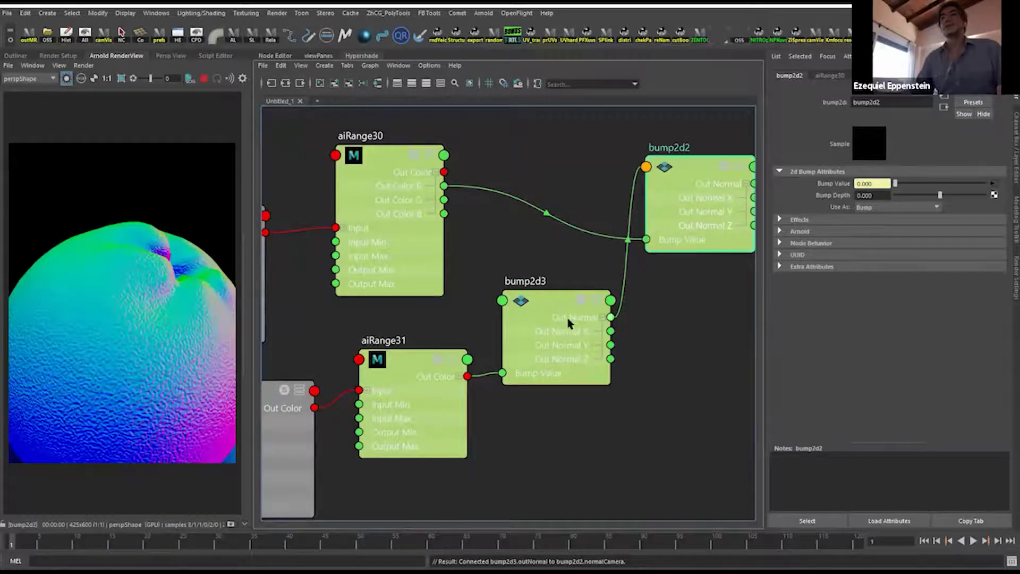
left_click(569, 322)
left_click(872, 195)
key("Return")
Set the bump depth of bump2d2 to 0.003 and inspect the combined bump relief on the orange up close.
left_click(707, 207)
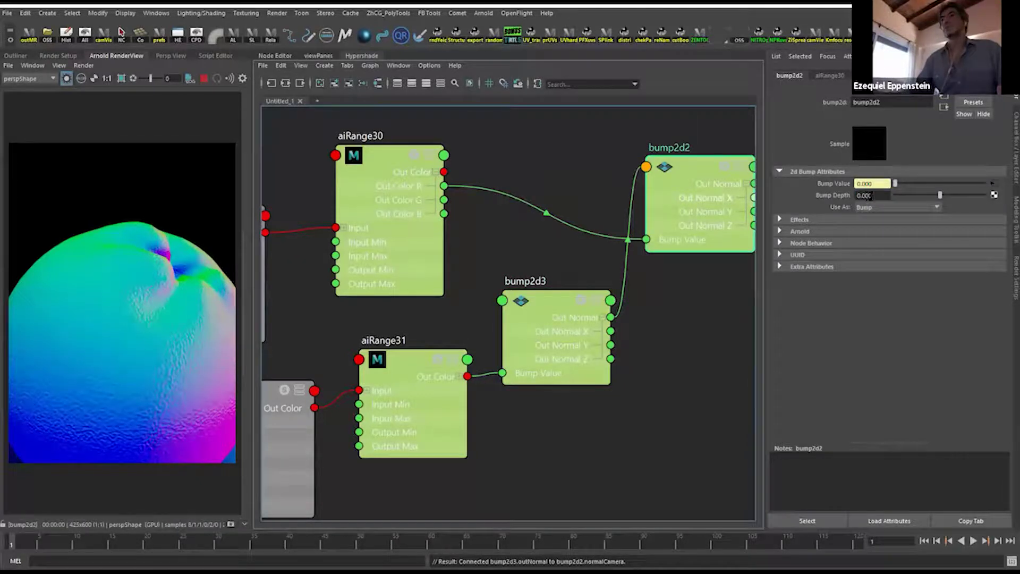
left_click_drag(862, 195, 879, 196)
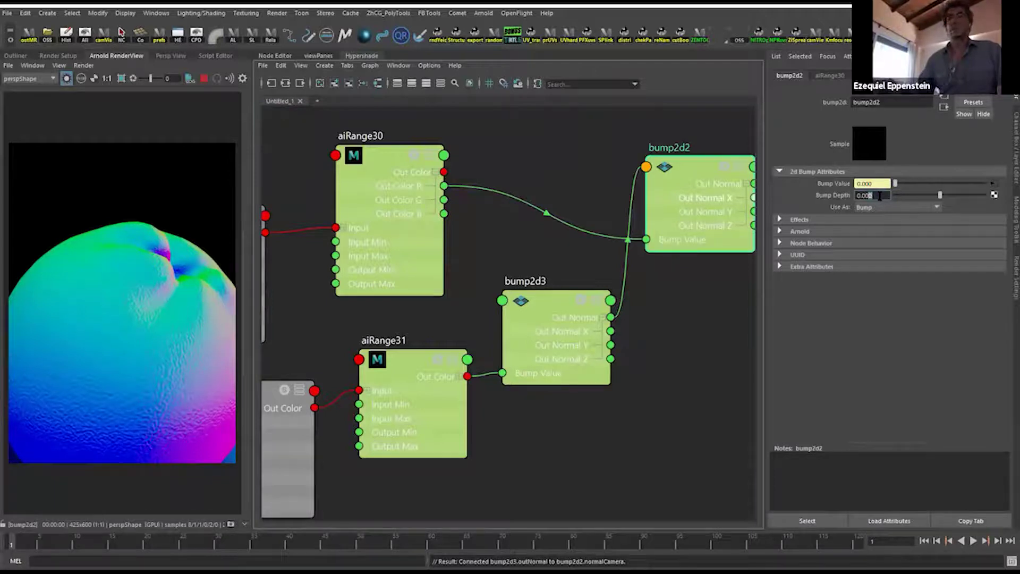
type("0.005")
key("Return")
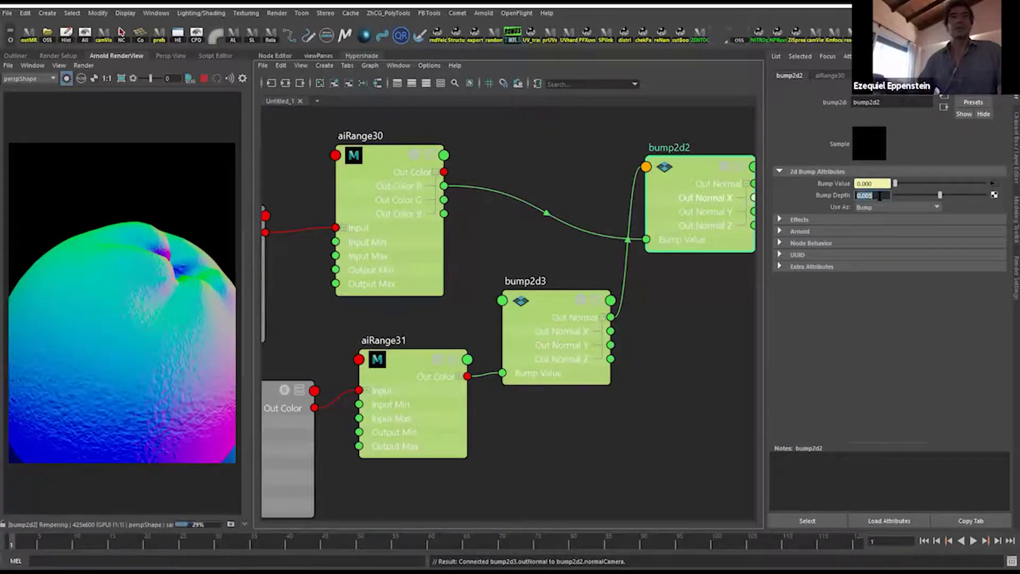
right_click_drag(109, 338, 133, 391, "alt")
right_click_drag(138, 345, 153, 383, "alt")
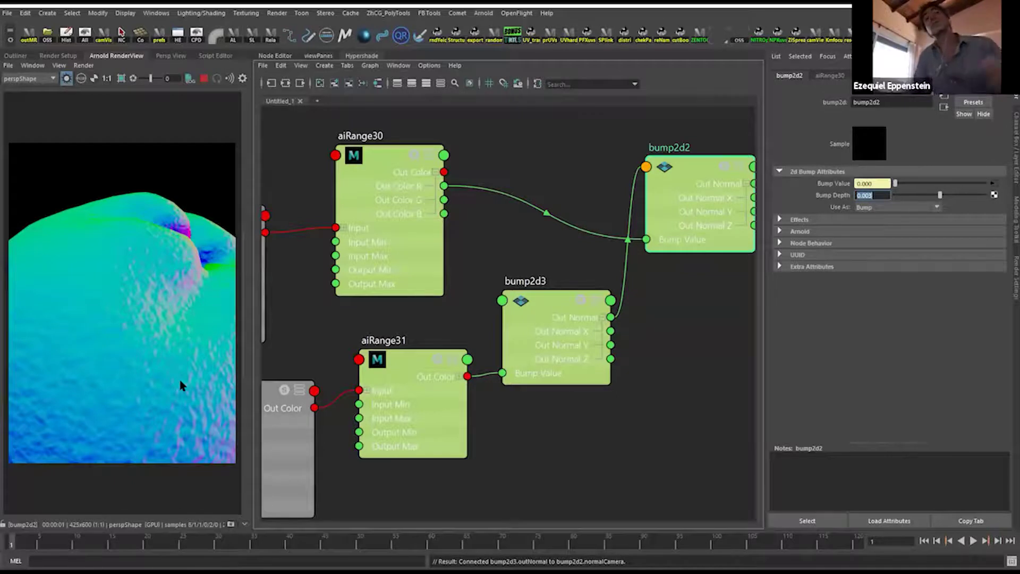
left_click_drag(192, 409, 212, 335, "alt")
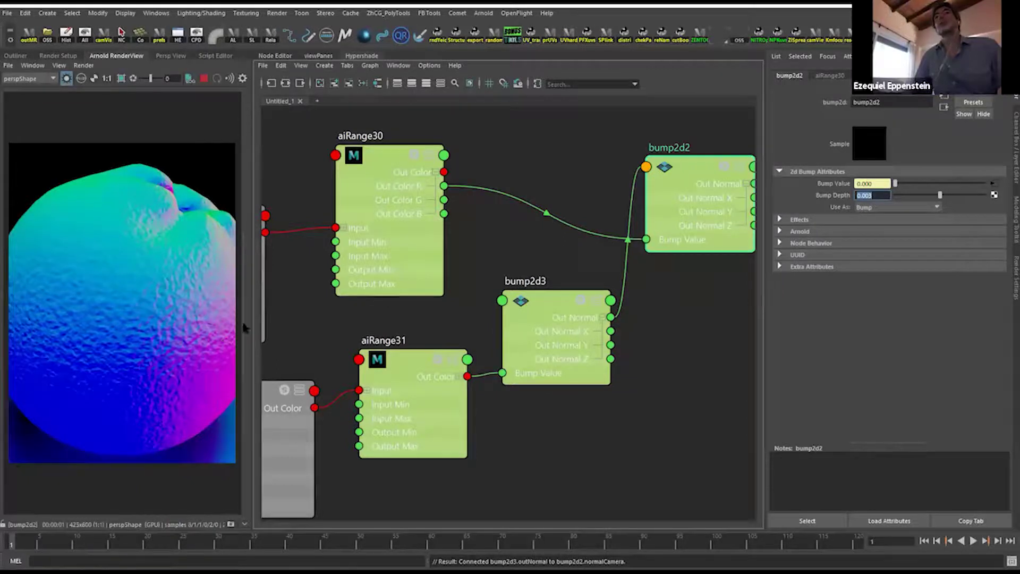
right_click_drag(466, 368, 390, 352, "alt")
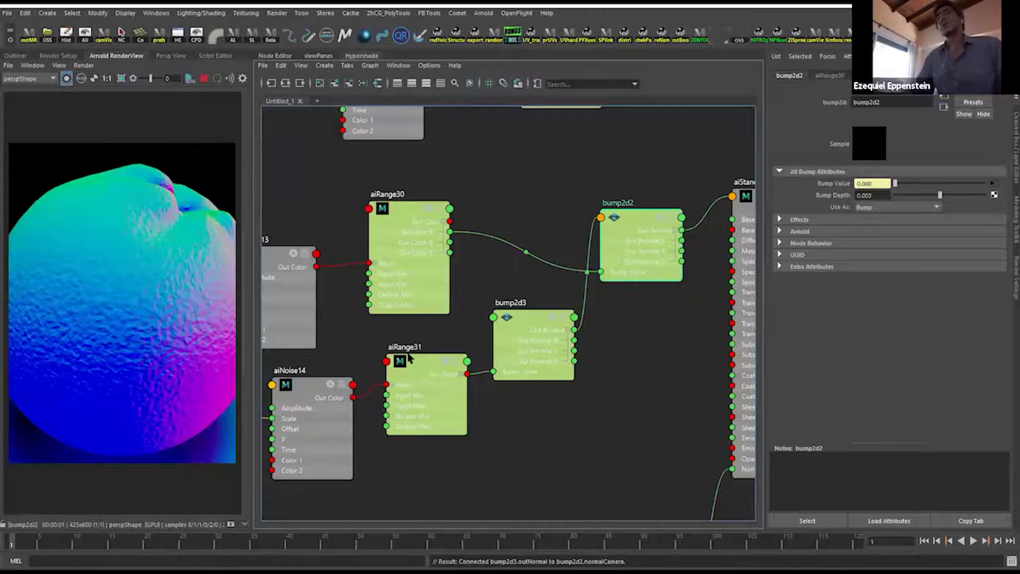
left_click_drag(251, 252, 246, 252)
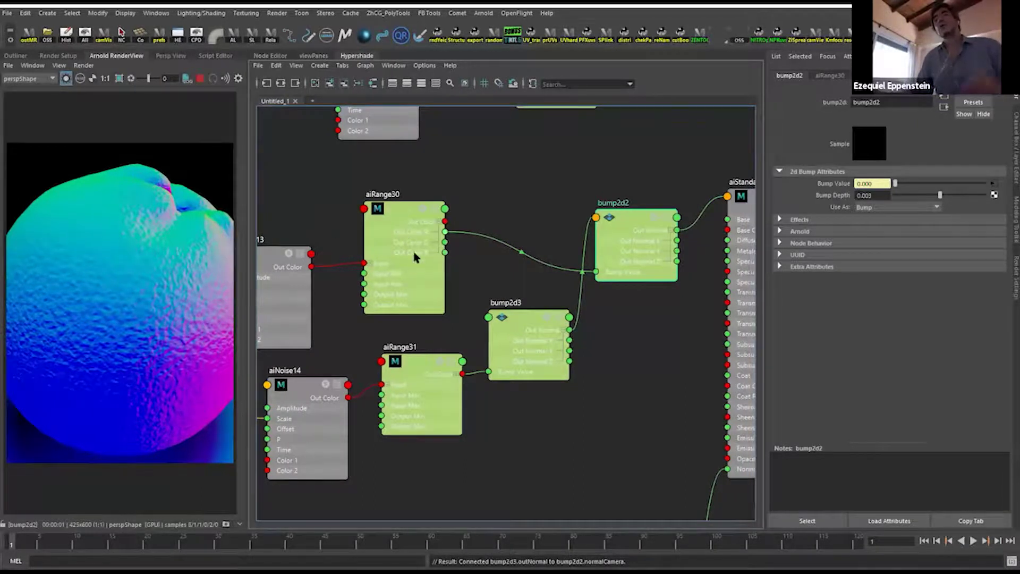
key("a")
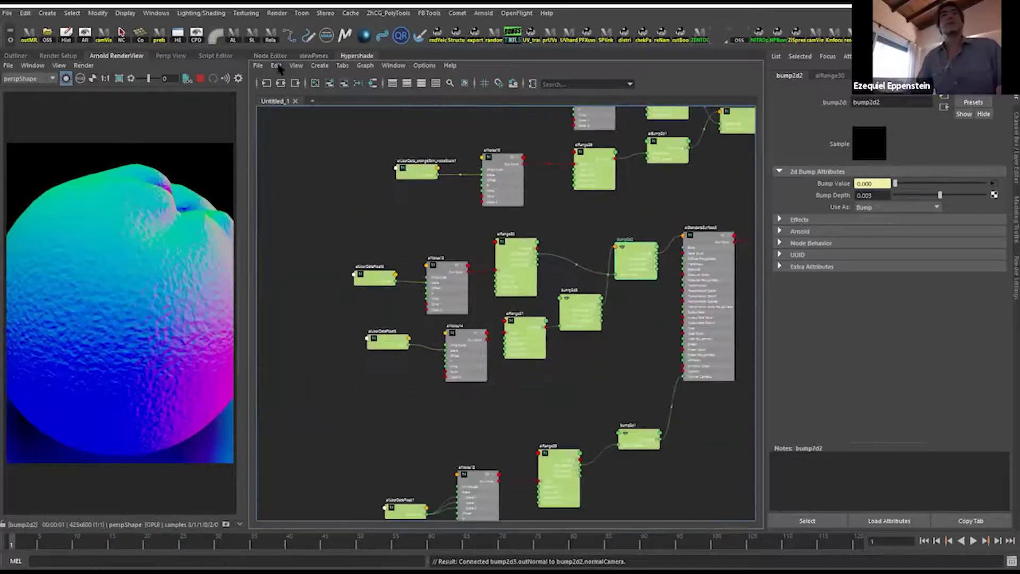
left_click(320, 66)
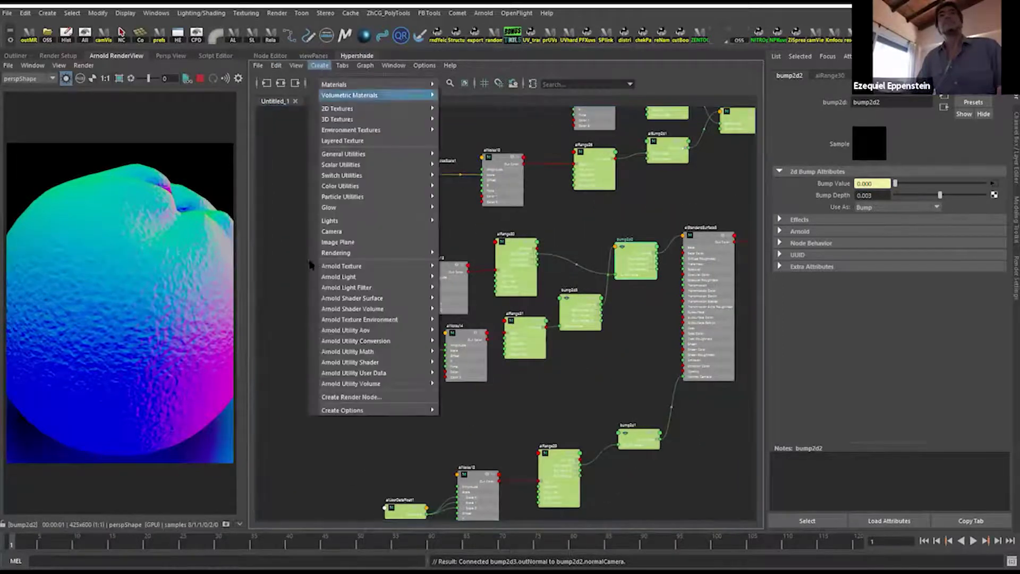
mouse_move(384, 122)
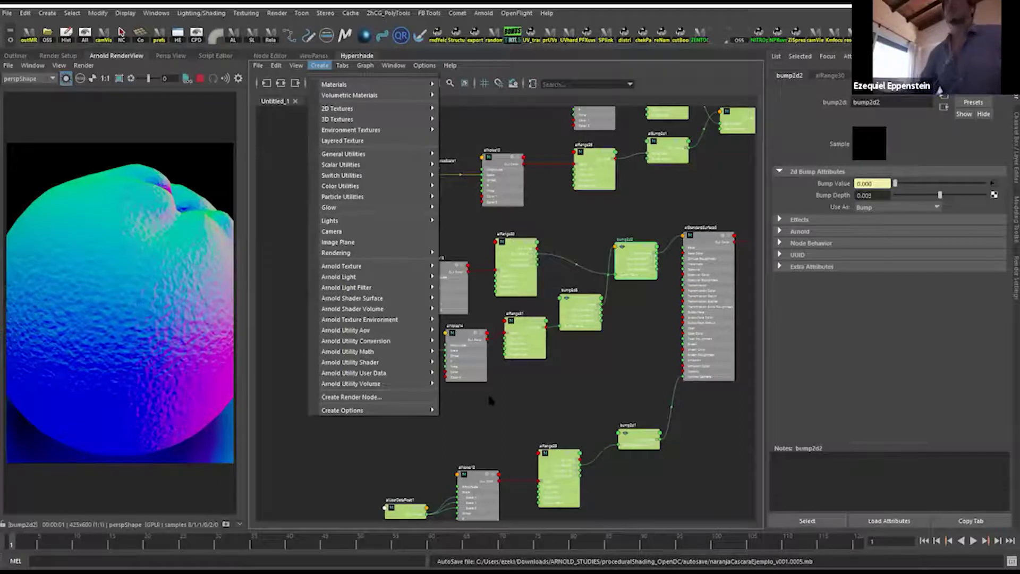
left_click(467, 123)
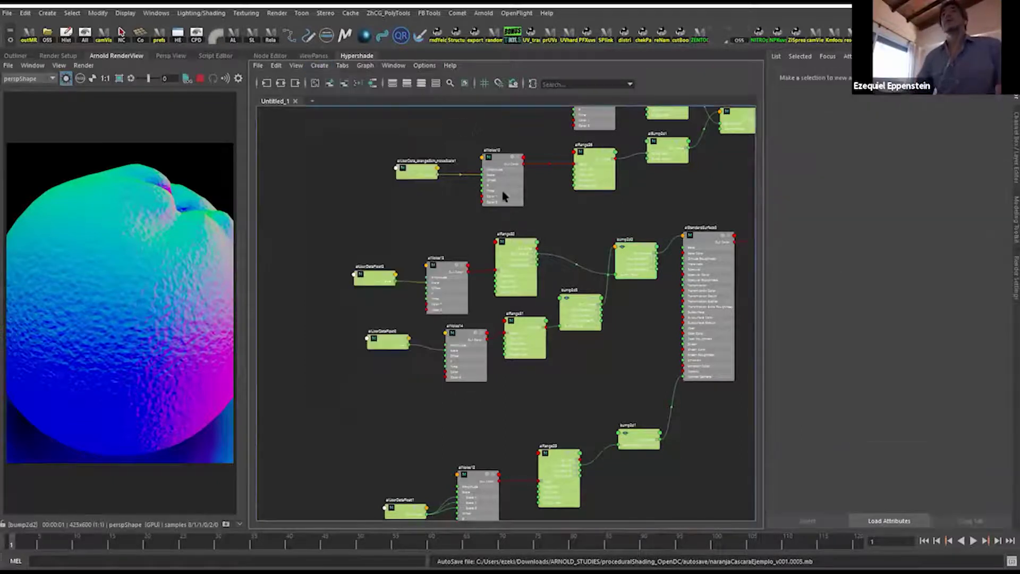
Preview the full aiStandardSurface3 shading in the render and review how the current bump chains are wired.
scroll(497, 207, "down", 3)
scroll(581, 223, "up", 5)
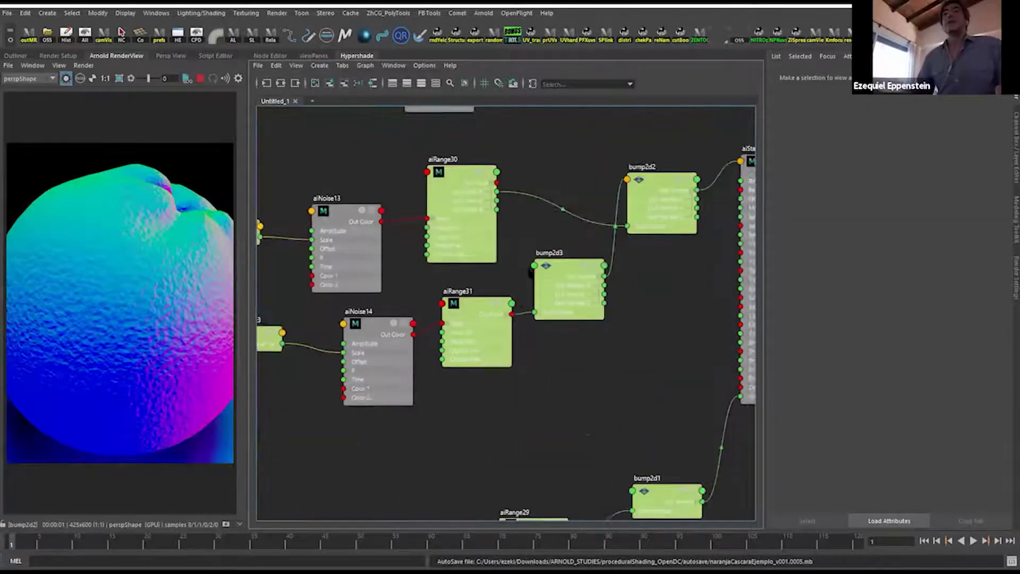
scroll(589, 277, "down", 1)
scroll(516, 295, "down", 1)
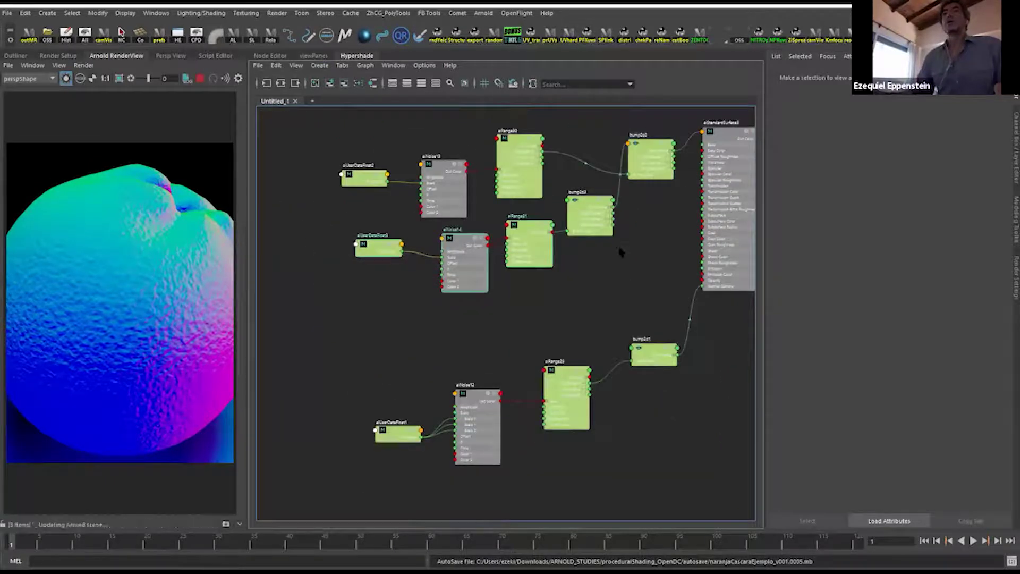
left_click(596, 221)
middle_click_drag(615, 225, 546, 264, "alt")
left_click(644, 194)
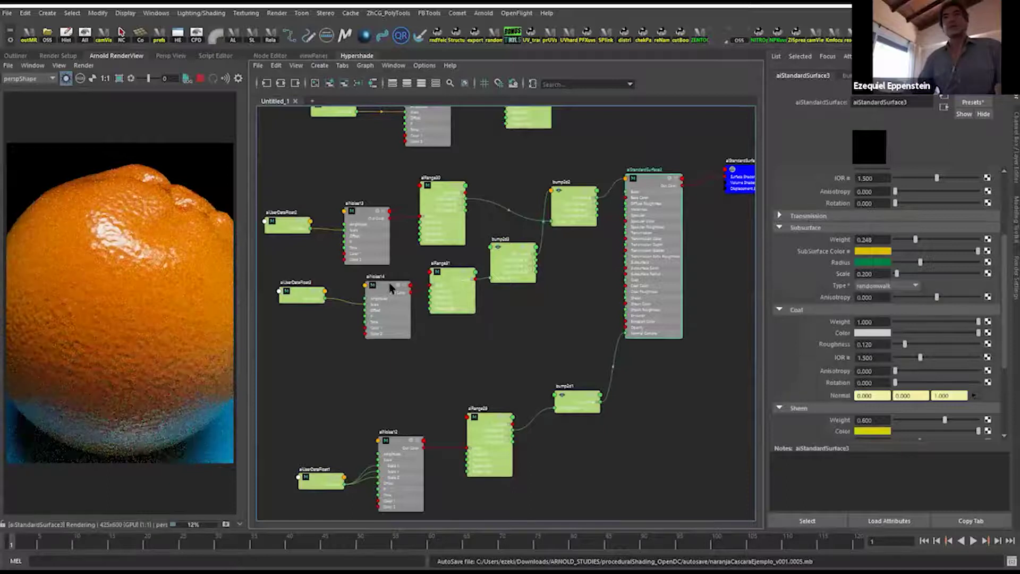
middle_click_drag(588, 253, 560, 156, "alt")
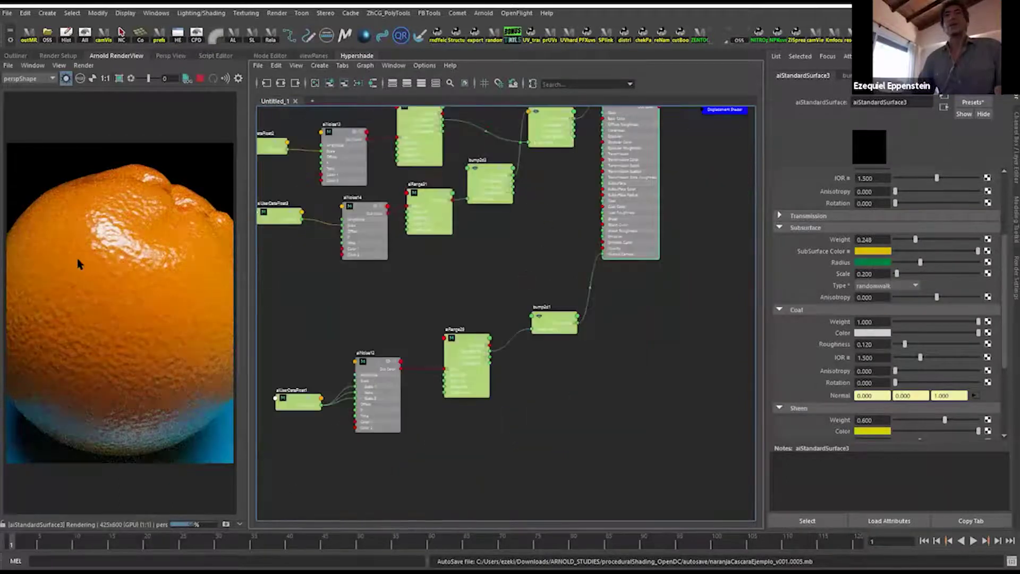
scroll(505, 234, "down", 3)
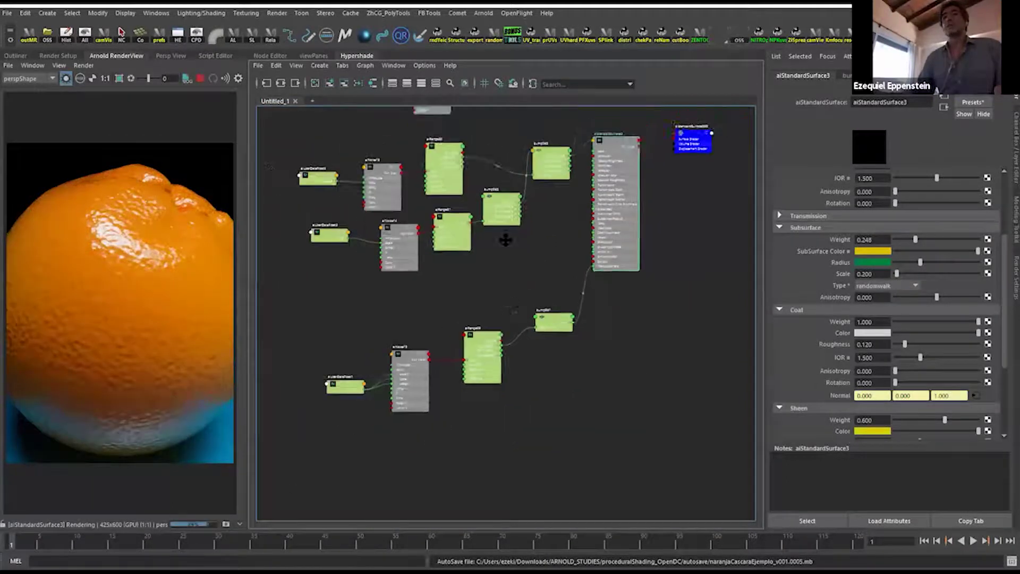
Duplicate the bump2d3 shading network and place the copied bump node just below bump2d1.
scroll(505, 242, "up", 2)
middle_click_drag(501, 242, 573, 257, "alt")
left_click(465, 254)
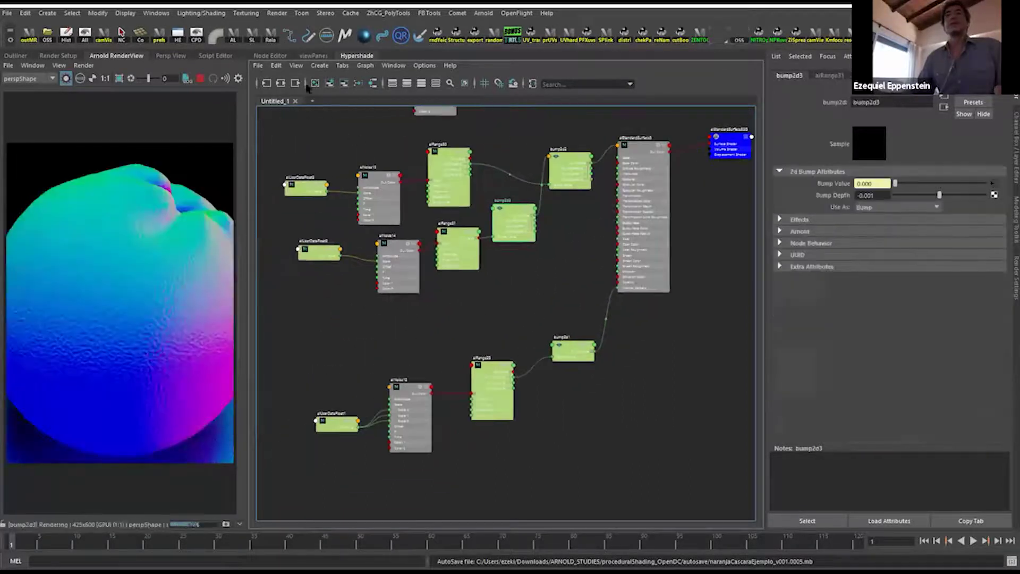
left_click(276, 65)
mouse_move(319, 177)
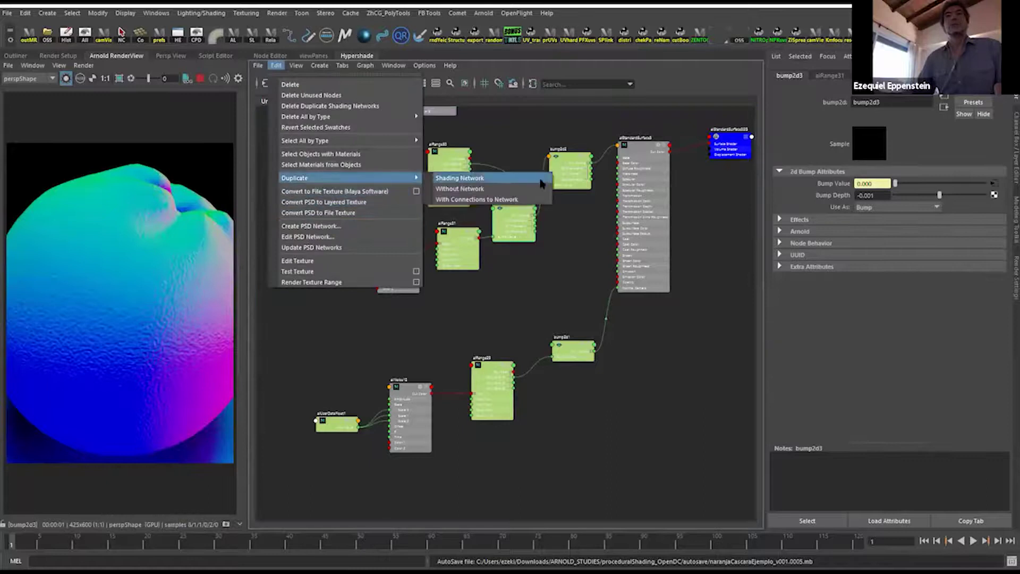
left_click(539, 181)
middle_click_drag(609, 400, 576, 235, "alt")
left_click_drag(670, 283, 510, 243)
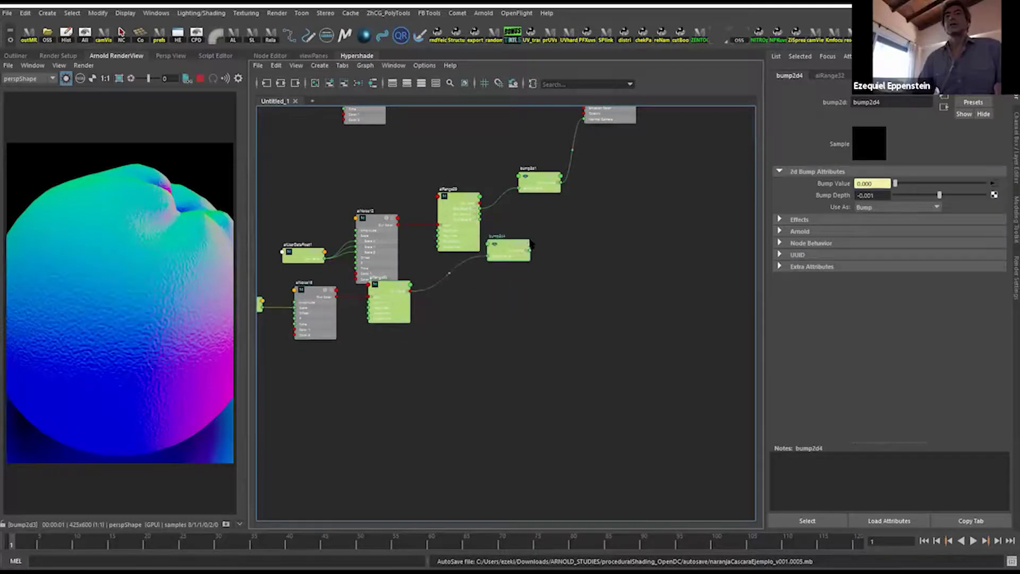
Connect the Out Normal of bump2d4 to the normalCamera input of bump2d1.
right_click(532, 245)
left_click(707, 420)
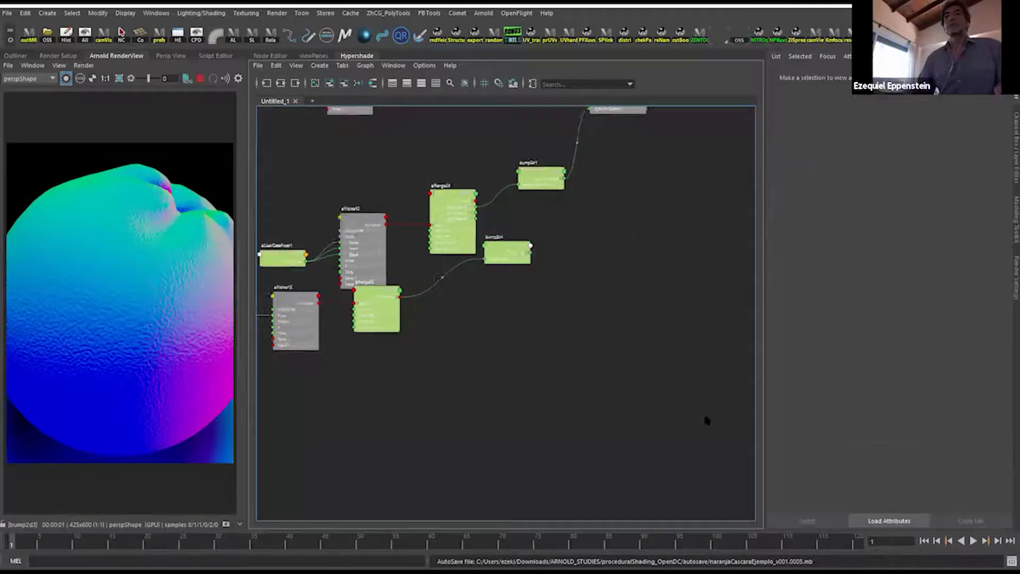
scroll(599, 353, "up", 5)
left_click(521, 325)
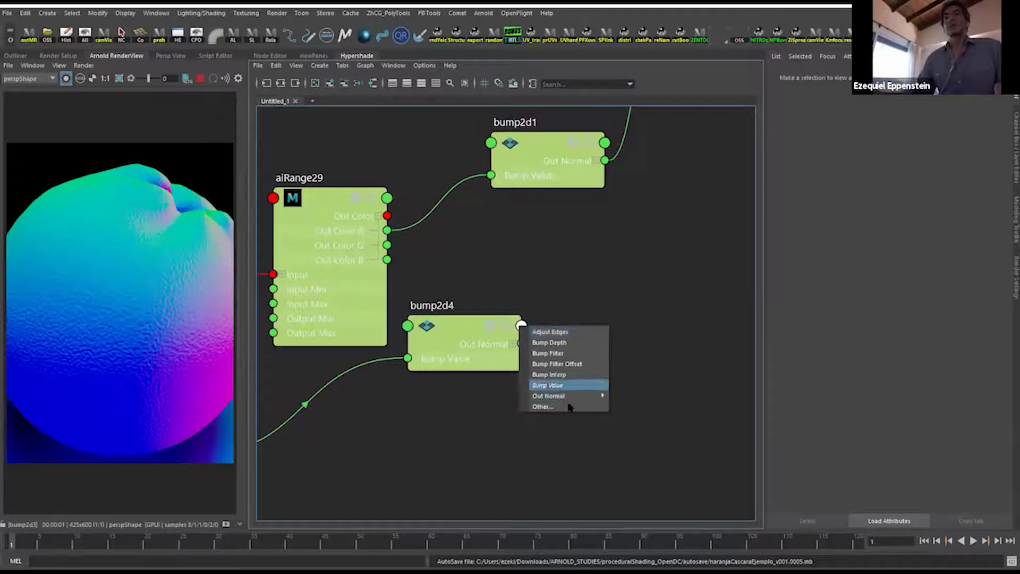
mouse_move(548, 396)
left_click(638, 396)
middle_click_drag(510, 206, 510, 304, "alt")
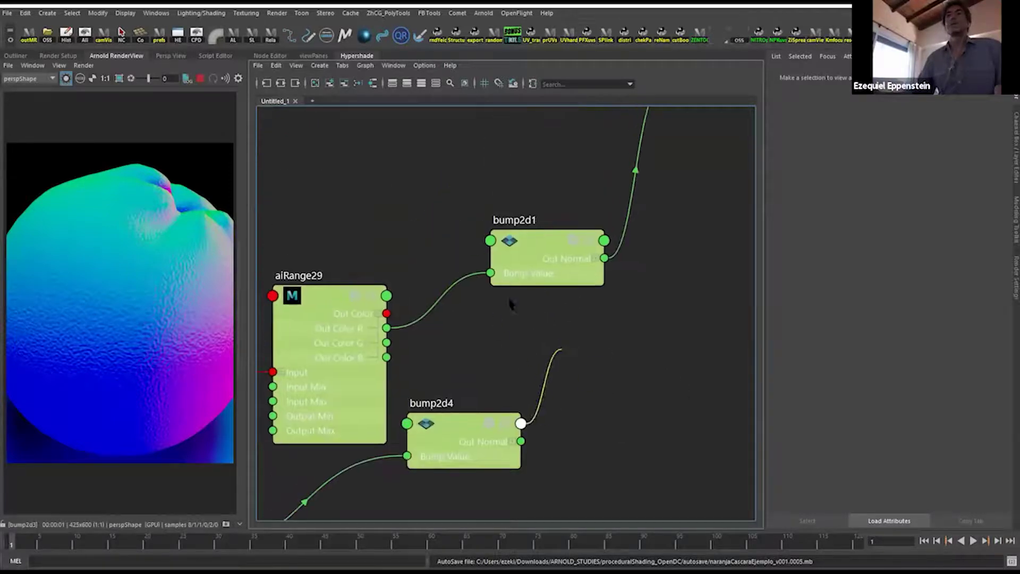
left_click(494, 241)
left_click(525, 246)
left_click(645, 279)
Preview the combined normals of bump2d1 and the full aiStandardSurface3 shading in the render.
left_click(584, 295)
key("a")
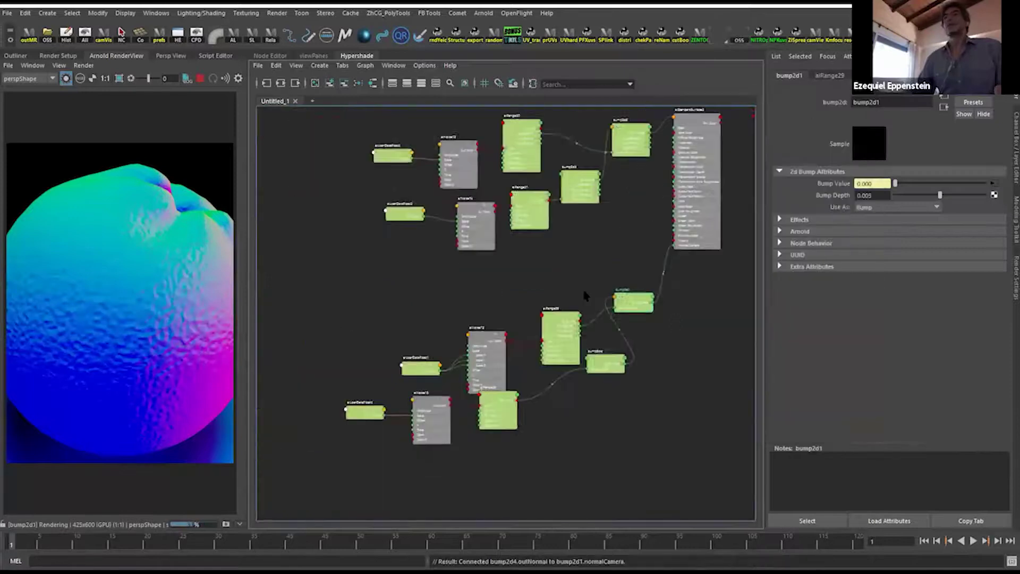
middle_click_drag(584, 291, 501, 324, "alt")
right_click_drag(464, 328, 520, 398, "alt")
middle_click_drag(383, 247, 433, 217, "alt")
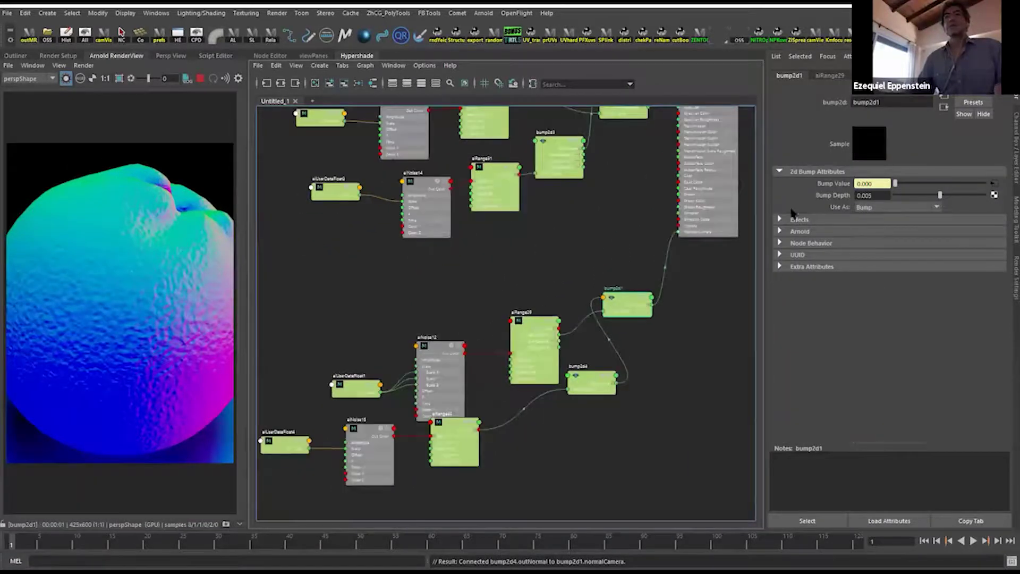
left_click(701, 202)
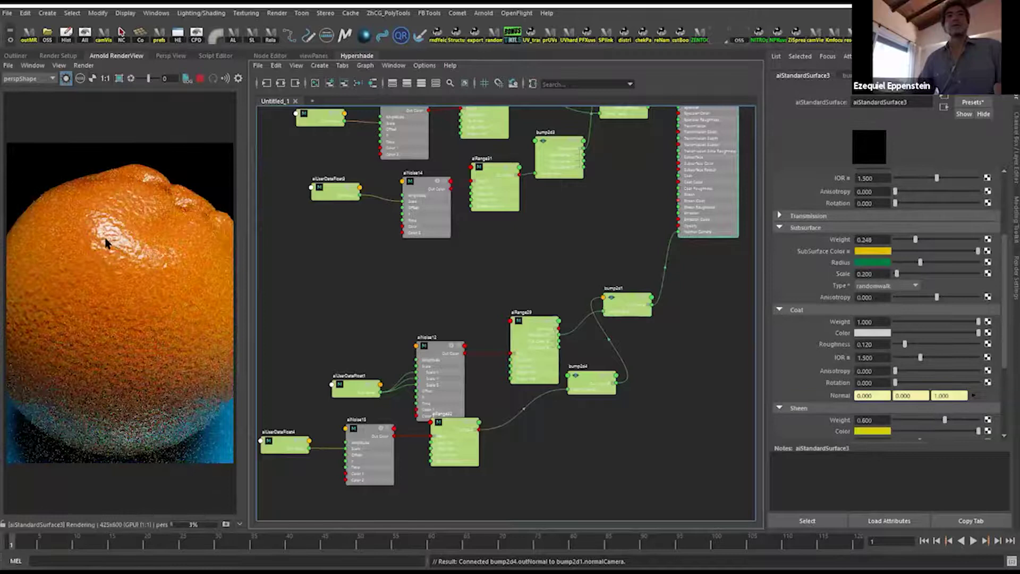
Rearrange the nodes around aiNoise12 and aiRange29 so the two lower noise chains no longer overlap.
middle_click_drag(539, 338, 470, 381, "alt")
scroll(494, 358, "down", 2)
left_click_drag(467, 404, 470, 409)
left_click_drag(460, 341, 514, 275)
left_click_drag(467, 318, 471, 314)
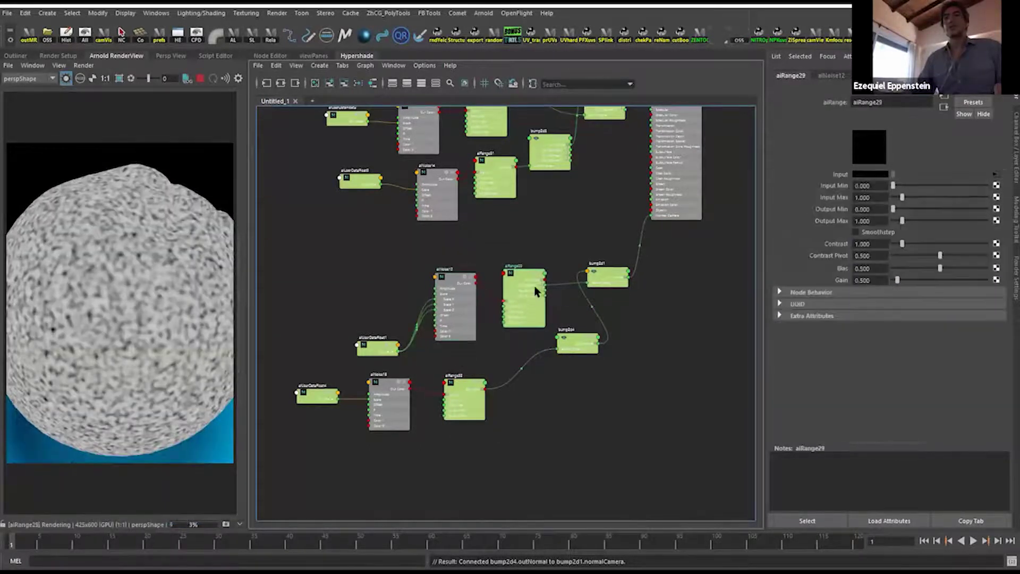
left_click_drag(537, 289, 539, 275)
Set aiRange29 to output max 0.82 with Smoothstep on and contrast 1.46, and review the full orange shading.
left_click_drag(857, 220, 851, 223, "ctrl")
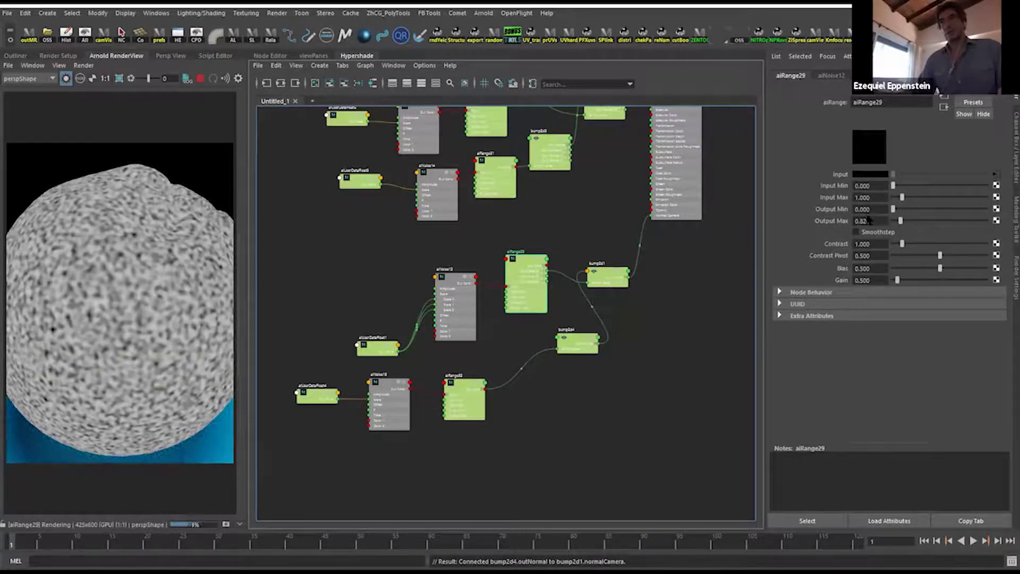
key("ctrl+z")
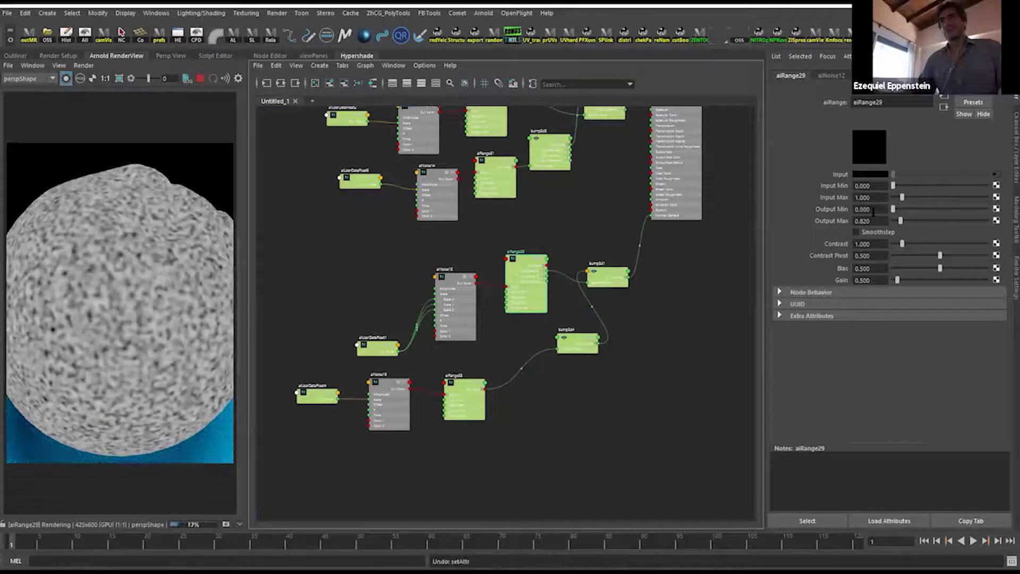
left_click(874, 234)
key("Return")
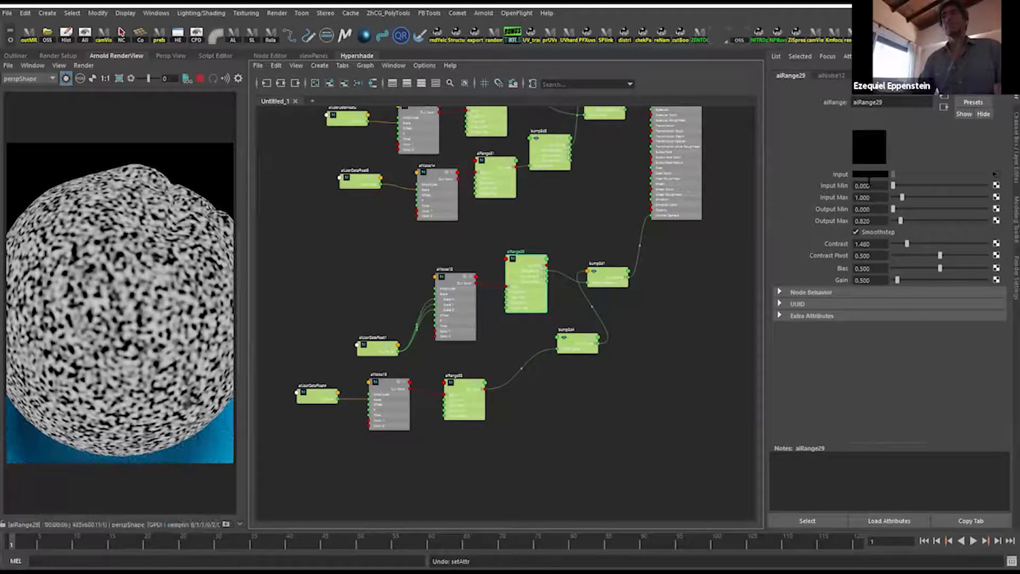
middle_click_drag(542, 289, 513, 341, "alt")
left_click(650, 226)
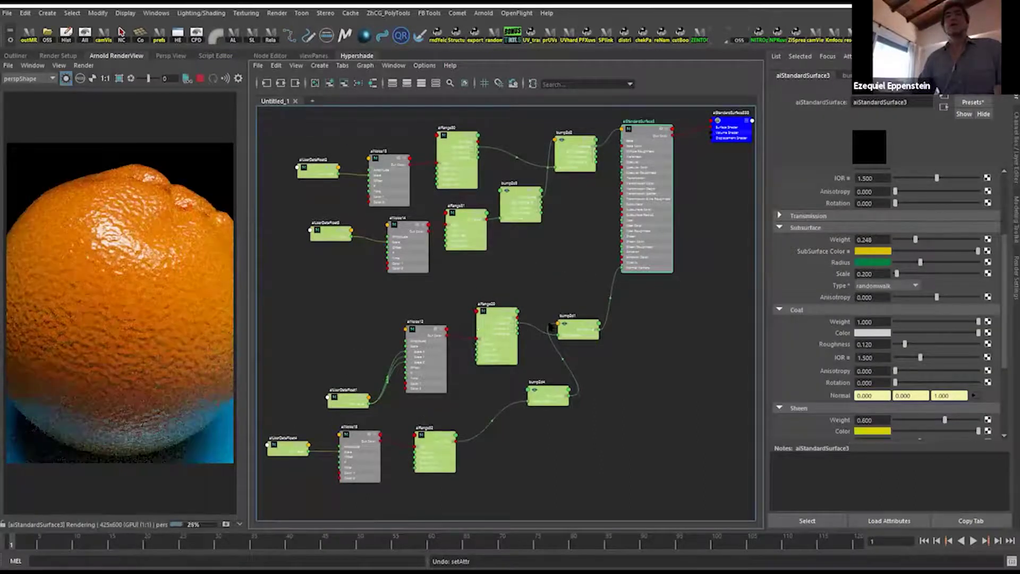
left_click_drag(133, 300, 162, 255, "alt")
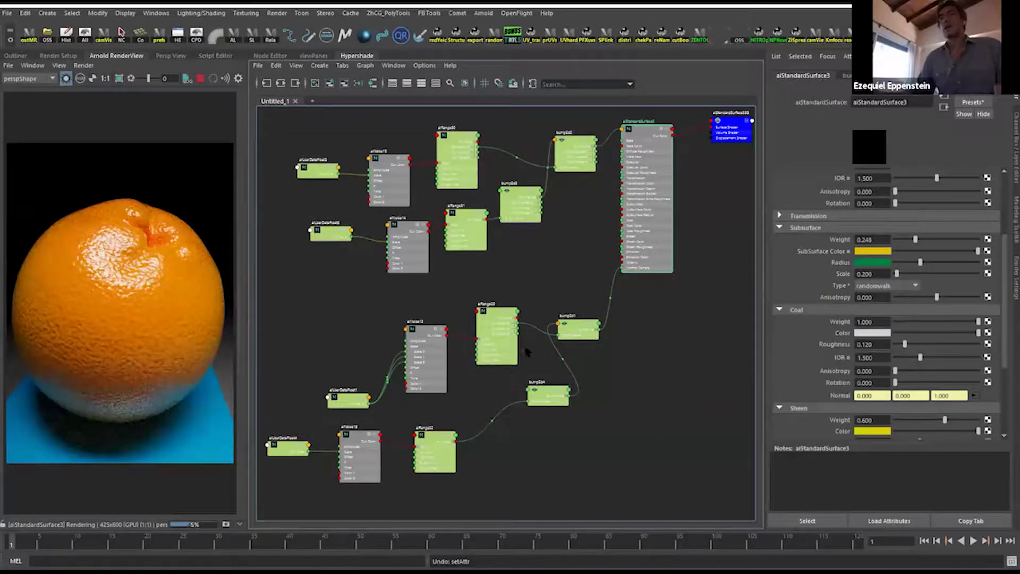
Move bump2d4 beneath aiRange29 and compare the bump2d4 and bump2d1 normals with the full aiStandardSurface3 render.
right_click_drag(625, 453, 603, 398, "alt")
middle_click_drag(603, 398, 603, 368, "alt")
right_click_drag(604, 367, 629, 368, "alt")
mouse_move(629, 369)
middle_mouse_down("alt")
mouse_move(580, 421)
mouse_move(624, 365)
middle_mouse_up("alt")
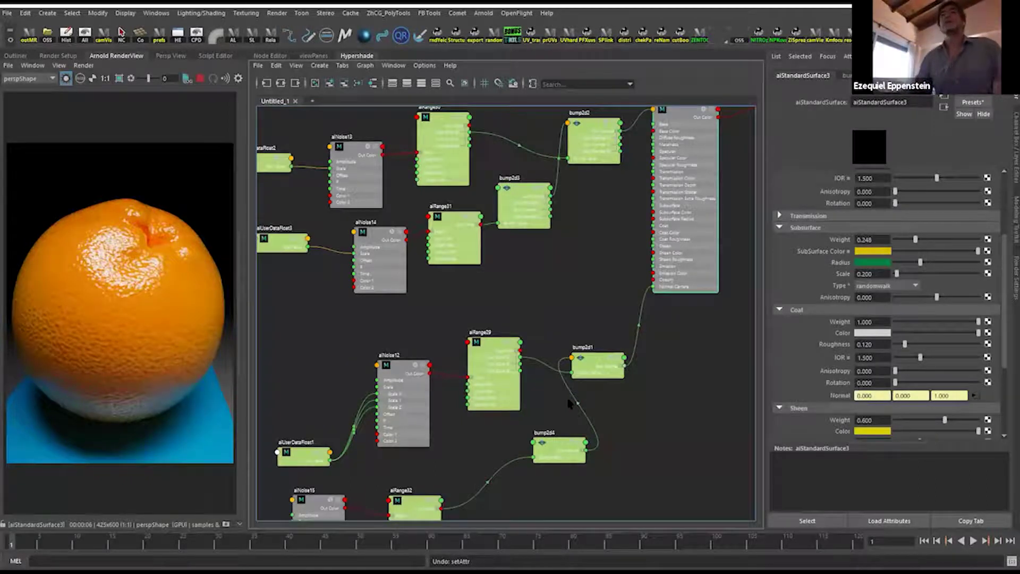
left_click_drag(554, 457, 525, 453)
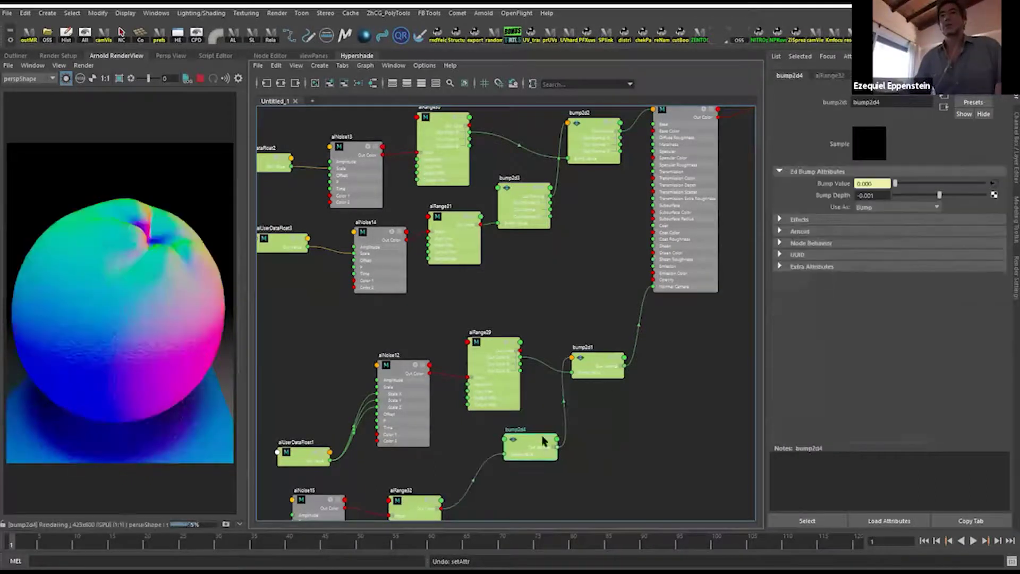
left_click(600, 370)
left_click(676, 236)
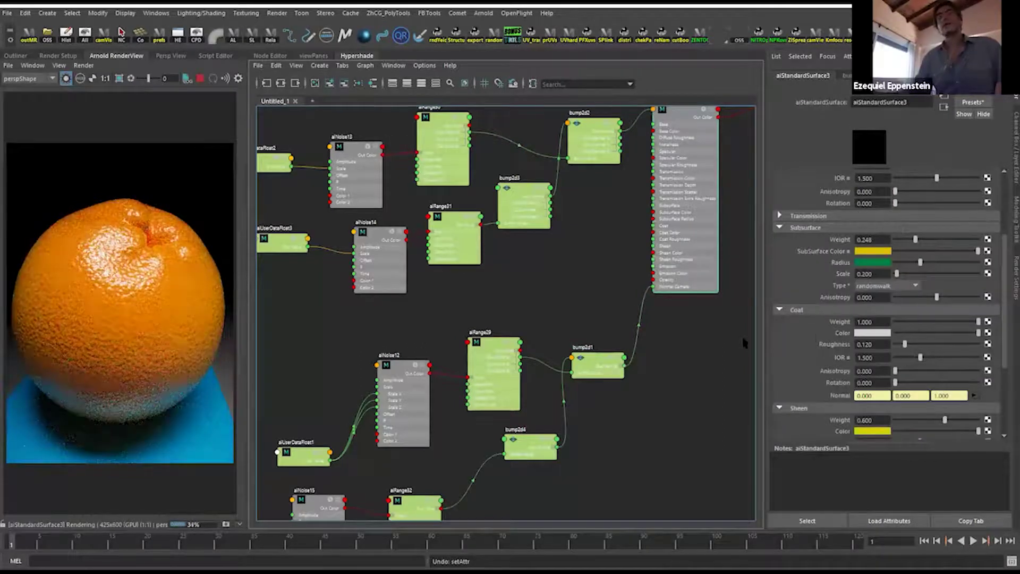
Set the sheen roughness of aiStandardSurface3 to 0.2.
scroll(858, 371, "down", 3)
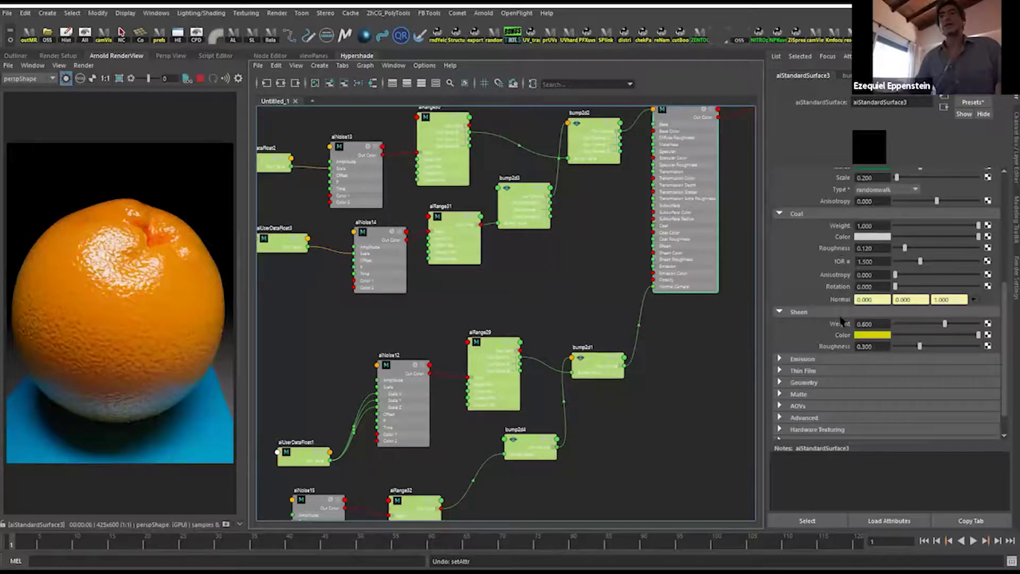
left_click(879, 346)
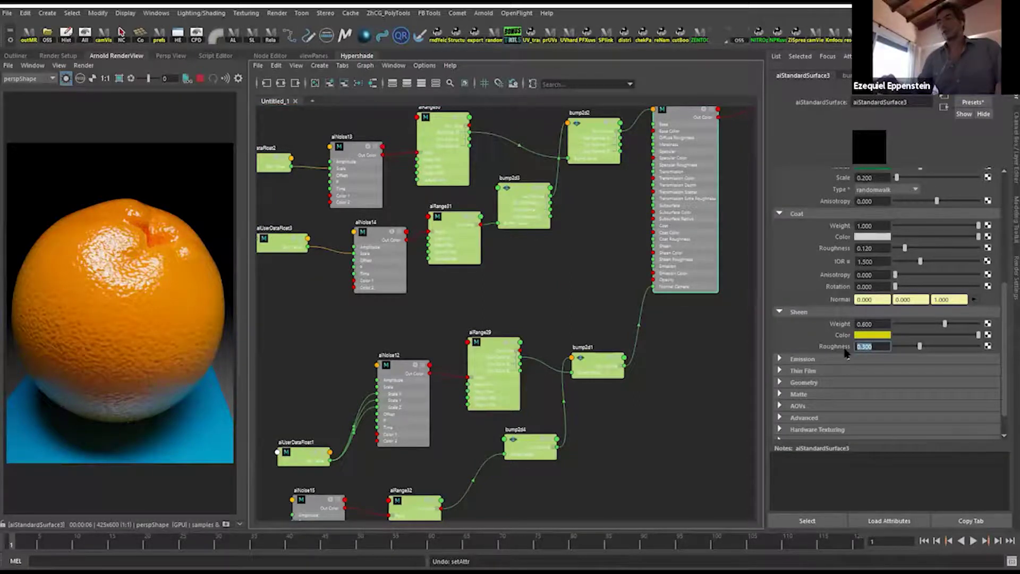
type("0.2")
key("Return")
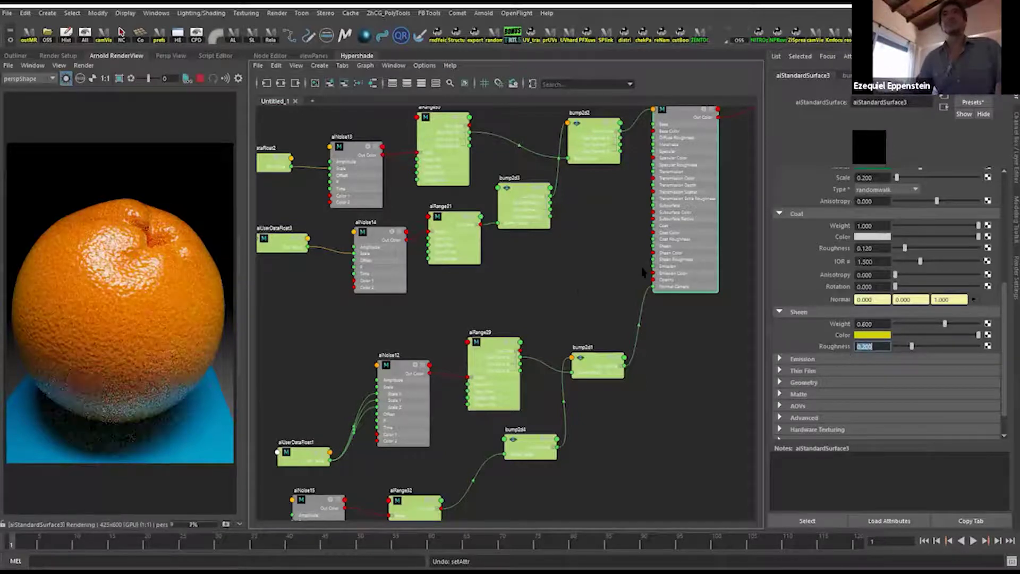
Try a sheen weight of 1 on aiStandardSurface3 and settle on 0.7.
middle_click_drag(547, 200, 557, 299, "alt")
left_click_drag(944, 324, 990, 330)
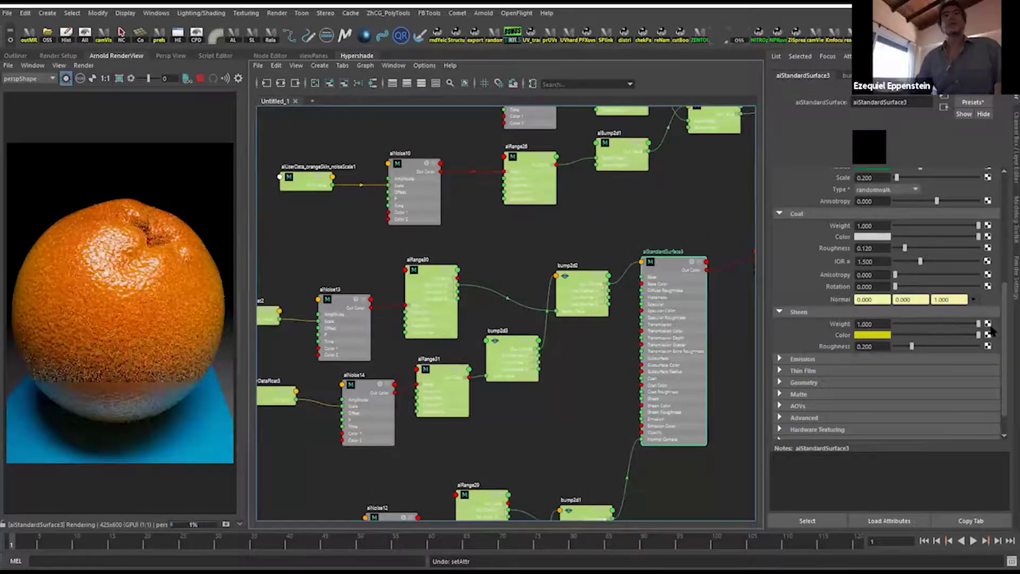
left_click(963, 324)
double_click(868, 324)
type("0.7")
key("Return")
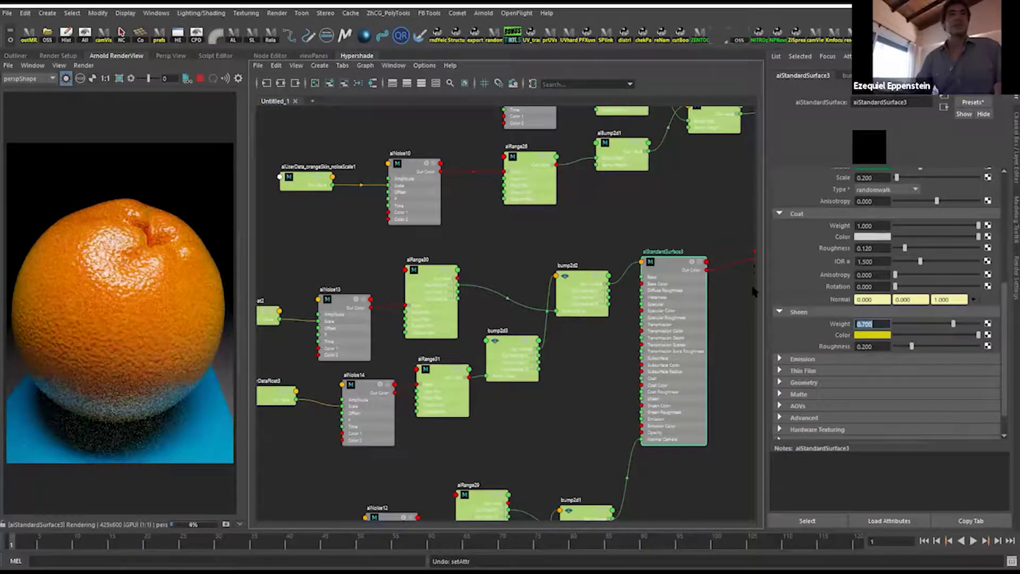
Select the naranja_aiStandard shader in the upper network to compare its coat and sheen settings.
middle_click_drag(530, 175, 478, 358, "alt")
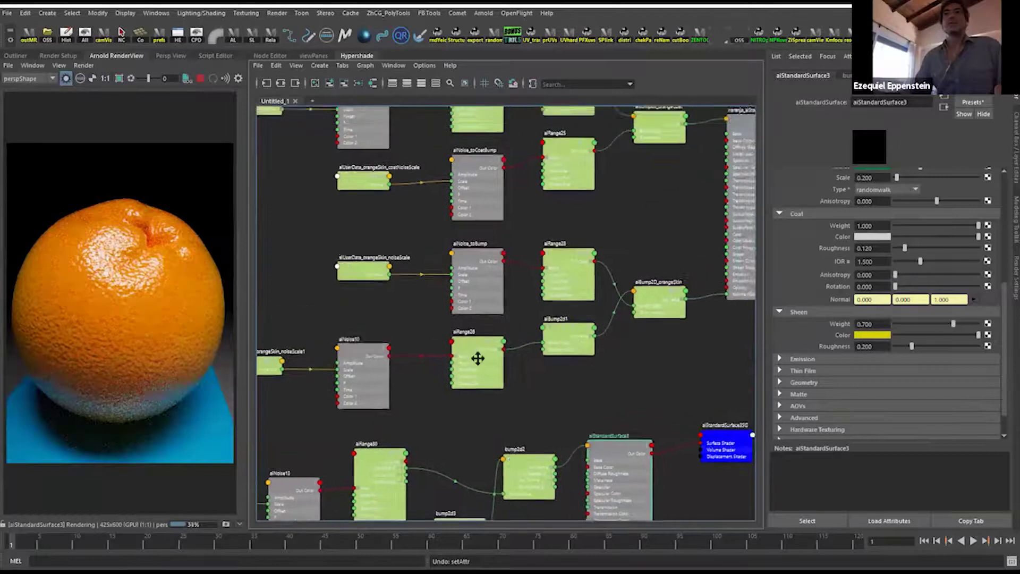
scroll(477, 359, "down", 3)
left_click(614, 280)
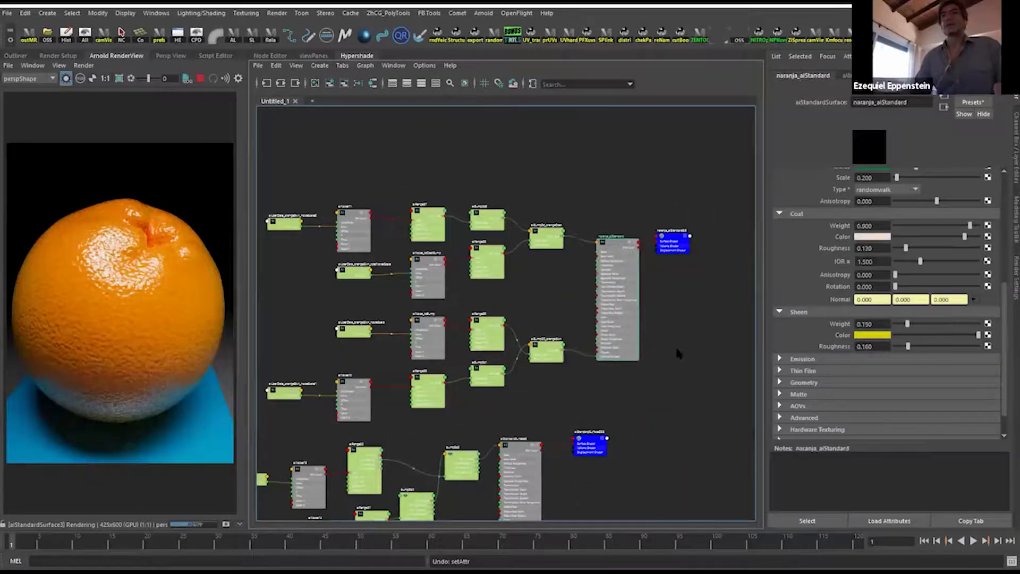
Locate the lower noise network and examine the aiUserDataFloat1 connections to aiNoise12's Scale X, Y and Z.
scroll(678, 354, "down", 2)
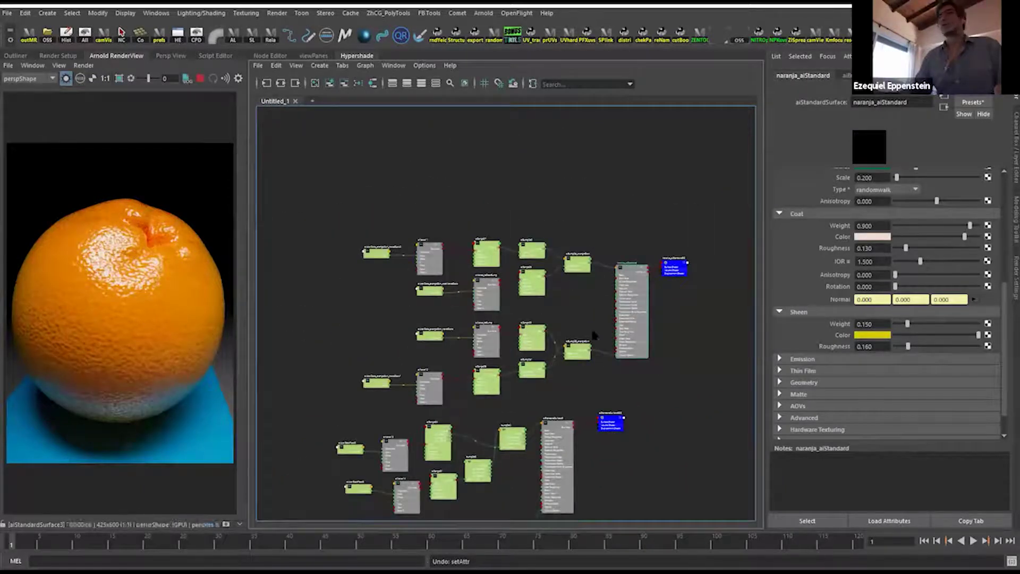
scroll(595, 363, "down", 4)
scroll(599, 366, "up", 5)
scroll(599, 366, "up", 8)
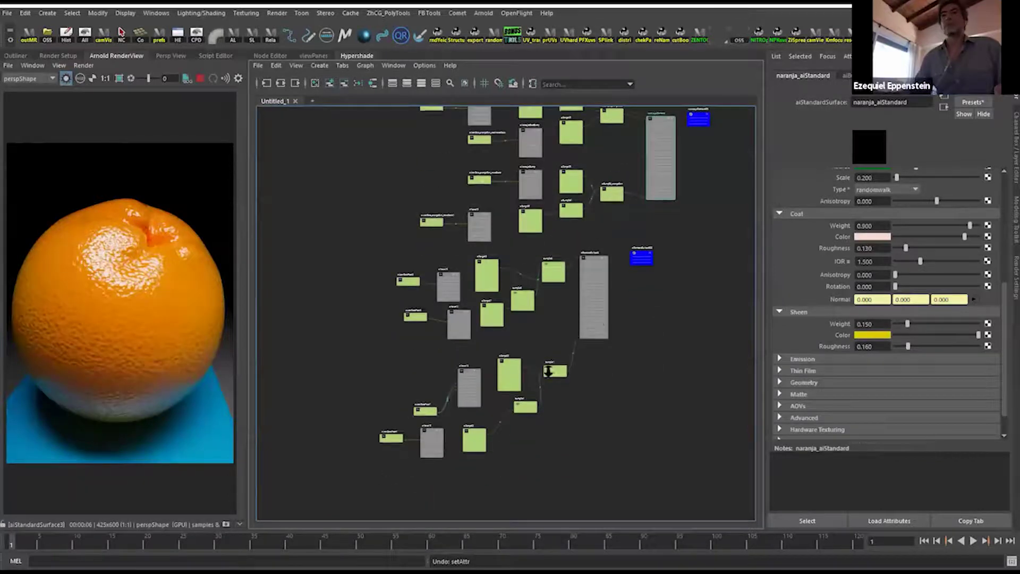
scroll(565, 317, "down", 5)
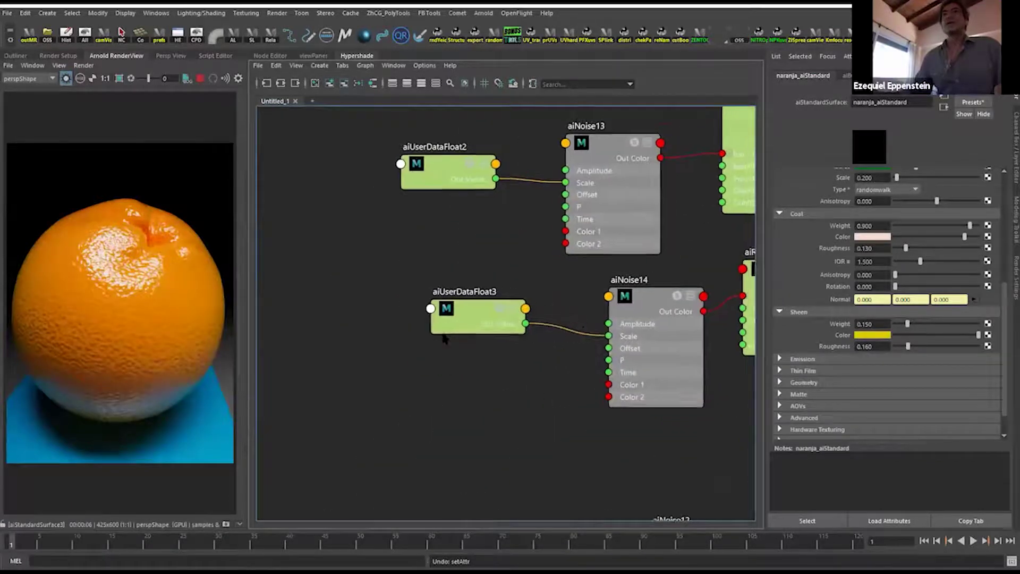
middle_click_drag(558, 348, 534, 249, "alt")
left_click_drag(436, 361, 441, 320)
scroll(498, 348, "up", 3)
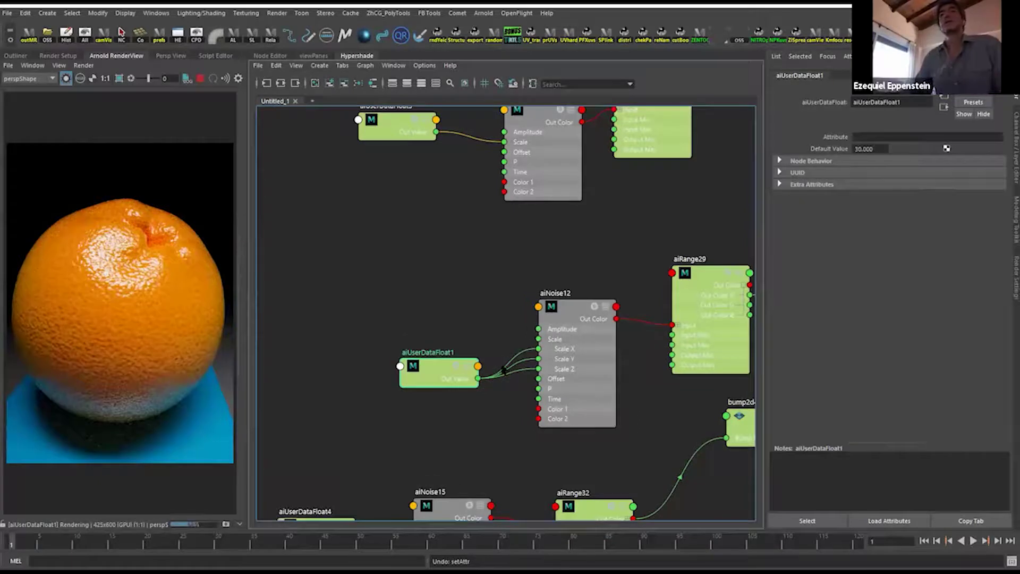
mouse_move(446, 378)
left_mouse_down()
mouse_move(449, 358)
mouse_move(435, 375)
left_mouse_up()
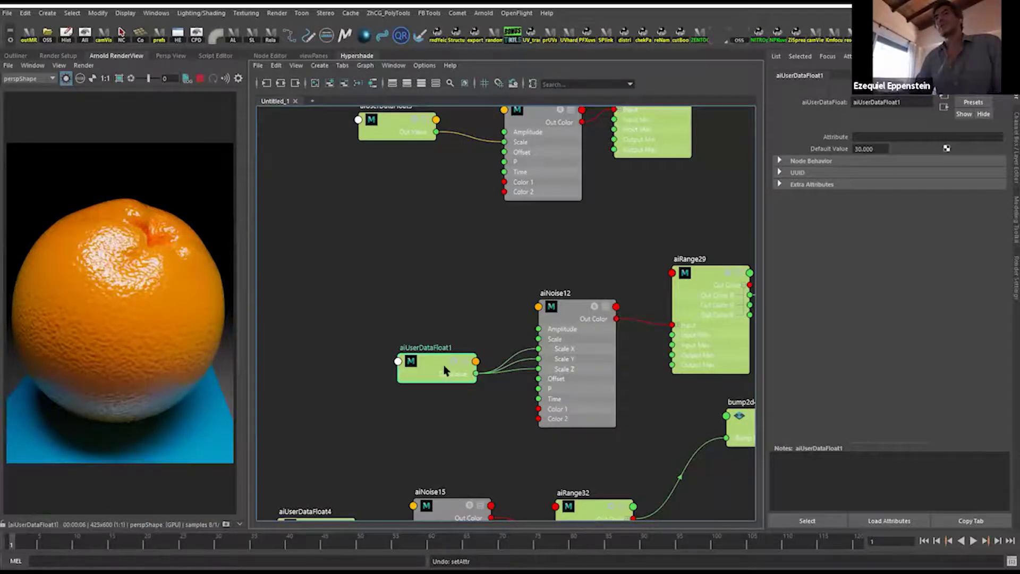
left_click_drag(445, 370, 443, 362)
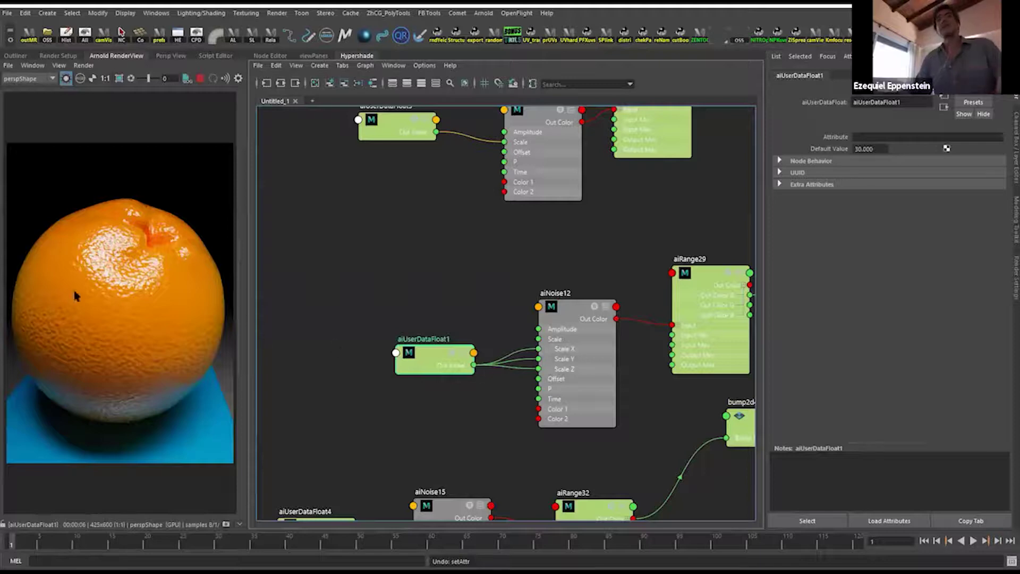
left_click(580, 329)
scroll(557, 329, "down", 2)
middle_click_drag(533, 325, 567, 279, "alt")
left_click_drag(470, 259, 443, 246)
Create an aiUvTransform node in the empty space between aiUserDataFloat1 and aiNoise15, and review its attributes.
scroll(449, 310, "up", 2)
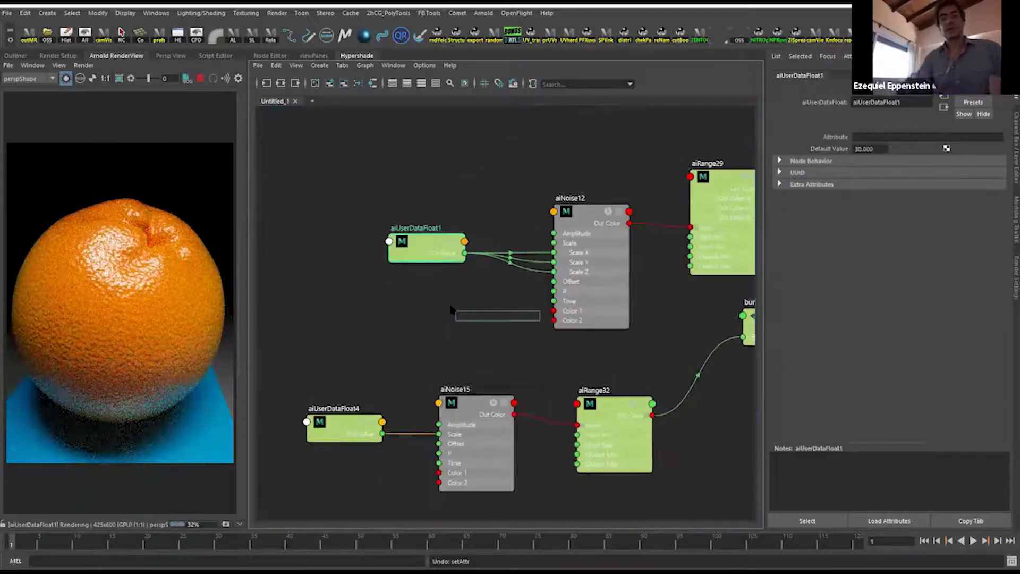
type("aiU")
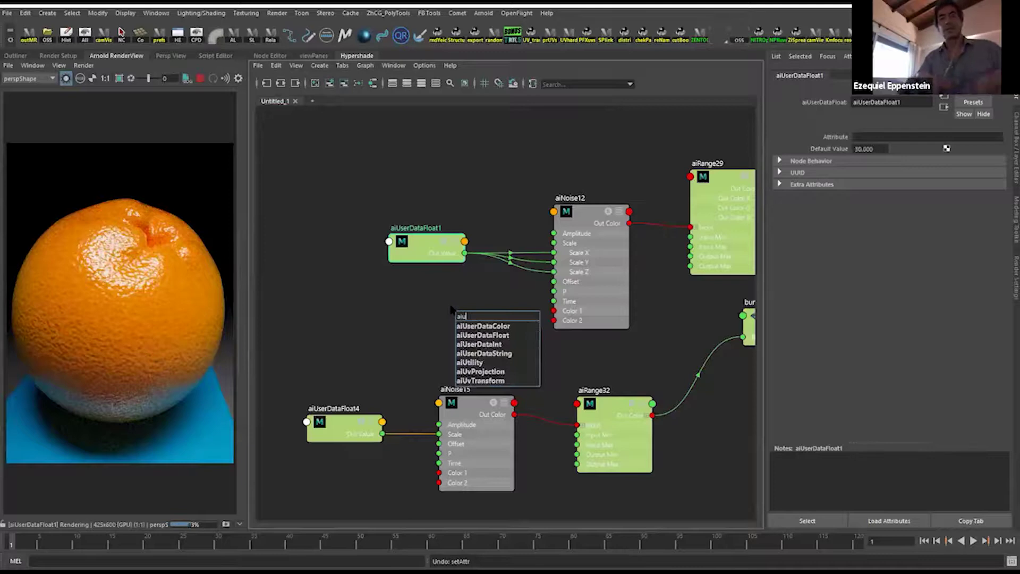
type("vT")
key("Down")
key("Return")
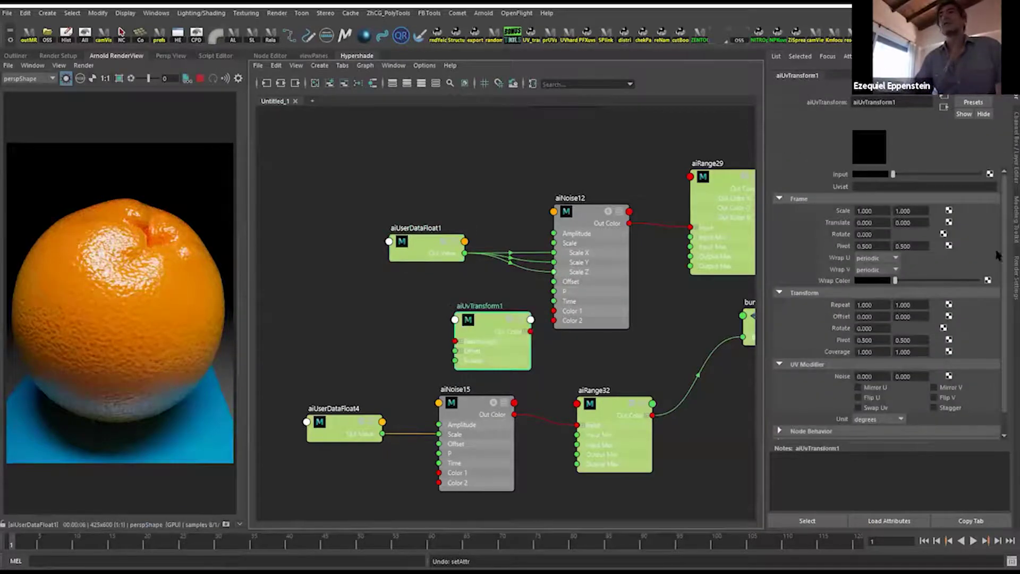
scroll(953, 314, "down", 1)
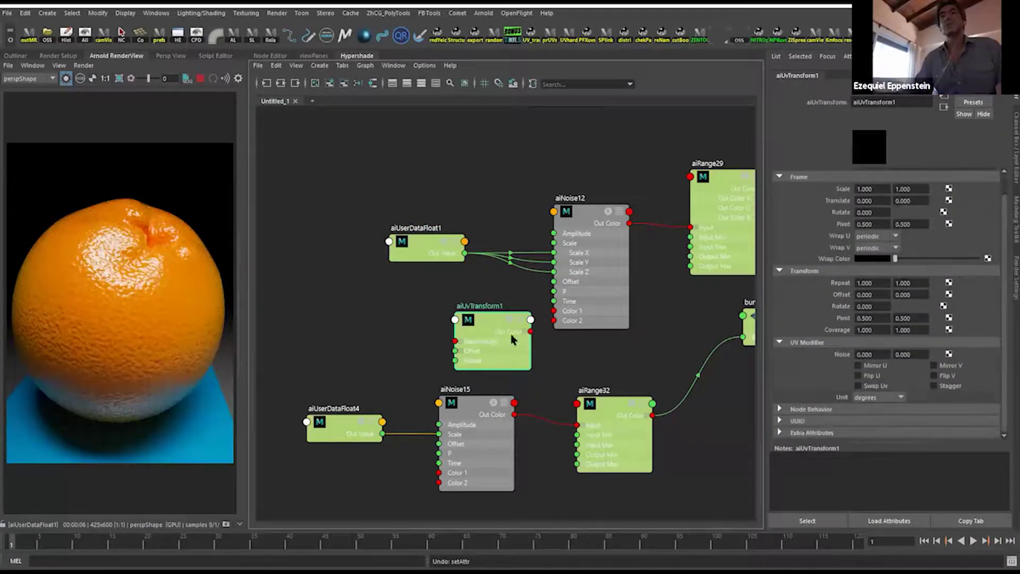
Space out aiUserDataFloat1 and aiNoise12, and place aiUvTransform1 between aiNoise12 and aiRange29.
left_click_drag(487, 320, 670, 293)
left_click_drag(580, 213, 525, 185)
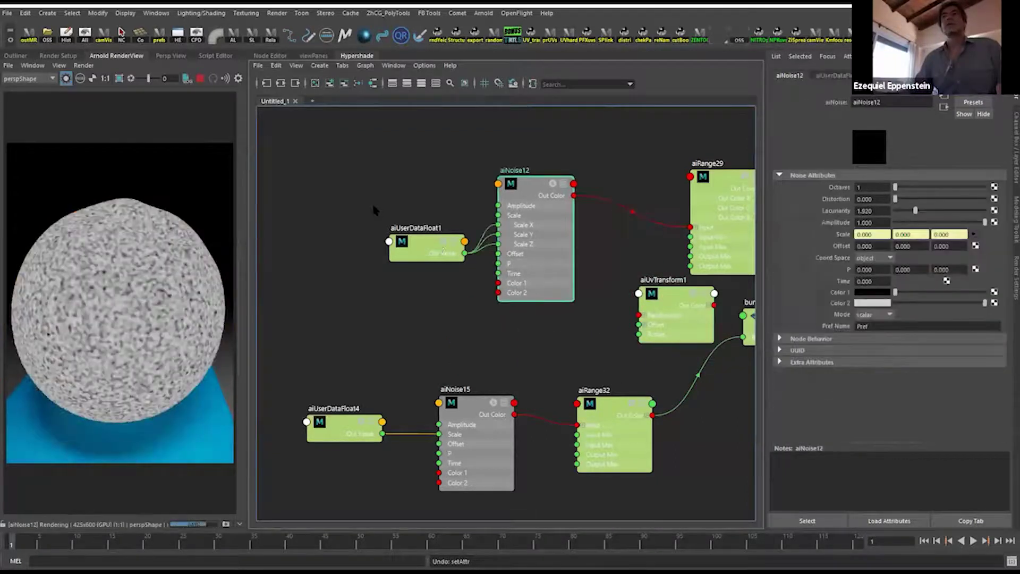
left_click_drag(455, 260, 389, 225)
left_click_drag(638, 316, 614, 323)
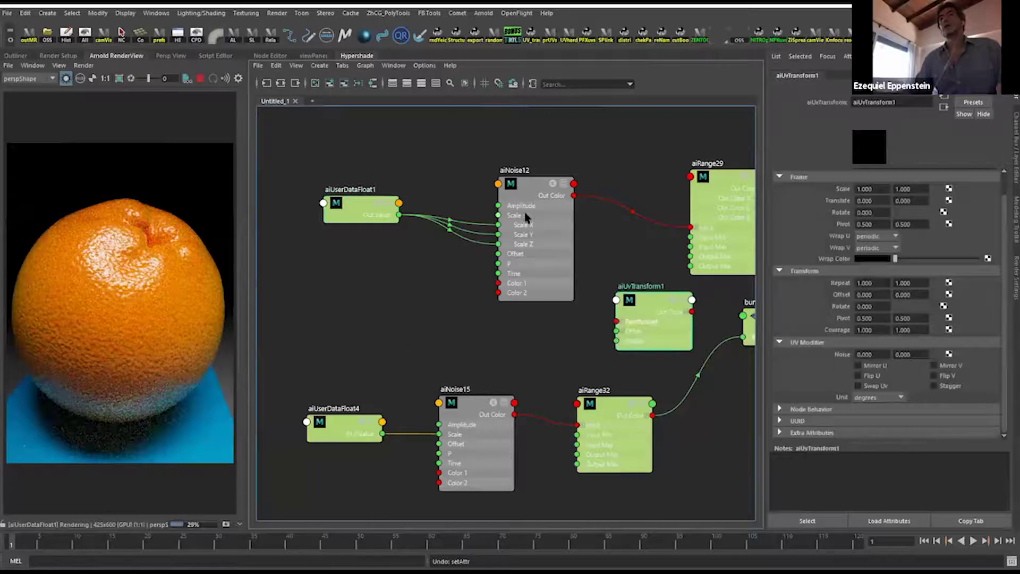
left_click_drag(525, 197, 508, 218)
left_click_drag(645, 300, 613, 295)
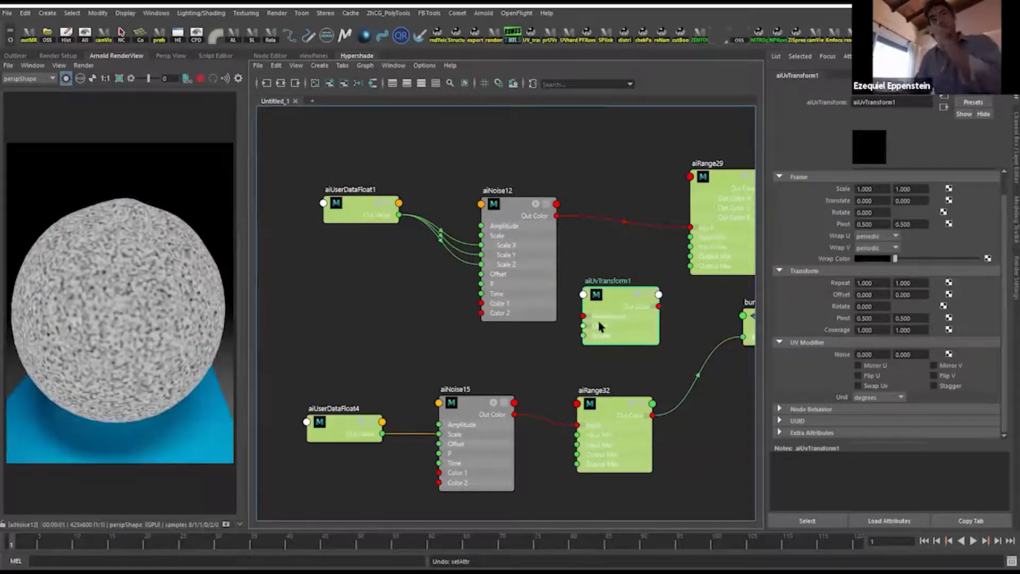
left_click_drag(601, 324, 399, 307)
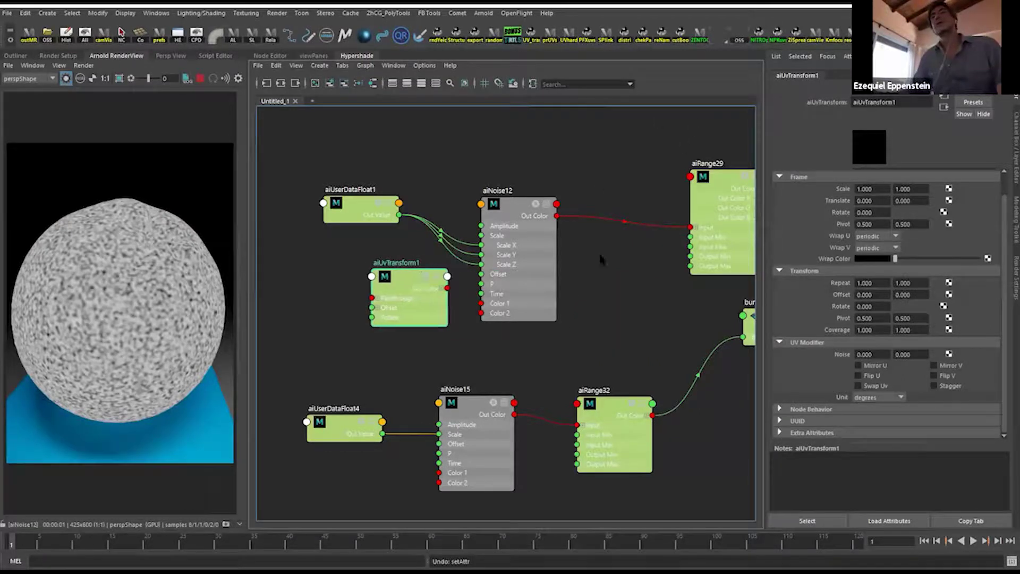
key("ctrl+z")
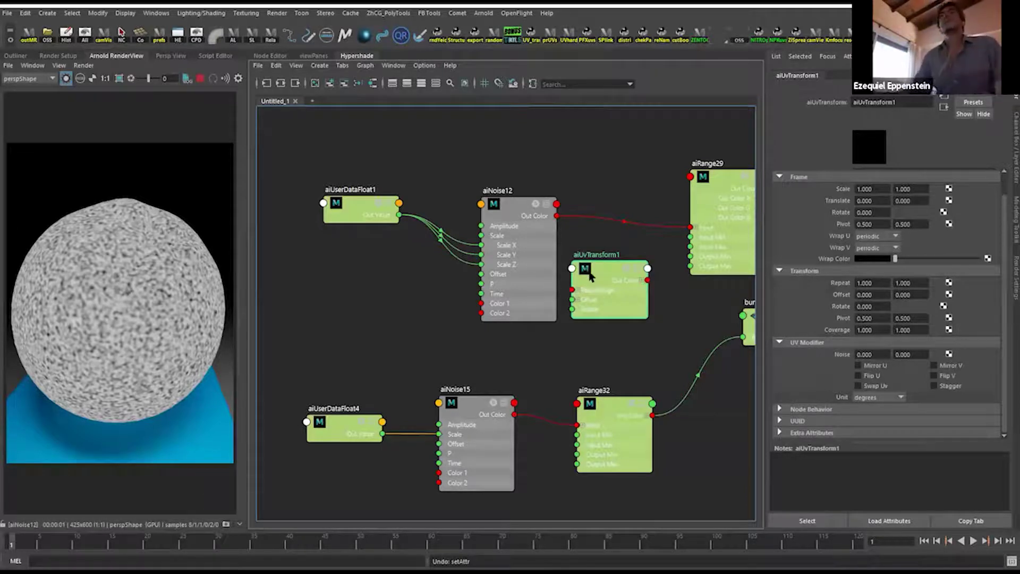
Line up aiUserDataFloat1 with the scale inputs of aiNoise12 and check its Default Value.
scroll(500, 271, "down", 3)
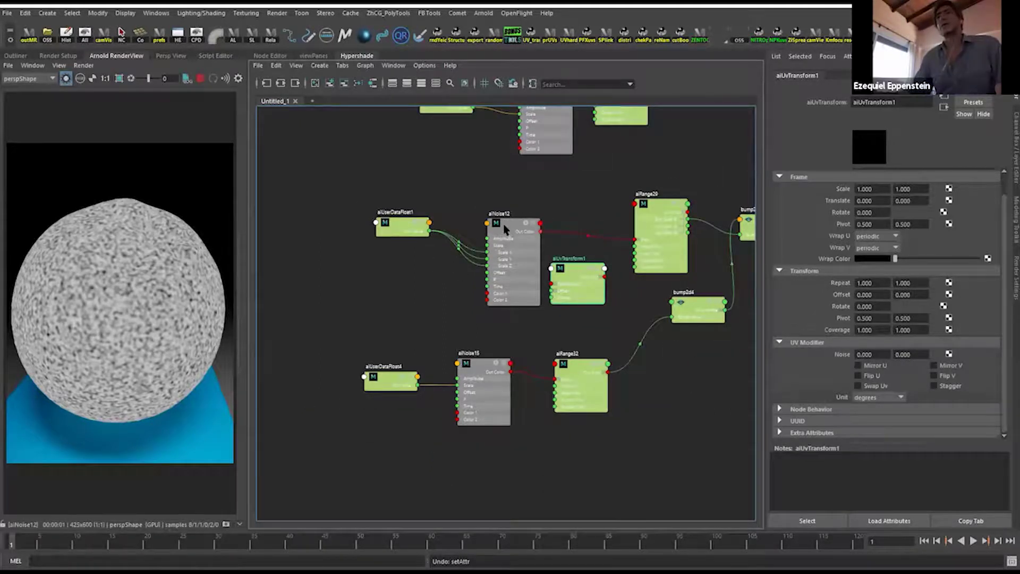
left_click(401, 225)
left_click_drag(514, 232, 530, 213)
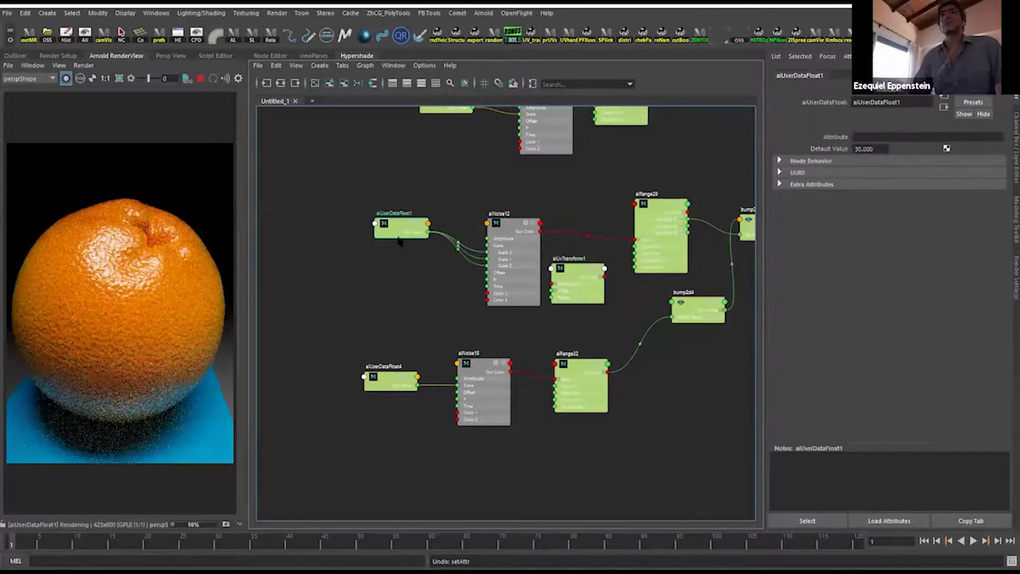
mouse_move(401, 236)
left_mouse_down()
mouse_move(410, 257)
mouse_move(409, 236)
left_mouse_up()
left_click_drag(876, 149, 812, 151)
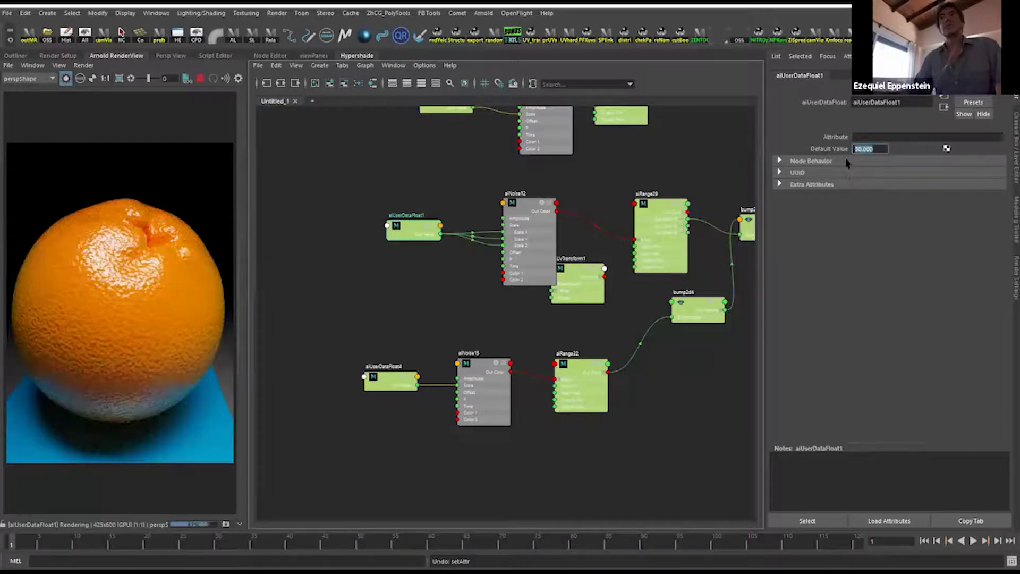
scroll(478, 218, "up", 2)
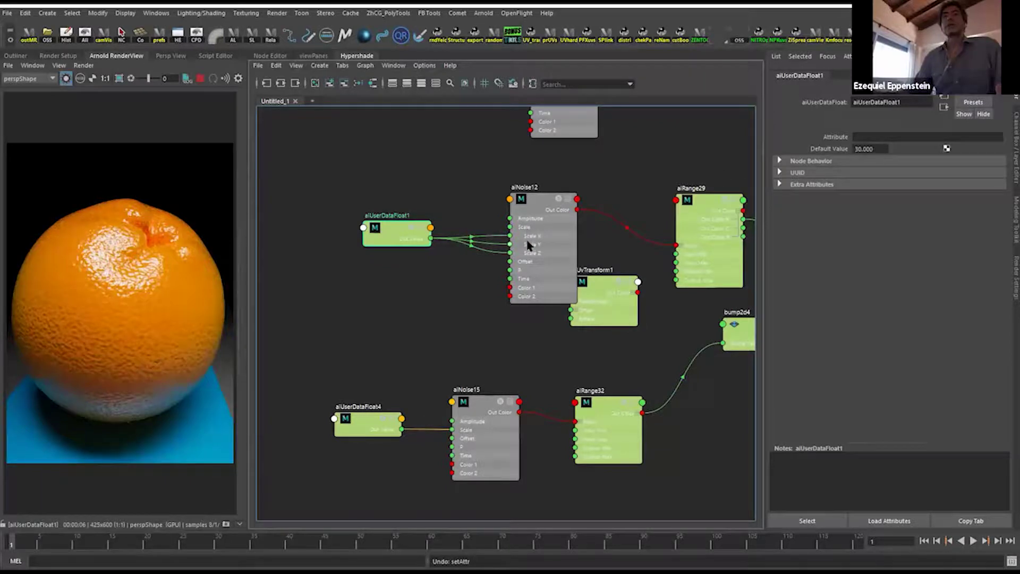
left_click_drag(403, 248, 394, 262)
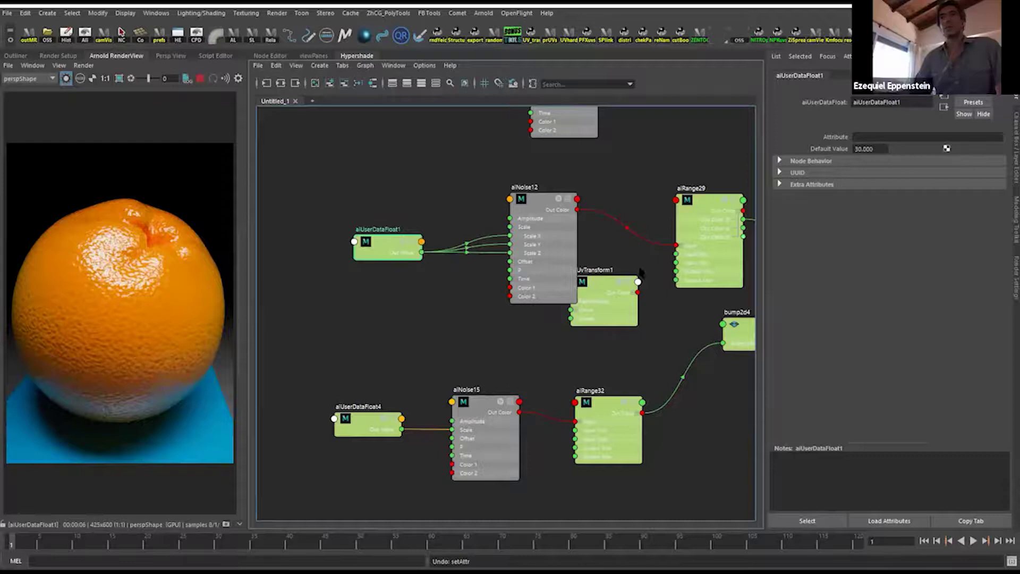
scroll(605, 313, "down", 3)
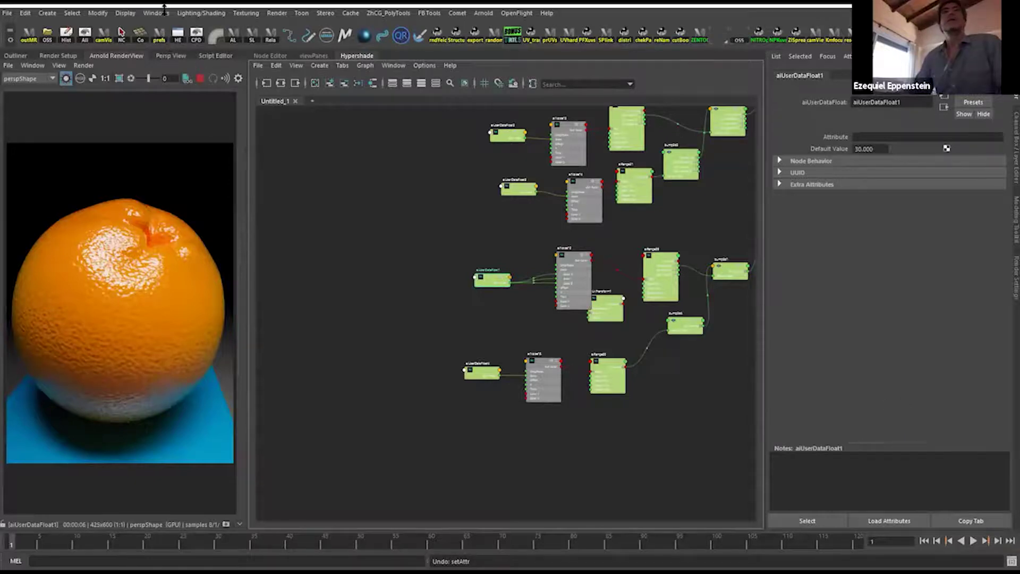
Open the Preferences and look through the Settings, Display, UI Elements, Interface, Polygons and Help categories.
mouse_move(202, 114)
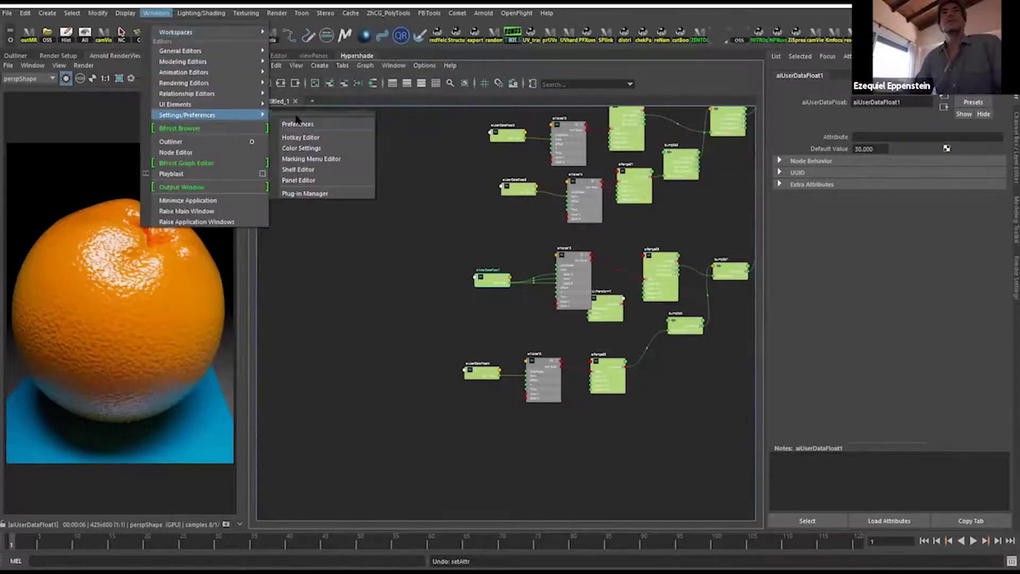
left_click(314, 126)
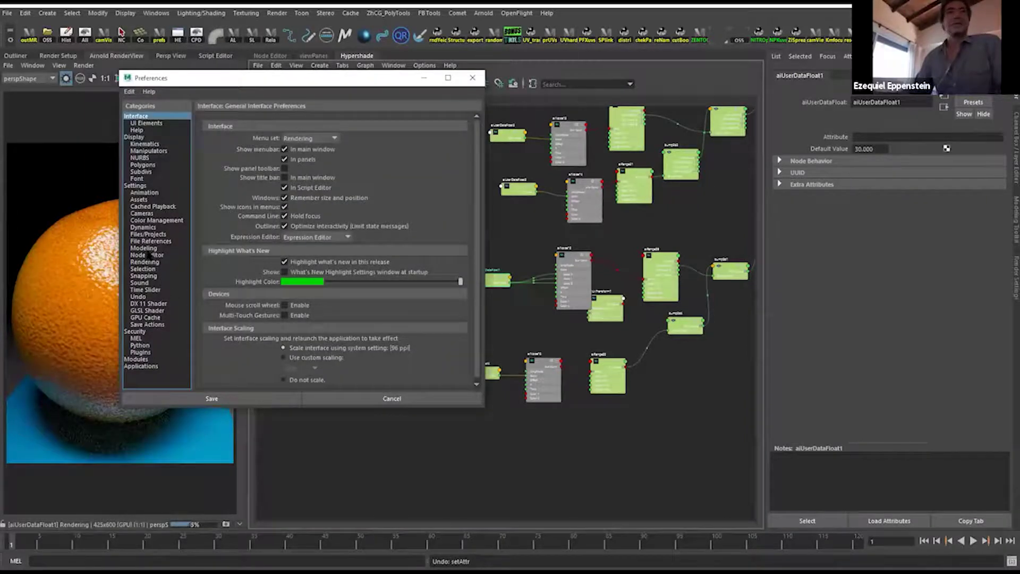
left_click(153, 186)
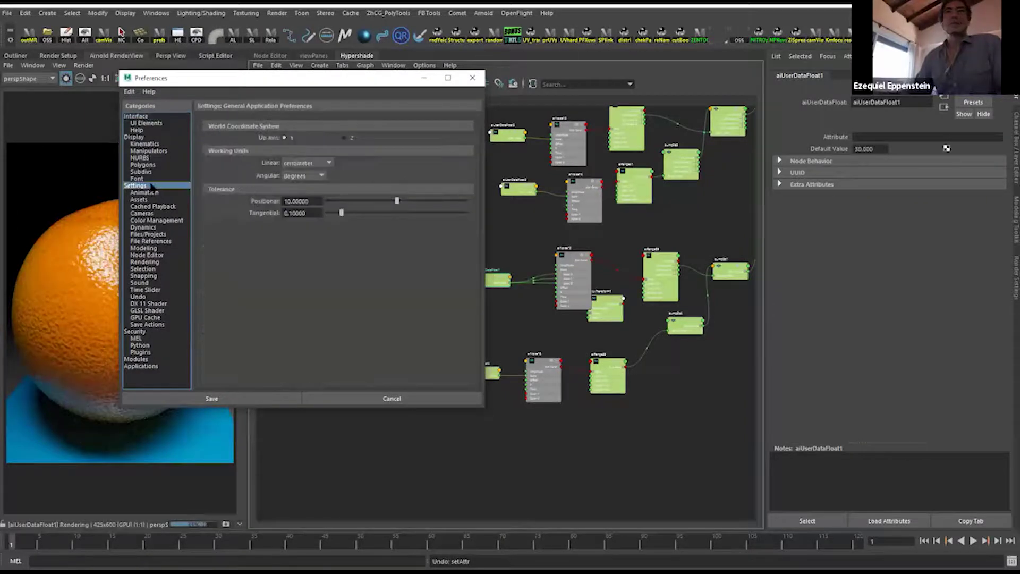
left_click(166, 139)
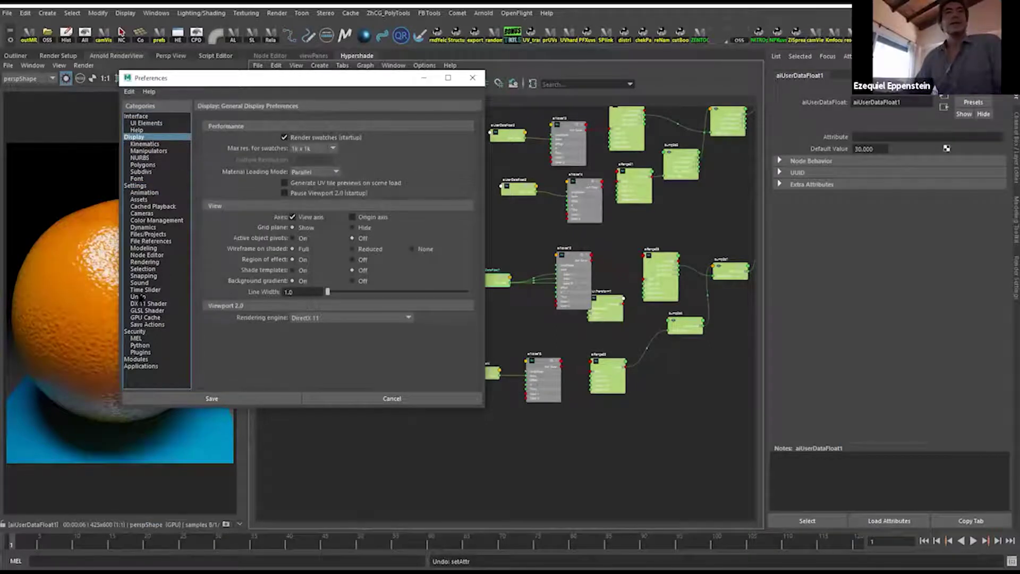
left_click(149, 123)
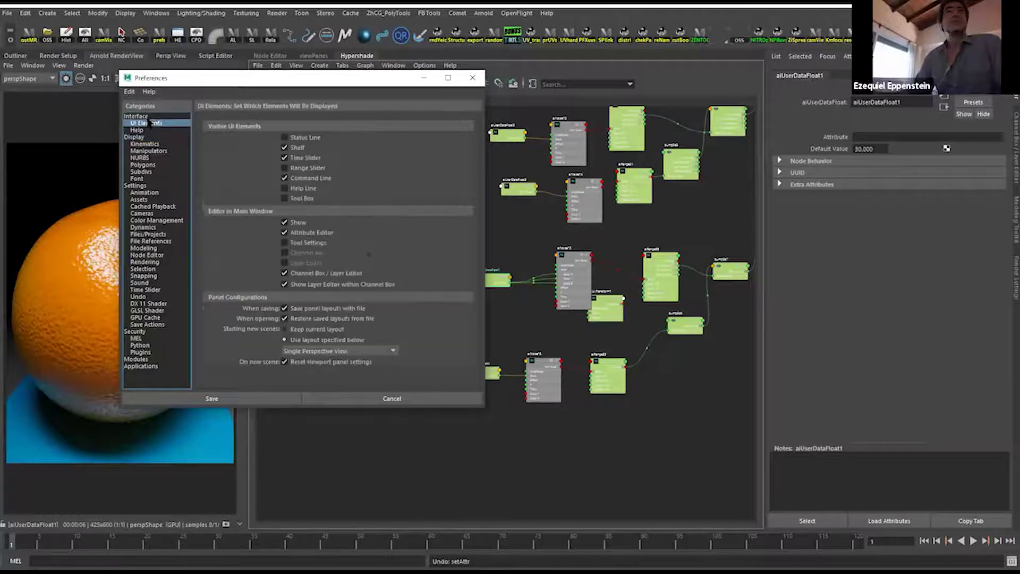
left_click(143, 116)
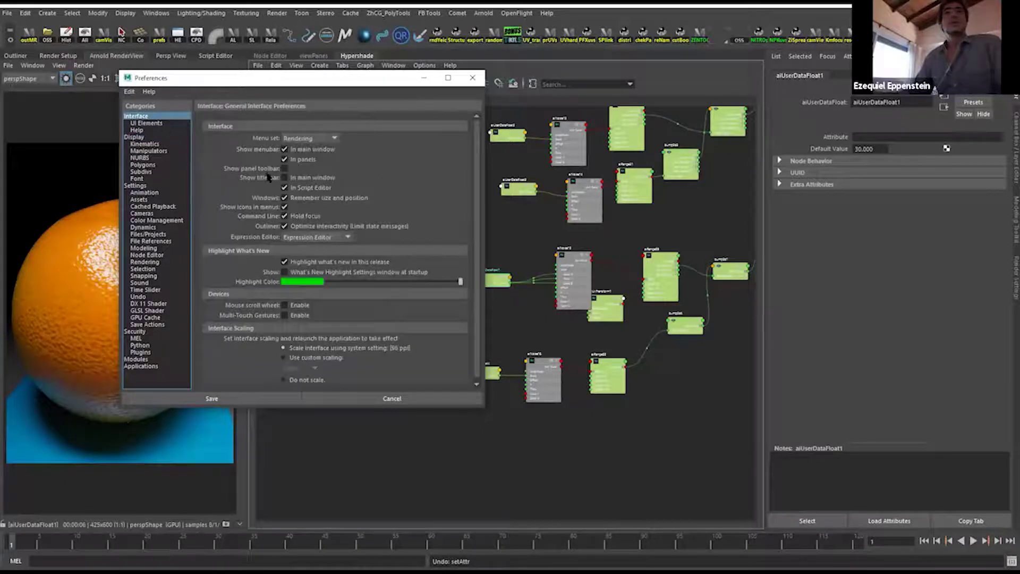
scroll(332, 311, "down", 1)
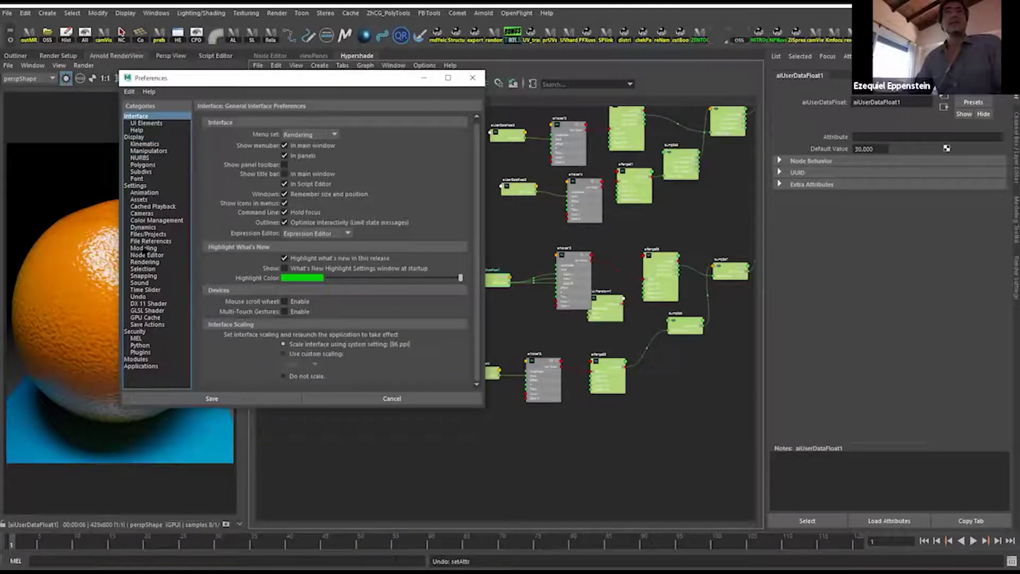
left_click(143, 166)
left_click(153, 144)
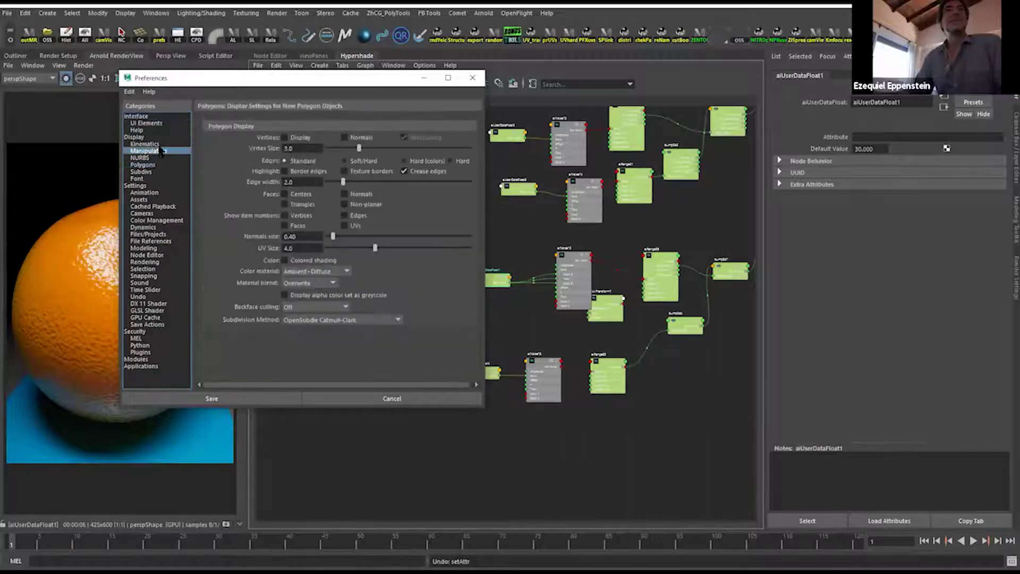
left_click(142, 136)
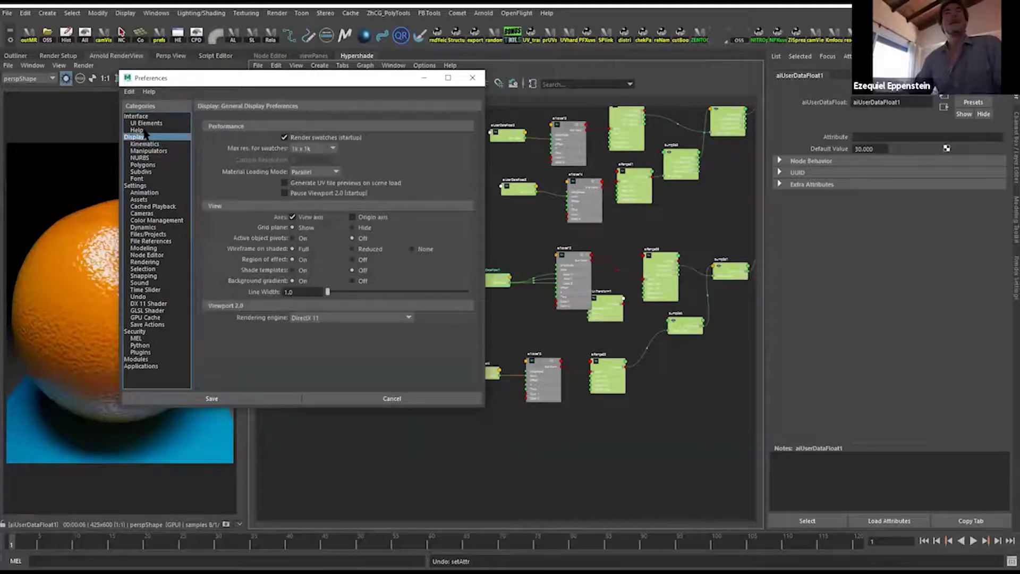
left_click(143, 131)
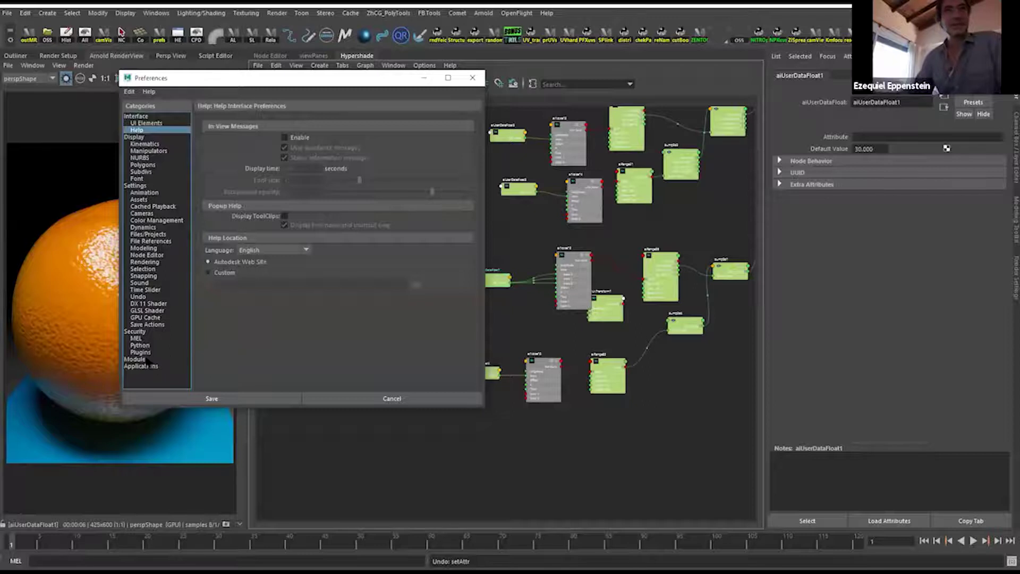
Check the Security, Time Slider, Sound, Snapping and Selection preferences and close the Preferences window.
left_click(133, 332)
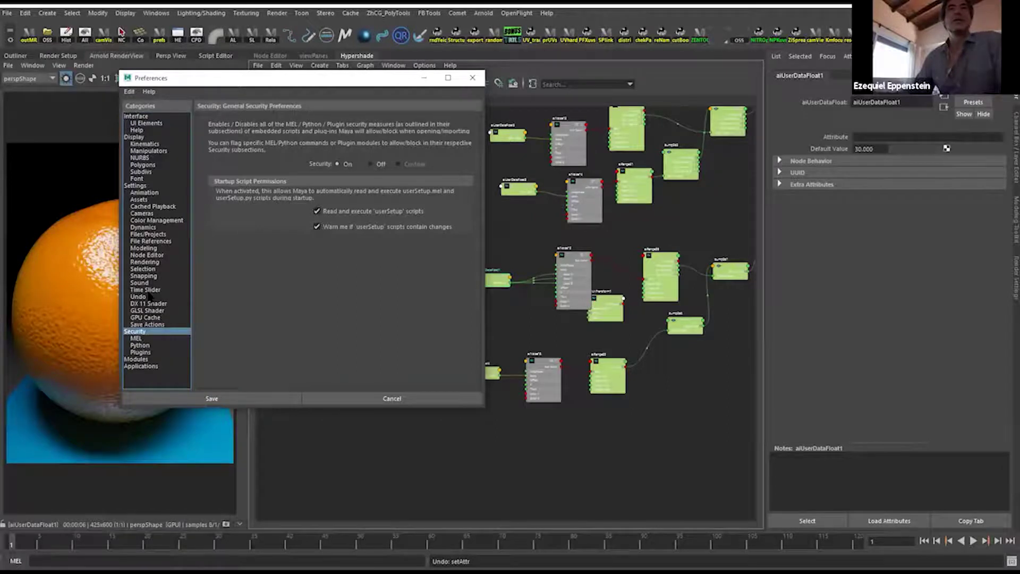
left_click(149, 290)
left_click(149, 282)
left_click(150, 275)
left_click(152, 269)
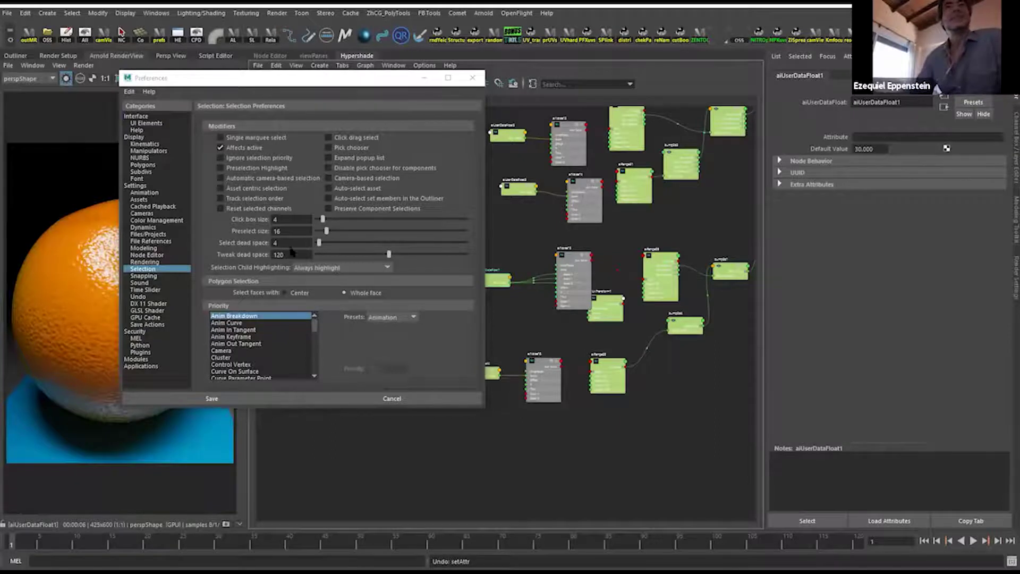
scroll(314, 319, "down", 2)
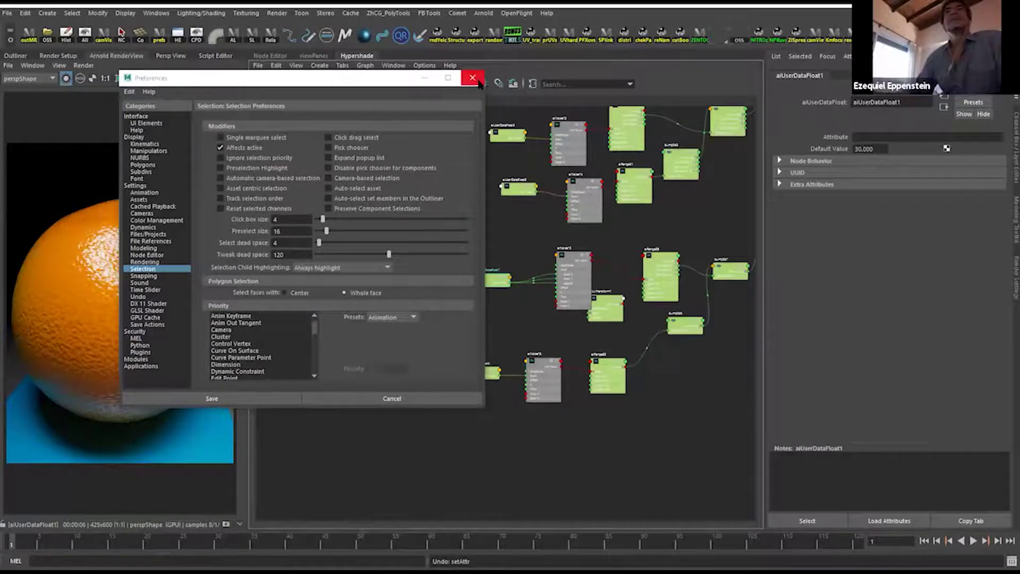
left_click(479, 81)
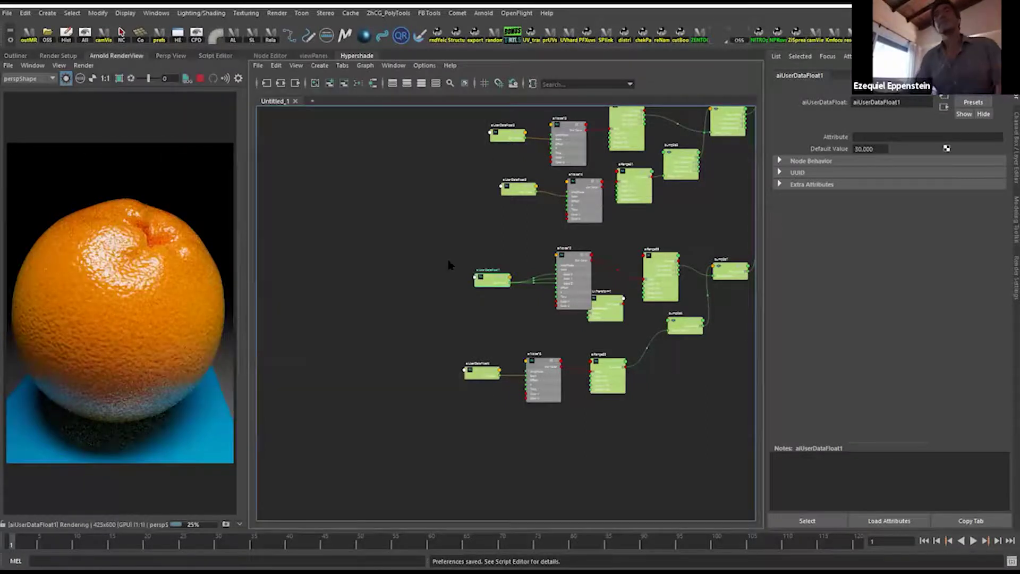
Open the scene proceduralMetalBuhdaEjemplo_v001.mb, discarding the unsaved changes to the orange scene.
right_click_drag(468, 340, 511, 307, "alt")
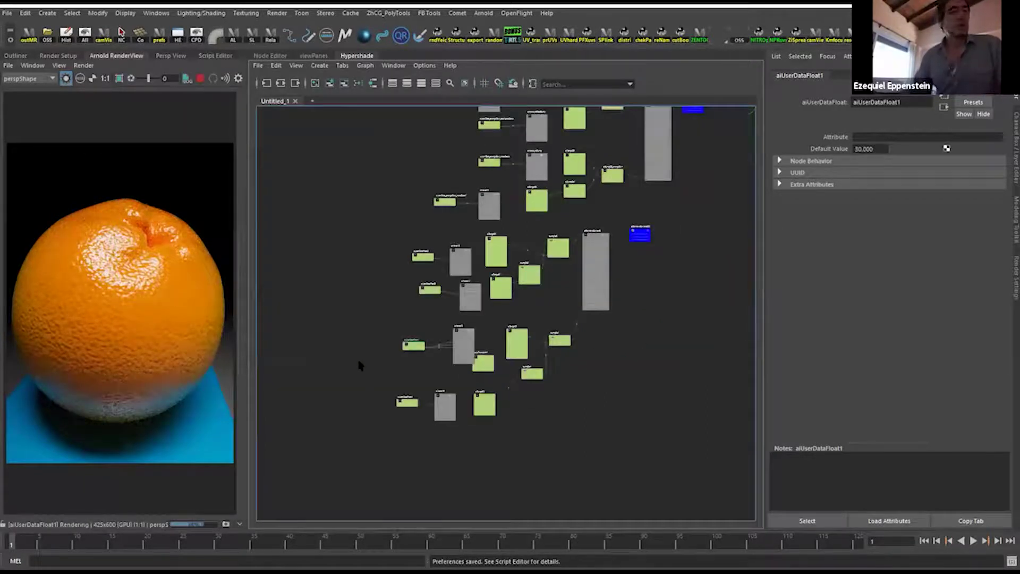
left_click(7, 13)
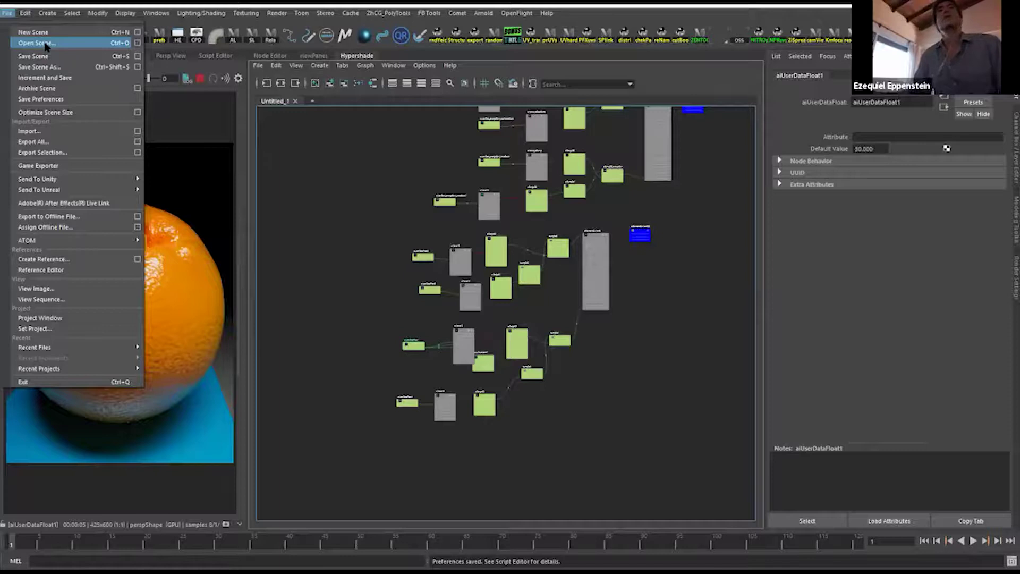
left_click(46, 43)
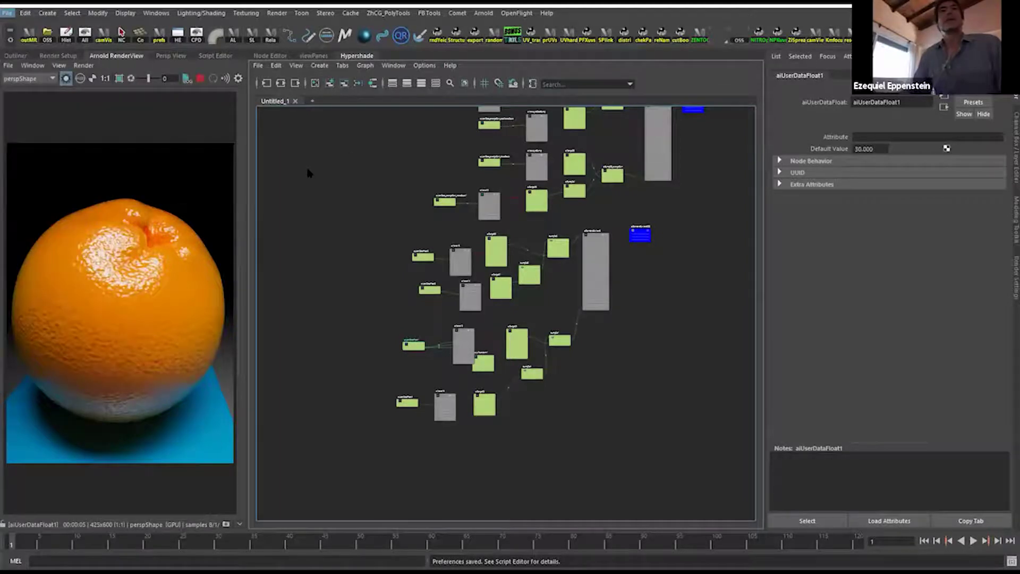
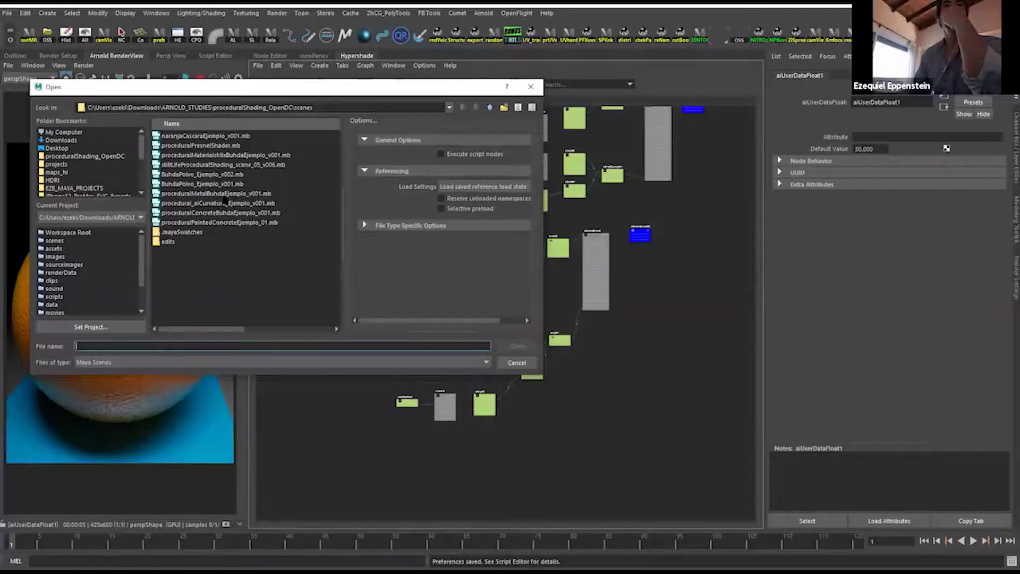
left_click(226, 192)
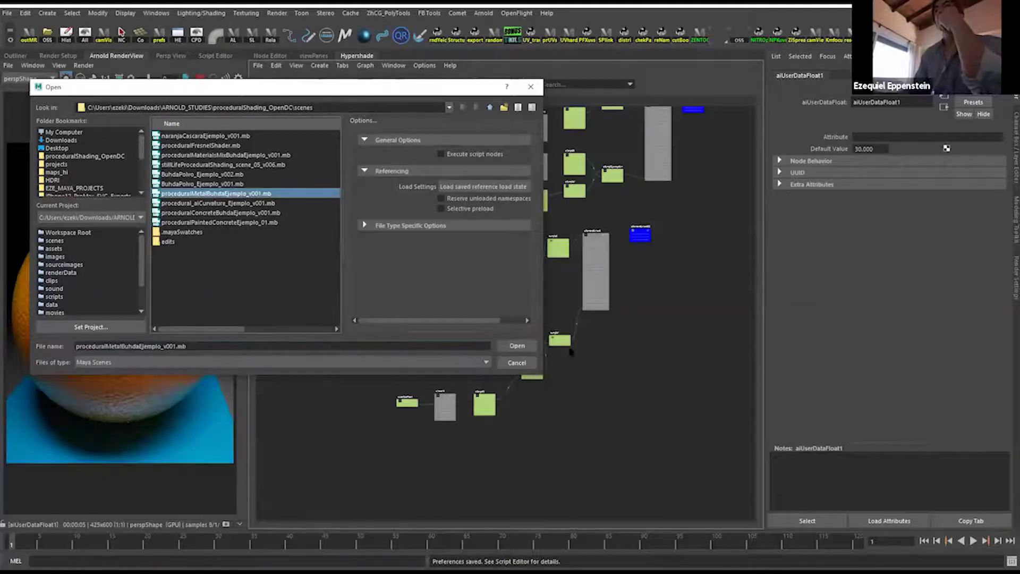
left_click(524, 351)
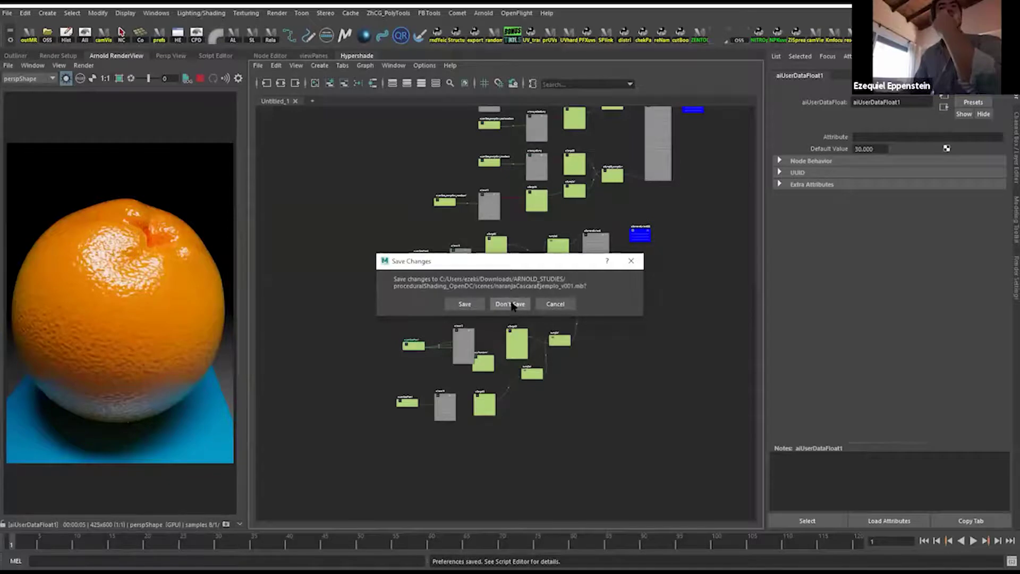
left_click(509, 303)
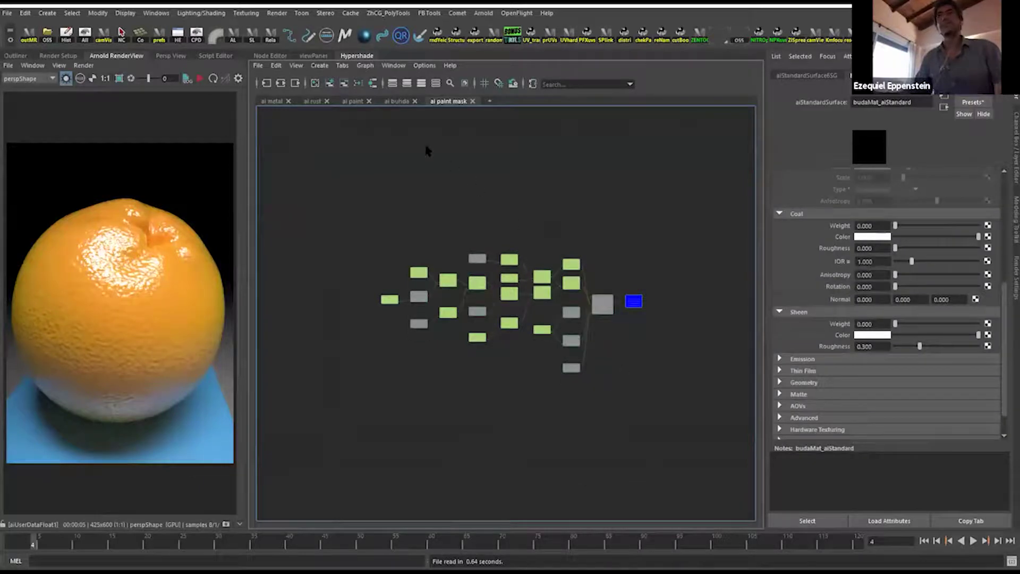
In the ai paint mask graph, expand budaMat_aiStandard to show all its attributes and move it upward.
left_click(358, 83)
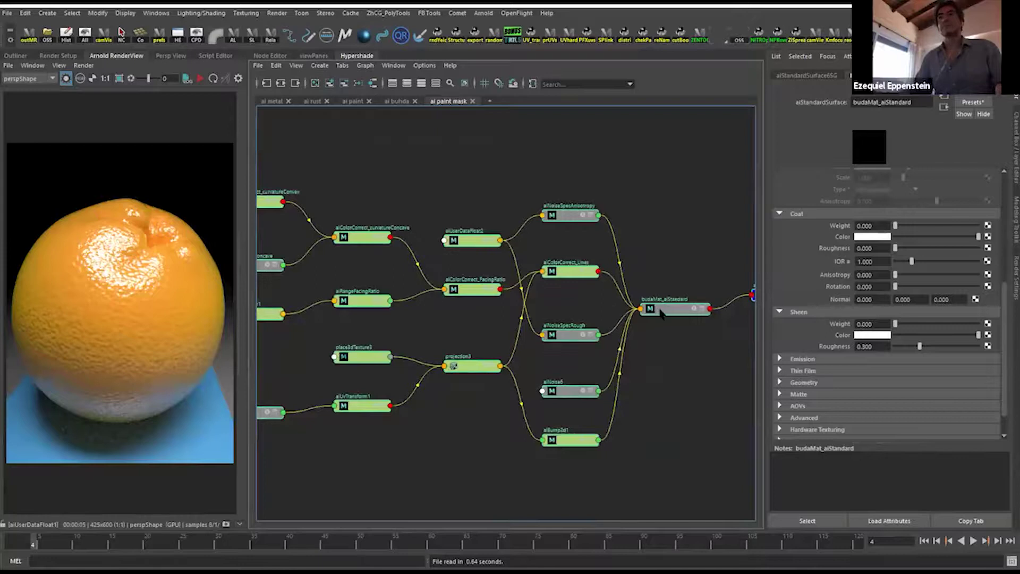
right_click_drag(661, 313, 663, 454)
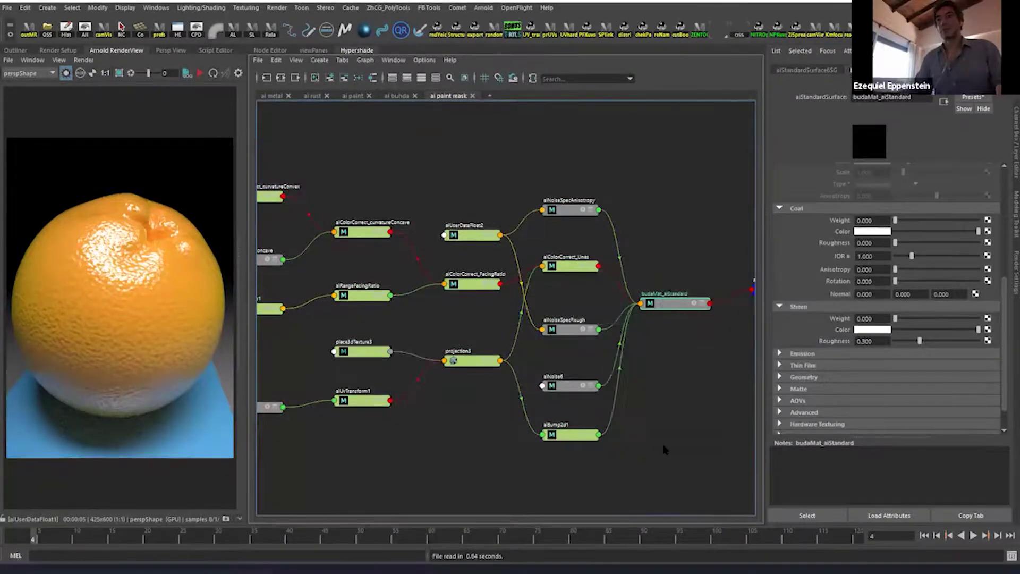
right_click(664, 450)
right_click_drag(657, 317, 660, 449)
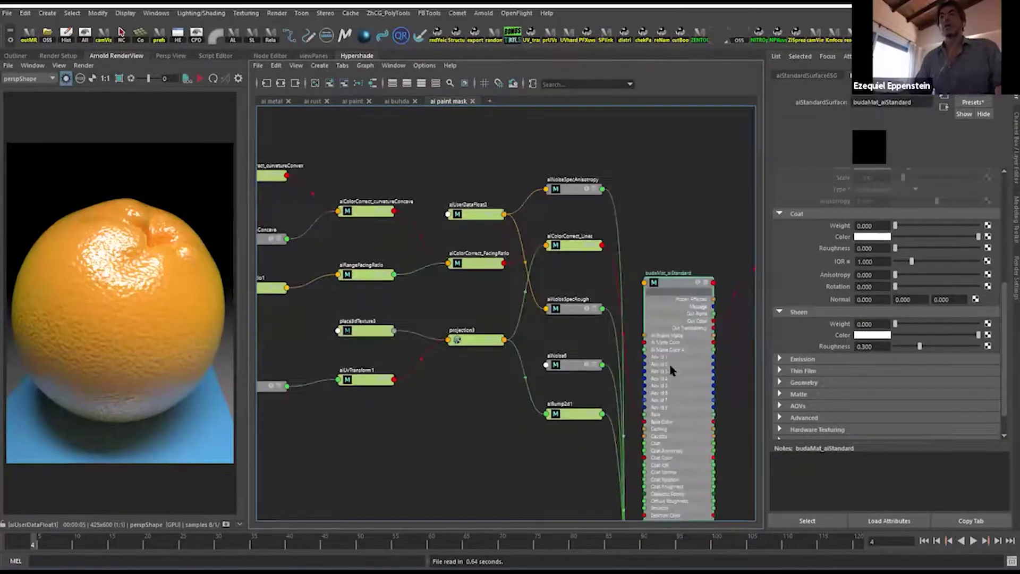
left_click_drag(676, 249, 685, 196)
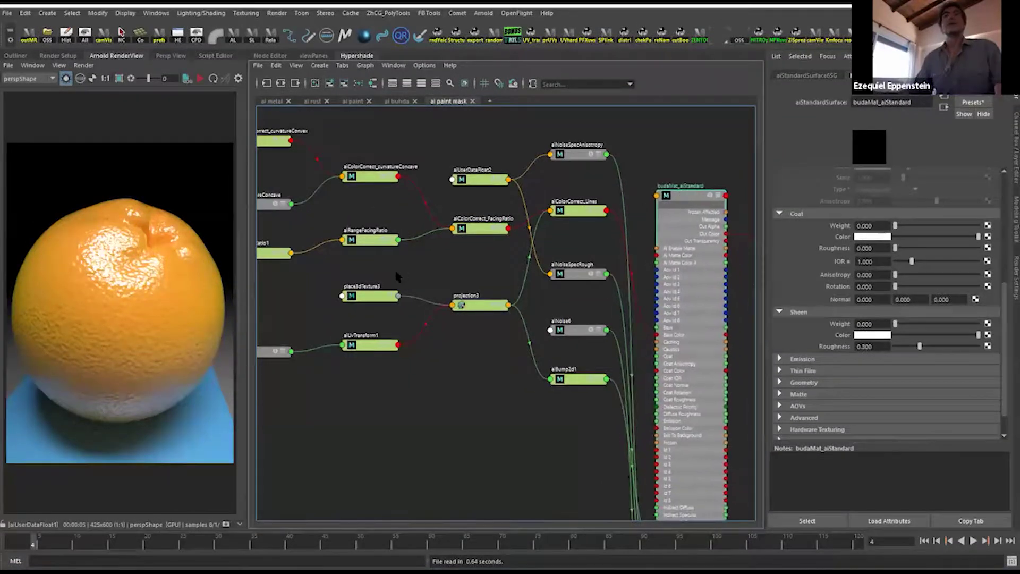
scroll(472, 298, "down", 1)
scroll(472, 297, "down", 1)
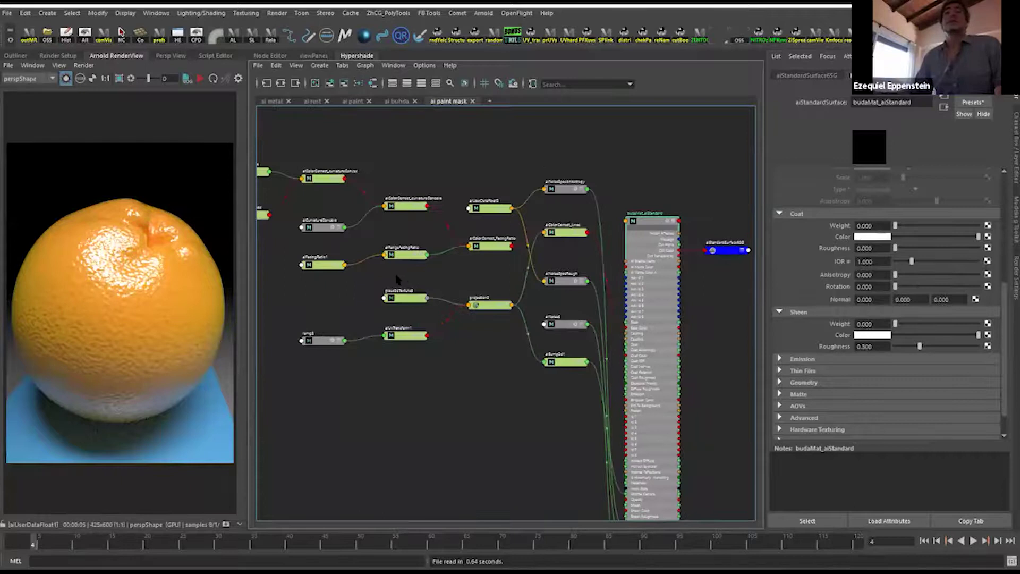
middle_click_drag(508, 274, 457, 289, "alt")
Update the full scene in the Arnold RenderView and refresh the render to show the Buddha.
left_click(83, 65)
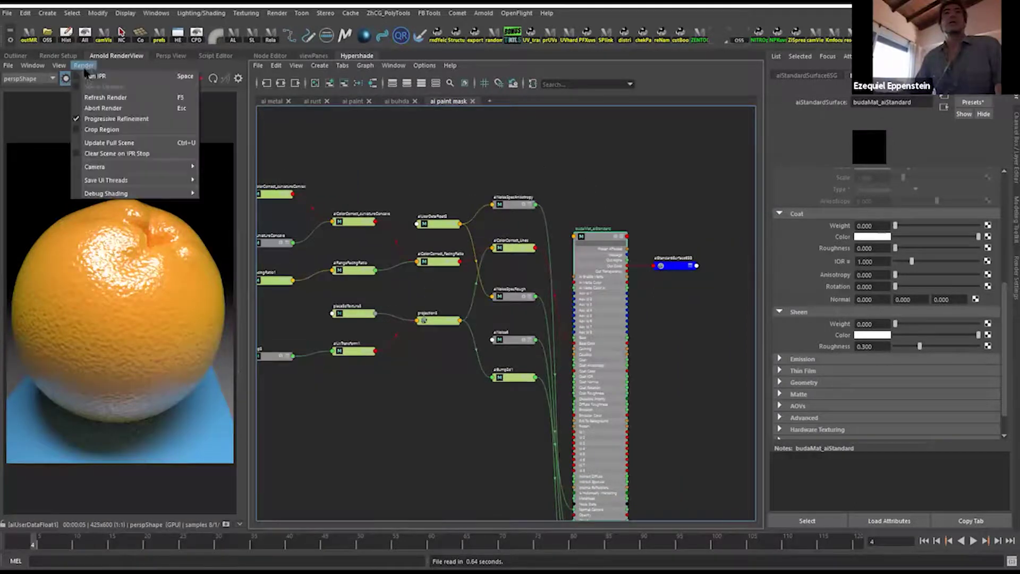
left_click(63, 78)
left_click(83, 65)
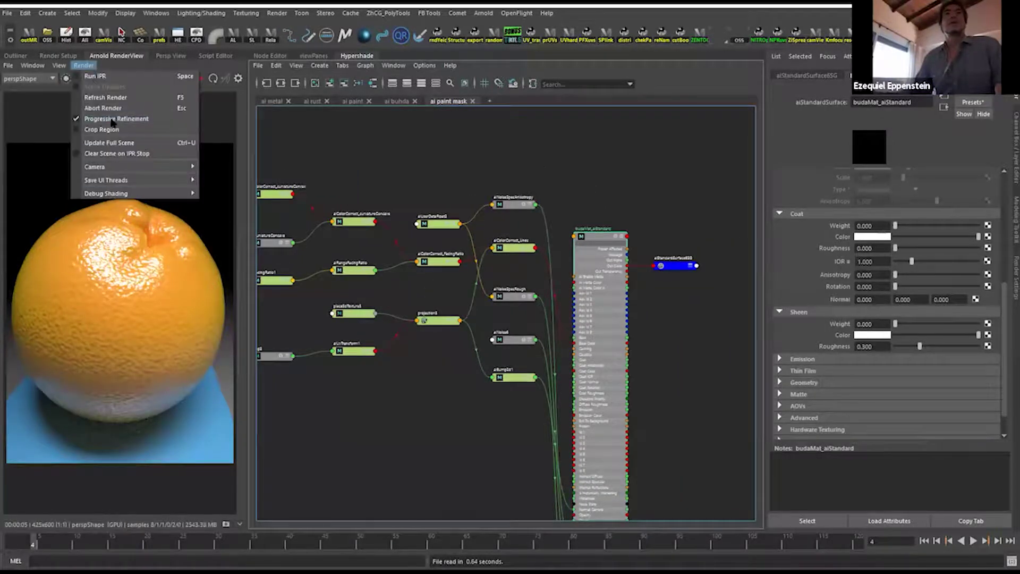
left_click(120, 143)
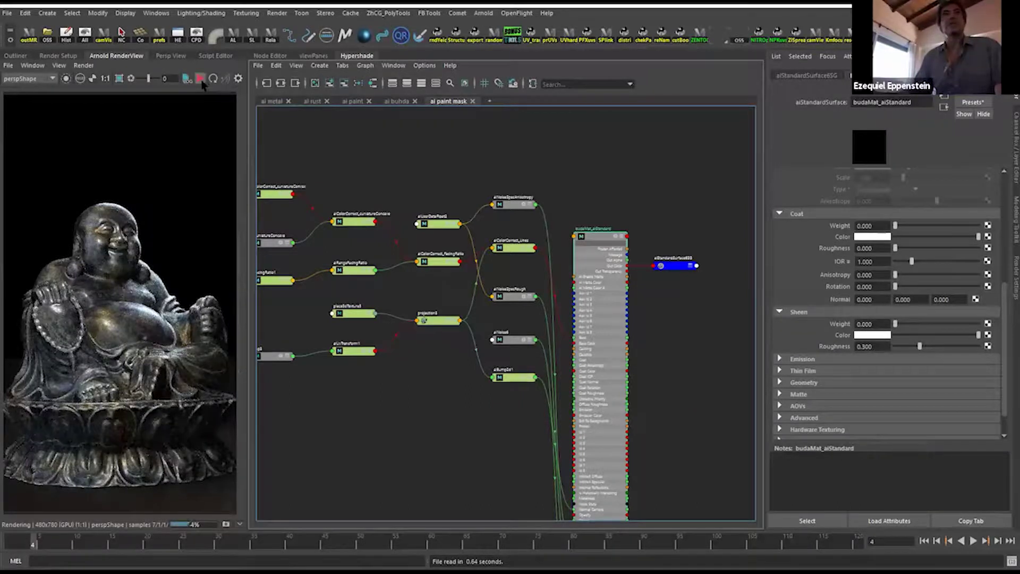
left_click(213, 79)
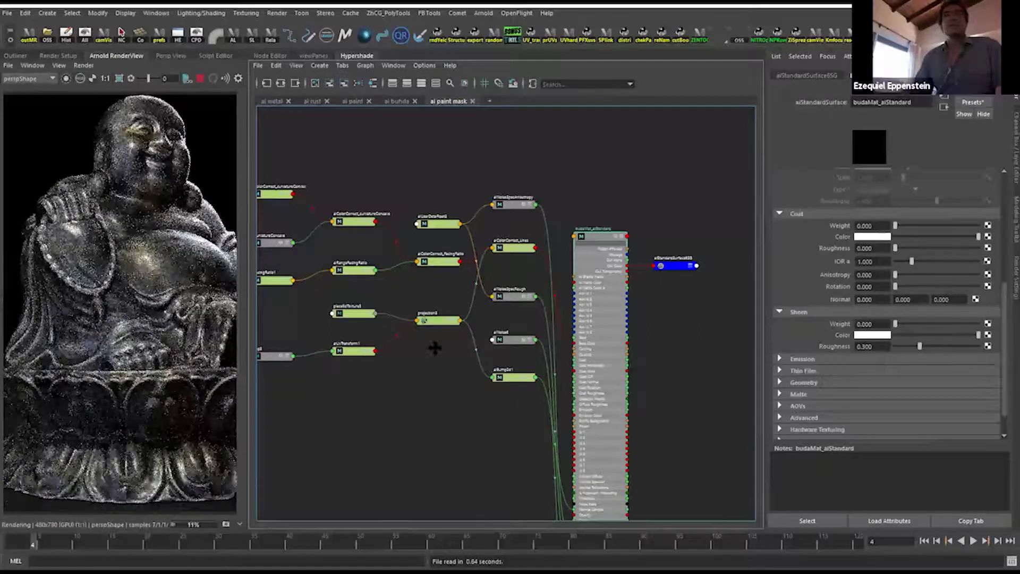
Select all the nodes upstream of budaMat_aiStandard and expand them to show their connected attributes.
scroll(433, 346, "down", 4)
left_click_drag(278, 232, 585, 413)
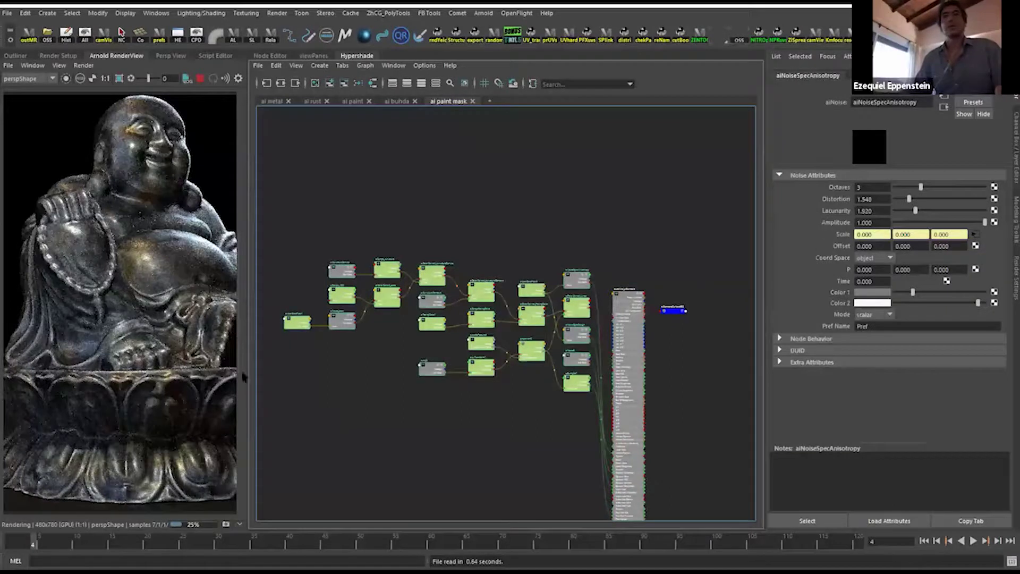
key("f")
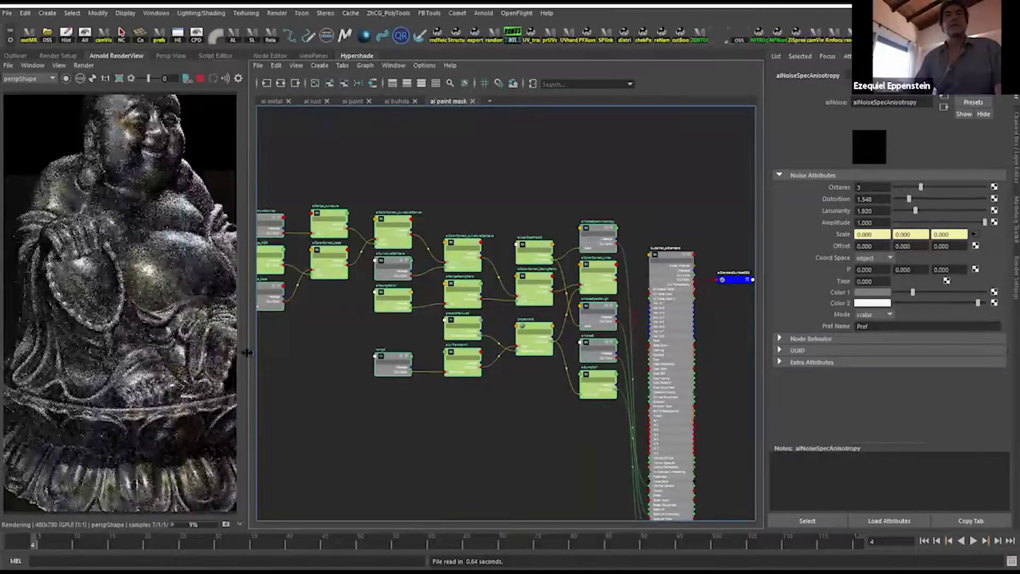
Widen the Arnold RenderView and examine the Buddha's belly and feet up close.
left_click_drag(247, 356, 278, 360)
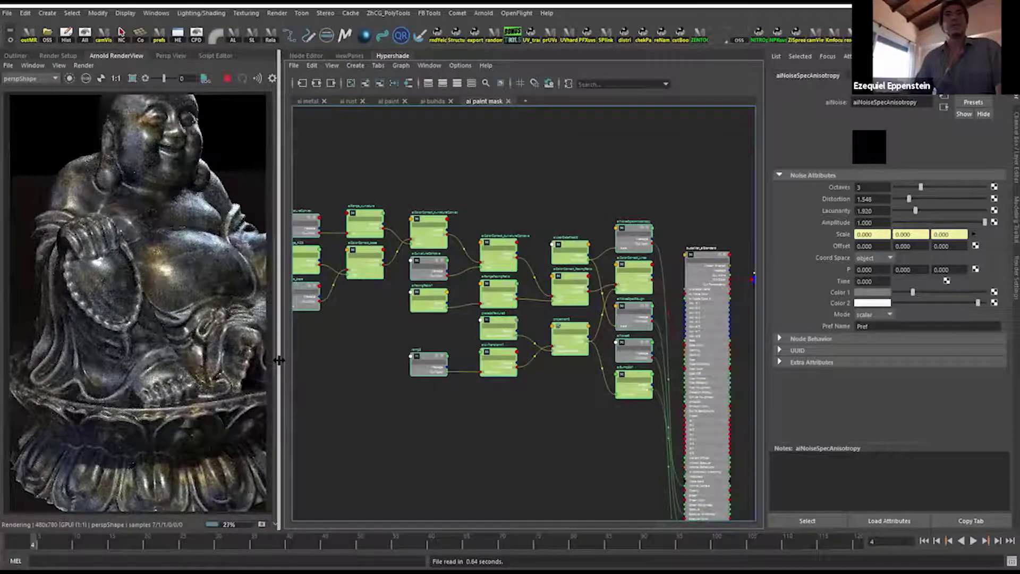
mouse_move(160, 340)
right_mouse_down("alt")
mouse_move(212, 345)
mouse_move(183, 340)
mouse_move(180, 358)
mouse_move(166, 356)
right_mouse_up("alt")
mouse_move(171, 354)
left_mouse_down("alt")
mouse_move(211, 375)
mouse_move(159, 353)
left_mouse_up("alt")
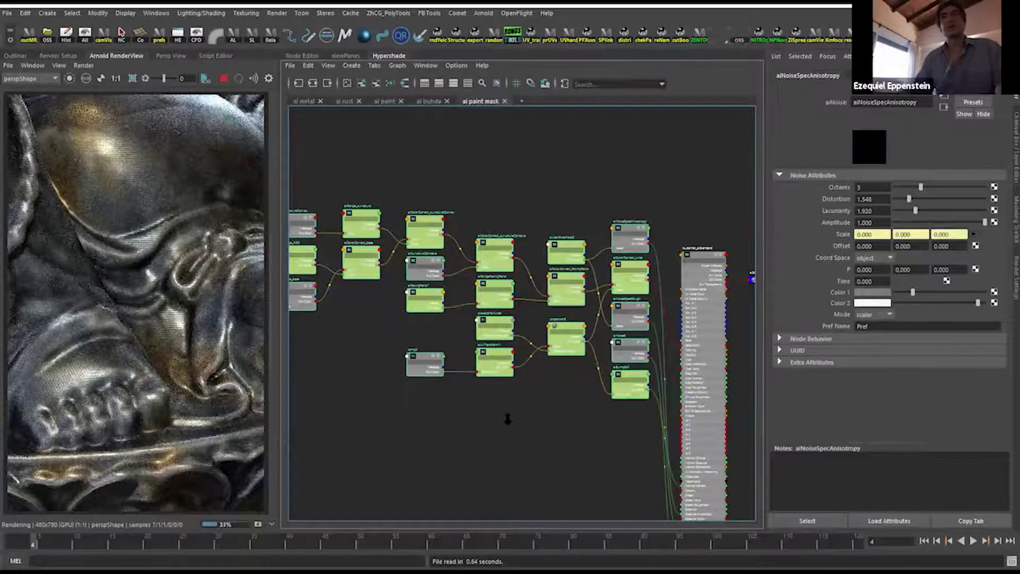
scroll(563, 428, "down", 2)
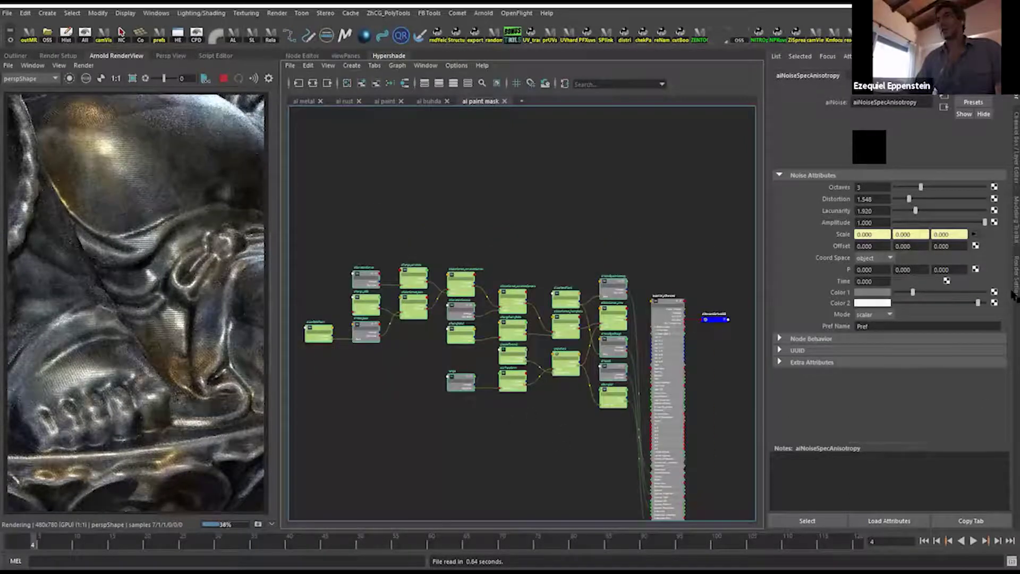
Check the Arnold sampling settings and the System render device in the Render Settings.
left_click(1012, 292)
left_click(858, 99)
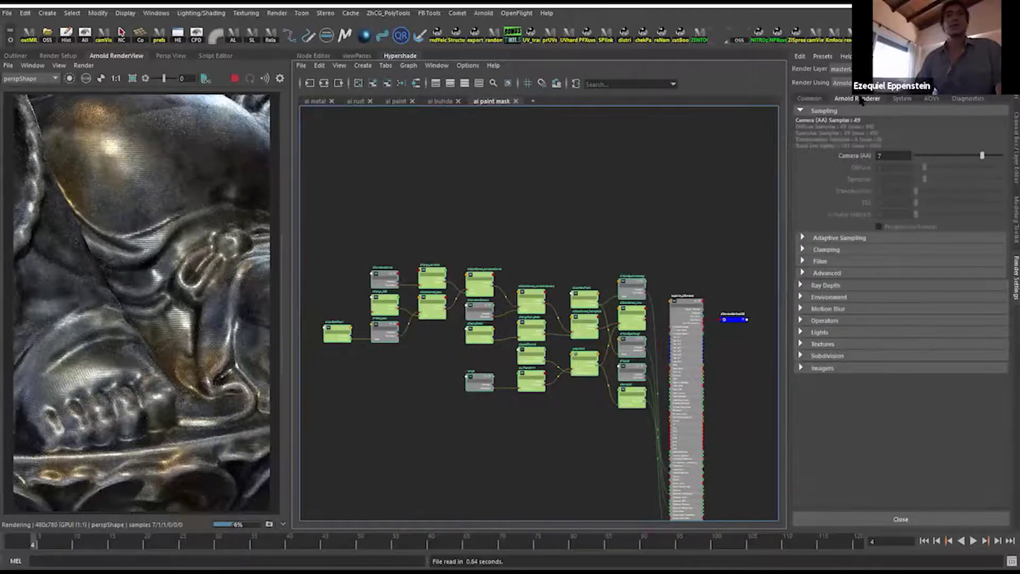
left_click(902, 98)
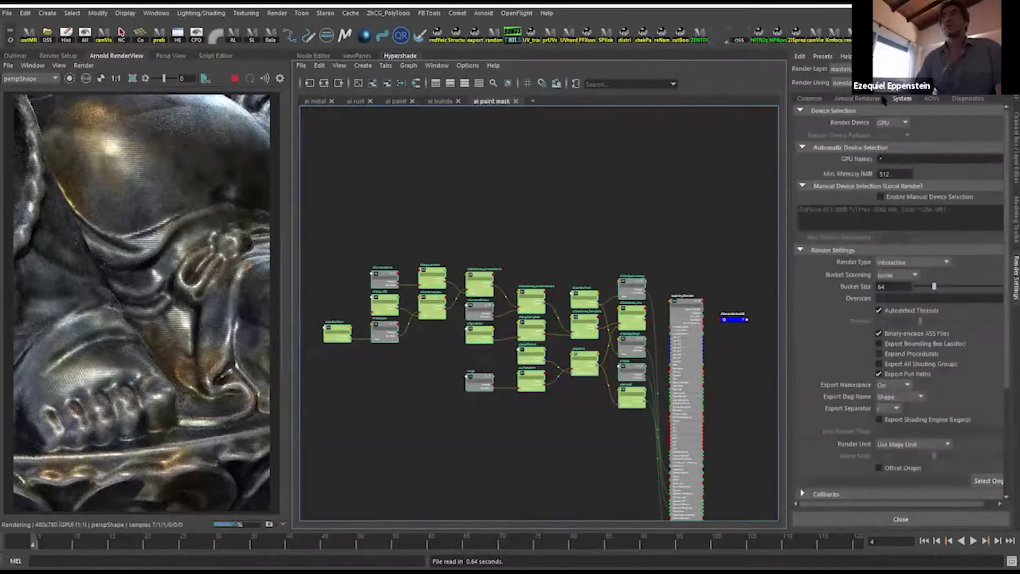
left_click(873, 100)
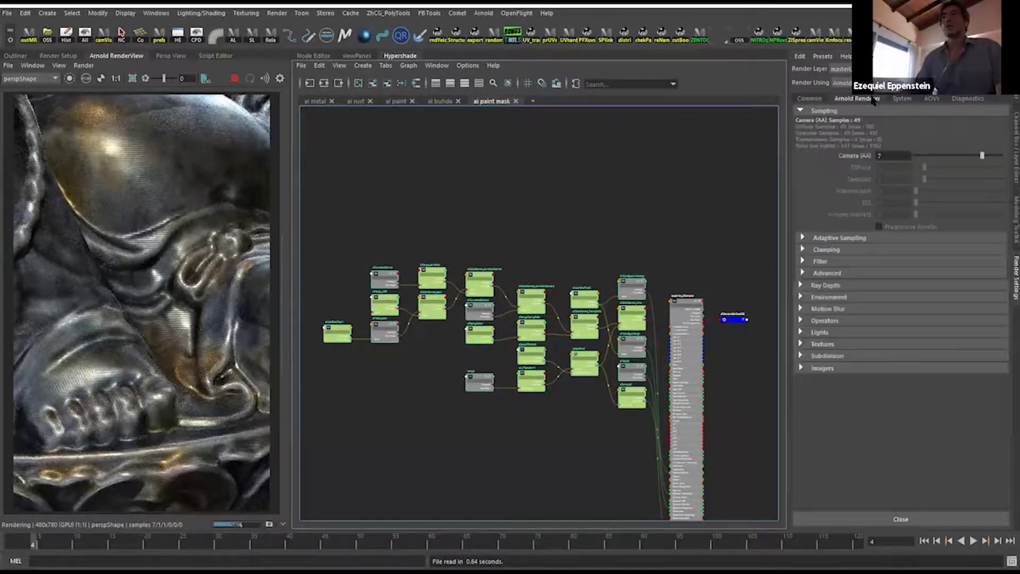
left_click(909, 101)
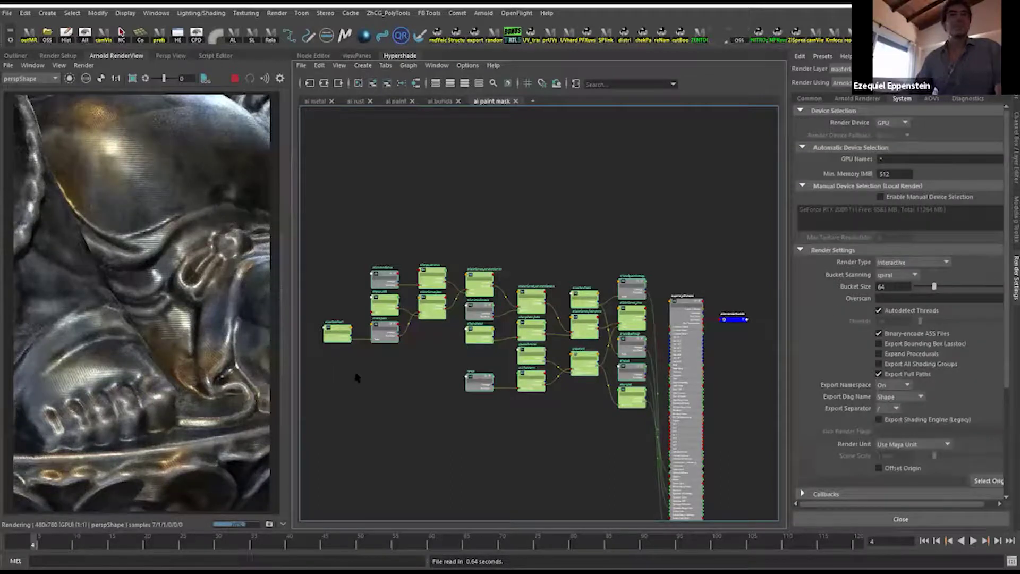
Move budaMat_aiStandard higher in the graph, beside the noise, color correct and bump nodes feeding it.
left_click_drag(344, 236, 620, 459)
middle_click_drag(666, 429, 607, 330, "alt")
right_click_drag(608, 331, 680, 465, "alt")
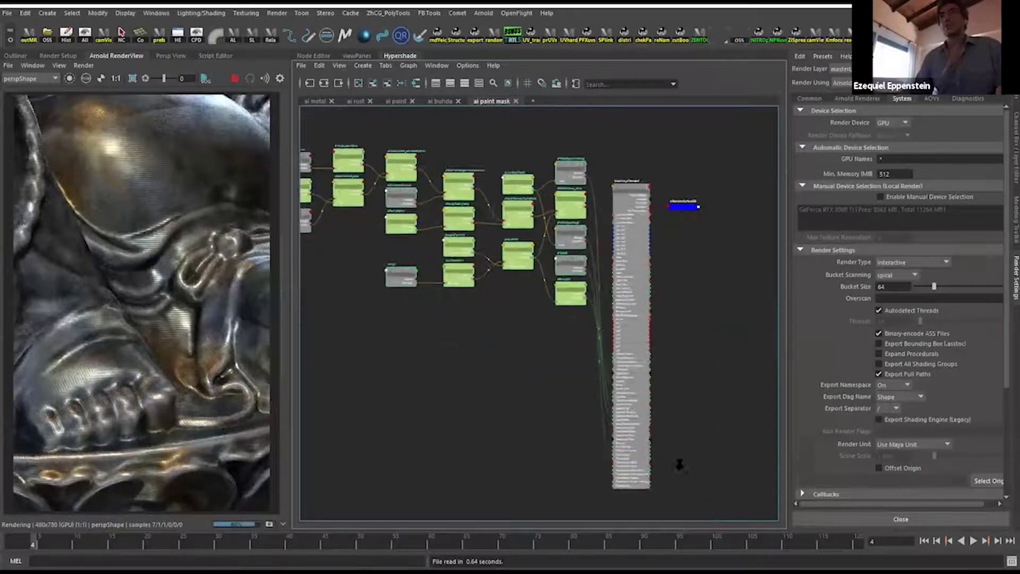
scroll(631, 351, "up", 6)
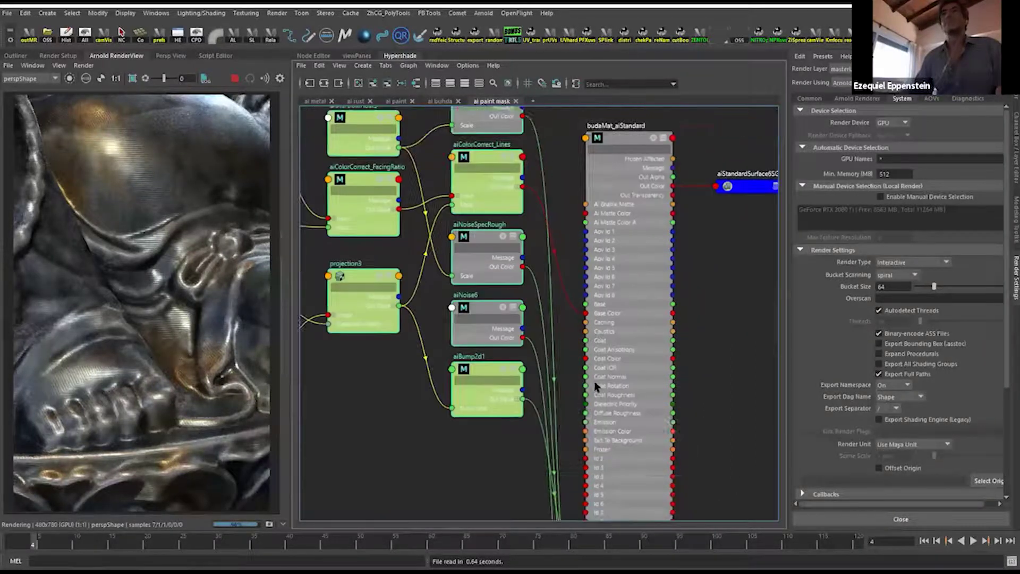
scroll(616, 222, "down", 3)
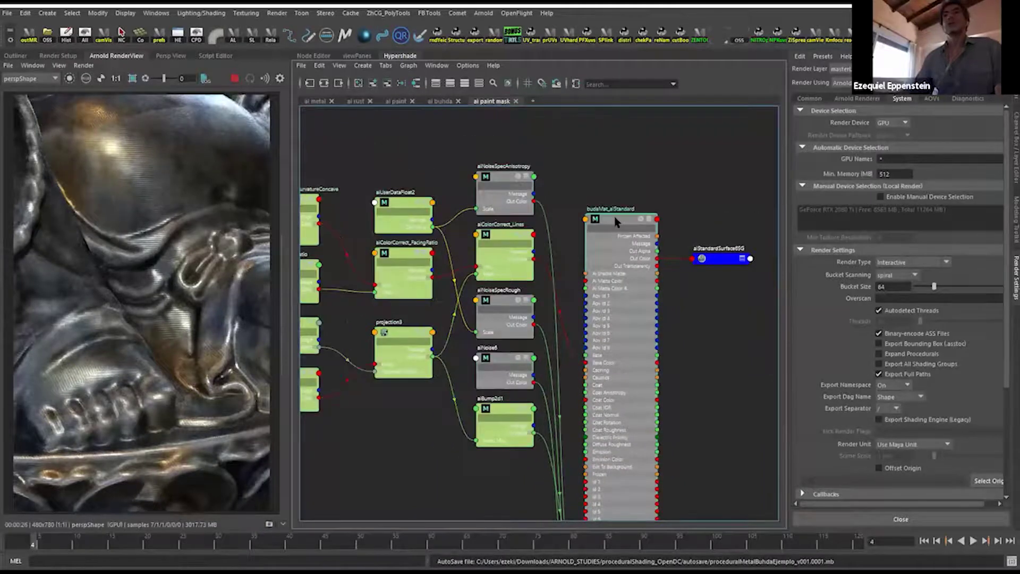
left_click_drag(616, 222, 618, 137)
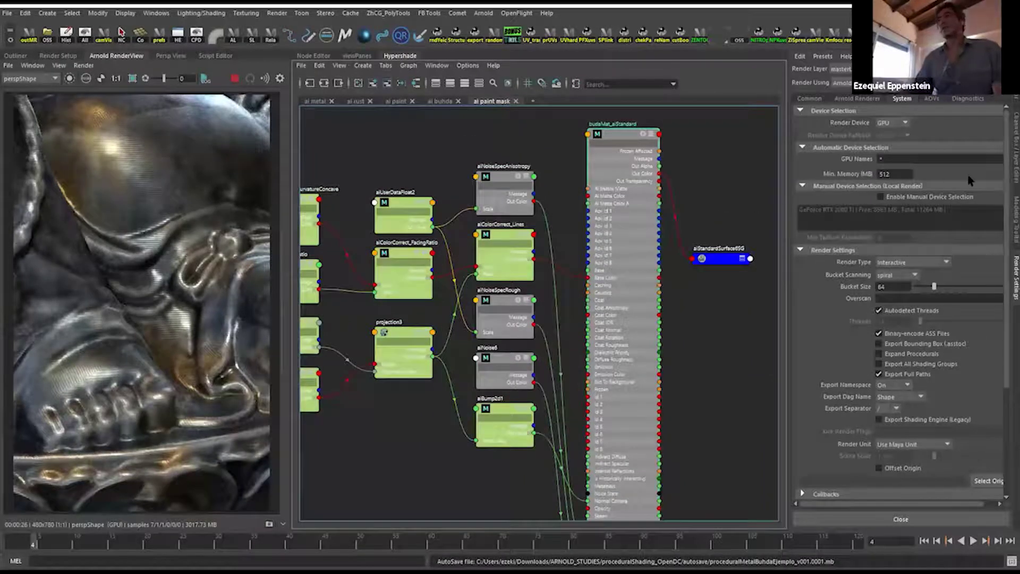
Inspect the attributes of aiColorCorrect_Lines and aiNoiseSpecRough and follow their connections through the network into budaMat_aiStandard.
key("ctrl+a")
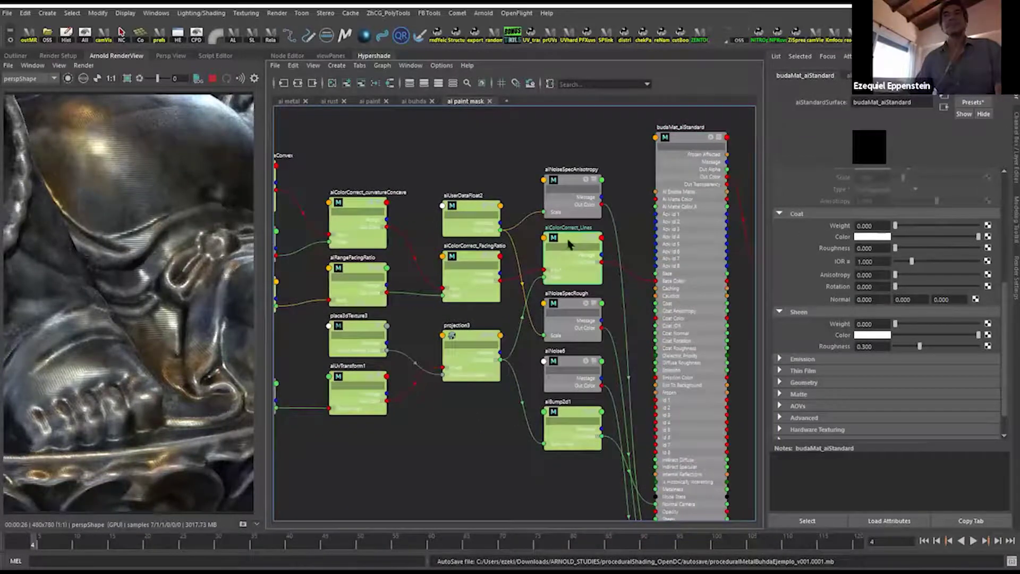
left_click(570, 243)
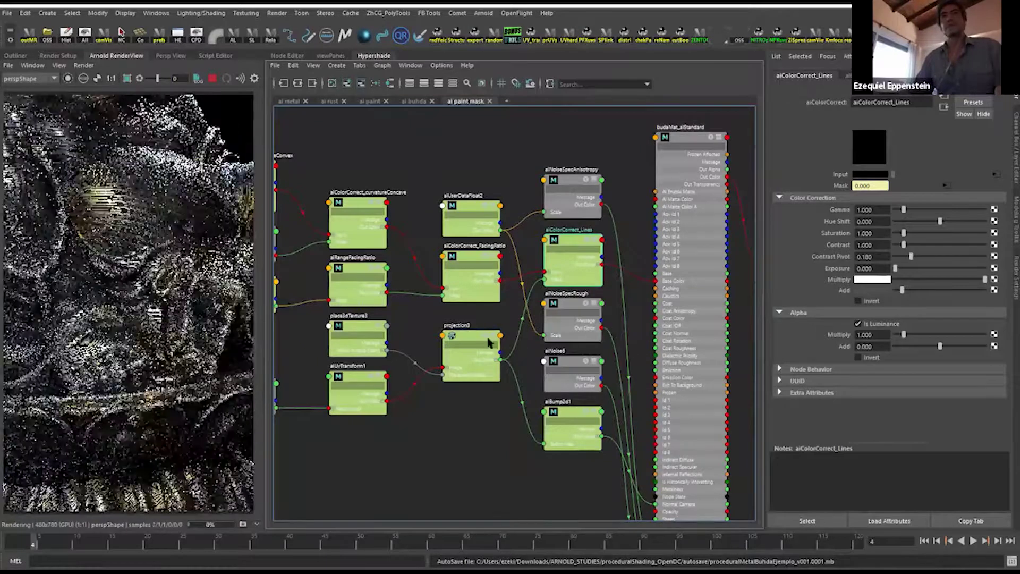
middle_click_drag(470, 332, 501, 316, "alt")
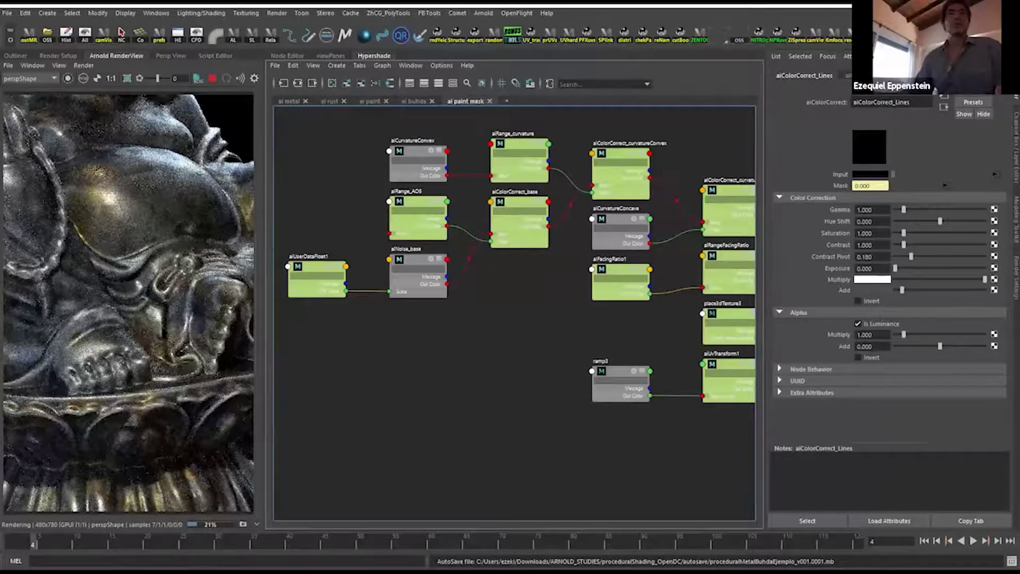
middle_click_drag(547, 359, 144, 379, "alt")
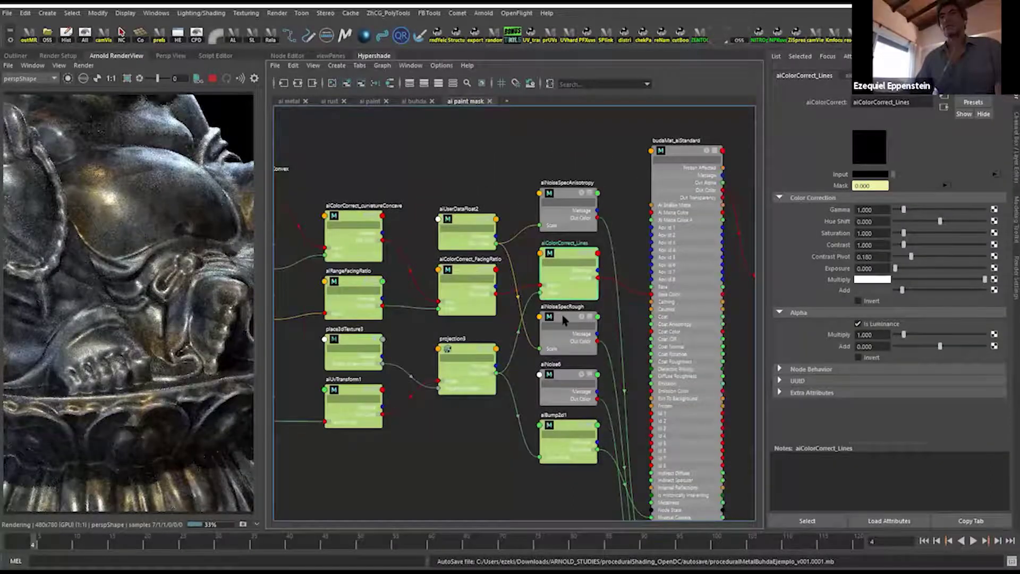
left_click_drag(564, 319, 566, 315)
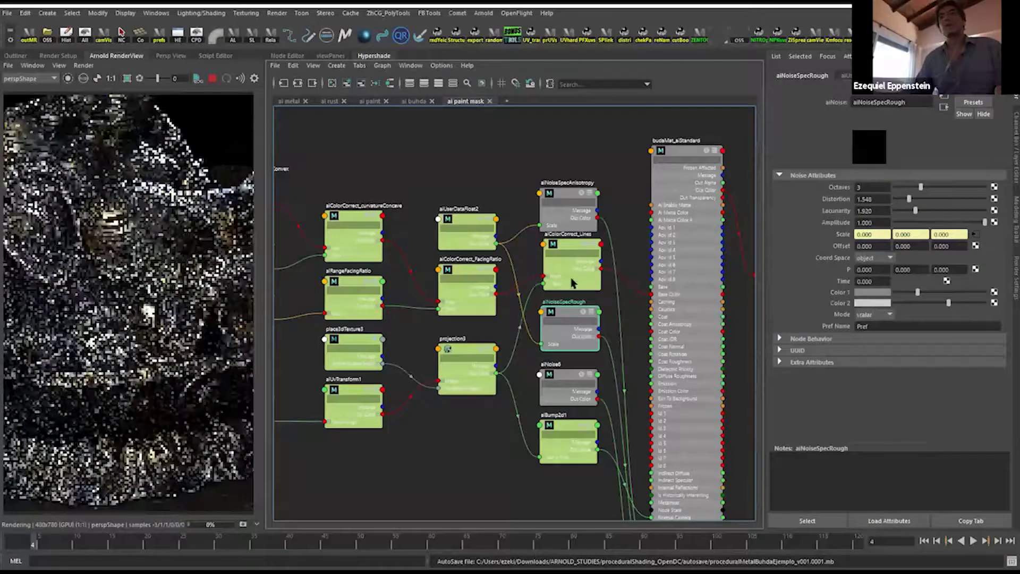
middle_click_drag(643, 384, 531, 191, "alt")
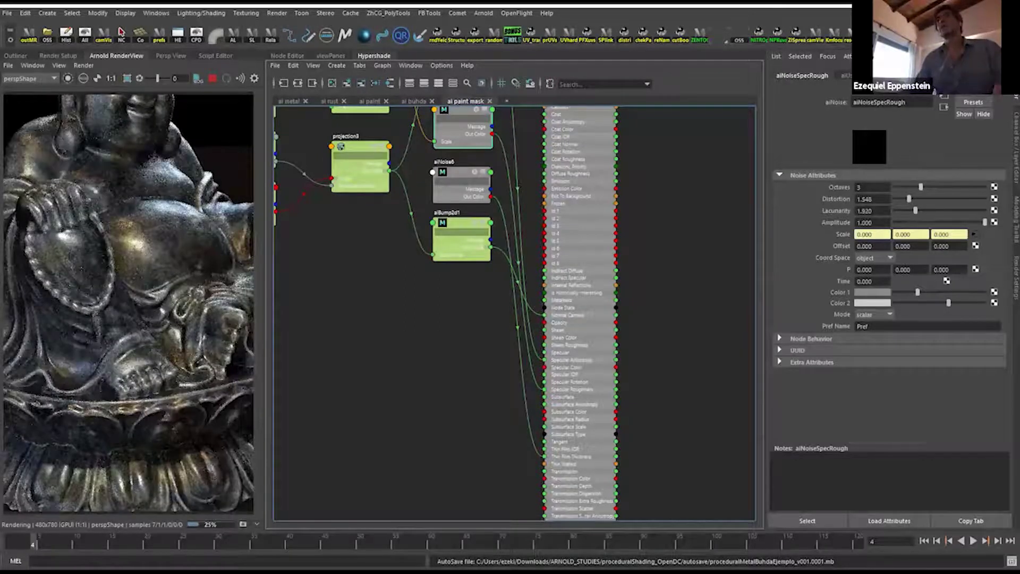
Review the Base and Specular attributes of budaMat_aiStandard and follow its Base Color input to aiColorCorrect_Lines.
left_click(588, 251)
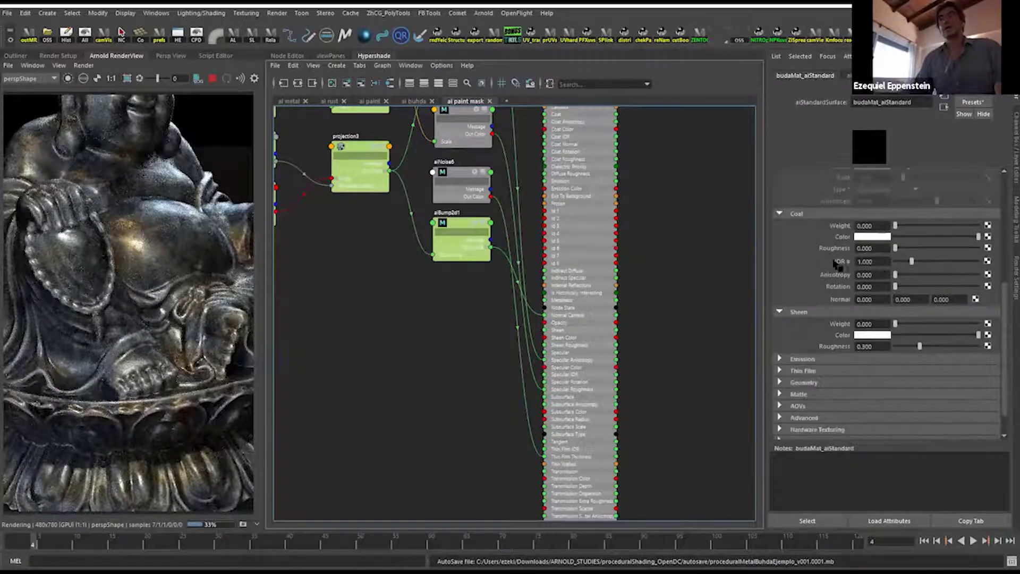
scroll(877, 239, "up", 3)
scroll(876, 239, "up", 2)
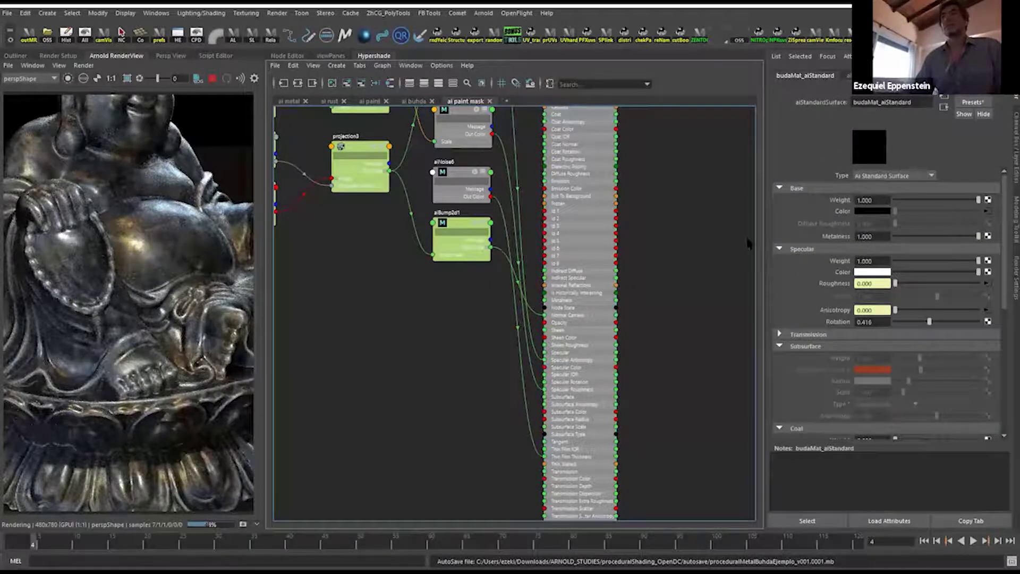
middle_click_drag(444, 299, 531, 474, "alt")
left_click(988, 211)
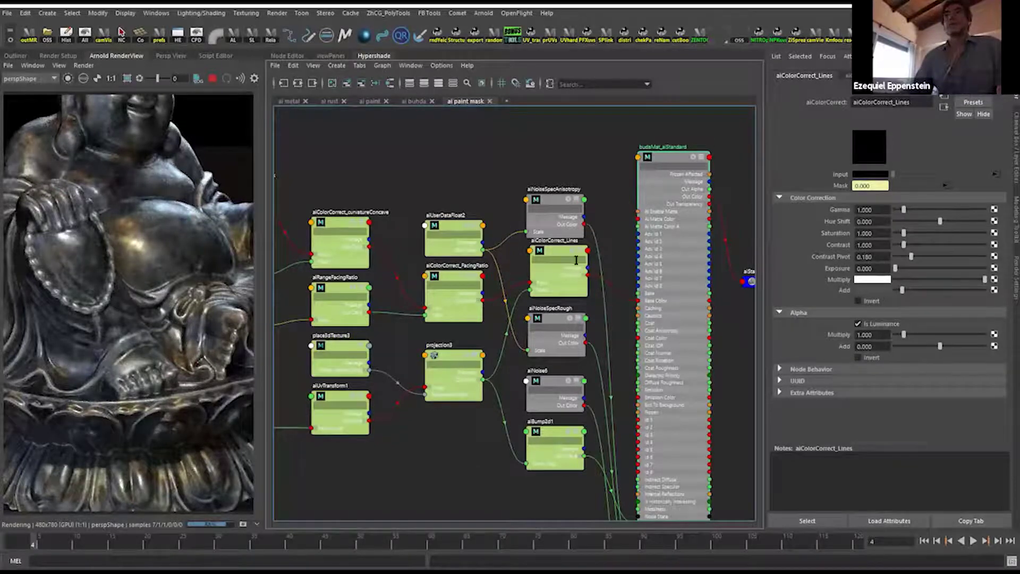
left_click_drag(551, 263, 547, 269)
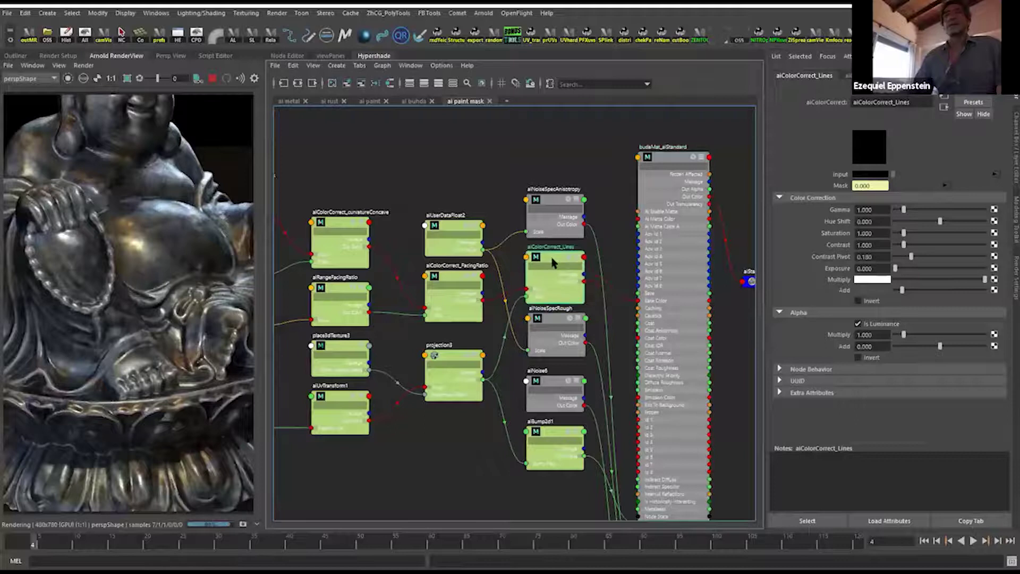
Isolate the selected shader in the Arnold RenderView to render only the aiColorCorrect_Lines output on the Buddha.
left_click(68, 78)
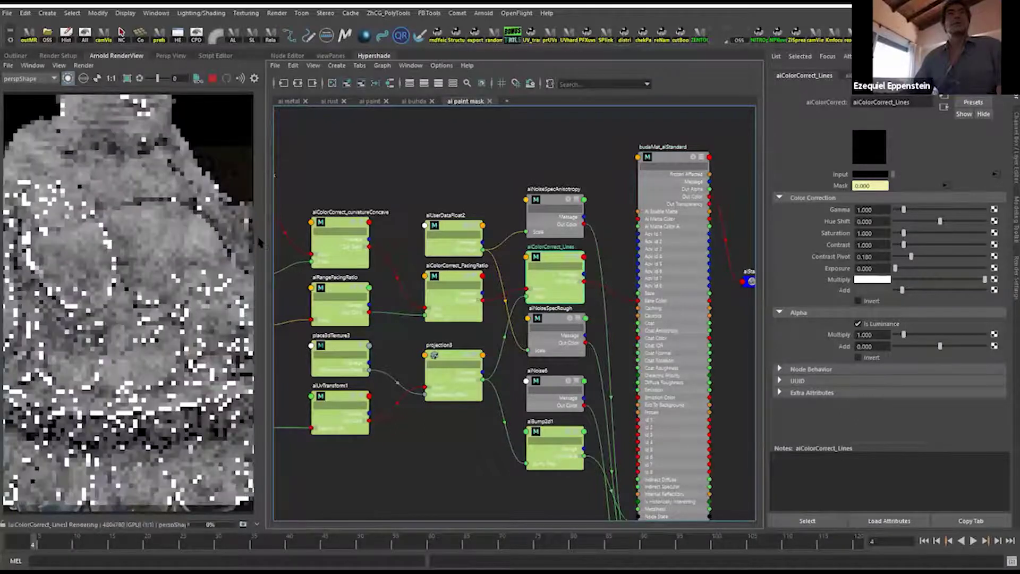
left_click_drag(552, 260, 556, 265)
middle_click_drag(508, 300, 566, 287, "alt")
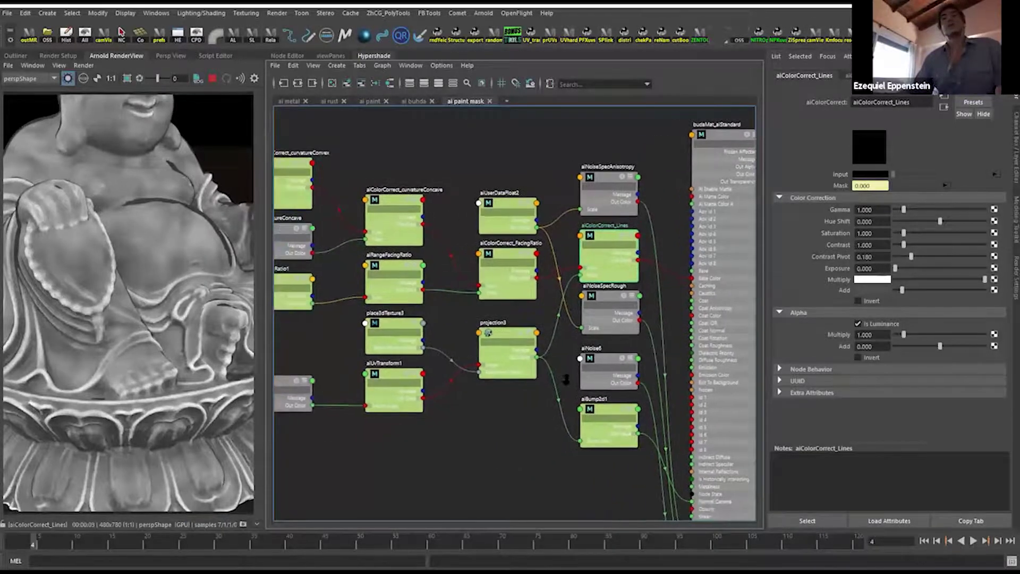
scroll(566, 298, "up", 4)
scroll(579, 333, "down", 2)
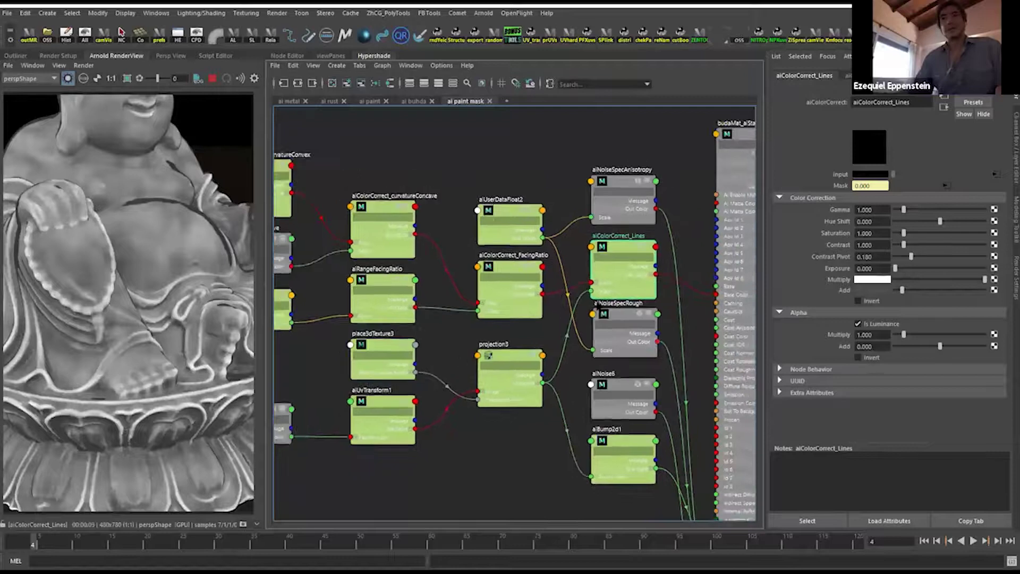
scroll(494, 321, "down", 3)
scroll(356, 231, "down", 2)
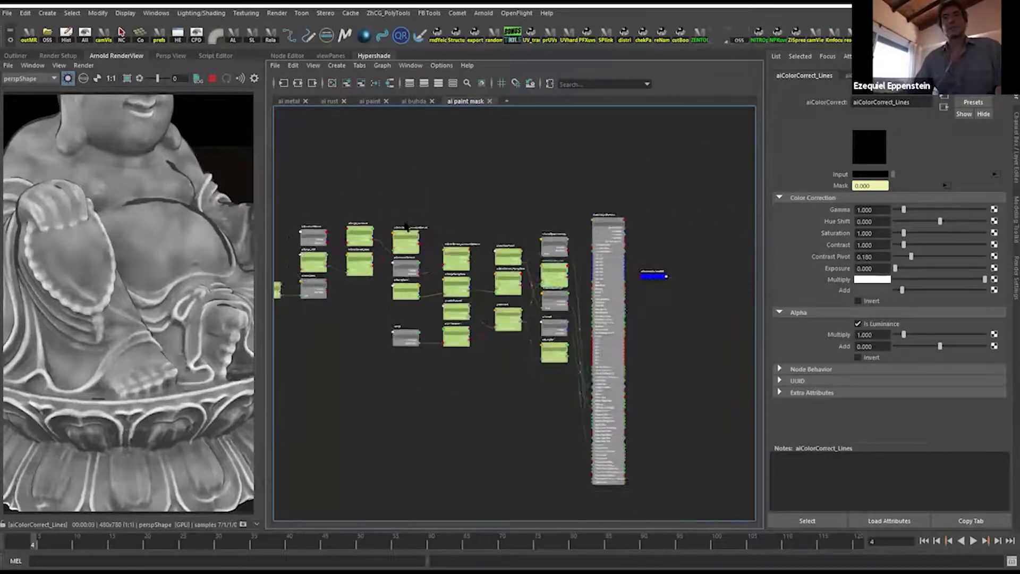
Expand the selected network nodes to show all their attributes and rearrange the shader graph.
left_click_drag(375, 187, 649, 405)
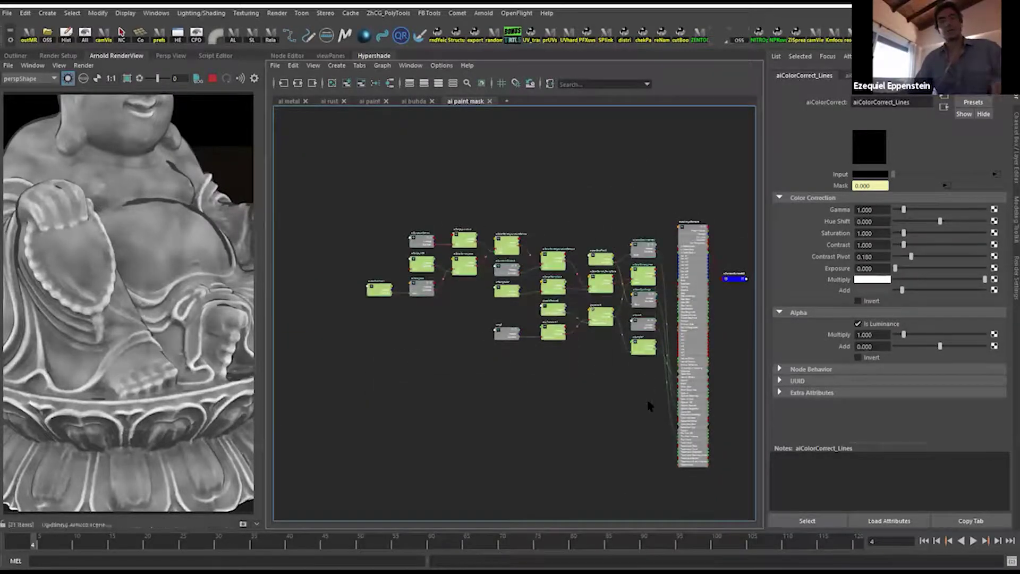
key("3")
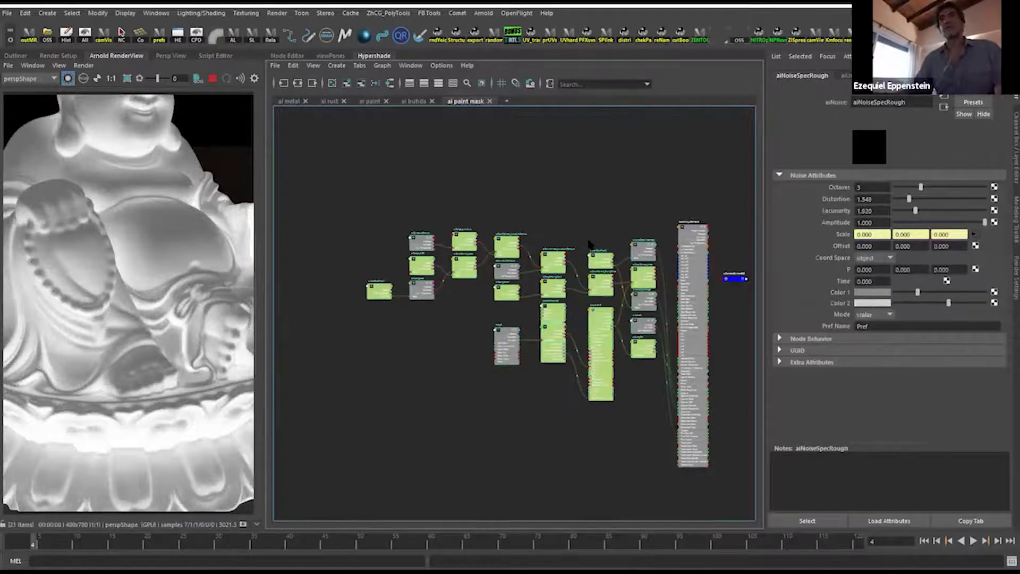
left_click(376, 83)
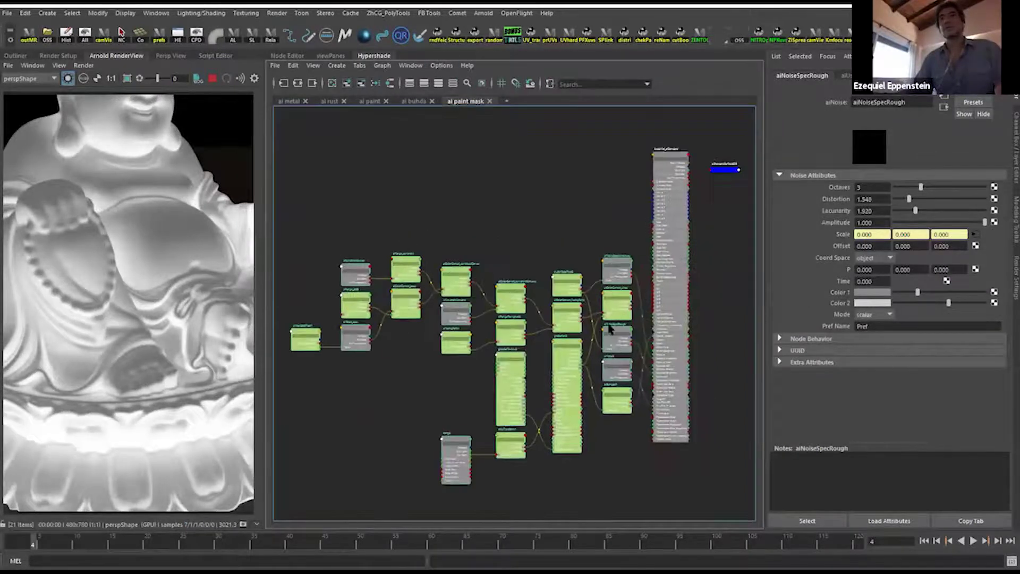
scroll(585, 266, "up", 4)
middle_click_drag(637, 347, 562, 282, "alt")
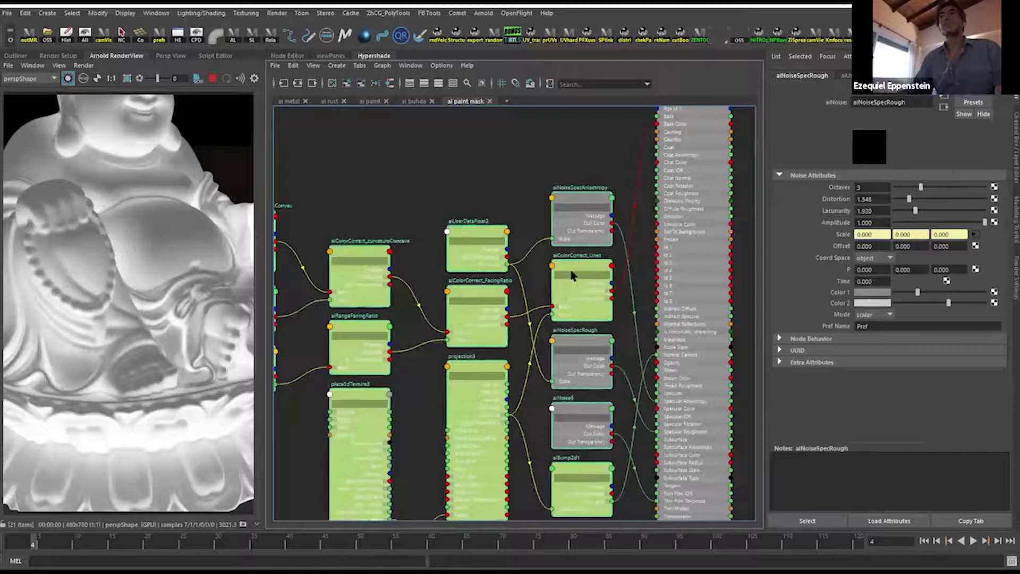
scroll(571, 276, "down", 2)
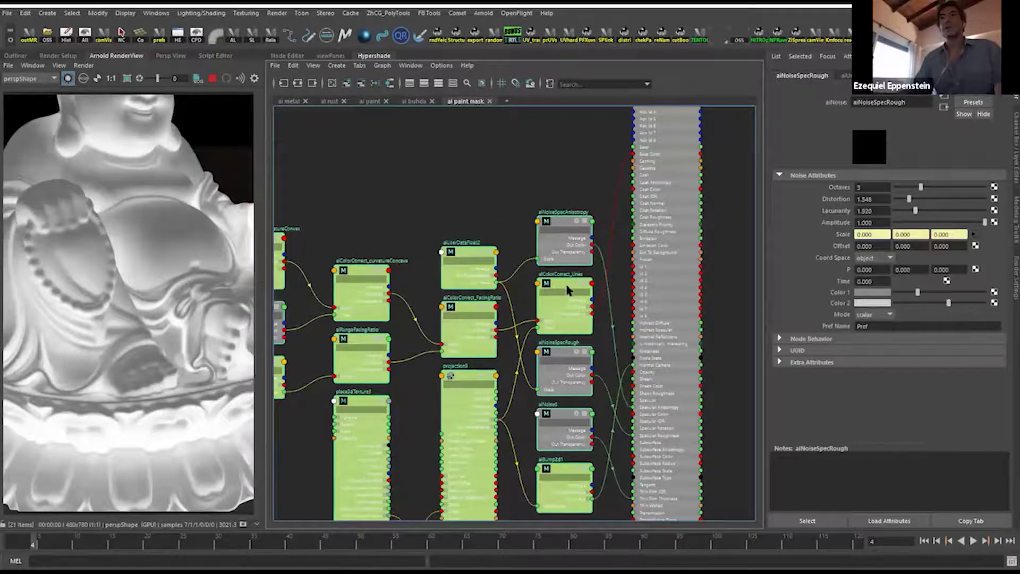
Examine the isolated aiColorCorrect_Lines result on the Buddha's body, hand and feet.
left_click(568, 287)
mouse_move(155, 289)
left_mouse_down("alt")
mouse_move(123, 296)
mouse_move(158, 290)
left_mouse_up("alt")
scroll(157, 289, "down", 4)
middle_click_drag(140, 334, 177, 321, "alt")
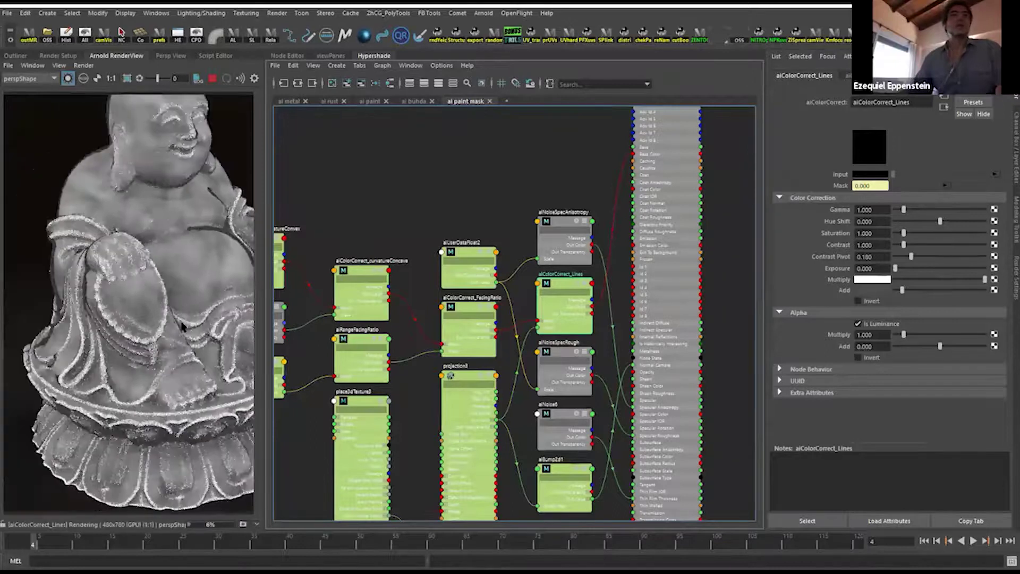
scroll(117, 260, "up", 4)
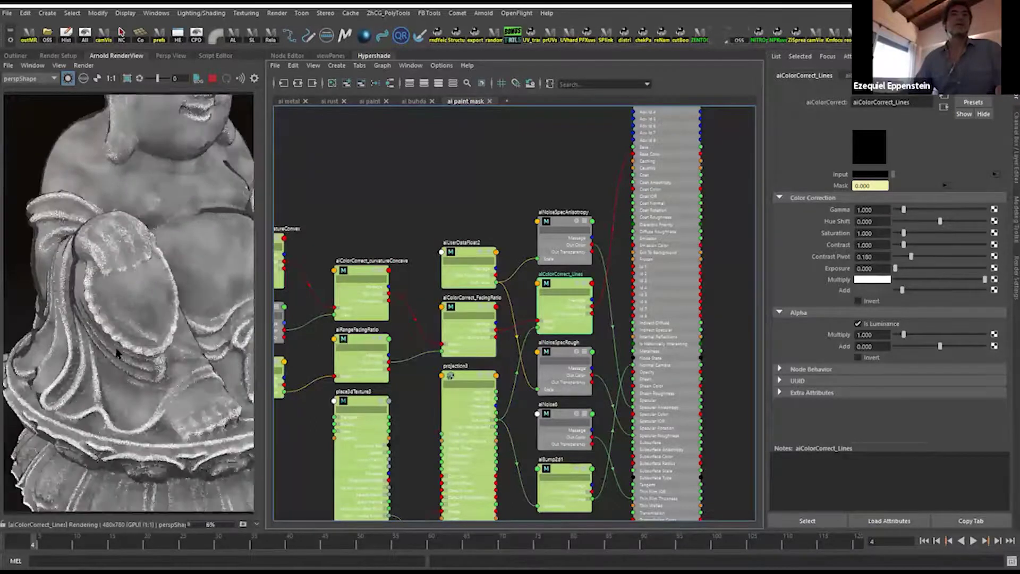
scroll(117, 353, "up", 2)
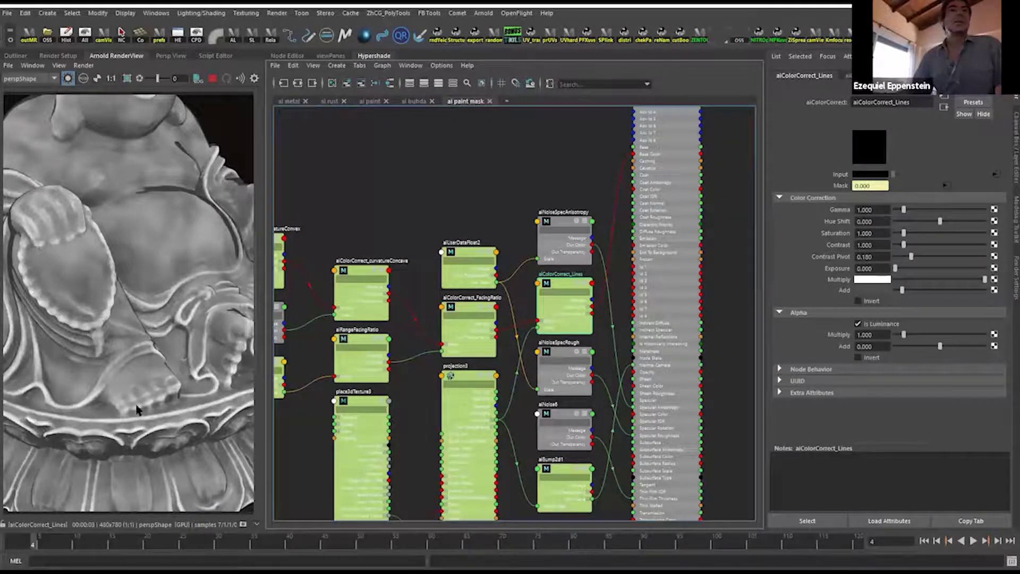
middle_click_drag(91, 299, 127, 311, "alt")
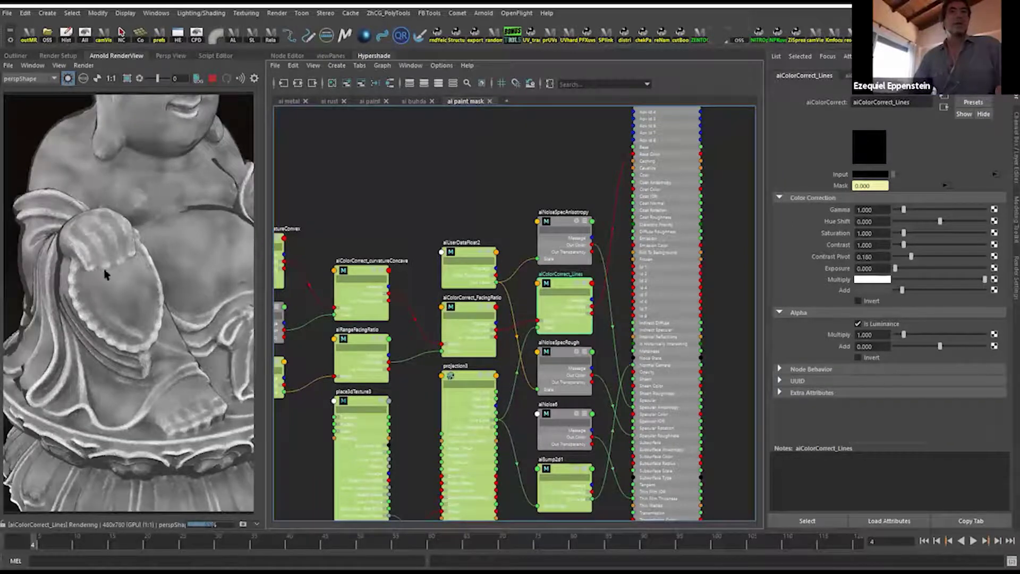
Isolate aiColorCorrect_FacingRatio and examine its render from several angles in a slightly wider RenderView.
middle_click_drag(395, 382, 462, 370, "alt")
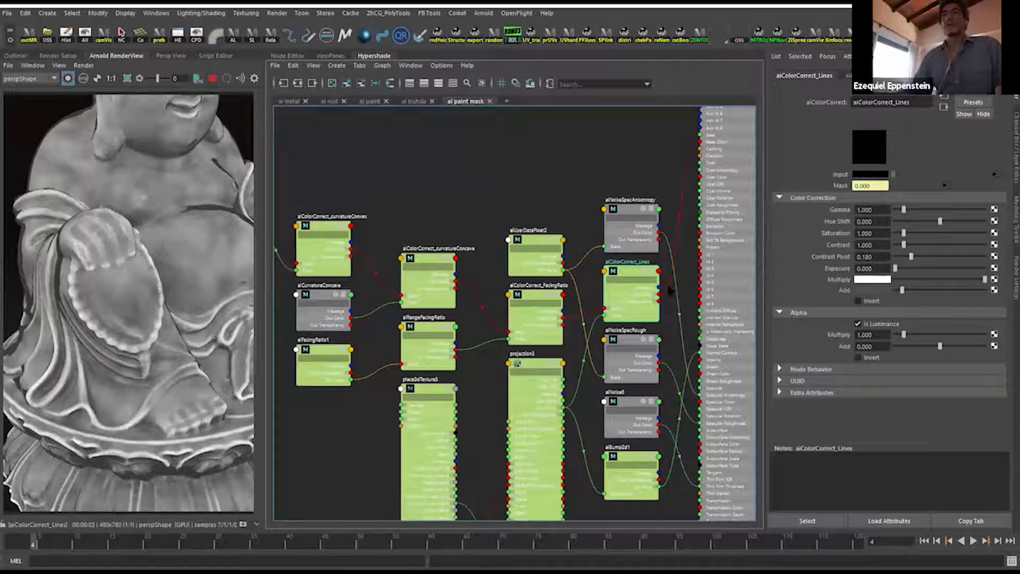
scroll(606, 272, "up", 3)
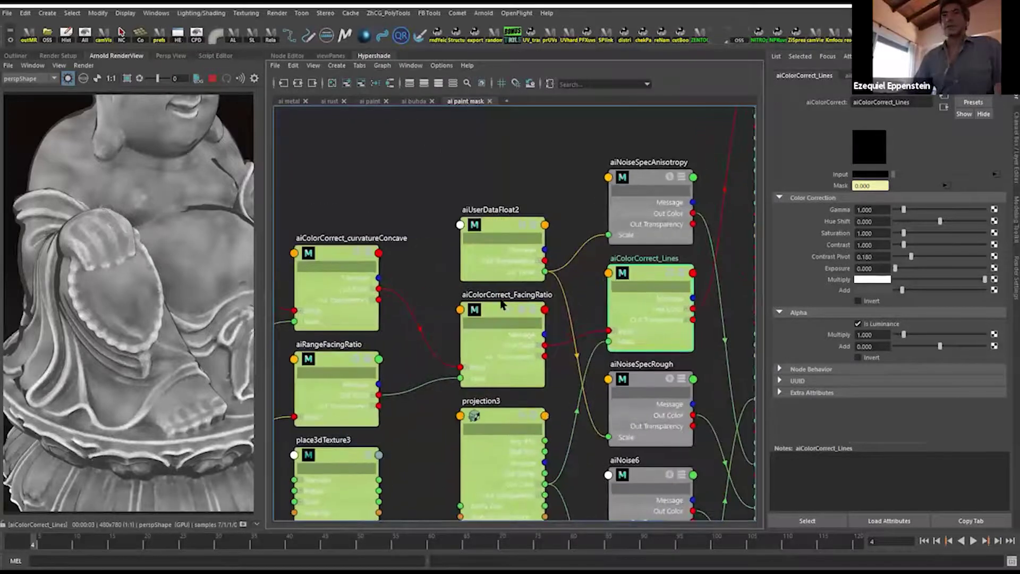
left_click(529, 312)
left_click_drag(529, 311, 503, 320)
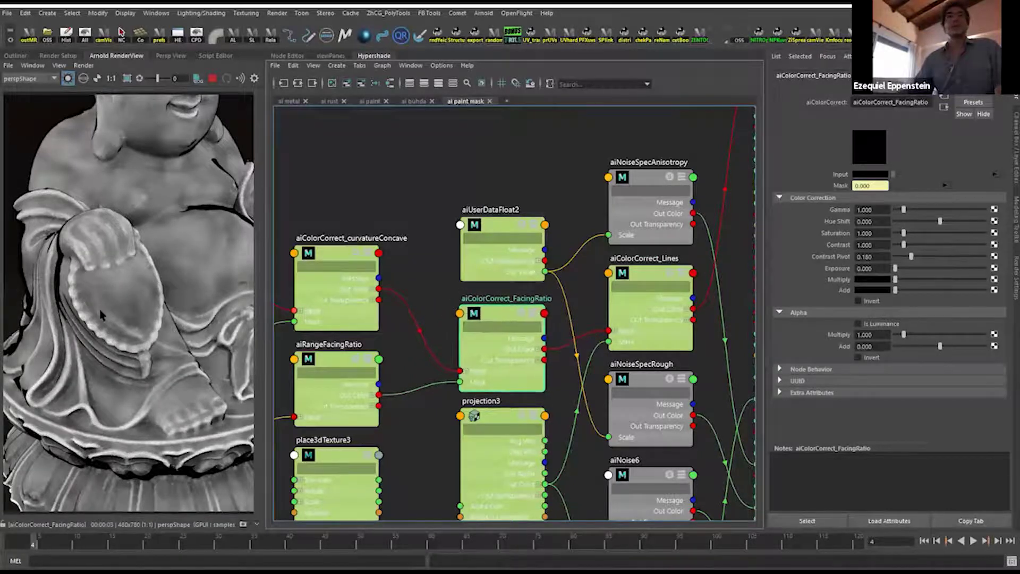
left_click_drag(85, 289, 150, 289, "alt")
left_click_drag(503, 317, 516, 313)
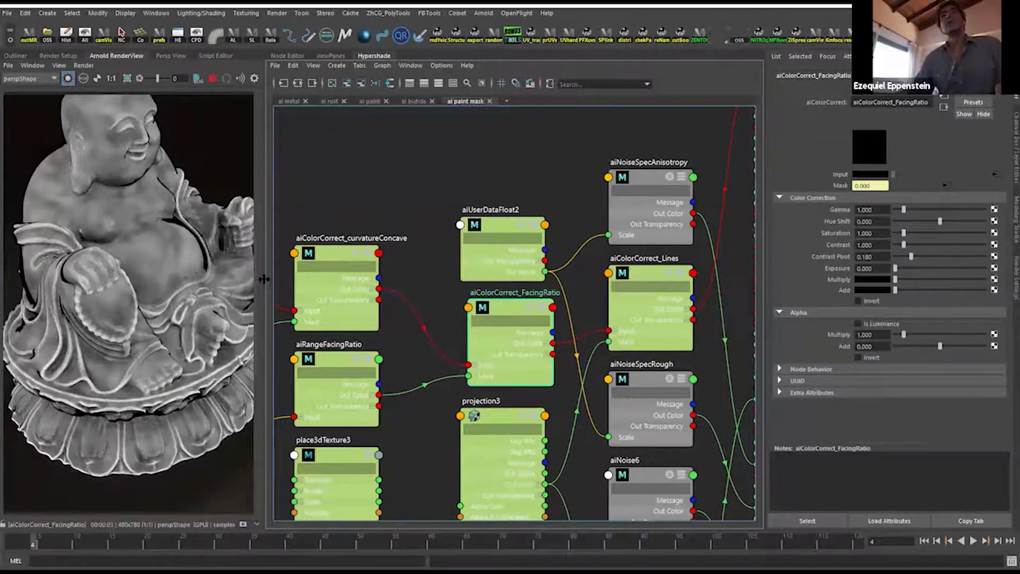
left_click_drag(263, 279, 276, 280)
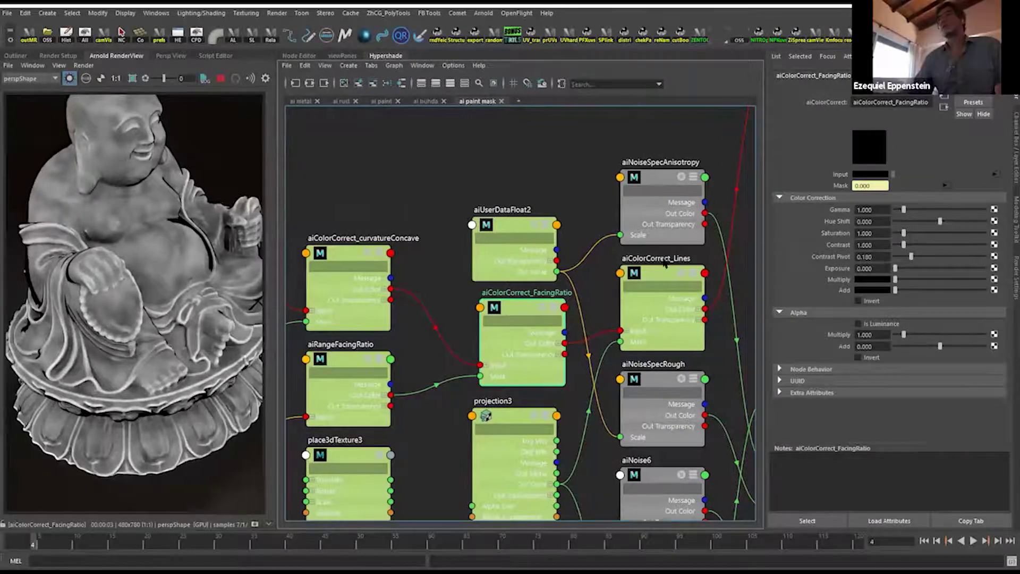
left_click_drag(514, 310, 503, 307)
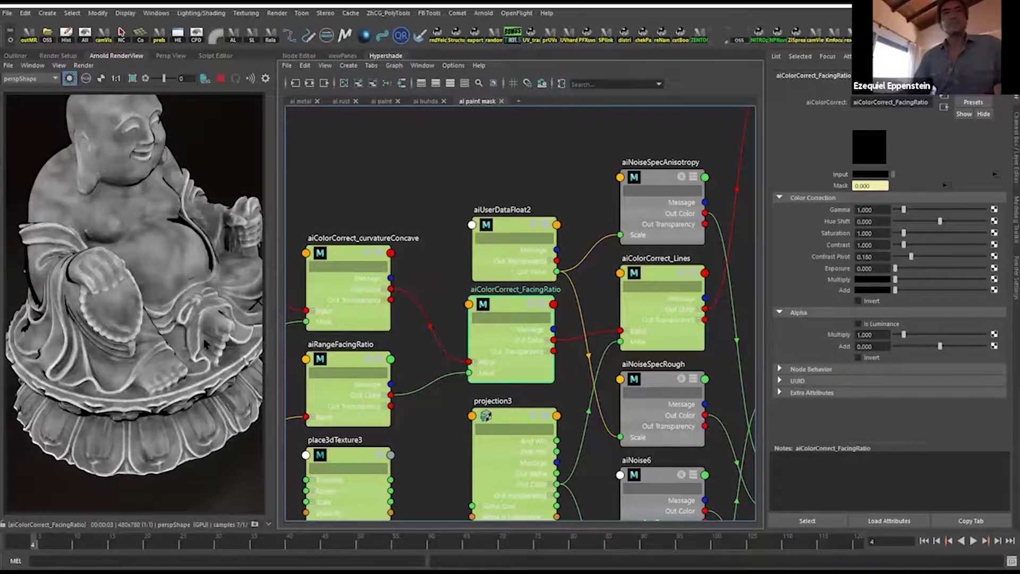
left_click_drag(206, 343, 161, 230, "alt")
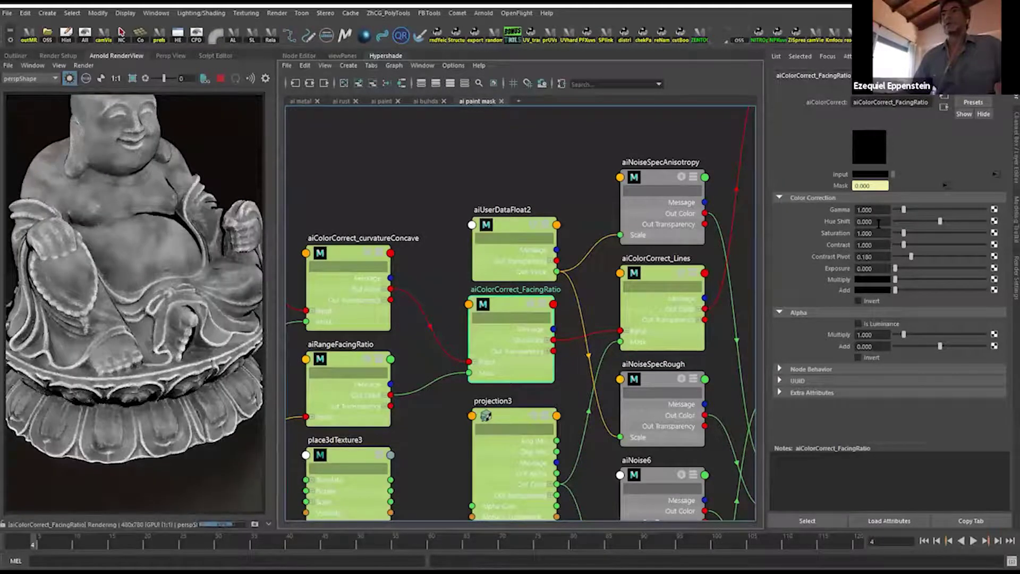
Try a higher Contrast on aiColorCorrect_FacingRatio and undo the change.
left_click(871, 300)
mouse_move(895, 280)
left_mouse_down()
mouse_move(1001, 293)
mouse_move(895, 290)
left_mouse_up()
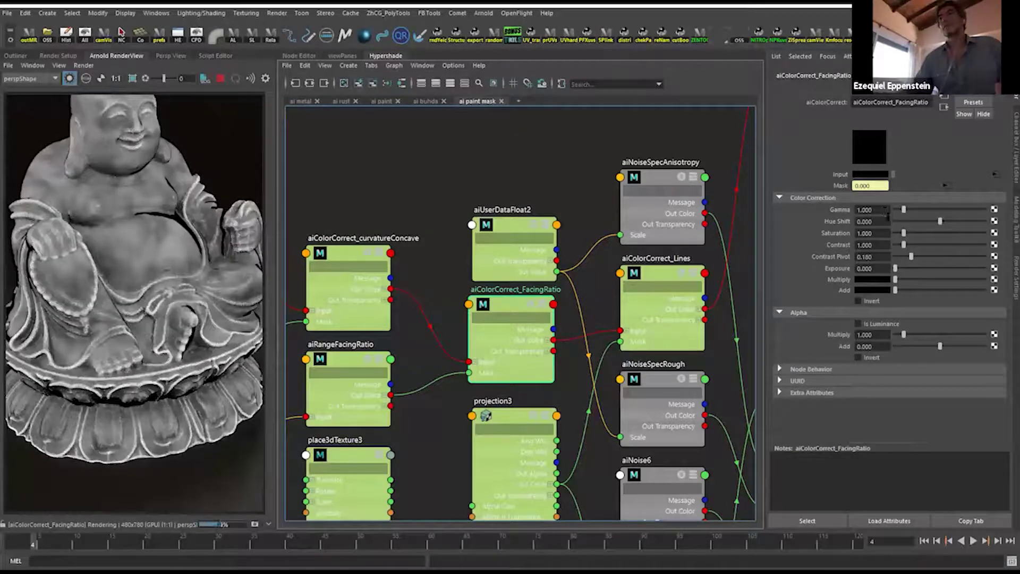
left_click_drag(903, 248, 929, 250)
key("ctrl+z")
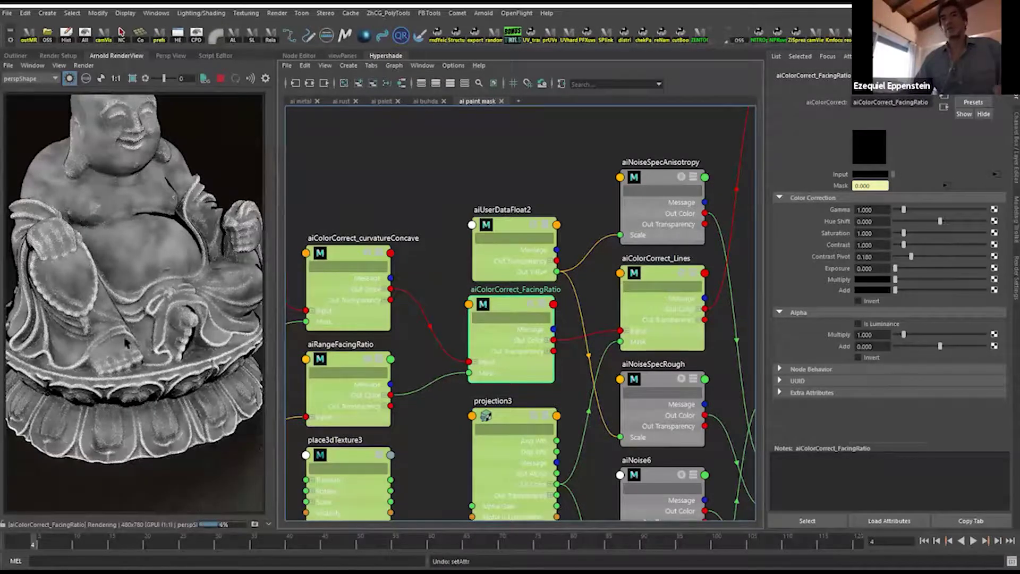
Inspect the isolated renders and attributes of aiRangeFacingRatio and the aiFacingRatio1 node feeding it.
middle_click_drag(523, 332, 586, 314, "alt")
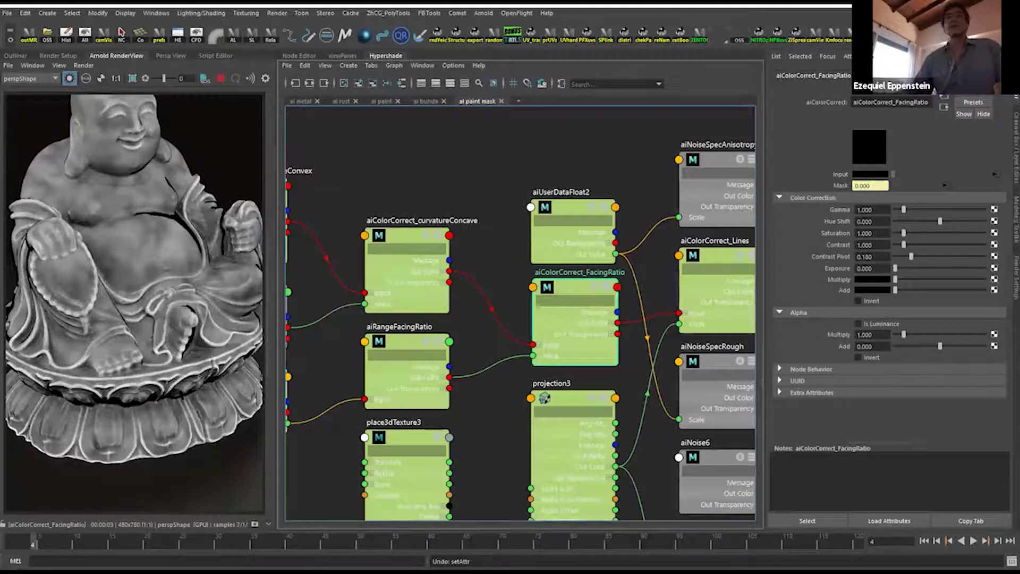
middle_click_drag(527, 337, 566, 291, "alt")
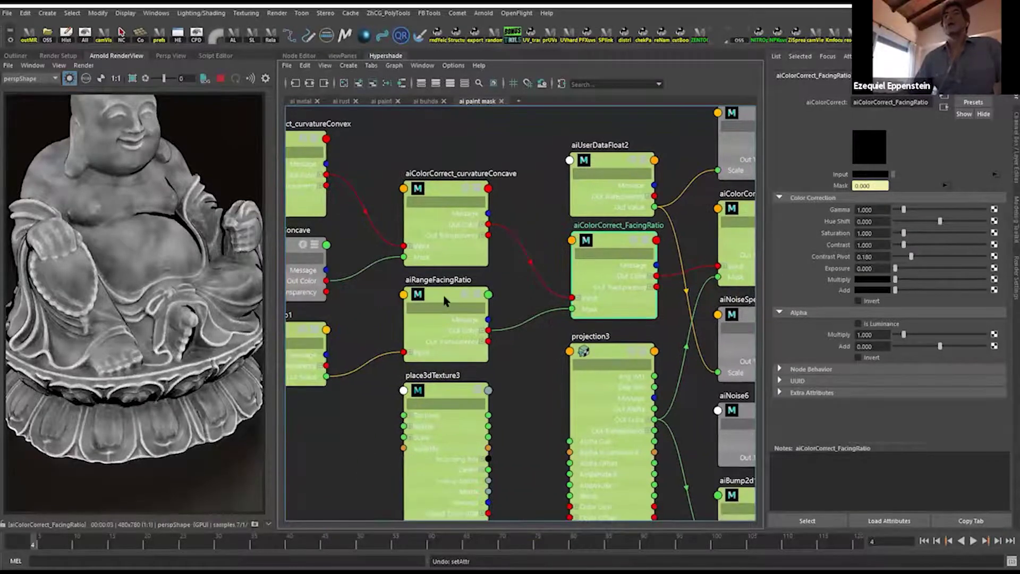
left_click(450, 297)
left_click_drag(450, 294, 448, 294)
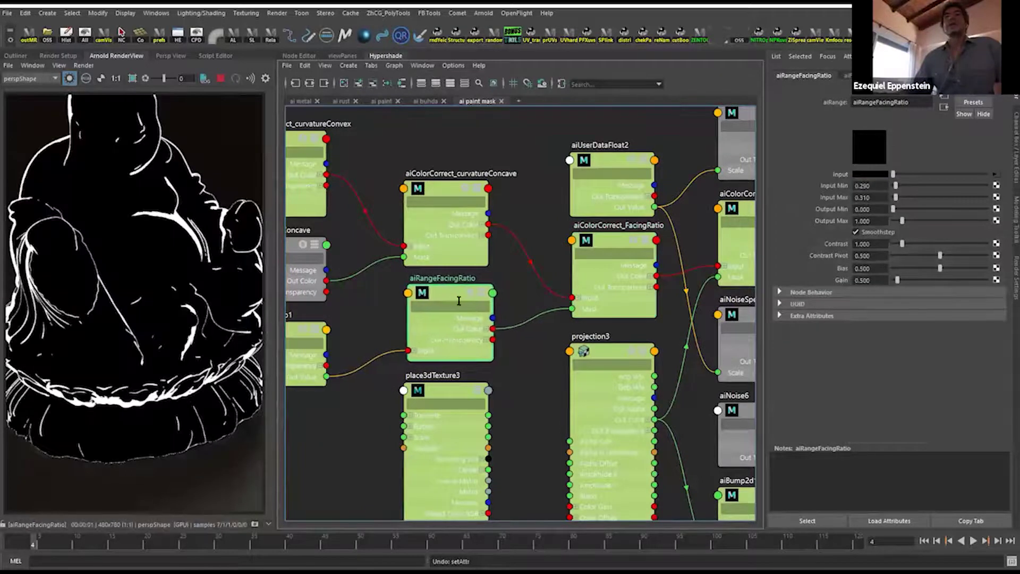
middle_click_drag(423, 326, 568, 282, "alt")
left_click(430, 296)
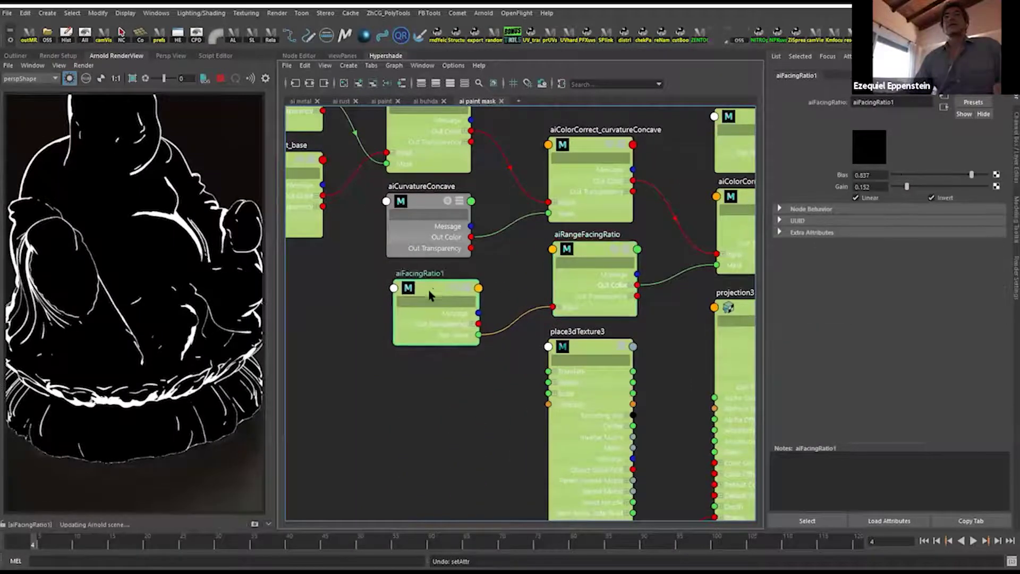
left_click_drag(430, 295, 463, 299)
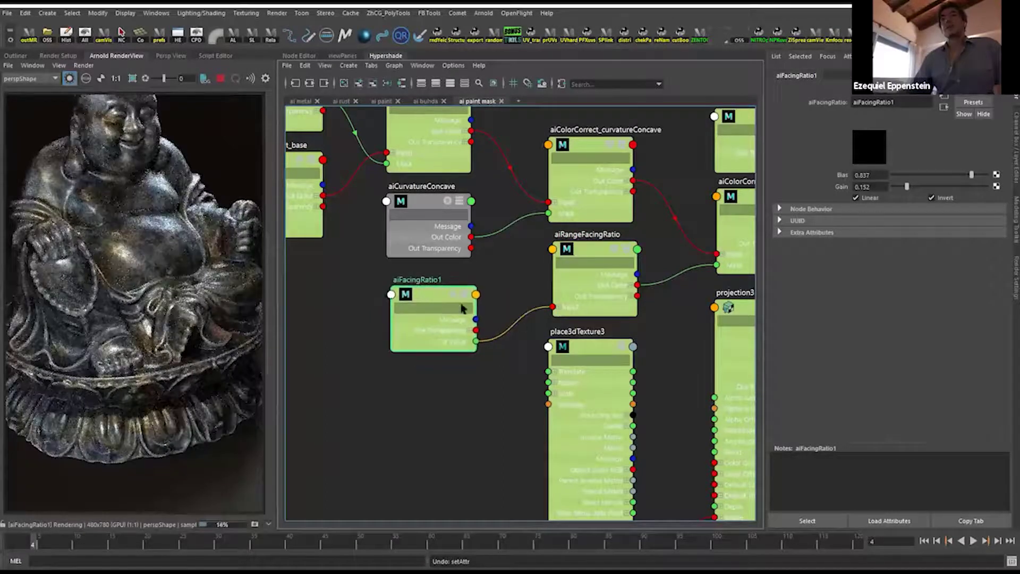
Graph only aiFacingRatio1 with its connections through to budaMat_aiStandard, and isolate aiRangeFacingRatio.
scroll(511, 324, "down", 5)
scroll(461, 303, "up", 4)
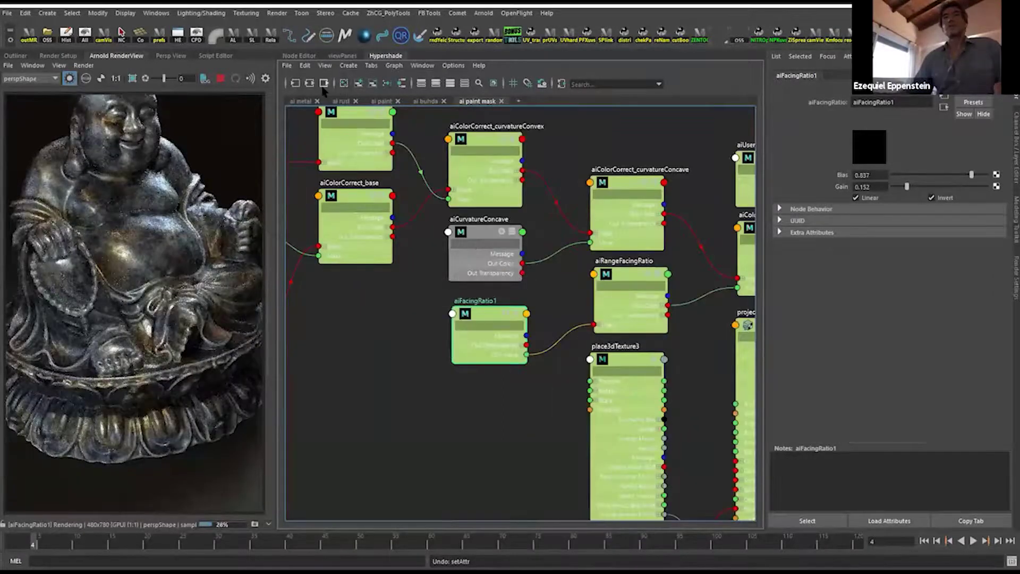
left_click(295, 83)
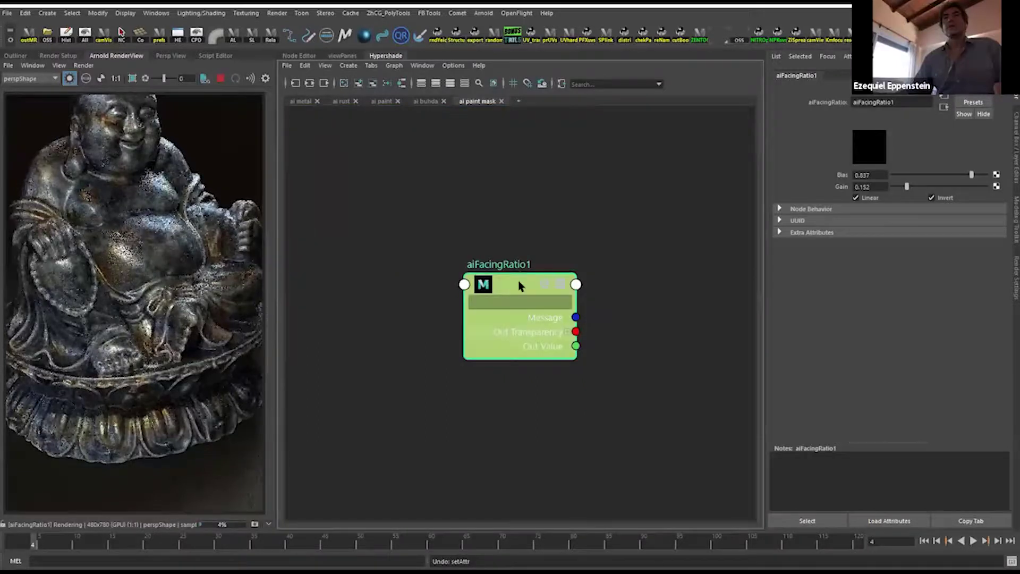
left_click(309, 83)
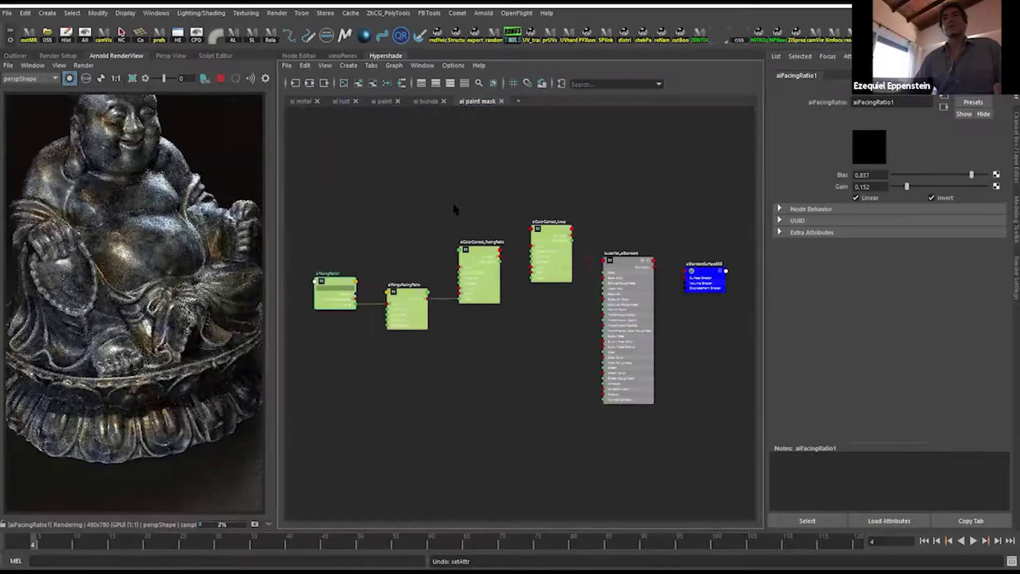
left_click(474, 304)
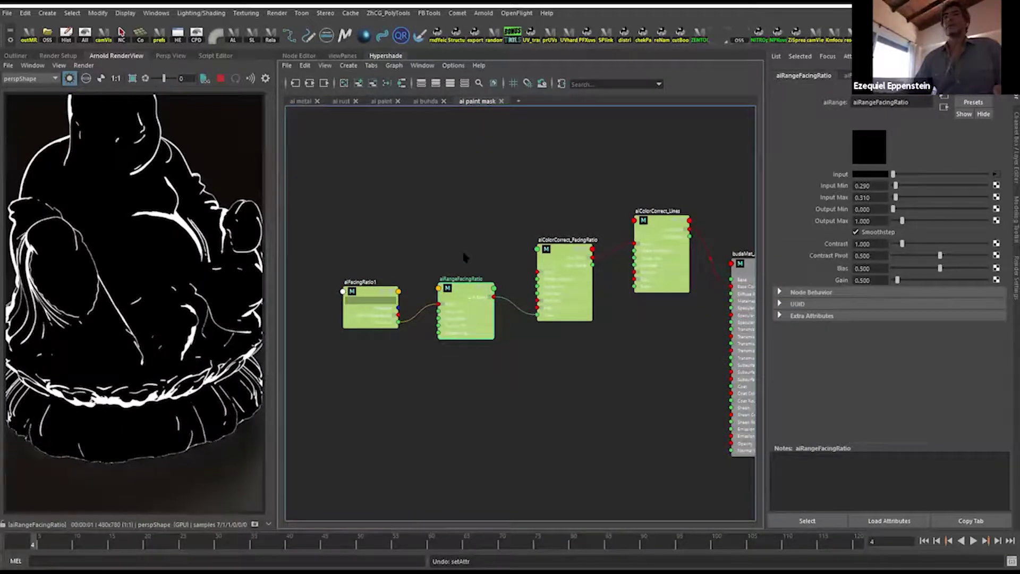
Compare the isolated renders of aiRangeFacingRatio, aiColorCorrect_FacingRatio and aiColorCorrect_Lines along the base color chain.
scroll(463, 257, "up", 2)
left_click_drag(472, 314, 468, 304)
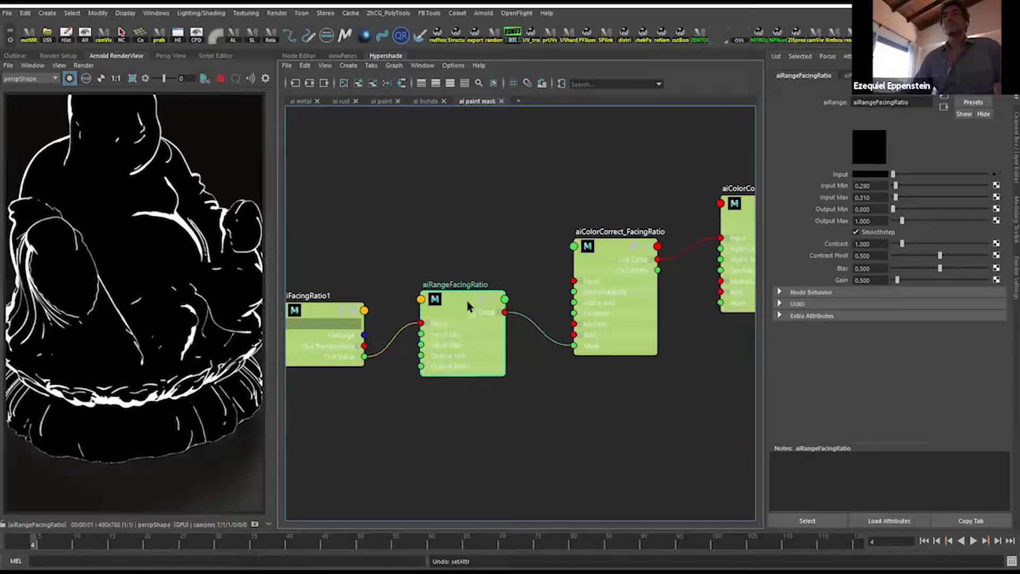
mouse_move(621, 260)
left_mouse_down()
mouse_move(600, 254)
mouse_move(610, 264)
left_mouse_up()
left_click_drag(461, 295, 465, 292)
left_click_drag(601, 255, 594, 257)
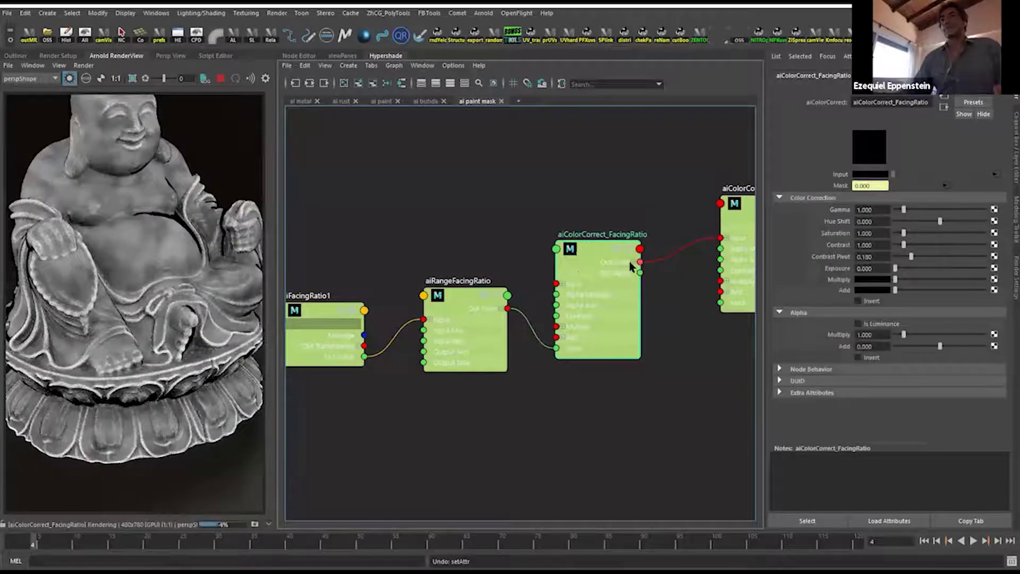
middle_click_drag(632, 268, 480, 291, "alt")
left_click_drag(454, 286, 455, 286)
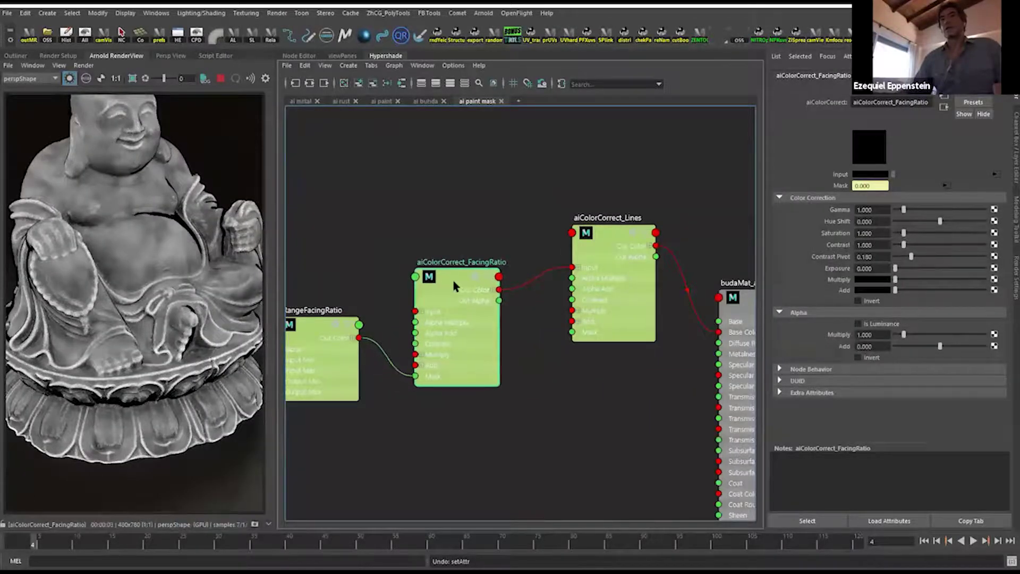
left_click(599, 246)
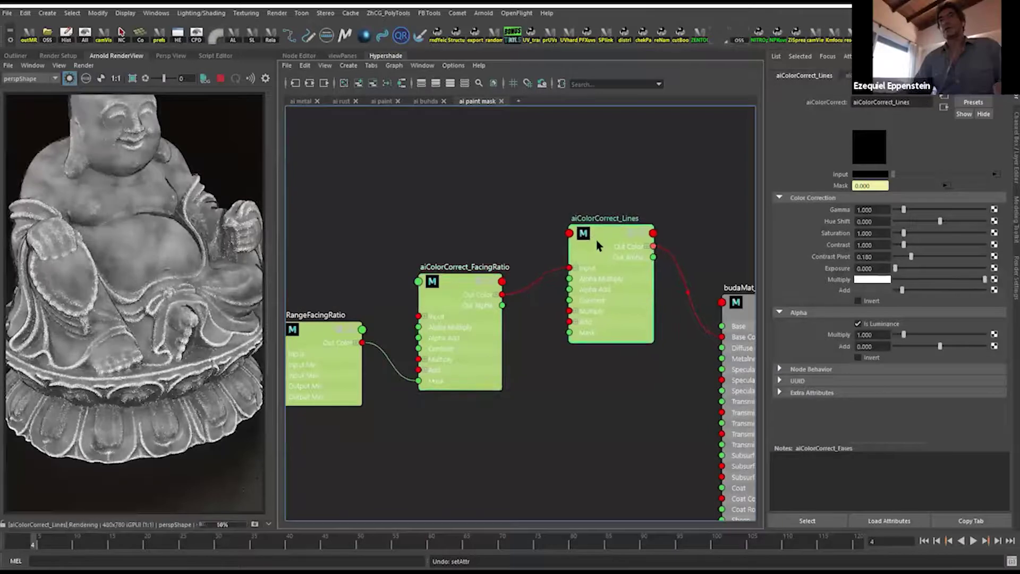
middle_click_drag(636, 319, 562, 324, "alt")
scroll(633, 321, "down", 2)
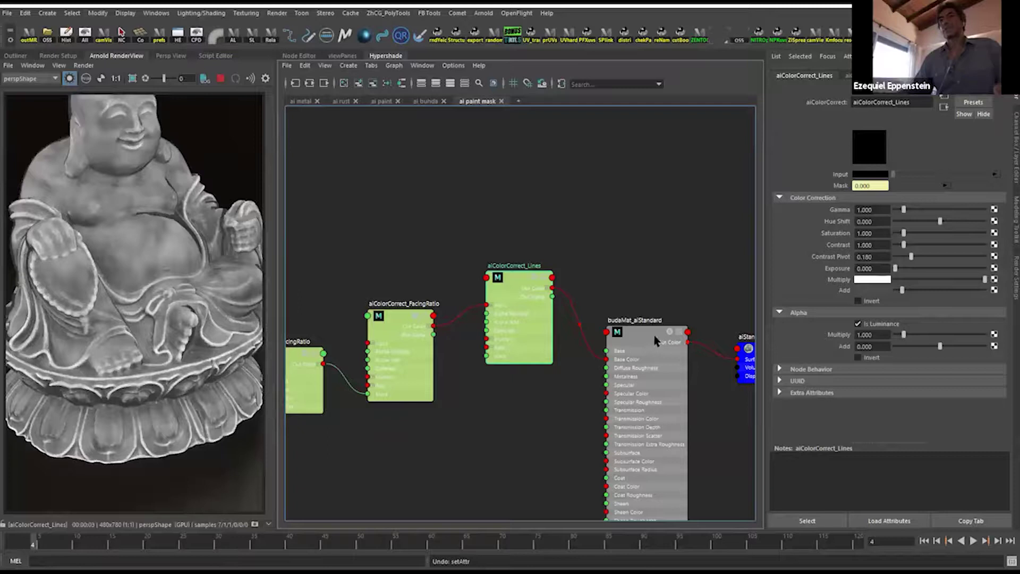
Isolate budaMat_aiStandard and graph its full upstream shading network.
left_click(649, 319)
left_click_drag(649, 320, 659, 283)
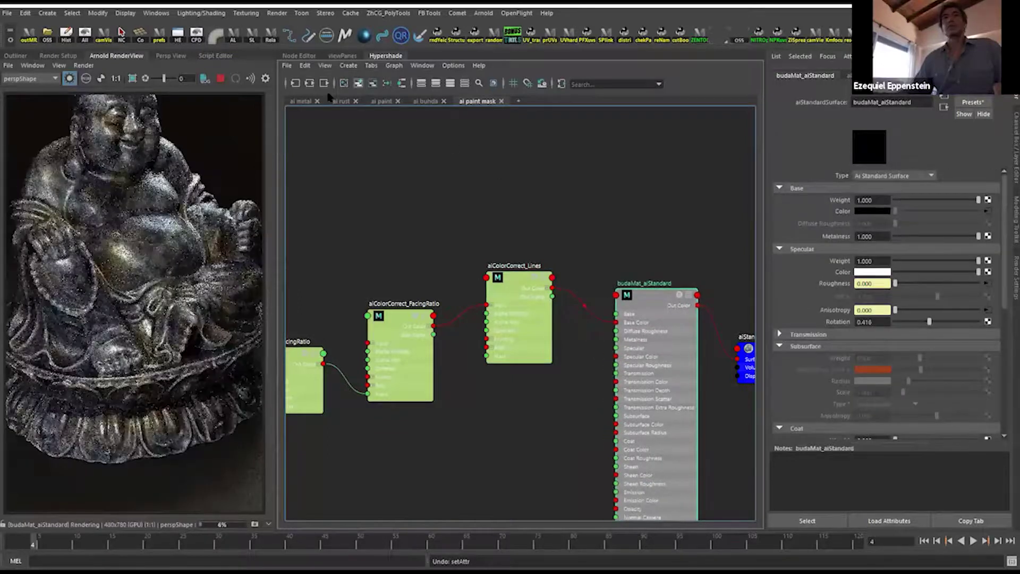
left_click(295, 83)
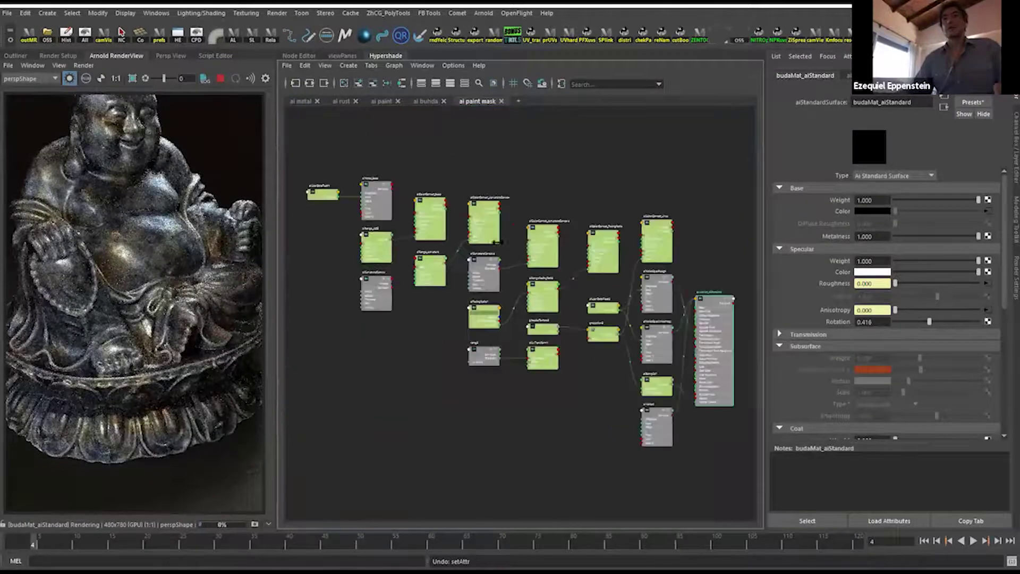
Isolate aiColorCorrect_curvatureConvex and examine its render and its place in the base color chain.
scroll(426, 265, "up", 4)
middle_click_drag(427, 266, 654, 317, "alt")
middle_click_drag(556, 320, 447, 354, "alt")
middle_click_drag(673, 302, 588, 244, "alt")
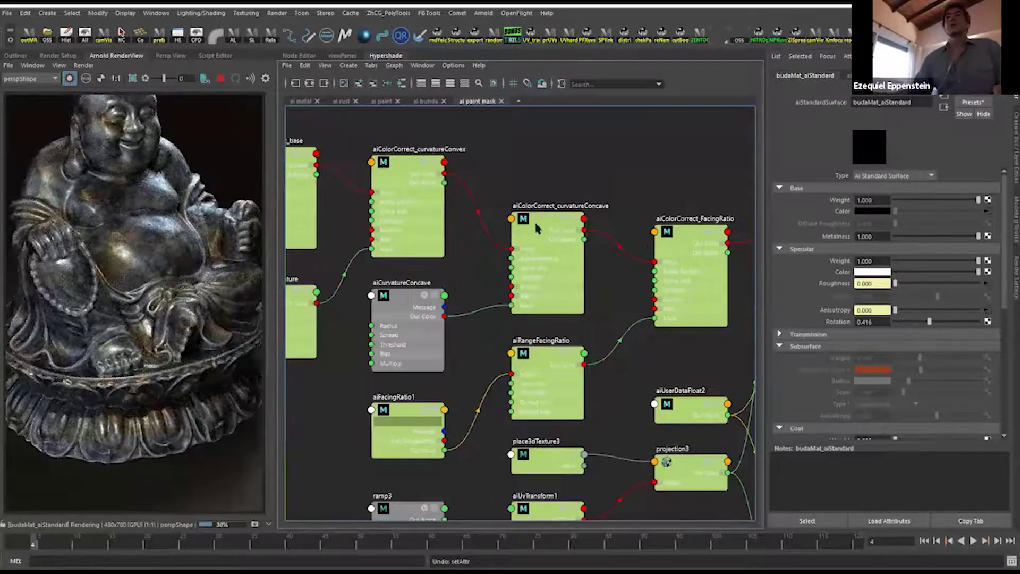
middle_click_drag(417, 203, 554, 202, "alt")
left_click(554, 203)
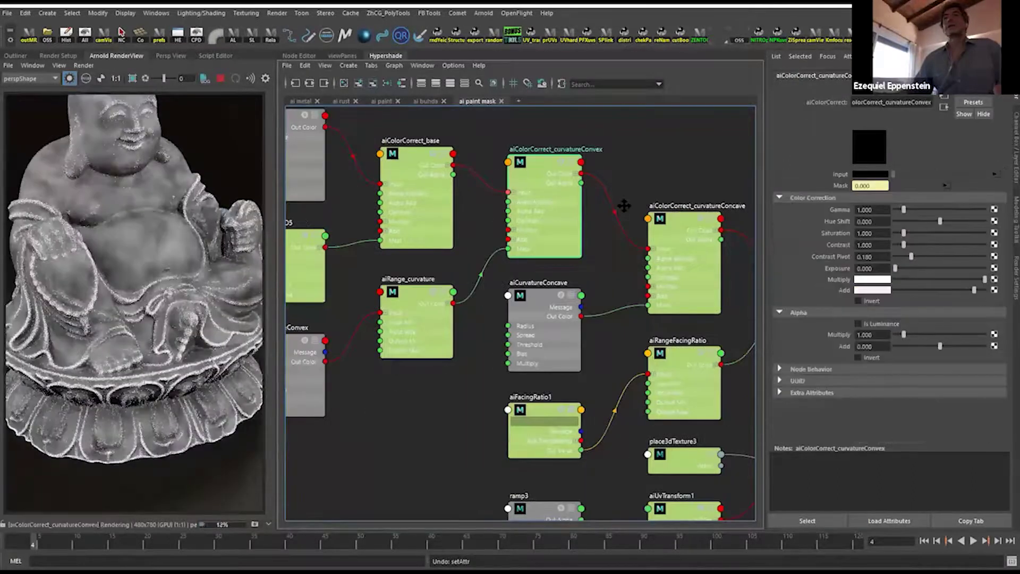
middle_click_drag(623, 205, 716, 207, "alt")
middle_click_drag(674, 234, 621, 243, "alt")
mouse_move(553, 244)
middle_mouse_down("alt")
mouse_move(506, 244)
mouse_move(541, 239)
middle_mouse_up("alt")
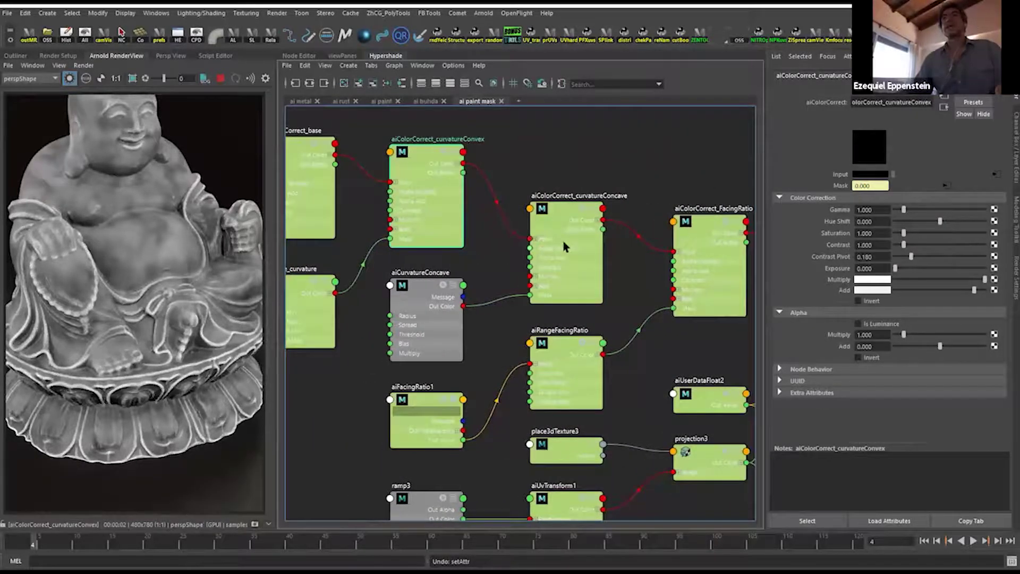
Compare the isolated renders of aiColorCorrect_curvatureConcave and aiColorCorrect_curvatureConvex.
left_click(569, 223)
middle_click_drag(590, 289, 587, 257, "alt")
middle_click_drag(662, 209, 636, 229, "alt")
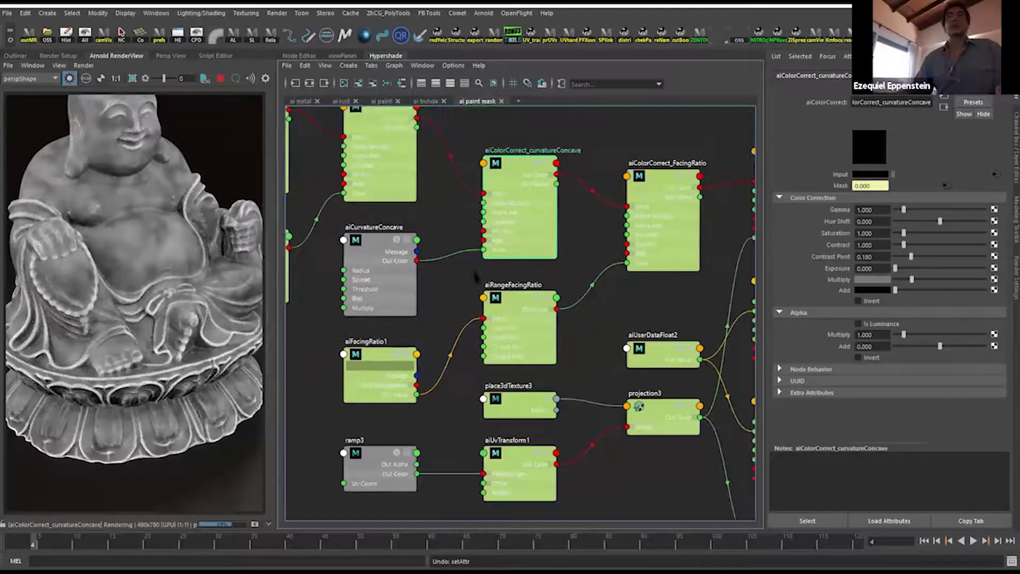
middle_click_drag(382, 257, 484, 219, "alt")
middle_click_drag(602, 274, 614, 347, "alt")
left_click(534, 186)
left_click_drag(534, 183, 529, 169)
left_click(681, 255)
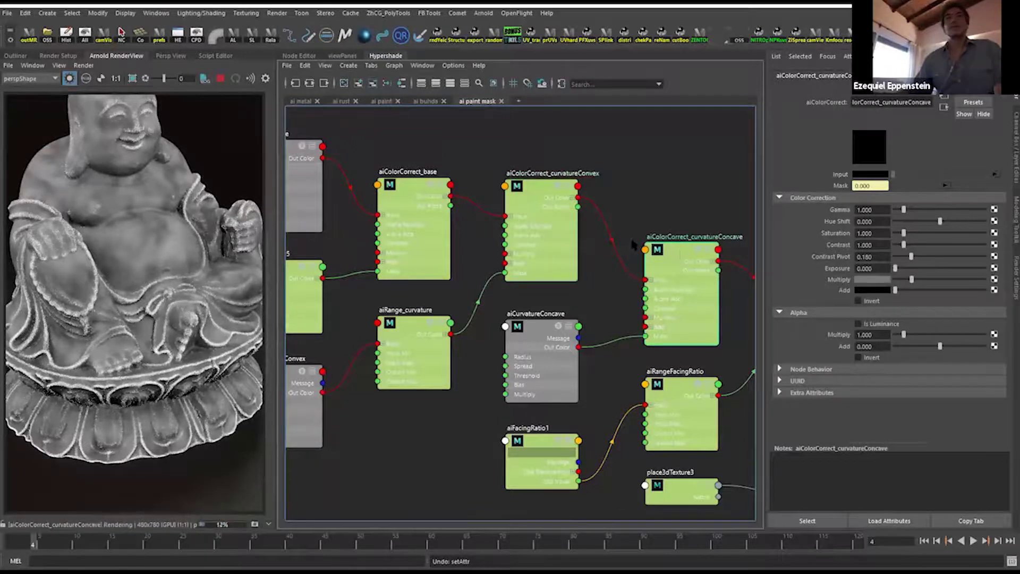
Examine how aiRange_curvature masks aiColorCorrect_curvatureConvex by alternating their isolated renders, including a check of aiColorCorrect_base.
left_click(549, 203)
middle_click_drag(547, 194, 641, 177, "alt")
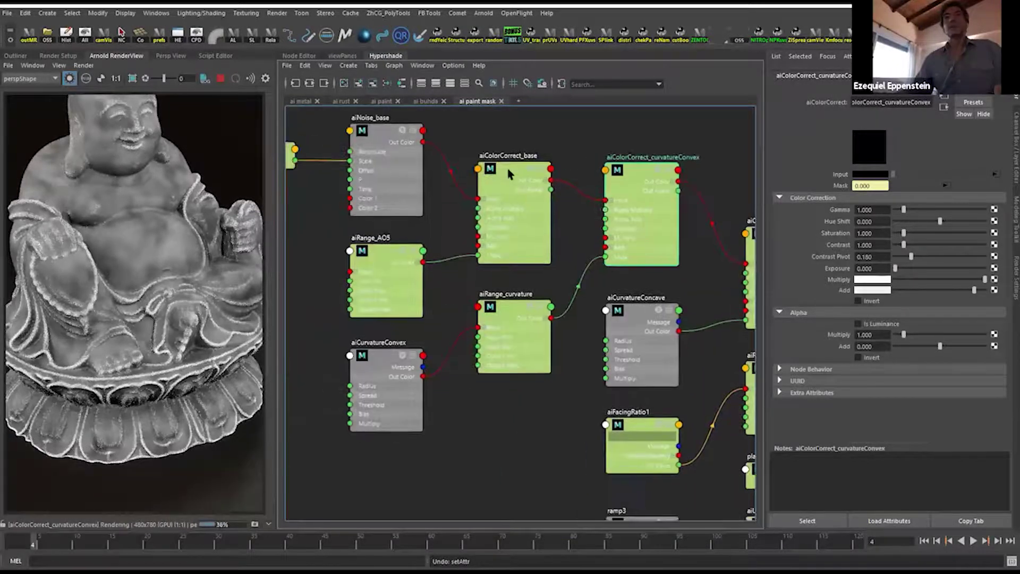
left_click(509, 173)
left_click(643, 186)
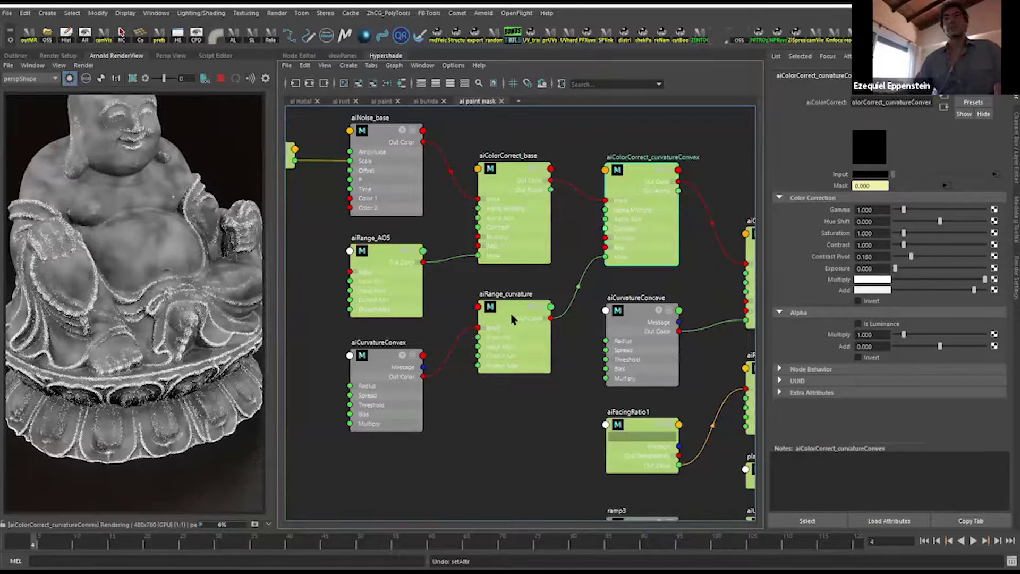
left_click(512, 318)
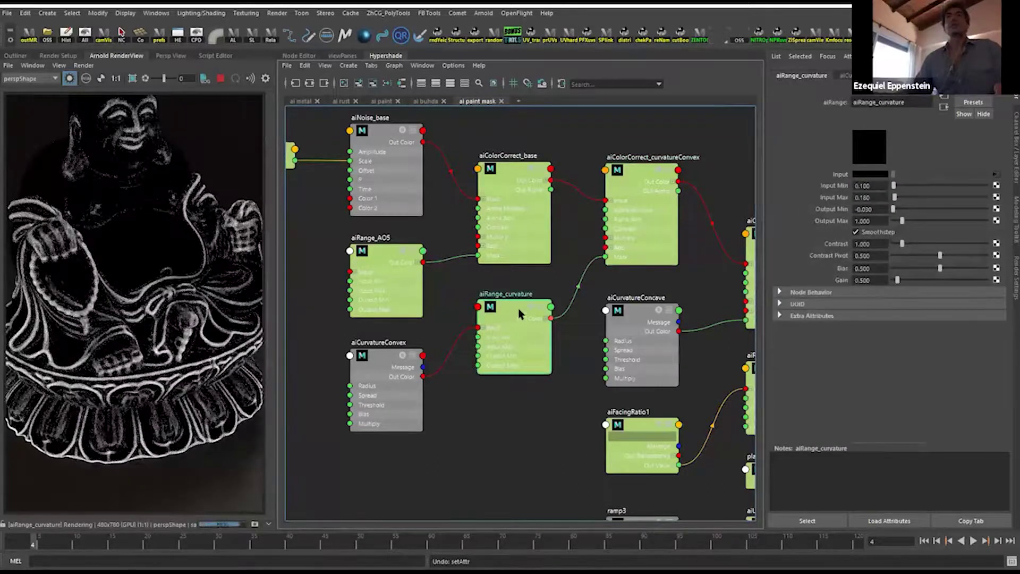
left_click(640, 182)
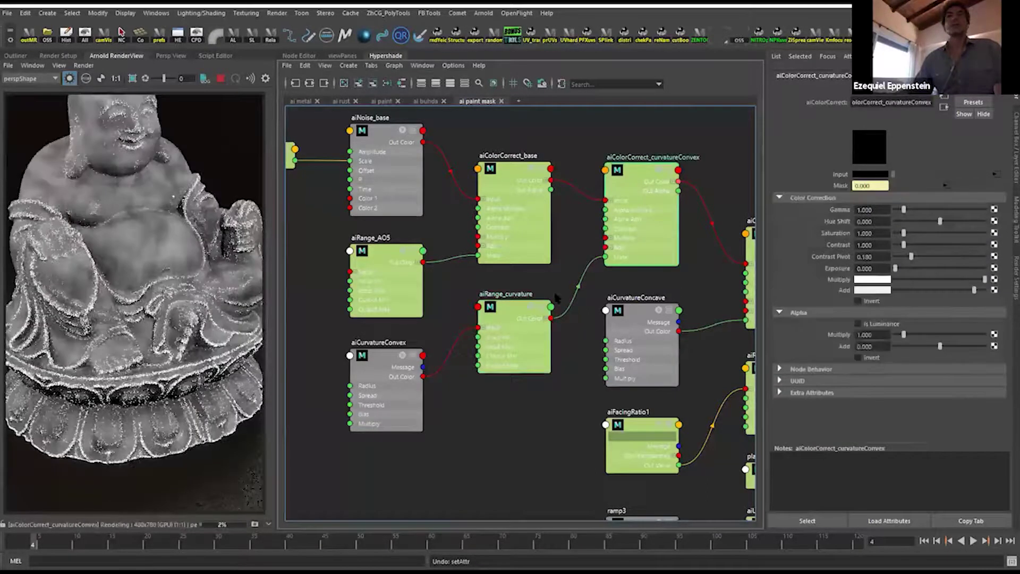
left_click(507, 314)
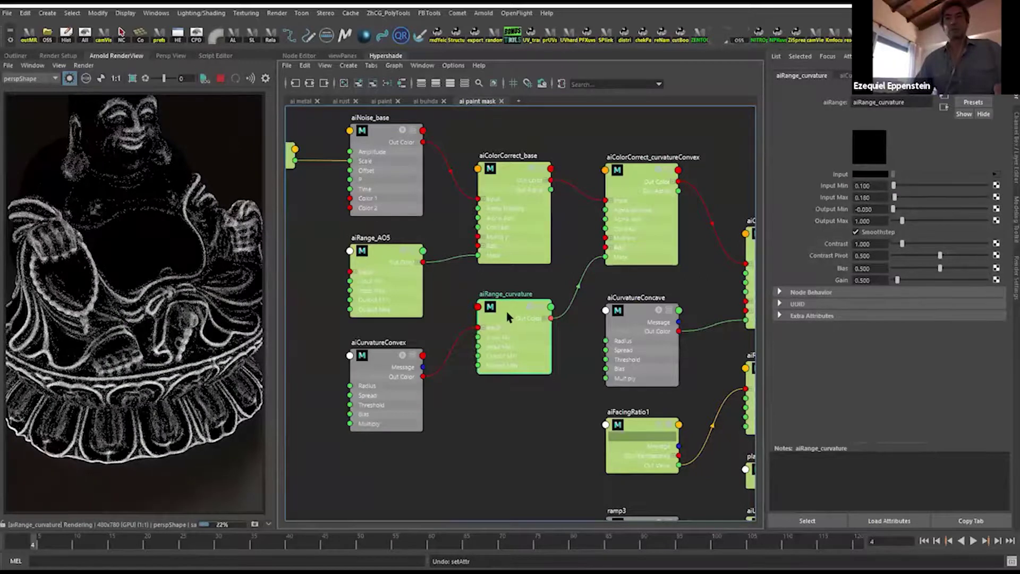
Compare the isolated render of aiCurvatureConvex with that of aiRange_curvature, then return to aiCurvatureConvex.
left_click(385, 368)
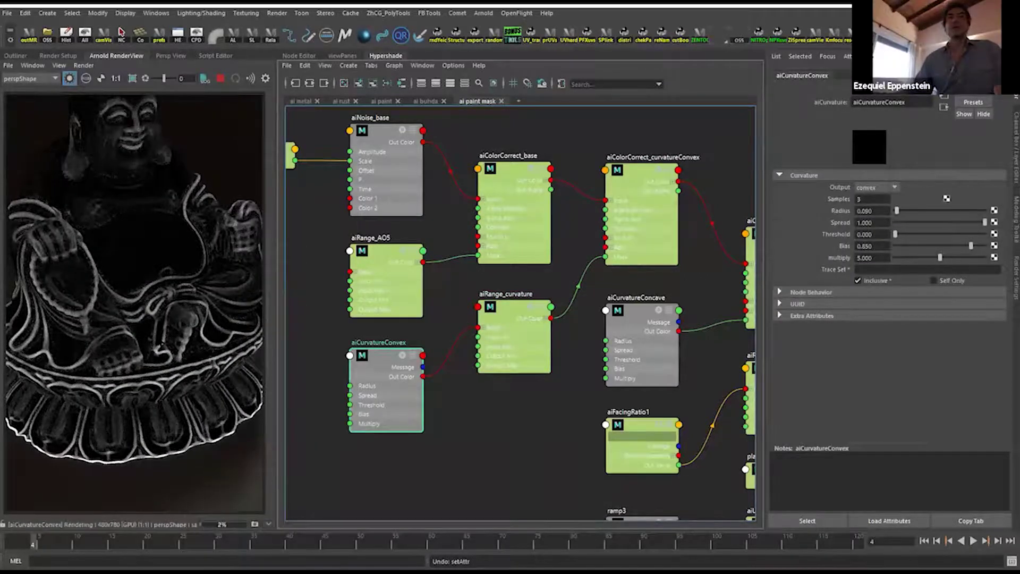
left_click(487, 341)
left_click(383, 372)
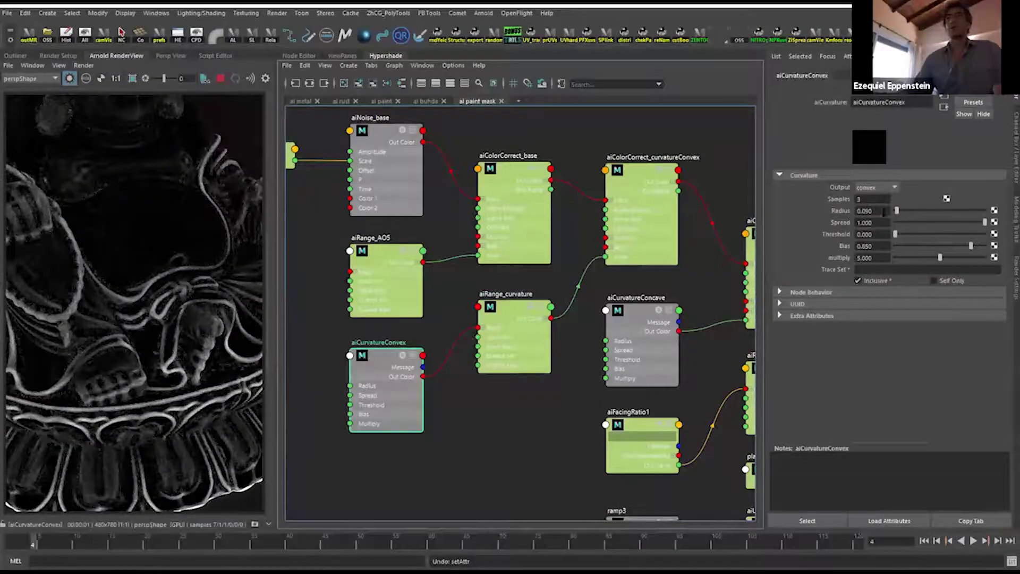
Try a multiply value of 10 on aiCurvatureConvex, then set it back to 5.
double_click(877, 259)
type("10")
key("Return")
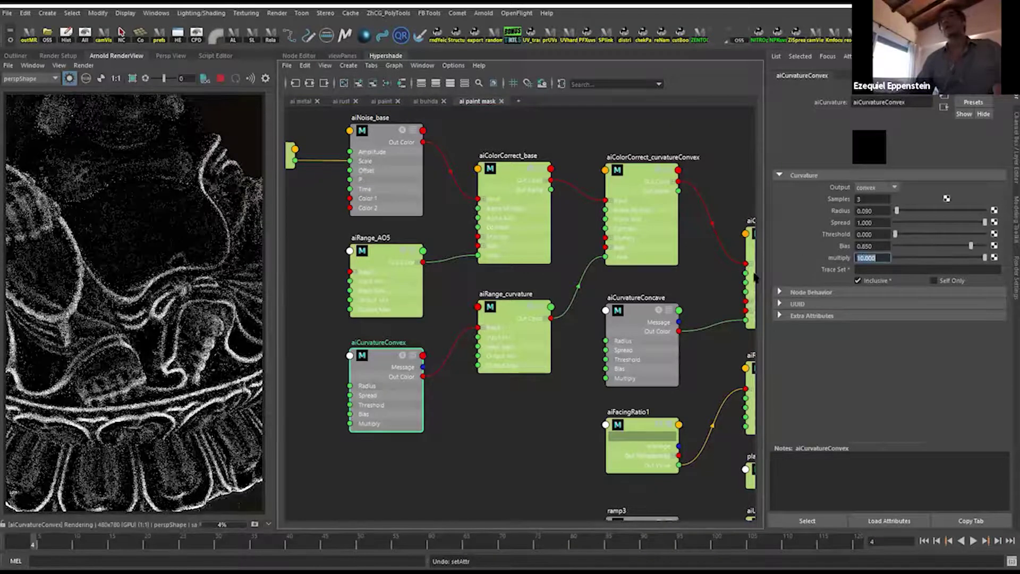
type("5")
key("Return")
Isolate aiRange_curvature and aiColorCorrect_curvatureConvex in turn to examine the convex edges in the close-up render.
mouse_move(510, 307)
left_mouse_down()
mouse_move(521, 318)
mouse_move(517, 310)
left_mouse_up()
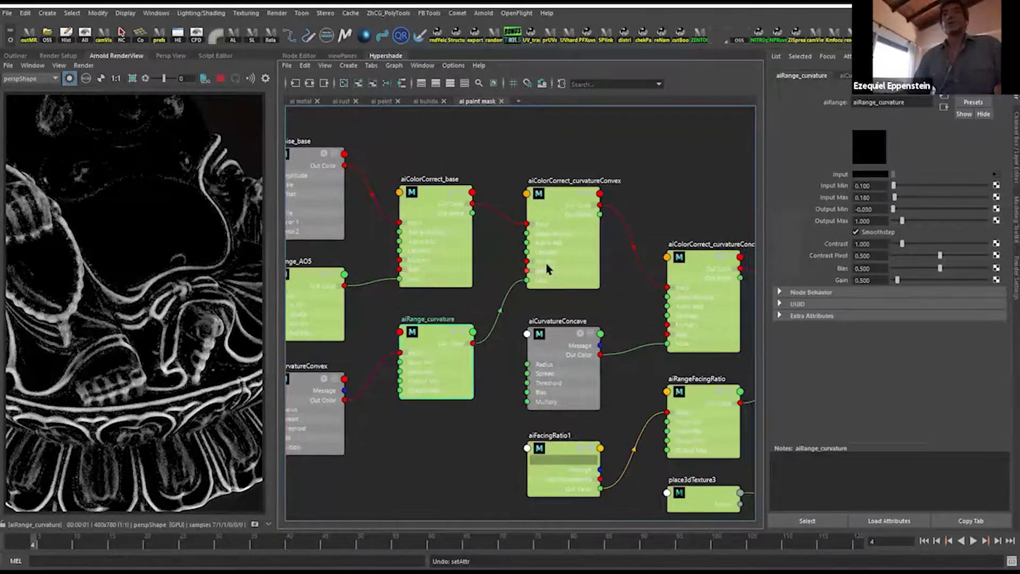
left_click(559, 250)
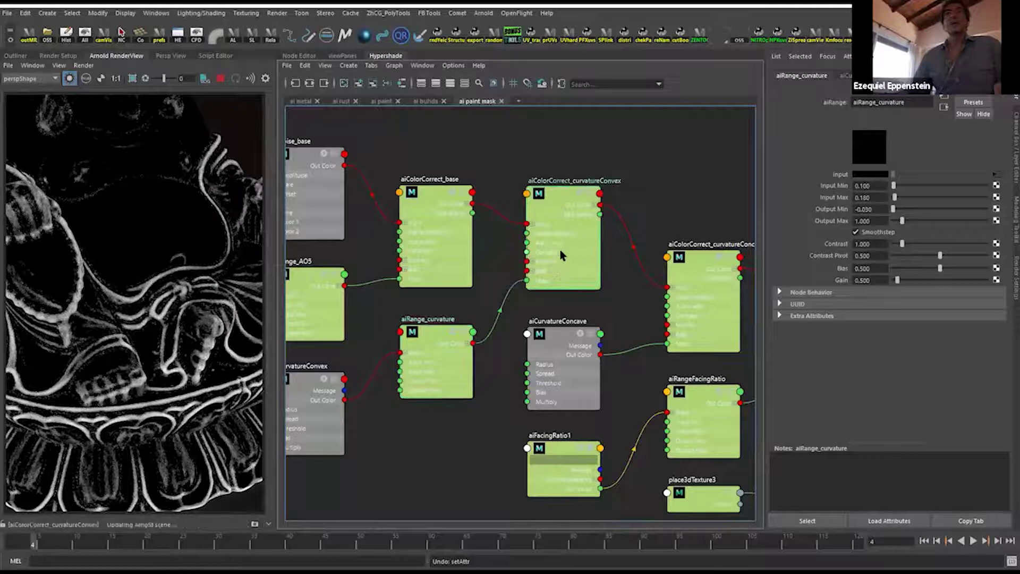
middle_click_drag(506, 265, 500, 300)
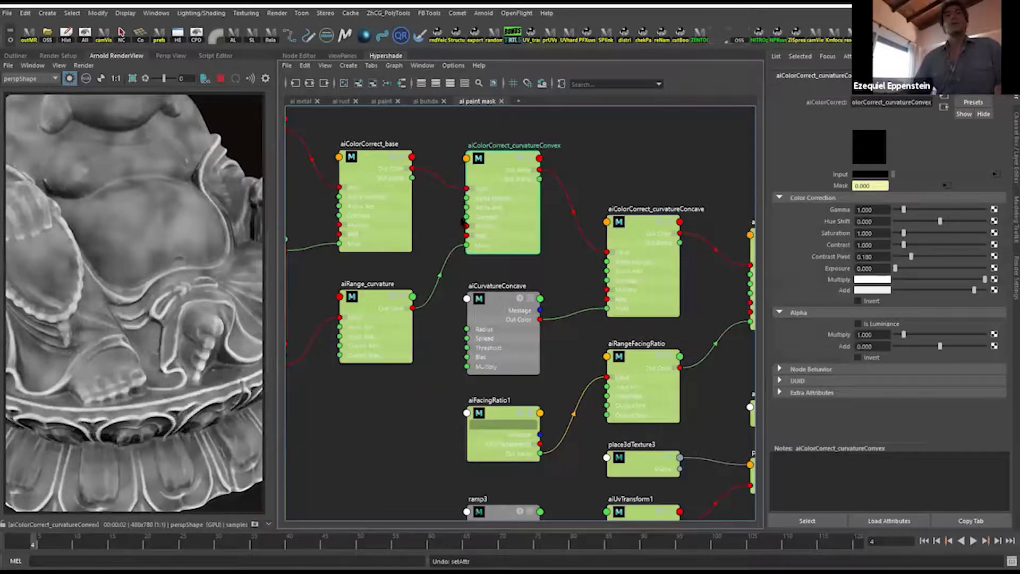
left_click_drag(499, 234, 501, 234)
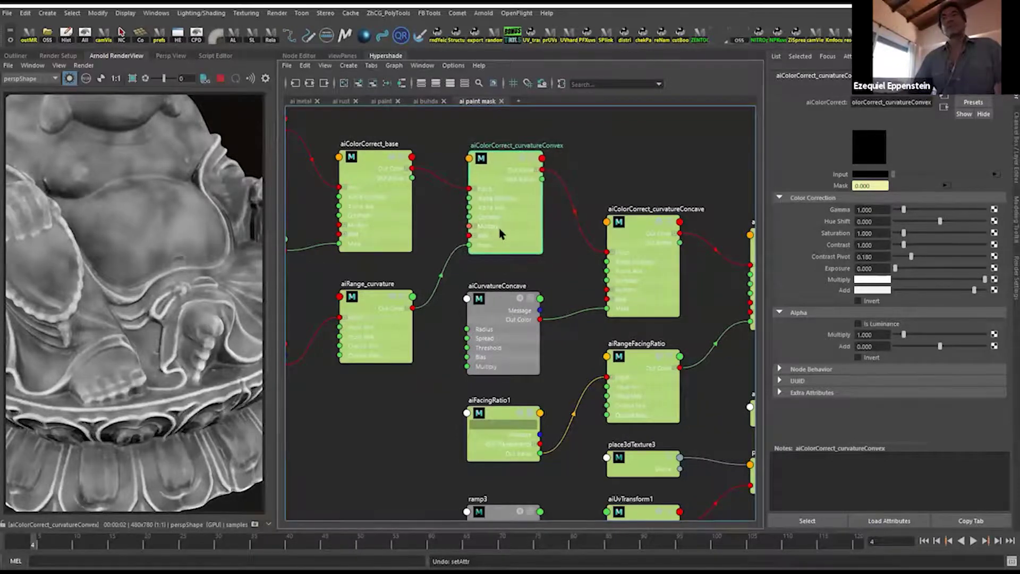
scroll(500, 249, "down", 3)
scroll(496, 267, "down", 2)
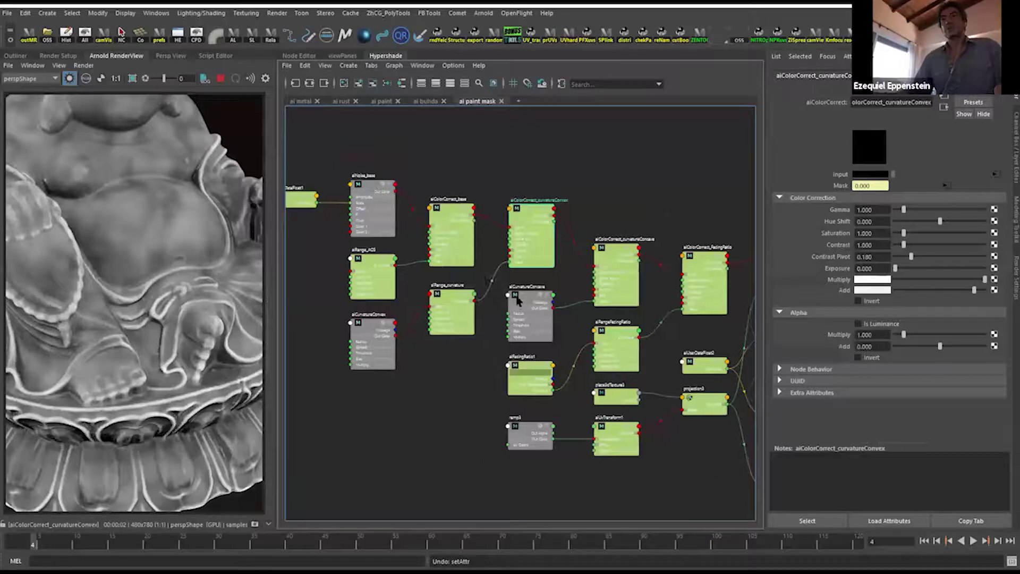
middle_click_drag(513, 254, 547, 310, "alt")
scroll(550, 307, "up", 4)
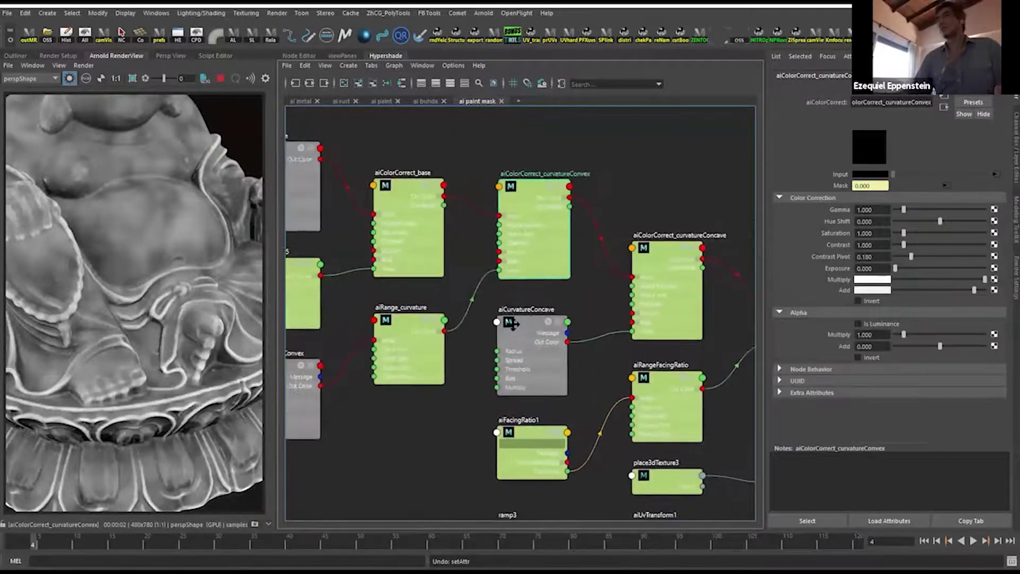
left_click_drag(513, 250, 509, 251)
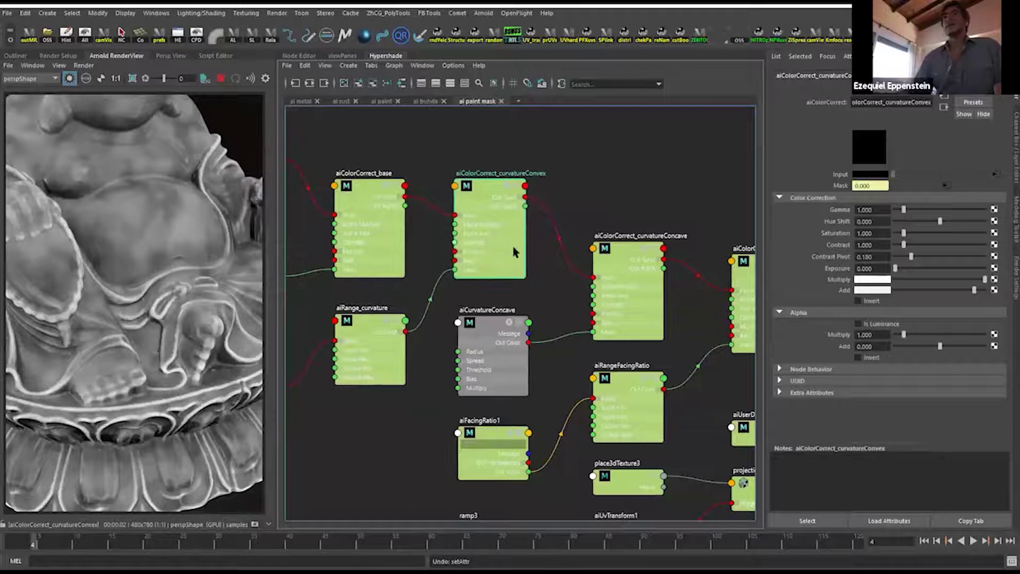
Inspect the isolated renders and attributes of aiColorCorrect_curvatureConcave and the aiCurvatureConcave node masking it.
left_click(608, 277)
left_click_drag(609, 277, 602, 278)
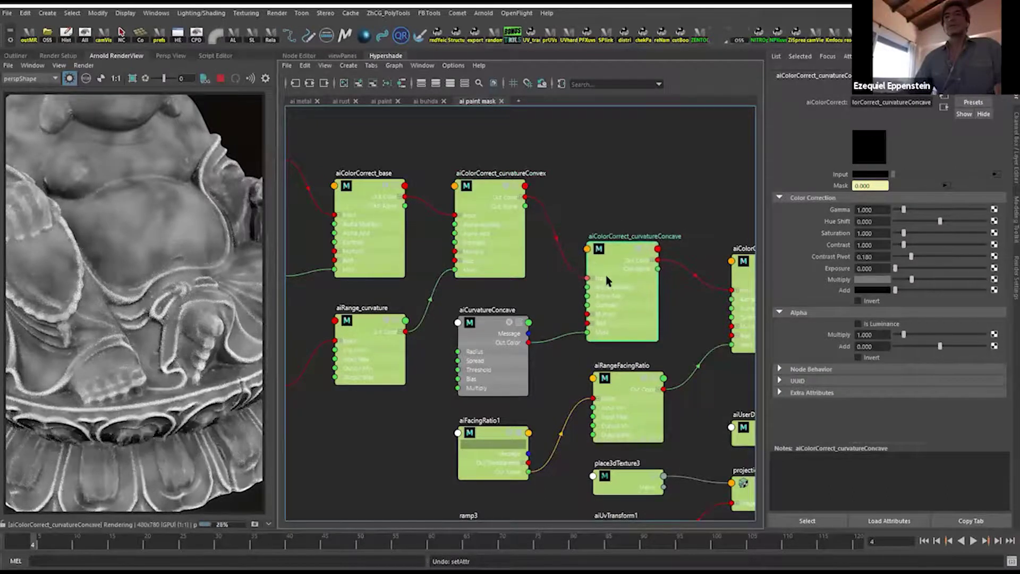
left_click(486, 344)
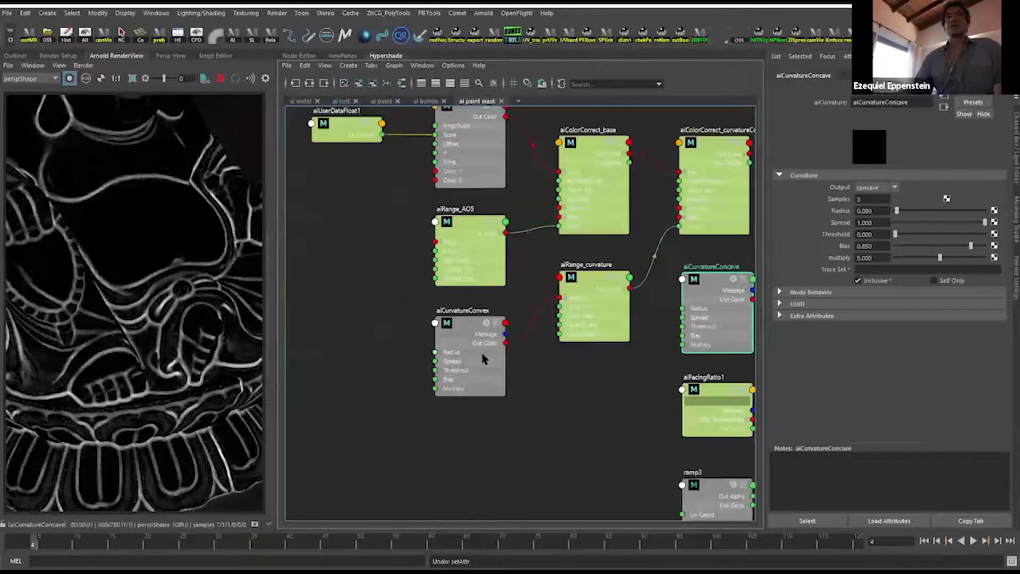
left_click(483, 359)
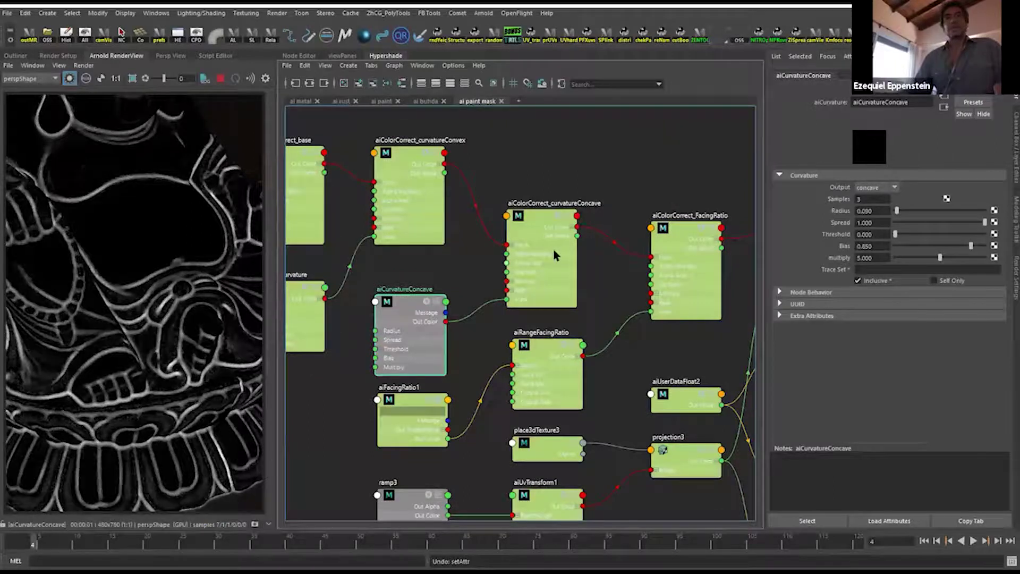
left_click_drag(555, 255, 551, 247)
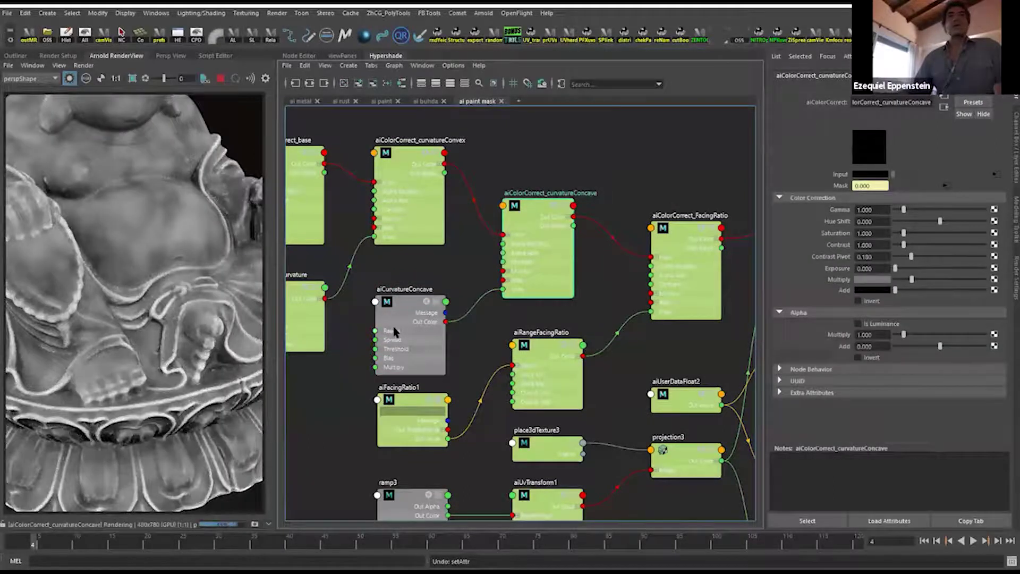
Follow the chain onward by isolating aiColorCorrect_FacingRatio and aiColorCorrect_Lines in turn.
middle_click_drag(390, 334, 518, 340, "alt")
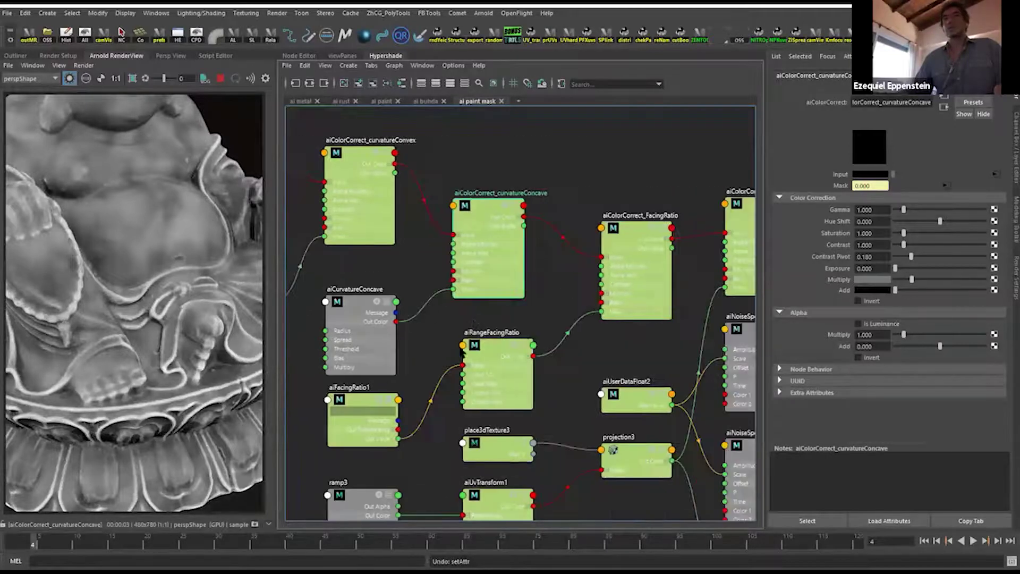
middle_click_drag(461, 353, 448, 353, "alt")
left_click(476, 359)
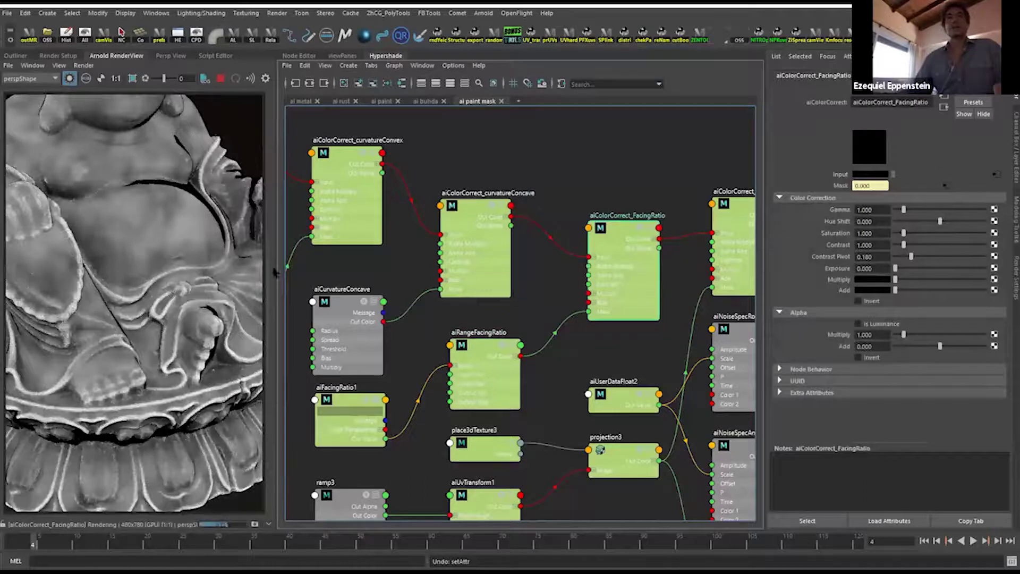
middle_click_drag(653, 354, 501, 309, "alt")
key("Right")
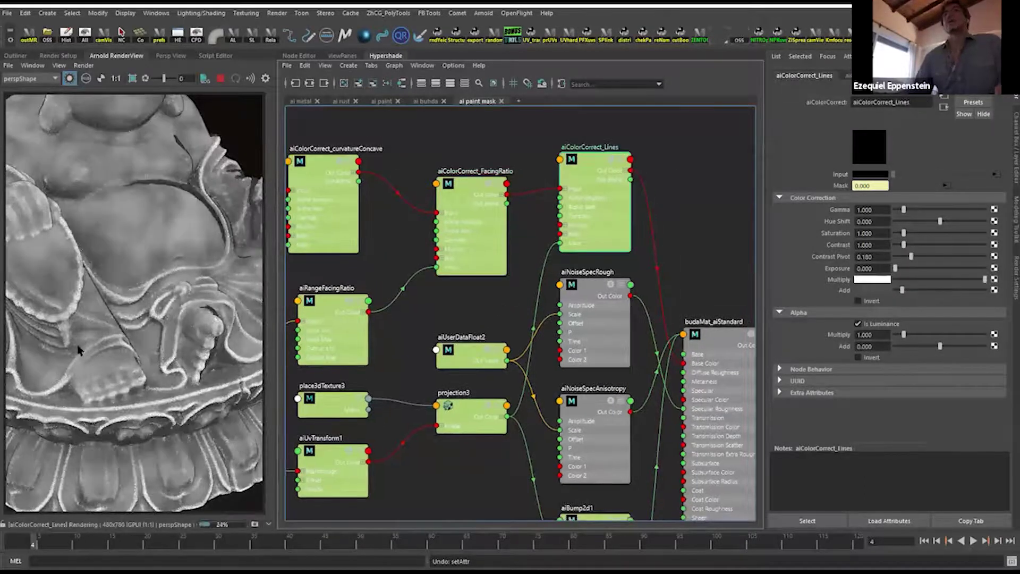
middle_click_drag(504, 260, 501, 271, "alt")
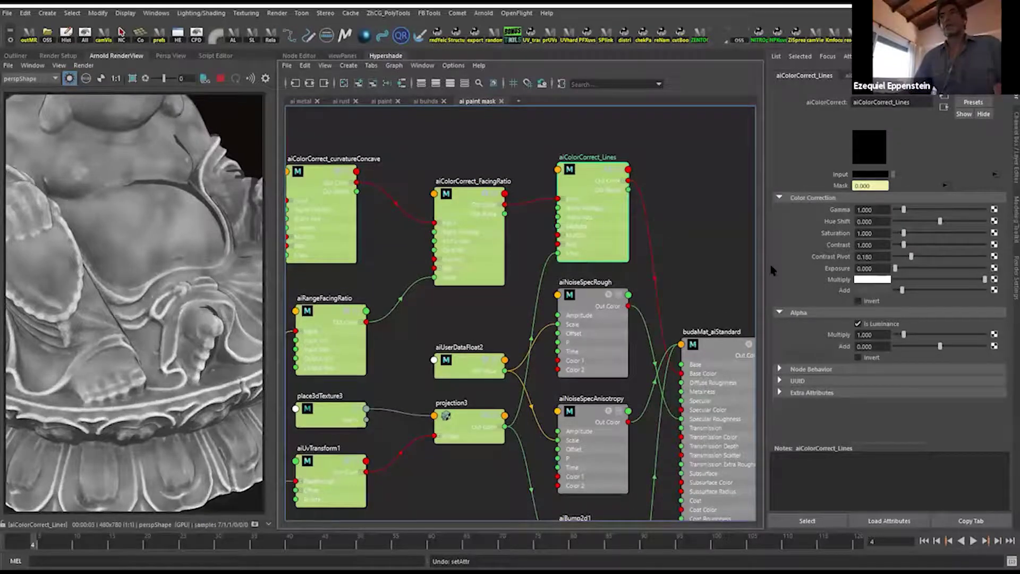
Follow the node graph to budaMat_aiStandard and render the full material to examine its base and specular attributes.
middle_click_drag(630, 237, 585, 106, "alt")
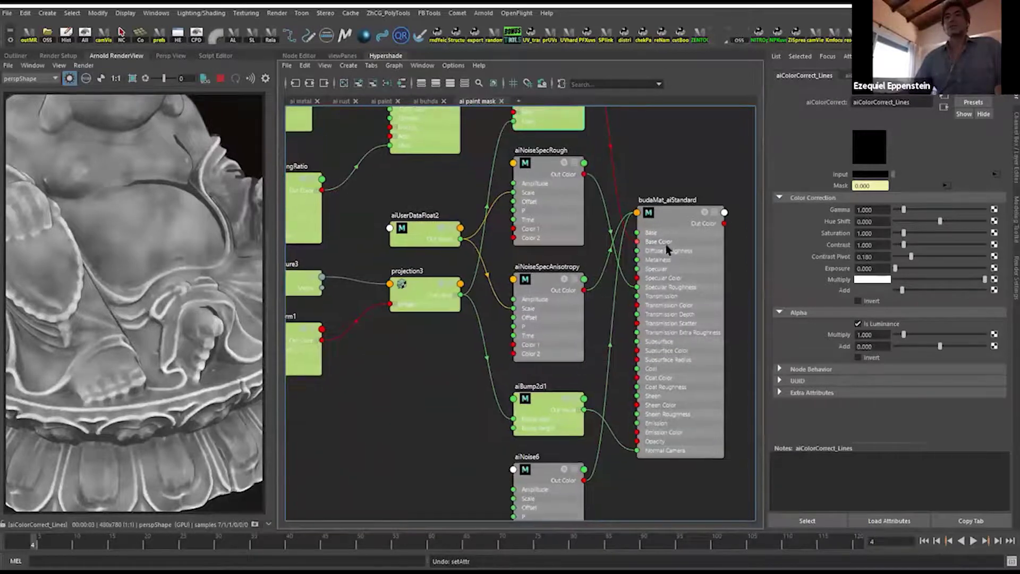
middle_click_drag(637, 281, 661, 276, "alt")
middle_click_drag(702, 311, 744, 334, "alt")
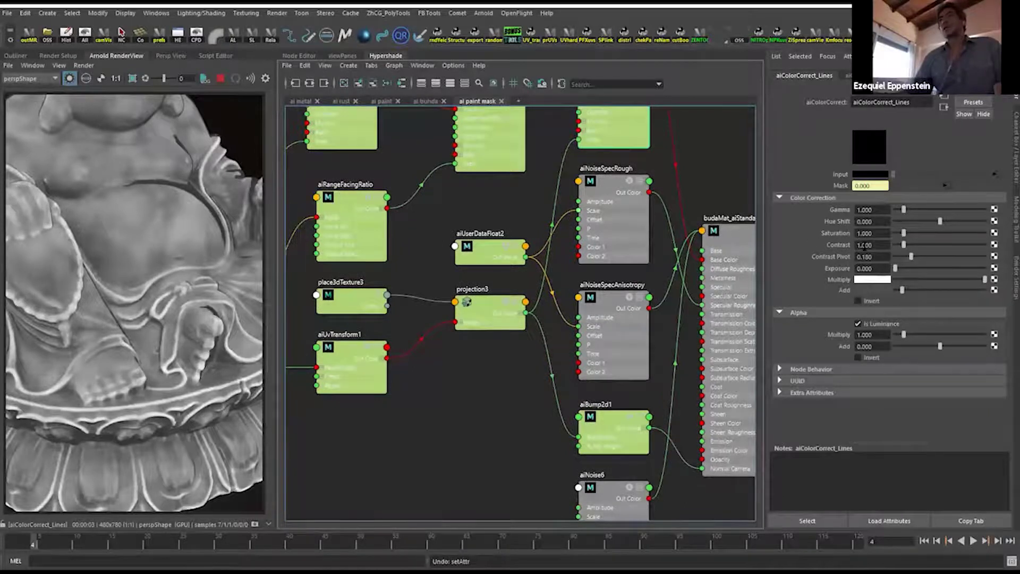
left_click(712, 248)
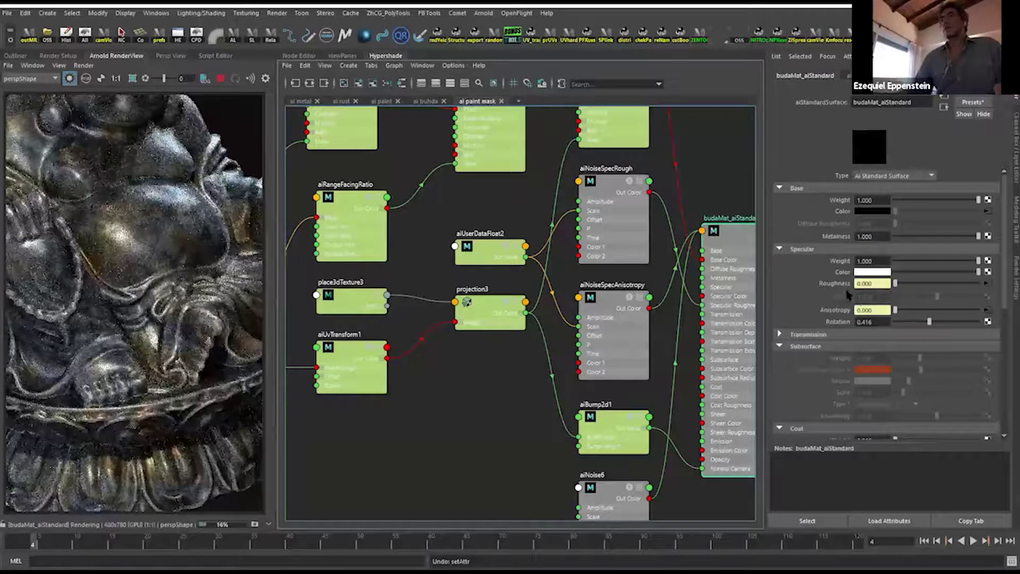
middle_click_drag(606, 289, 531, 289, "alt")
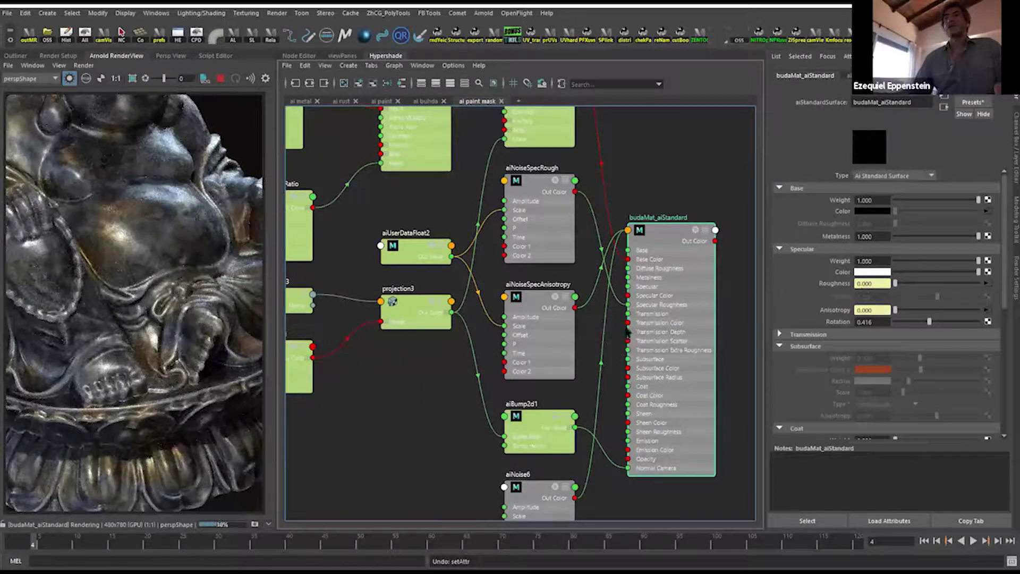
Isolate aiNoiseSpecRough and aiNoiseSpecAnisotropy in turn to examine the noise patterns driving specular roughness and anisotropy.
left_click(544, 208)
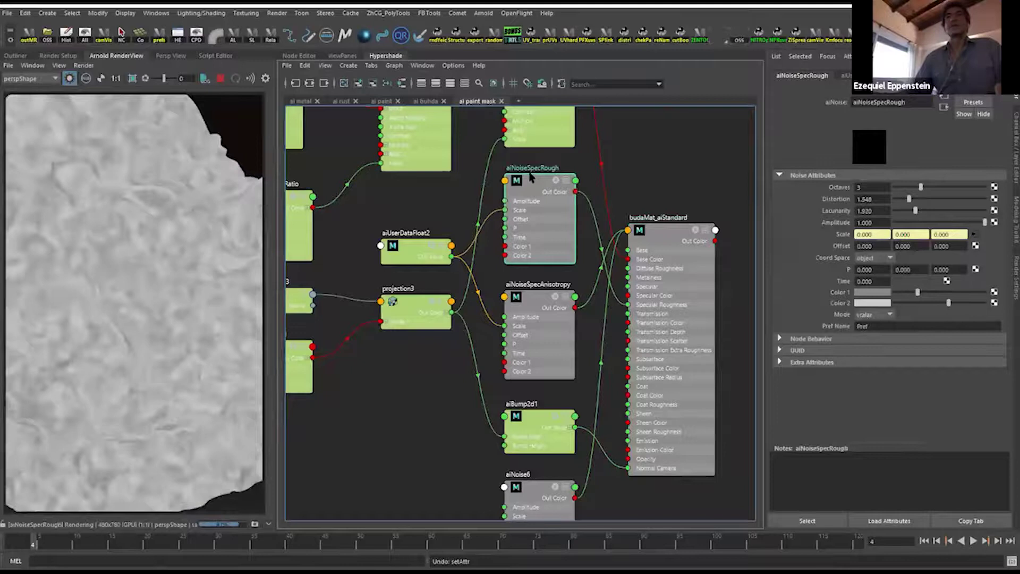
left_click_drag(529, 212, 544, 219)
middle_click_drag(529, 249, 554, 289, "alt")
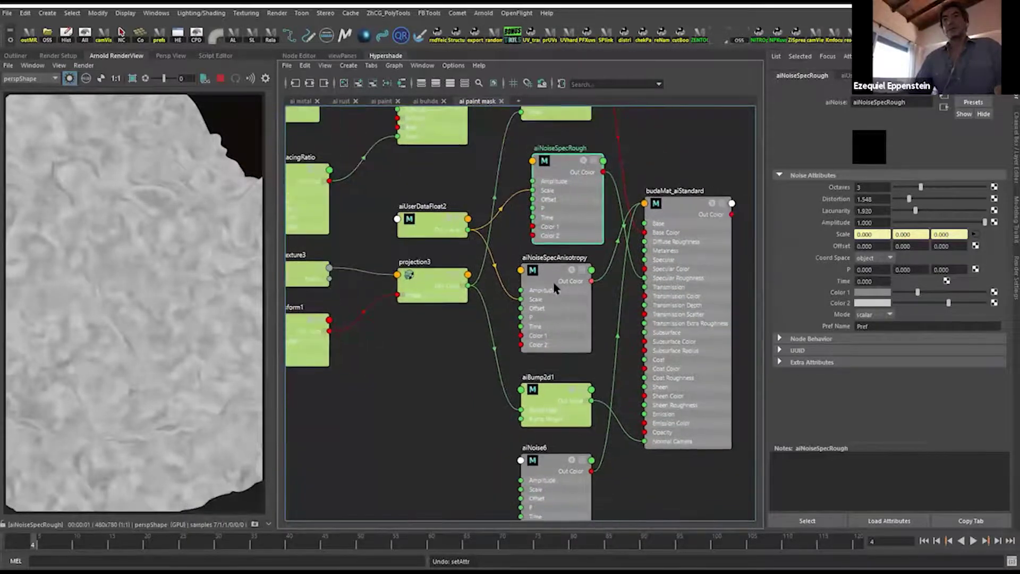
left_click_drag(546, 272, 557, 272)
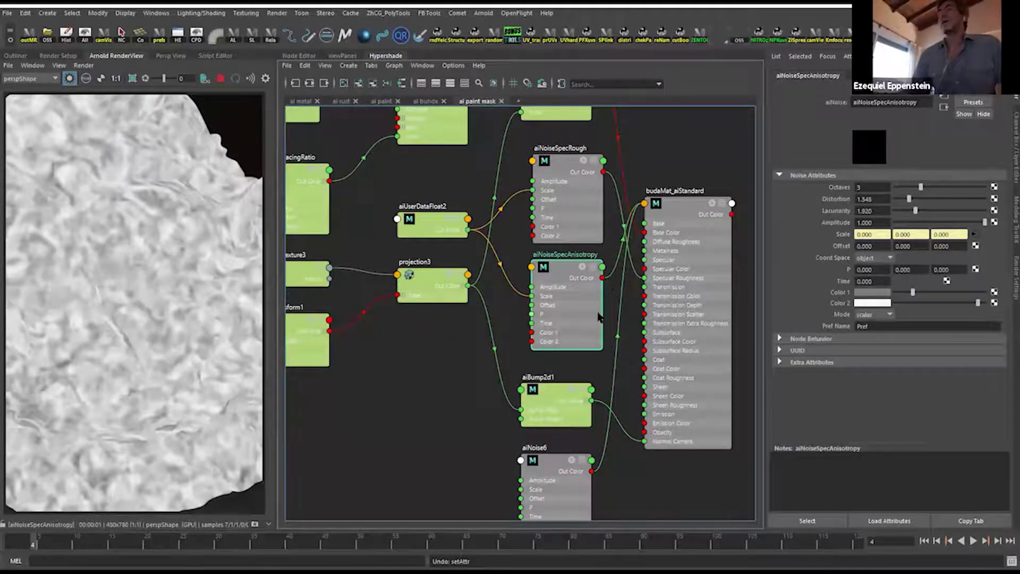
scroll(588, 319, "down", 5)
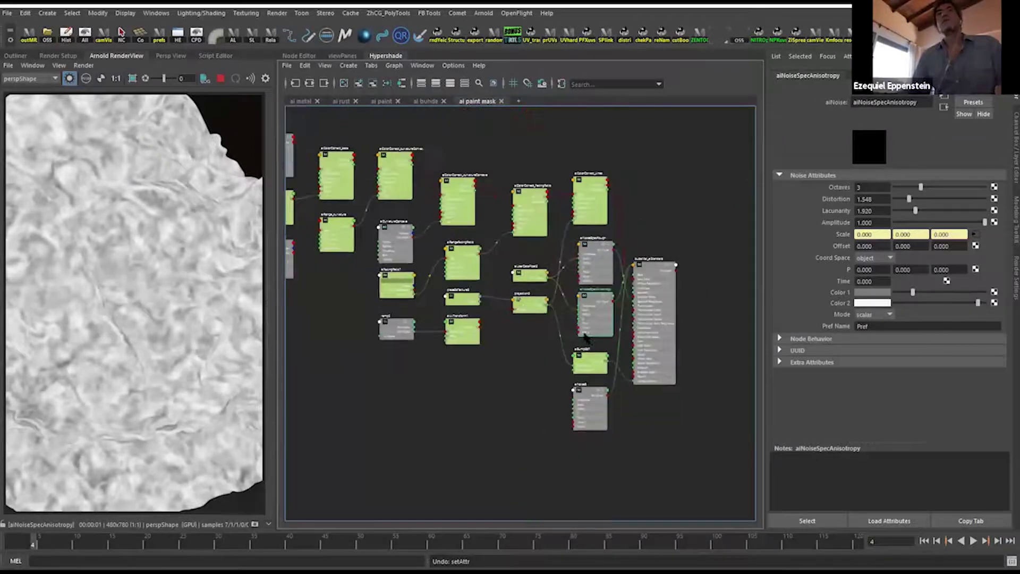
scroll(585, 337, "up", 3)
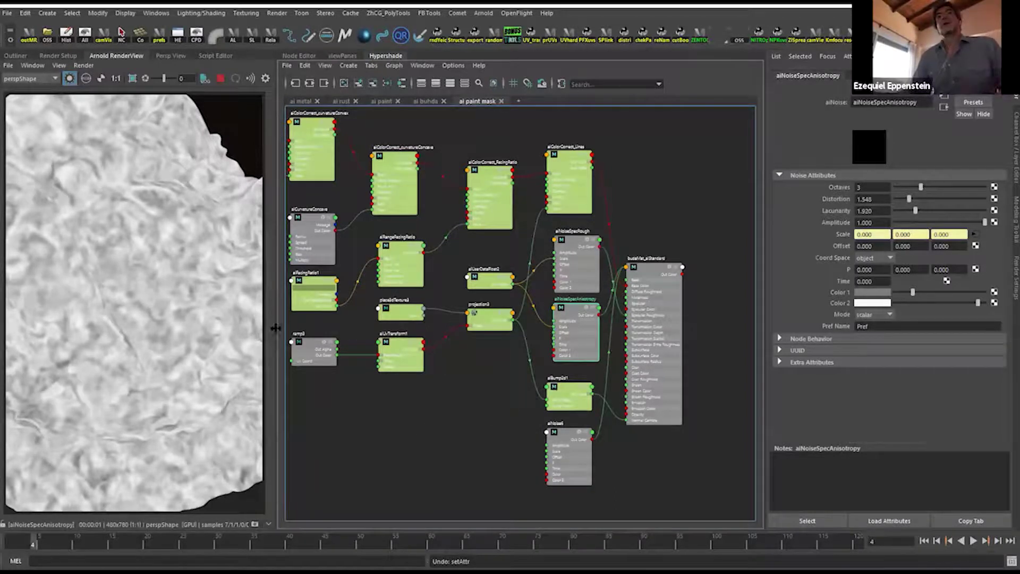
Widen the render framing to show more of the Buddha, and compare isolated aiNoiseSpecRough with the full budaMat_aiStandard material.
right_click_drag(206, 289, 164, 264, "alt")
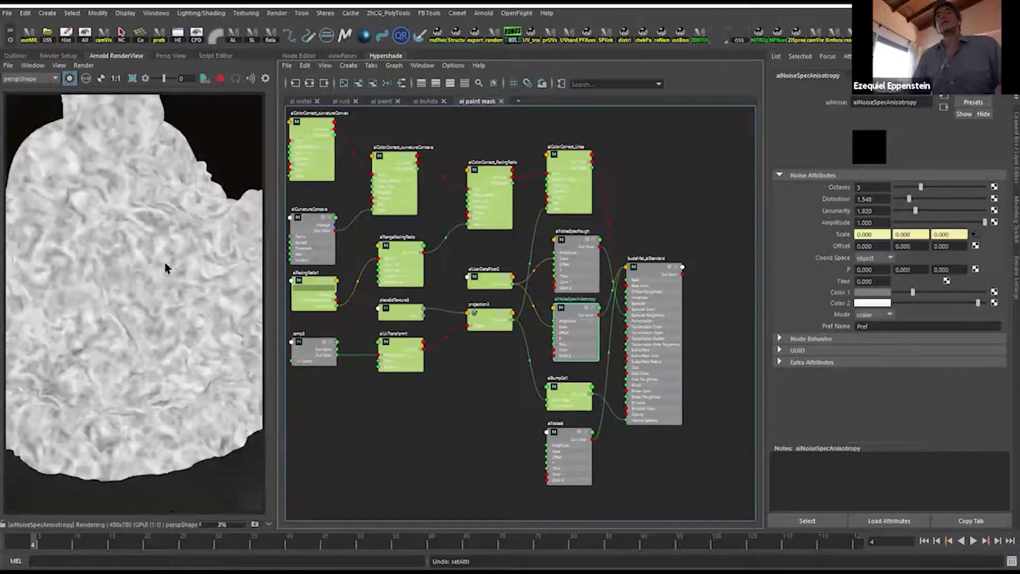
middle_click_drag(175, 237, 174, 253, "alt")
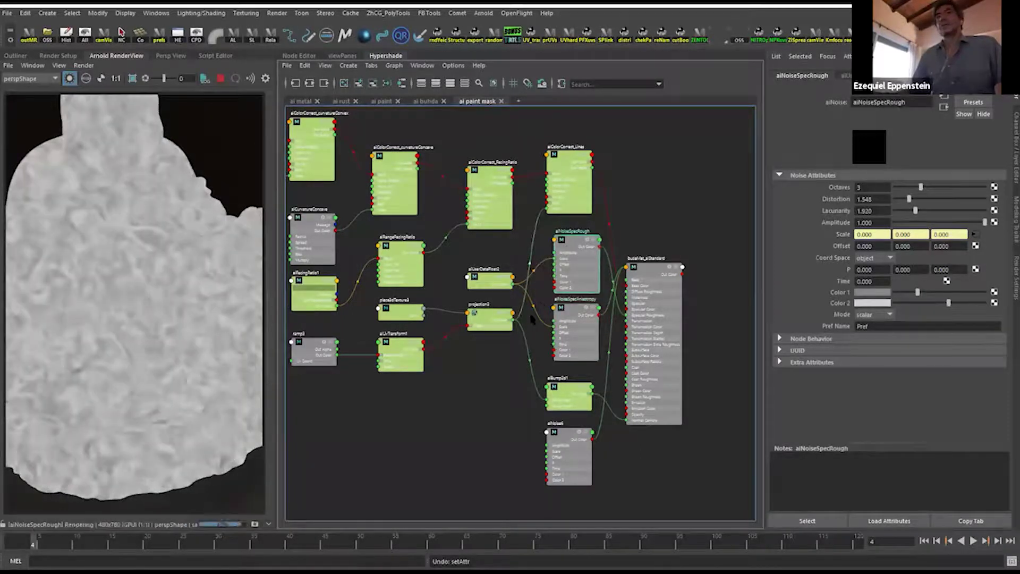
left_click_drag(663, 275, 668, 257)
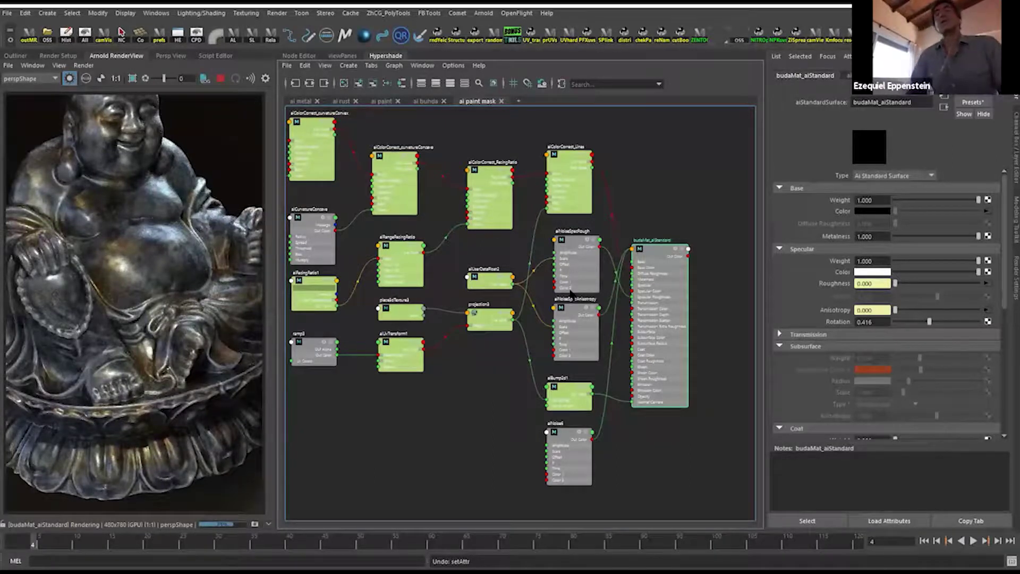
Inspect aiUserDataFloat2, the shared value feeding the scale of both specular noise nodes.
left_click(573, 246)
left_click_drag(493, 285, 490, 271)
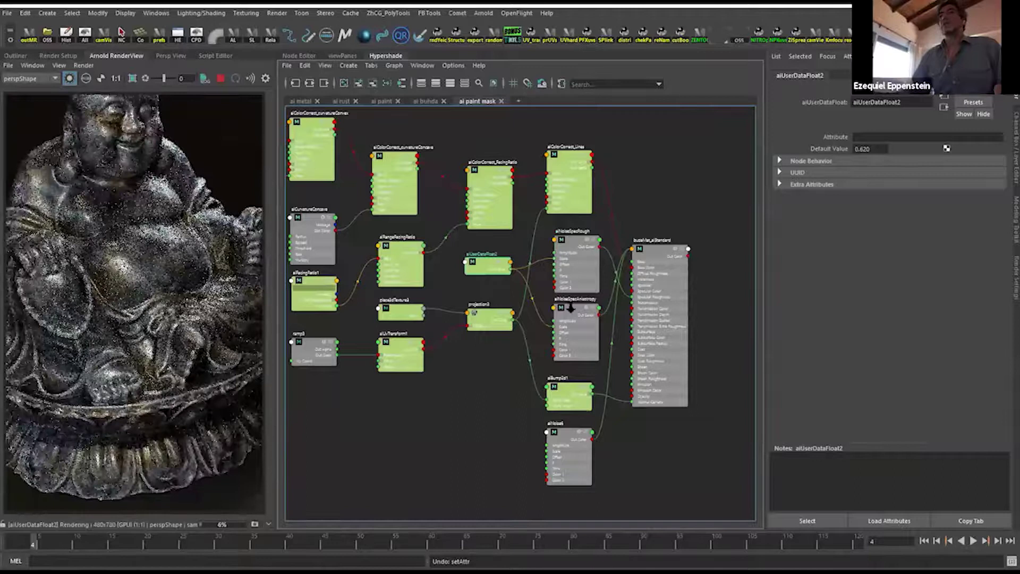
scroll(580, 269, "up", 1)
scroll(580, 269, "up", 1)
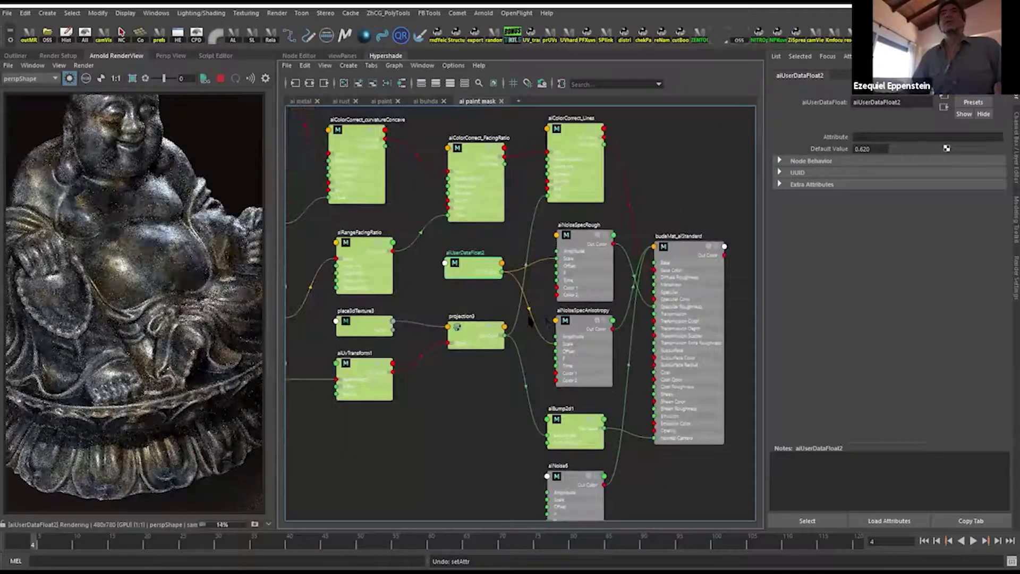
left_click_drag(478, 265, 478, 274)
Move the aiNoiseSpecRough and aiNoiseSpecAnisotropy nodes closer together and render the full budaMat_aiStandard material again.
left_click(577, 296)
left_click_drag(572, 345, 510, 323)
key("f")
left_click_drag(632, 221, 648, 197)
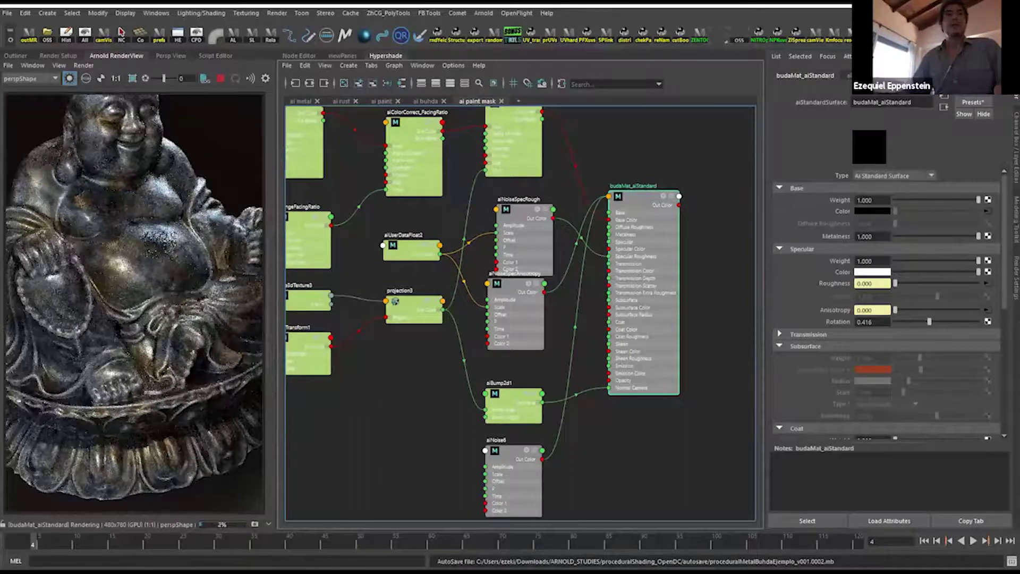
Isolate aiBump2d1 and the projection3 node feeding it to examine the line pattern in a close-up render.
scroll(119, 326, "up", 2)
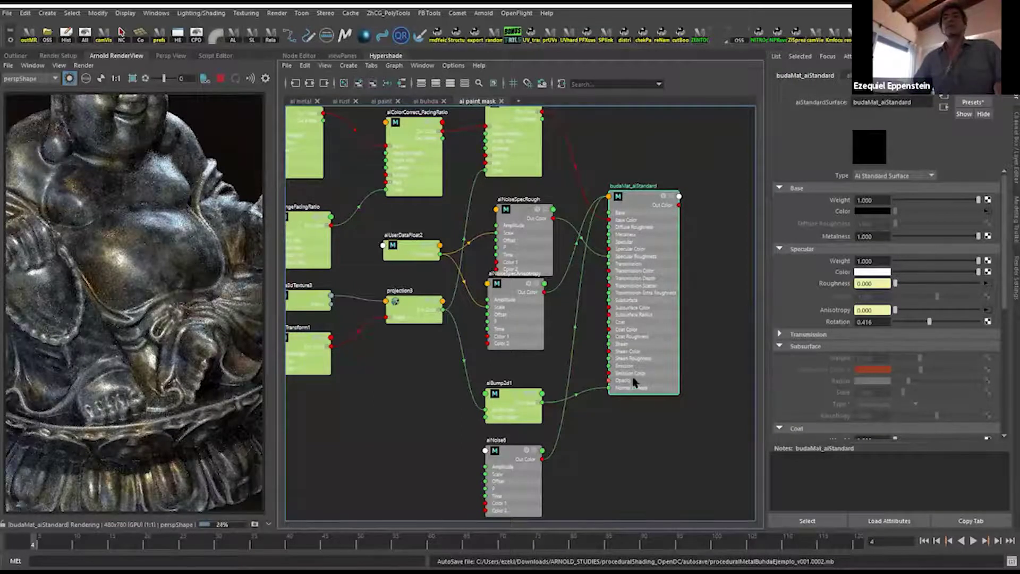
middle_click_drag(571, 361, 619, 348, "alt")
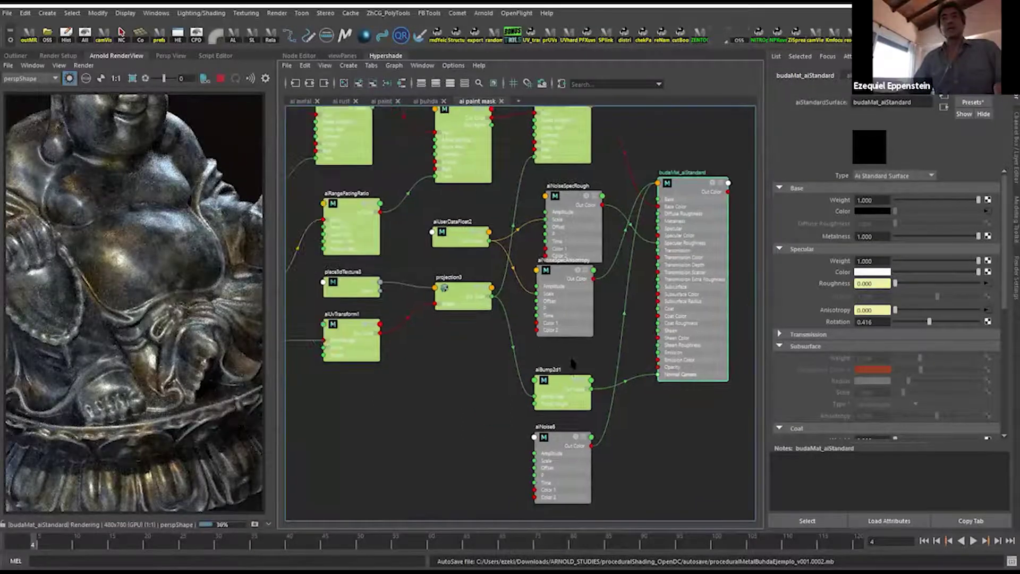
left_click_drag(552, 394, 558, 379)
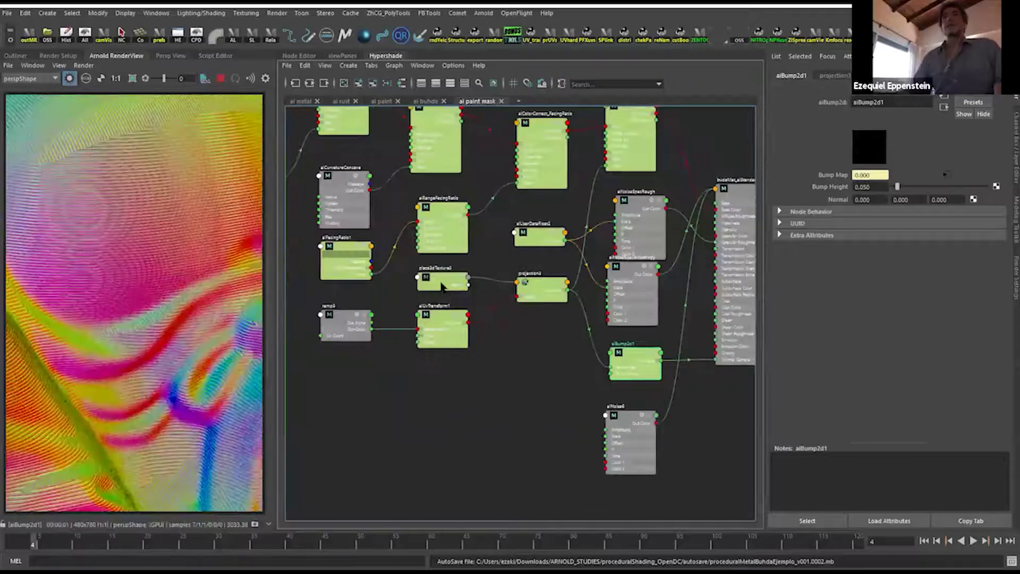
left_click(445, 283)
left_click_drag(537, 288, 538, 299)
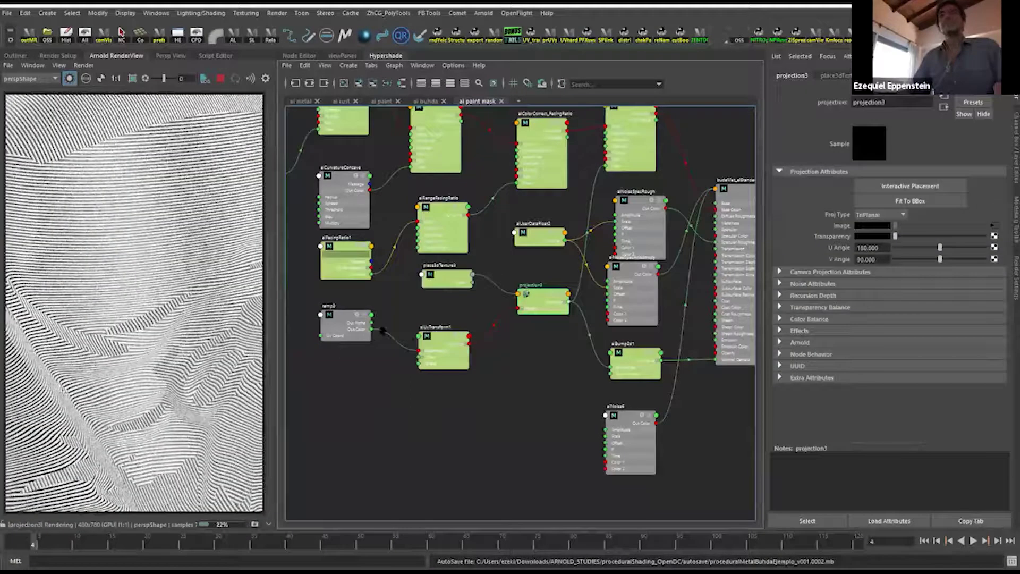
Reposition the ramp3, aiUvTransform1, place3dTexture3 and projection3 nodes slightly in the shading graph and preview projection3 in the render.
left_click_drag(352, 325, 351, 337)
left_click_drag(443, 348, 444, 343)
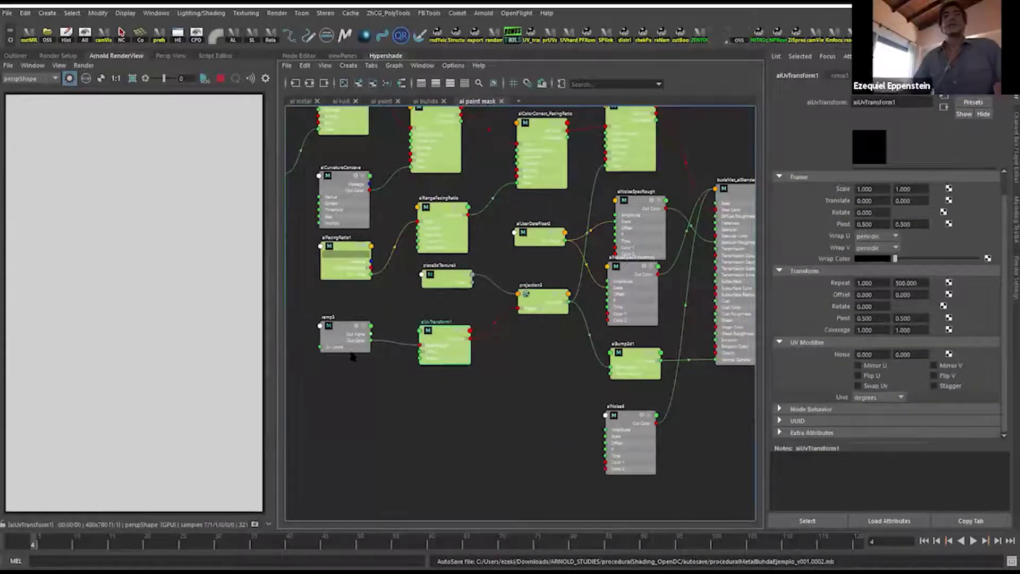
left_click(538, 297)
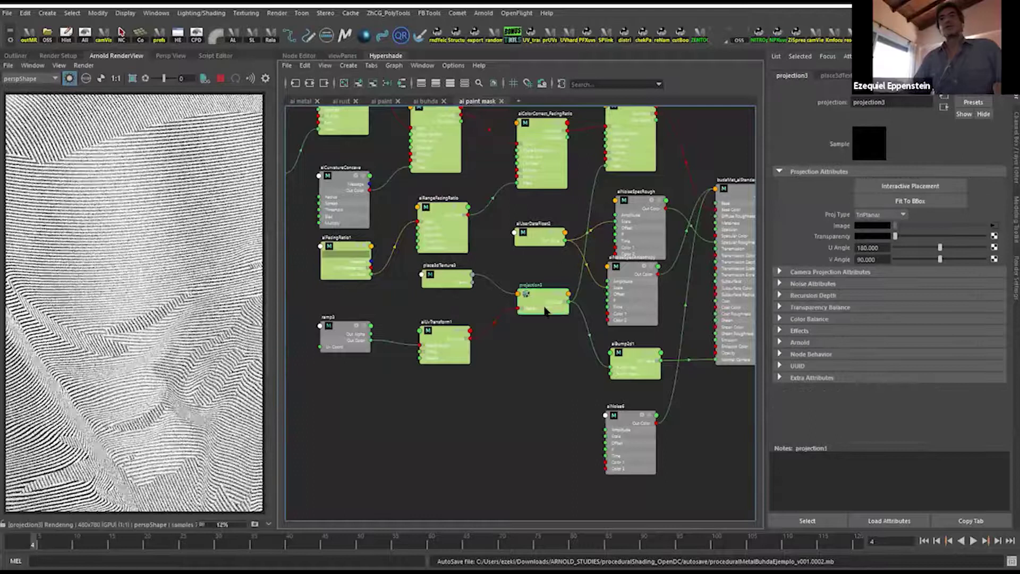
left_click_drag(449, 284, 448, 298)
left_click_drag(538, 299, 537, 303)
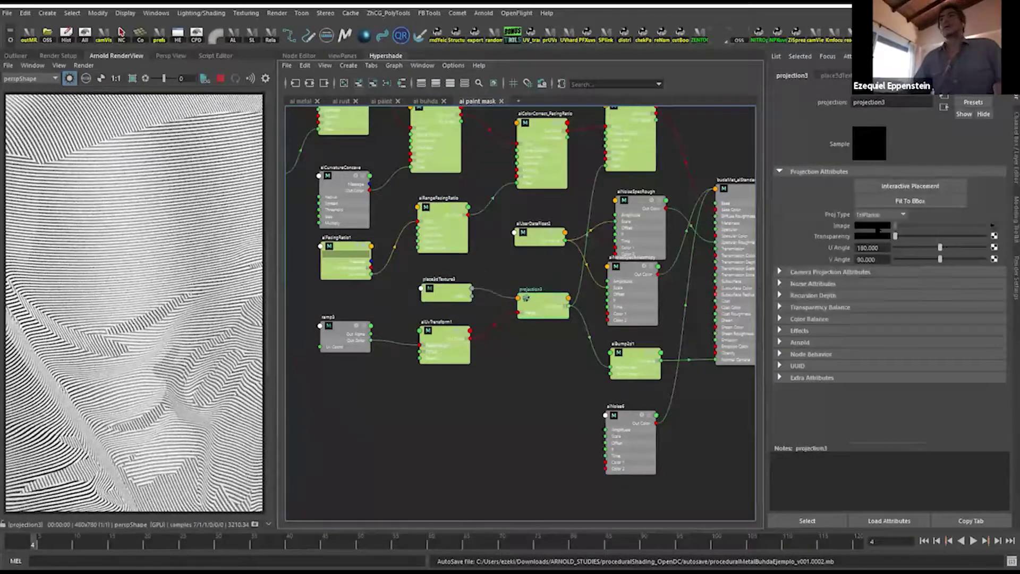
Switch the viewport to the persp1 camera and view the whole Buddha scene, then return to the shading graph.
left_click(346, 56)
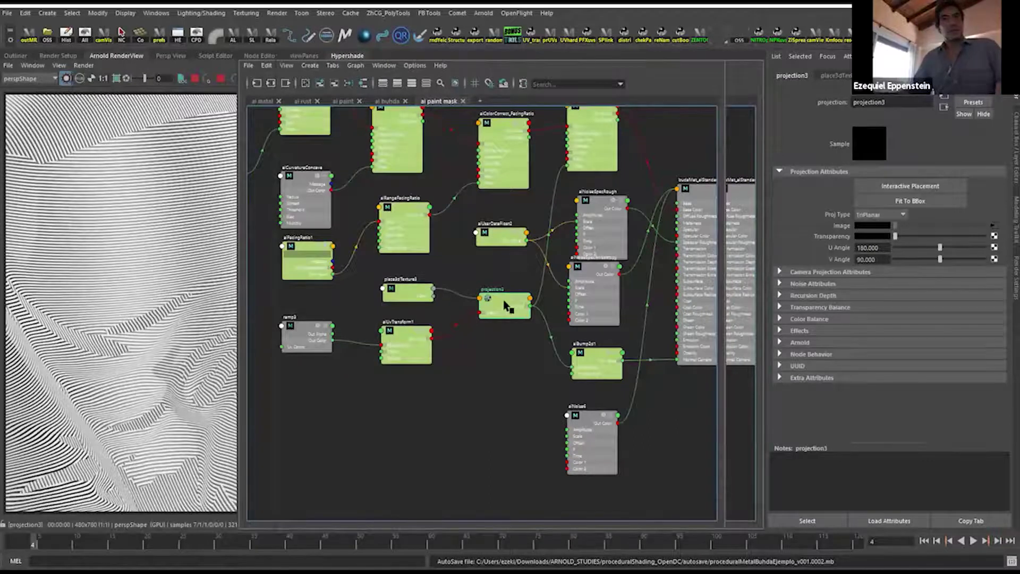
left_click(304, 55)
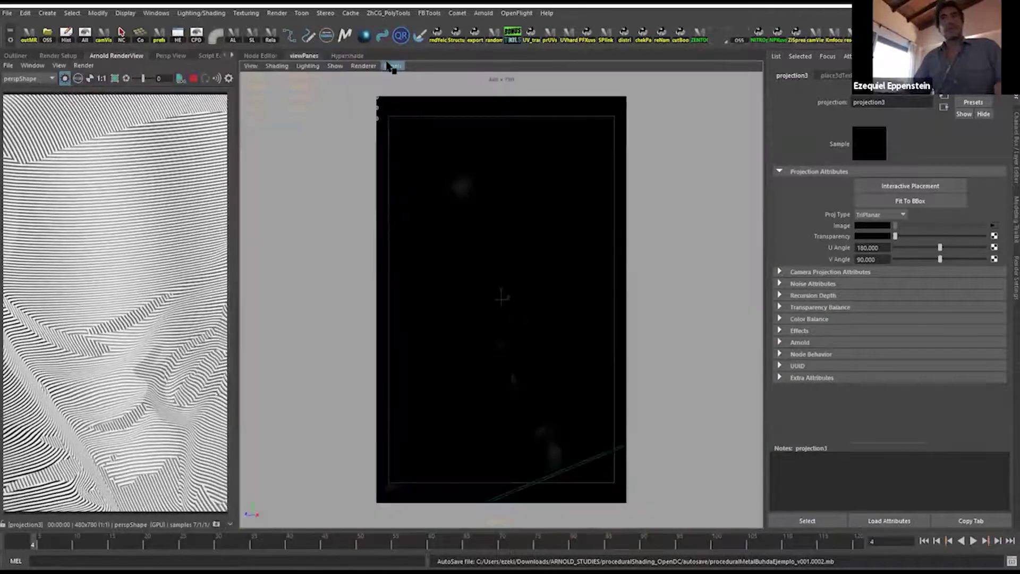
left_click(392, 65)
mouse_move(429, 79)
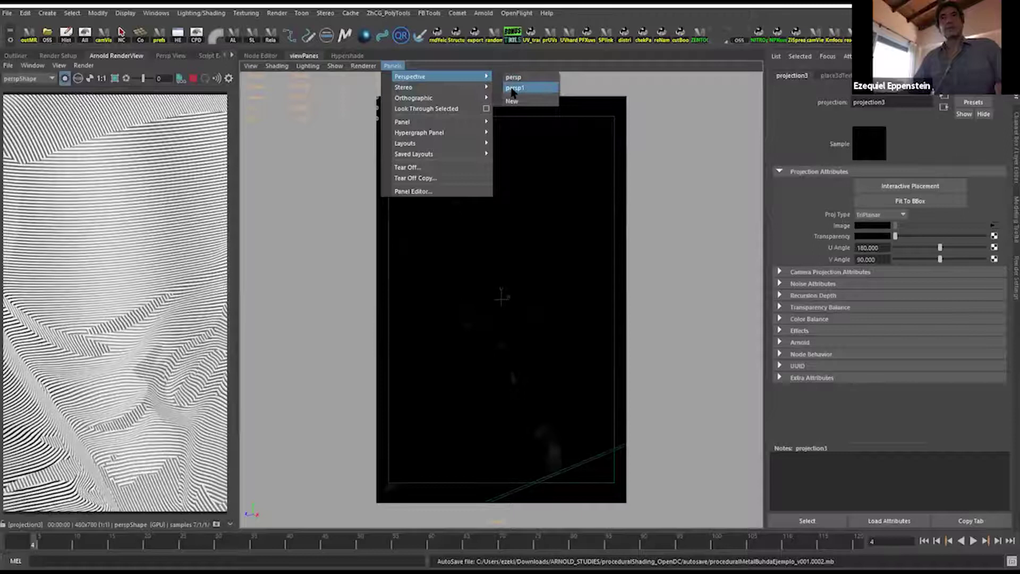
left_click(518, 88)
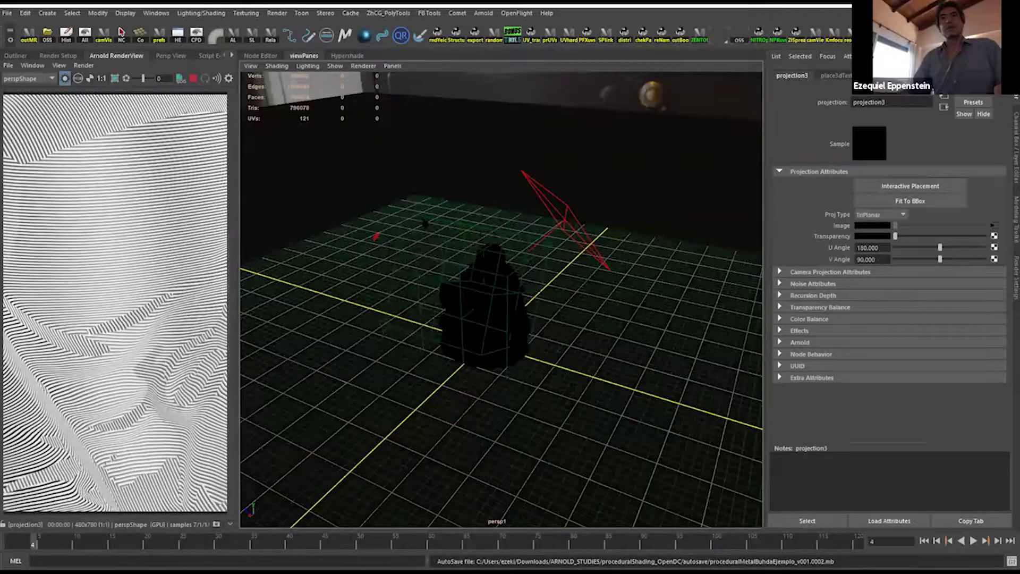
left_click_drag(467, 356, 527, 342, "alt")
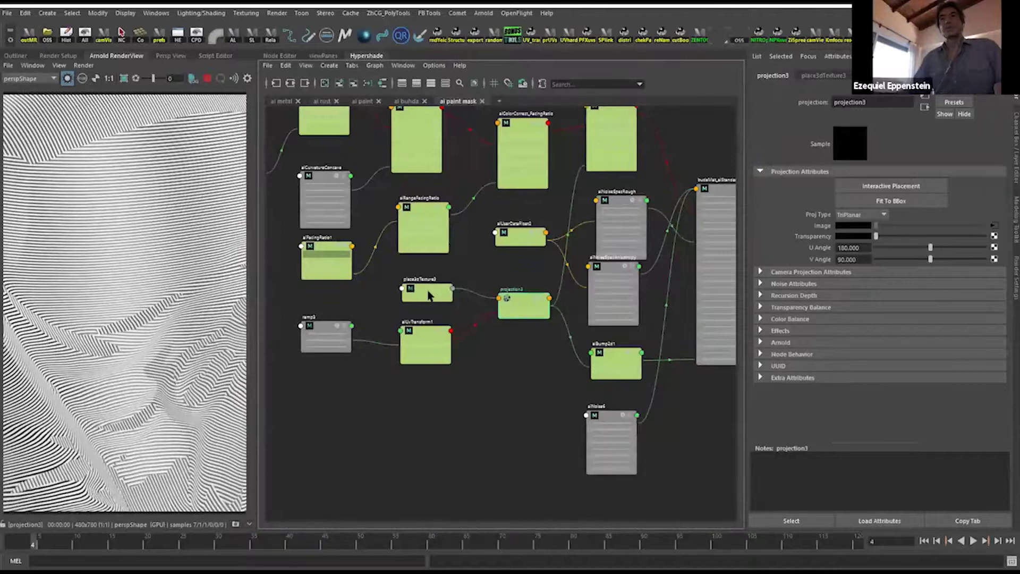
Rotate the place3dTexture3 projection placement freehand in the viewport to about 196, 84 and 190 degrees.
left_click(429, 295)
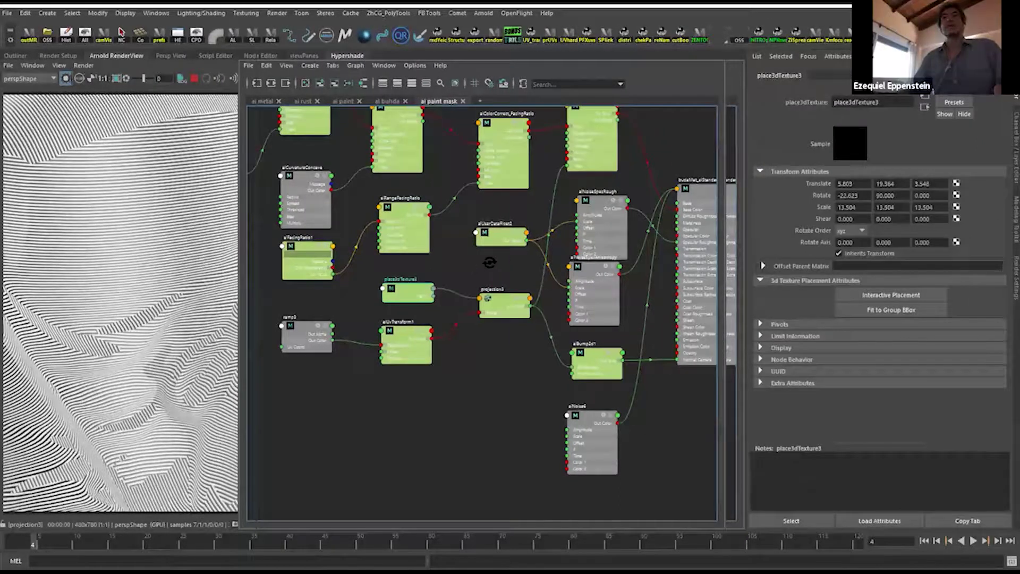
key("ctrl+Tab")
left_click_drag(370, 220, 499, 350, "alt")
key("e")
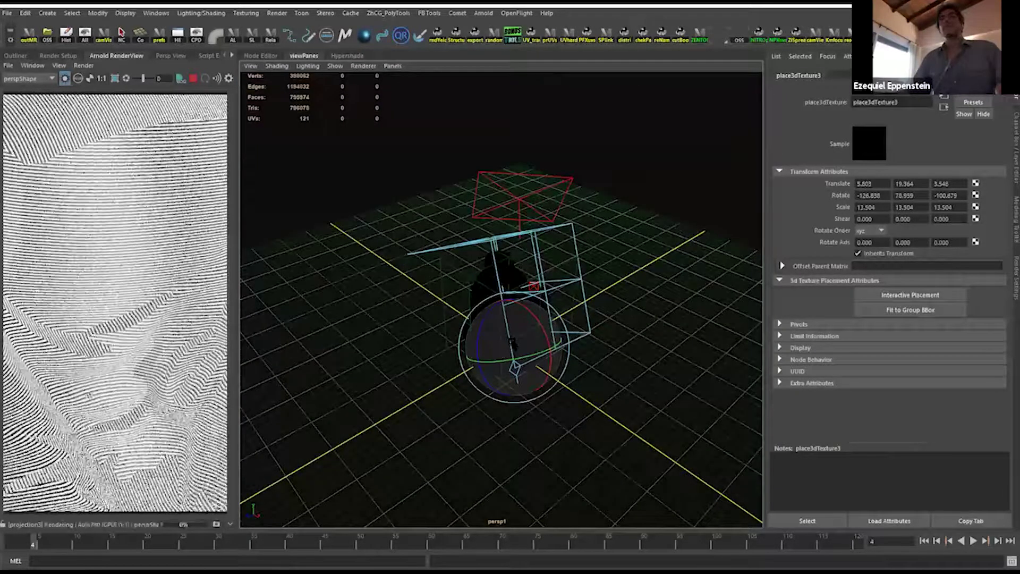
left_click_drag(538, 330, 492, 325)
left_click_drag(557, 323, 561, 301)
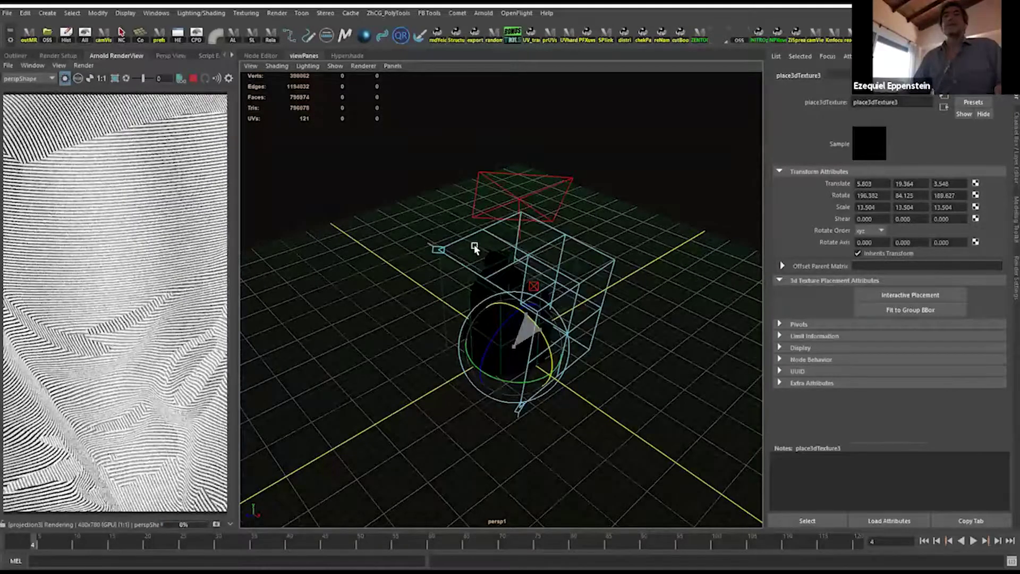
Select the Buddha sculpture, switch to the Modeling menu set and check its UV layout in the UV Editor.
left_click_drag(404, 199, 375, 78, "alt")
left_click_drag(483, 244, 483, 293, "alt")
left_click(483, 293)
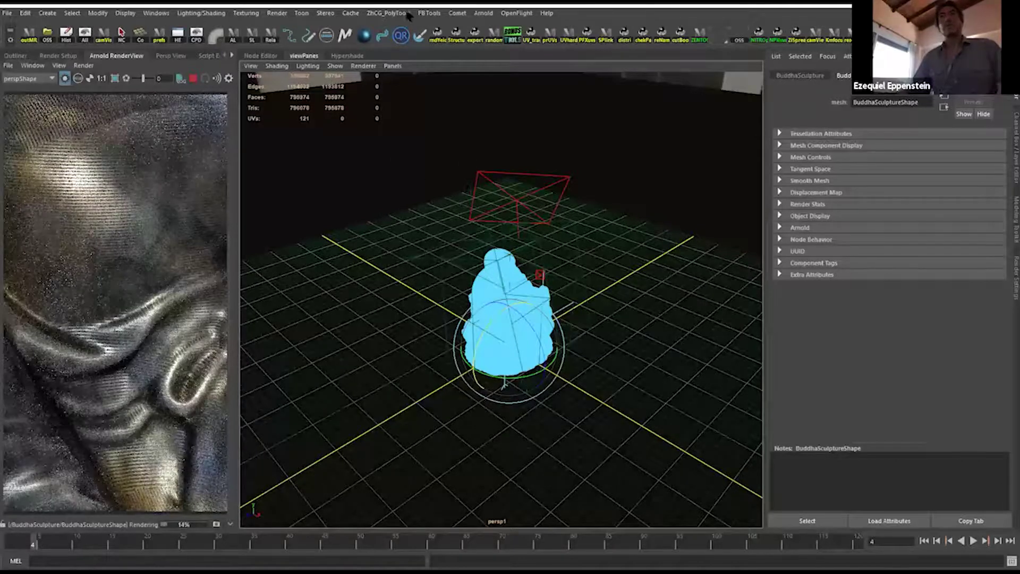
key("h")
left_click(465, 184)
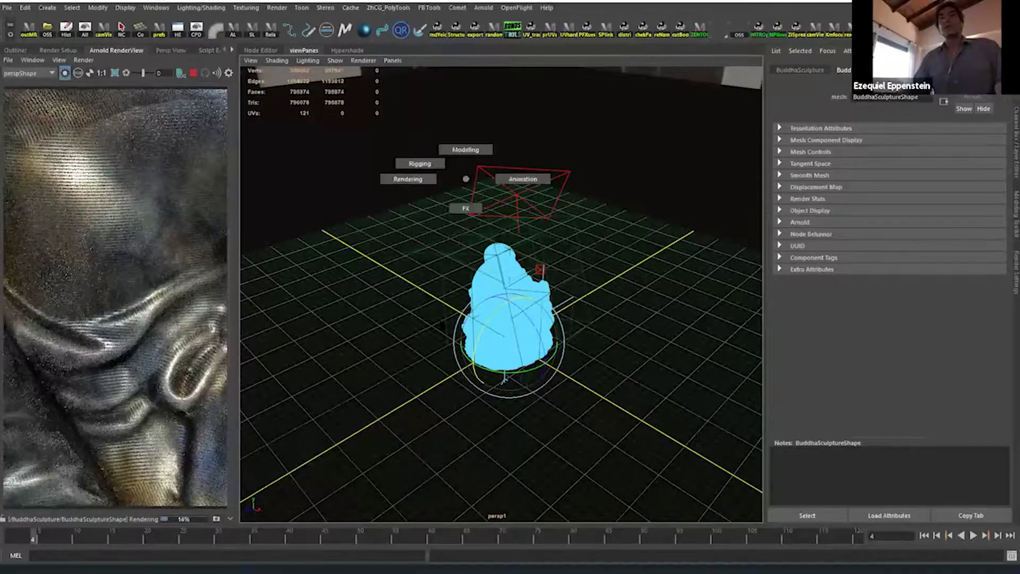
left_click_drag(465, 178, 466, 149)
left_click(408, 7)
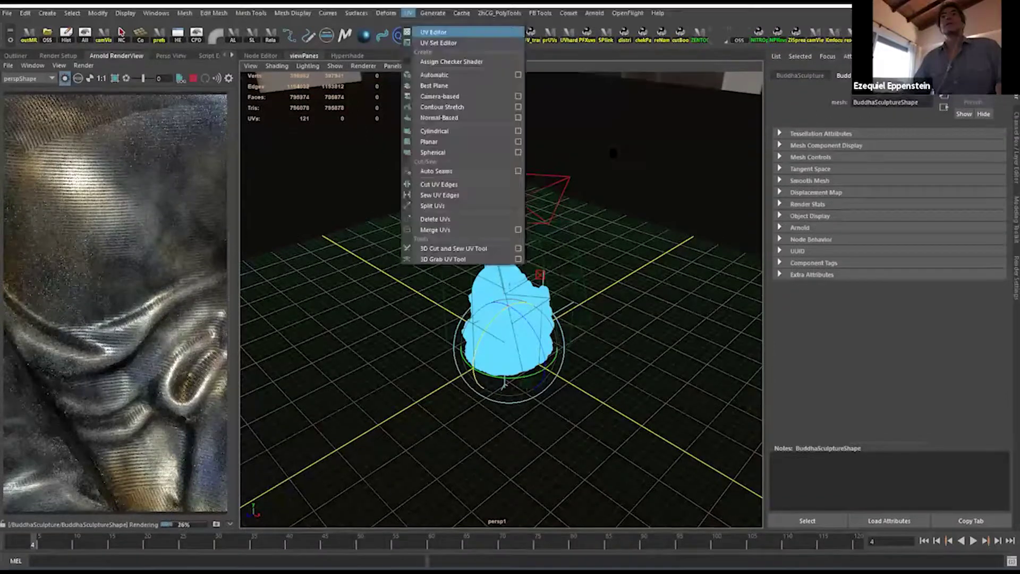
left_click(431, 21)
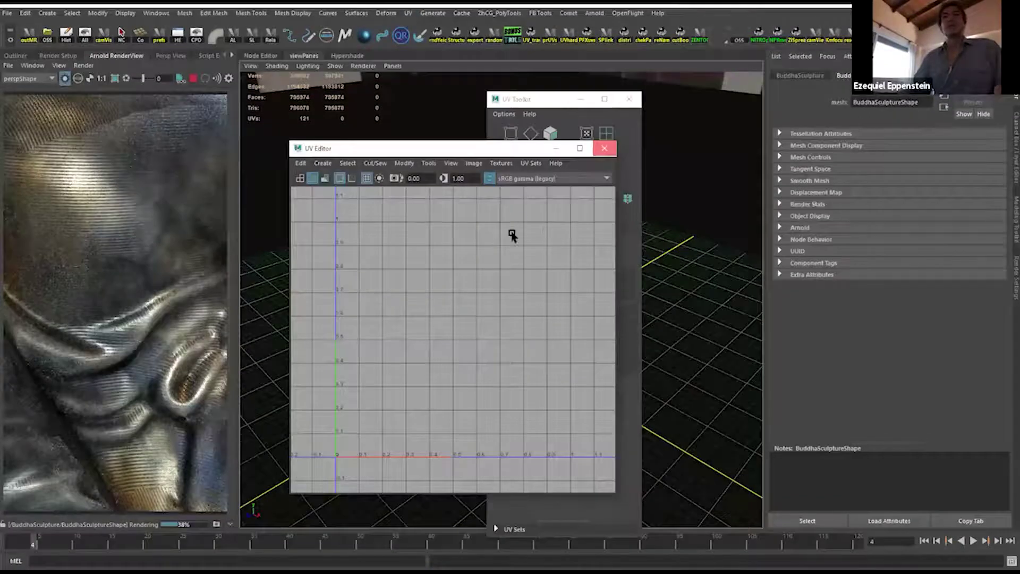
left_click_drag(374, 340, 391, 339, "alt")
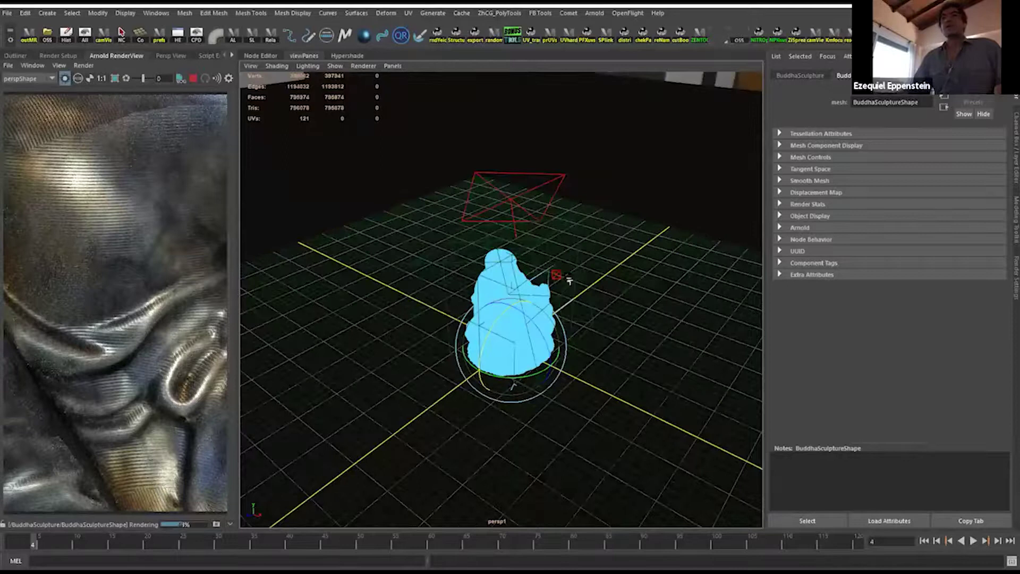
left_click_drag(569, 280, 591, 272, "alt")
left_click_drag(559, 222, 552, 192, "alt")
Examine the projection network in the Hypershade: the attributes of ramp3 and projection3, and the UV repeat values of aiUvTransform1.
left_click(347, 55)
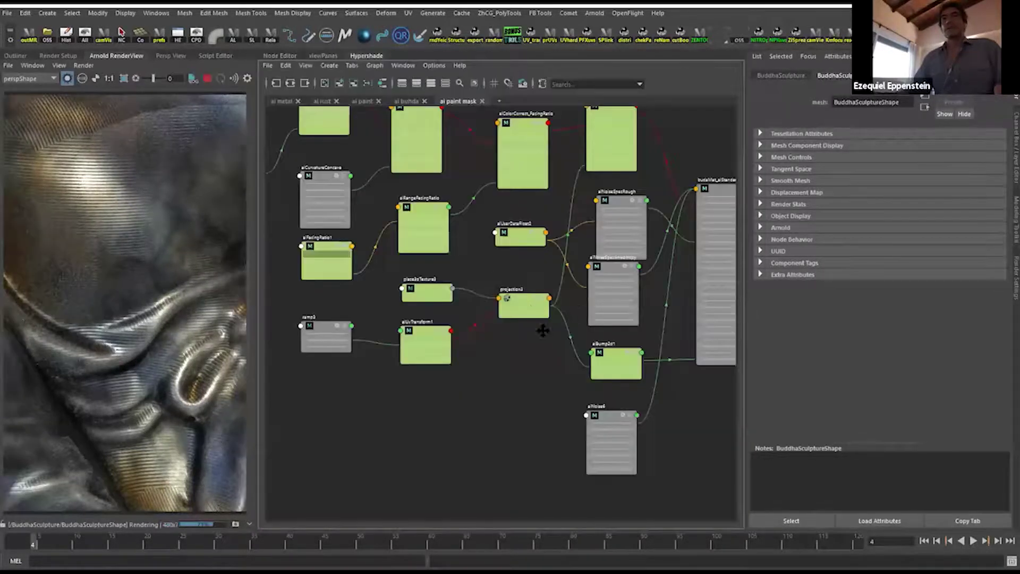
scroll(553, 346, "up", 5)
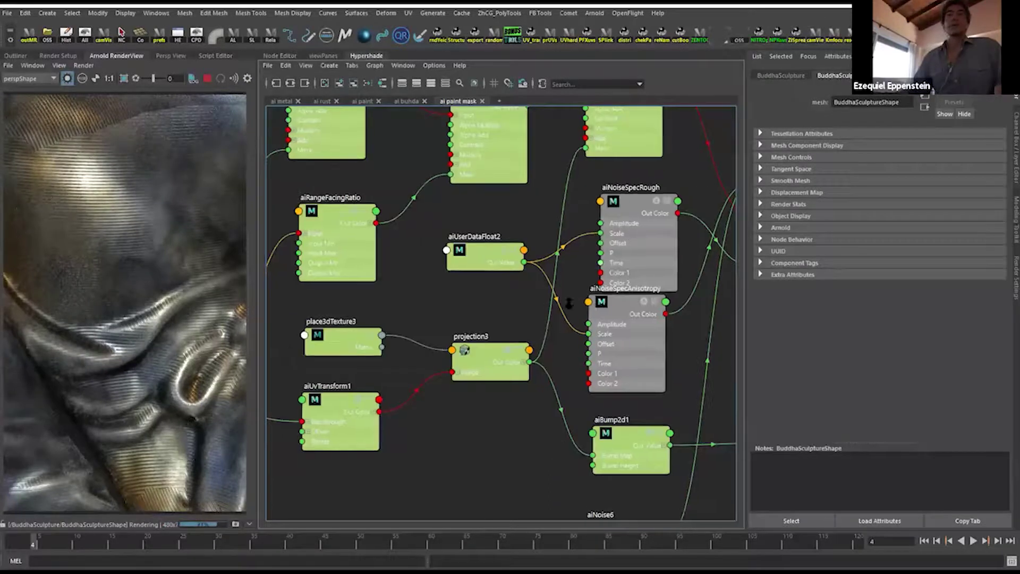
scroll(569, 302, "down", 2)
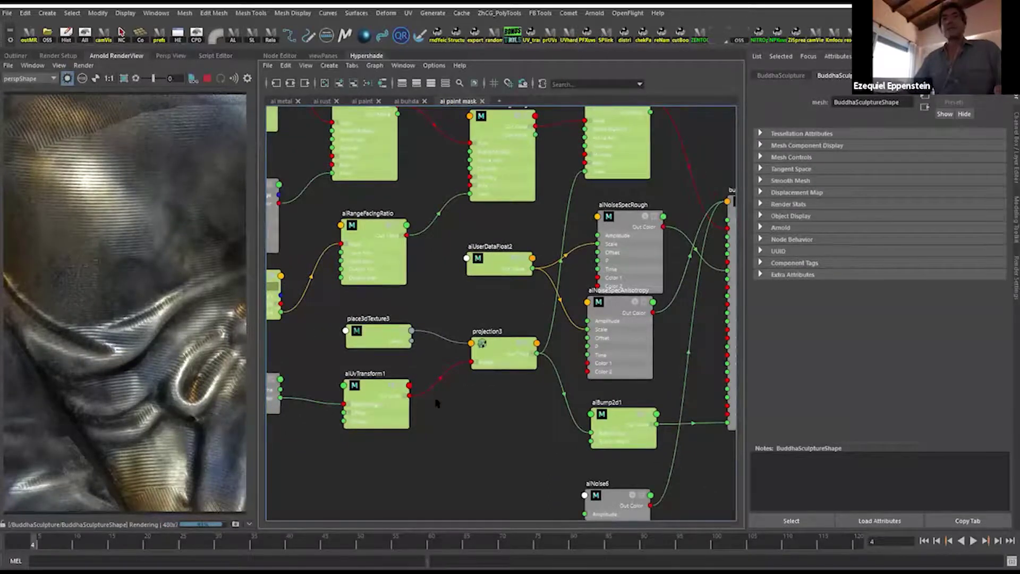
middle_click_drag(382, 393, 547, 369, "alt")
left_click(547, 369)
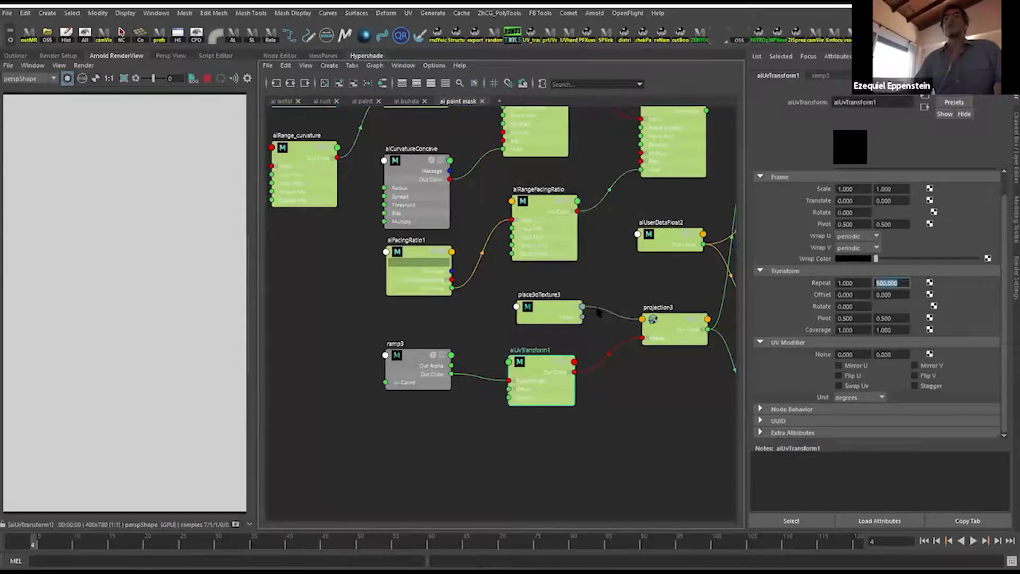
middle_click_drag(399, 358, 348, 348, "alt")
left_click(348, 348)
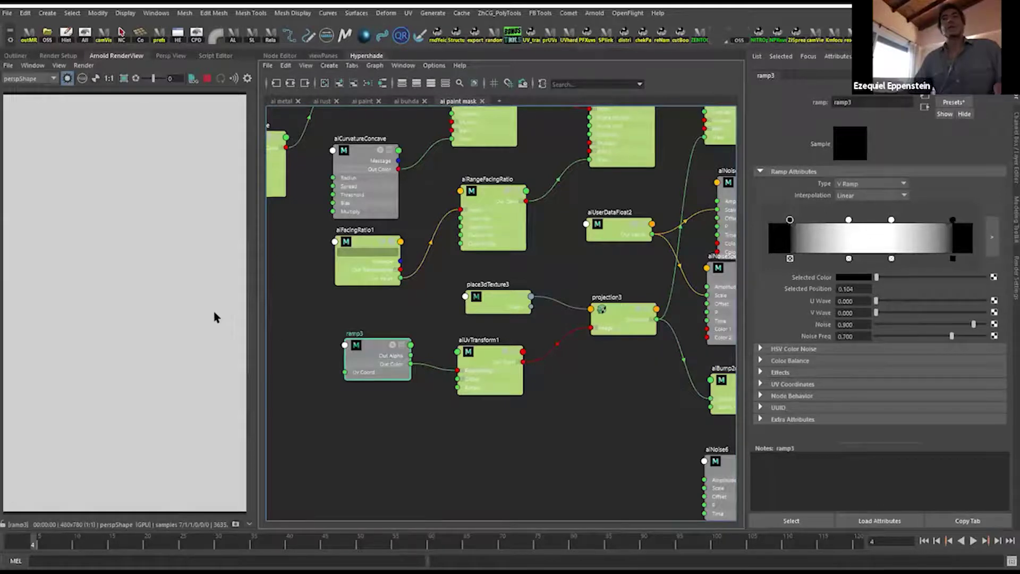
middle_click_drag(588, 396, 500, 407, "alt")
left_click(534, 326)
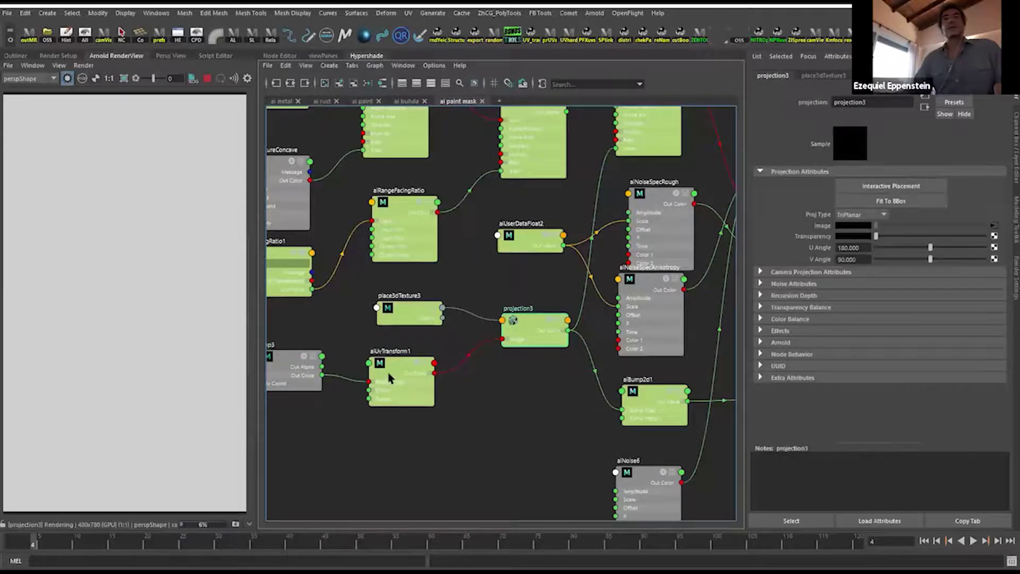
left_click_drag(906, 285, 836, 290)
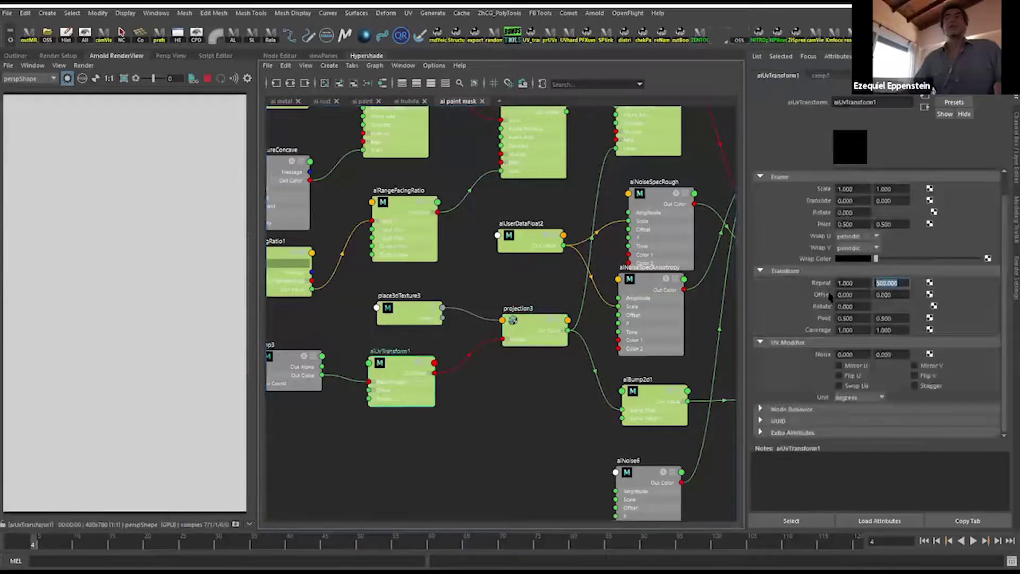
key("shift+Tab")
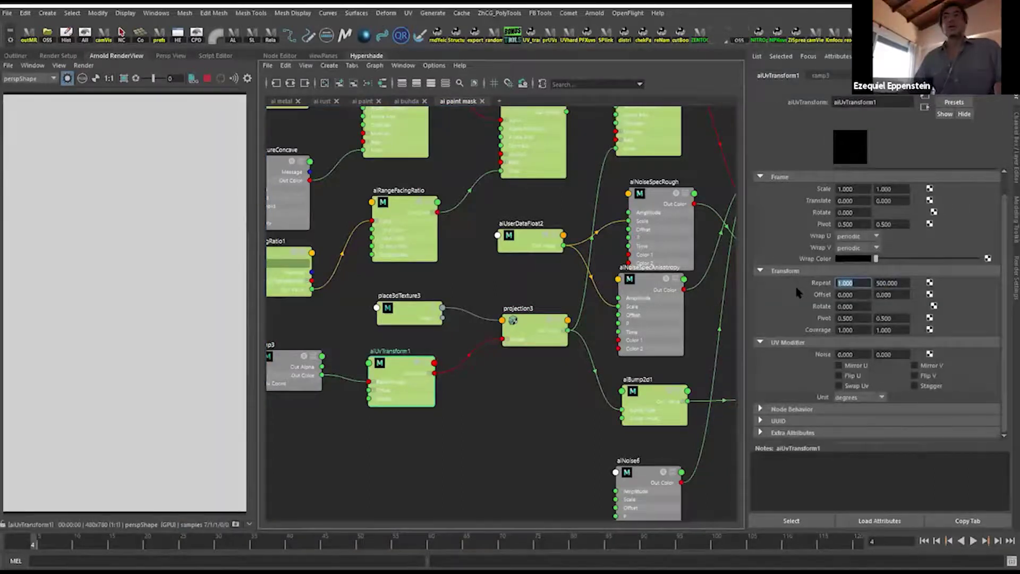
Preview projection3 in the render while showing the attributes of ramp3.
left_click(536, 345)
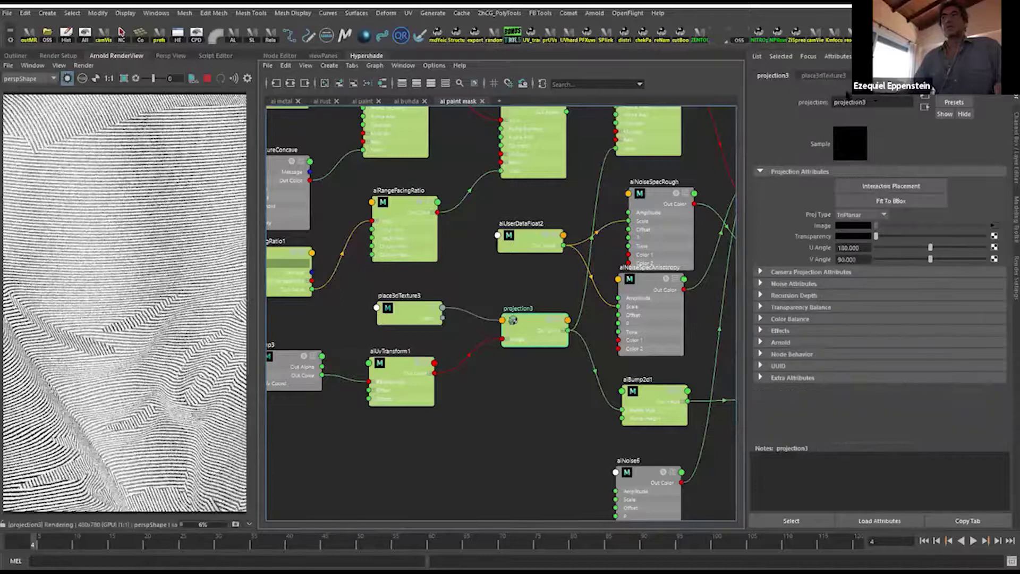
left_click(808, 56)
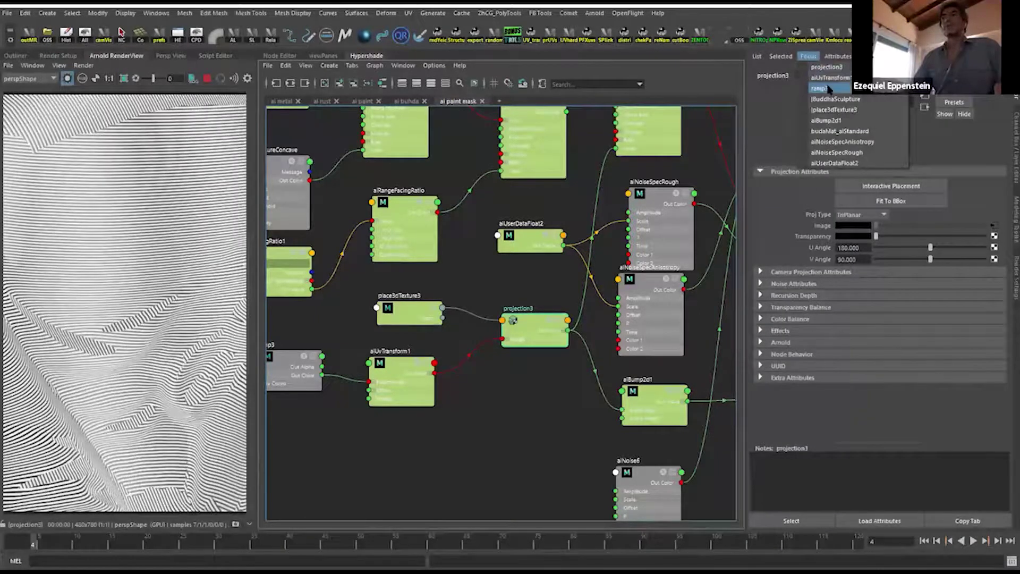
left_click(819, 88)
Try the U Ramp and Circular Ramp types on ramp3.
left_click(871, 186)
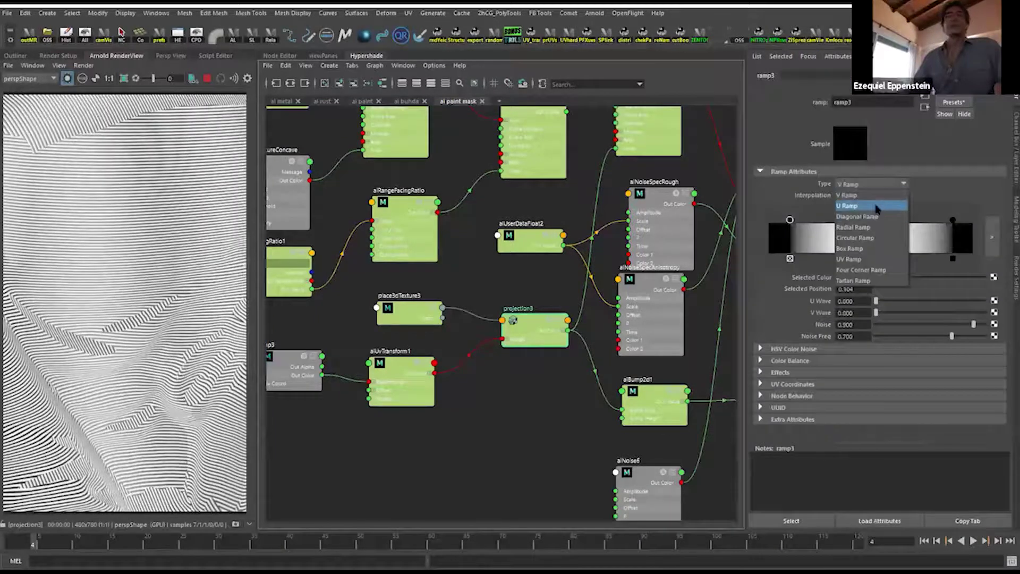
left_click(875, 203)
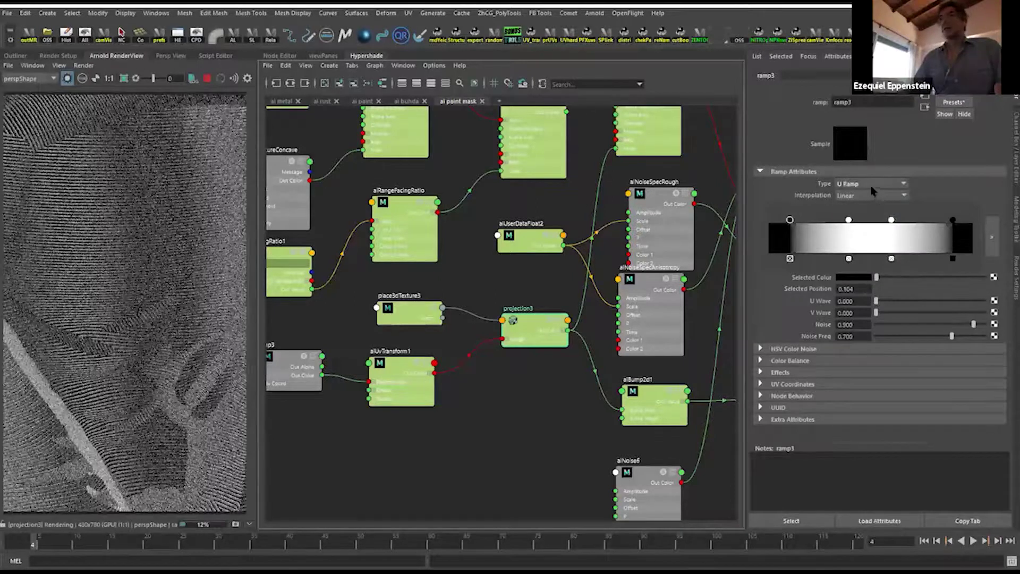
left_click(871, 184)
left_click(871, 238)
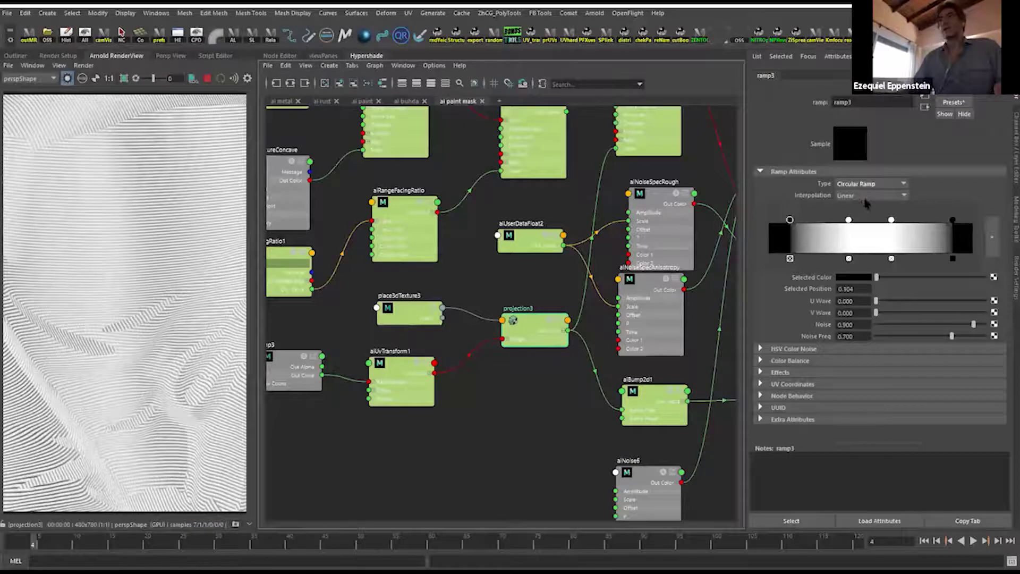
Set ramp3's interpolation to None and its type to V Ramp.
left_click(864, 198)
left_click(856, 208)
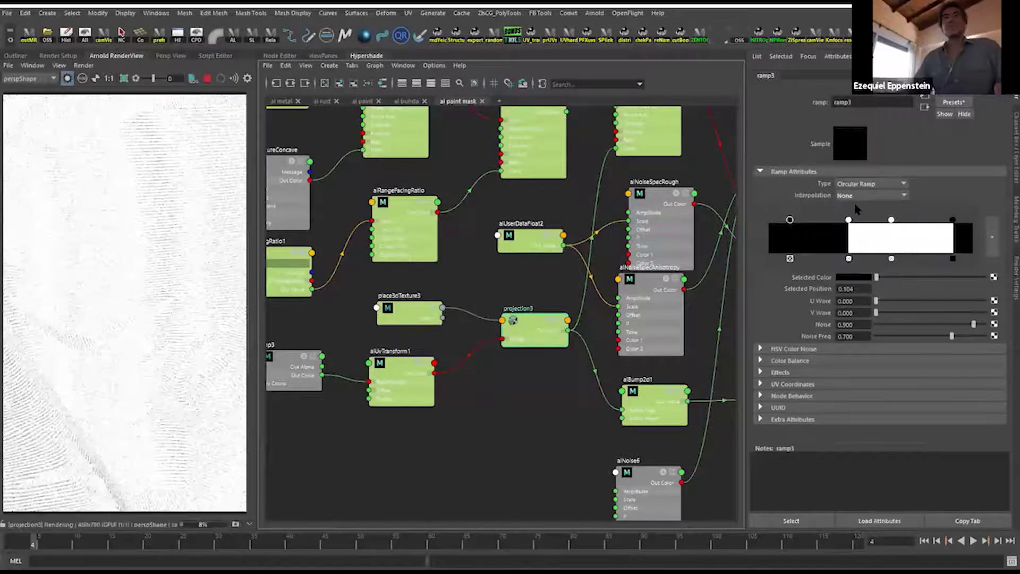
left_click(855, 183)
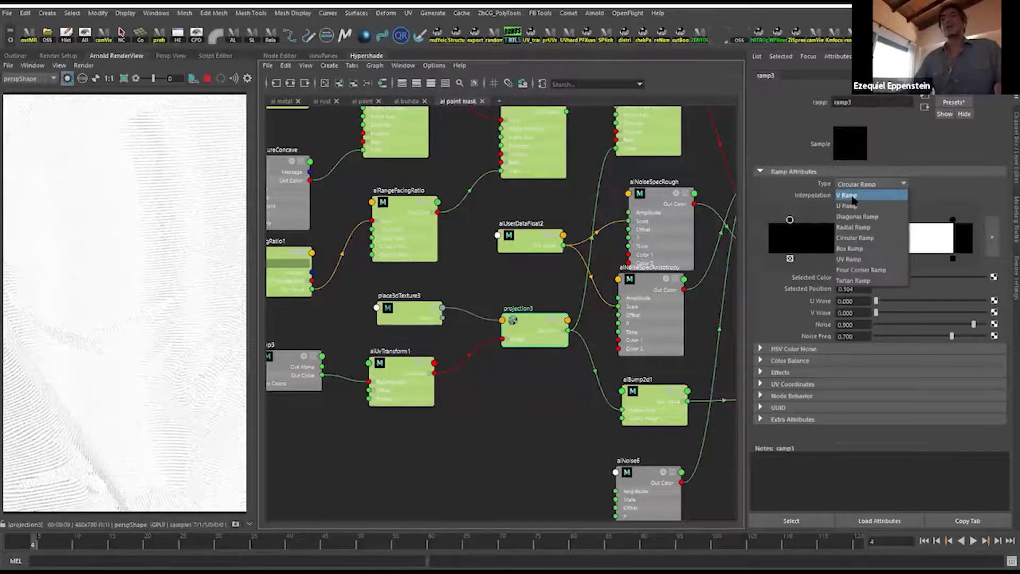
left_click(852, 197)
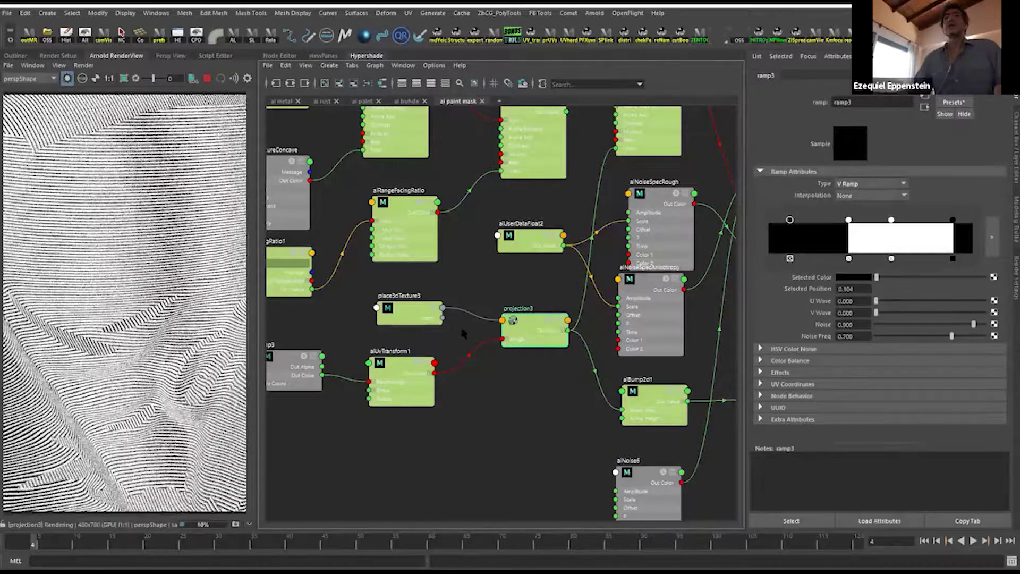
Try adjusting the bump height of aiBump2d1, undo the change and preview projection3 again.
scroll(306, 393, "down", 1)
left_click(528, 355)
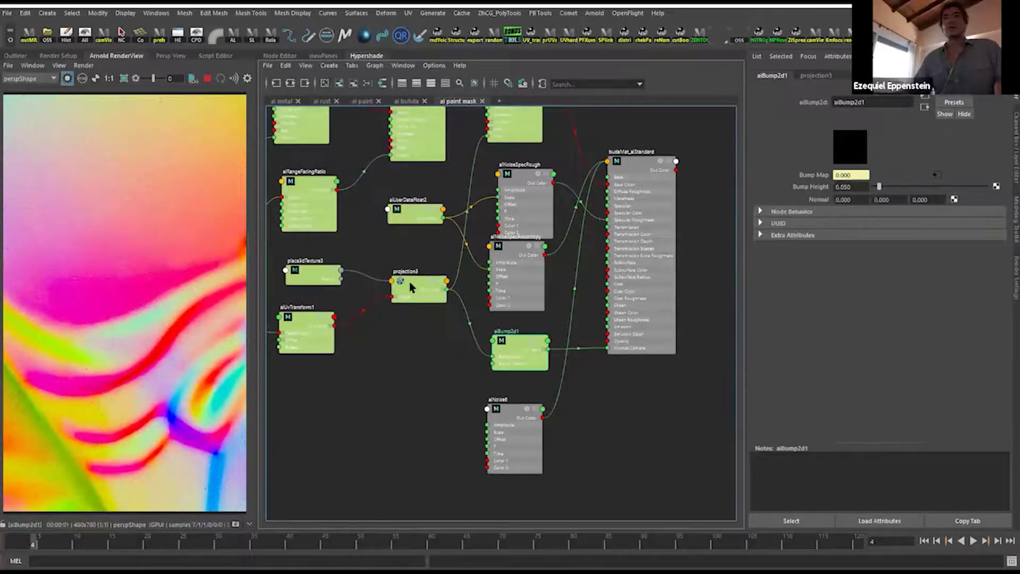
left_click_drag(848, 187, 879, 208, "ctrl")
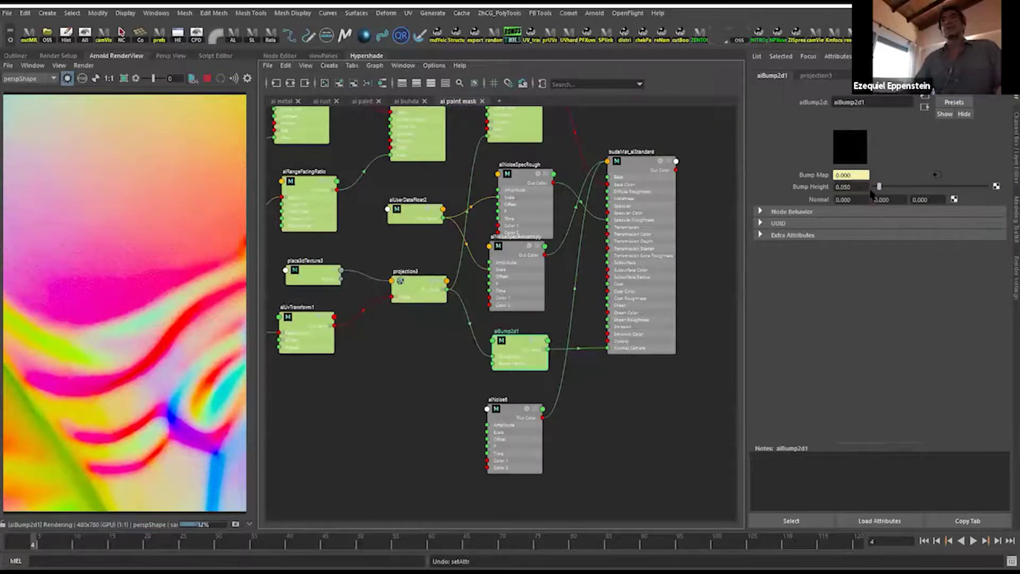
left_click(410, 300)
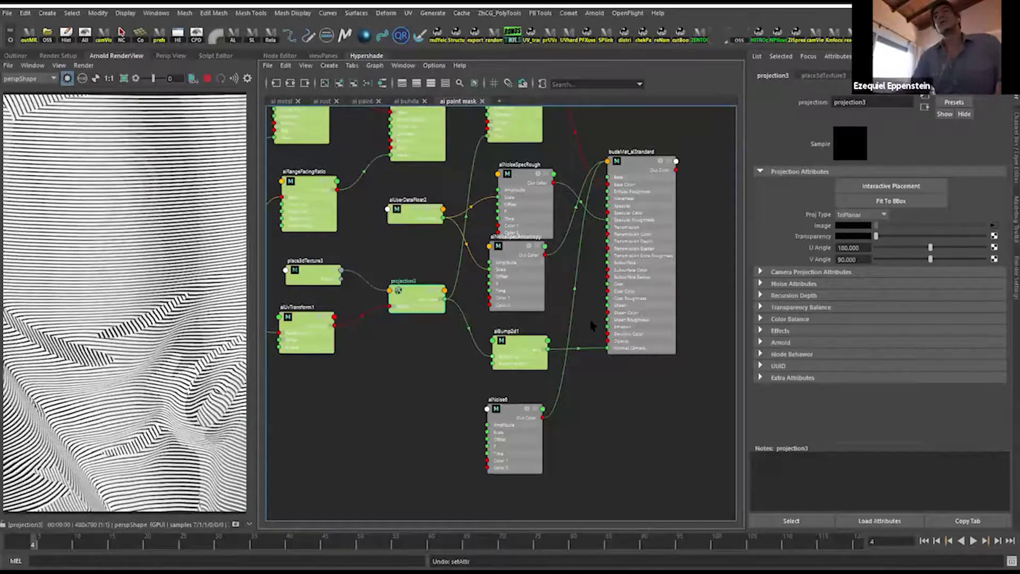
Nudge the aiBump2d1 and aiUvTransform1 nodes in the shading graph and preview aiUvTransform1 in the render.
mouse_move(504, 360)
left_mouse_down()
mouse_move(513, 339)
mouse_move(507, 357)
left_mouse_up()
left_click(418, 314)
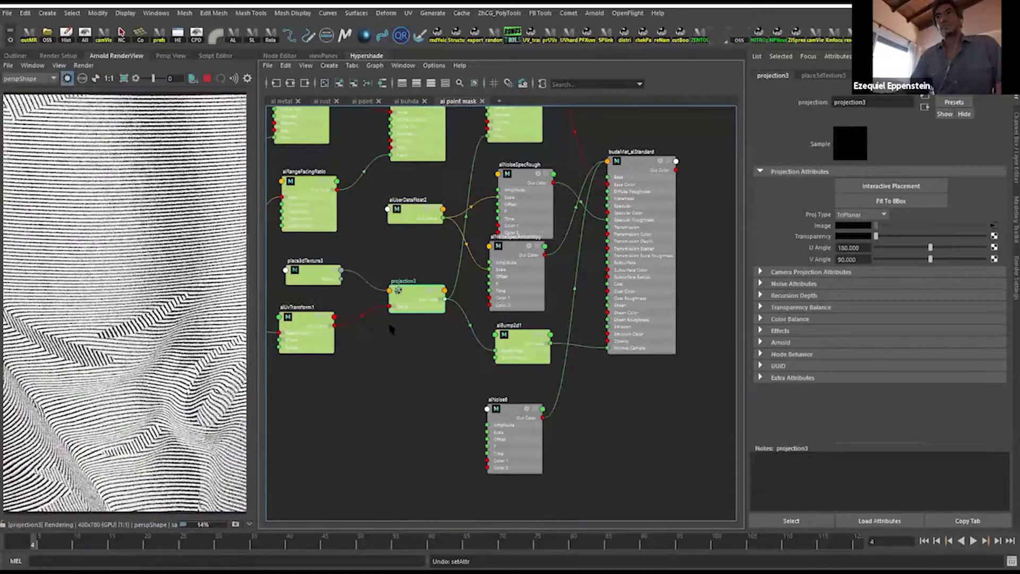
left_click(313, 276)
mouse_move(325, 345)
left_mouse_down()
mouse_move(363, 340)
mouse_move(332, 343)
left_mouse_up()
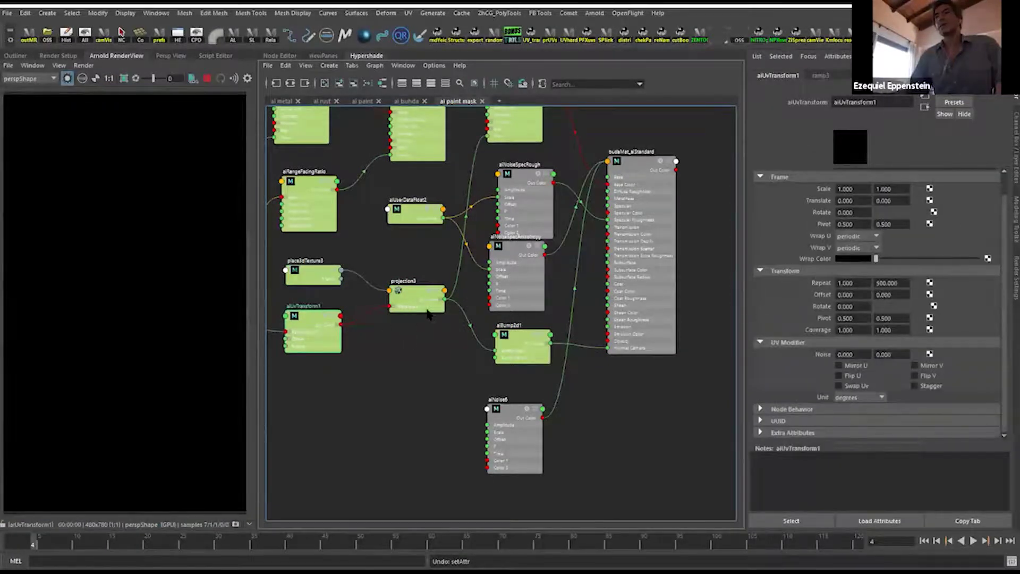
middle_click_drag(334, 300, 385, 298, "alt")
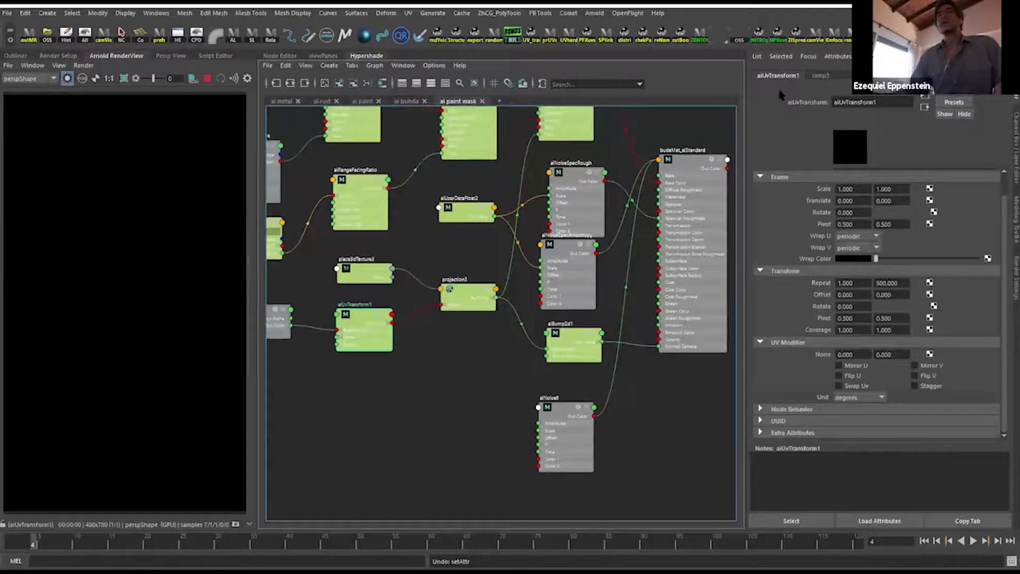
Try Linear interpolation on ramp3 and set it to Exponential Up.
left_click(819, 76)
left_click(852, 197)
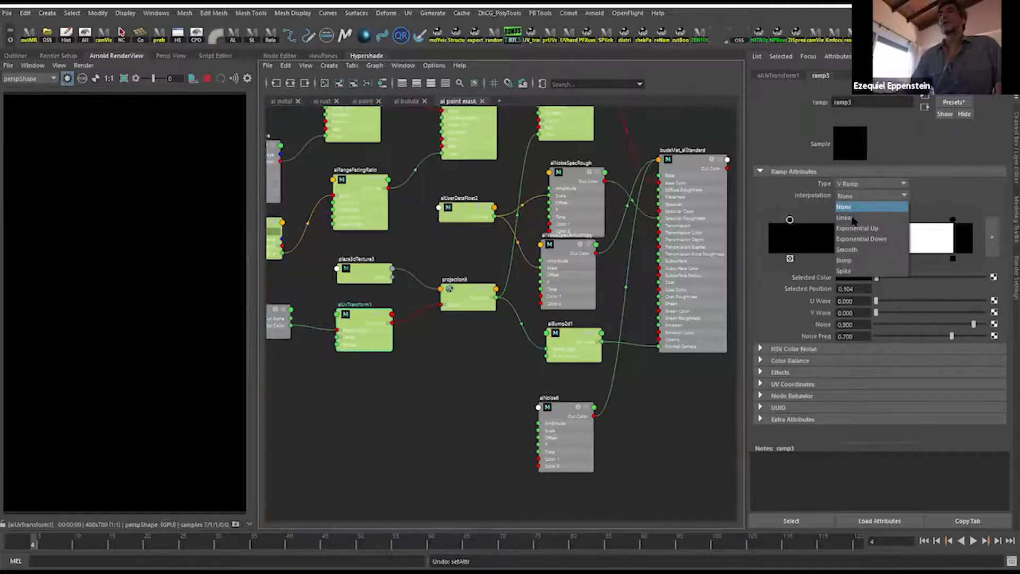
left_click(853, 219)
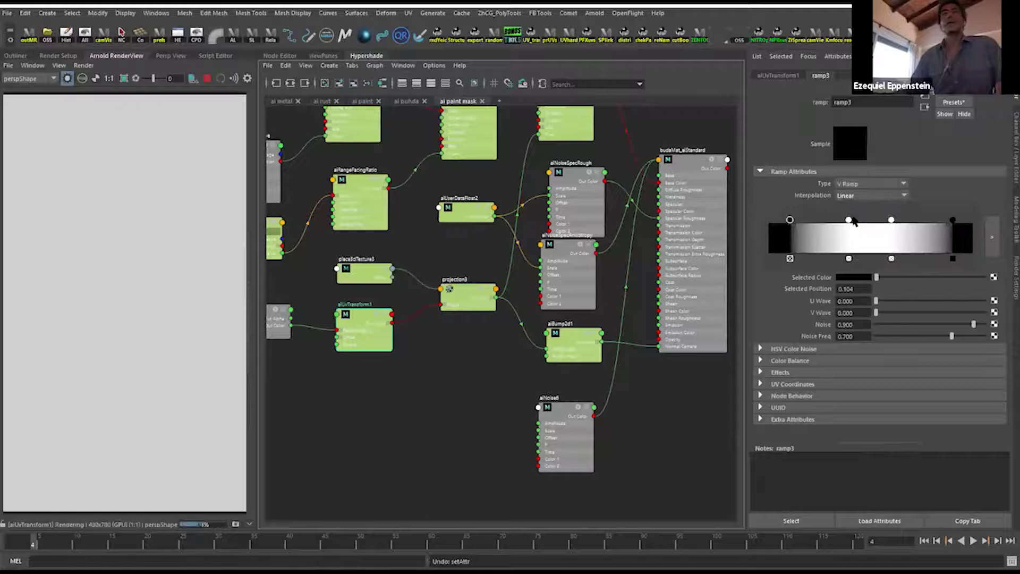
left_click(863, 198)
left_click(862, 229)
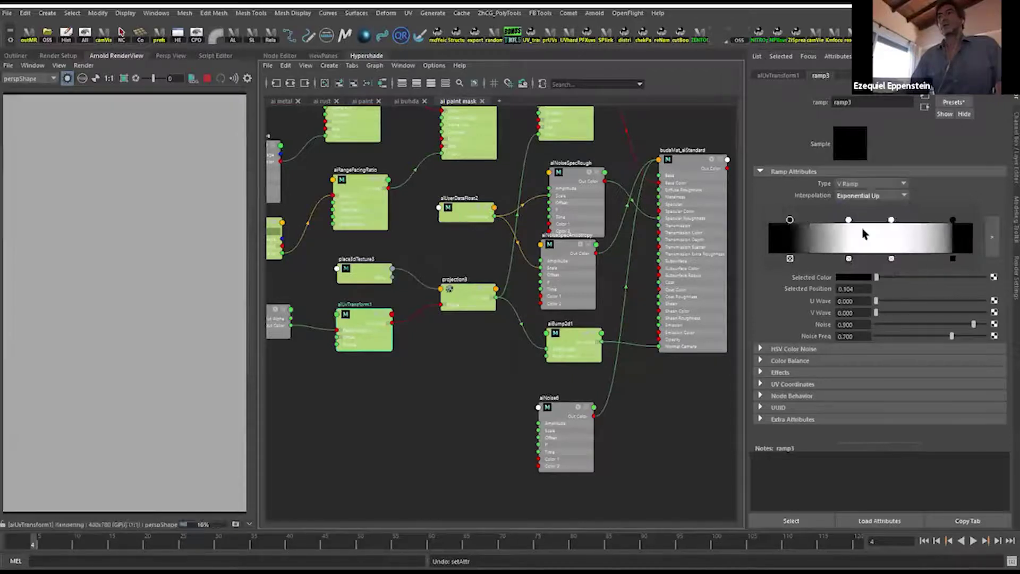
Preview projection3, aiBump2d1 and the full budaMat_aiStandard material on the Buddha to check the changed ramp.
left_click(456, 294)
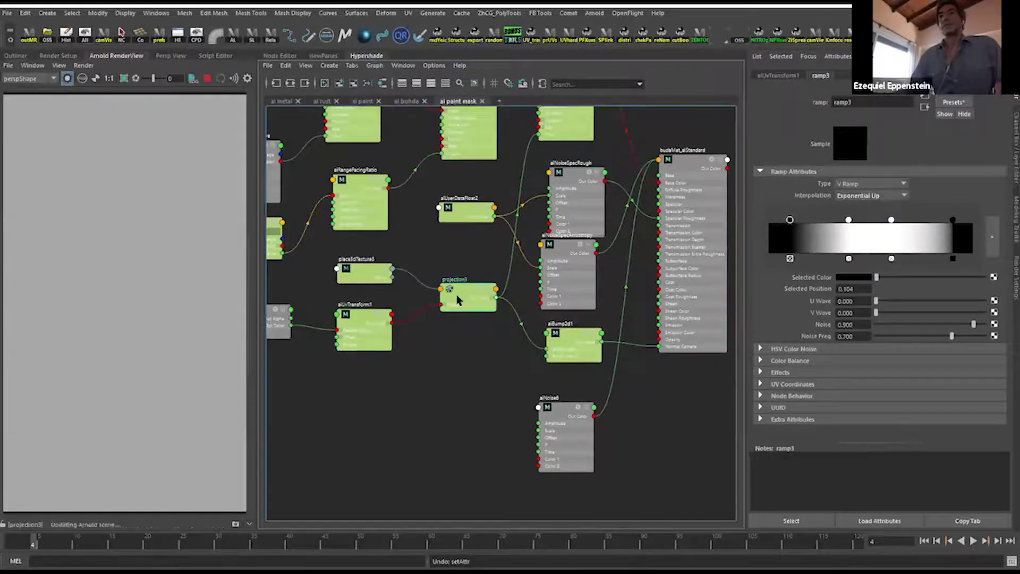
left_click(573, 340)
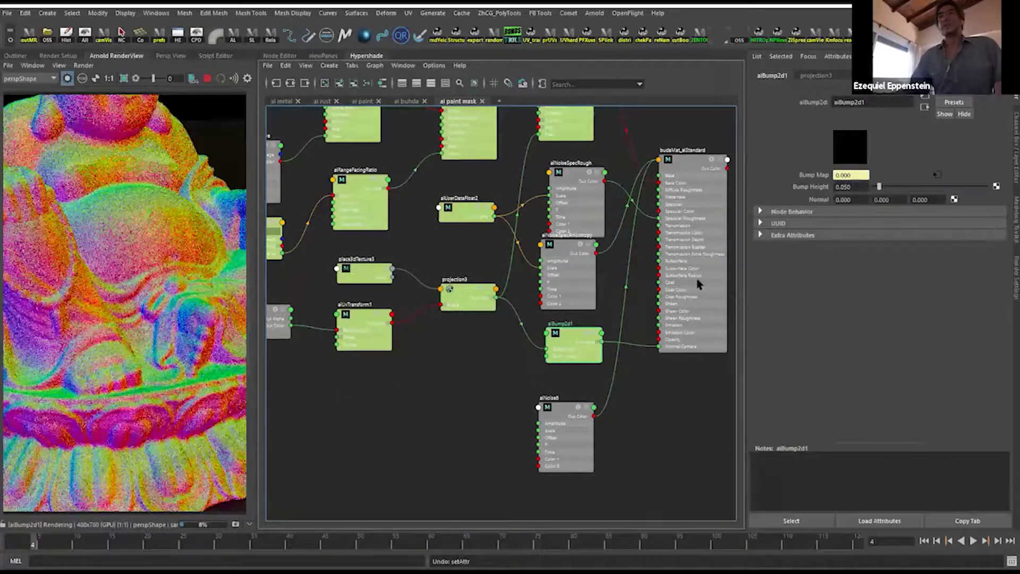
left_click(698, 284)
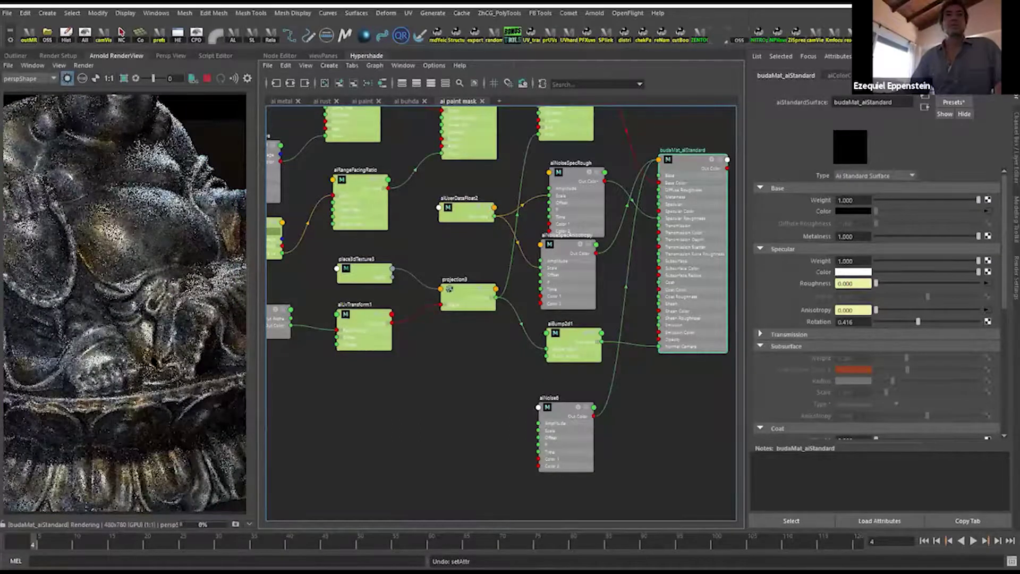
scroll(151, 356, "up", 3, "alt")
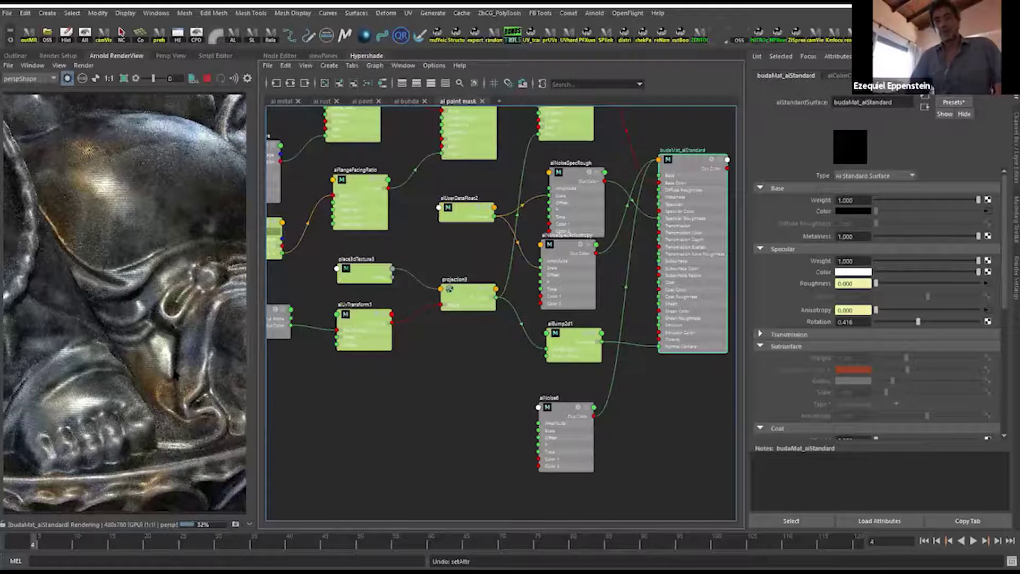
key("alt")
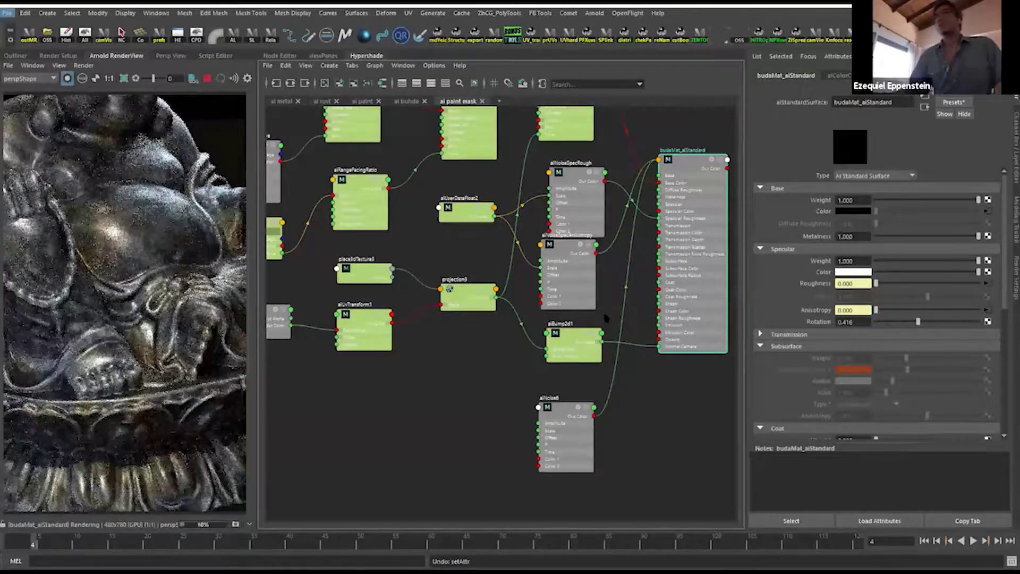
Set the bump height of aiBump2d1 to 0.01 while previewing the node in the render.
left_click(569, 338)
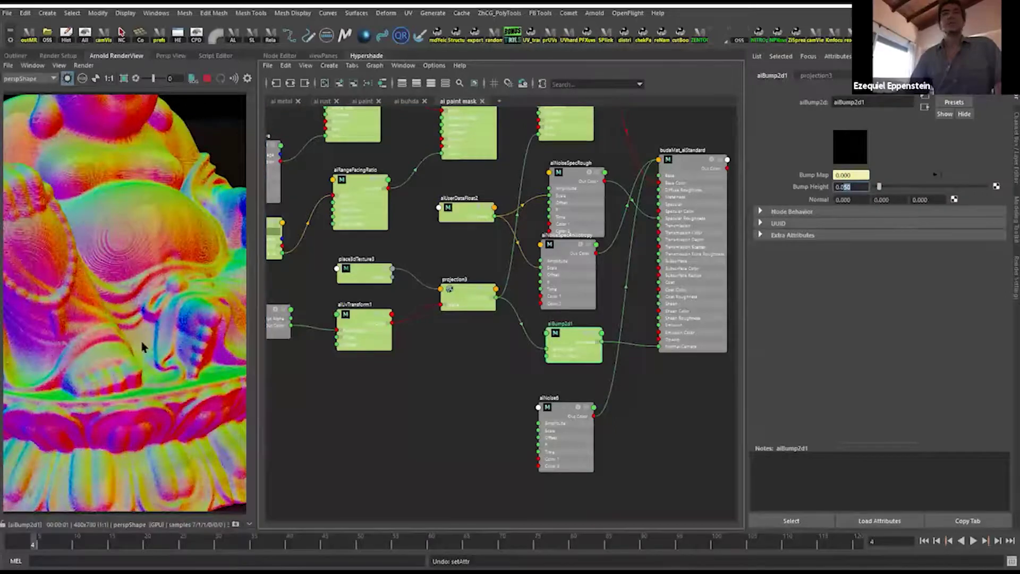
left_click(848, 187)
type("0.01")
key("Return")
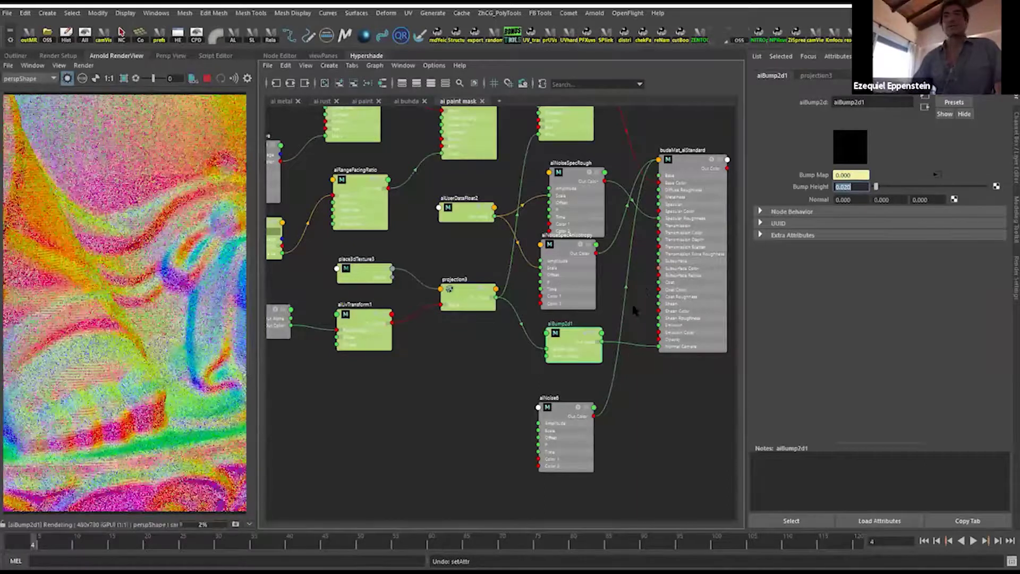
type("0.015")
key("Return")
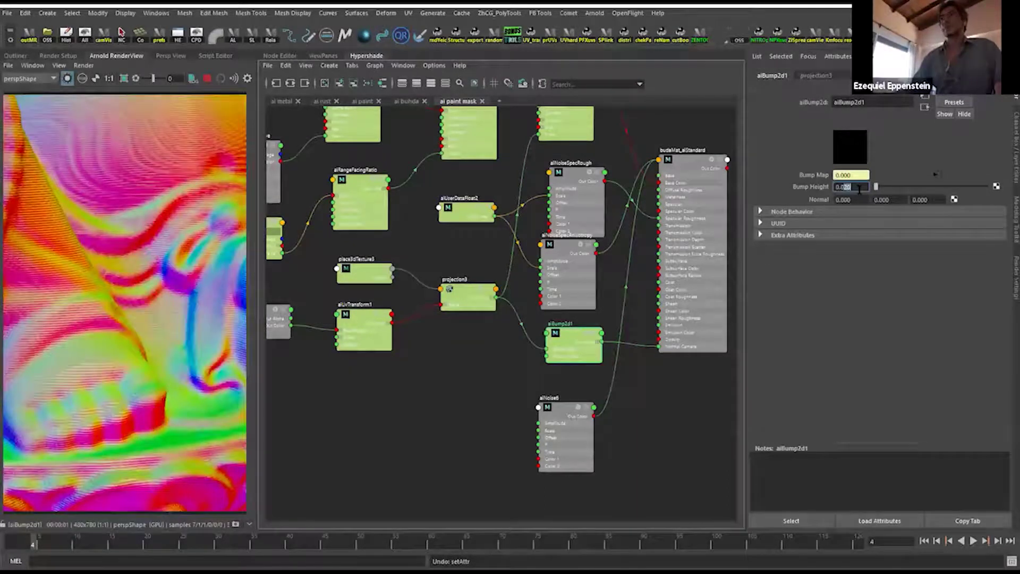
Examine the budaMat_aiStandard material on the Buddha from several views and review the node network feeding it.
left_click(694, 203)
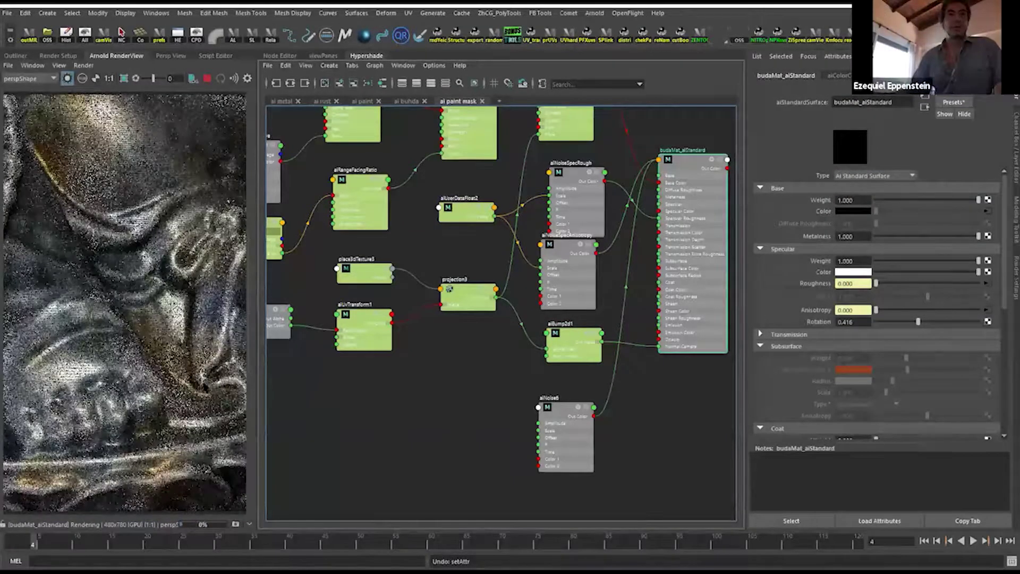
left_click_drag(201, 385, 101, 287, "alt")
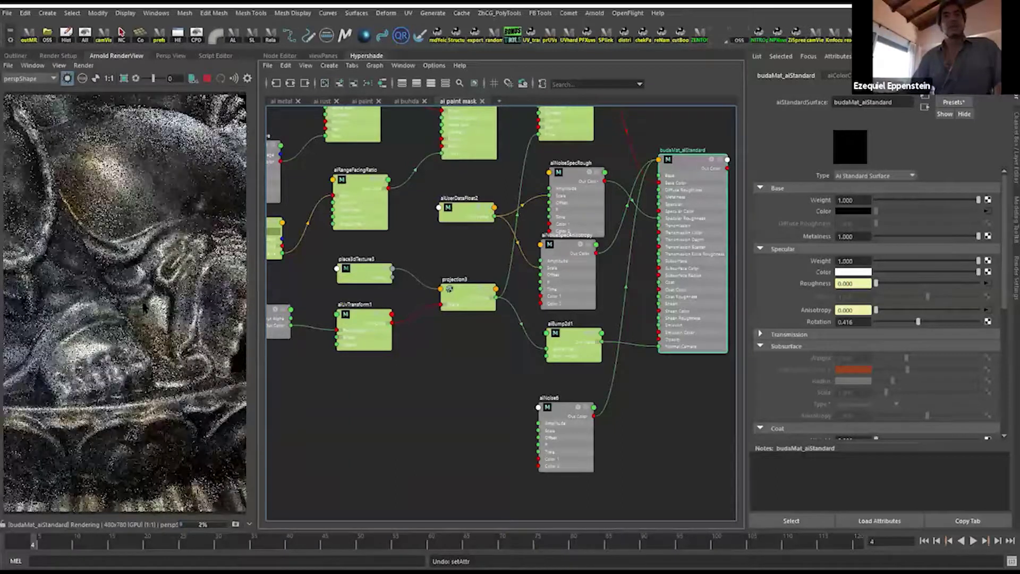
left_click_drag(204, 313, 238, 343, "alt")
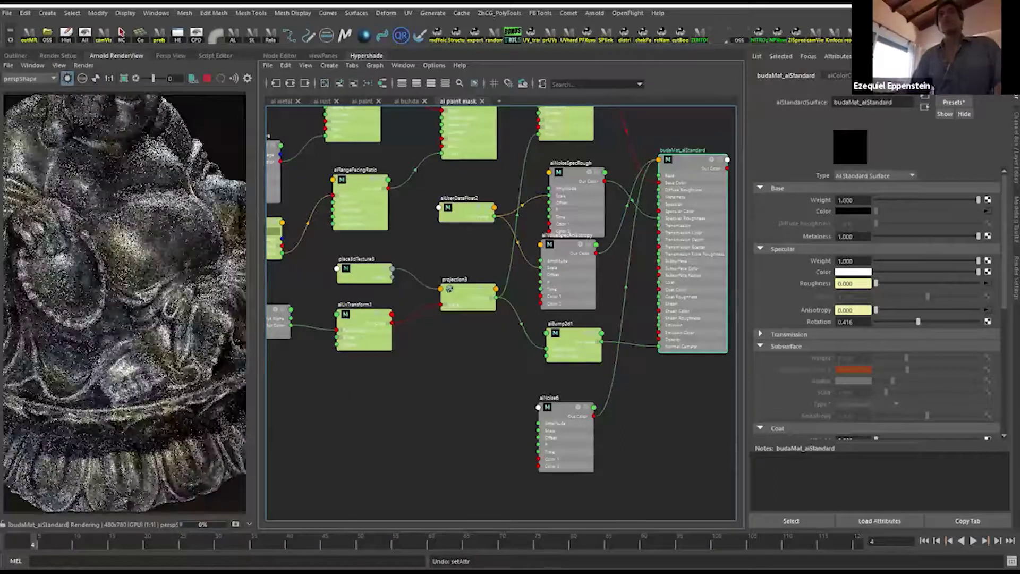
scroll(456, 350, "down", 3)
middle_click_drag(456, 349, 548, 381, "alt")
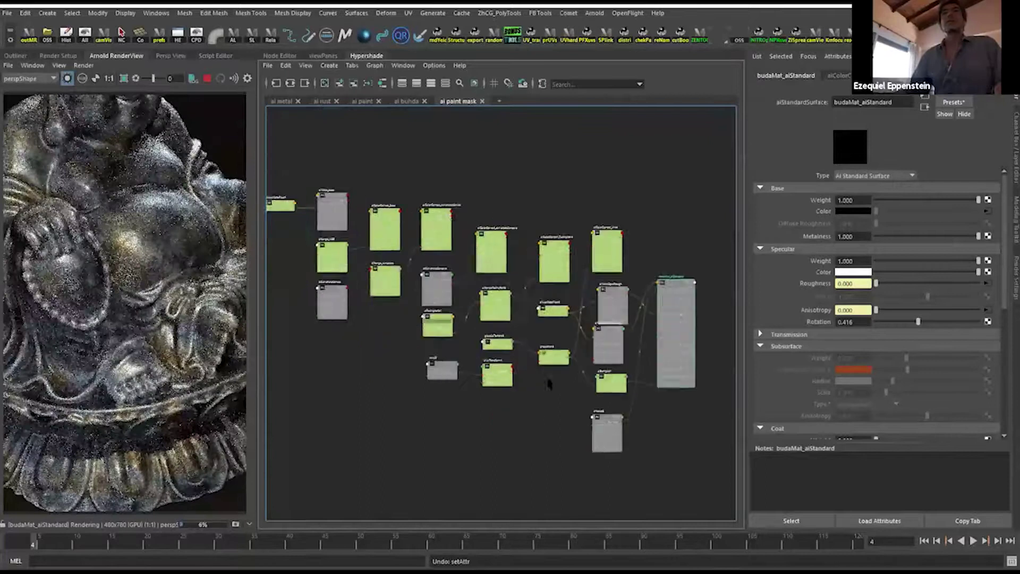
scroll(441, 345, "up", 2)
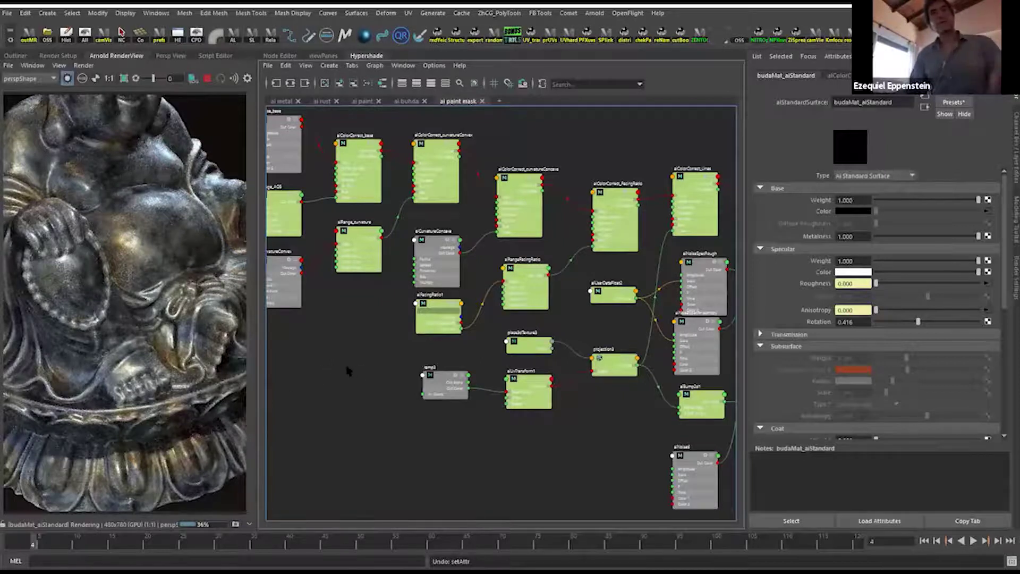
middle_click_drag(352, 301, 396, 307, "alt")
middle_click_drag(503, 344, 431, 324, "alt")
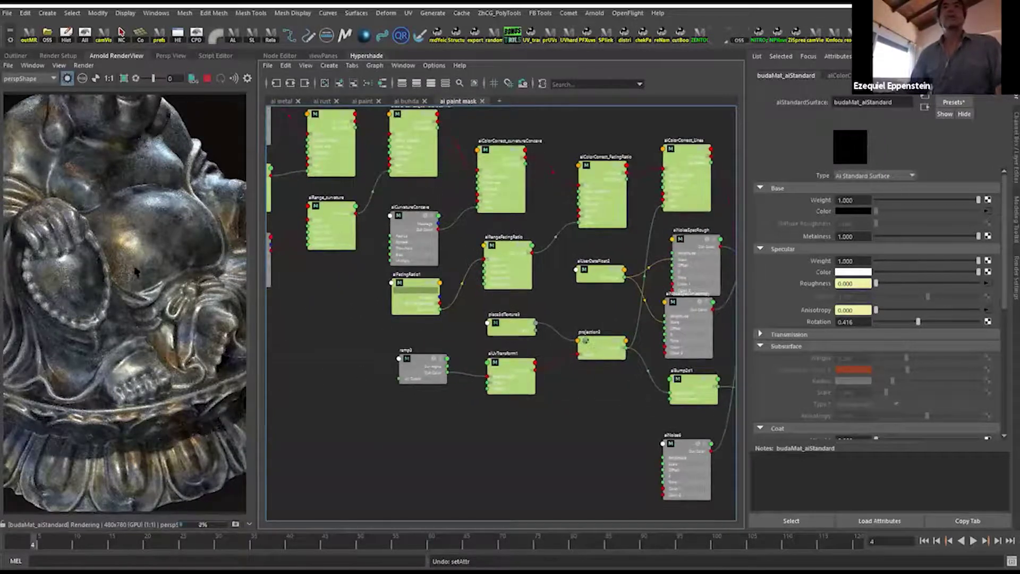
scroll(130, 223, "up", 2)
scroll(127, 232, "down", 2)
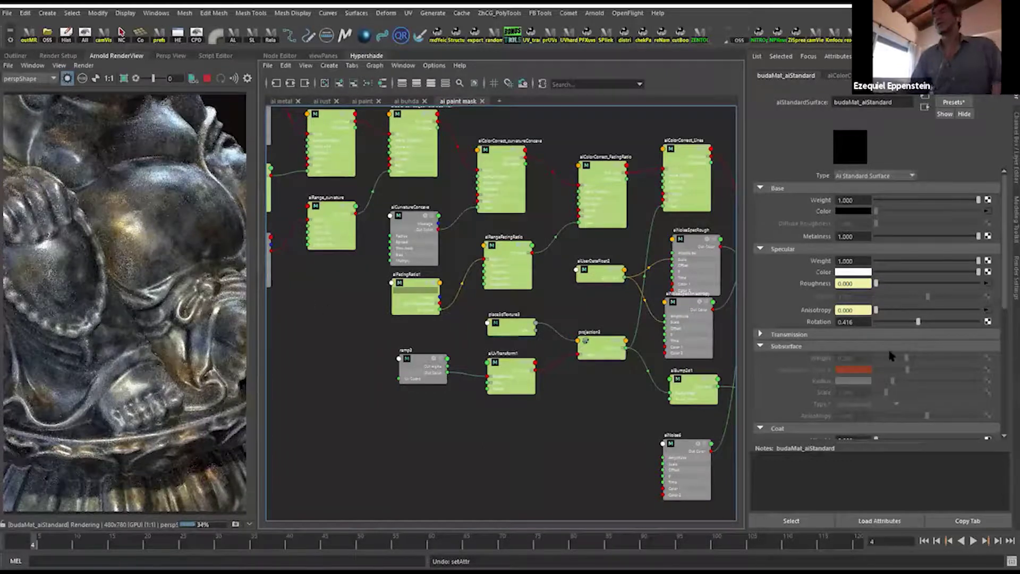
Inspect aiBump2d1 and aiNoiseSpecAnisotropy, and return to the full budaMat_aiStandard render of the Buddha.
middle_click_drag(692, 382, 472, 318, "alt")
left_click(472, 317)
left_click(461, 378)
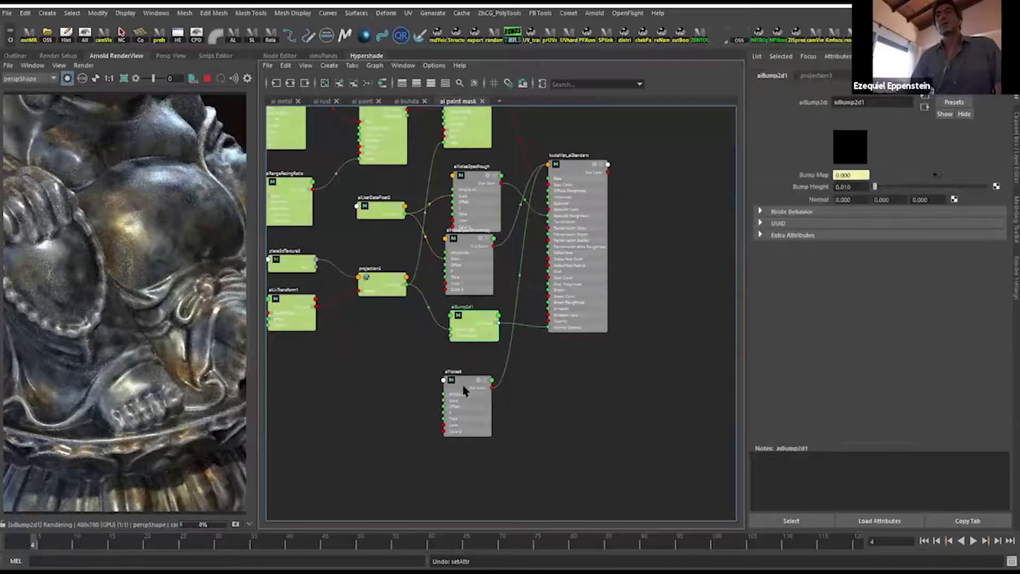
left_click(463, 292)
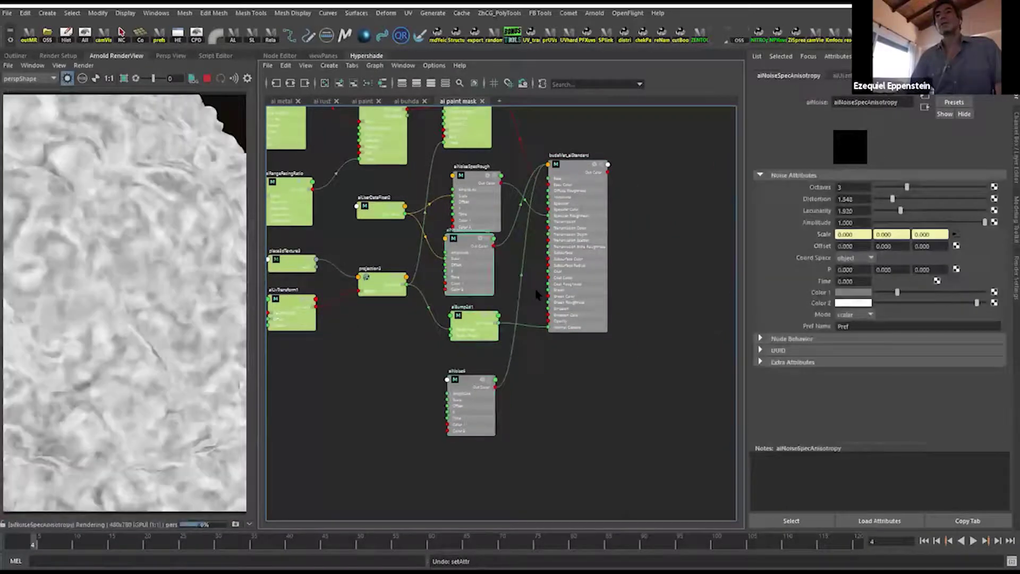
left_click(580, 174)
scroll(638, 244, "up", 1)
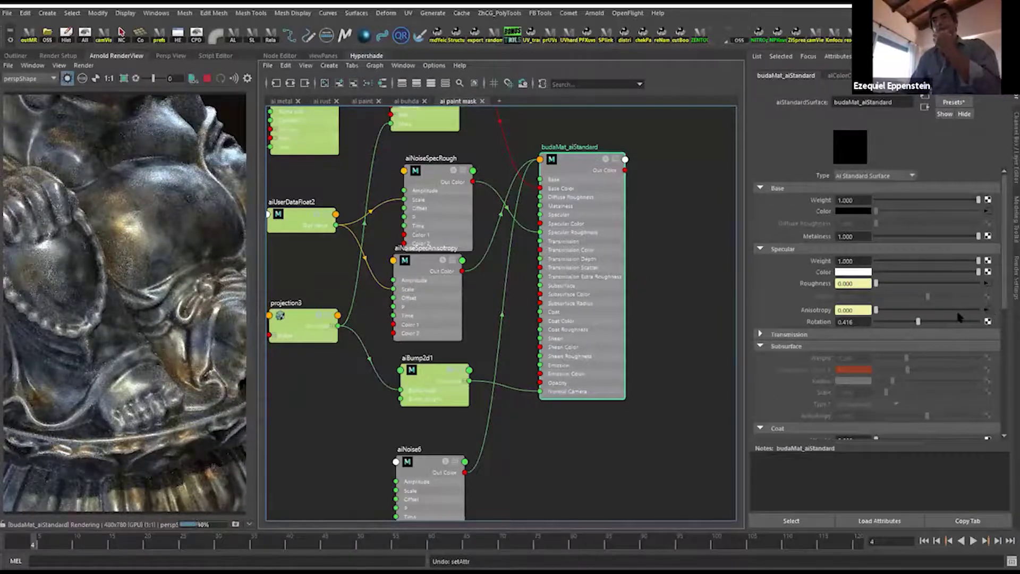
scroll(69, 241, "down", 4)
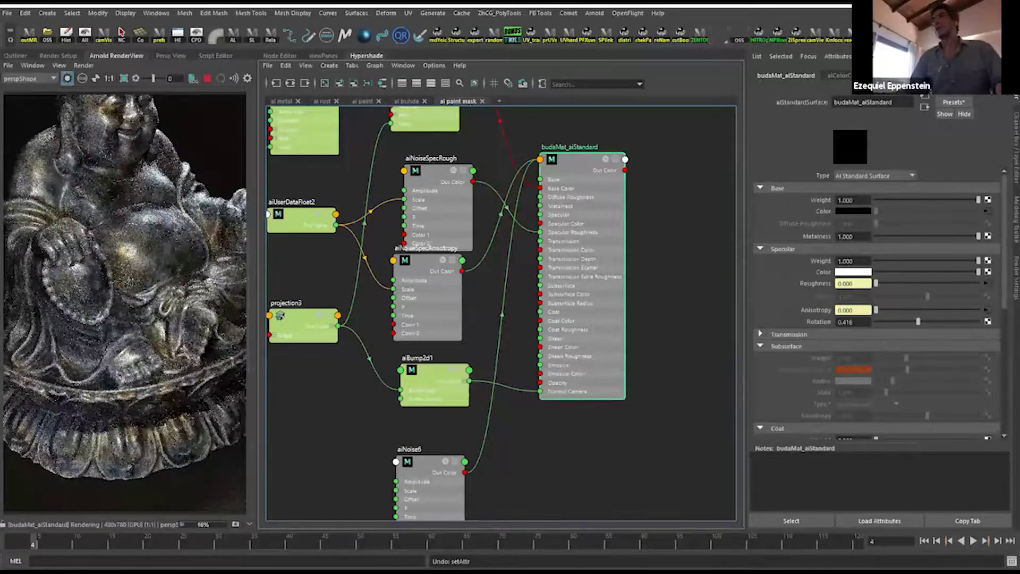
Set the render image size to 450 by 740 pixels and narrow the render view to fit.
left_click(1012, 280)
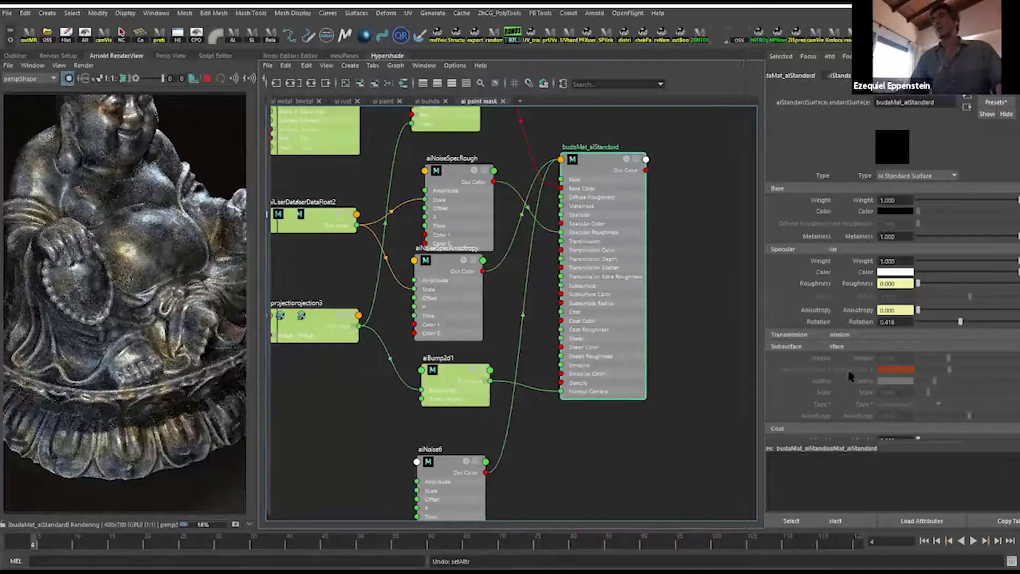
scroll(890, 409, "down", 1)
scroll(889, 409, "down", 2)
left_click(815, 100)
scroll(902, 329, "down", 3)
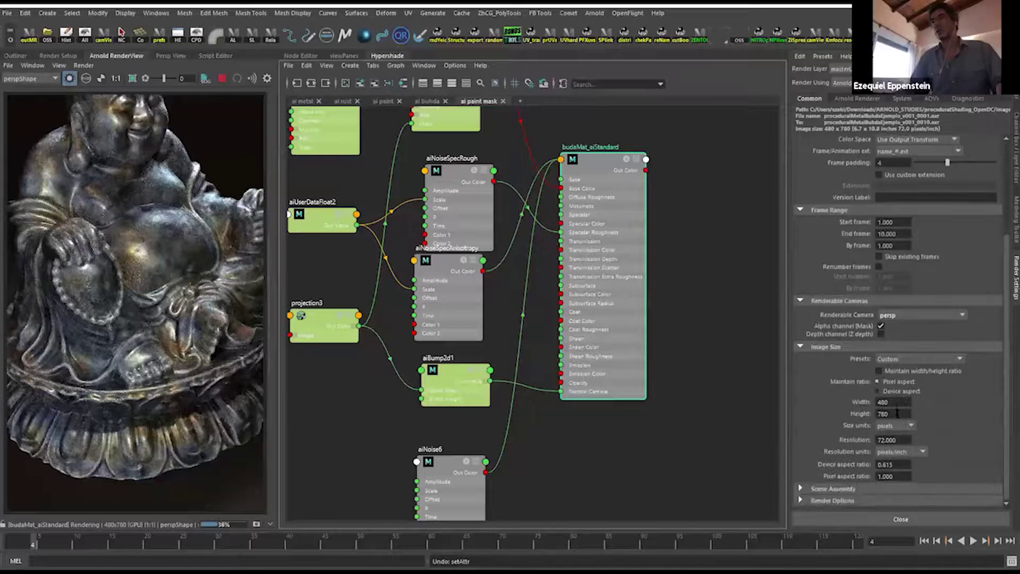
left_click(892, 413)
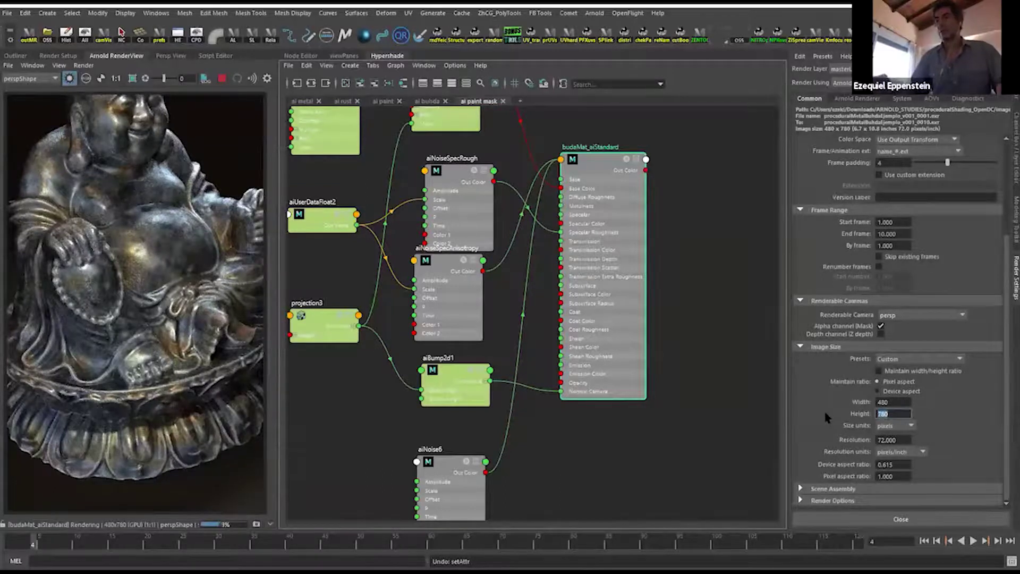
type("740")
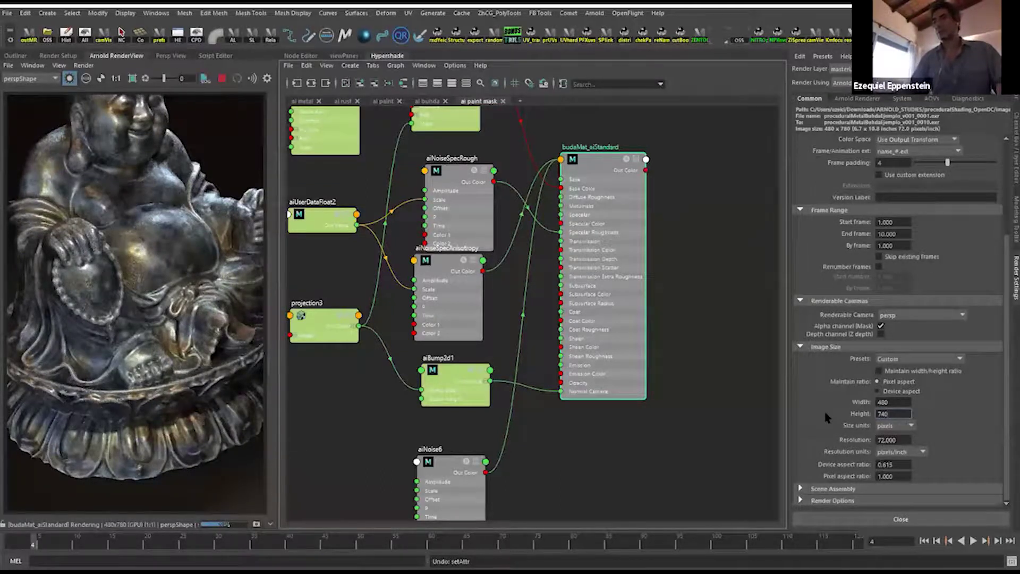
left_click(892, 402)
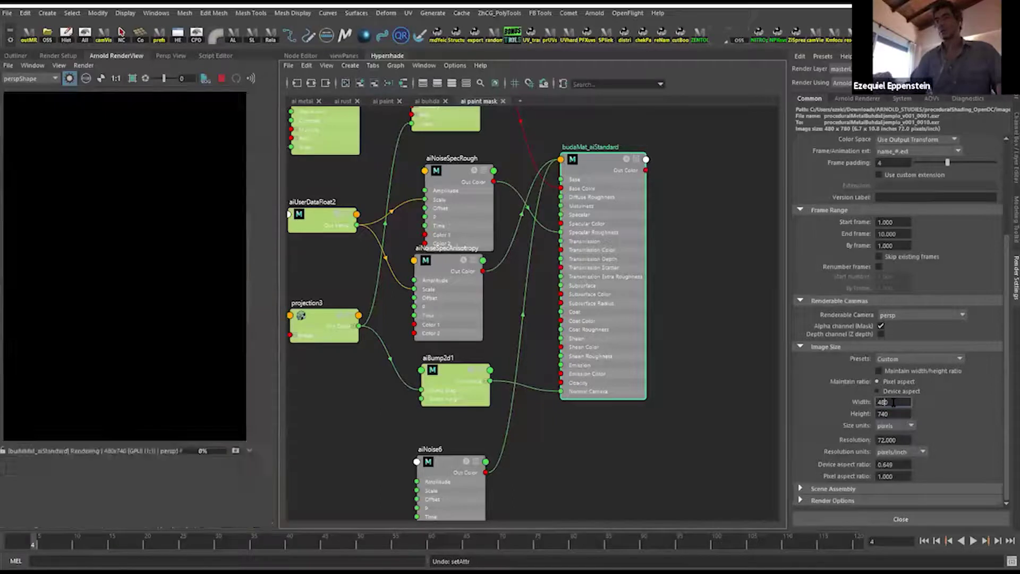
type("450")
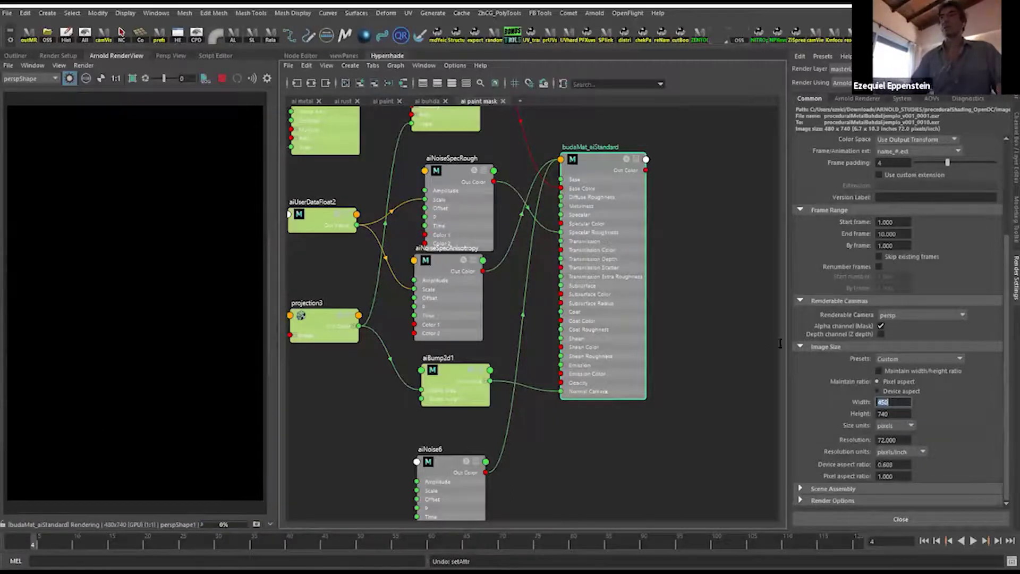
key("Return")
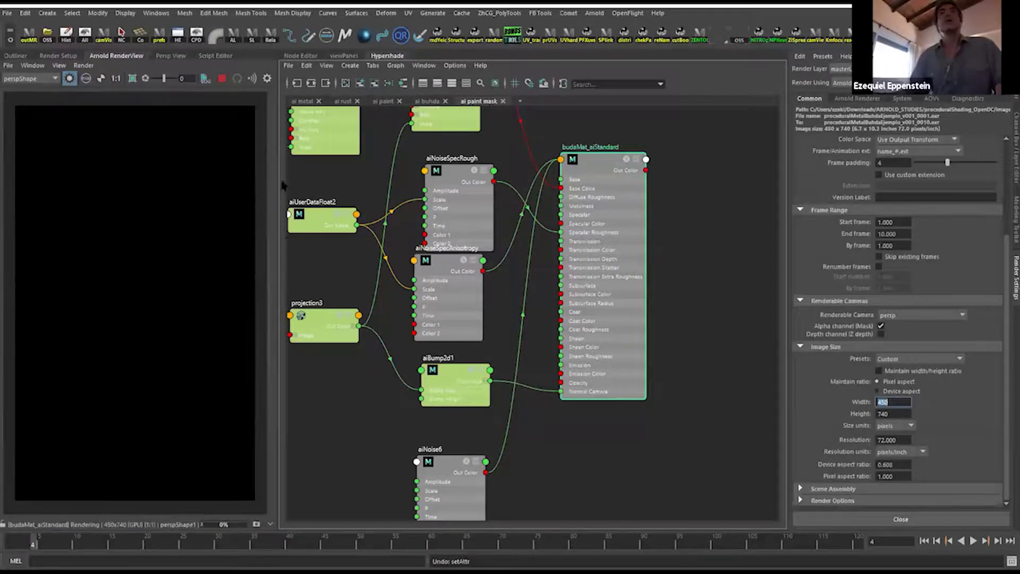
left_click_drag(278, 184, 263, 184)
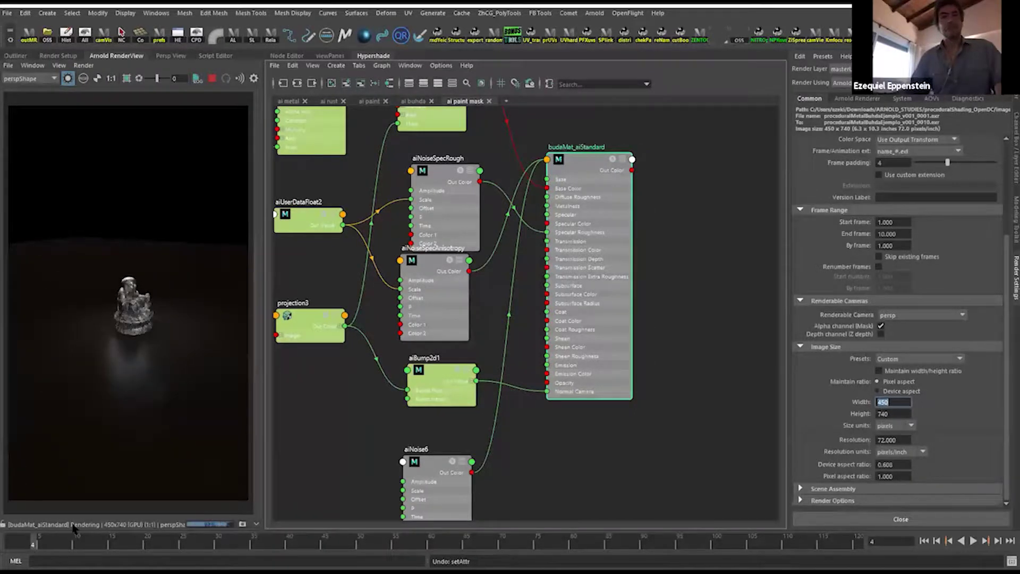
Go to frame 1 and switch the Arnold render camera to perspShape1.
left_click(6, 544)
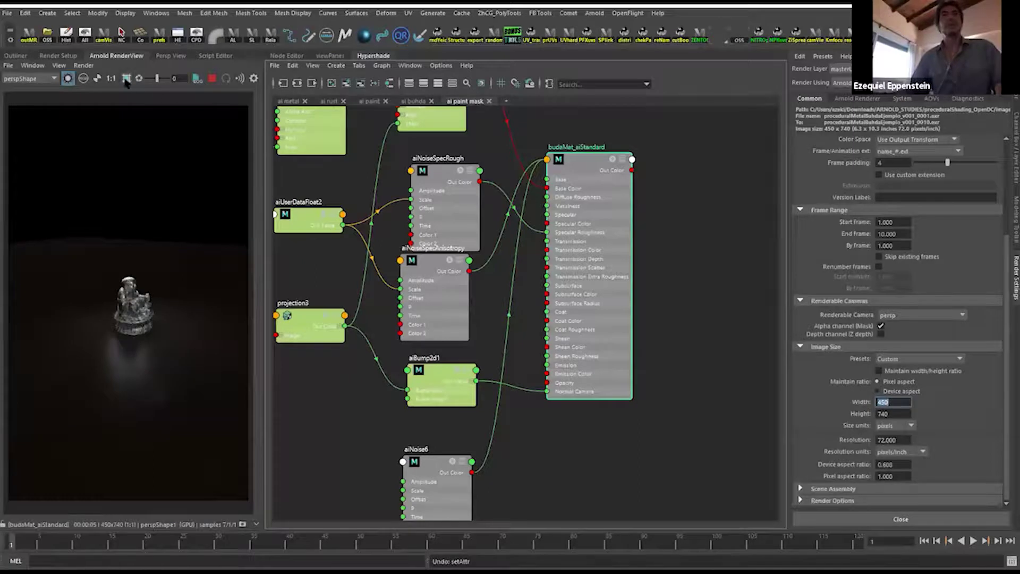
left_click(83, 64)
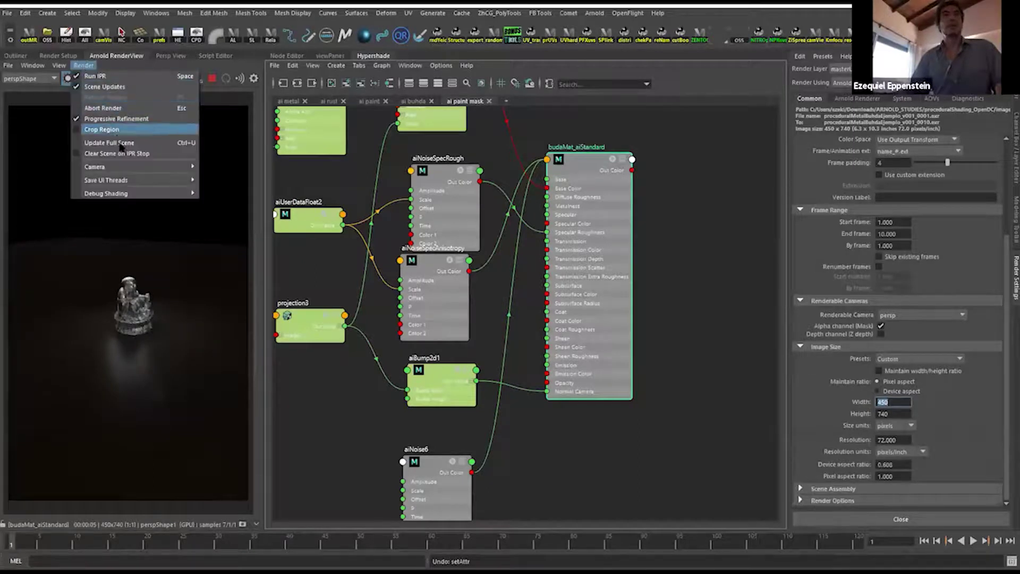
mouse_move(129, 168)
left_click(229, 209)
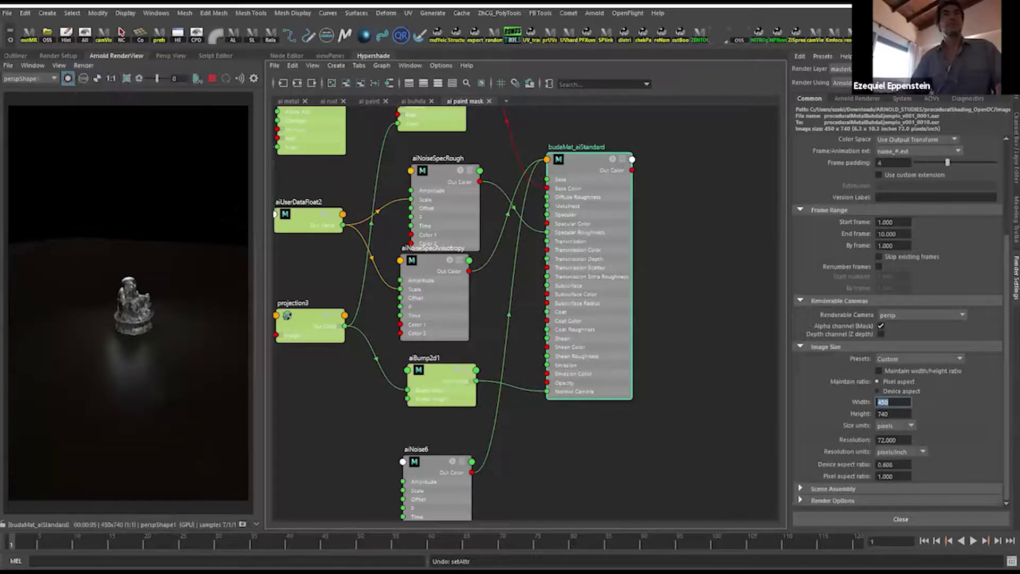
Set the Arnold render camera back to perspShape and play the timeline, stopping at frame 4.
left_click(84, 64)
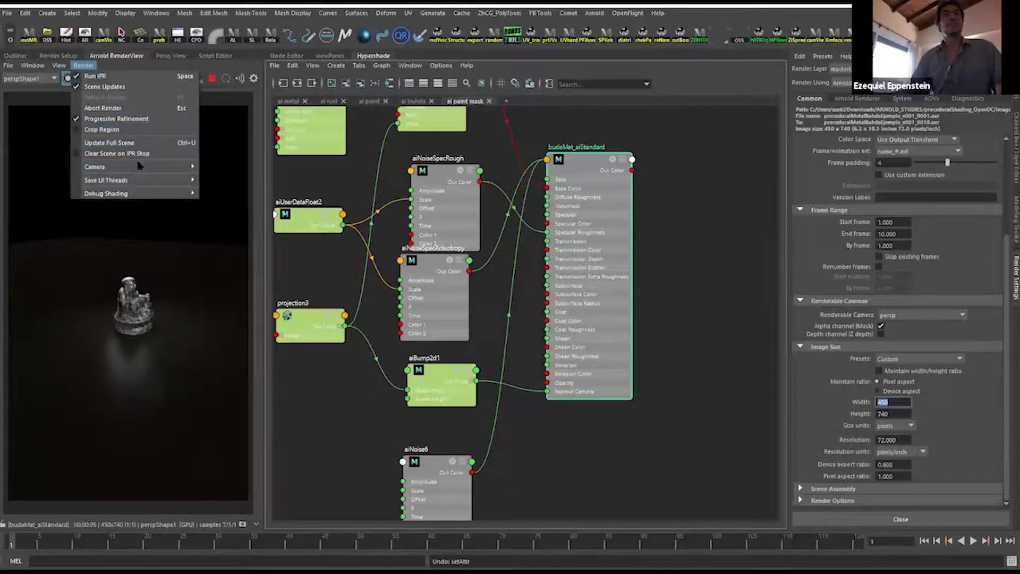
mouse_move(141, 167)
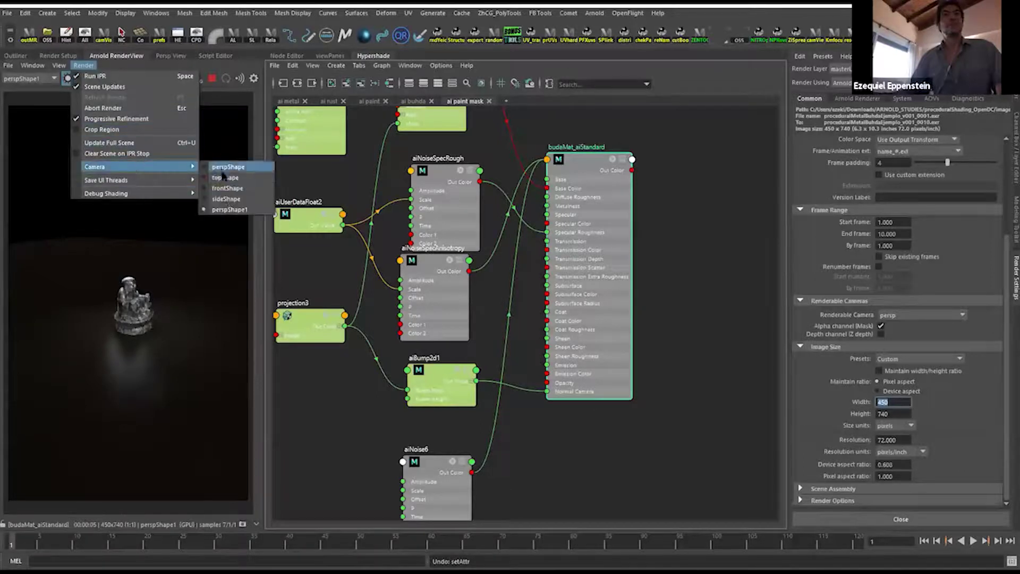
left_click(20, 539)
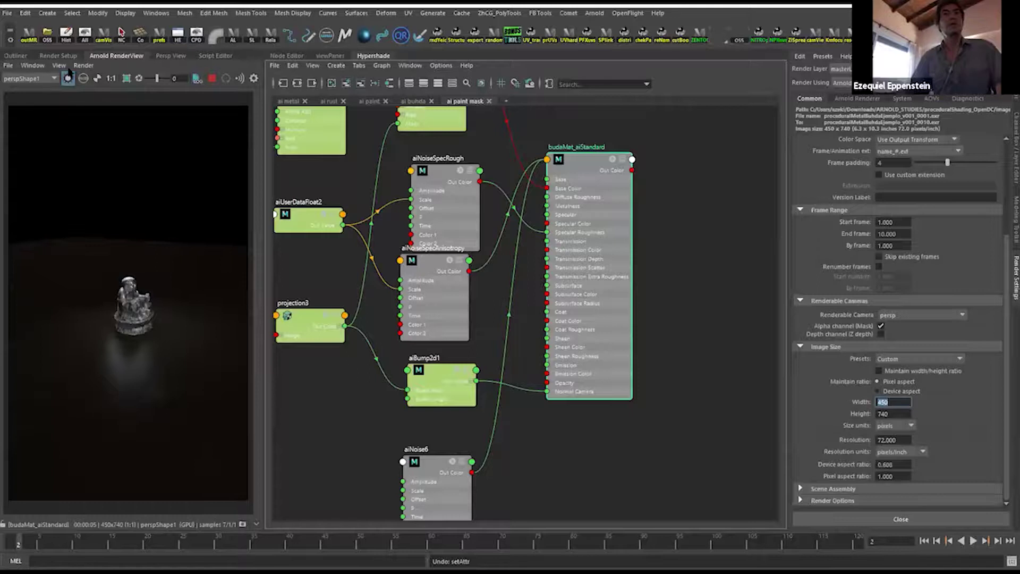
left_click(83, 65)
mouse_move(160, 167)
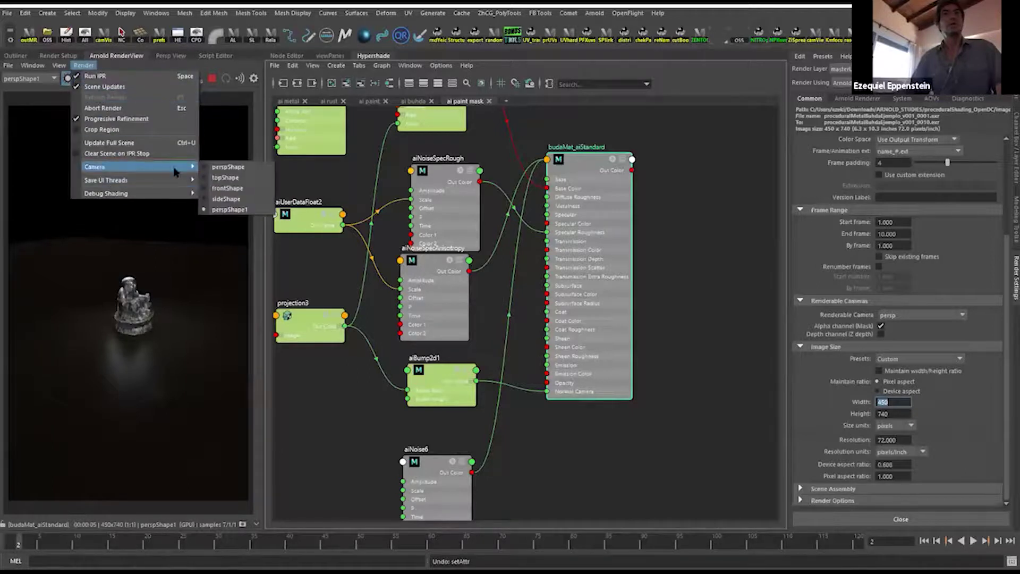
left_click(213, 168)
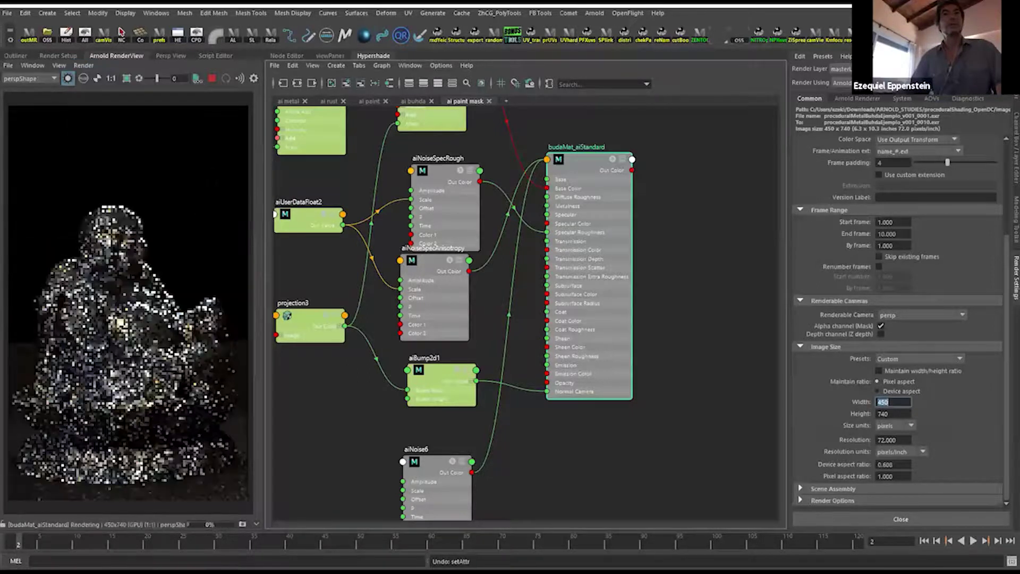
left_click(20, 542)
key("alt+v")
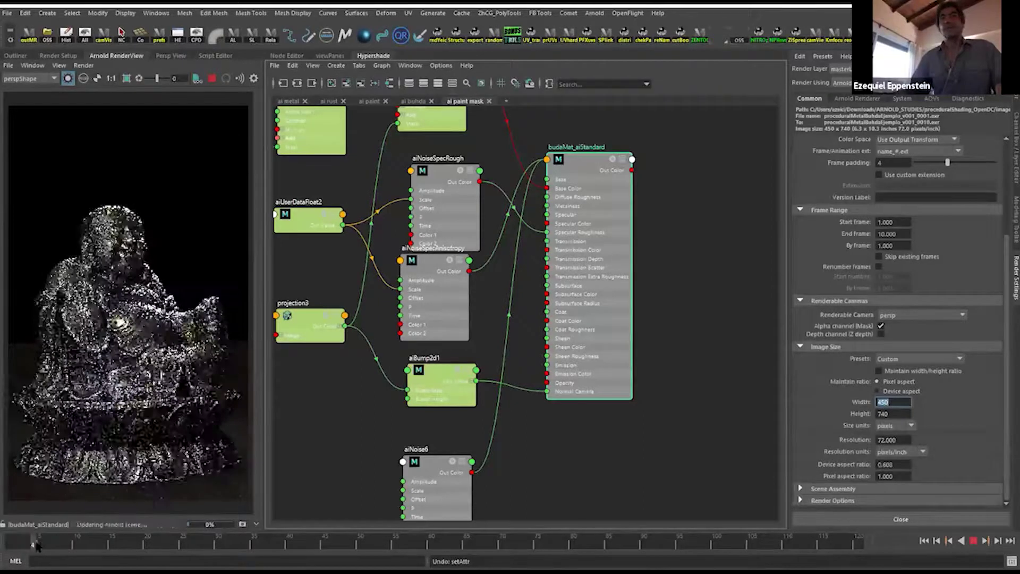
key("alt+v")
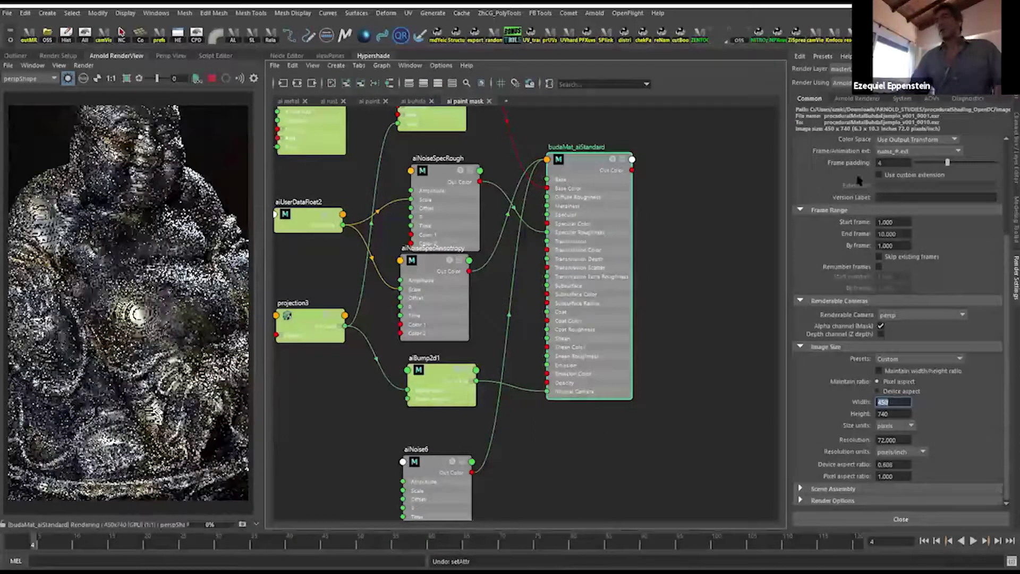
Try specular rotation values of 0.153 and about 0.858 on budaMat_aiStandard while watching the render.
key("ctrl+a")
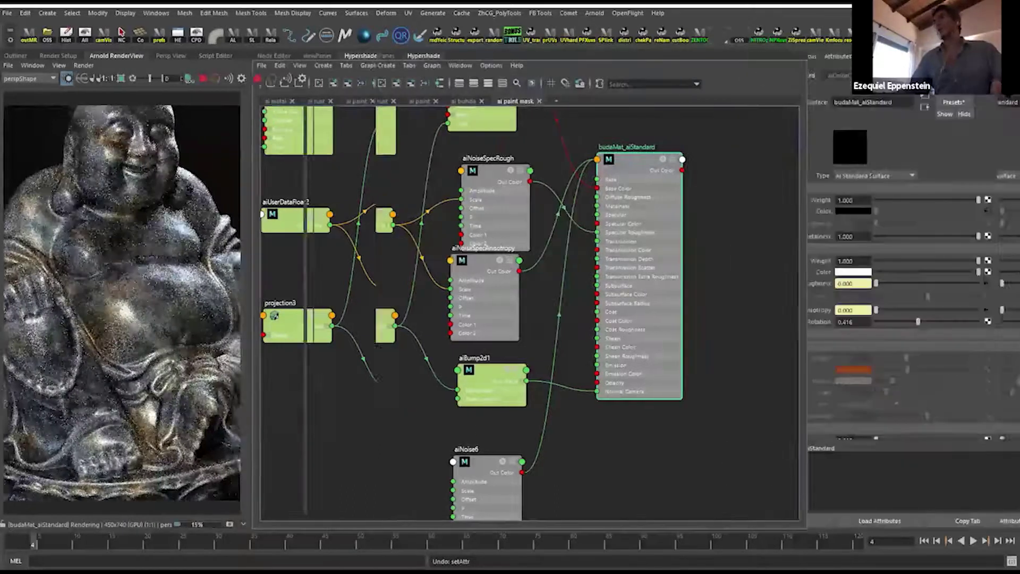
left_click_drag(918, 323, 892, 328)
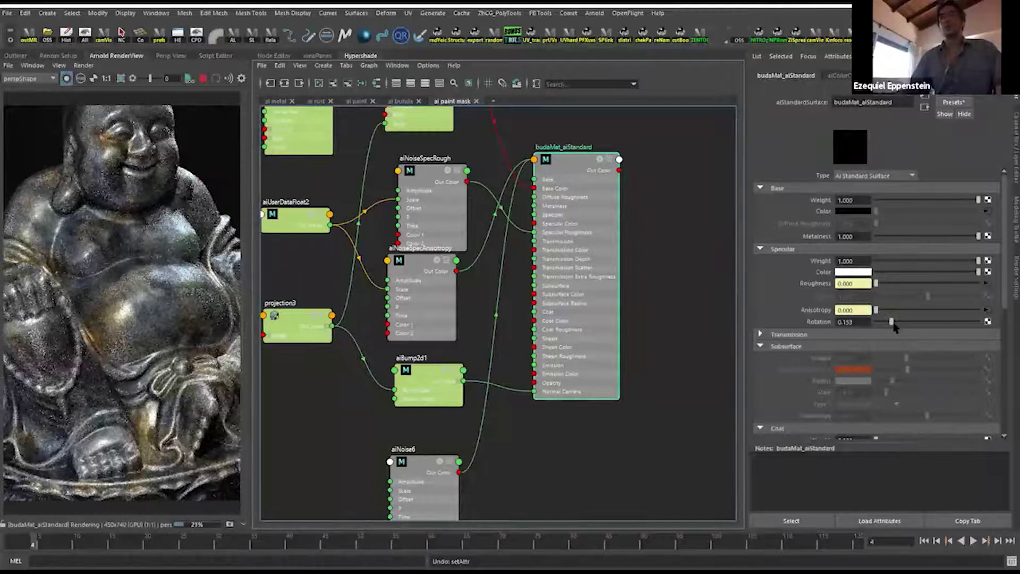
left_click_drag(894, 328, 963, 321)
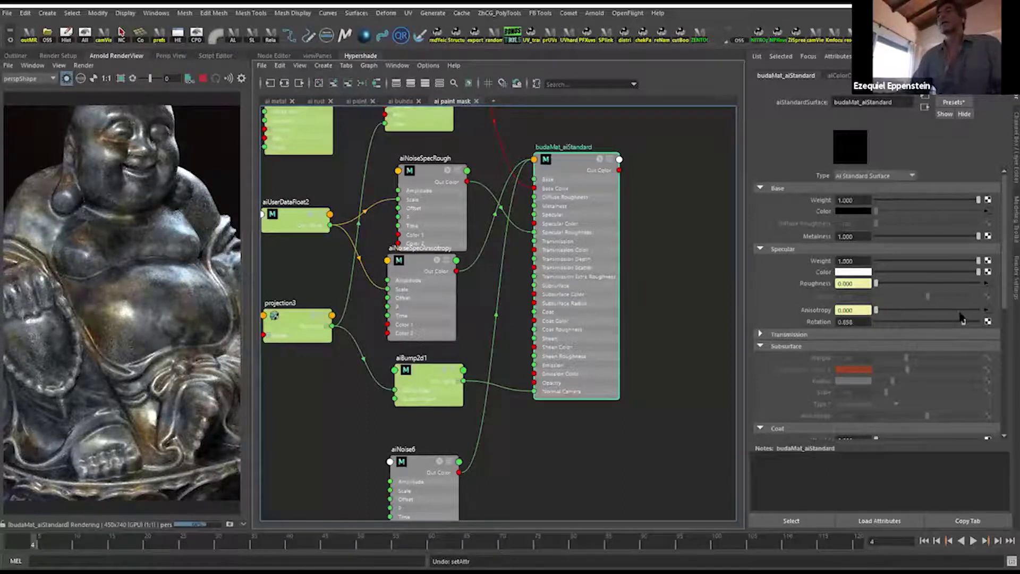
Preview aiNoiseSpecAnisotropy and aiNoiseSpecRough in the render and inspect Color 2 of the anisotropy noise.
left_click(989, 311)
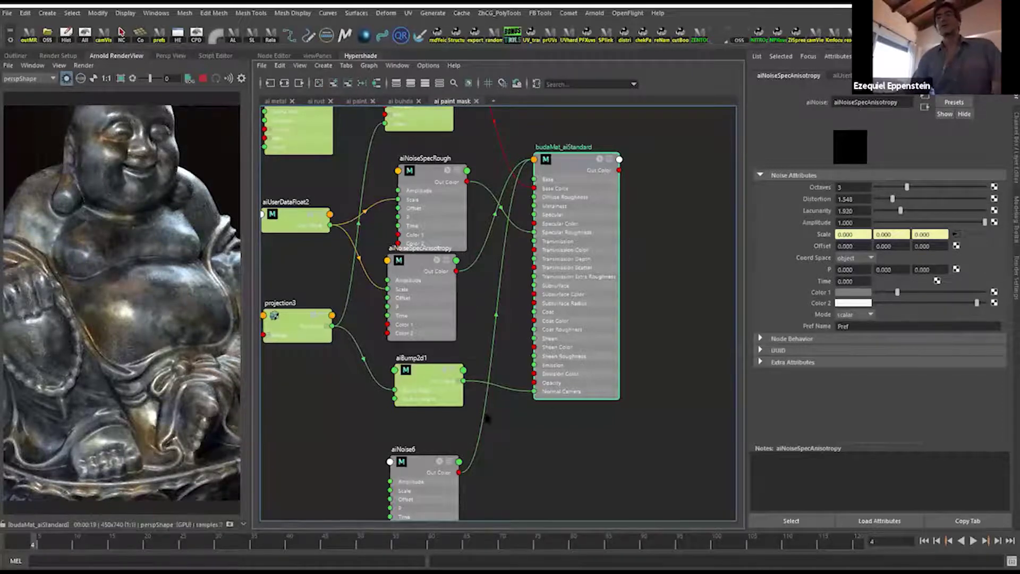
middle_click_drag(436, 393, 579, 328, "alt")
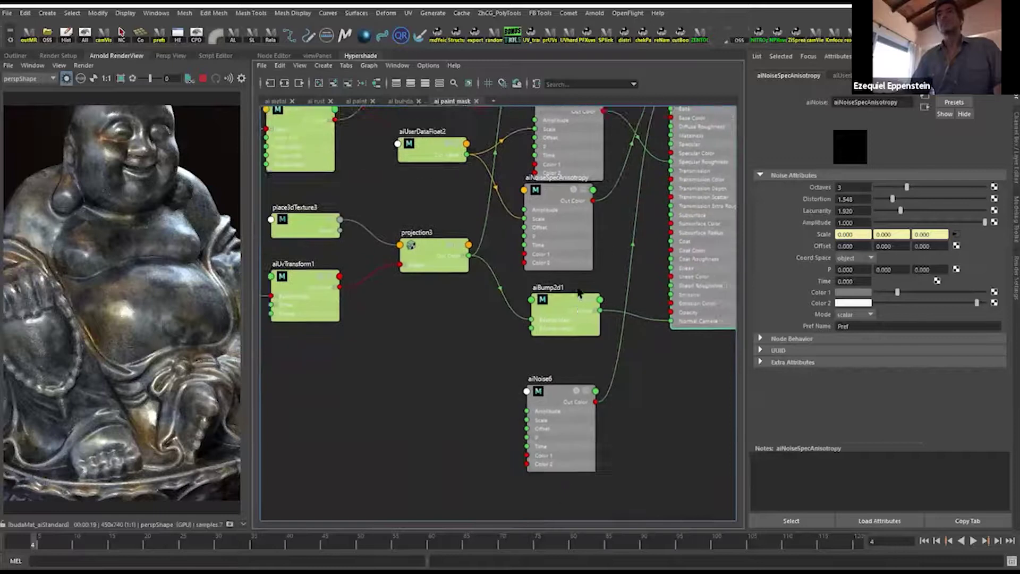
middle_click_drag(576, 229, 579, 409, "alt")
left_click(559, 402)
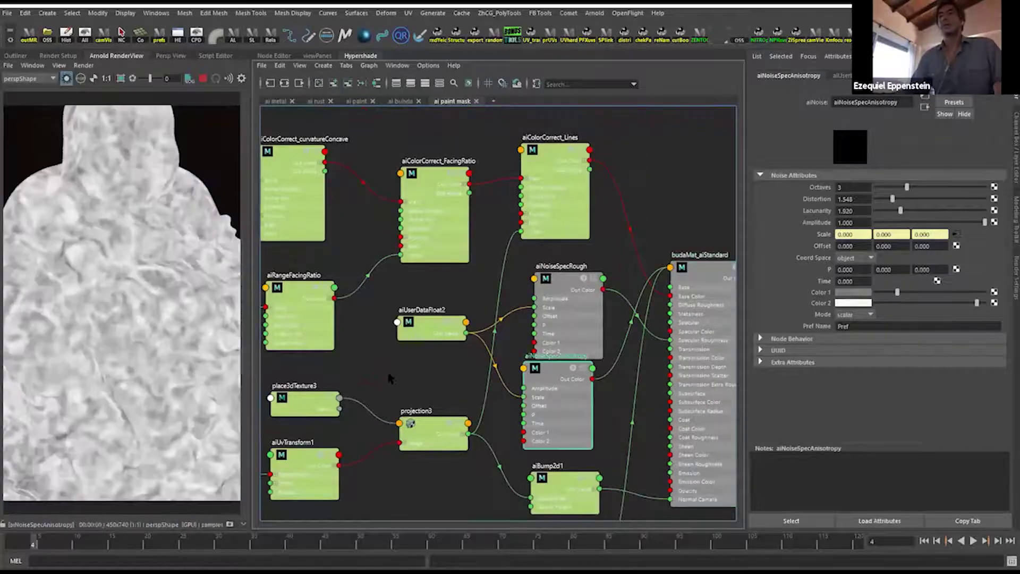
left_click_drag(581, 332, 579, 321)
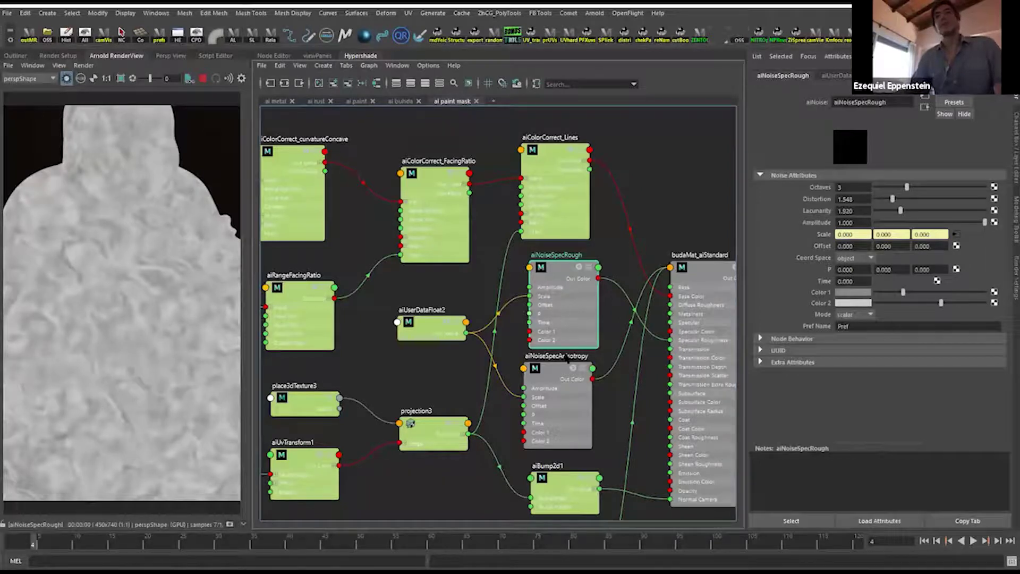
left_click_drag(553, 388, 558, 392)
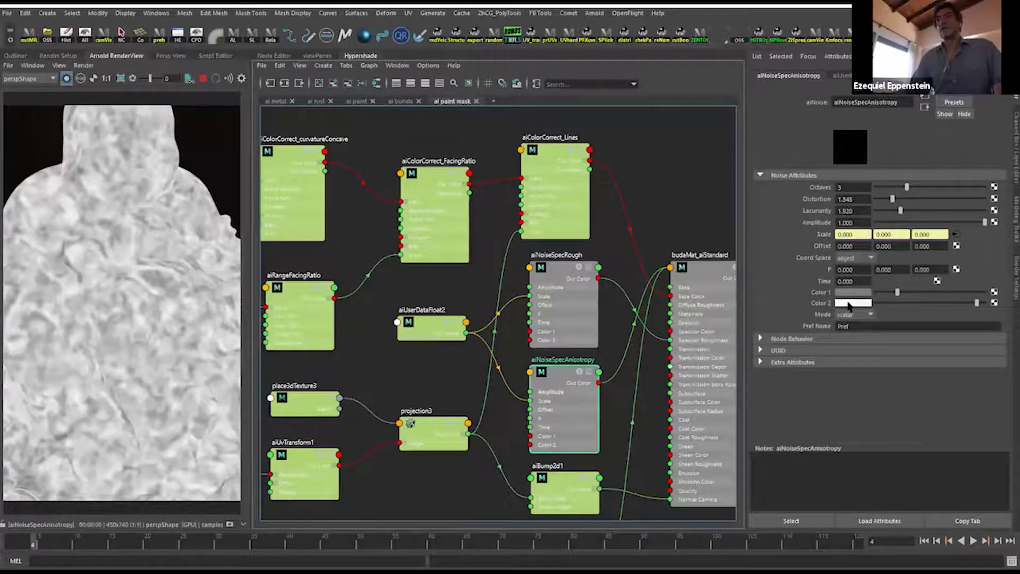
left_click(849, 303)
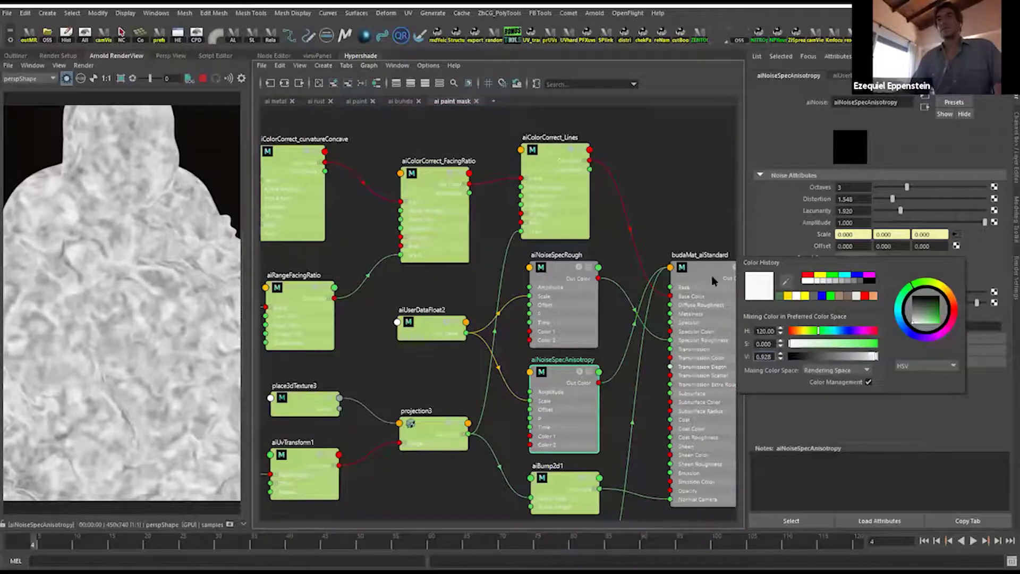
scroll(573, 403, "down", 2)
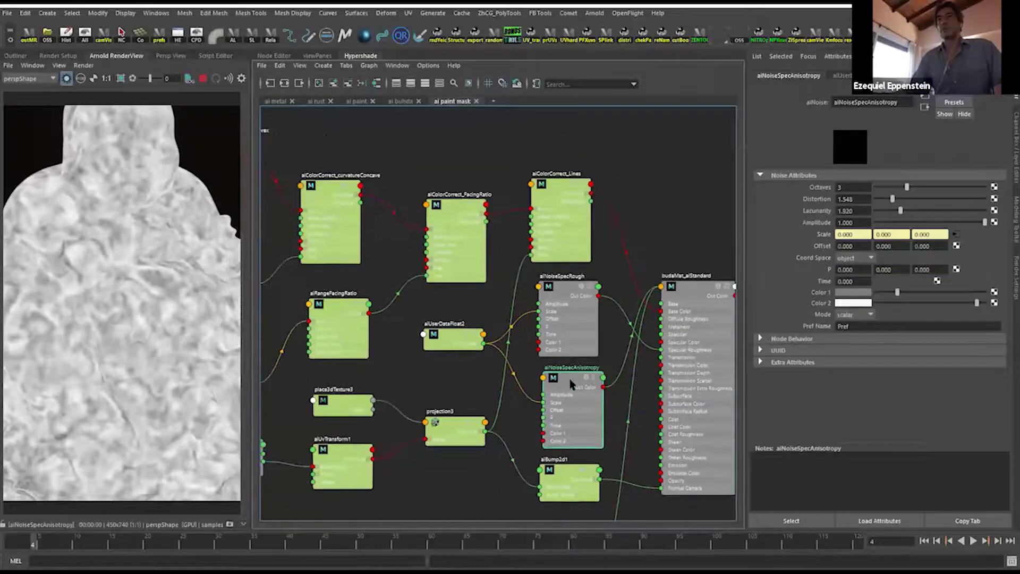
middle_click_drag(701, 306, 632, 277, "alt")
Open the Thin Film settings of budaMat_aiStandard, with the sections above collapsed, and set the specular rotation to 0.479.
left_click(633, 277)
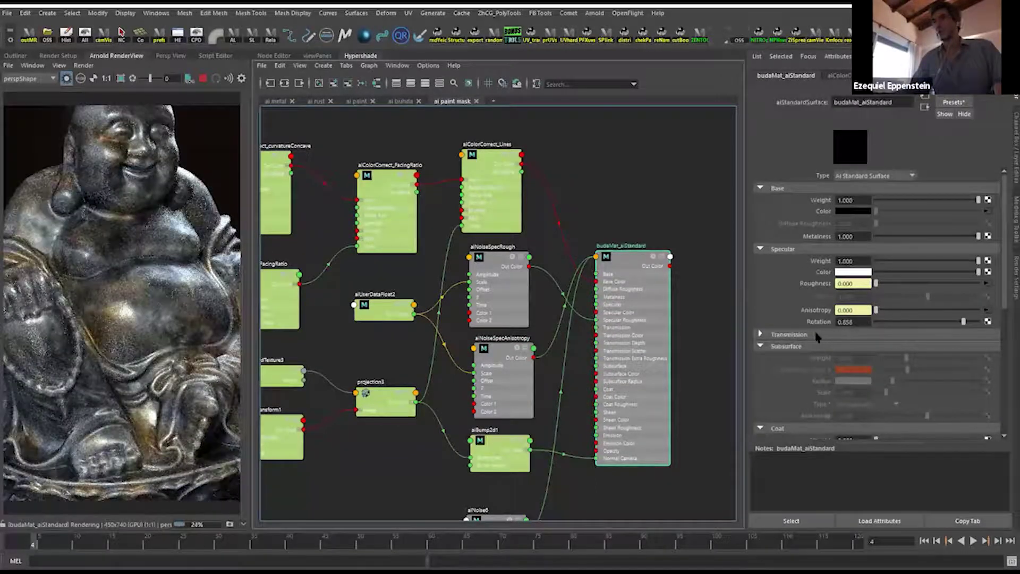
left_click(801, 336)
left_click(801, 337)
left_click(798, 347)
left_click(795, 358)
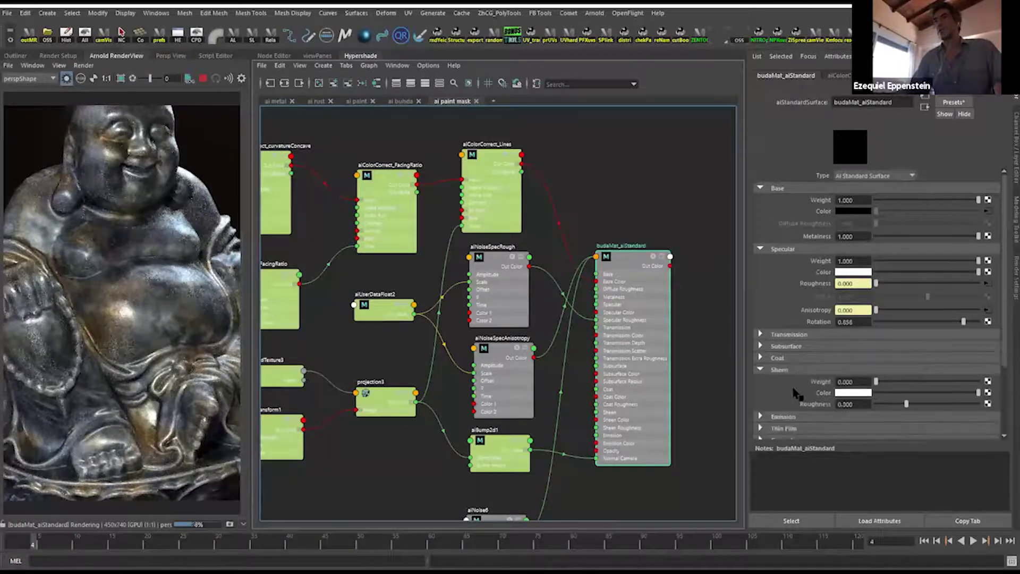
left_click(780, 370)
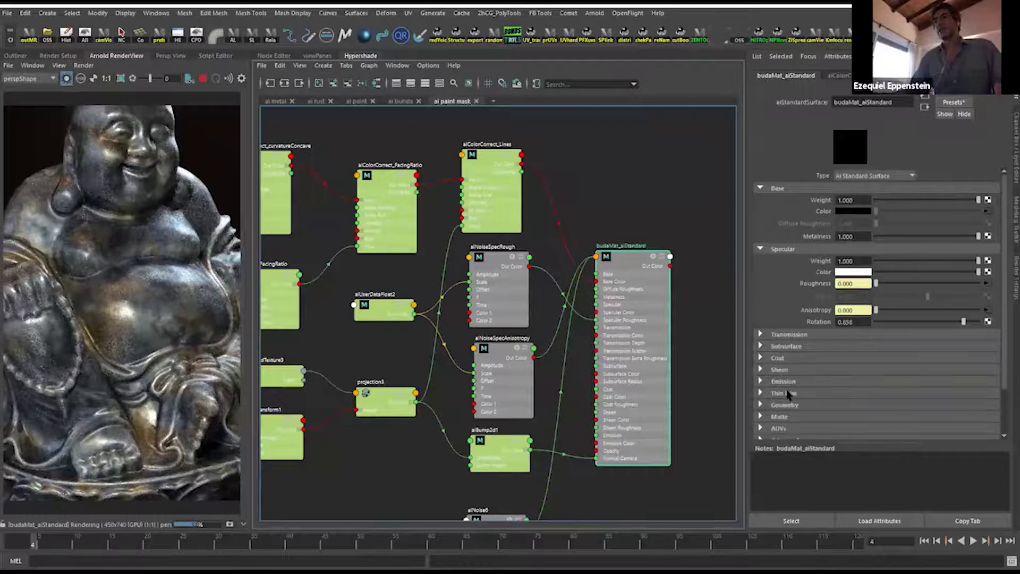
left_click(786, 393)
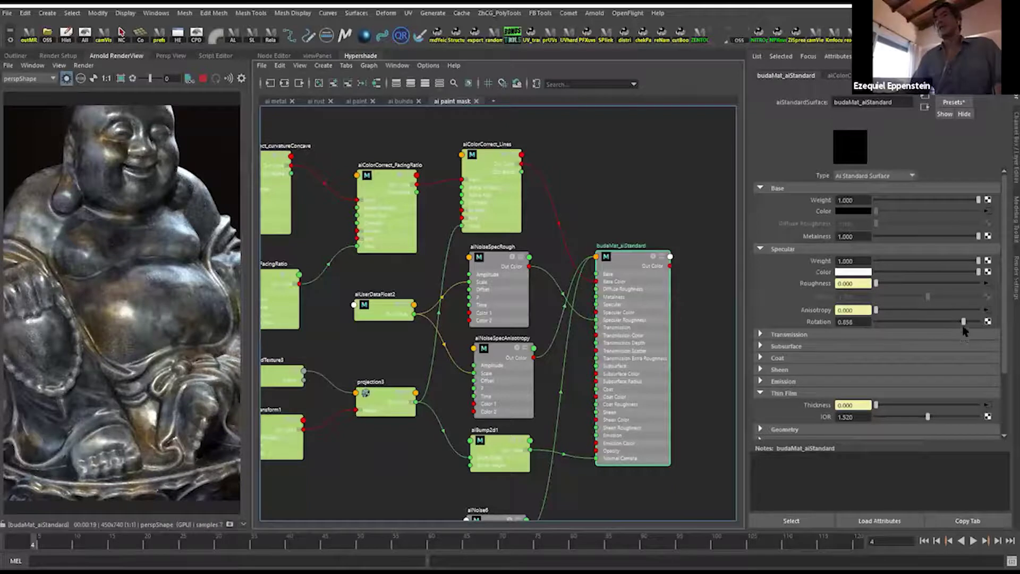
mouse_move(962, 321)
left_mouse_down()
mouse_move(923, 321)
mouse_move(946, 331)
left_mouse_up()
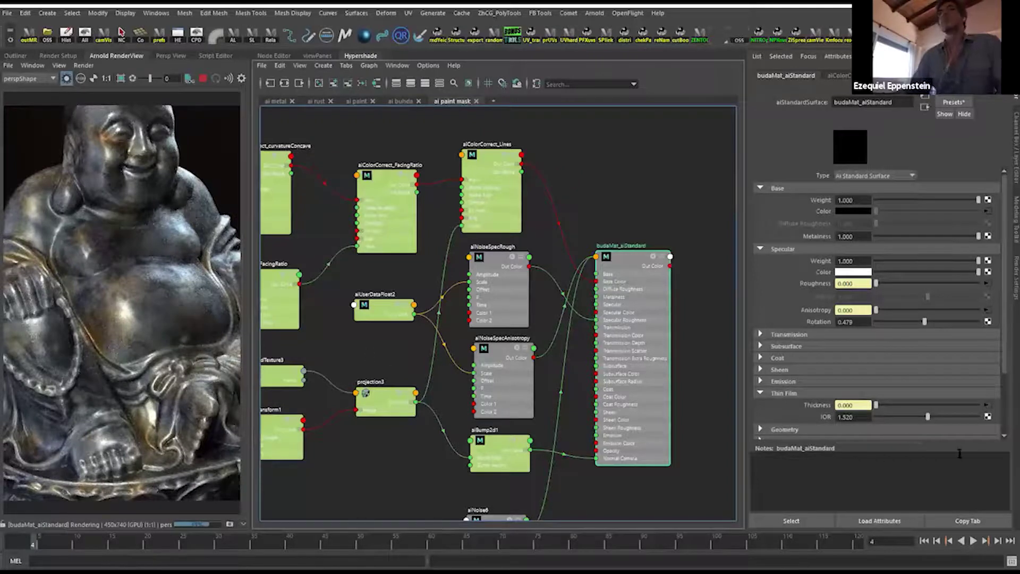
Open aiNoise6, the noise driving the Thin Film thickness, and set its Time to -0.120.
left_click(987, 407)
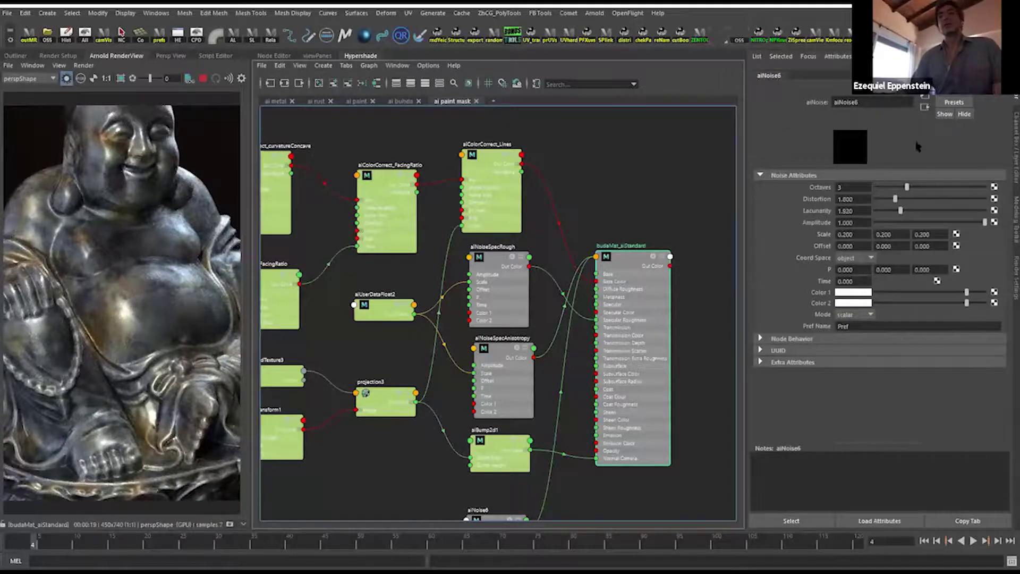
key("a")
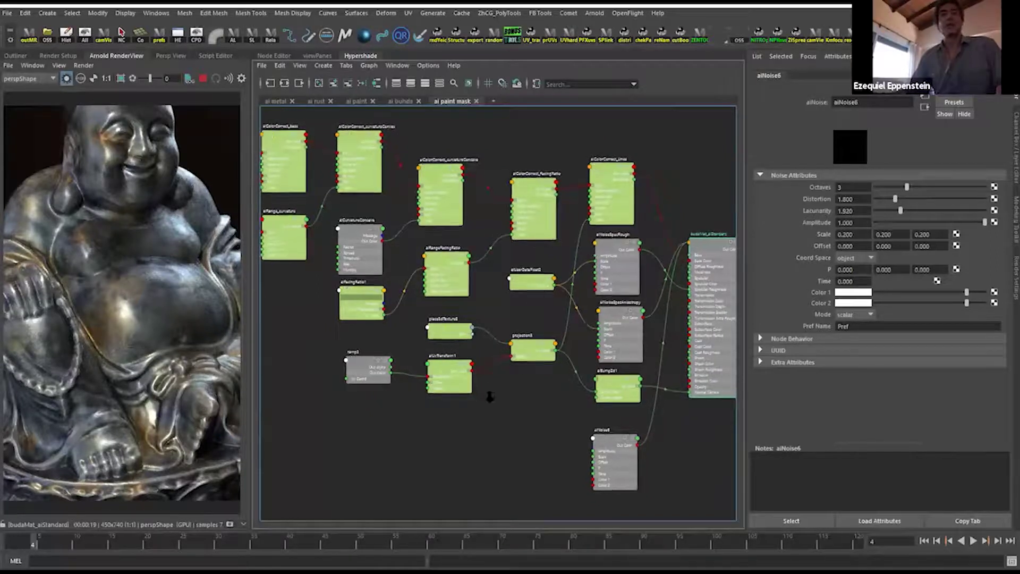
scroll(537, 385, "up", 1)
scroll(484, 377, "down", 2)
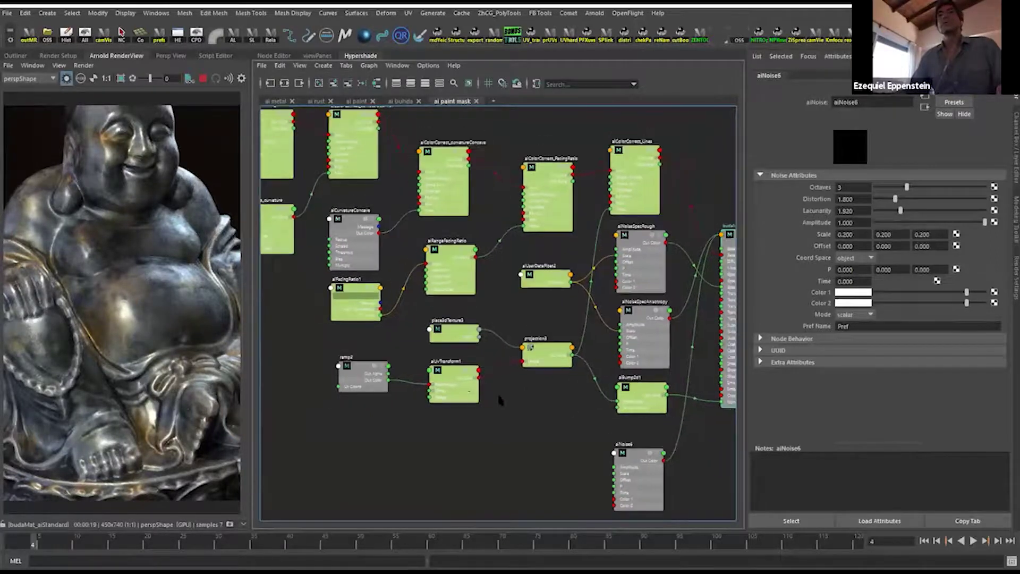
scroll(488, 383, "up", 2)
scroll(490, 386, "up", 1)
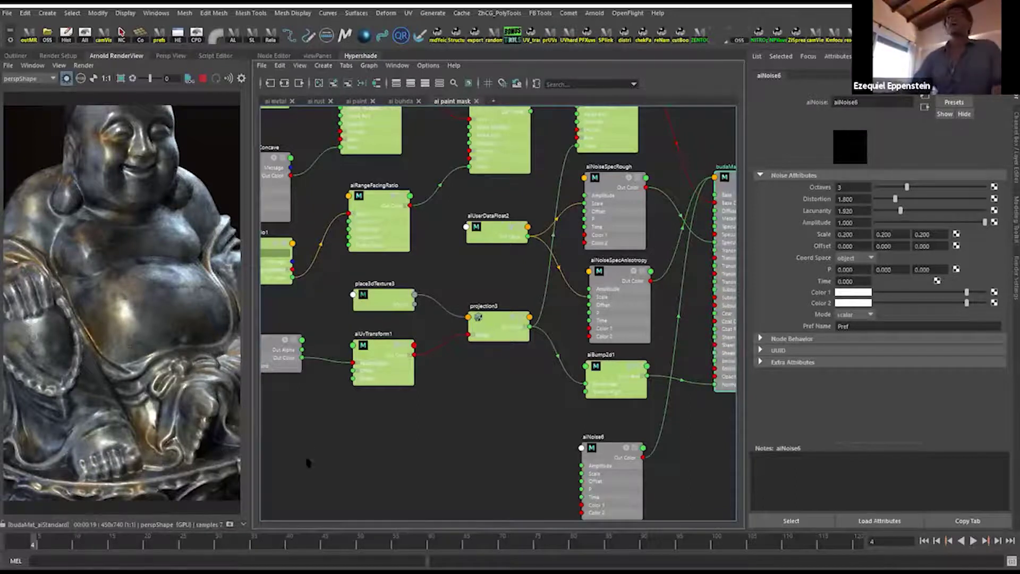
middle_click_drag(403, 378, 420, 372, "alt")
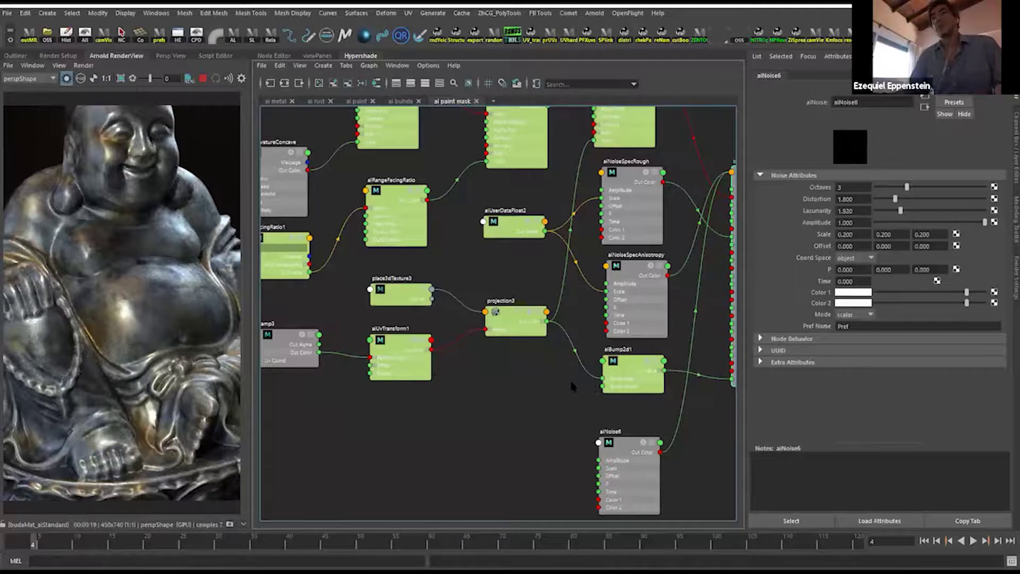
mouse_move(845, 282)
left_mouse_down("ctrl")
mouse_move(854, 284)
mouse_move(826, 280)
left_mouse_up("ctrl")
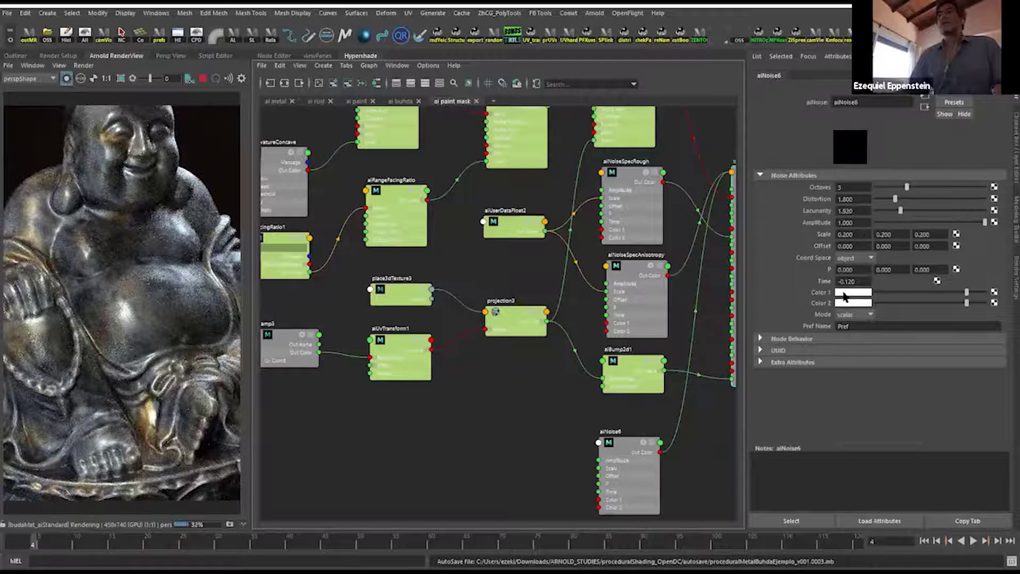
Adjust the colours of aiNoise6 for a stronger thin film effect, setting the Color 2 value to 100.
left_click(845, 297)
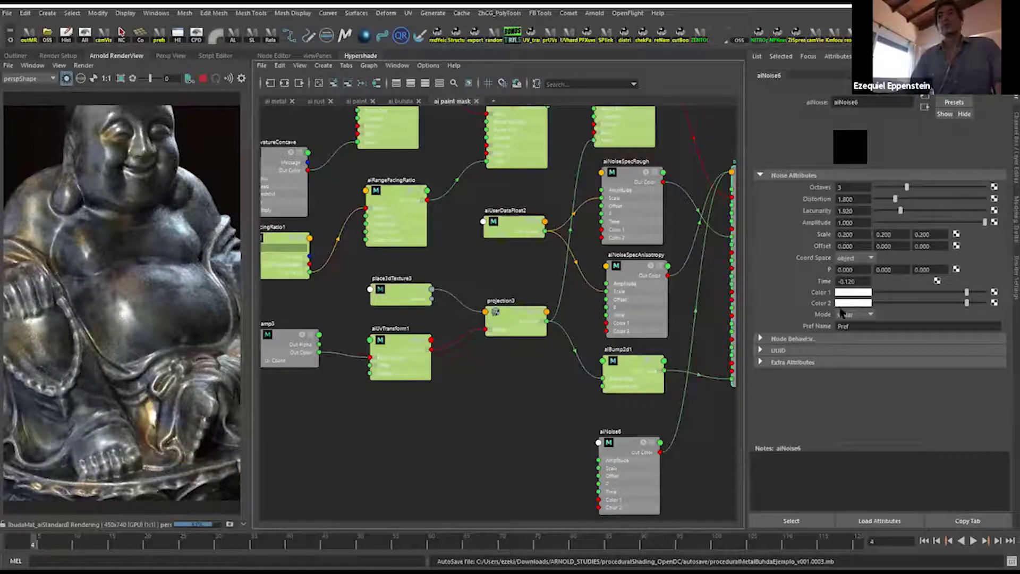
left_click(845, 303)
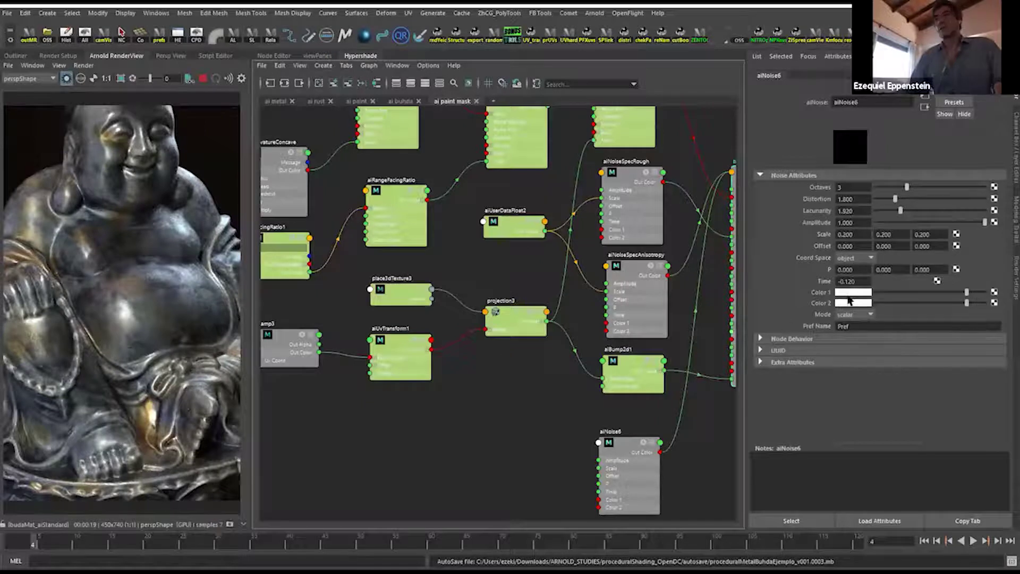
left_click(848, 301)
double_click(759, 354)
type("100")
key("Return")
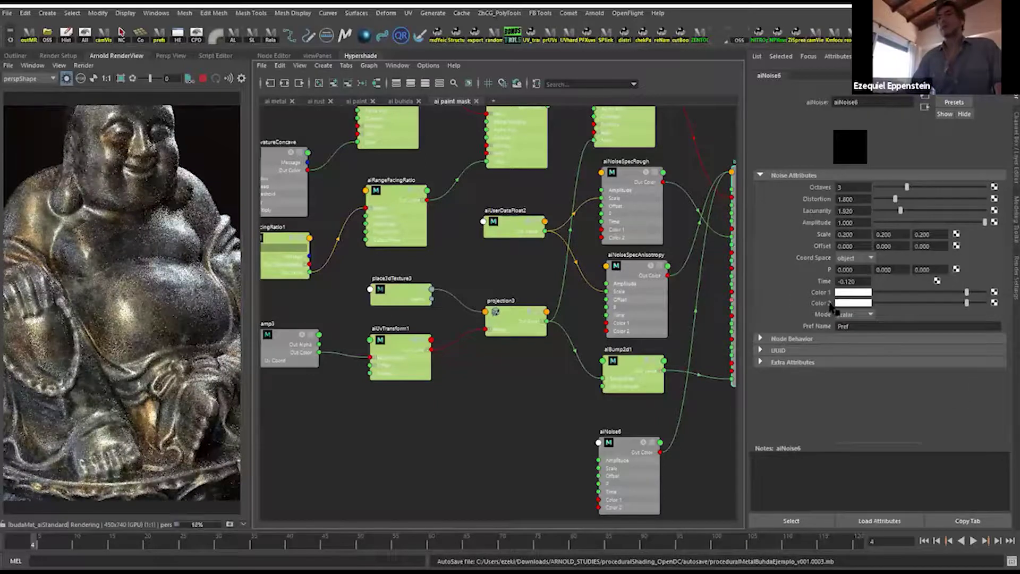
left_click(850, 303)
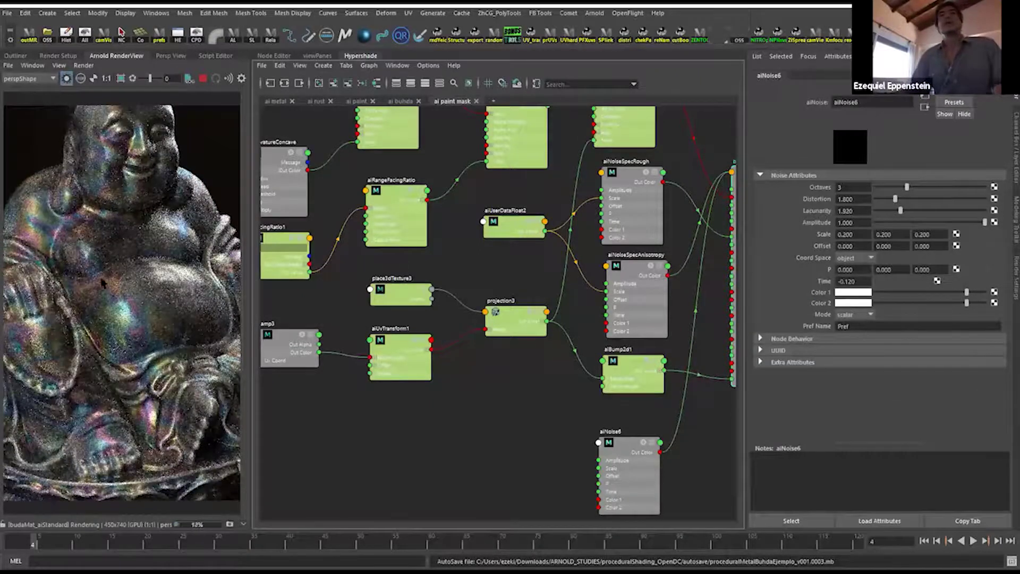
Examine the finished metal Buddha in the live render, from the whole figure to its base, together with its complete node network.
right_click_drag(105, 303, 93, 261, "alt")
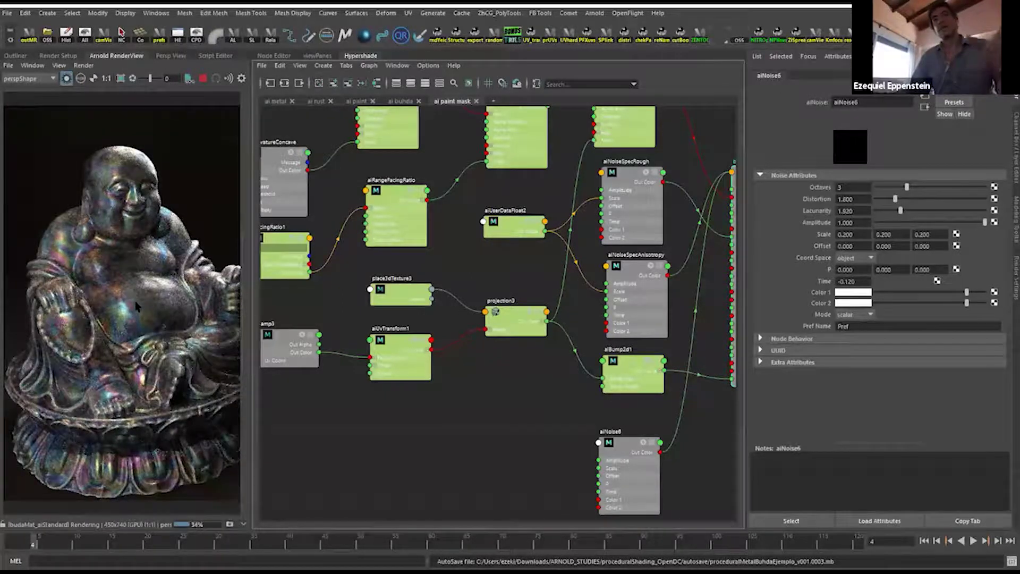
left_click_drag(150, 336, 149, 306, "alt")
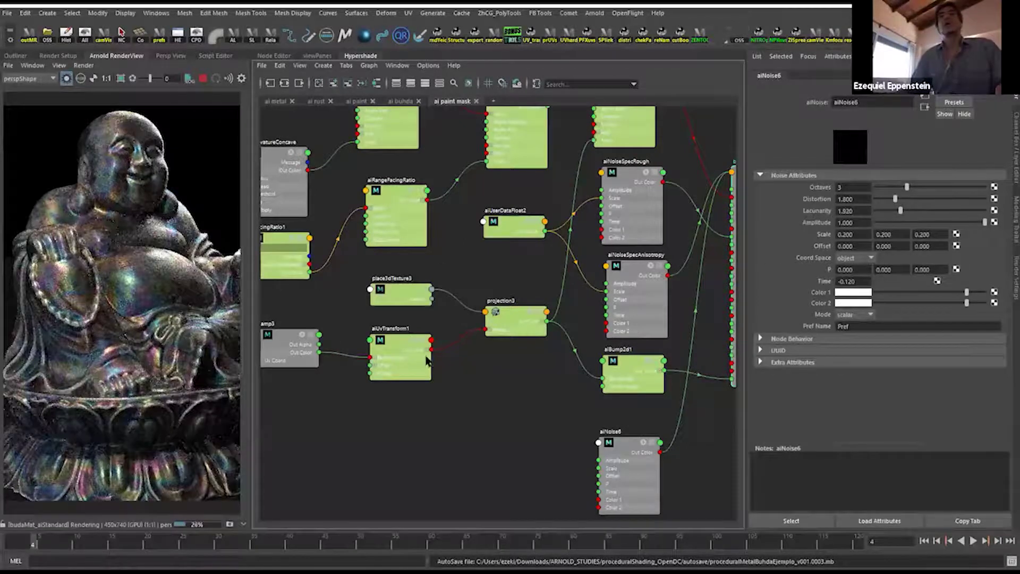
middle_click_drag(461, 357, 553, 340, "alt")
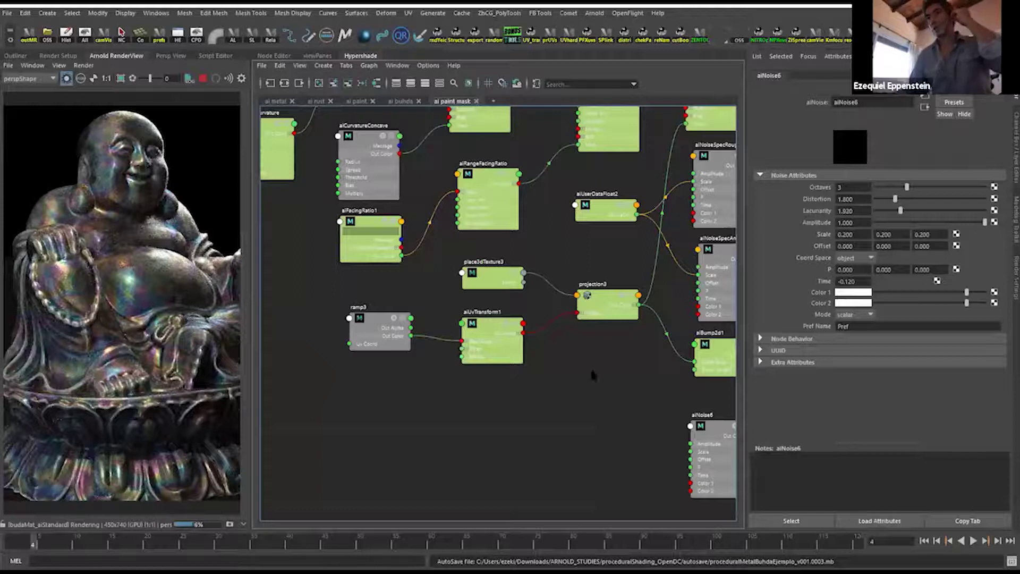
middle_click_drag(653, 335, 608, 353, "alt")
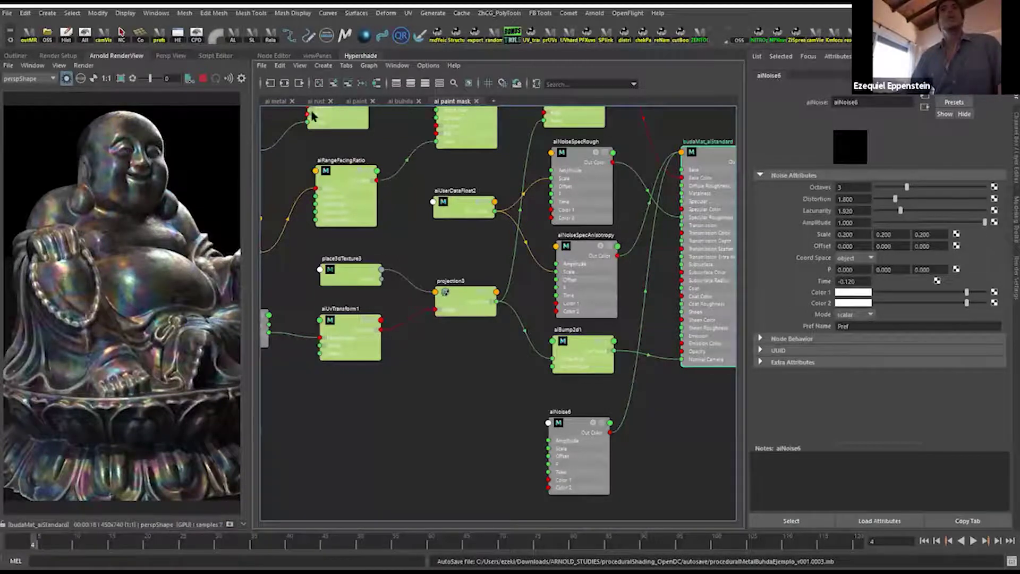
left_click(414, 227)
scroll(438, 206, "down", 8)
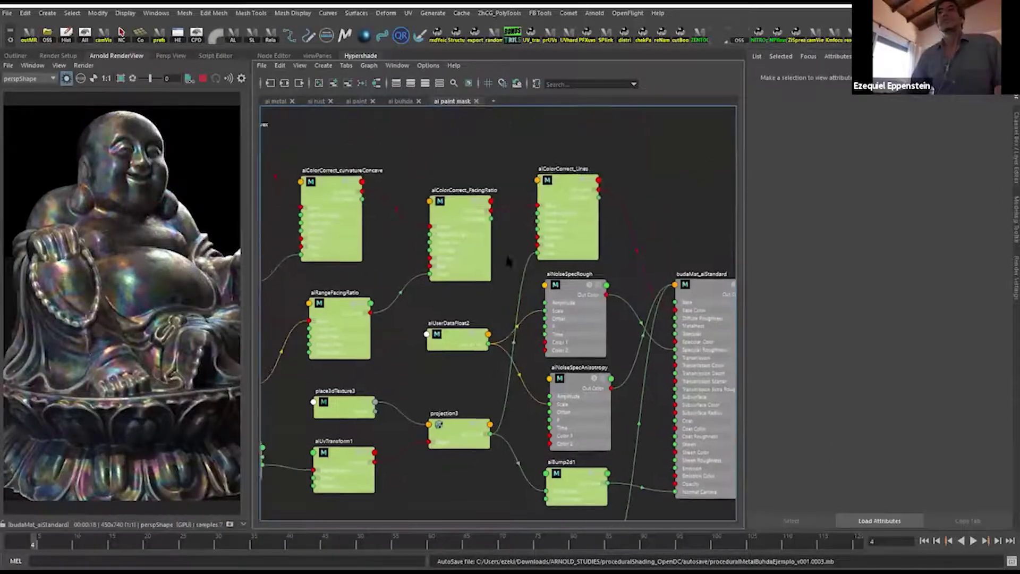
key("a")
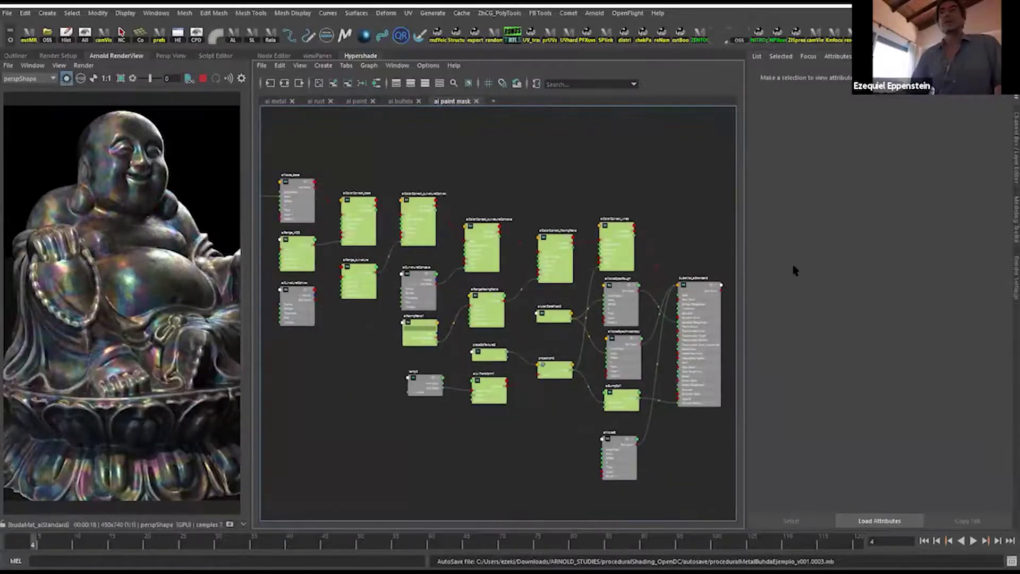
left_click_drag(747, 174, 765, 159)
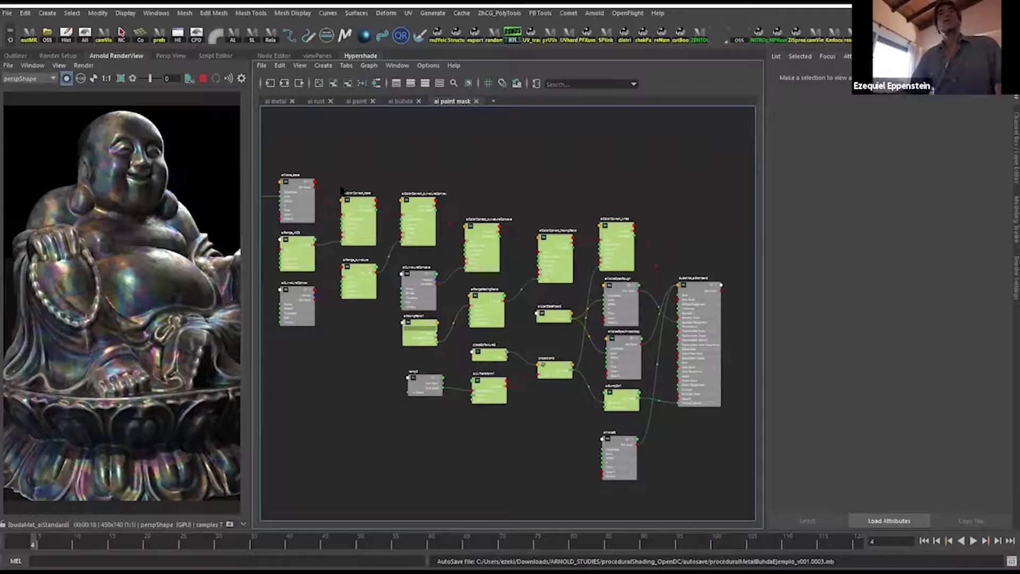
middle_click_drag(441, 355, 477, 352, "alt")
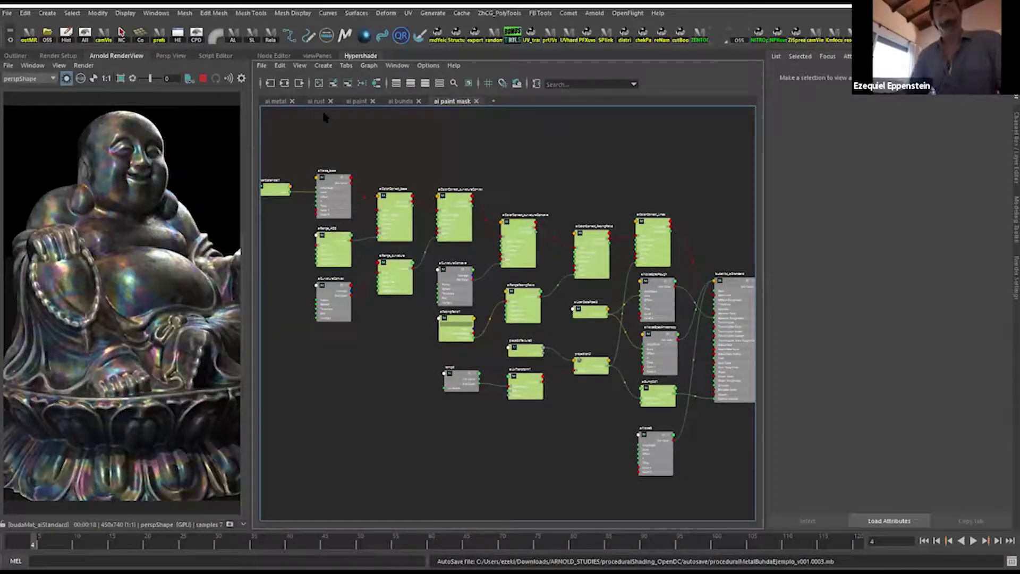
Open the scene proceduralConcreteBuhdaEjemplo_v001.mb from the project's scenes folder.
left_click(6, 12)
key("Escape")
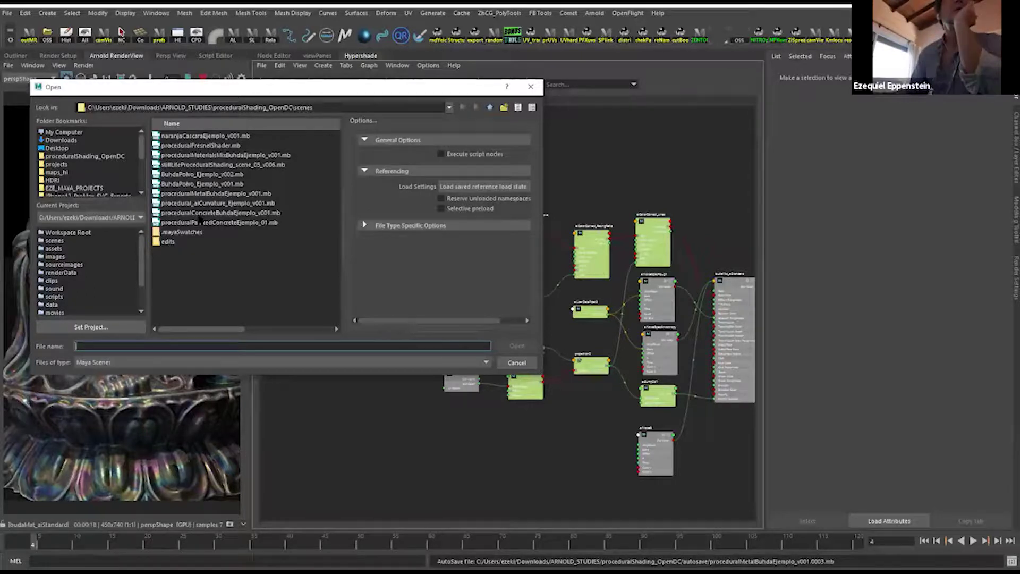
left_click(199, 213)
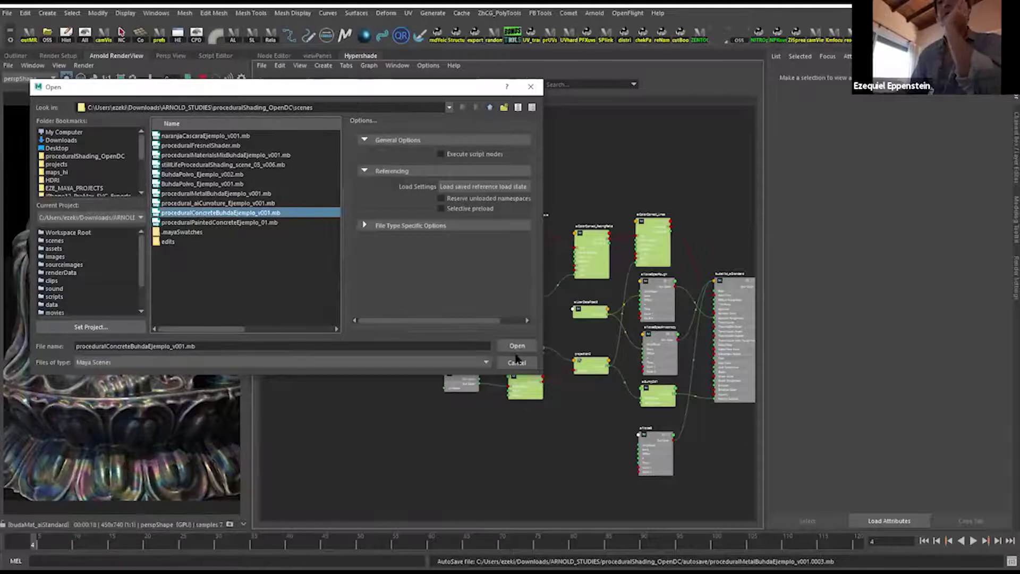
key("Return")
left_click(518, 301)
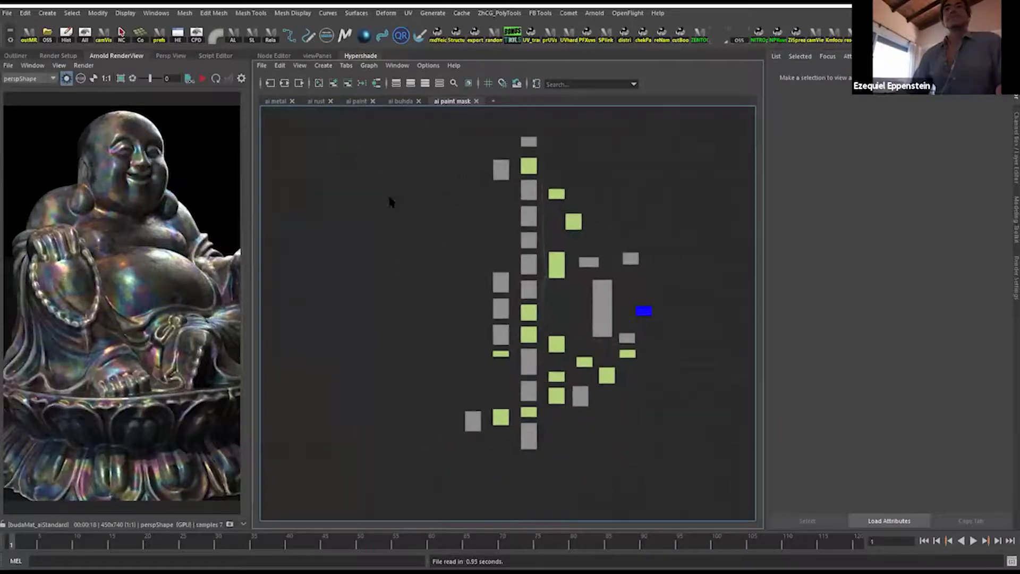
Move the aiMixShader2SG node away from the displacement and mix shader nodes in the loaded material network.
scroll(499, 355, "up", 5)
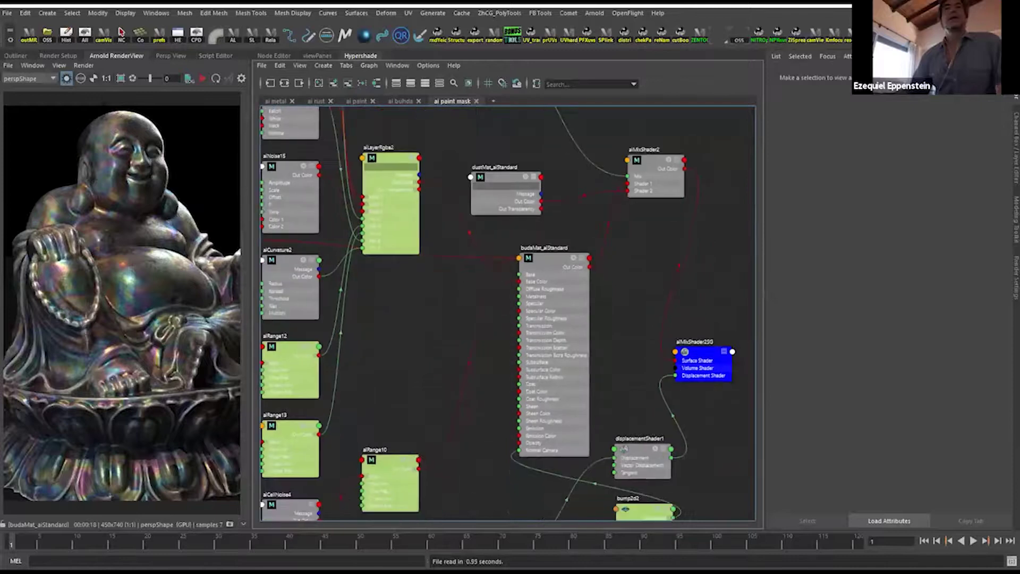
key("1")
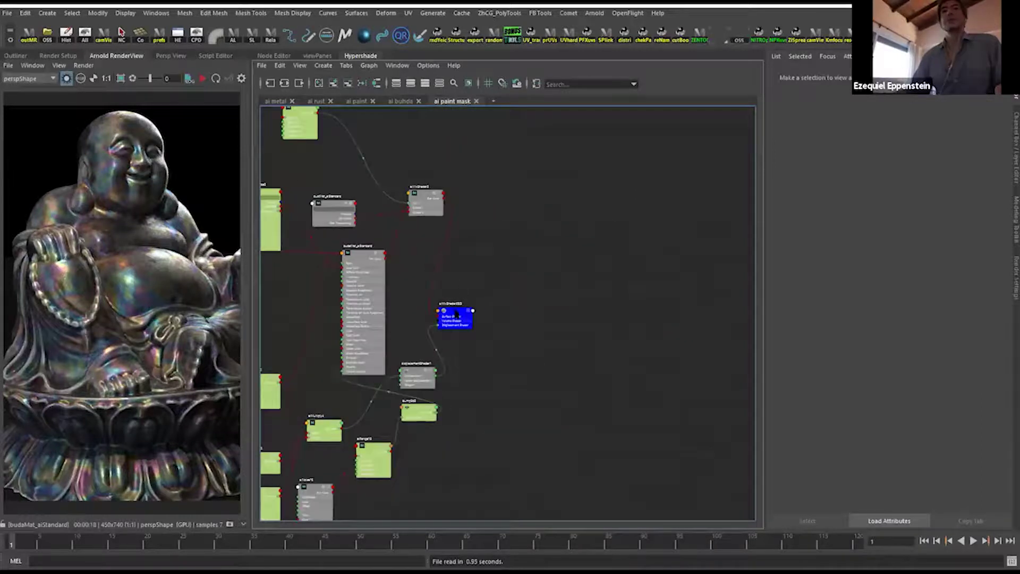
left_click_drag(456, 315, 507, 268)
Update the full scene in the Arnold render view, widen that view and run the live render of the concrete Buddha.
left_click(83, 65)
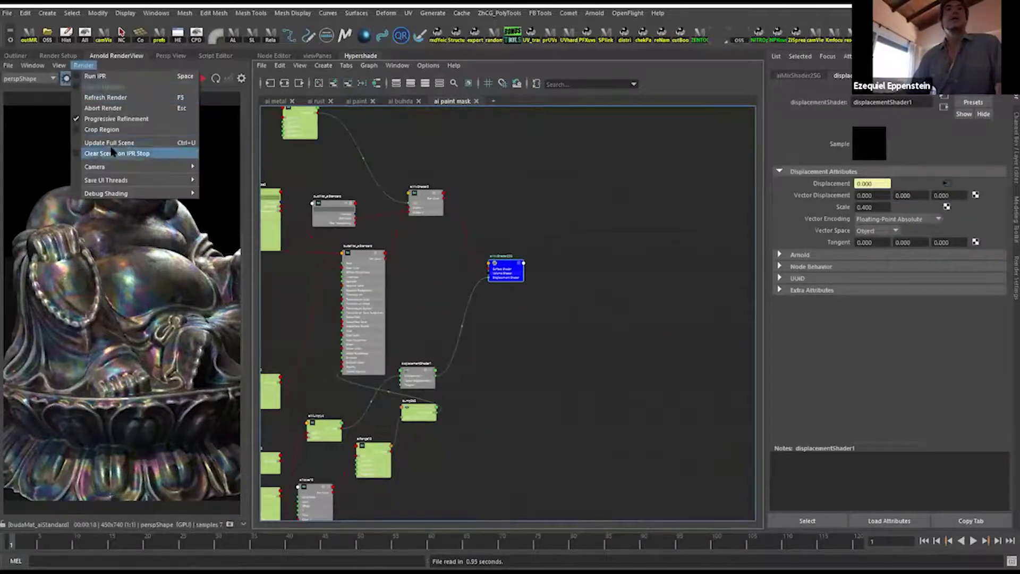
left_click(111, 148)
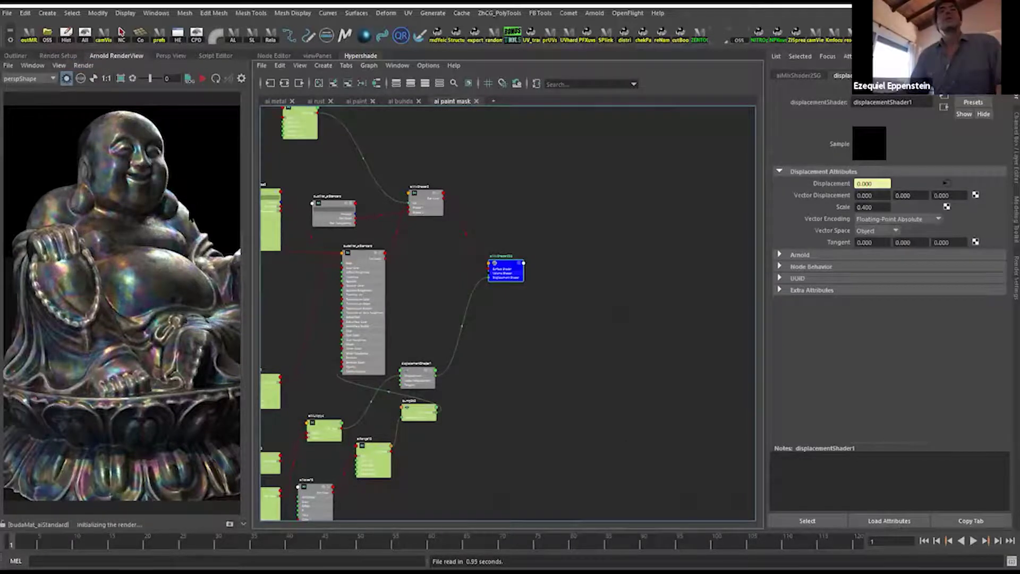
left_click_drag(249, 235, 270, 236)
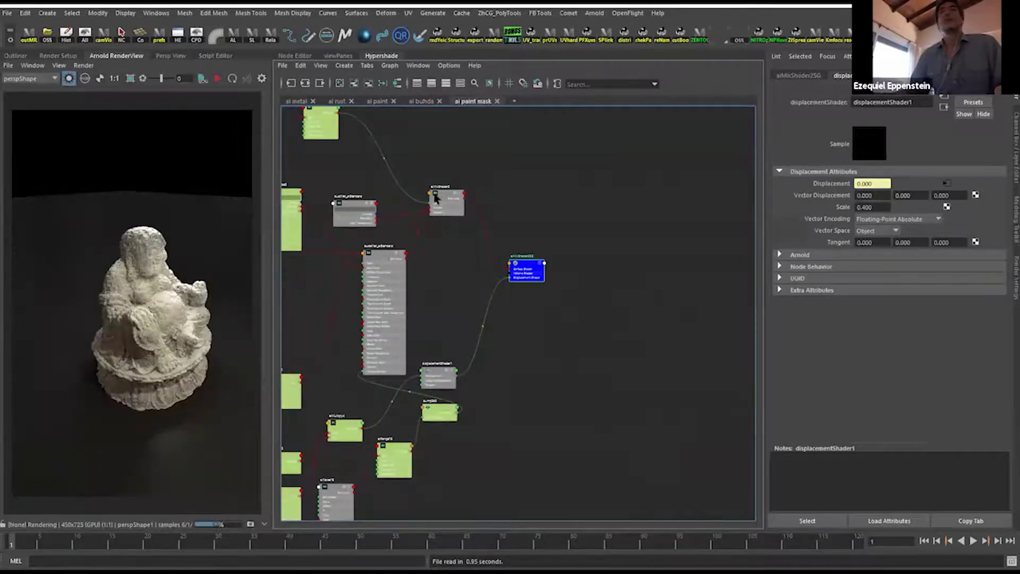
left_click(218, 79)
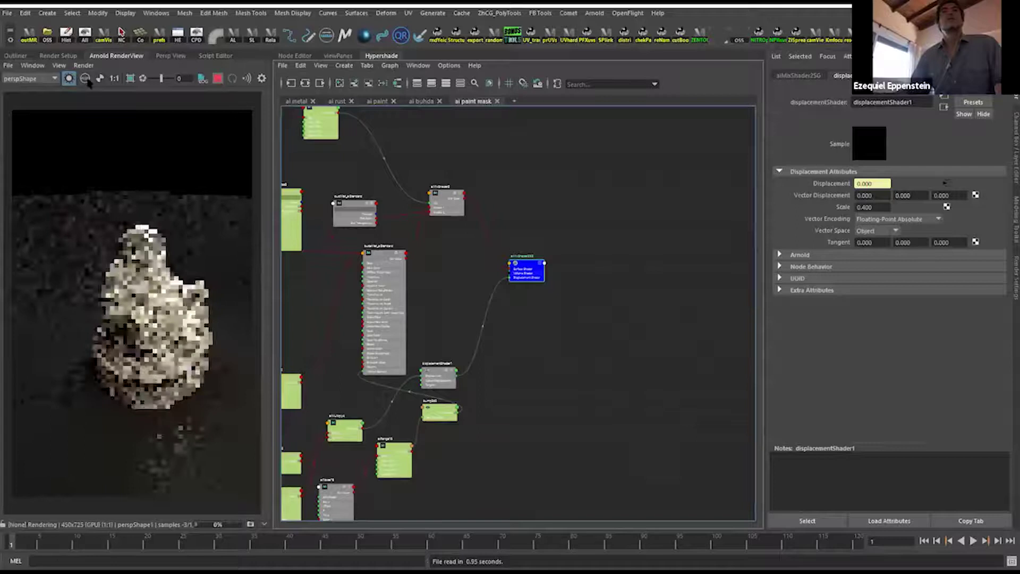
Examine the concrete Buddha's pitted face, torso and hand close up in the live render.
scroll(143, 276, "up", 5)
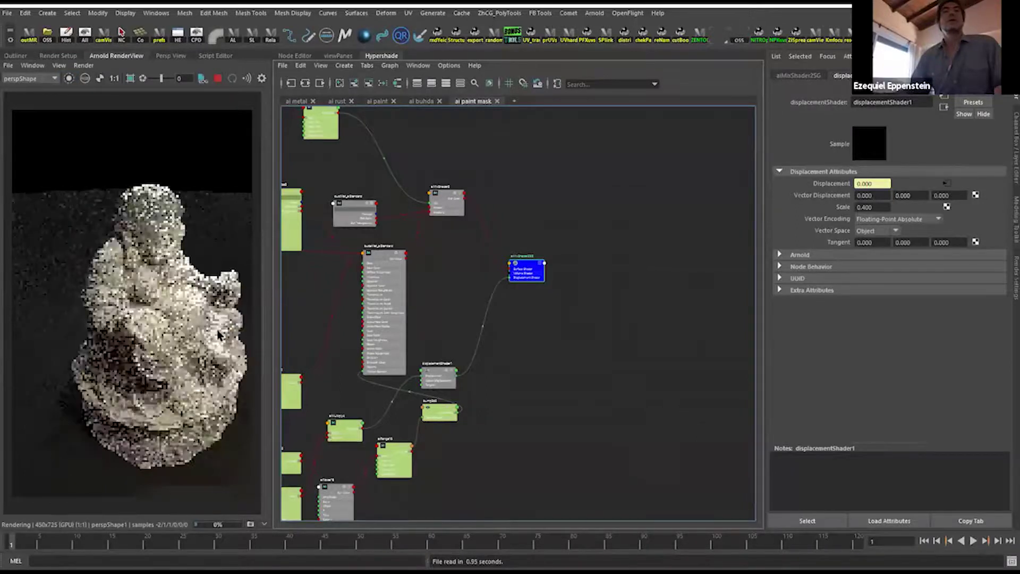
left_click_drag(144, 278, 180, 369, "alt")
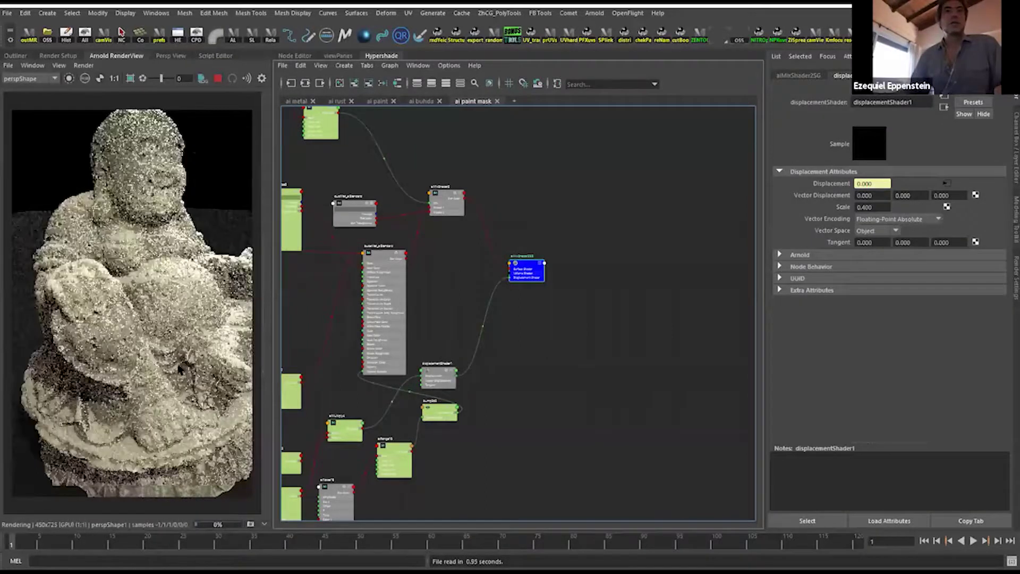
scroll(178, 367, "up", 5)
left_click_drag(148, 356, 175, 268, "alt")
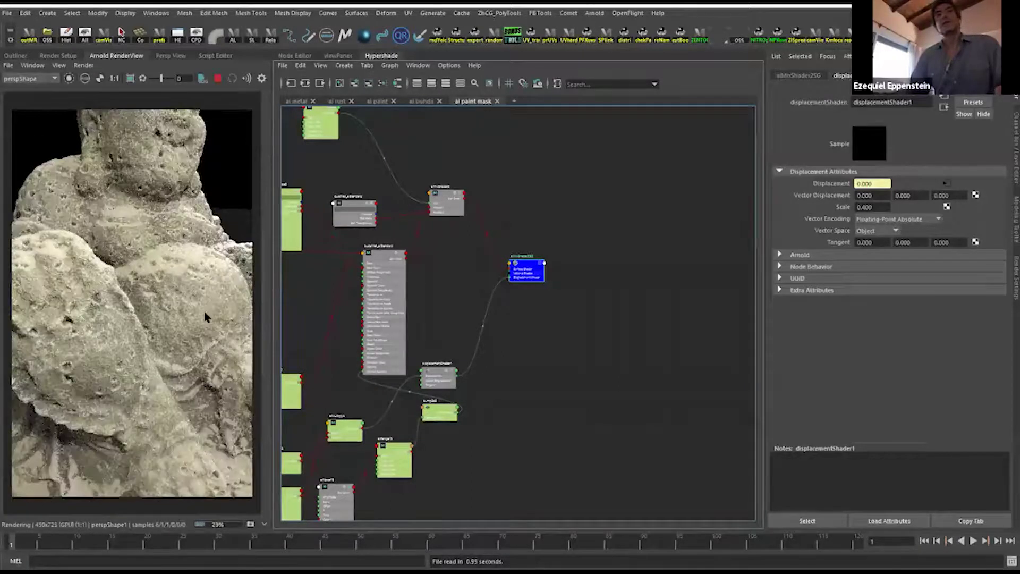
left_click_drag(164, 296, 143, 300, "alt")
Space out budaMat_aiStandard and aiMixShader2SG from the rest of the concrete material network.
middle_click_drag(573, 324, 469, 306, "alt")
mouse_move(439, 277)
left_mouse_down()
mouse_move(498, 272)
mouse_move(513, 257)
left_mouse_up()
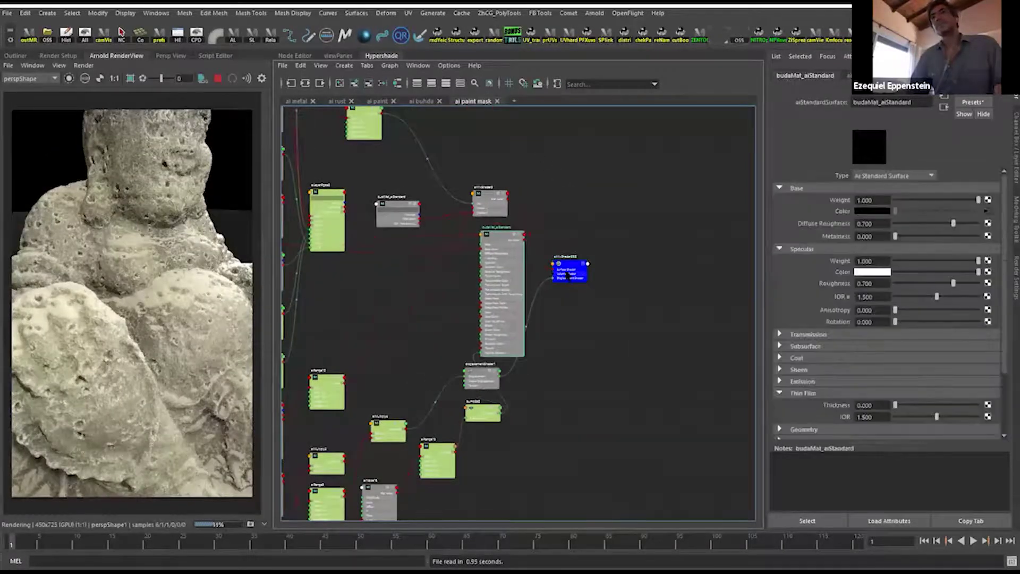
left_click_drag(567, 274, 660, 275)
left_click_drag(501, 263, 529, 267)
left_click_drag(105, 276, 139, 287, "alt")
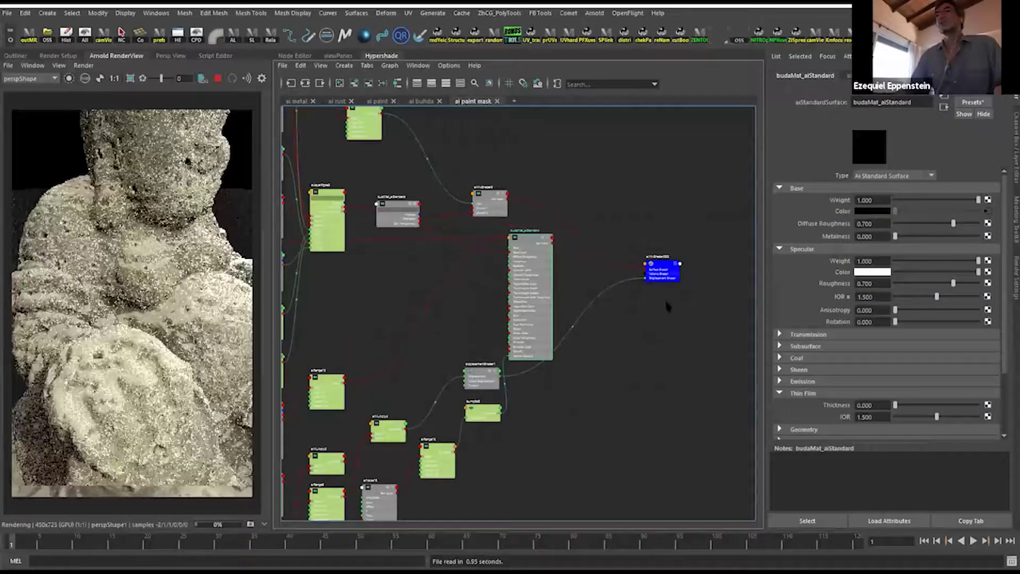
Shift budaMat_aiStandard nearer to the shading group, keep its attributes shown and narrow the render view slightly.
key("ctrl+a")
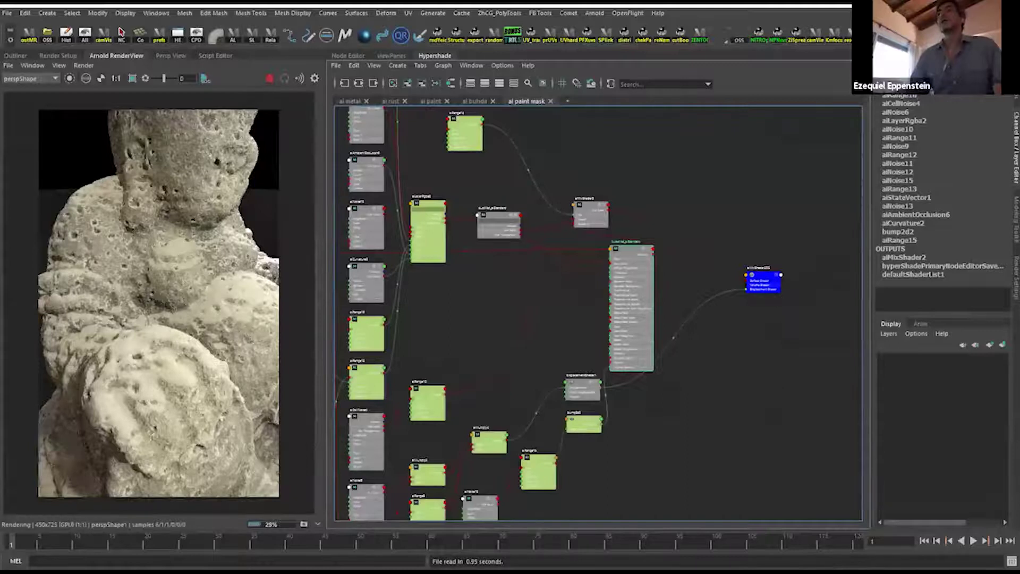
left_click_drag(641, 258, 662, 273)
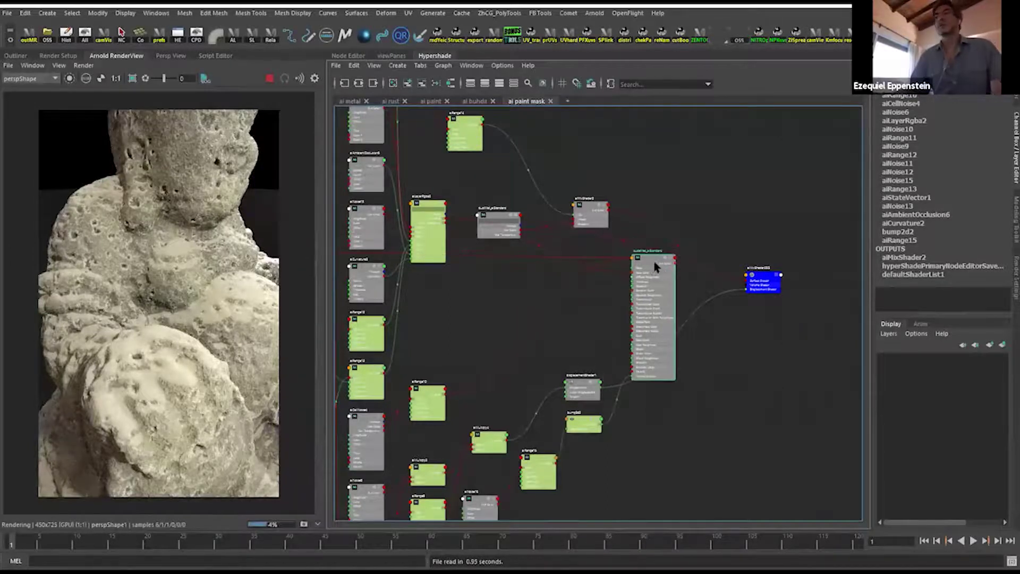
key("ctrl+a")
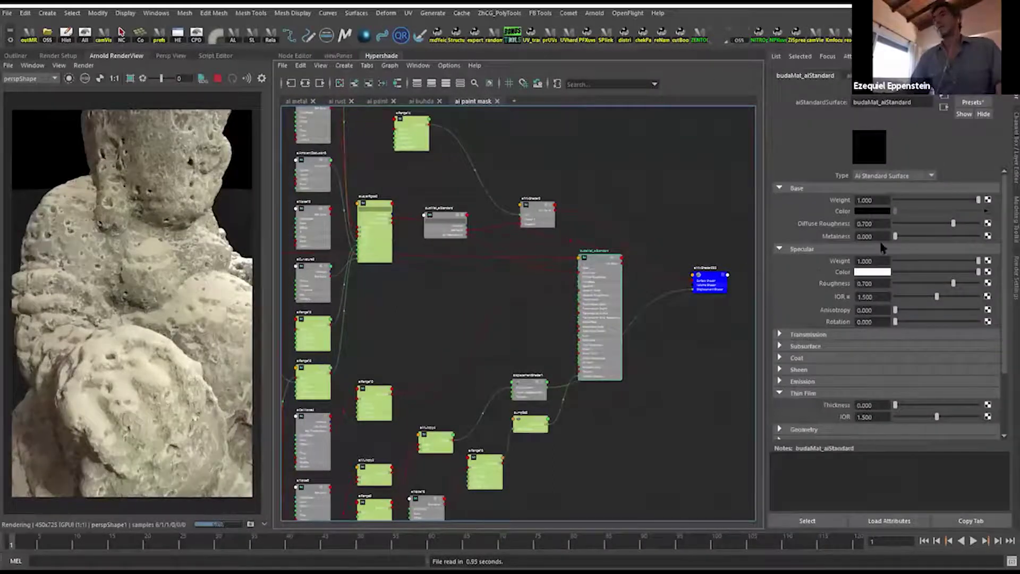
left_click_drag(594, 311, 611, 307)
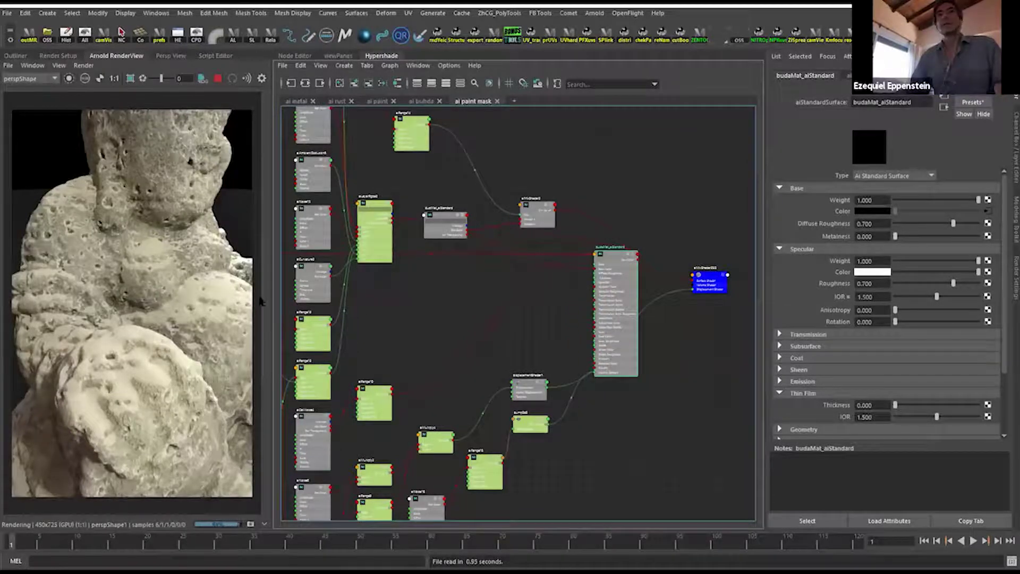
left_click_drag(269, 295, 263, 294)
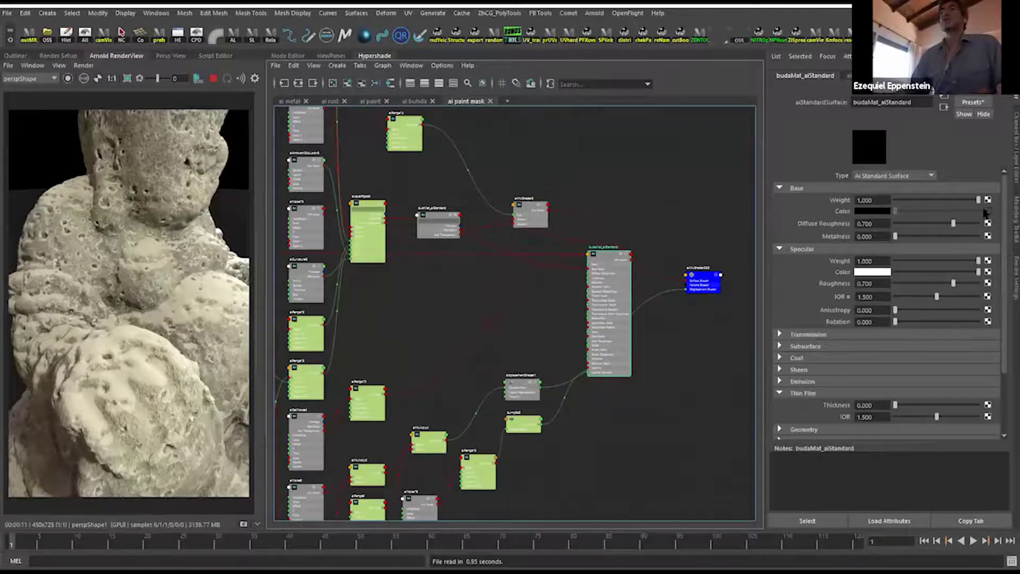
Open aiLayerRgba2, the layer node connected to the base color of budaMat_aiStandard.
left_click_drag(188, 311, 178, 388, "alt")
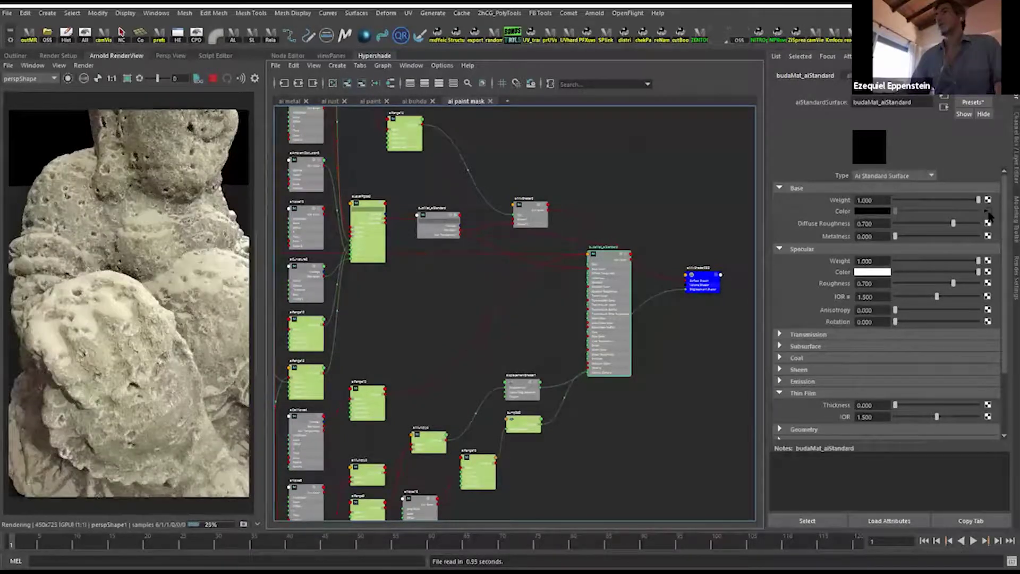
left_click(987, 211)
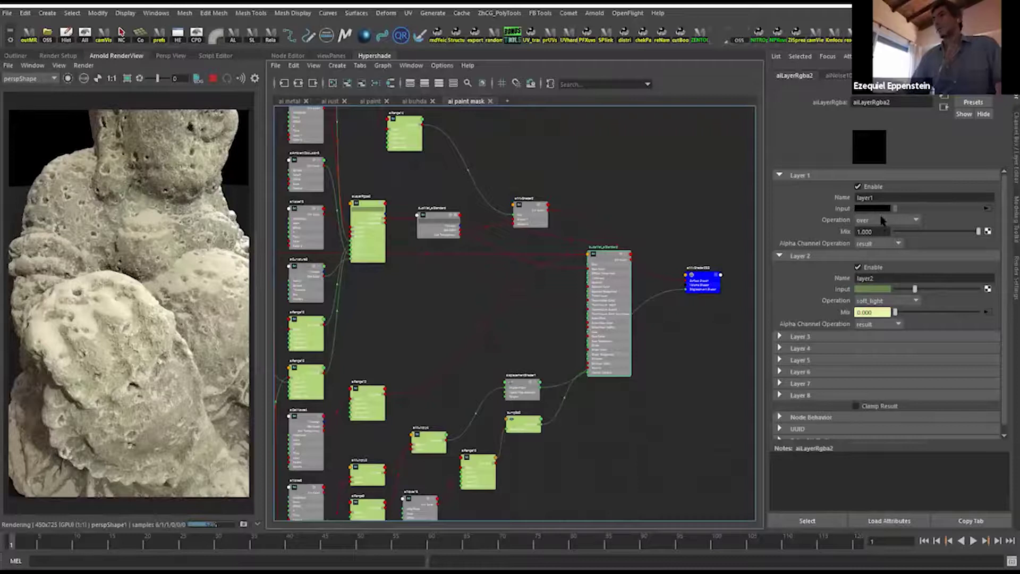
middle_click_drag(470, 254, 505, 250, "alt")
mouse_move(539, 289)
right_mouse_down("alt")
mouse_move(581, 295)
mouse_move(533, 290)
right_mouse_up("alt")
Raise aiMixShader2SG above the network and place budaMat_aiStandard below it so their connections are separated.
middle_click_drag(534, 294, 327, 286, "alt")
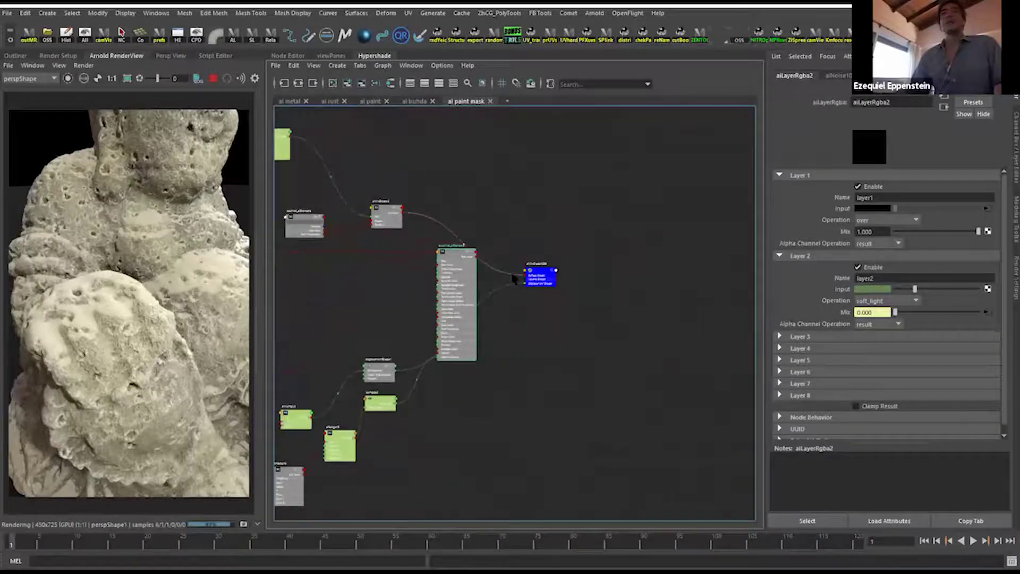
left_click_drag(563, 246, 565, 206)
left_click_drag(447, 259, 504, 274)
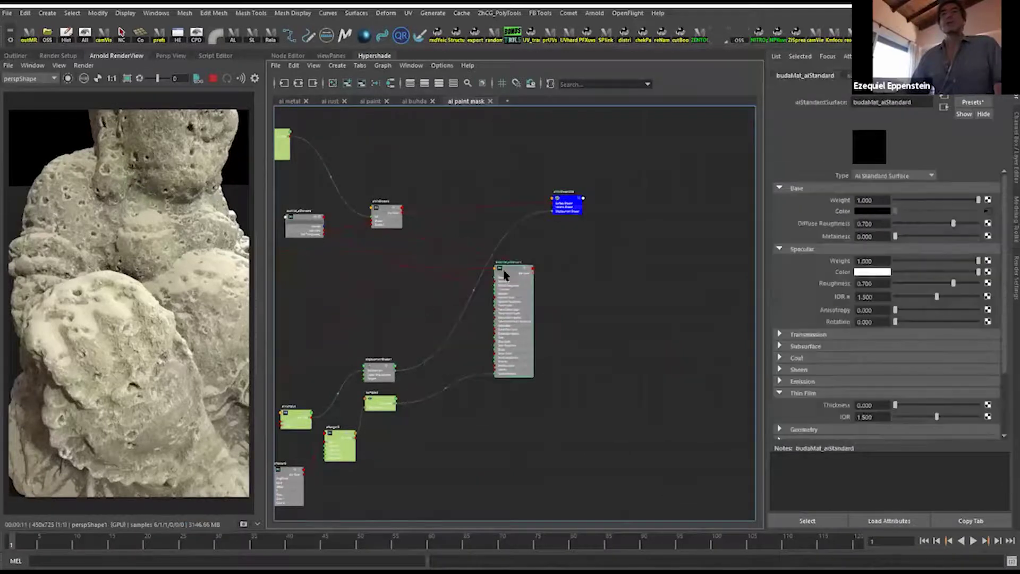
right_click_drag(394, 274, 453, 312, "alt")
middle_click_drag(479, 314, 471, 330, "alt")
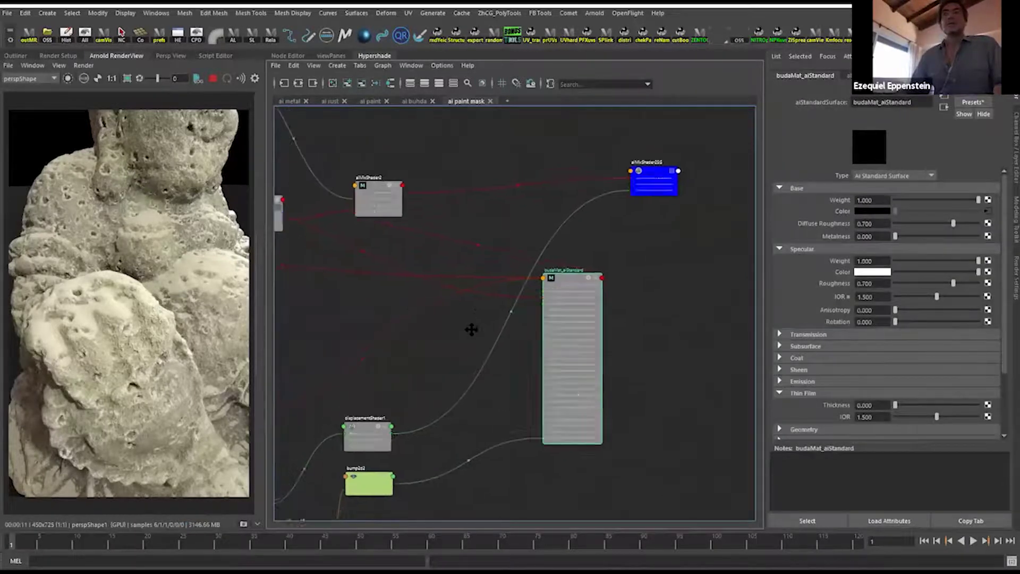
left_click_drag(553, 298, 545, 277)
Rearrange the graph of the concrete material network and frame it around budaMat_aiStandard and aiMixShader2.
middle_click_drag(361, 298, 519, 330, "alt")
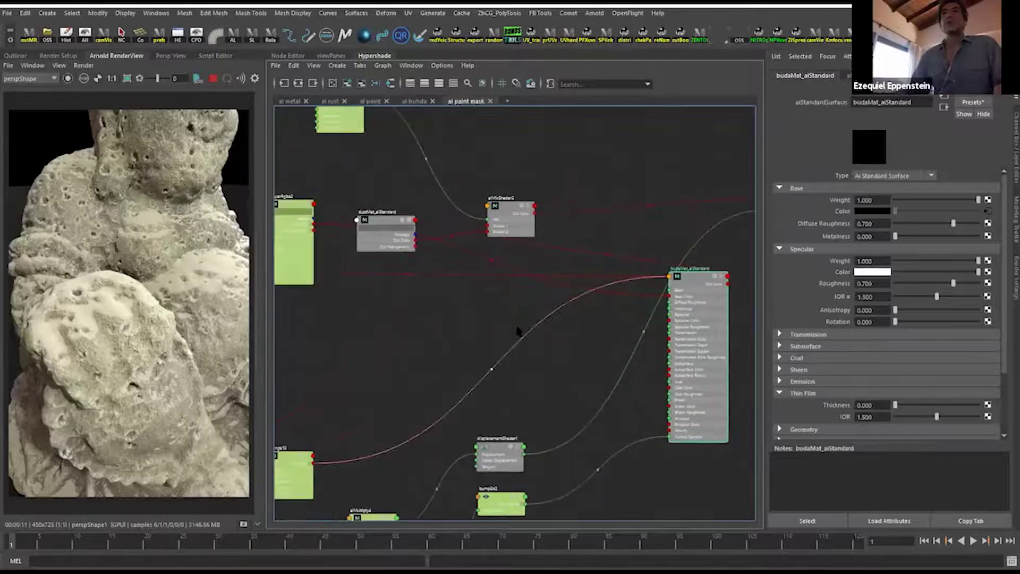
right_click_drag(480, 320, 425, 323, "alt")
left_click_drag(631, 455, 582, 443)
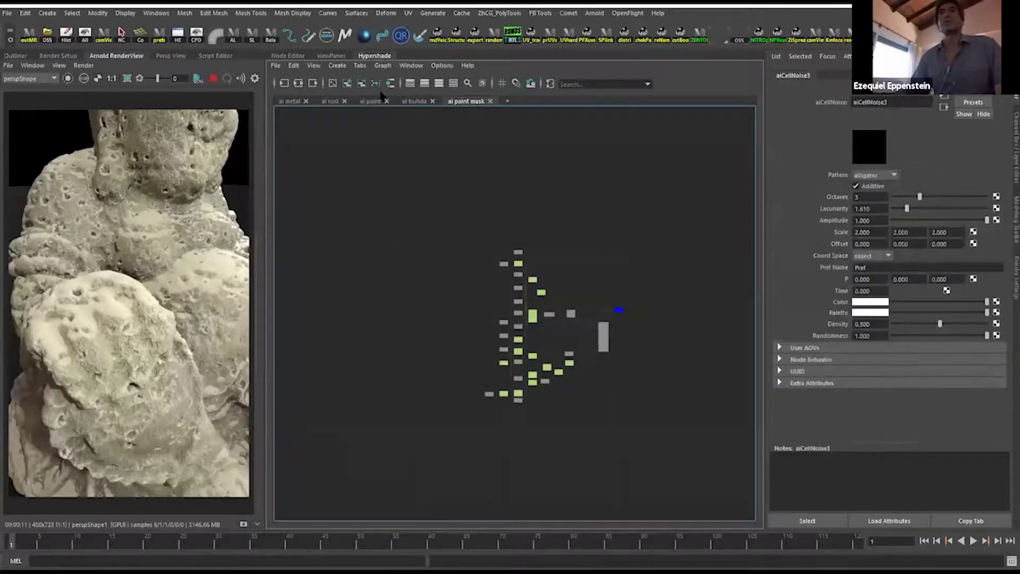
key("f")
scroll(472, 324, "up", 6)
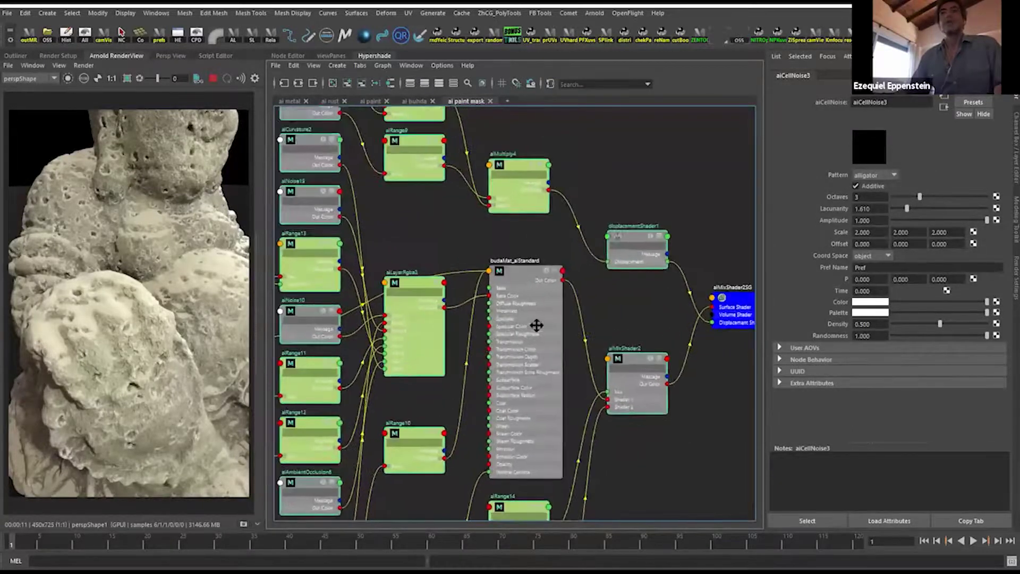
Turn on isolation of the selected node in the render view and isolate aiLayerRgba2, shifting it slightly up in the graph.
scroll(535, 326, "up", 2)
middle_click_drag(446, 274, 449, 272, "alt")
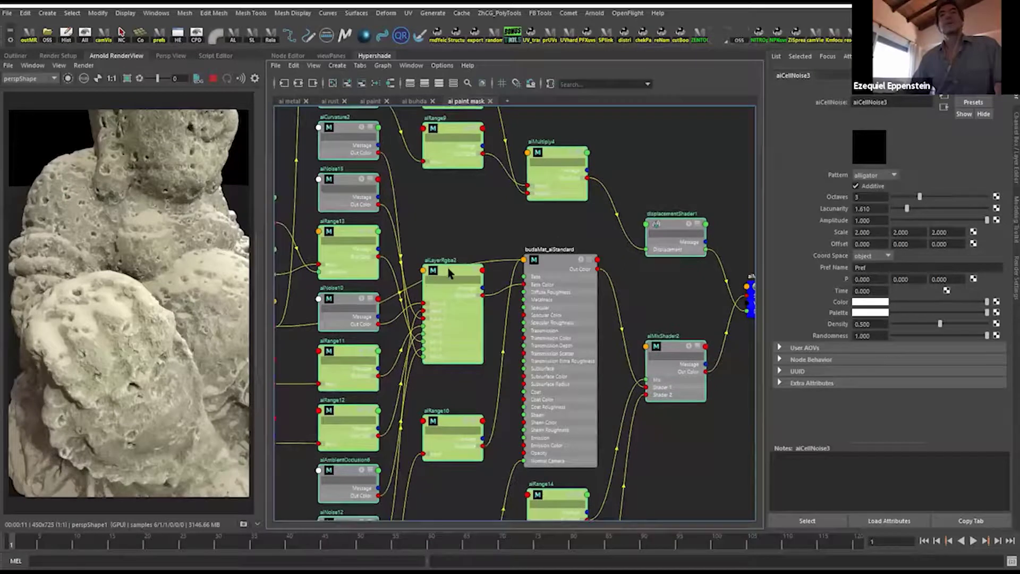
left_click(68, 78)
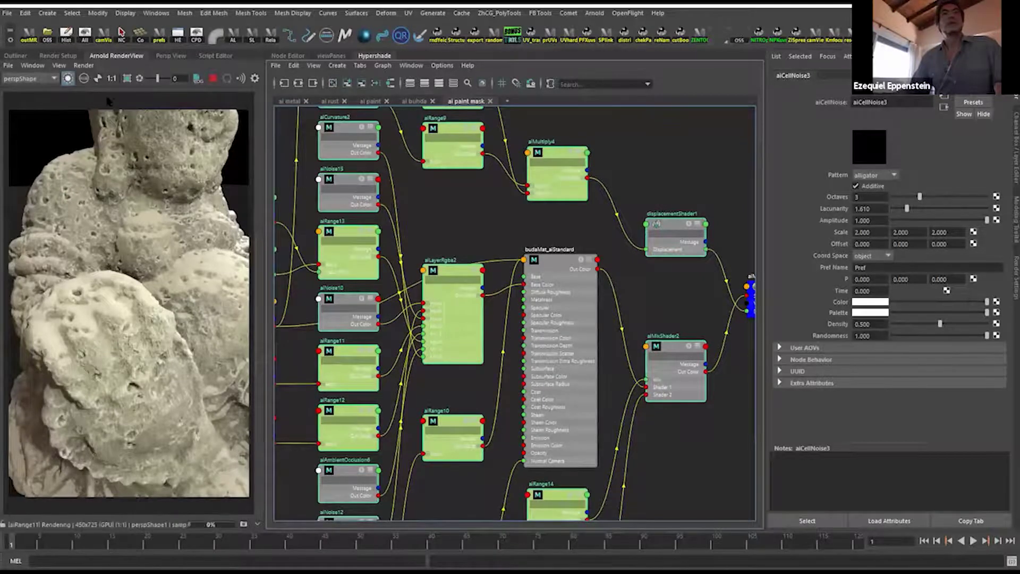
left_click(458, 215)
left_click_drag(461, 280, 467, 257)
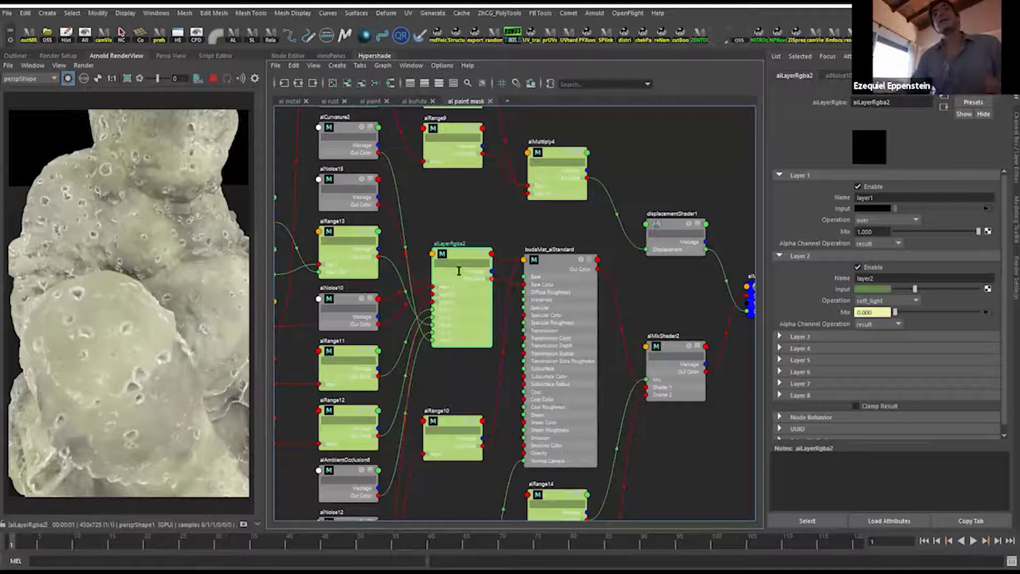
Show all attributes on the aiLayerRgba2 node and reposition it next to budaMat_aiStandard with its ports in view.
right_click(469, 256)
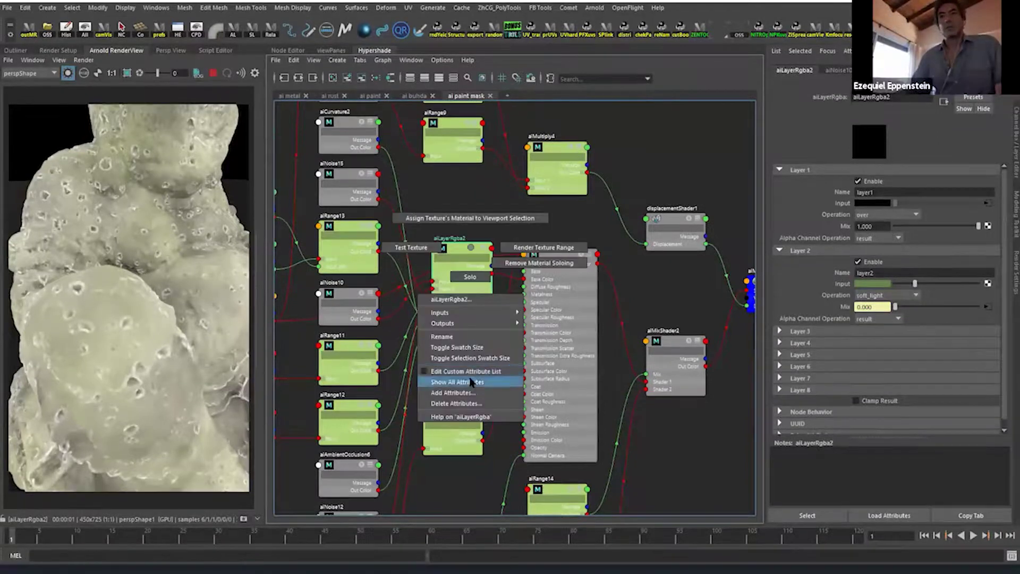
left_click(479, 384)
middle_click_drag(480, 384, 488, 212)
scroll(487, 237, "up", 3)
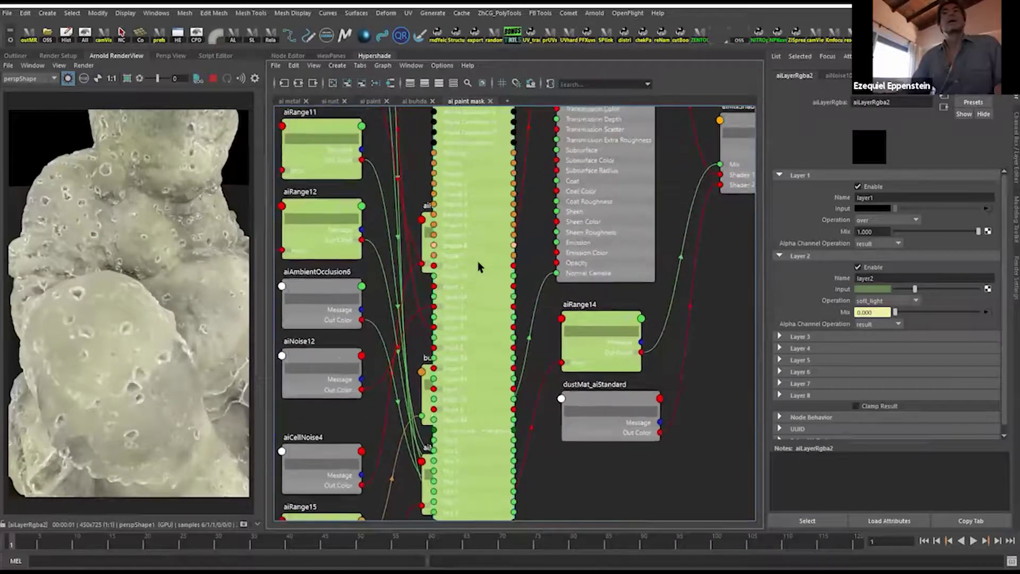
middle_click_drag(482, 261, 444, 257)
left_click_drag(446, 167, 449, 152)
scroll(482, 306, "down", 2)
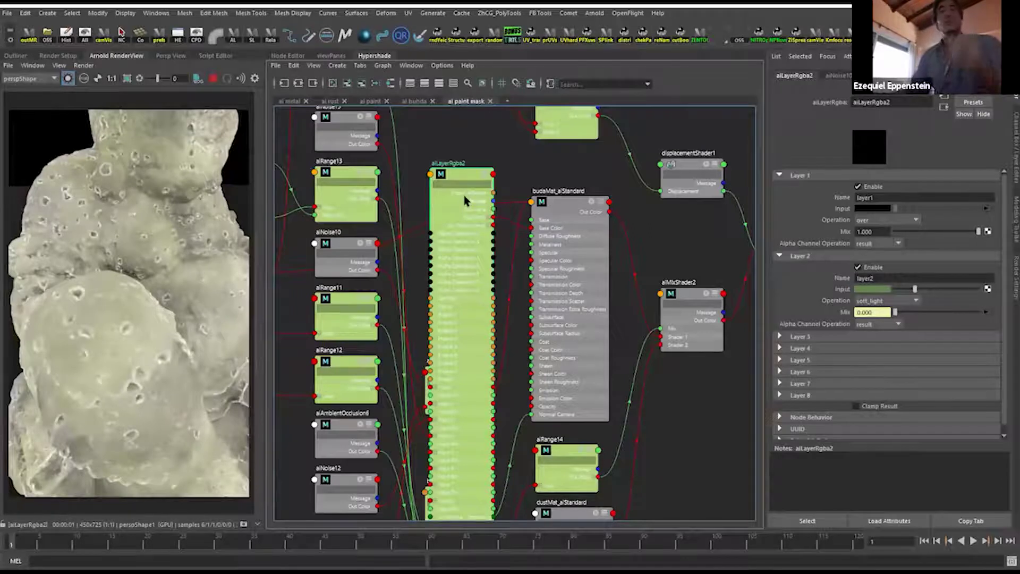
Expand the settings of layers 3, 4, 5 and 6 of aiLayerRgba2.
left_click(839, 339)
scroll(836, 355, "down", 2)
left_click(834, 340)
scroll(835, 345, "down", 2)
left_click(838, 351)
scroll(838, 372, "down", 2)
left_click(837, 365)
scroll(840, 375, "down", 2)
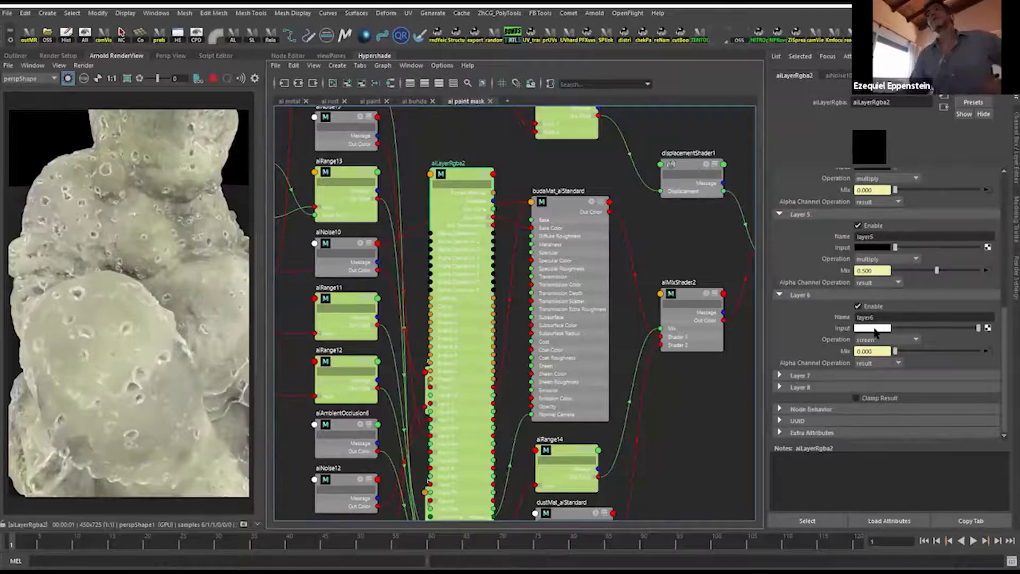
Go back to layer 1 of aiLayerRgba2 and examine its name, input and operation alongside the node's ports.
scroll(875, 329, "up", 2)
scroll(876, 255, "up", 2)
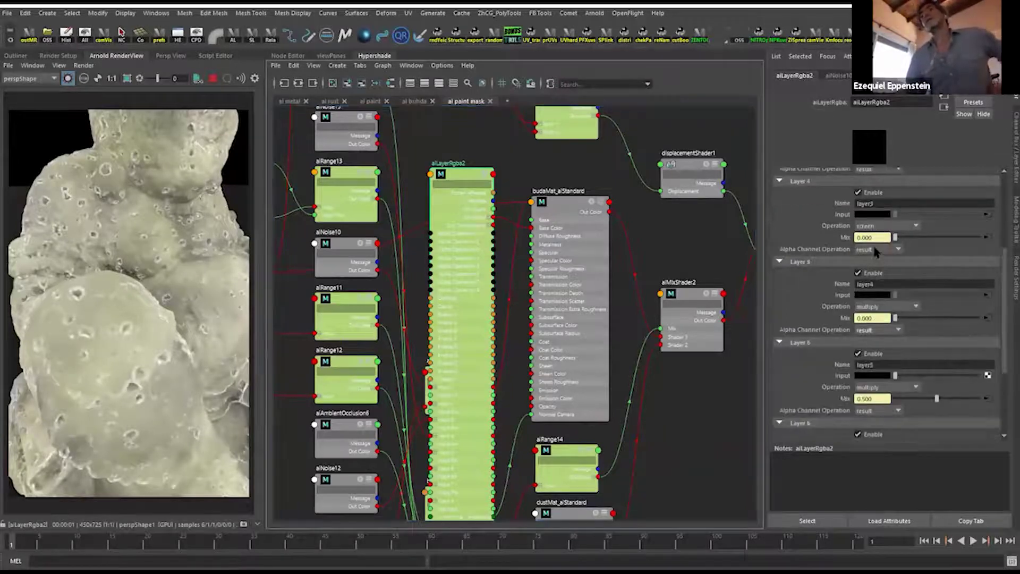
scroll(875, 250, "up", 5)
left_click(870, 224)
left_click(874, 218)
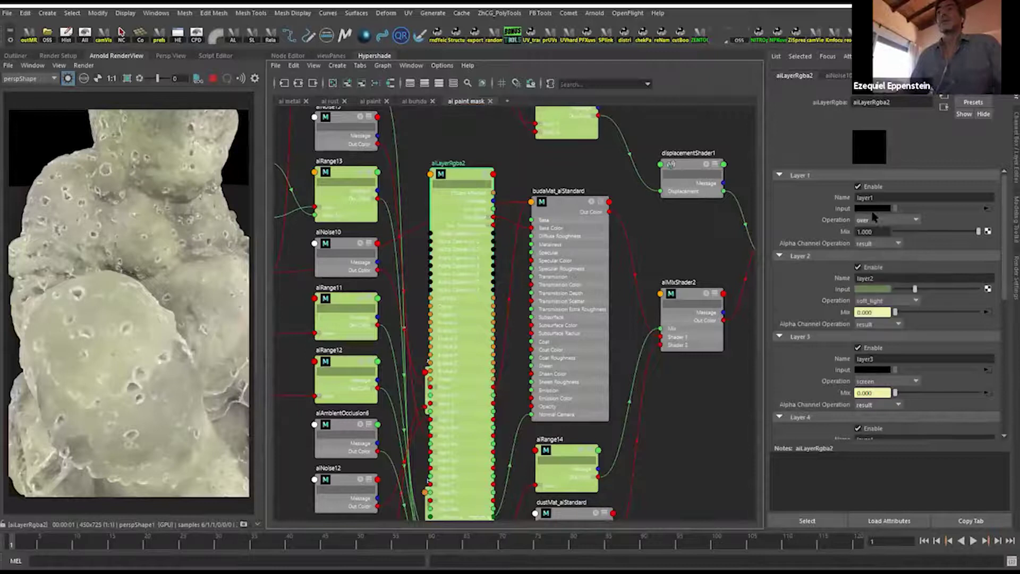
double_click(897, 197)
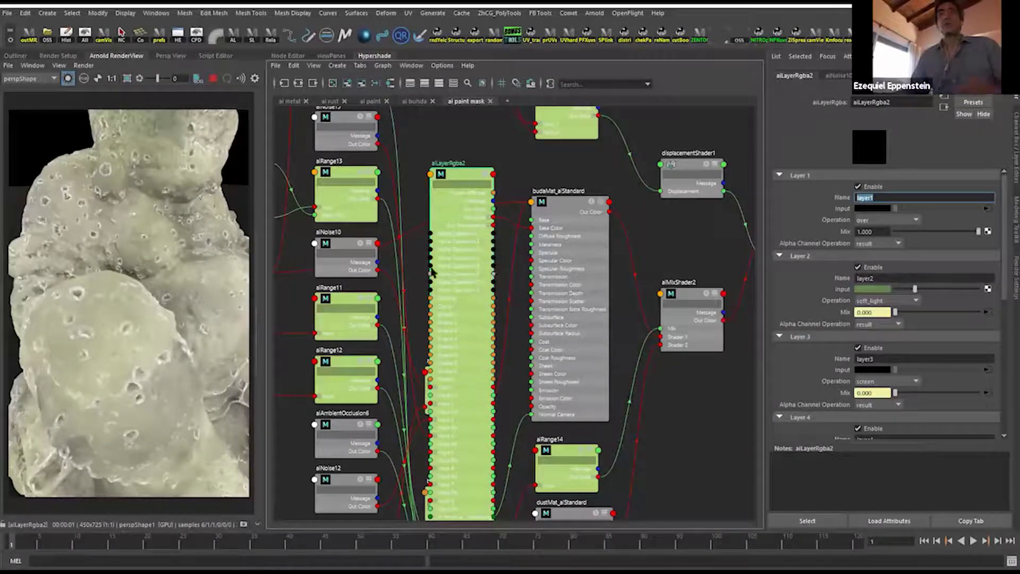
left_click(573, 84)
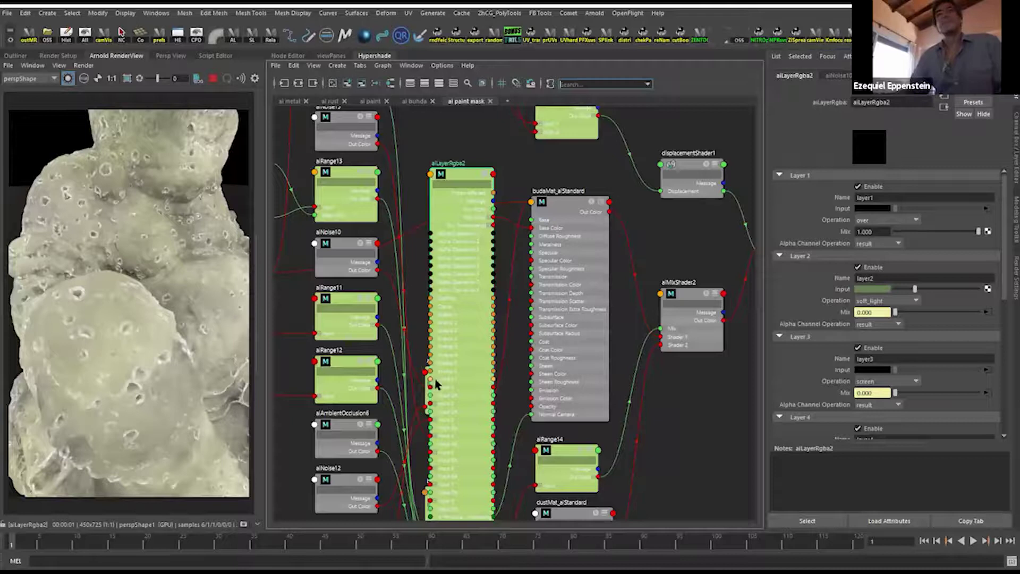
Raise the aiLayerRgba2 node slightly in the graph while keeping its layer 1 settings in view.
scroll(877, 247, "down", 3)
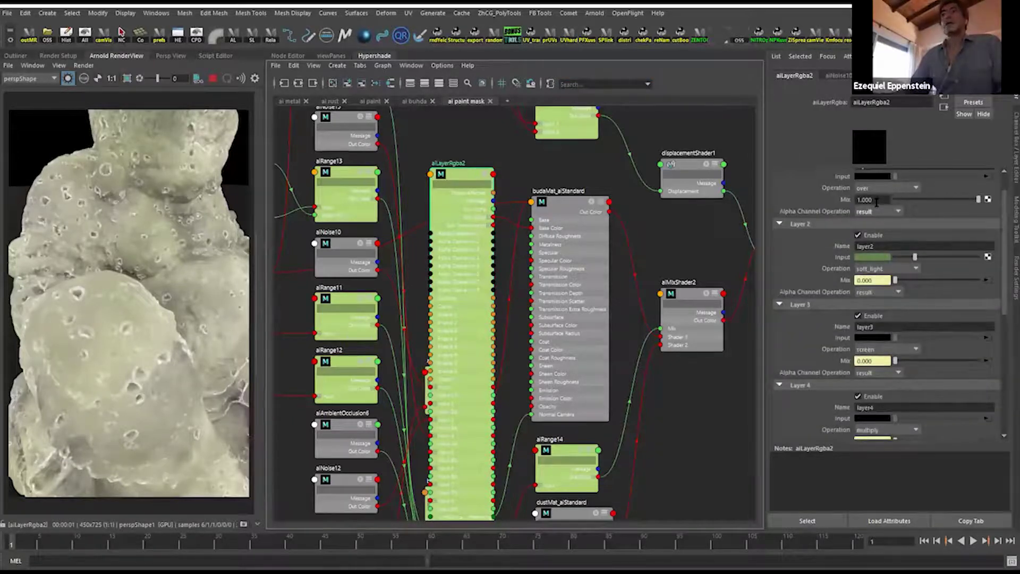
scroll(877, 202, "up", 3)
left_click_drag(455, 179, 458, 166)
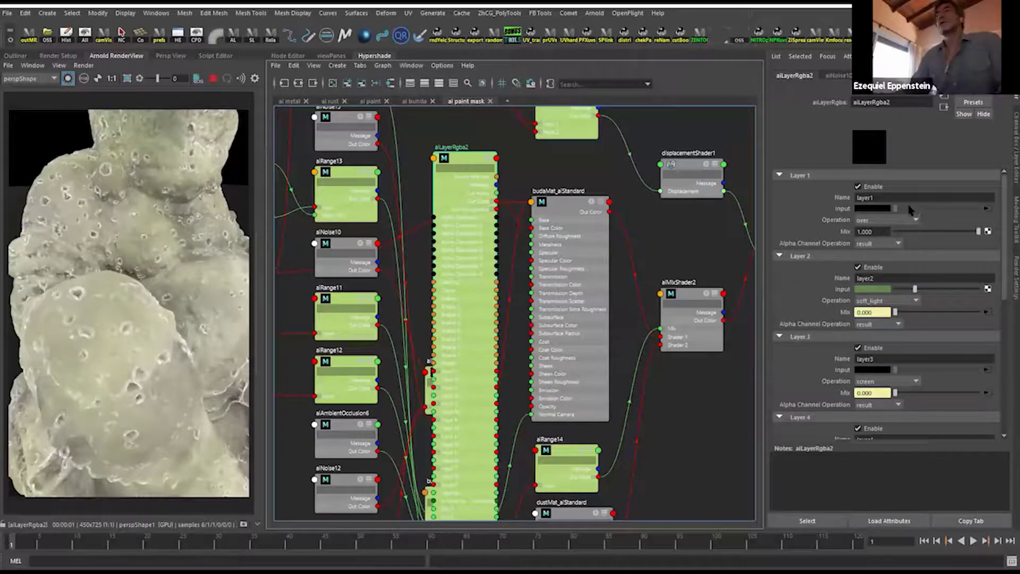
left_click_drag(468, 163, 463, 153)
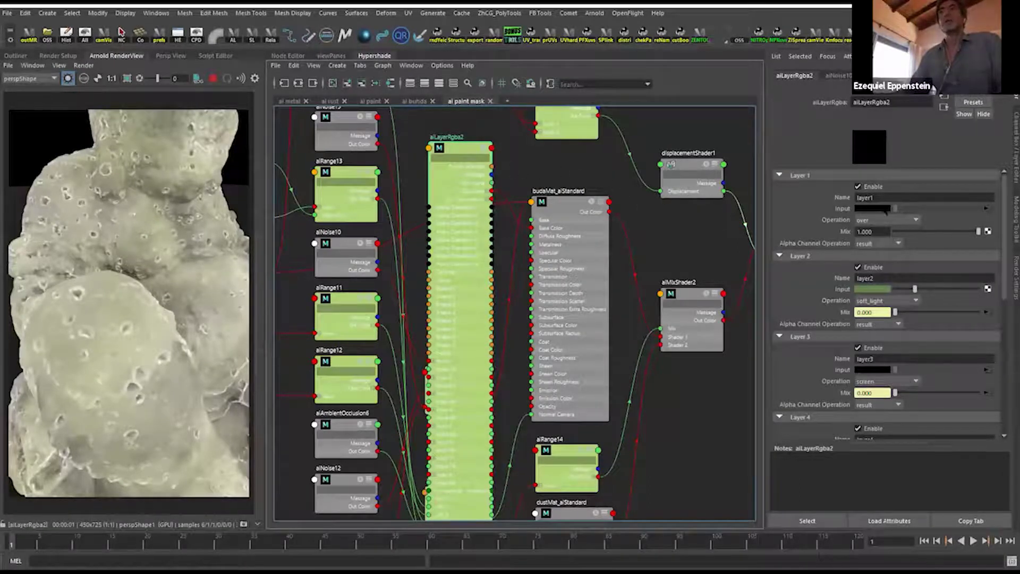
Review the stack of aiLayerRgba2 from layer 1 to layer 6, comparing each layer's input, operation and mix.
scroll(928, 317, "down", 3)
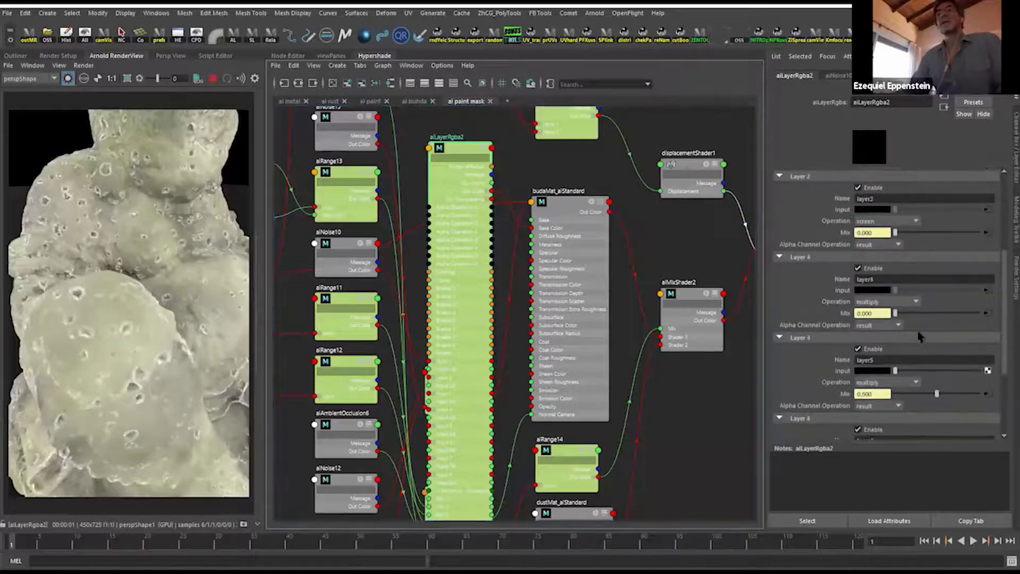
scroll(918, 334, "down", 5)
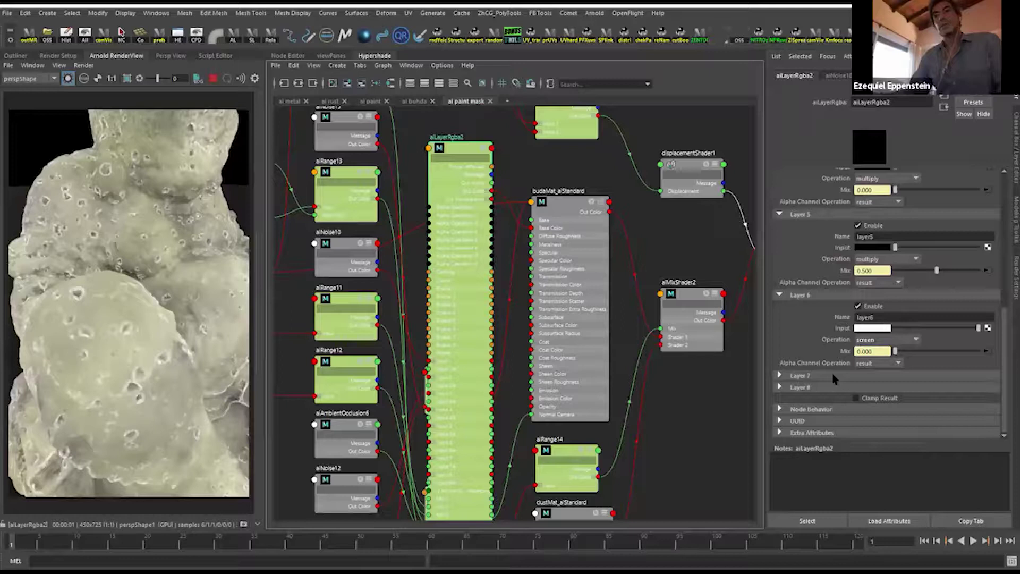
scroll(833, 378, "up", 2)
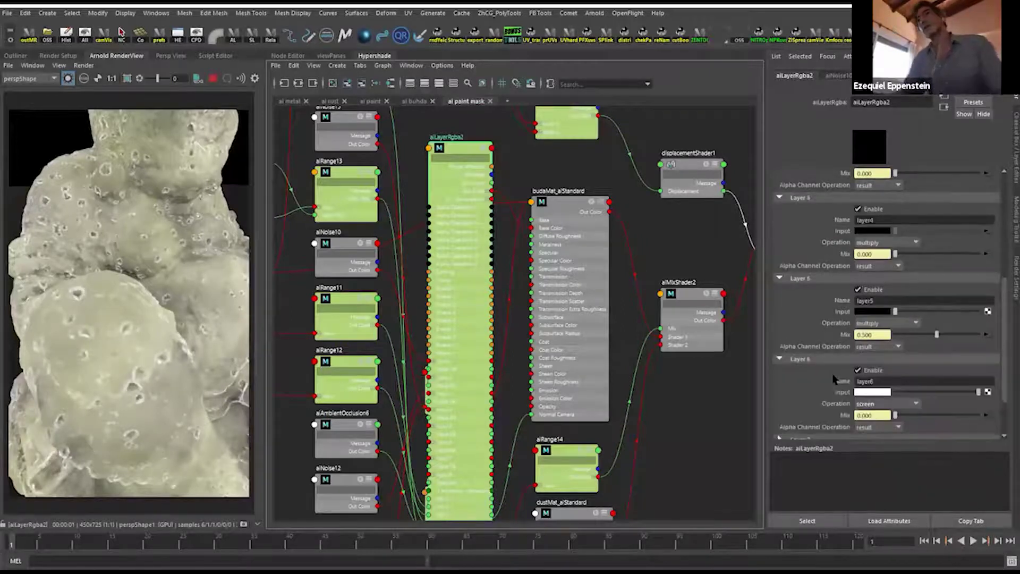
scroll(833, 372, "up", 5)
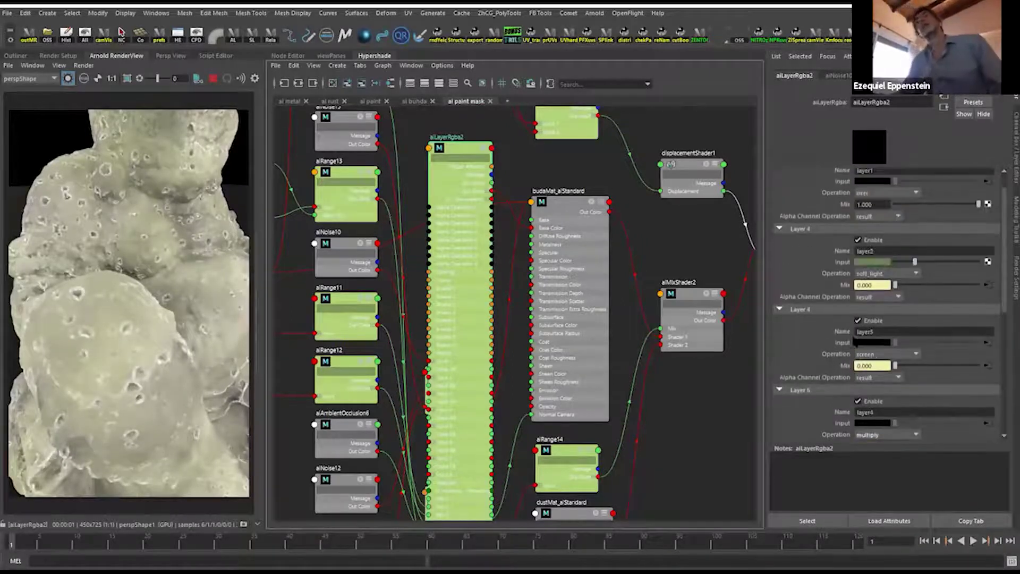
scroll(854, 325, "up", 1)
scroll(847, 244, "down", 2)
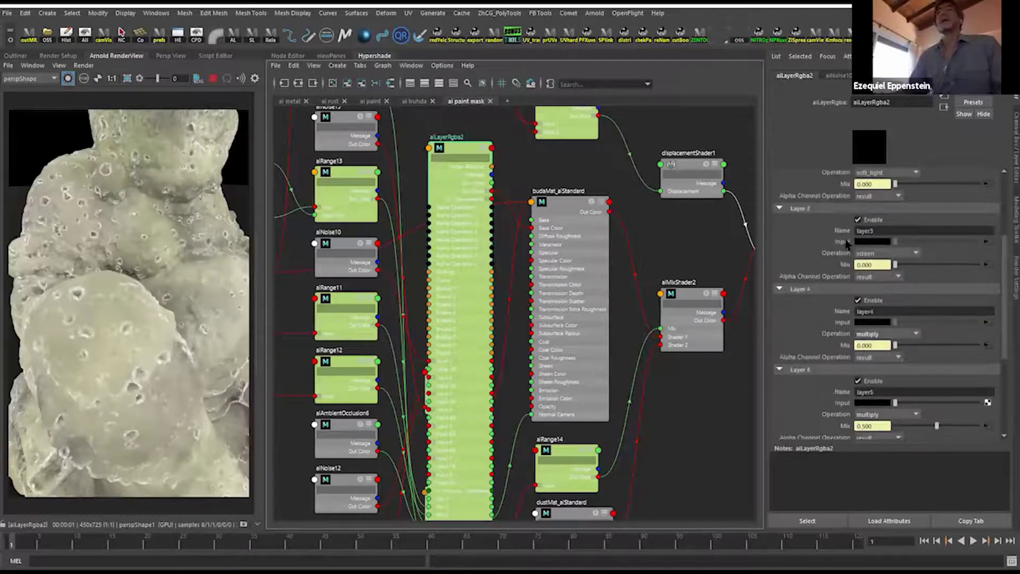
scroll(850, 266, "down", 6)
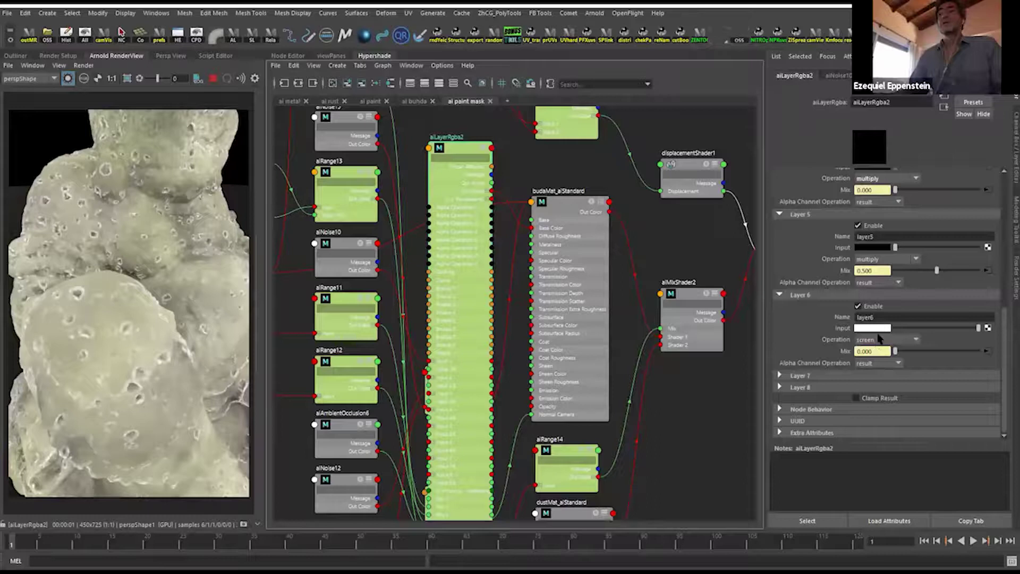
scroll(872, 352, "up", 1)
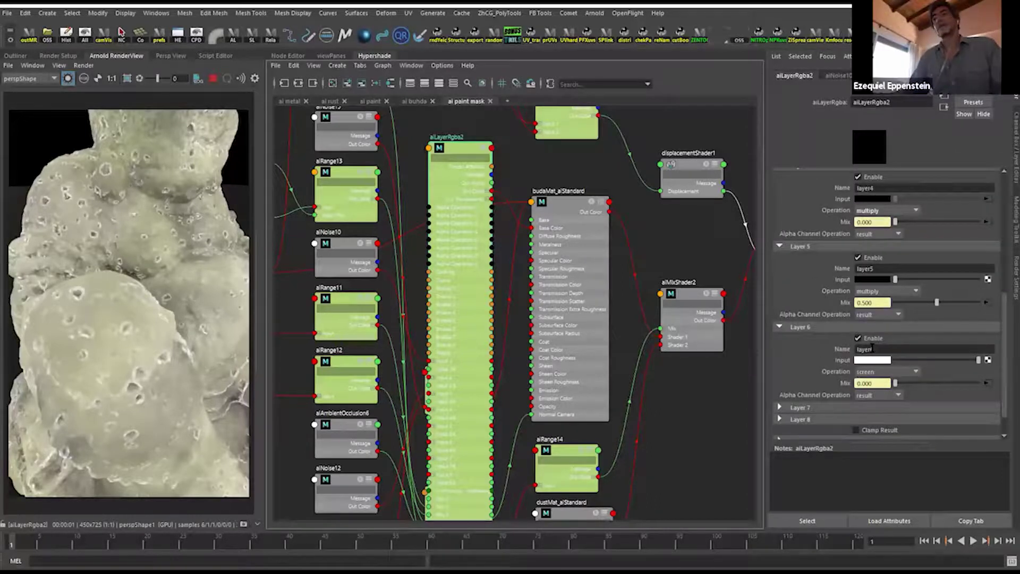
Expand the settings of the unused layers 7 and 8 of aiLayerRgba2.
left_click(836, 410)
scroll(836, 407, "down", 3)
left_click(829, 391)
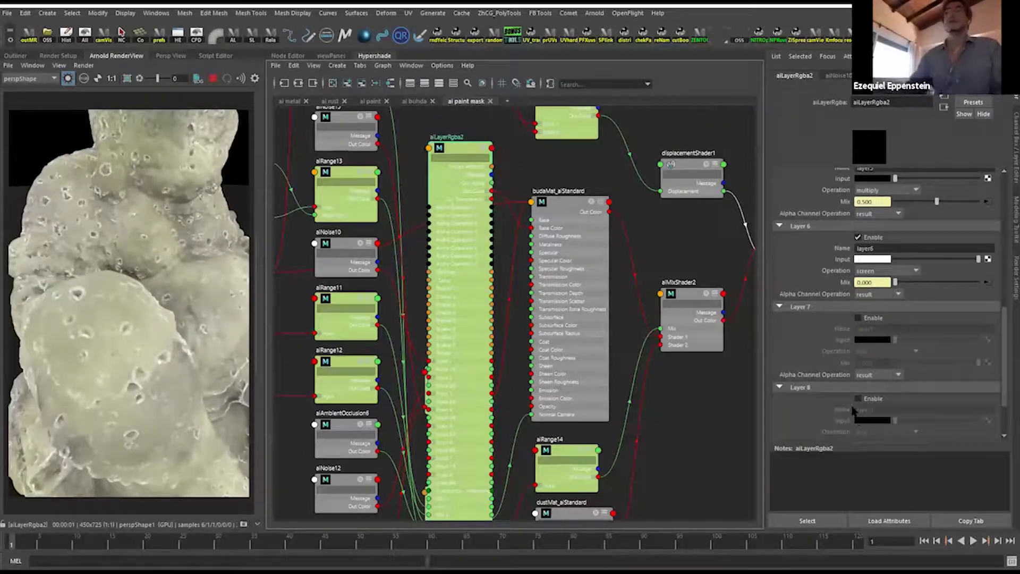
Browse the blend operations offered for layer 4 without changing its choice, and look through the whole layer stack of aiLayerRgba2.
scroll(833, 298, "up", 2)
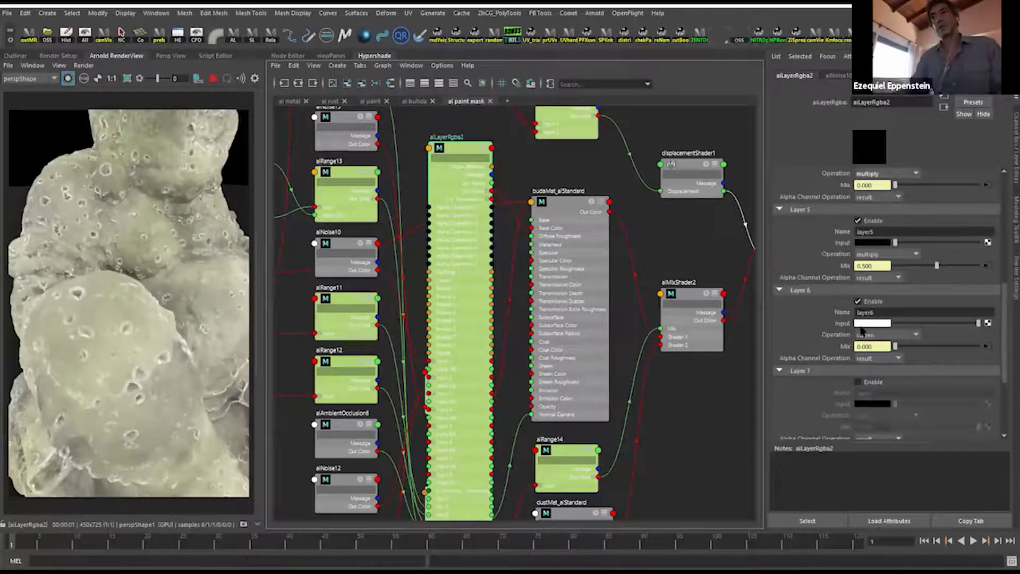
scroll(849, 354, "up", 2)
scroll(855, 321, "up", 3)
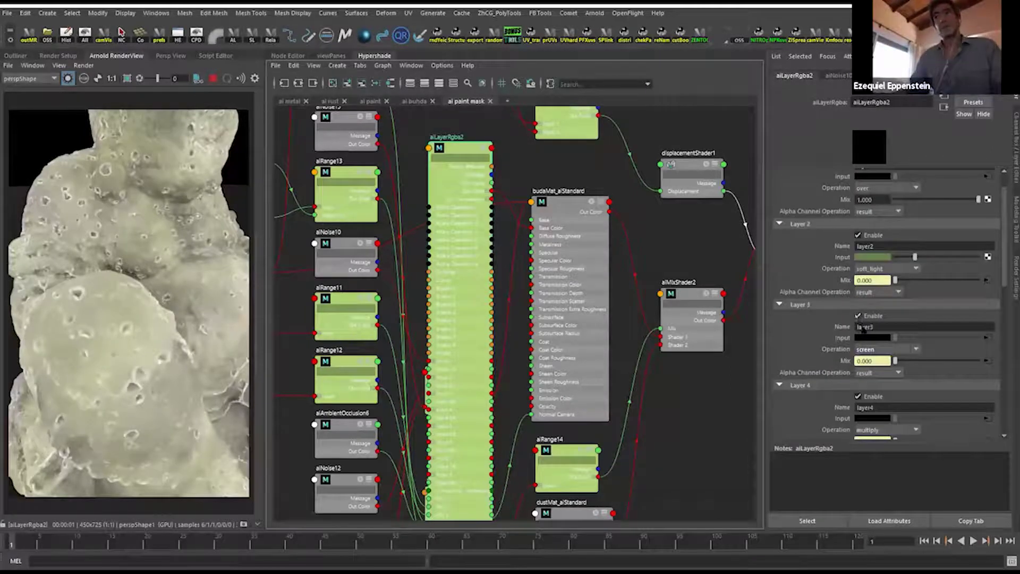
scroll(870, 372, "down", 3)
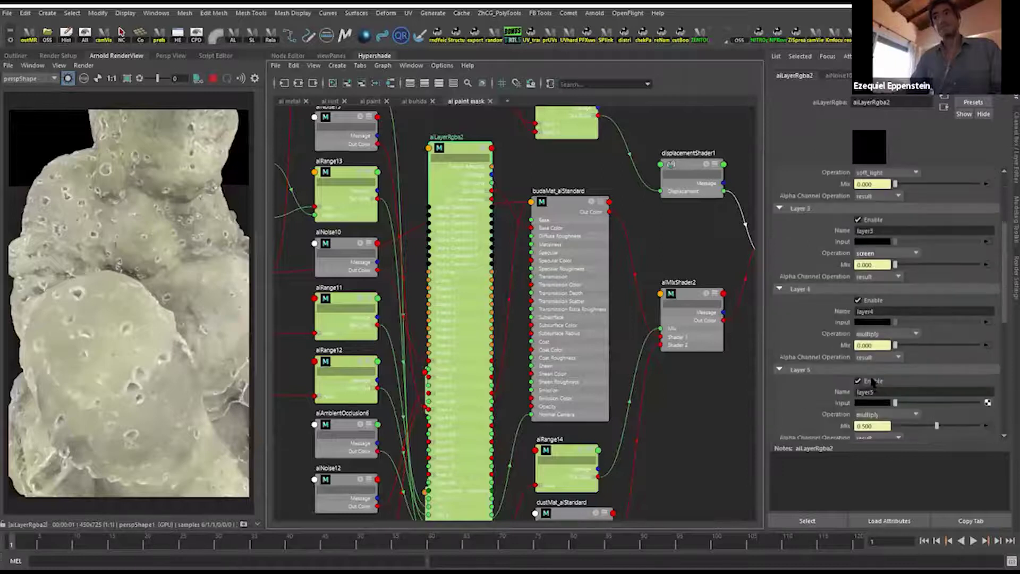
left_click(880, 302)
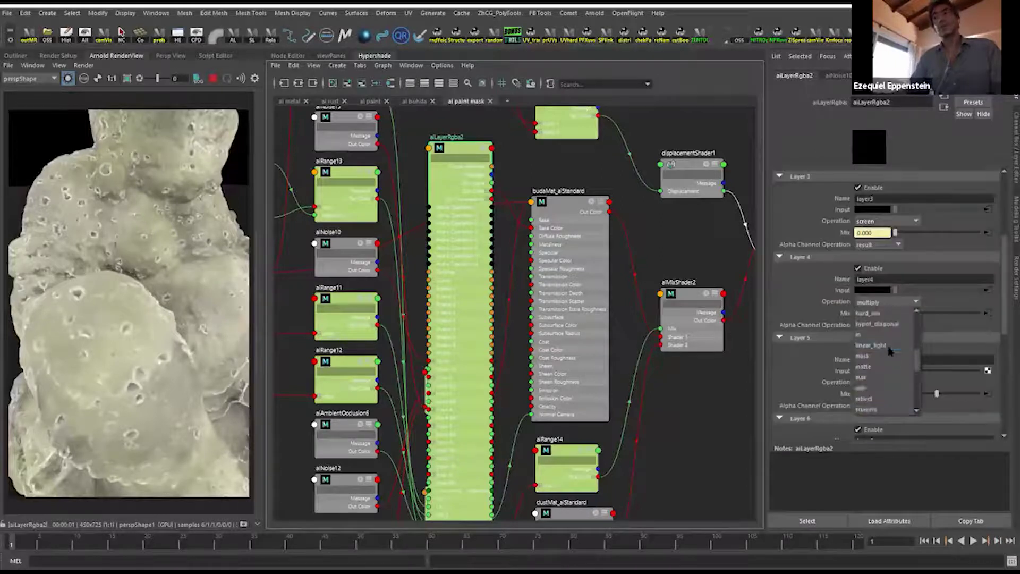
scroll(888, 346, "up", 3)
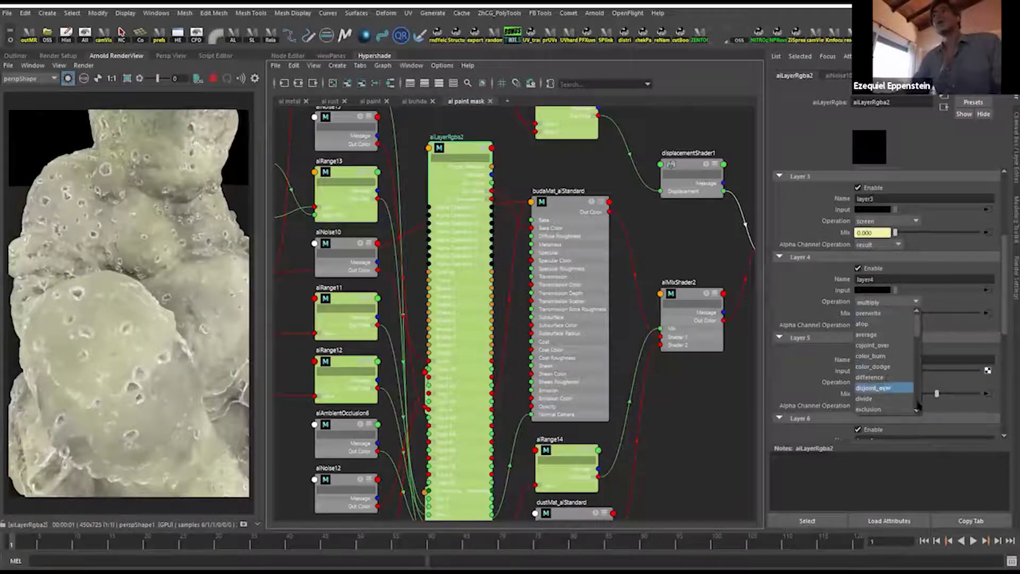
left_click(795, 330)
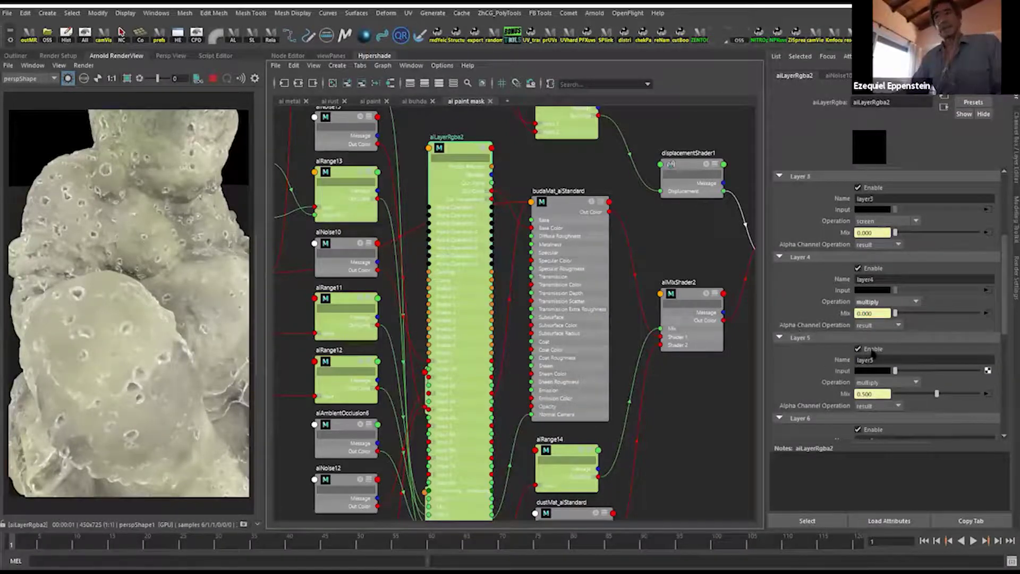
scroll(877, 381, "up", 4)
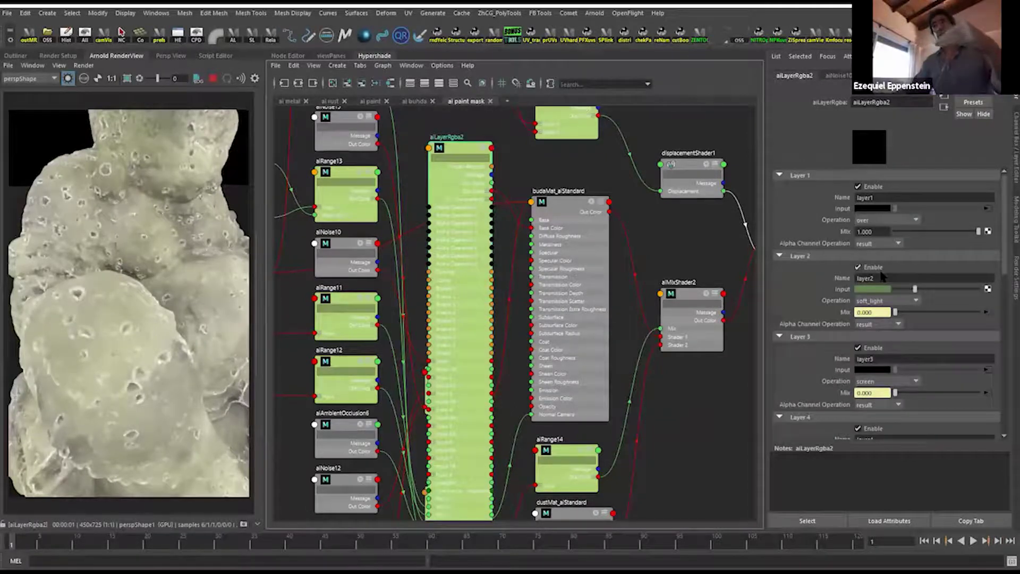
scroll(879, 279, "down", 5)
scroll(880, 274, "down", 5)
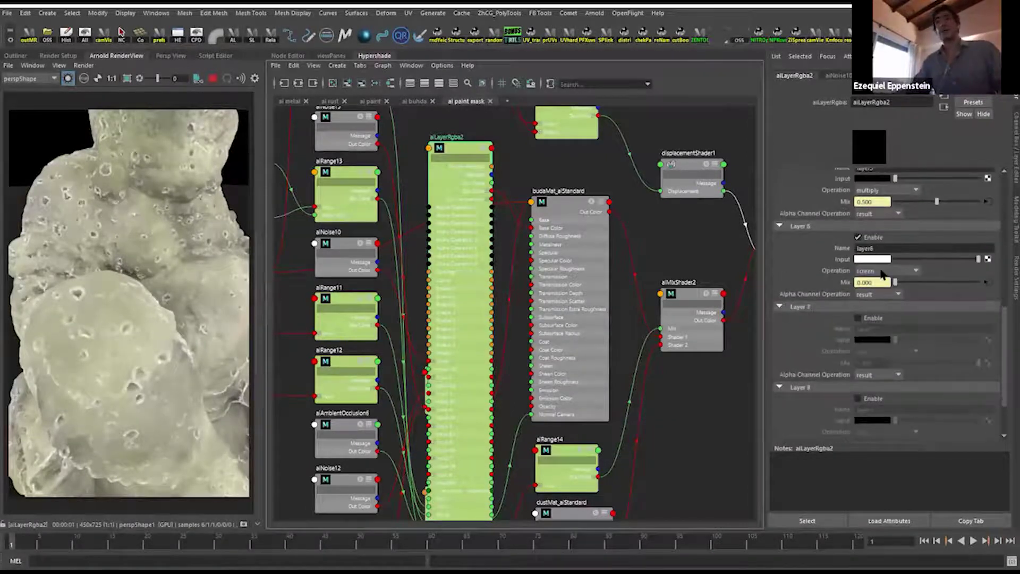
scroll(882, 273, "up", 8)
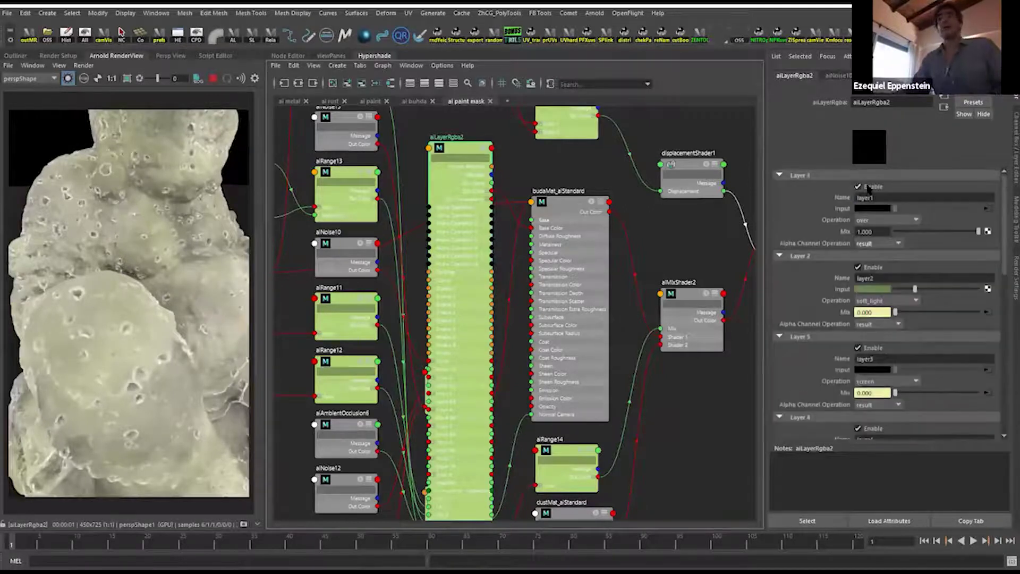
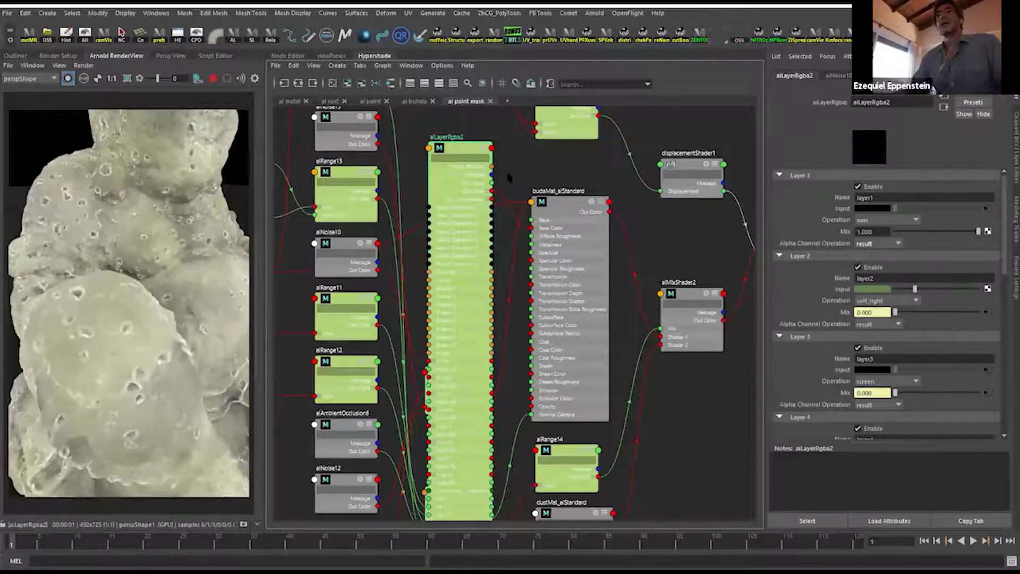
Space aiLayerRgba2 and budaMat_aiStandard farther apart, isolating the standard material in the render and returning to the layer node.
left_click_drag(453, 146, 497, 171)
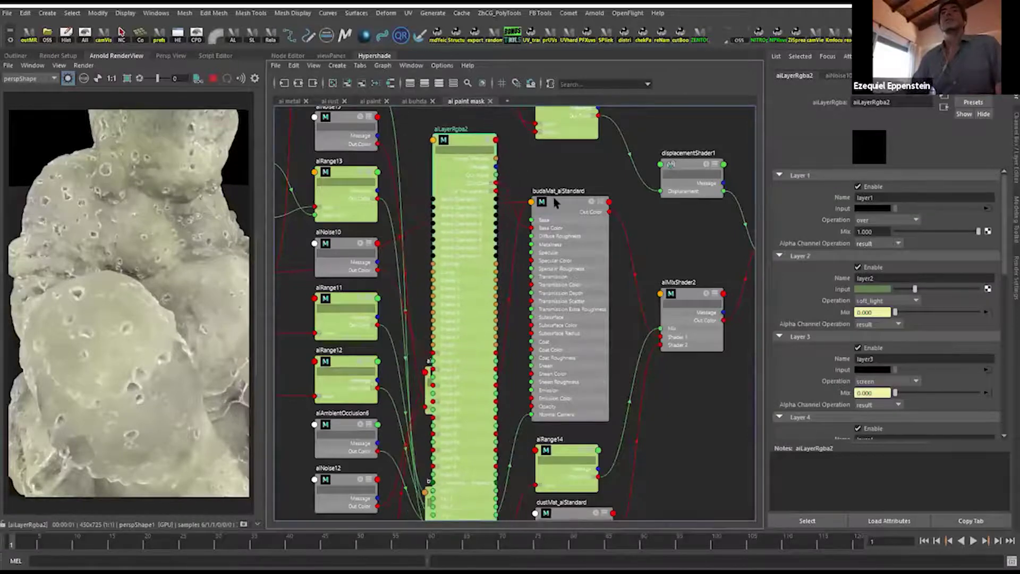
left_click_drag(554, 202, 574, 200)
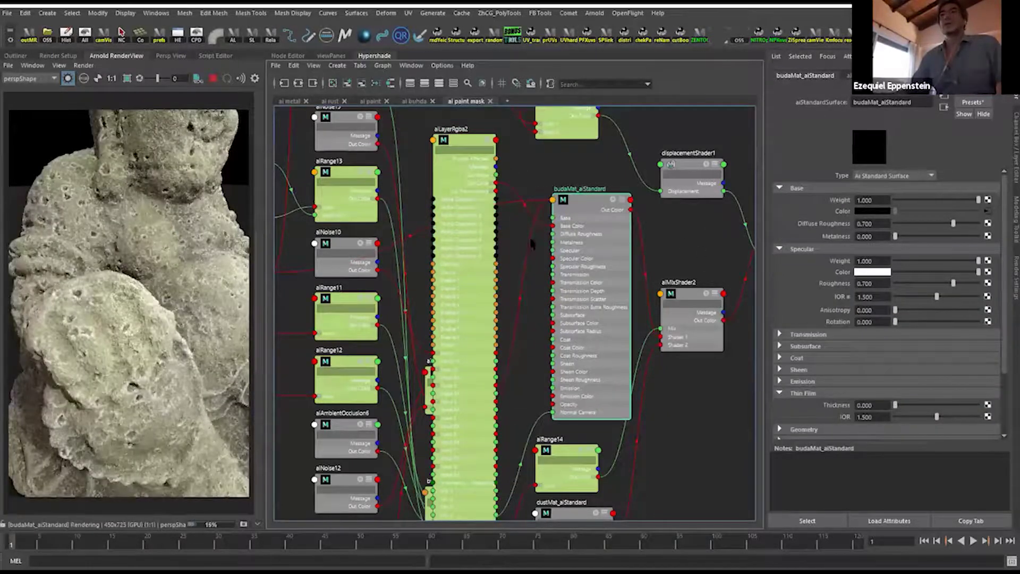
left_click(457, 152)
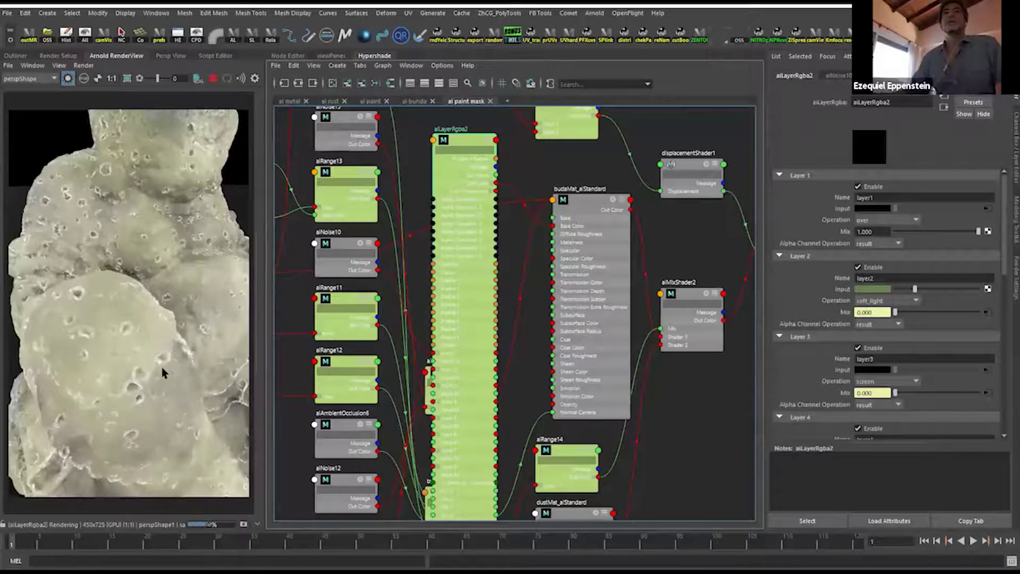
Reduce the display of aiLayerRgba2 in the graph to its connected attributes only.
right_click_drag(153, 361, 114, 361, "alt")
middle_click_drag(544, 375, 655, 376, "alt")
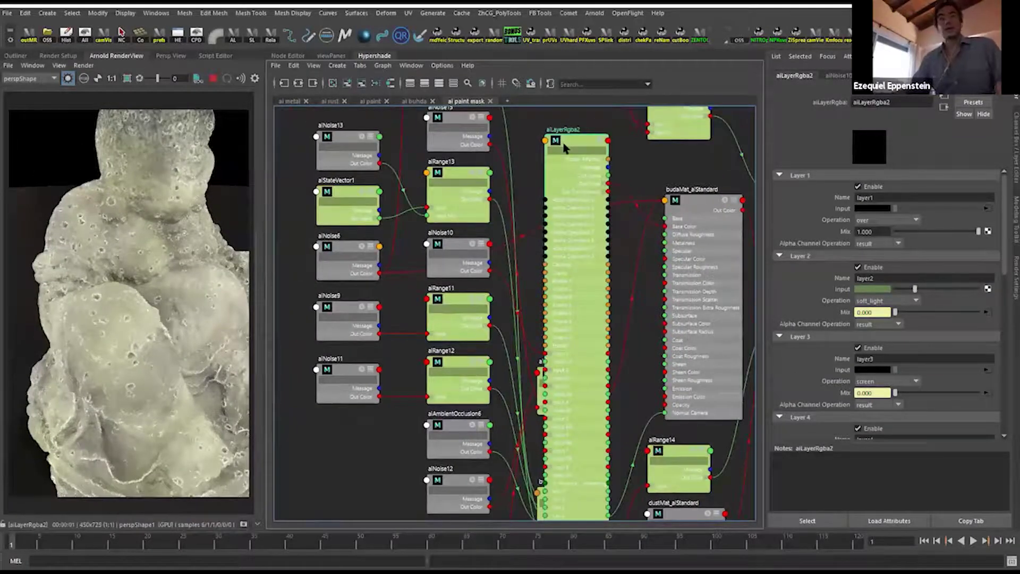
key("2")
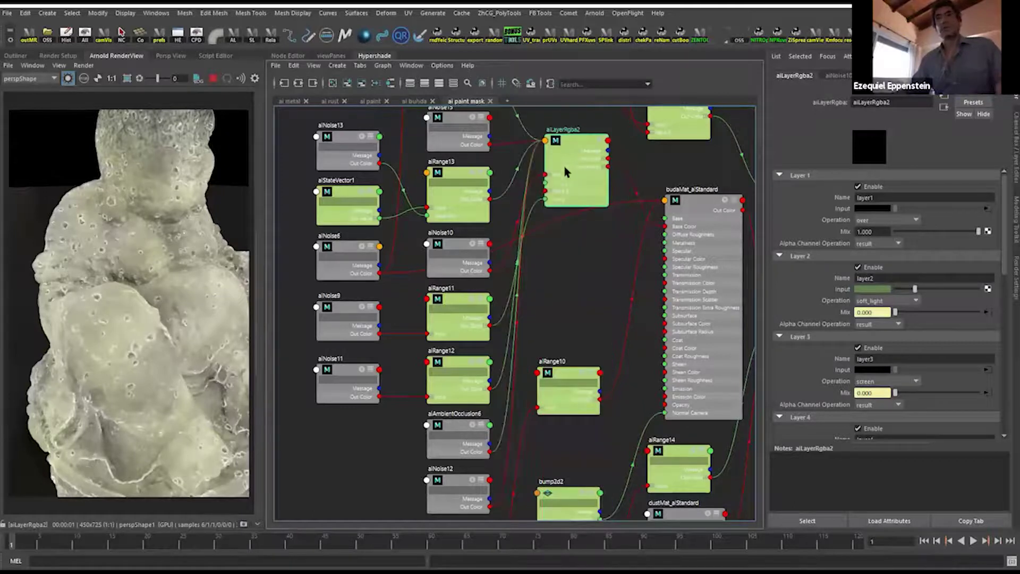
scroll(567, 216, "up", 4)
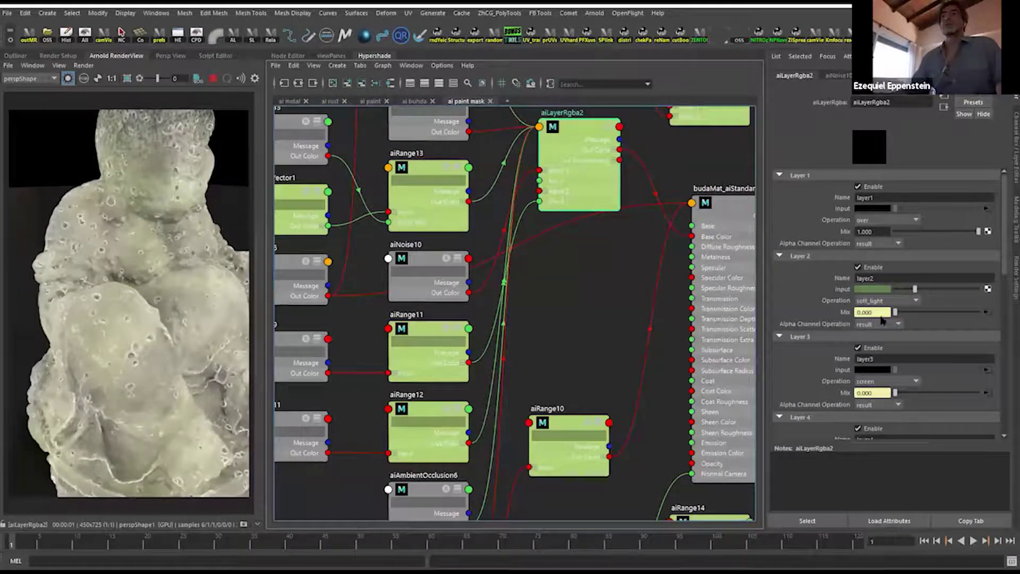
Trace the mix of layer 2 back to aiRange11 and compare its settings with those of its source aiNoise9.
left_click(987, 313)
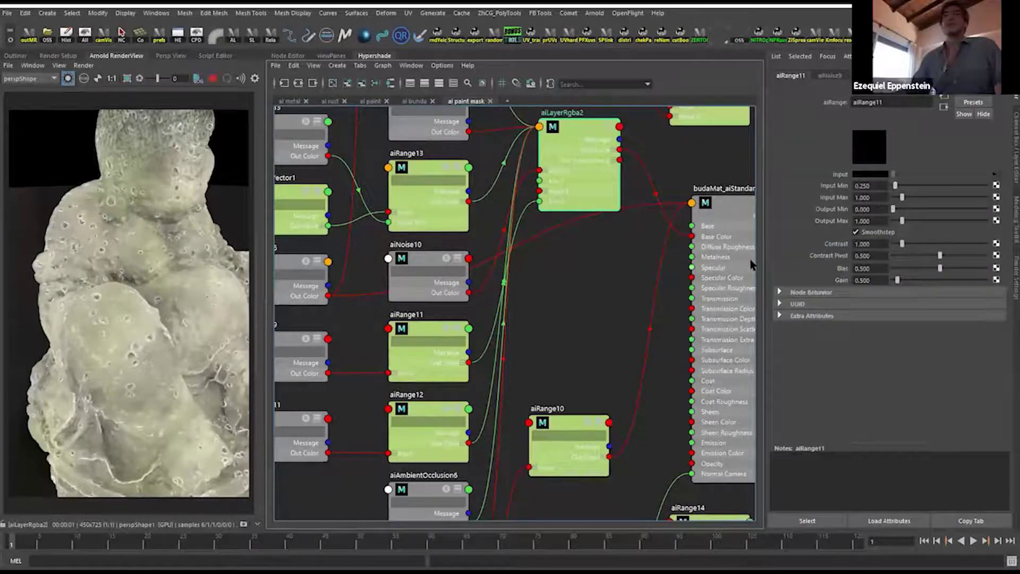
left_click(827, 77)
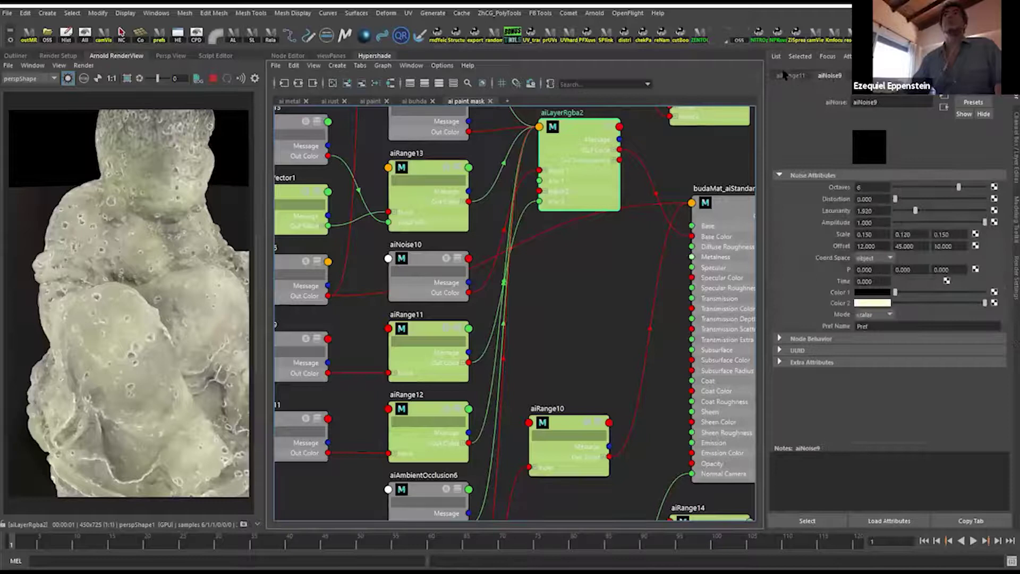
left_click(785, 76)
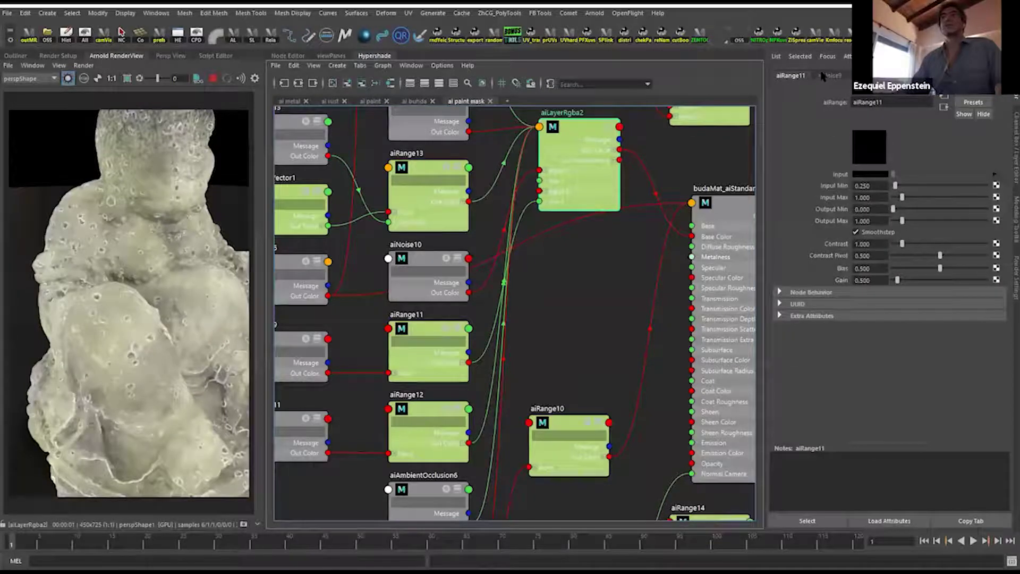
left_click(830, 76)
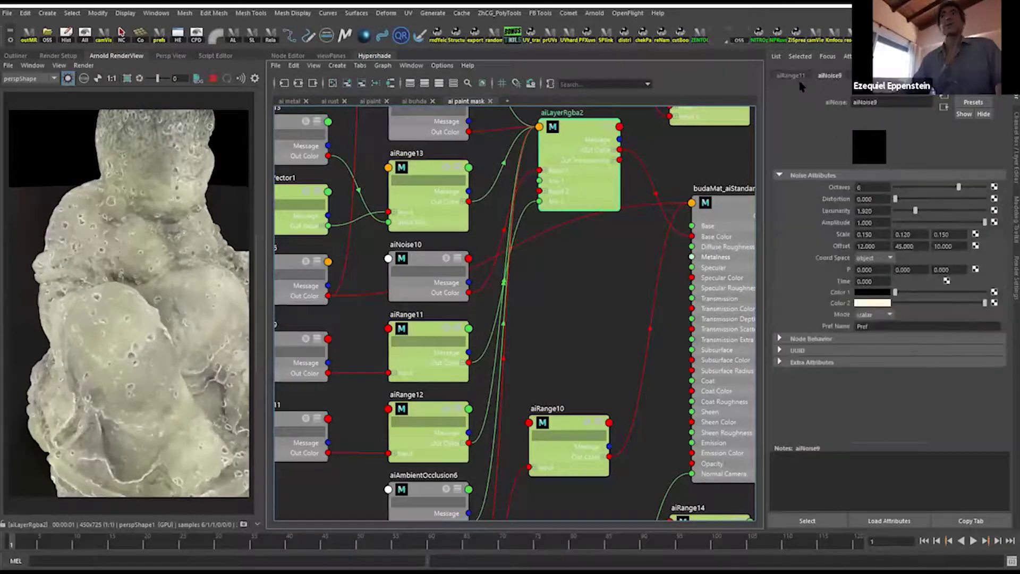
Isolate aiRange13 in the render, return to aiLayerRgba2 and move that node slightly away from its inputs.
middle_click_drag(503, 242, 635, 339, "alt")
left_click(498, 296)
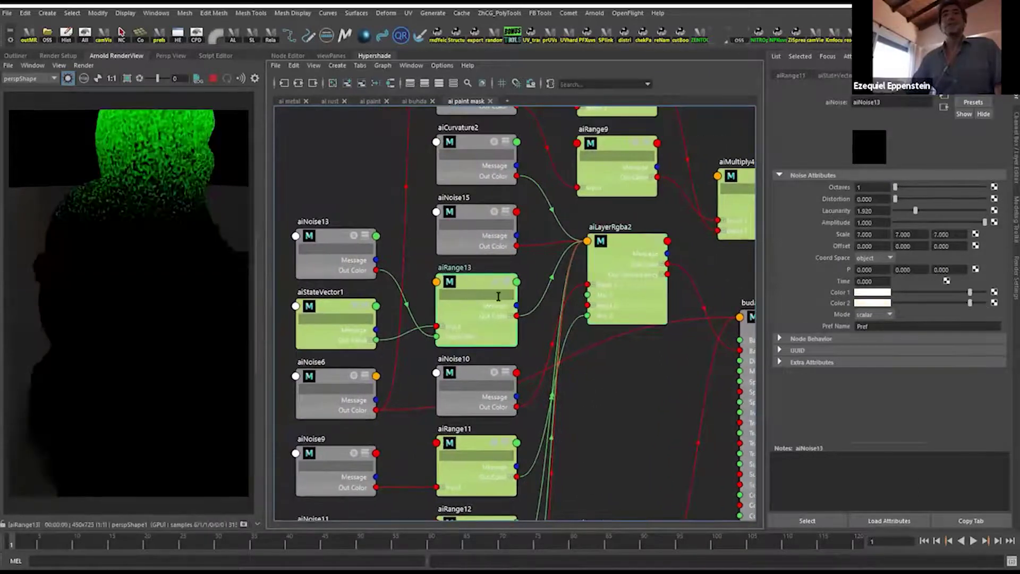
middle_click_drag(498, 296, 566, 322, "alt")
left_click(715, 288)
middle_click_drag(715, 288, 642, 290, "alt")
left_click_drag(627, 320, 644, 297)
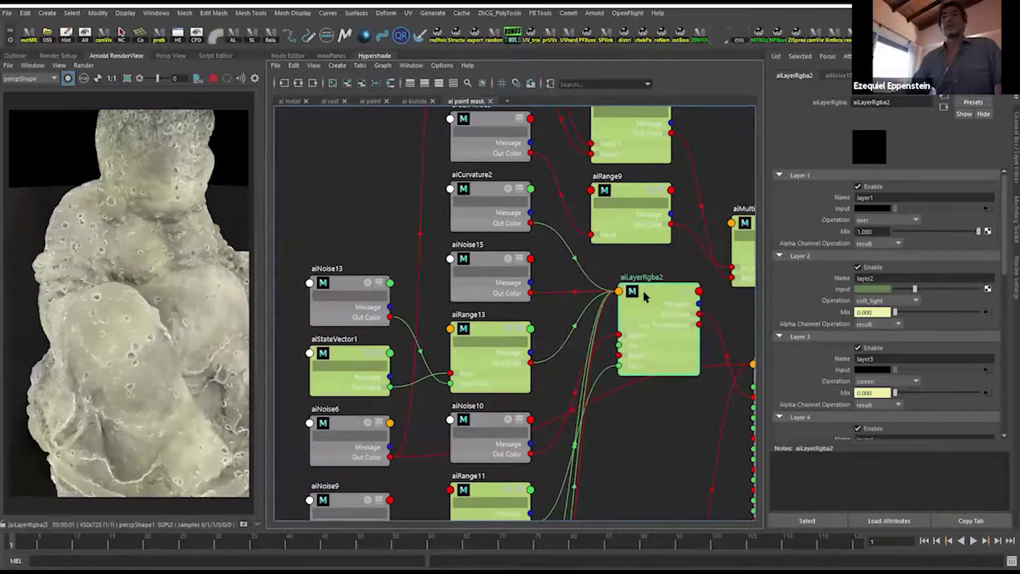
Isolate aiNoise15 and aiCurvature2 in the render one after the other, examining the convex curvature mask from another angle.
left_click(488, 256)
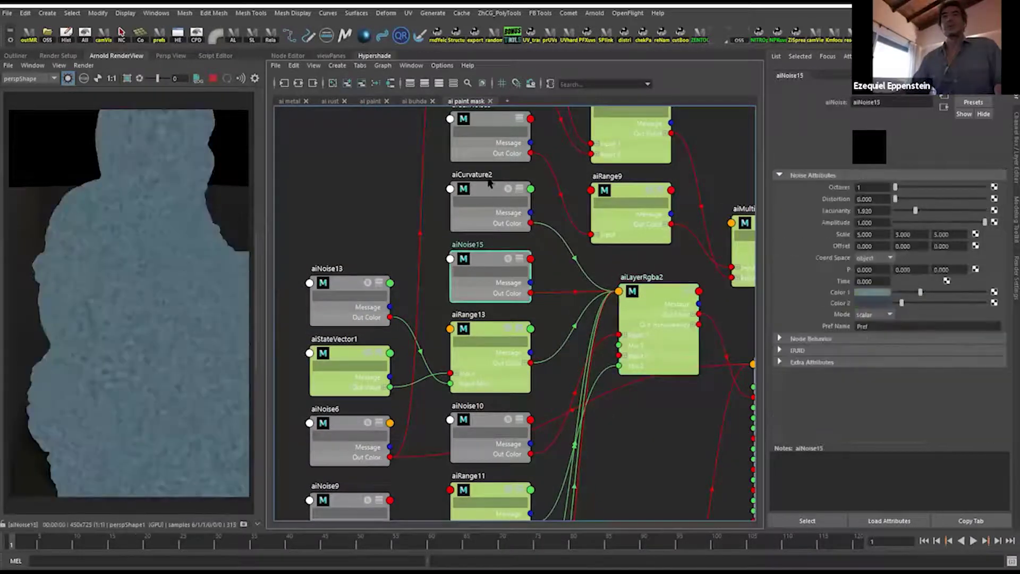
double_click(487, 183)
left_click(482, 198)
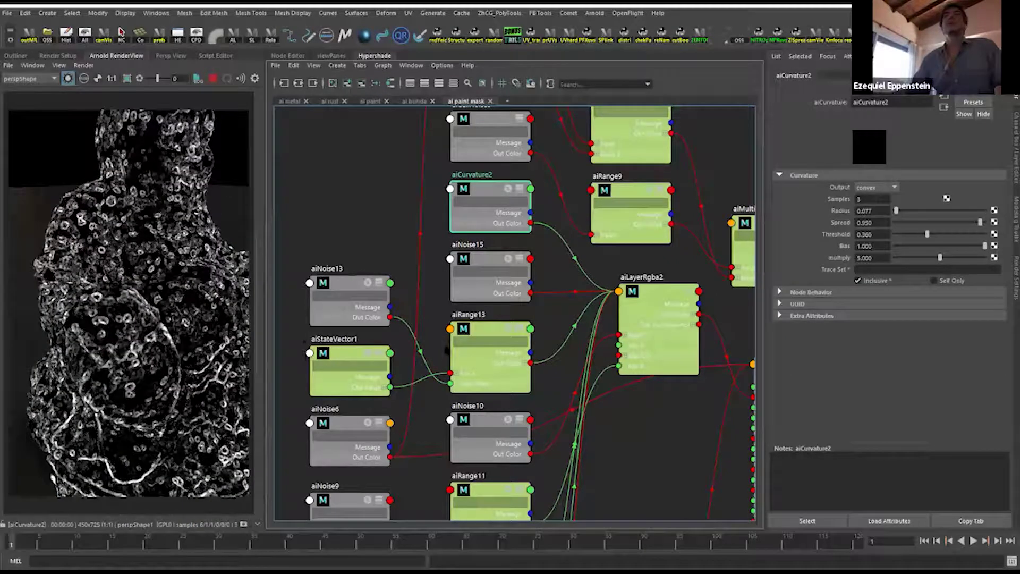
left_click_drag(180, 311, 152, 300, "alt")
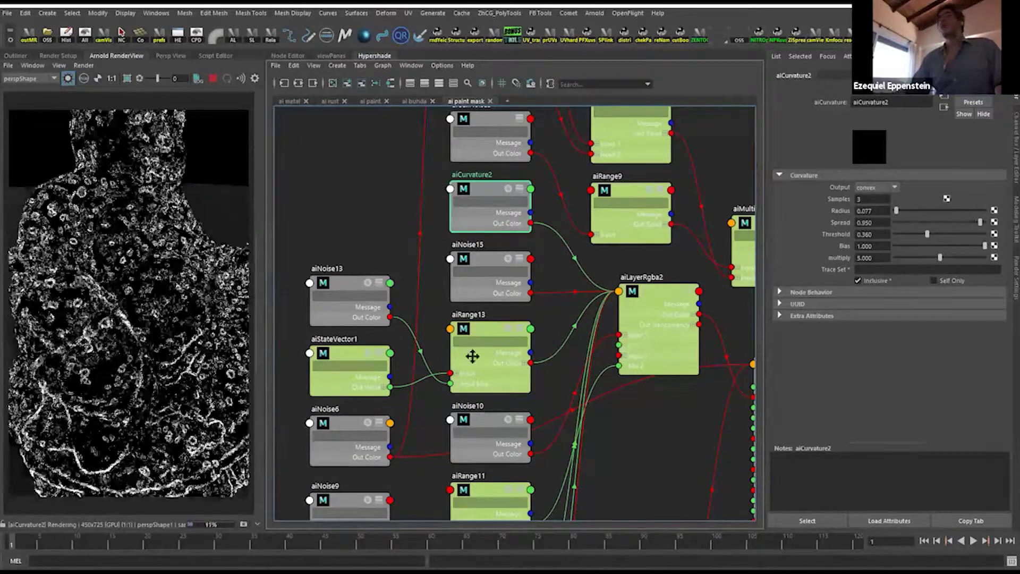
Shift aiMixShader2SG and displacementShader1 upward in the graph and show the displacement shader's settings.
middle_click_drag(671, 389, 325, 281, "alt")
scroll(683, 357, "down", 2)
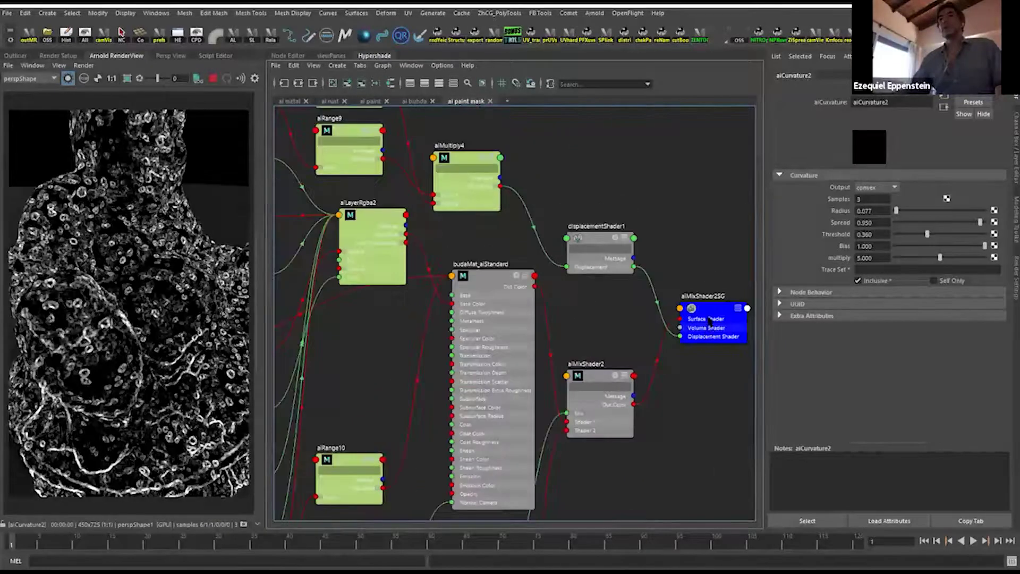
left_click_drag(709, 319, 707, 301)
left_click(599, 247)
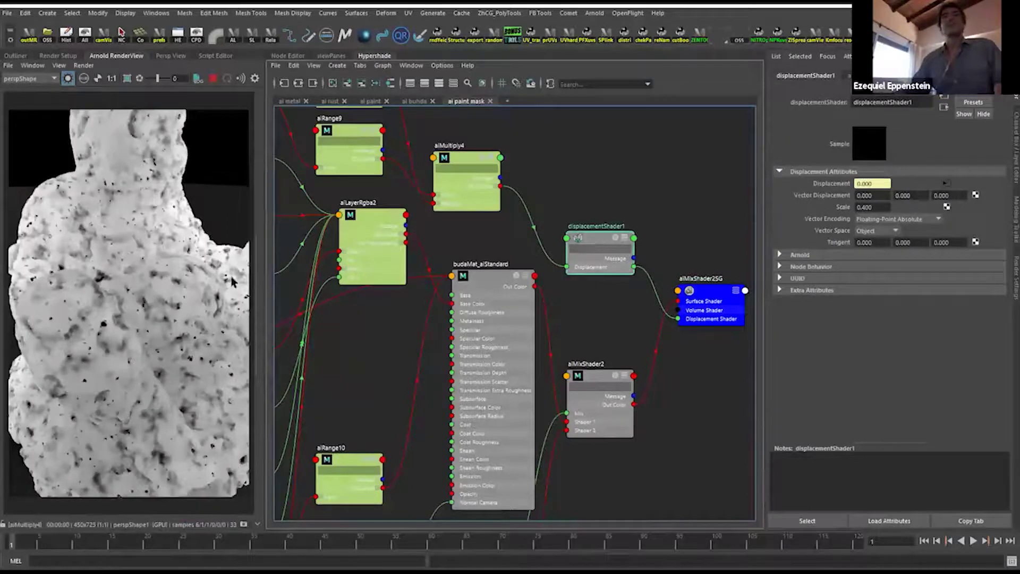
left_click_drag(587, 235, 581, 203)
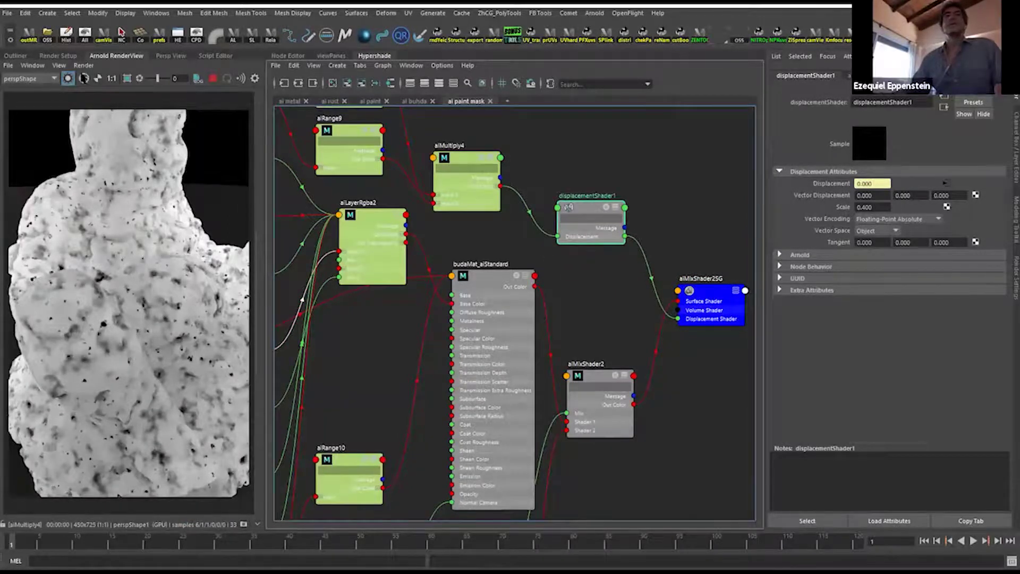
left_click(84, 65)
left_click(83, 65)
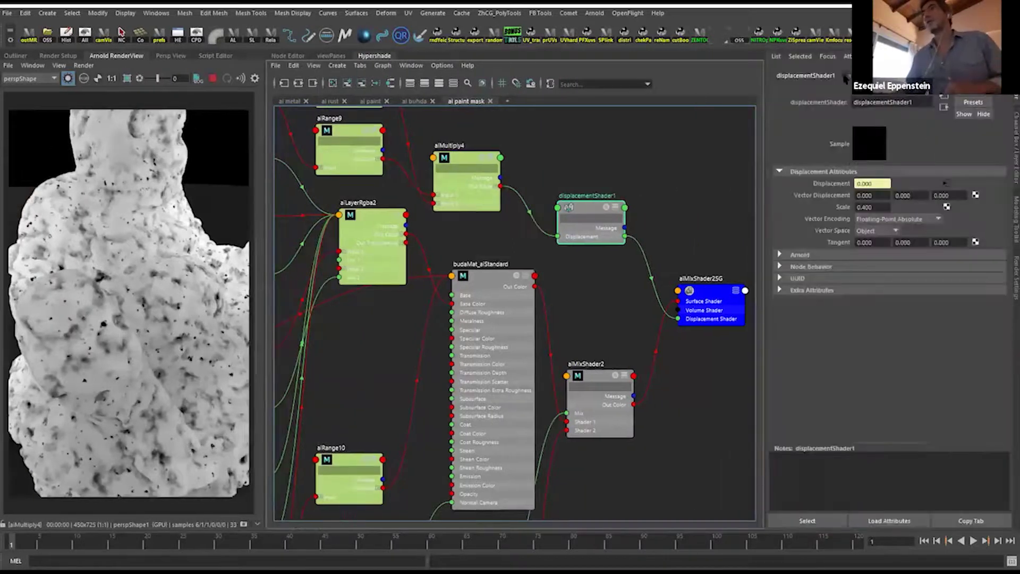
Select the Buddha sculpture mesh and check its Arnold subdivision types, keeping none.
left_click(73, 306)
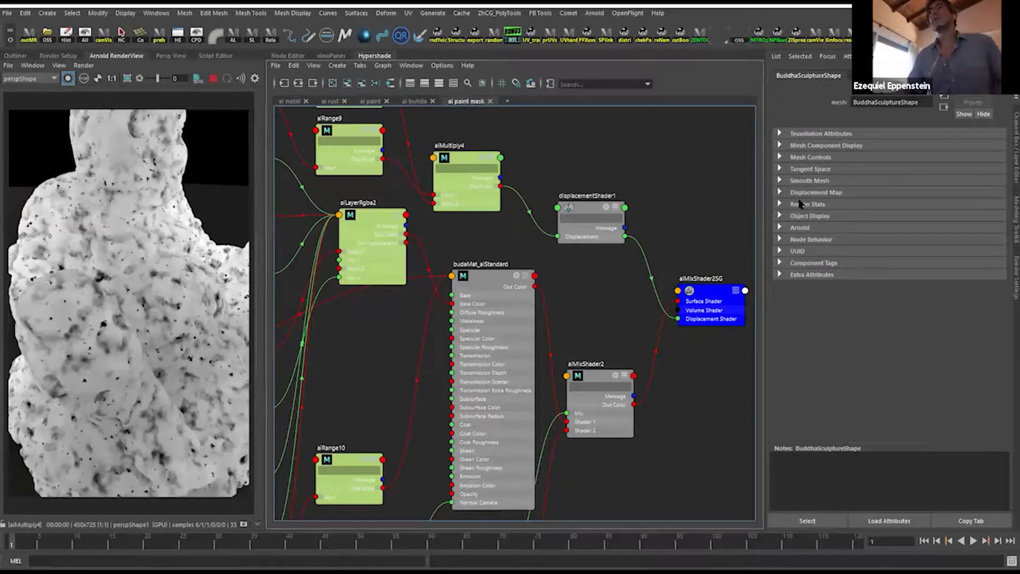
left_click(800, 228)
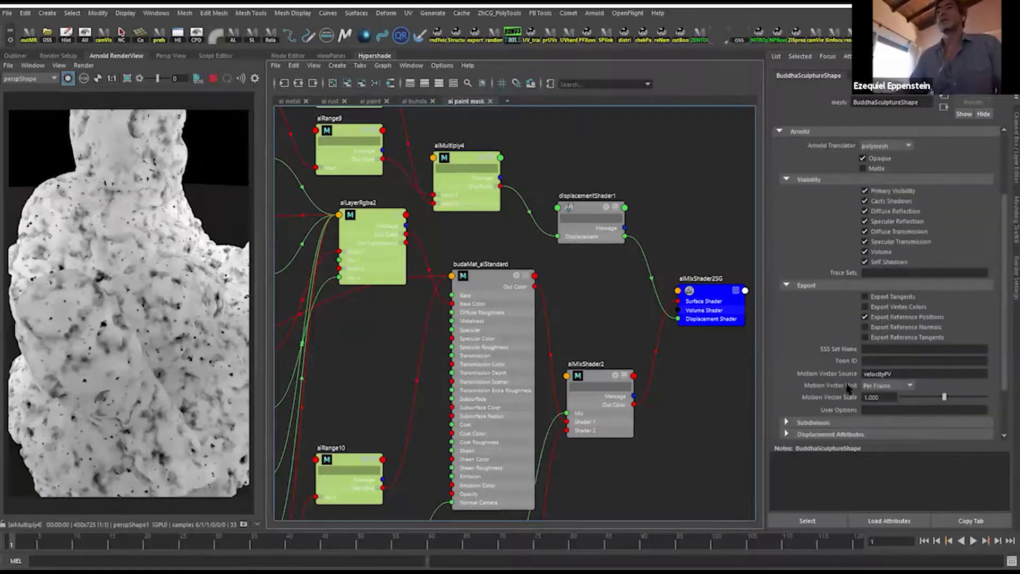
scroll(844, 399, "down", 3)
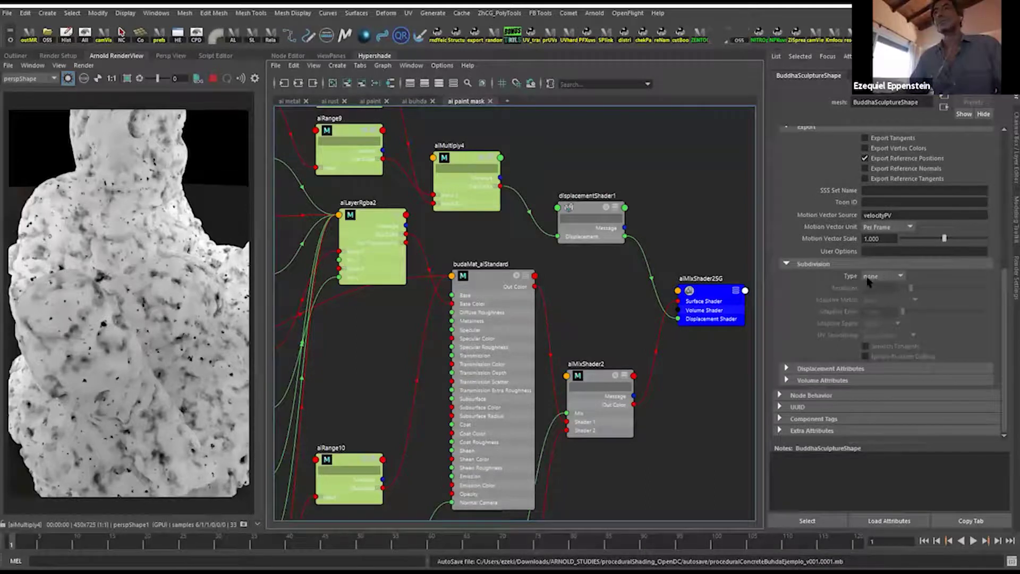
left_click(882, 276)
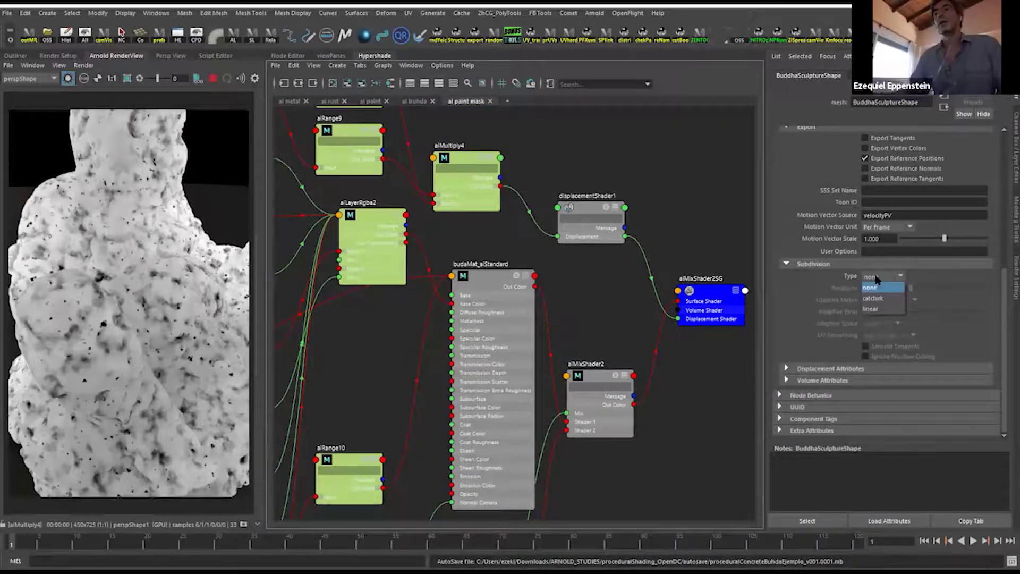
left_click(875, 286)
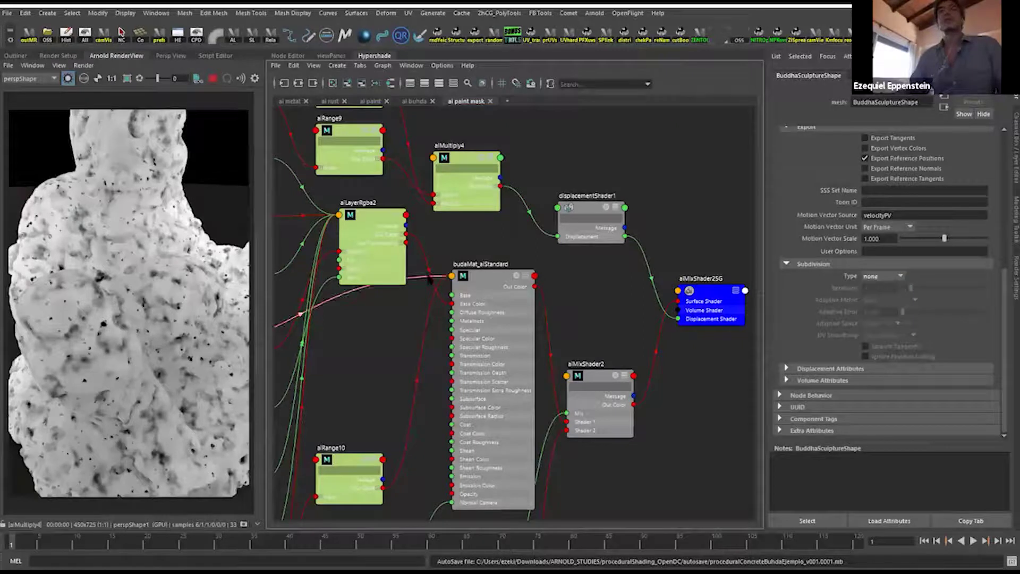
Show the Buddha mesh topology in the viewport and set its Arnold subdivision type to catclark.
left_click(340, 56)
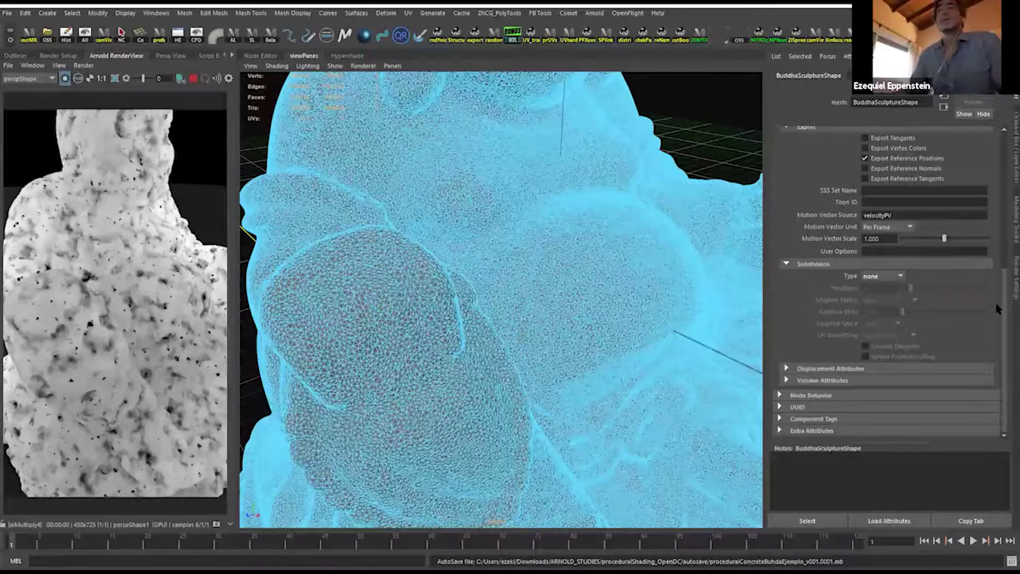
left_click(877, 276)
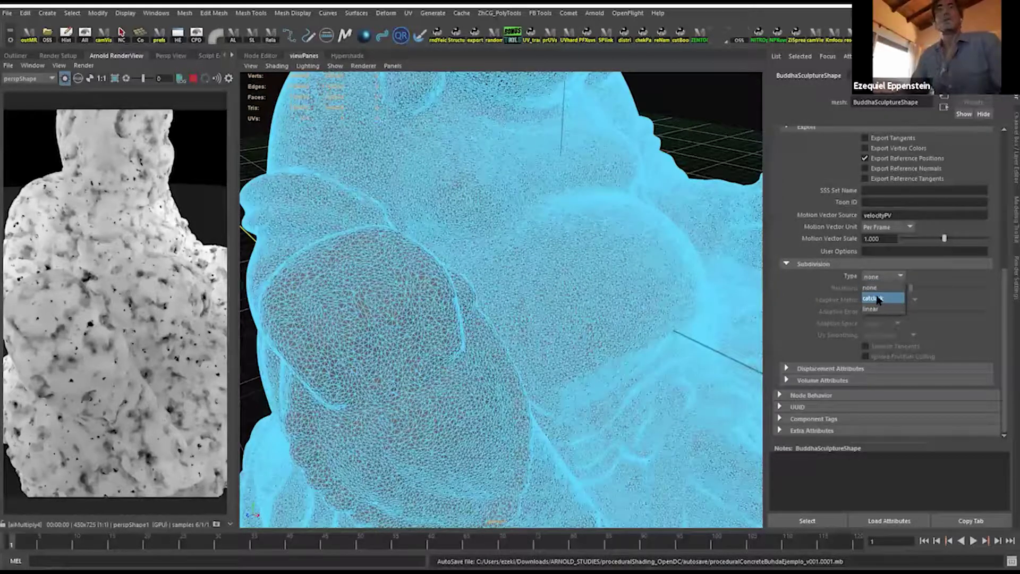
left_click(879, 300)
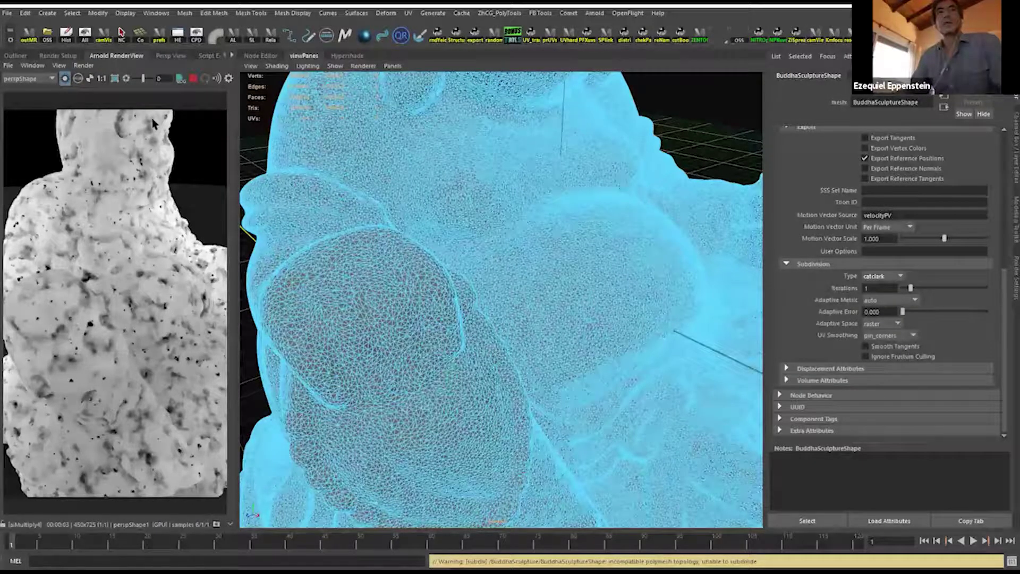
Bring the render and the shading graph back side by side and update the full scene in the render.
left_click(127, 56)
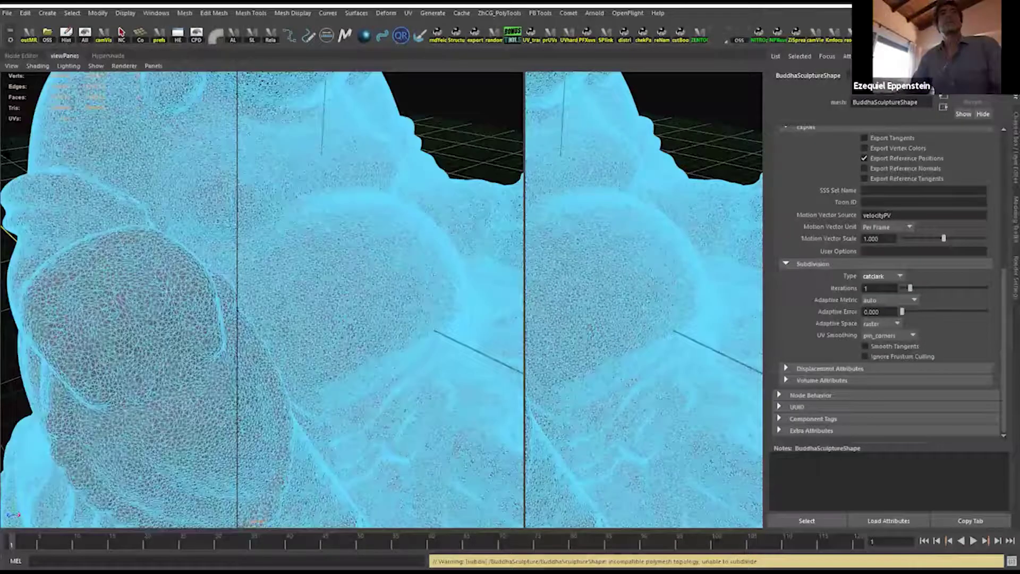
left_click(4, 155)
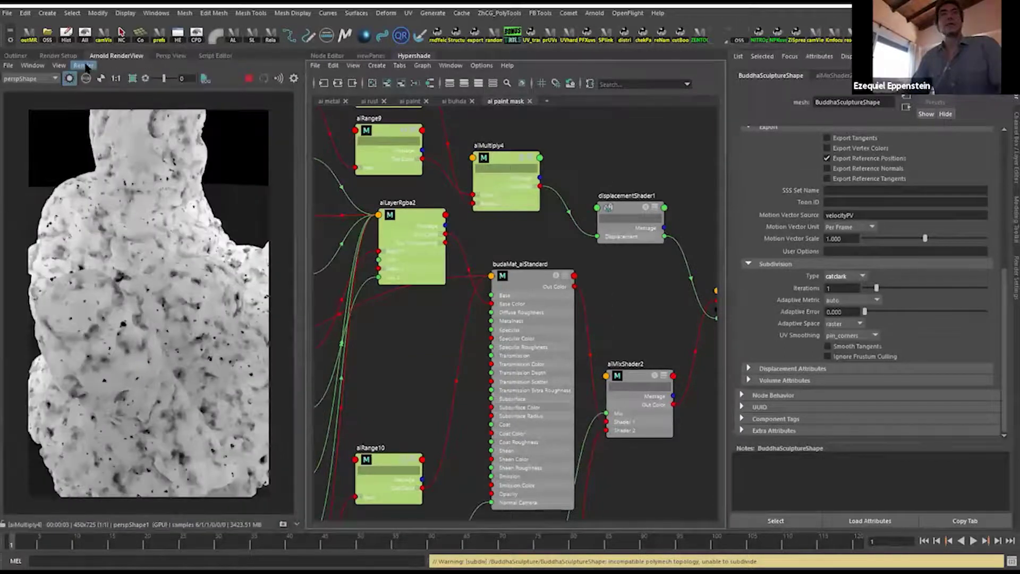
left_click(85, 66)
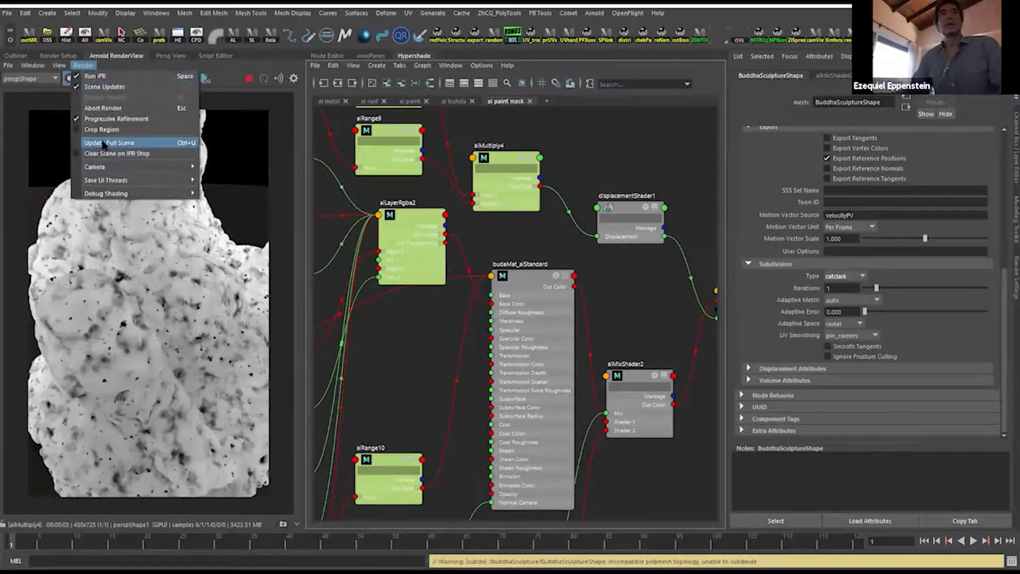
left_click(106, 143)
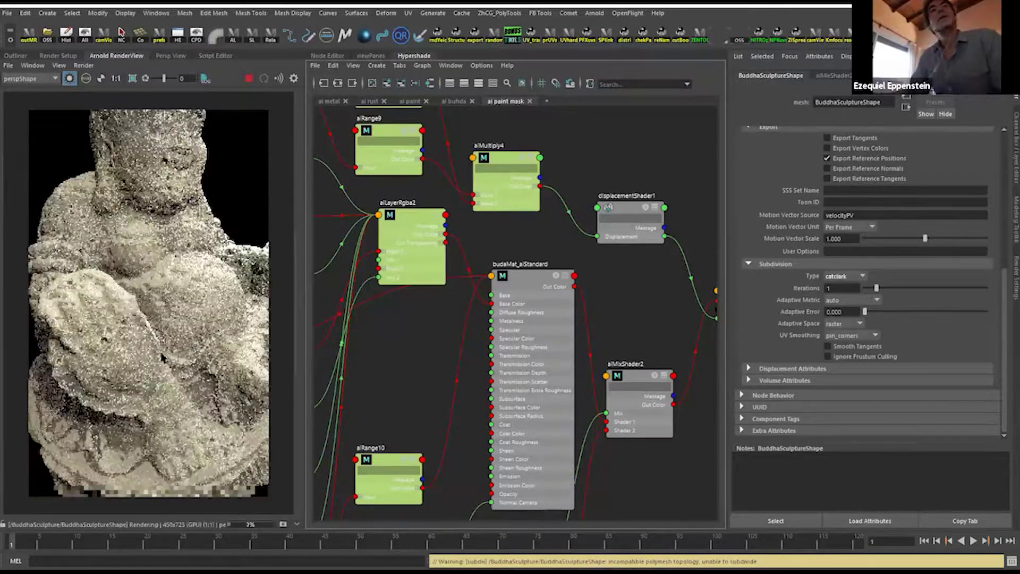
Examine the displaced concrete surface up close and check the mesh's subdivision types, keeping catclark.
scroll(159, 313, "up", 3)
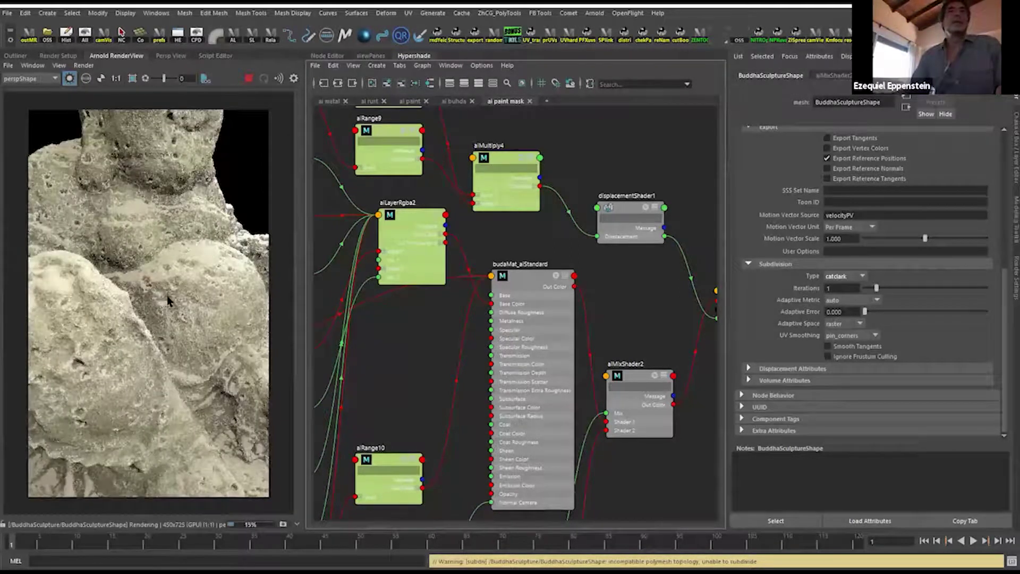
left_click(848, 280)
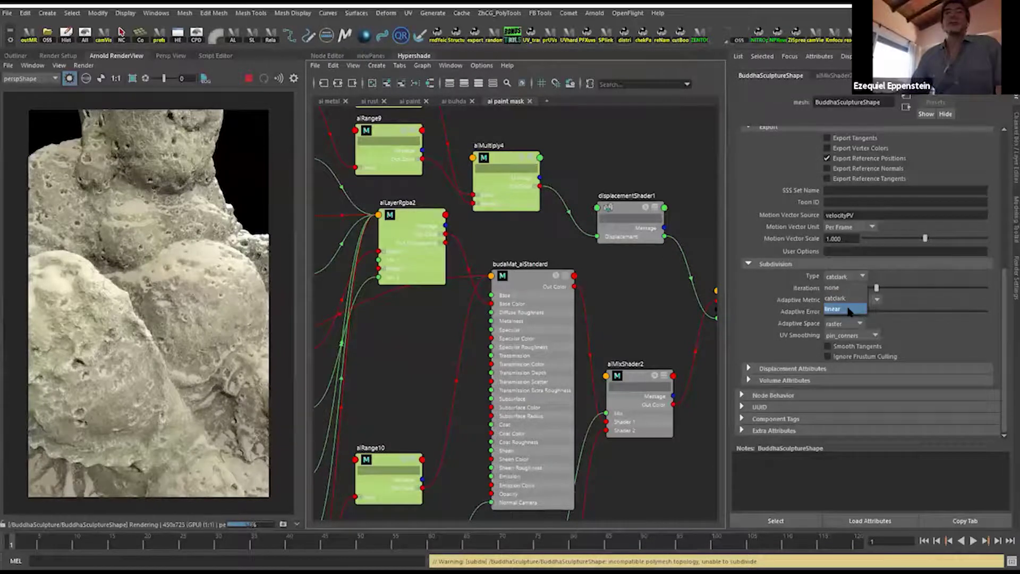
left_click(844, 280)
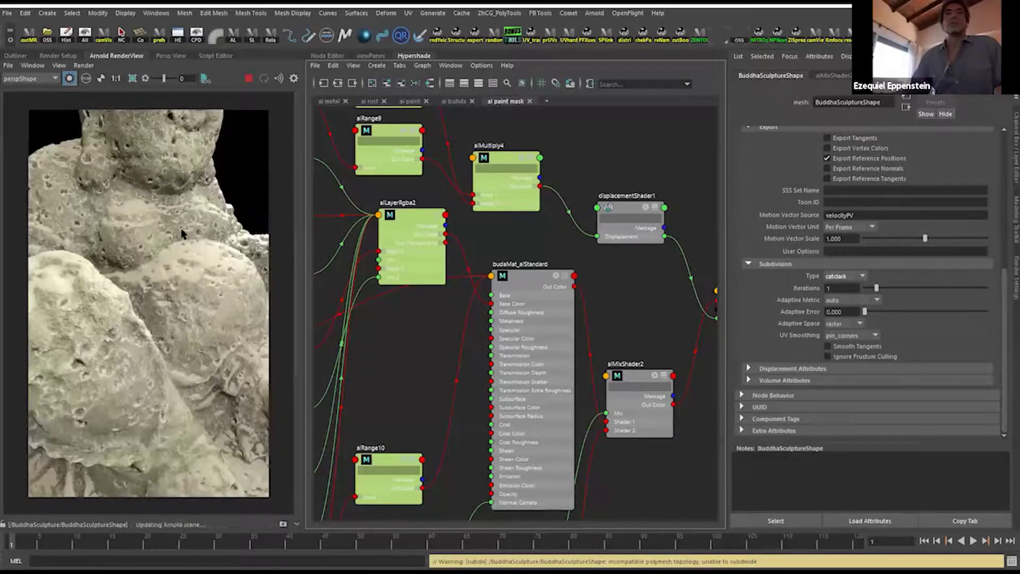
left_click_drag(228, 222, 155, 162, "alt")
Switch the render's debug shading to Wireframe to show the subdivided Buddha mesh.
left_click(83, 65)
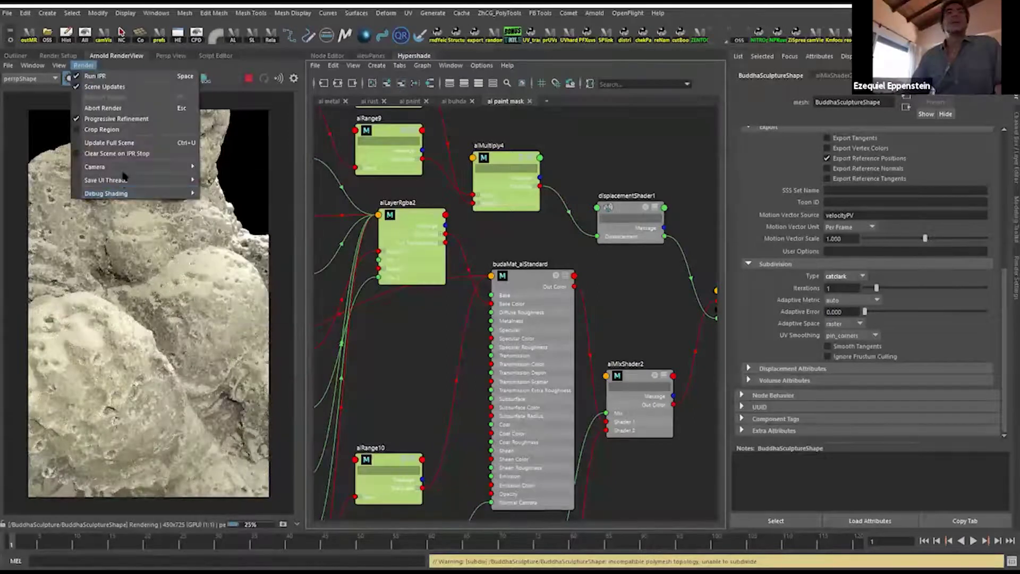
mouse_move(123, 195)
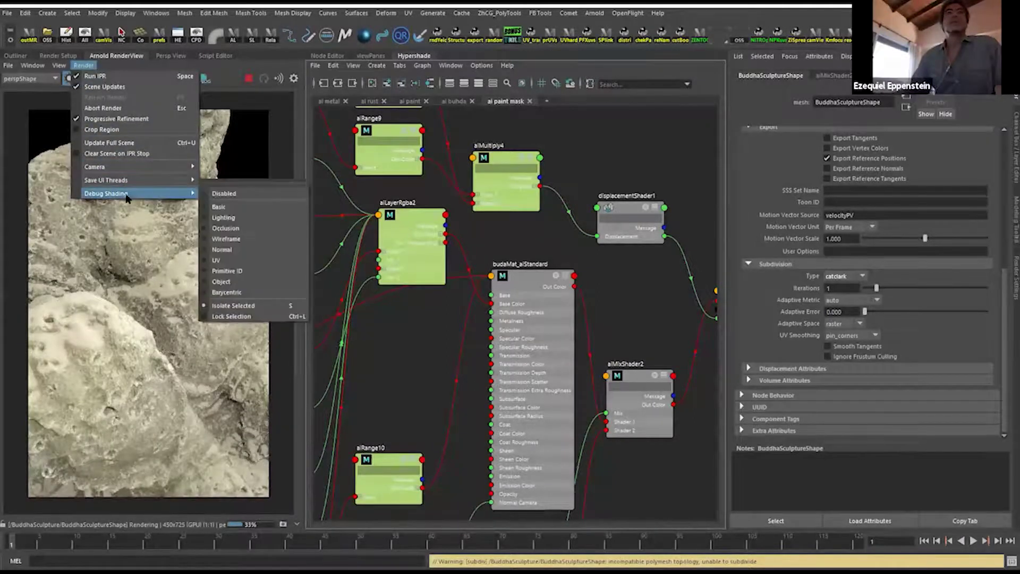
left_click(234, 240)
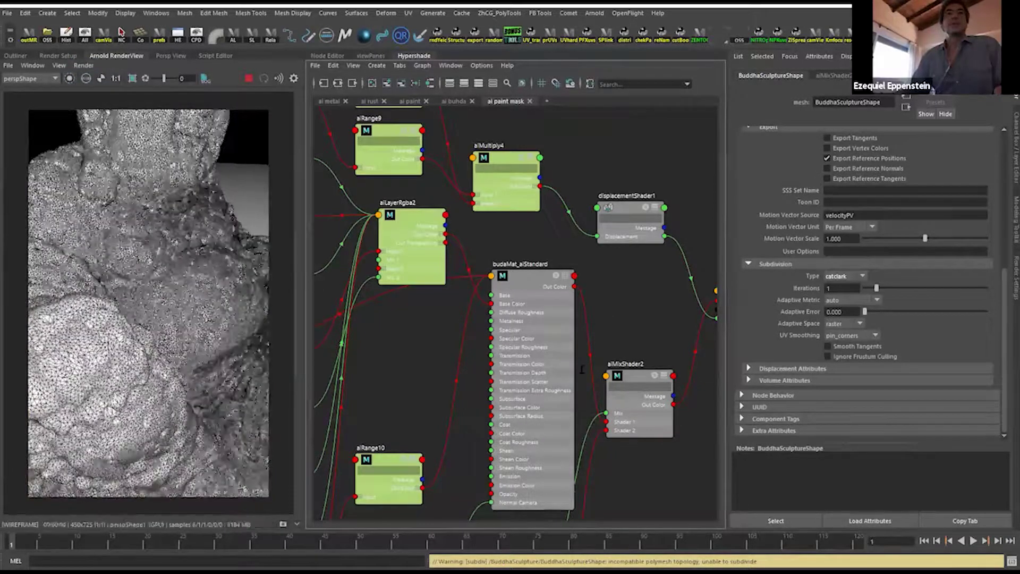
Set the Buddha mesh's Arnold subdivision iterations to 2.
left_click(834, 288)
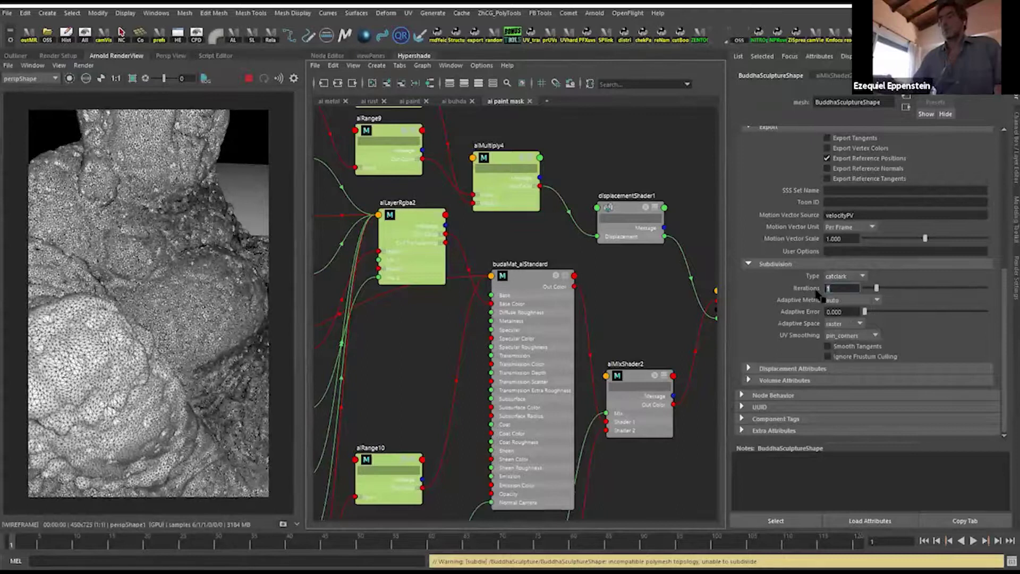
type("2")
key("Return")
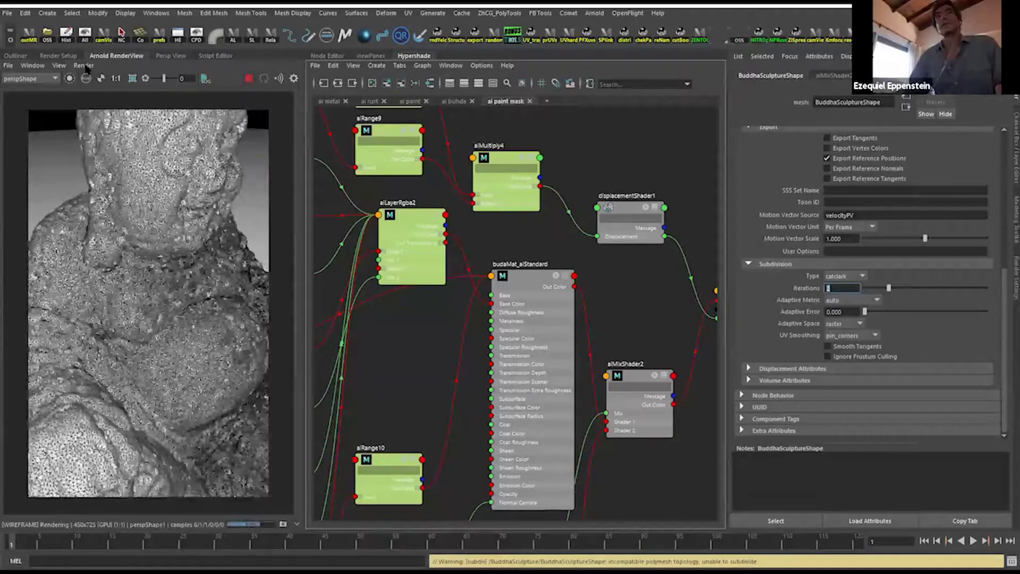
Disable the render's debug shading to return to the shaded concrete Buddha.
left_click(84, 65)
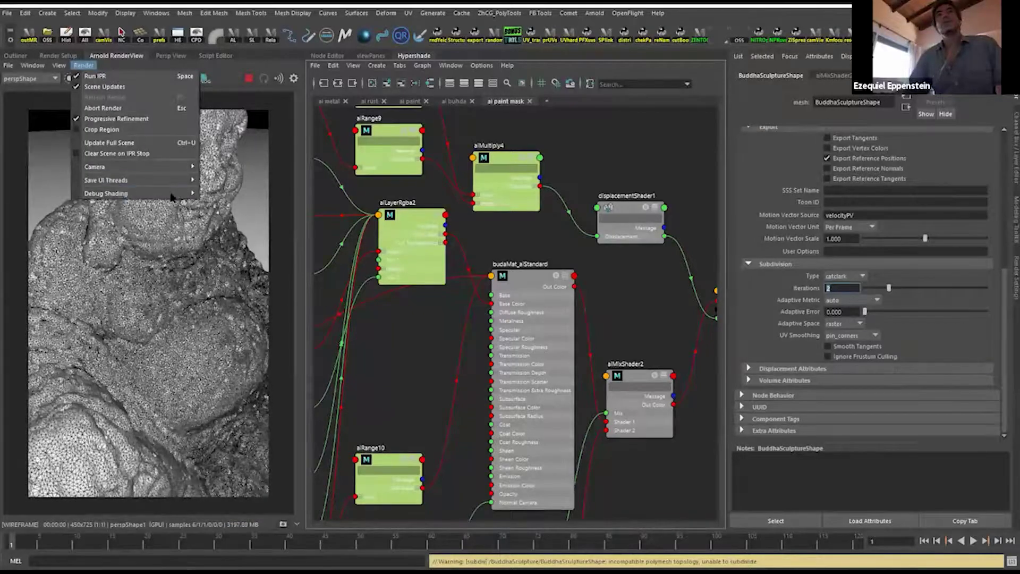
mouse_move(171, 194)
left_click(224, 193)
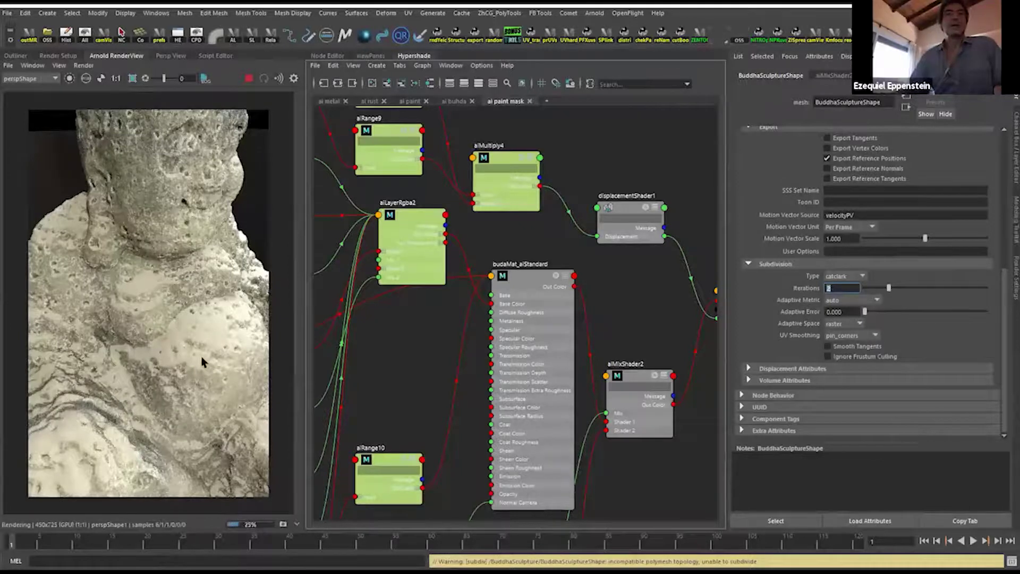
Review the noise, range and curvature nodes feeding aiLayerRgba2, inspecting the aiRange13 branch and the layer settings.
middle_click_drag(386, 379, 555, 378, "alt")
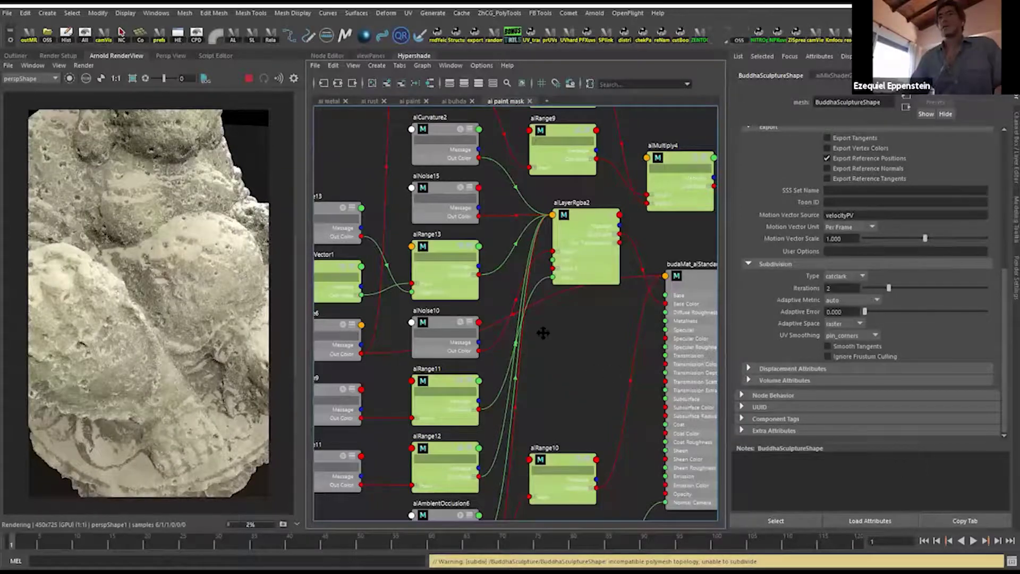
middle_click_drag(659, 274, 740, 245, "alt")
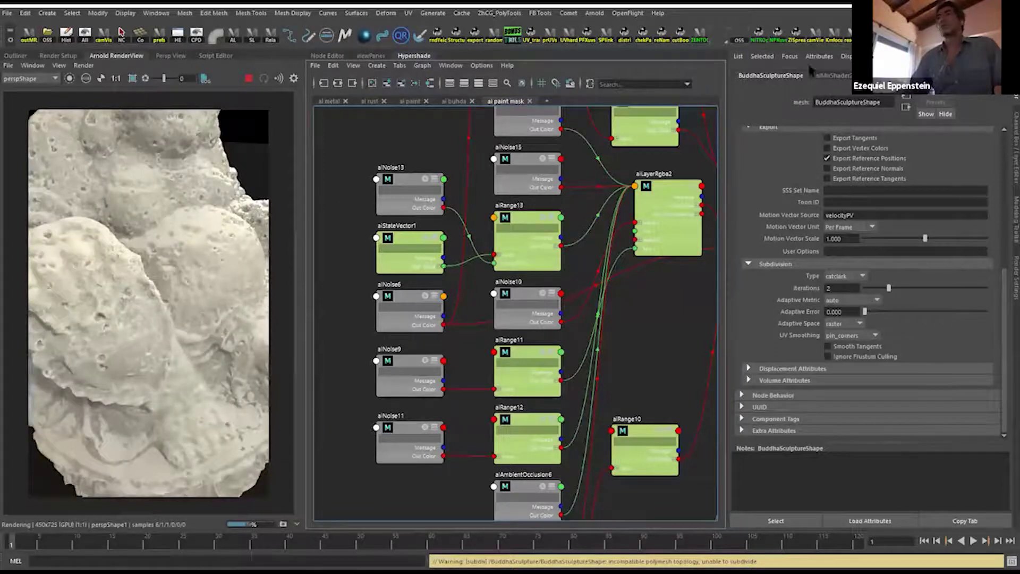
left_click(796, 59)
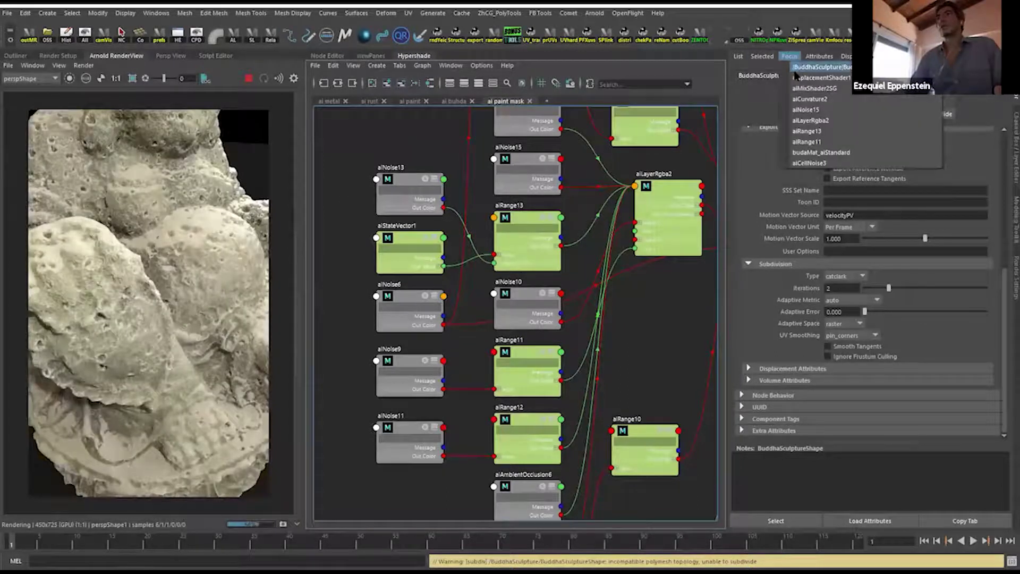
left_click(526, 497)
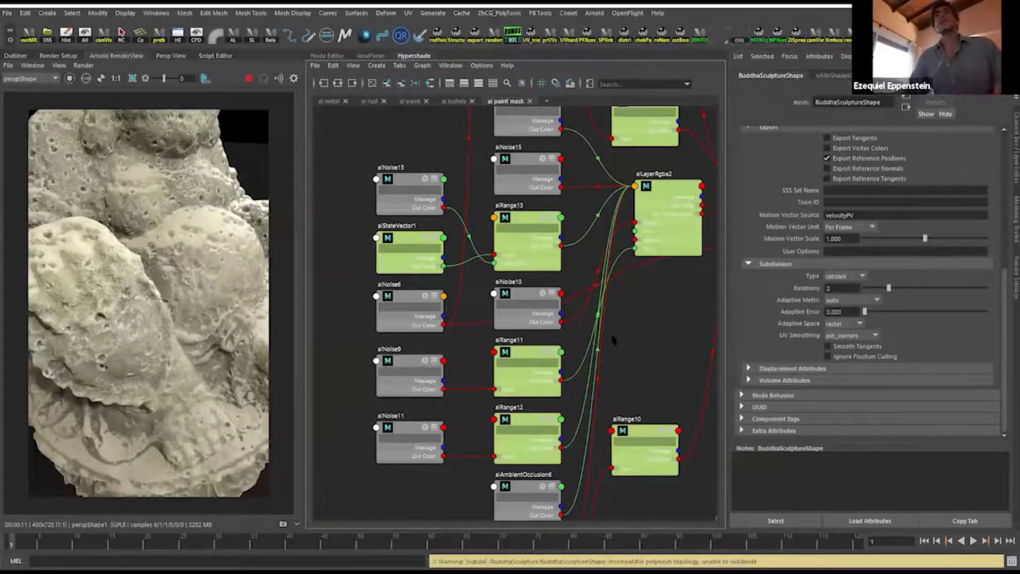
scroll(464, 333, "down", 2)
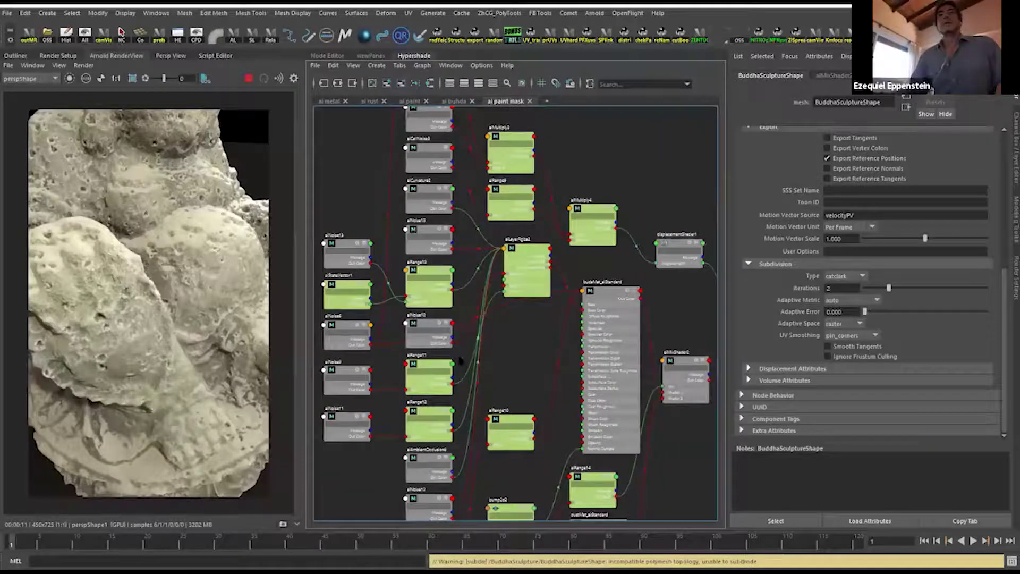
left_click(417, 276)
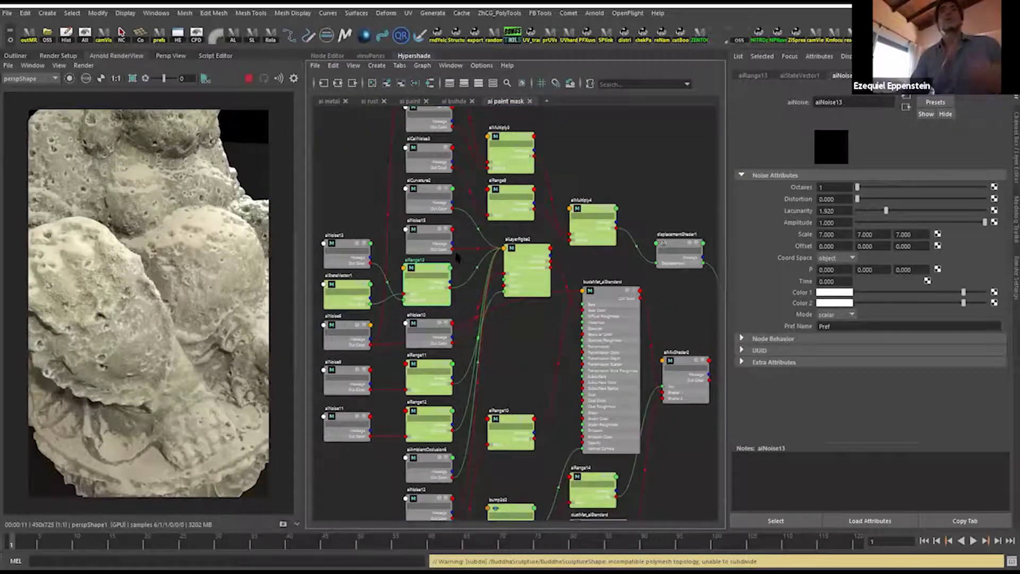
left_click_drag(520, 246, 509, 243)
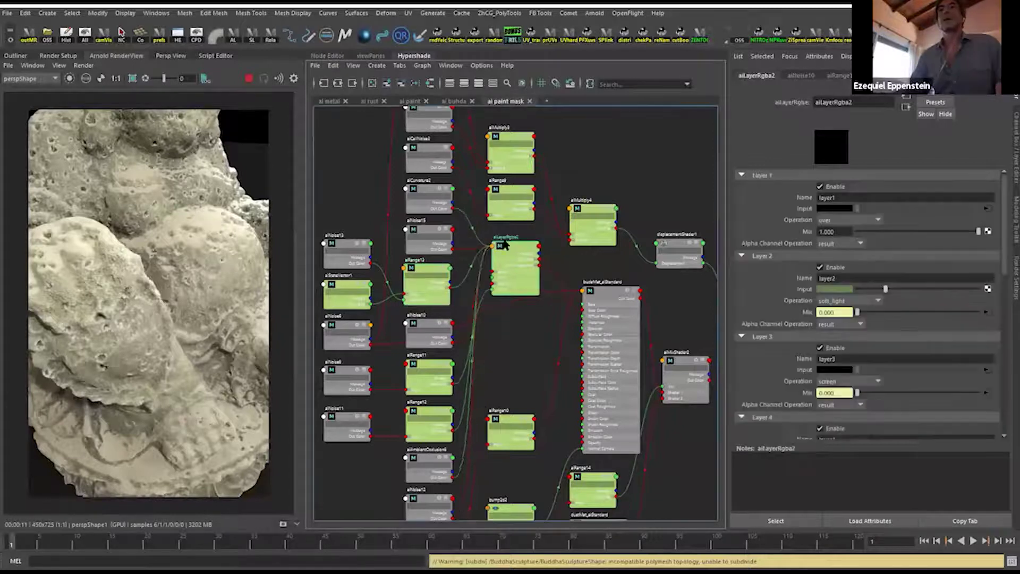
left_click_drag(417, 269, 424, 268)
Open the scene proceduralMaterialsMixBuhdaEjemplo_v001.mb from the project's scenes folder.
left_click(7, 13)
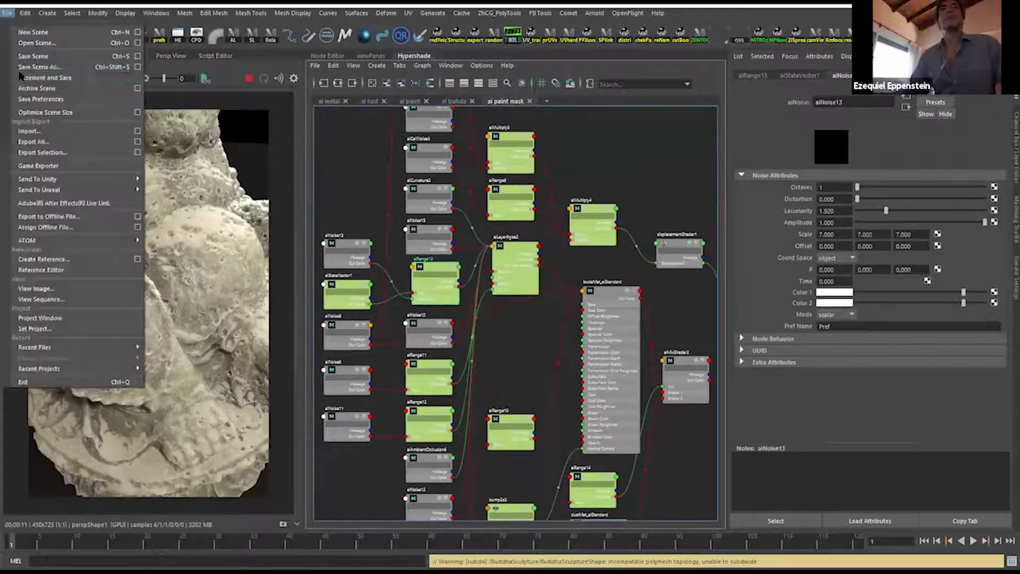
left_click(325, 134)
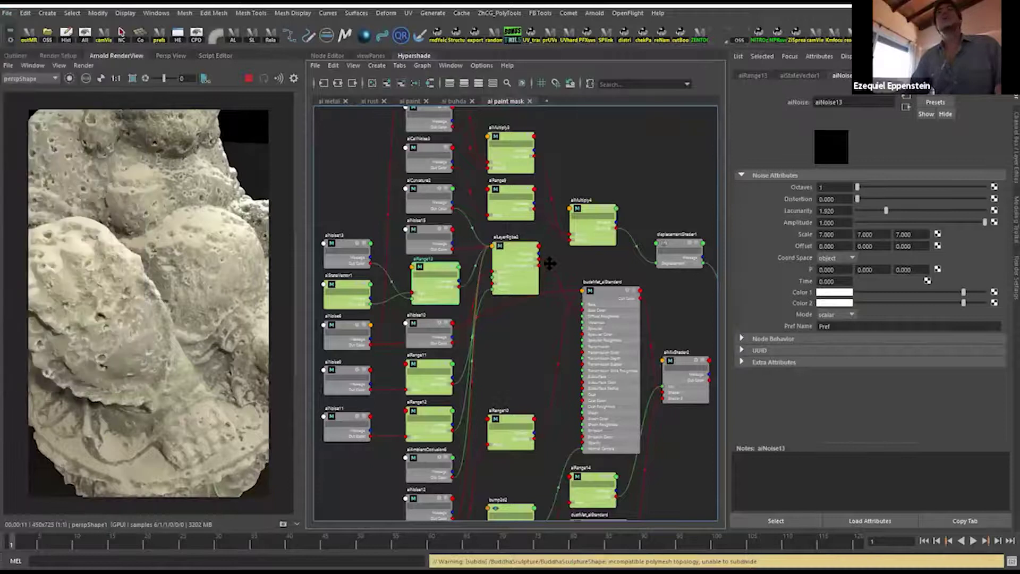
scroll(372, 122, "up", 3)
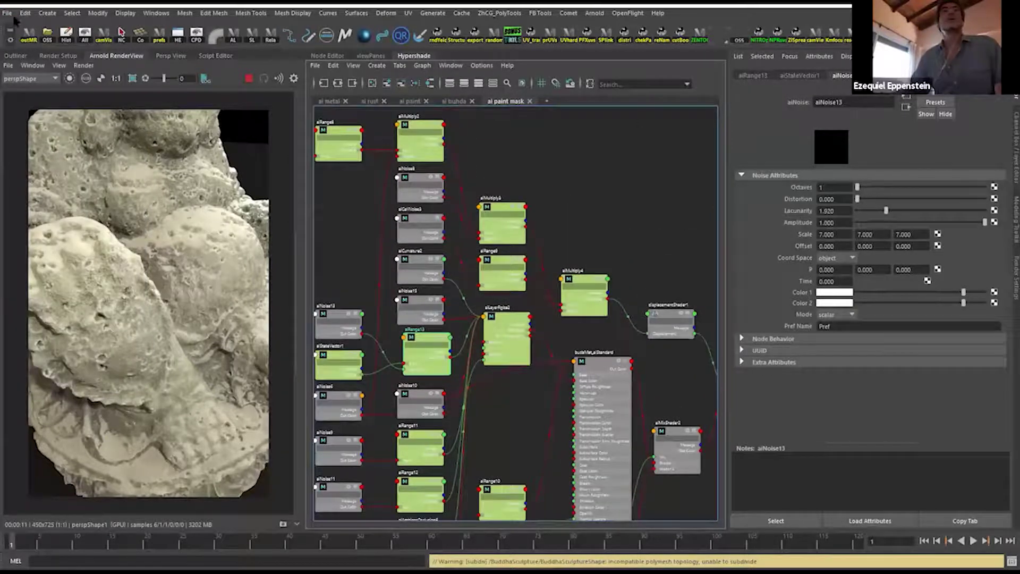
left_click(7, 13)
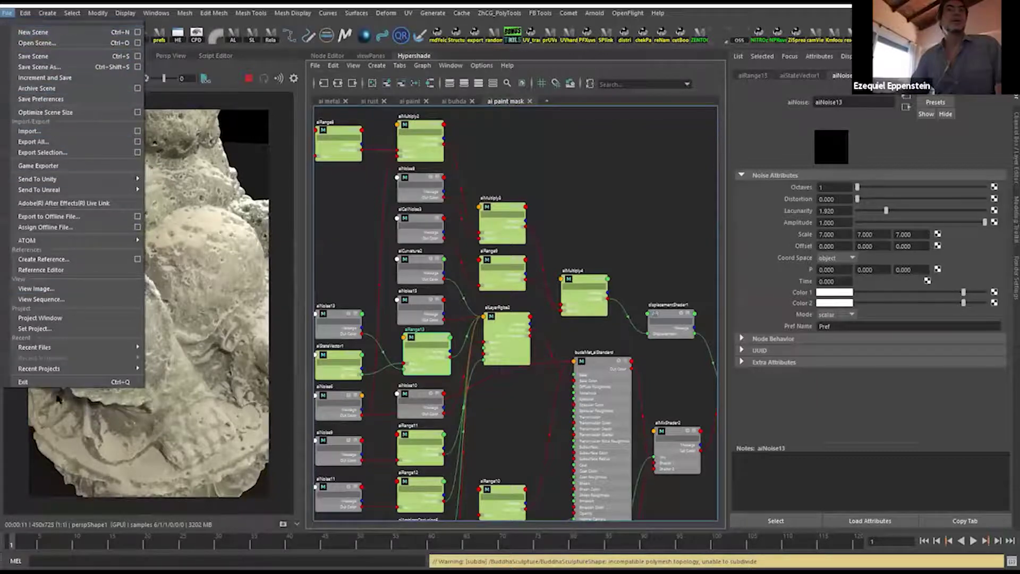
mouse_move(73, 354)
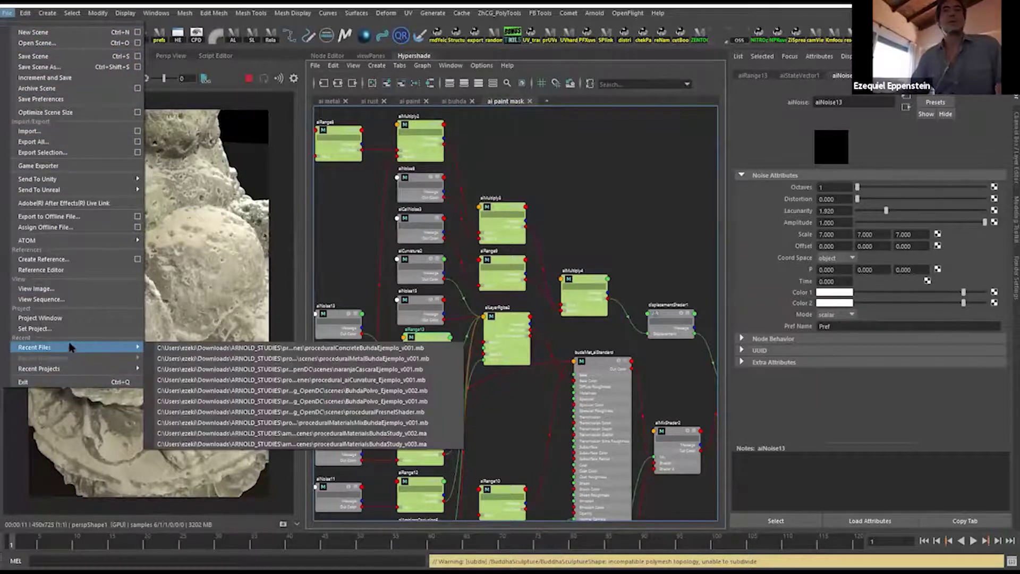
left_click(29, 43)
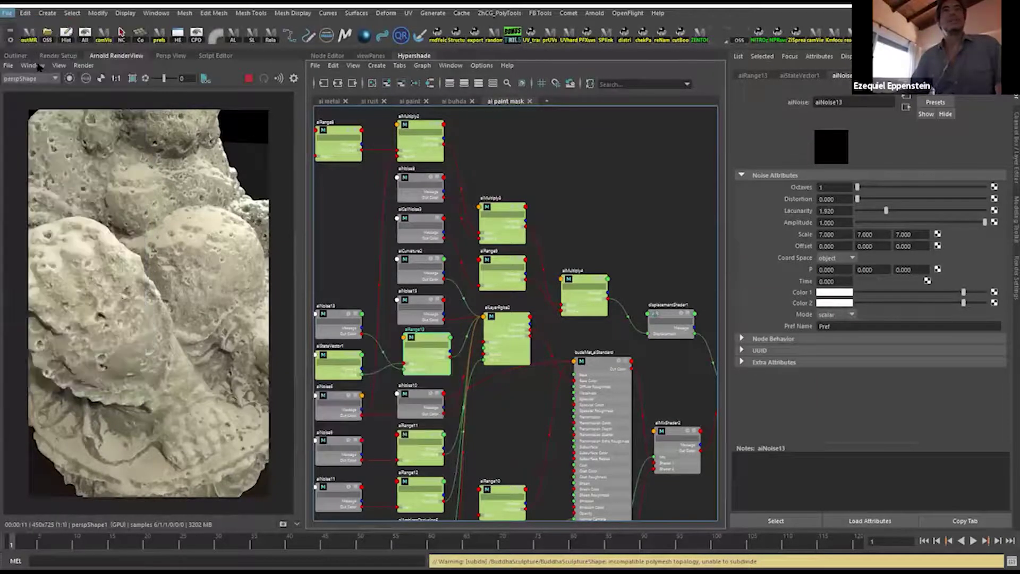
left_click(200, 154)
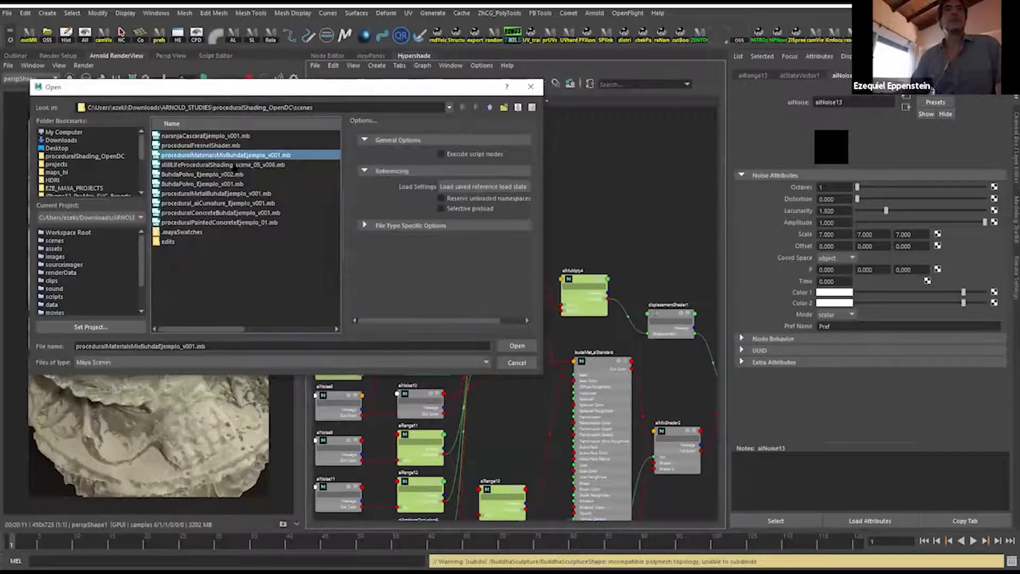
left_click(515, 338)
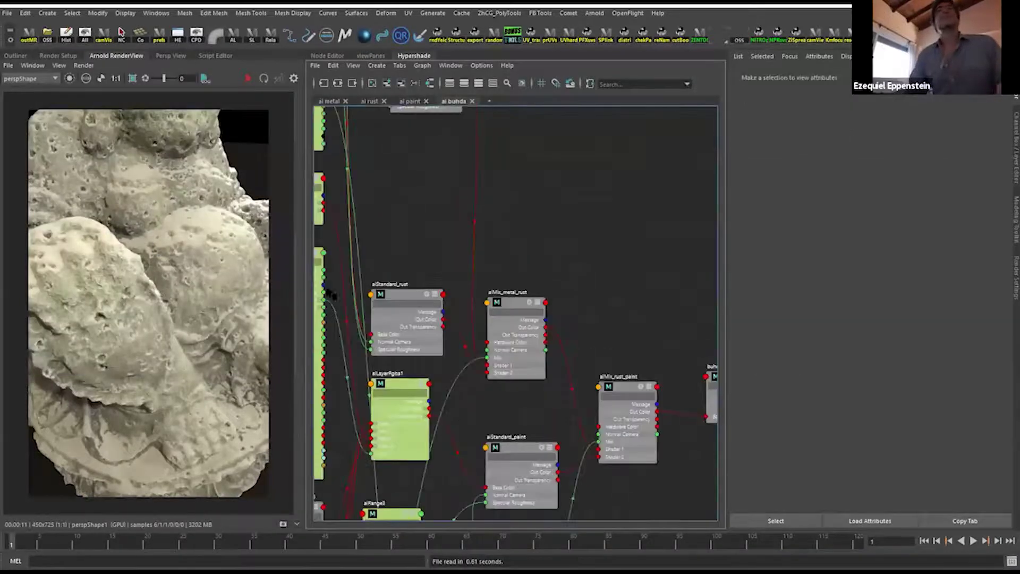
Bring the whole ai buhda shading graph into view and update the full scene in the render.
scroll(404, 303, "down", 5)
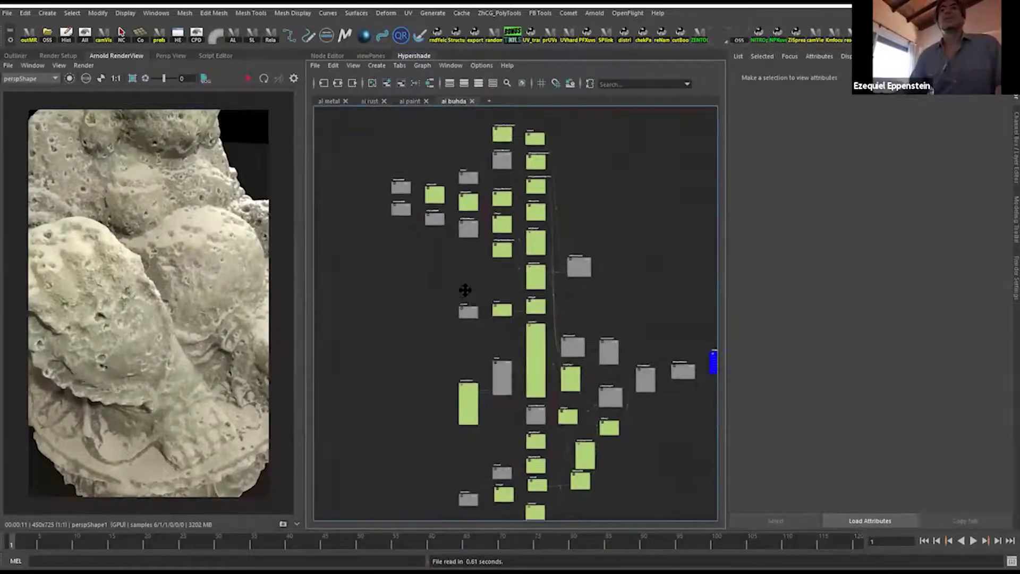
middle_click_drag(445, 303, 461, 314, "alt")
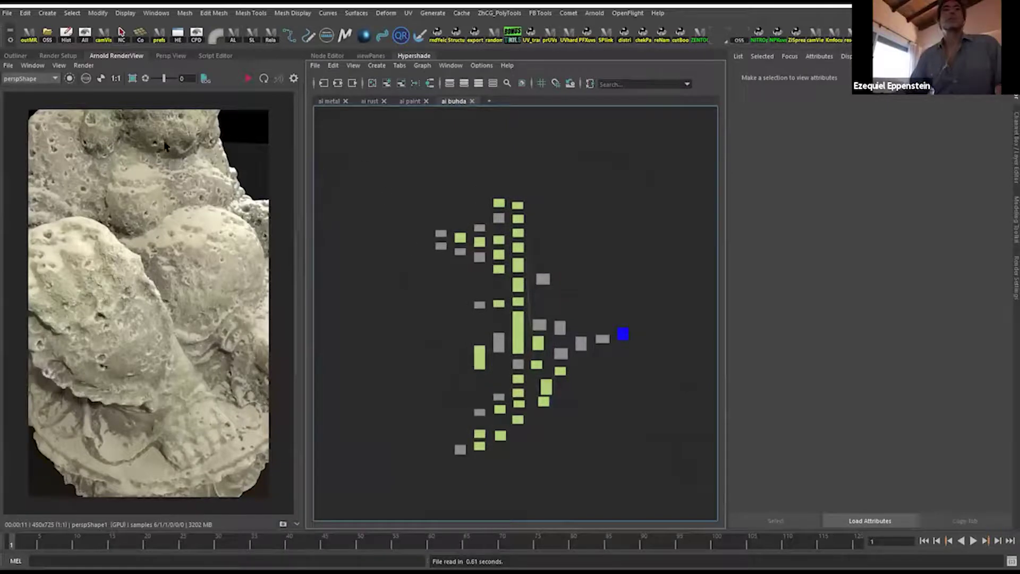
left_click(83, 65)
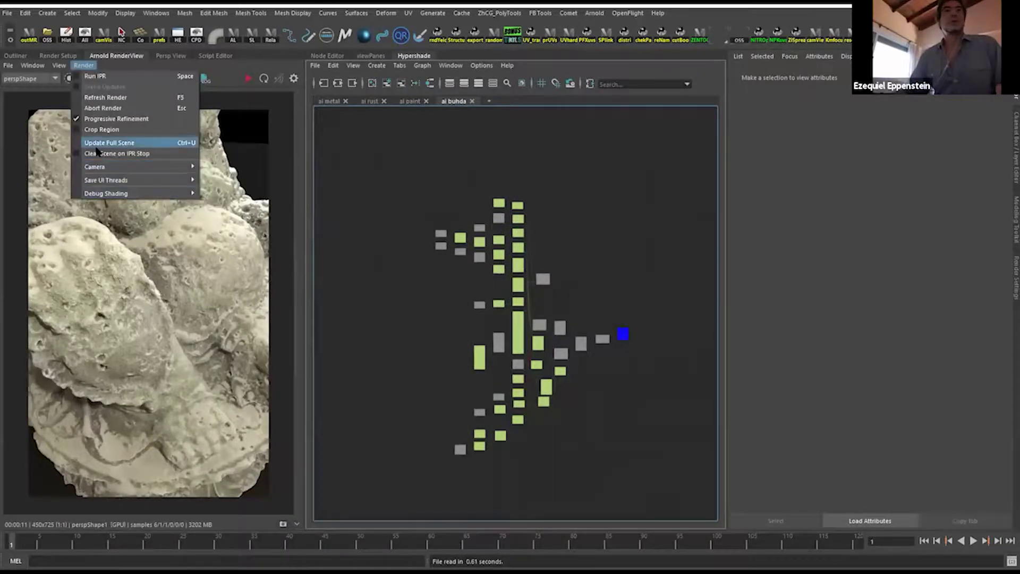
left_click(109, 143)
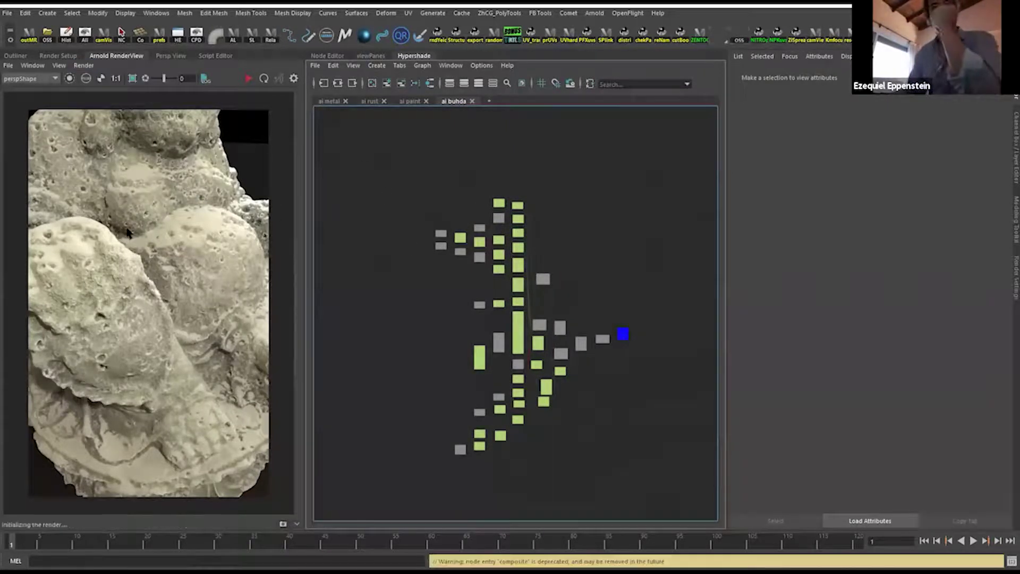
Start the IPR render at frame 3 through the perspShape1 camera.
left_click(84, 65)
mouse_move(123, 194)
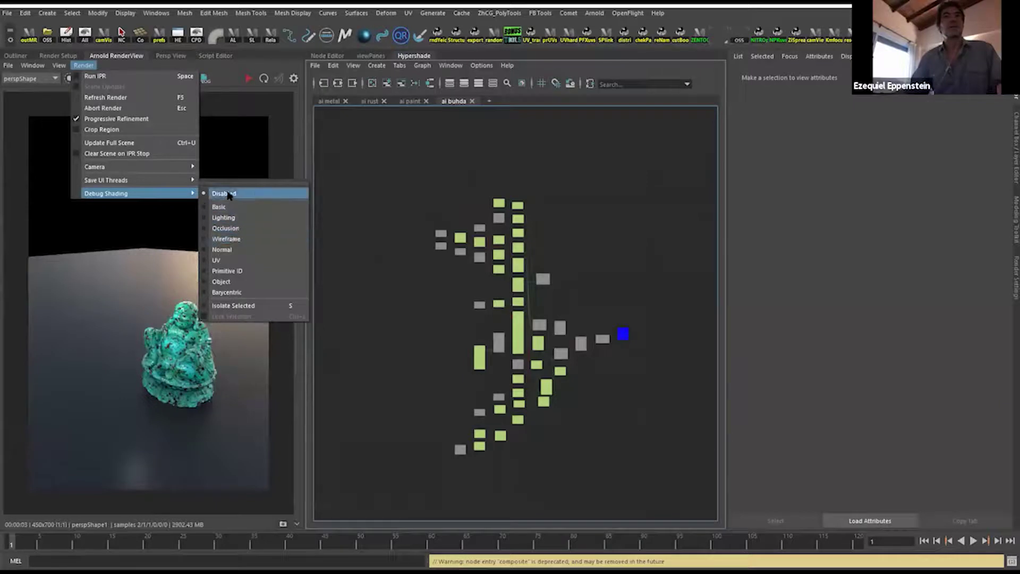
mouse_move(185, 169)
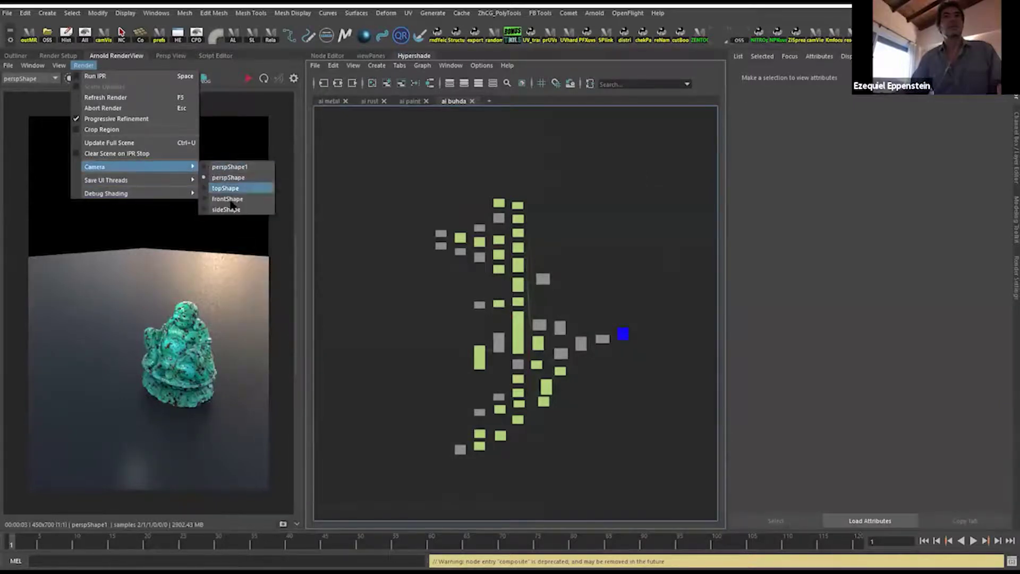
left_click(235, 178)
left_click(26, 539)
left_click(248, 79)
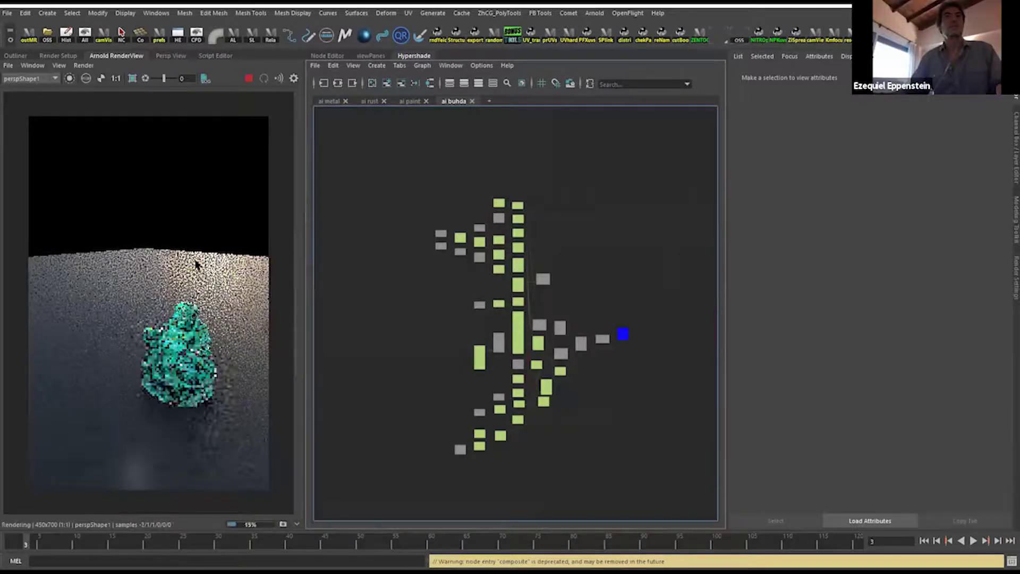
Set the render camera to perspShape for a closer view of the Buddha.
left_click(81, 64)
mouse_move(150, 166)
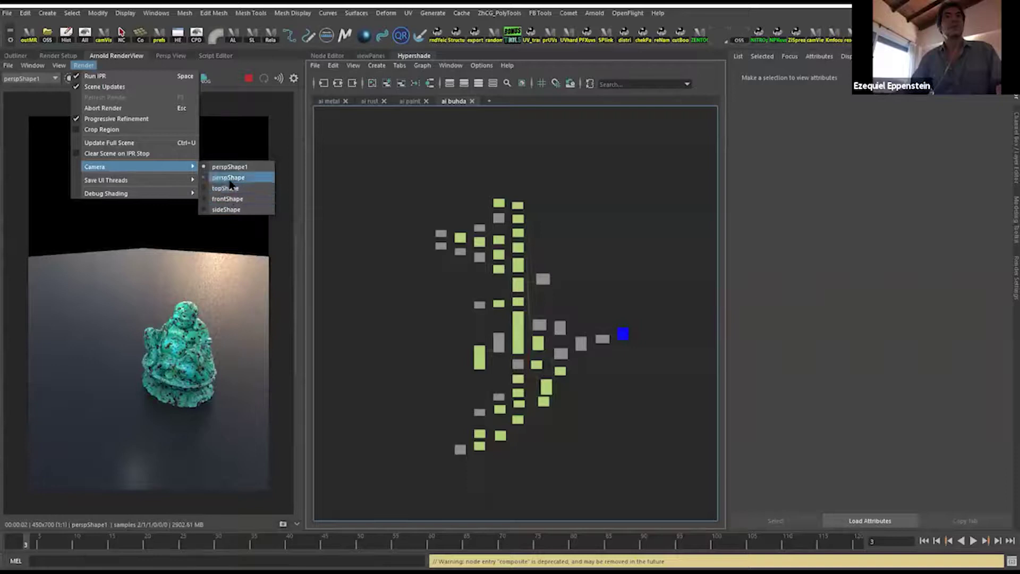
left_click(228, 177)
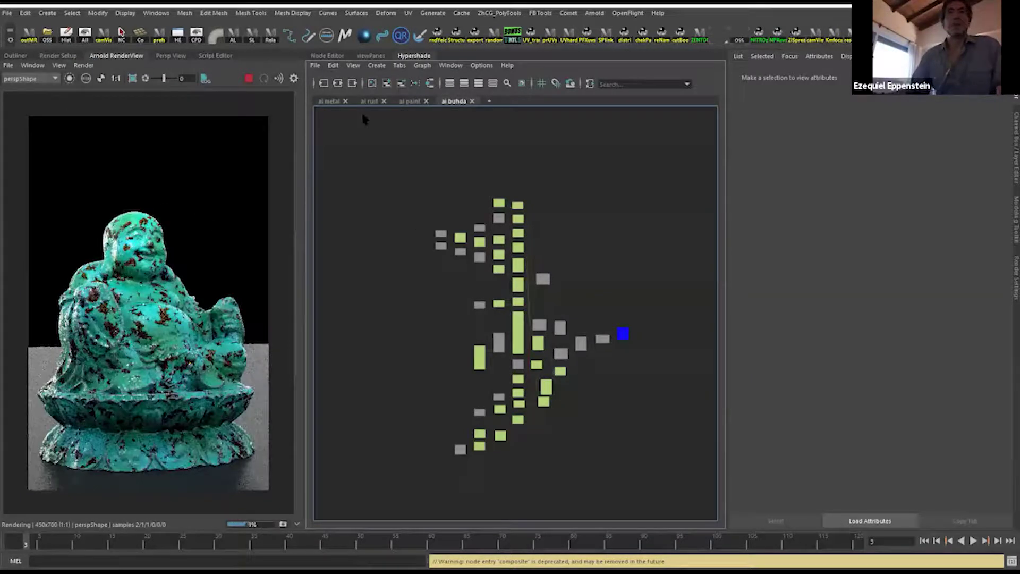
Look over the ai metal and ai rust graphs and examine the Buddha's painted, rusted surface up close in the render.
left_click(330, 101)
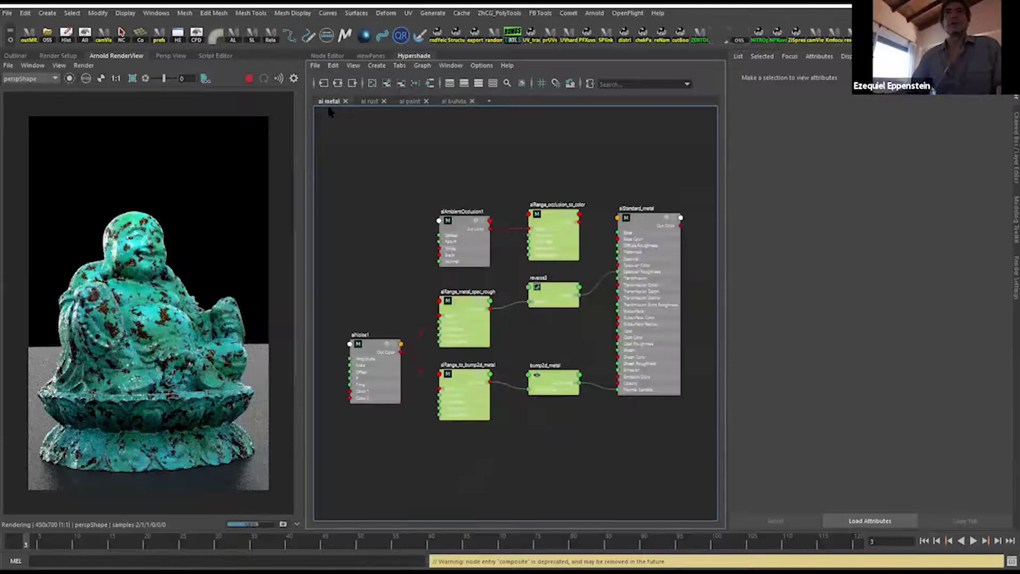
left_click(369, 101)
right_click_drag(120, 292, 161, 294, "alt")
middle_click_drag(162, 294, 190, 199, "alt")
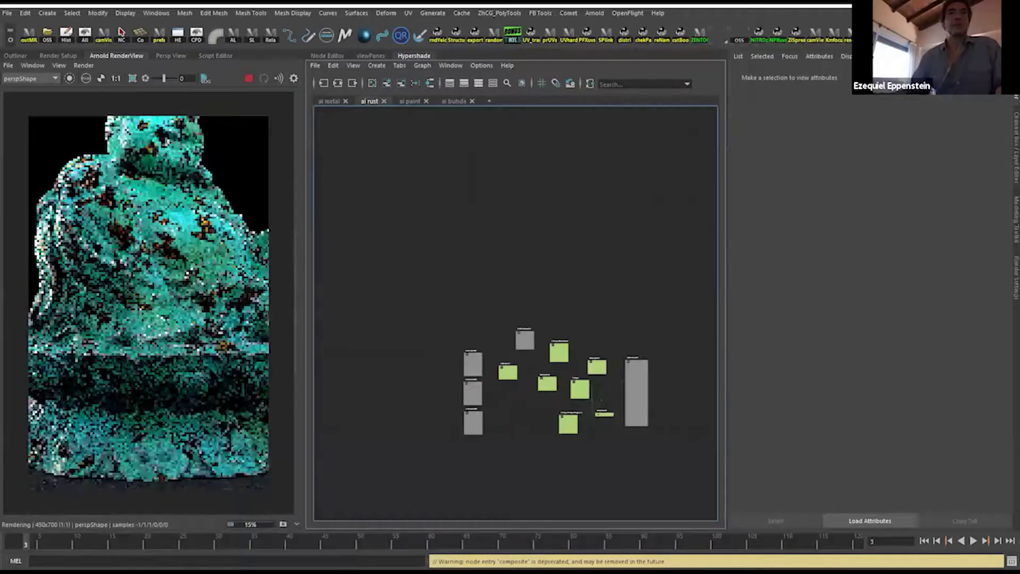
right_click_drag(207, 234, 274, 234, "alt")
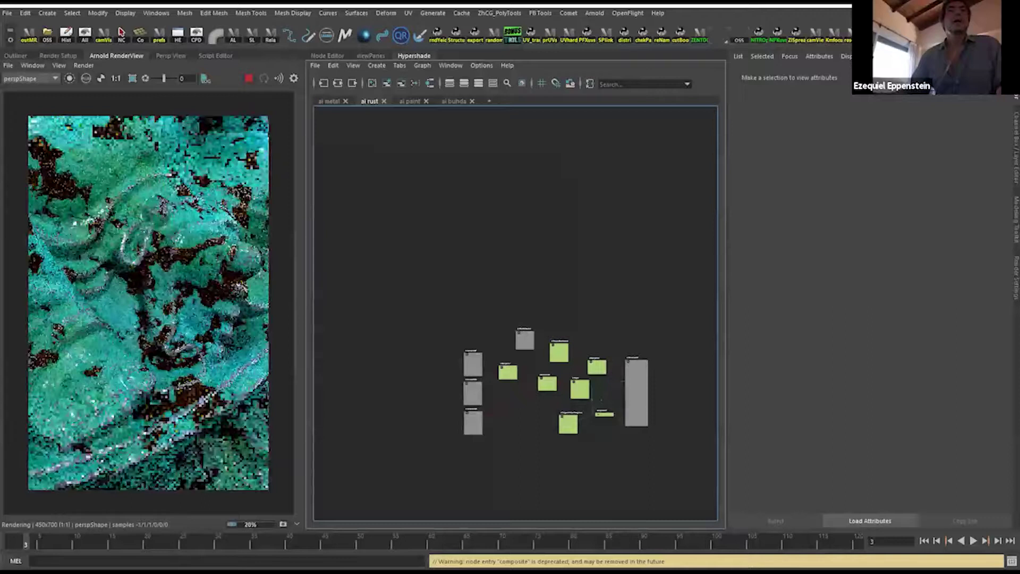
scroll(110, 352, "up", 3)
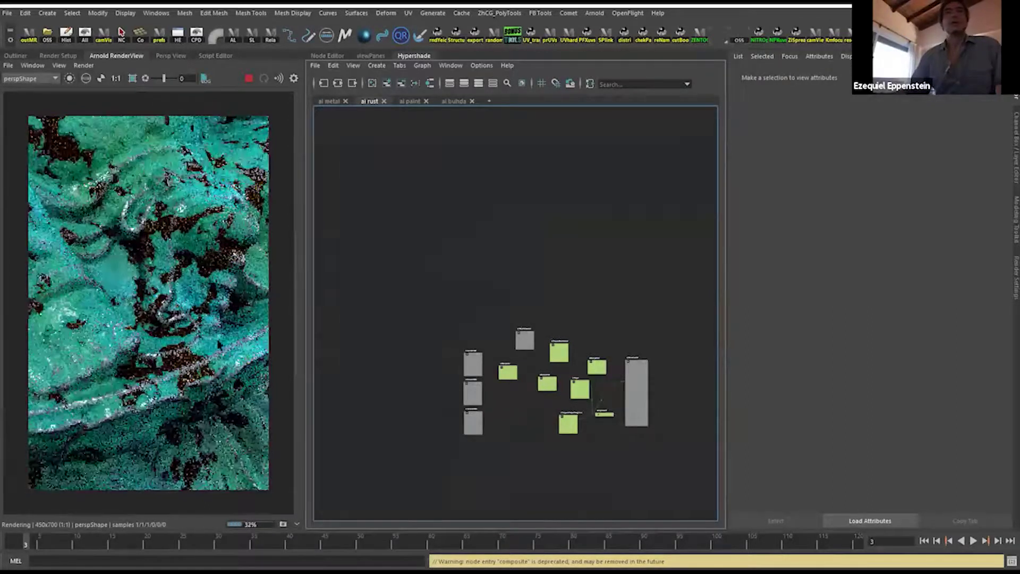
Widen the shading graph area and show the complete ai metal network.
left_click_drag(260, 307, 260, 308)
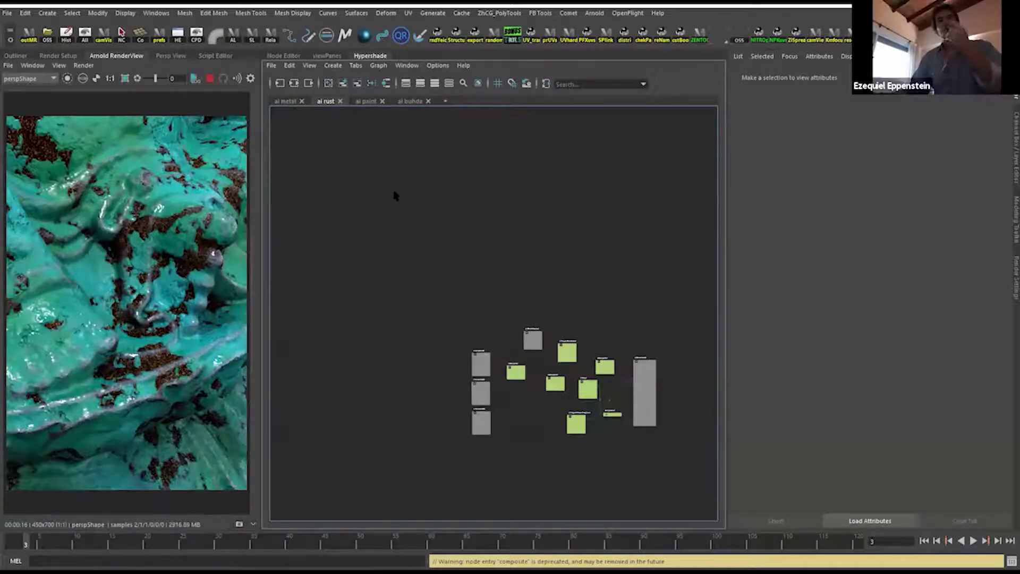
left_click(286, 102)
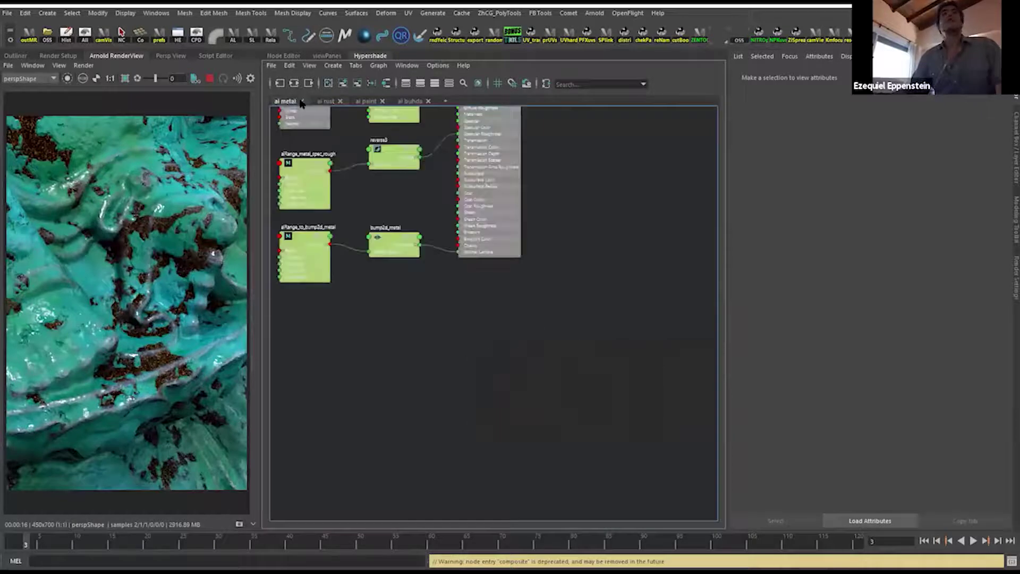
key("f")
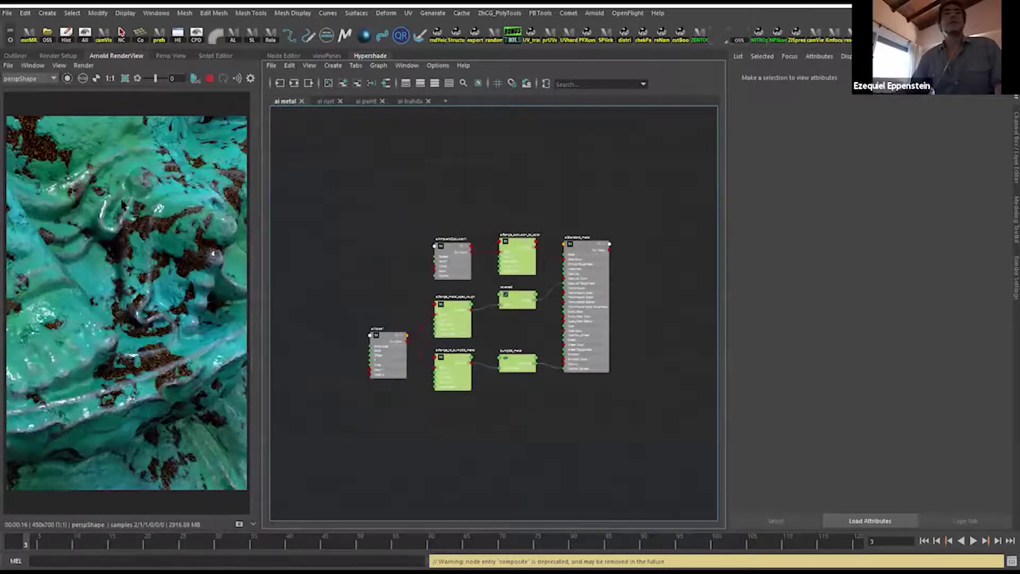
Assign the aiStandard_metal material to the Buddha sculpture in the render.
left_click(122, 202)
right_click_drag(580, 244, 581, 205)
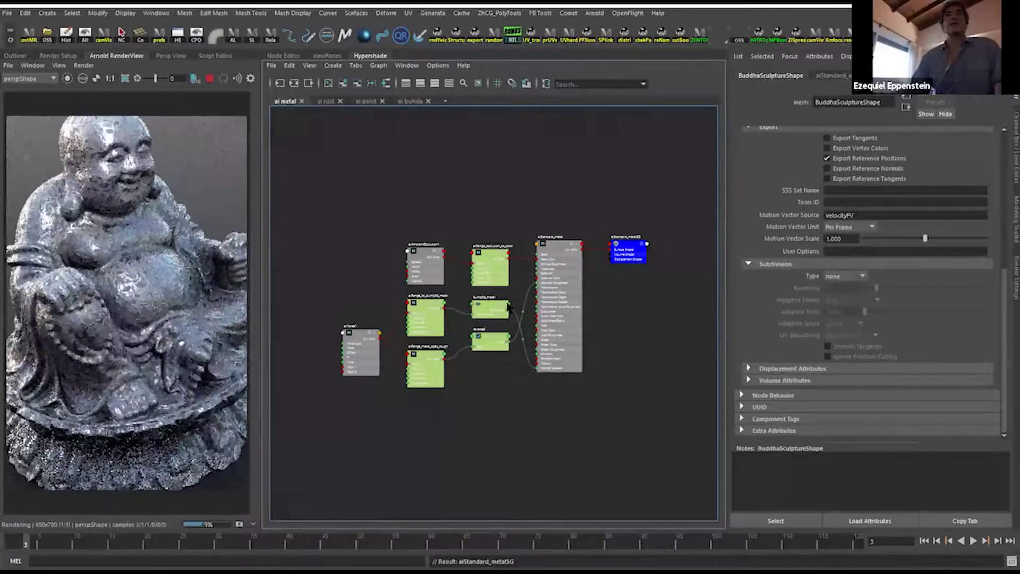
Assign the aiStandard_rust material from the ai rust graph to the Buddha and frame its torso closer in the render.
left_click(326, 101)
scroll(412, 266, "up", 3)
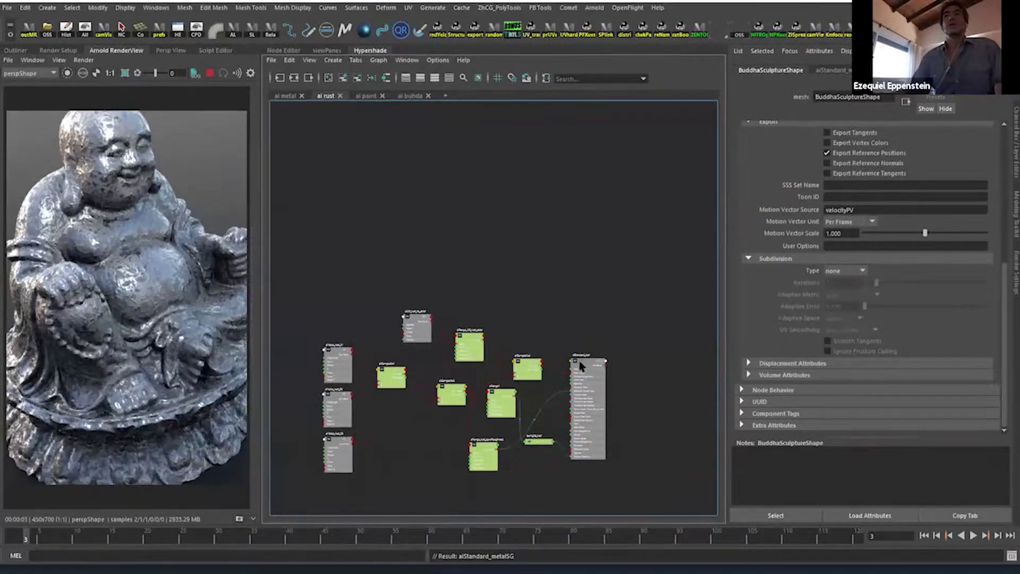
scroll(587, 396, "up", 3)
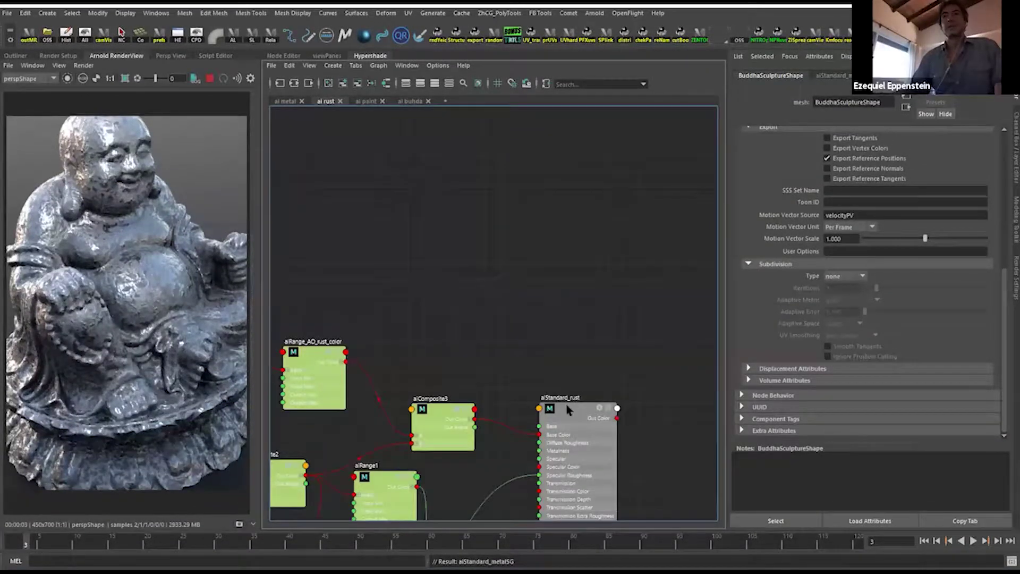
right_click_drag(567, 406, 569, 352)
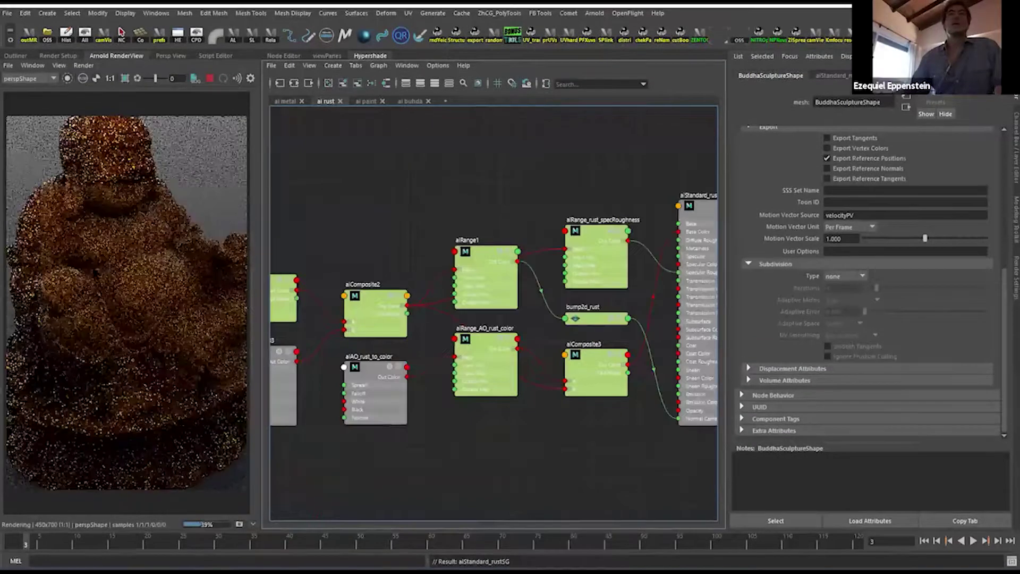
right_click_drag(156, 310, 199, 311, "alt")
middle_click_drag(199, 310, 234, 367, "alt")
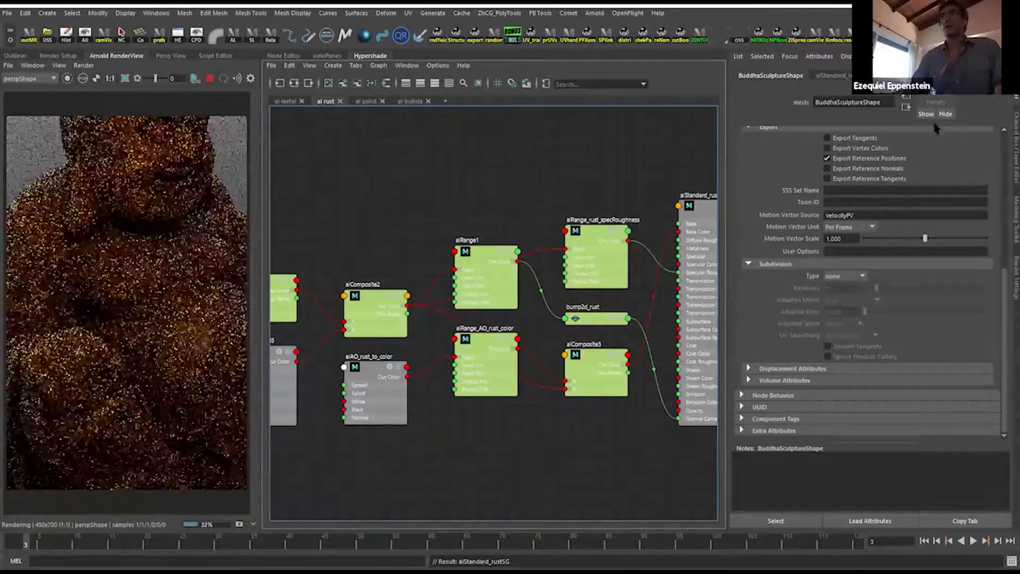
Preview the rust network's range, ambient occlusion and noise nodes in isolation on the Buddha, ending with aiStandard_rust.
key("ctrl+a")
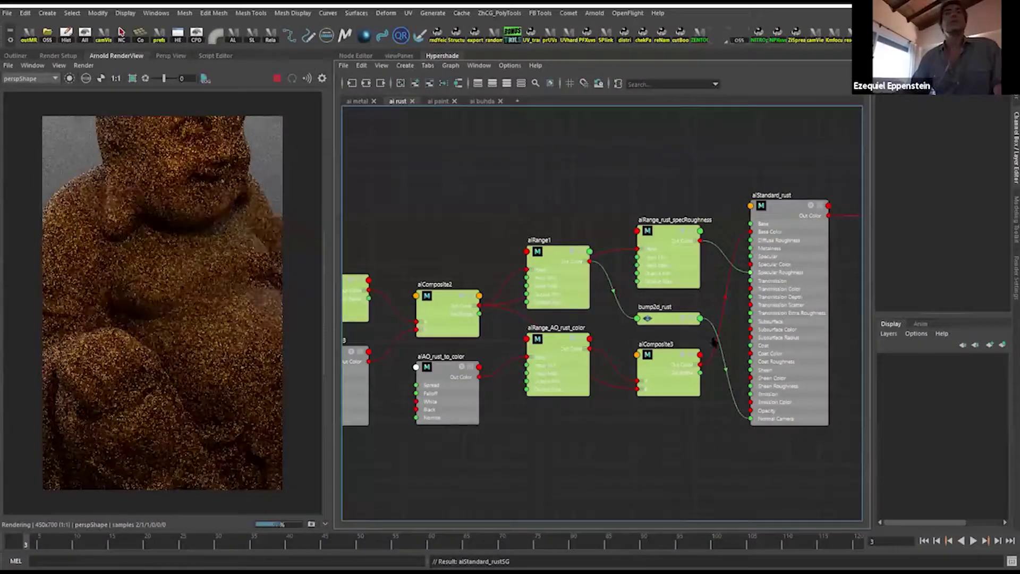
middle_click_drag(644, 316, 533, 287, "alt")
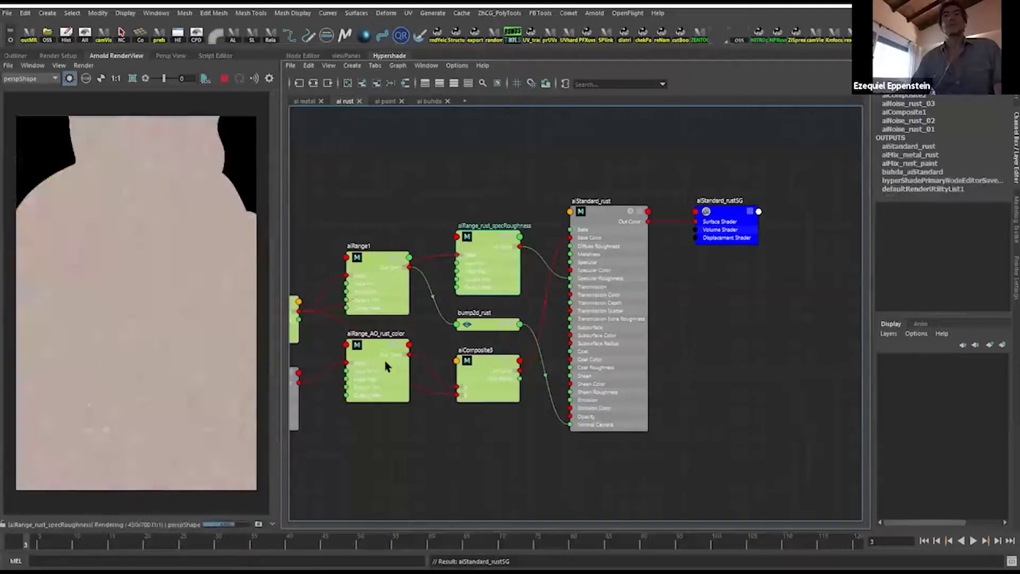
left_click(386, 367)
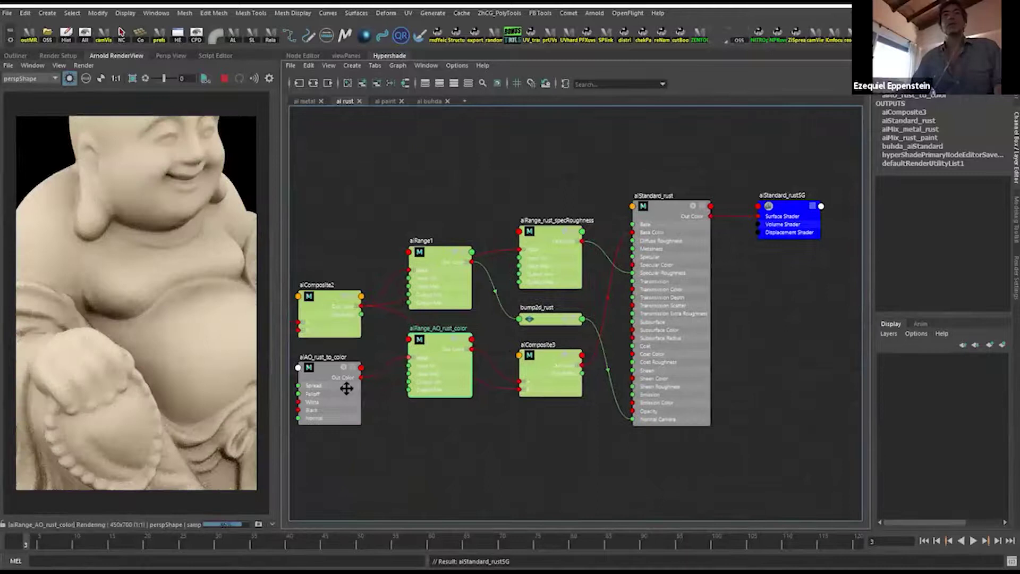
left_click(347, 389)
middle_click_drag(351, 378, 451, 372)
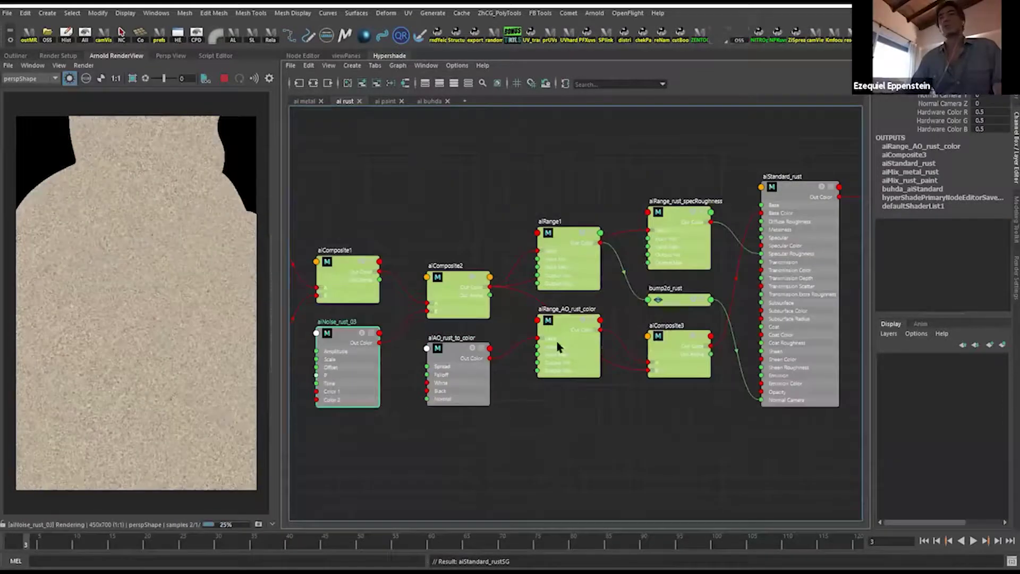
left_click(593, 333)
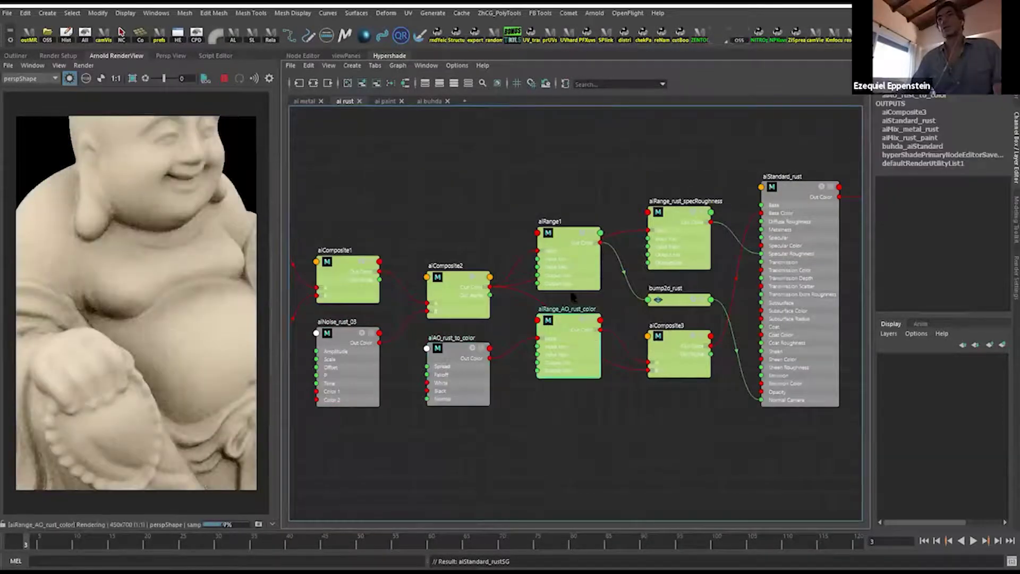
left_click(673, 285)
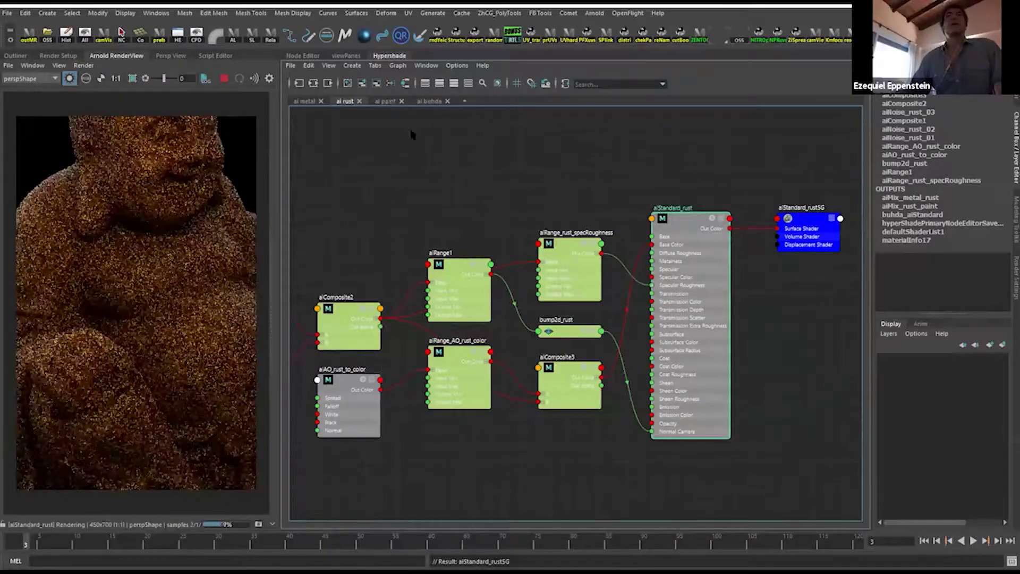
Assign the aiStandard_paint material from the ai paint graph to the Buddha sculpture.
left_click(385, 100)
middle_click_drag(675, 290, 562, 289, "alt")
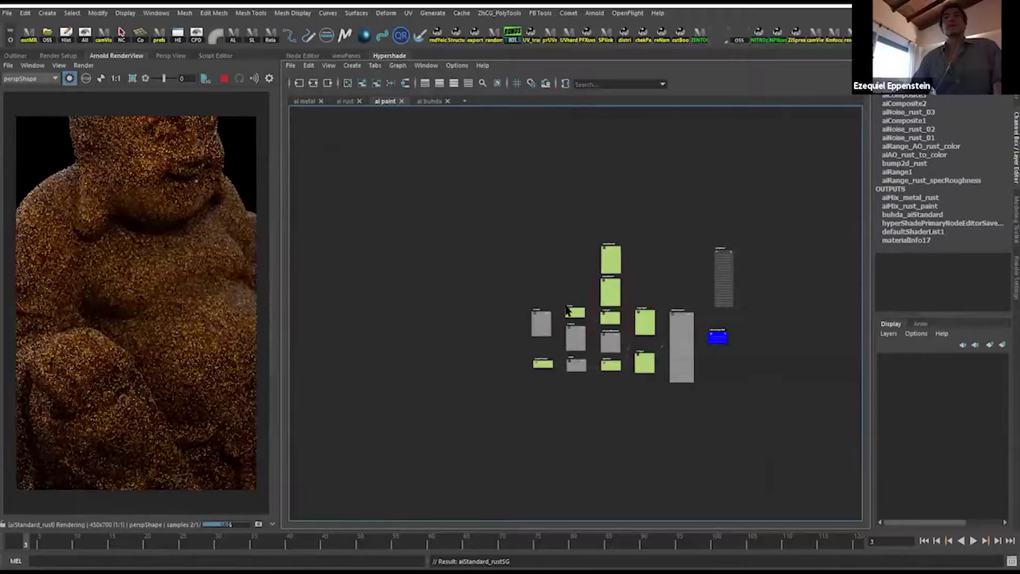
right_click_drag(565, 306, 566, 285)
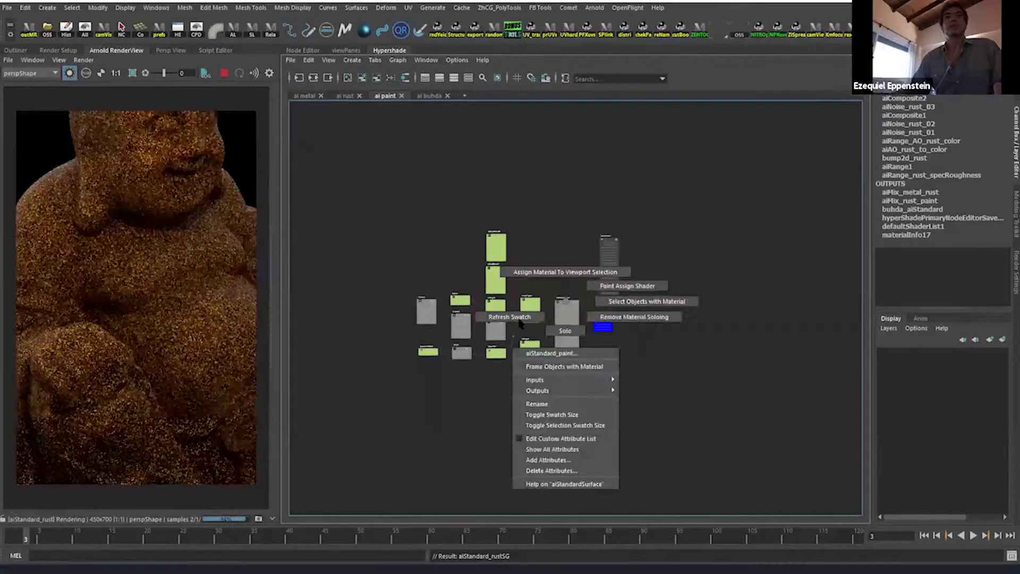
left_click(565, 330)
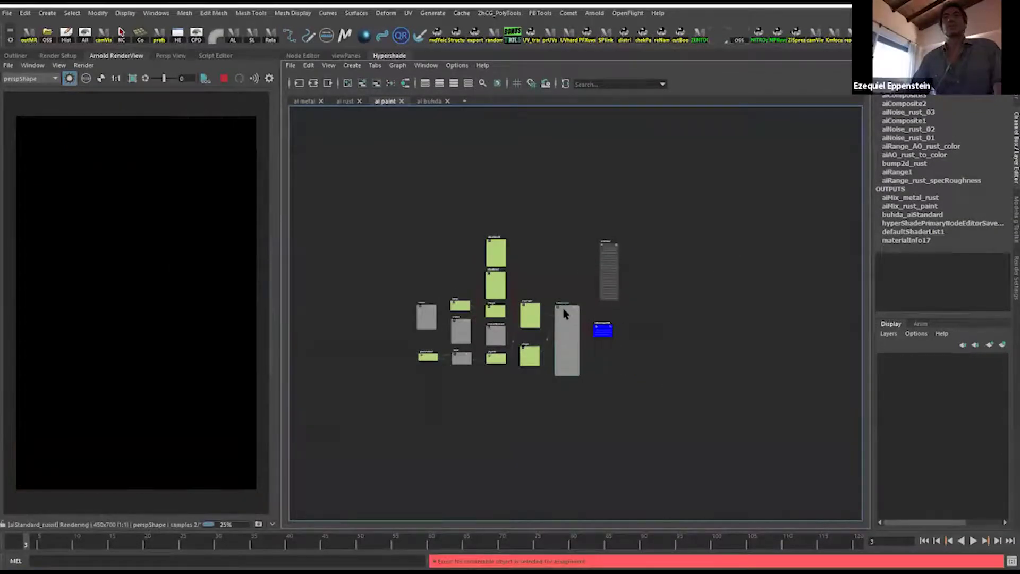
right_click(568, 311)
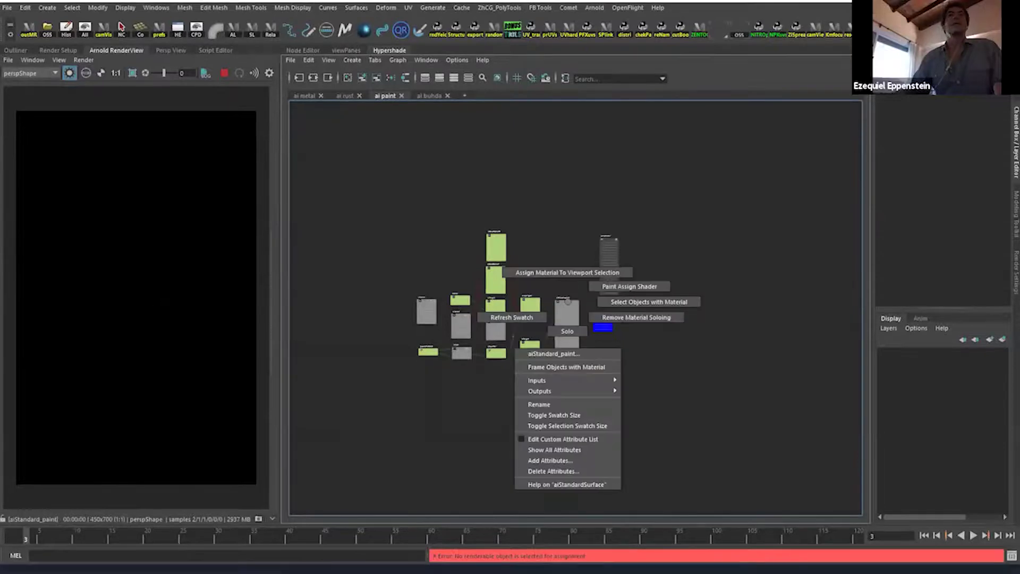
left_click(567, 272)
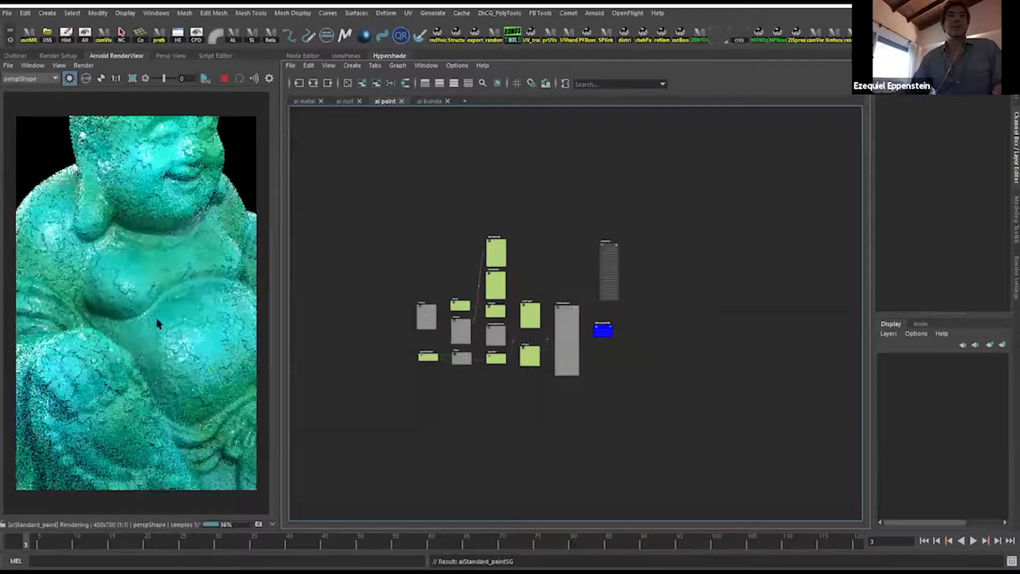
Examine the cracked paint closely in the render and the nodes feeding aiStandard_paint in the ai paint graph.
left_click_drag(158, 323, 166, 317, "alt")
scroll(163, 309, "up", 2)
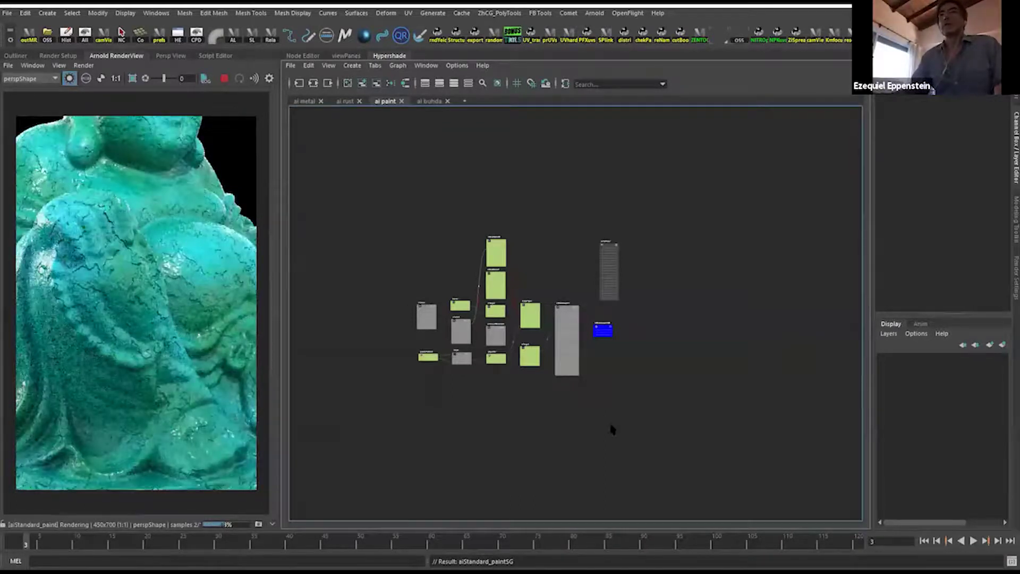
key("a")
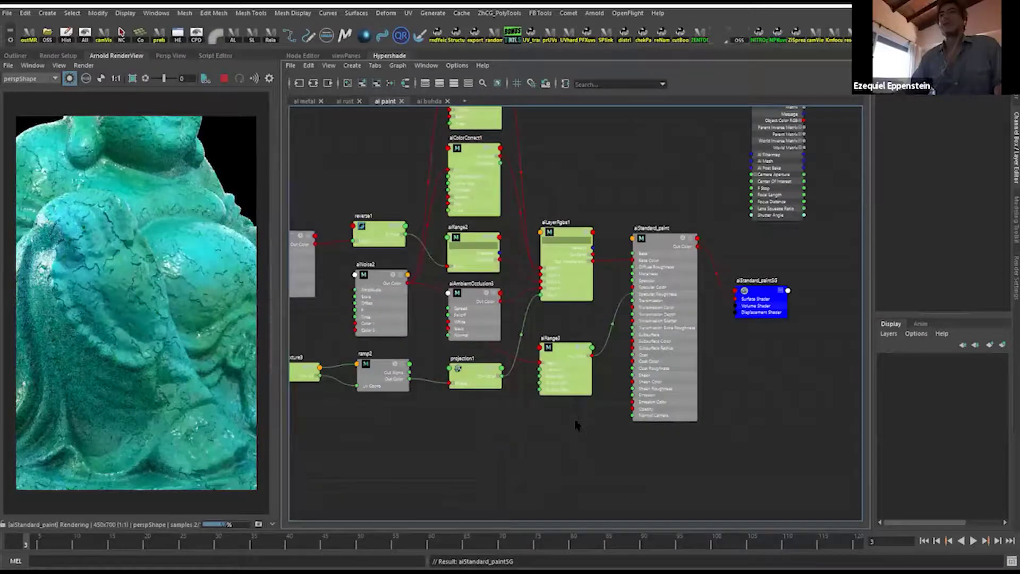
scroll(556, 434, "up", 3)
middle_click_drag(698, 360, 608, 480, "alt")
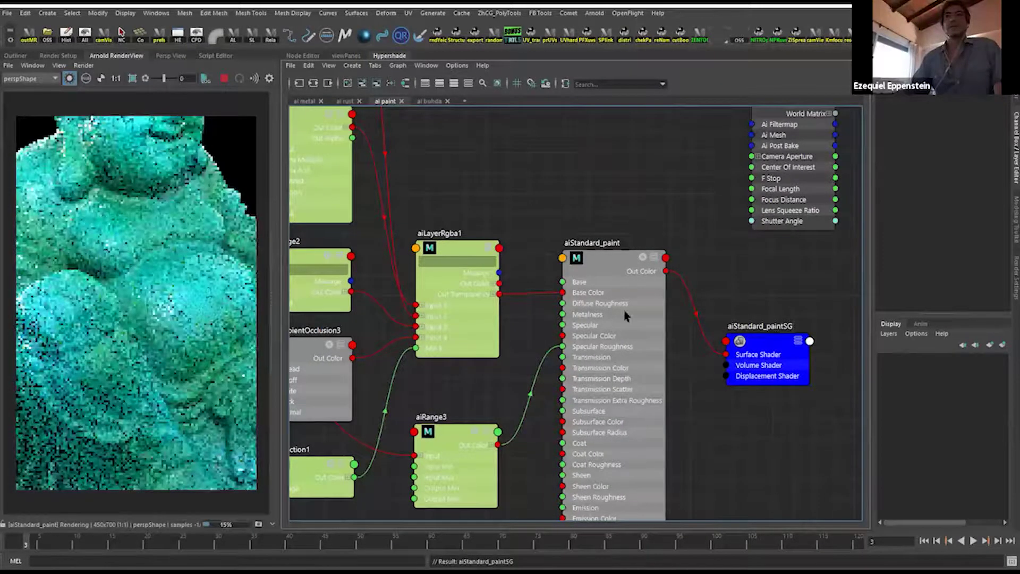
left_click_drag(625, 315, 631, 312)
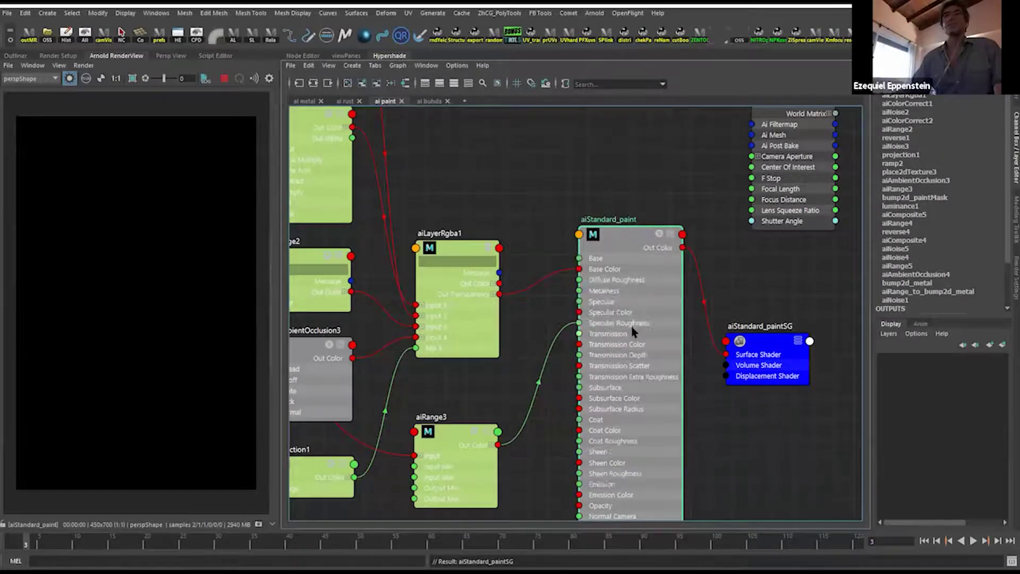
scroll(537, 277, "down", 3)
middle_click_drag(523, 317, 470, 361, "alt")
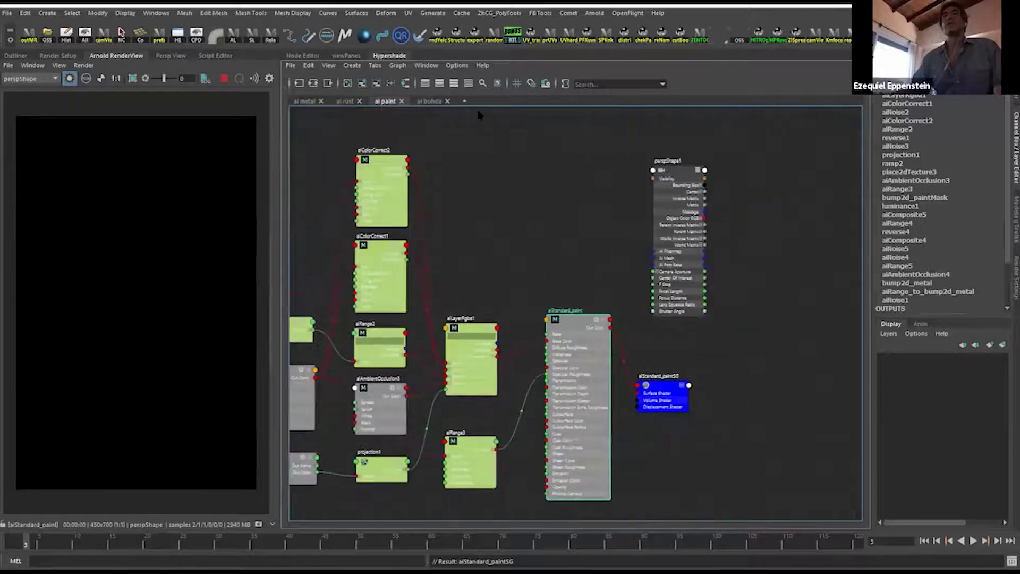
Assign the aiMix_rust_paint shader from the ai buhda graph to the Buddha sculpture.
left_click(428, 101)
key("a")
scroll(699, 353, "up", 8)
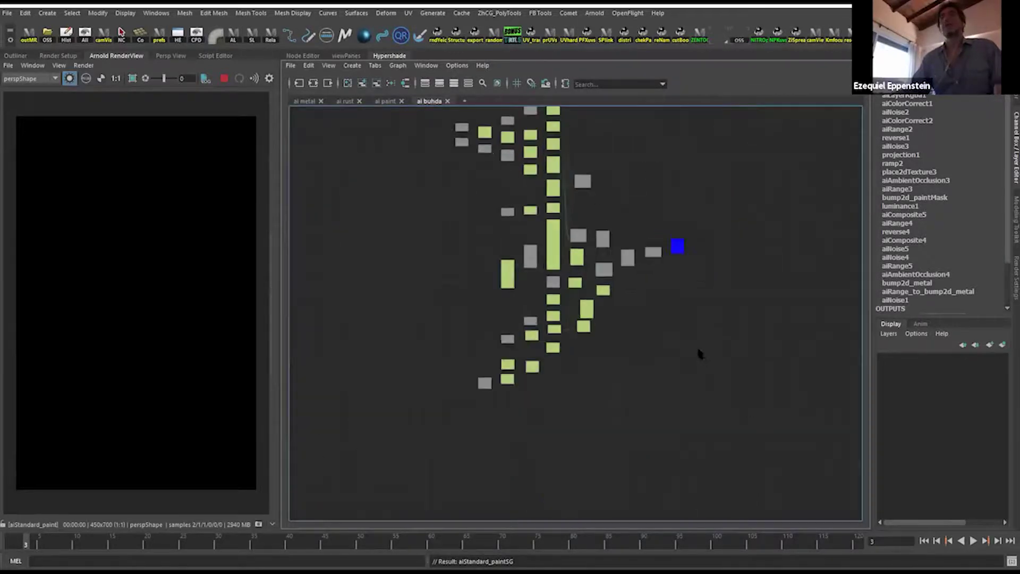
middle_click_drag(665, 258, 514, 270, "alt")
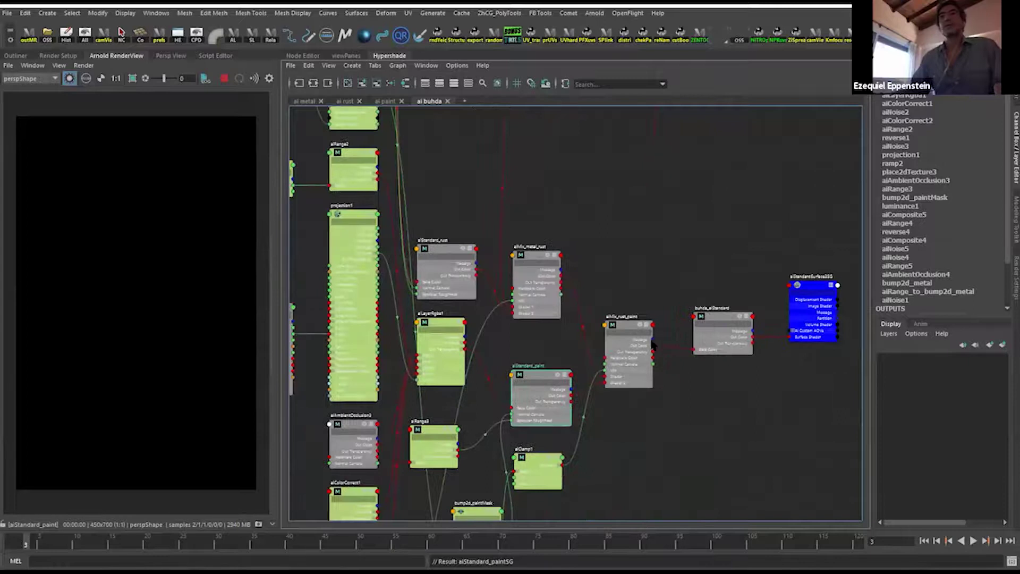
left_click(625, 329)
left_click(753, 378)
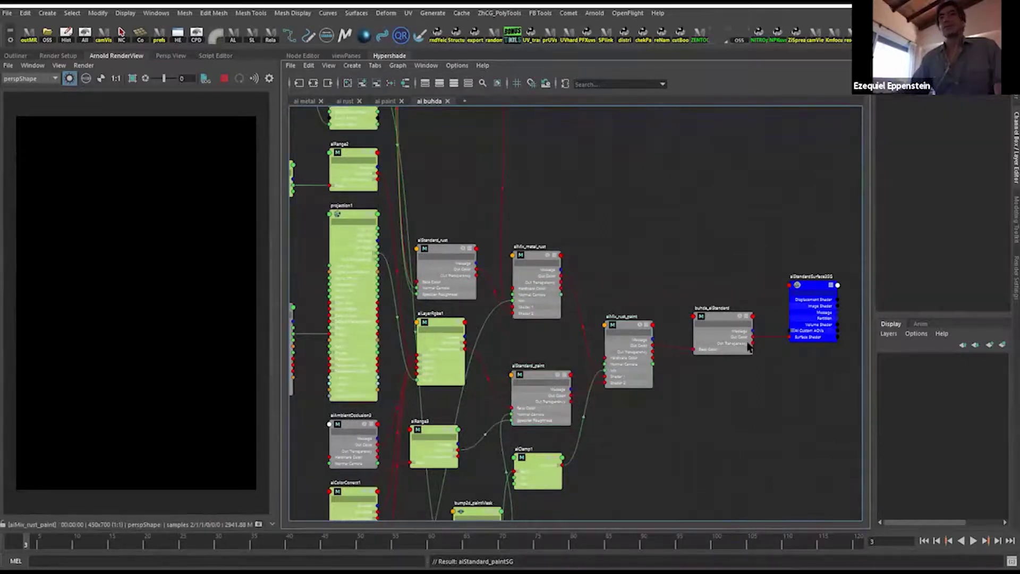
scroll(710, 319, "up", 2)
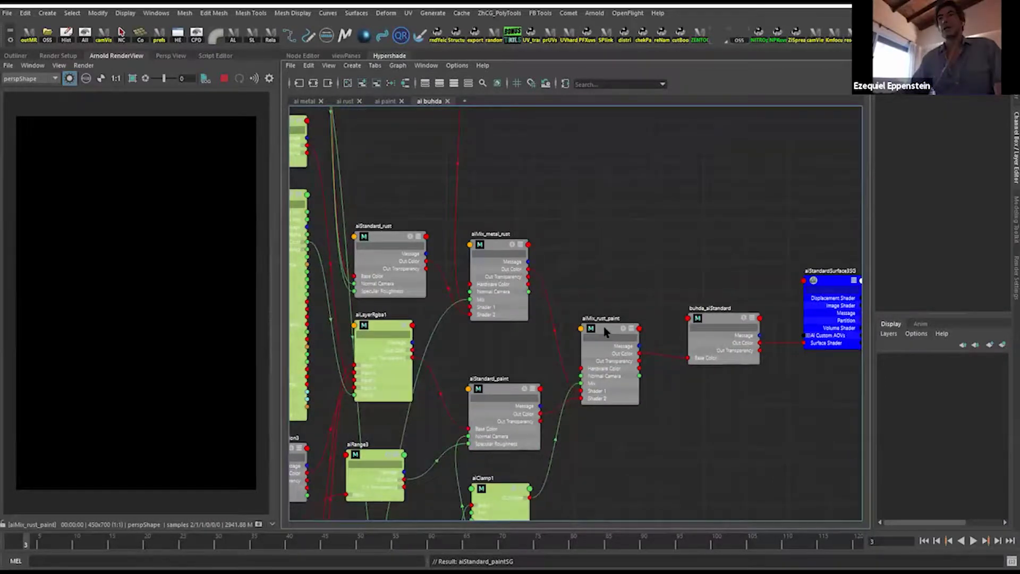
right_click_drag(605, 331, 604, 306)
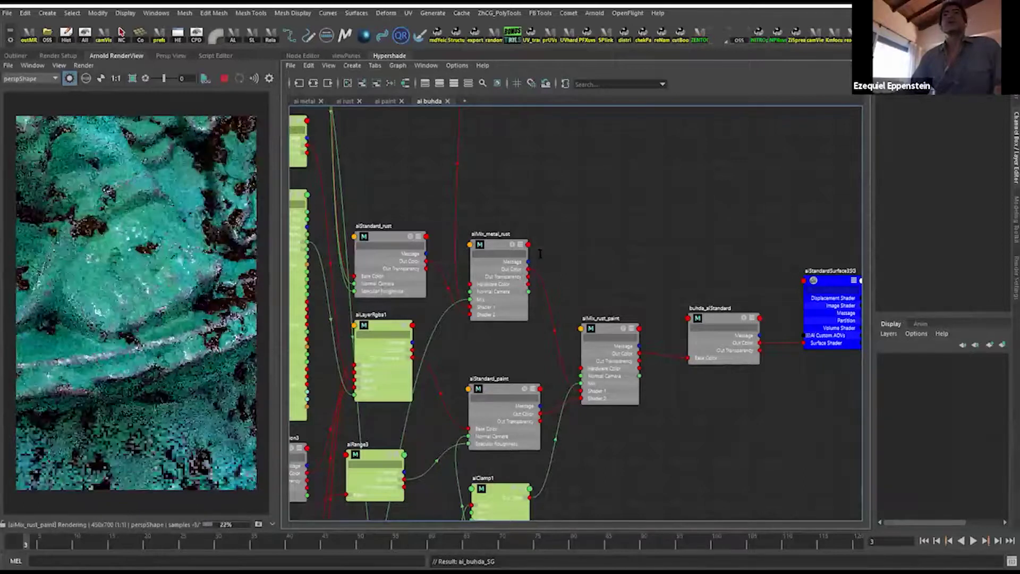
Return to the ai metal graph and inspect its noise and ambient occlusion nodes.
key("ctrl+shift+Tab")
key("ctrl+shift+Tab")
key("ctrl+shift+Tab")
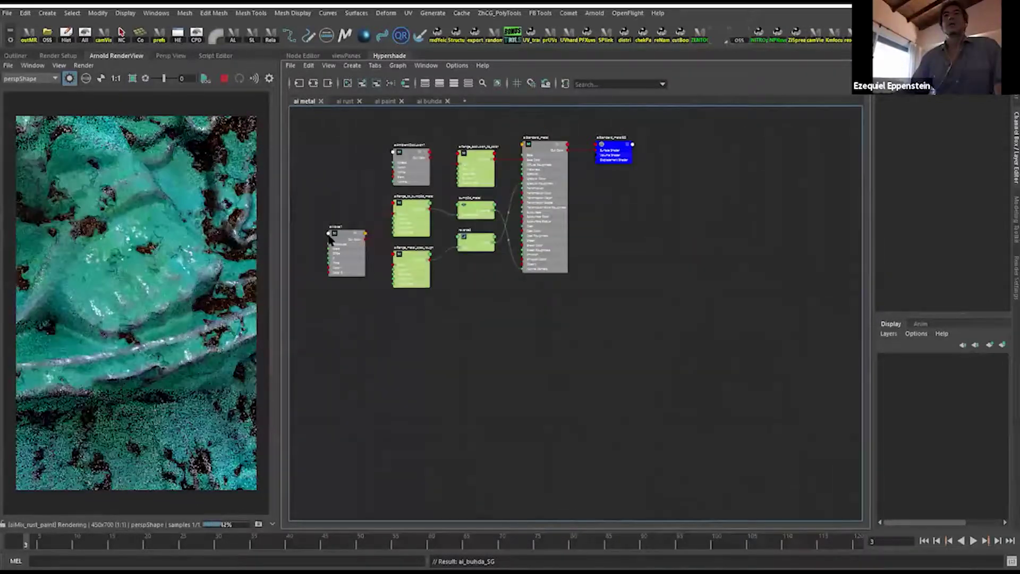
left_click(331, 238)
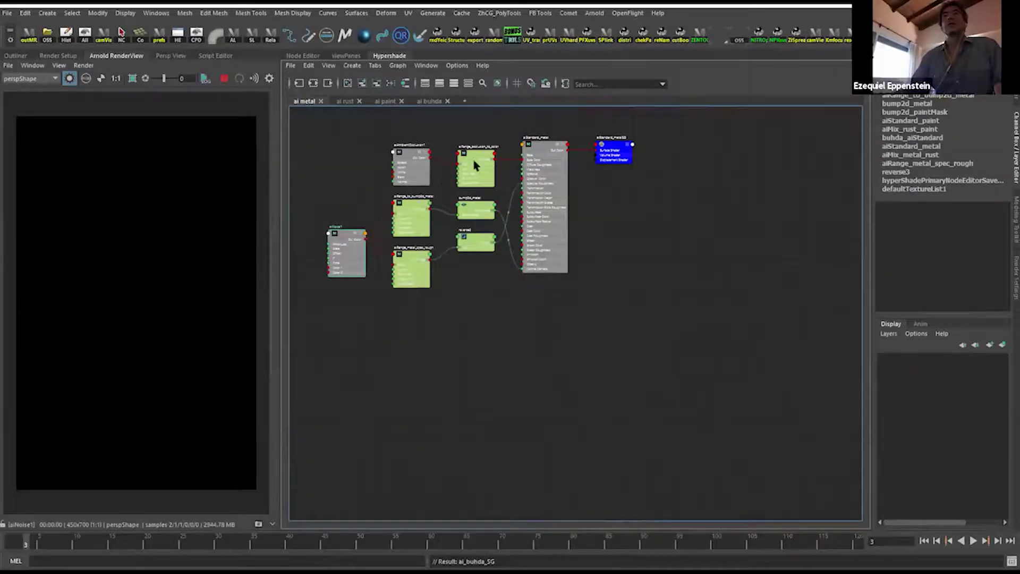
left_click(418, 165)
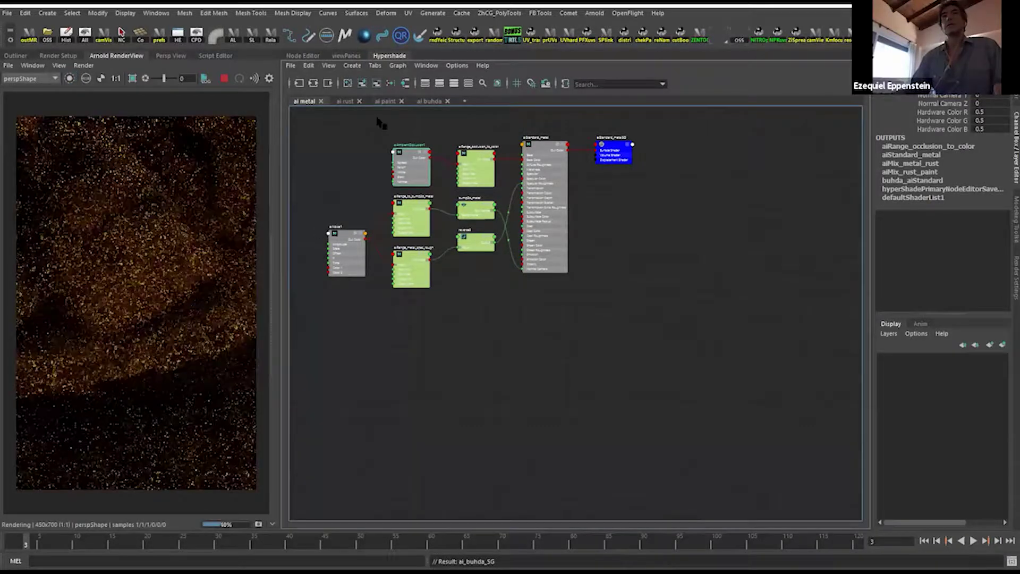
Return to the ai buhda graph and refresh the Arnold render to show the combined aiMix_rust_paint material on the Buddha.
left_click(430, 101)
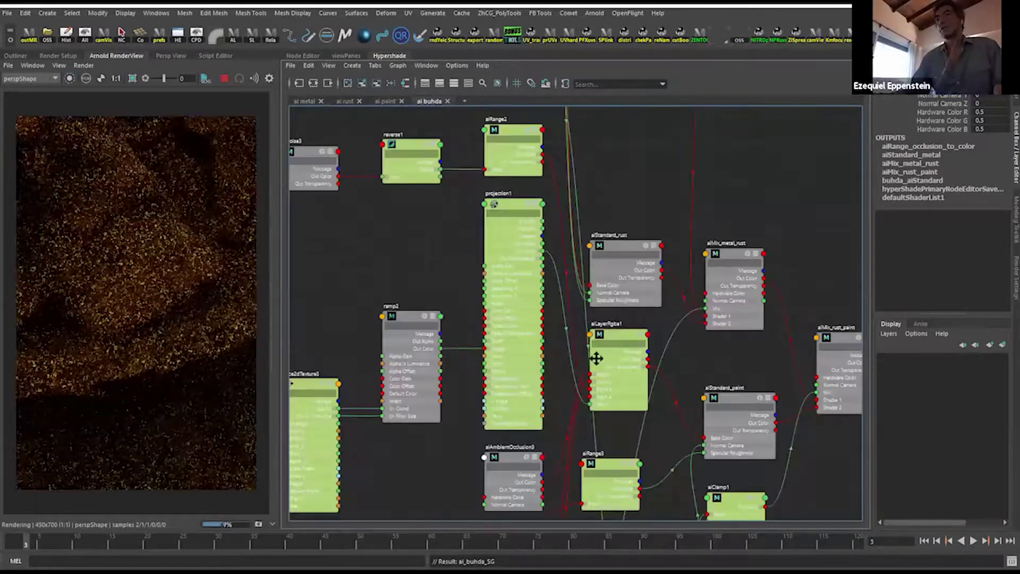
scroll(666, 313, "up", 3)
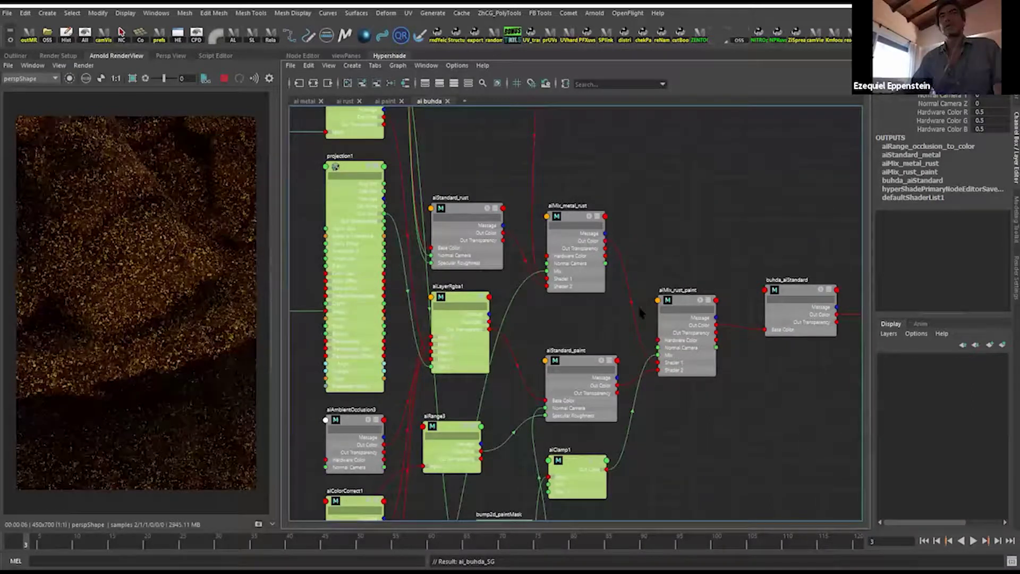
right_click(680, 304)
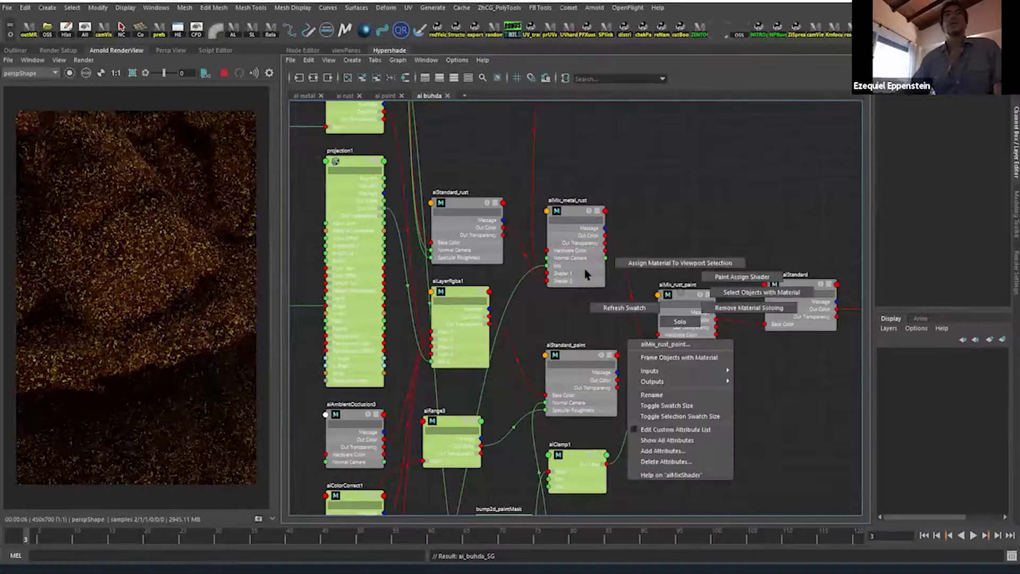
left_click(685, 296)
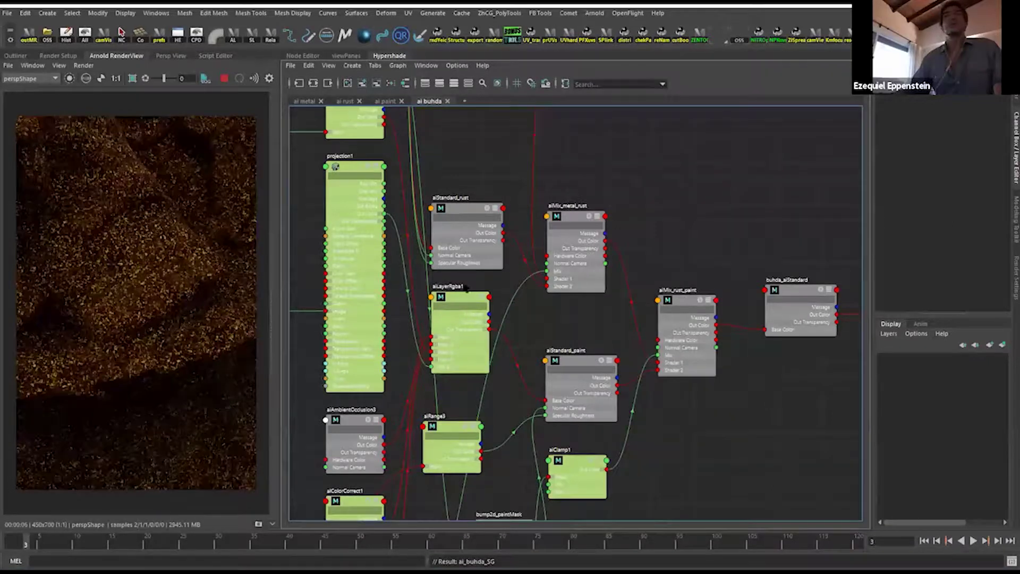
left_click(84, 65)
left_click(116, 153)
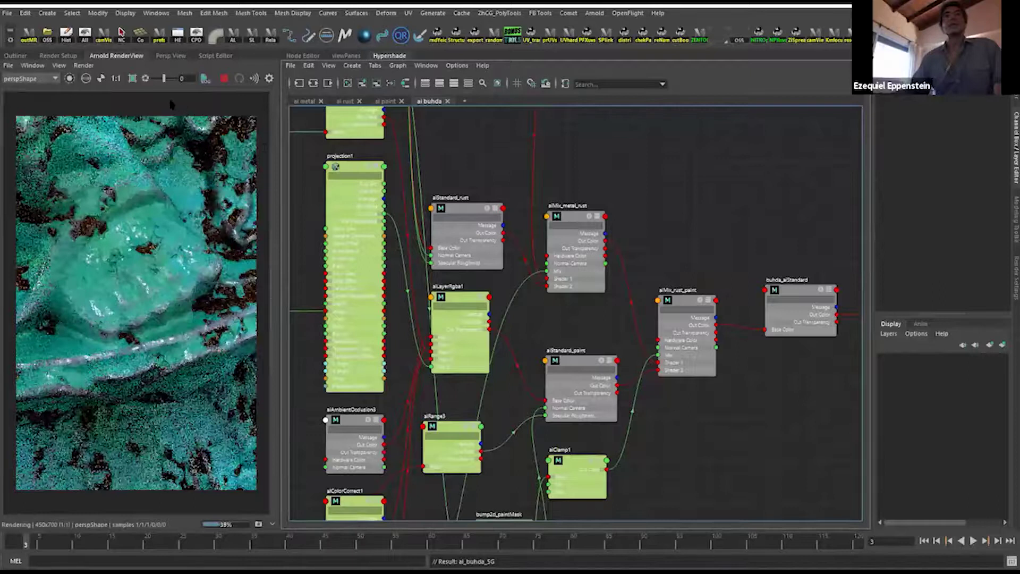
Preview the aiMix_metal_rust and aiMix_rust_paint shaders in isolation on a wider view of the Buddha to compare the mixes.
left_click(577, 227)
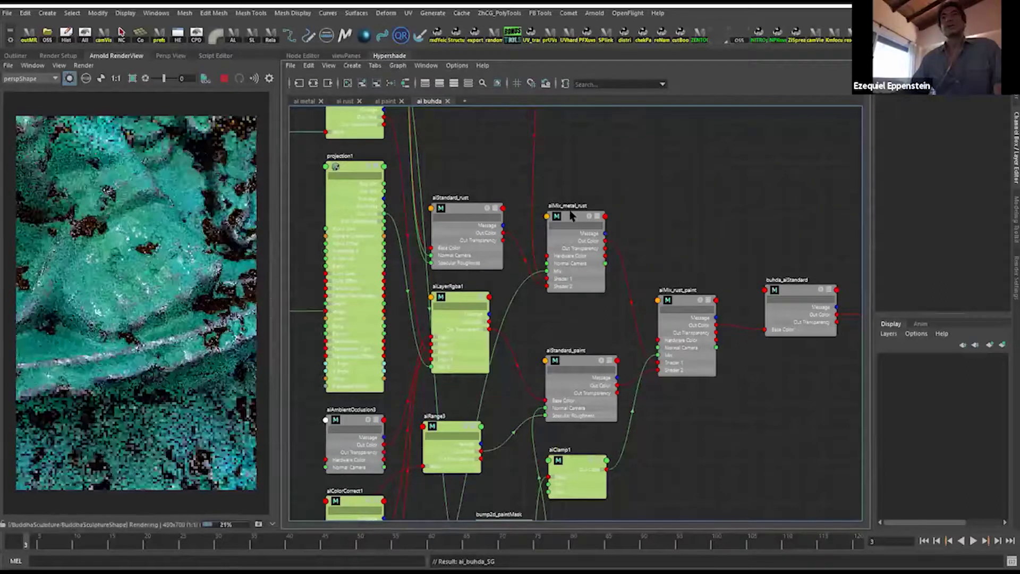
right_click_drag(189, 348, 208, 377, "alt")
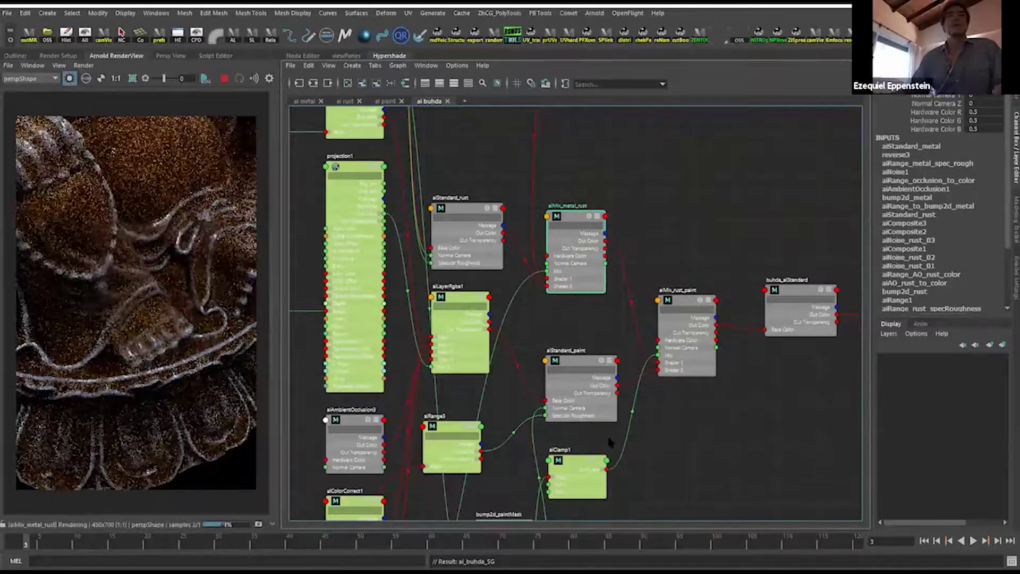
left_click(685, 302)
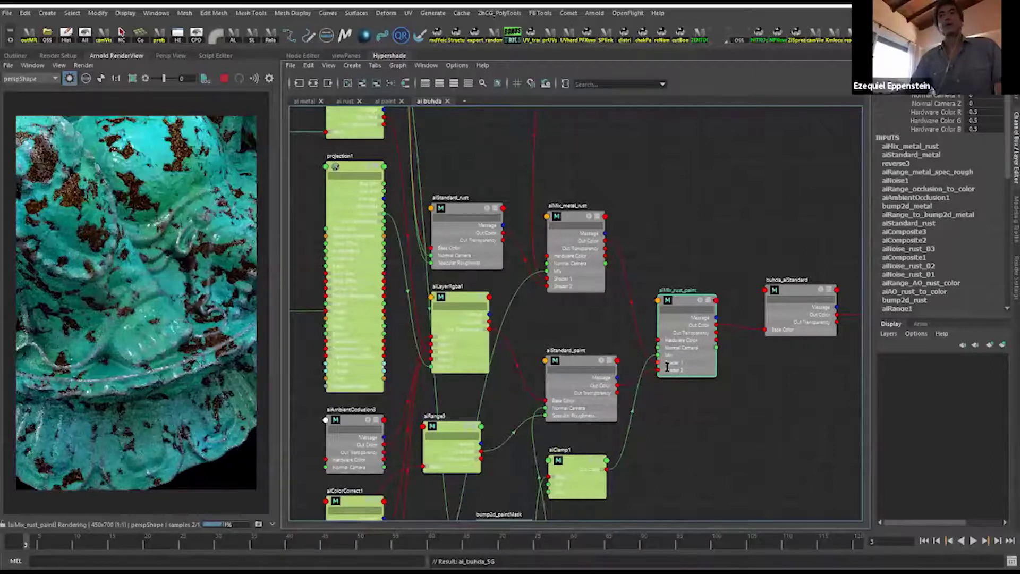
left_click_drag(572, 365, 595, 362)
left_click(678, 306)
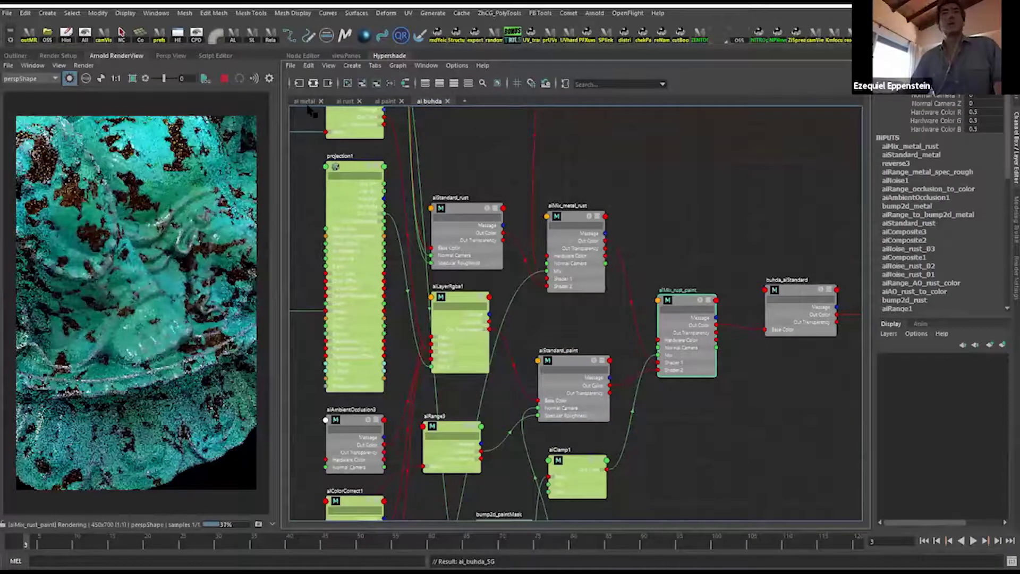
Stop isolating the selected shader in the render and show the attributes of the ambient occlusion node in the ai metal graph.
left_click(303, 100)
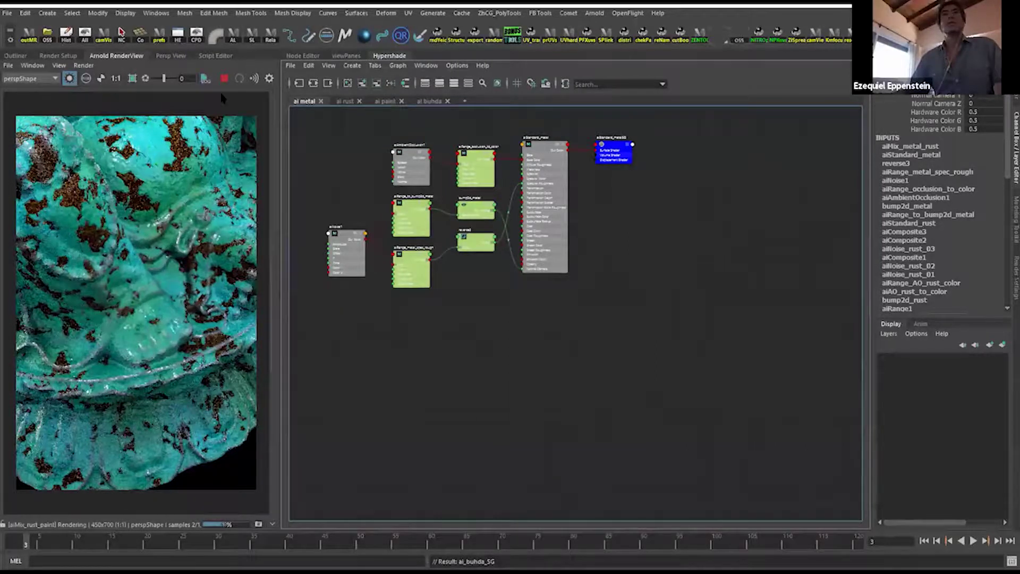
left_click(420, 159)
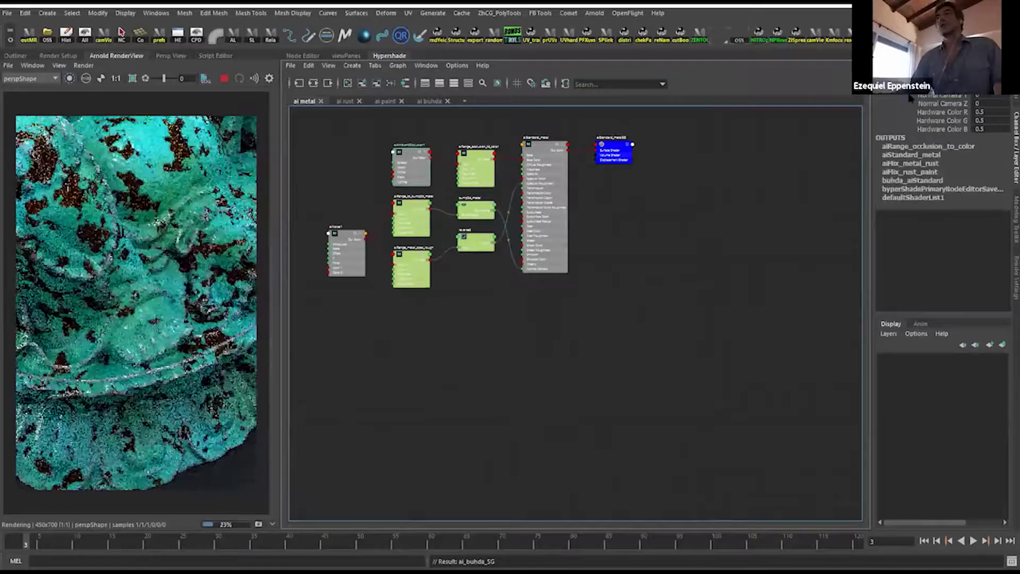
left_click(1013, 109)
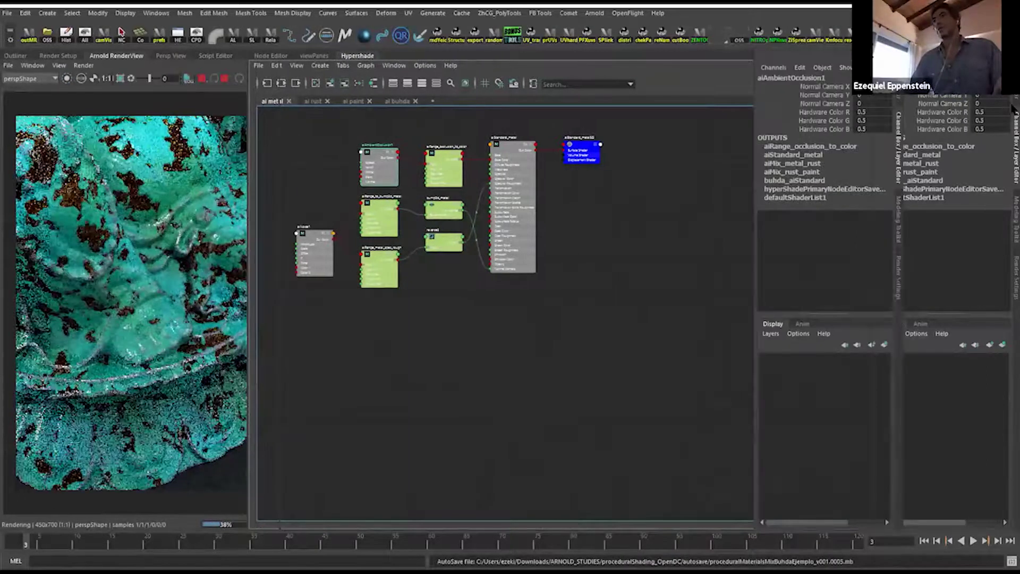
left_click(1013, 109)
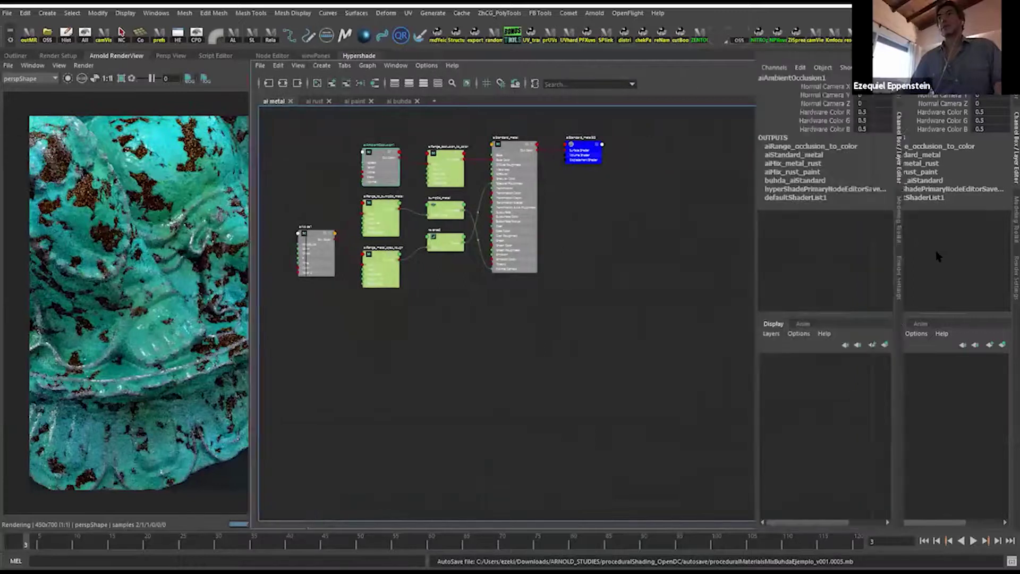
key("ctrl+a")
Set the White color of aiAmbientOcclusion1 to a muted gold with hue 44.322, saturation 0.519 and value 0.303.
left_click(874, 259)
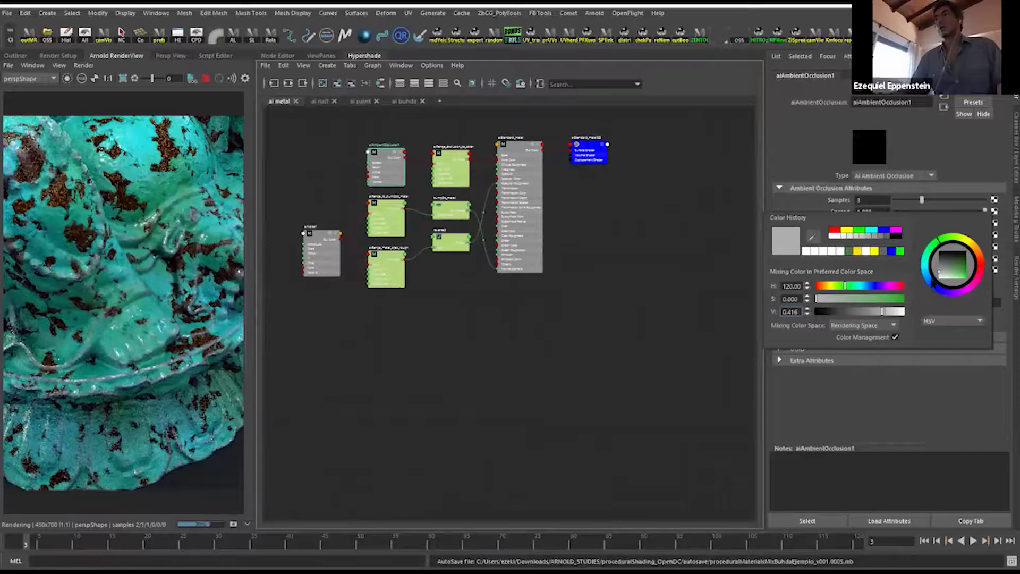
left_click(873, 251)
left_click_drag(884, 311, 862, 313)
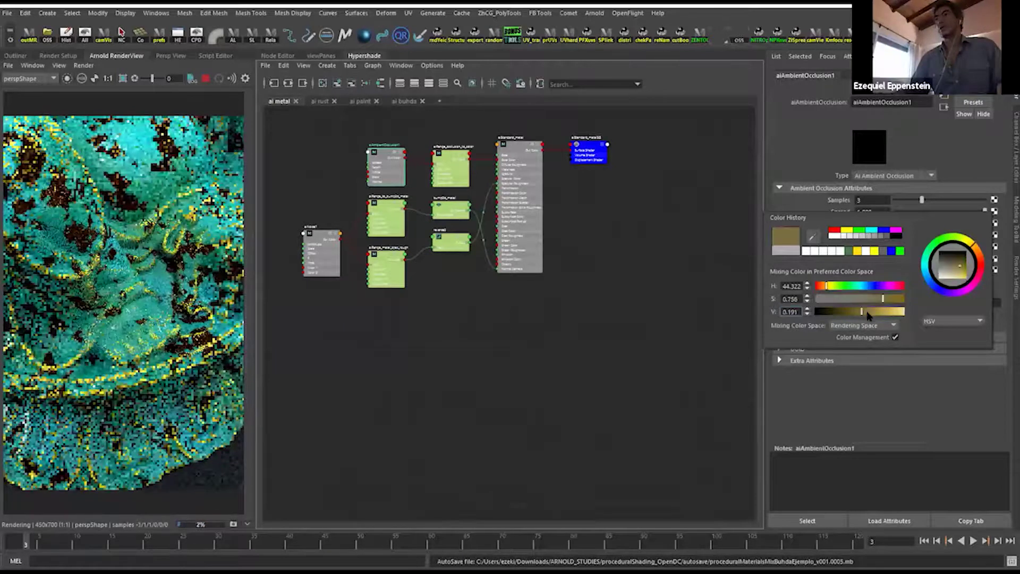
left_click(873, 314)
left_click(862, 299)
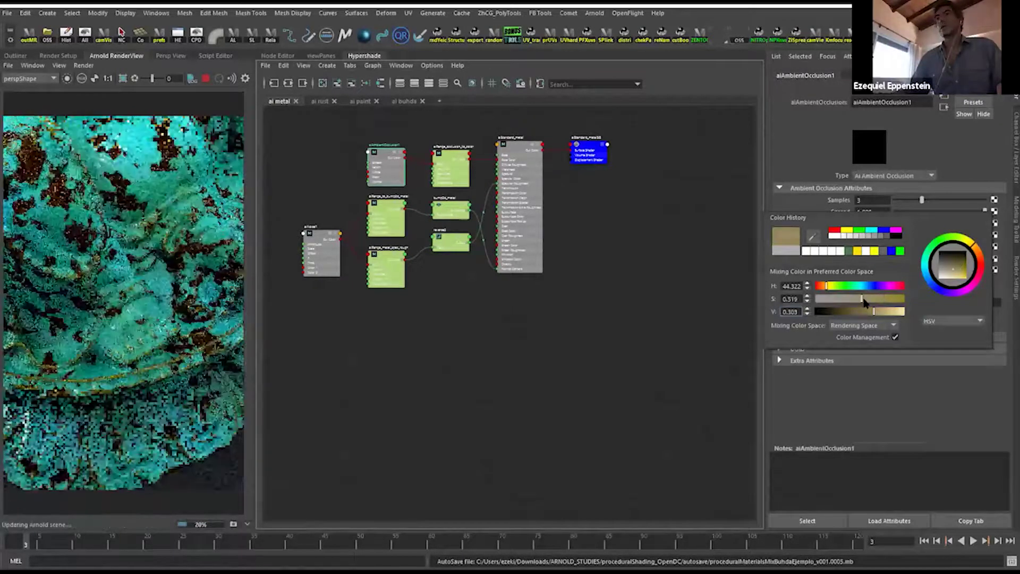
left_click(362, 312)
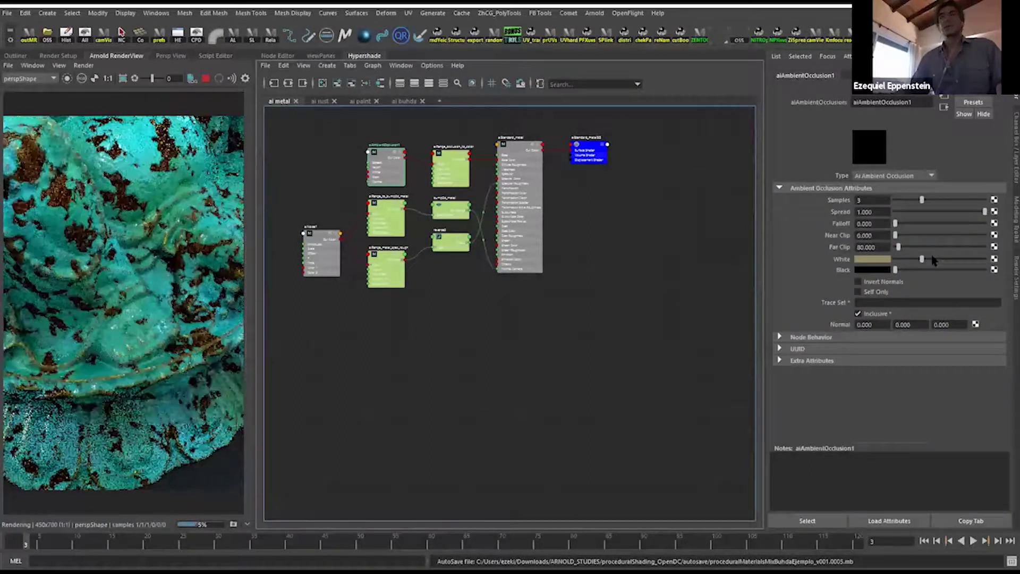
Brighten the gold White color of aiAmbientOcclusion1 so the metal edges stand out more in the render.
left_click(934, 259)
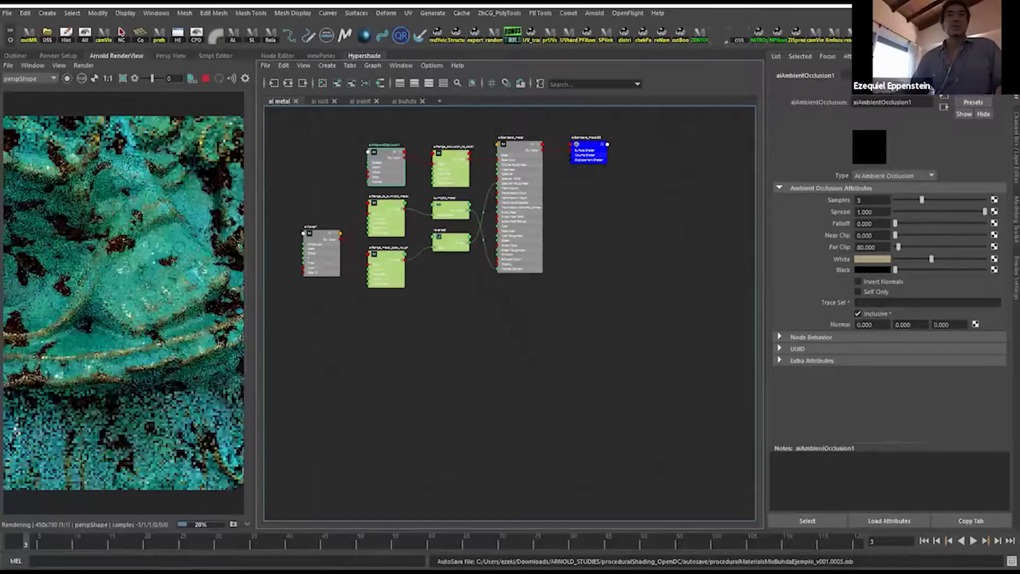
left_click(944, 259)
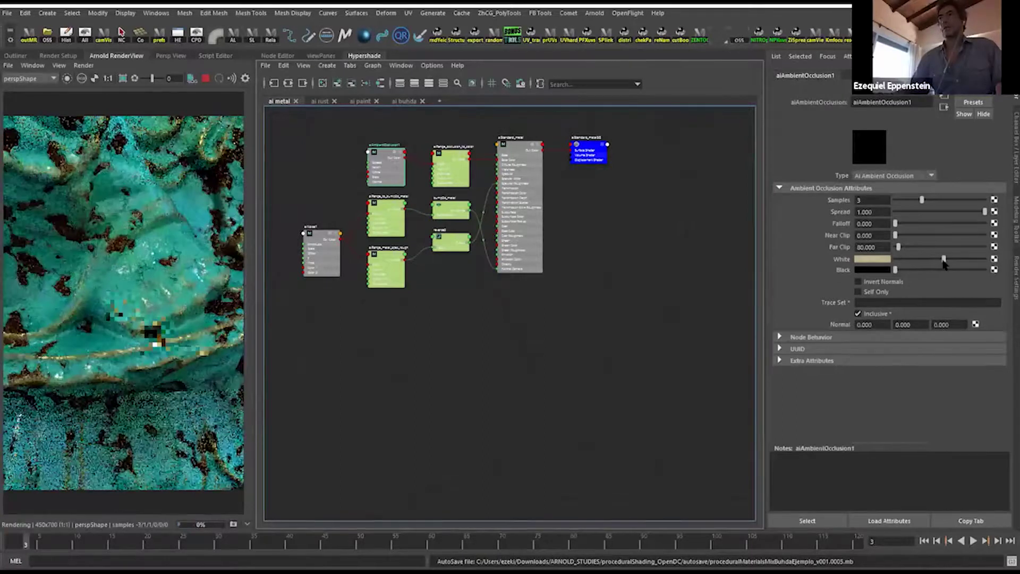
mouse_move(944, 260)
left_mouse_down()
mouse_move(927, 260)
mouse_move(940, 259)
left_mouse_up()
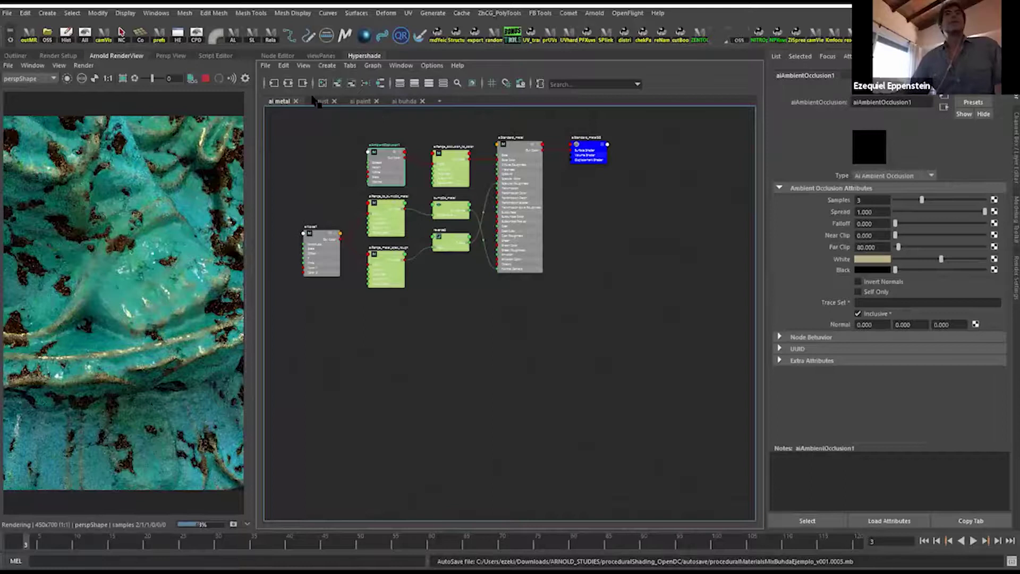
Review the ai rust and ai paint graphs and examine how their nodes join in the complete ai buhda network.
left_click(320, 101)
left_click(337, 84)
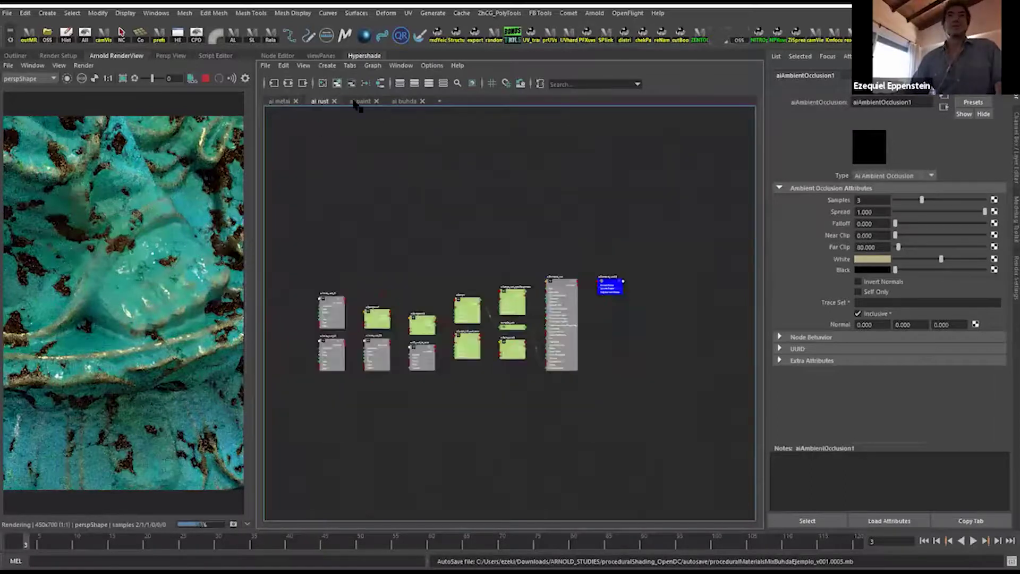
left_click(361, 101)
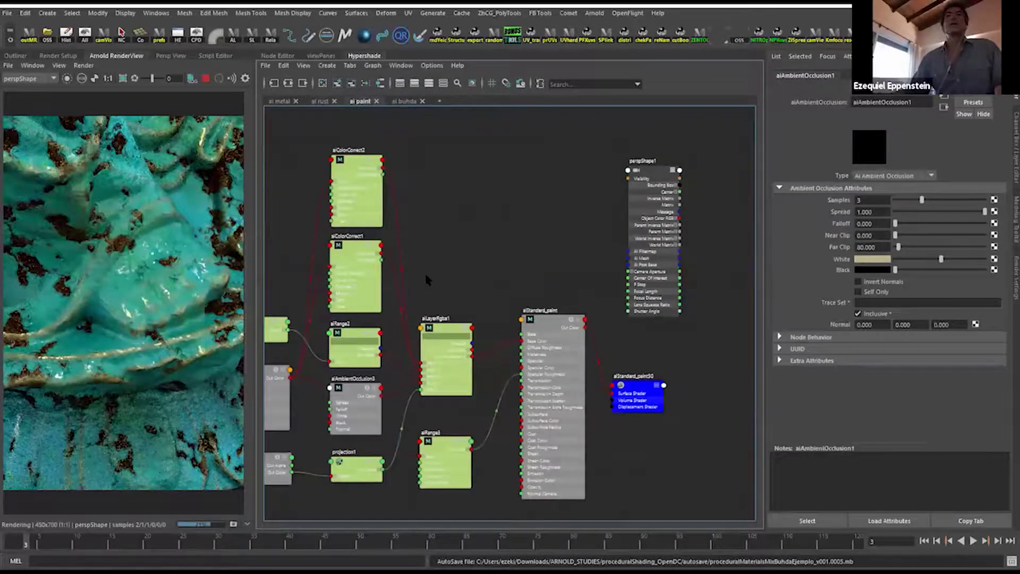
left_click(404, 100)
scroll(446, 287, "up", 3)
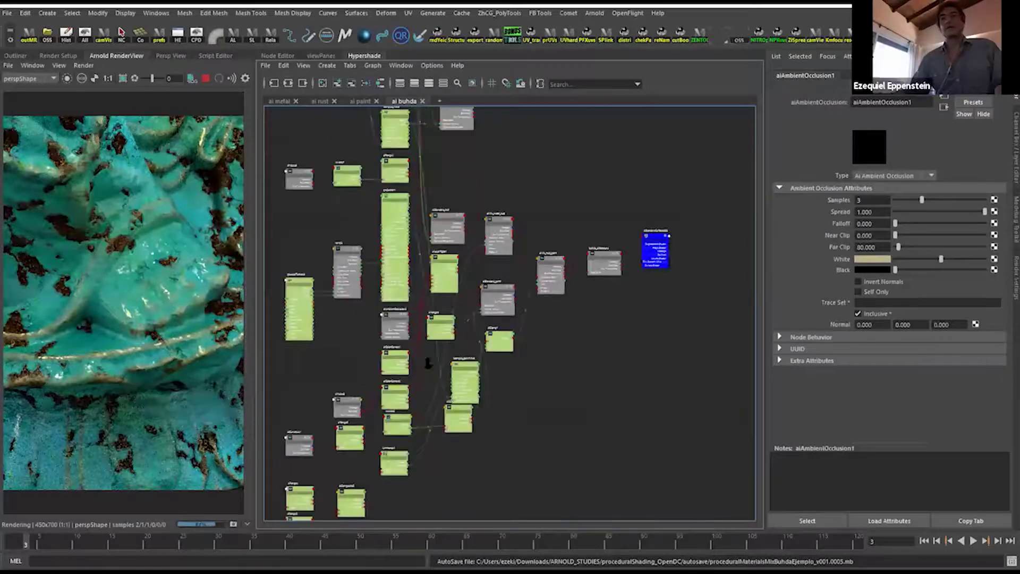
scroll(410, 338, "up", 3)
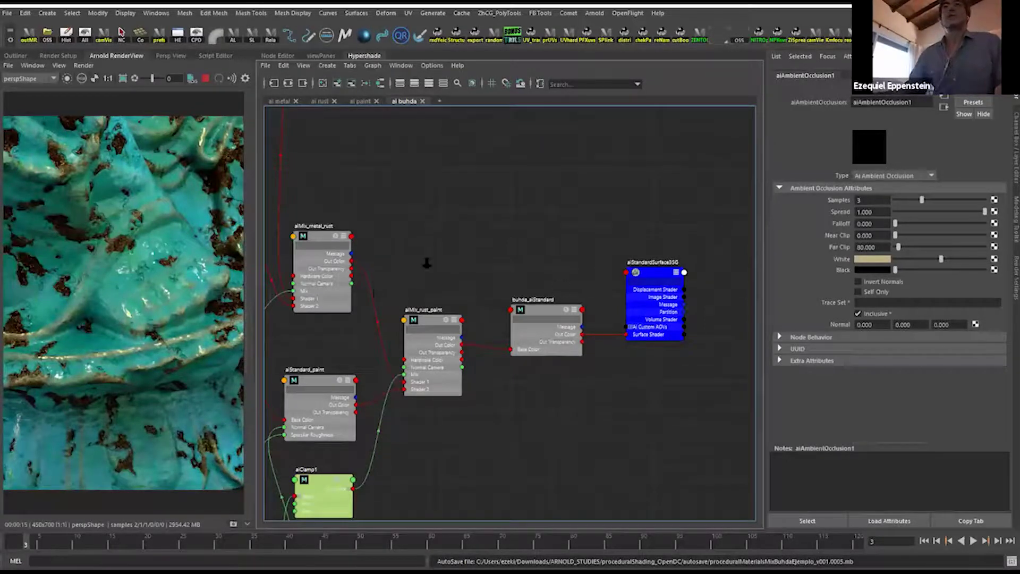
key("a")
scroll(340, 337, "up", 3)
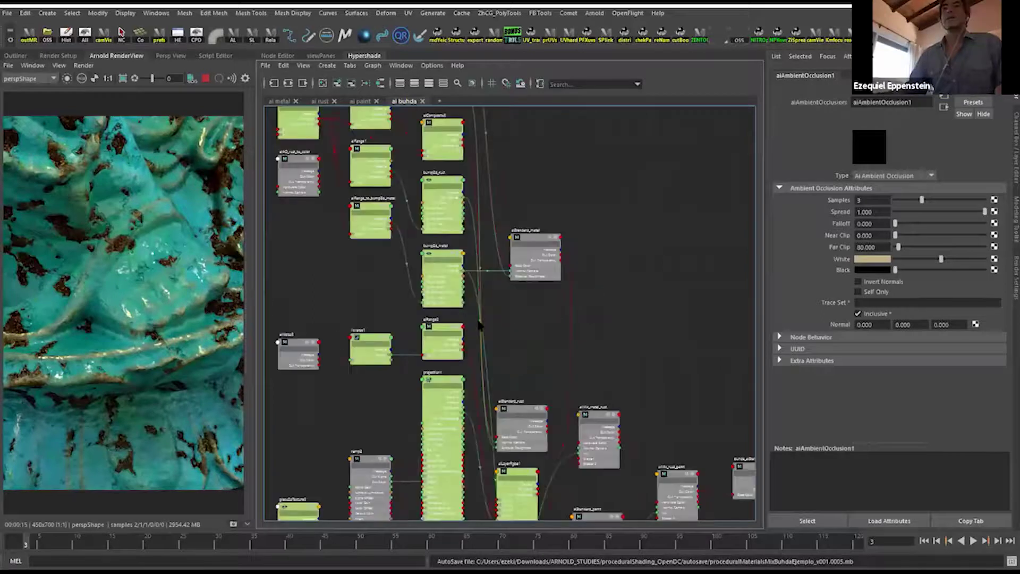
scroll(393, 250, "up", 2)
scroll(404, 236, "up", 2)
scroll(404, 236, "down", 2)
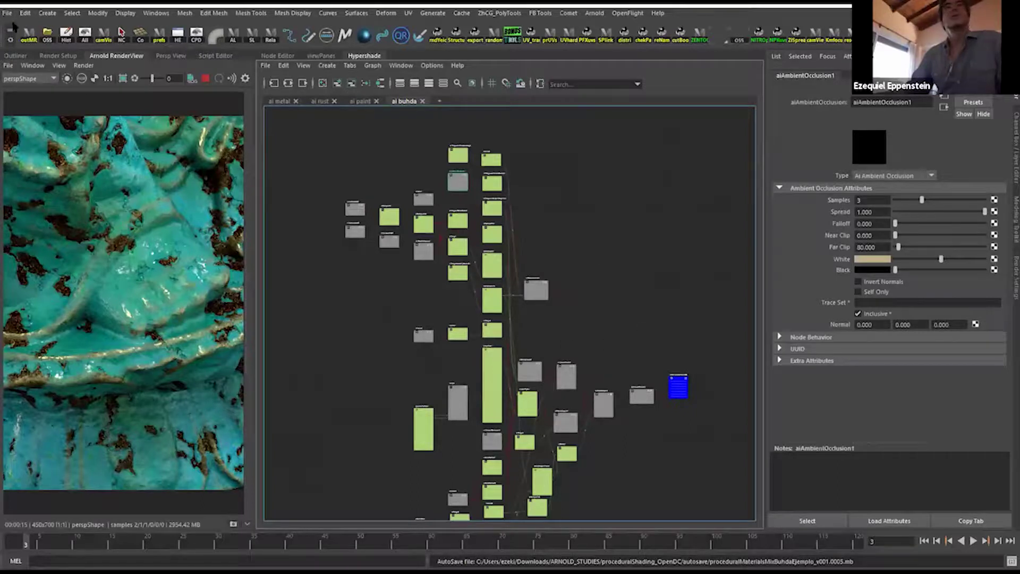
Open the scene stillLifeProceduralShading_scene_05_v006.mb from the project's scenes folder.
left_click(8, 15)
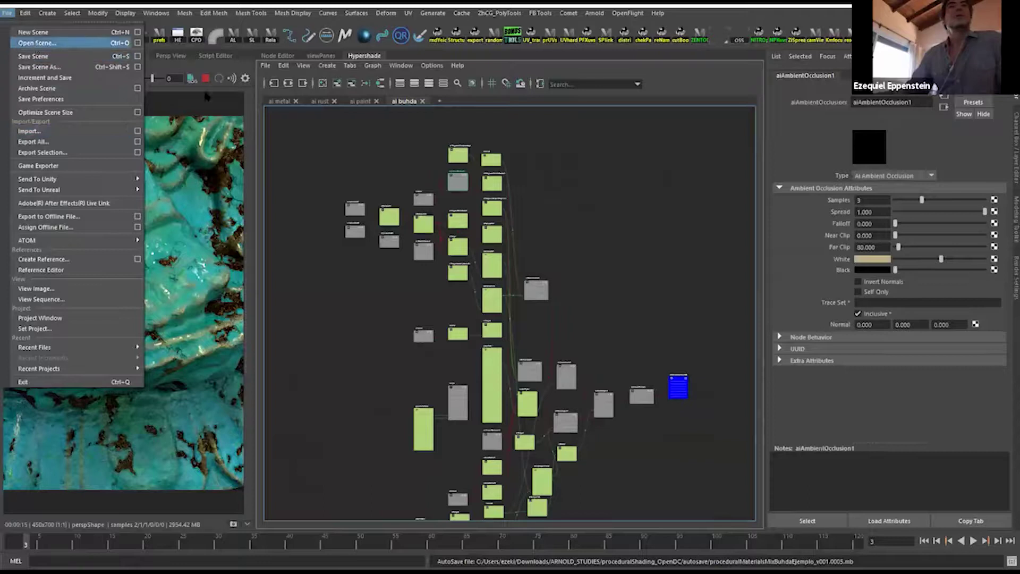
key("Return")
left_click(209, 157)
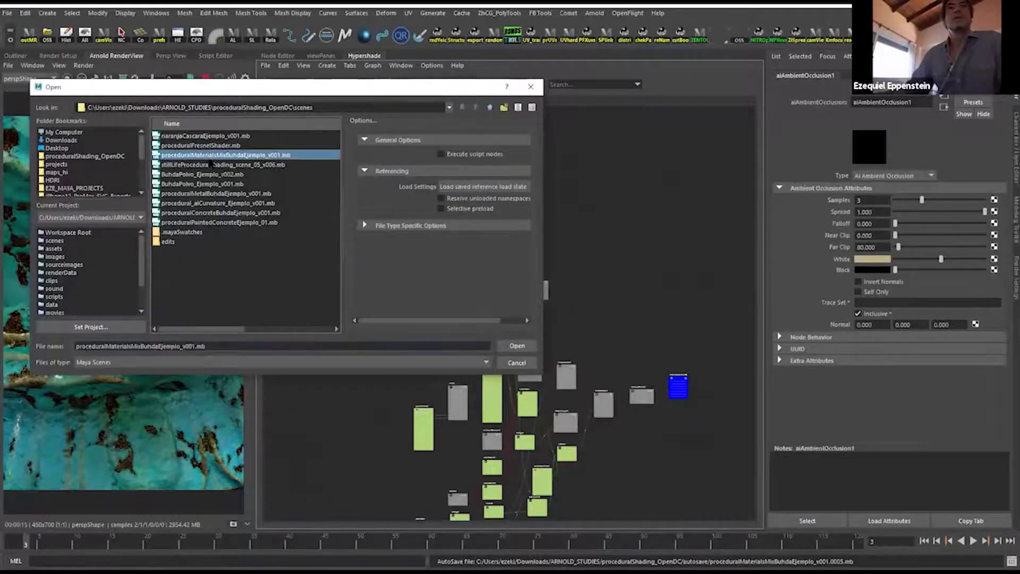
left_click(211, 165)
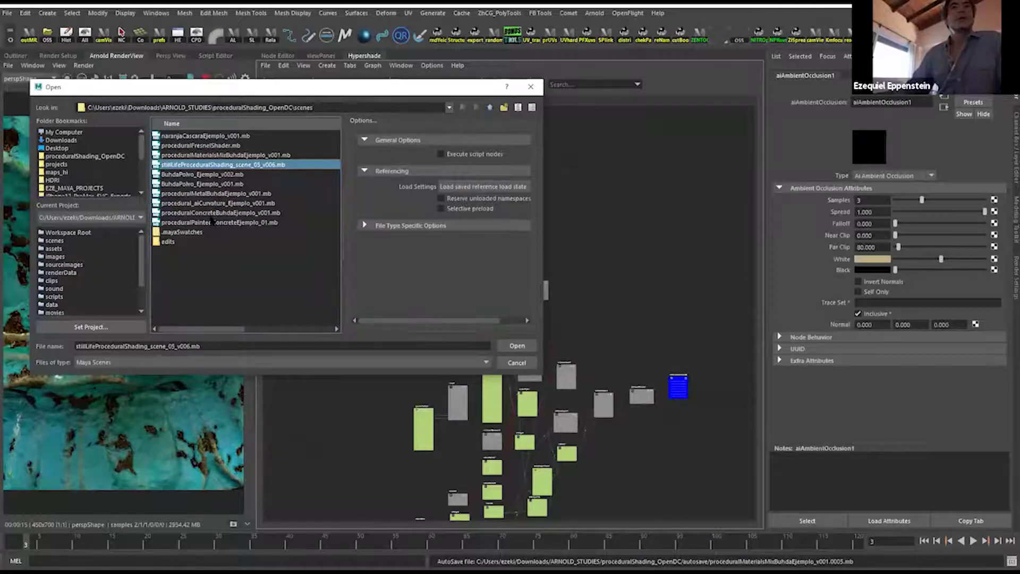
left_click(217, 213)
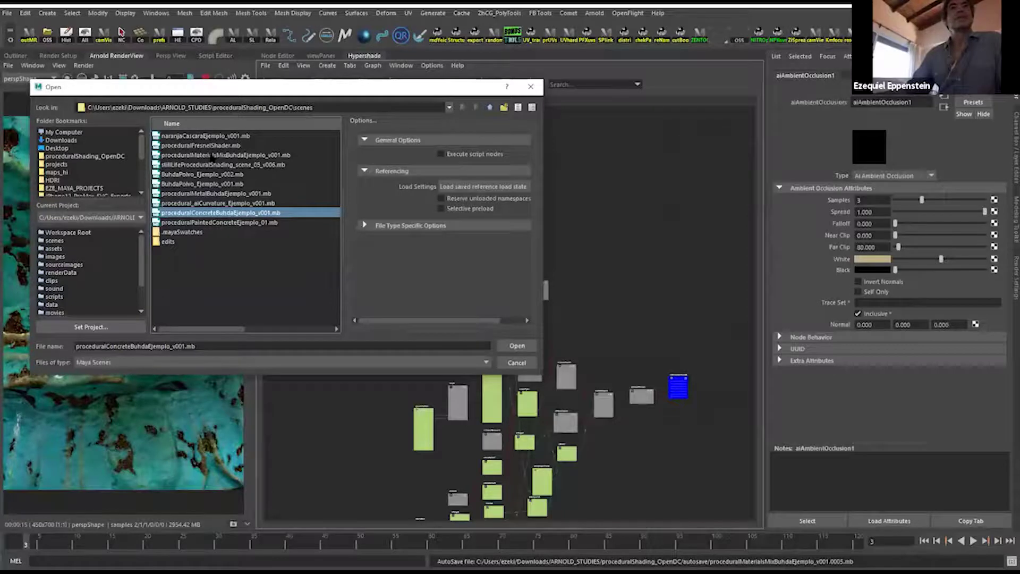
left_click(213, 155)
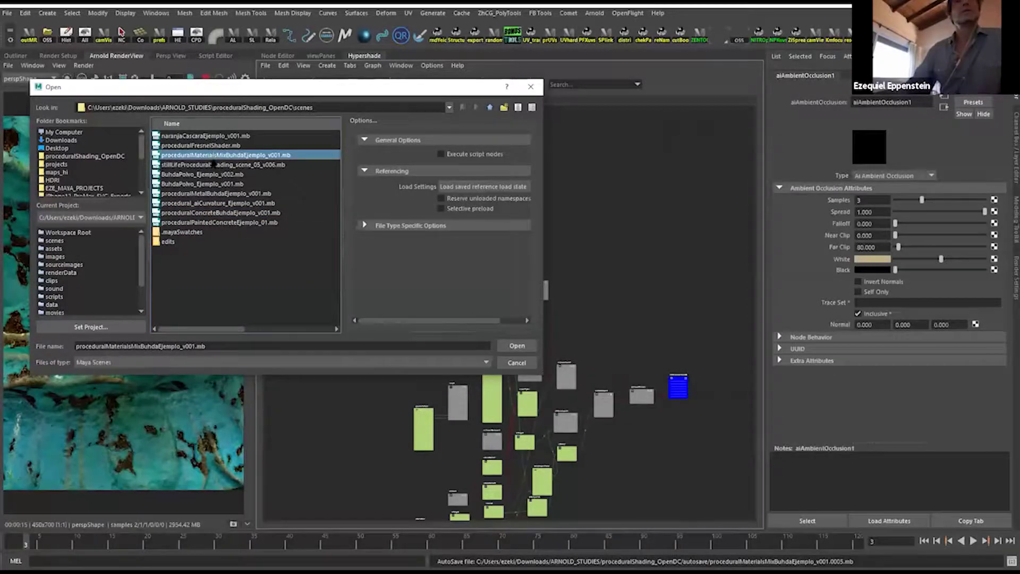
left_click(214, 165)
left_click(516, 347)
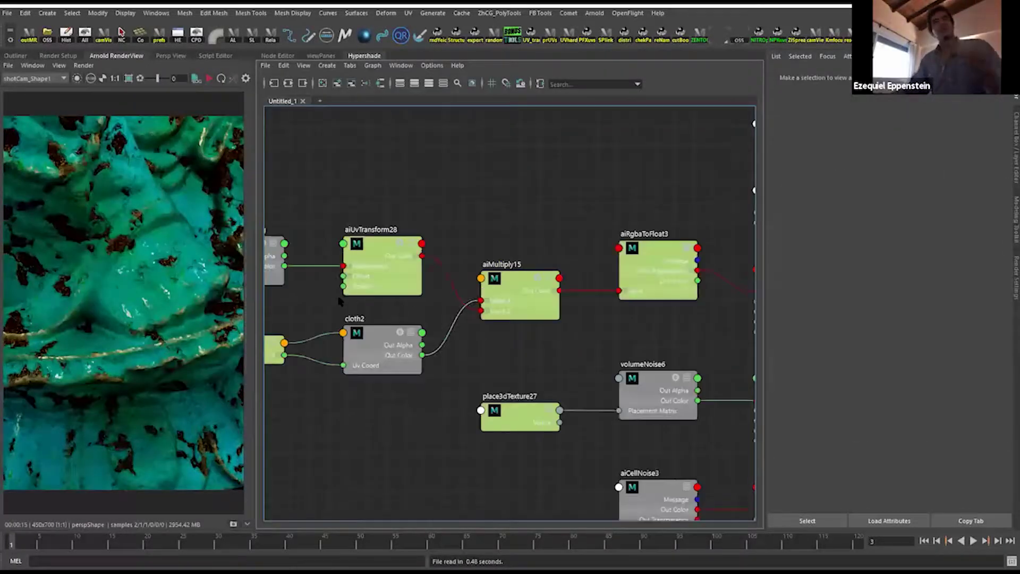
Render the still life scene interactively with Arnold and reframe the view to include the bottle beside the fruit.
left_click(84, 65)
left_click(101, 141)
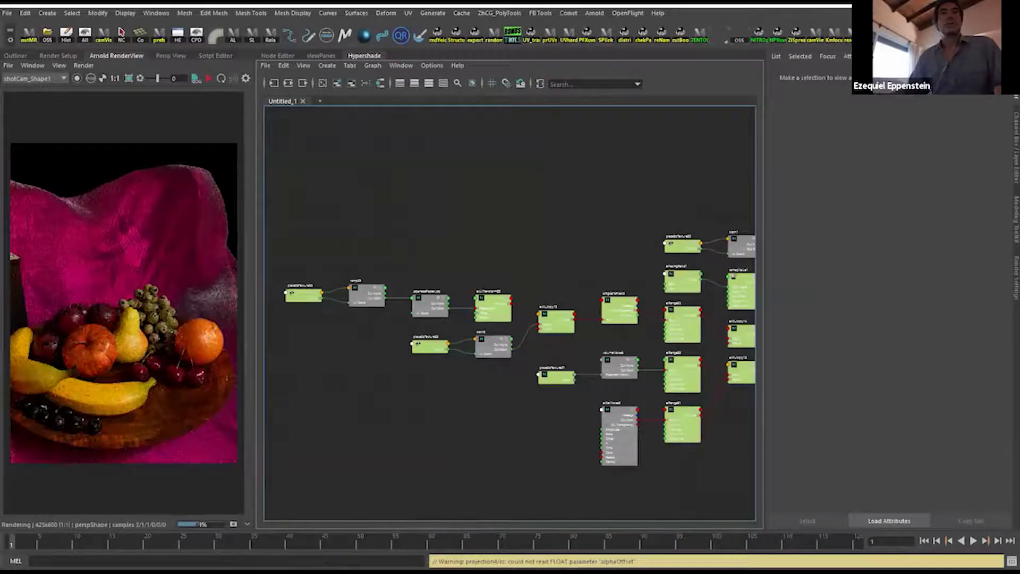
left_click(221, 78)
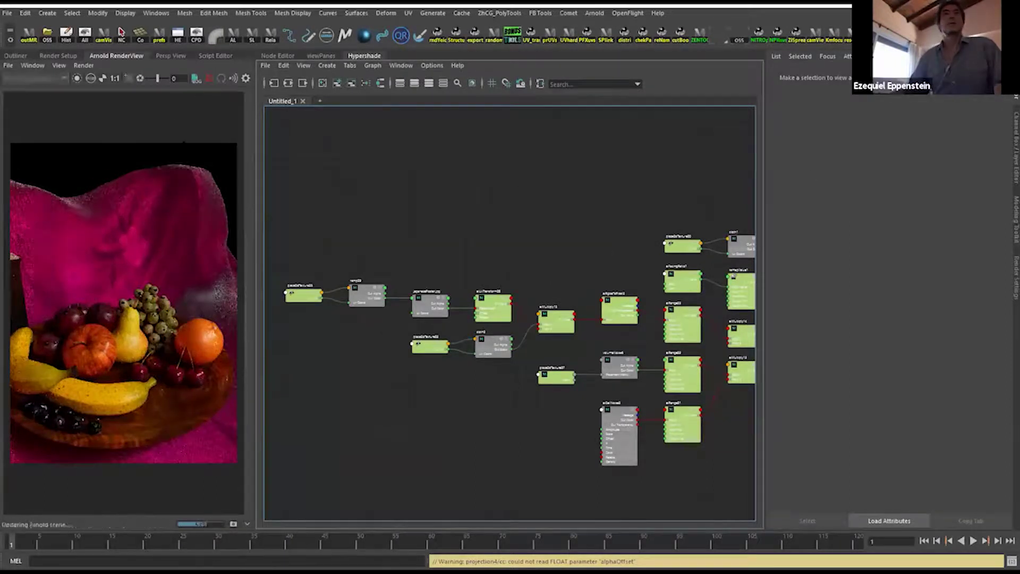
middle_click_drag(45, 366, 71, 338, "alt")
left_click_drag(71, 337, 63, 366, "alt")
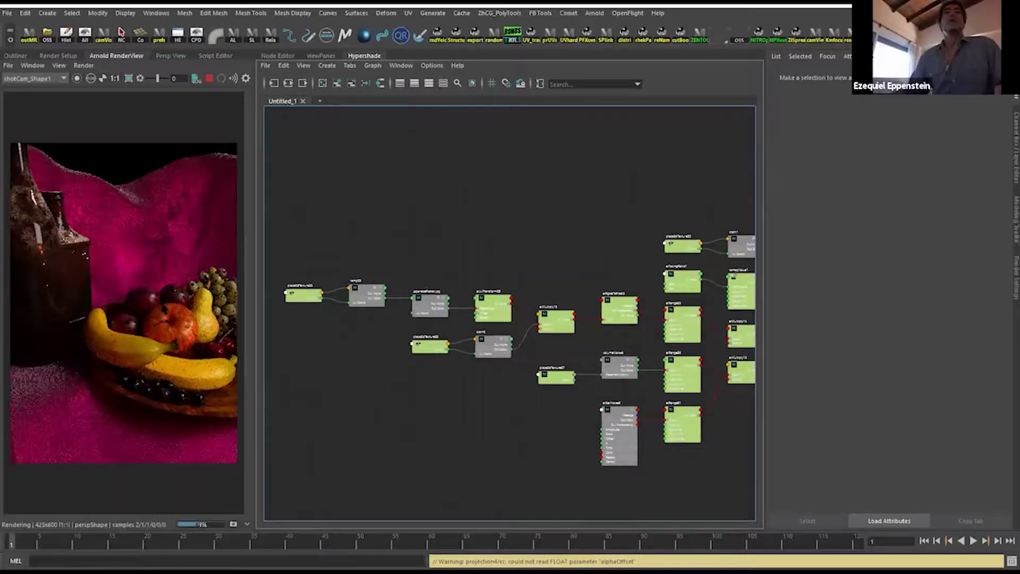
Examine the bananas, apple, pear and grapes up close in the interactive Arnold render.
left_click_drag(201, 321, 192, 329, "alt")
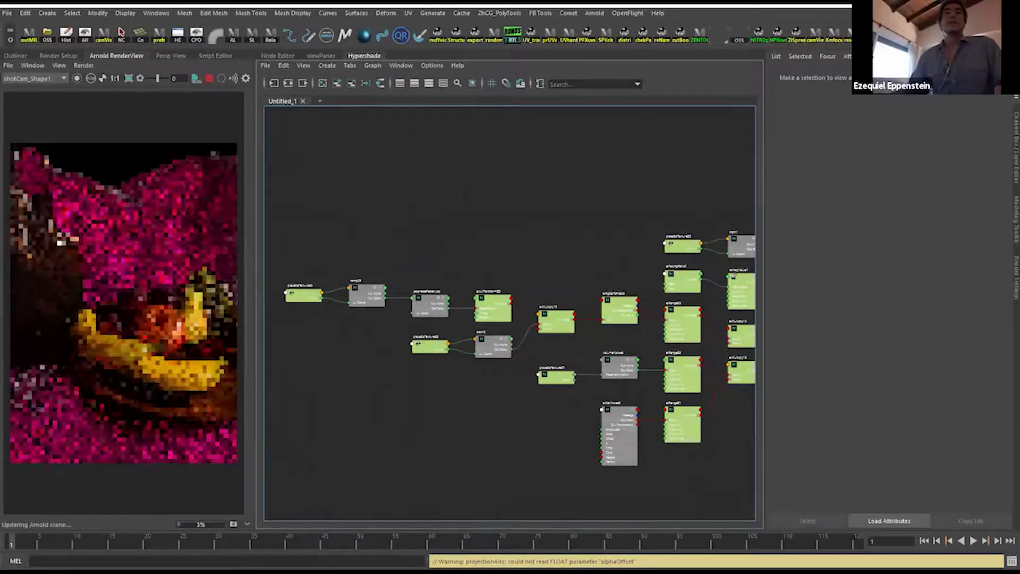
scroll(123, 303, "up", 3)
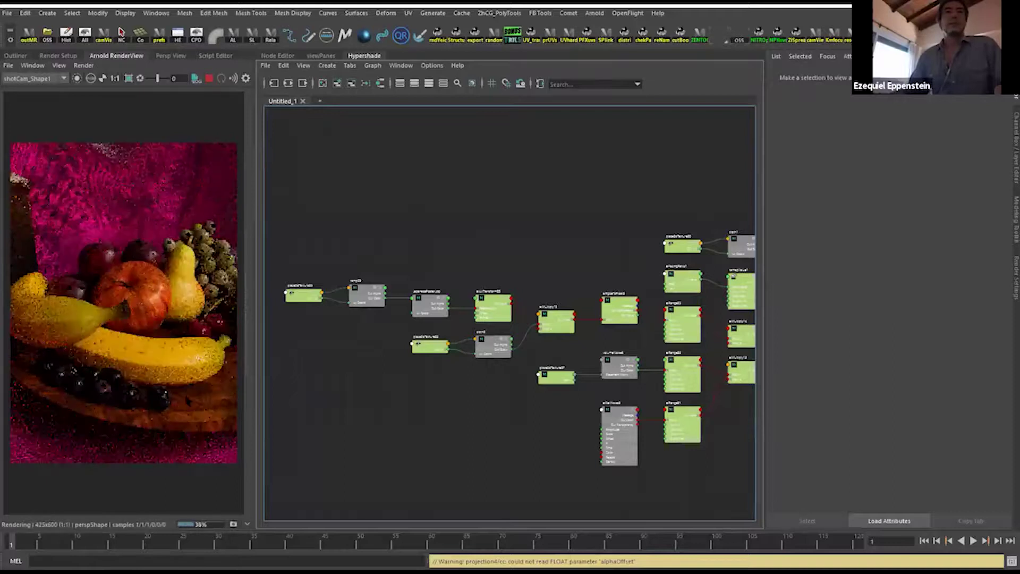
middle_click_drag(159, 297, 120, 303, "alt")
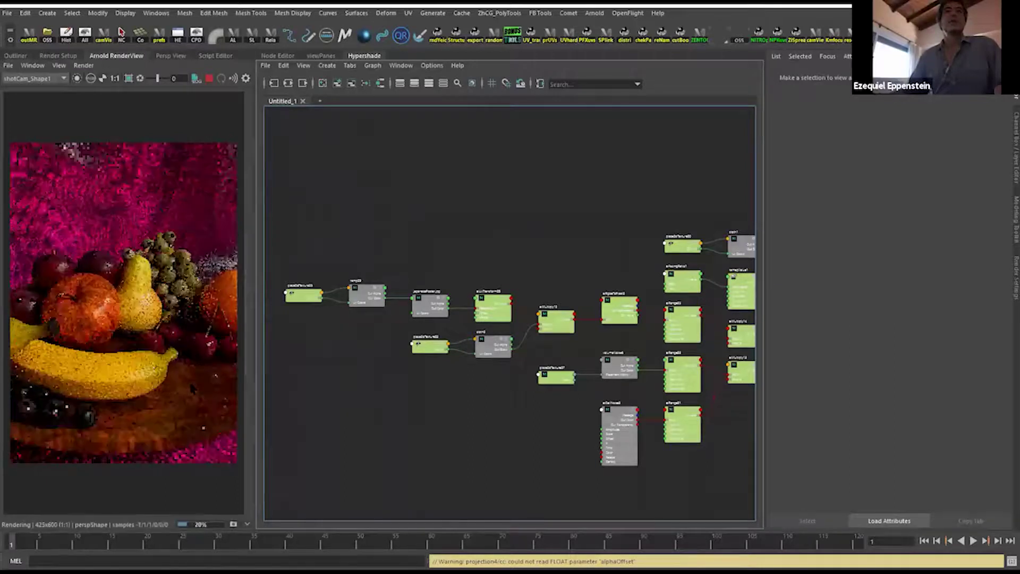
scroll(123, 303, "up", 3)
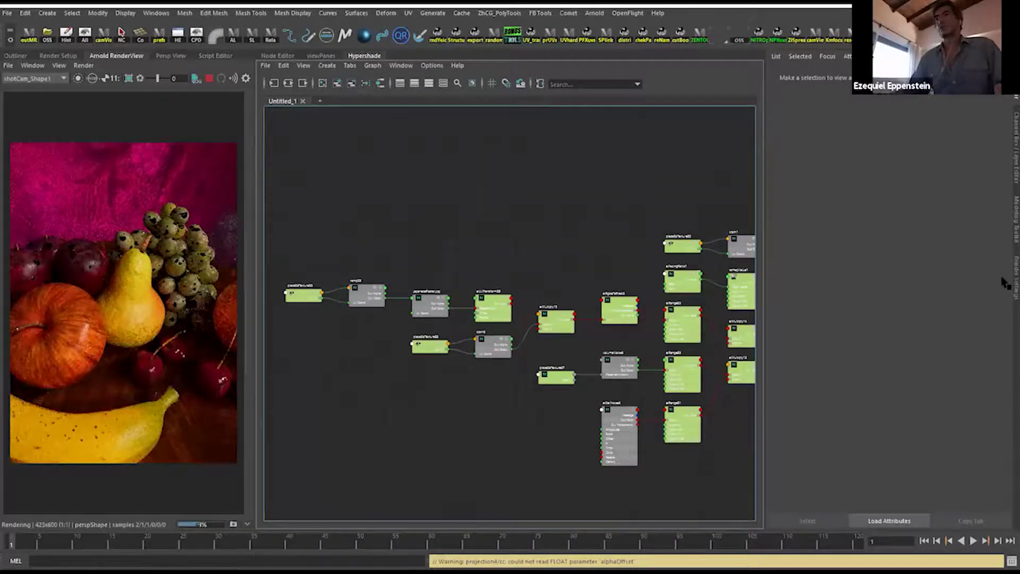
Open the Arnold renderer's Ray Depth settings and check the Transmission and Transparency Depth values.
left_click(1014, 280)
left_click(846, 99)
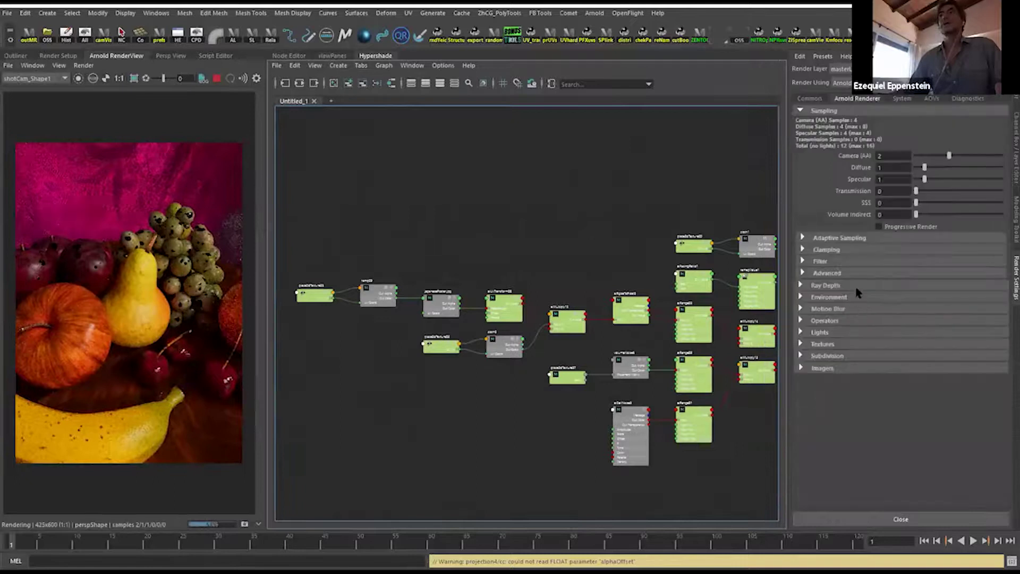
left_click(826, 285)
left_click(886, 335)
left_click(903, 358)
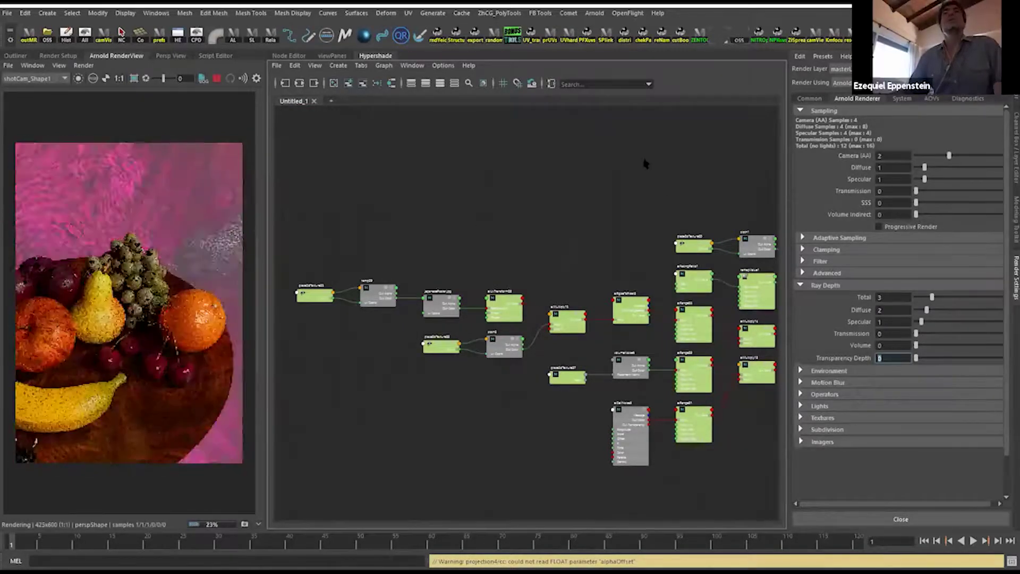
Graph the background cloth material's network in Hypershade and bring its poster texture and cloth2 branch into view.
left_click(391, 84)
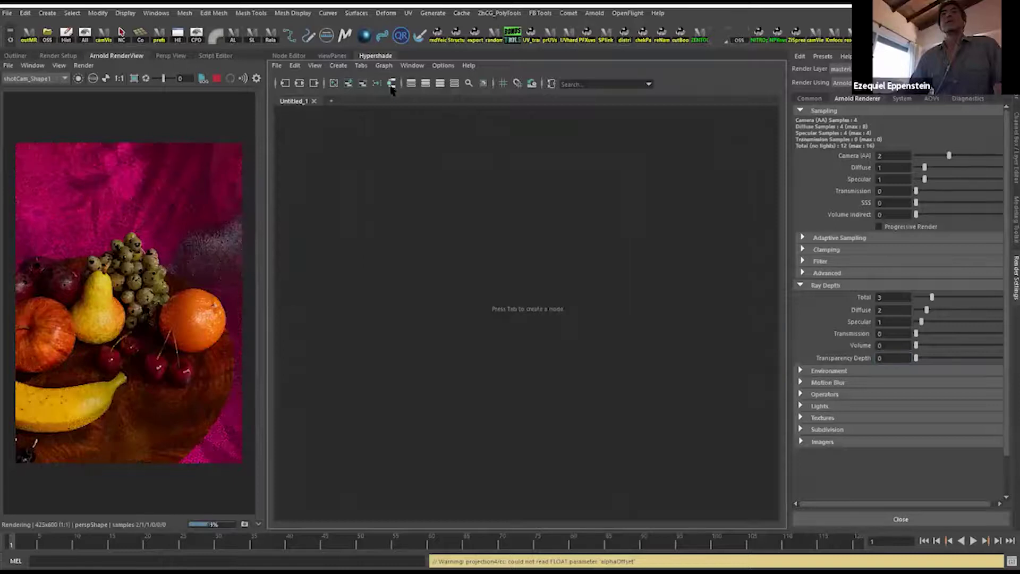
key("ctrl+z")
scroll(512, 242, "up", 3)
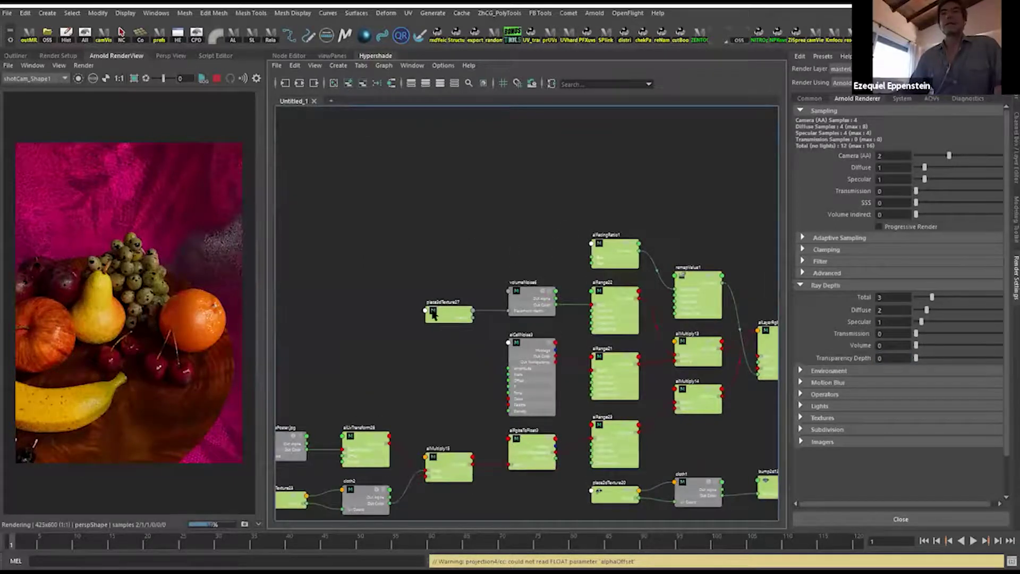
scroll(388, 361, "up", 3)
middle_click_drag(425, 323, 484, 342, "alt")
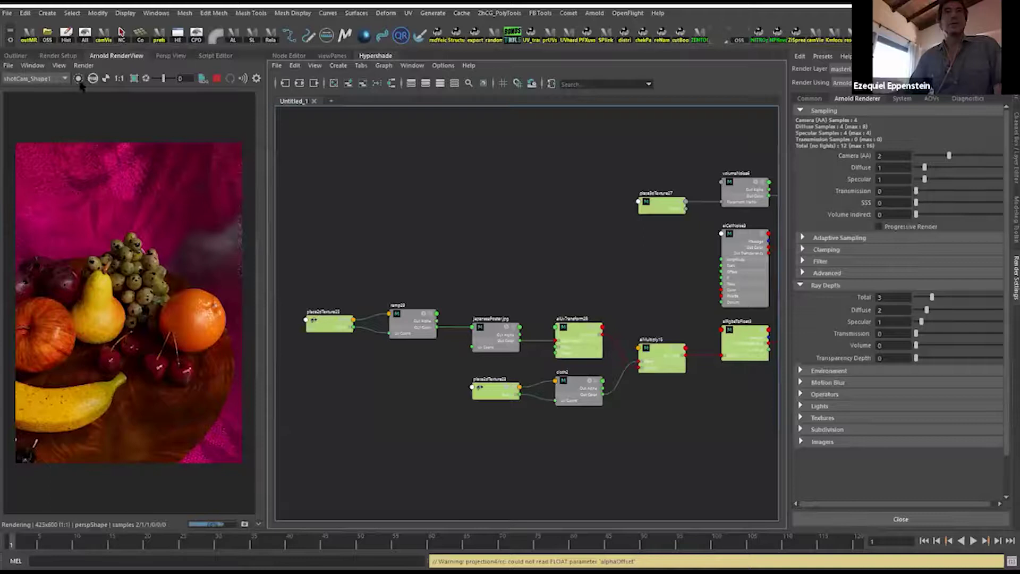
Isolate the Japanese poster texture, its aiUvTransform, the multiply node and cloth2 one by one in the render.
left_click(513, 328)
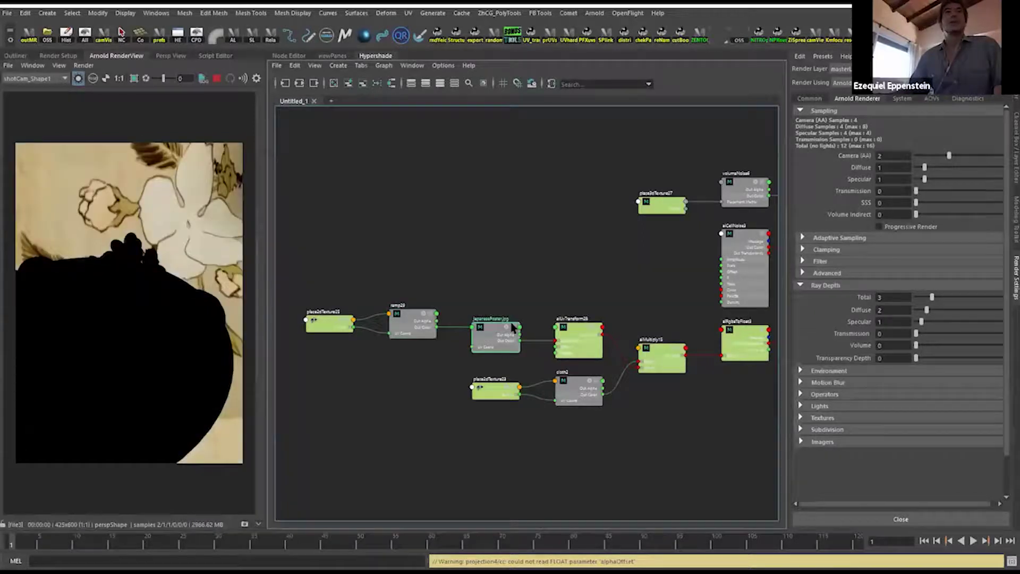
left_click(573, 333)
left_click(659, 360)
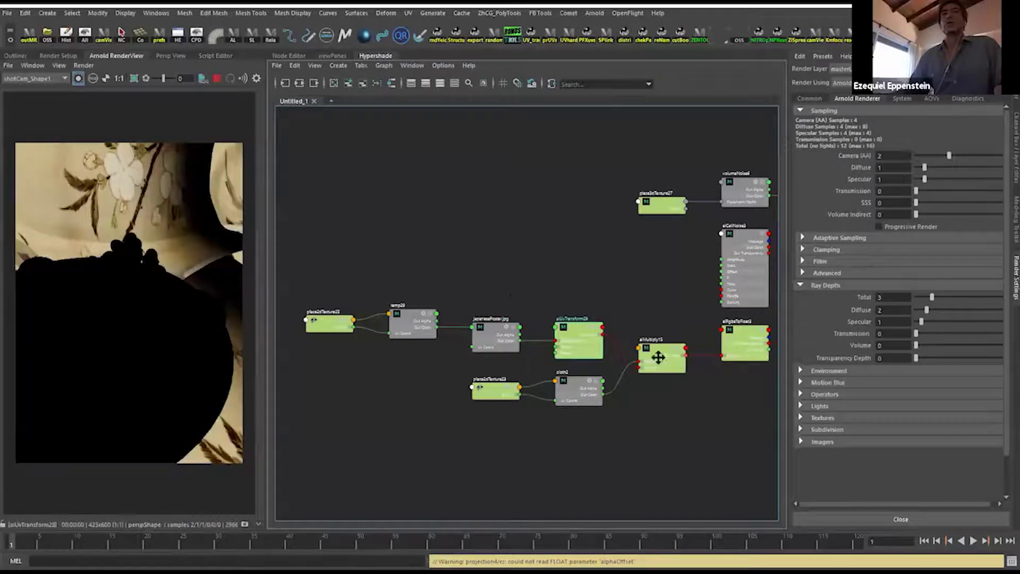
middle_click_drag(659, 360, 498, 335, "alt")
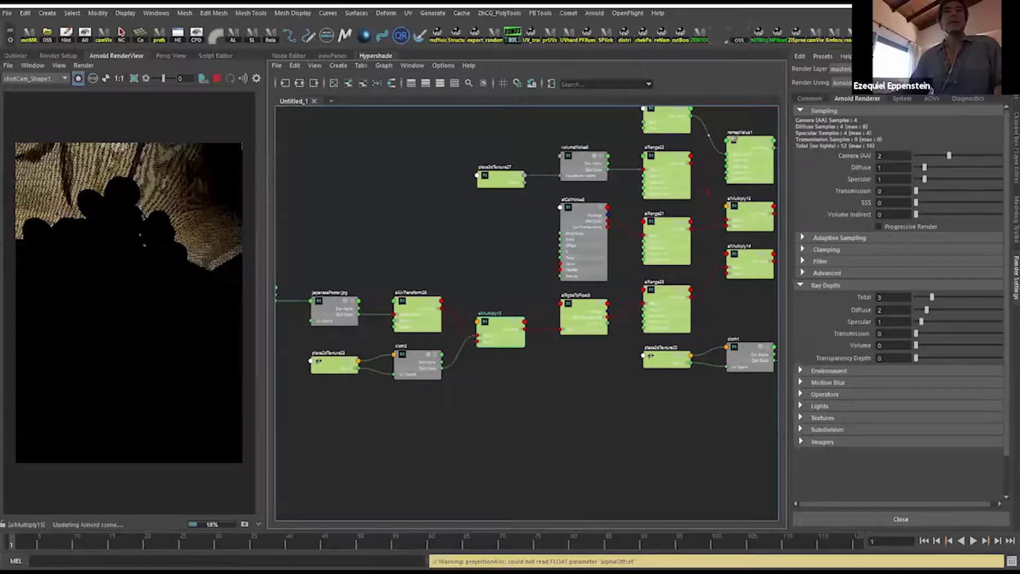
left_click(417, 363)
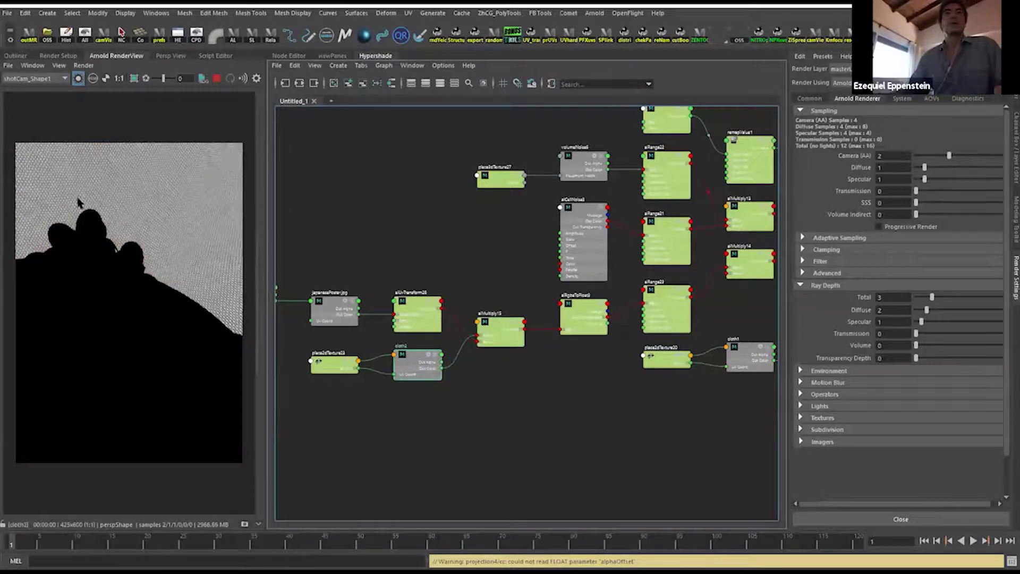
left_click_drag(159, 270, 129, 254, "alt")
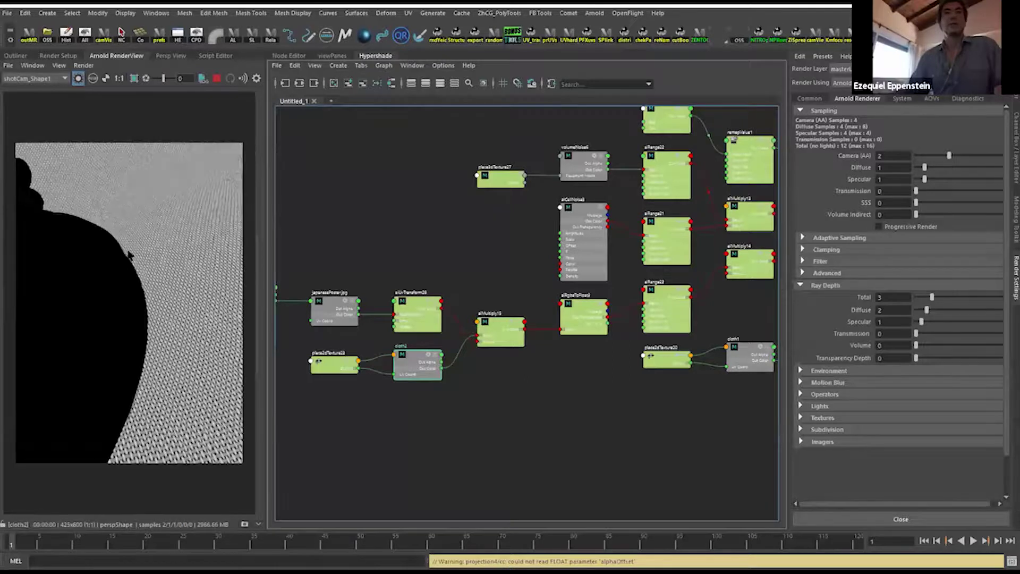
Try a different Randomness value in the cloth2 texture's attributes and undo it.
key("ctrl+a")
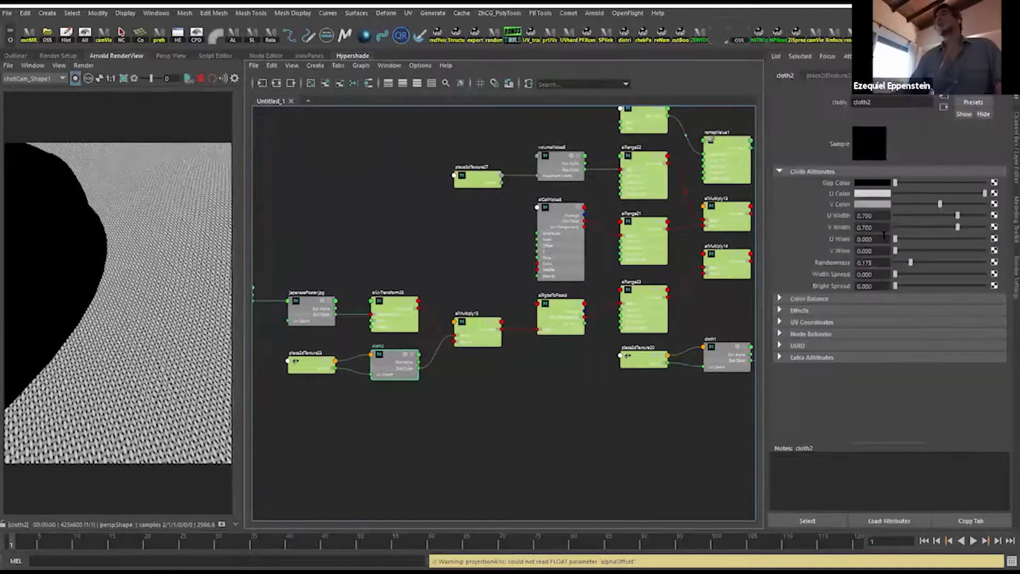
mouse_move(867, 264)
left_mouse_down("ctrl")
mouse_move(883, 264)
mouse_move(872, 265)
left_mouse_up("ctrl")
key("ctrl+z")
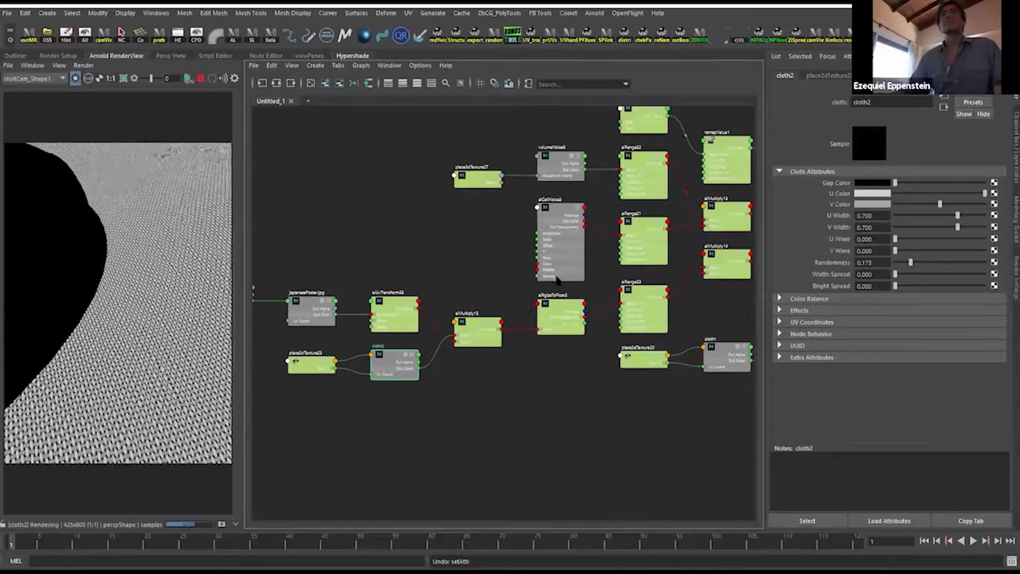
Isolate aiRgbaToFloat3 and aiRange23 in the render, and return to the full shading with telaBackground_aiStandard selected.
middle_click_drag(399, 257, 358, 283, "alt")
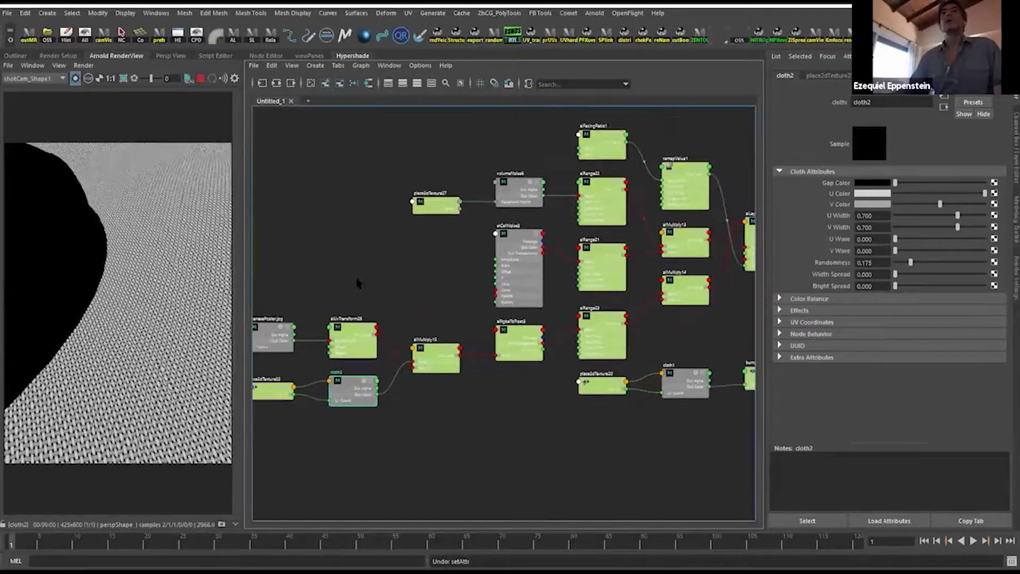
left_click(513, 352)
left_click(601, 332)
left_click_drag(519, 345, 514, 346)
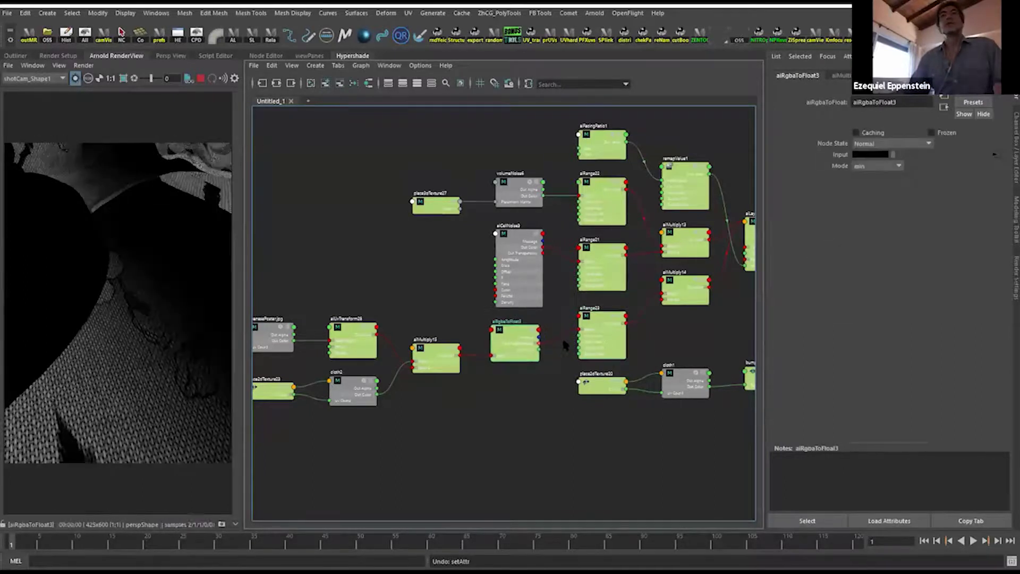
left_click_drag(603, 329, 603, 323)
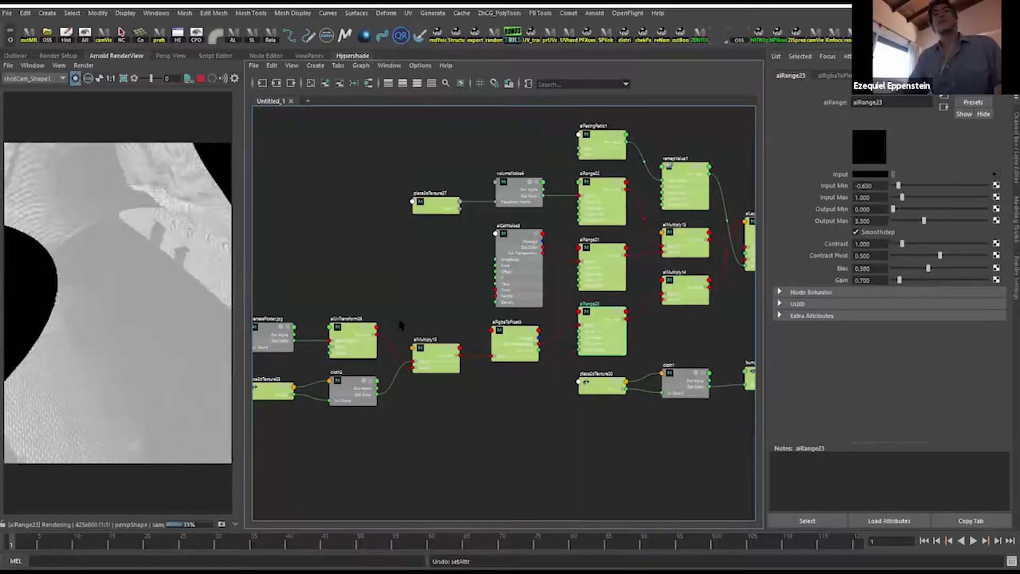
middle_click_drag(700, 288, 466, 309, "alt")
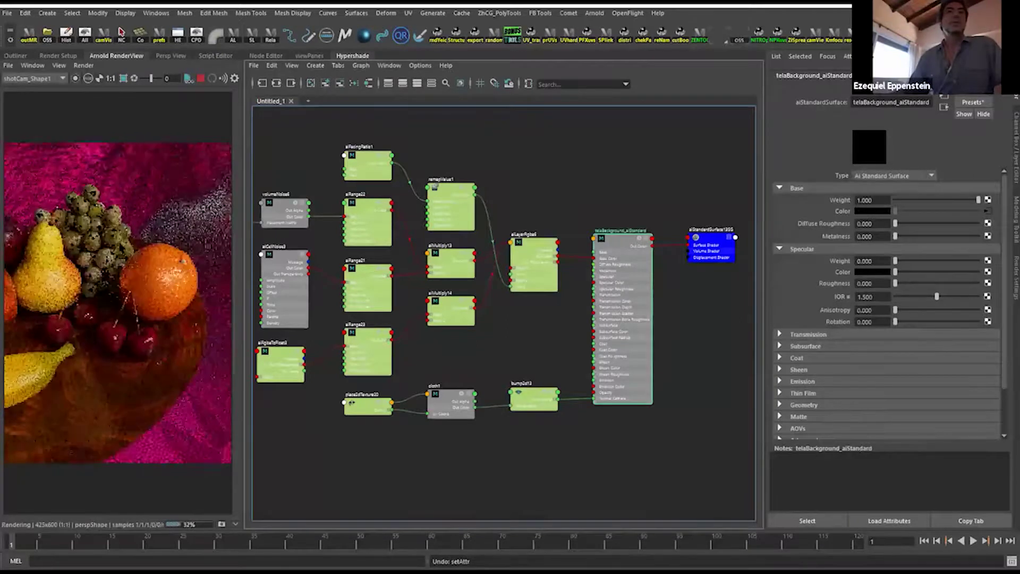
Inspect the rendered still life from other angles, from the bottle down to the apple, bananas and dark grapes.
left_click_drag(142, 259, 105, 242, "alt")
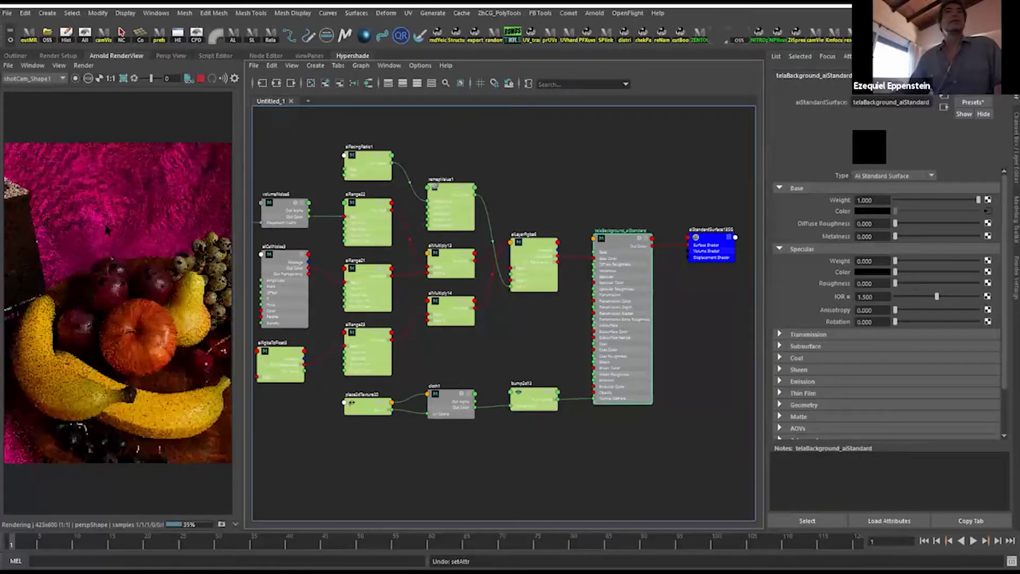
mouse_move(106, 229)
right_mouse_down("alt")
mouse_move(141, 239)
mouse_move(106, 229)
right_mouse_up("alt")
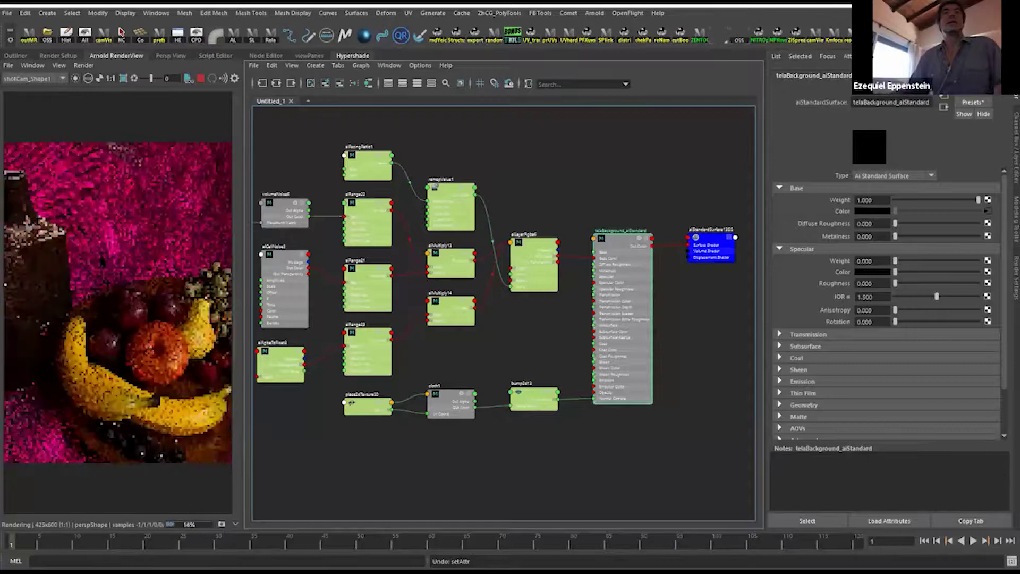
left_click_drag(106, 229, 150, 289, "alt")
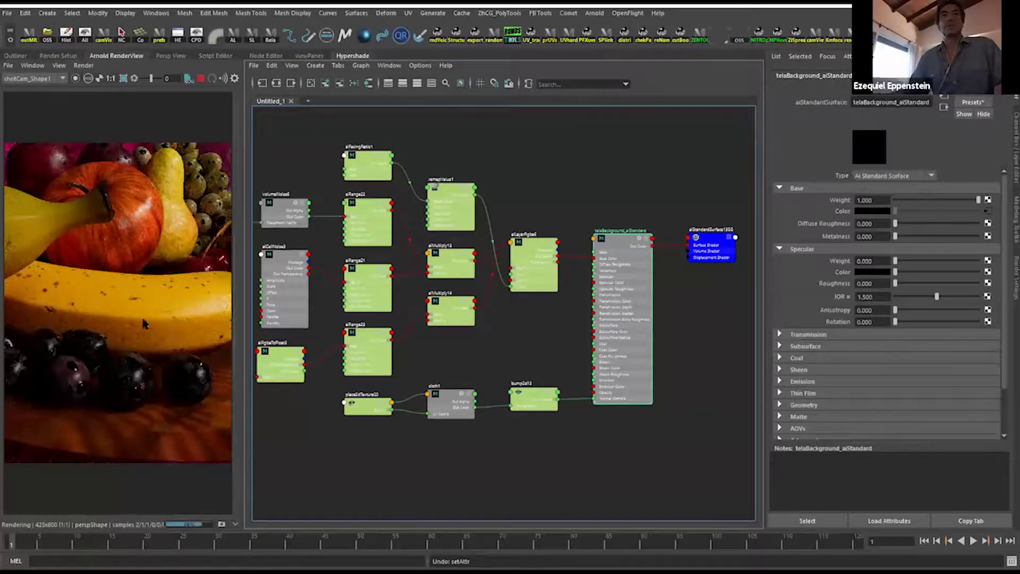
left_click_drag(118, 325, 163, 336, "alt")
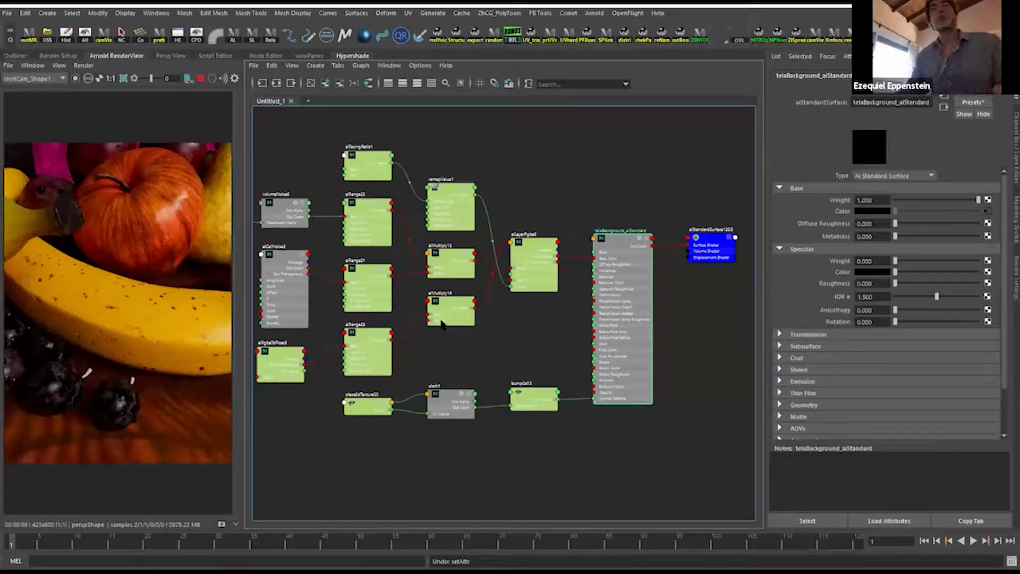
Select the outer mesh of a dark grape in front of the banana and frame it in the perspective viewport.
key("f")
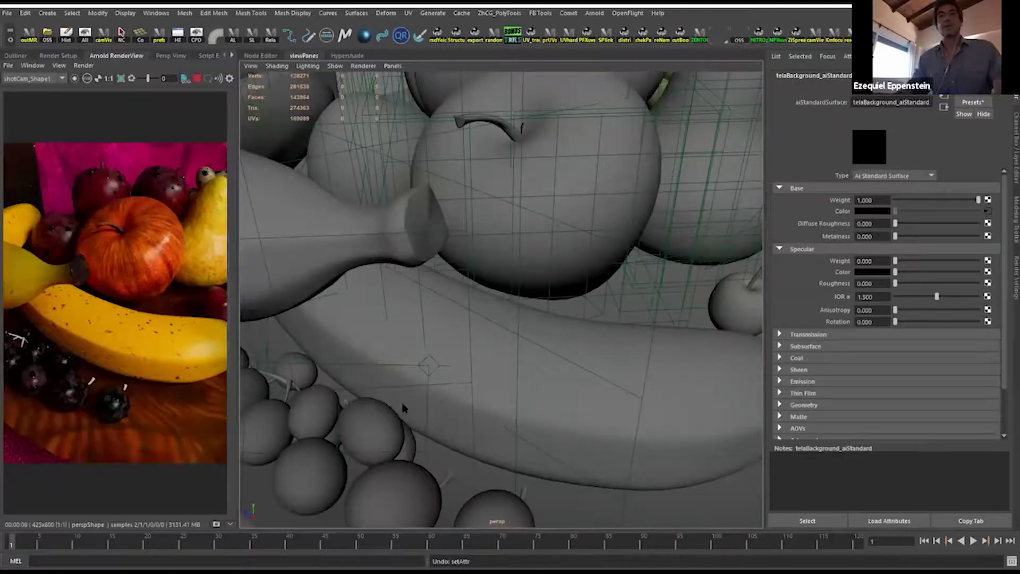
right_click_drag(402, 412, 385, 438)
left_click(383, 433)
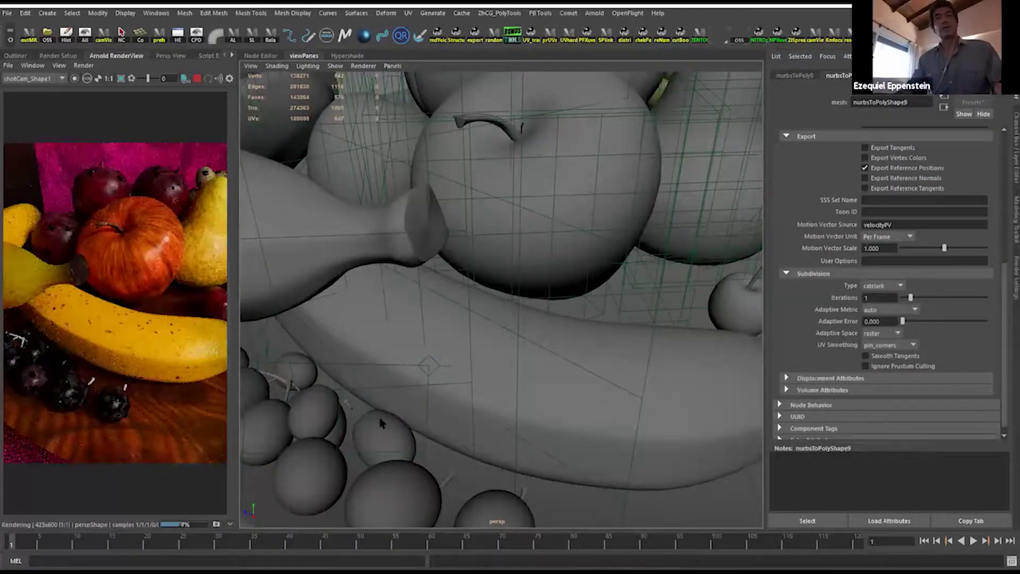
left_click(381, 429)
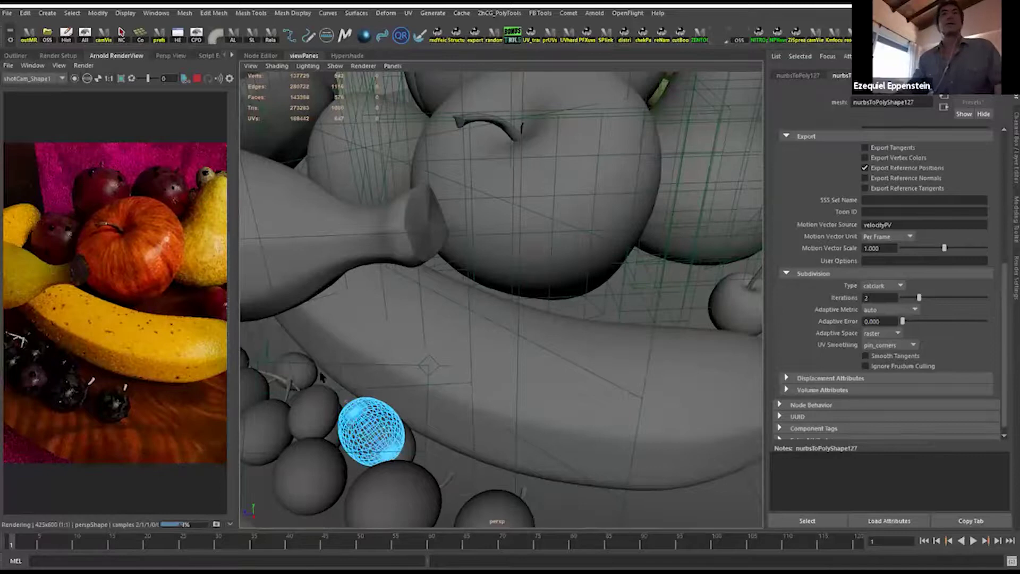
key("f")
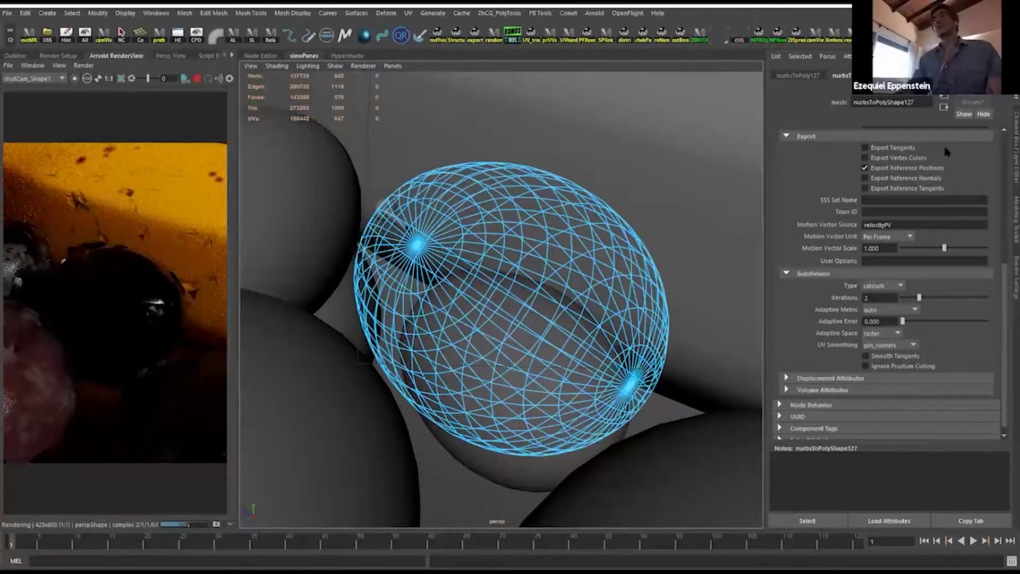
Open the selected grape mesh's uvasGotas_aiStandard material and review its Specular and Transmission settings.
key("ctrl+a")
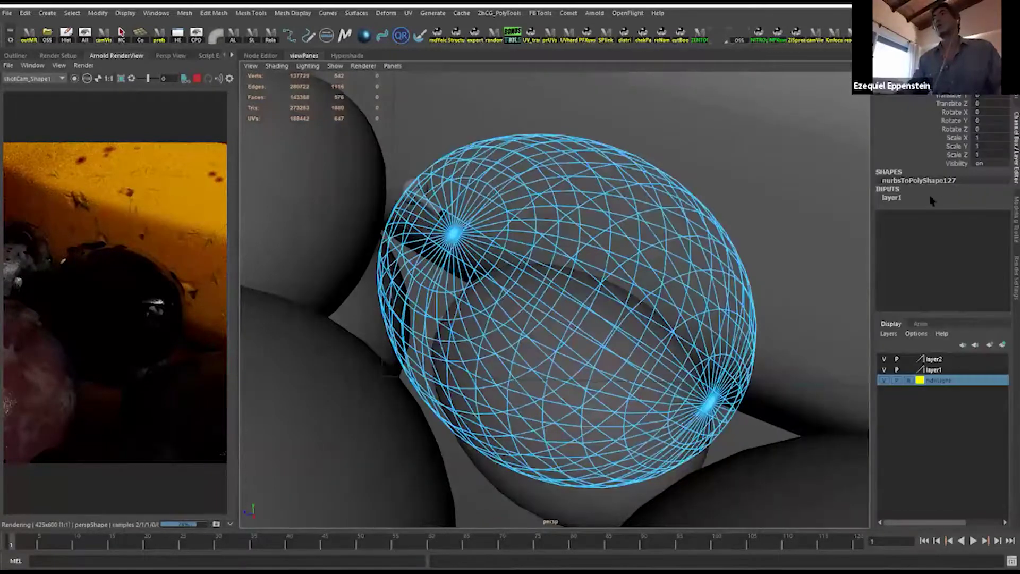
key("ctrl+a")
left_click(943, 107)
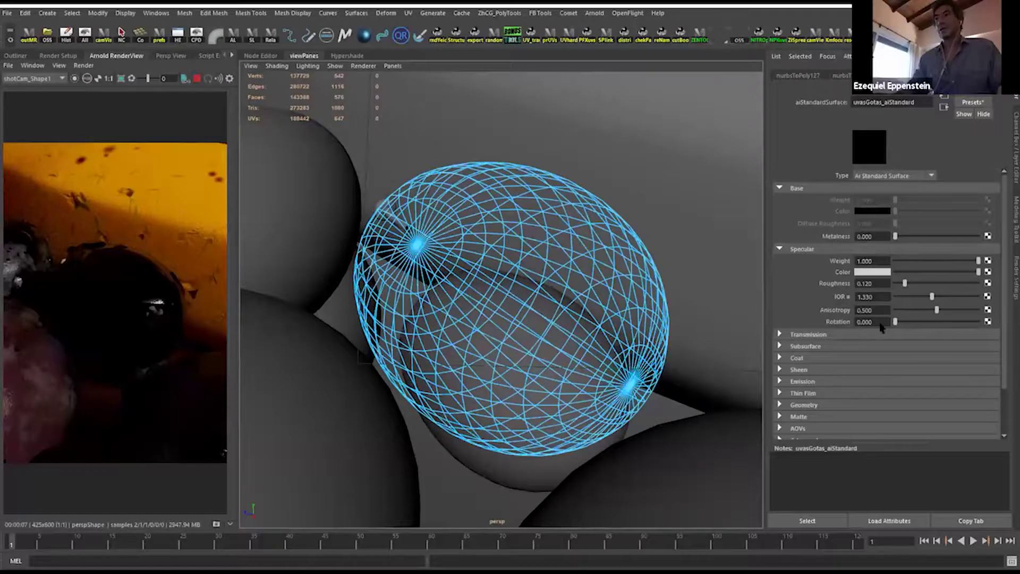
scroll(810, 313, "down", 2)
left_click(809, 302)
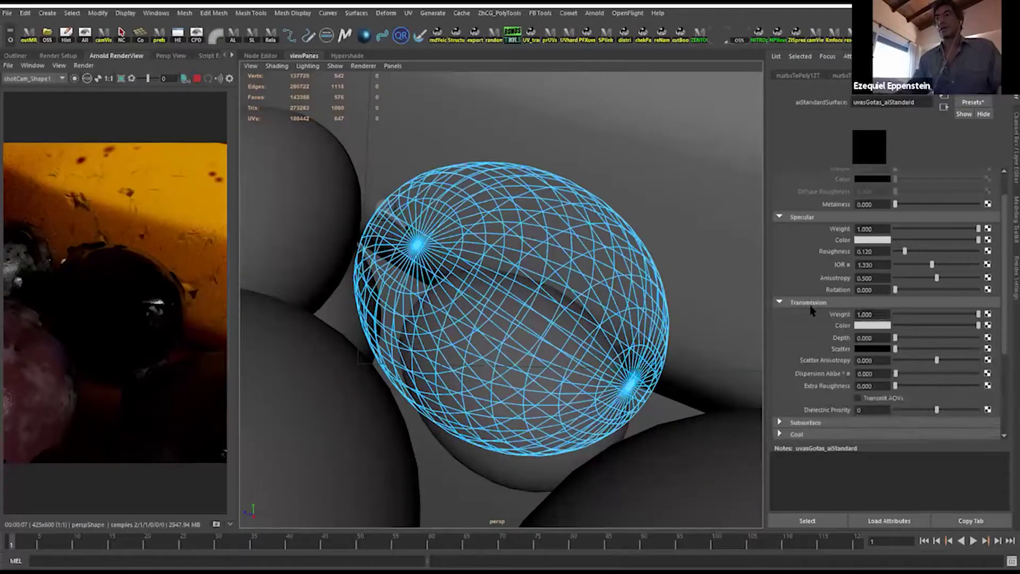
scroll(779, 246, "up", 2)
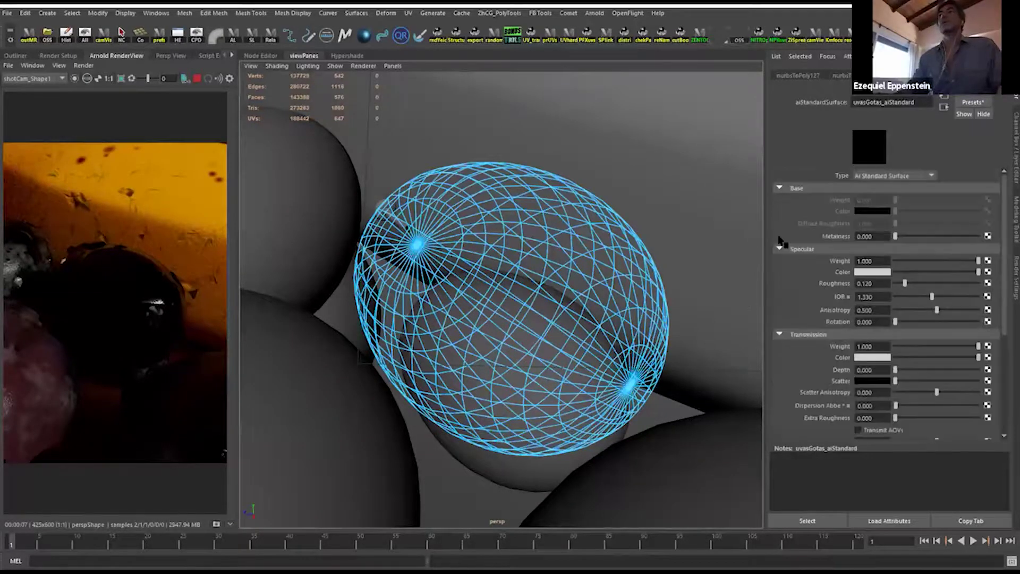
Graph the uvasGotas_aiStandard network in Hypershade and examine how displacementShader2 feeds its shading group.
left_click(351, 56)
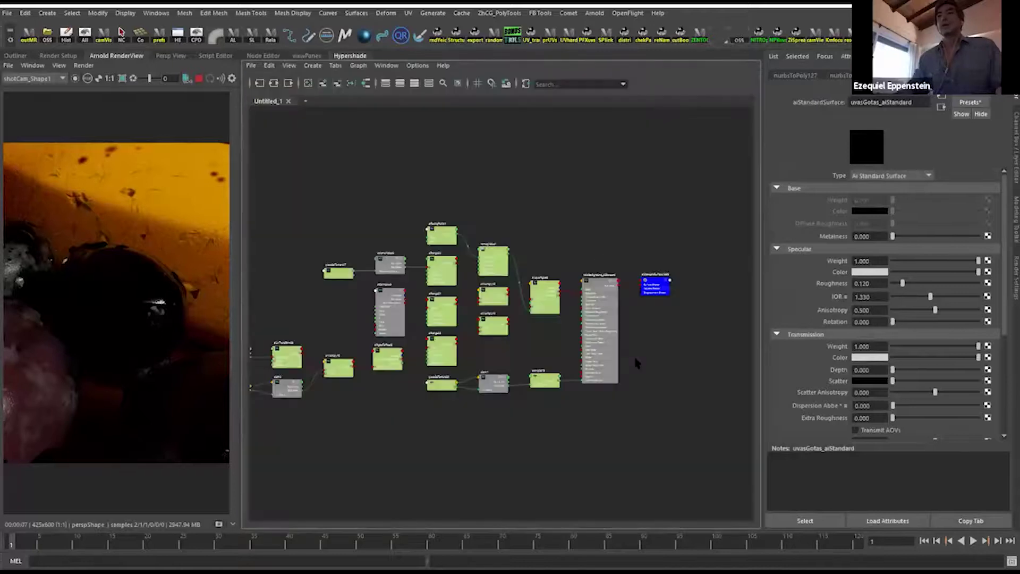
scroll(387, 109, "up", 2)
scroll(547, 260, "down", 3)
scroll(485, 234, "up", 6)
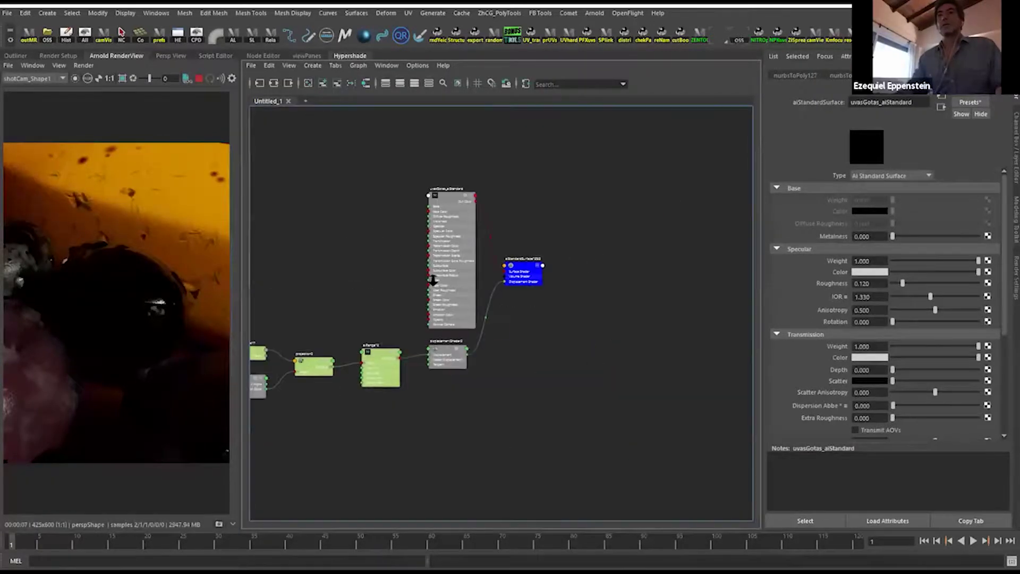
scroll(485, 234, "down", 3)
middle_click_drag(318, 340, 518, 256)
scroll(518, 256, "up", 3)
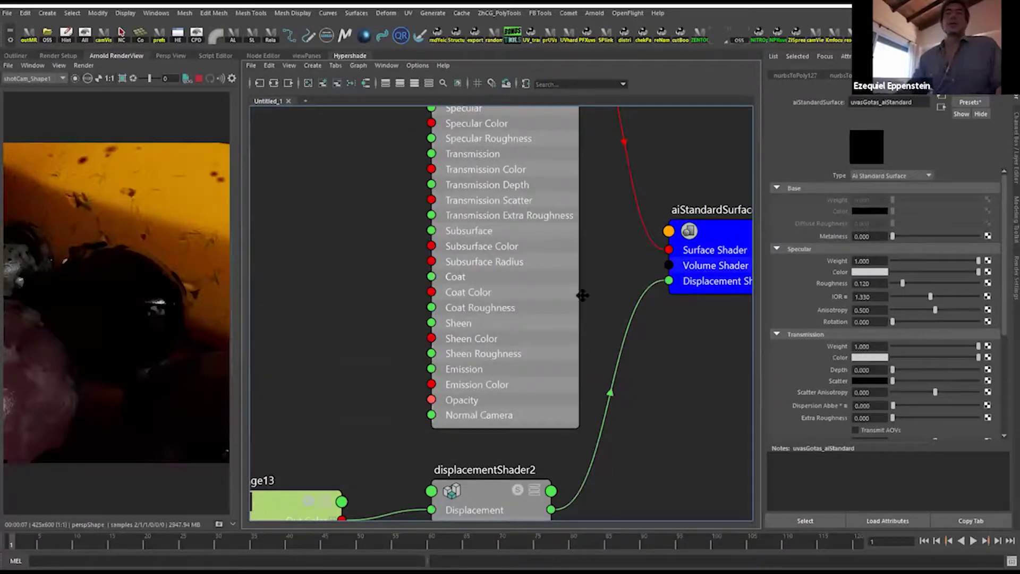
Trace the water-drop displacement network upstream from displacementShader2 to noise2 and isolate noise2 in the Arnold render.
middle_click_drag(582, 293, 737, 190)
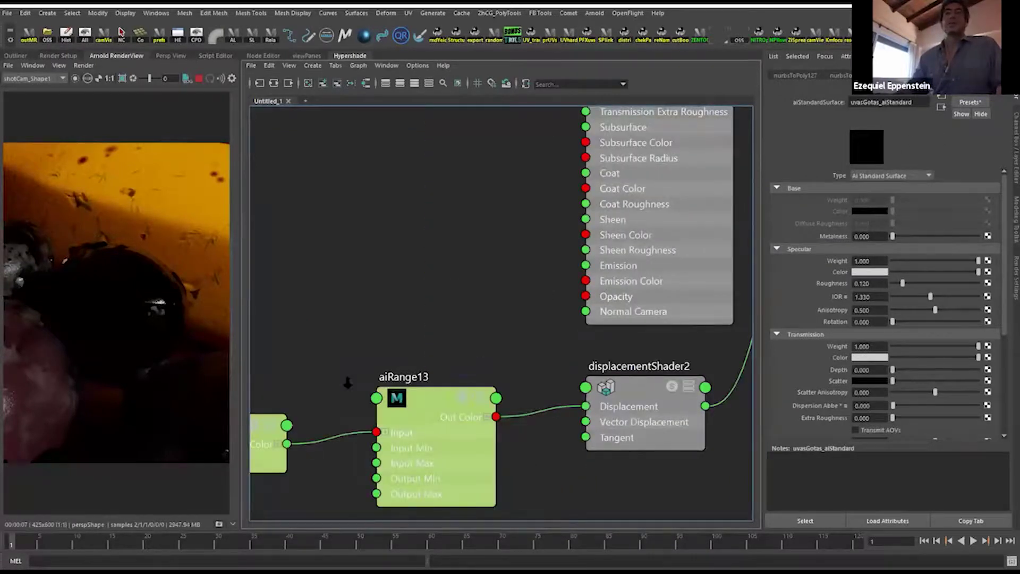
scroll(384, 384, "down", 2)
left_click_drag(886, 297, 789, 301)
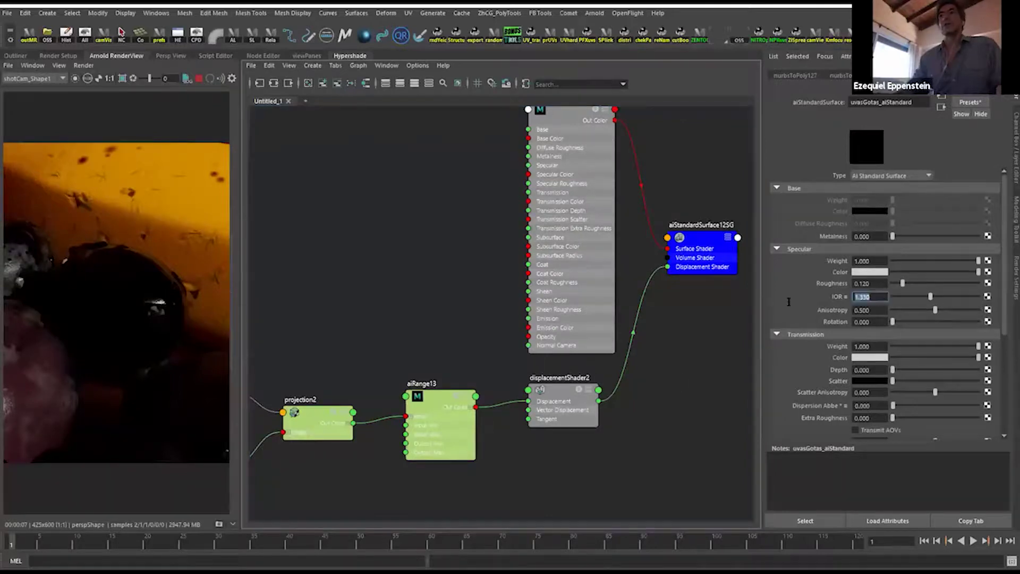
middle_click_drag(496, 381, 594, 333)
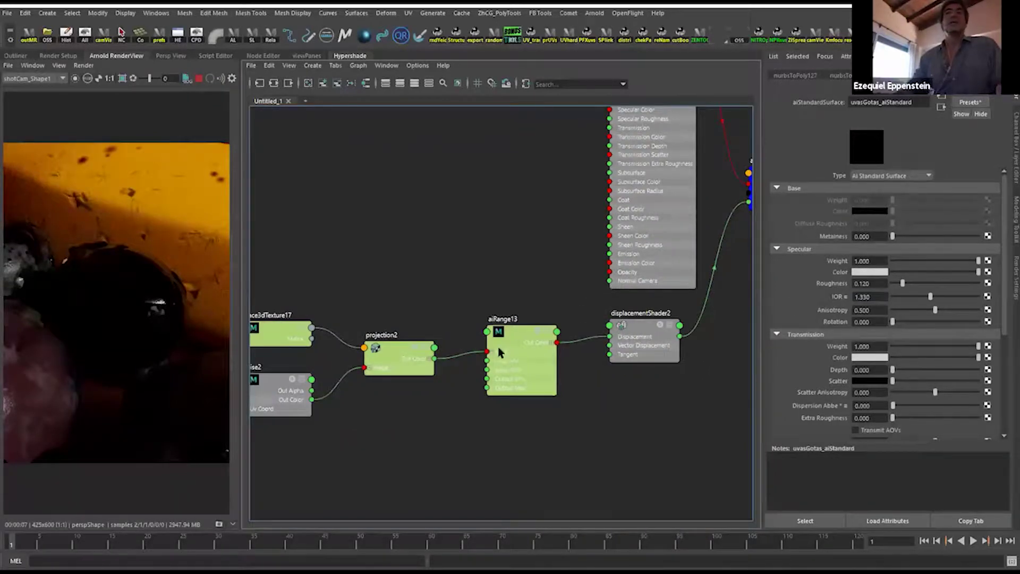
middle_click_drag(526, 307, 600, 271)
left_click(366, 352)
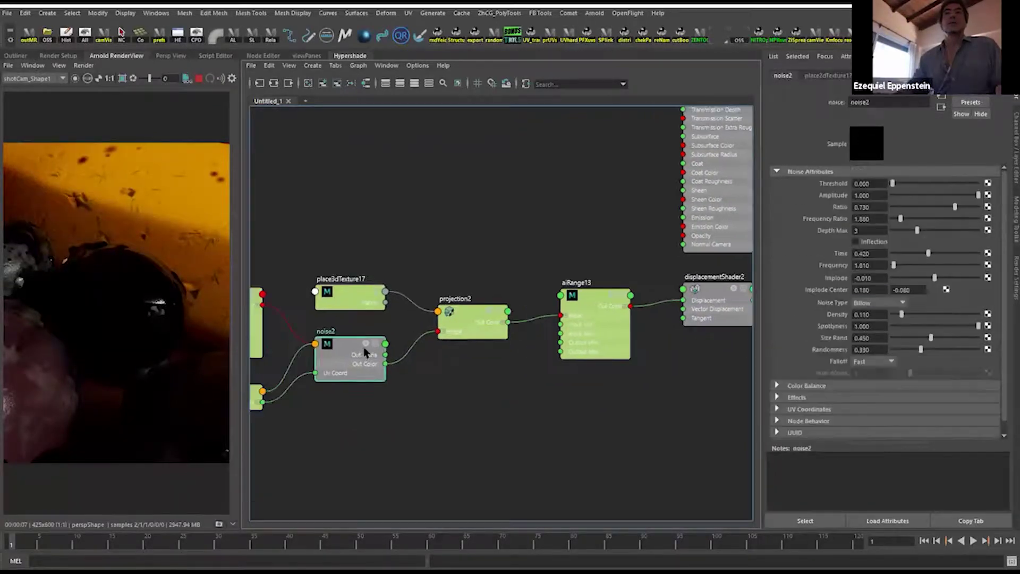
key("3")
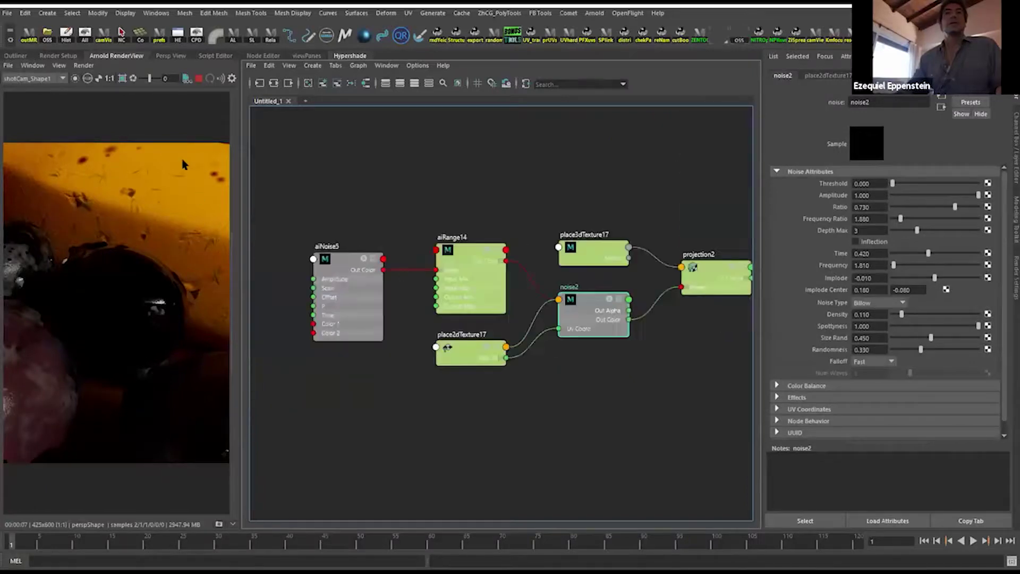
left_click(75, 78)
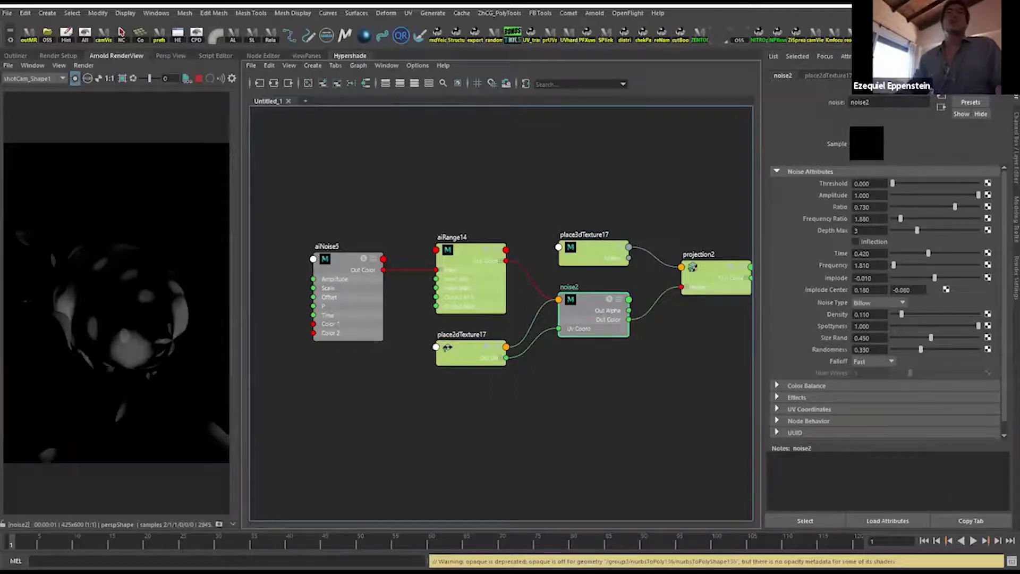
Set noise2's Ratio to 0.887, Time to 0.283, Density to 0.075 and Randomness to 0.635, then restore the full render.
middle_click_drag(614, 311, 410, 350, "alt")
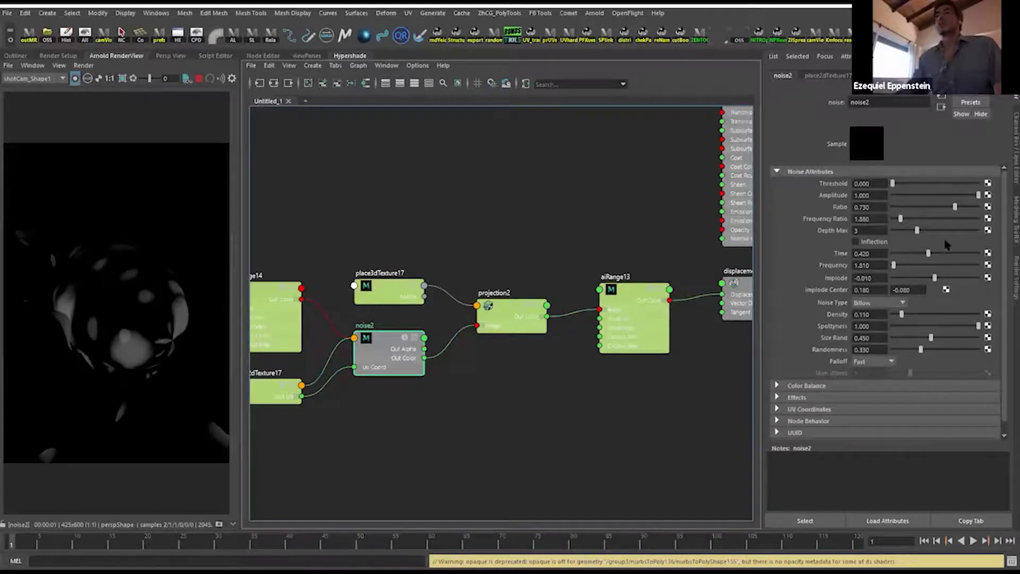
left_click_drag(948, 208, 968, 207)
left_click_drag(906, 255, 917, 256)
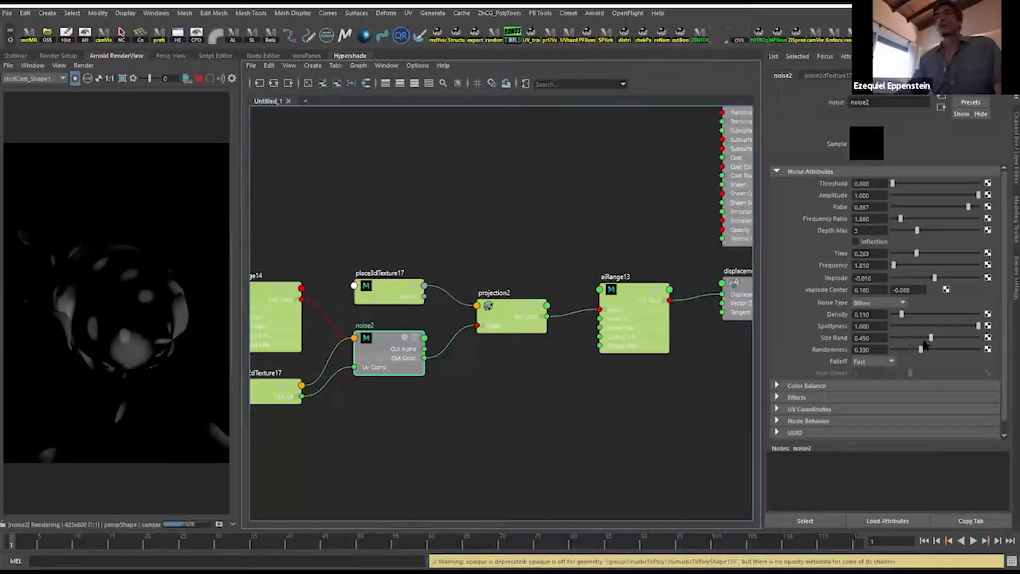
left_click_drag(901, 315, 898, 314)
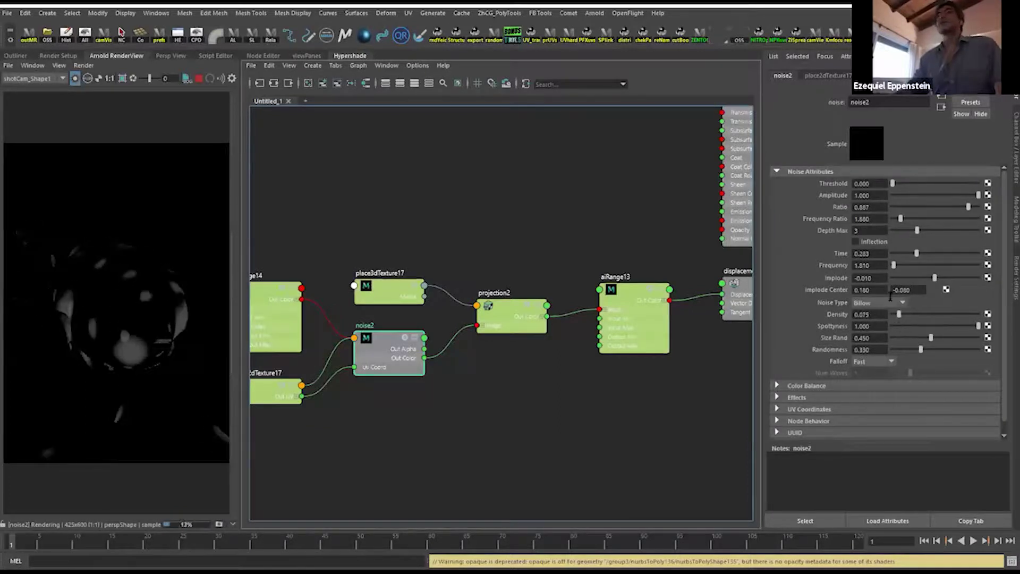
middle_click_drag(460, 342, 724, 332, "alt")
left_click_drag(916, 354, 946, 362)
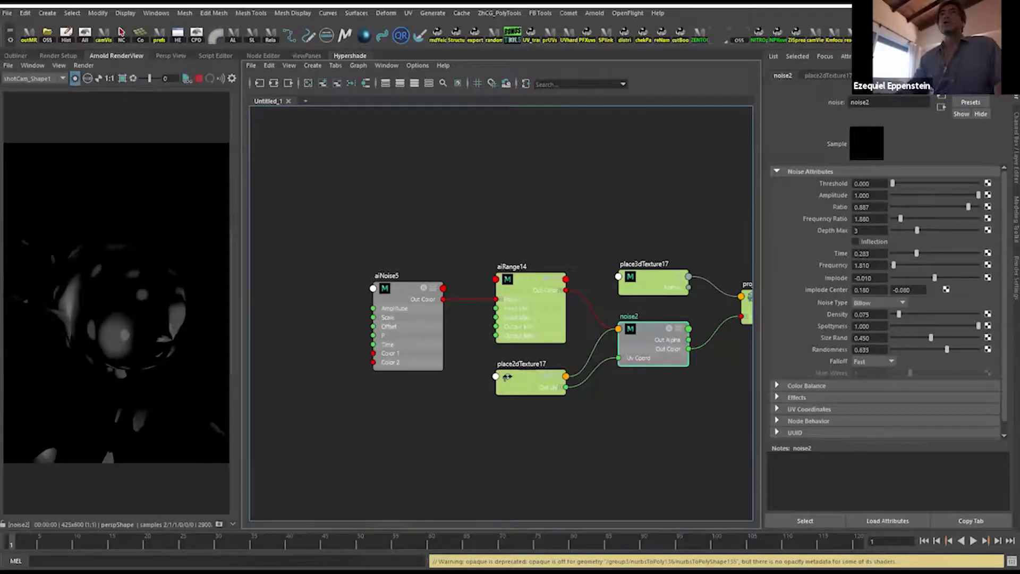
left_click(75, 78)
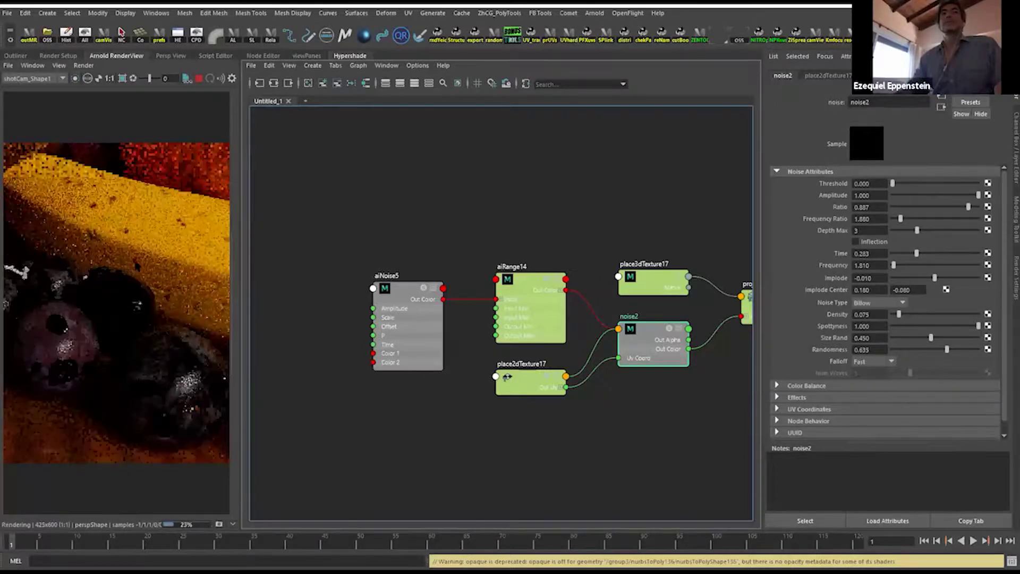
Select the banana in the render and graph its shading network in Hypershade.
middle_click_drag(122, 267, 50, 261, "alt")
left_click(115, 233)
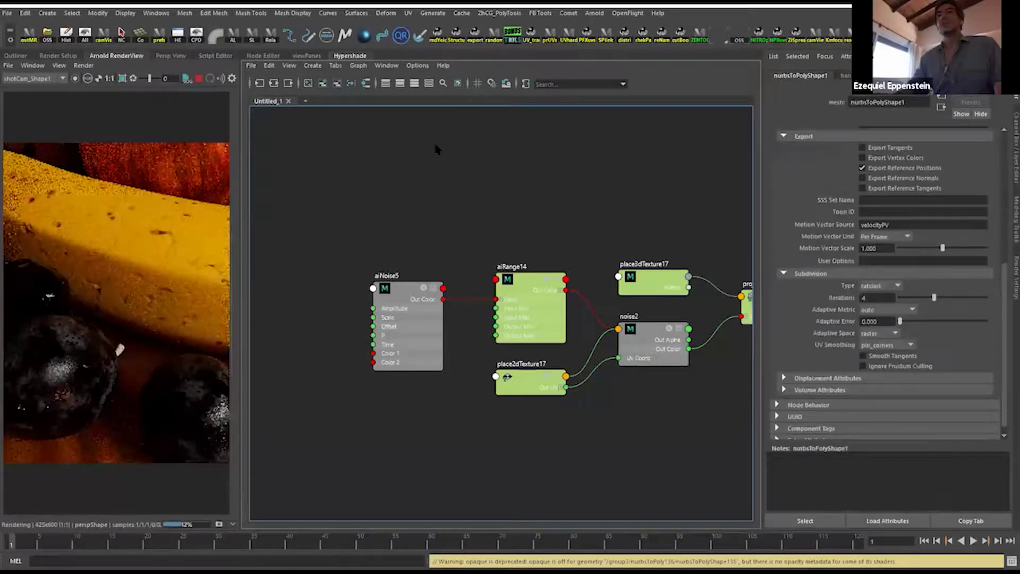
left_click(365, 84)
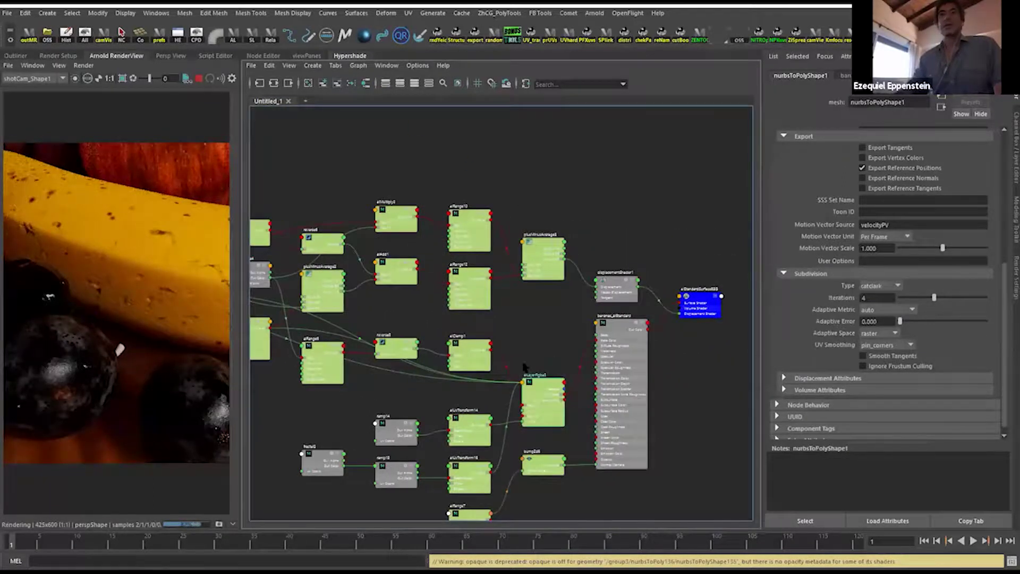
Isolate aiLayerRgba3 in the Arnold render and inspect the banana's layered colour and dark spots at several distances.
left_click(75, 78)
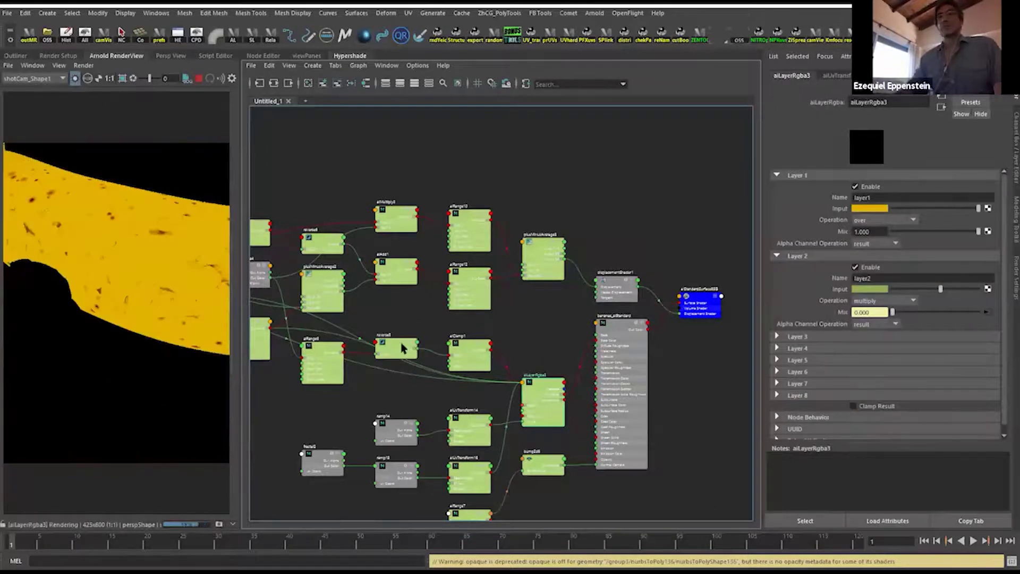
scroll(122, 272, "up", 3)
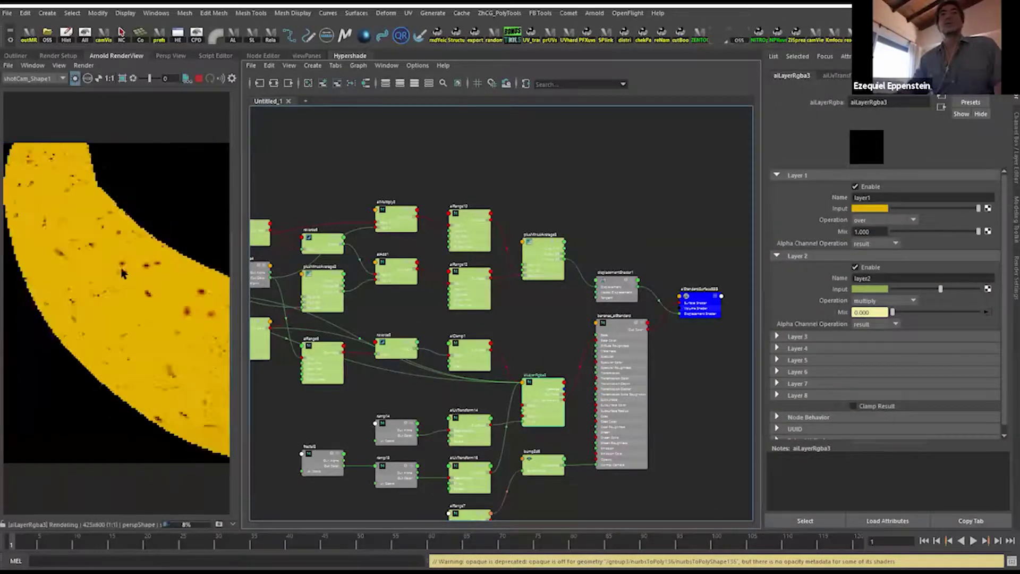
scroll(169, 323, "down", 2)
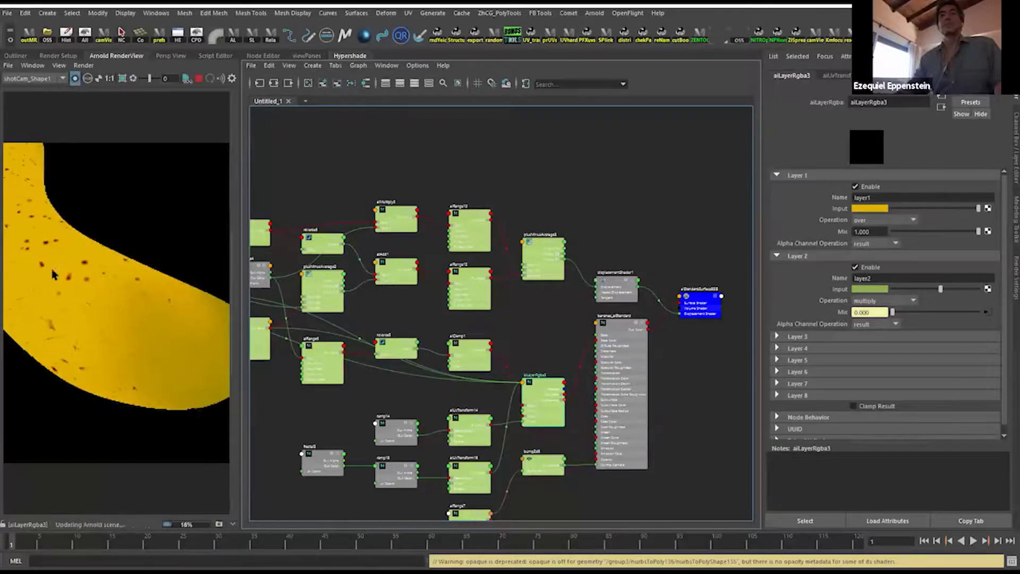
scroll(74, 312, "up", 3)
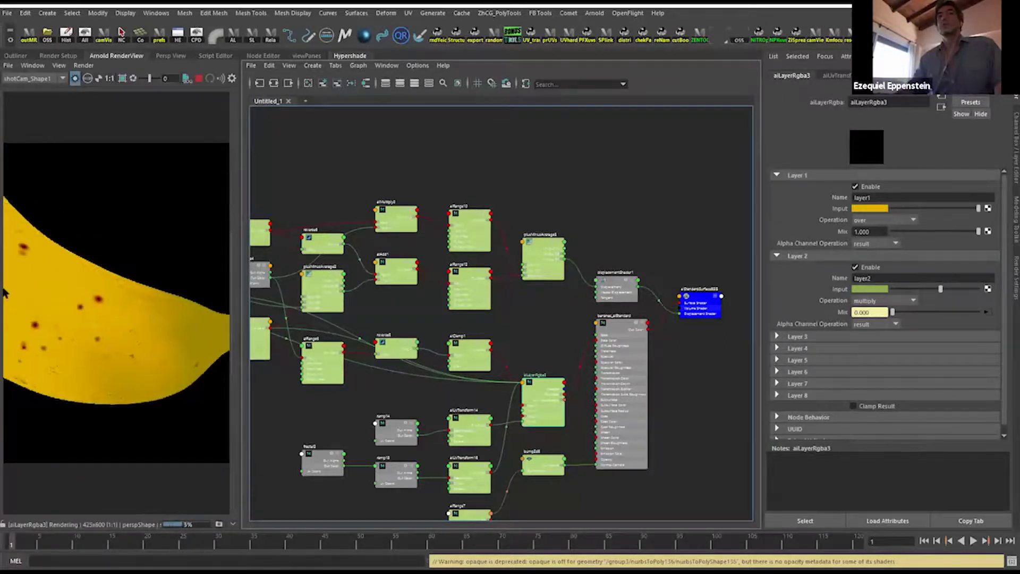
scroll(119, 319, "down", 3)
Open bananas_aiStandard and examine its upstream nodes around volumeNoise4, leather3 and plusMinusAverage2.
left_click(625, 351)
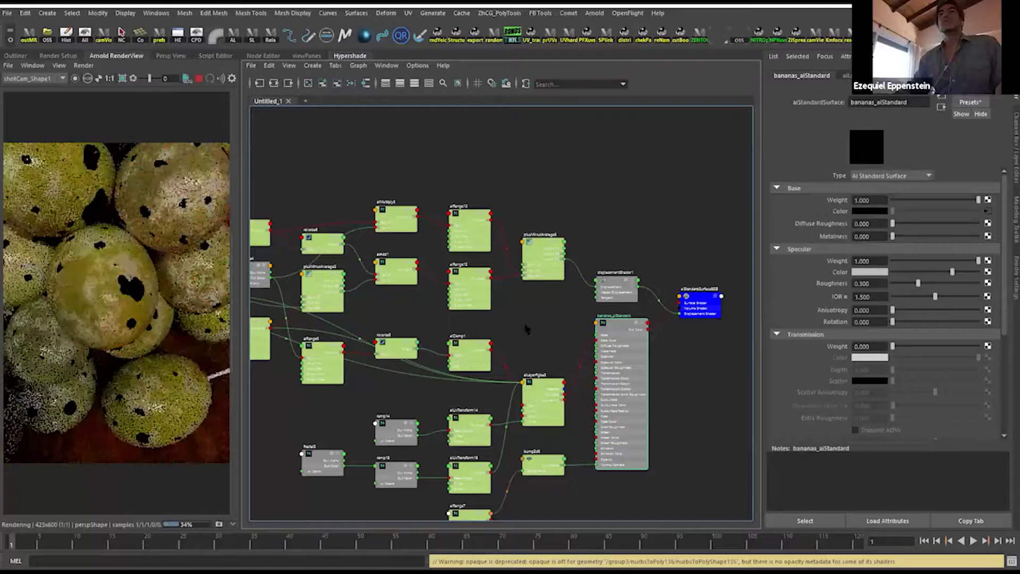
scroll(526, 328, "up", 5)
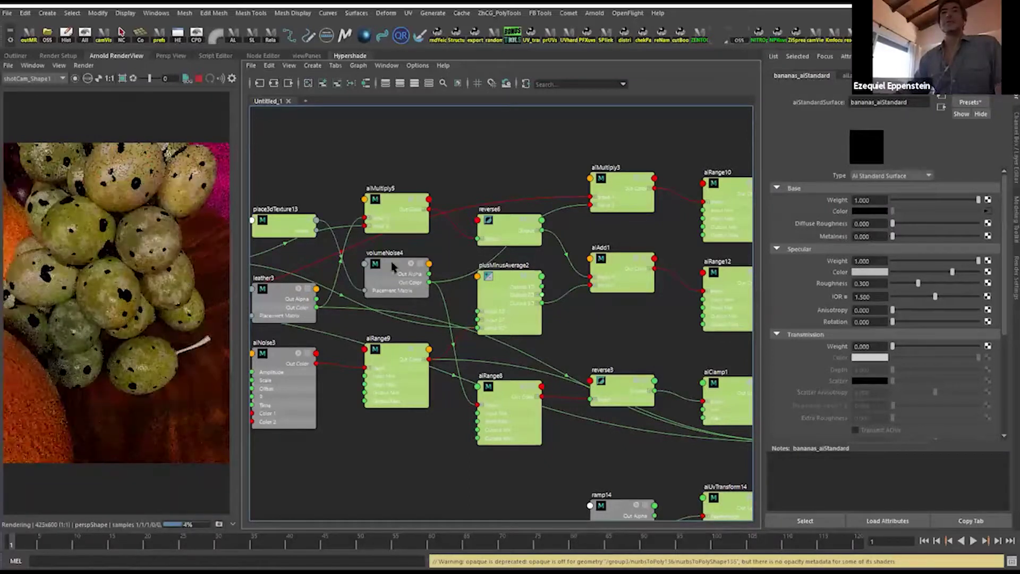
middle_click_drag(509, 285, 595, 279, "alt")
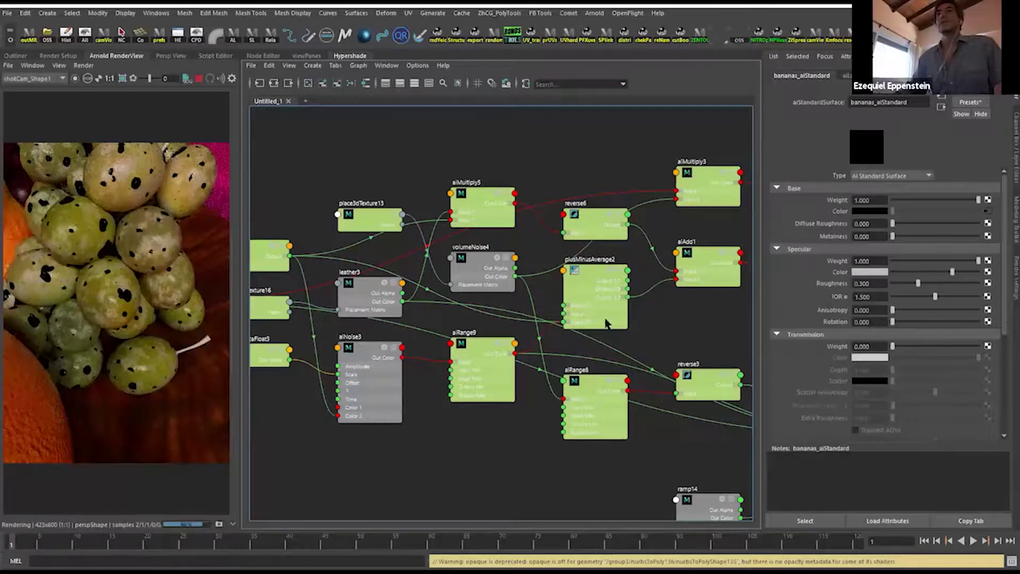
middle_click_drag(632, 324, 559, 325, "alt")
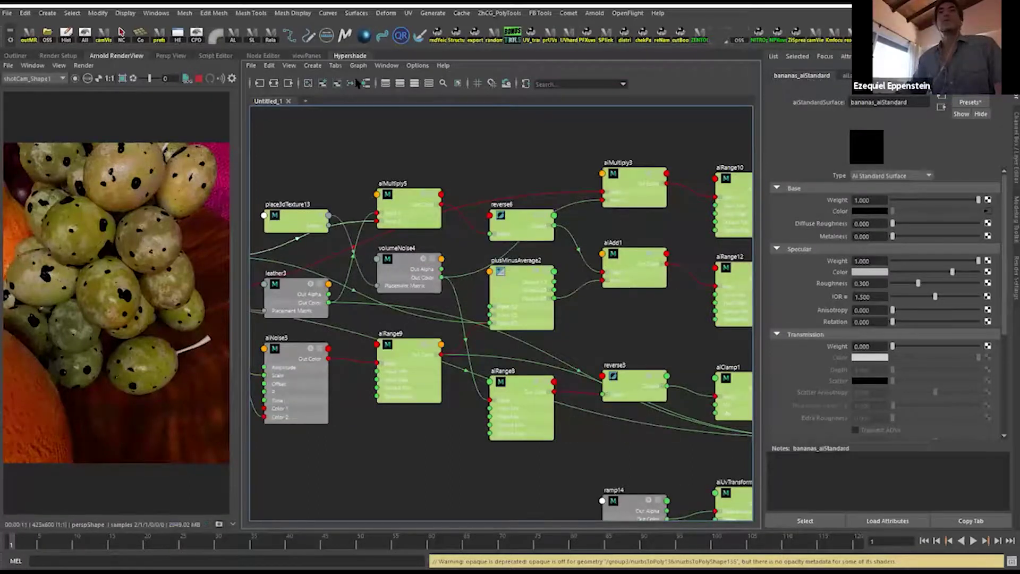
Graph the green grapes' shading network and set aiColorJitter2's Hue Min to 0.374 and Hue Max to -0.423.
left_click(355, 84)
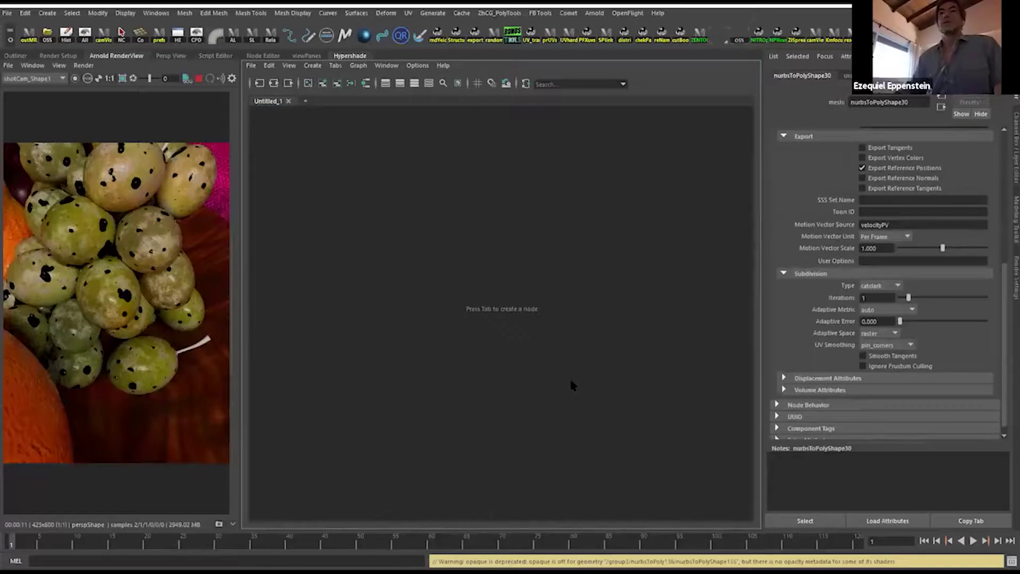
scroll(536, 352, "up", 3)
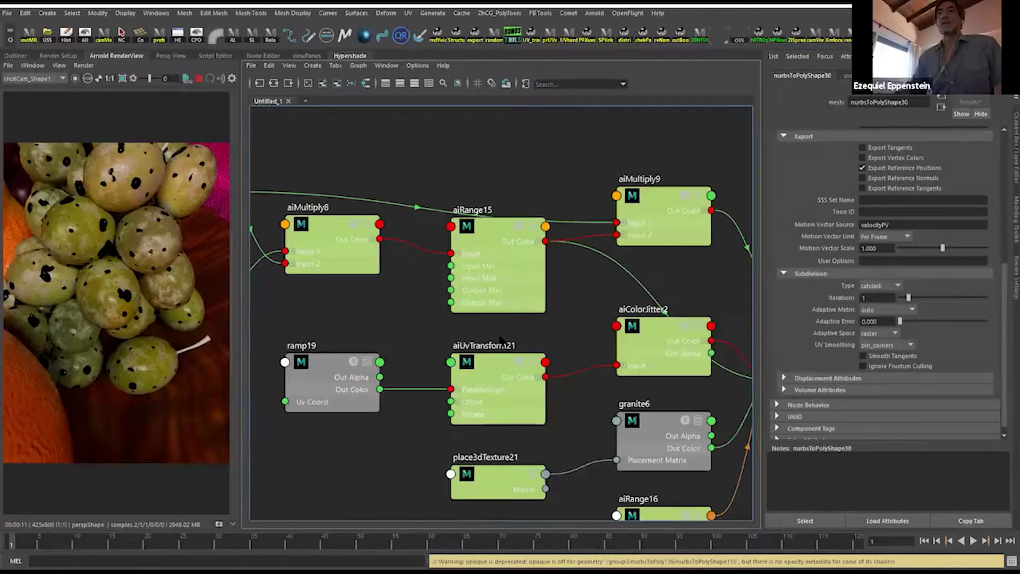
left_click(528, 324)
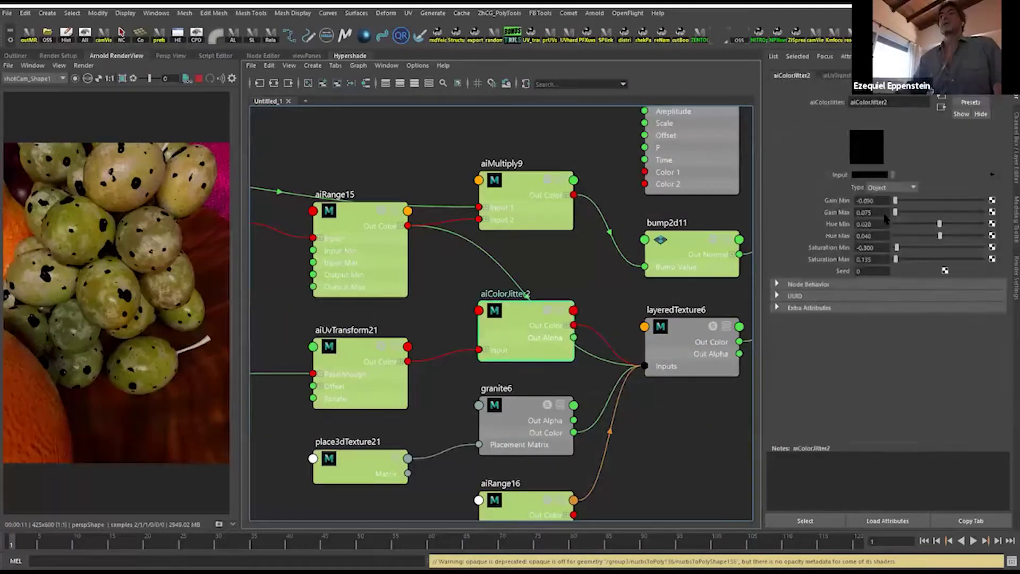
left_click_drag(946, 224, 955, 224)
left_click(919, 237)
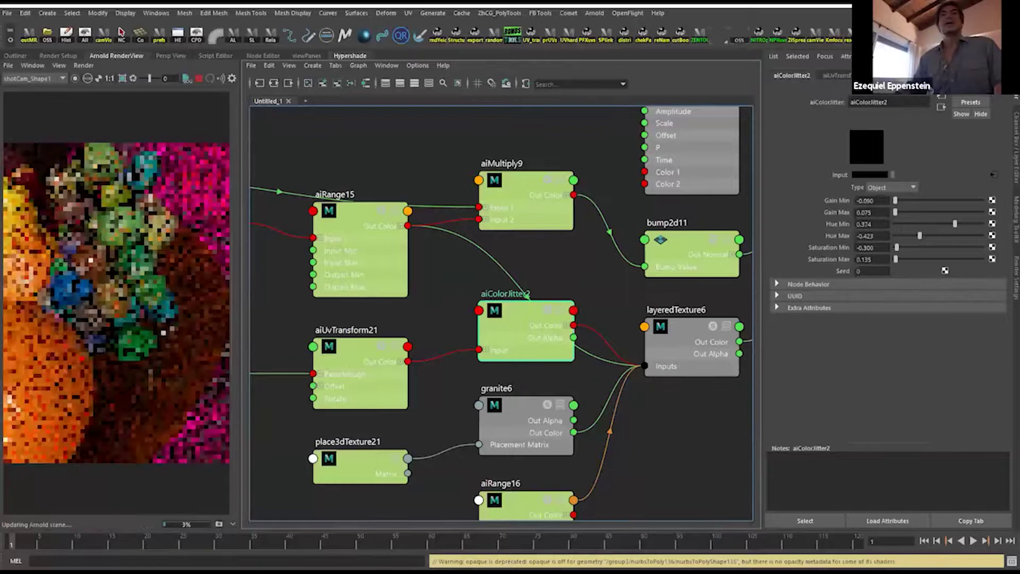